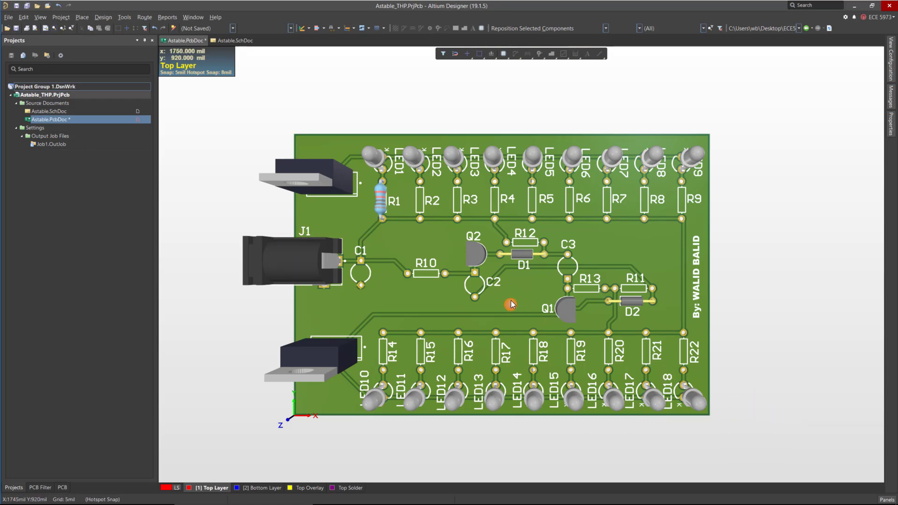
Switch the board to 2D layout mode and back to 3D layout mode.
click(41, 18)
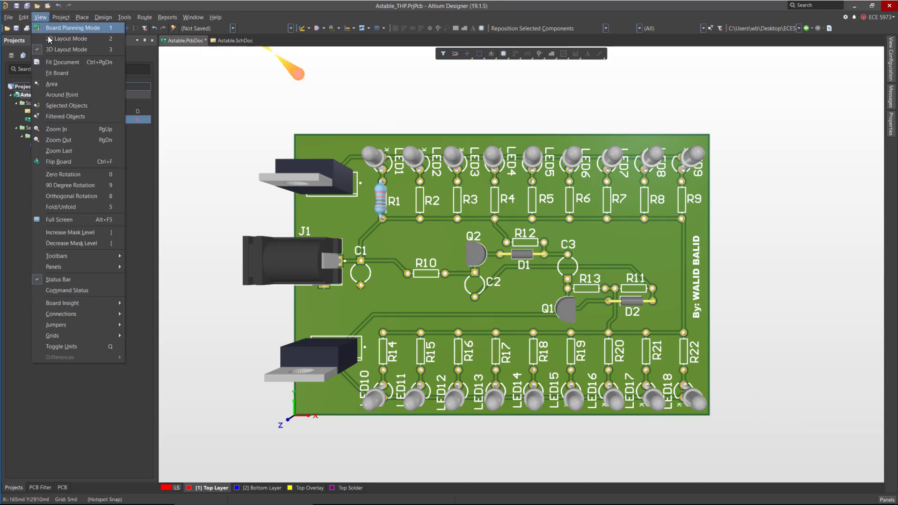
click(74, 41)
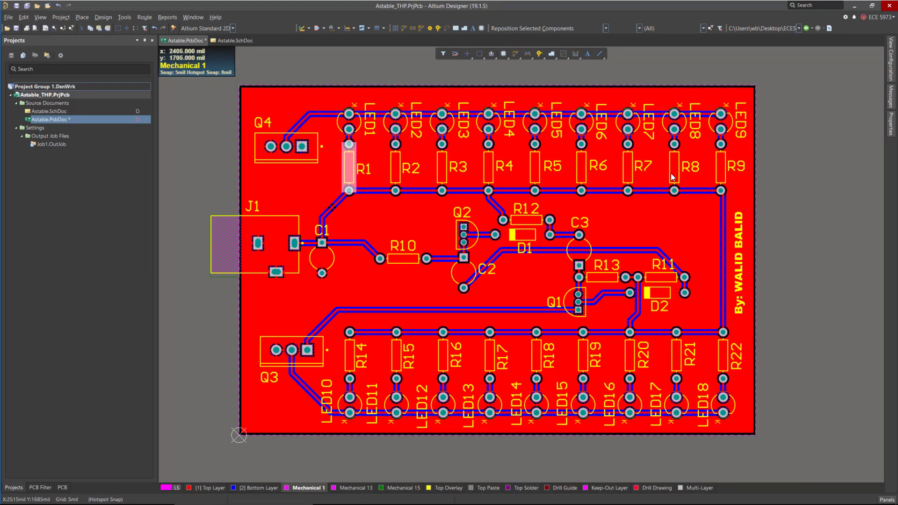
click(40, 17)
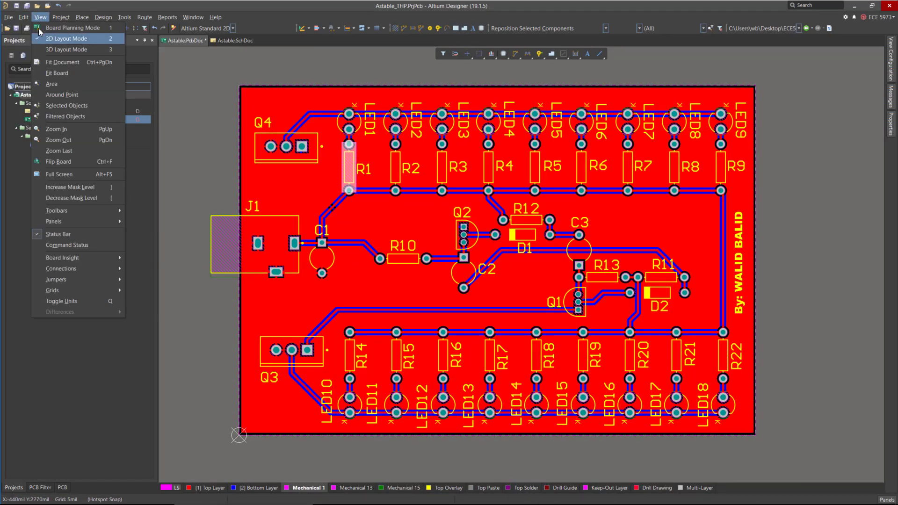
click(50, 51)
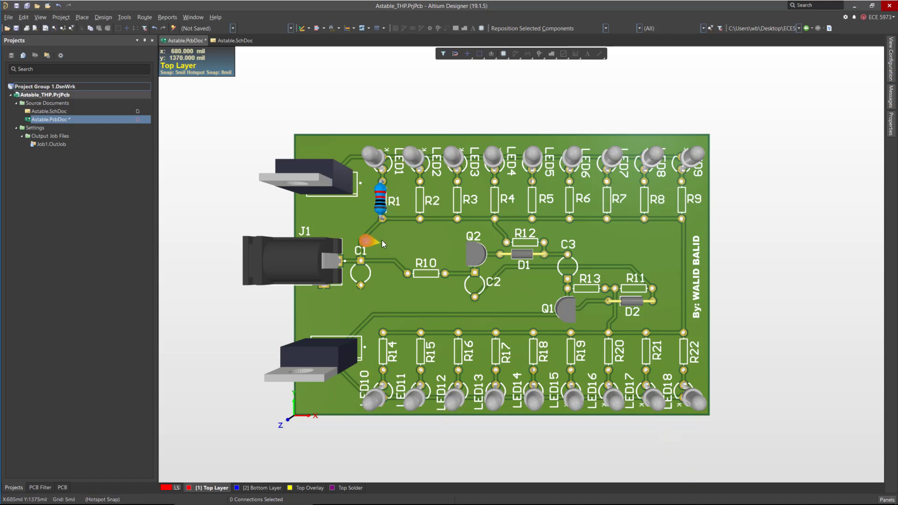
right_click(378, 202)
click(424, 351)
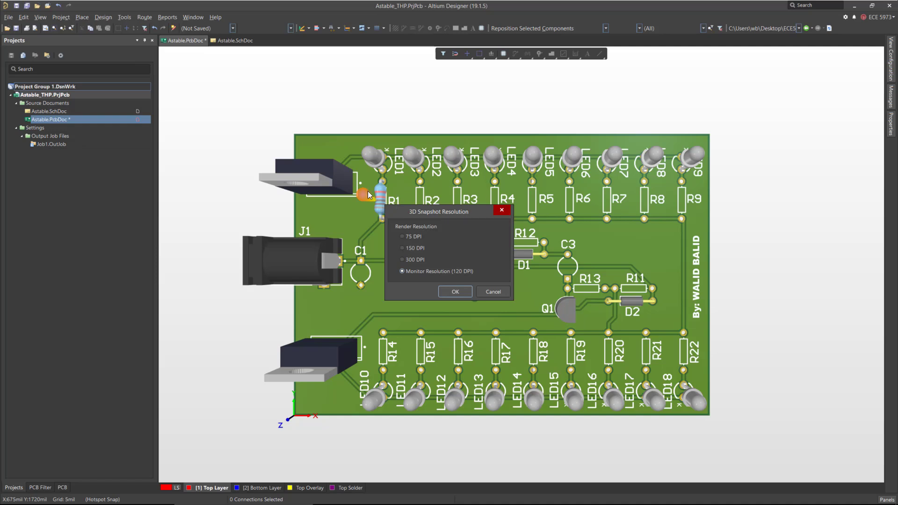
click(492, 291)
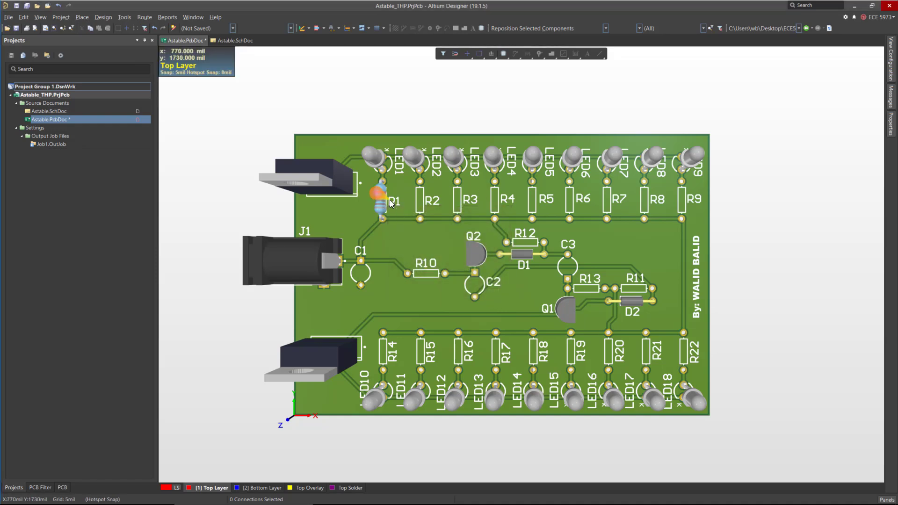
In 2D layout mode, copy the R1 resistor's 3D body, using its centre as the reference point.
click(794, 276)
key(F2)
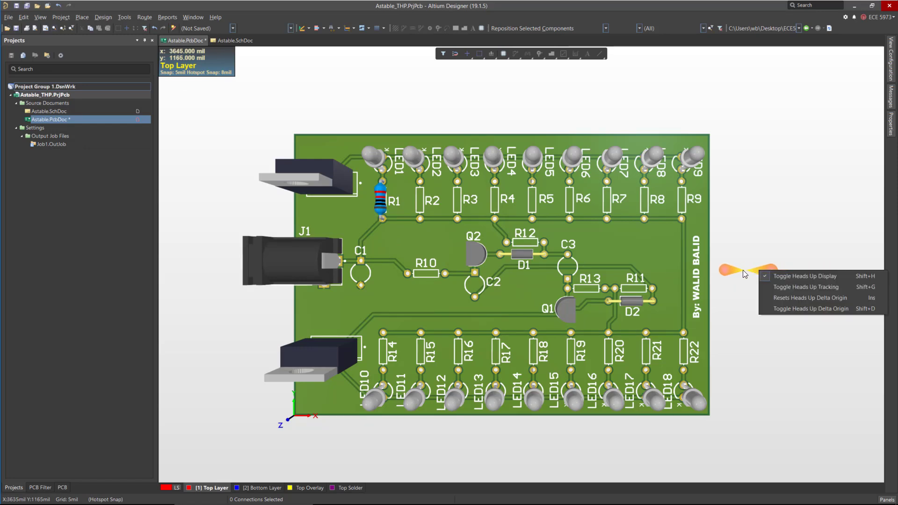
click(743, 271)
key(2)
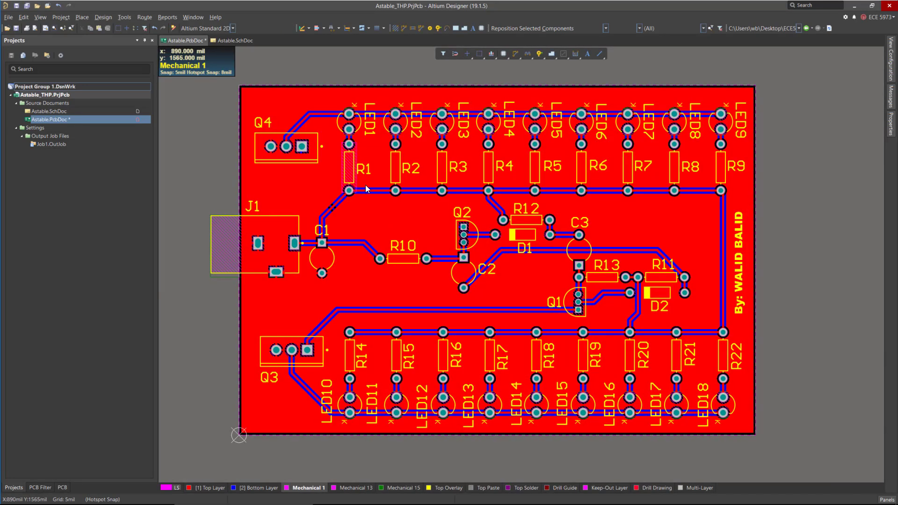
click(892, 61)
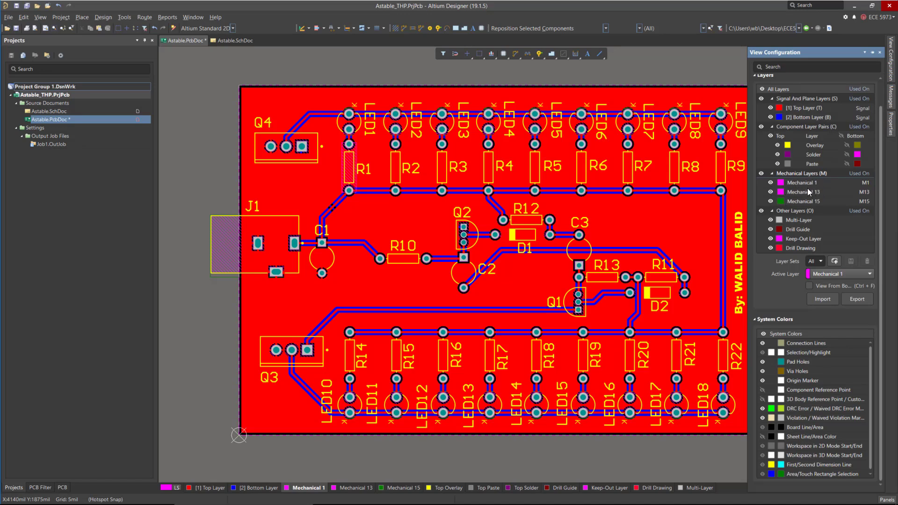
click(350, 164)
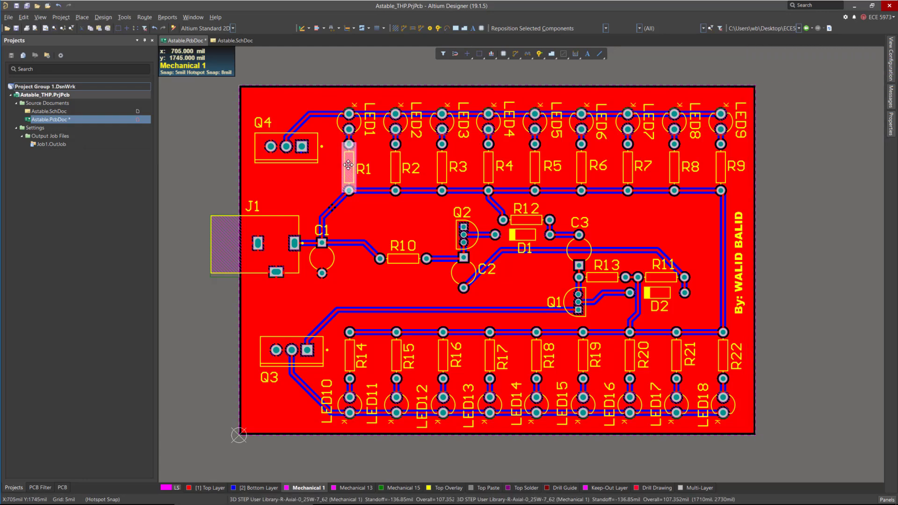
mouse_move(351, 164)
mouse_down()
mouse_move(398, 178)
mouse_move(349, 167)
mouse_up()
right_click(346, 163)
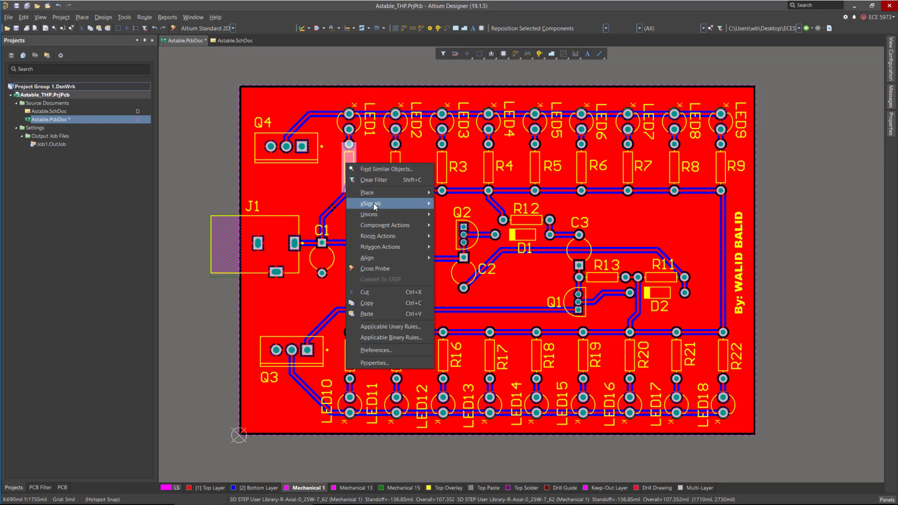
click(381, 302)
ctrl+scroll(575, 279, down, 1)
ctrl+scroll(412, 198, up, 2)
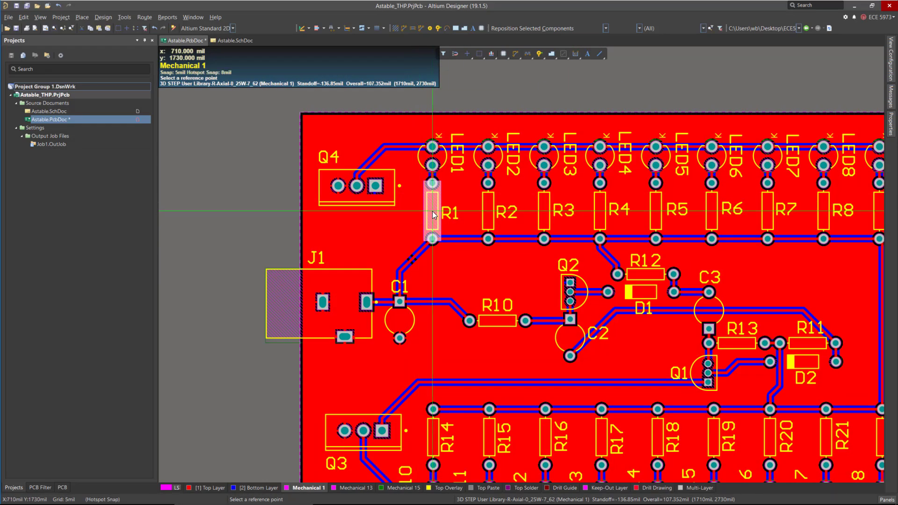
click(432, 210)
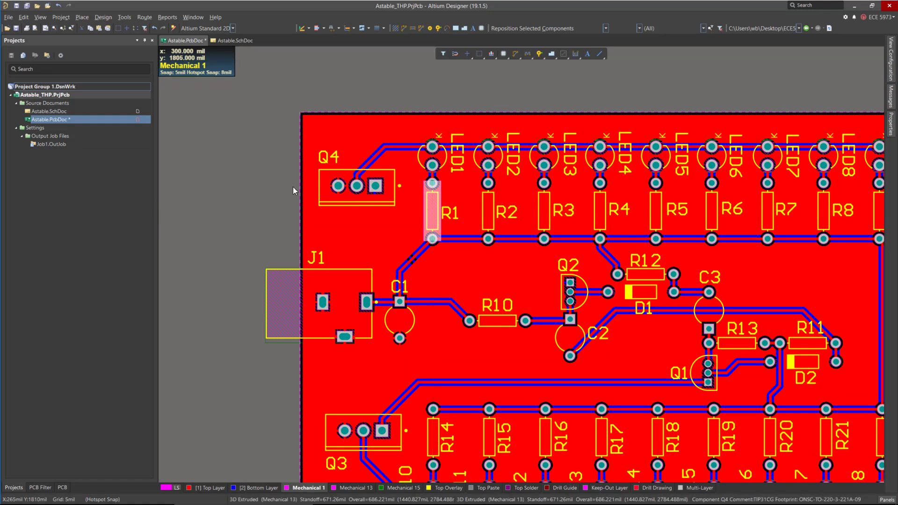
Paste the copied resistor 3D body onto the R2 footprint.
click(23, 17)
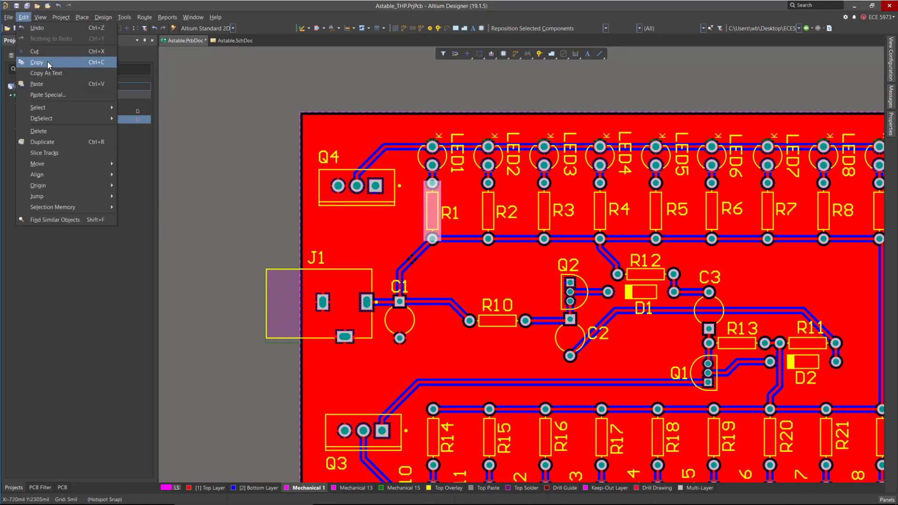
click(56, 84)
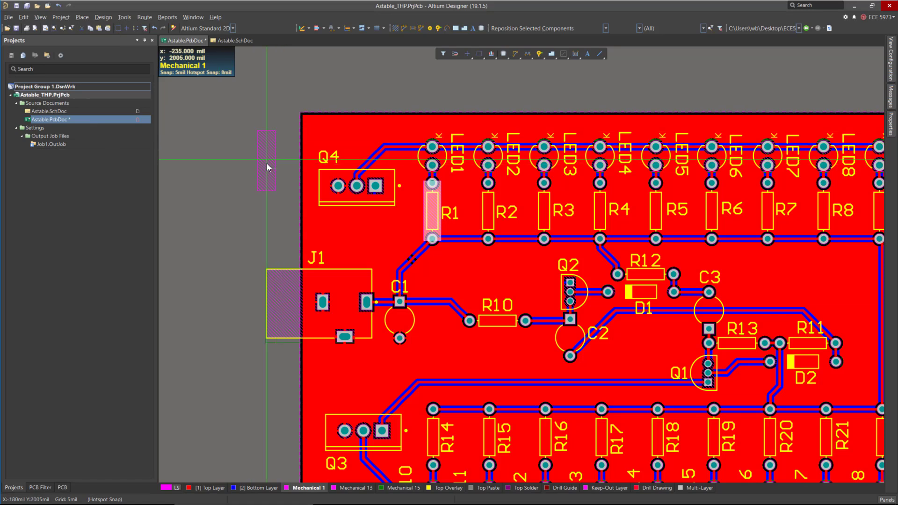
click(488, 212)
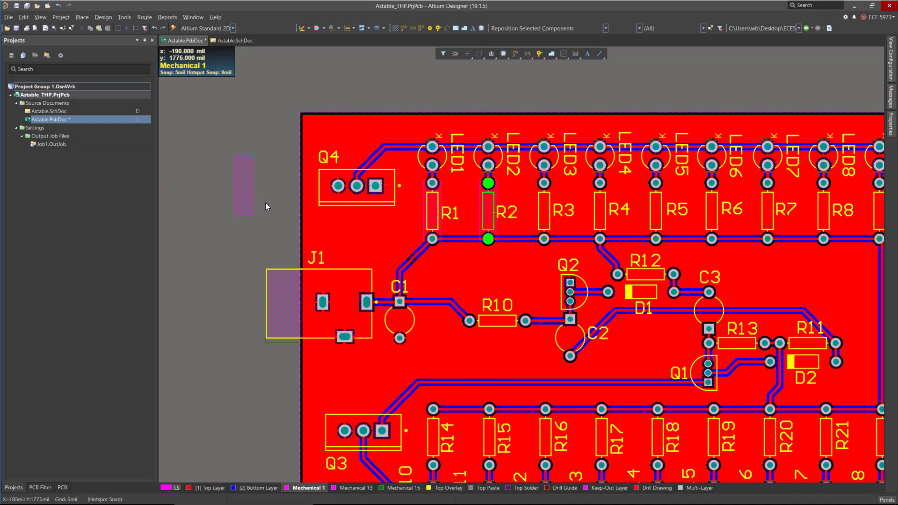
In 3D view, reset the error markers so the pasted R2 body is no longer flagged.
key(3)
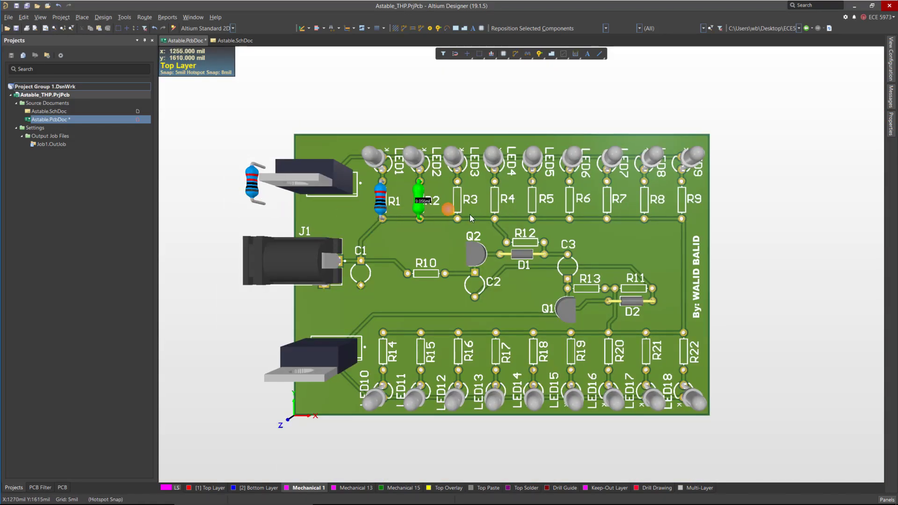
ctrl+scroll(251, 197, up, 5)
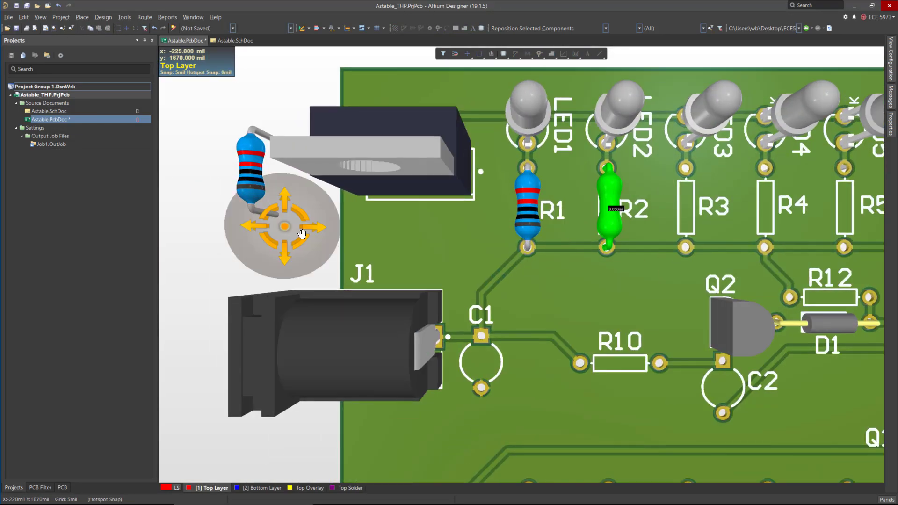
shift+right_drag(331, 233, 225, 217)
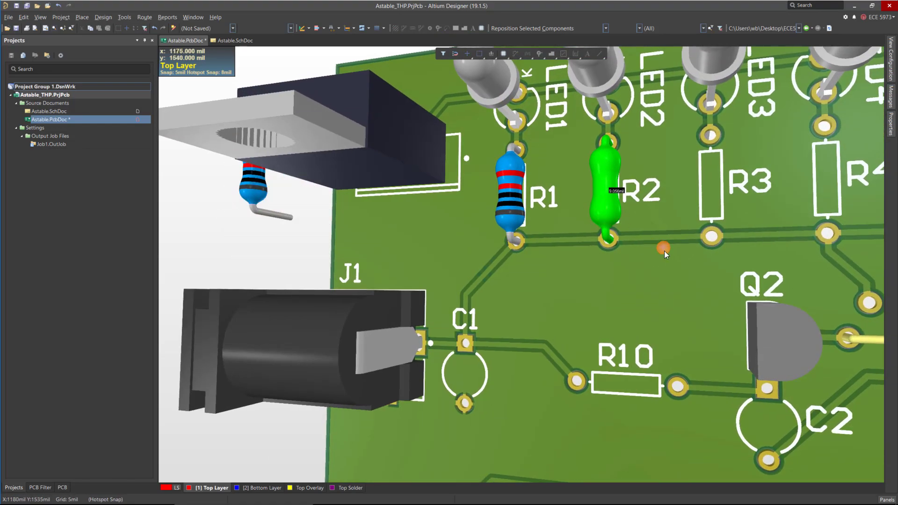
shift+right_drag(664, 250, 710, 268)
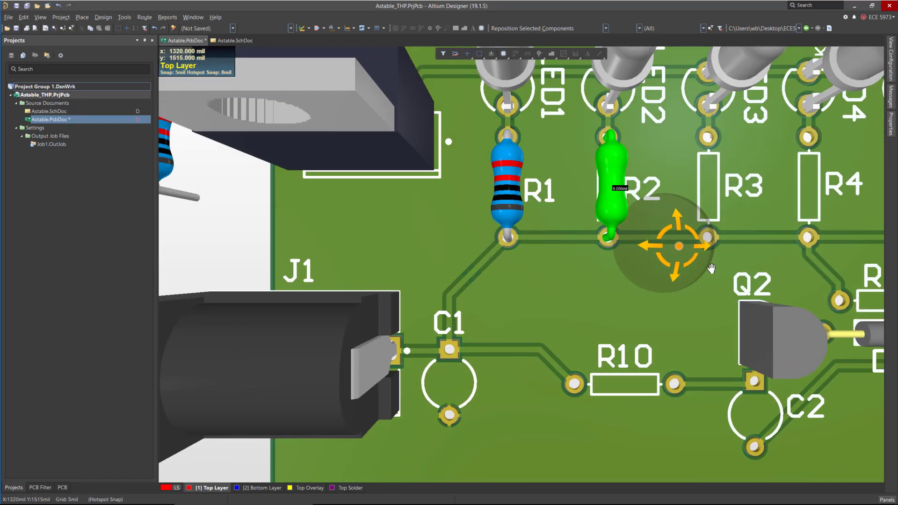
ctrl+scroll(572, 210, down, 4)
click(124, 16)
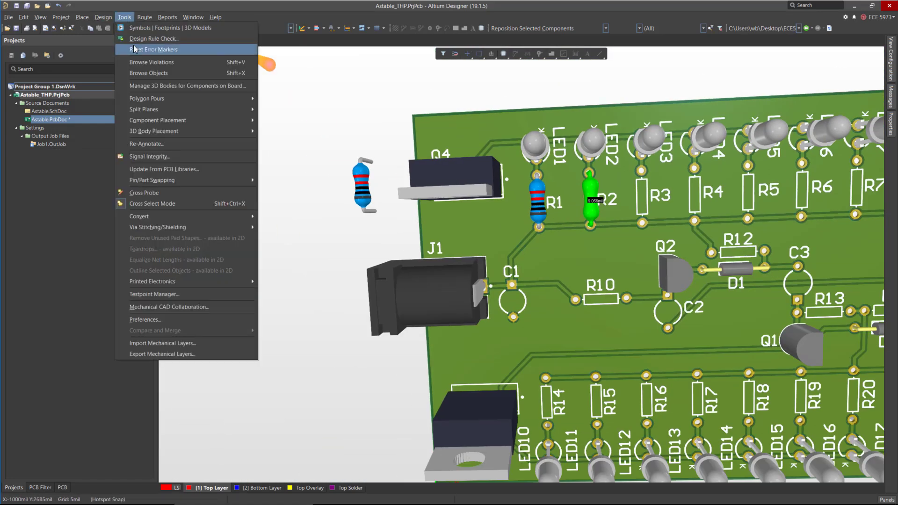
click(134, 49)
ctrl+scroll(372, 199, down, 4)
ctrl+scroll(372, 198, up, 2)
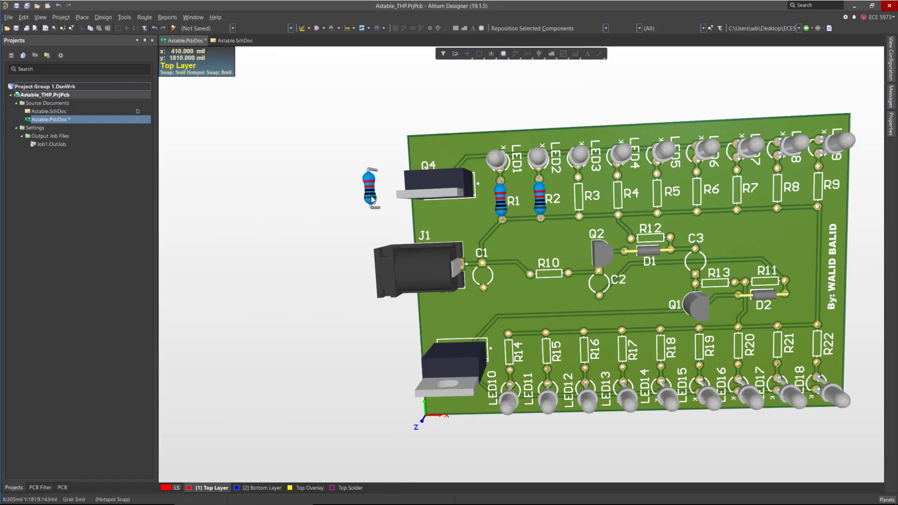
key(2)
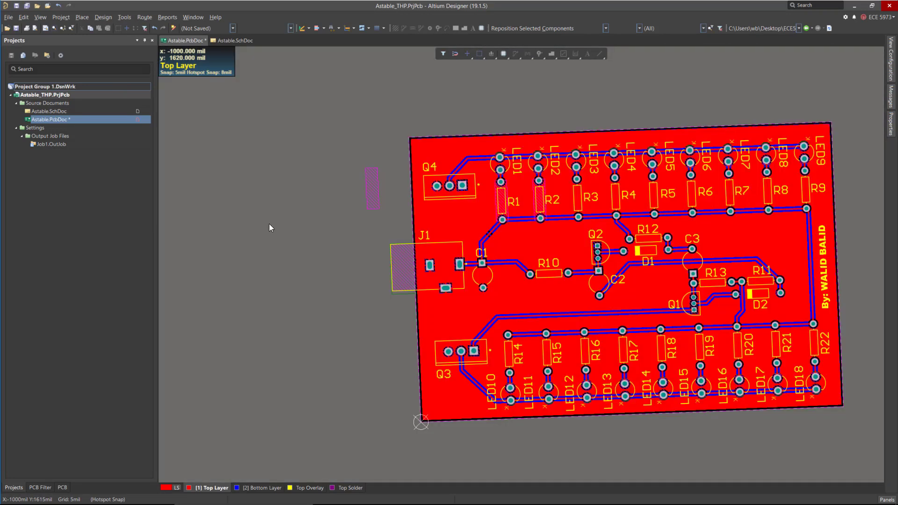
key(3)
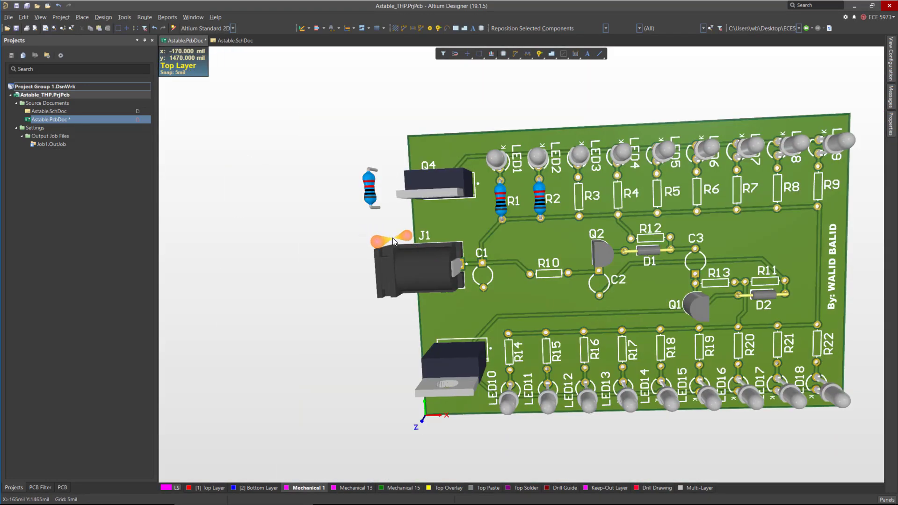
key(0)
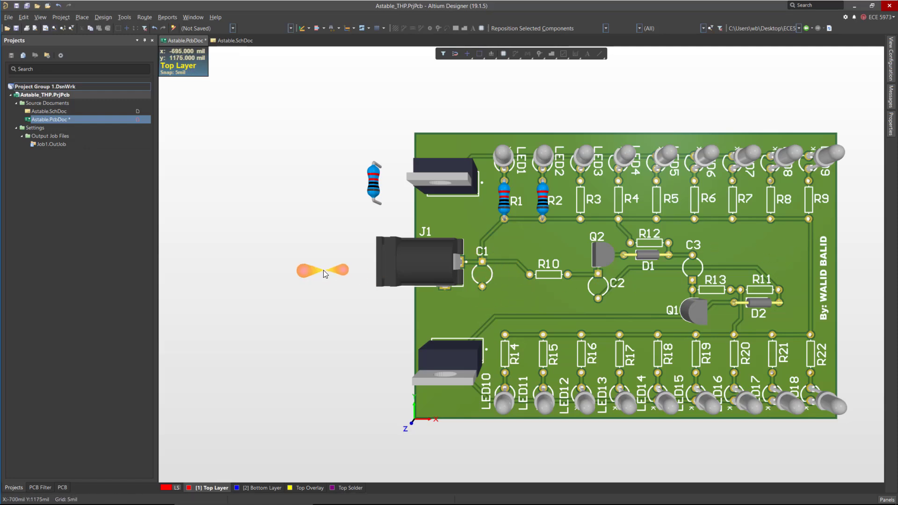
ctrl+scroll(324, 270, down, 3)
ctrl+scroll(668, 266, up, 3)
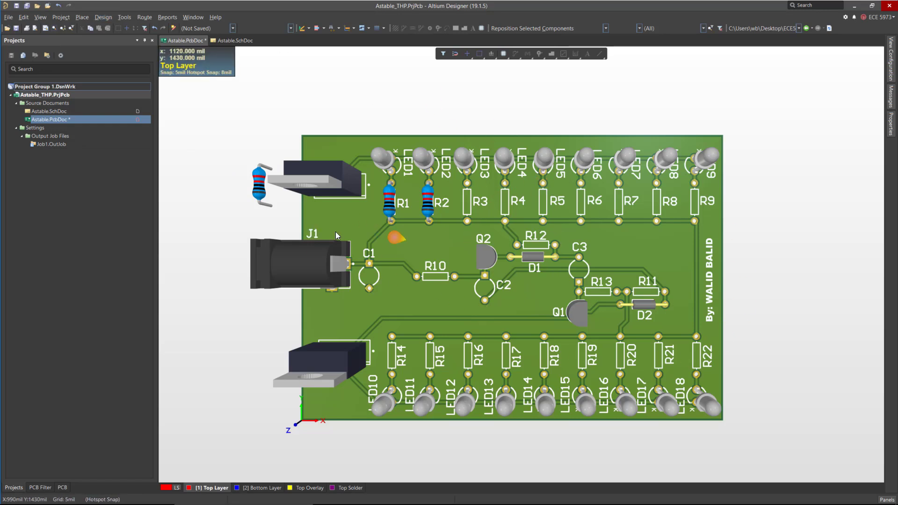
Check a reference photo of a 10uF radial electrolytic capacitor in the browser.
click(83, 19)
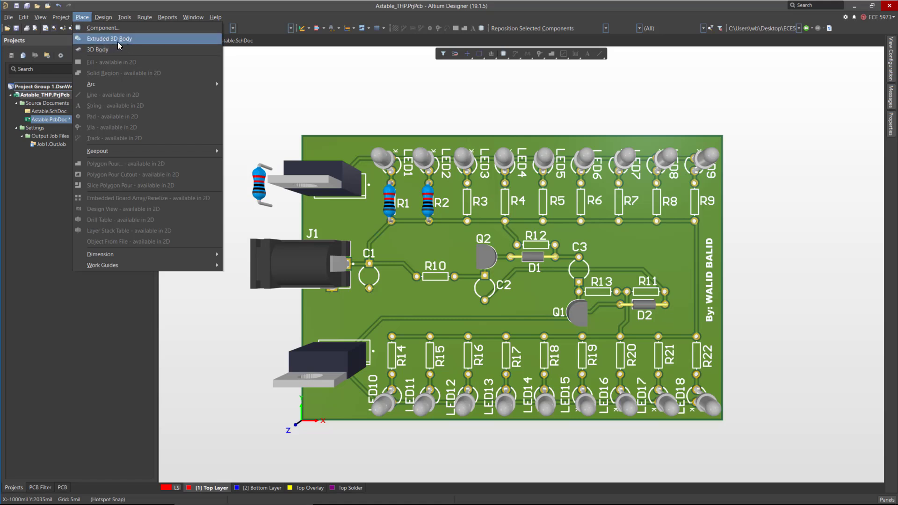
click(148, 43)
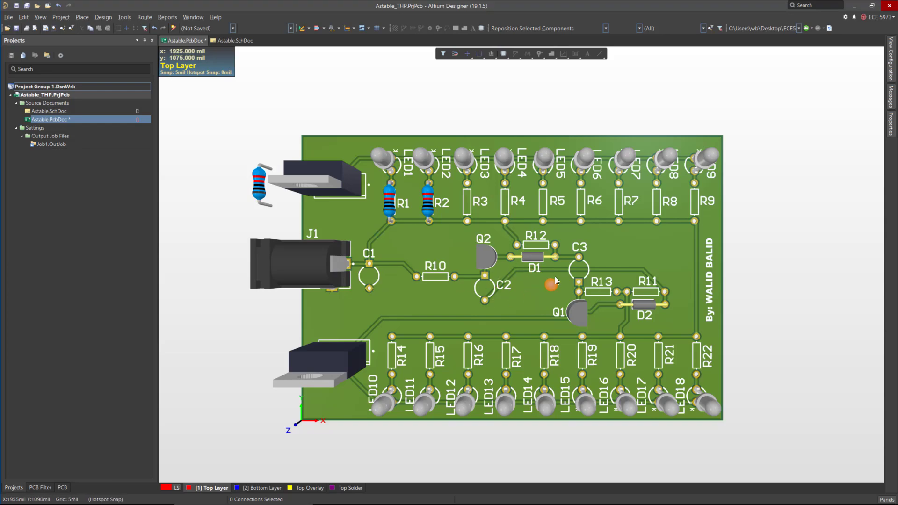
key(alt+Tab)
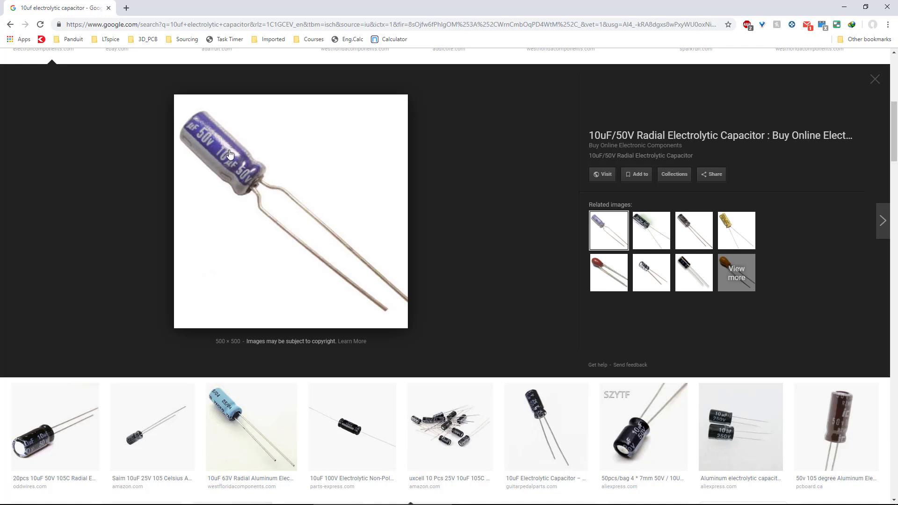
click(843, 9)
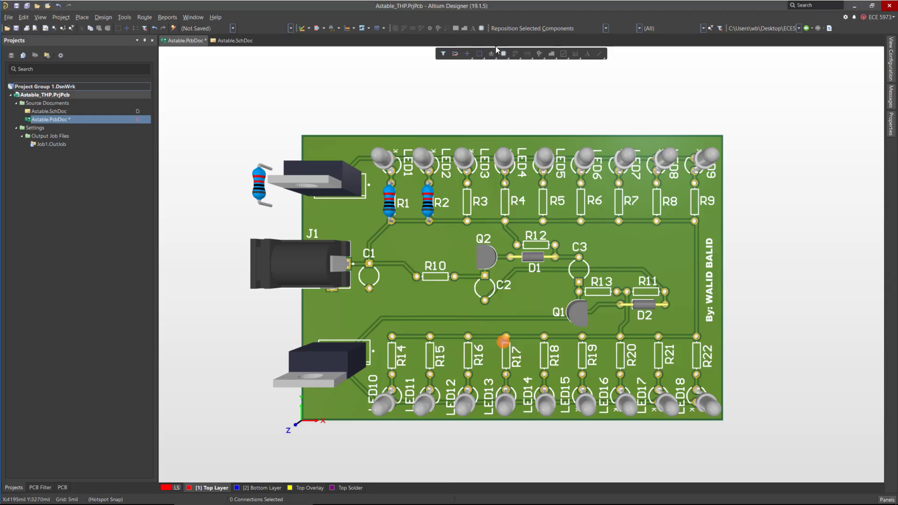
Start placing a new 3D body and set its model type to Cylinder.
click(72, 29)
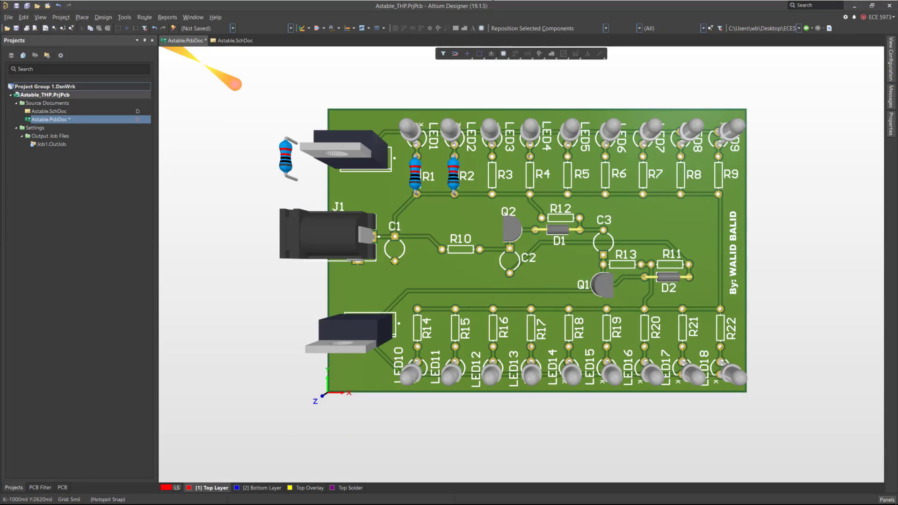
click(82, 18)
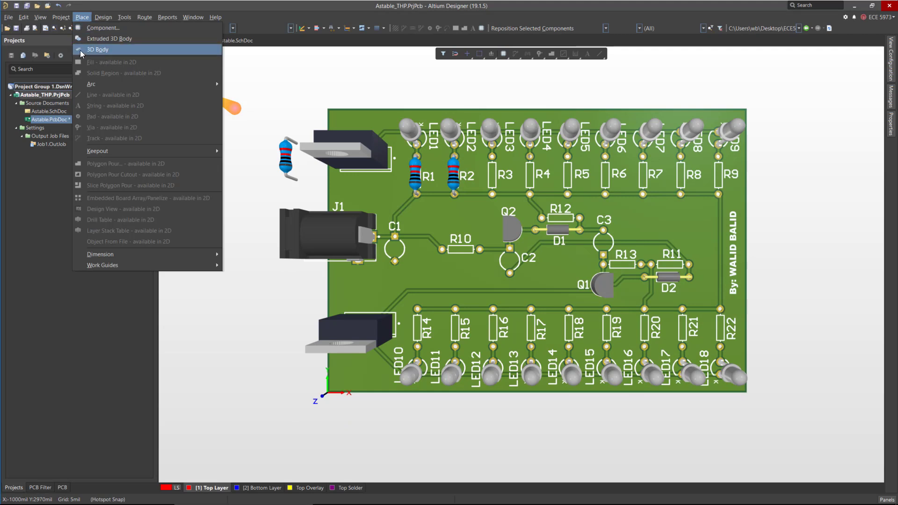
click(102, 39)
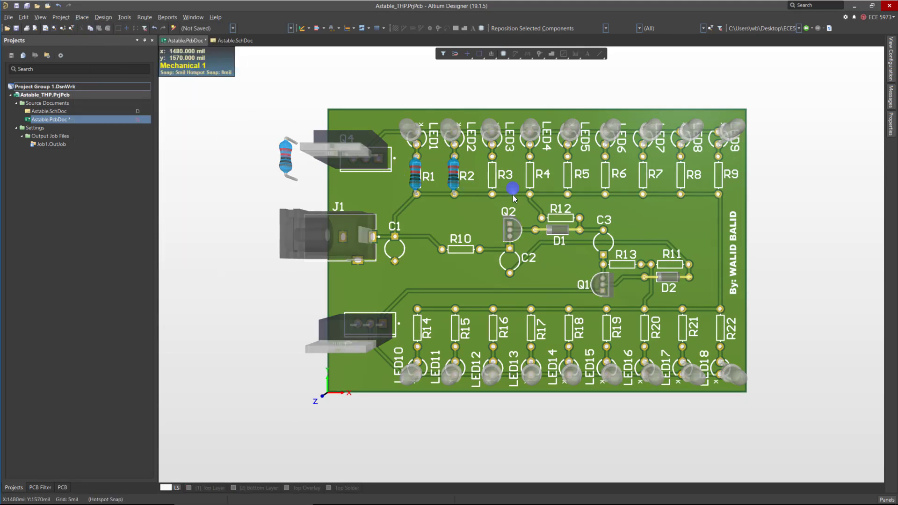
key(Tab)
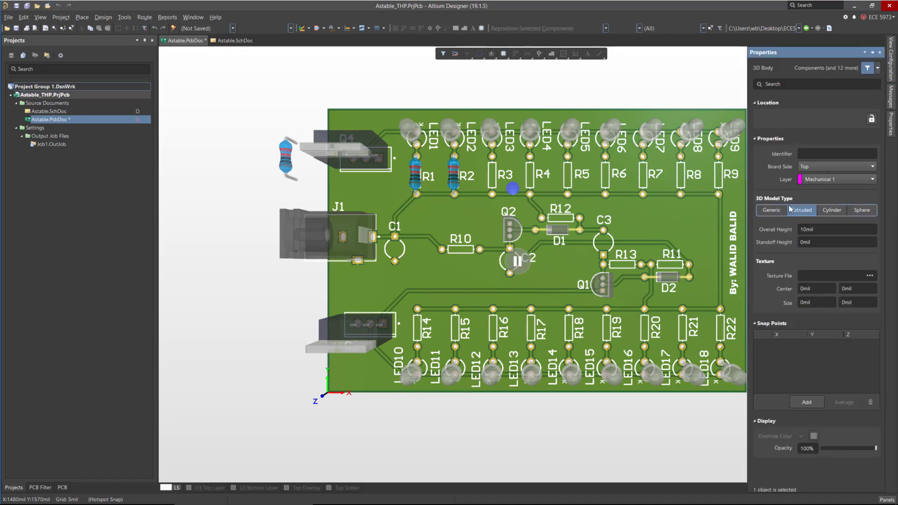
click(775, 211)
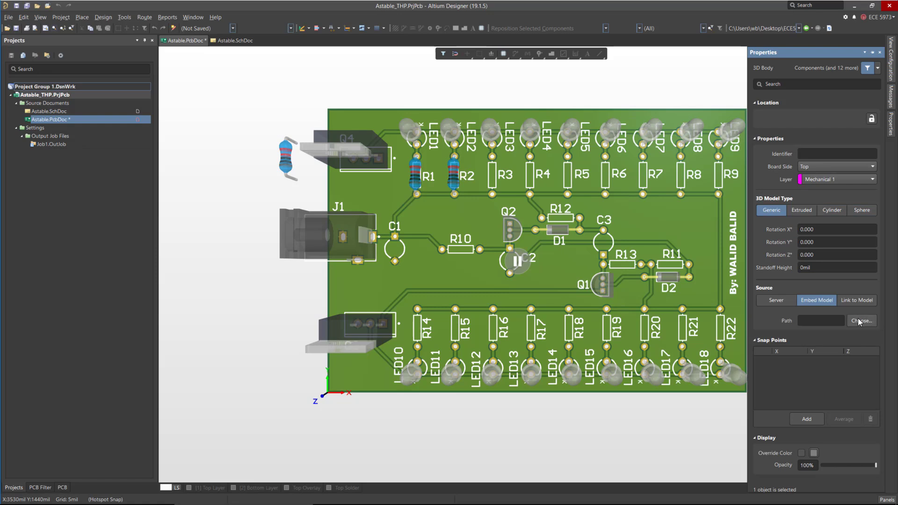
click(800, 211)
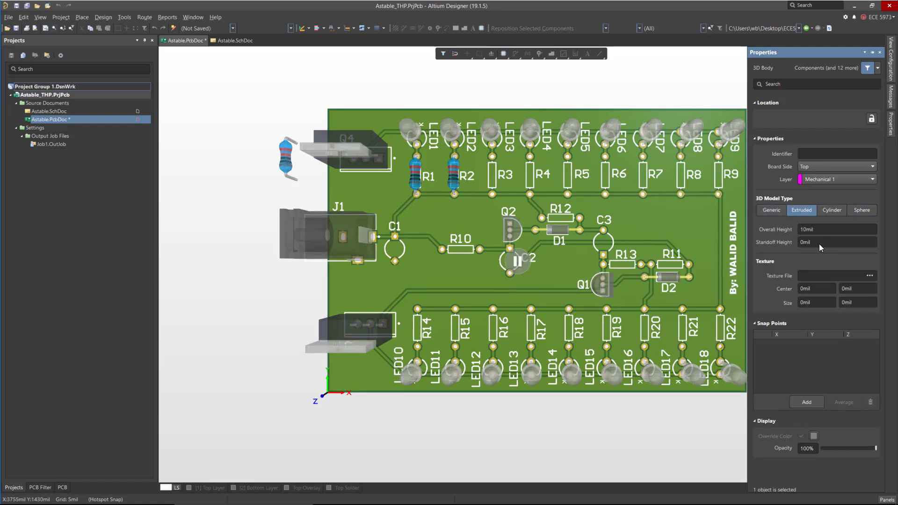
click(834, 210)
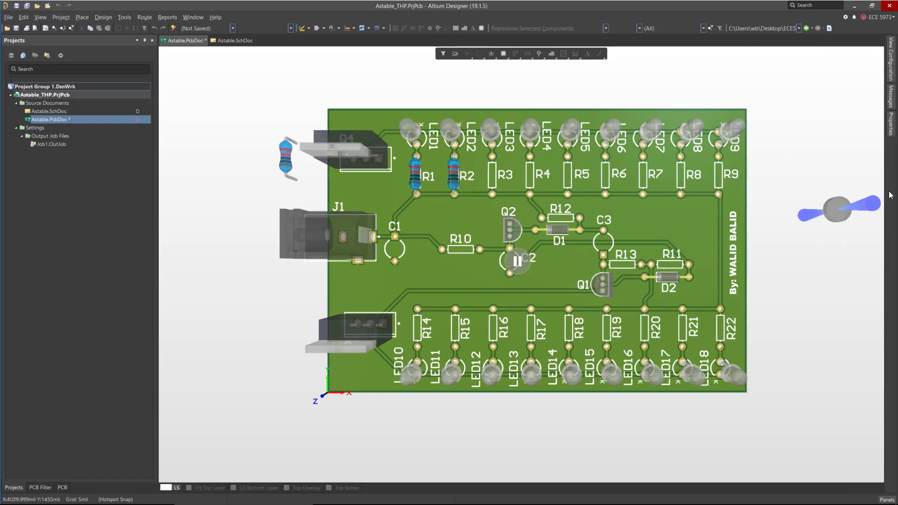
Set the cylinder's height to 300mil, radius to 75mil and standoff height to 7mil.
mouse_move(891, 132)
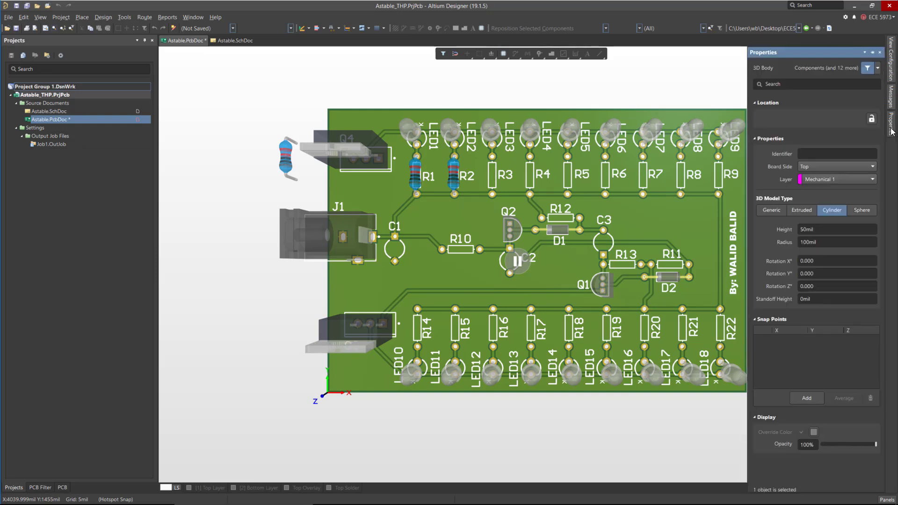
click(824, 228)
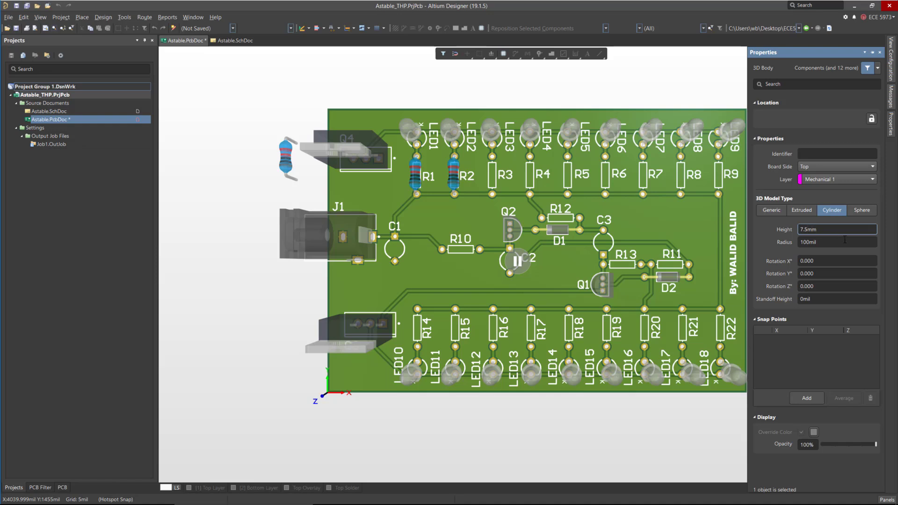
click(833, 238)
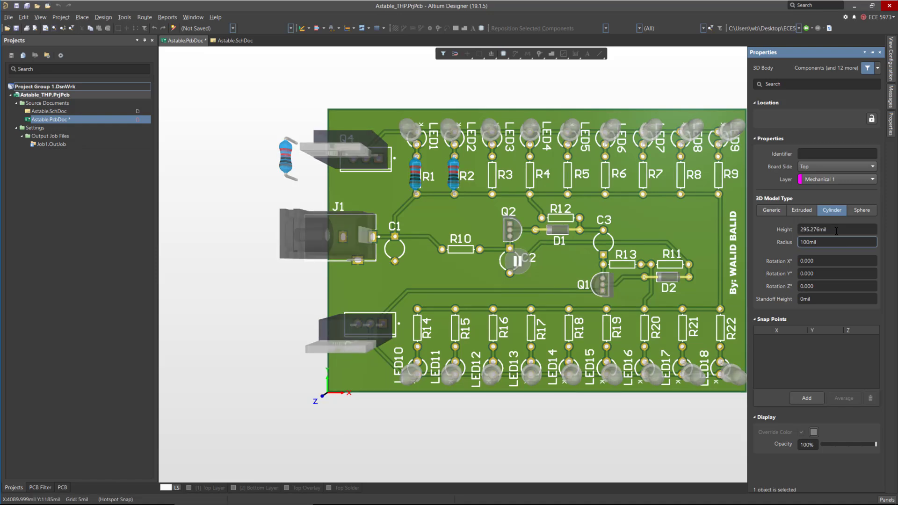
double_click(836, 229)
text(300)
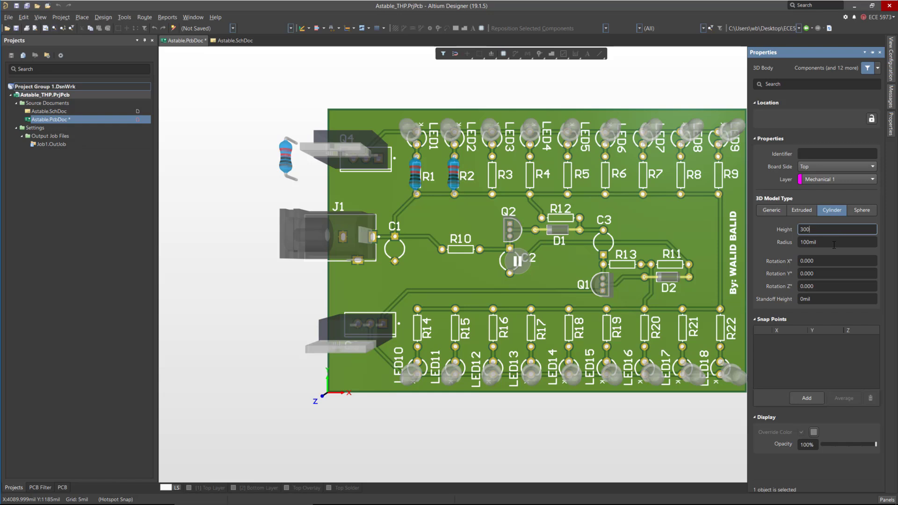
click(835, 243)
drag(835, 242, 750, 245)
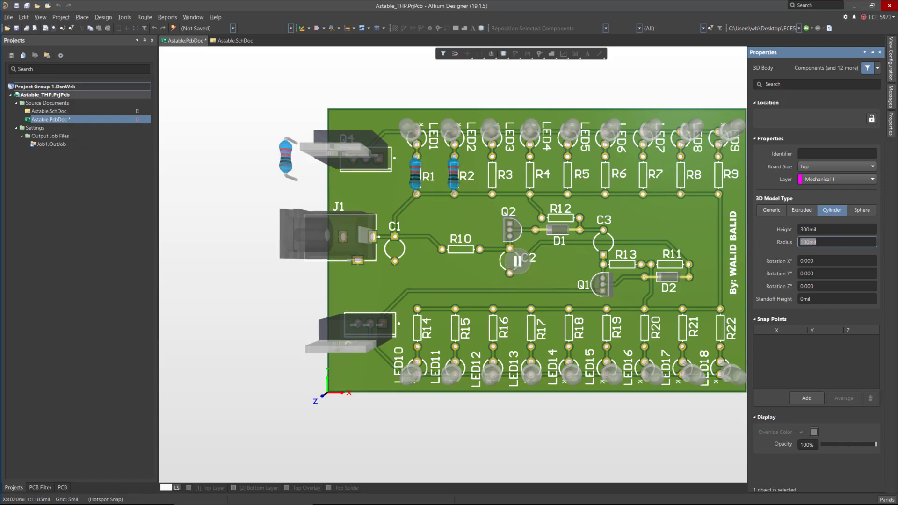
text(75)
click(820, 300)
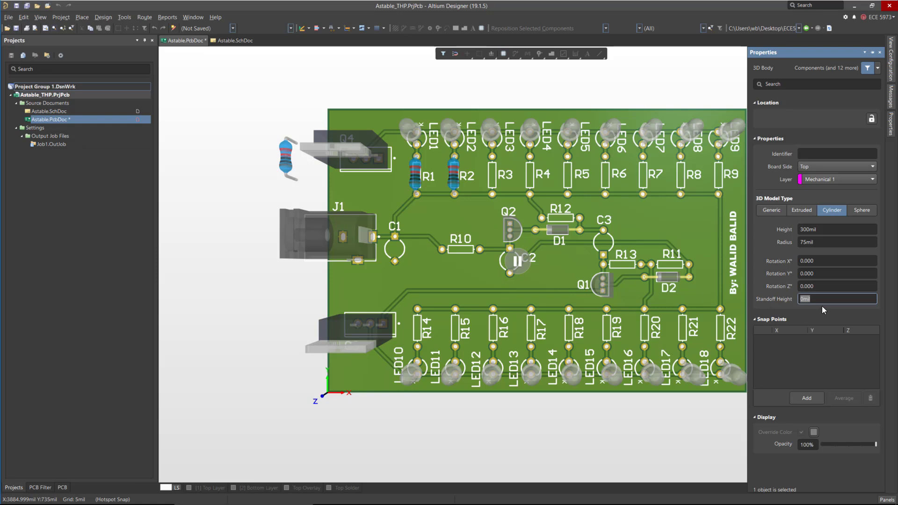
text(7)
click(826, 242)
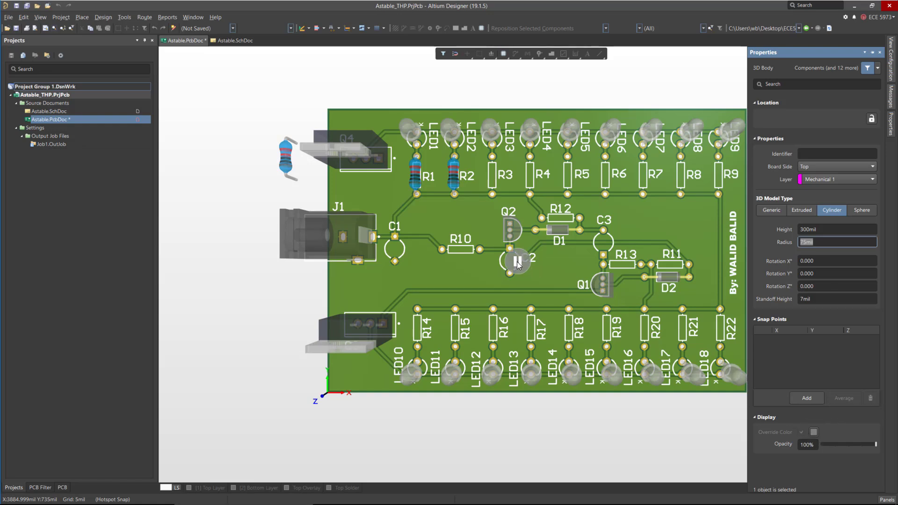
Place the cylinder body centred on the C3 capacitor footprint and end the placement.
ctrl+scroll(619, 249, up, 2)
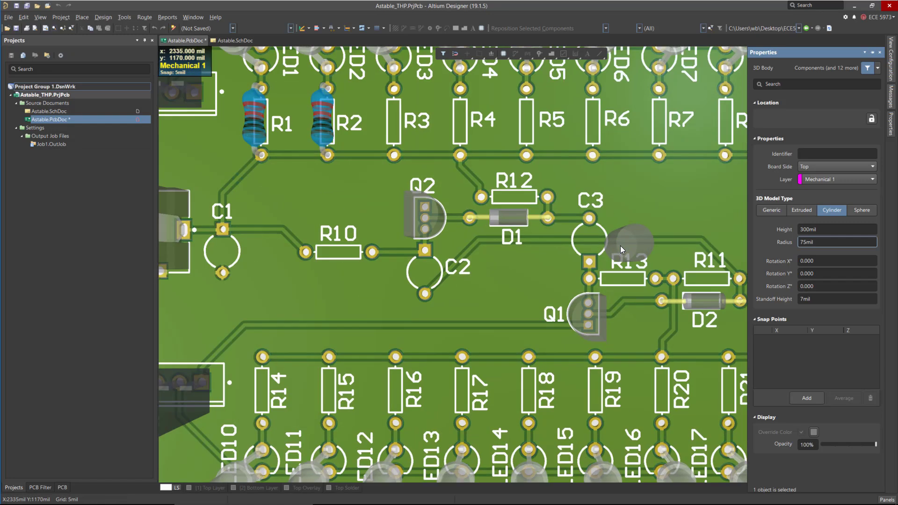
ctrl+scroll(618, 243, up, 3)
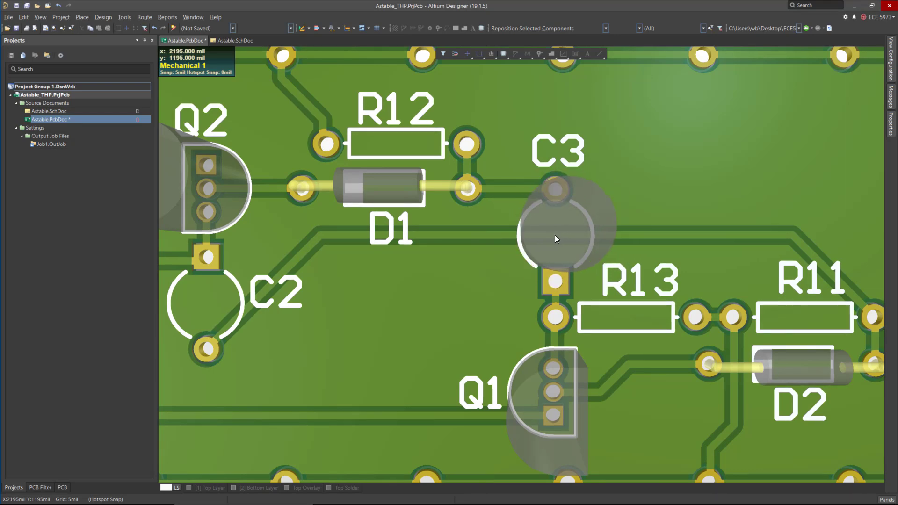
click(554, 235)
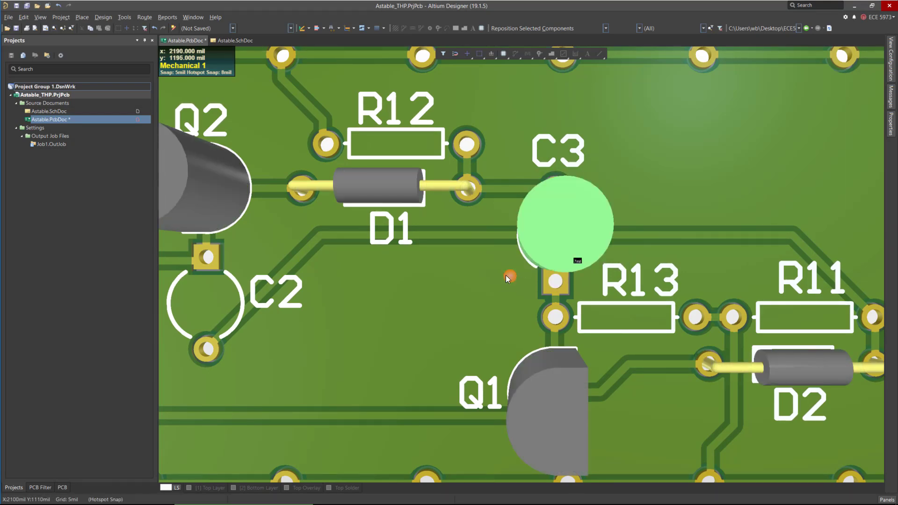
right_click(454, 256)
Select the C3 cylinder body and give it a black override colour.
ctrl+scroll(516, 226, up, 1)
ctrl+scroll(509, 228, down, 4)
shift+right_drag(494, 269, 515, 233)
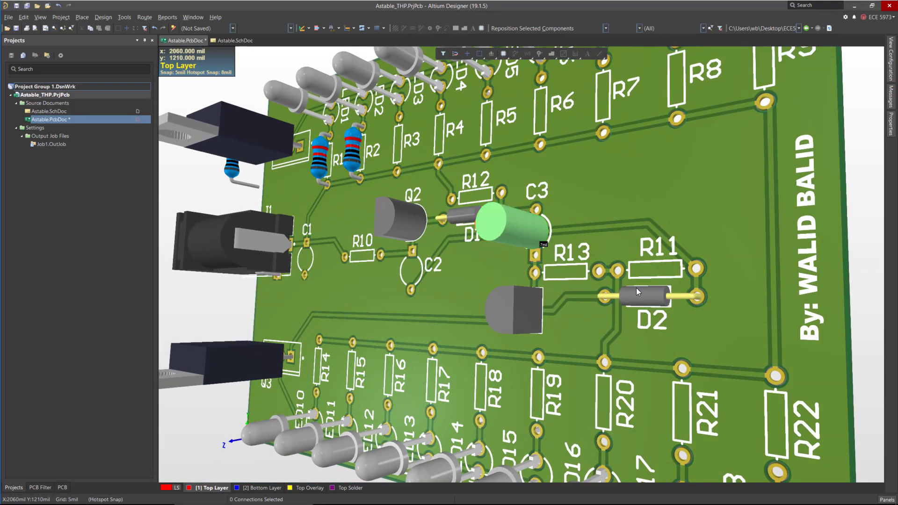
double_click(513, 235)
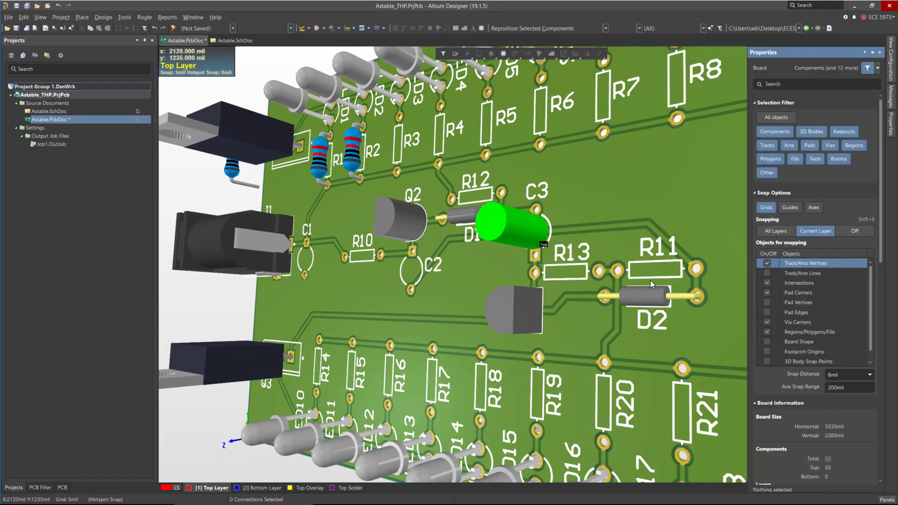
click(495, 227)
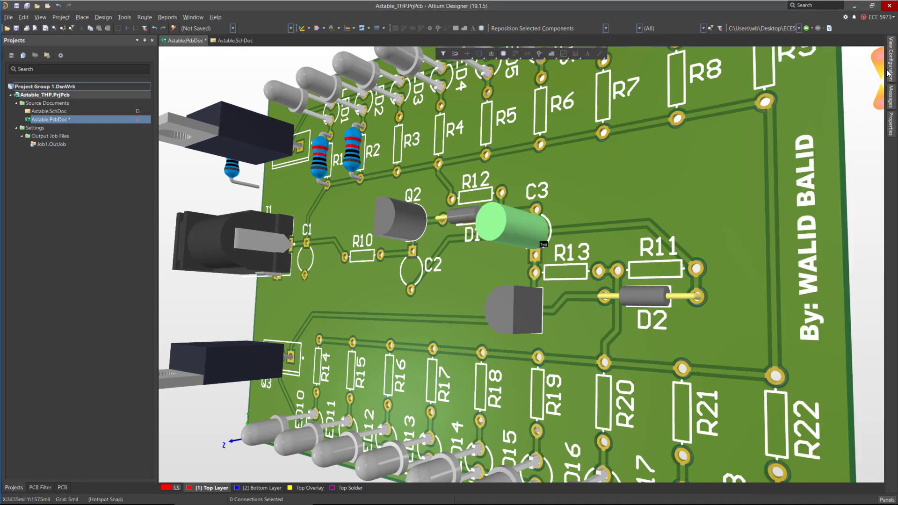
click(889, 127)
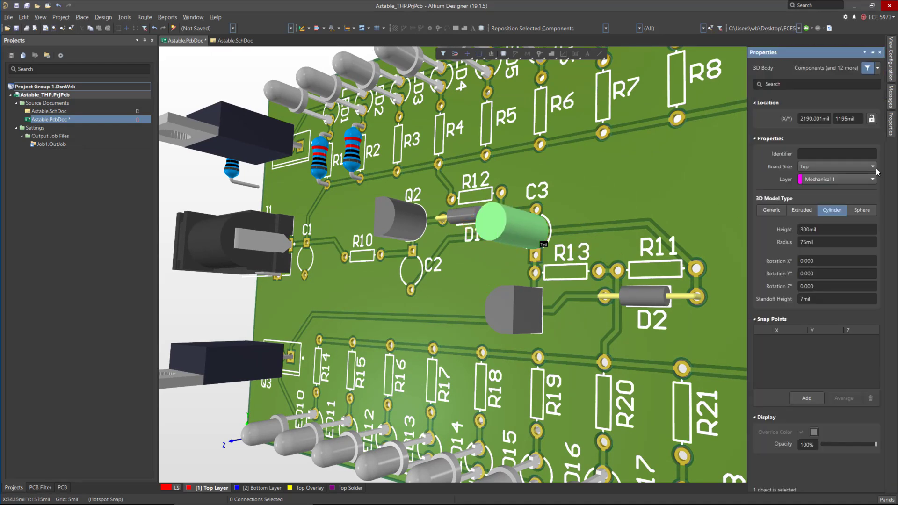
click(813, 432)
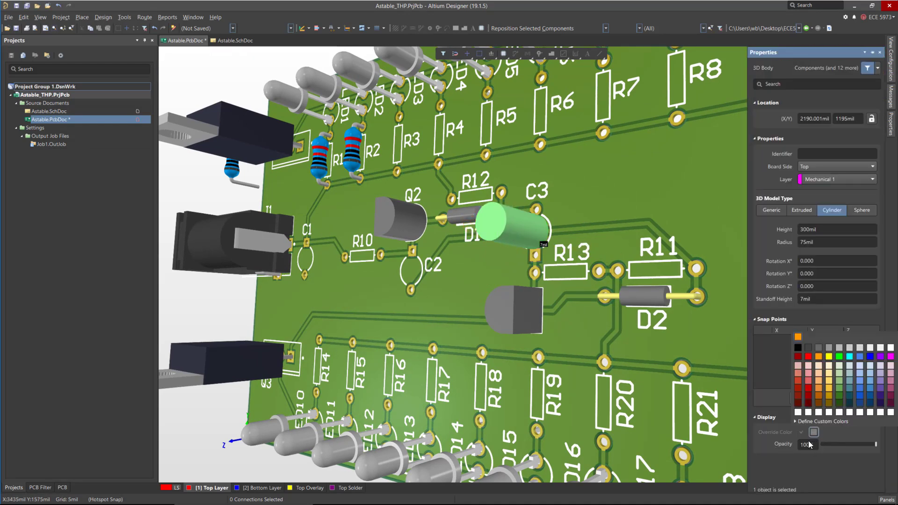
click(797, 348)
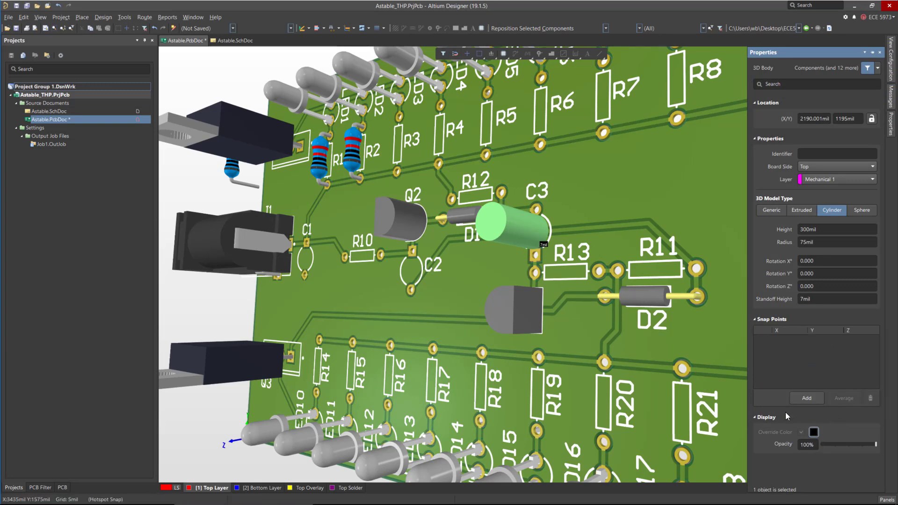
Set the C3 cylinder body's standoff height to 10mil.
click(829, 229)
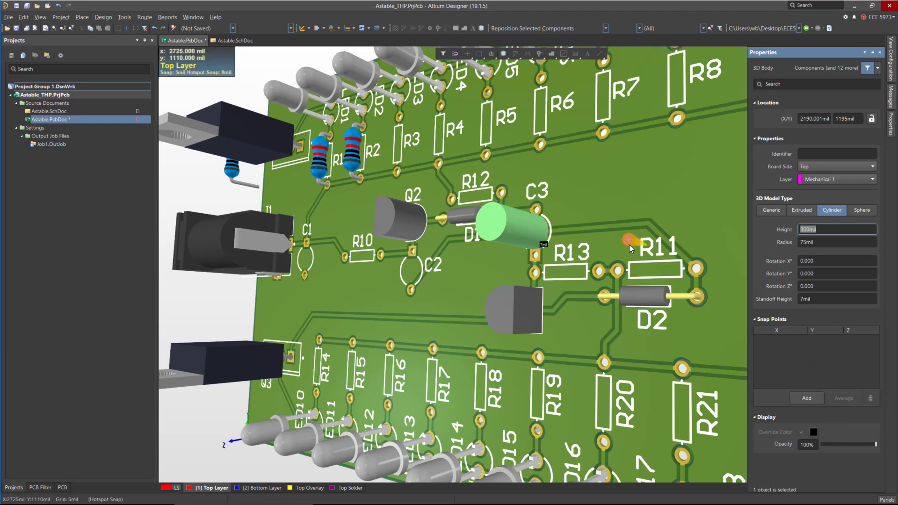
ctrl+scroll(487, 250, down, 3)
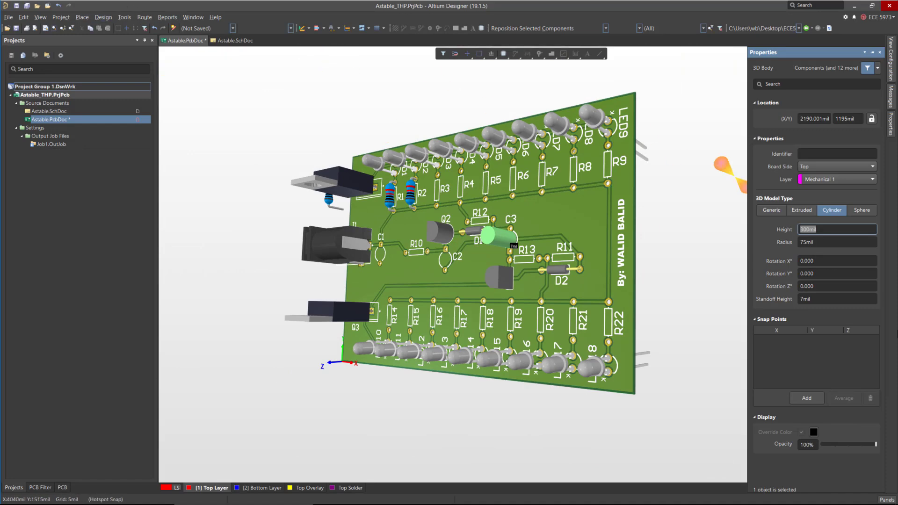
click(820, 297)
text(10)
key(Return)
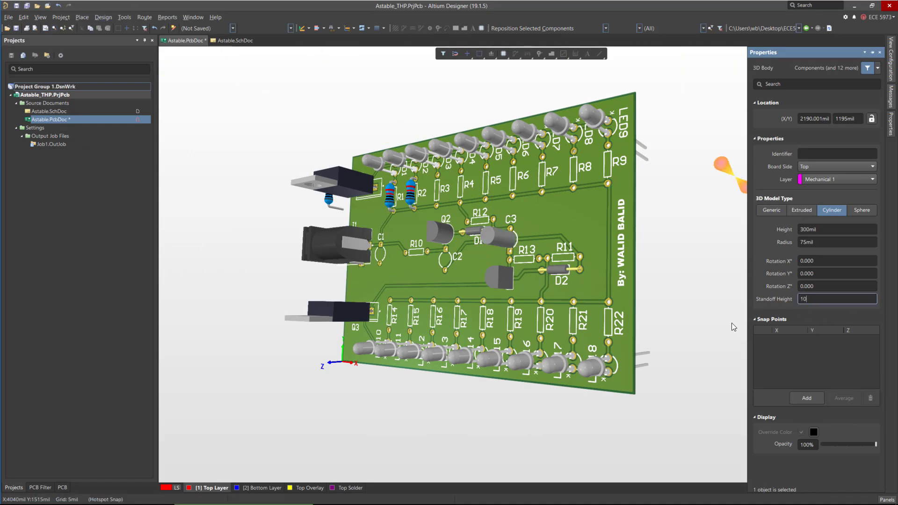
Reselect the C3 cylinder body and change its override colour.
click(669, 289)
shift+right_drag(647, 299, 701, 285)
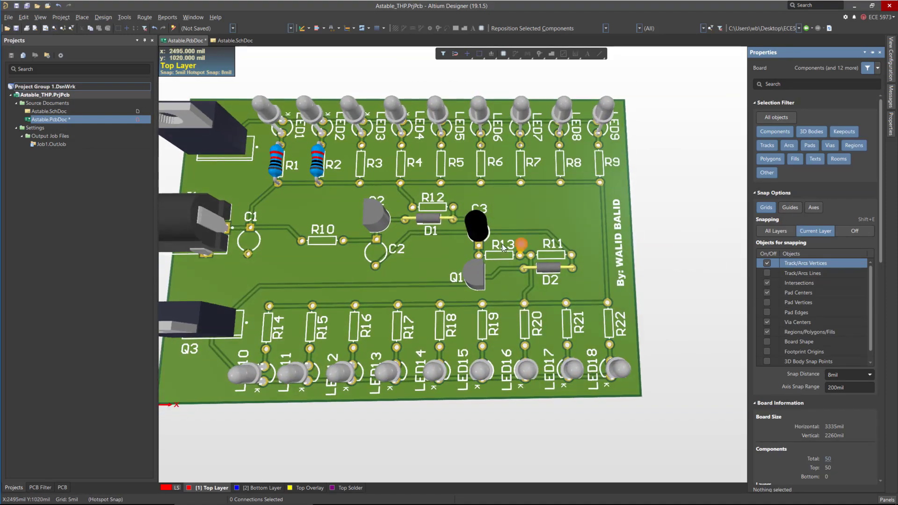
ctrl+scroll(498, 245, up, 3)
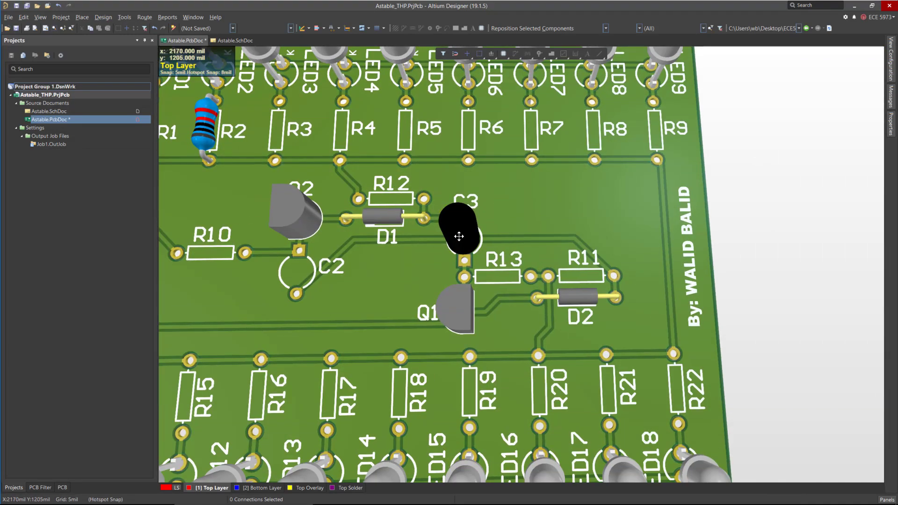
click(460, 246)
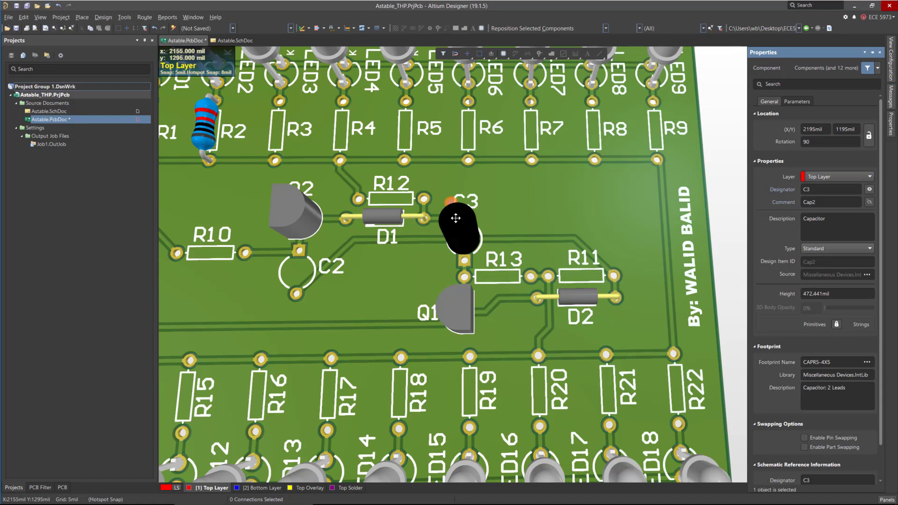
click(452, 280)
shift+right_drag(452, 280, 460, 217)
click(459, 217)
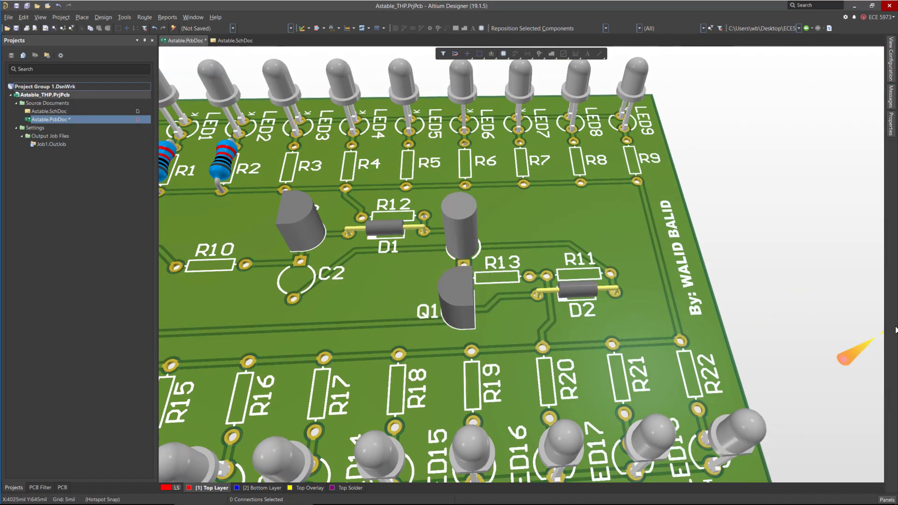
click(892, 122)
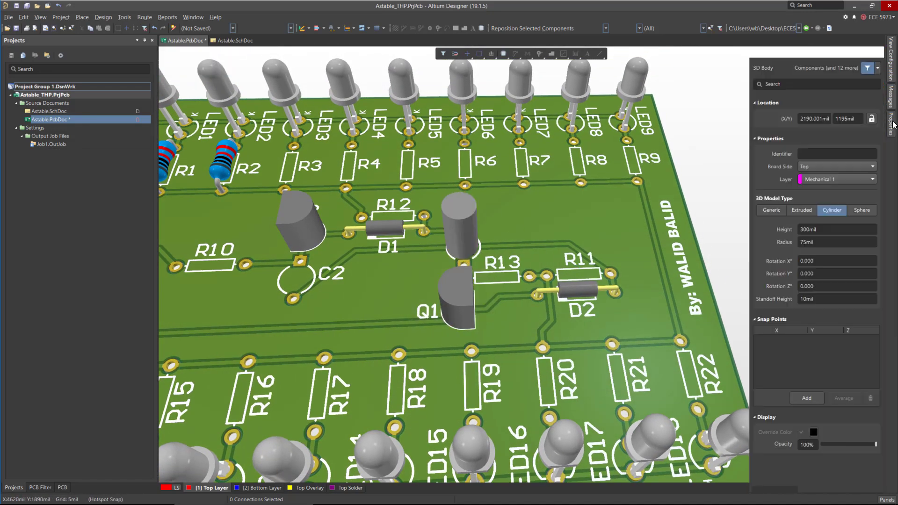
click(813, 432)
click(805, 347)
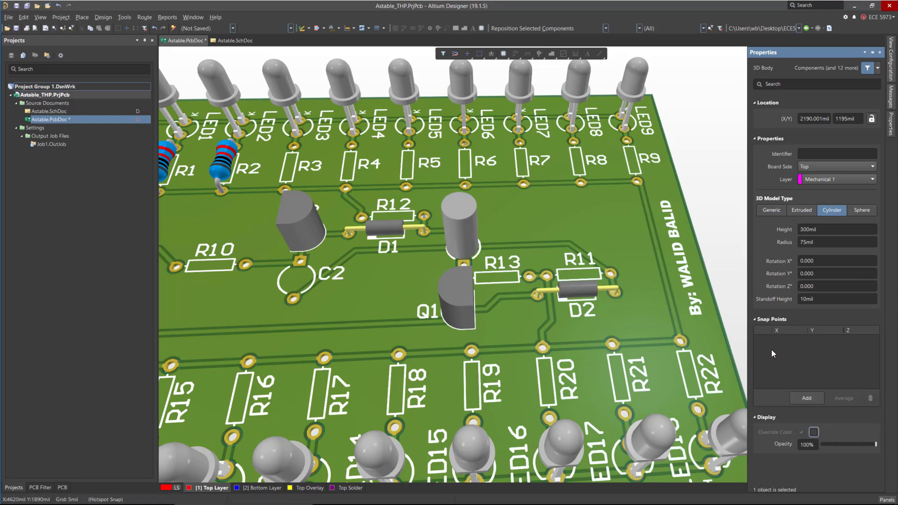
click(712, 205)
ctrl+scroll(490, 338, down, 3)
shift+right_drag(677, 219, 634, 323)
ctrl+scroll(634, 322, down, 2)
ctrl+scroll(436, 321, up, 3)
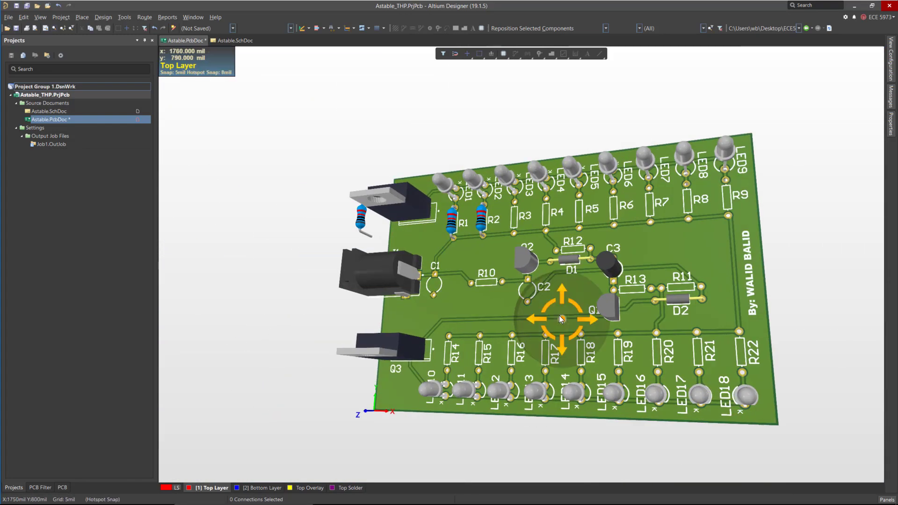
shift+right_drag(563, 318, 603, 323)
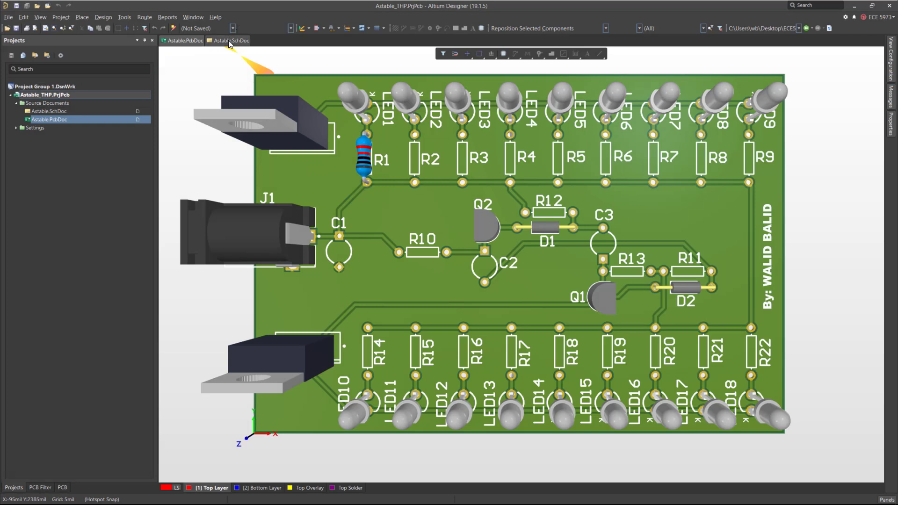
Open the schematic and inspect the Astable_SMD and Astable-THP project folders in File Explorer.
click(229, 41)
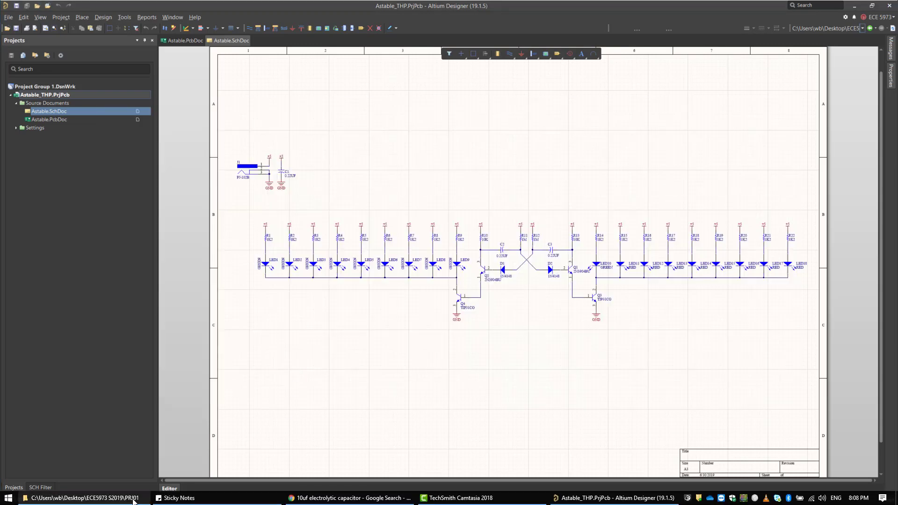
click(133, 500)
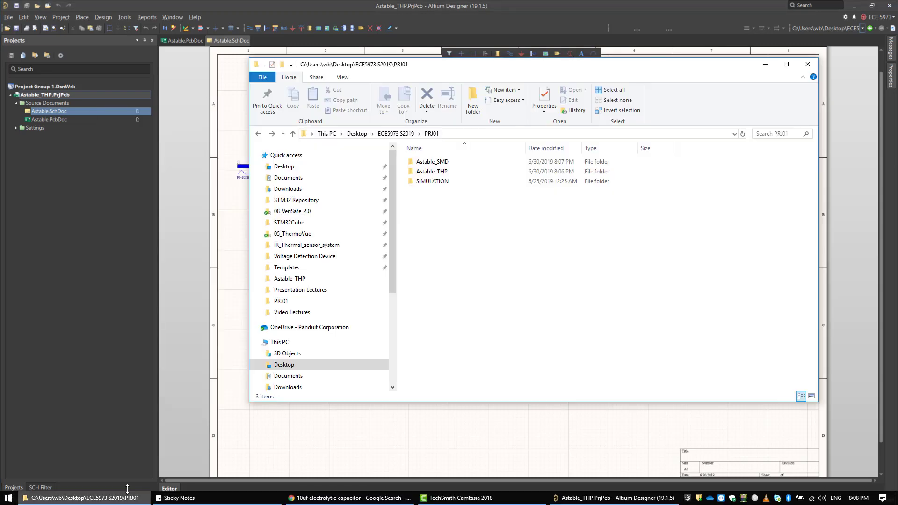
click(444, 163)
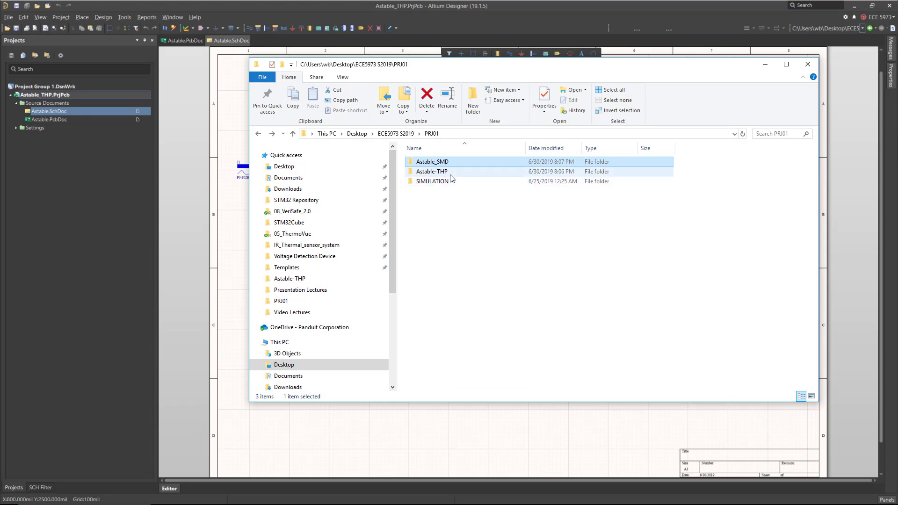
click(445, 172)
click(436, 162)
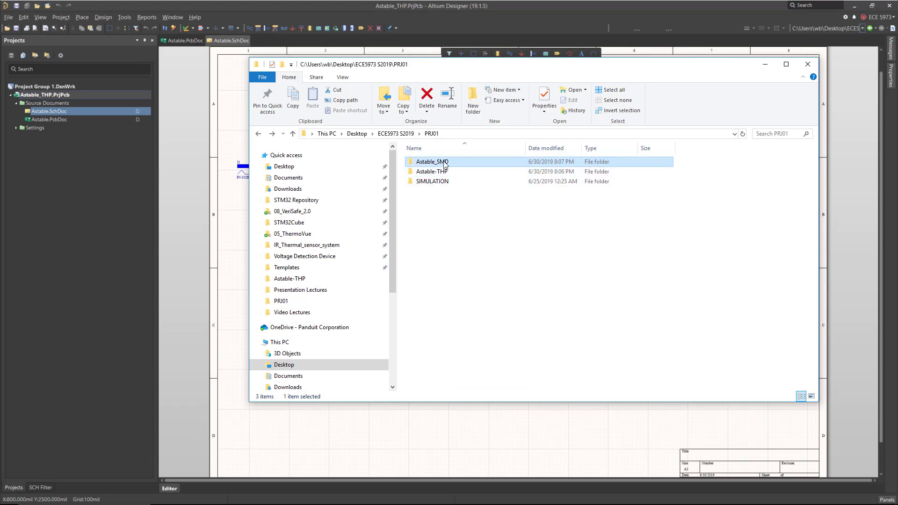
double_click(444, 162)
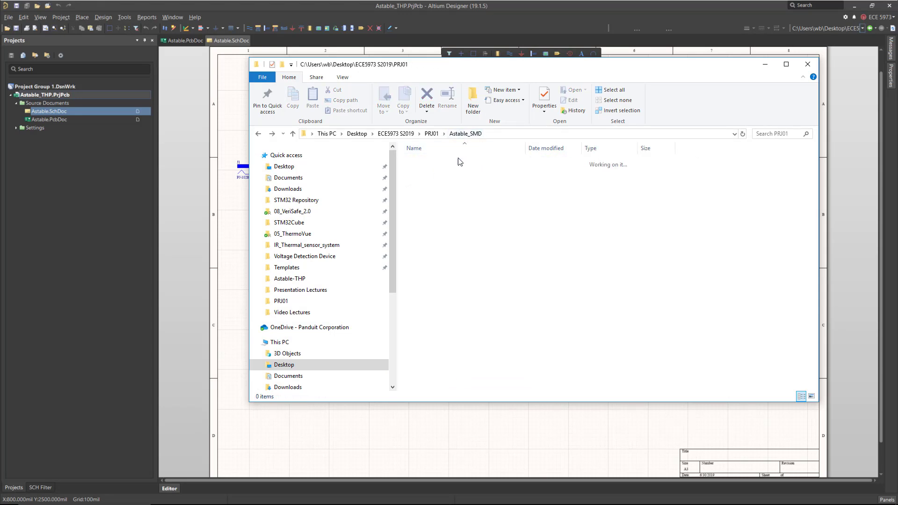
key(BackSpace)
double_click(437, 172)
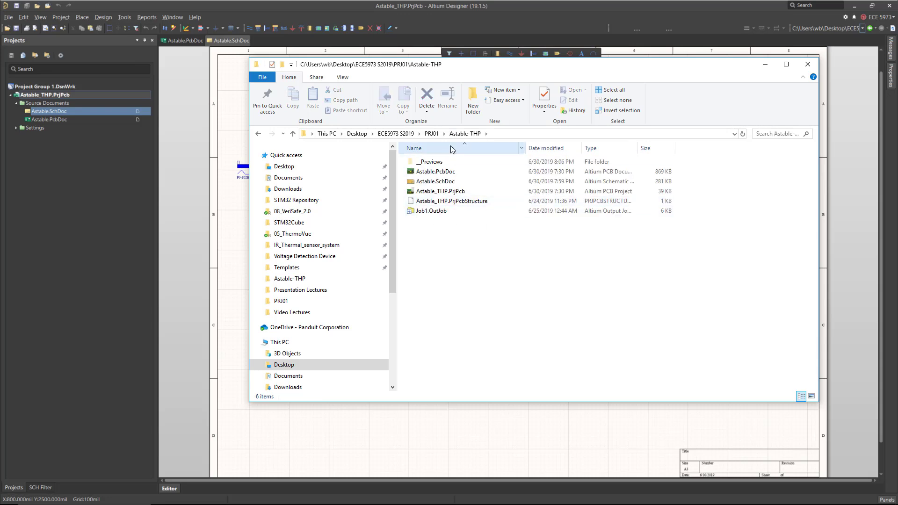
key(BackSpace)
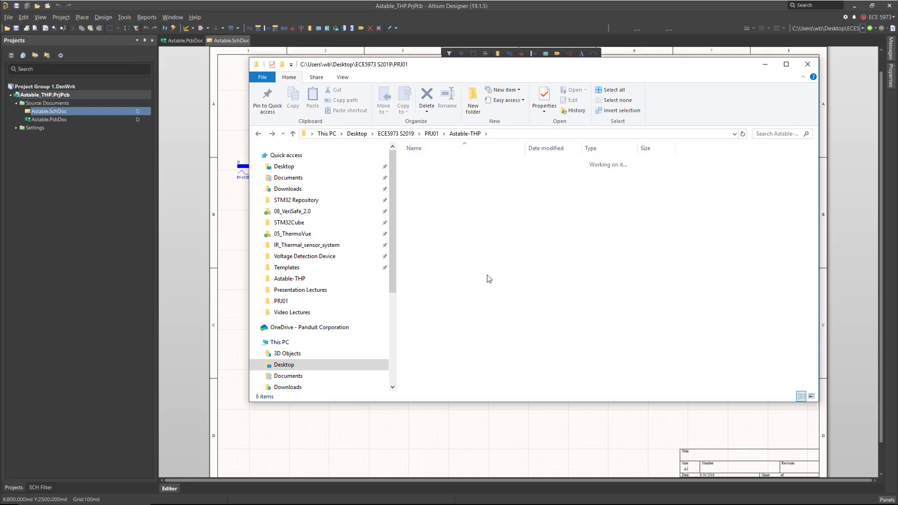
click(70, 94)
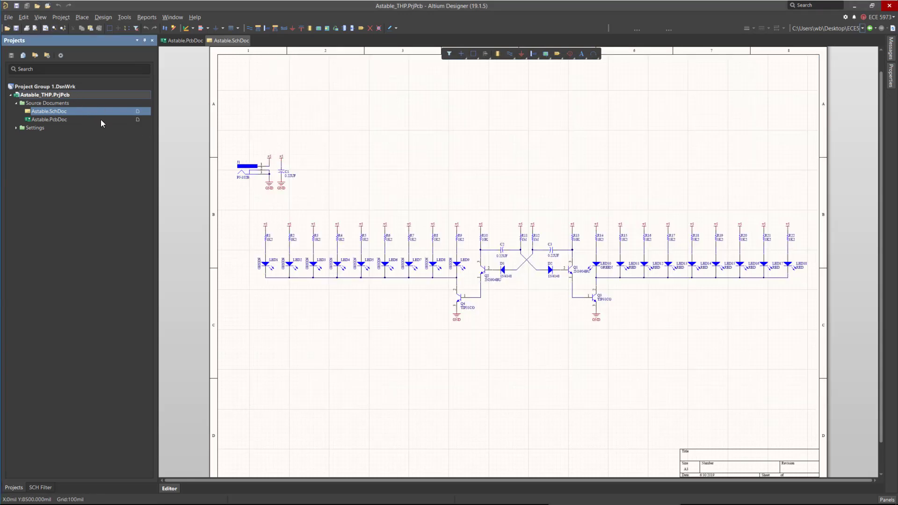
Save the project as Astable_SMD.PrjPcb inside the Astable_SMD folder.
click(8, 17)
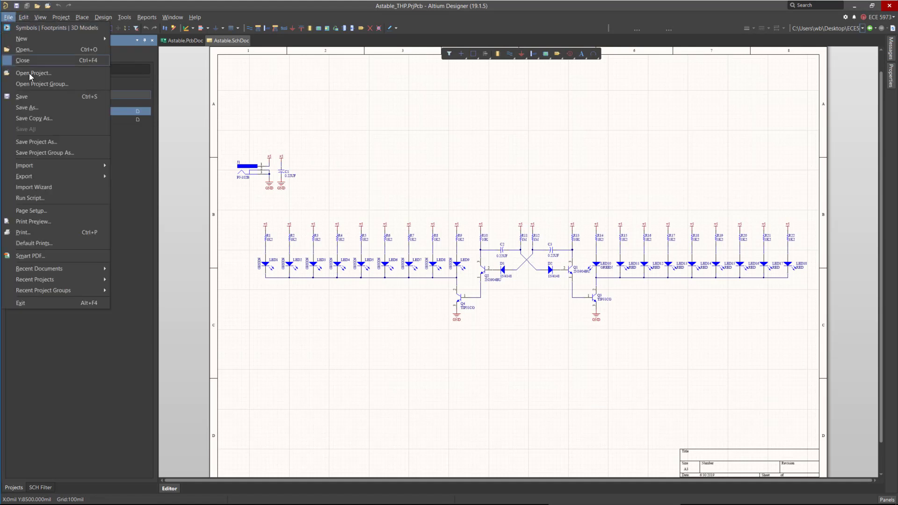
click(51, 143)
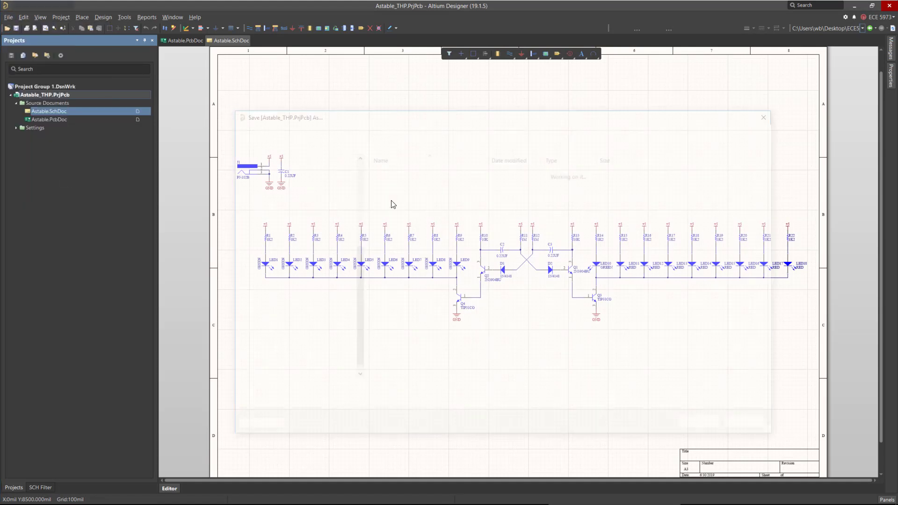
click(405, 126)
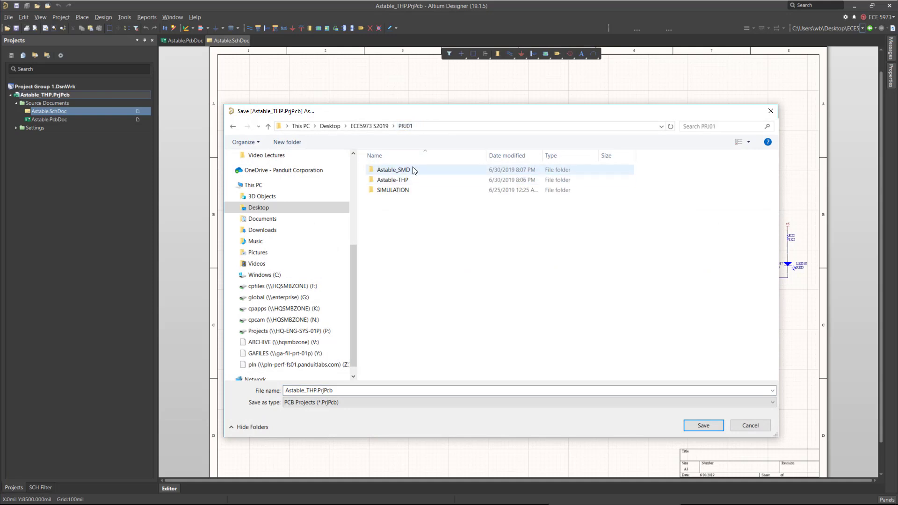
double_click(396, 170)
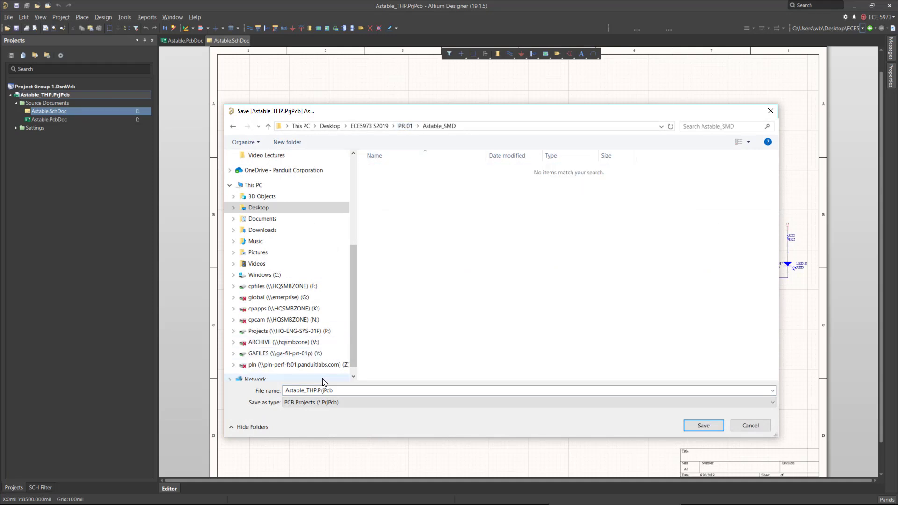
click(312, 391)
key(Right)
key(BackSpace)
key(BackSpace)
key(BackSpace)
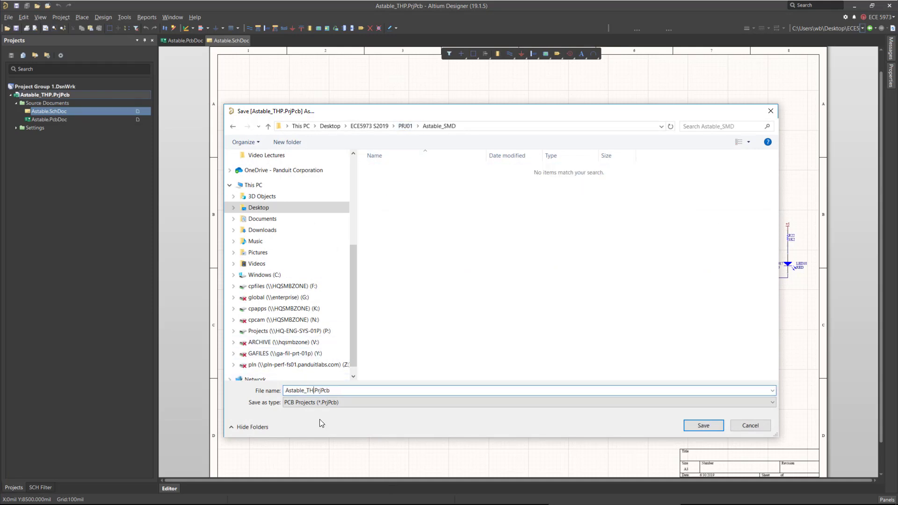
text(SMD)
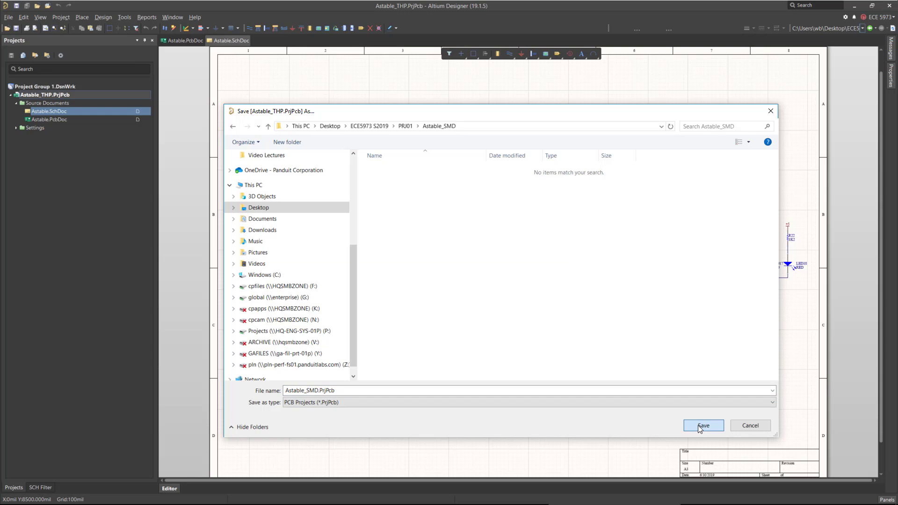
click(698, 425)
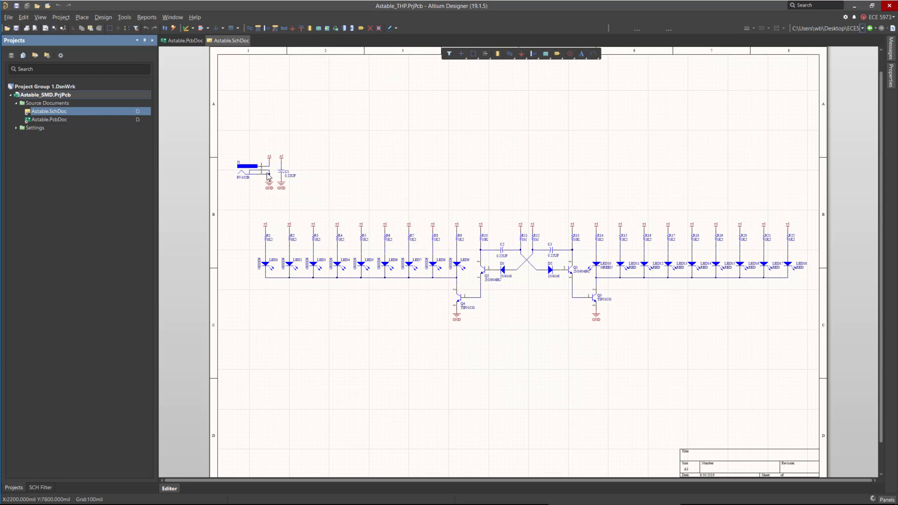
Save a copy of Astable.SchDoc into the Astable_SMD folder.
right_click(74, 112)
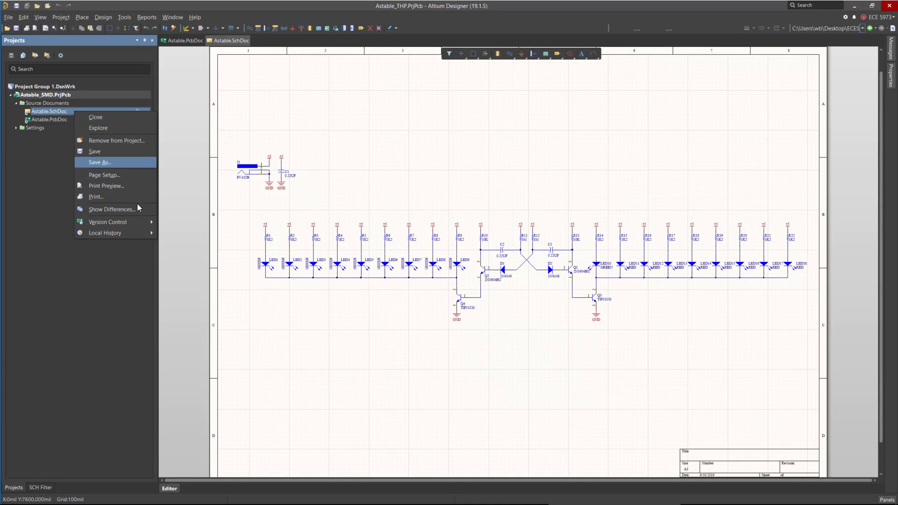
click(139, 162)
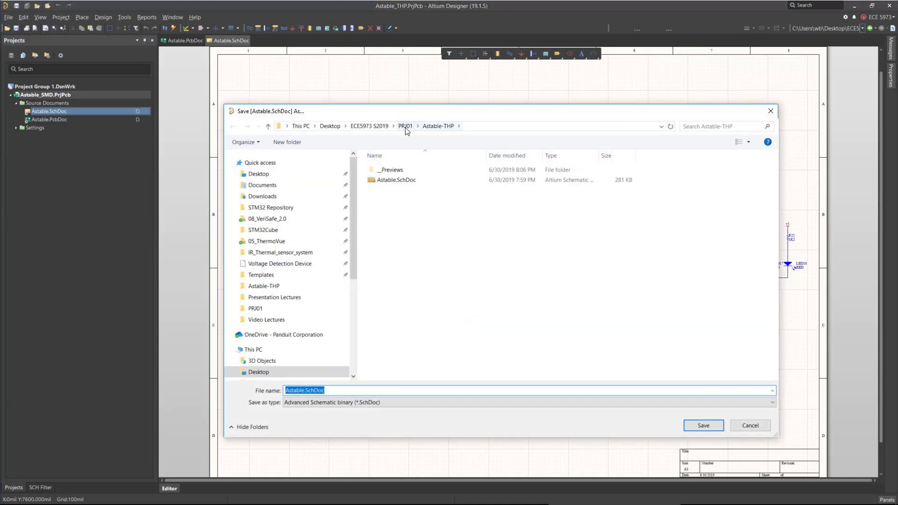
click(405, 126)
double_click(400, 170)
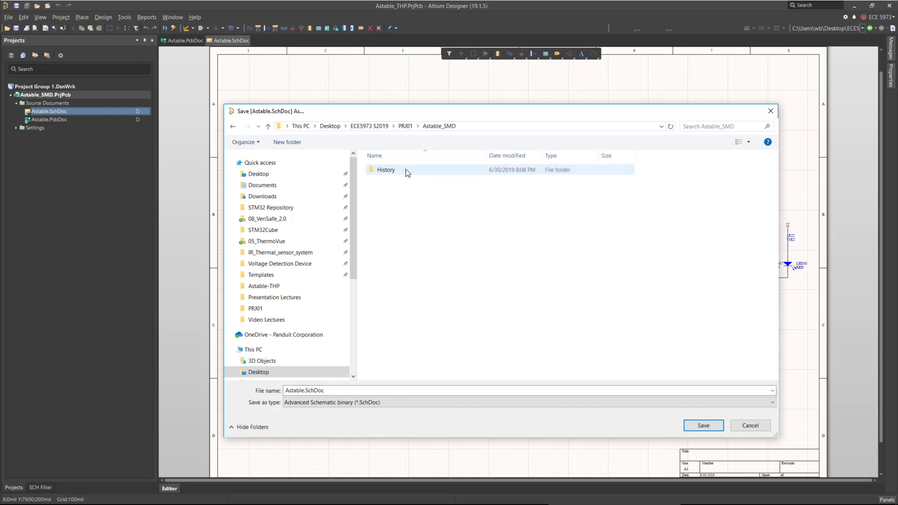
click(704, 426)
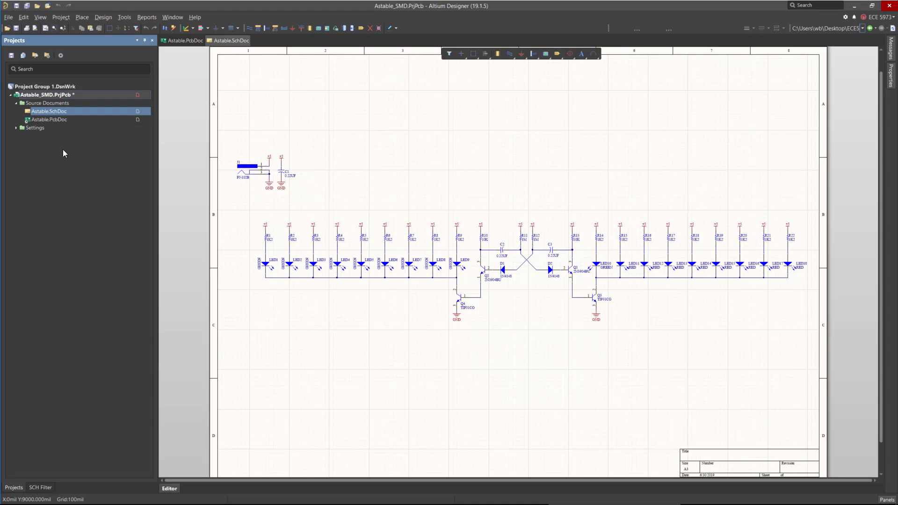
Save a copy of Astable.PcbDoc into the Astable_SMD folder.
right_click(49, 120)
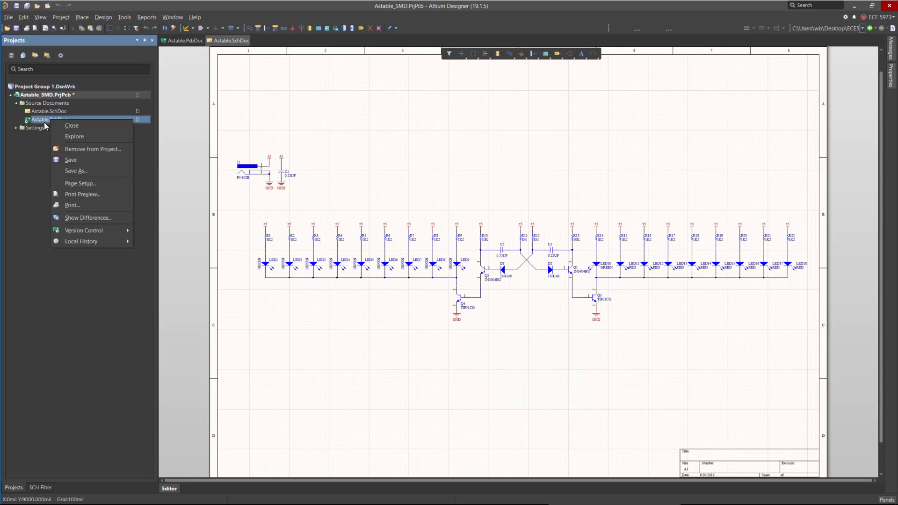
click(91, 170)
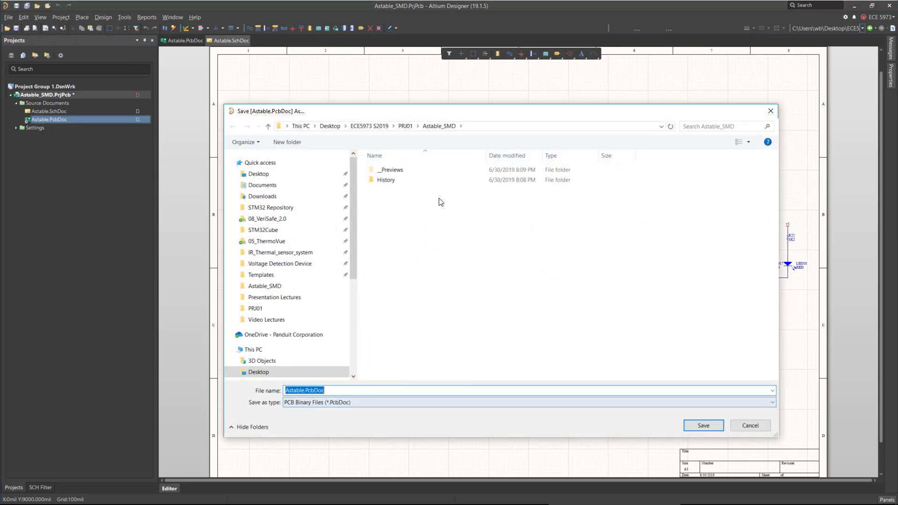
click(703, 425)
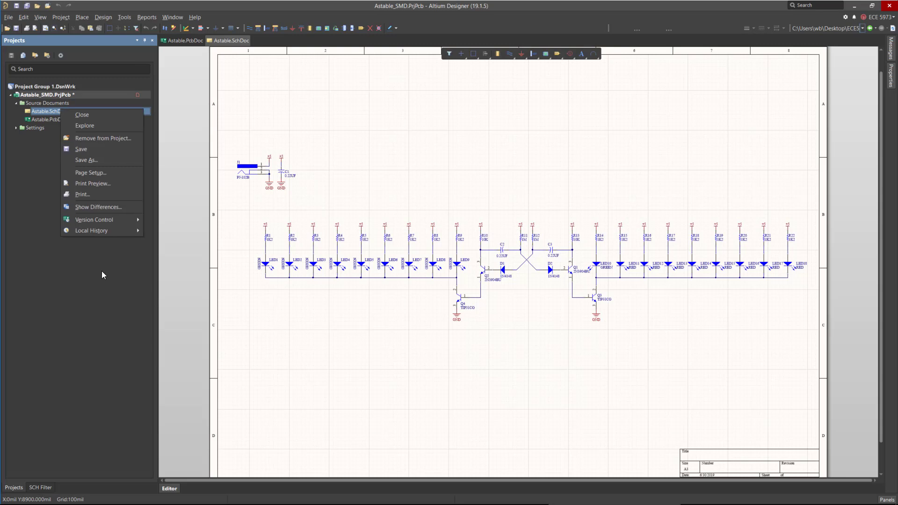
Try to area-select the resistors R13 through R22 in the schematic, then clear the selection.
click(354, 333)
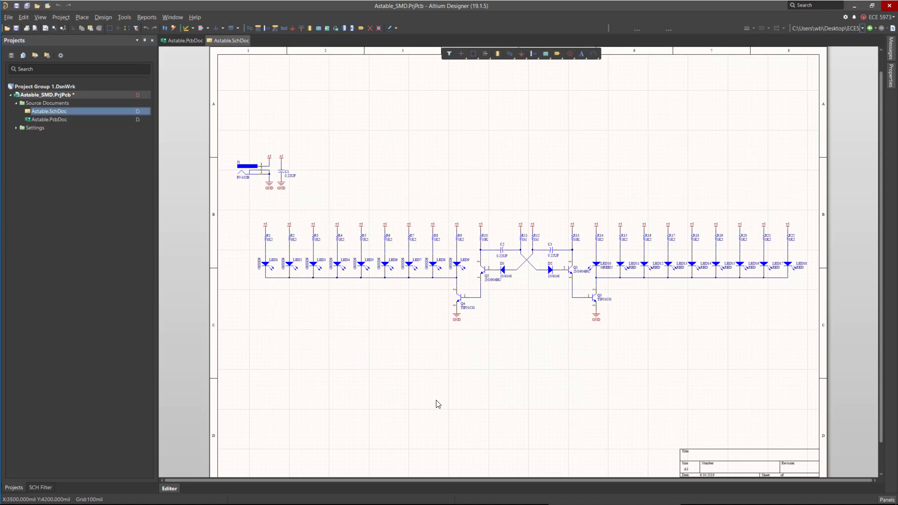
ctrl+scroll(797, 243, up, 3)
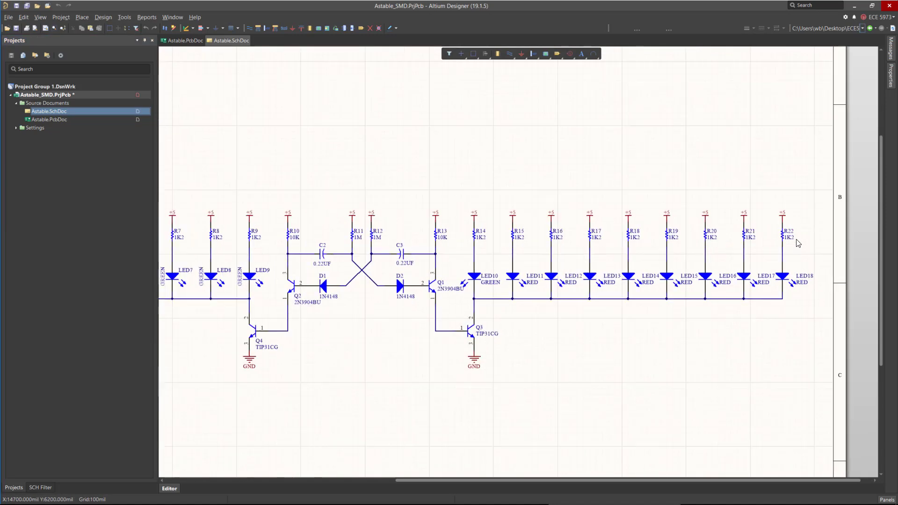
ctrl+scroll(797, 243, up, 2)
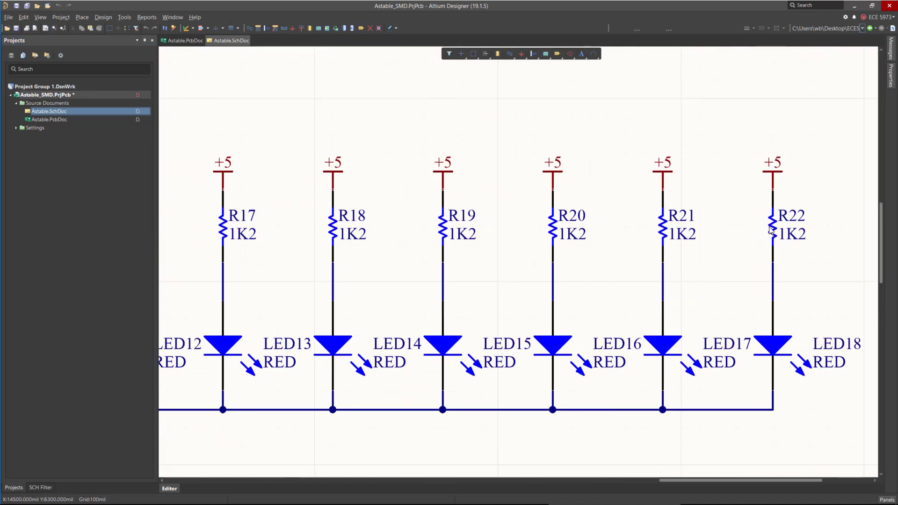
click(771, 229)
ctrl+scroll(767, 238, down, 2)
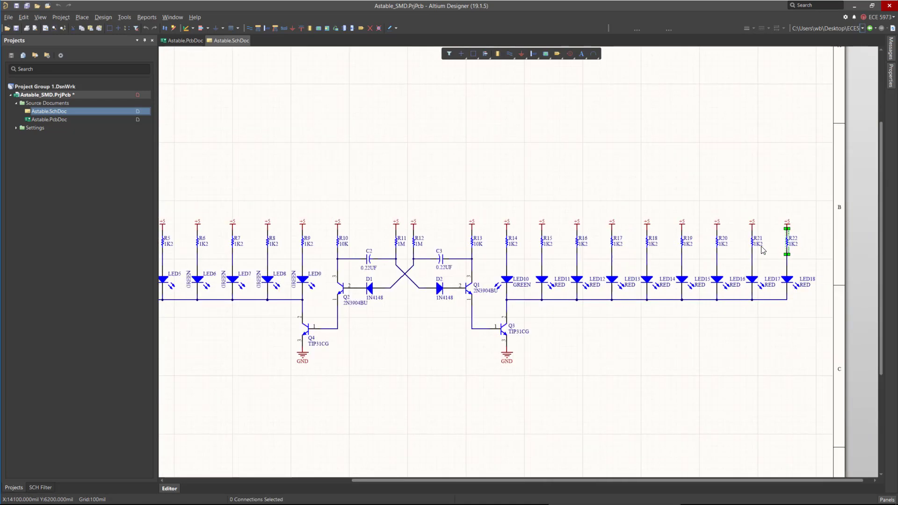
shift+click(753, 240)
mouse_move(459, 231)
mouse_down()
mouse_move(572, 257)
mouse_move(792, 261)
mouse_move(821, 273)
mouse_up()
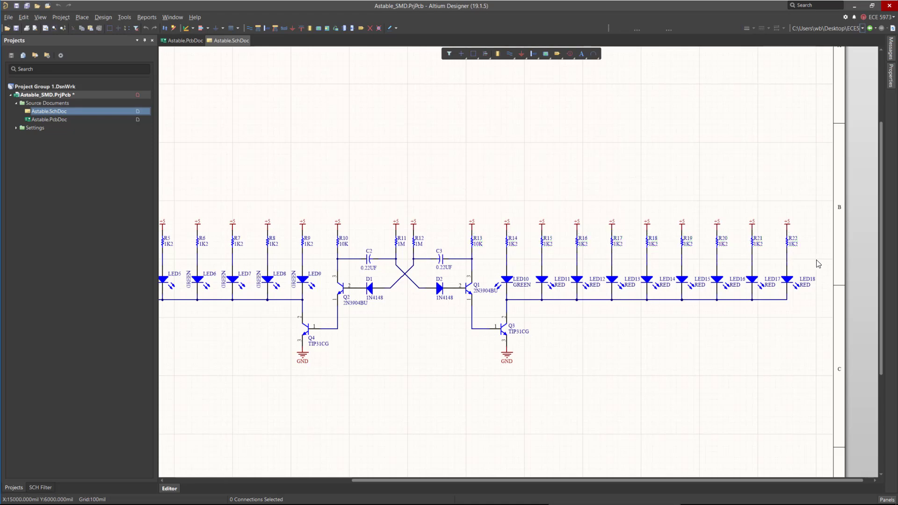
drag(445, 190, 787, 275)
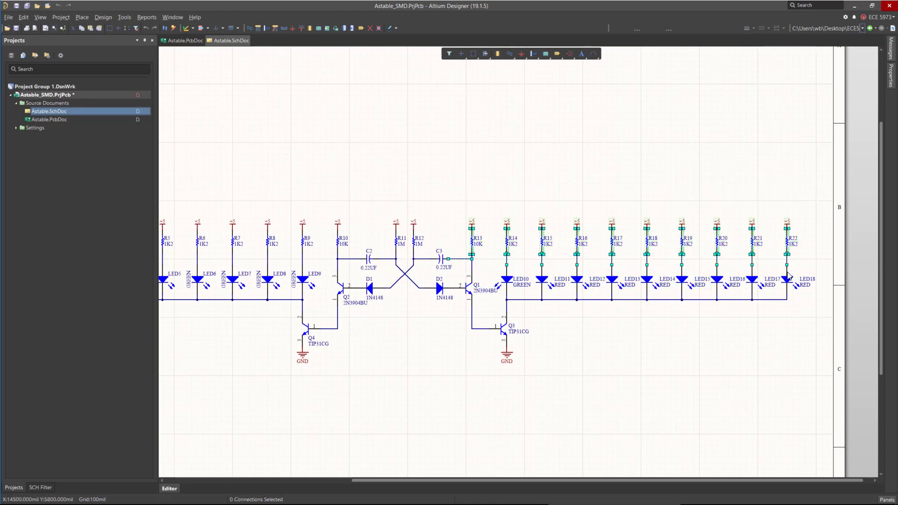
ctrl+scroll(795, 267, up, 2)
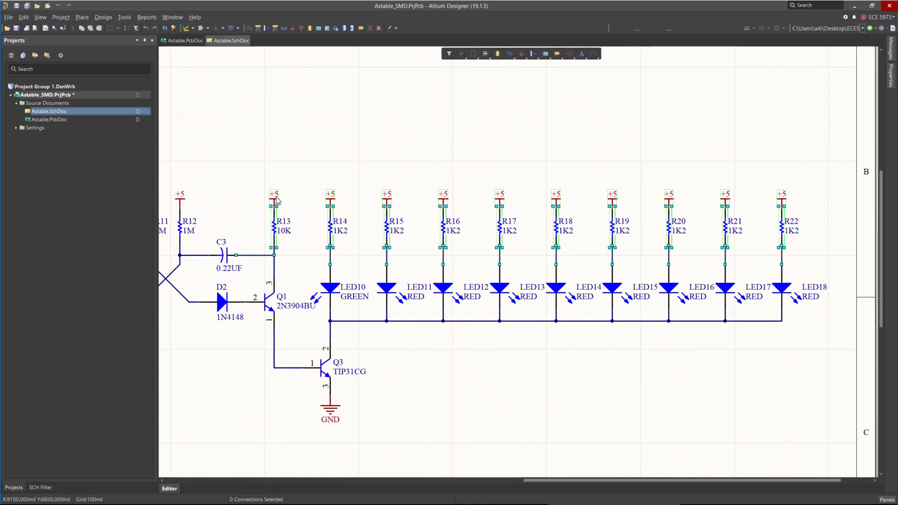
click(433, 183)
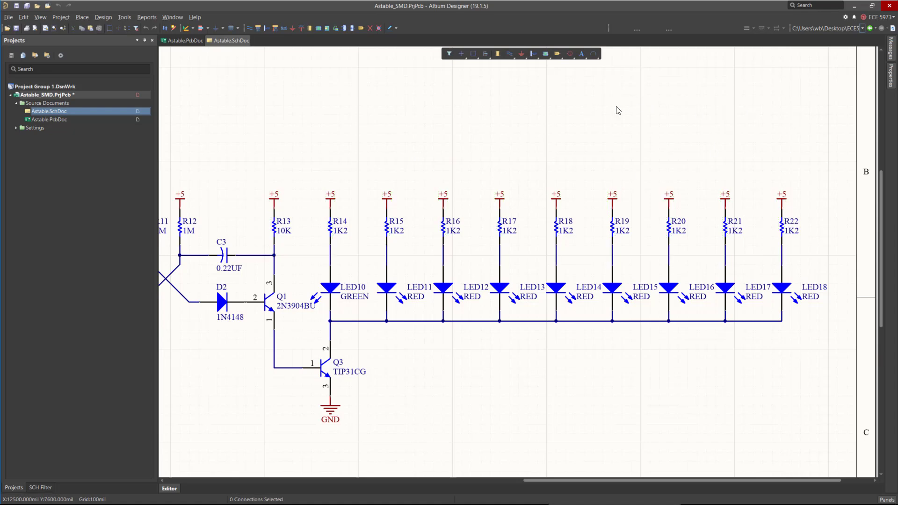
Restrict the selection filter to components, then select and delete resistors R13 through R22.
mouse_move(891, 81)
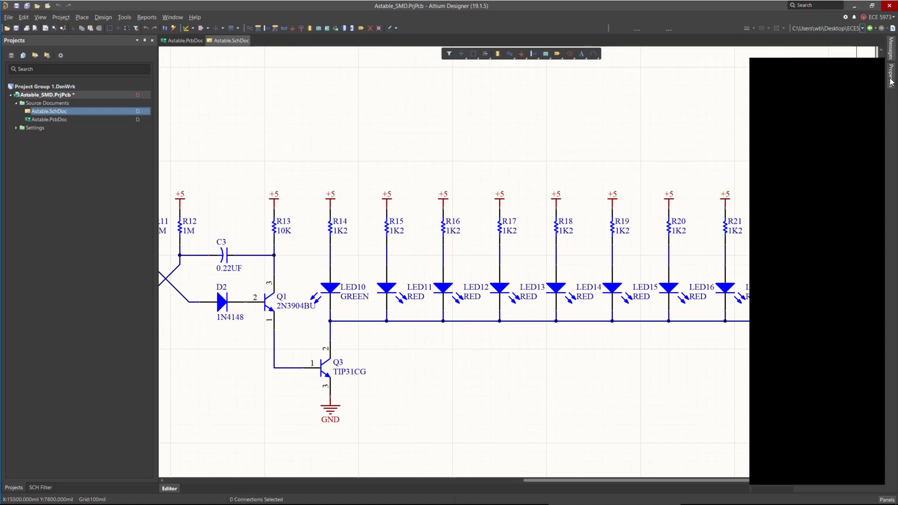
click(776, 129)
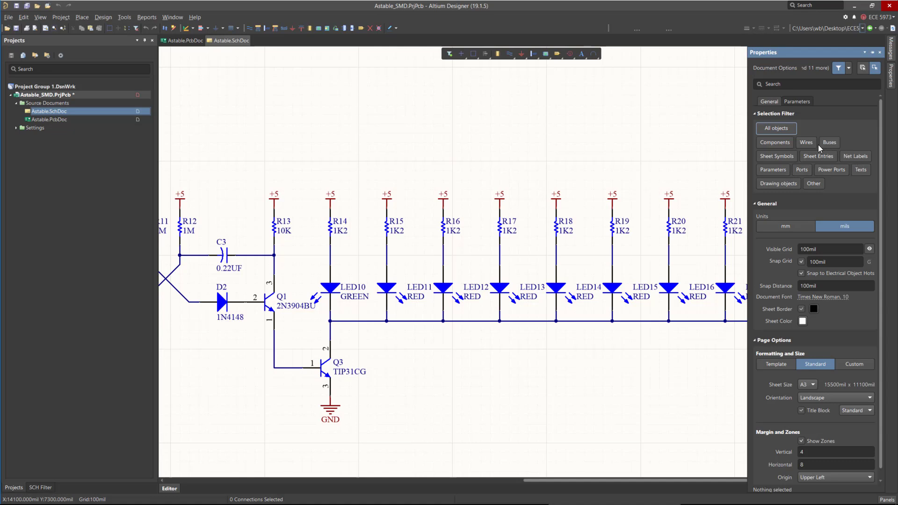
click(773, 145)
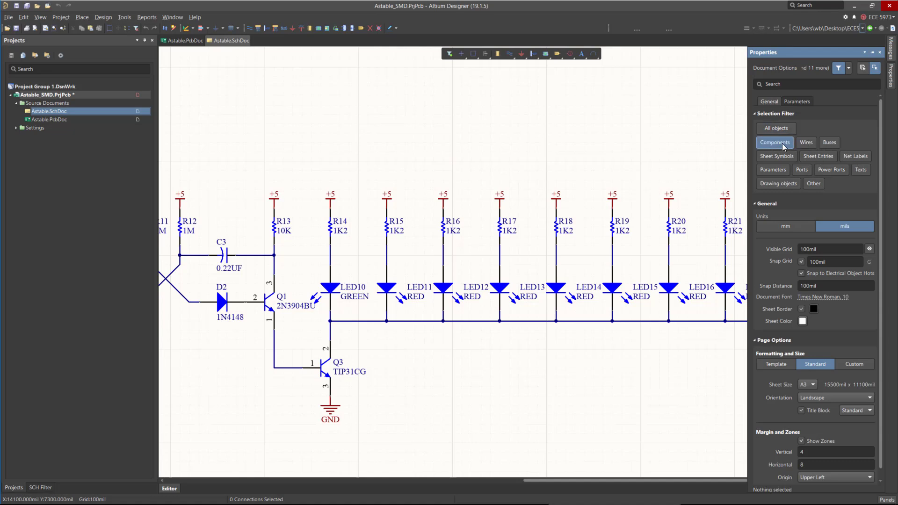
drag(241, 201, 834, 258)
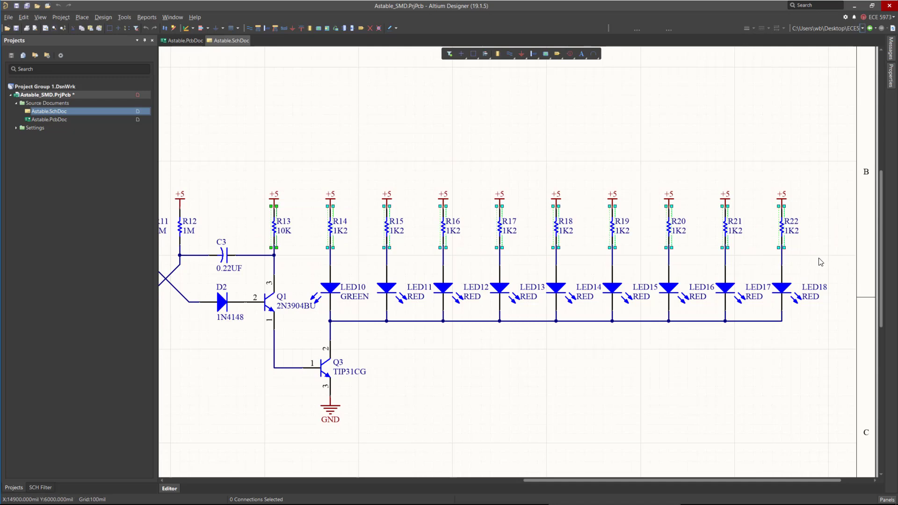
key(Delete)
ctrl+scroll(822, 246, down, 2)
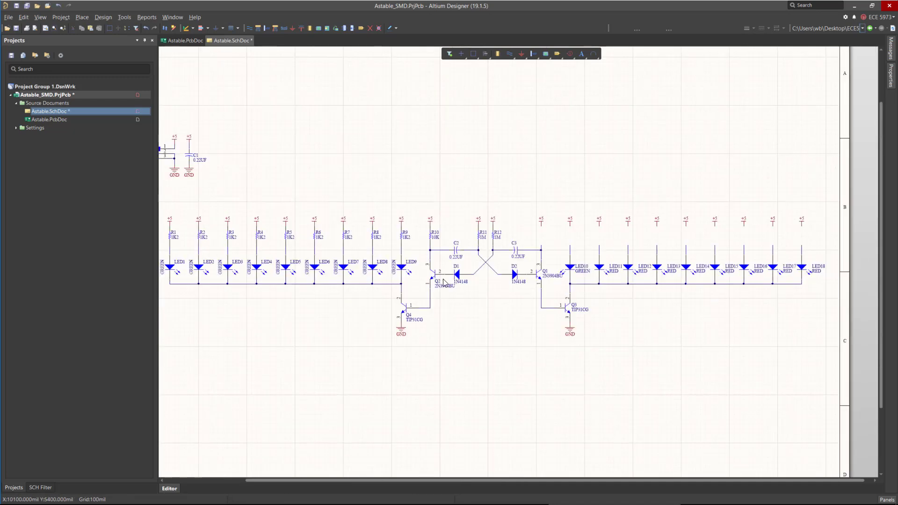
Select and delete the remaining resistors R1 through R9 in the schematic.
ctrl+scroll(470, 255, down, 3)
ctrl+scroll(308, 255, up, 9)
drag(234, 194, 751, 252)
key(Delete)
Open the Manufacturer Part Search panel and search for RES SMD 1.2K 0402.
ctrl+scroll(435, 235, down, 2)
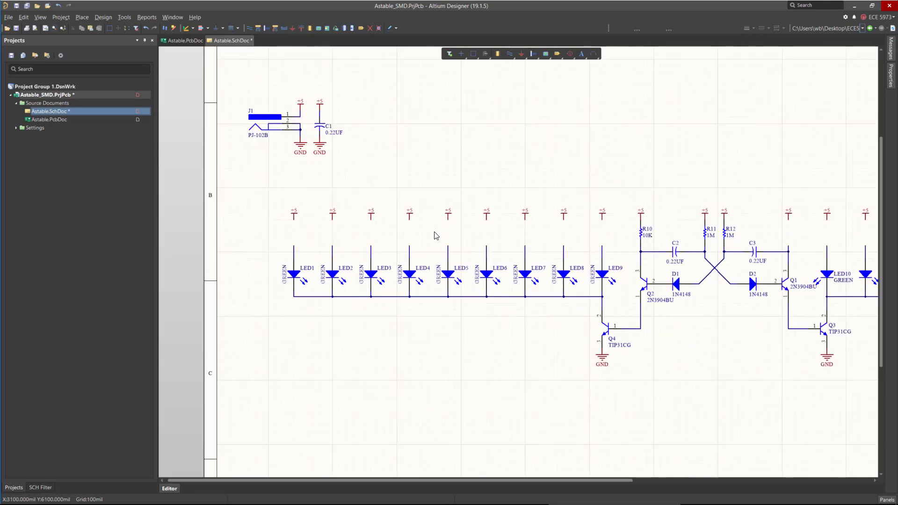
click(886, 499)
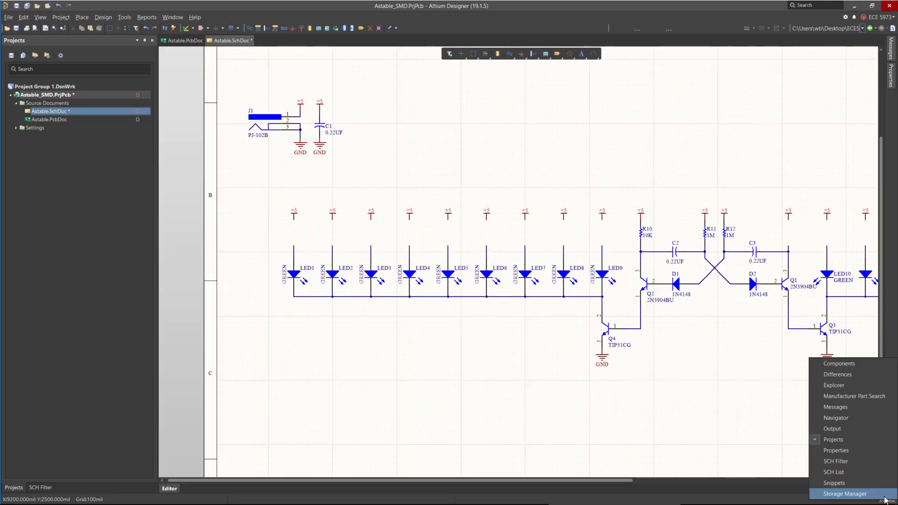
click(864, 396)
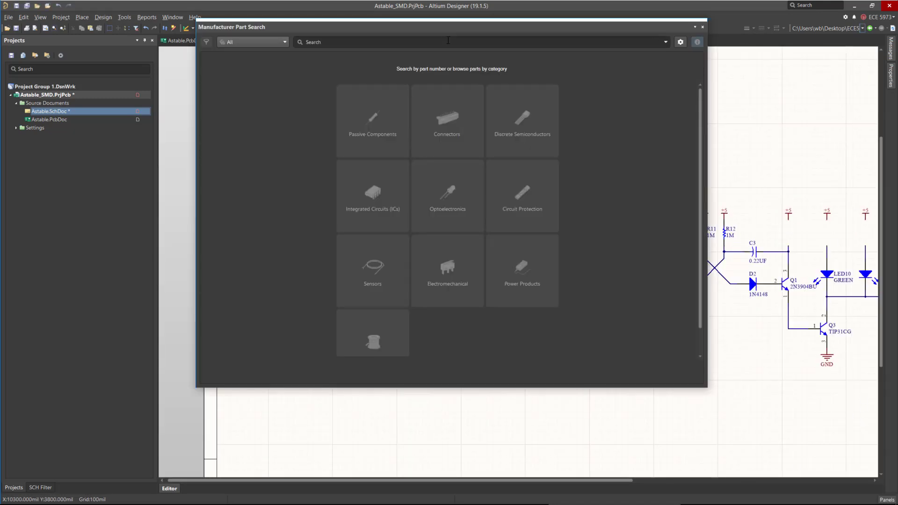
drag(452, 29, 477, 68)
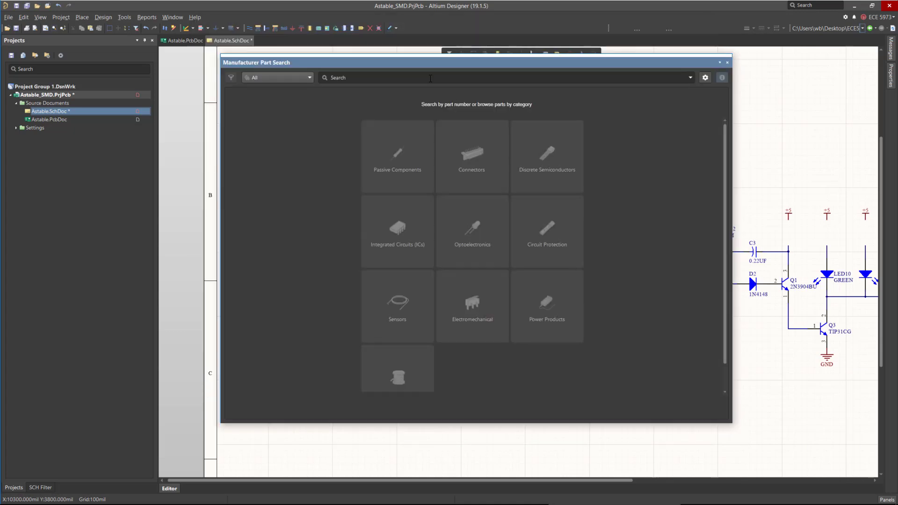
click(430, 78)
text(RES SMD 1)
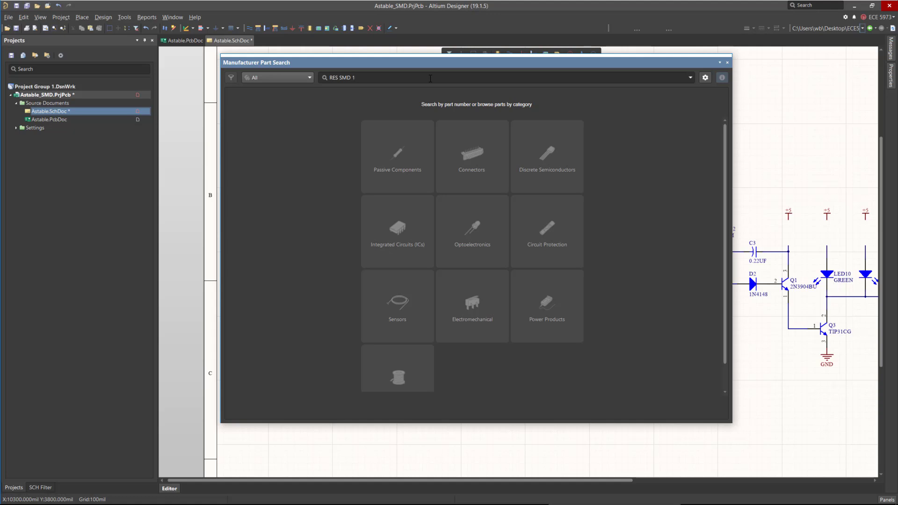
text(.2K 0402)
key(Return)
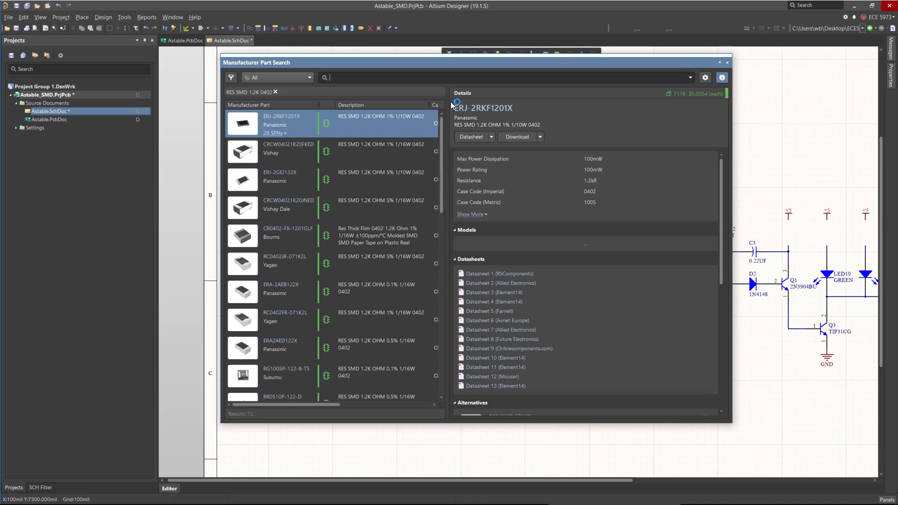
Maximize the search panel and examine the ERJ-2RKF1201X part's parameters and its 2D and 3D model previews.
double_click(445, 64)
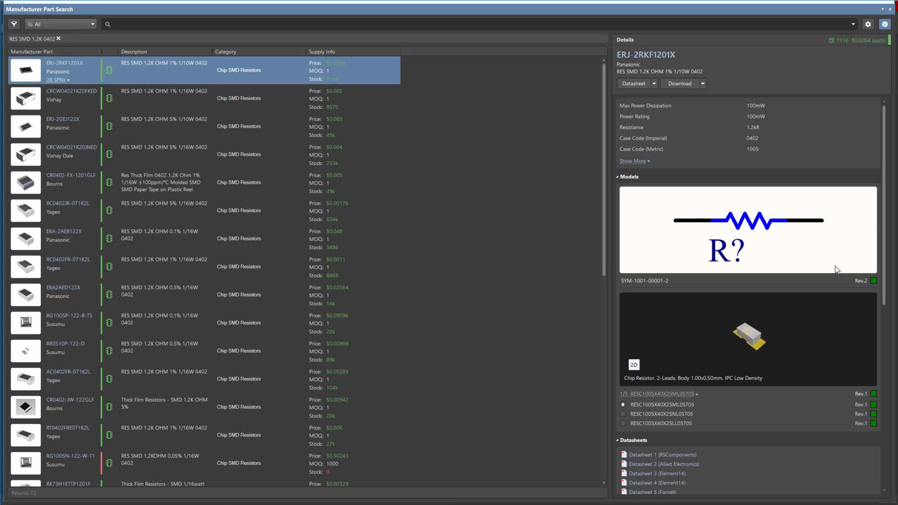
scroll(829, 267, down, 2)
scroll(757, 183, up, 2)
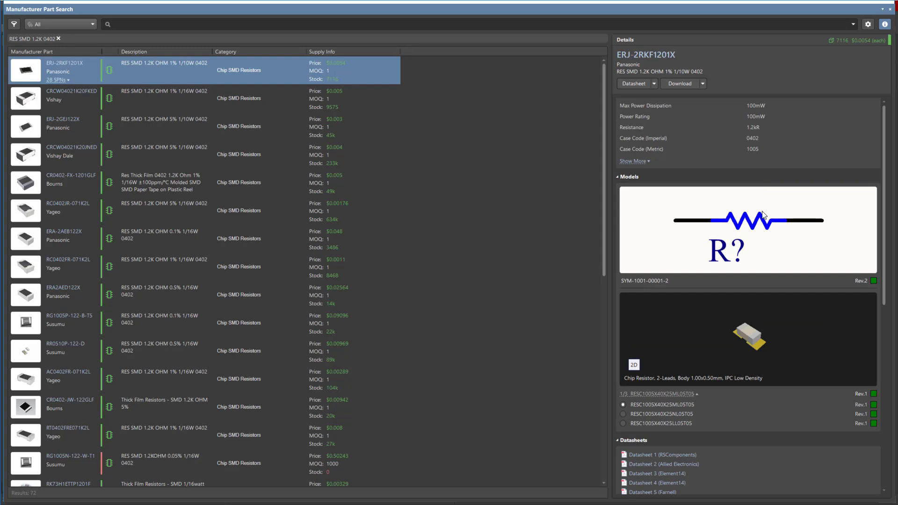
click(647, 162)
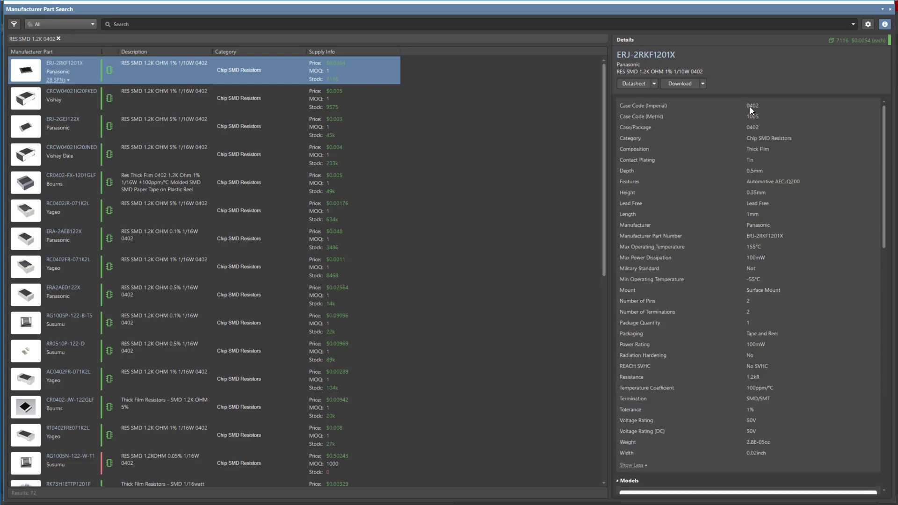
scroll(751, 251, down, 6)
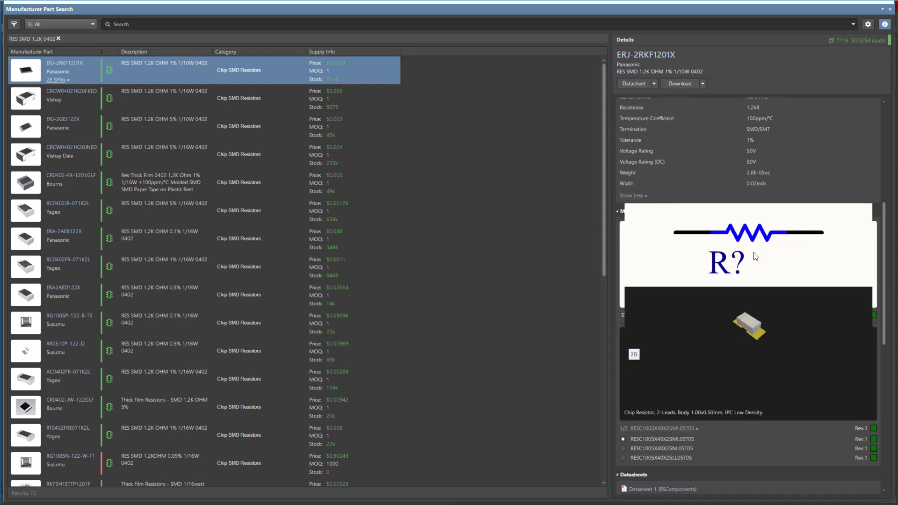
scroll(730, 283, down, 2)
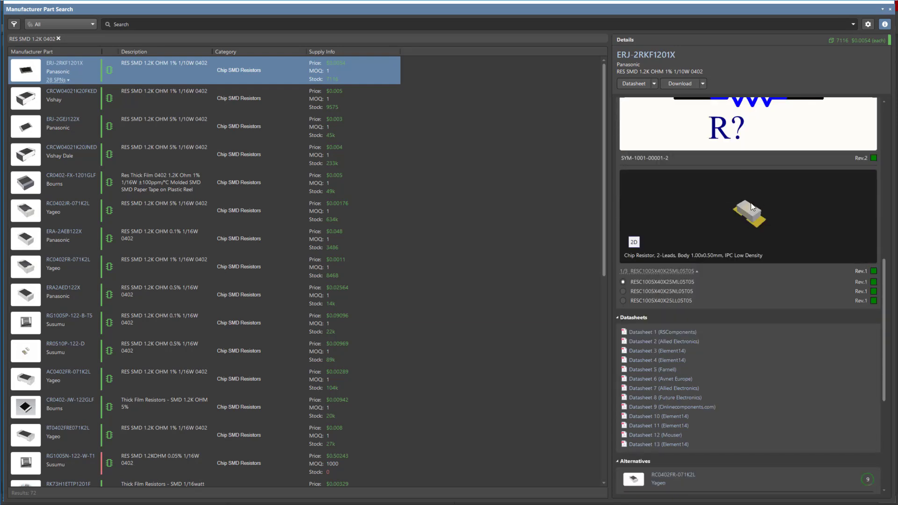
click(634, 241)
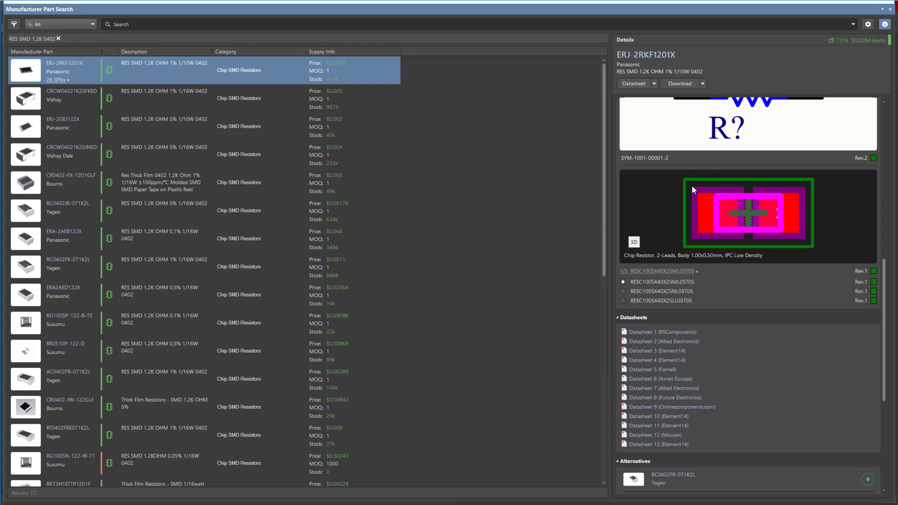
Select the RESC1005X40X25NL05T05 footprint variant for the ERJ-2RKF1201X part.
scroll(767, 274, down, 1)
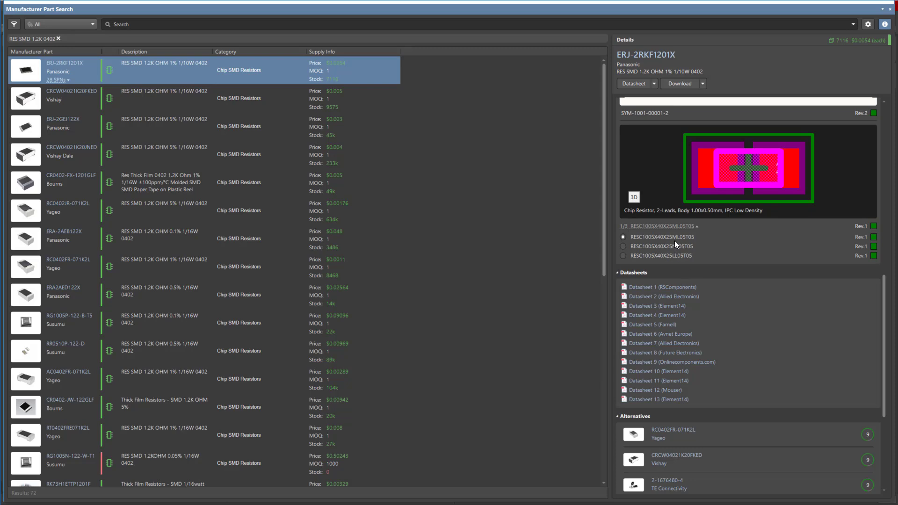
click(621, 248)
click(622, 256)
click(622, 237)
click(622, 247)
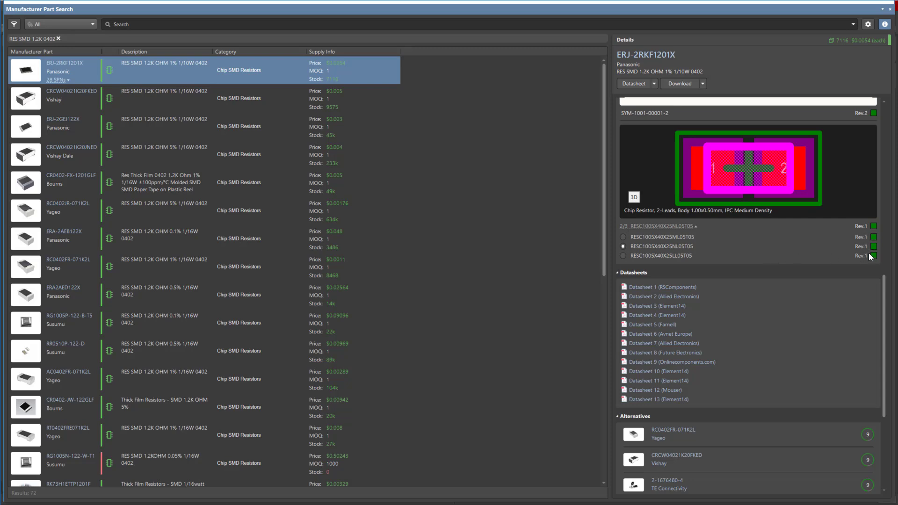
Review the alternative parts and the supplier pricing listings for ERJ-2RKF1201X.
scroll(865, 240, down, 2)
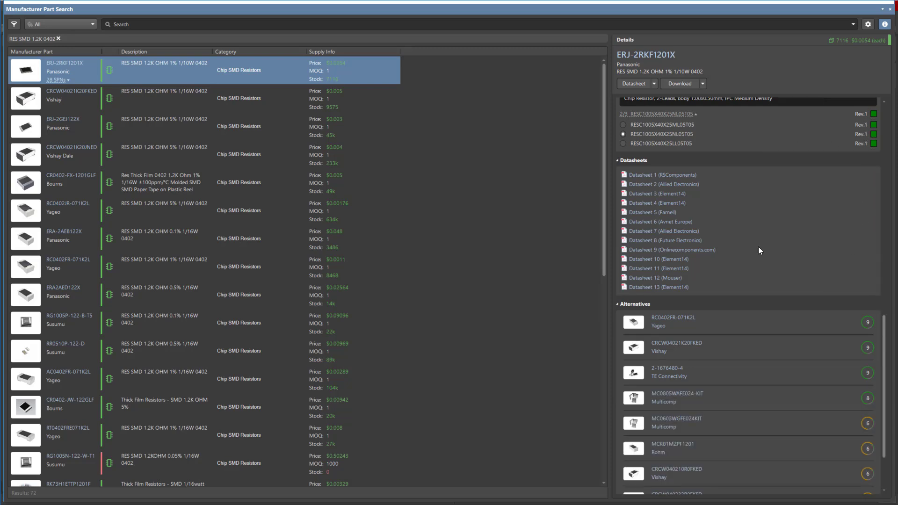
scroll(795, 261, down, 2)
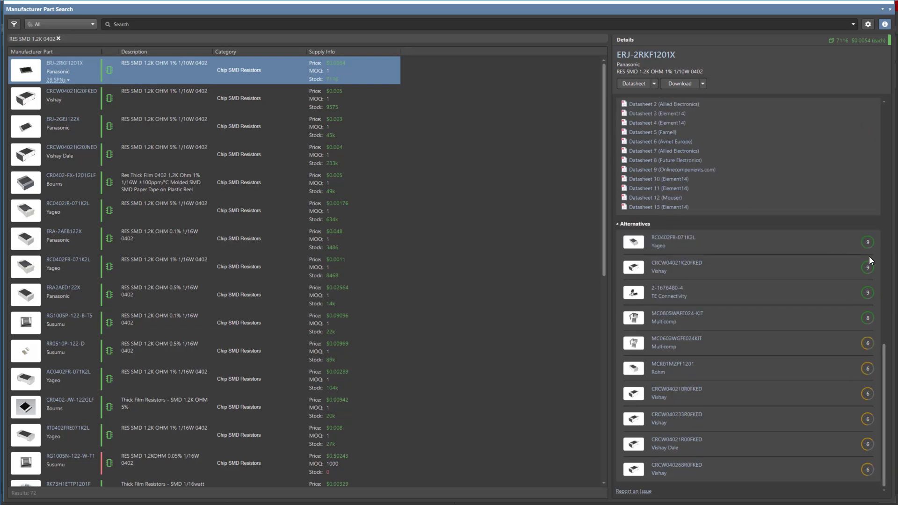
scroll(839, 307, up, 6)
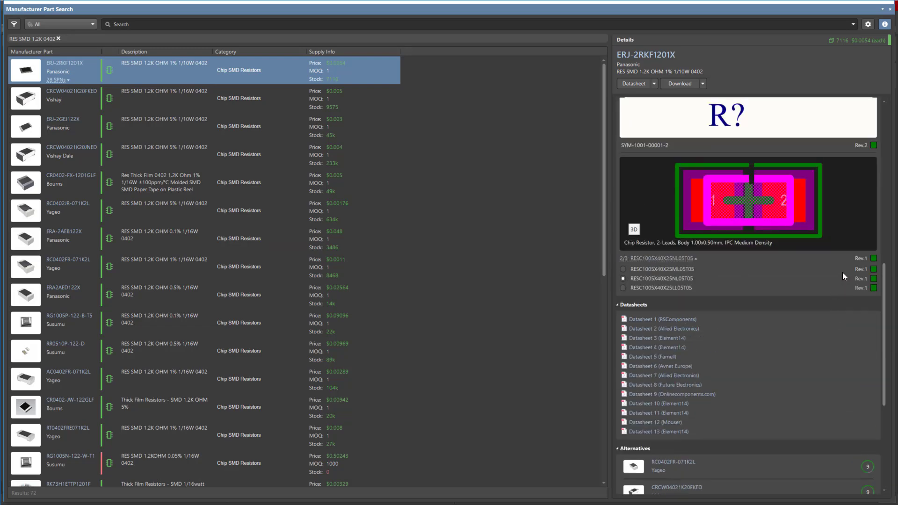
scroll(819, 246, up, 3)
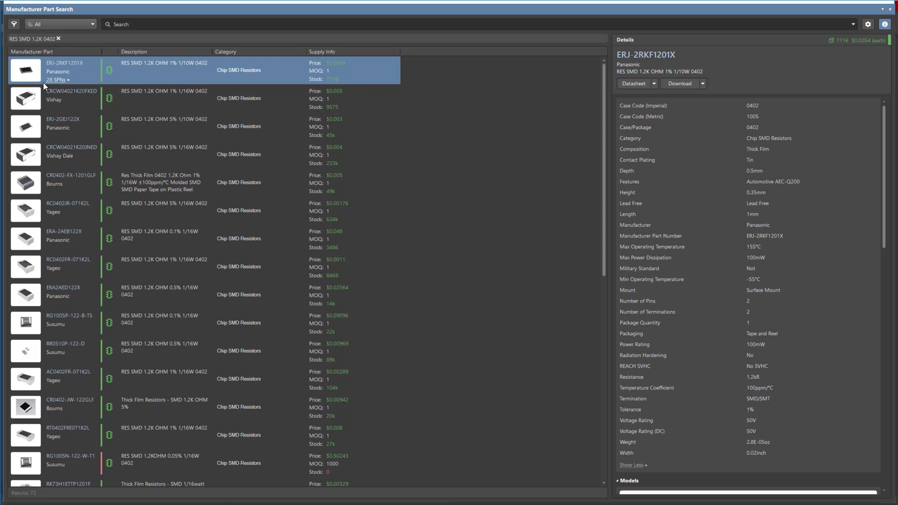
click(69, 82)
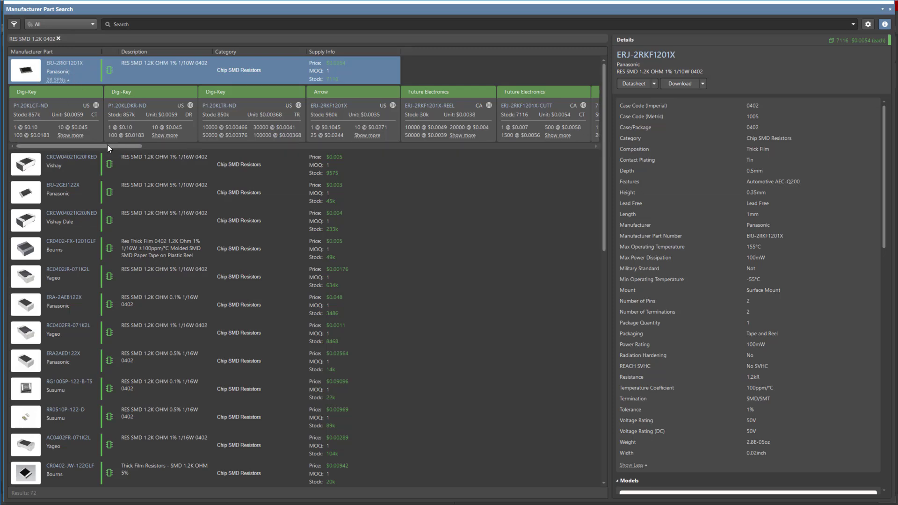
drag(105, 145, 98, 146)
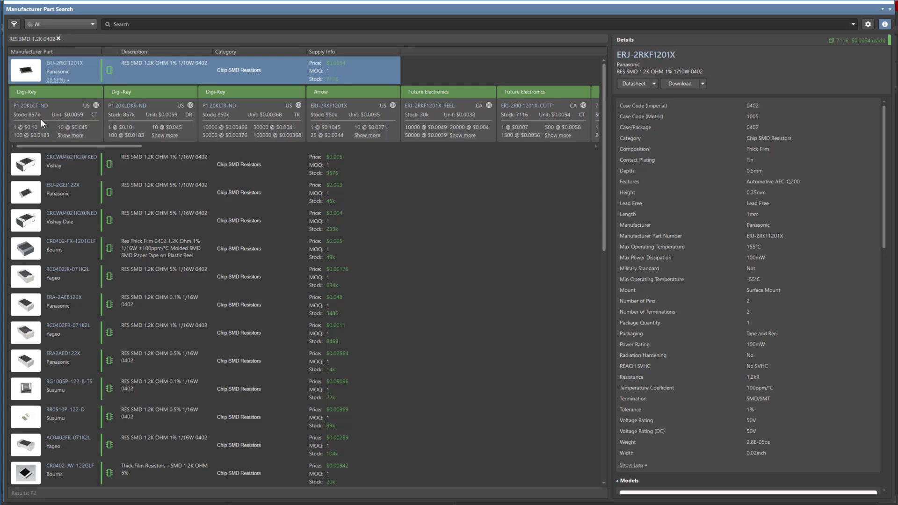
drag(103, 148, 270, 146)
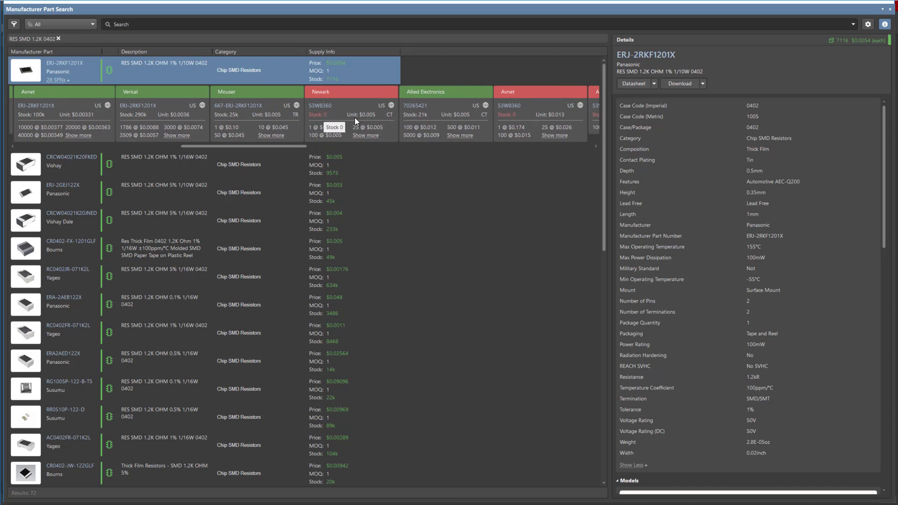
drag(291, 146, 45, 139)
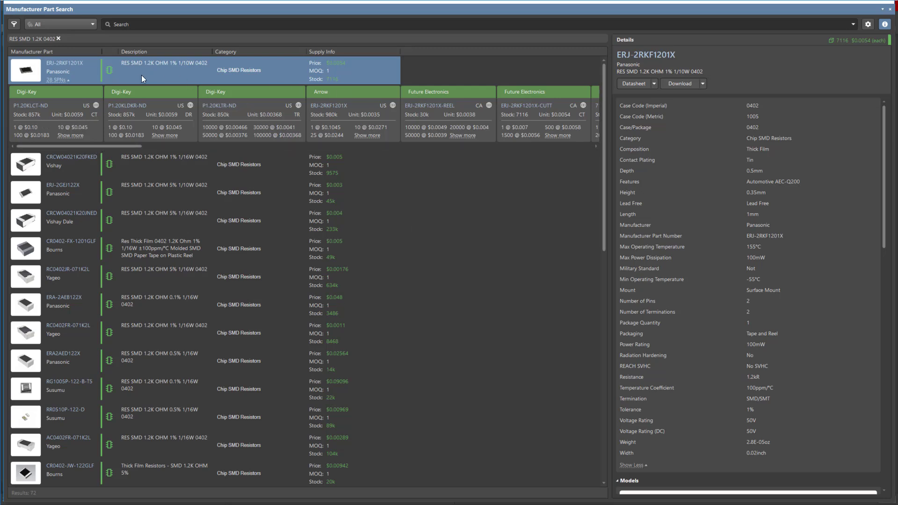
Place ERJ-2RKF1201X resistors in the schematic above each of LED18 back through LED10.
click(703, 83)
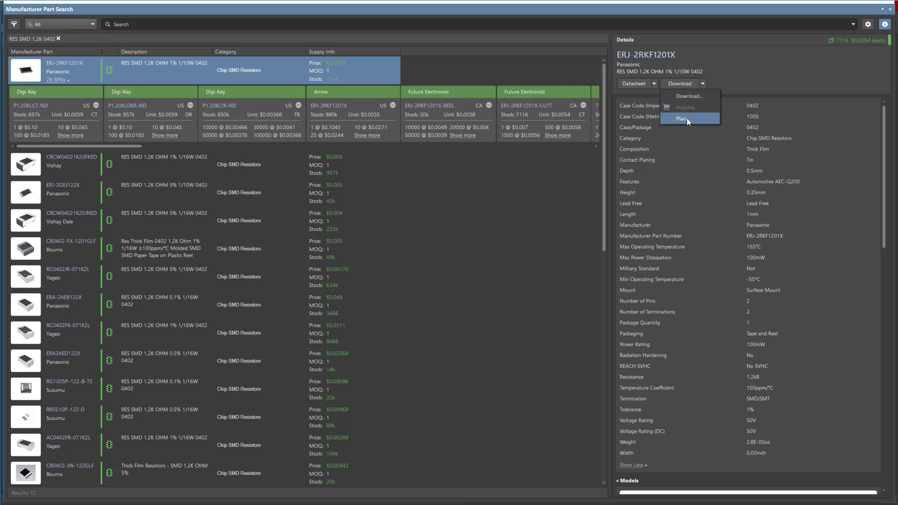
click(406, 13)
double_click(427, 8)
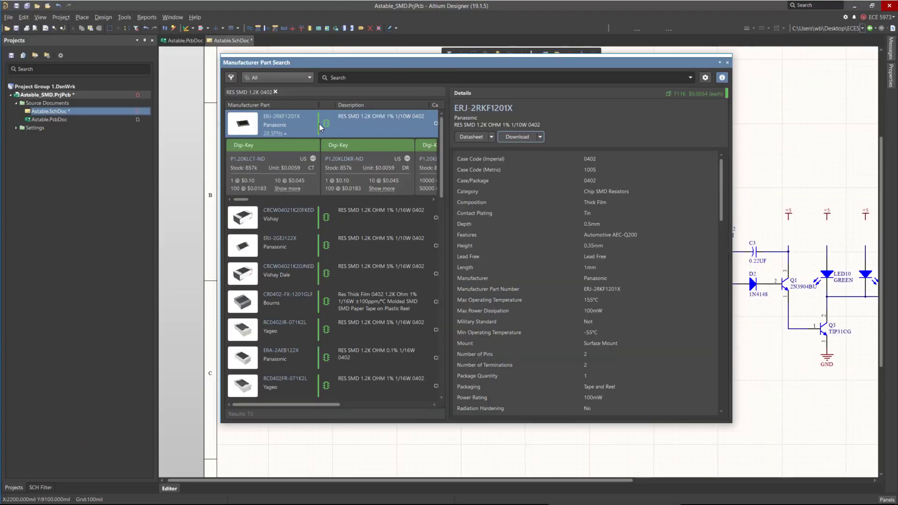
right_click(300, 126)
click(312, 133)
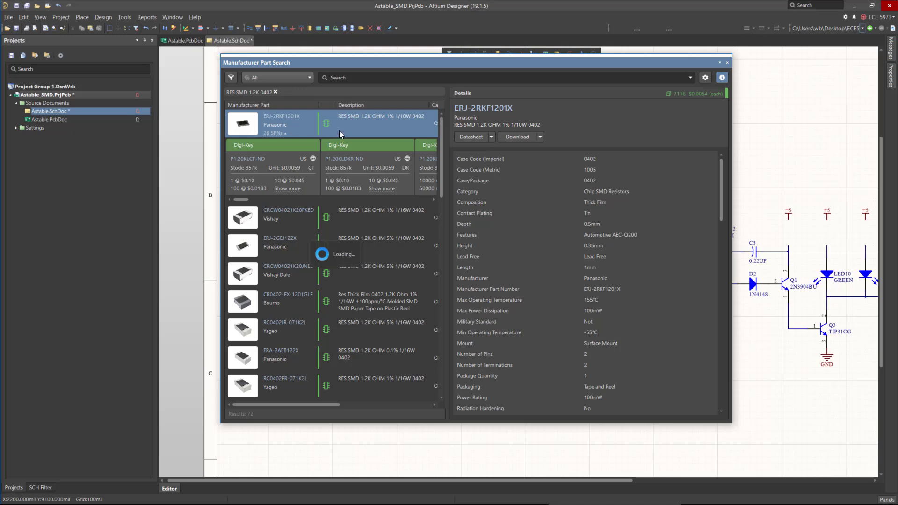
ctrl+scroll(261, 240, down, 4)
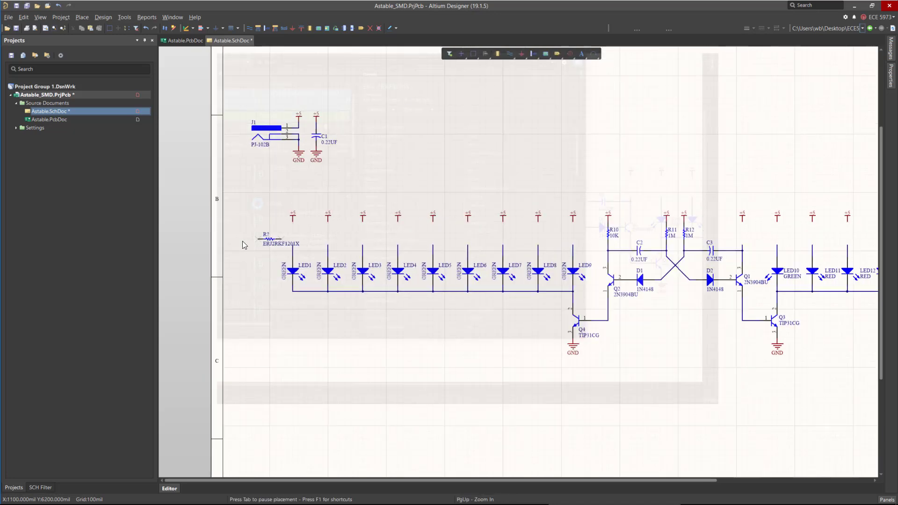
ctrl+scroll(385, 227, down, 4)
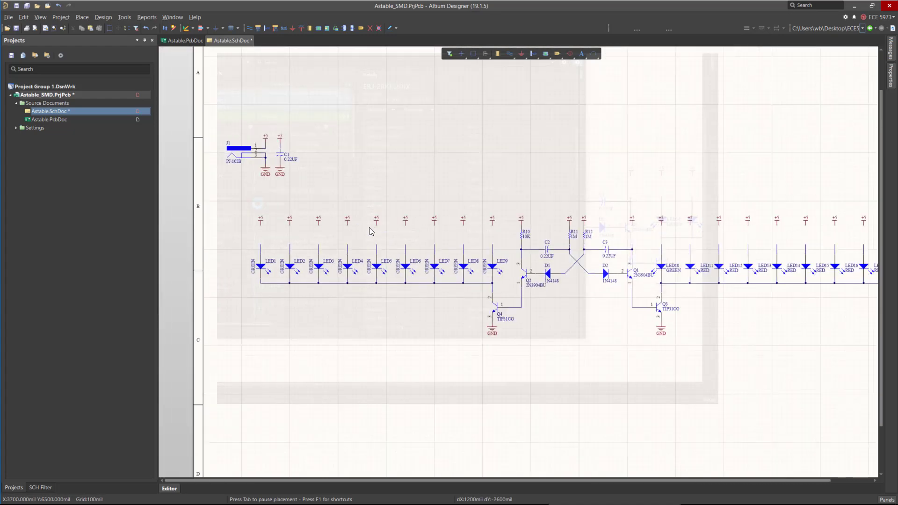
ctrl+scroll(736, 237, up, 4)
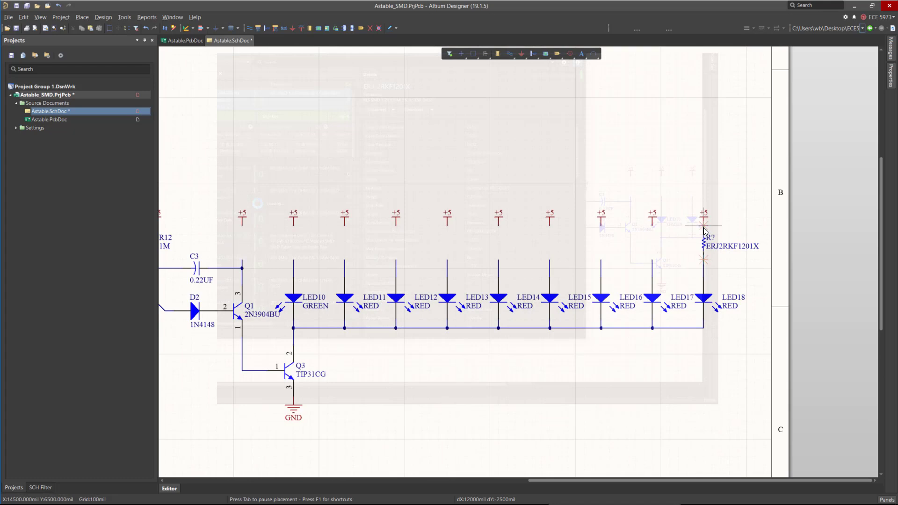
click(715, 241)
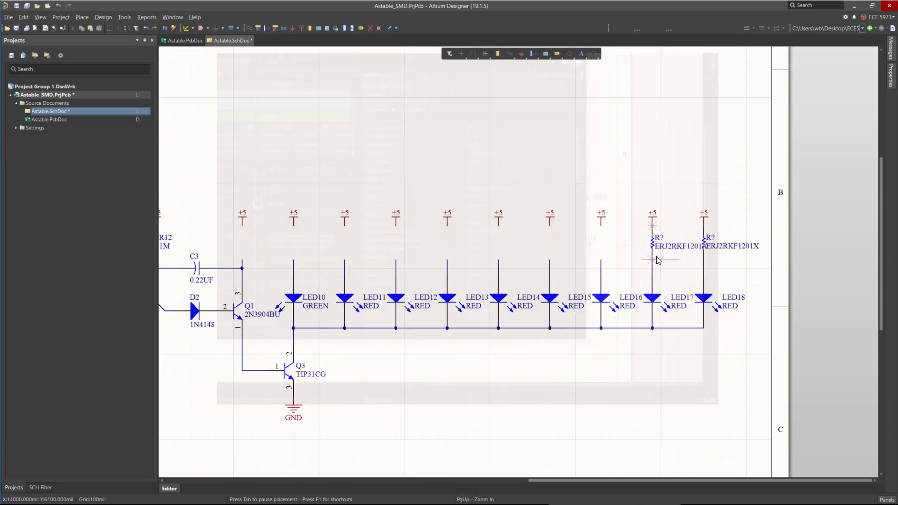
click(656, 261)
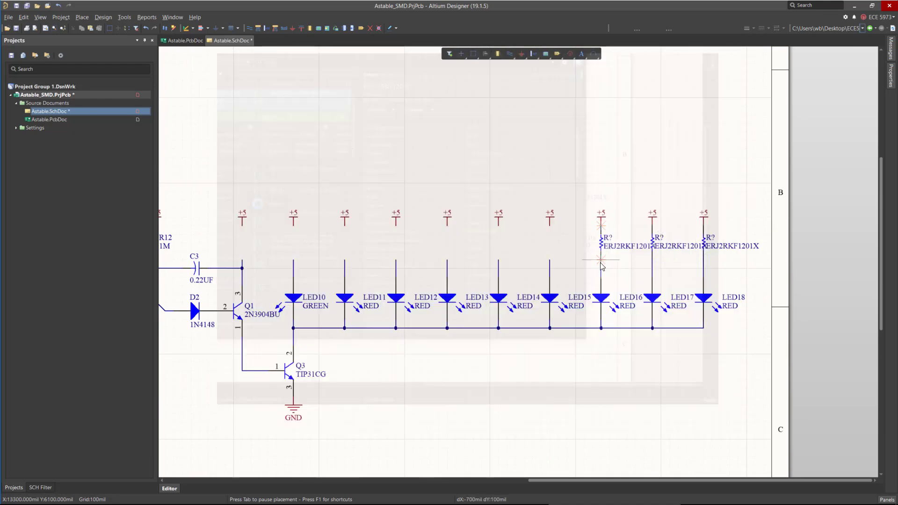
click(602, 269)
click(550, 264)
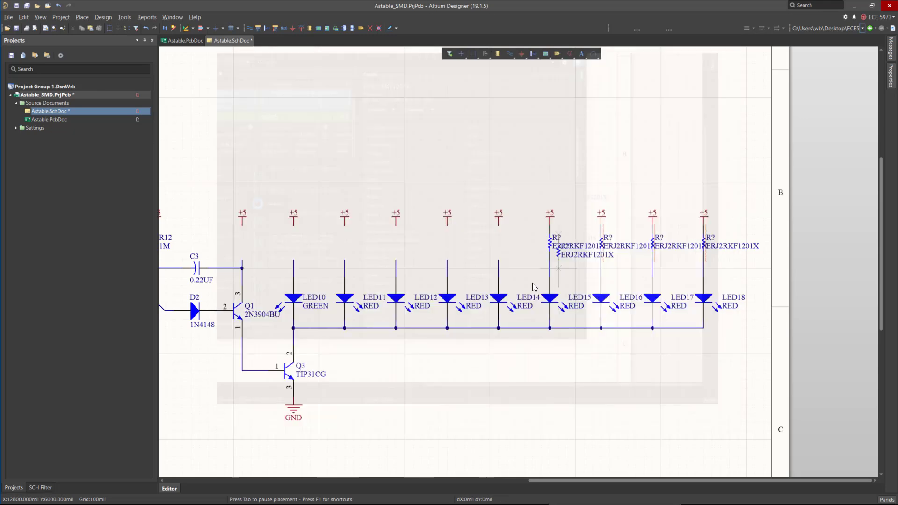
click(499, 267)
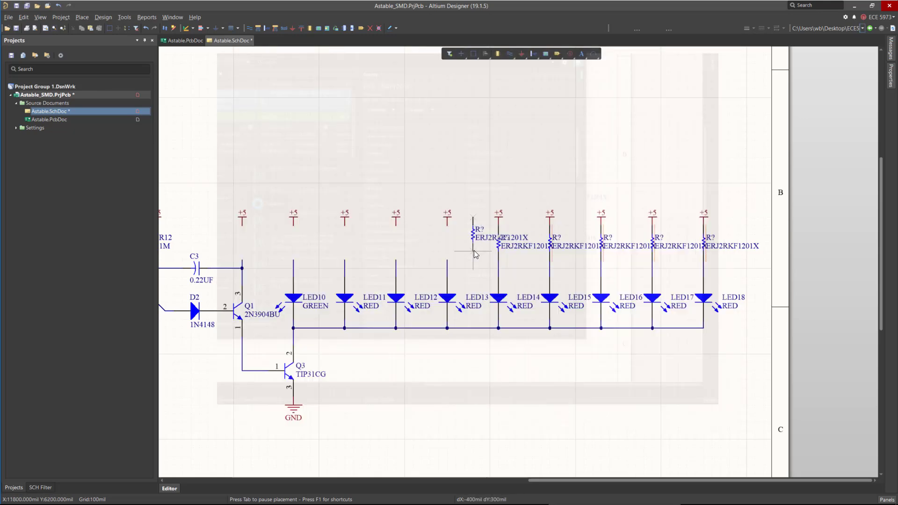
click(449, 263)
click(397, 264)
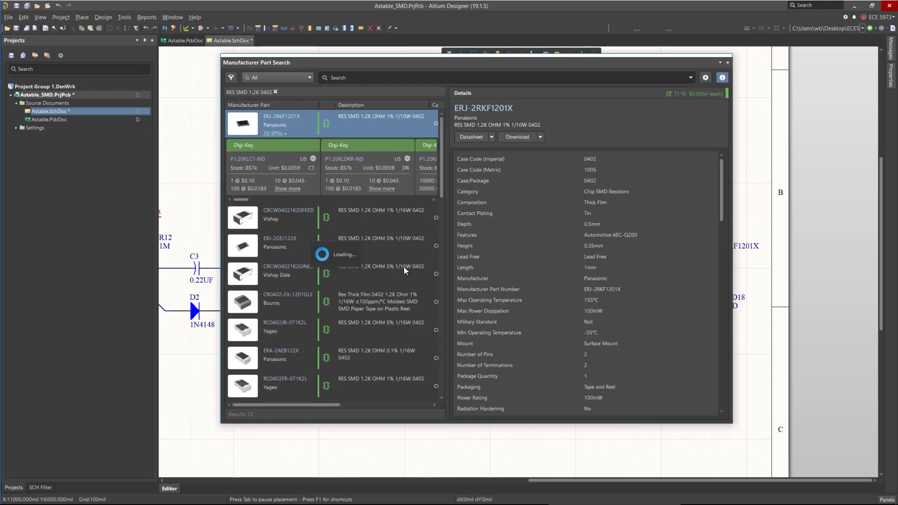
click(345, 262)
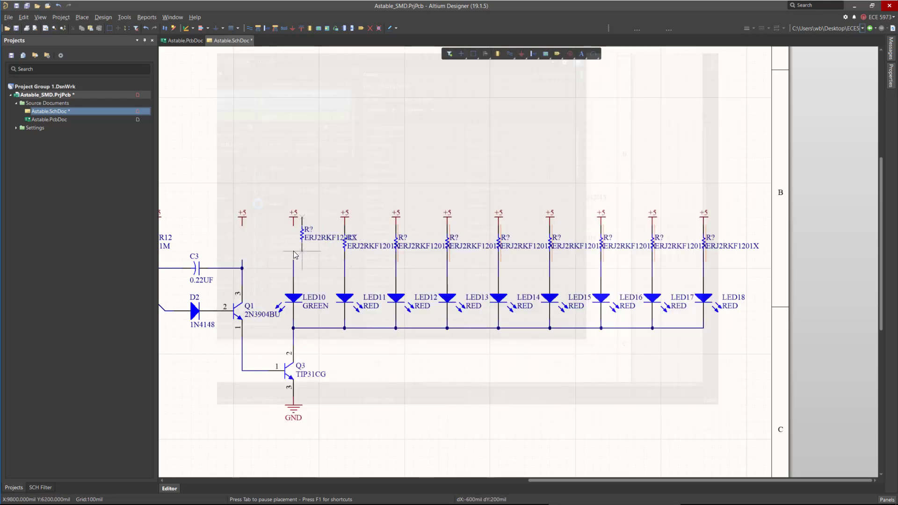
click(294, 260)
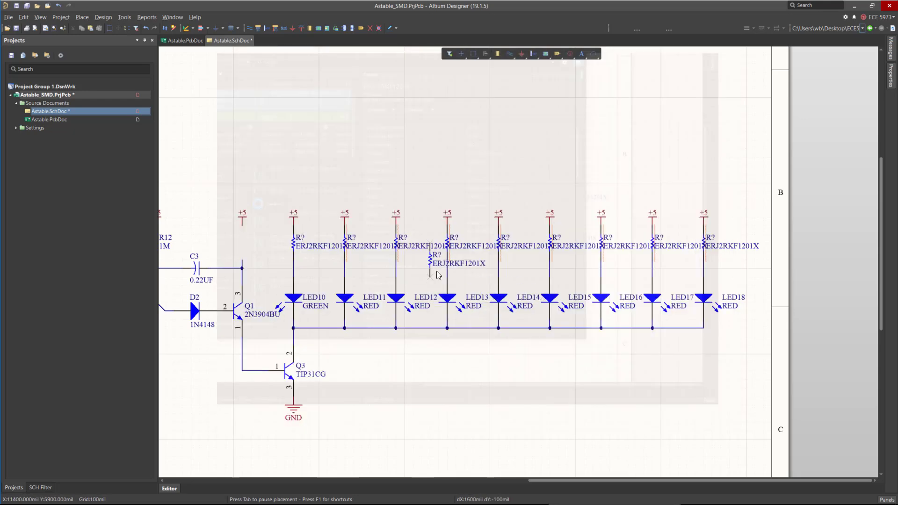
right_click(435, 266)
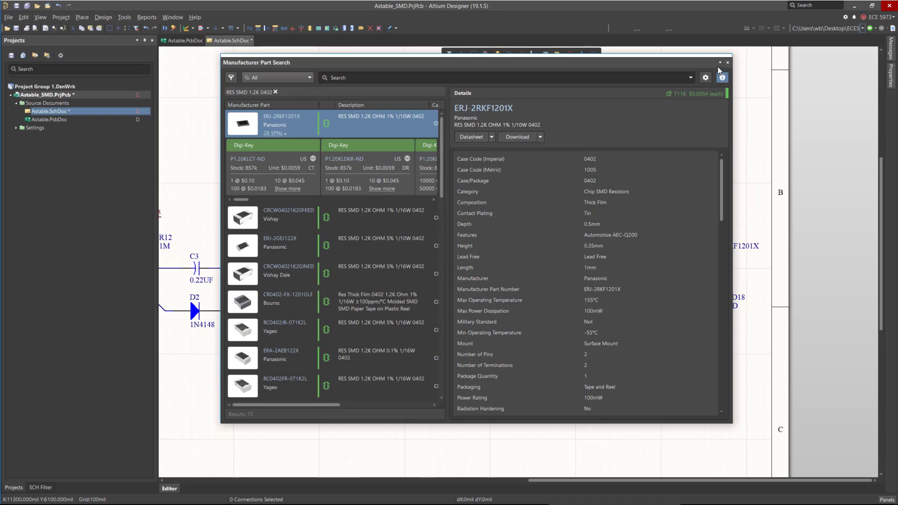
Dock the Manufacturer Part Search panel away and zoom in on the newly placed resistors.
drag(545, 65, 888, 97)
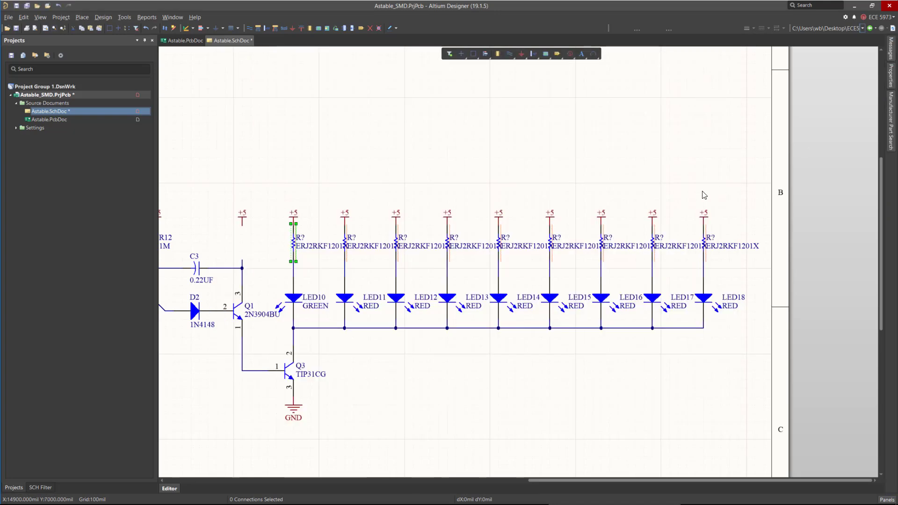
ctrl+scroll(733, 183, down, 1)
ctrl+scroll(587, 235, up, 3)
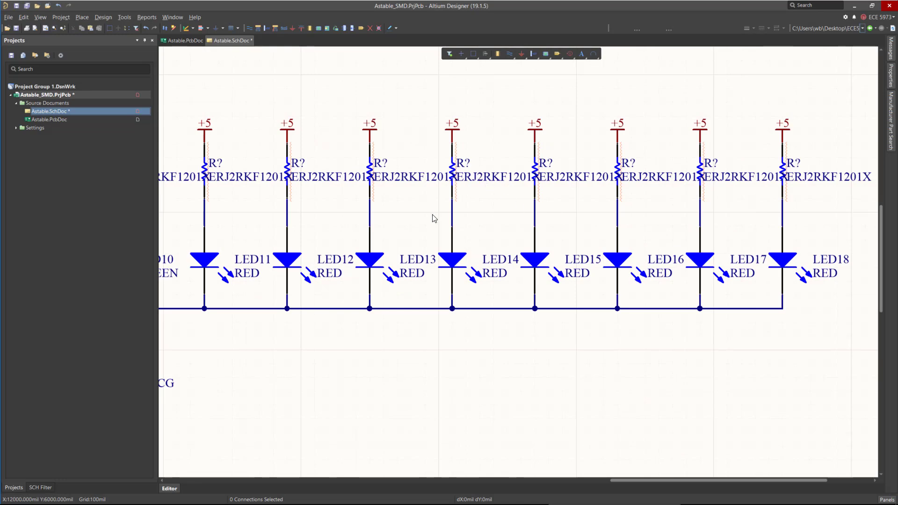
ctrl+scroll(433, 218, down, 2)
ctrl+scroll(694, 194, up, 3)
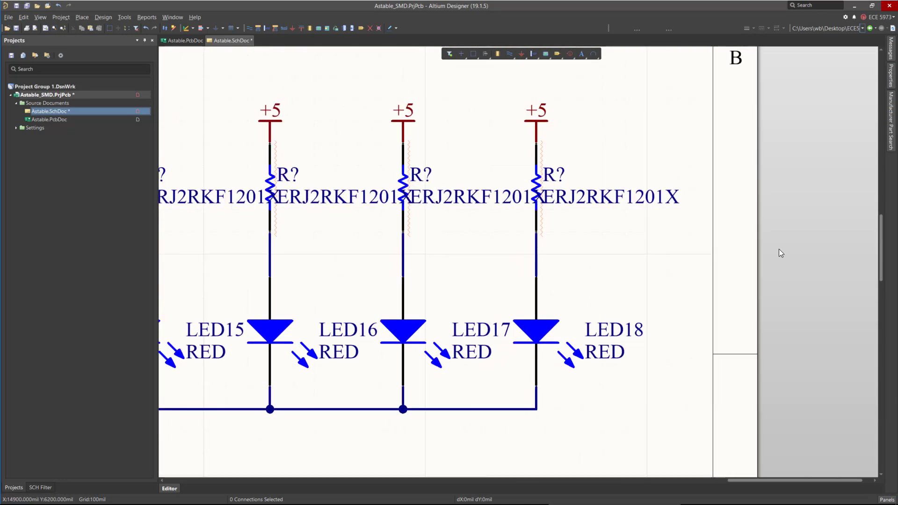
Examine the resistor above LED18 and its part-number text in the Properties panel with the selection filter.
click(536, 186)
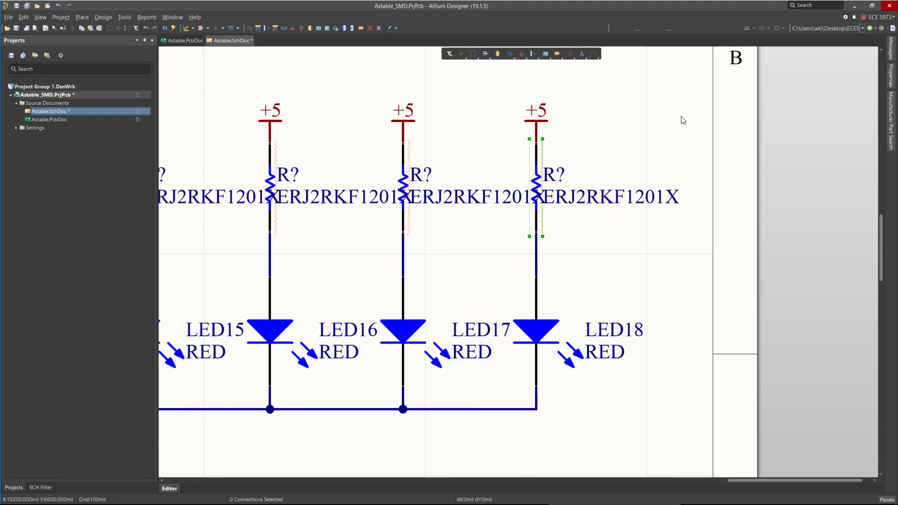
click(687, 154)
ctrl+scroll(697, 271, down, 2)
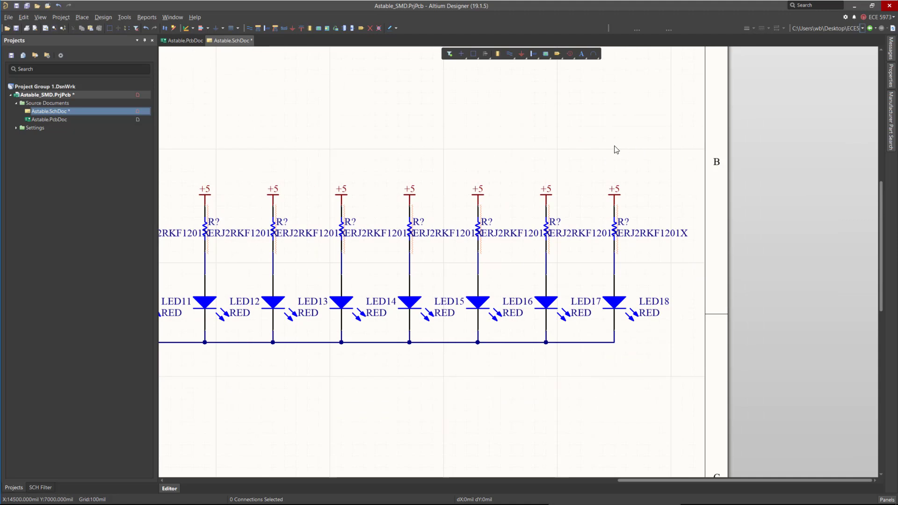
click(891, 83)
click(778, 129)
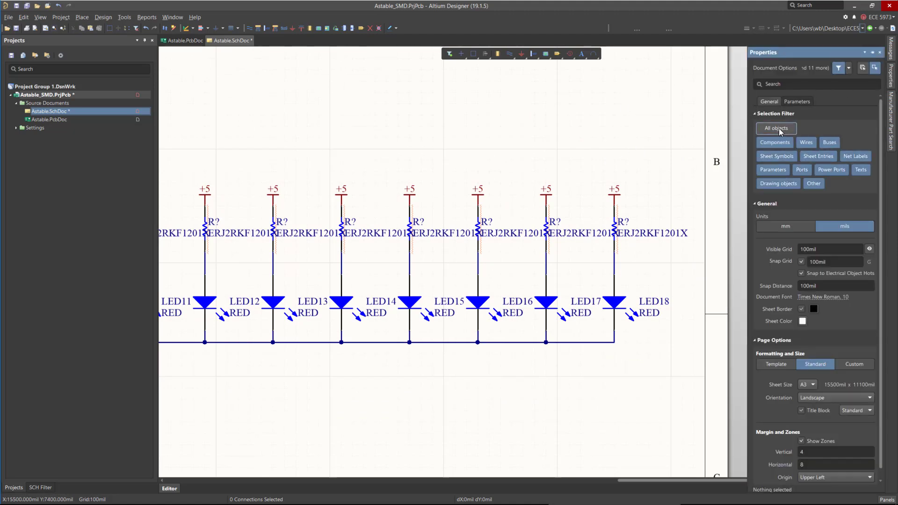
click(860, 170)
click(644, 236)
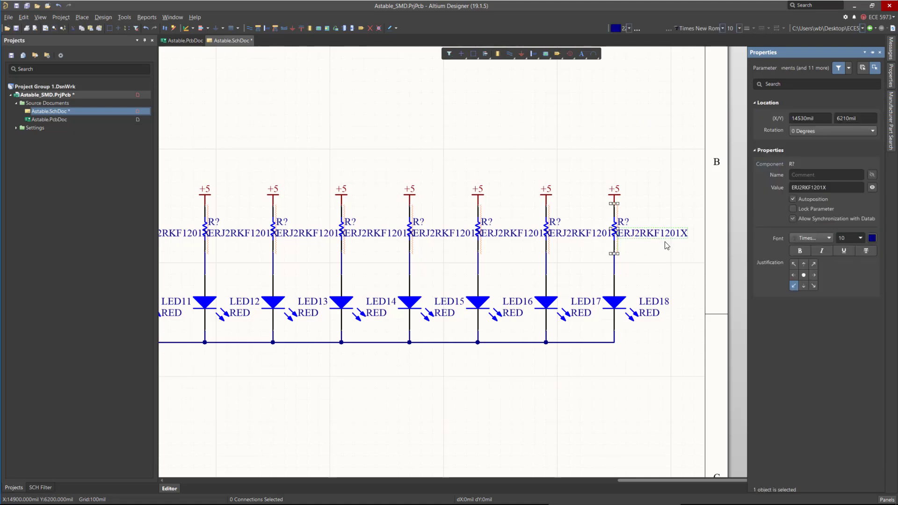
click(611, 268)
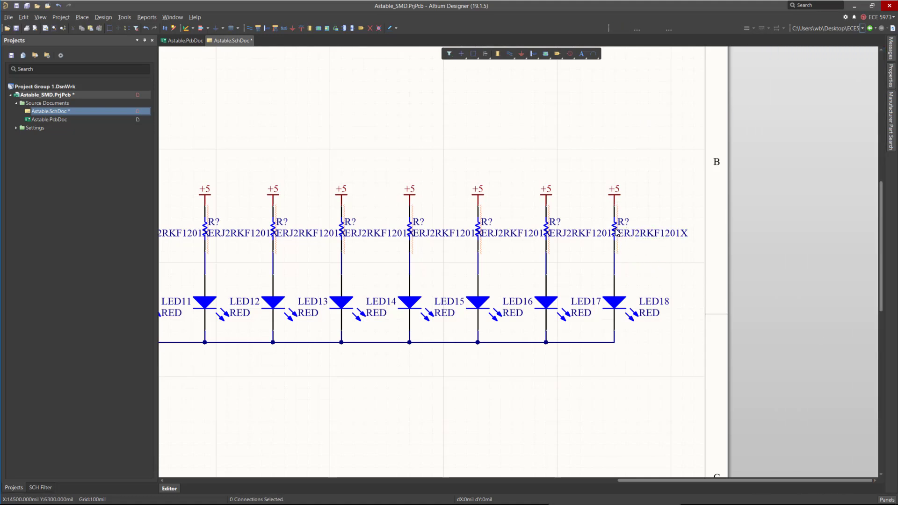
ctrl+scroll(642, 237, up, 2)
click(636, 241)
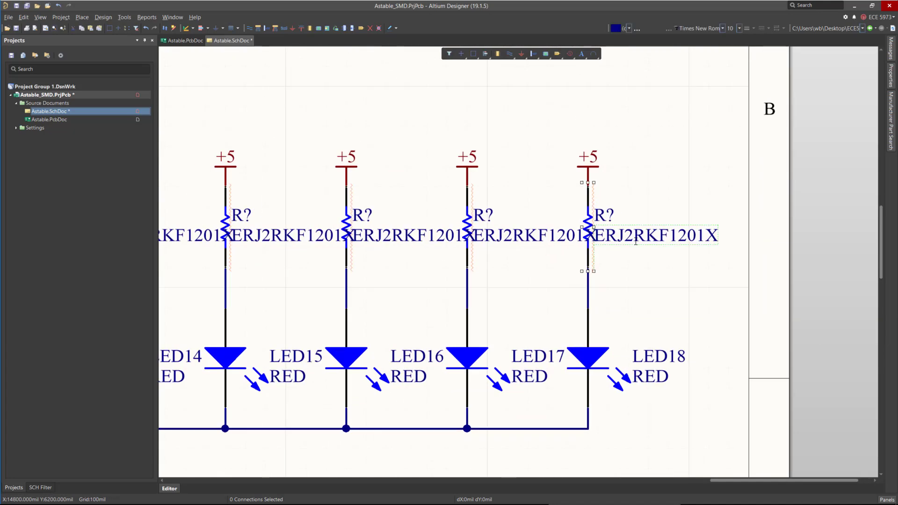
Set the comment of the resistor above LED18 to 1K2.
click(587, 219)
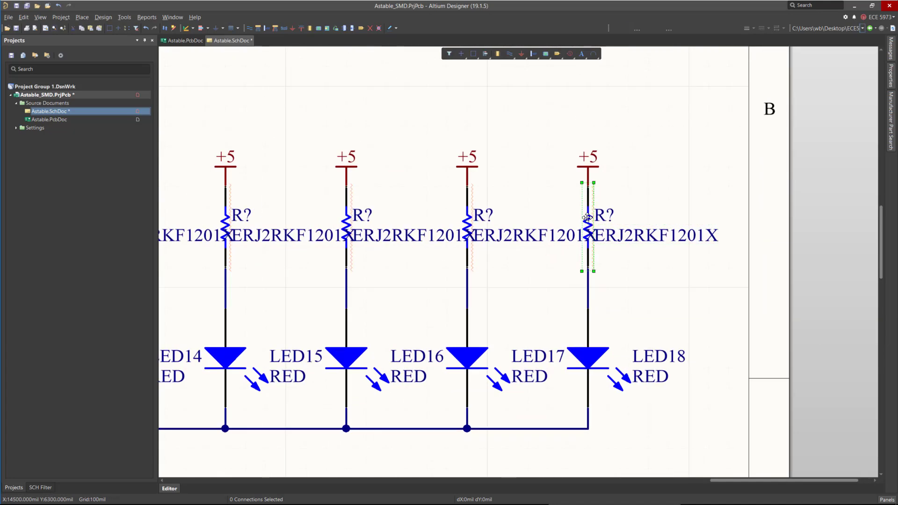
click(891, 74)
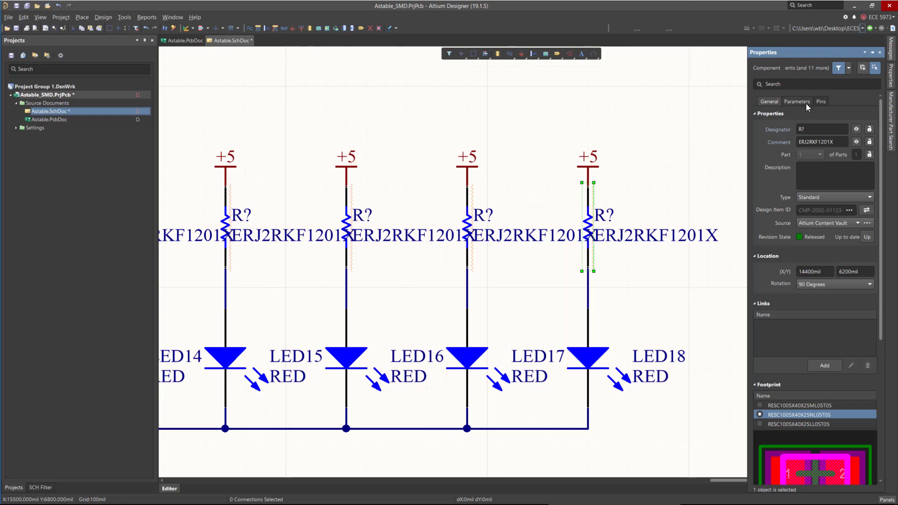
click(846, 143)
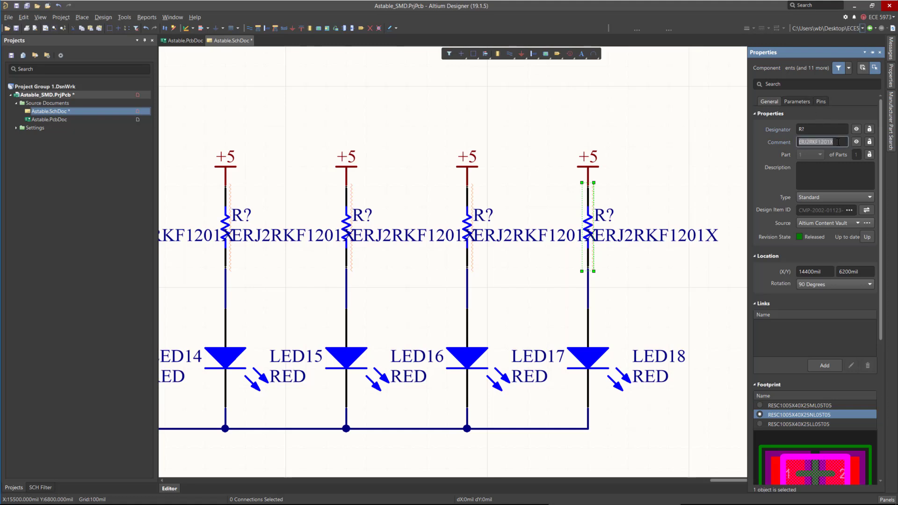
key(BackSpace)
text(1K2)
key(Return)
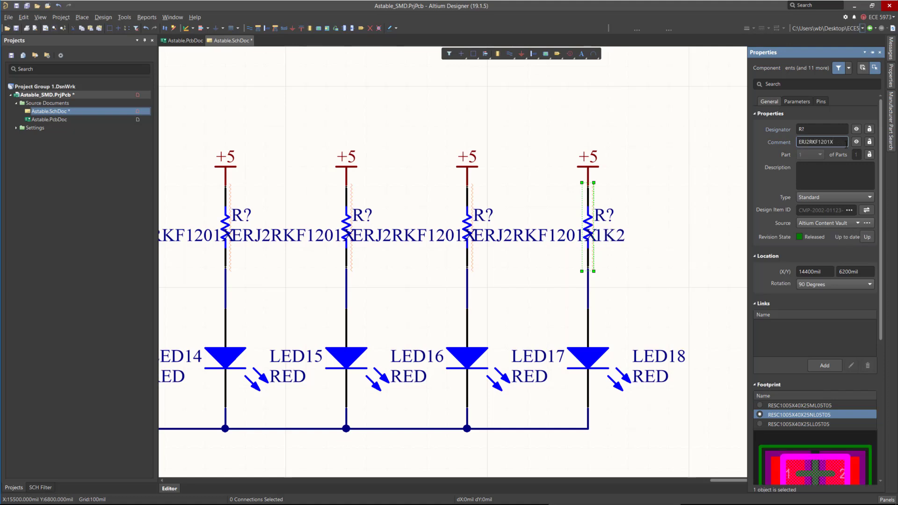
Hide that resistor's comment and add a parameter named Value set to 1K2.
click(856, 142)
click(796, 102)
click(842, 360)
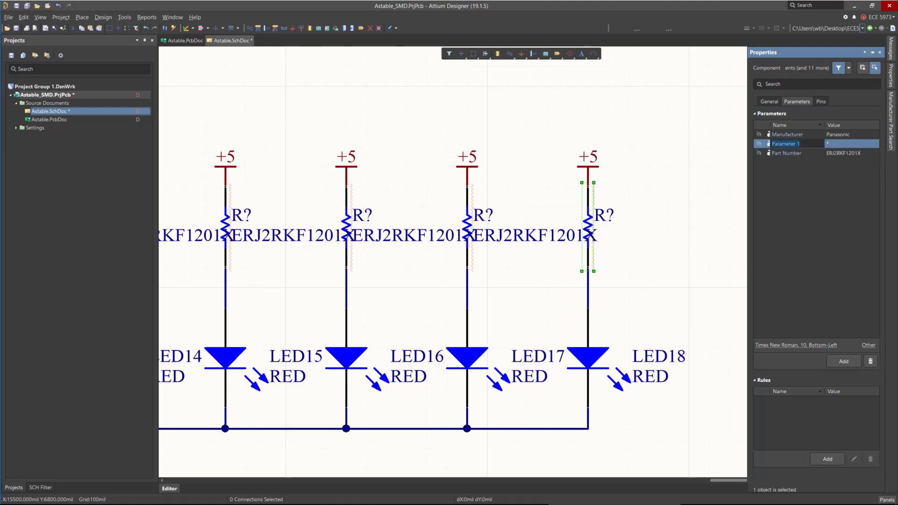
text(Value)
click(845, 144)
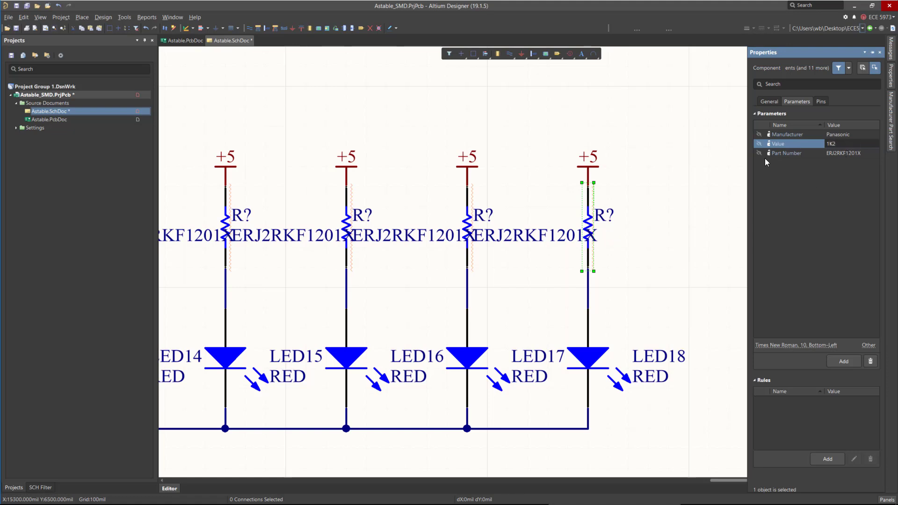
Make the Value parameter visible and move its 1K2 label beside the resistor.
click(771, 102)
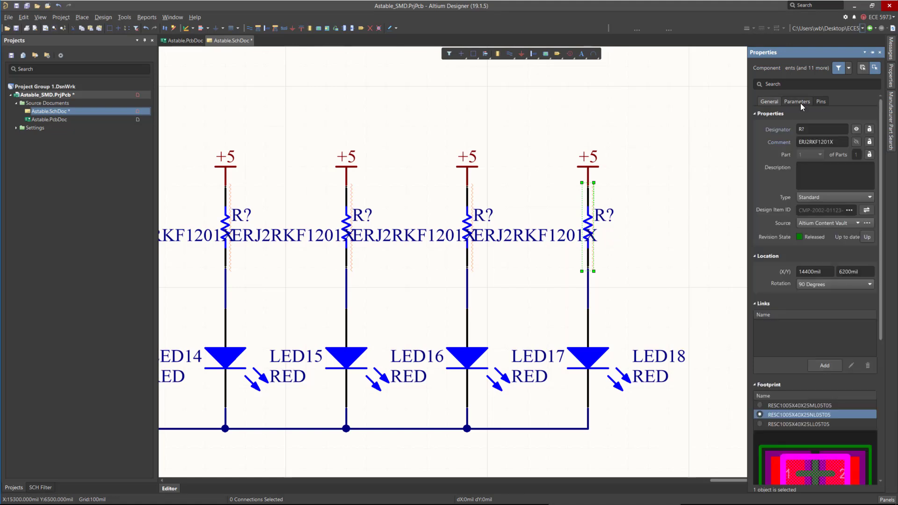
click(798, 101)
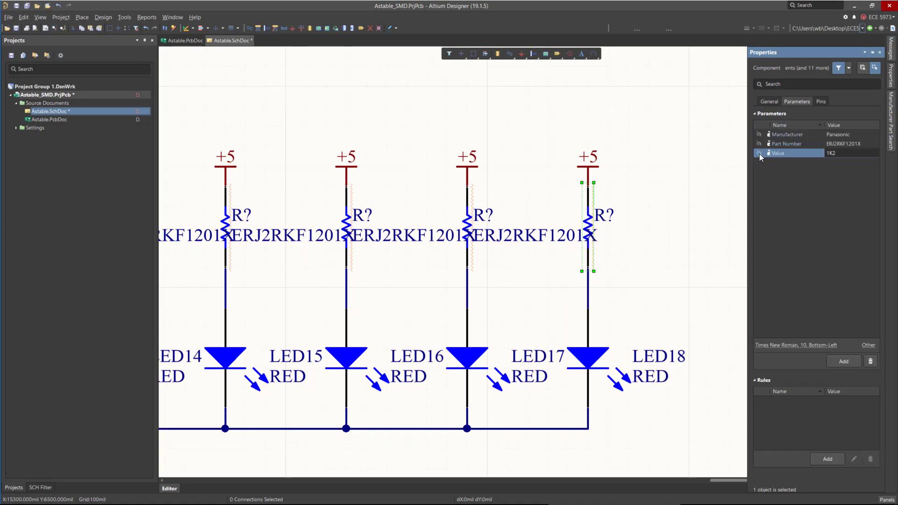
click(758, 152)
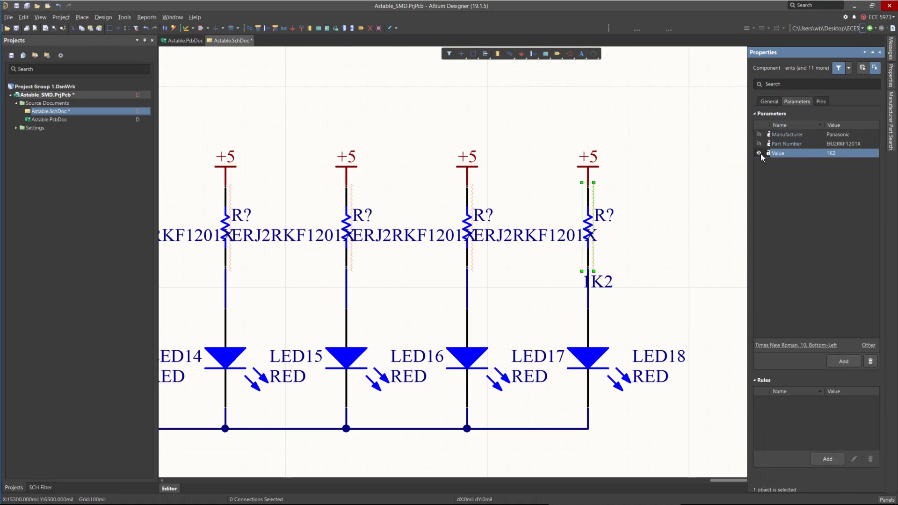
click(633, 282)
mouse_move(604, 282)
mouse_down()
mouse_move(620, 244)
mouse_move(592, 247)
mouse_move(621, 255)
mouse_up()
ctrl+scroll(763, 236, down, 3)
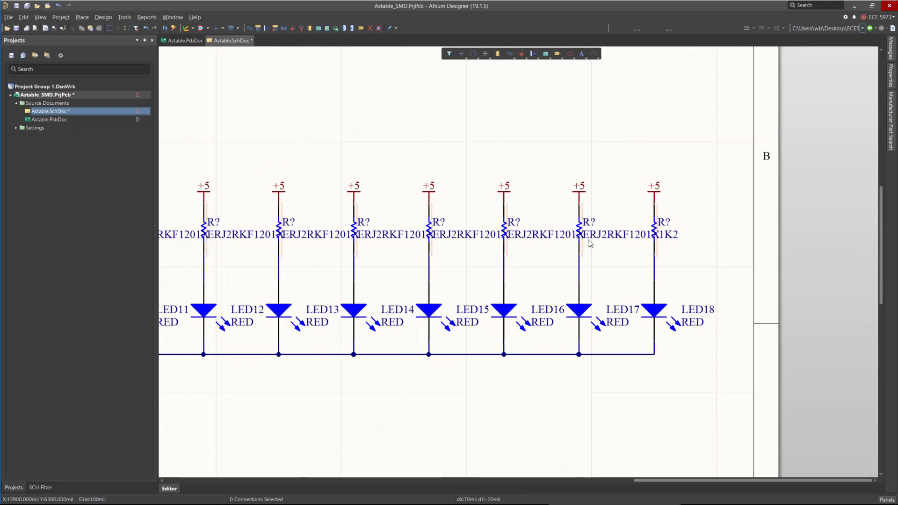
ctrl+scroll(756, 242, down, 3)
drag(328, 202, 661, 256)
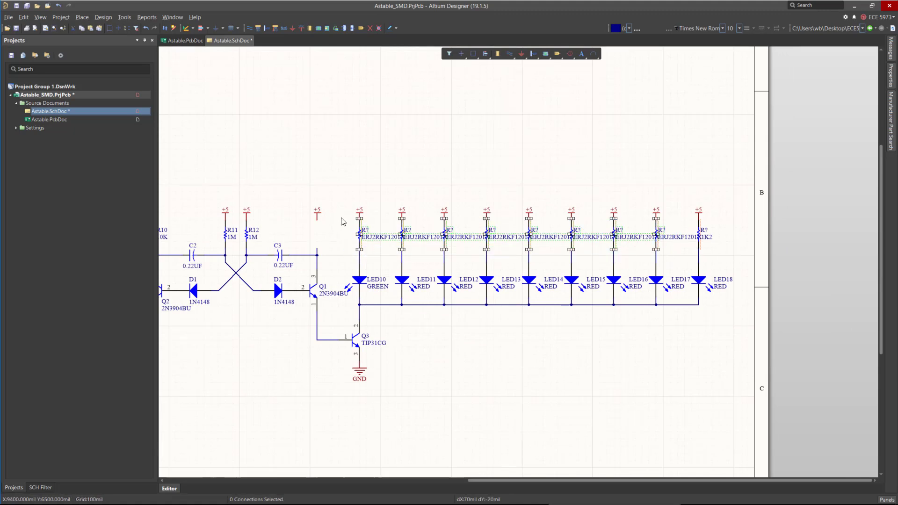
drag(342, 216, 686, 260)
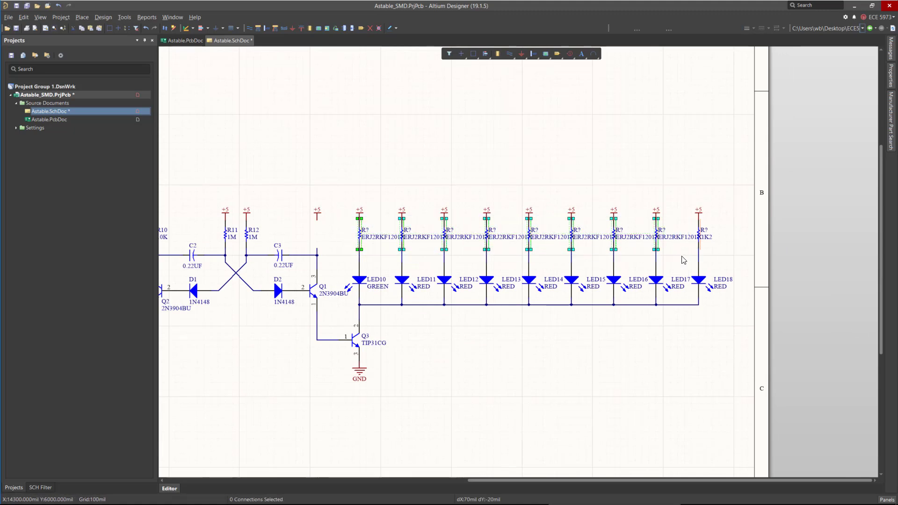
key(Delete)
click(696, 242)
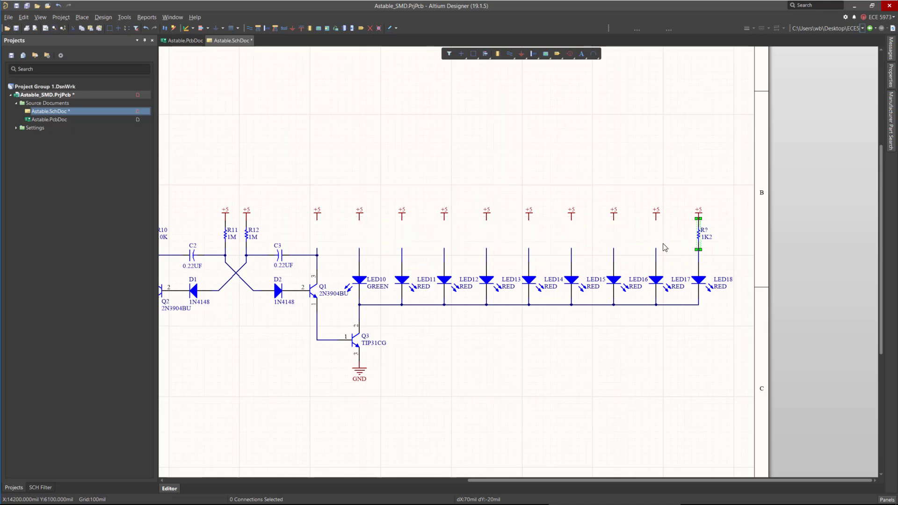
ctrl+scroll(643, 246, up, 5)
key(ctrl+v)
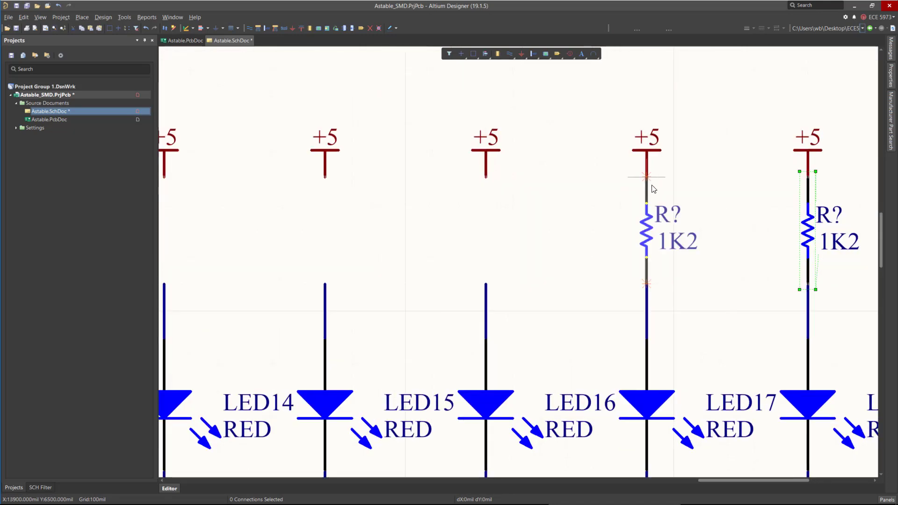
key(Escape)
ctrl+scroll(728, 203, down, 4)
key(ctrl+z)
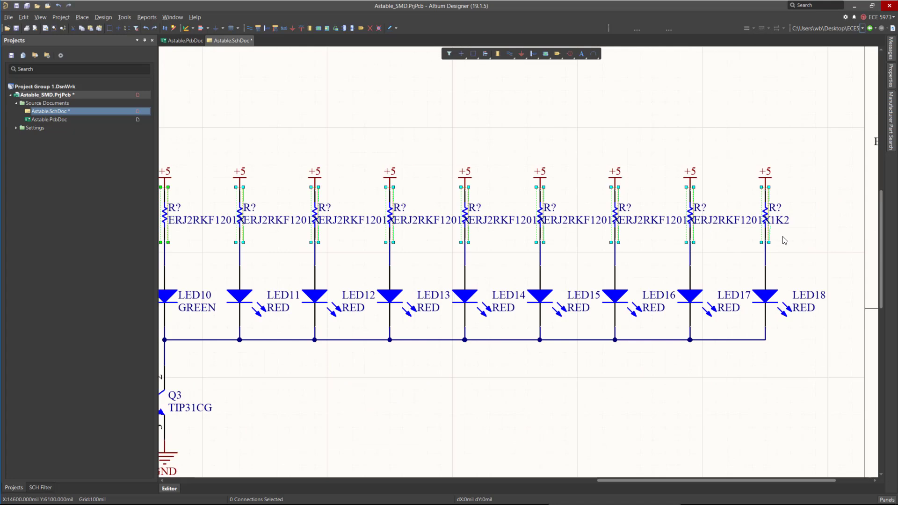
ctrl+scroll(791, 235, down, 2)
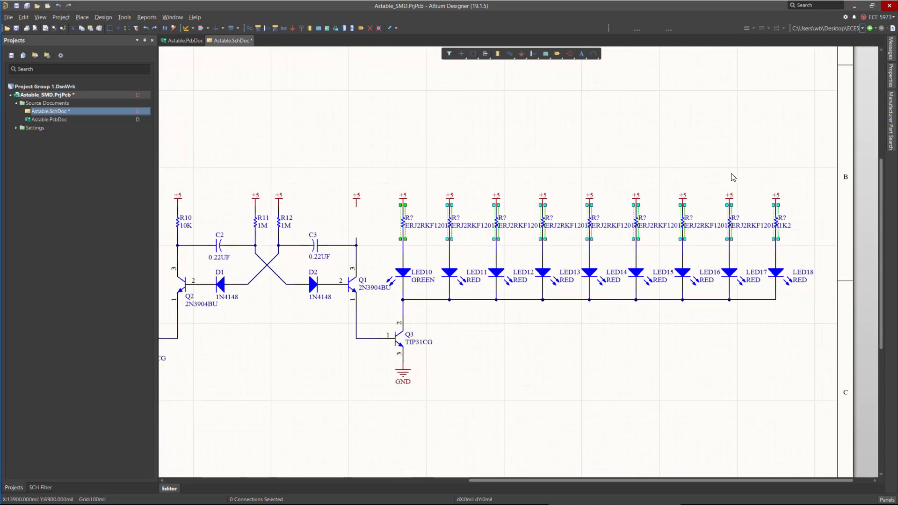
key(Delete)
key(ctrl+z)
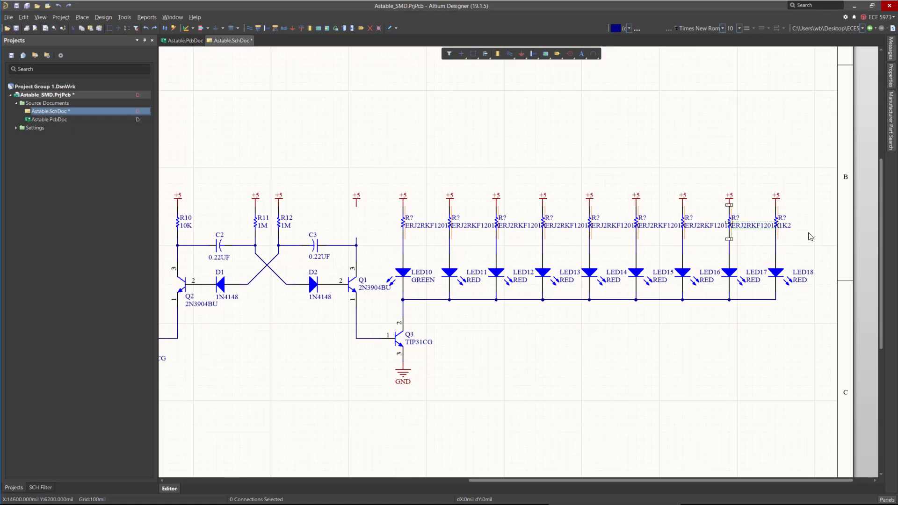
Delete the ERJ2RKF1201X resistors above LED10 through LED17.
drag(384, 202, 759, 257)
key(Delete)
Rubber-stamp copies of the 1K2 resistor above LED17 back through LED10.
click(775, 223)
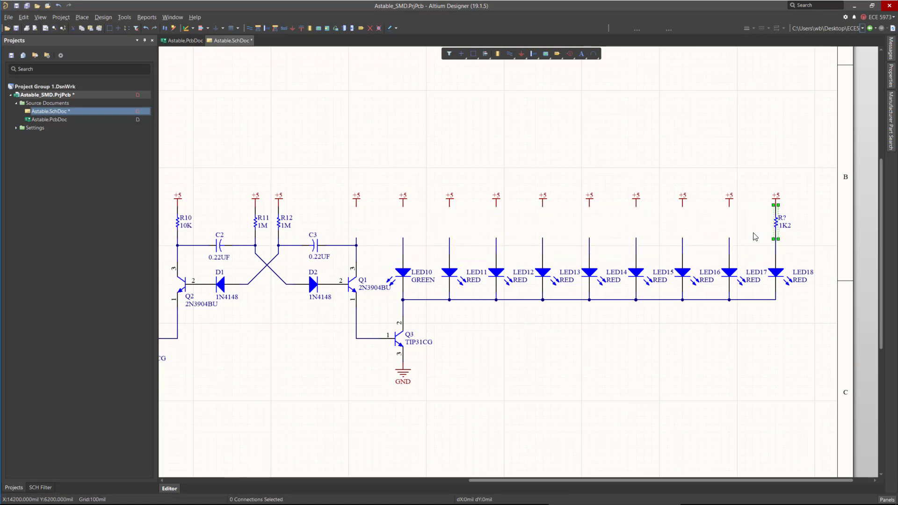
key(ctrl+r)
click(729, 205)
click(682, 205)
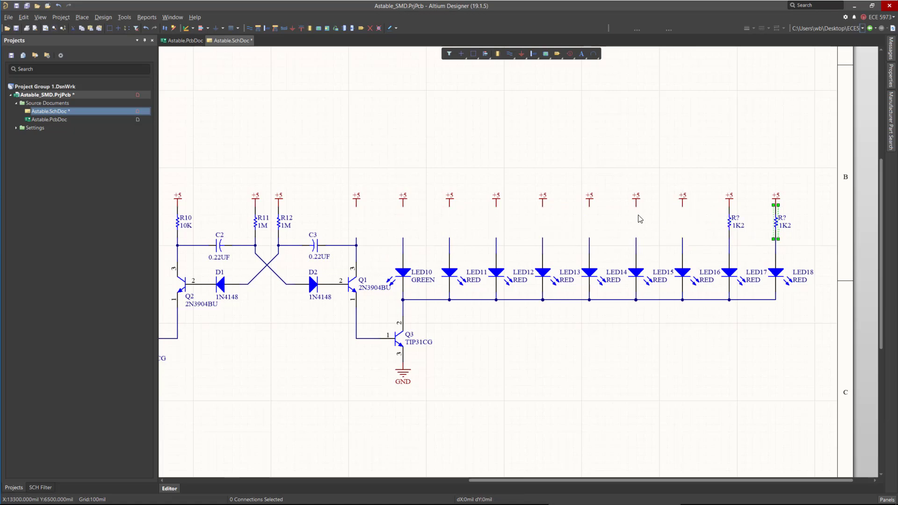
click(635, 205)
click(589, 206)
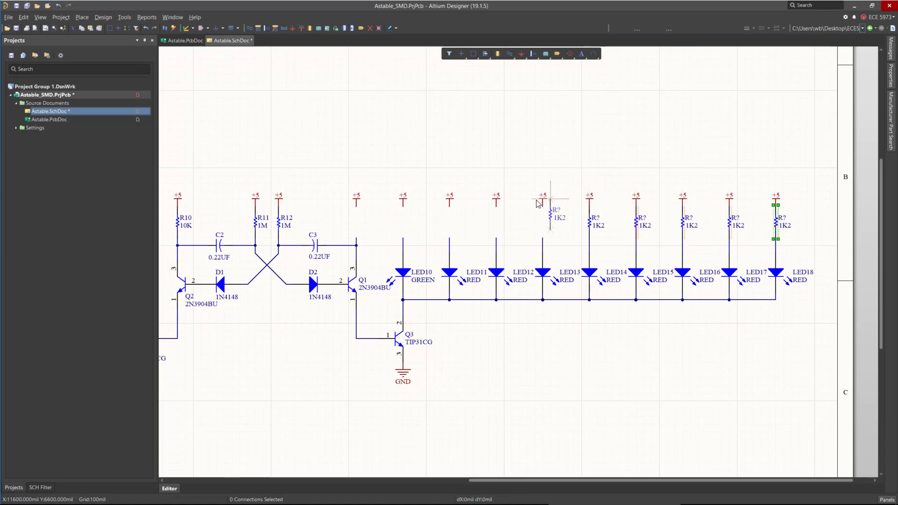
click(542, 205)
click(495, 208)
right_click(457, 215)
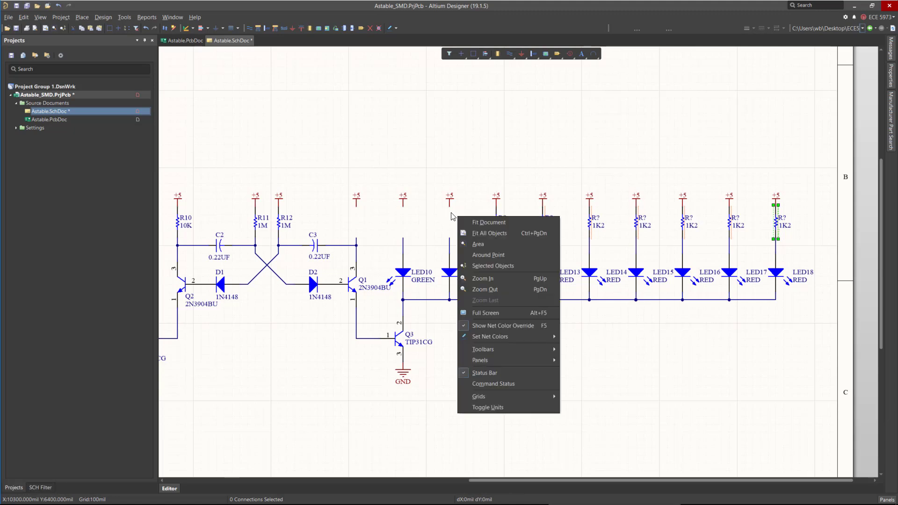
click(442, 152)
key(ctrl+r)
click(449, 208)
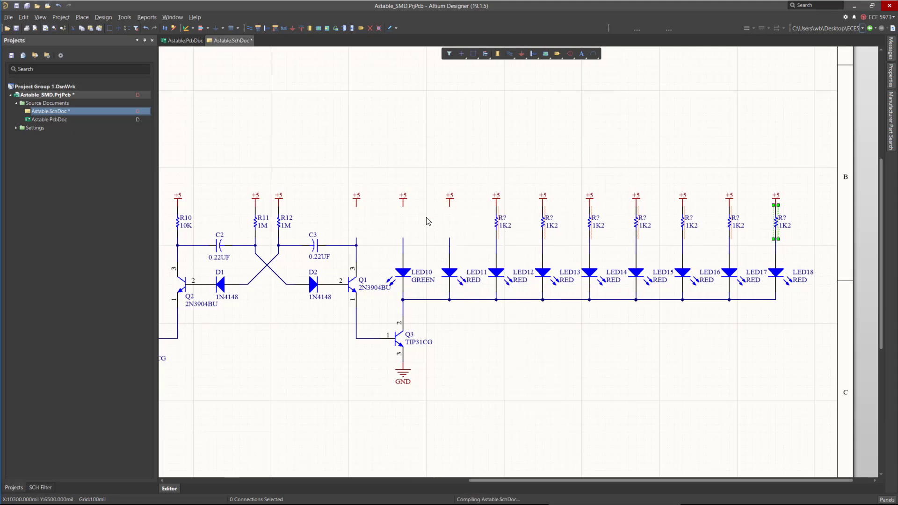
click(402, 209)
key(Escape)
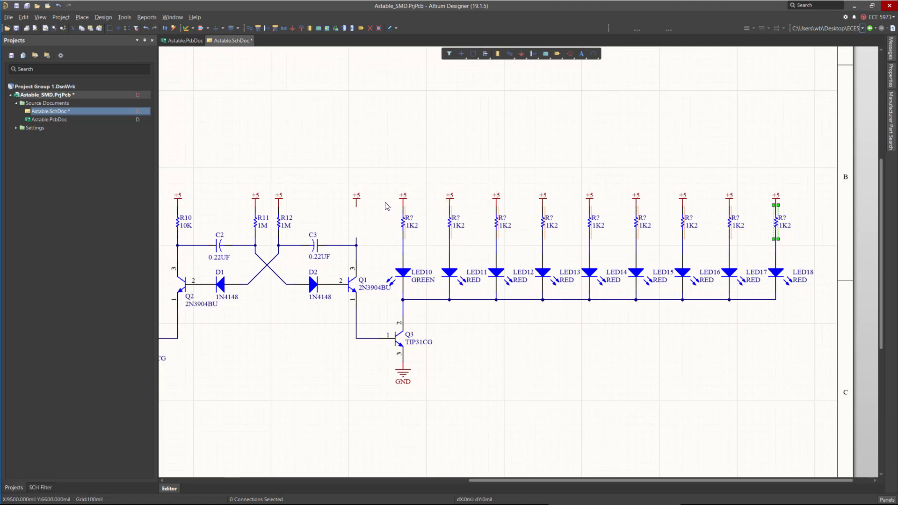
Delete the LED1 to LED9 bank with its resistors and supply ports on the left side of the schematic.
drag(392, 207, 815, 254)
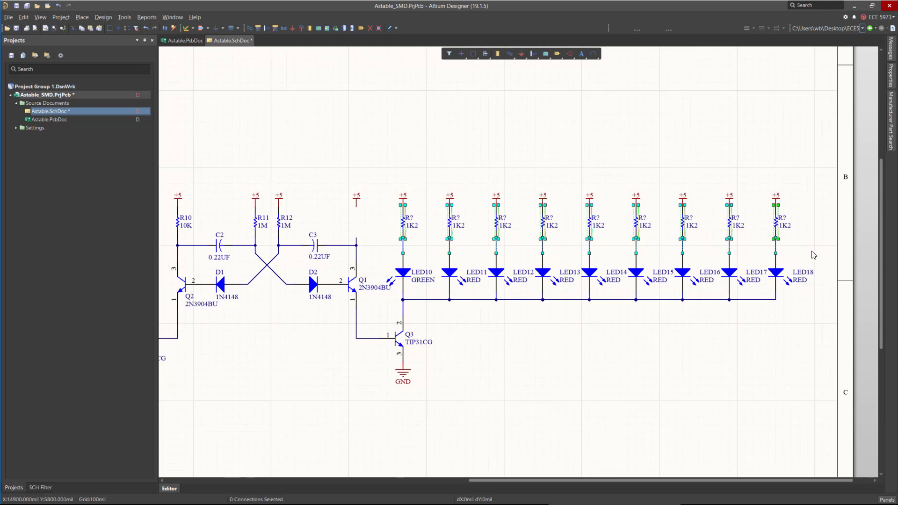
click(799, 238)
ctrl+scroll(743, 264, down, 6)
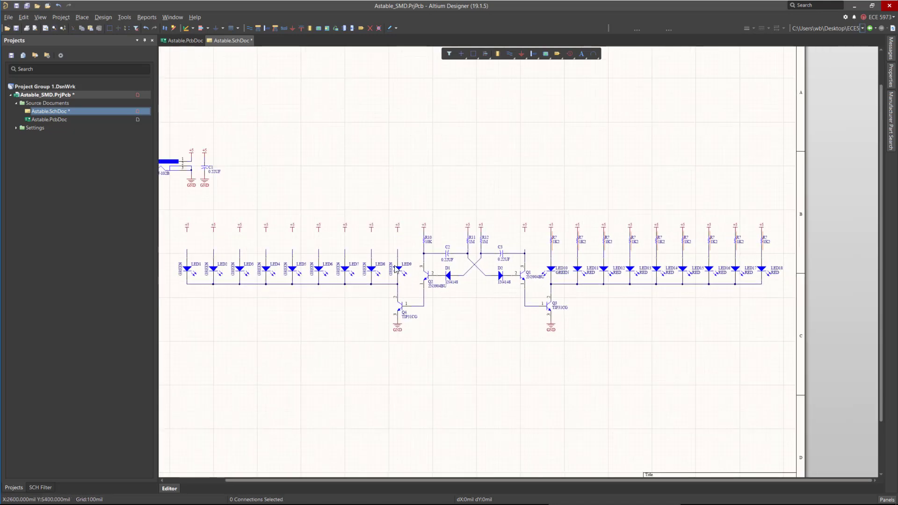
drag(165, 201, 411, 293)
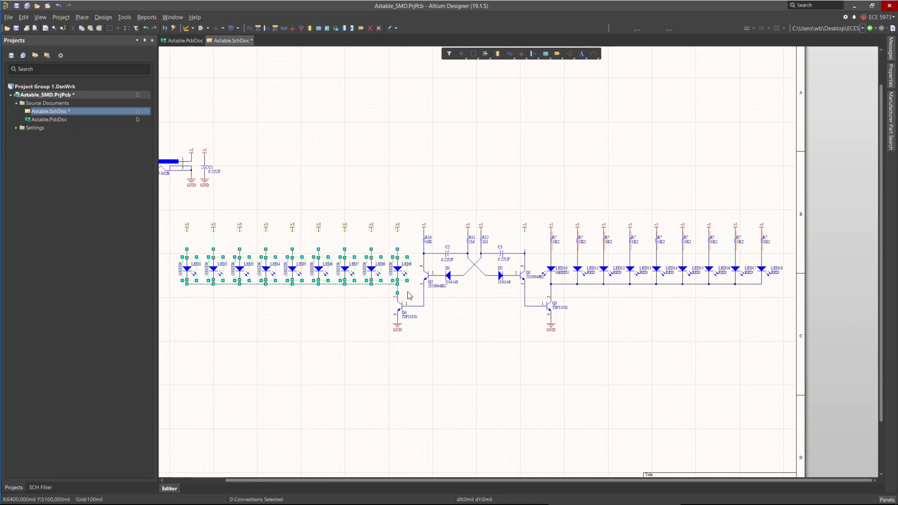
key(Delete)
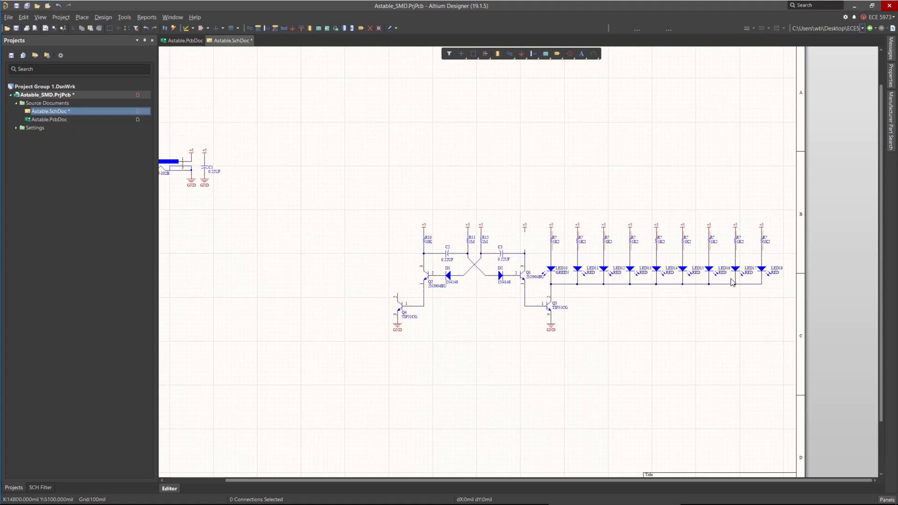
Select LED10 through LED18 together and delete them.
ctrl+scroll(797, 271, up, 1)
ctrl+scroll(797, 271, up, 2)
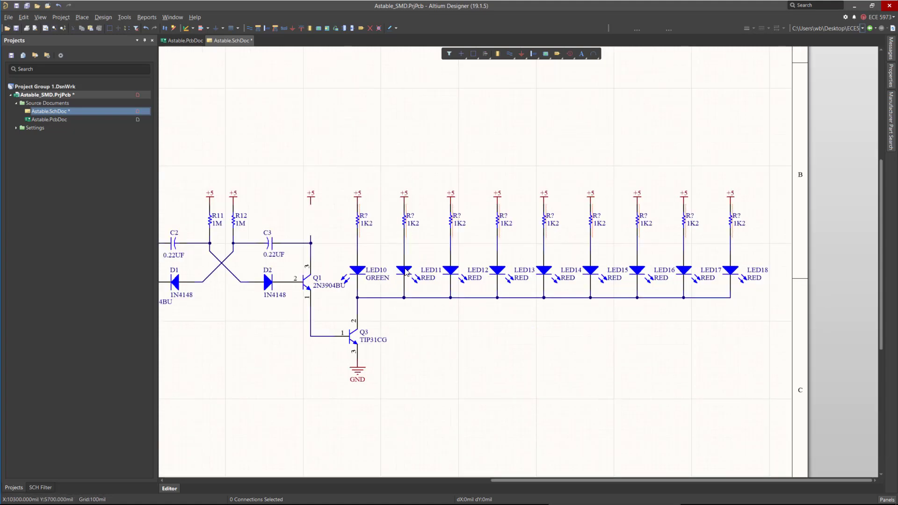
click(404, 271)
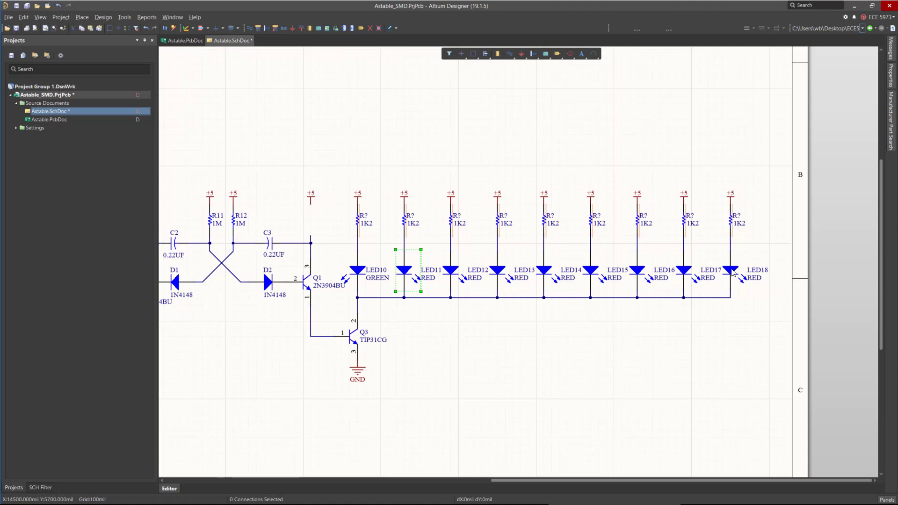
click(752, 278)
click(377, 340)
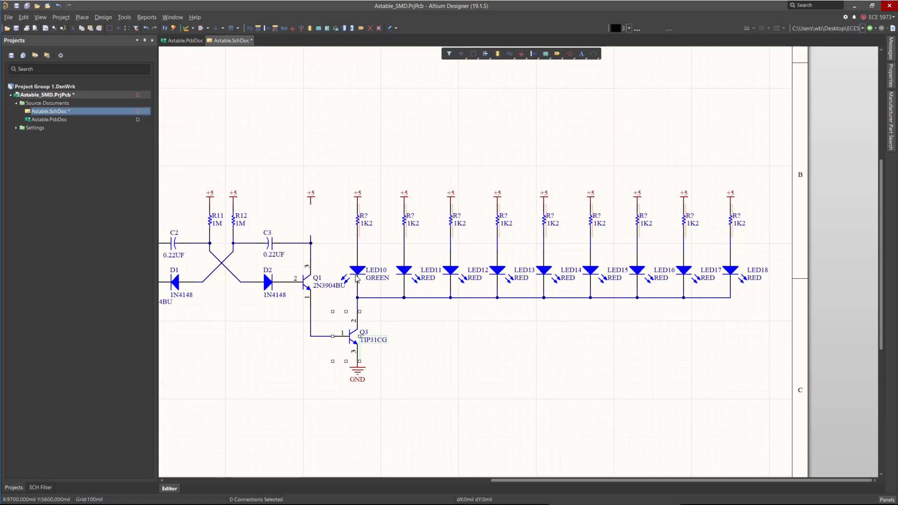
click(357, 271)
shift+click(404, 272)
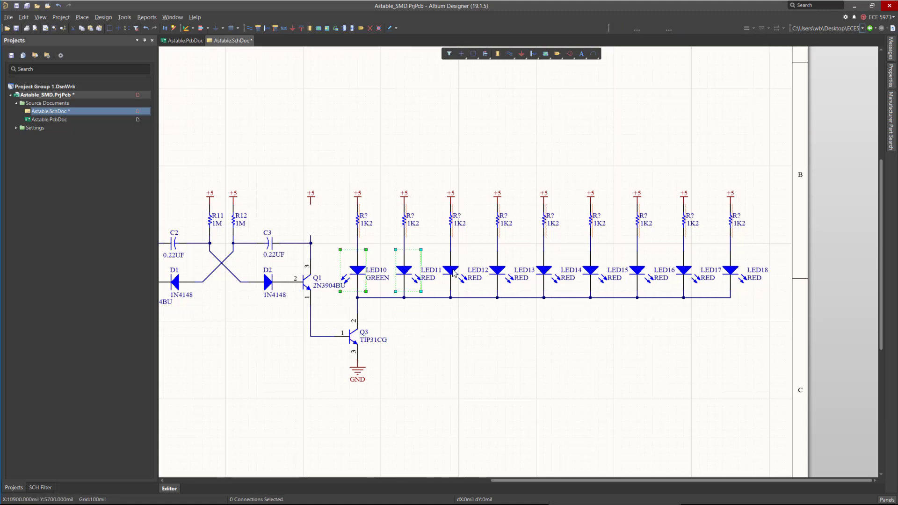
shift+click(450, 271)
shift+click(497, 271)
shift+click(544, 271)
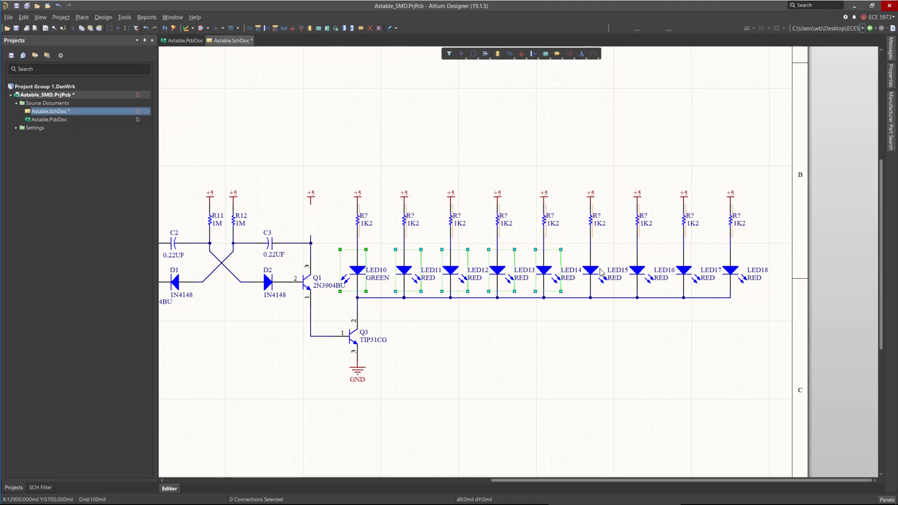
shift+click(590, 271)
shift+click(637, 271)
shift+click(683, 271)
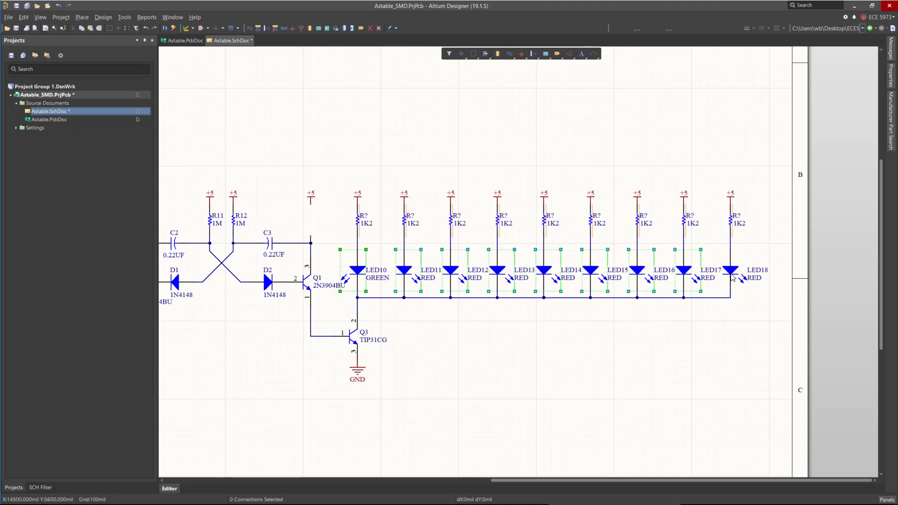
shift+click(731, 272)
key(Delete)
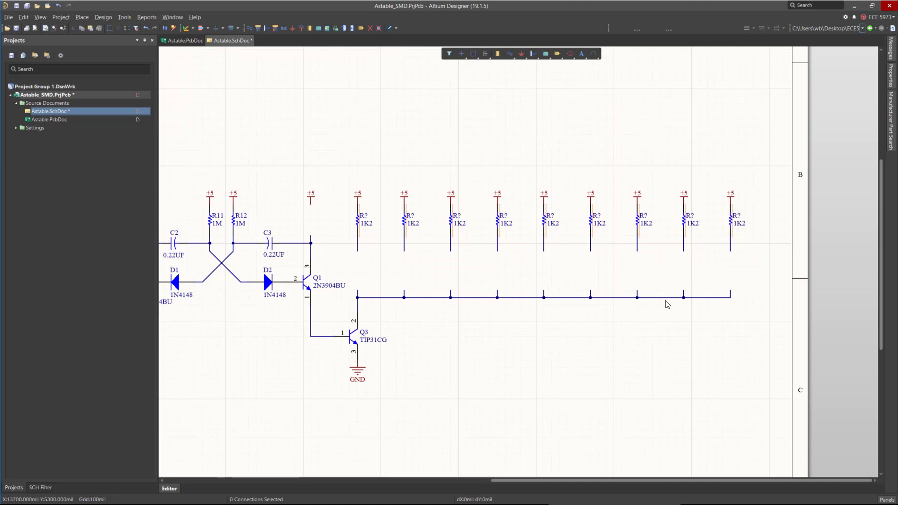
Open Manufacturer Part Search, float the panel, and search for RED LED SMD.
click(890, 124)
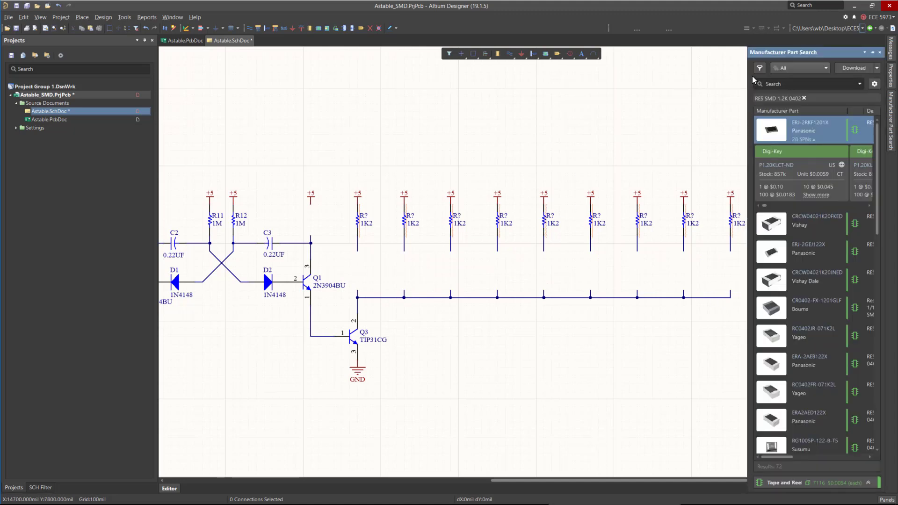
drag(779, 55, 211, 66)
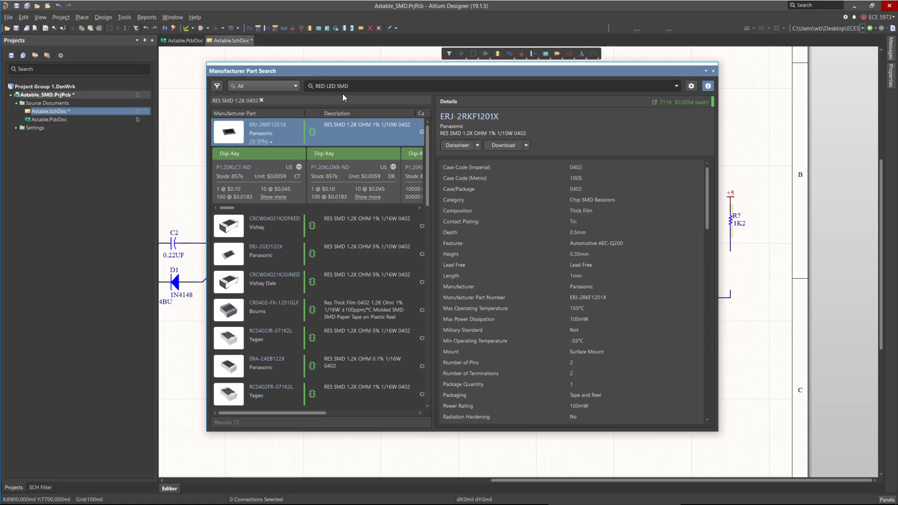
text(SMD)
key(Return)
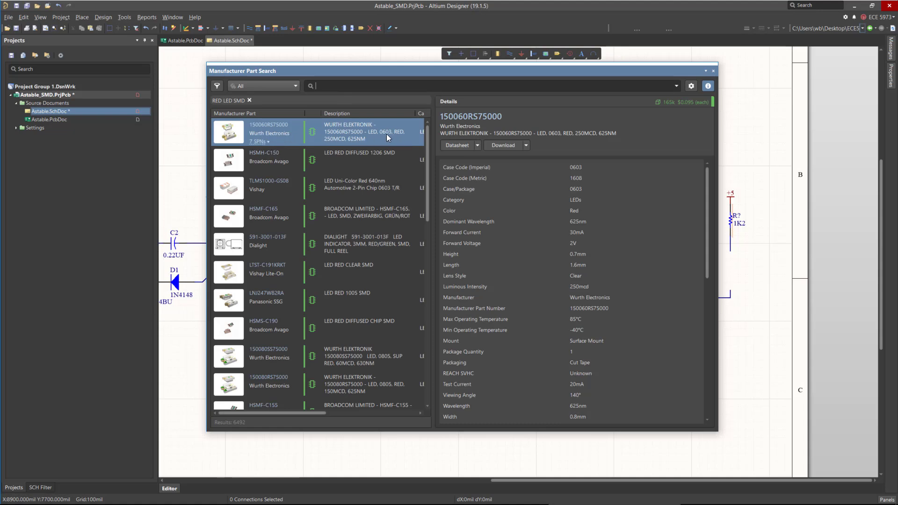
Examine the 150060RS75000 Wurth LED's details, symbol, and 2D and 3D footprint models.
click(269, 141)
mouse_move(251, 209)
mouse_down()
mouse_move(380, 211)
mouse_move(242, 209)
mouse_up()
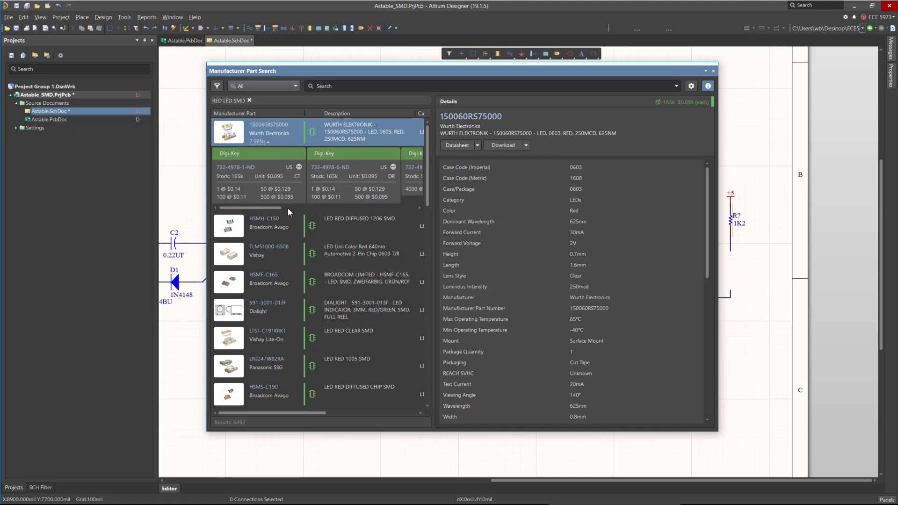
drag(270, 207, 252, 211)
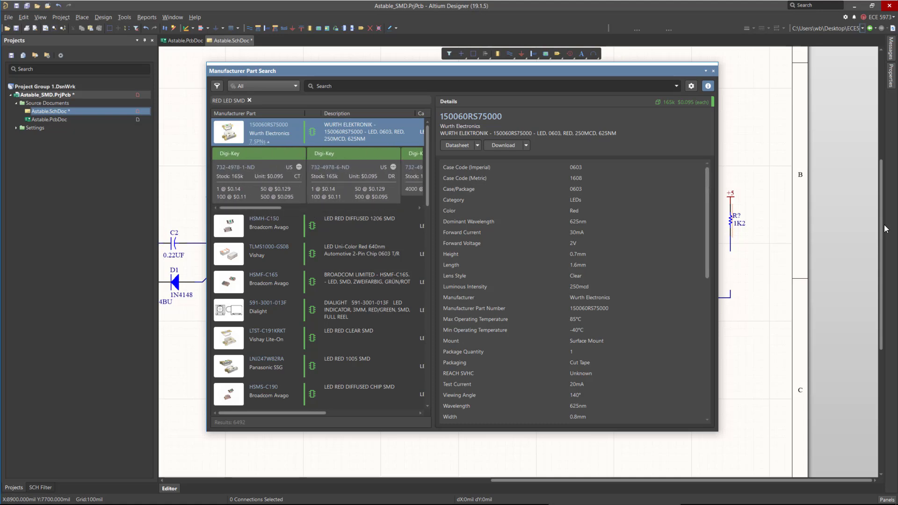
drag(708, 192, 706, 278)
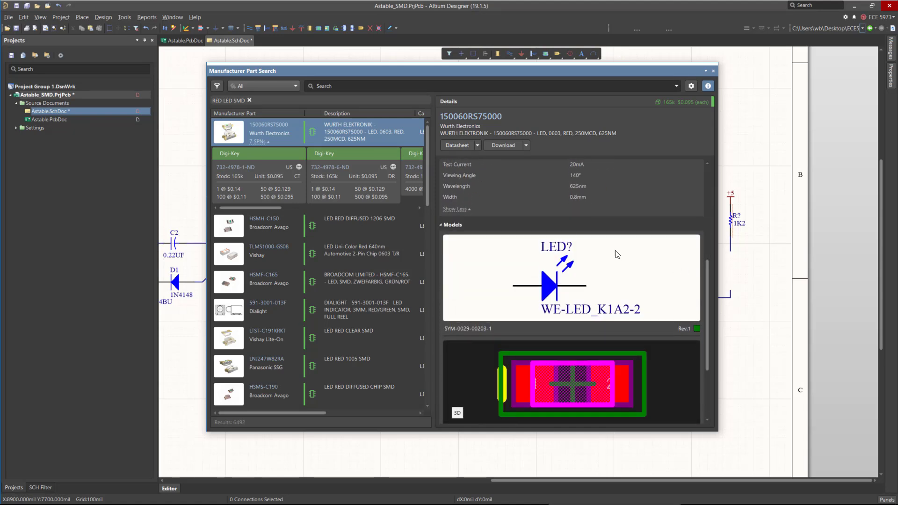
scroll(579, 217, down, 3)
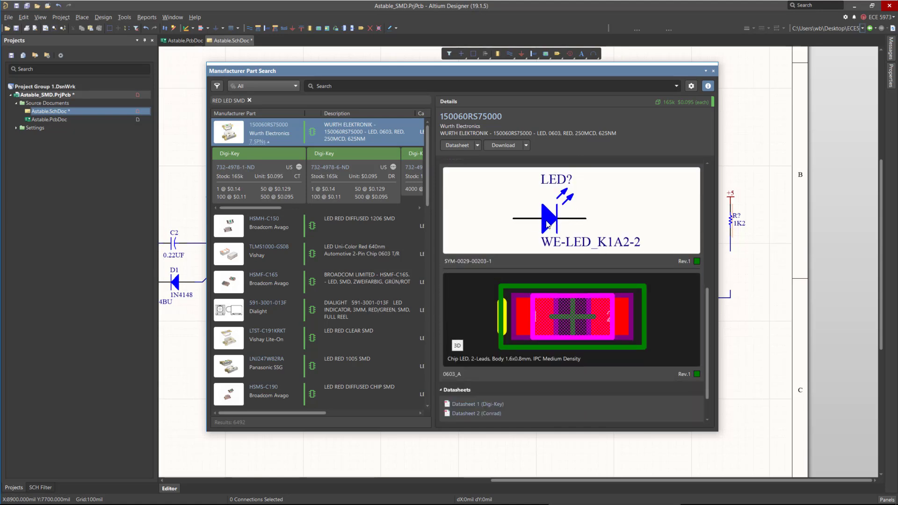
scroll(548, 224, down, 2)
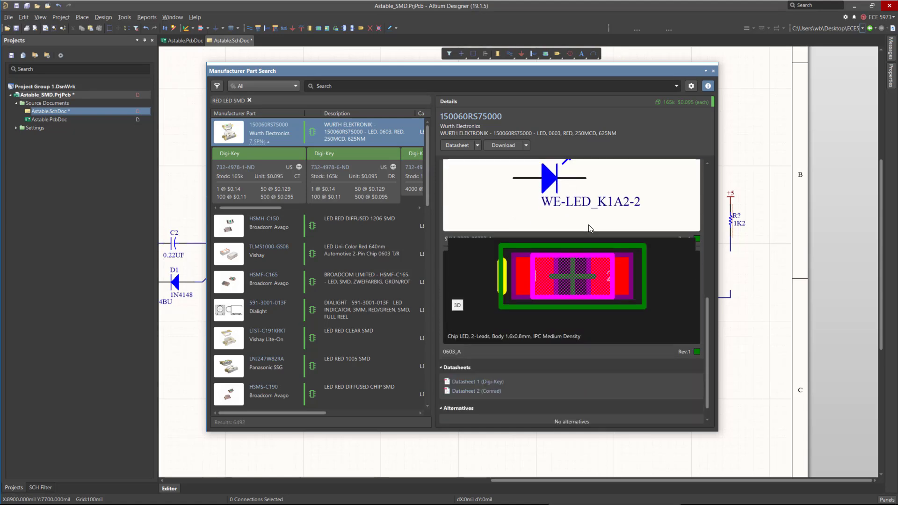
click(457, 305)
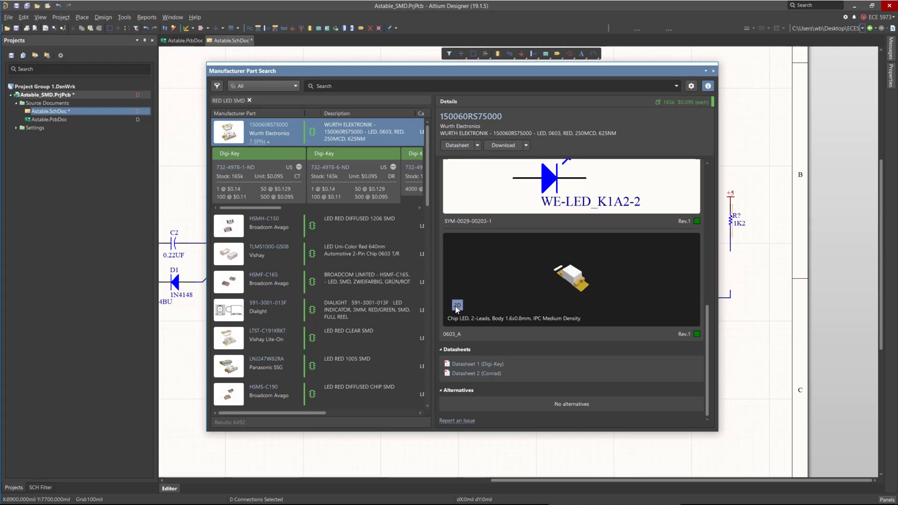
click(457, 305)
scroll(708, 299, down, 2)
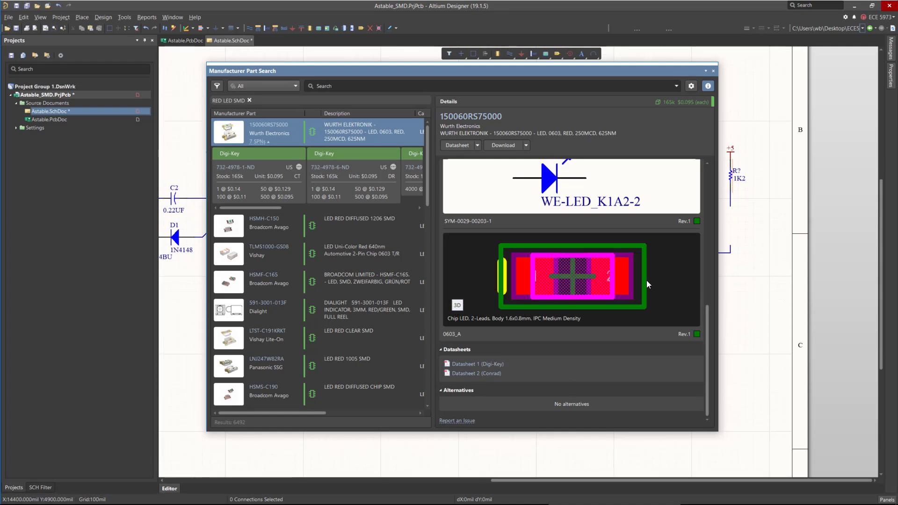
mouse_move(708, 357)
mouse_down()
mouse_move(706, 343)
mouse_move(704, 362)
mouse_up()
Place the 150060RS75000 LED below the rightmost 1K2 resistor.
right_click(302, 133)
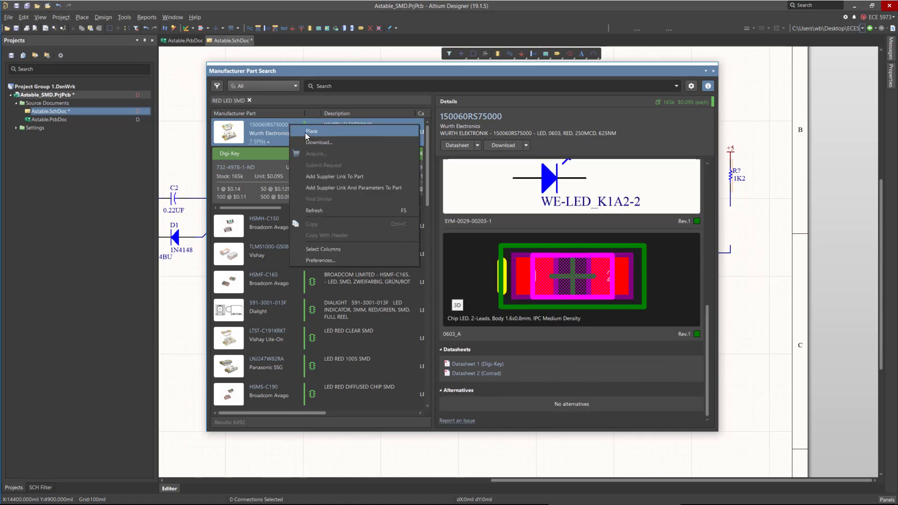
click(305, 133)
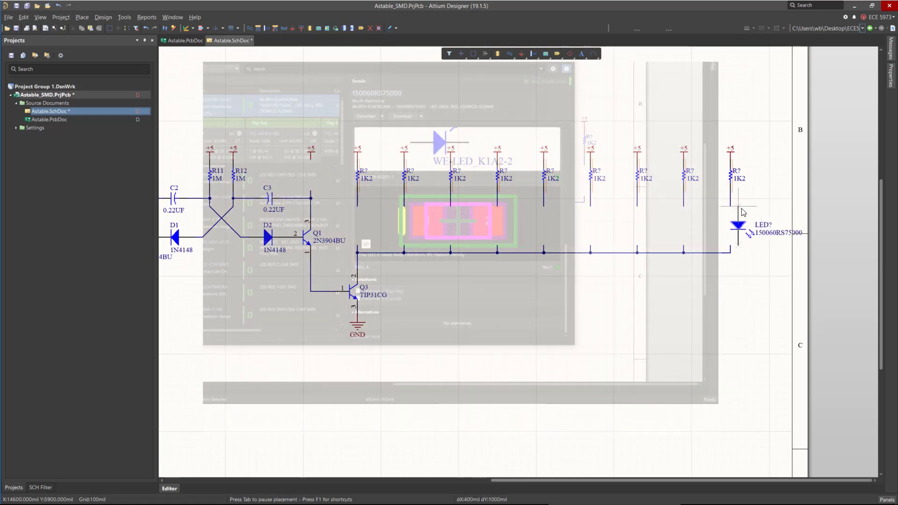
click(733, 212)
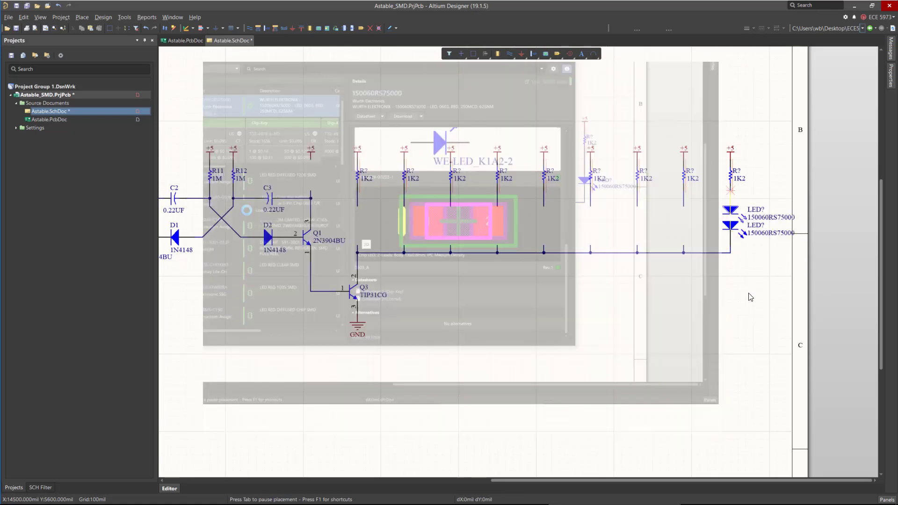
key(Escape)
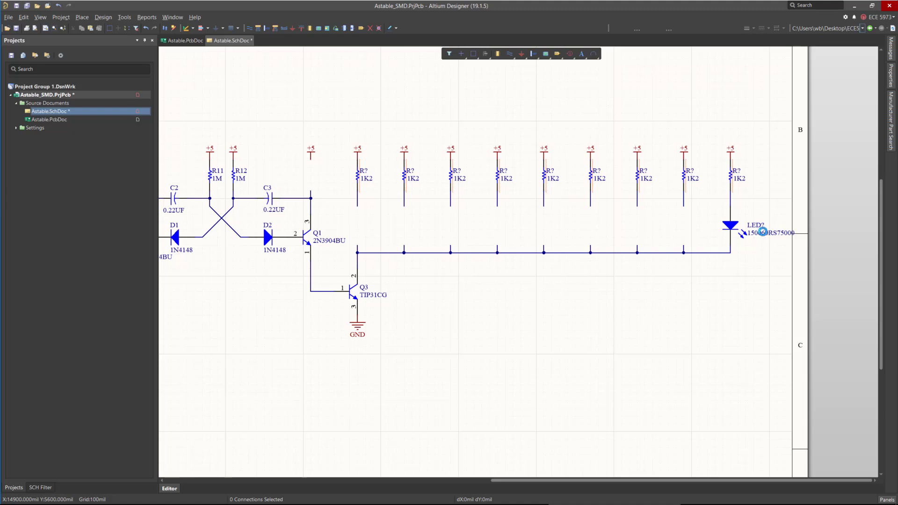
Rotate the LED's part number label vertical beside it and move the designator up.
click(774, 232)
ctrl+scroll(777, 231, up, 2)
ctrl+scroll(777, 231, up, 1)
drag(725, 248, 599, 229)
key(space)
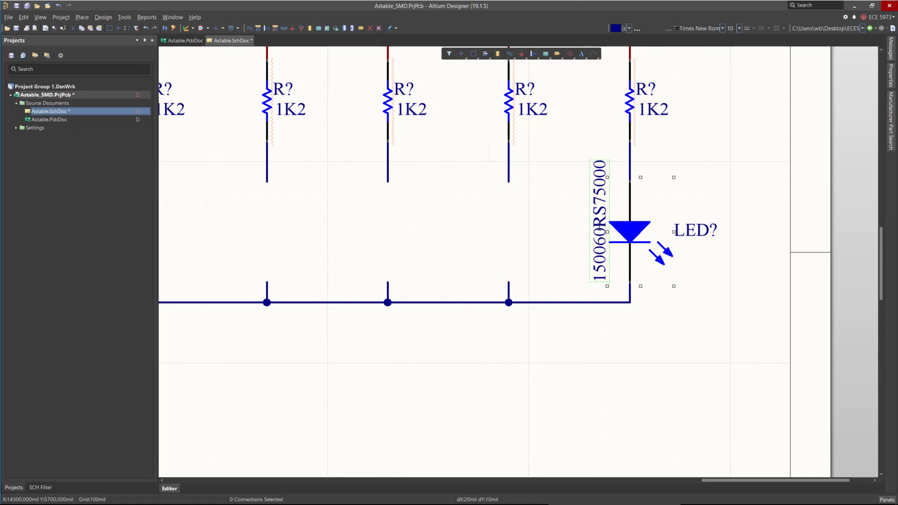
drag(693, 239, 667, 202)
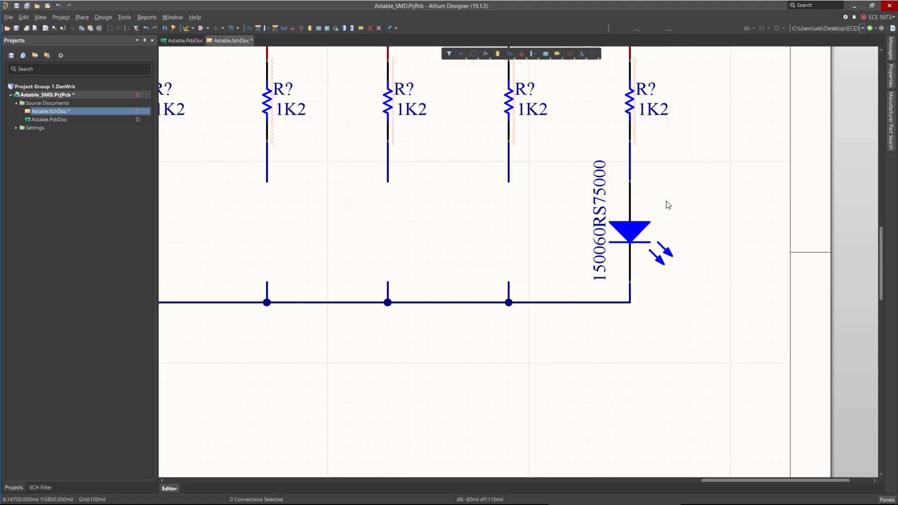
Make the LED's Color parameter visible below its designator.
double_click(635, 225)
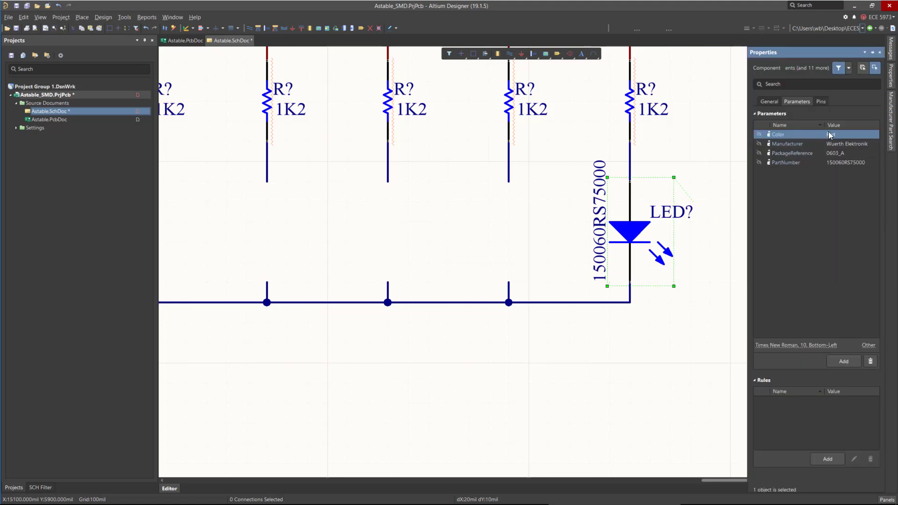
click(758, 134)
drag(618, 164, 691, 216)
click(656, 180)
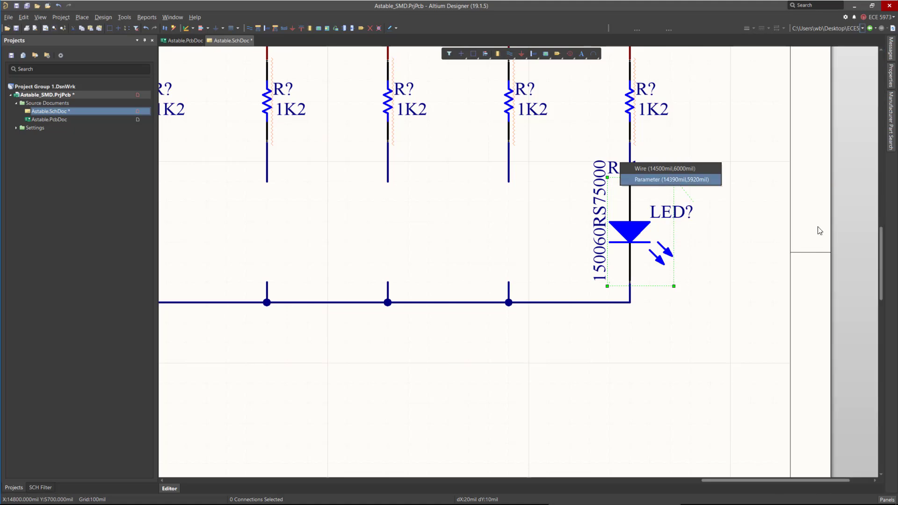
click(736, 294)
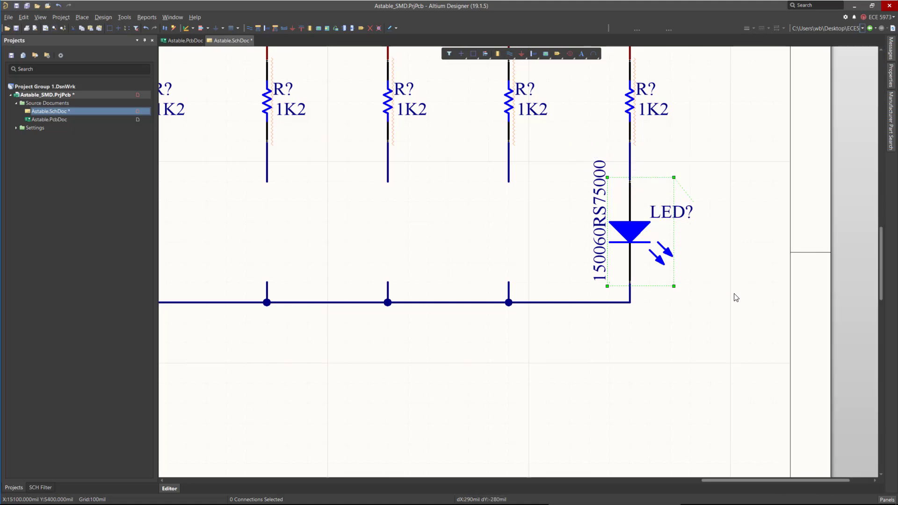
Paste copies of the red LED under each 1K2 resistor in the right-hand bank, joining them to the common line.
ctrl+scroll(704, 318, down, 2)
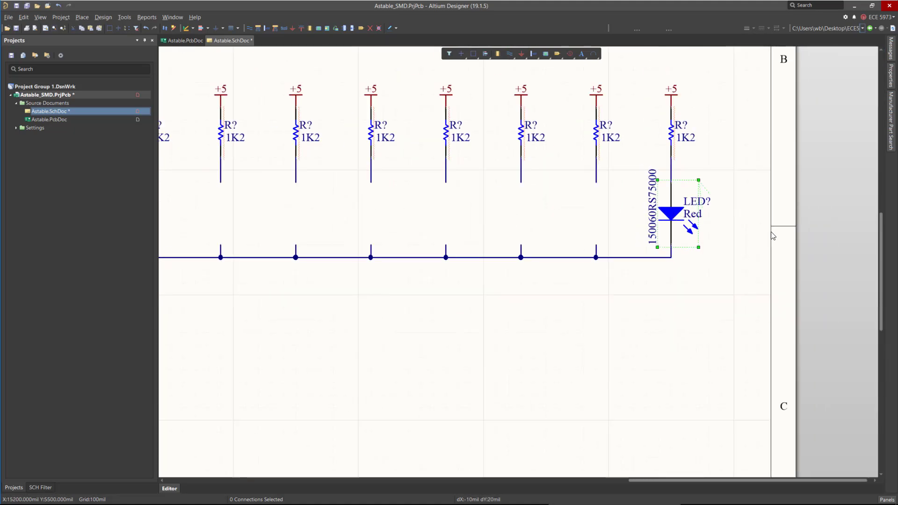
ctrl+scroll(614, 232, down, 2)
key(ctrl+v)
click(663, 240)
key(ctrl+v)
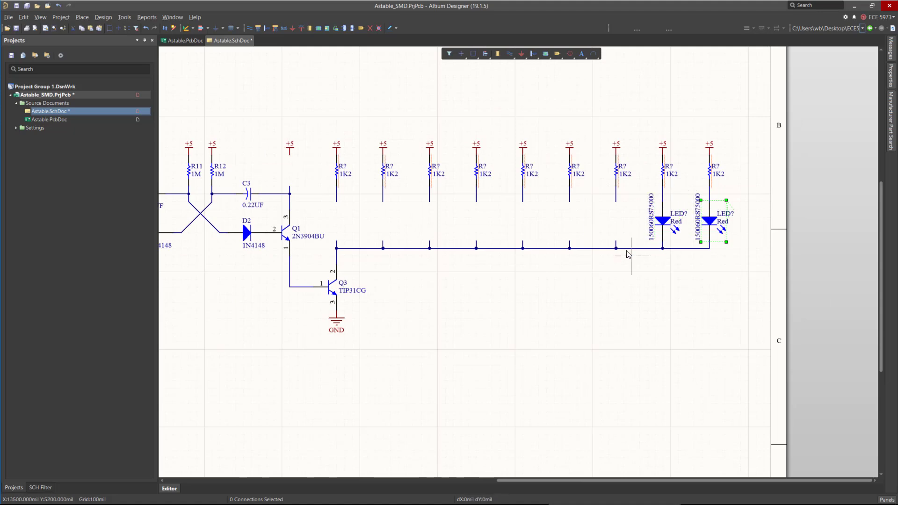
click(615, 242)
key(ctrl+v)
click(568, 243)
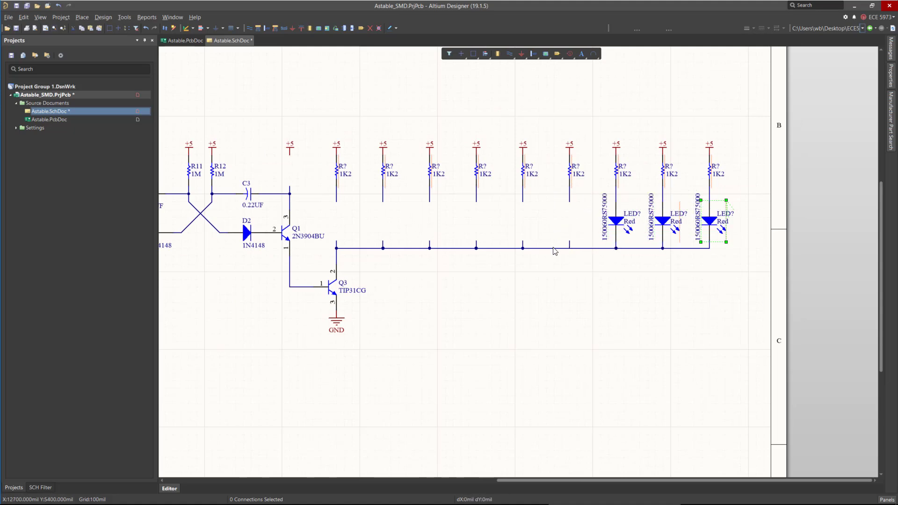
key(ctrl+v)
click(522, 242)
key(ctrl+v)
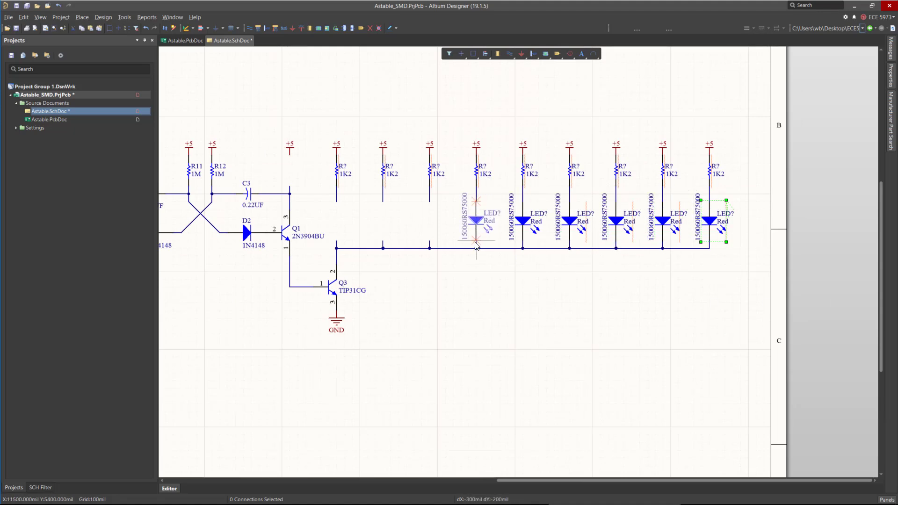
click(475, 243)
key(ctrl+v)
click(430, 242)
key(ctrl+v)
click(383, 243)
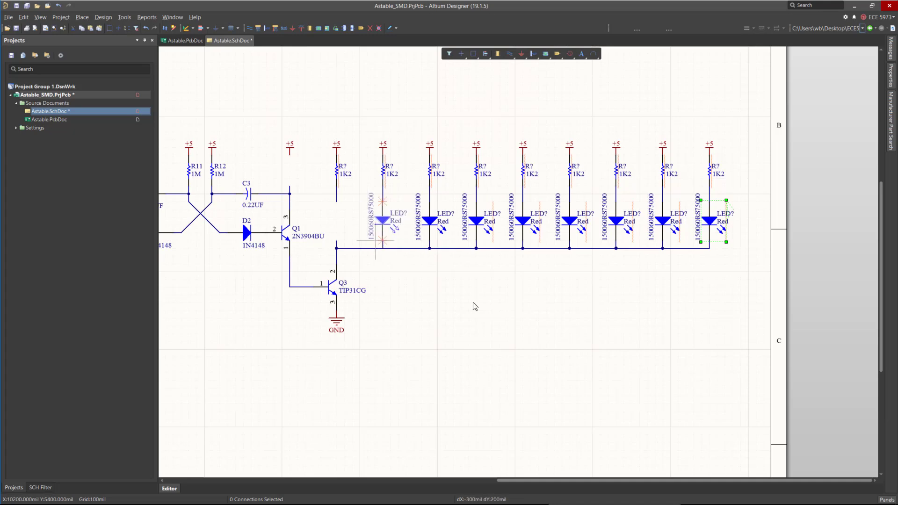
ctrl+scroll(546, 304, down, 2)
ctrl+scroll(327, 229, up, 6)
key(ctrl+v)
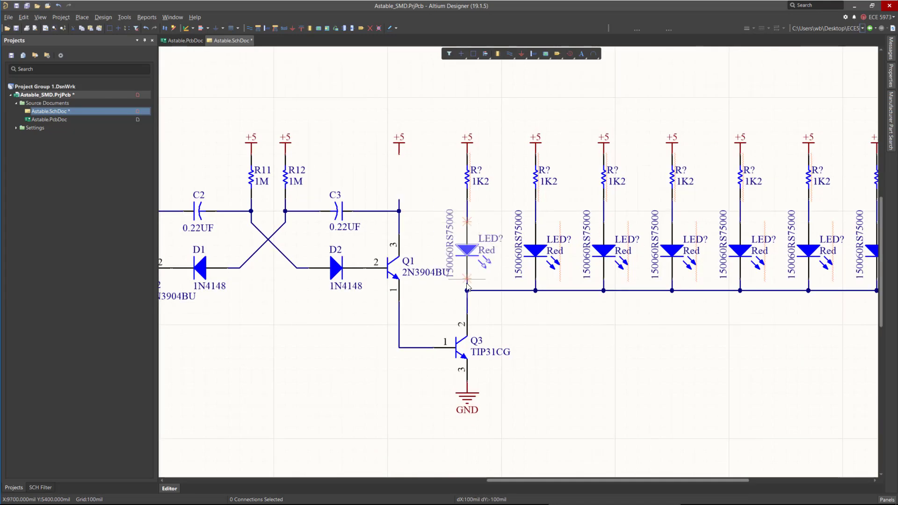
click(467, 282)
Copy the whole resistor and LED bank and paste the copy to the left of the Q4 transistor stage.
ctrl+scroll(314, 256, down, 3)
drag(366, 184, 683, 305)
ctrl+scroll(745, 309, down, 3)
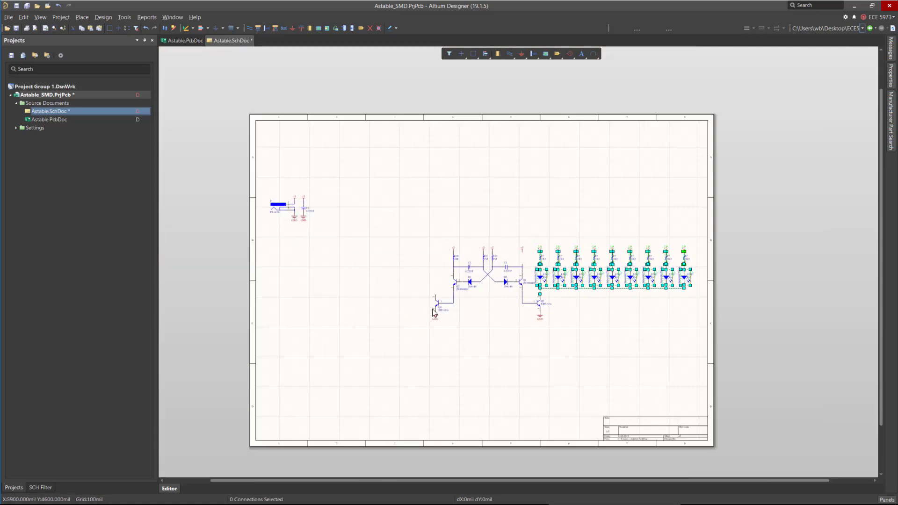
ctrl+scroll(447, 303, up, 5)
key(ctrl+c)
key(ctrl+v)
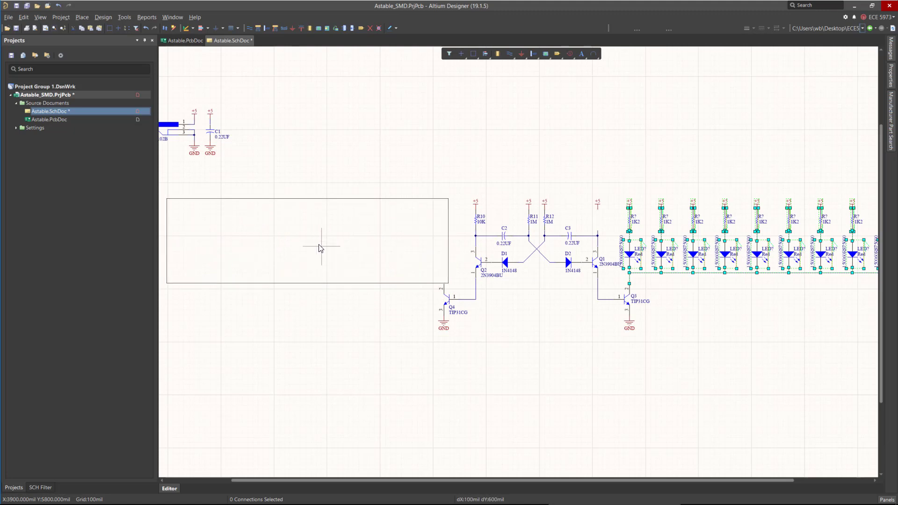
click(325, 246)
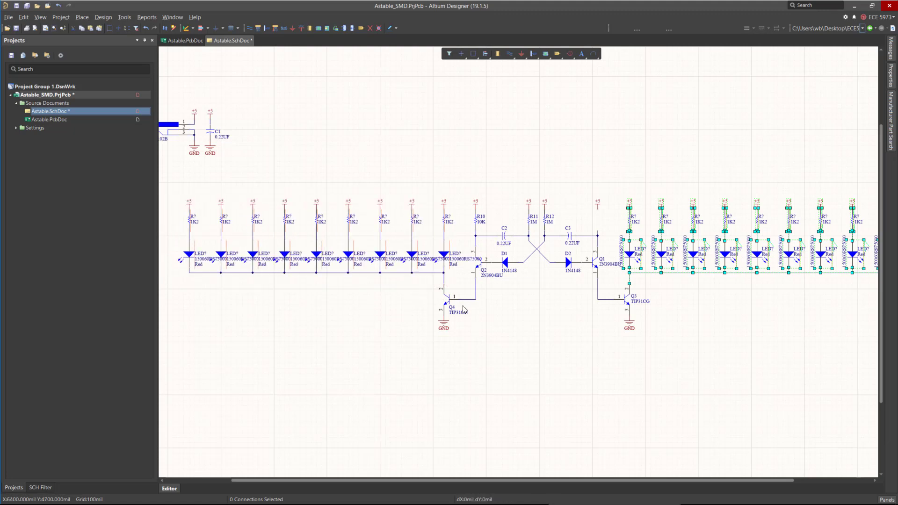
Rotate the pasted LEDs' part number labels vertical and move them beside each LED.
ctrl+scroll(619, 307, down, 2)
click(459, 349)
ctrl+scroll(343, 262, up, 5)
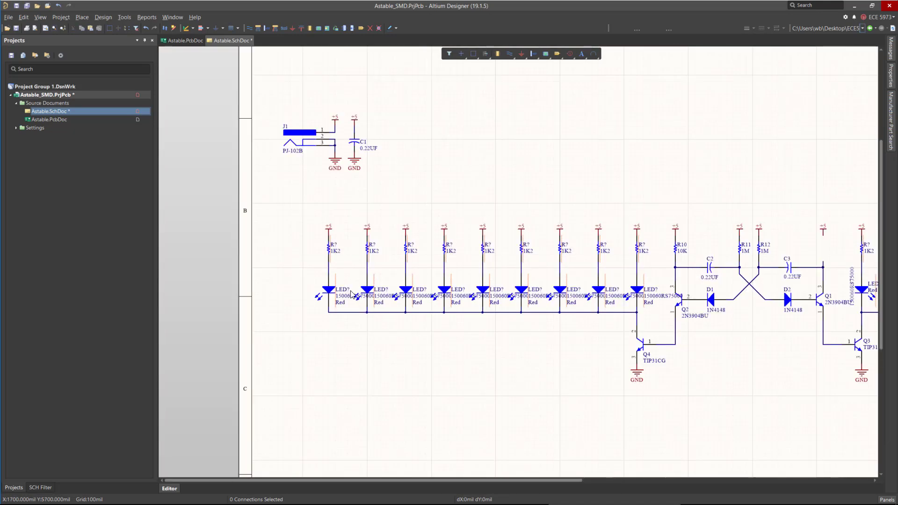
key(space)
drag(340, 298, 279, 297)
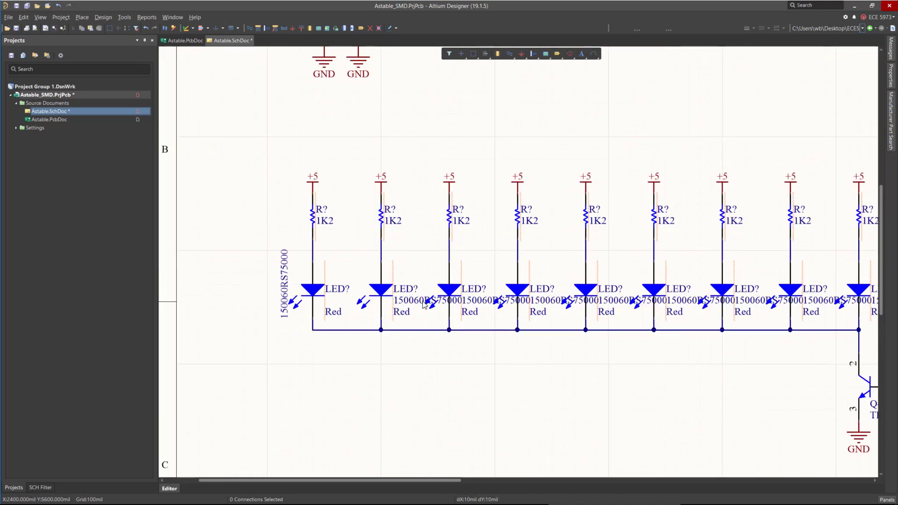
key(space)
drag(415, 298, 361, 273)
drag(283, 287, 294, 262)
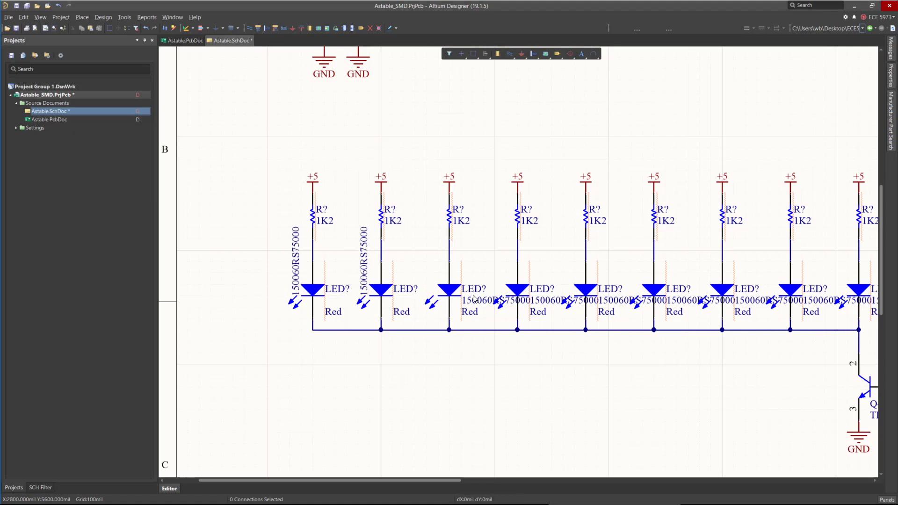
drag(475, 298, 424, 275)
key(space)
drag(544, 299, 497, 285)
key(space)
mouse_move(608, 301)
mouse_down()
mouse_move(566, 288)
mouse_move(579, 288)
mouse_up()
Select all the LEDs in the left-hand bank and delete them.
key(space)
mouse_move(228, 239)
mouse_down()
mouse_move(257, 266)
mouse_move(625, 317)
mouse_move(833, 321)
mouse_up()
key(Delete)
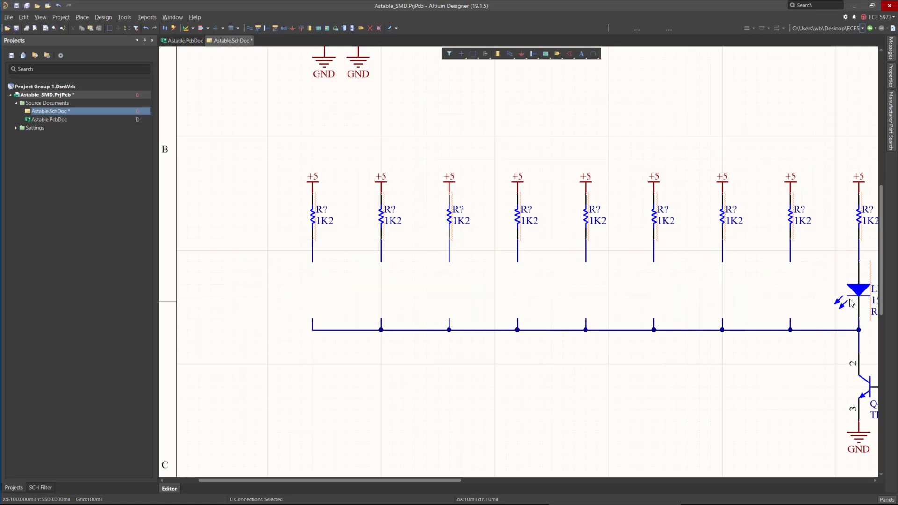
Open the Manufacturer Part Search panel, float it, and search for green SMD 0603 LEDs.
ctrl+scroll(813, 301, down, 4)
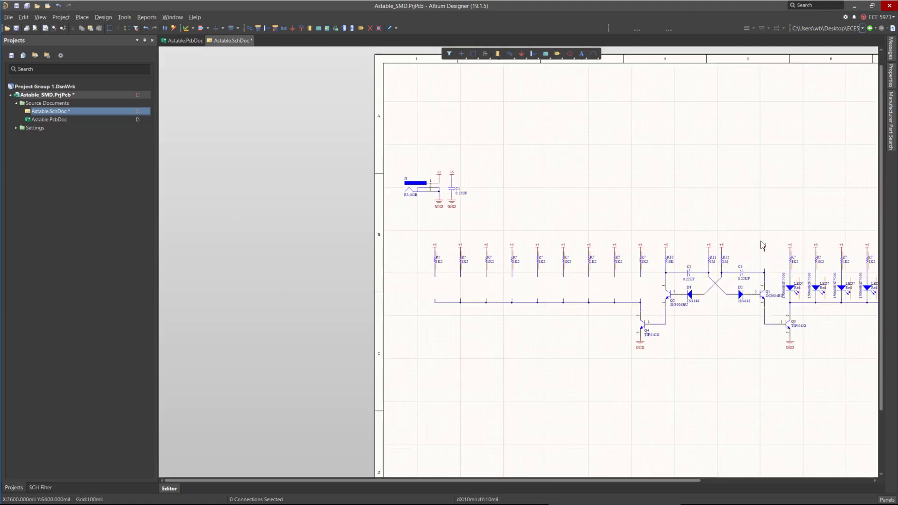
click(891, 119)
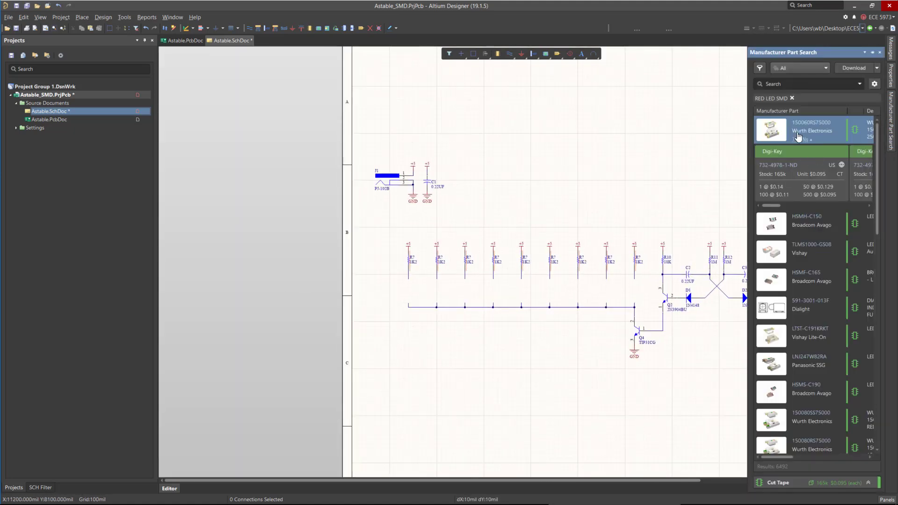
drag(803, 54, 371, 86)
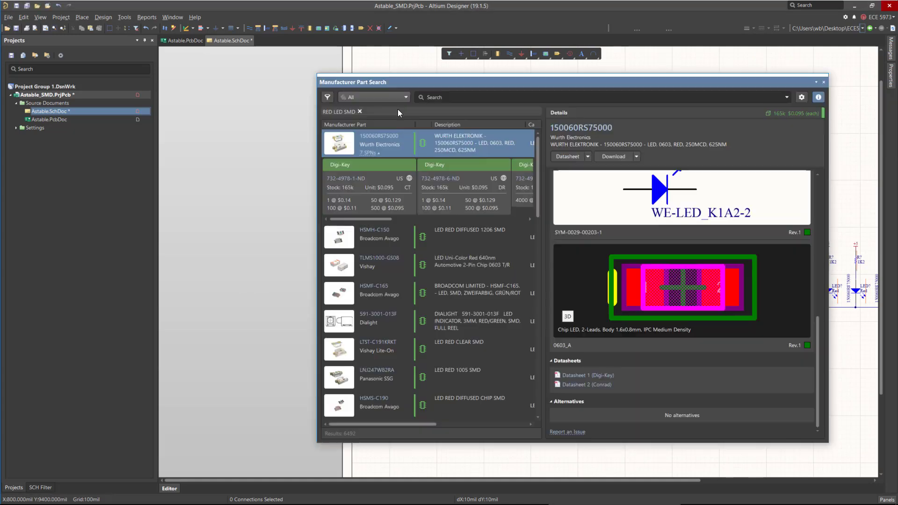
click(441, 97)
text(Grn)
text(0603)
key(Return)
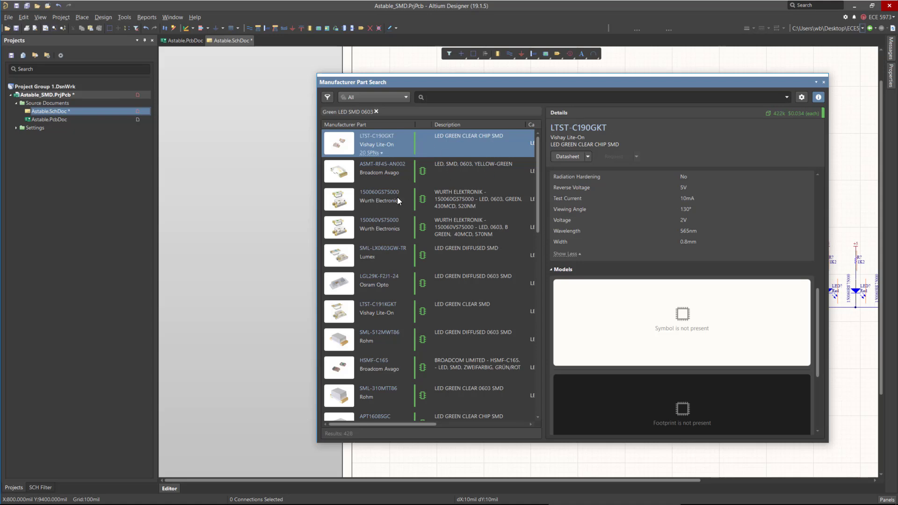
Place the Wurth 150060GS75000 green LED under the rightmost resistor of the left-hand bank, rotated vertically.
click(467, 206)
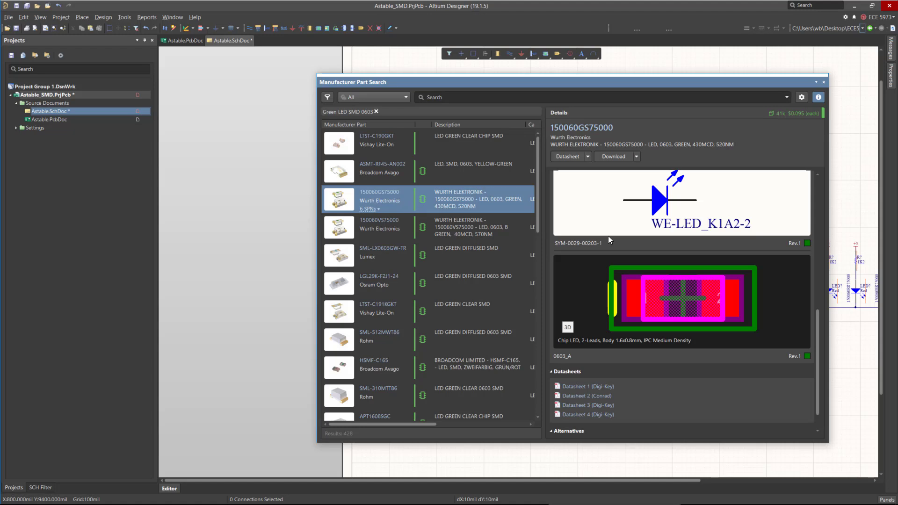
right_click(487, 191)
click(505, 196)
key(space)
key(space)
key(space)
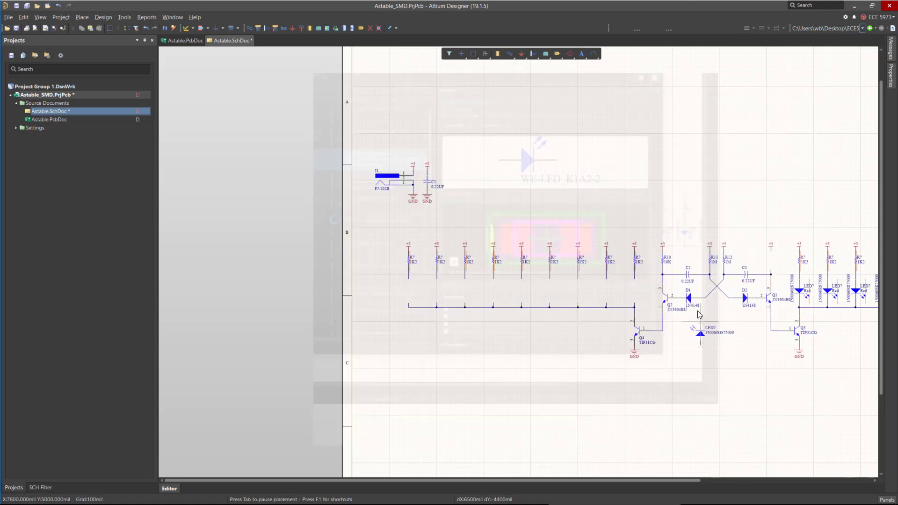
key(space)
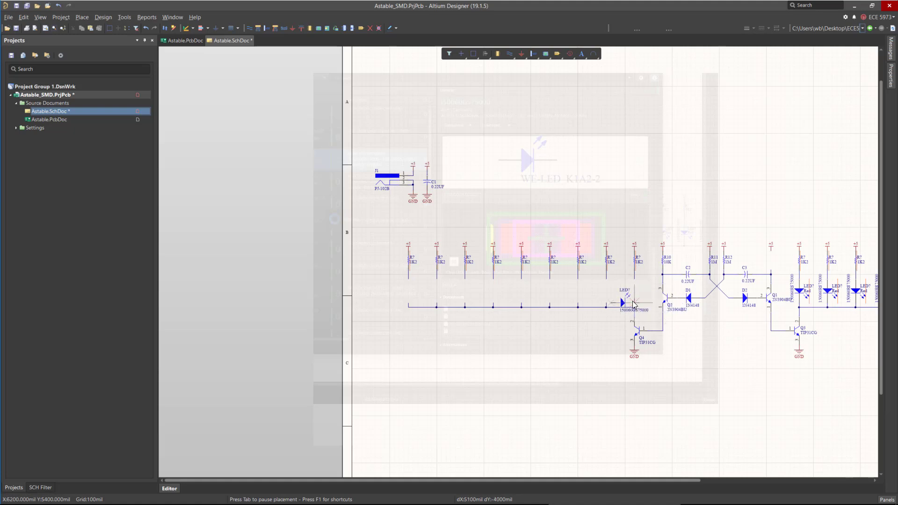
key(space)
key(space)
key(space)
key(space)
key(space)
ctrl+scroll(633, 292, up, 3)
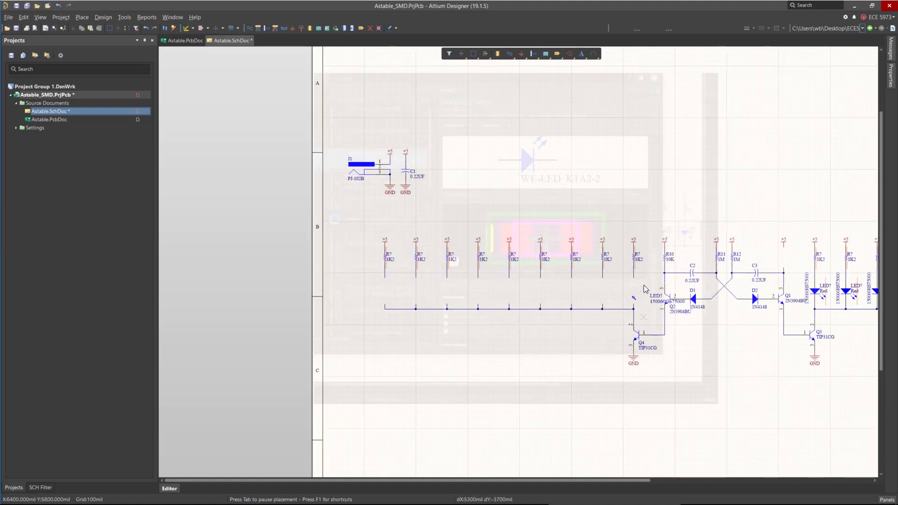
key(space)
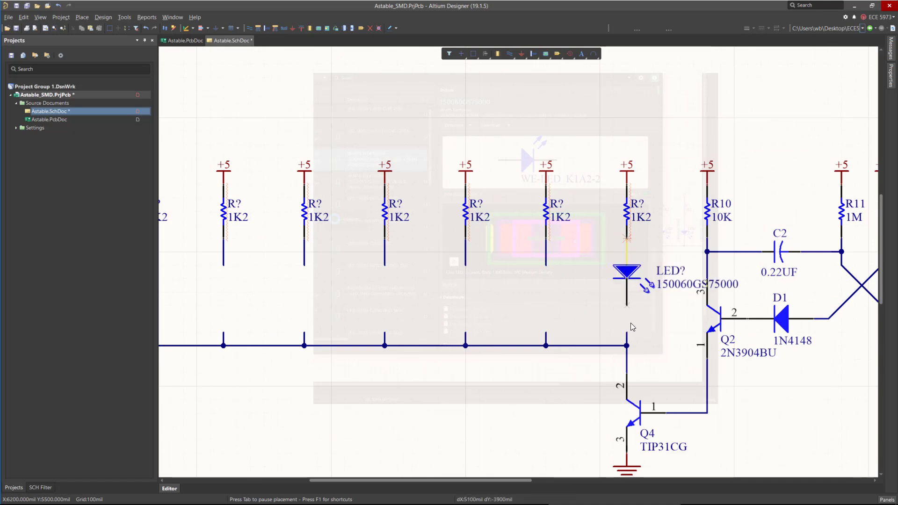
key(space)
key(Tab)
right_click(634, 312)
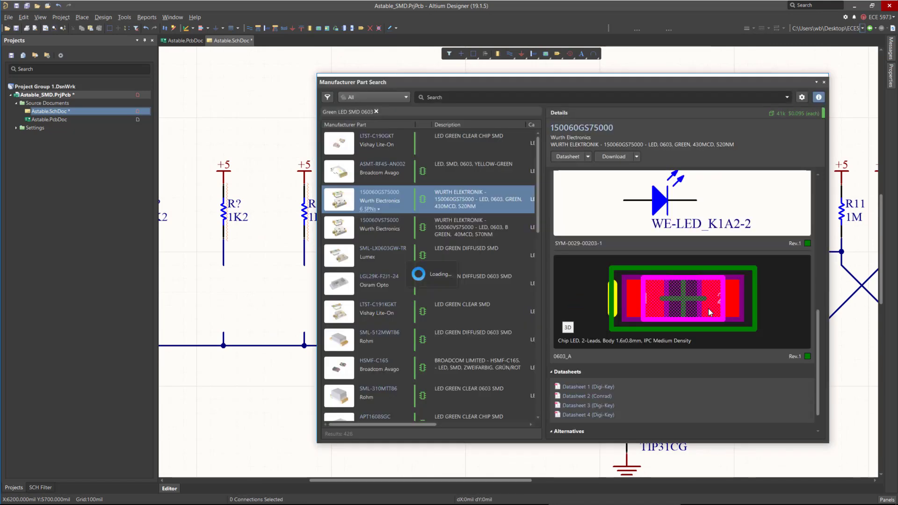
drag(726, 84, 887, 102)
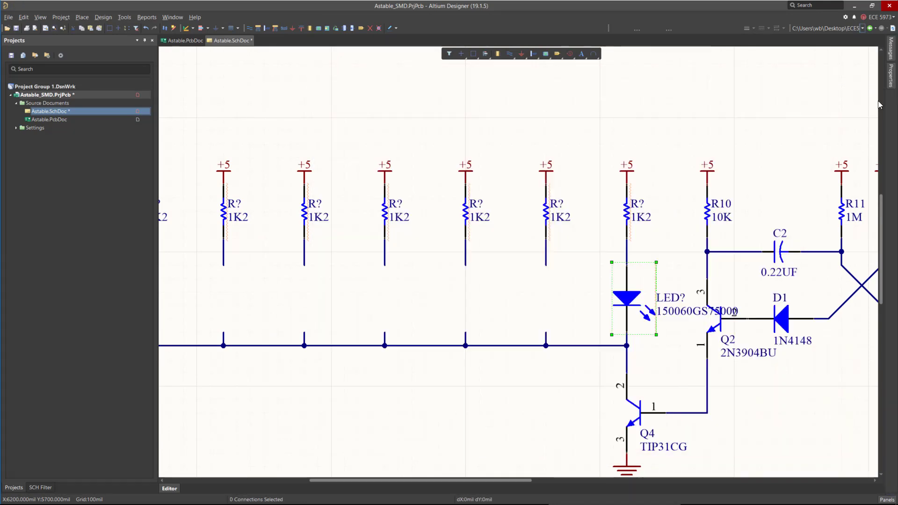
Rotate the green LED's part number label vertical beside it and make its Color parameter visible.
drag(679, 306, 603, 302)
key(space)
double_click(638, 291)
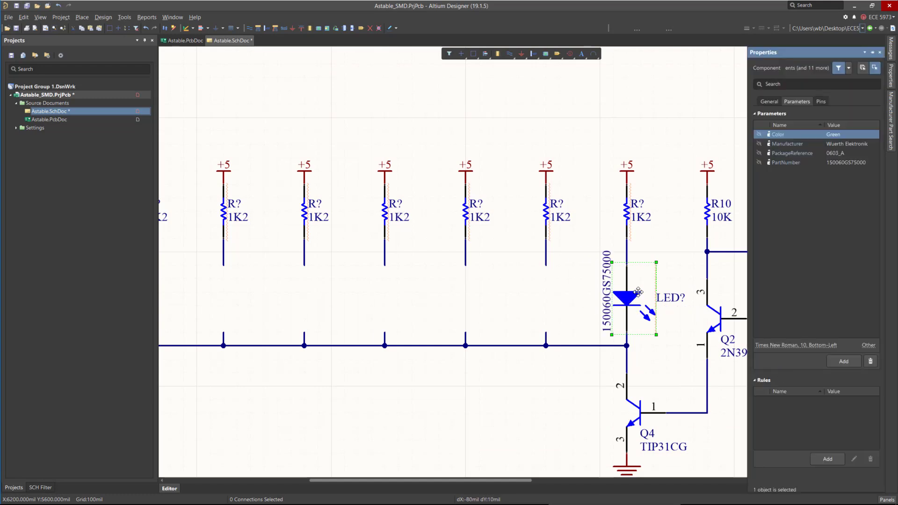
click(758, 135)
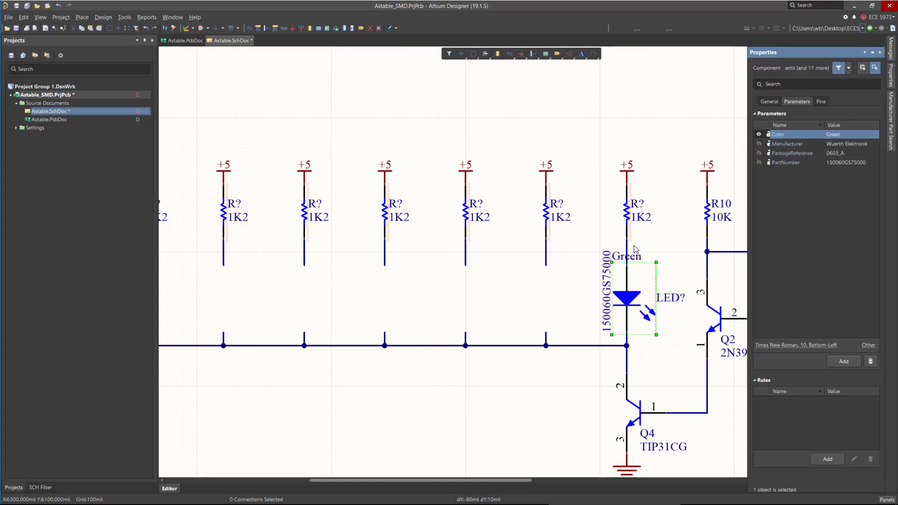
Arrange the LED's designator and Green color label one above the other beside the LED.
drag(634, 250, 666, 339)
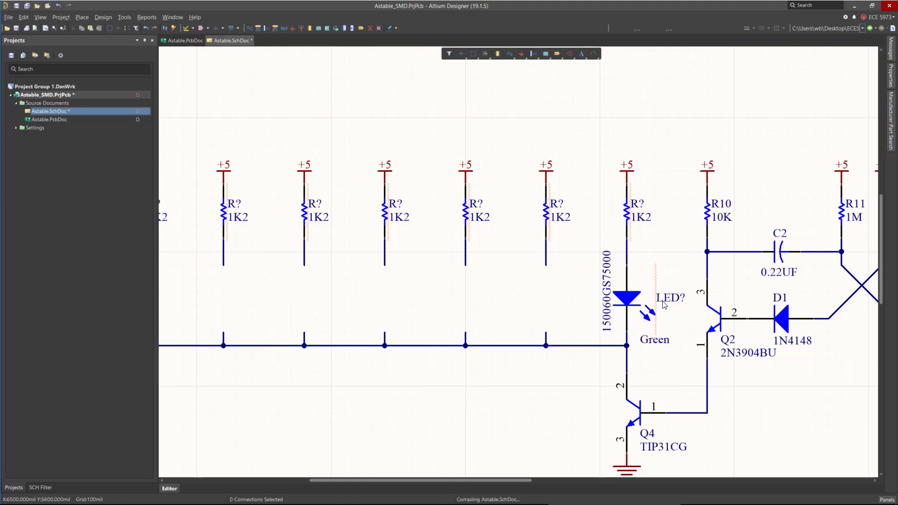
drag(664, 298, 646, 268)
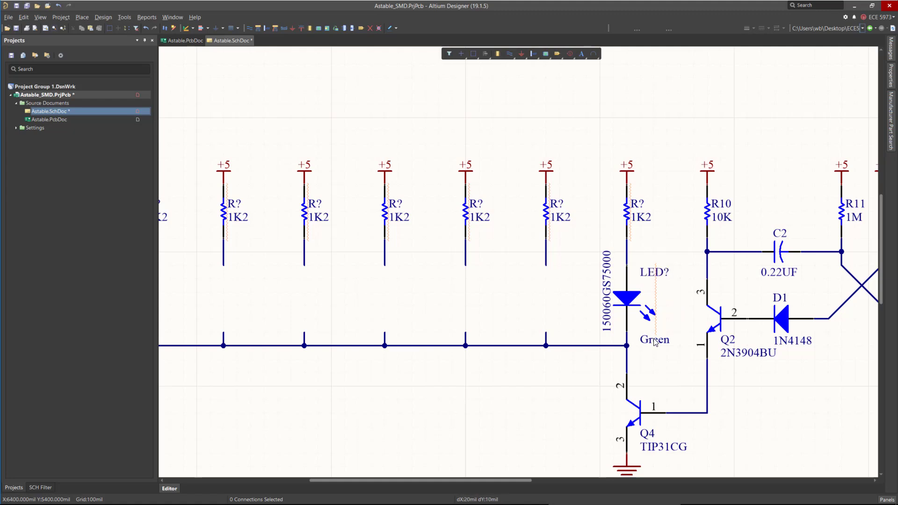
drag(655, 339, 656, 293)
Paste copies of the green LED under each remaining 1K2 resistor in the left-hand bank.
key(ctrl+v)
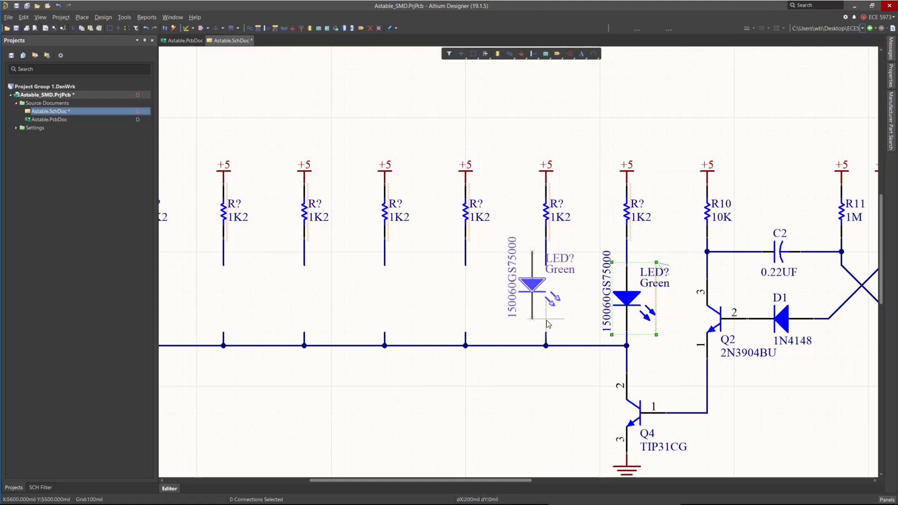
click(547, 324)
key(ctrl+v)
click(467, 324)
key(ctrl+v)
click(387, 327)
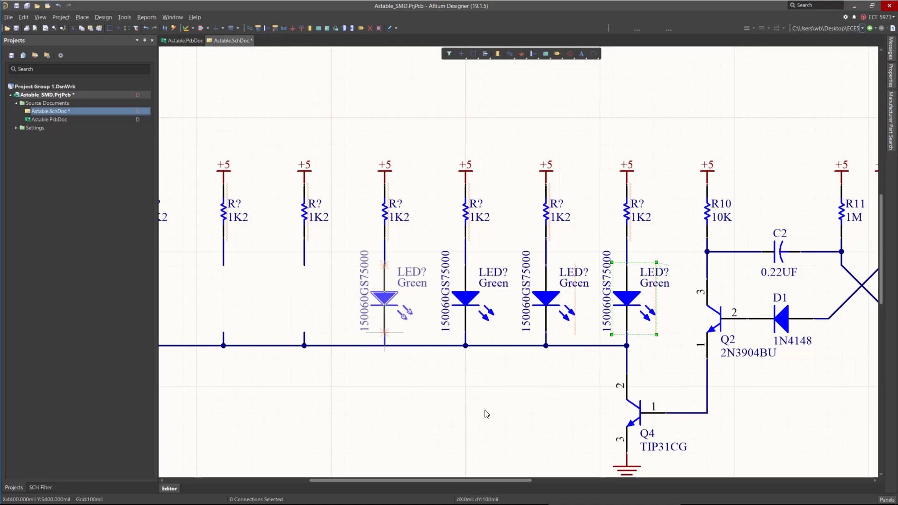
key(ctrl+v)
click(306, 329)
ctrl+scroll(702, 323, down, 1)
ctrl+scroll(729, 318, down, 3)
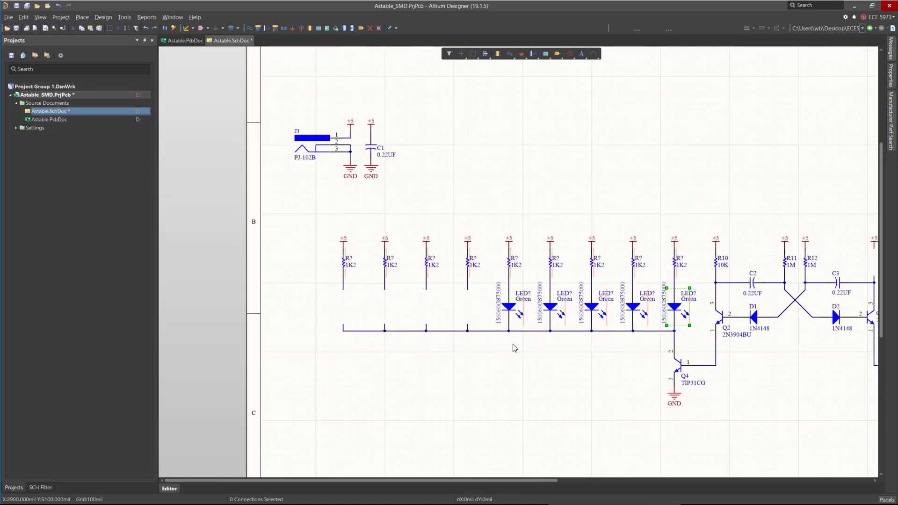
ctrl+scroll(444, 318, up, 4)
key(ctrl+v)
click(425, 304)
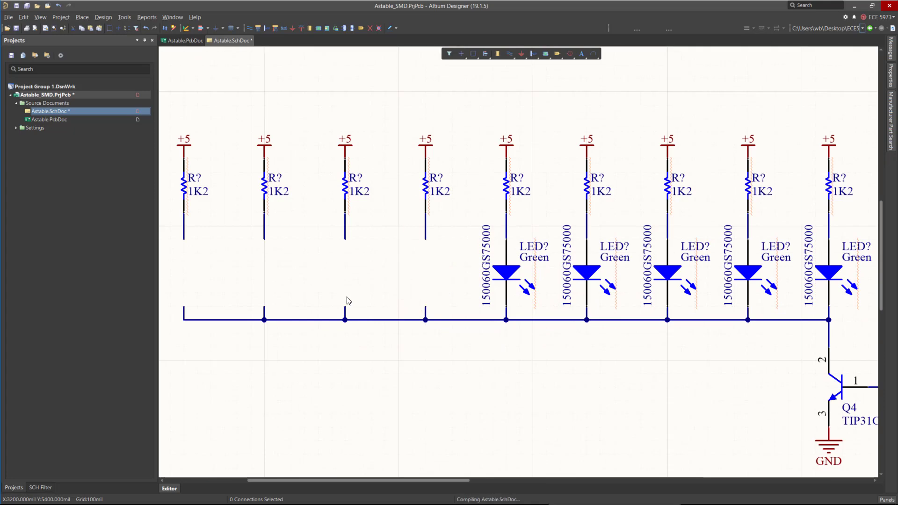
key(ctrl+v)
click(344, 304)
key(ctrl+v)
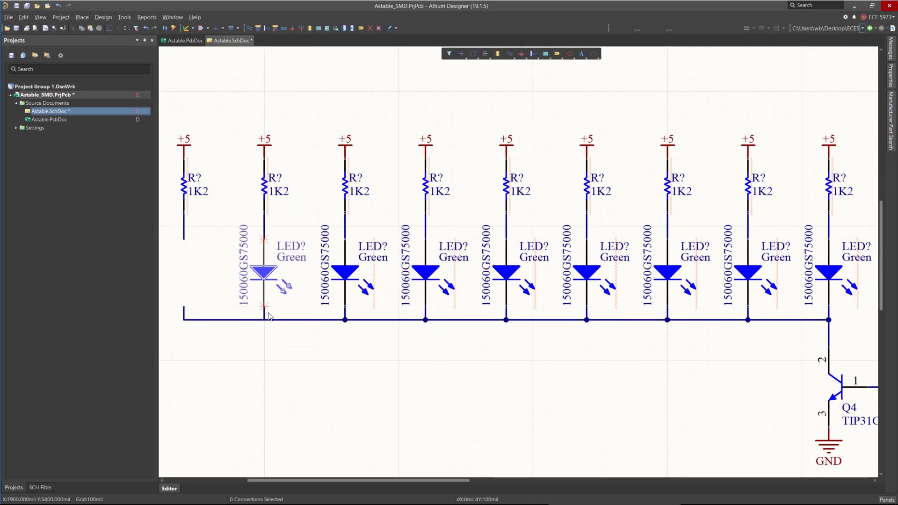
click(265, 304)
ctrl+scroll(470, 326, down, 2)
key(ctrl+v)
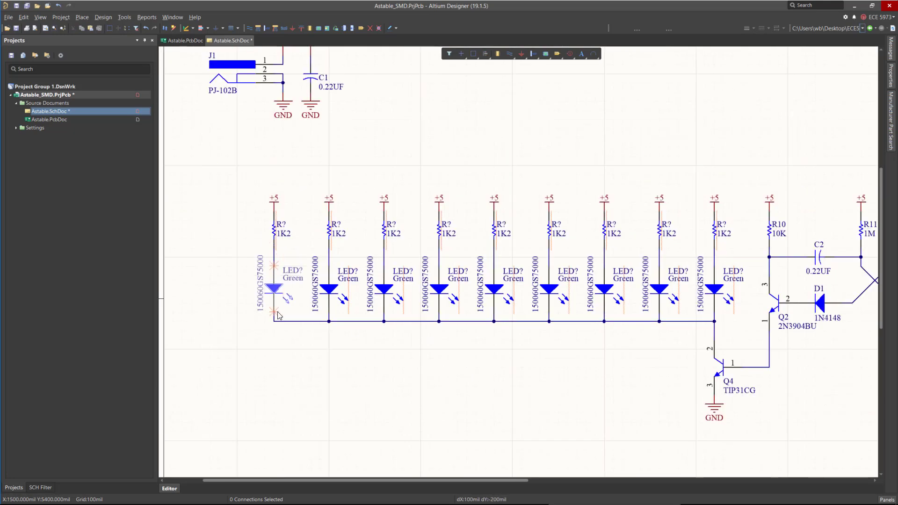
click(273, 292)
ctrl+scroll(164, 280, down, 2)
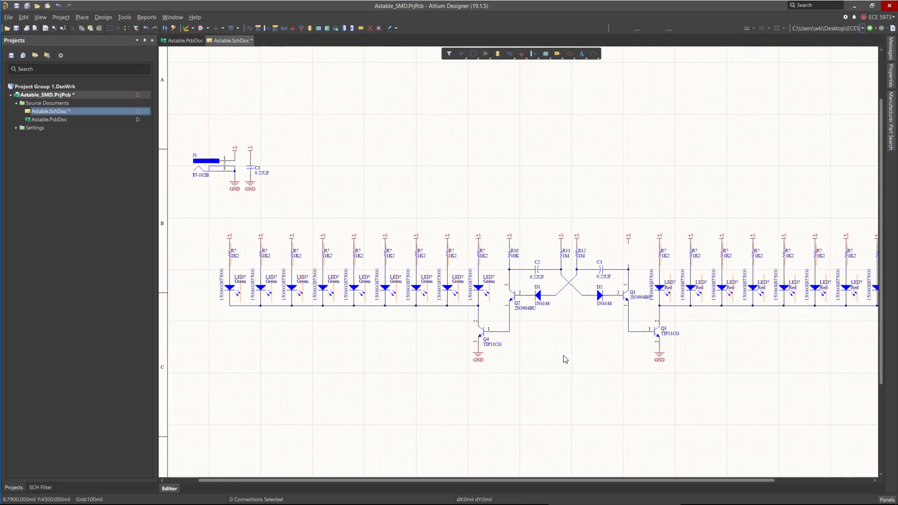
Search the manufacturer parts for SMD RES 10K 0402 and place the Panasonic ERJ-2RKF1002X resistor above Q1's collector.
ctrl+scroll(564, 358, down, 3)
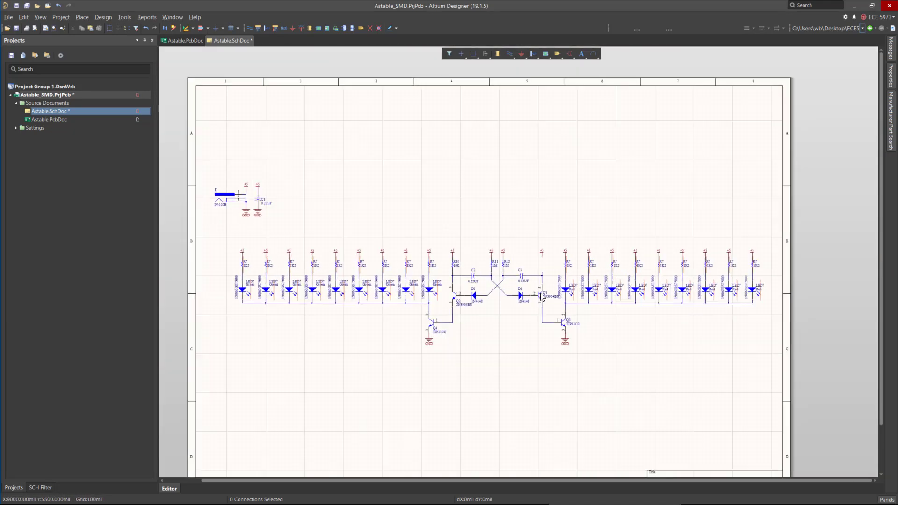
ctrl+scroll(541, 295, up, 4)
click(405, 236)
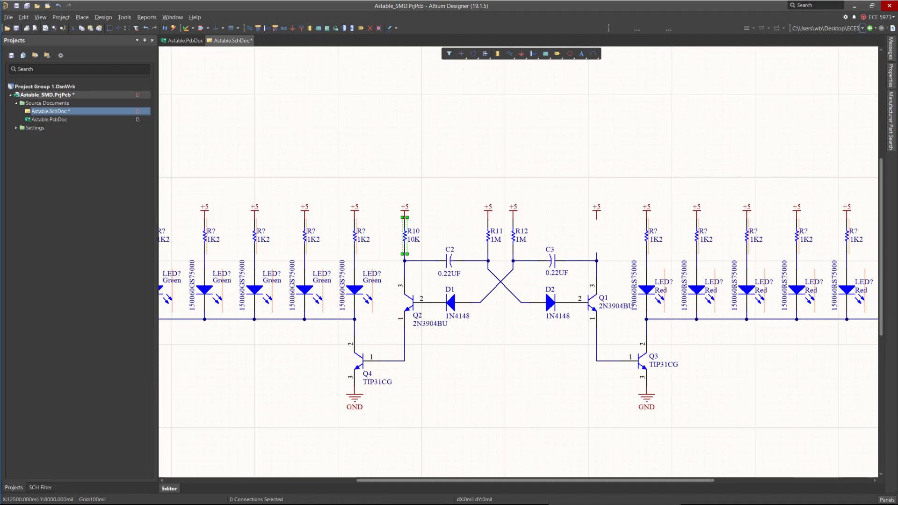
click(891, 113)
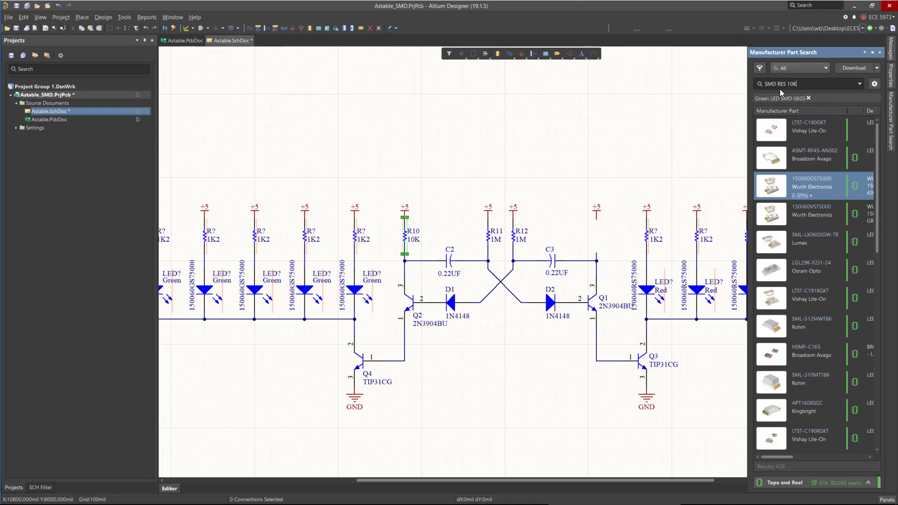
key(Return)
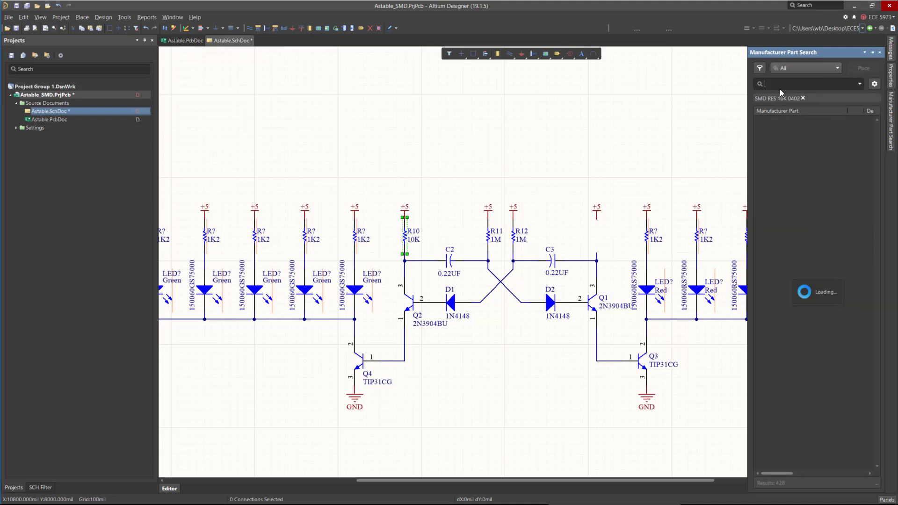
right_click(839, 136)
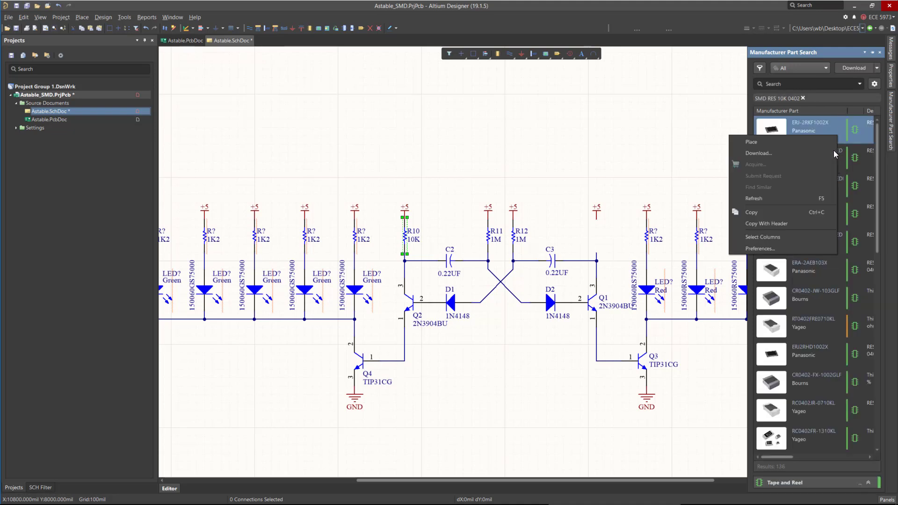
click(771, 146)
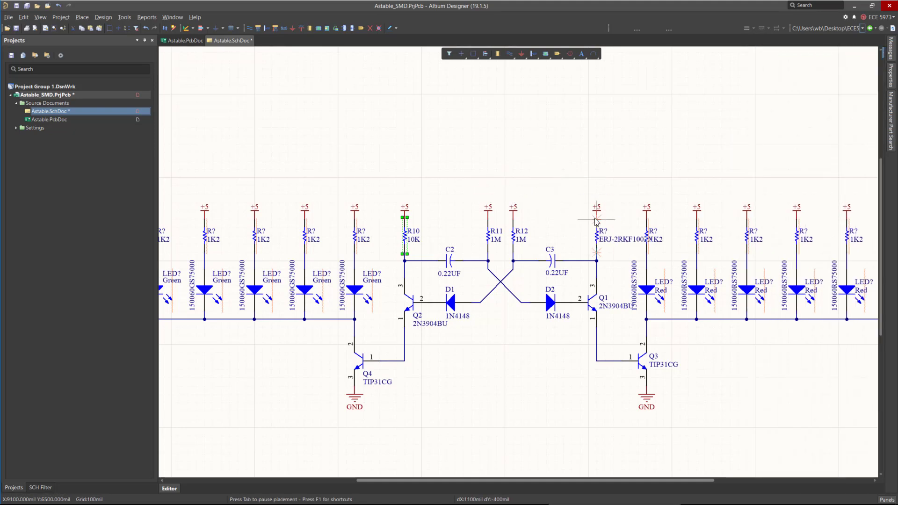
click(595, 236)
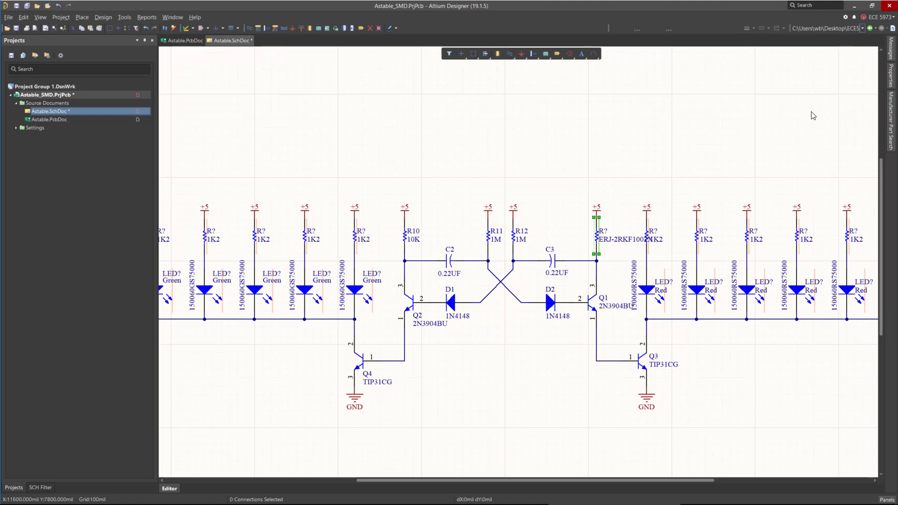
Hide the new resistor's part-number comment and make its Resistance parameter visible.
click(890, 76)
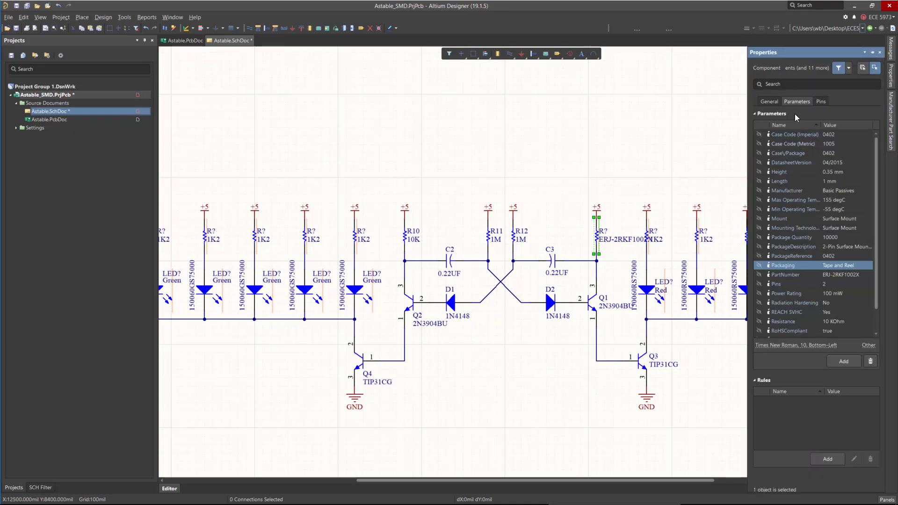
click(769, 102)
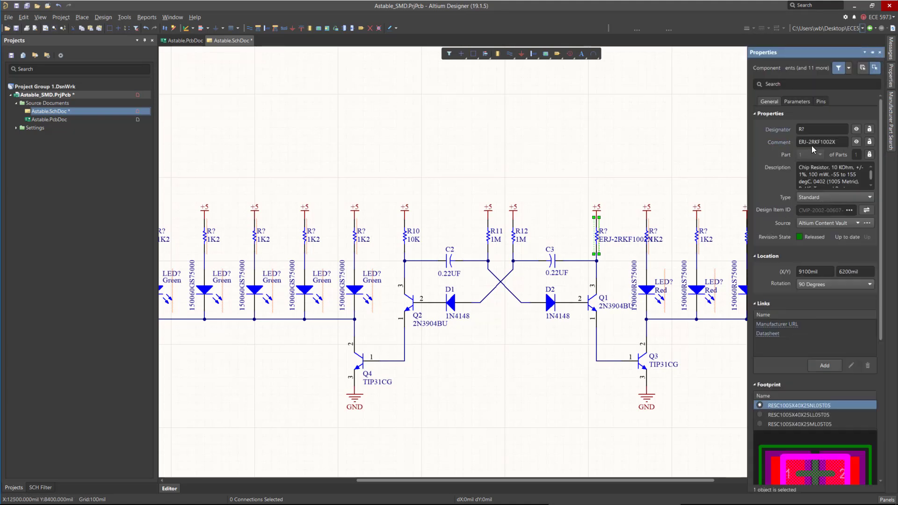
click(856, 142)
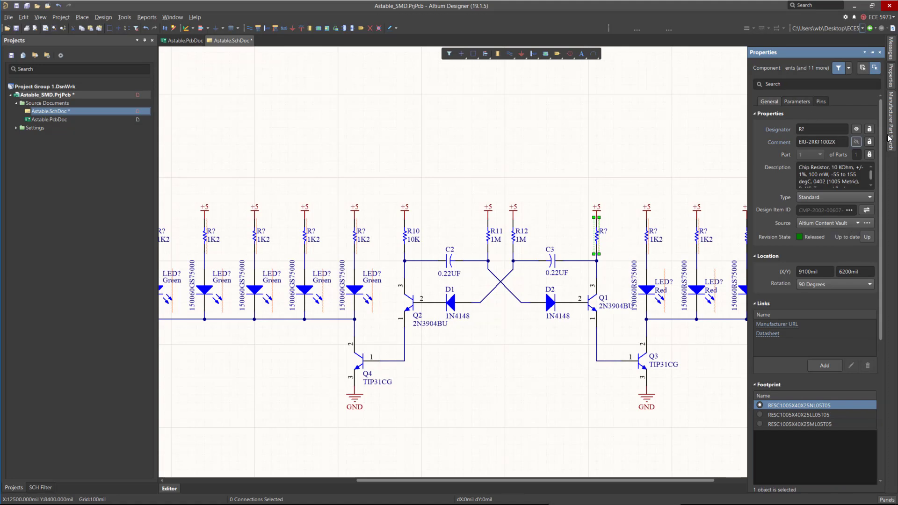
click(796, 101)
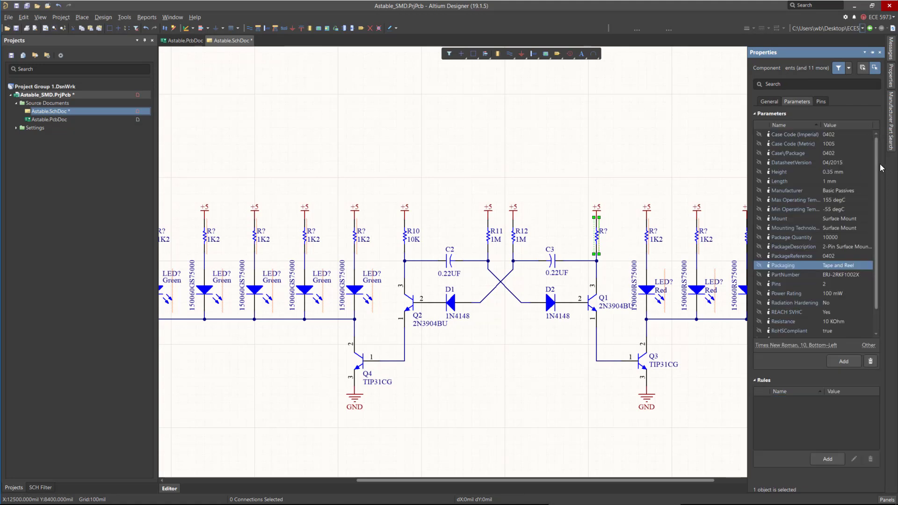
scroll(879, 171, down, 2)
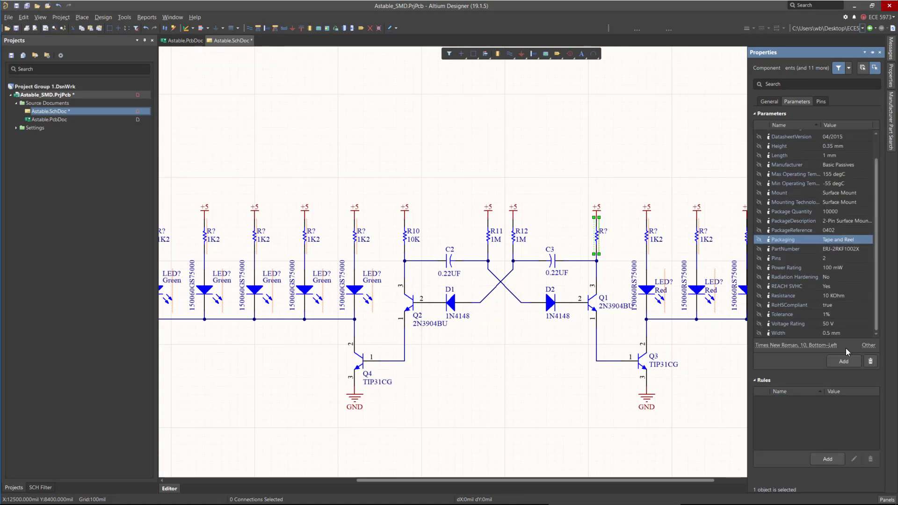
click(759, 296)
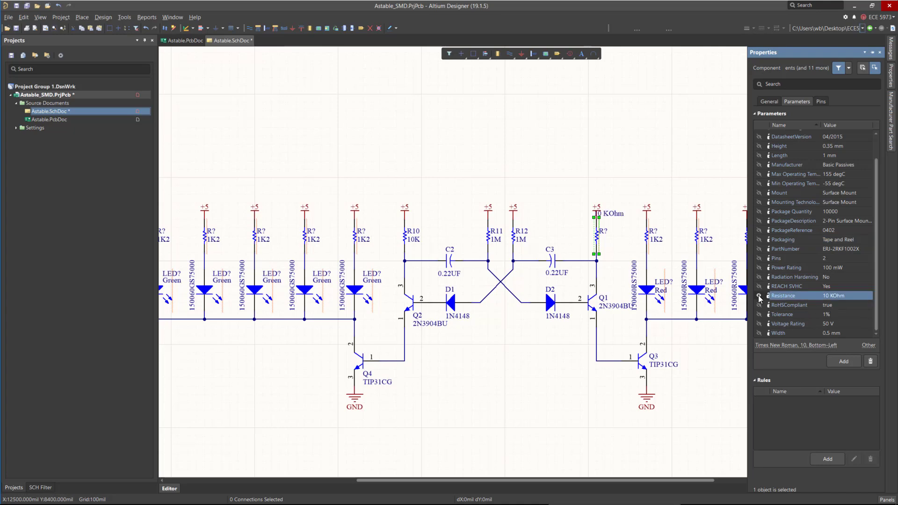
Move the 10 KOhm resistance label beside the new resistor.
click(610, 229)
ctrl+scroll(610, 228, up, 3)
ctrl+scroll(610, 228, up, 1)
drag(608, 216, 618, 271)
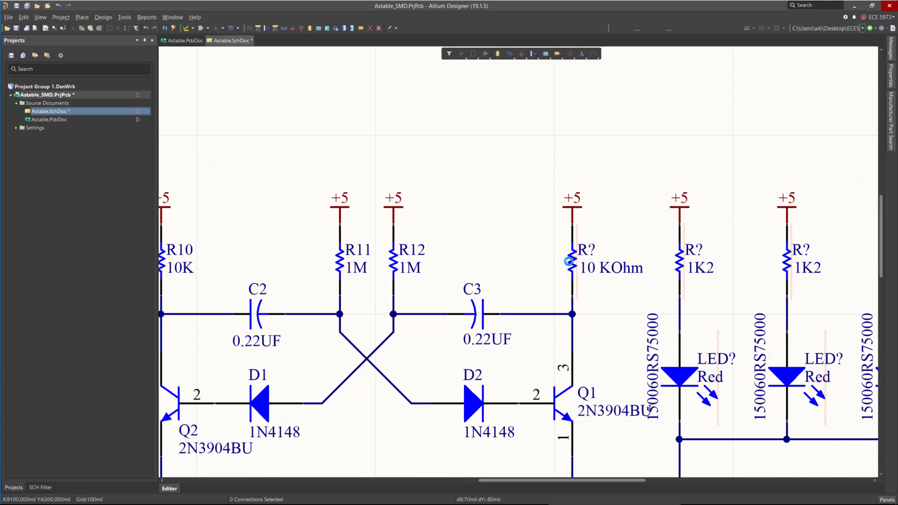
Replace R10 by deleting it and pasting a copy of the 10 KOhm 0402 resistor in its place.
click(567, 265)
ctrl+scroll(434, 261, down, 2)
ctrl+scroll(432, 252, up, 2)
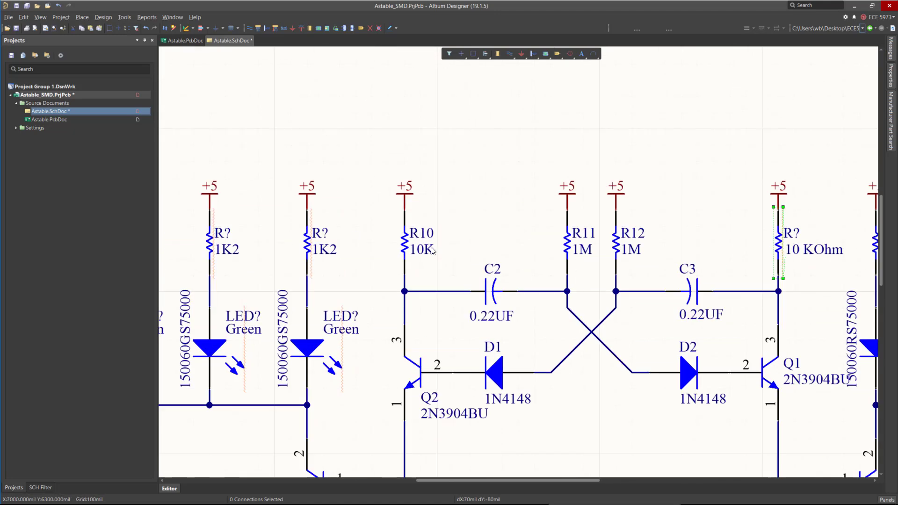
click(403, 247)
key(Delete)
key(ctrl+v)
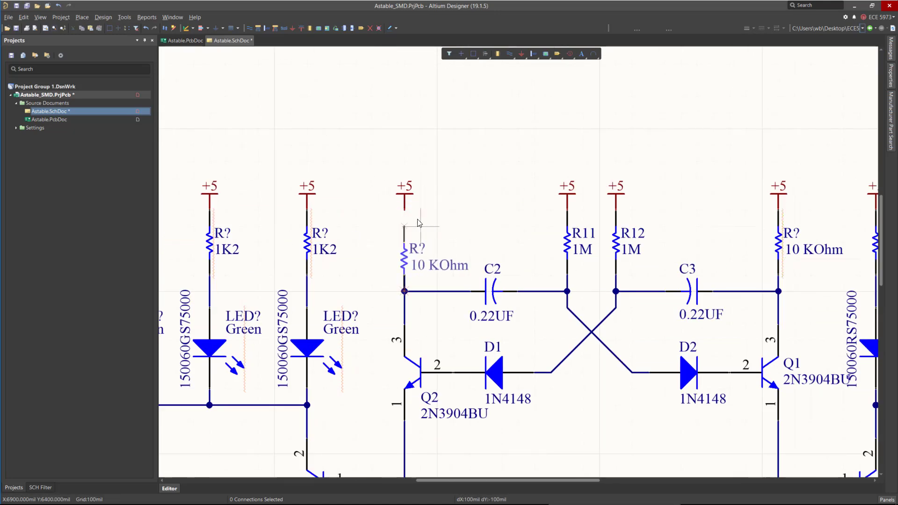
click(418, 217)
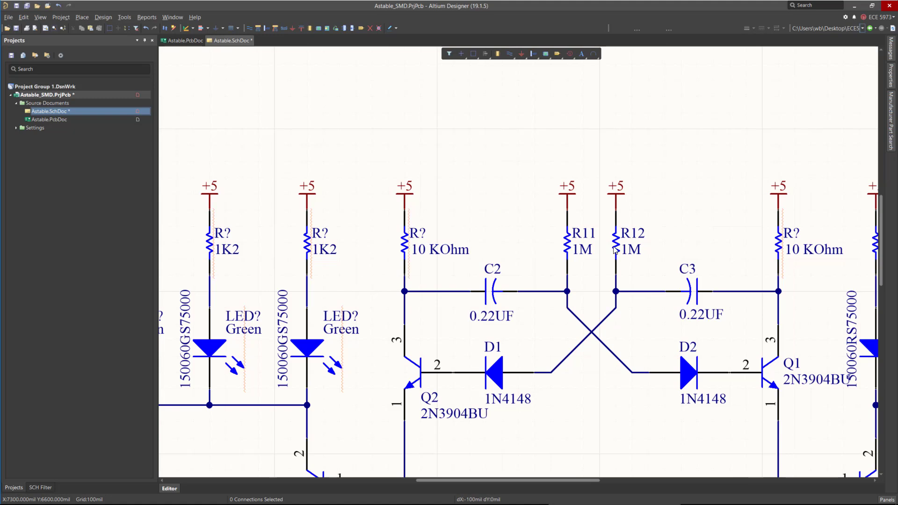
Delete the R11 and R12 1M resistors.
click(573, 246)
click(563, 247)
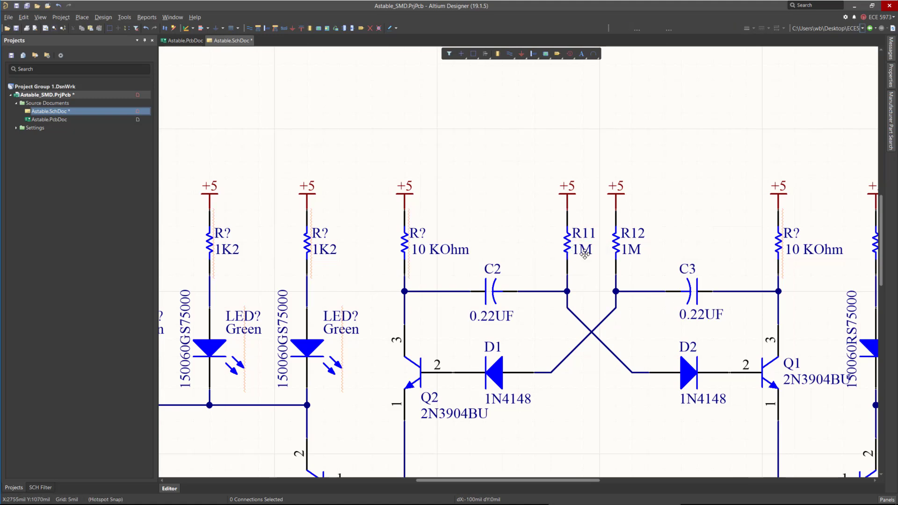
shift+click(618, 240)
key(Delete)
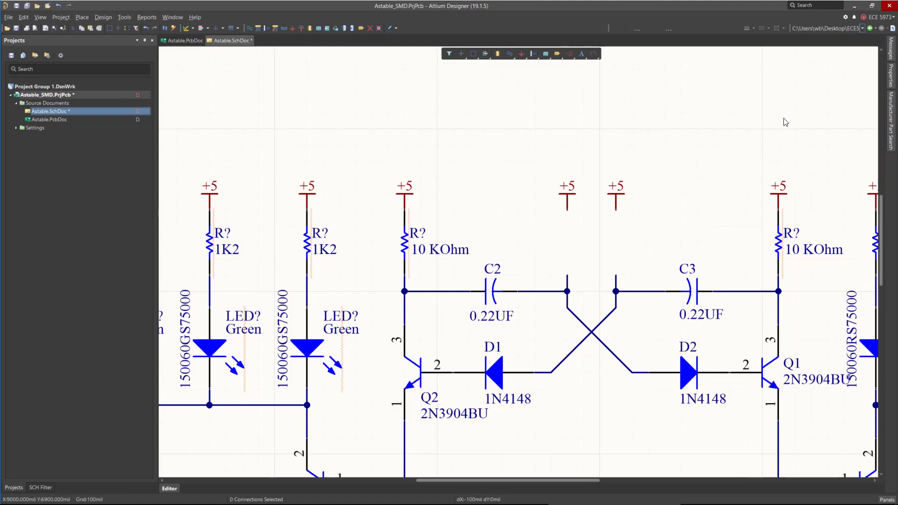
Open the manufacturer part search to look for replacement 0402 resistors.
click(891, 109)
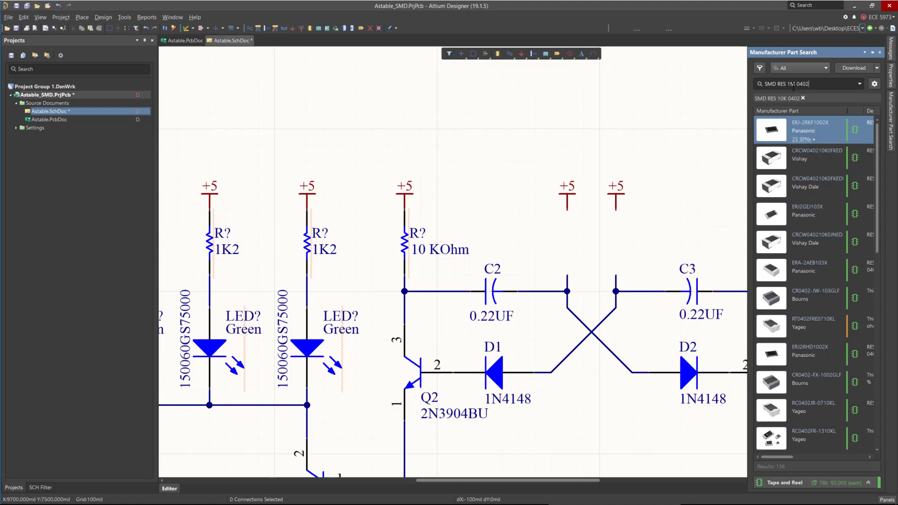
Search manufacturer parts for SMD RES 1M 0402 and review the Panasonic ERJ-2RKF1004X resistor's details.
key(Return)
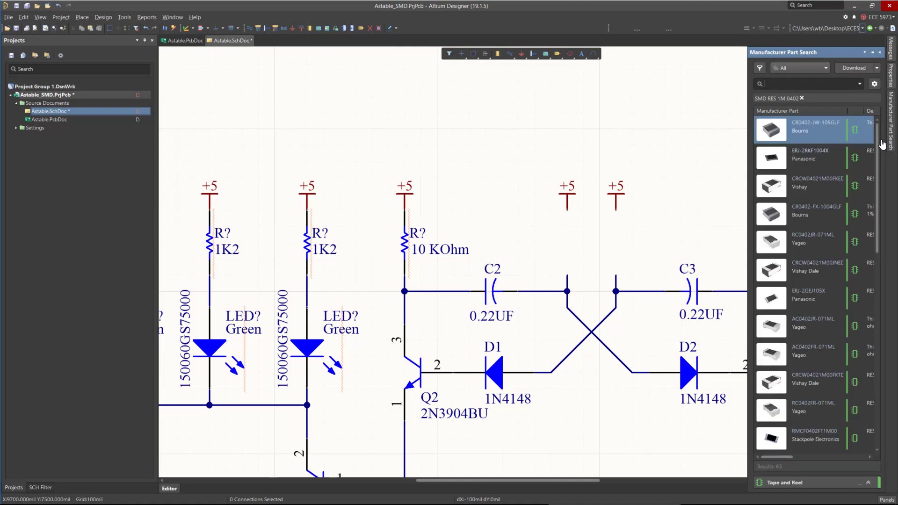
click(839, 162)
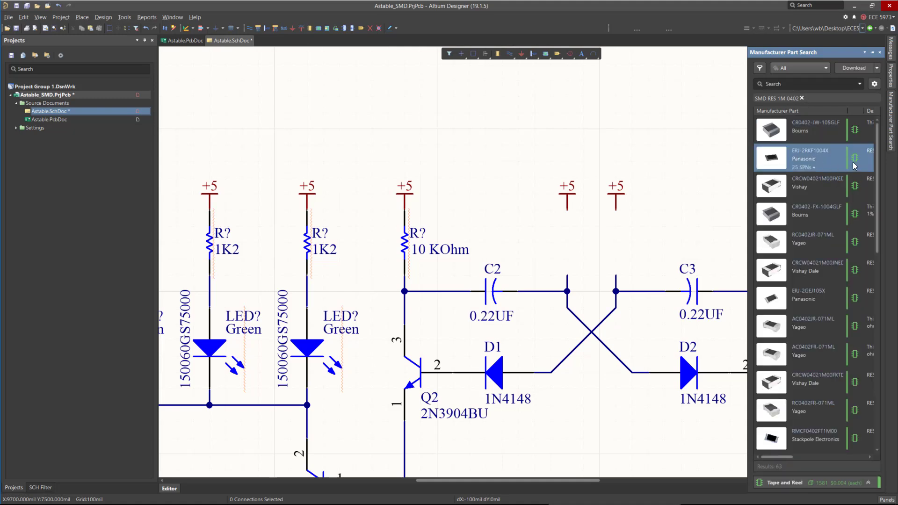
drag(748, 182, 593, 183)
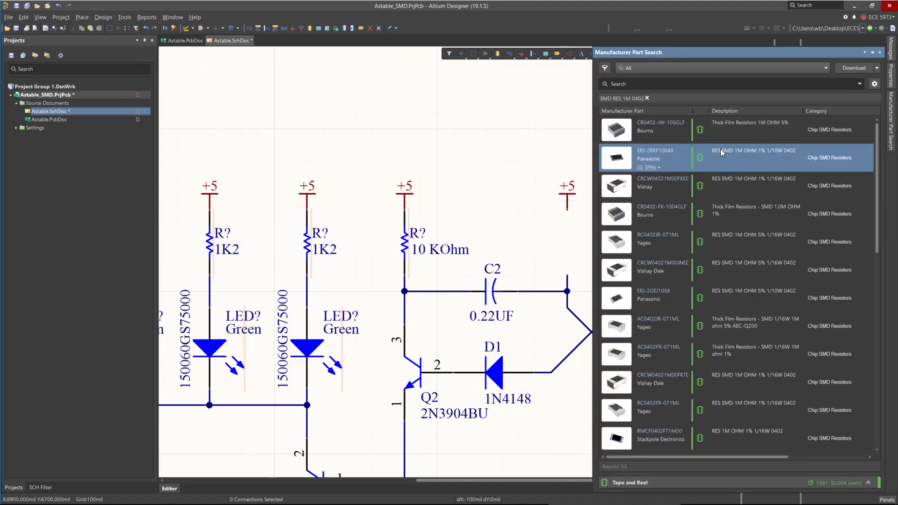
drag(711, 457, 664, 441)
drag(592, 128, 395, 127)
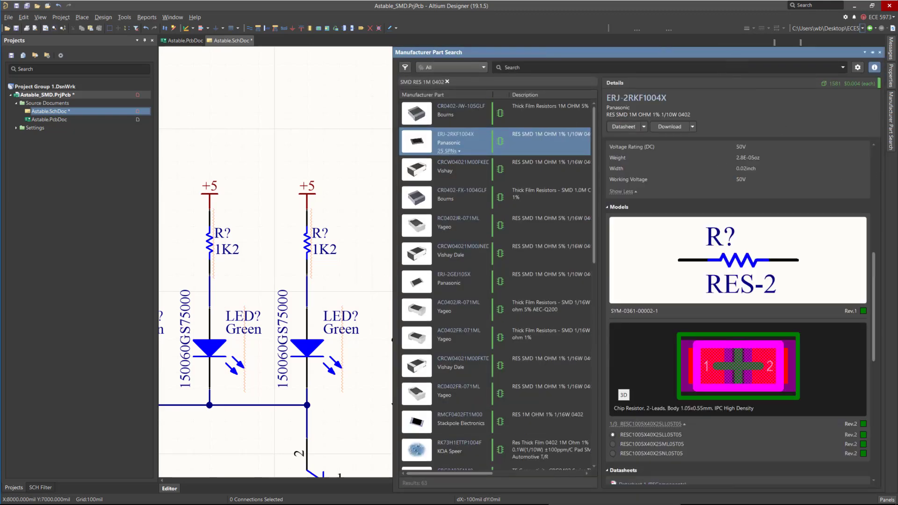
drag(467, 52, 252, 75)
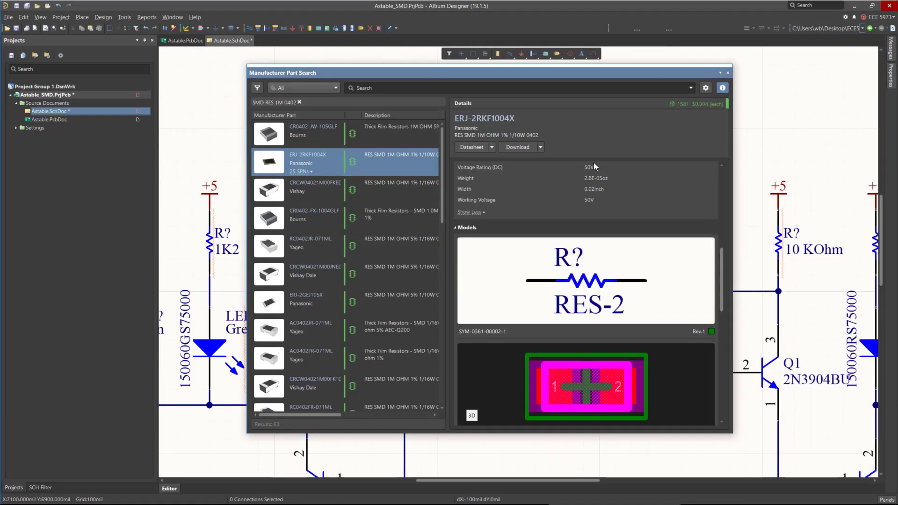
drag(448, 180, 497, 180)
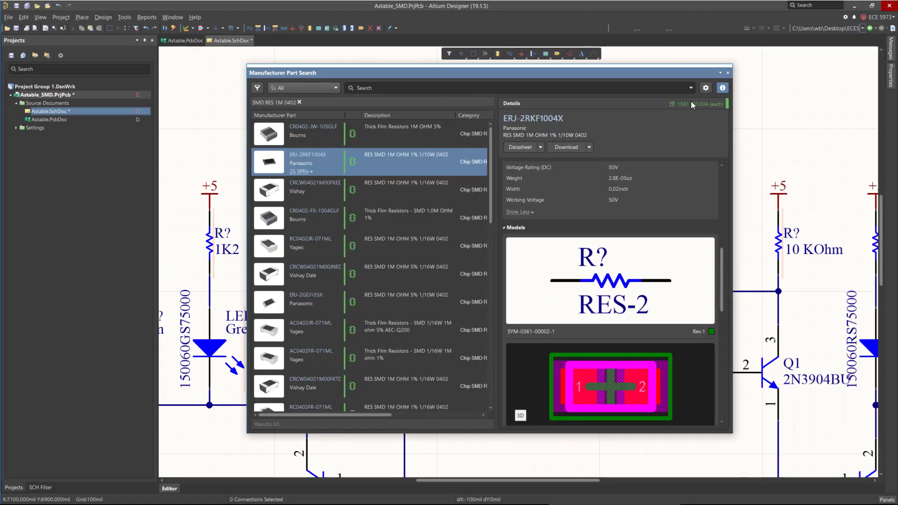
click(723, 88)
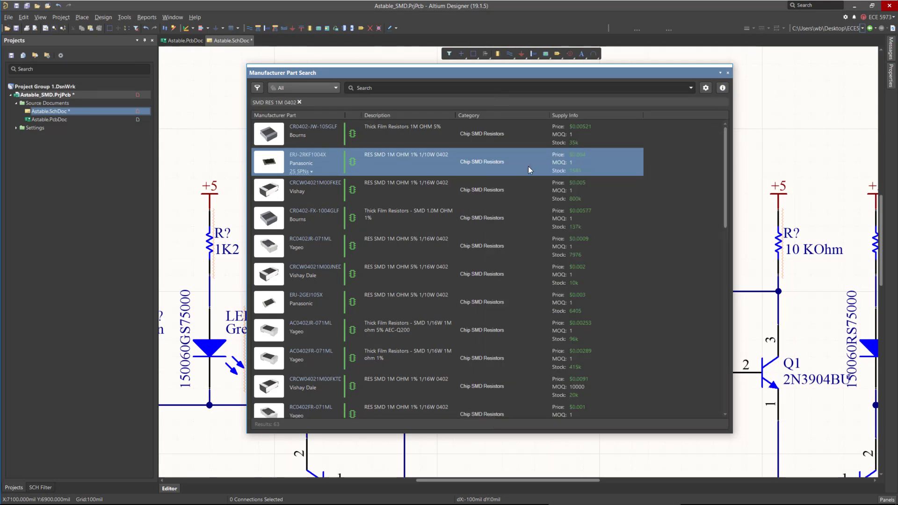
click(722, 88)
click(722, 88)
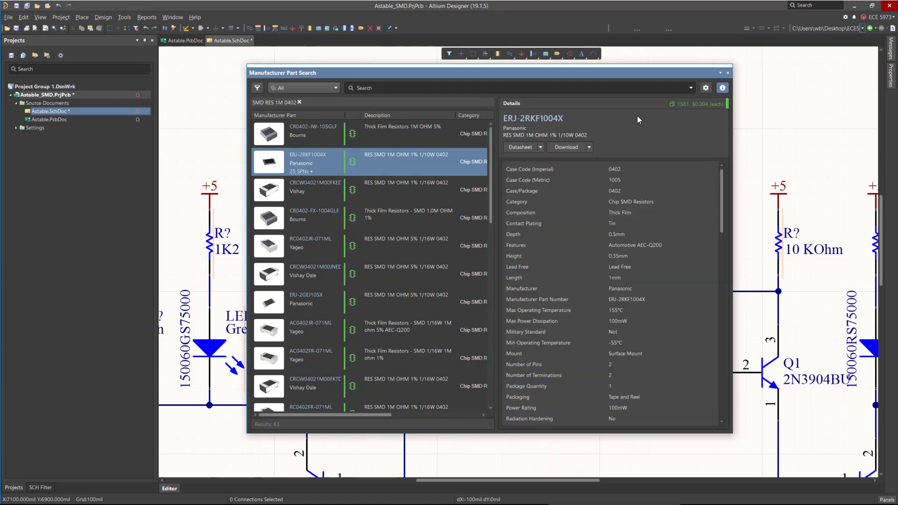
drag(476, 71, 608, 73)
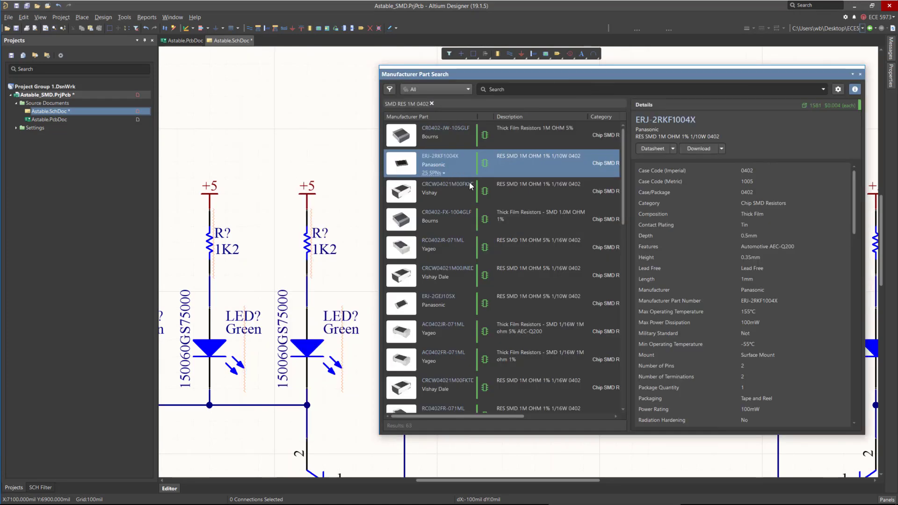
Place the ERJ-2RKF1004X resistor above the circuit and close the part search panel.
right_click(459, 159)
click(486, 164)
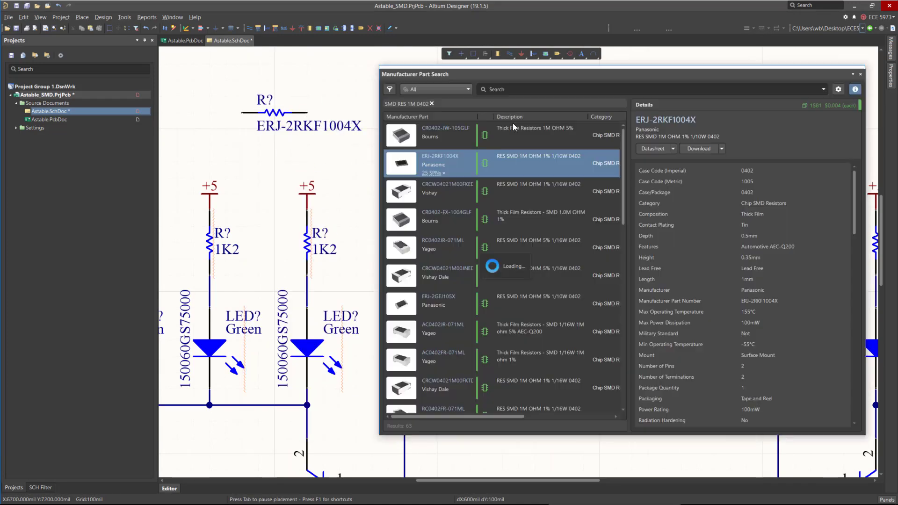
click(239, 112)
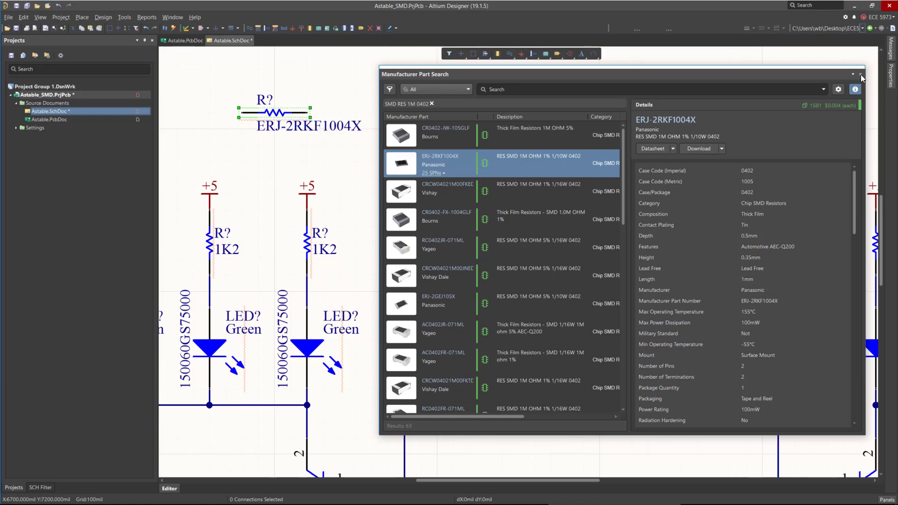
click(861, 75)
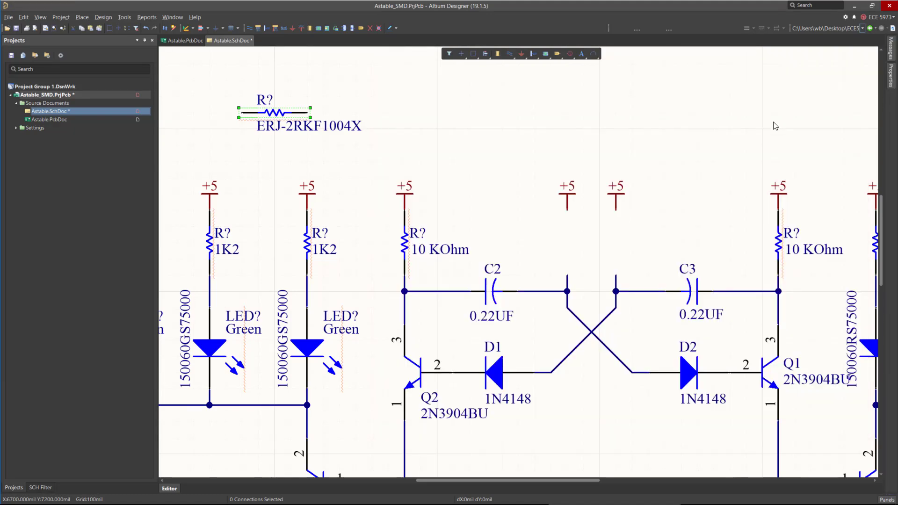
Show the new resistor's Resistance parameter and hide its comment.
double_click(269, 115)
scroll(825, 327, down, 2)
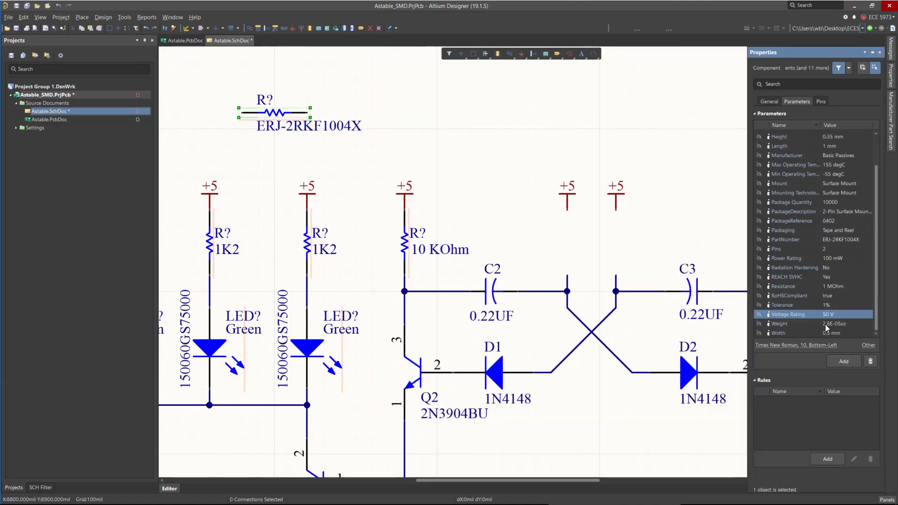
click(758, 287)
click(769, 101)
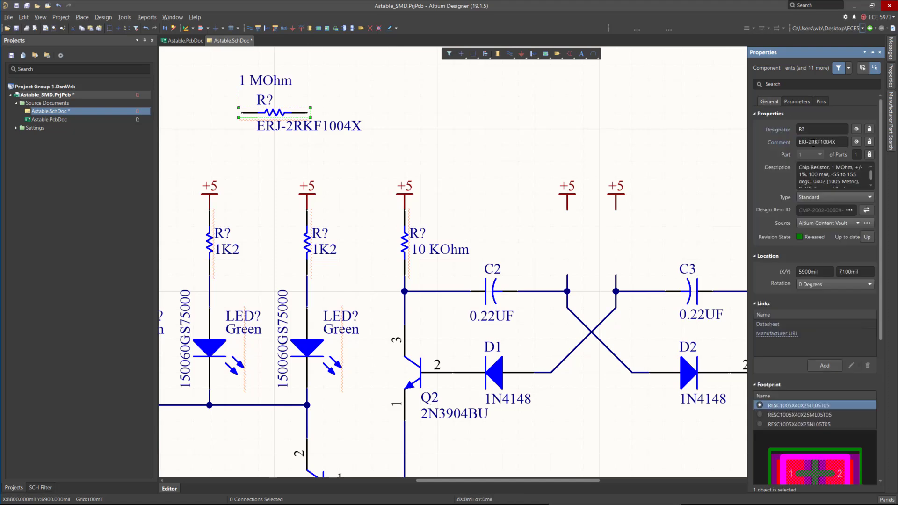
click(855, 141)
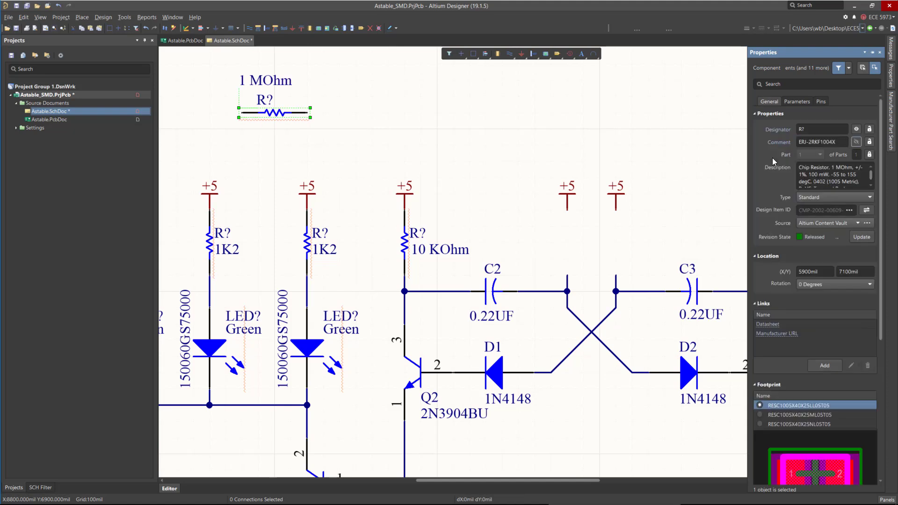
click(262, 146)
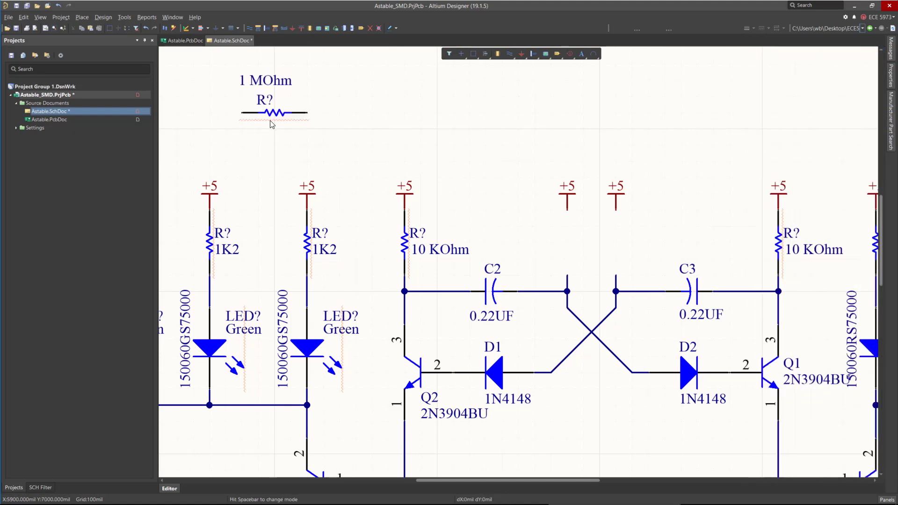
Rotate the 1 MOhm resistor vertical and move it into the former R11 position between +5 and the C2 node.
drag(271, 124, 466, 167)
key(space)
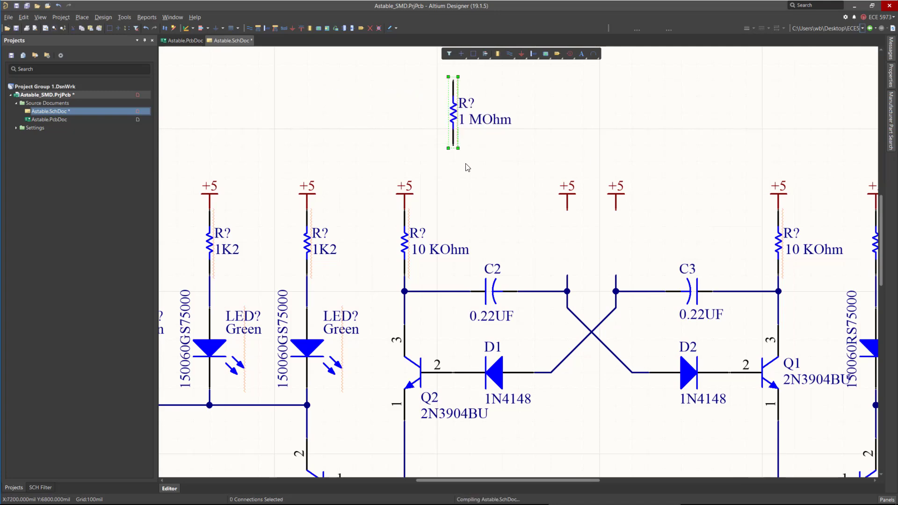
drag(452, 115, 340, 115)
ctrl+scroll(668, 255, down, 6)
ctrl+scroll(428, 218, up, 4)
drag(508, 154, 631, 267)
ctrl+scroll(799, 255, up, 2)
key(space)
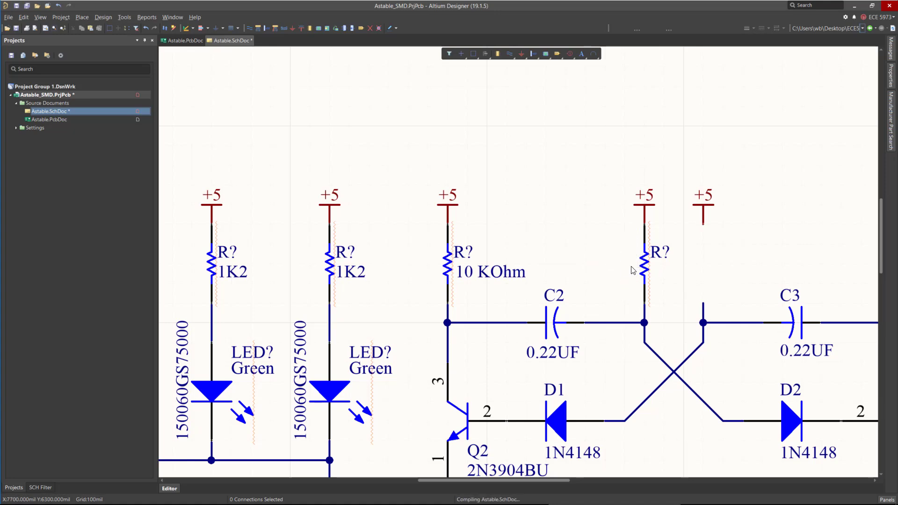
Copy the 1 MOhm resistor and place the copy in the former R12 position beside it.
click(646, 267)
key(ctrl+c)
key(ctrl+v)
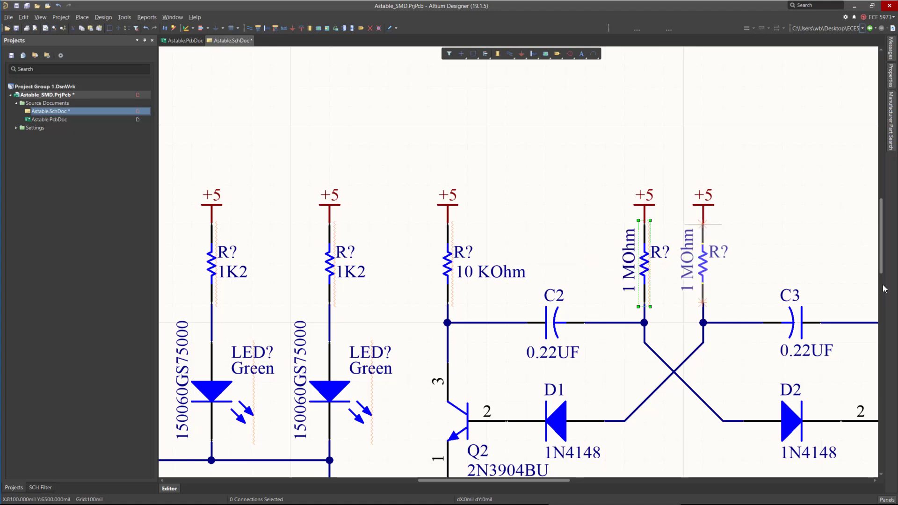
click(703, 224)
click(782, 192)
ctrl+scroll(446, 179, down, 4)
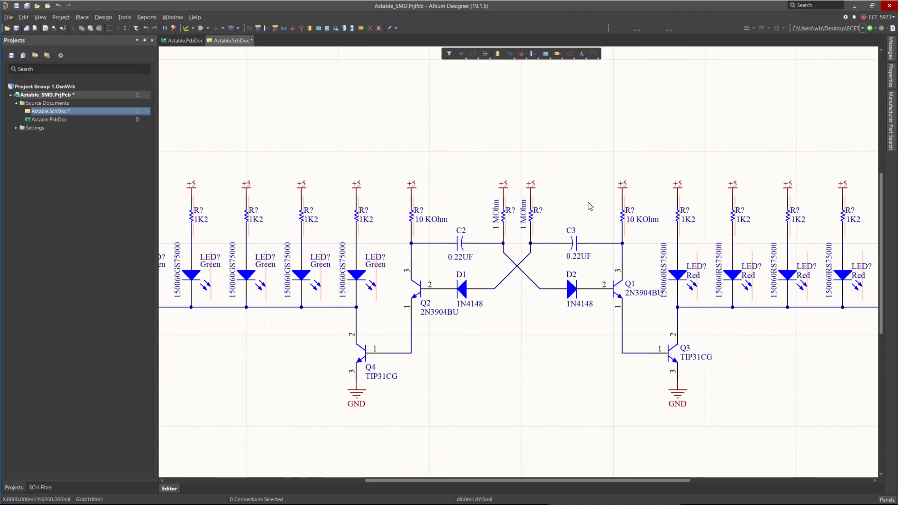
Delete the C2 and C3 capacitors.
mouse_move(457, 241)
mouse_down()
mouse_move(448, 243)
mouse_move(460, 244)
mouse_up()
key(Delete)
click(574, 251)
key(Delete)
Search manufacturer parts for CER CAP SMD 0.22UF 0402.
click(891, 120)
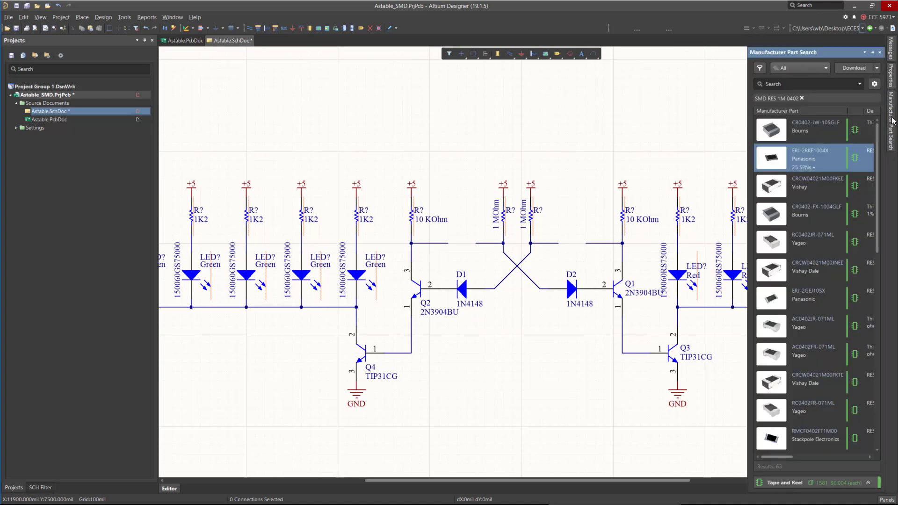
drag(781, 56, 362, 104)
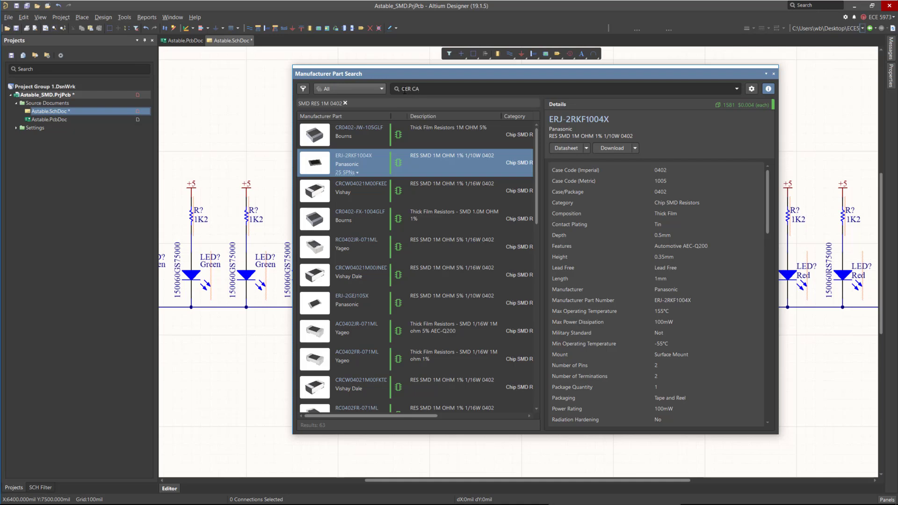
click(405, 91)
text(CER CAP SMD 0.22UF 0402)
key(Return)
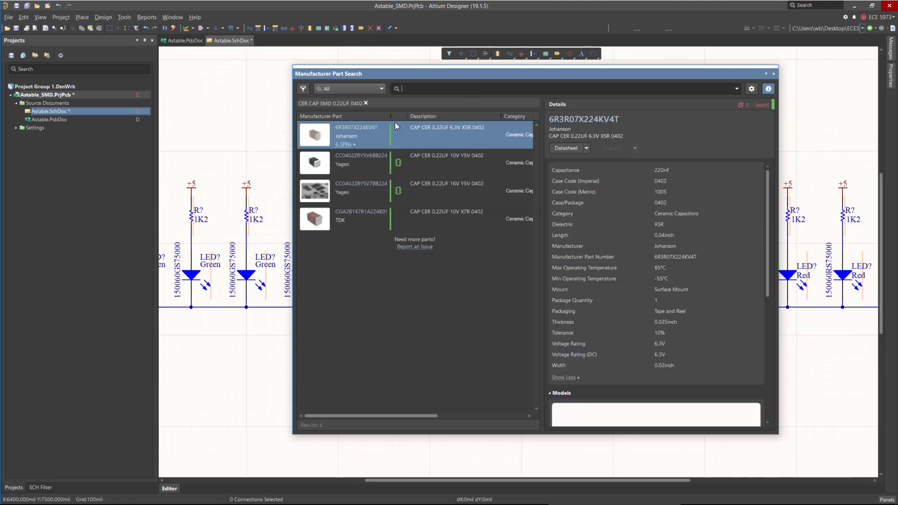
Compare the 0.22UF capacitor results and select the Yageo CC0402ZRY5V7BB224.
click(424, 162)
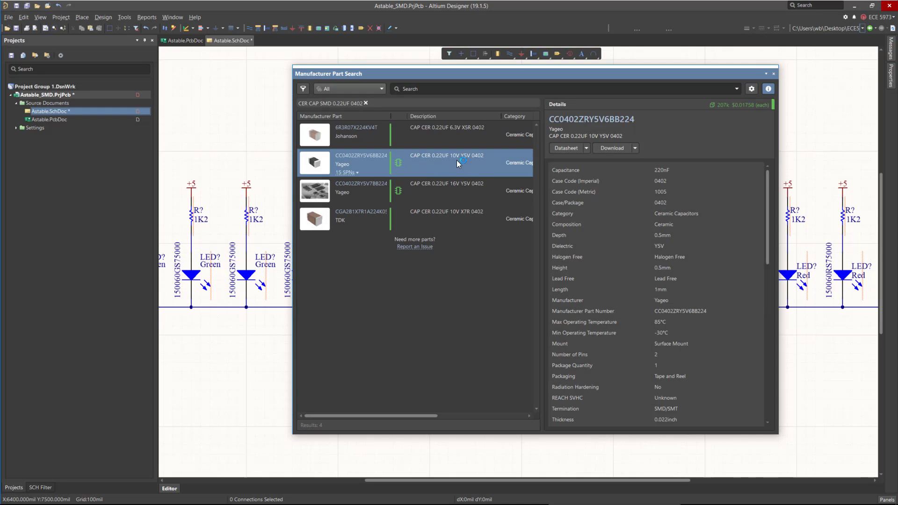
drag(464, 73, 471, 71)
click(442, 200)
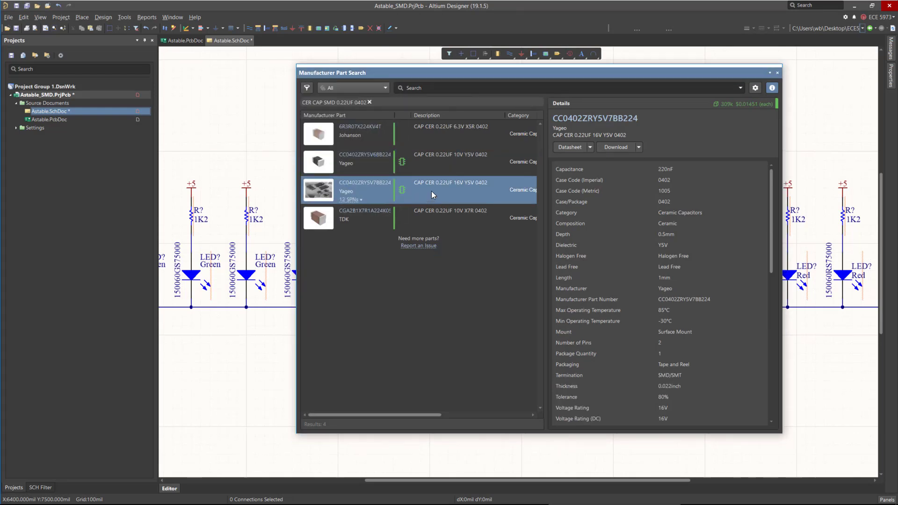
drag(769, 211, 771, 302)
Place the CC0402ZRY5V7BB224 capacitor on the sheet.
right_click(469, 192)
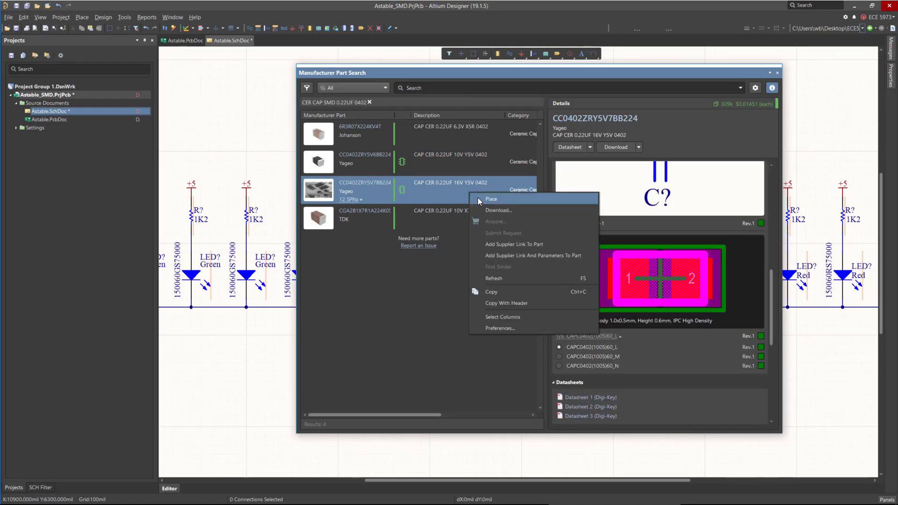
click(480, 202)
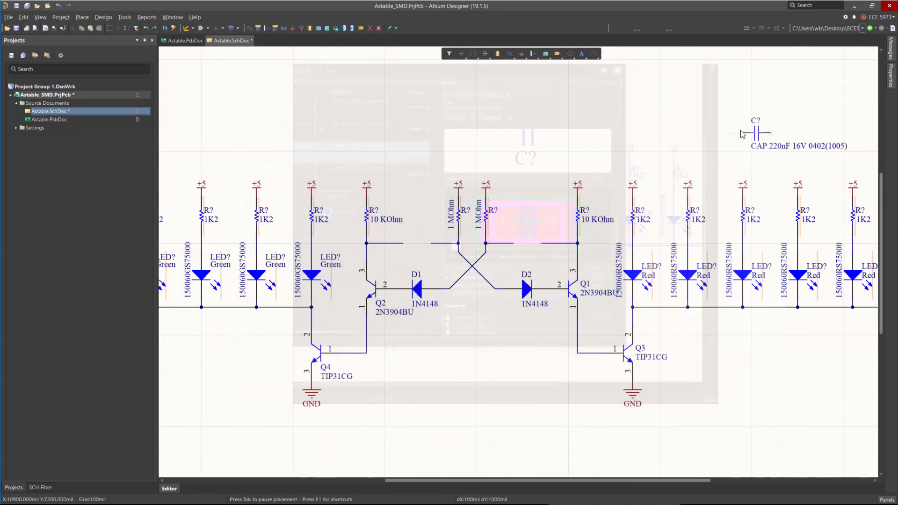
click(742, 133)
right_click(742, 133)
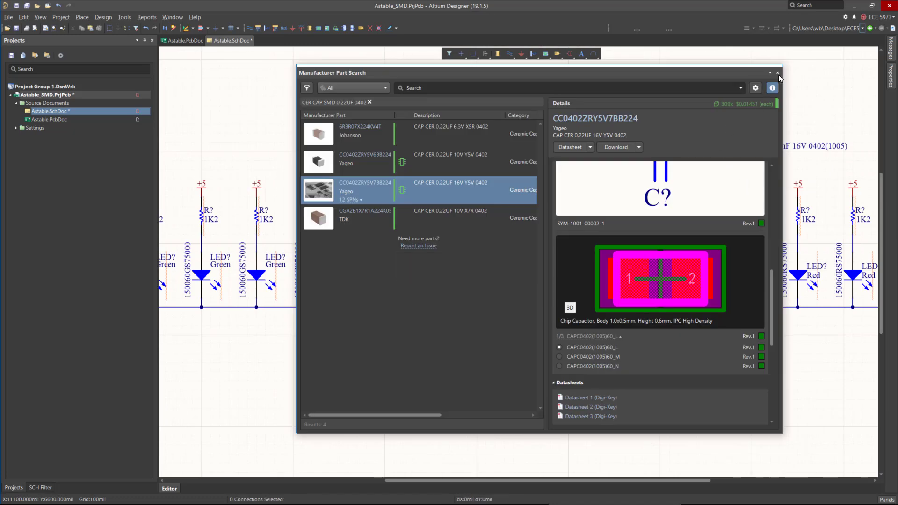
Move the capacitor near the top centre of the sheet and rotate it 180 degrees.
click(757, 133)
key(space)
drag(757, 132, 547, 124)
key(space)
Open the capacitor's properties, retype the end of its comment as 0402(1005), and hide the comment.
double_click(547, 123)
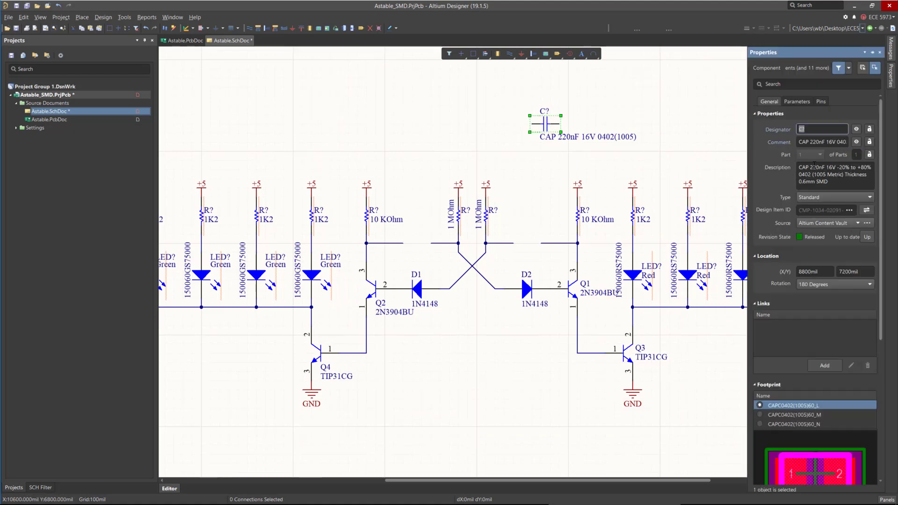
click(810, 142)
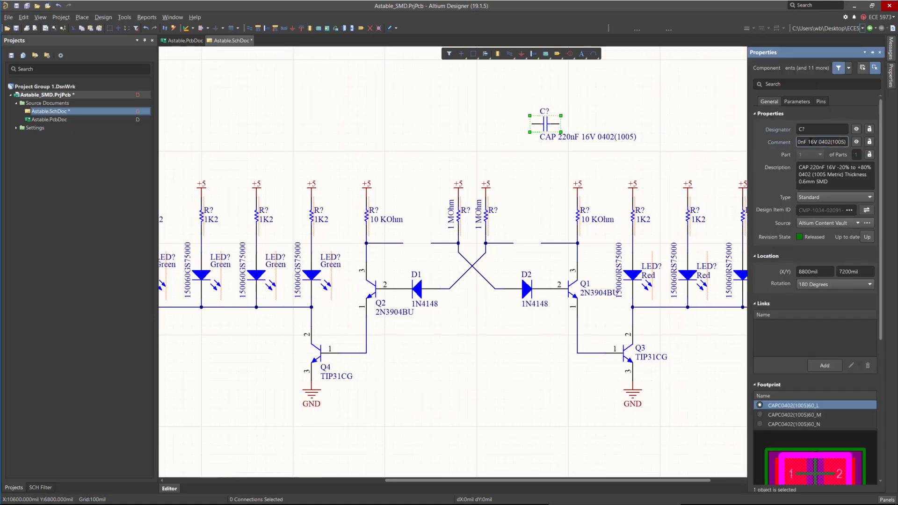
key(Delete)
mouse_move(818, 142)
mouse_down()
mouse_move(844, 152)
mouse_move(809, 141)
mouse_up()
key(Delete)
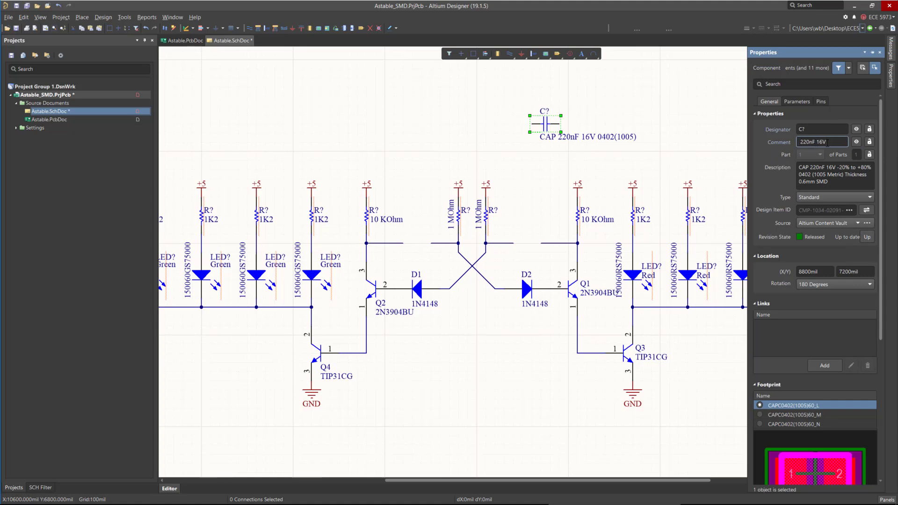
text(0402(1005))
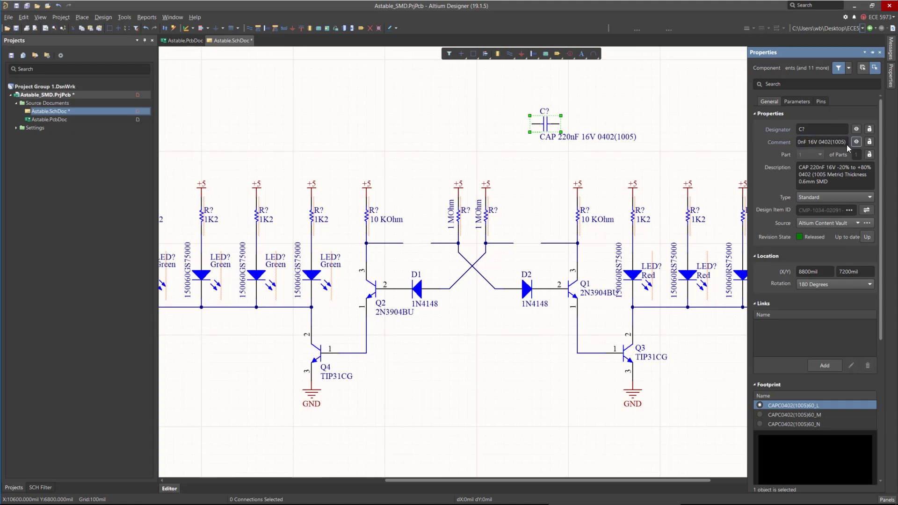
click(855, 142)
Show the capacitor's Value parameter and move the 220nF label below the capacitor.
click(795, 102)
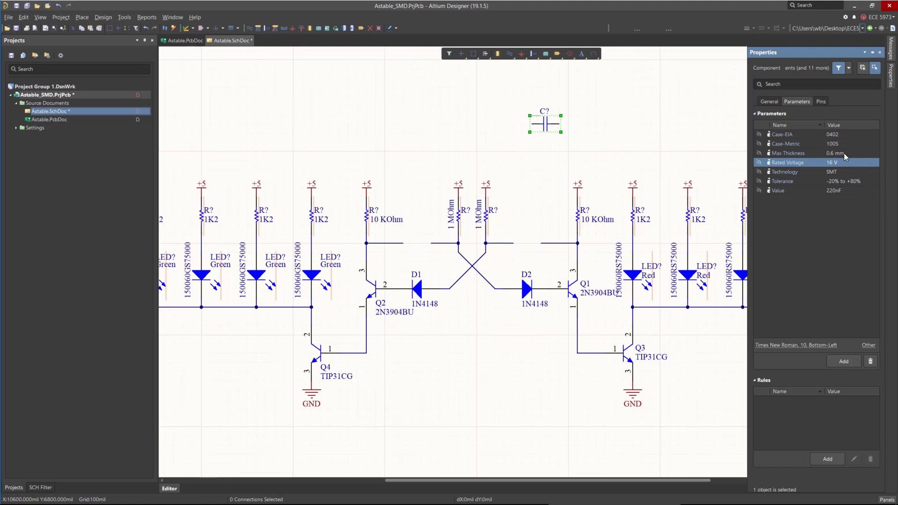
click(758, 190)
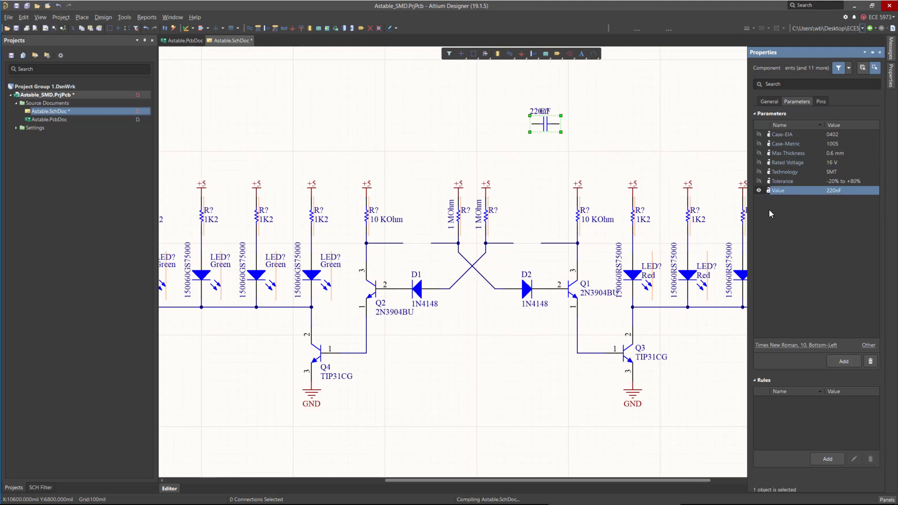
click(532, 117)
drag(531, 117, 541, 140)
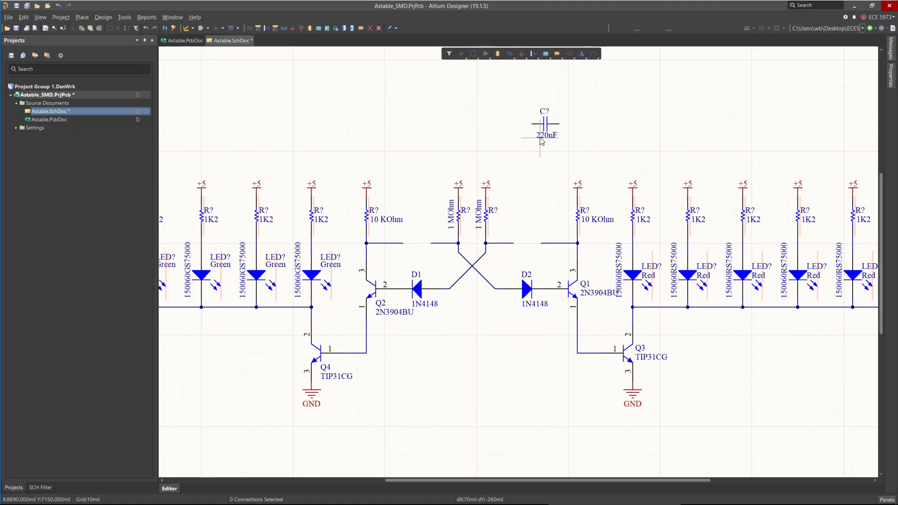
Open the capacitor's properties, show its Rated Voltage parameter, and position the 16 V label below the value.
double_click(545, 124)
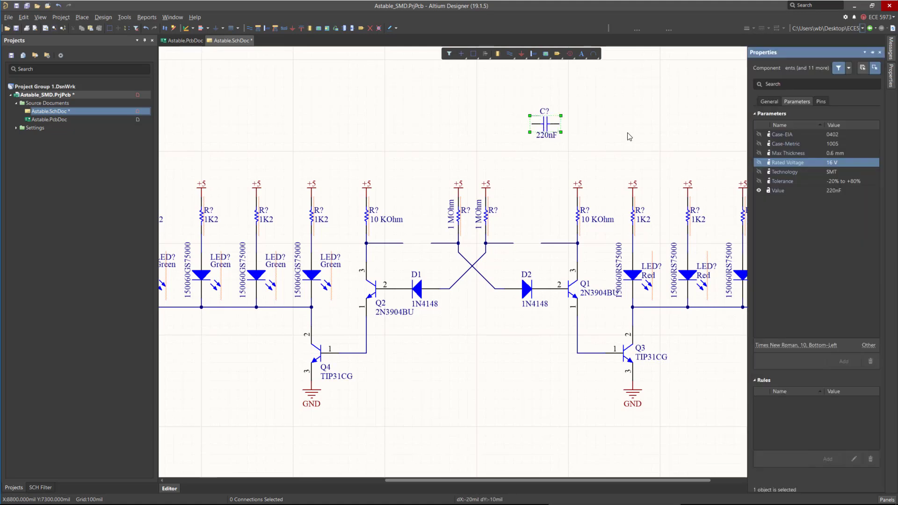
click(759, 162)
click(537, 117)
drag(538, 116, 542, 148)
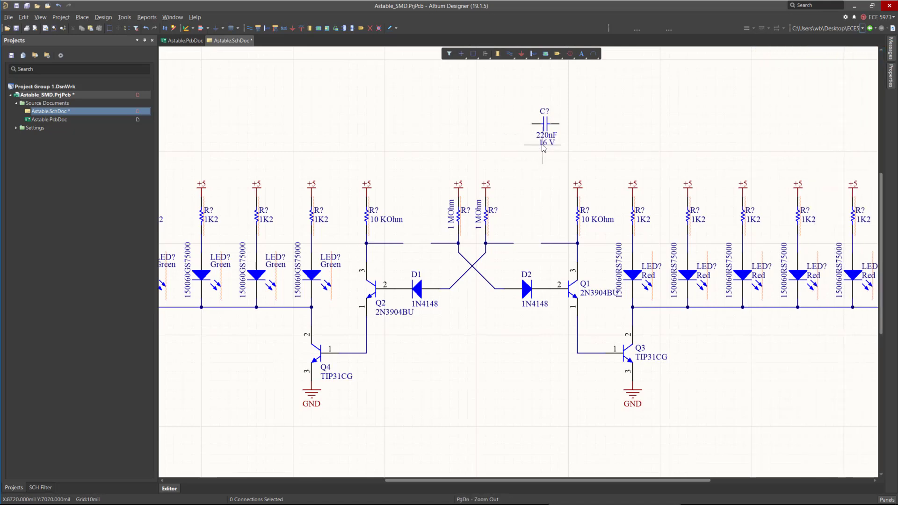
Move the capacitor onto the wire between the right 10 KOhm resistor and the 1 MOhm resistor.
ctrl+scroll(533, 188, up, 2)
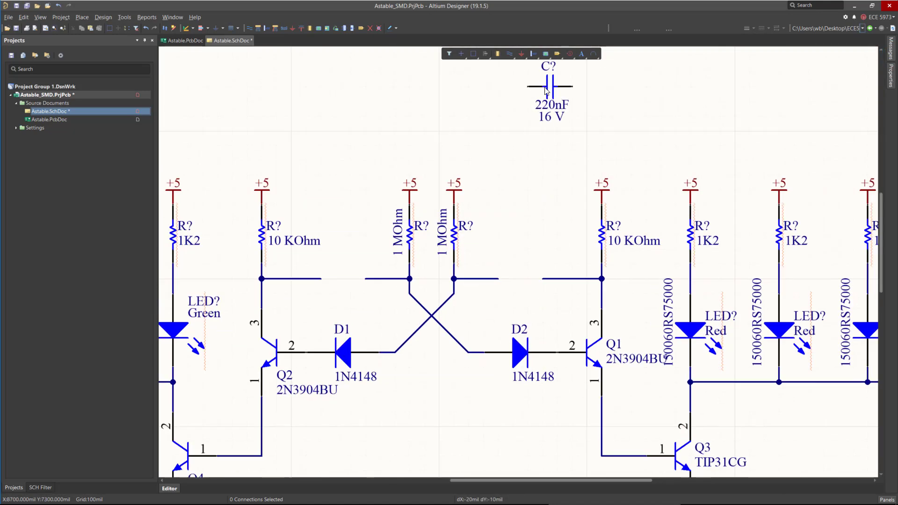
drag(548, 90, 521, 285)
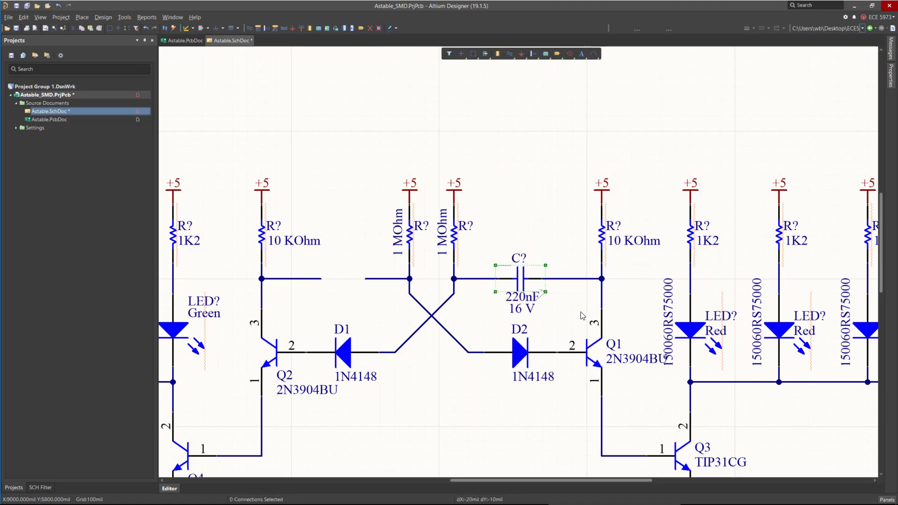
Copy the capacitor and place the copy on the wire between the left 10 KOhm and 1 MOhm resistors.
key(ctrl+c)
key(ctrl+v)
click(332, 281)
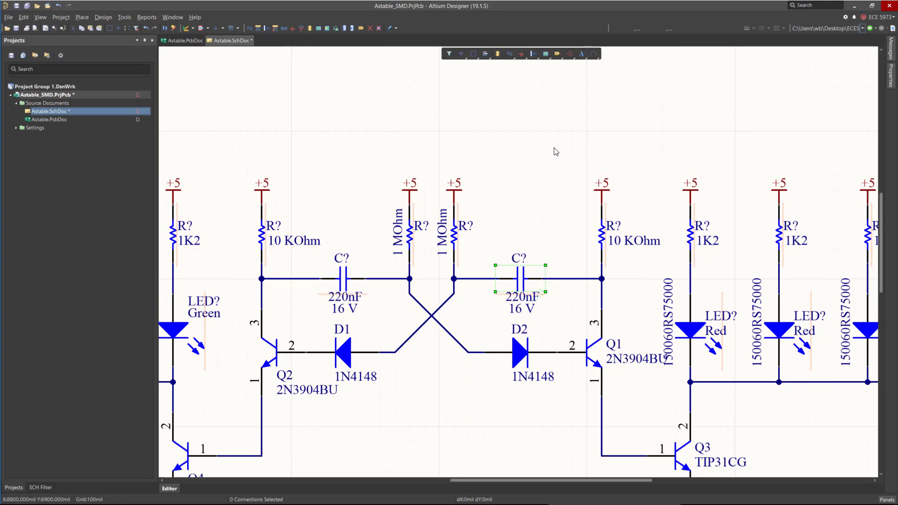
Delete the old 0.22UF capacitor C1 beside the J1 connector.
ctrl+scroll(558, 145, down, 1)
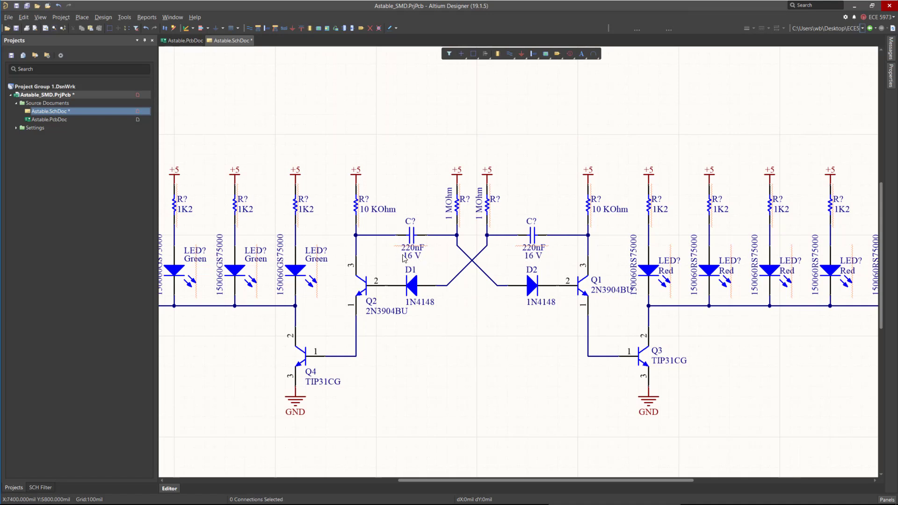
scroll(514, 246, down, 3)
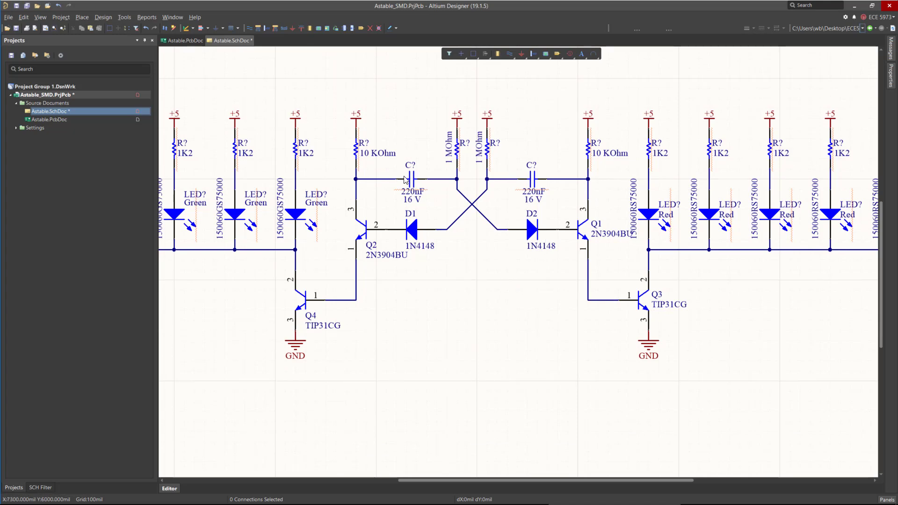
ctrl+scroll(533, 252, down, 2)
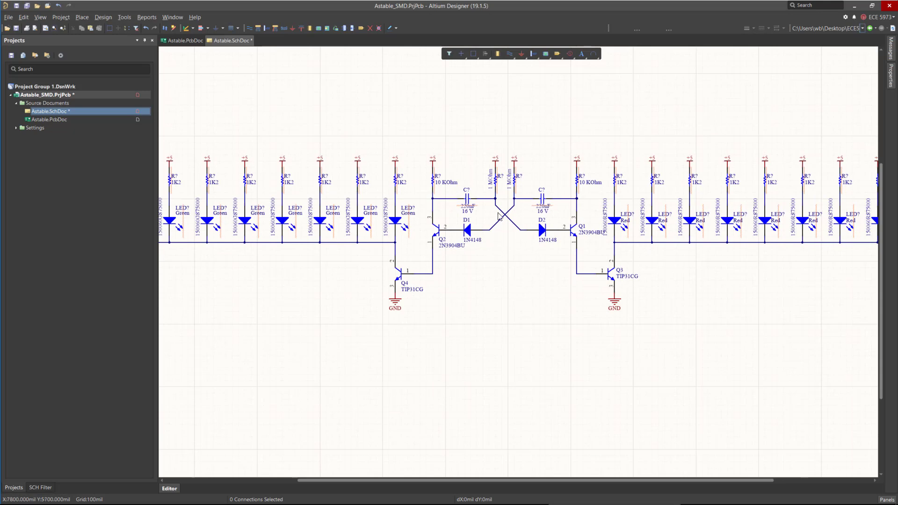
ctrl+scroll(497, 212, down, 1)
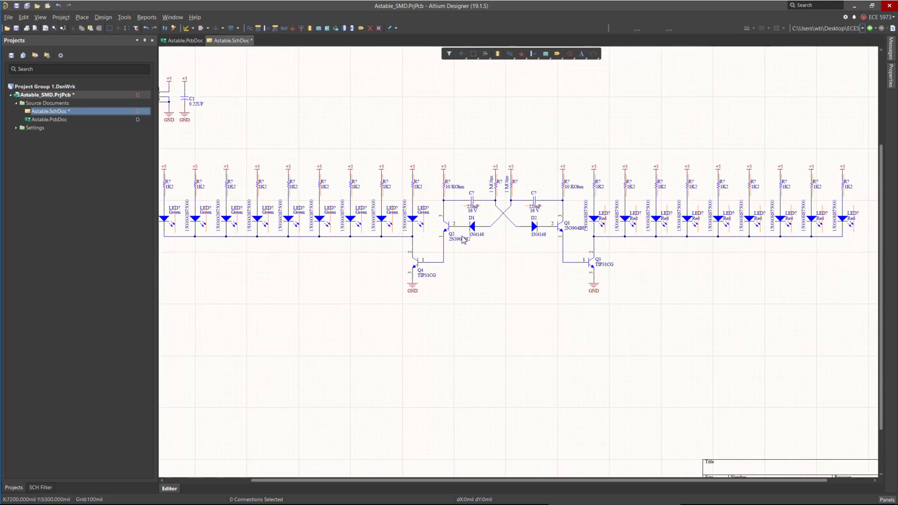
ctrl+scroll(462, 239, down, 1)
ctrl+scroll(173, 96, up, 2)
click(257, 133)
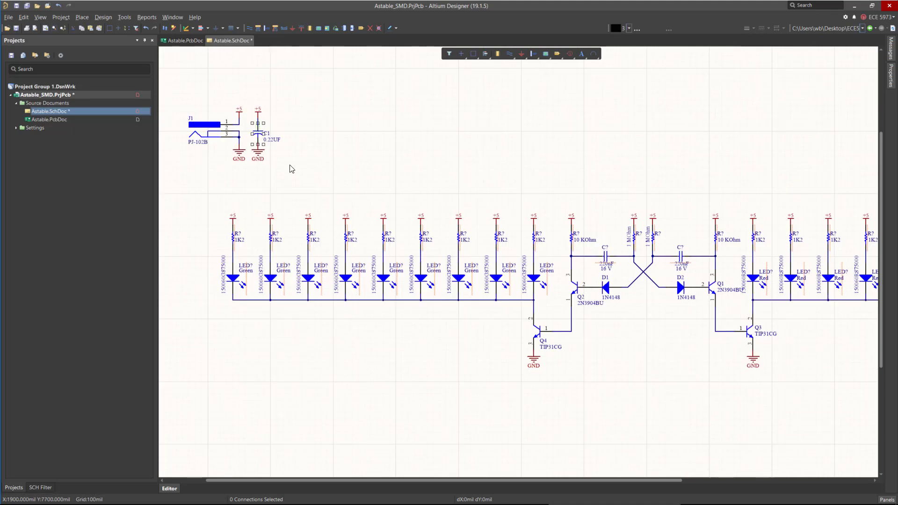
click(316, 144)
double_click(262, 137)
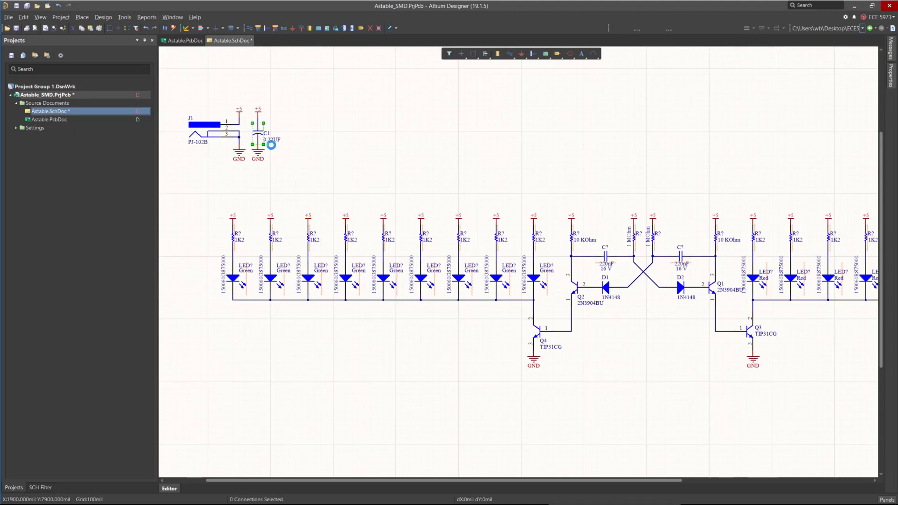
key(Delete)
Copy a 220nF capacitor and place it rotated in the old C1 position between +5 and GND.
click(606, 257)
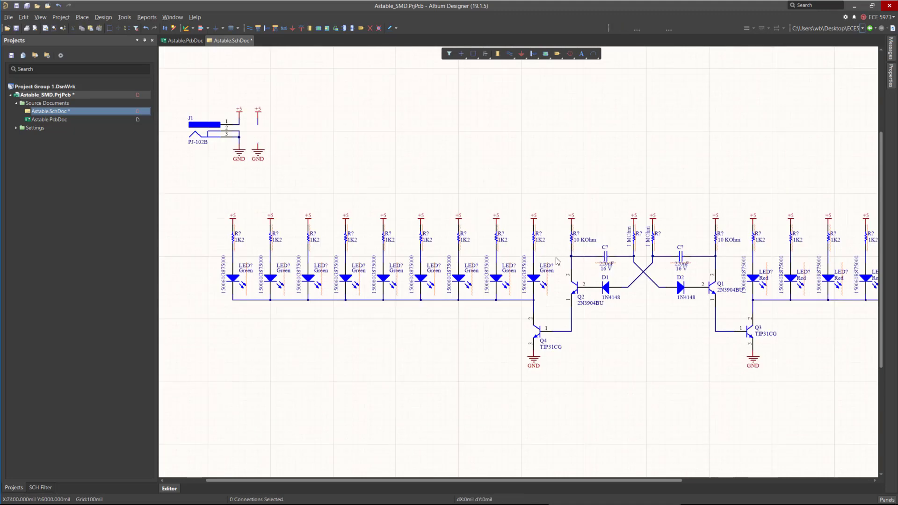
key(ctrl+c)
key(ctrl+v)
key(space)
click(258, 146)
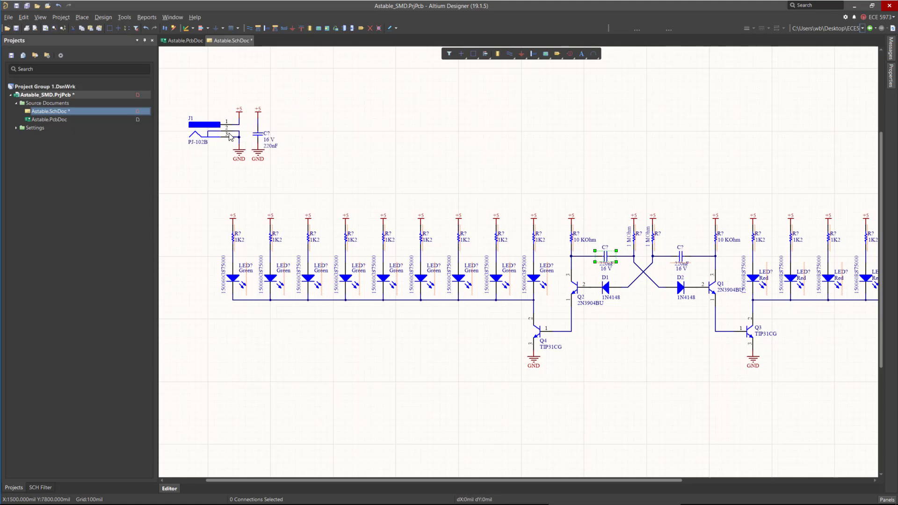
Delete the through-hole J1 power jack connector.
click(212, 127)
key(Delete)
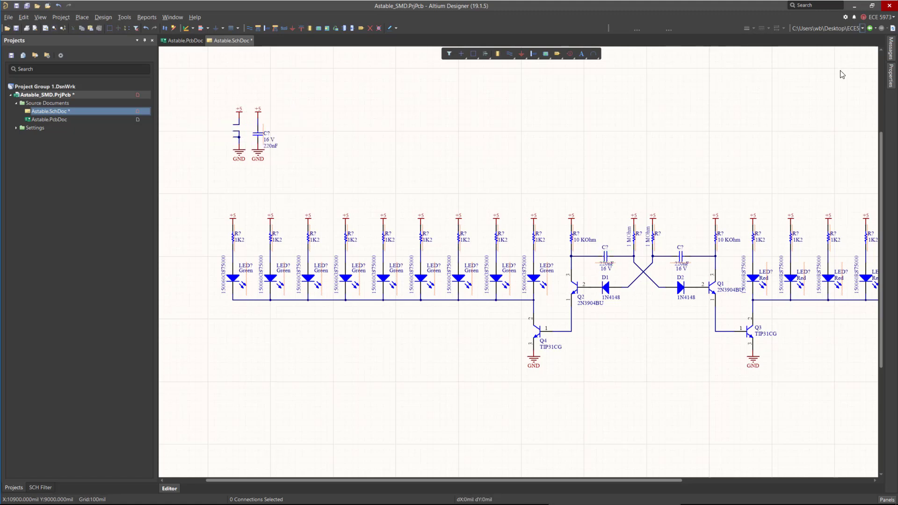
click(892, 68)
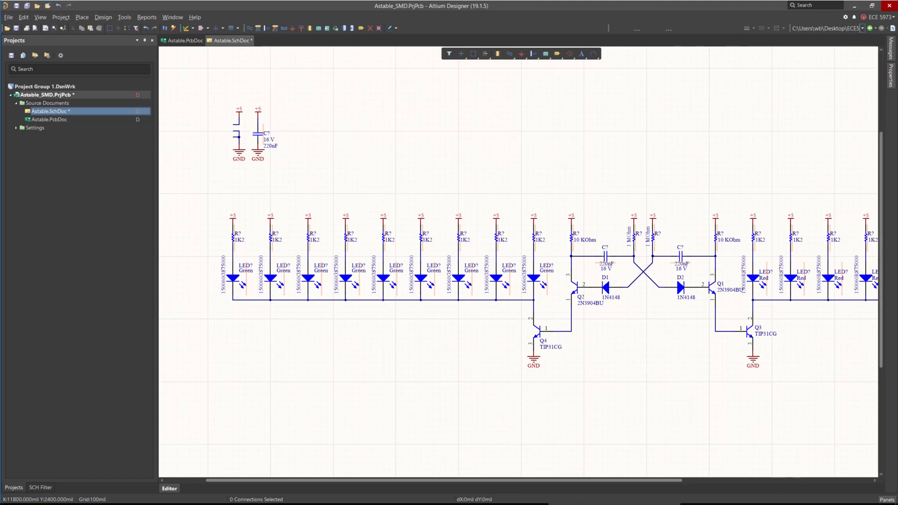
Open Manufacturer Part Search and search for Micro USB Connector SMD.
click(890, 500)
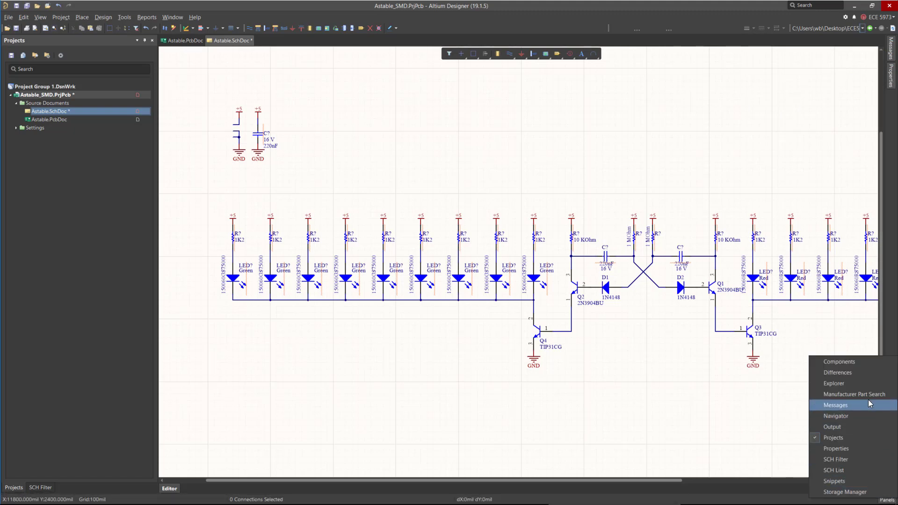
click(818, 395)
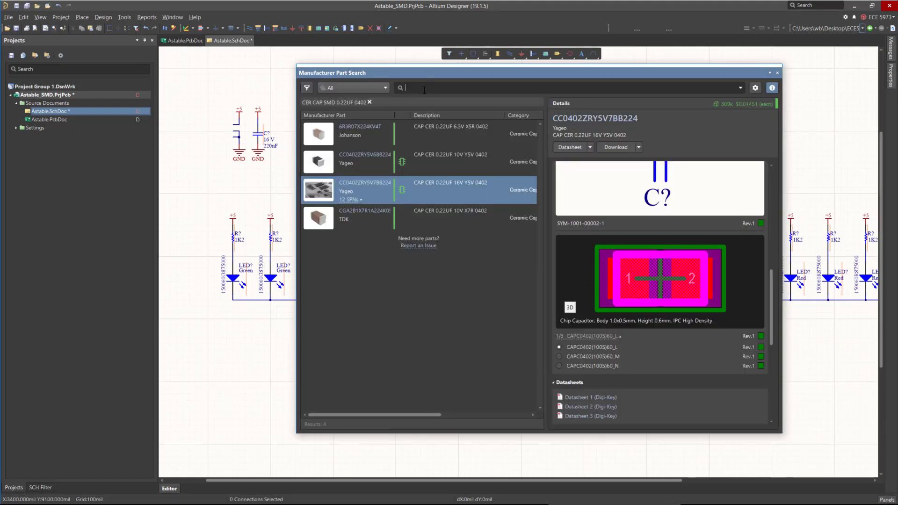
click(424, 89)
text(Micro USB Connector SMD)
key(Return)
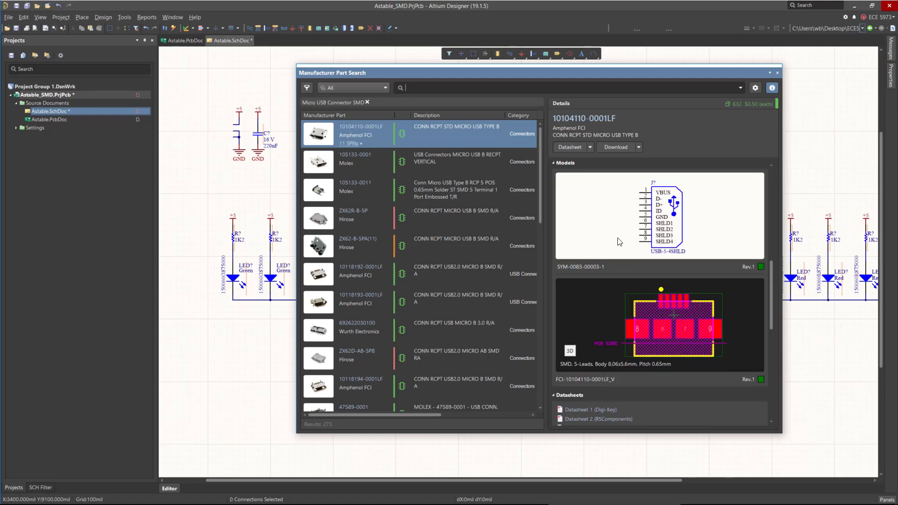
Examine the top connector results, previewing their symbols and 2D and 3D footprint models.
scroll(608, 304, down, 1)
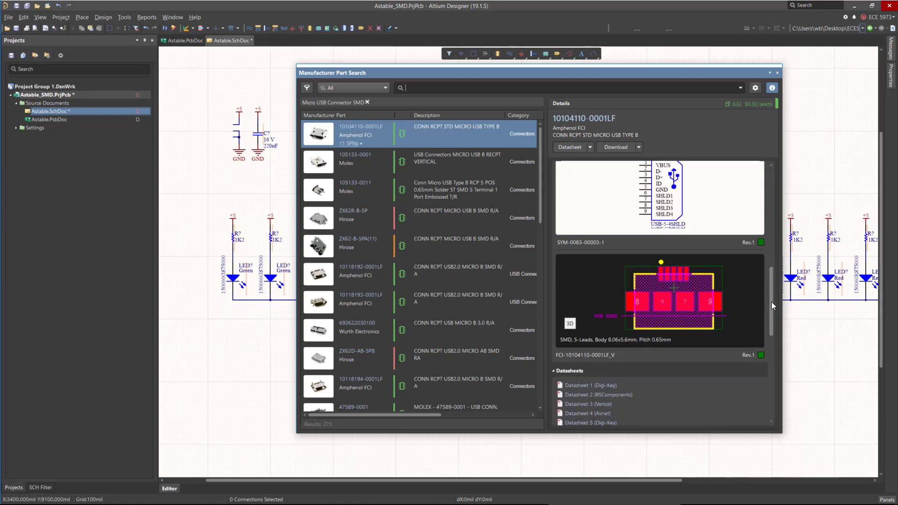
click(571, 319)
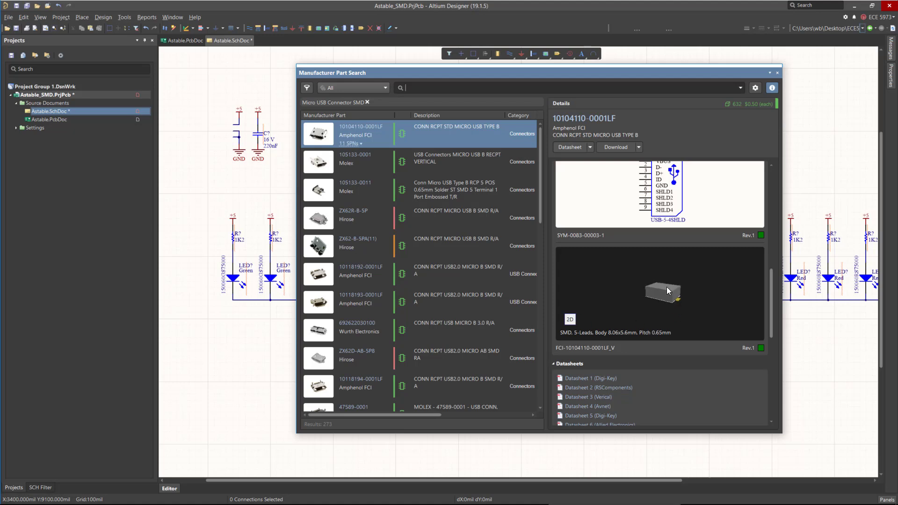
click(570, 320)
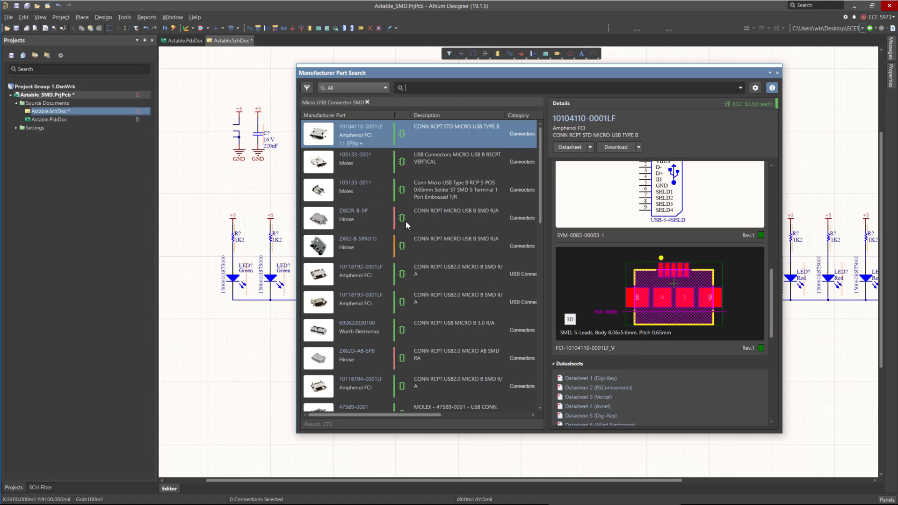
click(377, 170)
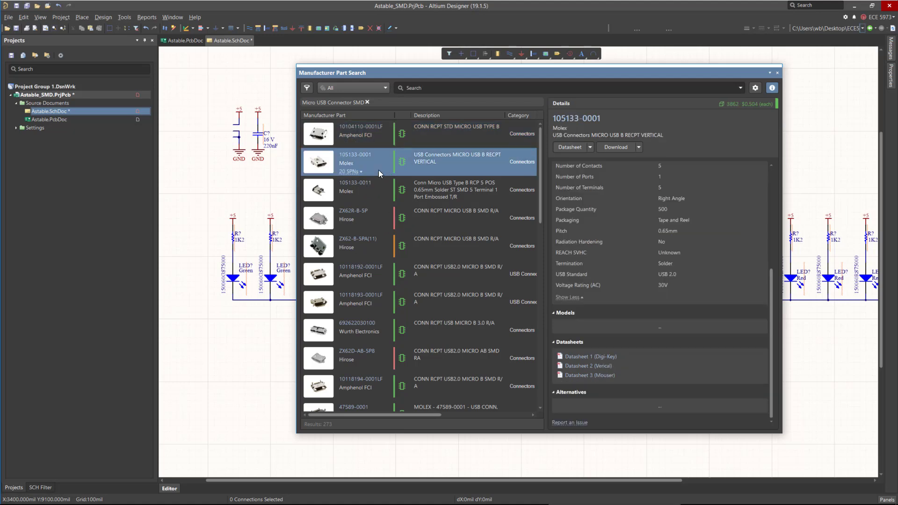
click(383, 192)
click(385, 217)
scroll(373, 136, down, 3)
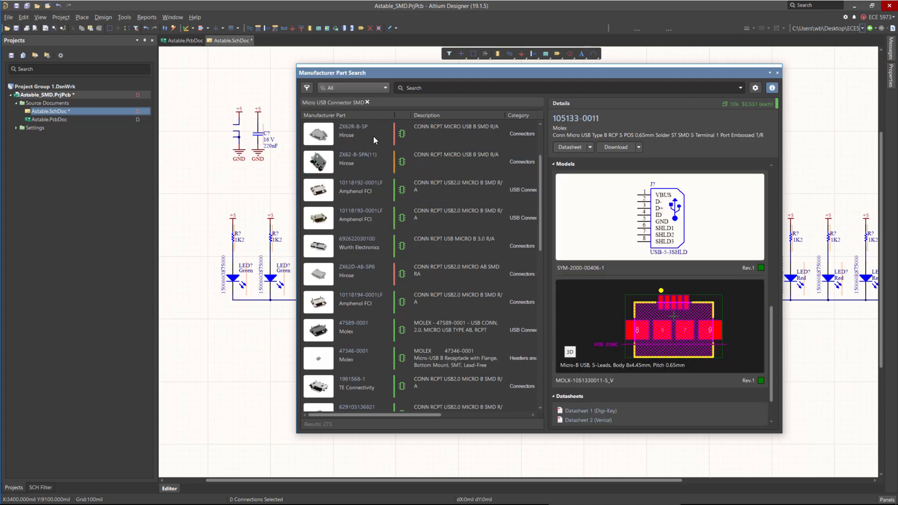
scroll(672, 269, up, 9)
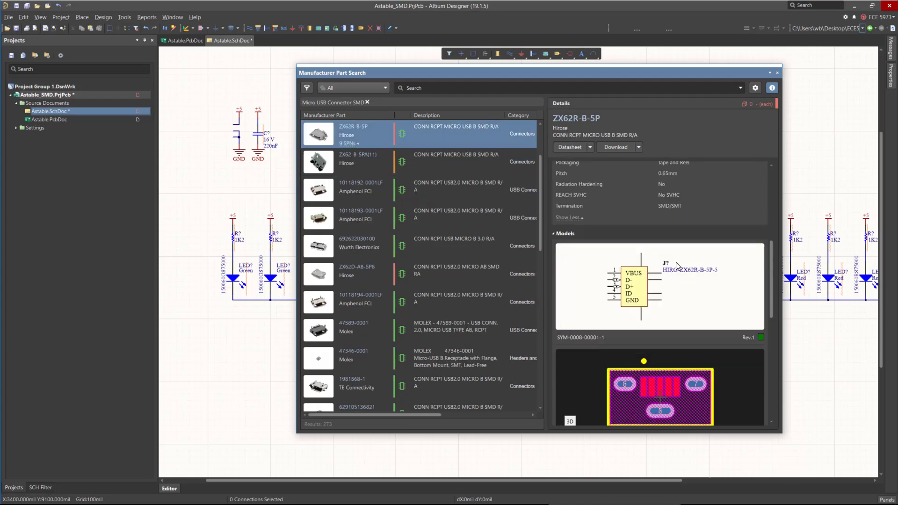
scroll(675, 264, down, 2)
scroll(675, 265, down, 2)
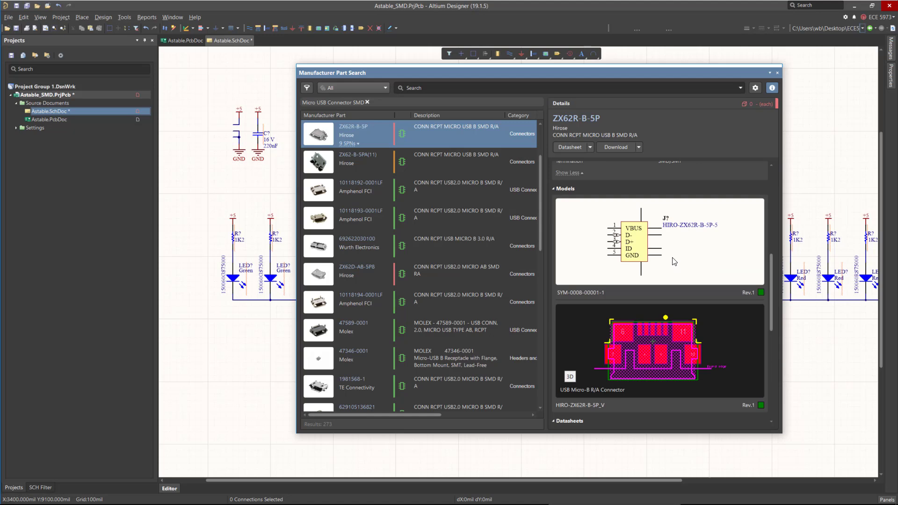
click(570, 377)
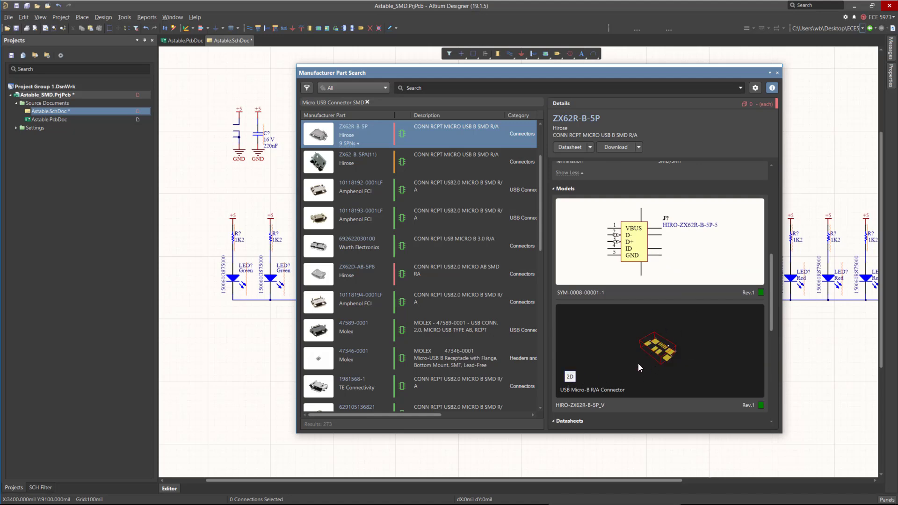
drag(666, 311, 687, 374)
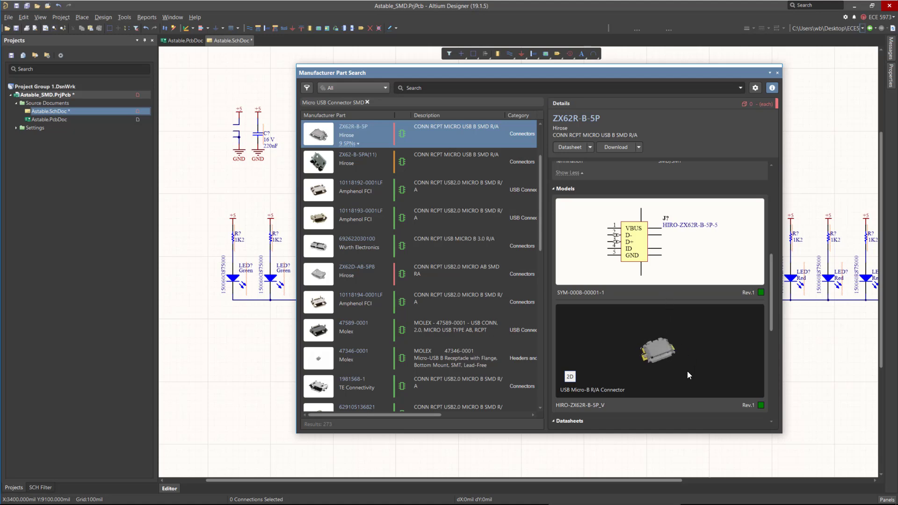
click(570, 376)
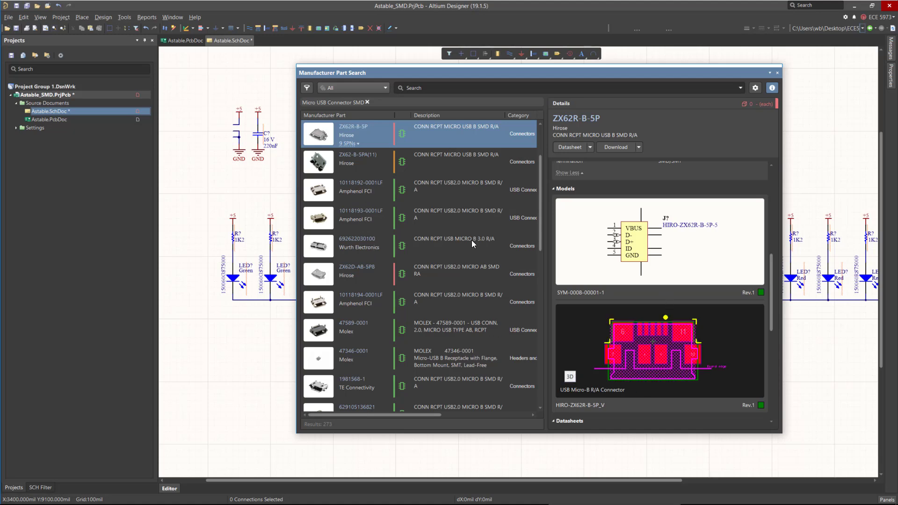
click(377, 194)
scroll(764, 314, down, 3)
scroll(764, 314, down, 1)
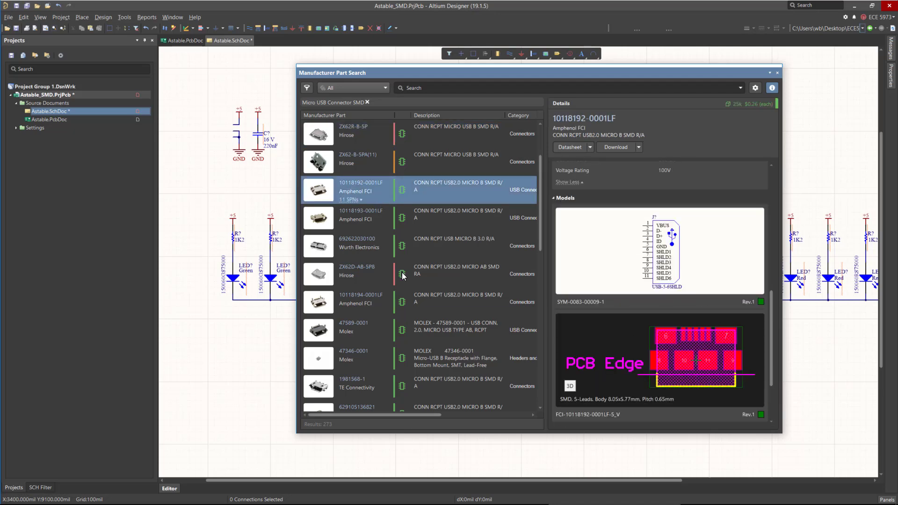
click(377, 276)
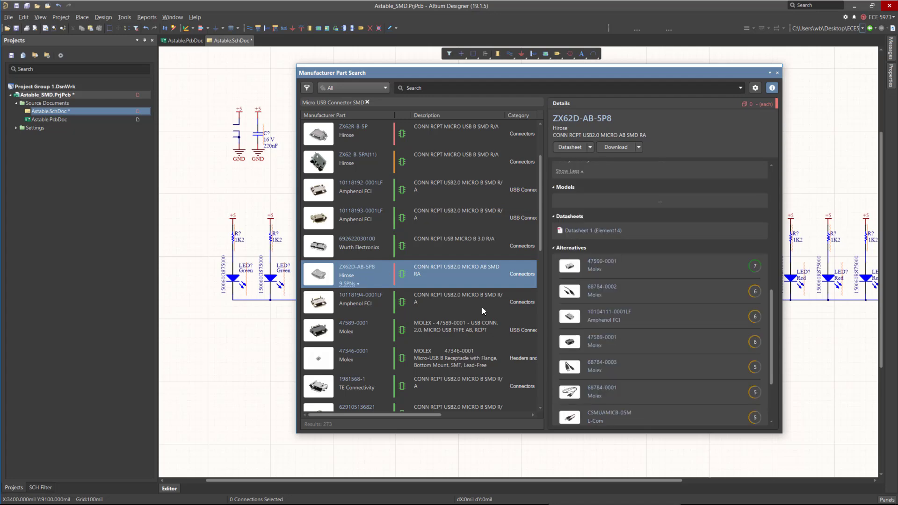
click(400, 254)
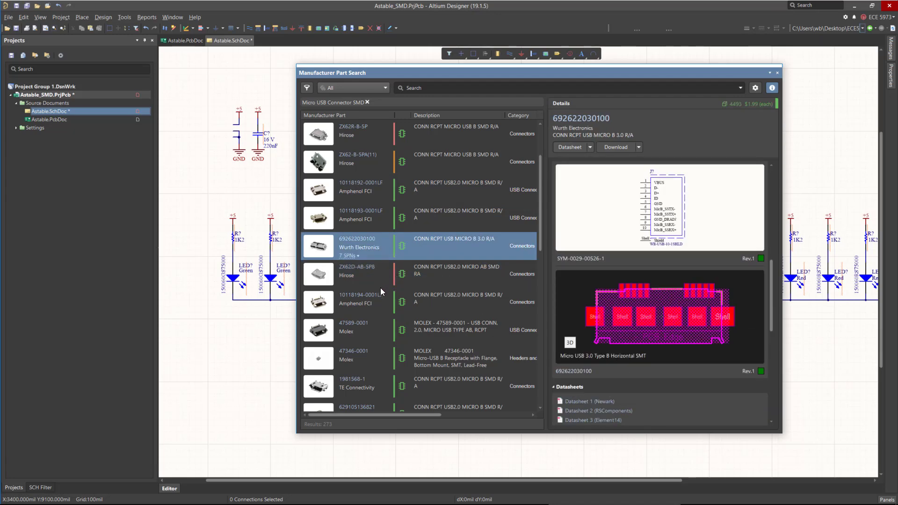
click(386, 298)
scroll(391, 296, down, 3)
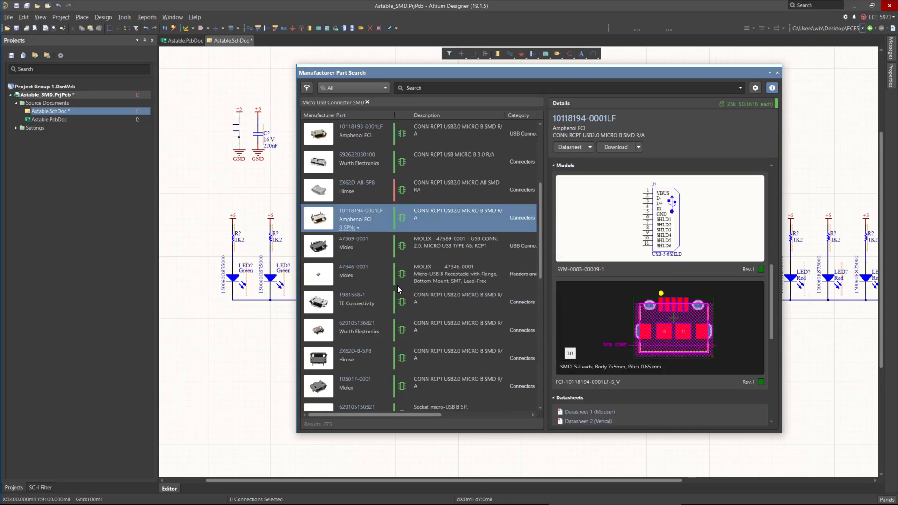
scroll(396, 262, down, 6)
click(379, 252)
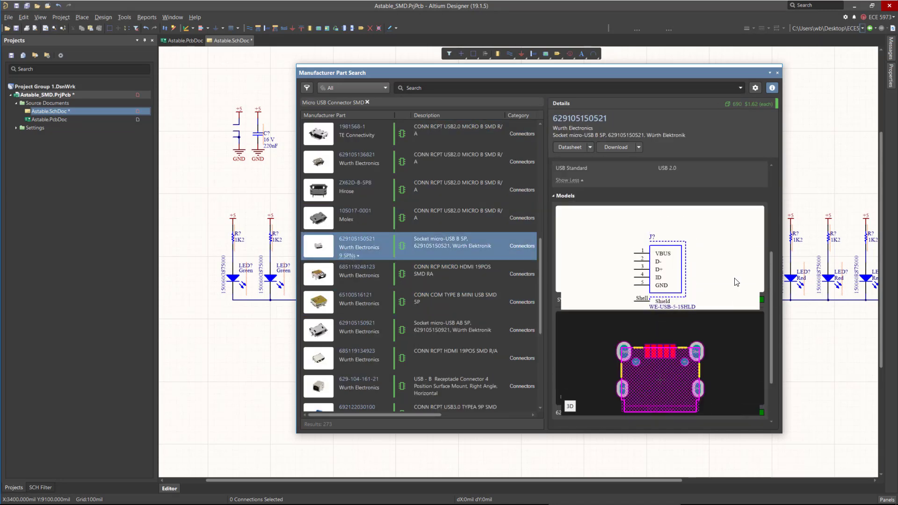
click(570, 317)
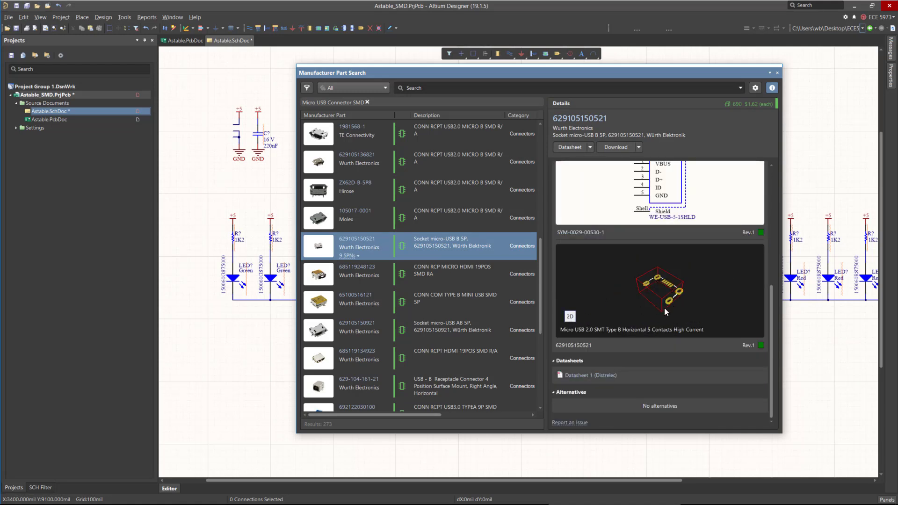
drag(656, 302, 671, 286)
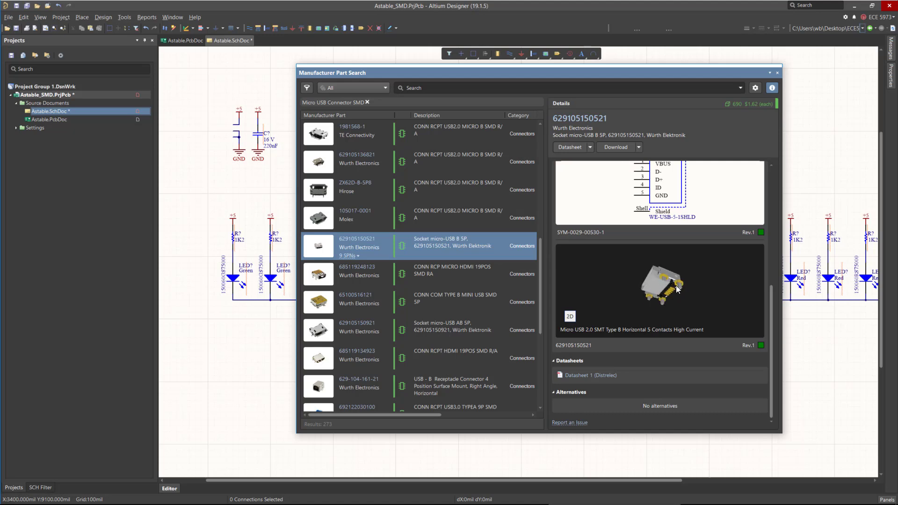
drag(666, 288, 730, 310)
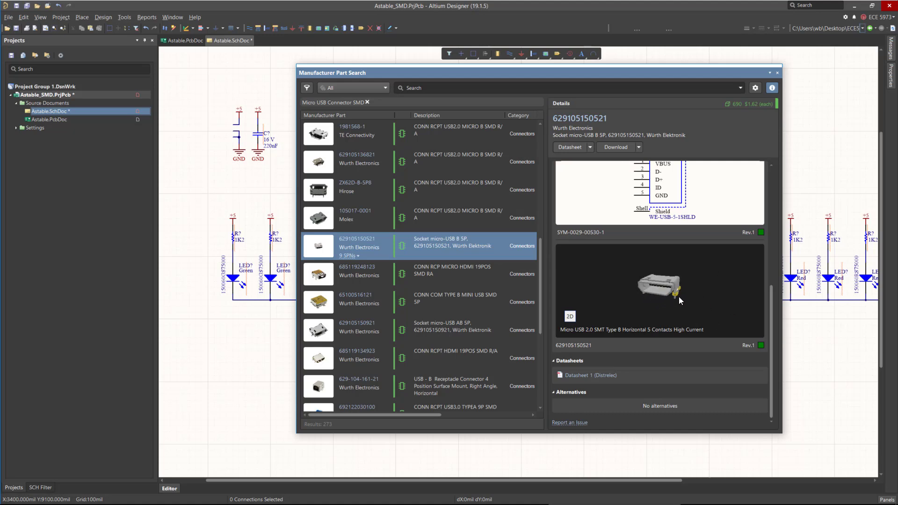
drag(678, 297, 650, 311)
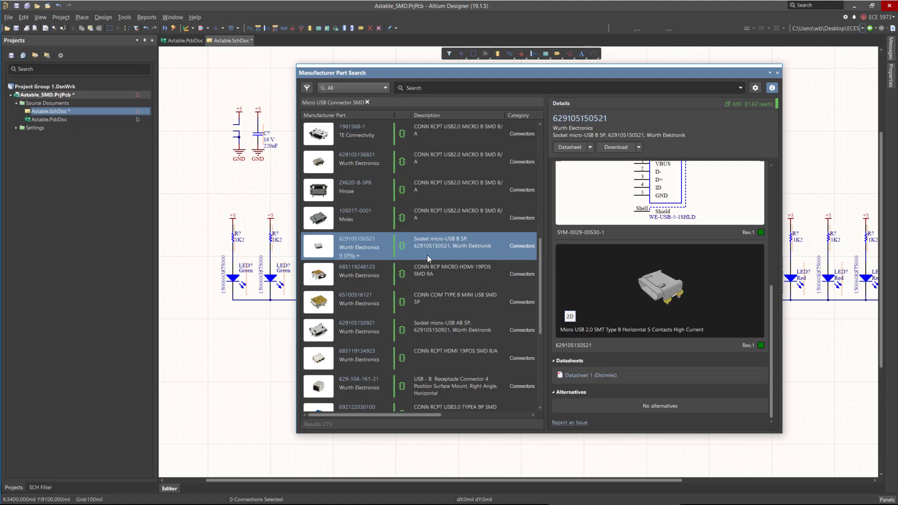
right_click(455, 243)
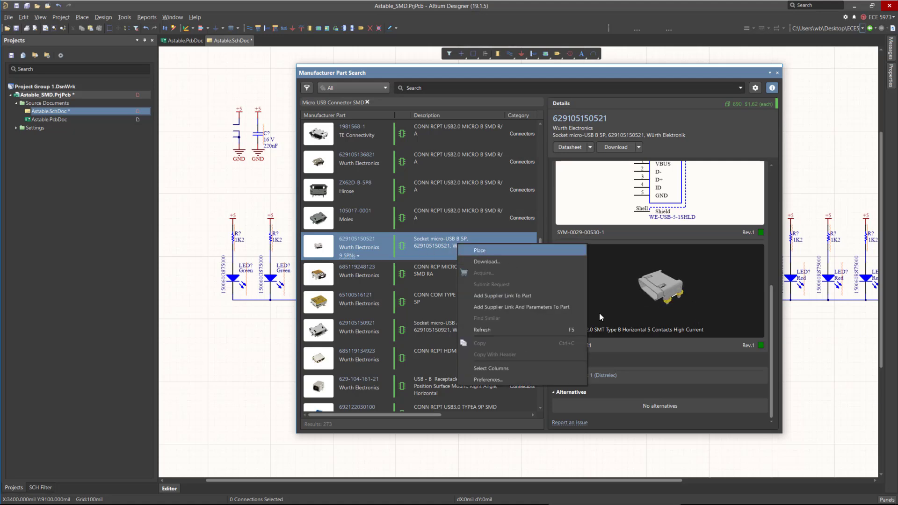
click(478, 249)
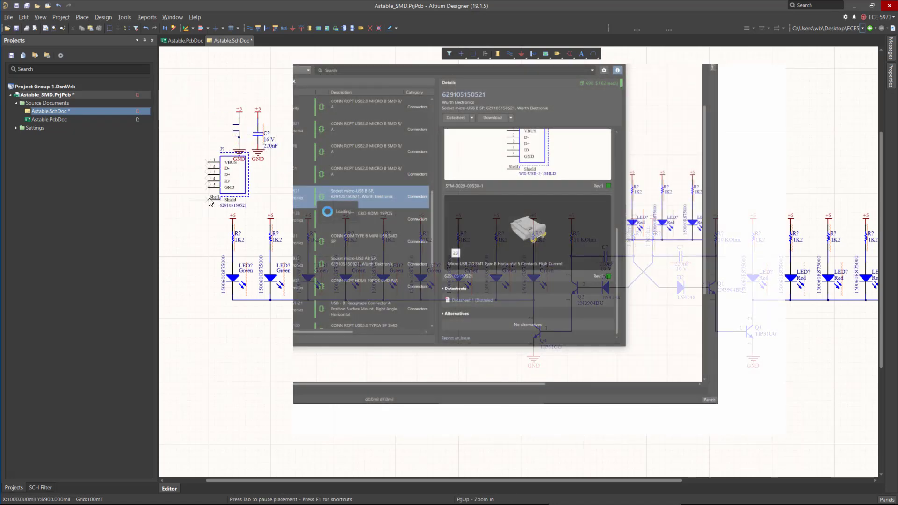
key(x)
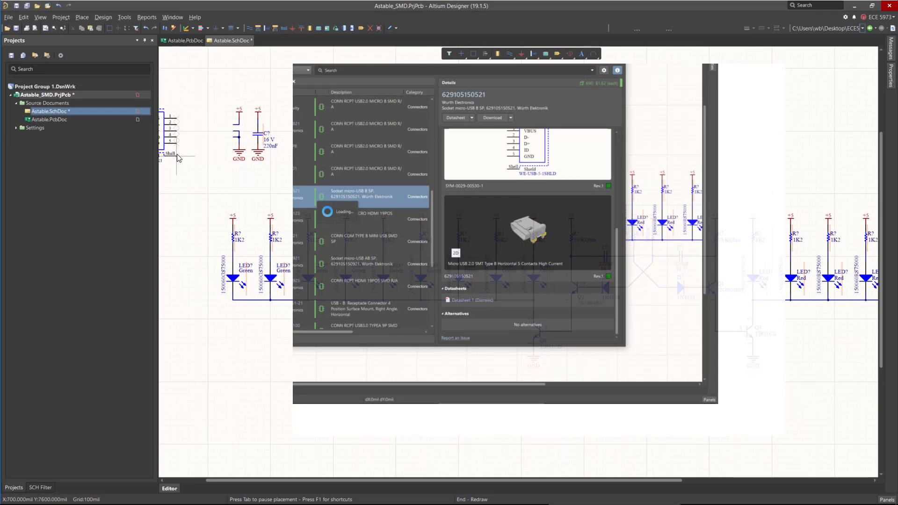
click(206, 150)
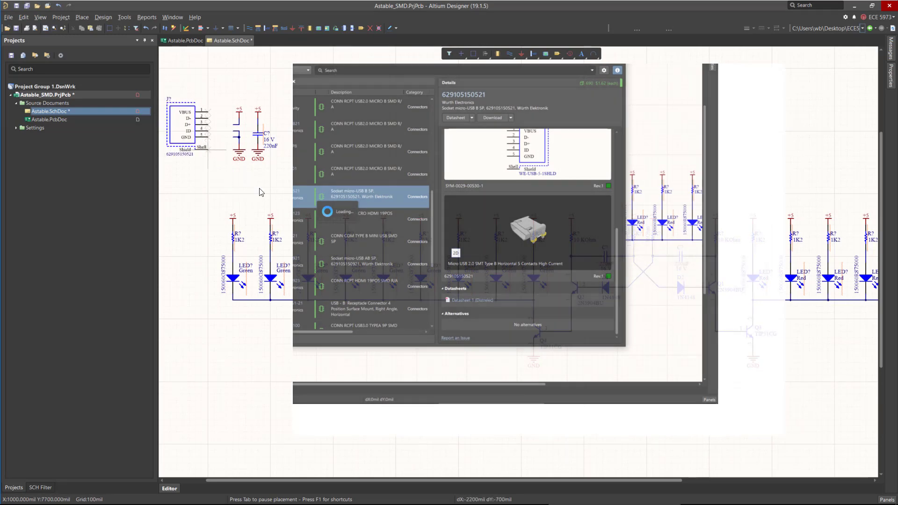
key(Escape)
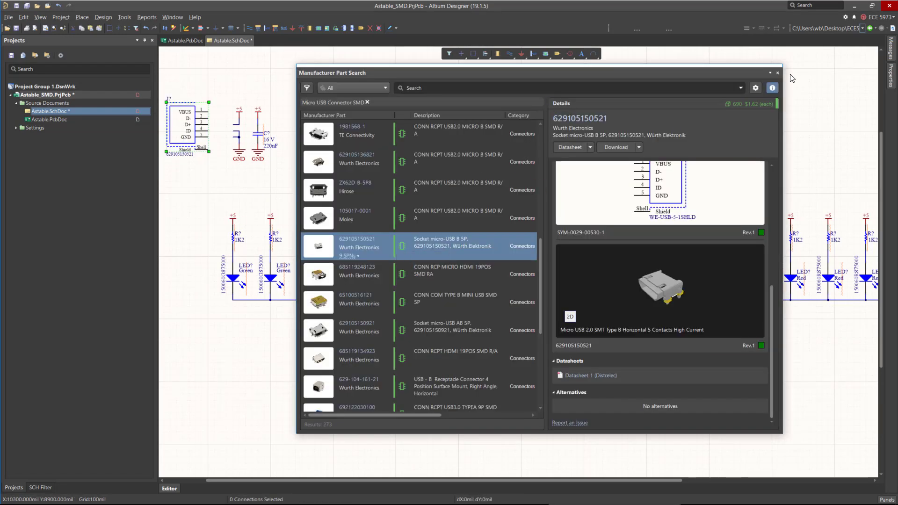
Search for 1N4148 and place a 1N4148WS-7-F SMD diode above the green LED row.
click(441, 88)
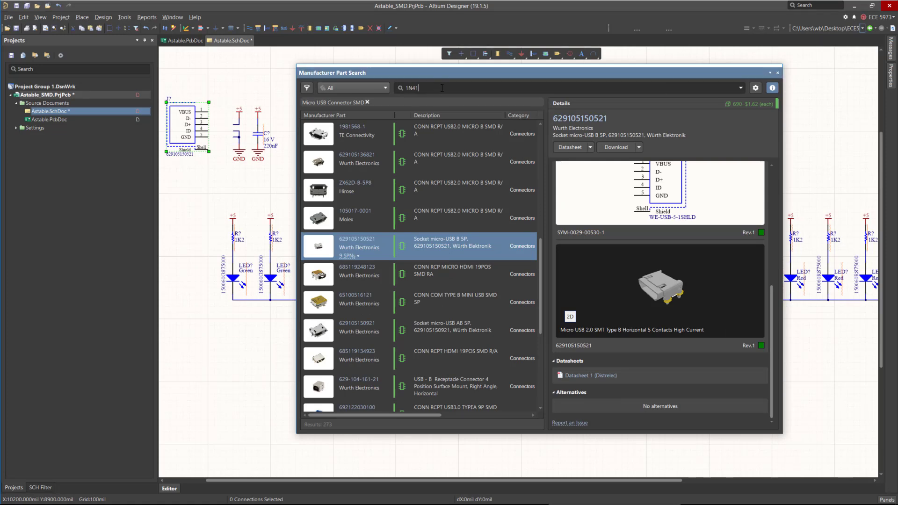
key(Return)
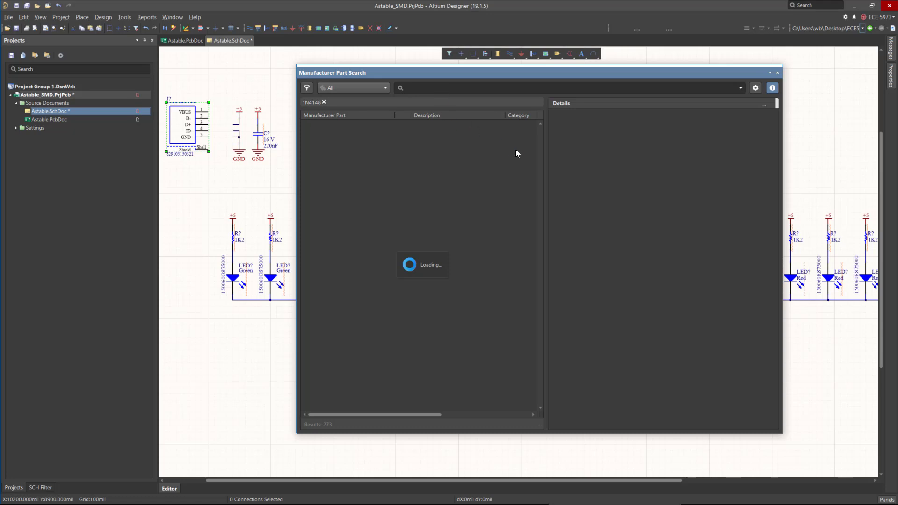
click(452, 164)
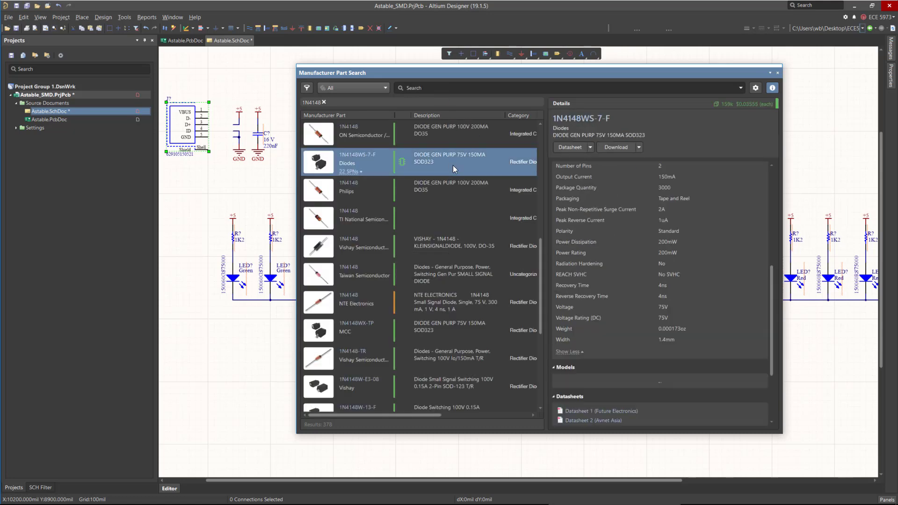
right_click(452, 162)
click(476, 168)
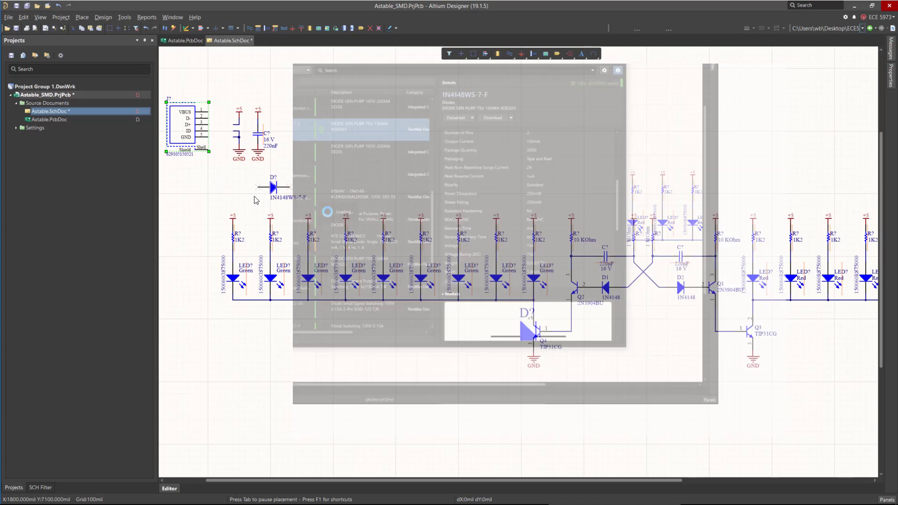
click(240, 194)
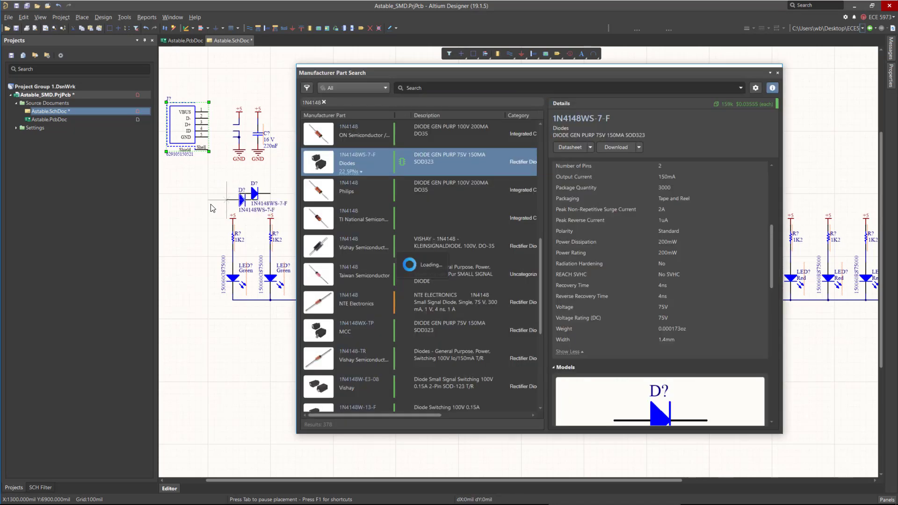
key(Escape)
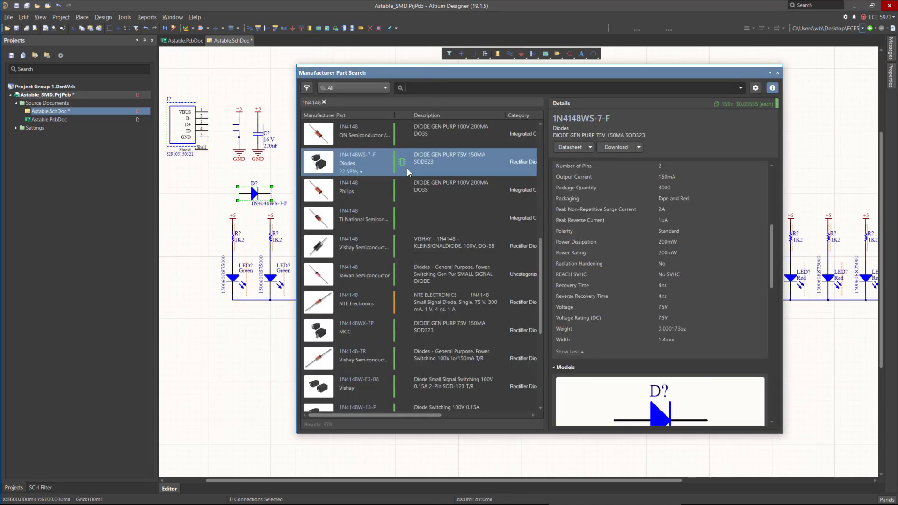
Move the search dialog aside and search the parts for 2N3904.
drag(429, 74, 407, 362)
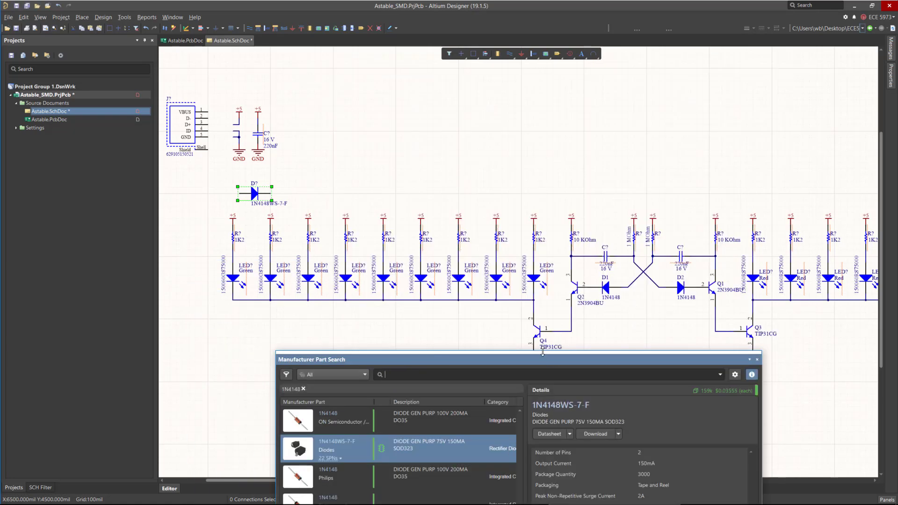
text(2)
text(4)
key(Return)
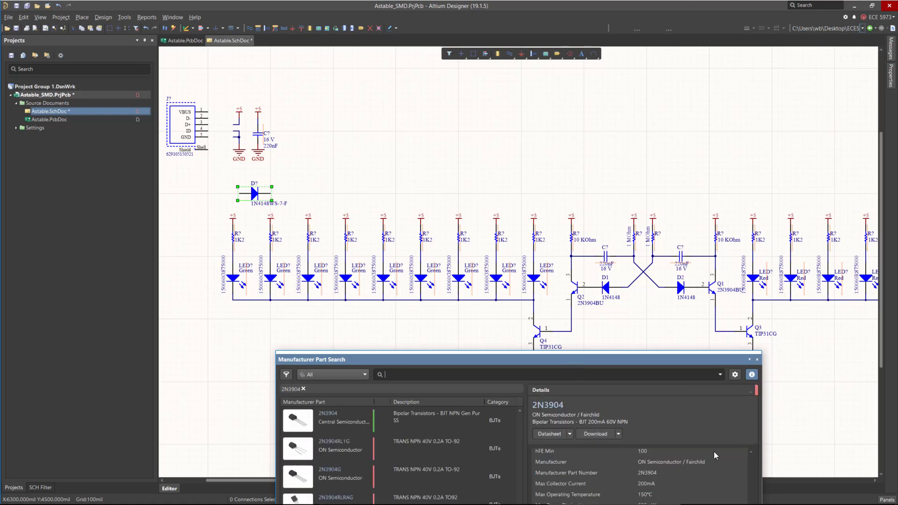
Search for Transistor SMD 0.2A and review the MMBT3904-7-F parameters.
drag(571, 359, 549, 106)
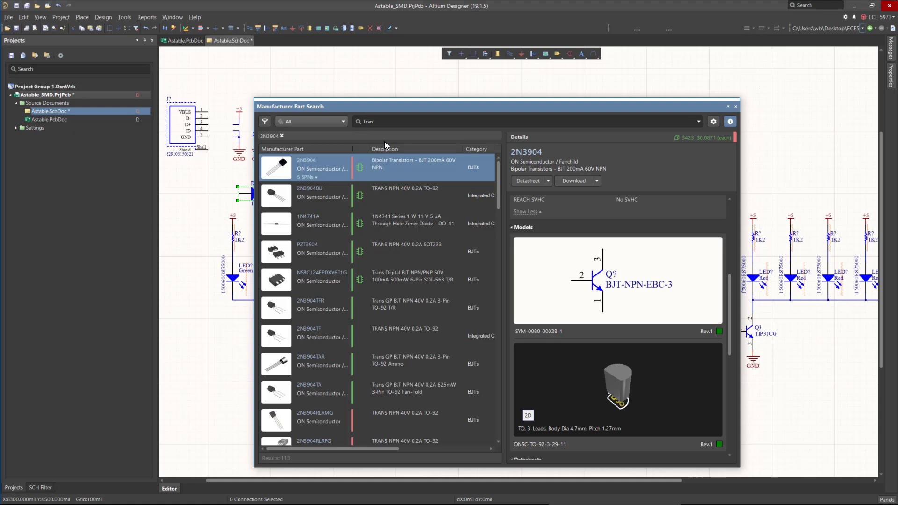
text(tor SMD 0.2A)
key(Return)
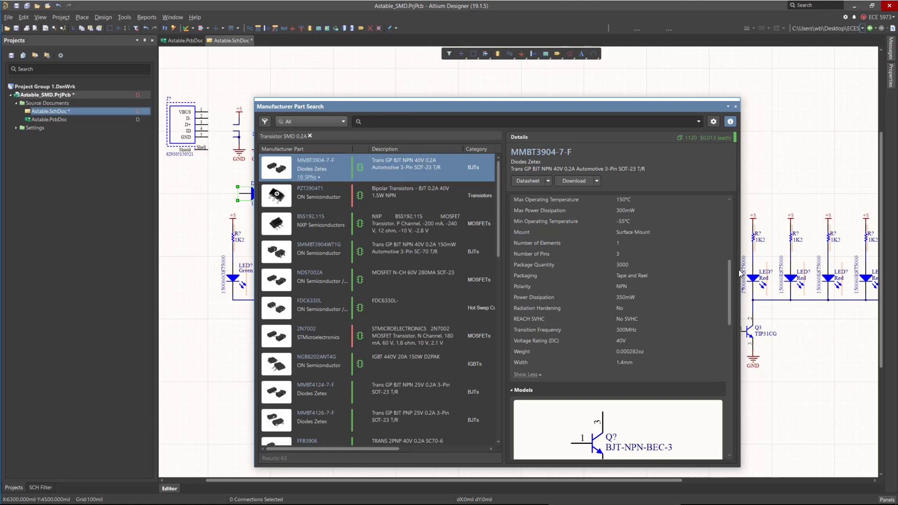
scroll(728, 287, down, 3)
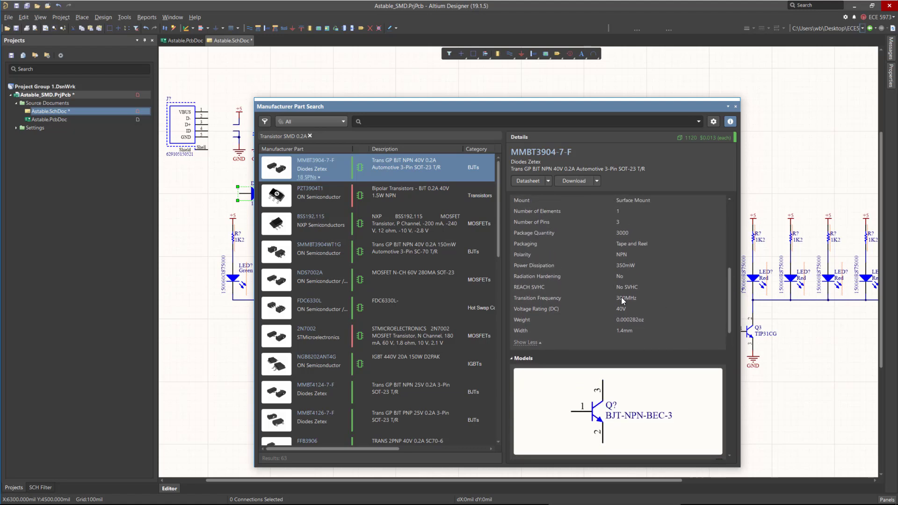
scroll(729, 283, up, 1)
scroll(729, 281, up, 3)
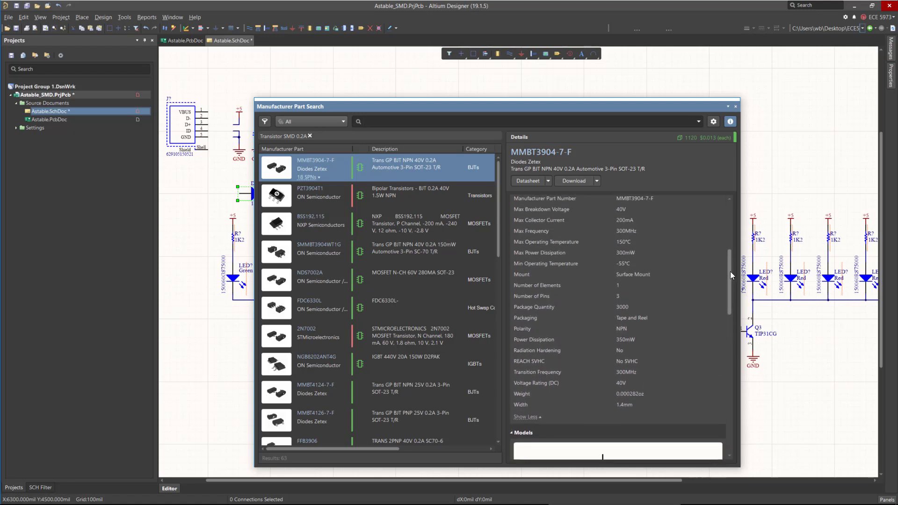
drag(731, 271, 730, 249)
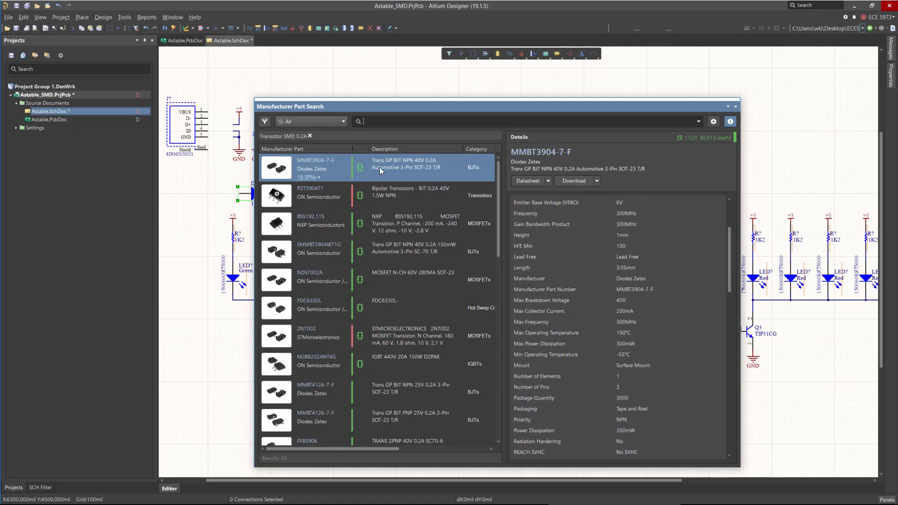
Place two MMBT3904-7-F transistors near the top-right of the schematic.
right_click(390, 170)
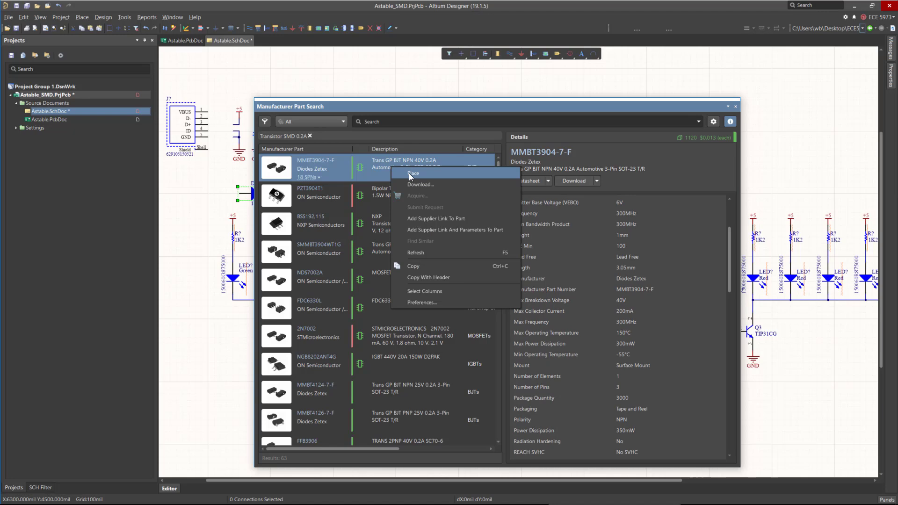
click(412, 173)
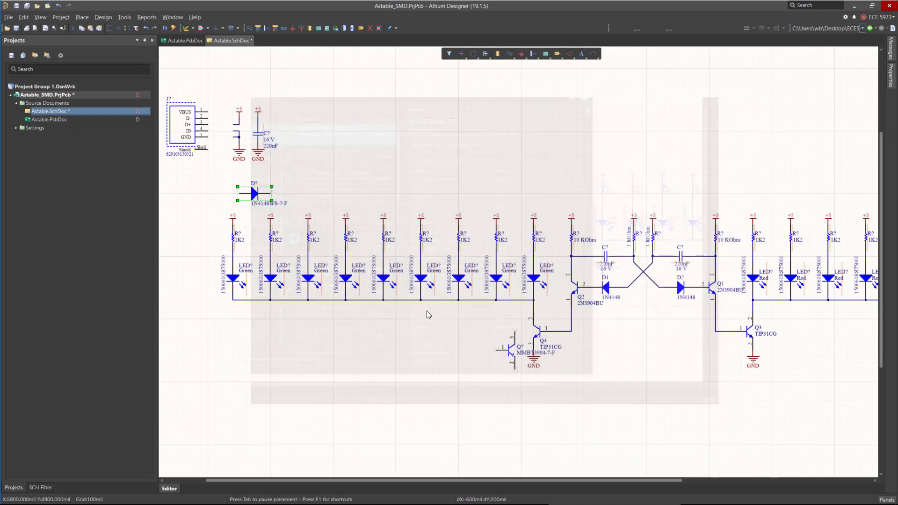
click(786, 148)
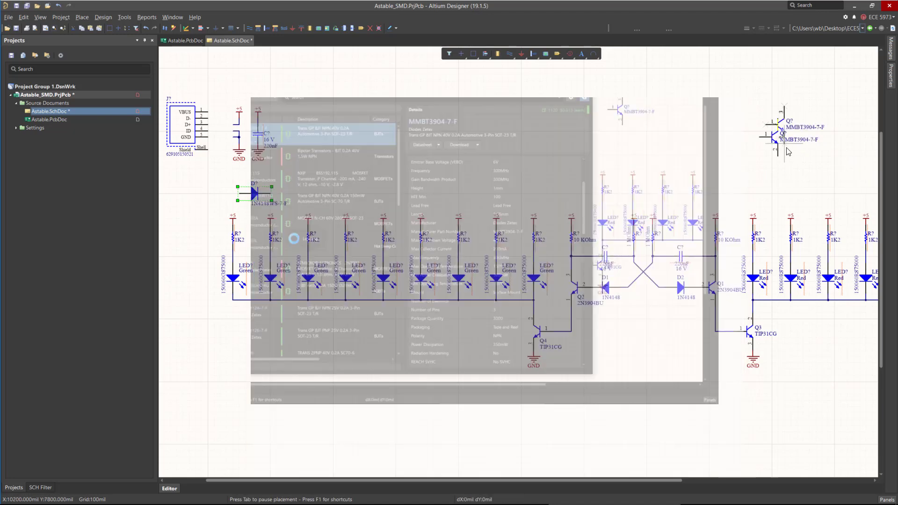
click(796, 104)
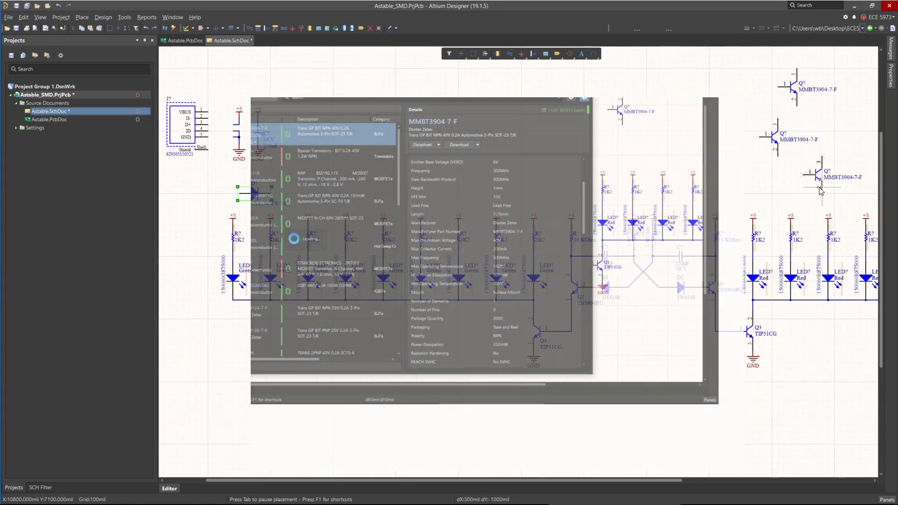
right_click(819, 190)
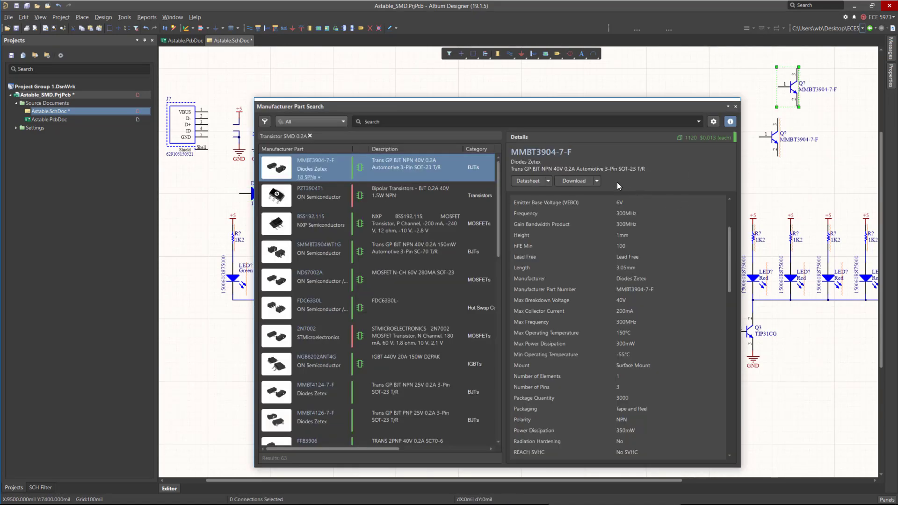
Move the search dialog, clear the previous search and search for NPN Transistor 1A SMD.
click(404, 110)
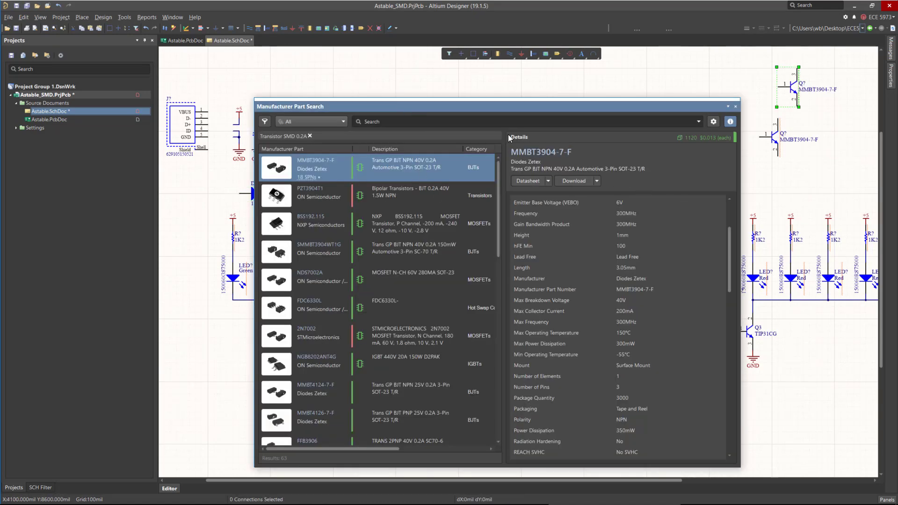
drag(401, 106, 392, 81)
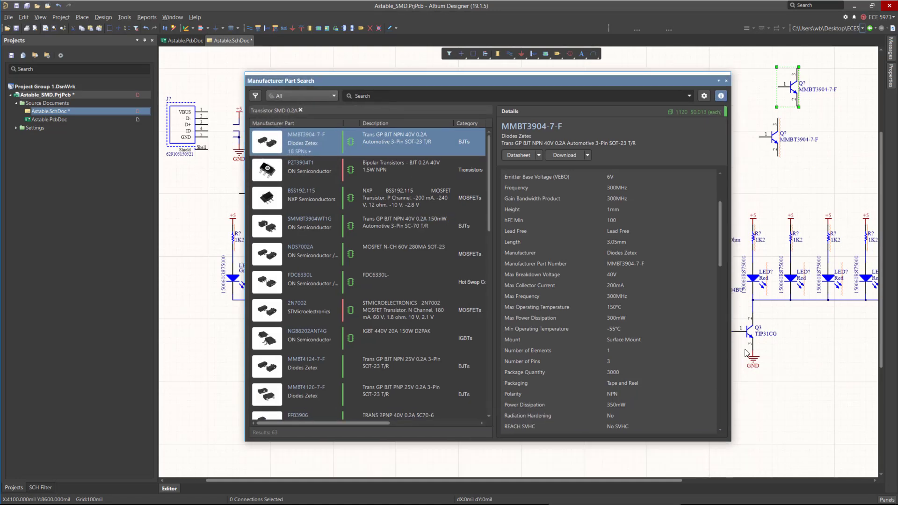
click(430, 96)
click(300, 110)
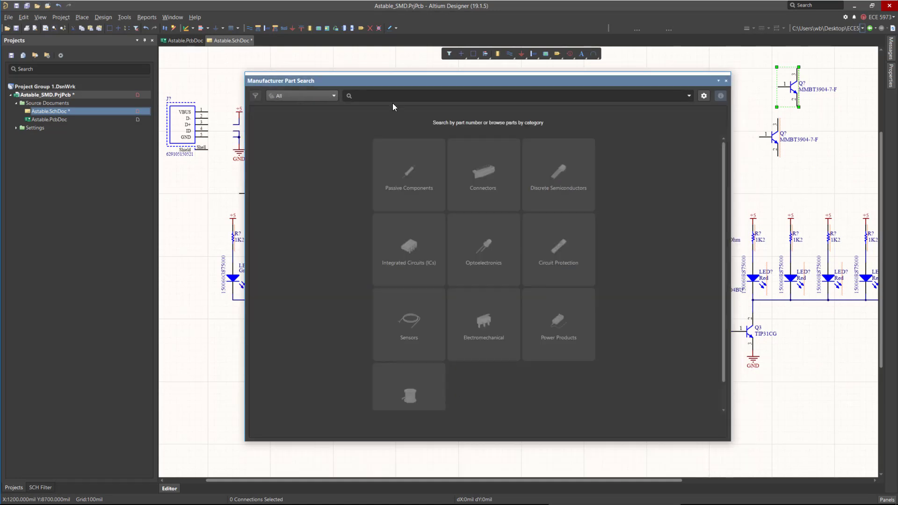
text(NPN Transistor 1A SMD)
key(Return)
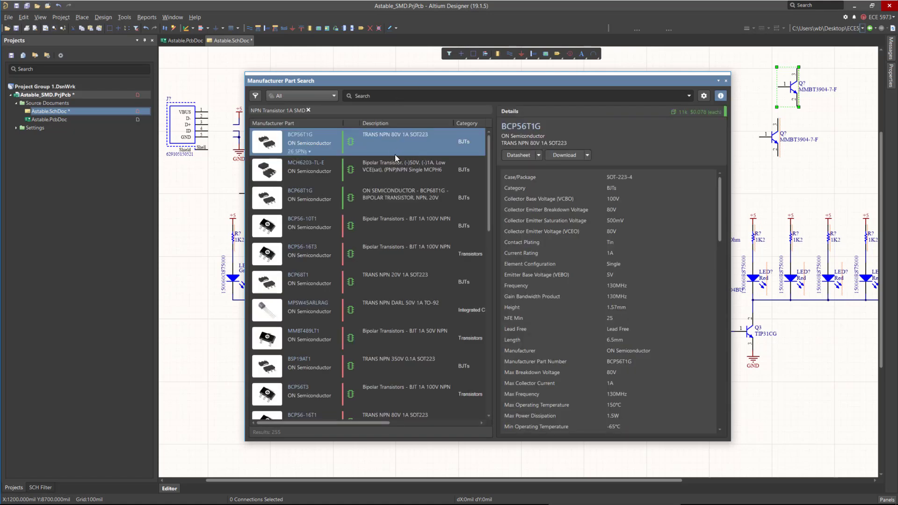
Select the BCP68T1G result and review its parameters.
right_click(394, 148)
click(367, 207)
click(411, 205)
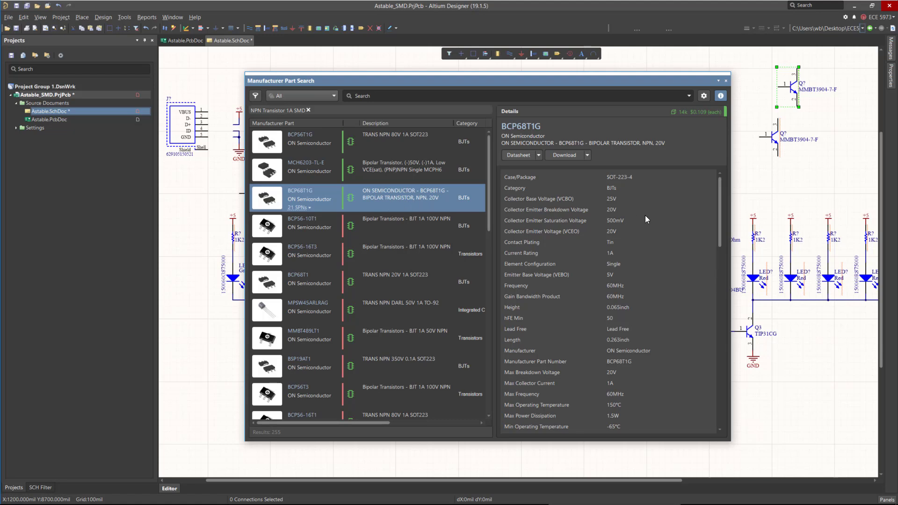
scroll(721, 203, down, 1)
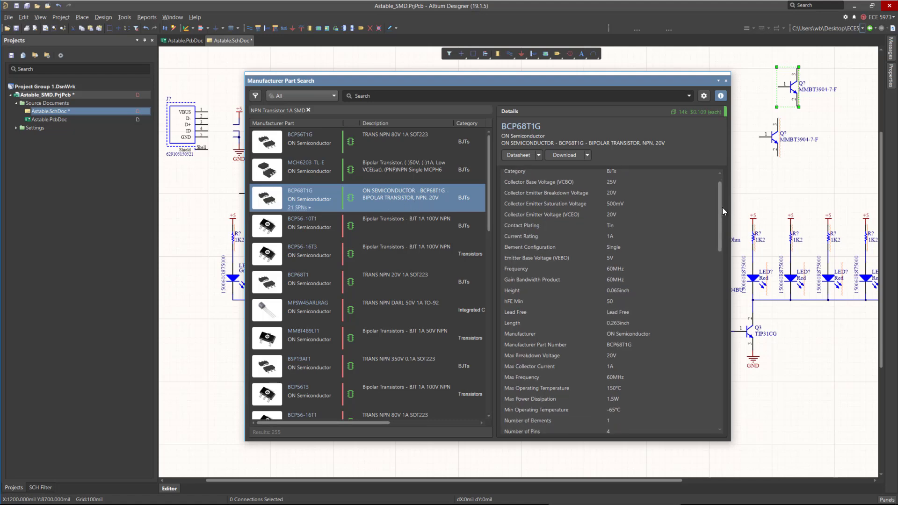
scroll(722, 208, down, 3)
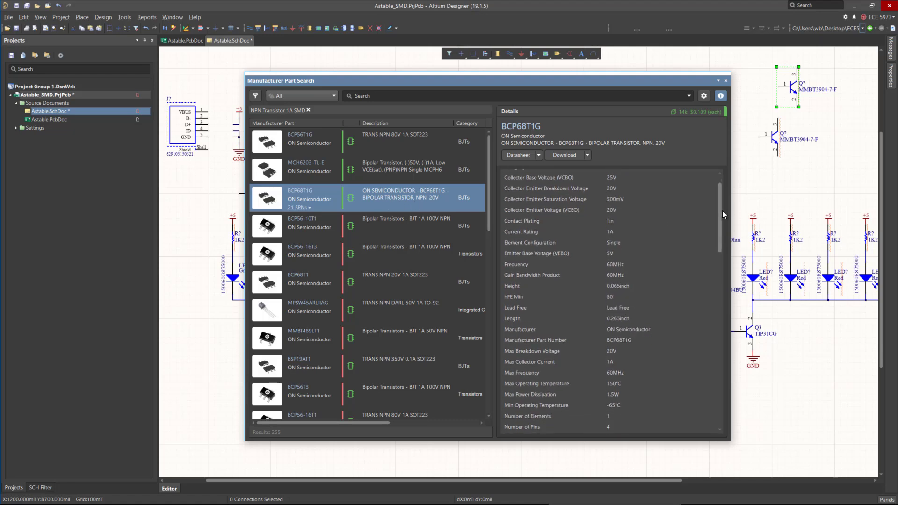
scroll(724, 215, up, 4)
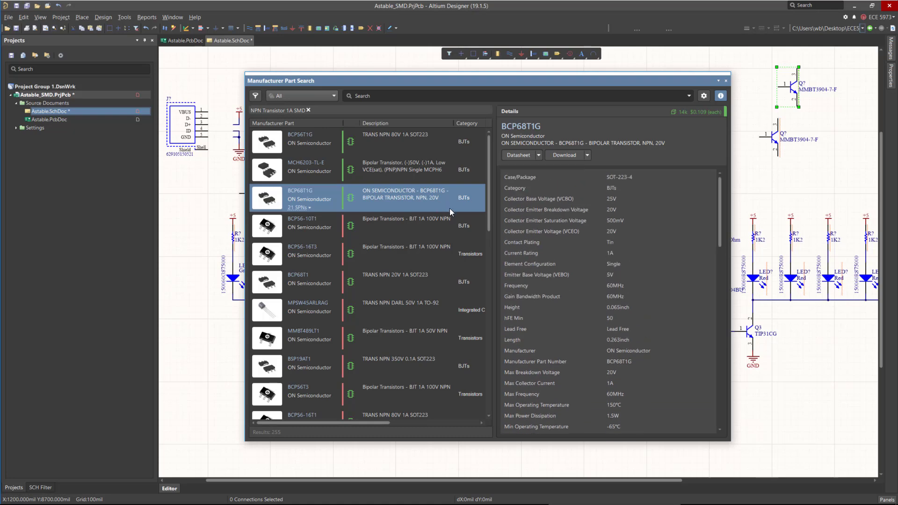
Place two BCP68T1G transistors below the circuit, mirroring the second one.
right_click(450, 211)
click(456, 210)
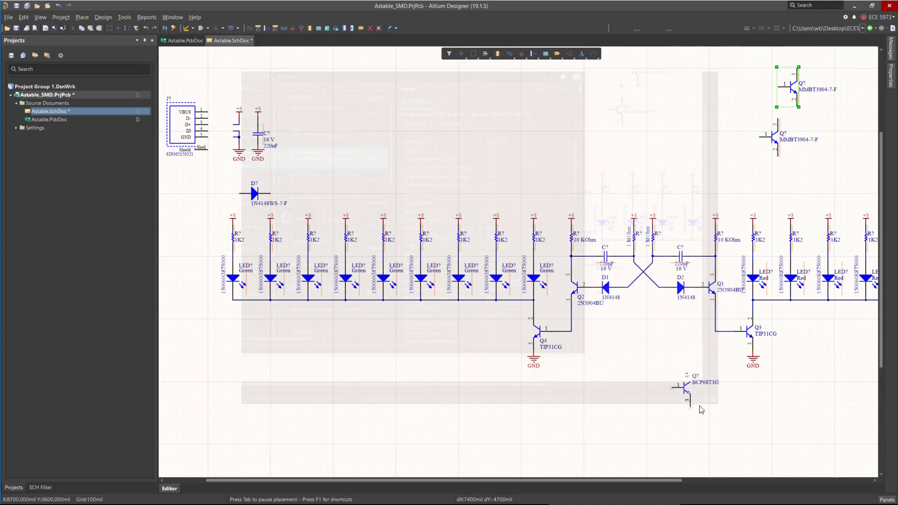
click(713, 393)
key(x)
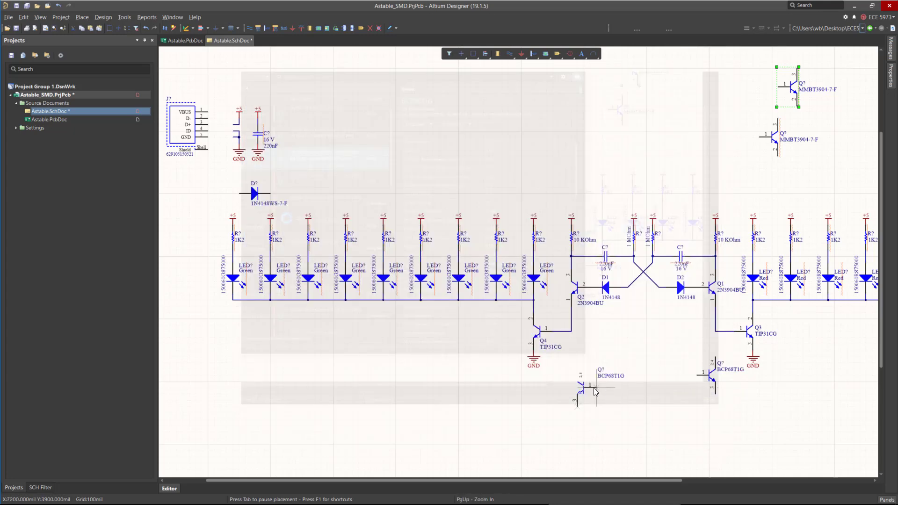
click(589, 388)
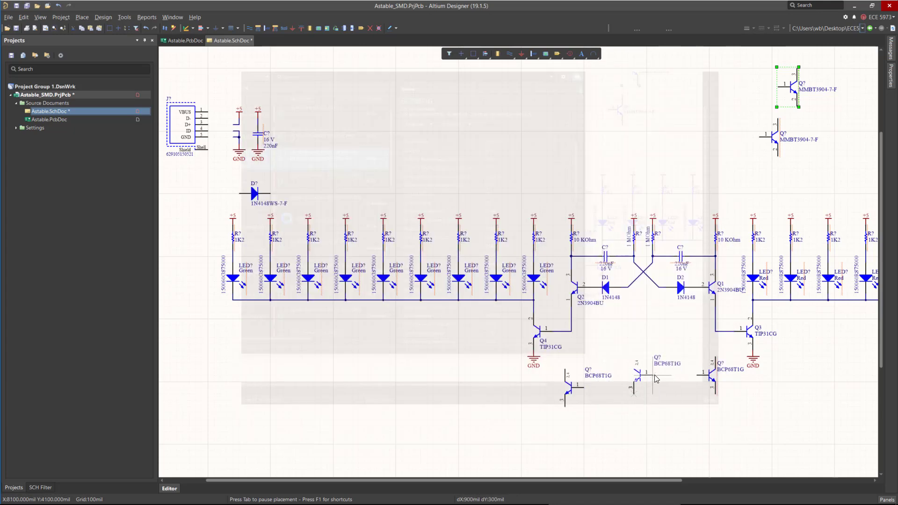
right_click(653, 375)
click(726, 81)
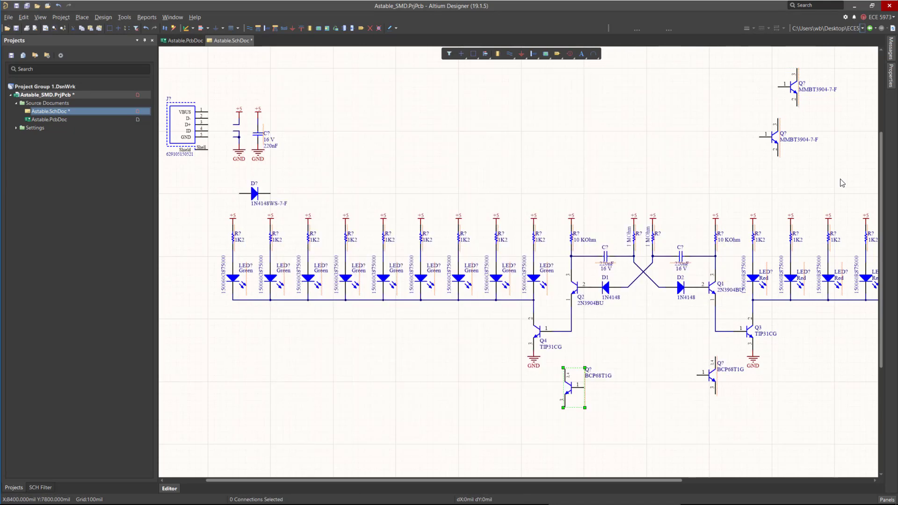
Delete the through-hole 1N4148 diodes D1 and D2.
click(645, 295)
click(605, 290)
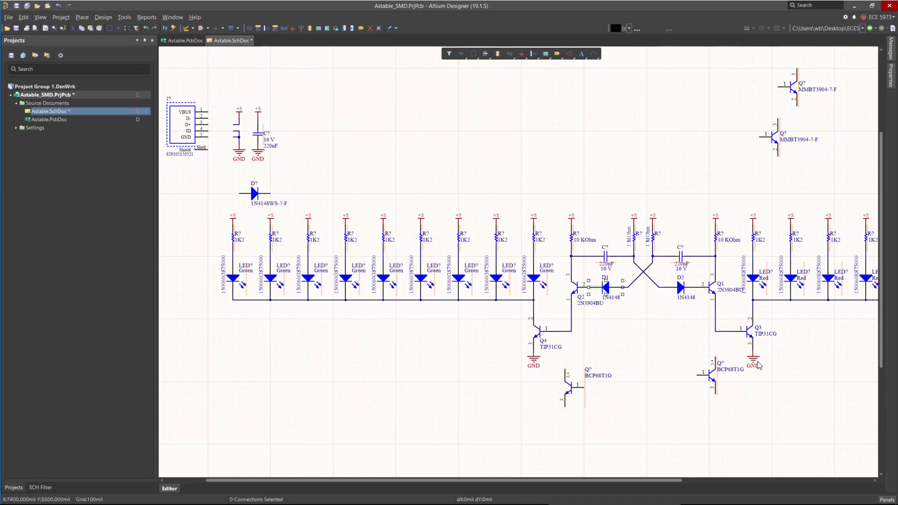
key(Delete)
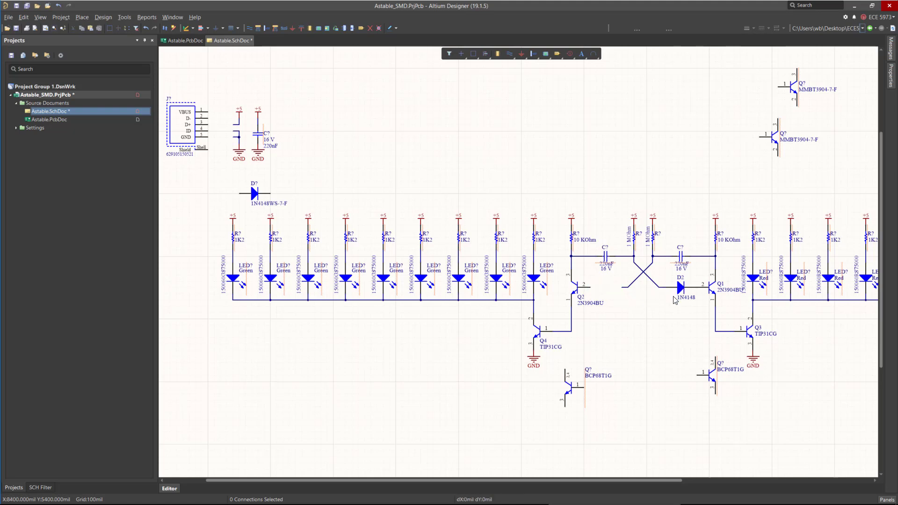
click(676, 292)
key(Delete)
Move the 1N4148WS-7-F diode into the former D2 position.
drag(255, 193, 703, 295)
ctrl+scroll(702, 295, up, 3)
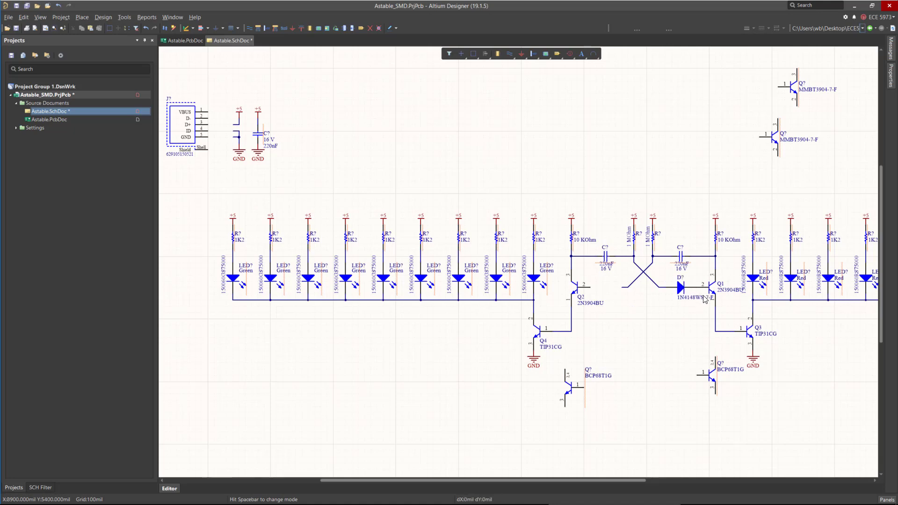
Copy the 1N4148WS-7-F diode and place a mirrored copy in the former D1 position.
click(659, 286)
key(ctrl+c)
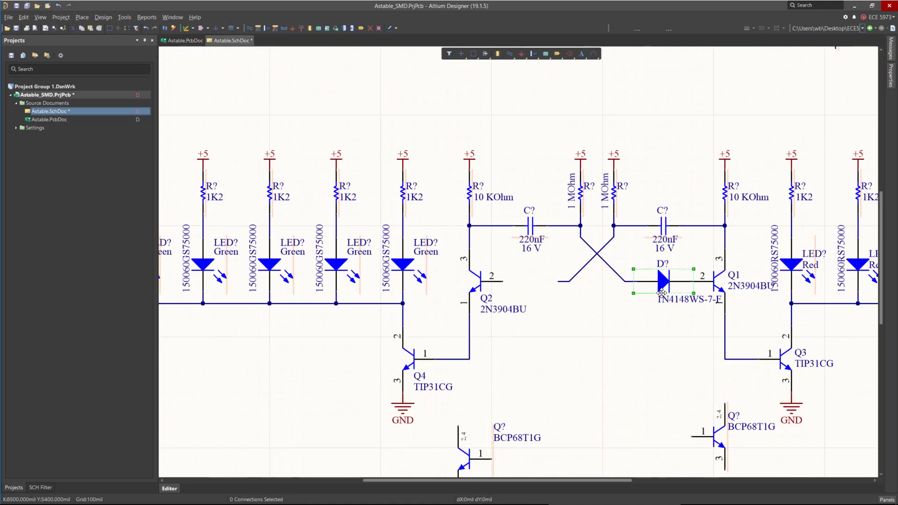
key(ctrl+v)
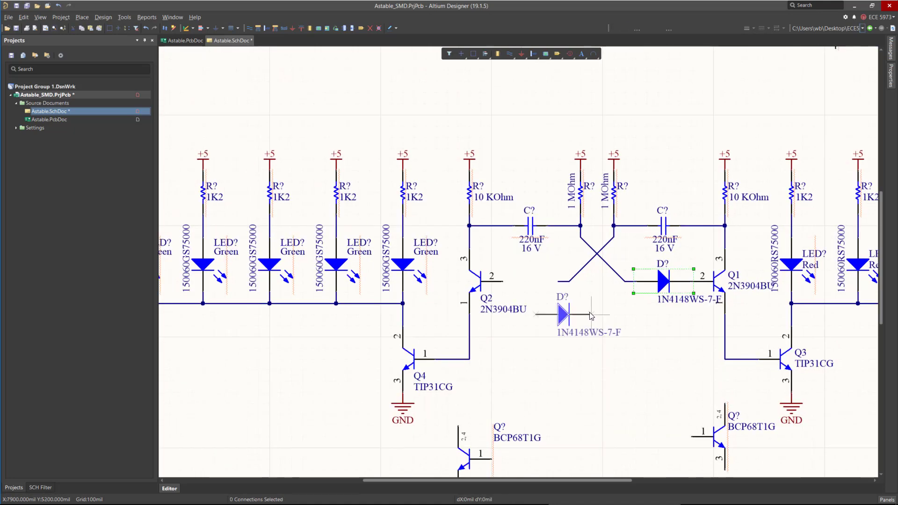
key(x)
click(503, 281)
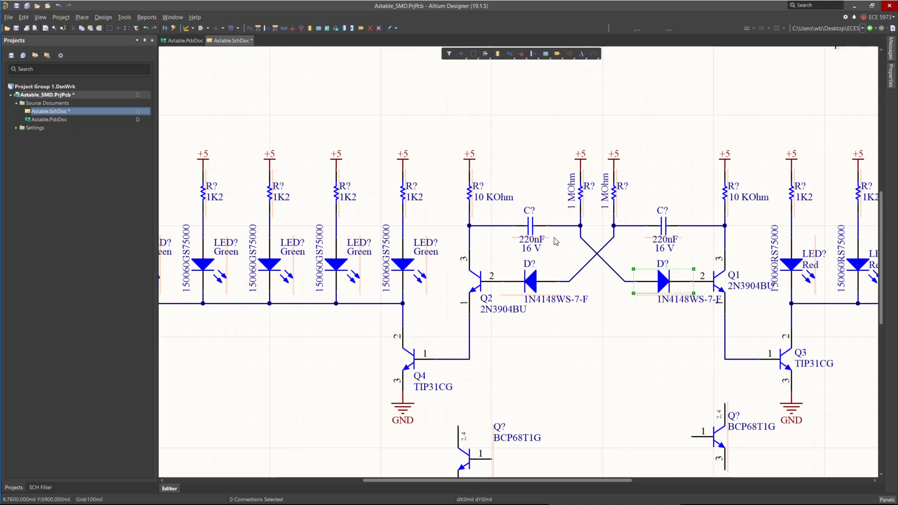
Delete the 2N3904BU transistors Q2 and Q1.
ctrl+scroll(554, 238, down, 1)
click(495, 269)
key(Delete)
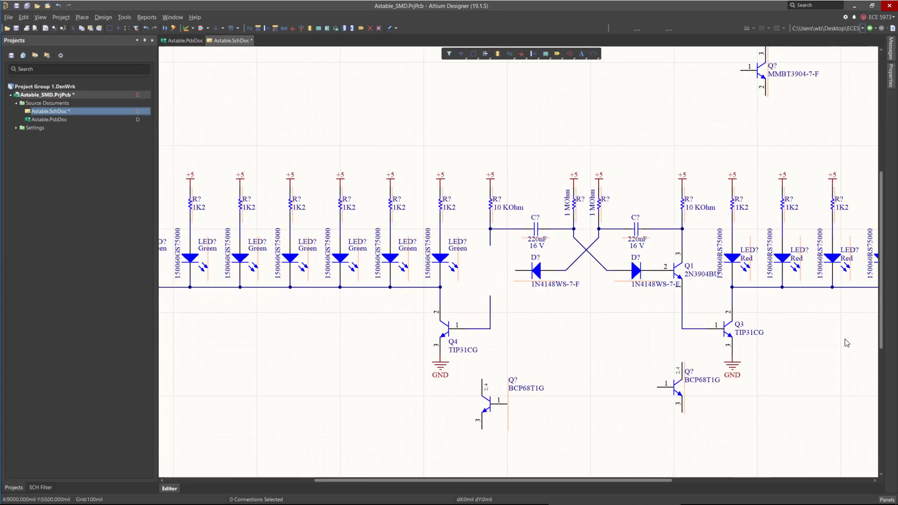
click(678, 270)
key(Delete)
Move an MMBT3904-7-F transistor into the former Q1 position, rotated to fit the wiring.
drag(743, 81, 659, 352)
ctrl+scroll(709, 264, up, 2)
key(space)
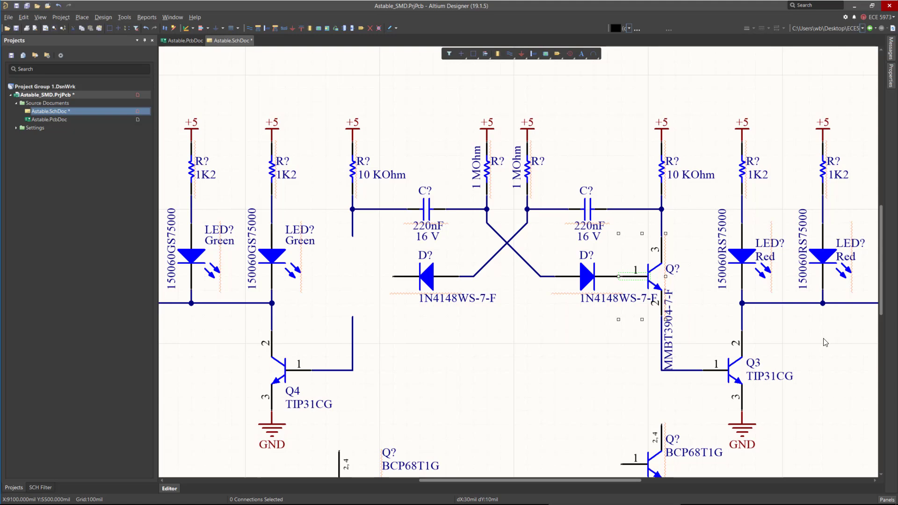
Copy the MMBT3904-7-F, place a mirrored copy in the former Q2 position and reposition its labels.
click(656, 276)
key(ctrl+c)
key(ctrl+v)
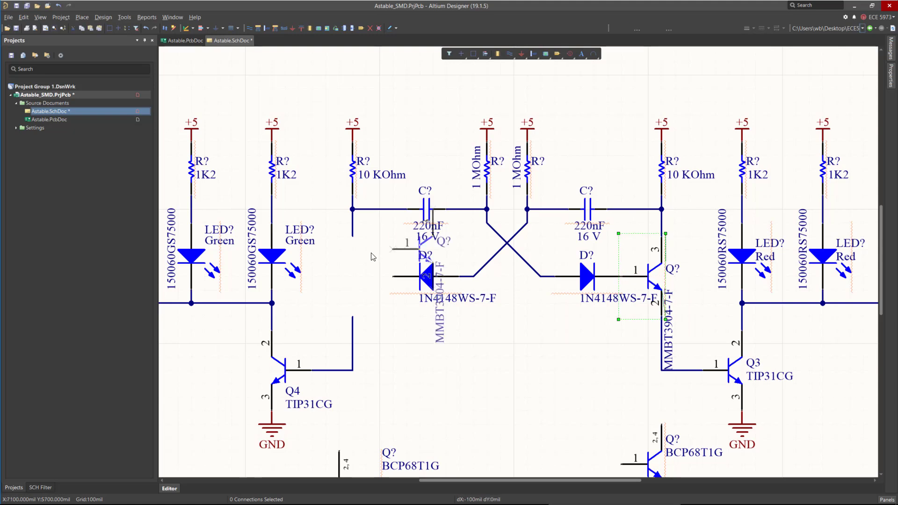
key(x)
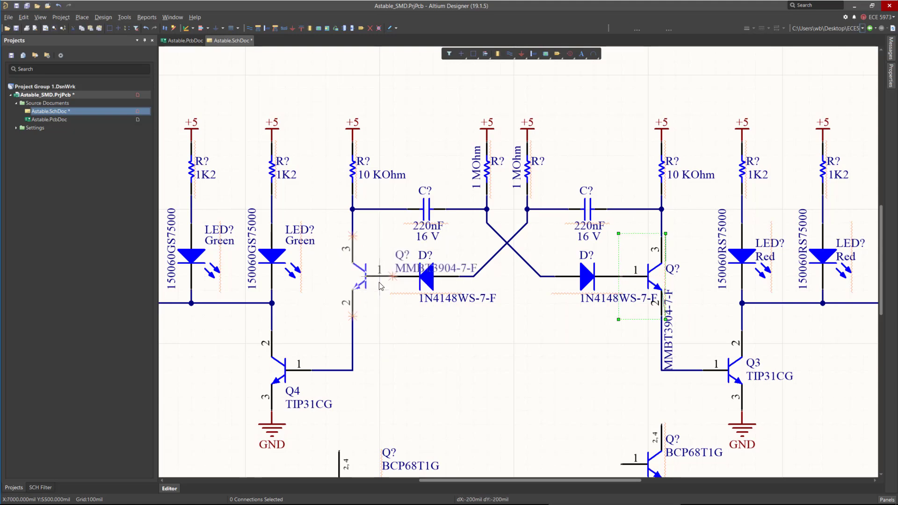
click(379, 281)
key(space)
drag(410, 268, 361, 386)
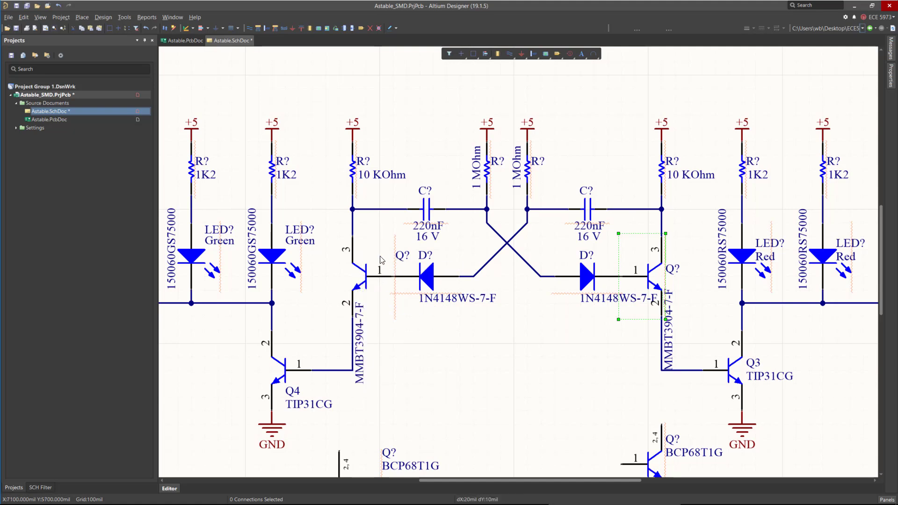
drag(390, 256, 361, 258)
click(549, 364)
Delete the TIP31CG transistor Q3.
scroll(525, 310, down, 2)
ctrl+scroll(582, 264, down, 1)
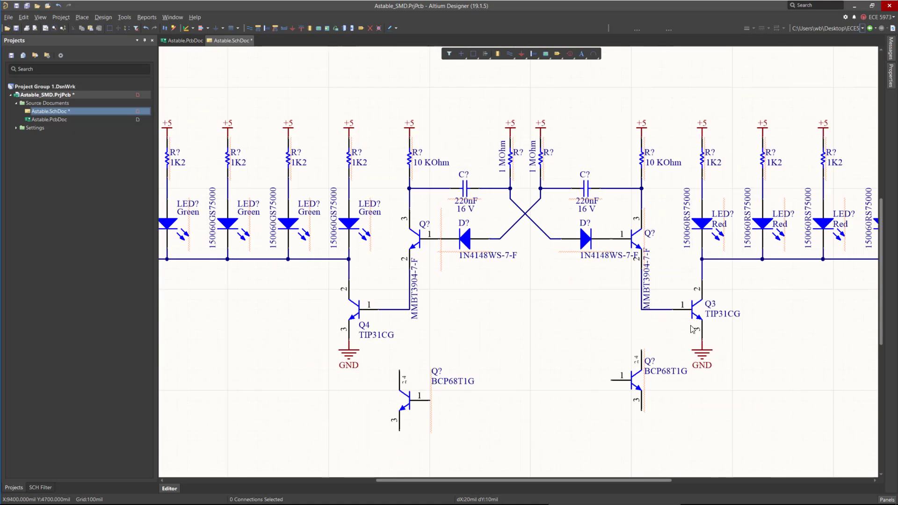
click(696, 316)
key(Delete)
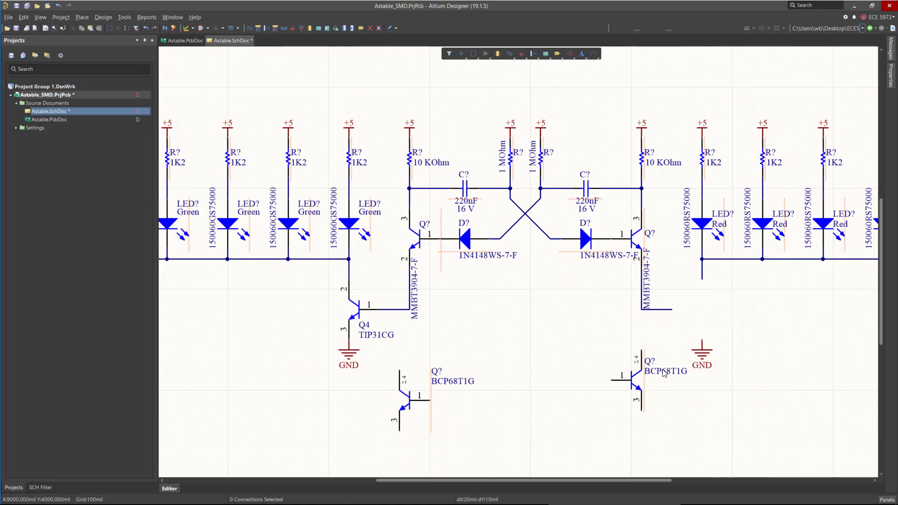
Move a BCP68T1G transistor into the former Q3 position and adjust its collector connection.
drag(642, 350, 701, 280)
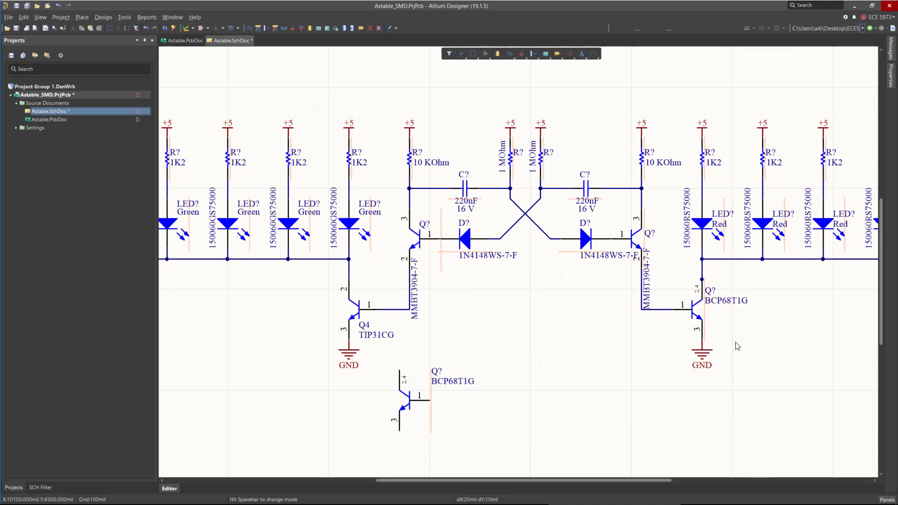
ctrl+scroll(719, 302, up, 5)
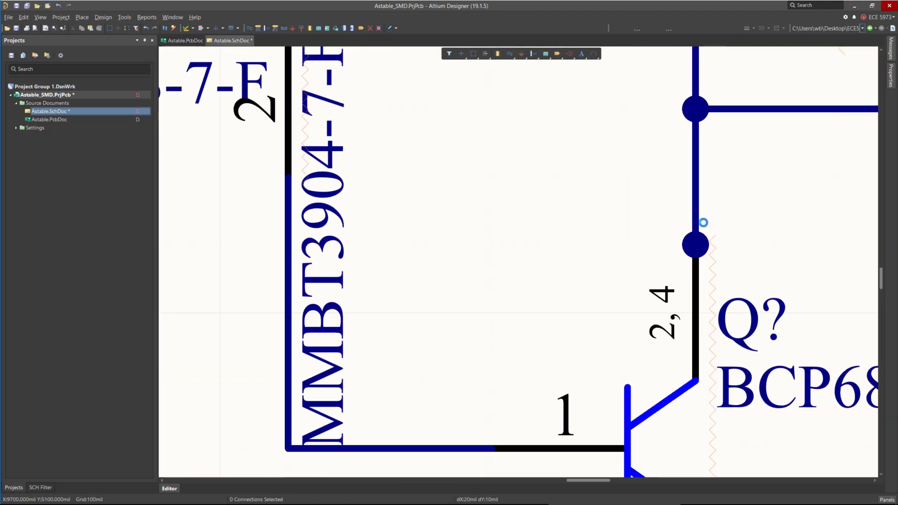
mouse_move(696, 246)
mouse_down()
mouse_move(697, 190)
mouse_move(698, 252)
mouse_up()
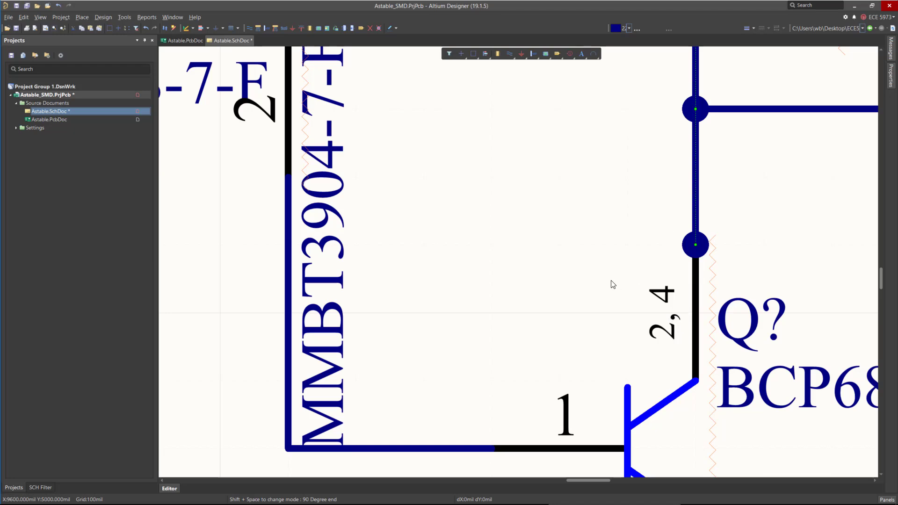
ctrl+scroll(521, 208, down, 3)
ctrl+scroll(715, 336, up, 2)
ctrl+scroll(377, 257, down, 3)
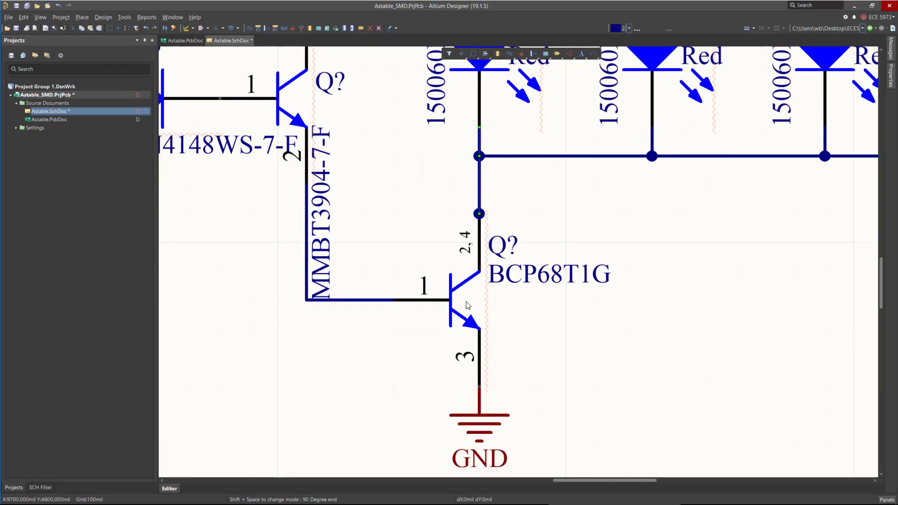
Review the BCP68T1G's properties, including its SOT-223 footprint.
click(577, 374)
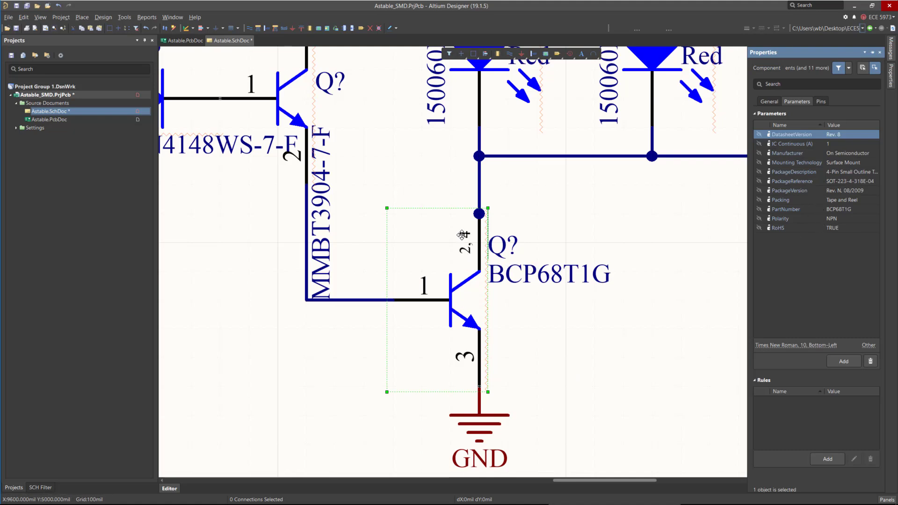
click(769, 101)
scroll(866, 220, down, 1)
scroll(864, 224, down, 2)
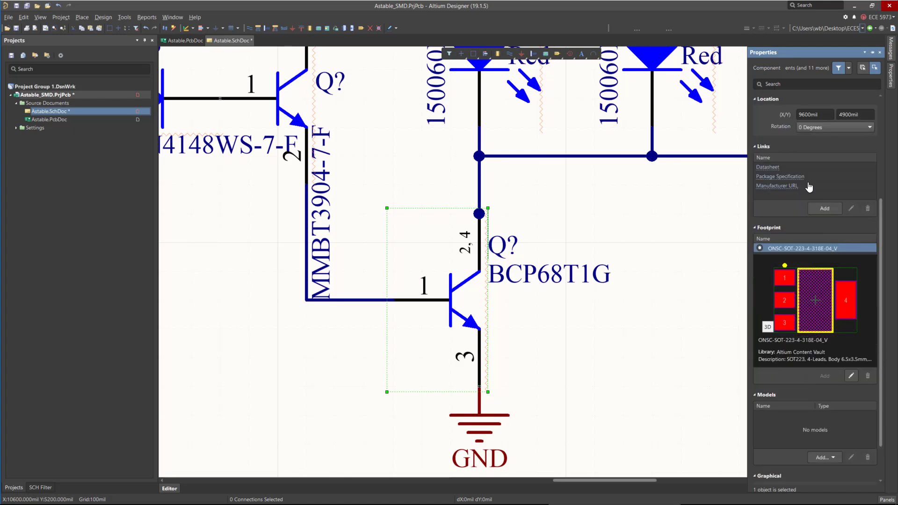
scroll(835, 256, down, 2)
scroll(832, 240, up, 2)
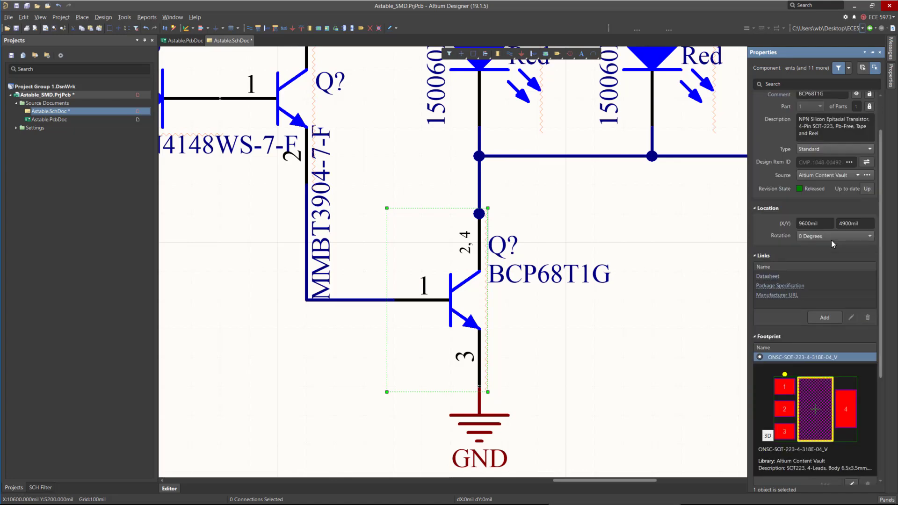
scroll(823, 246, down, 2)
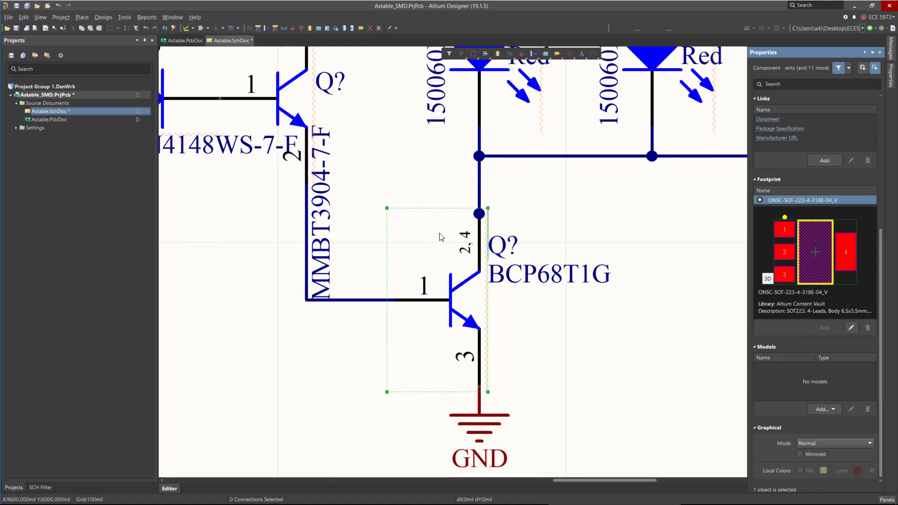
click(648, 335)
ctrl+scroll(647, 334, down, 5)
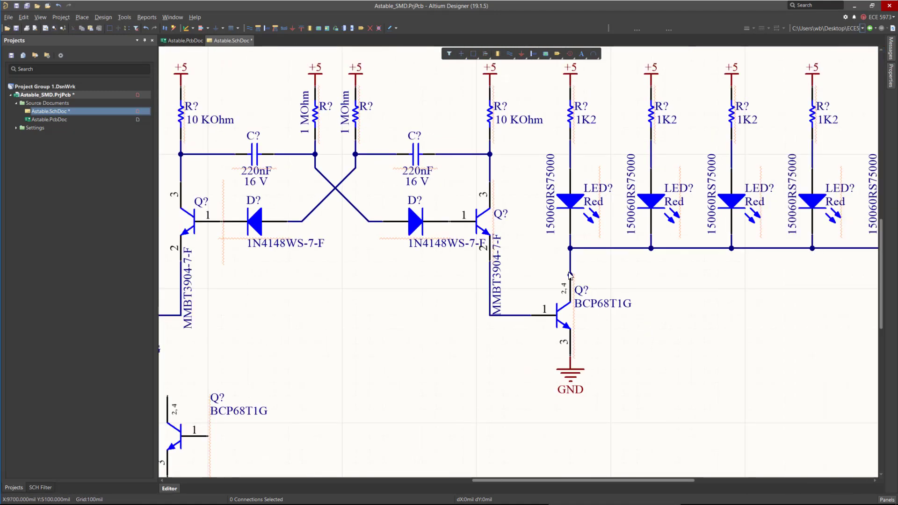
ctrl+scroll(709, 327, down, 1)
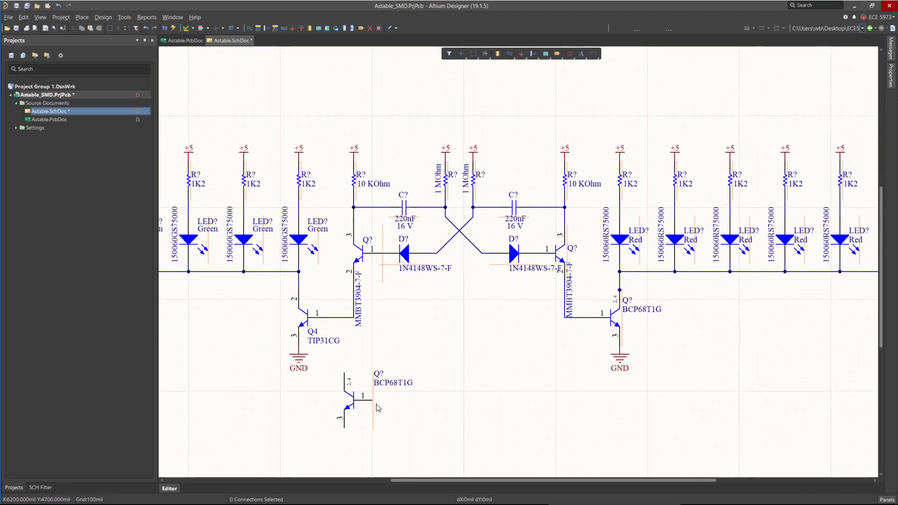
Delete the TIP31CG transistor Q4 and move the other BCP68T1G into its position.
click(303, 326)
key(Delete)
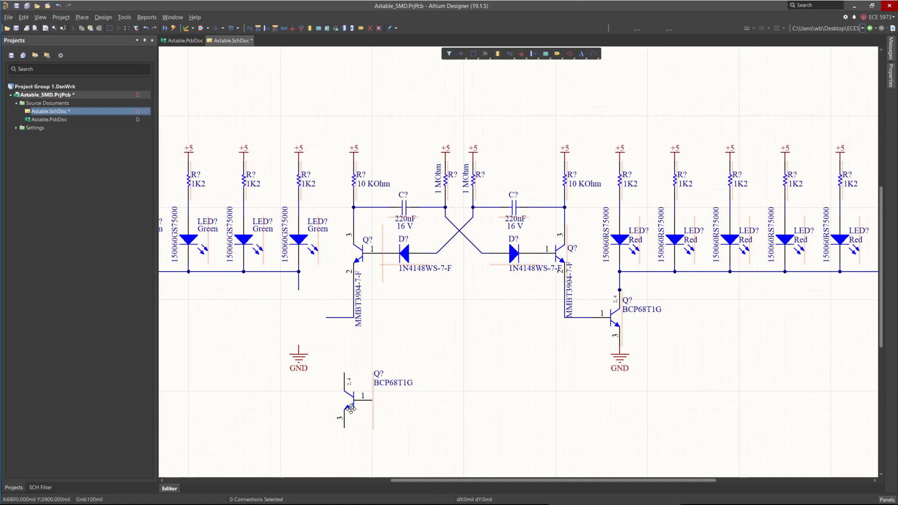
drag(350, 406, 326, 317)
key(x)
key(x)
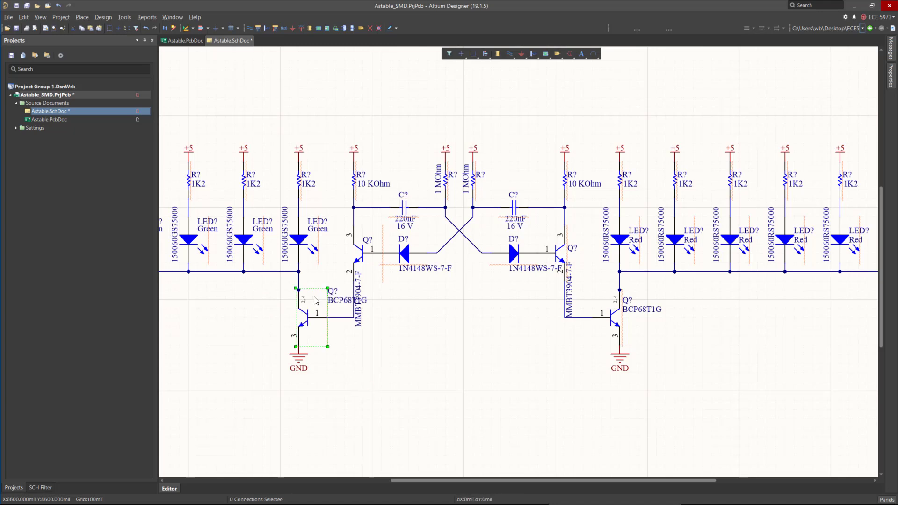
Reposition the designator and part-number labels of the left BCP68T1G.
ctrl+scroll(316, 300, up, 5)
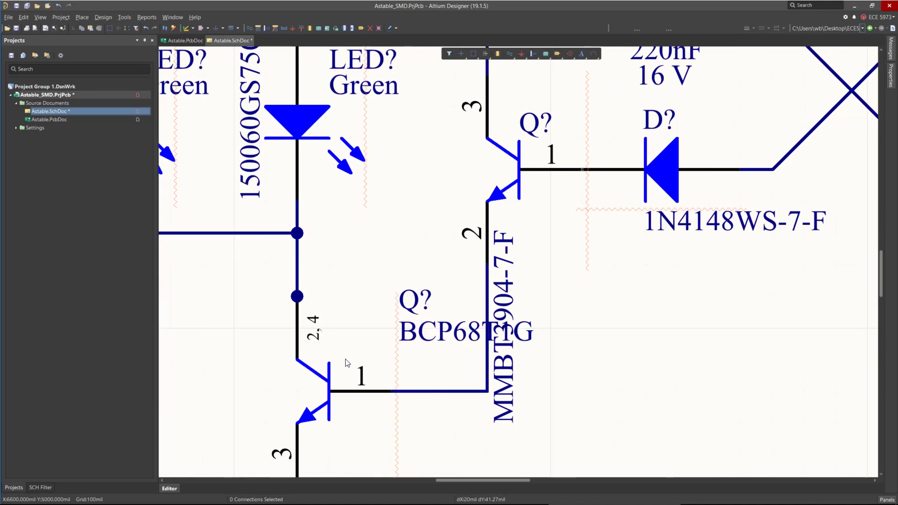
drag(480, 333, 411, 347)
drag(371, 379, 356, 457)
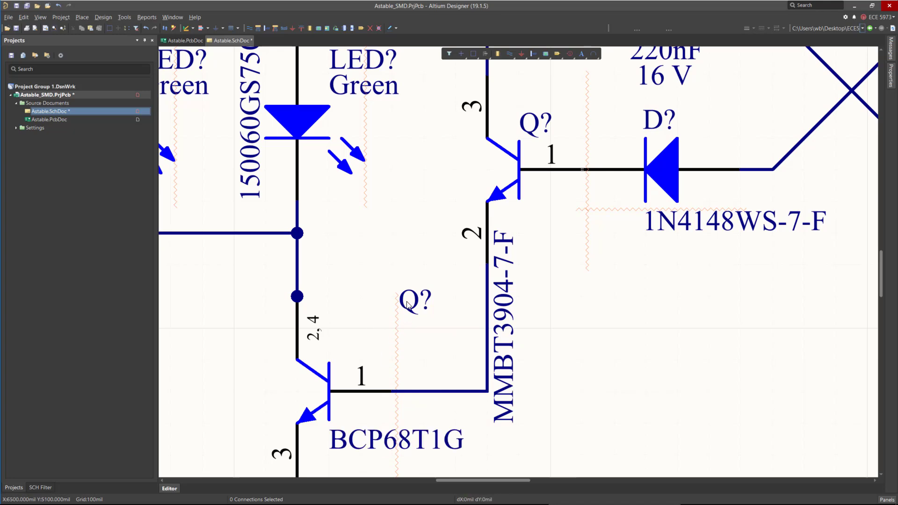
drag(397, 312, 327, 356)
ctrl+scroll(276, 219, down, 4)
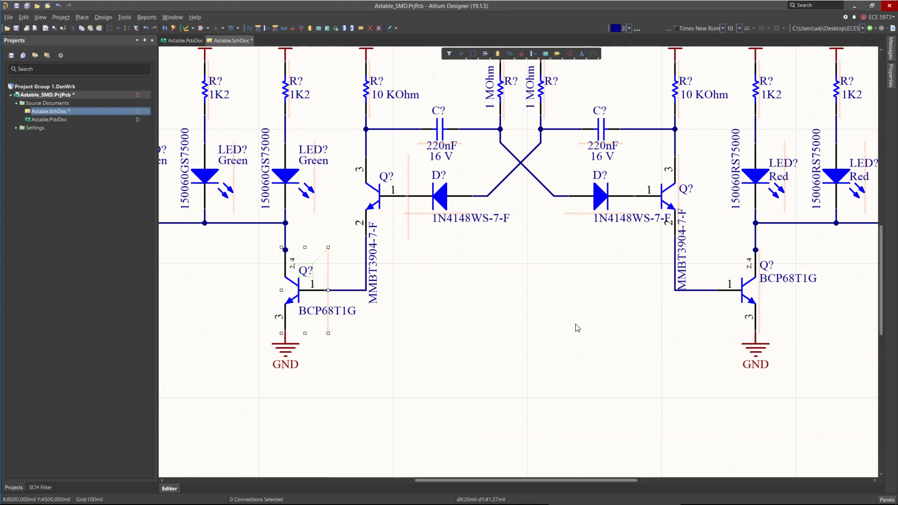
click(454, 269)
ctrl+scroll(402, 276, down, 5)
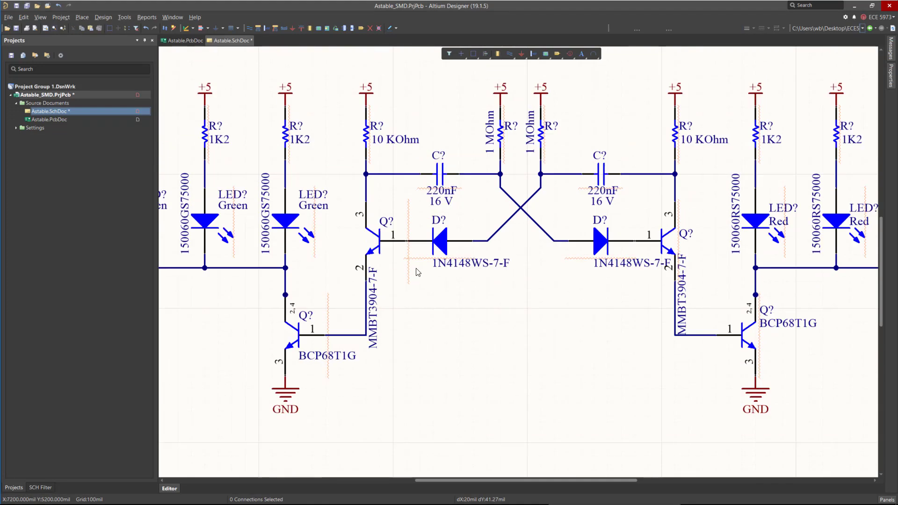
Delete the leftover MMBT3904-7-F transistor at the top of the sheet.
ctrl+scroll(494, 223, down, 3)
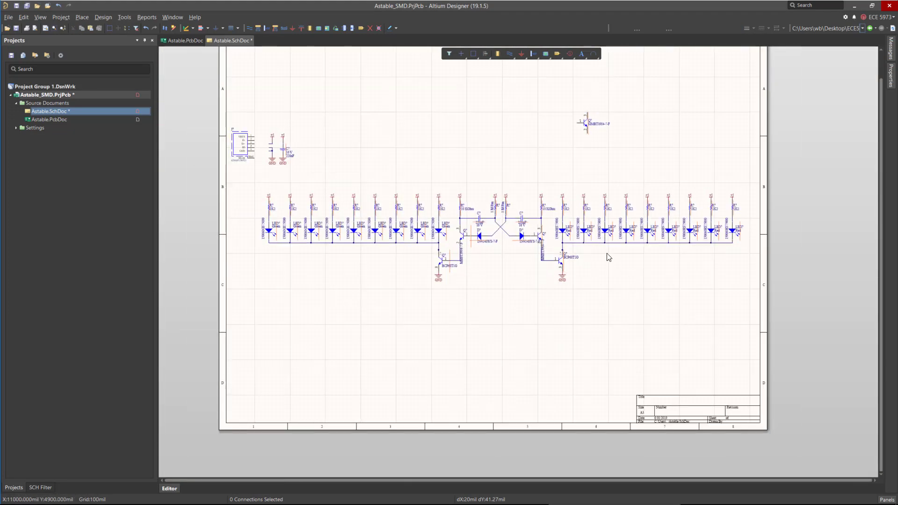
drag(558, 83, 634, 141)
key(Delete)
ctrl+scroll(542, 245, up, 4)
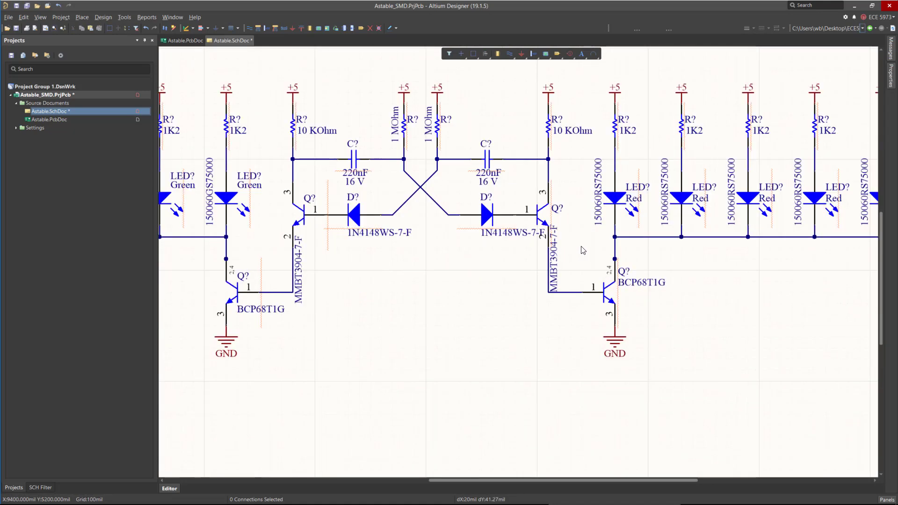
Shift the micro USB connector slightly right, closer to its power ports.
ctrl+scroll(574, 254, down, 4)
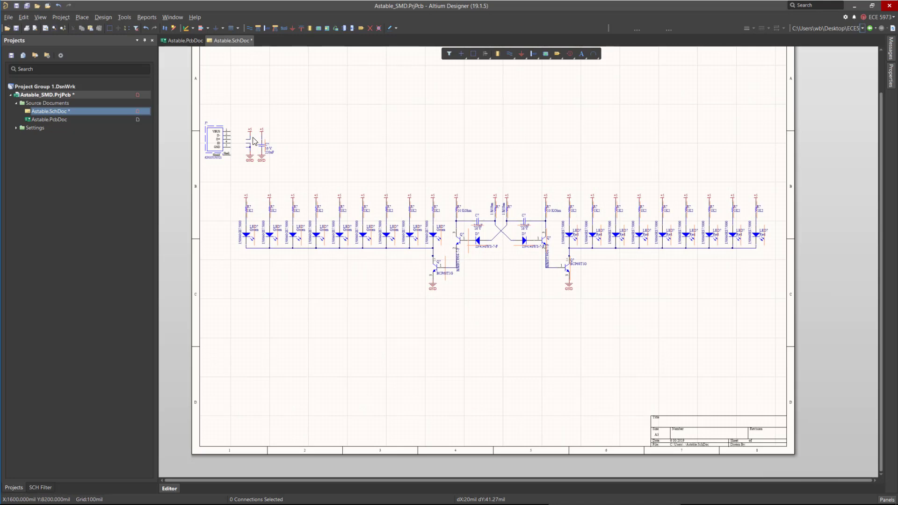
ctrl+scroll(253, 141, up, 6)
key(ctrl+w)
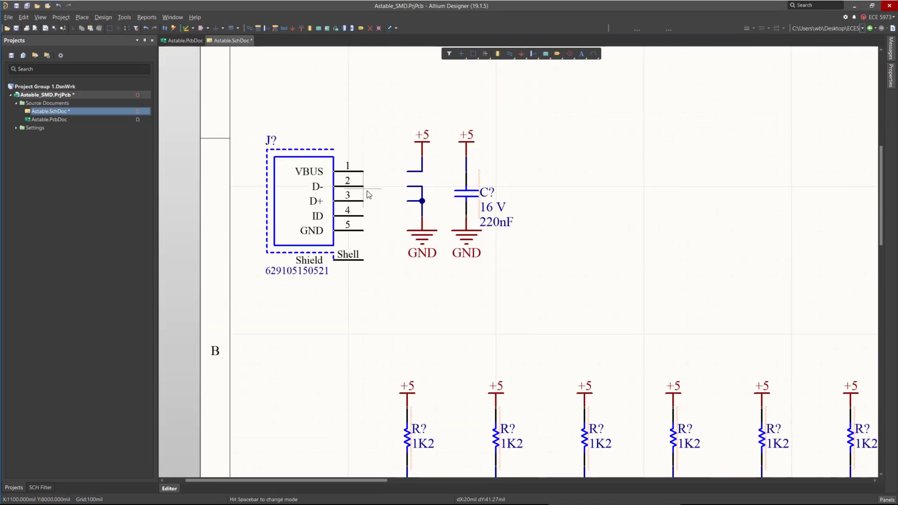
drag(367, 191, 374, 190)
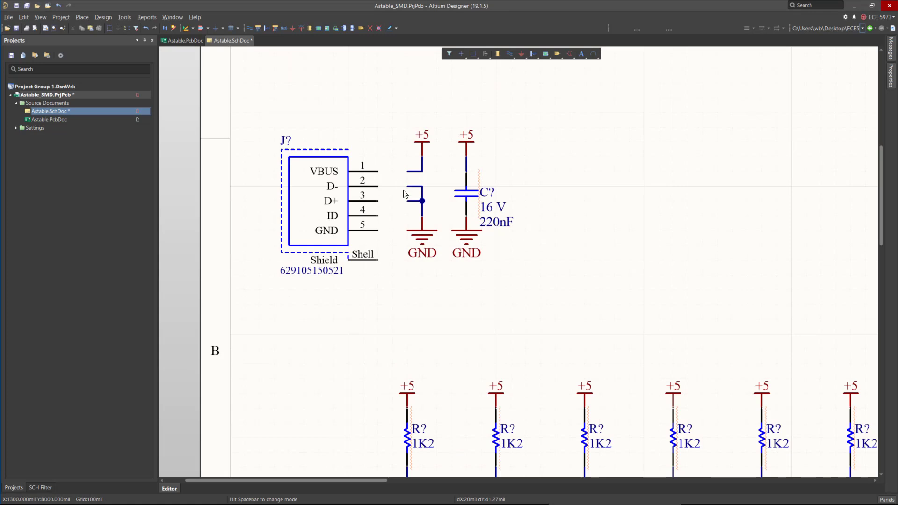
key(Escape)
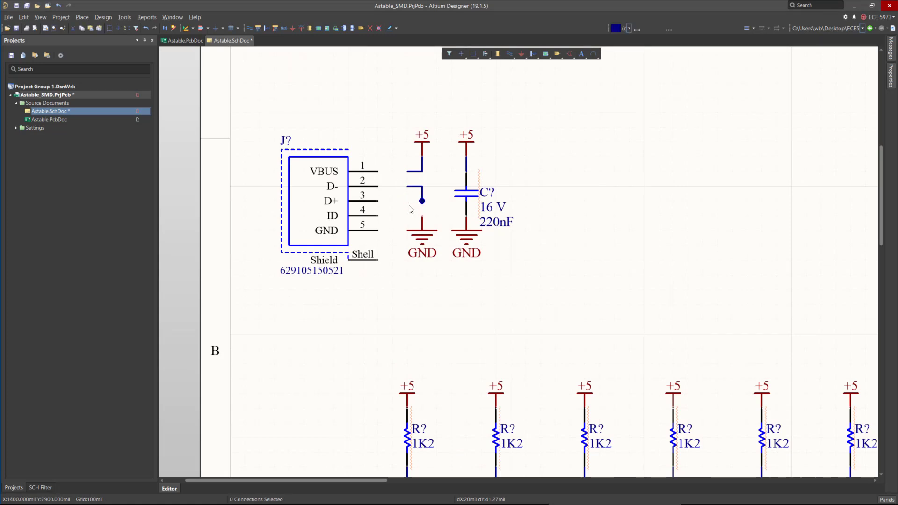
Connect the connector's VBUS pin to +5 and its GND pin to ground, then save the schematic.
drag(422, 230, 422, 201)
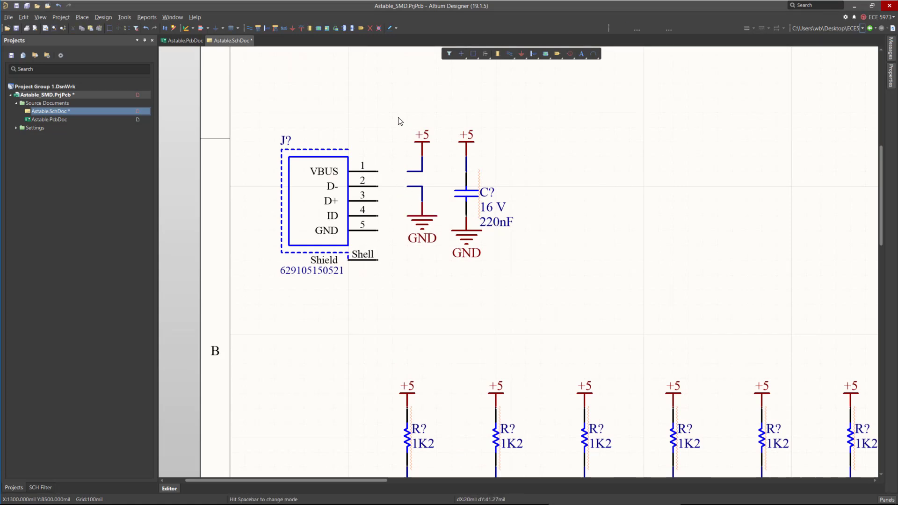
drag(394, 115, 394, 155)
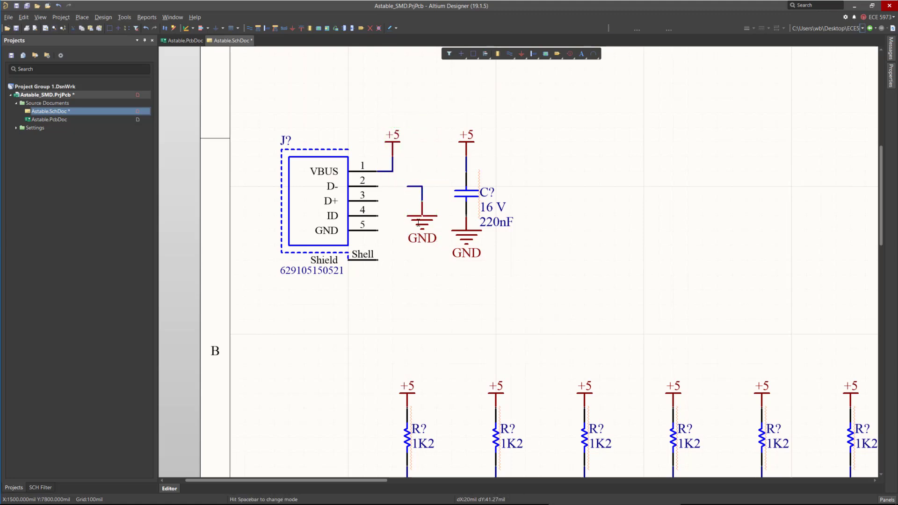
drag(418, 222, 416, 270)
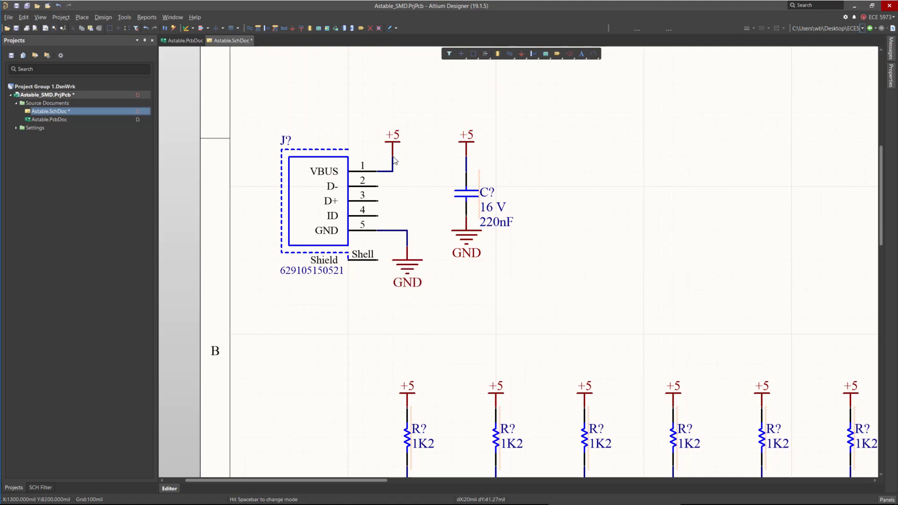
drag(394, 160, 409, 160)
drag(476, 240, 476, 269)
ctrl+scroll(404, 189, down, 1)
ctrl+scroll(403, 187, down, 3)
key(ctrl+s)
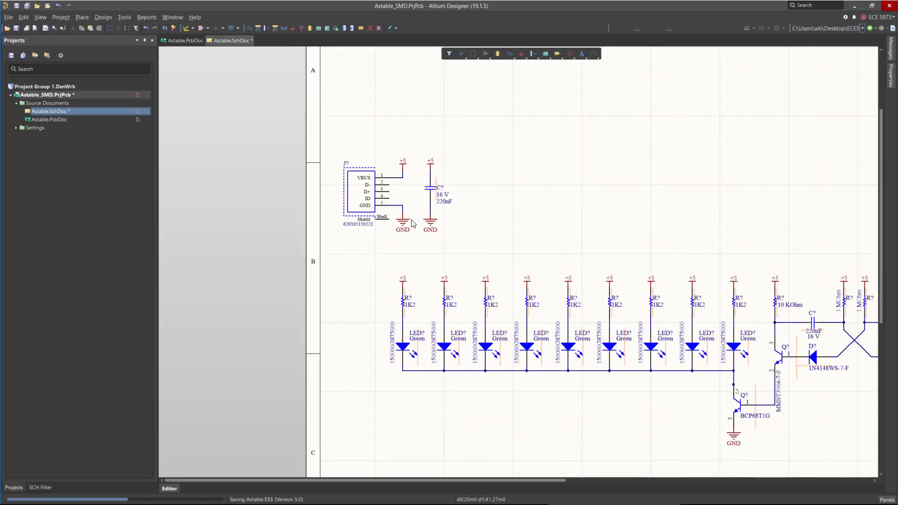
ctrl+scroll(288, 162, down, 5)
ctrl+scroll(480, 206, up, 4)
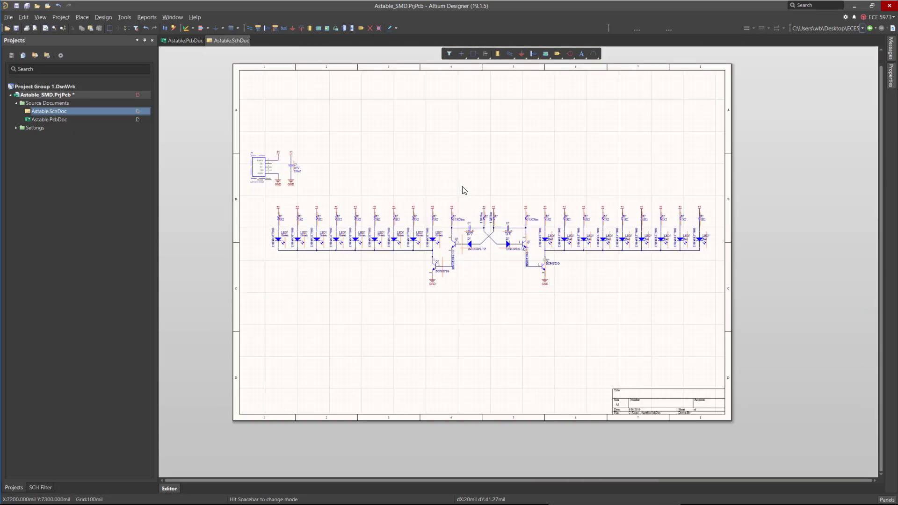
ctrl+scroll(252, 149, up, 3)
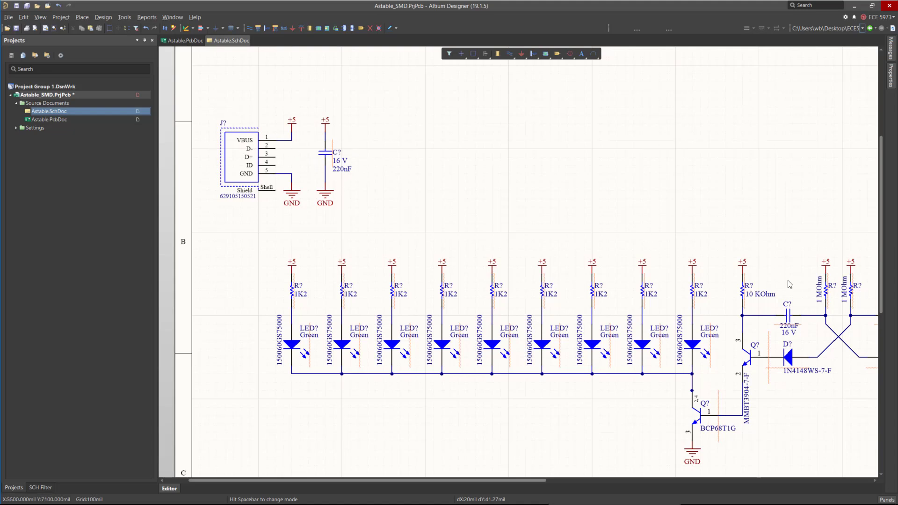
ctrl+scroll(390, 174, down, 6)
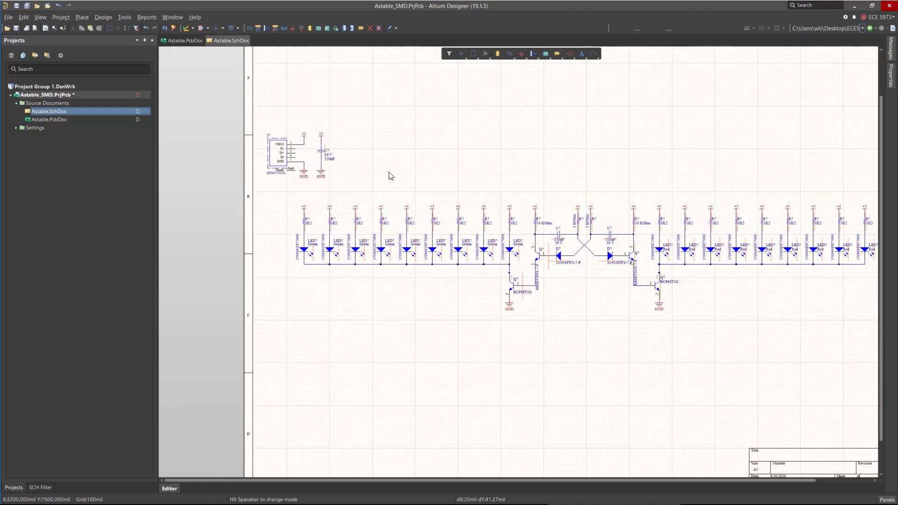
ctrl+scroll(338, 155, up, 2)
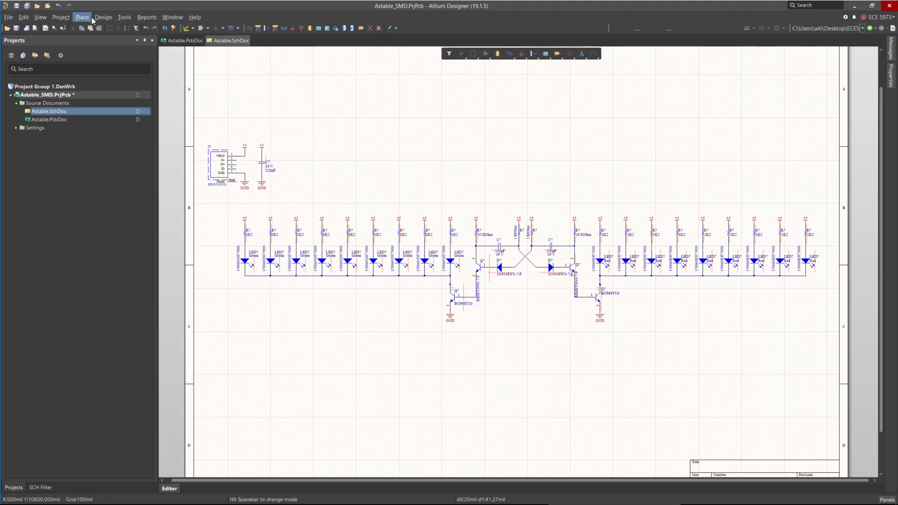
click(124, 17)
mouse_move(173, 110)
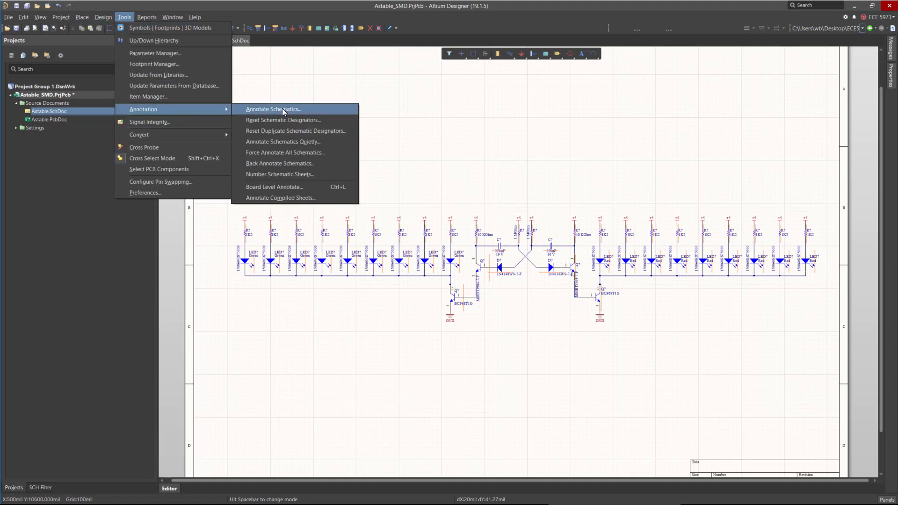
click(536, 110)
ctrl+scroll(224, 176, up, 2)
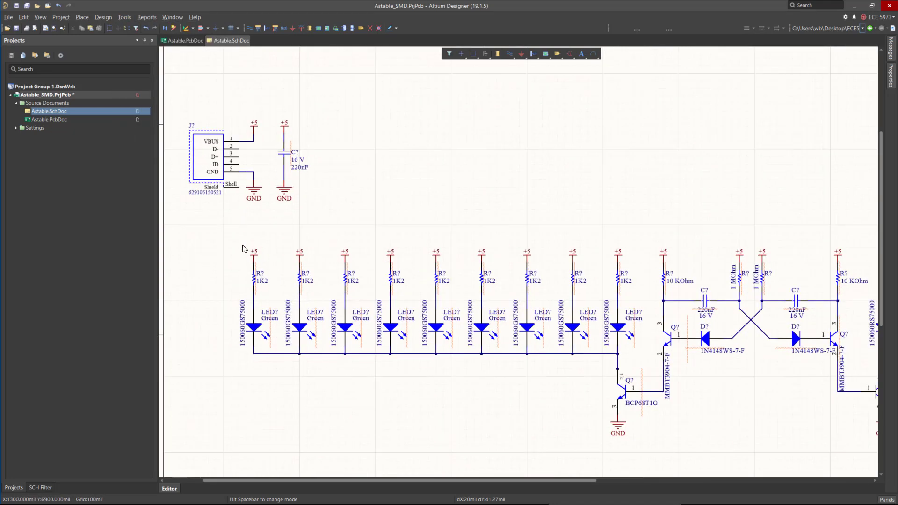
key(ctrl+Page_Down)
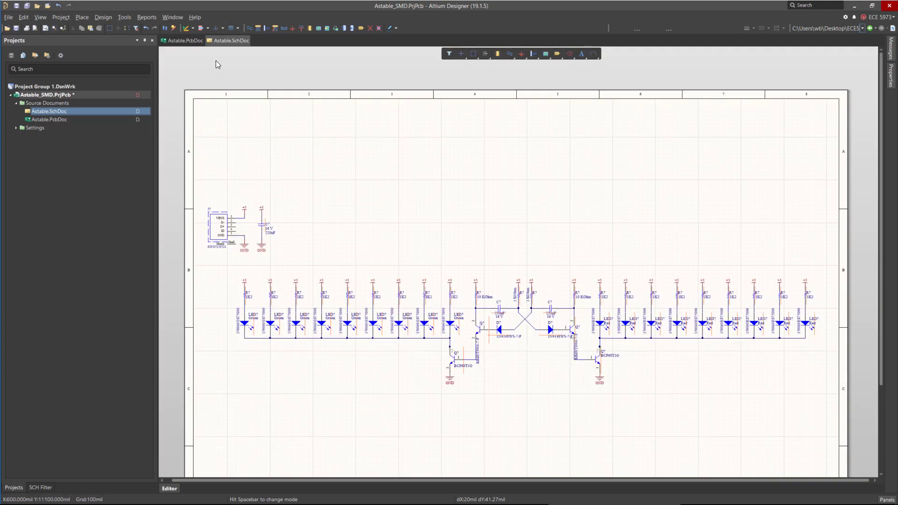
Reset all schematic designators.
click(125, 16)
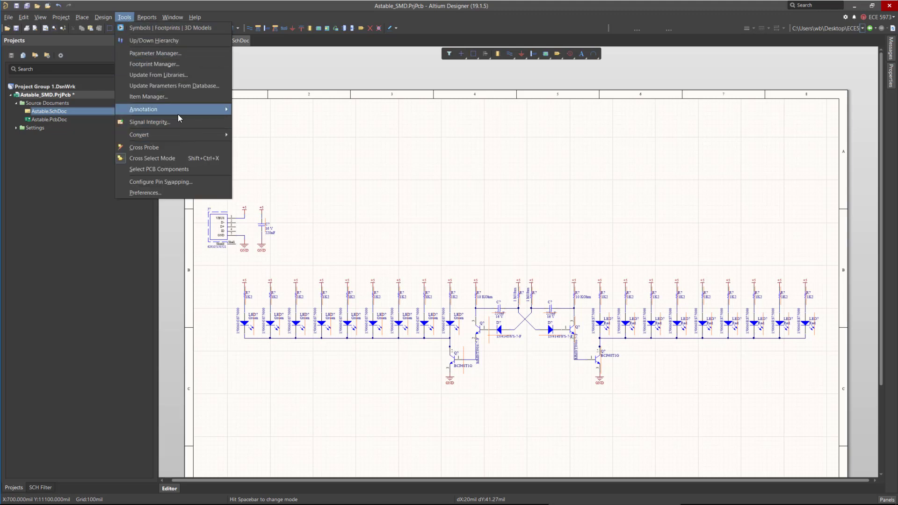
mouse_move(178, 111)
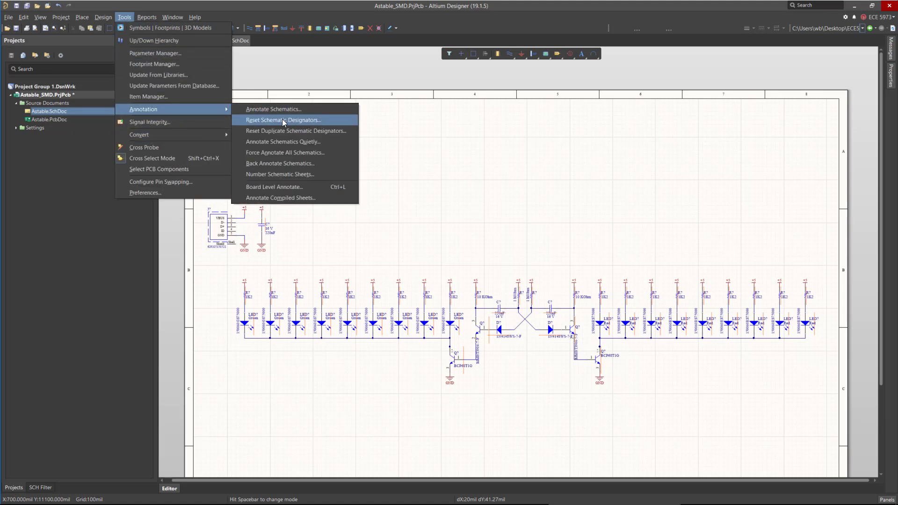
click(295, 120)
click(506, 280)
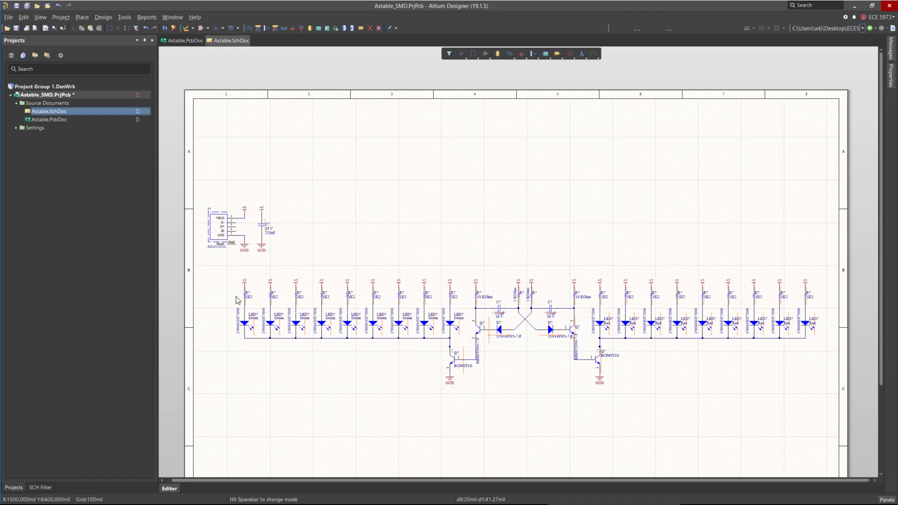
Annotate the schematic: update the proposed change list and accept the changes as an ECO.
ctrl+scroll(246, 300, up, 5)
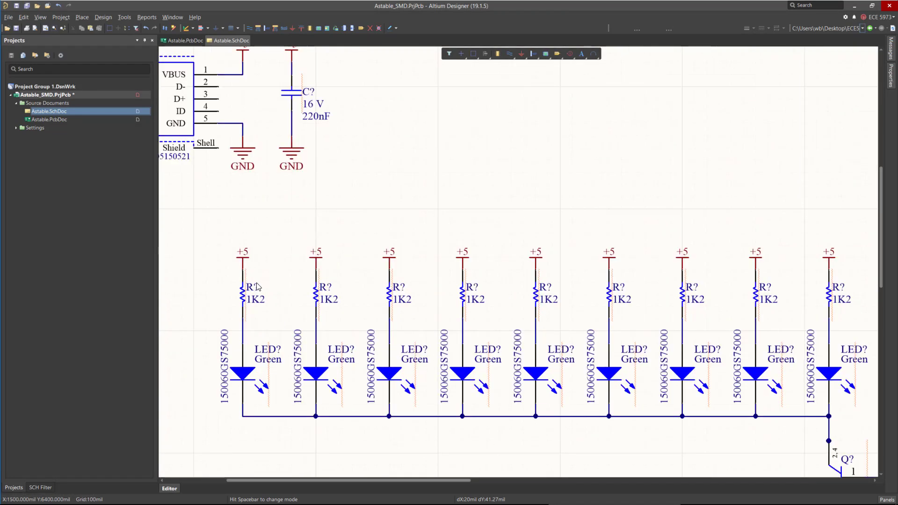
ctrl+scroll(328, 245, down, 6)
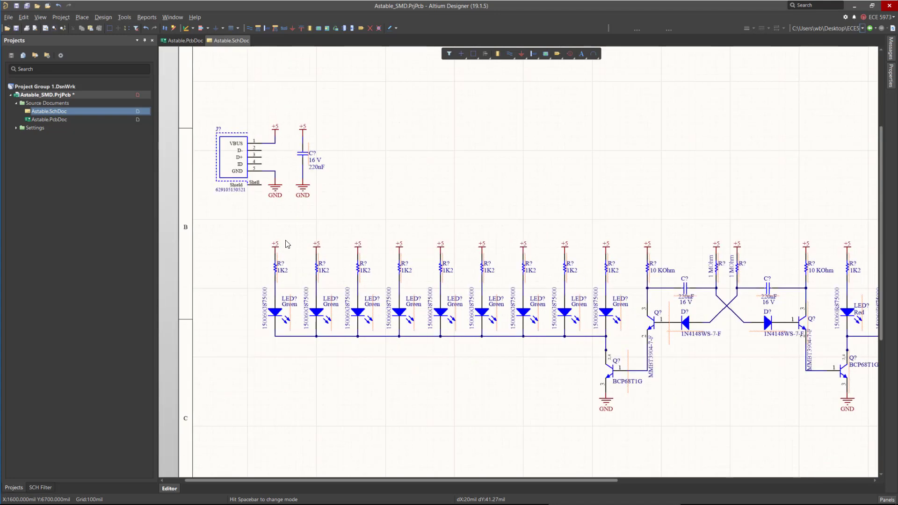
click(124, 16)
mouse_move(222, 111)
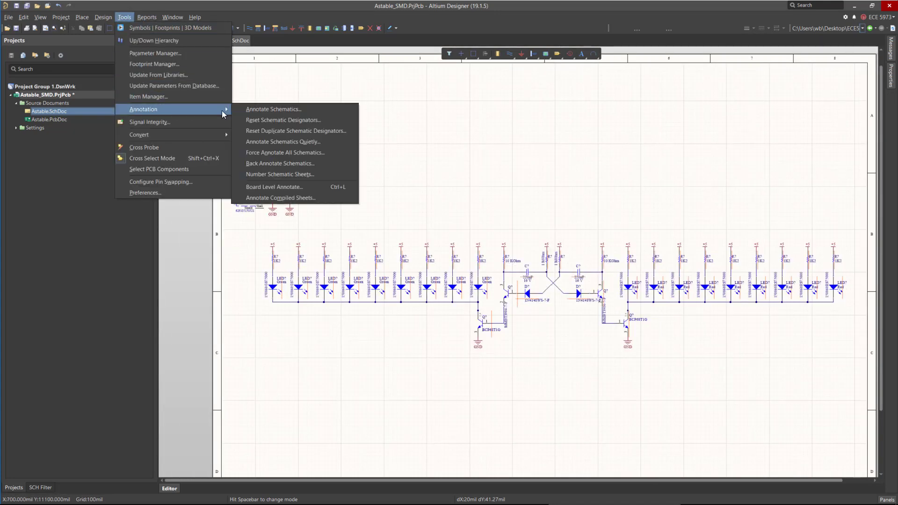
click(332, 111)
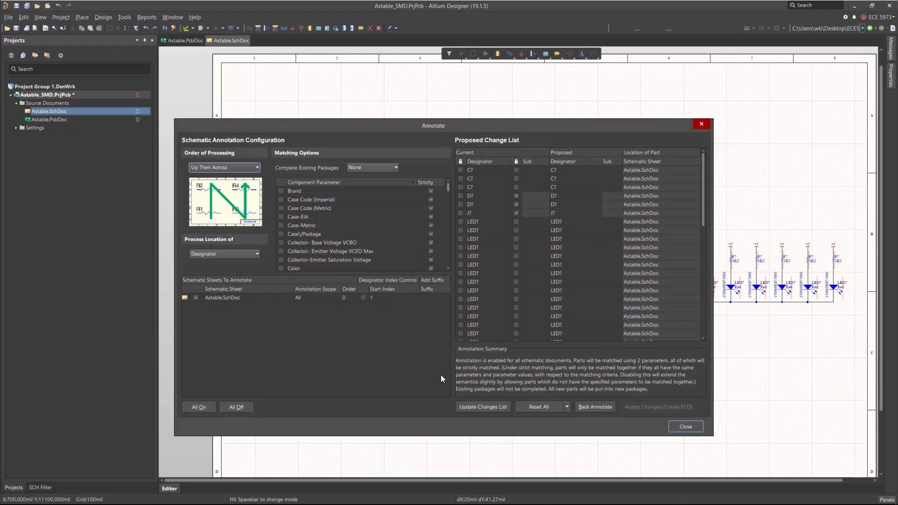
click(475, 405)
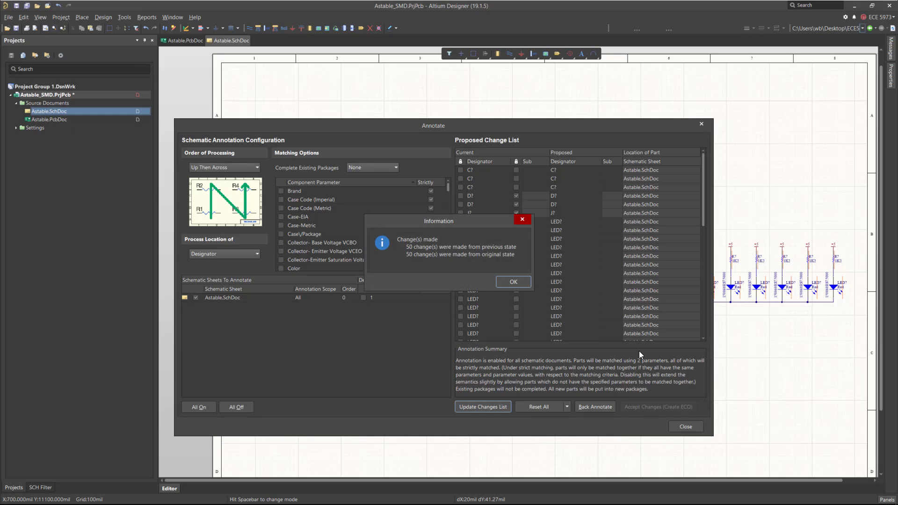
key(Return)
click(633, 405)
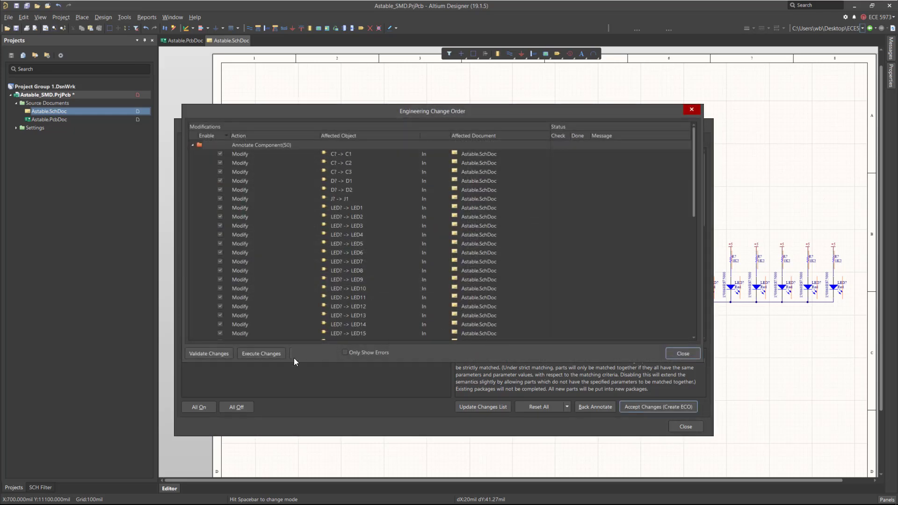
Validate the engineering change order's designator modifications and close both annotation dialogs.
click(203, 354)
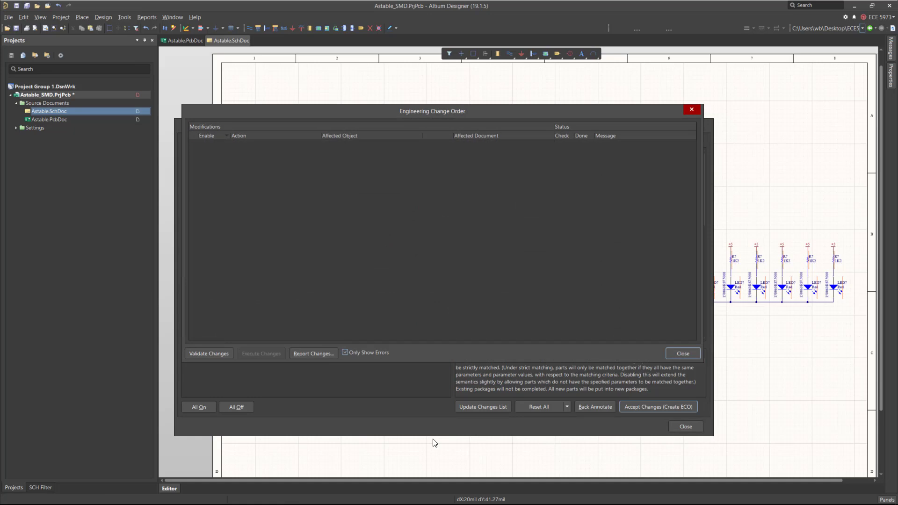
scroll(360, 234, down, 6)
scroll(349, 187, up, 6)
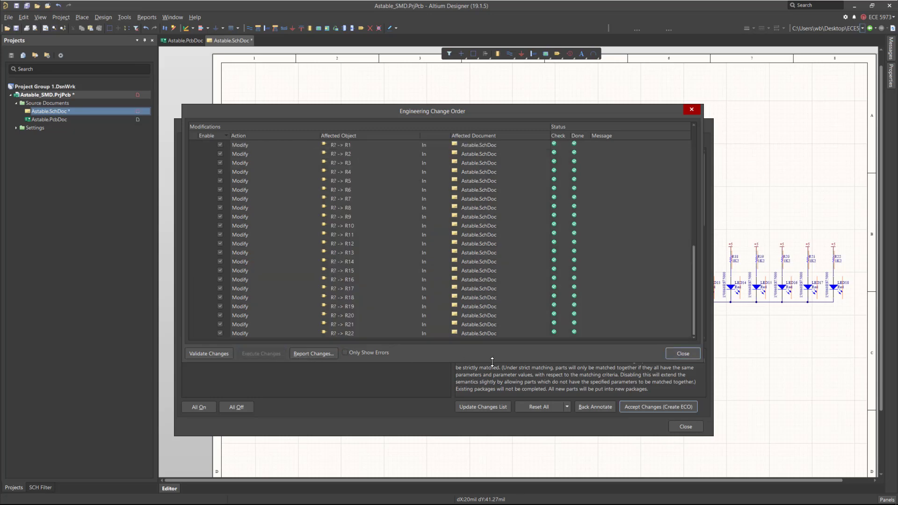
click(346, 353)
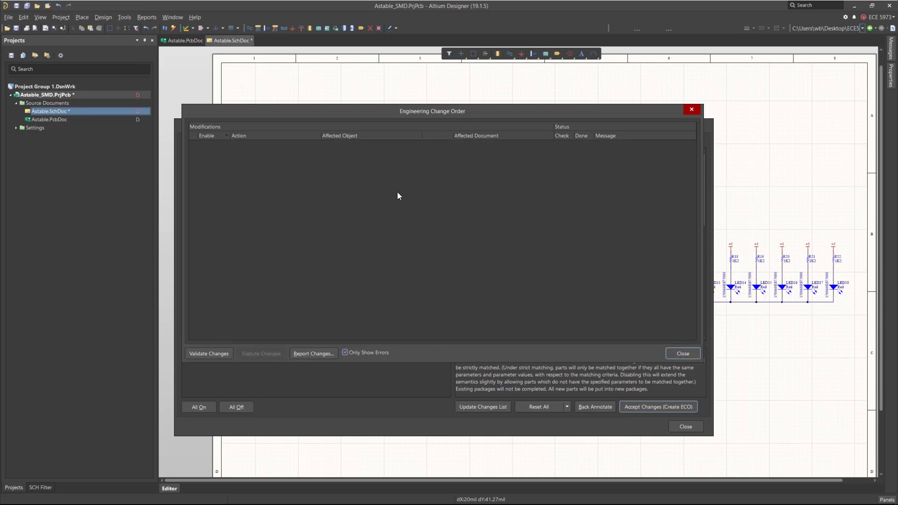
click(344, 352)
scroll(626, 264, down, 10)
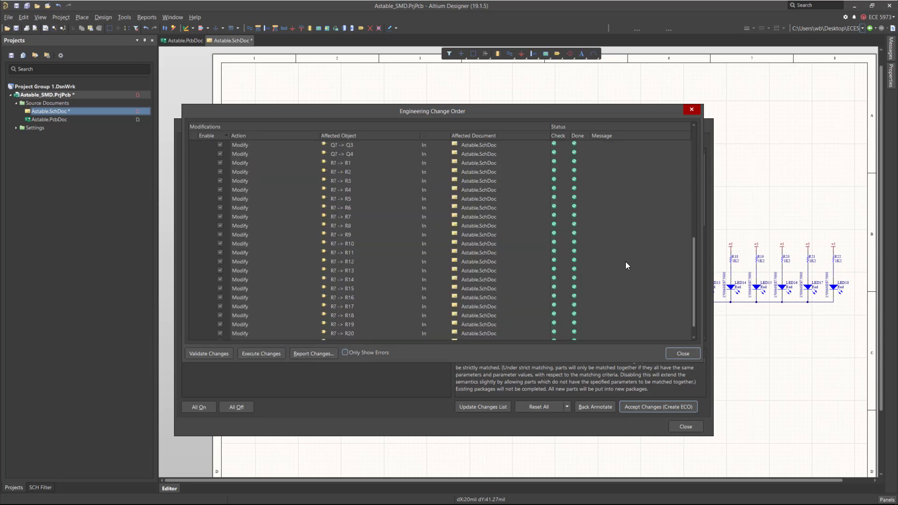
click(676, 354)
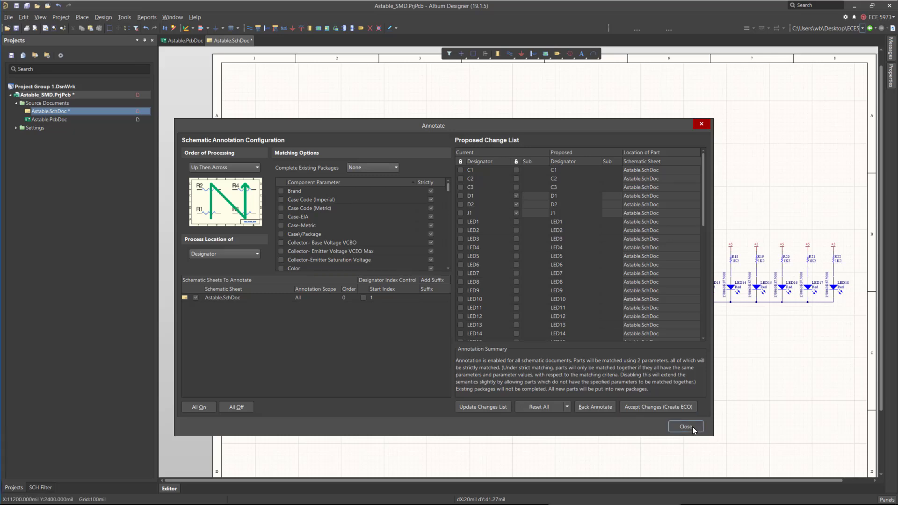
click(689, 426)
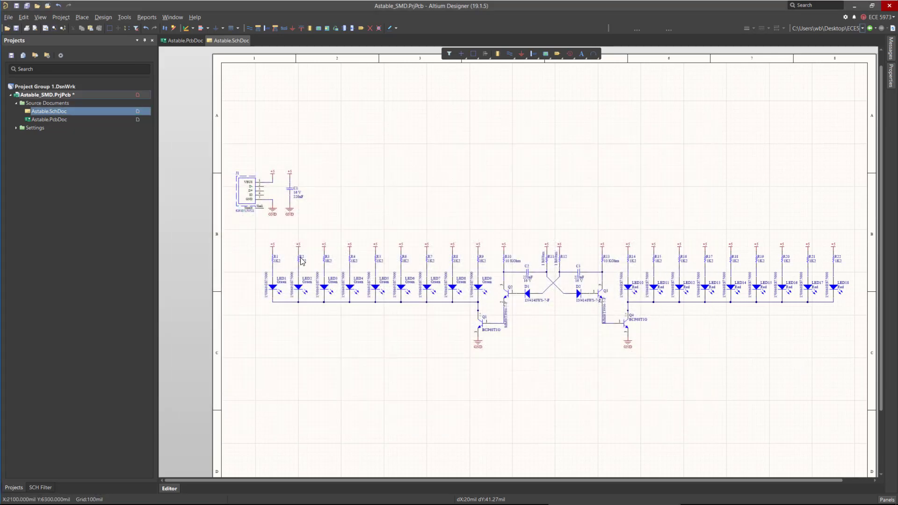
Compile the Astable_SMD PCB project and check the compilation messages.
ctrl+scroll(270, 268, up, 2)
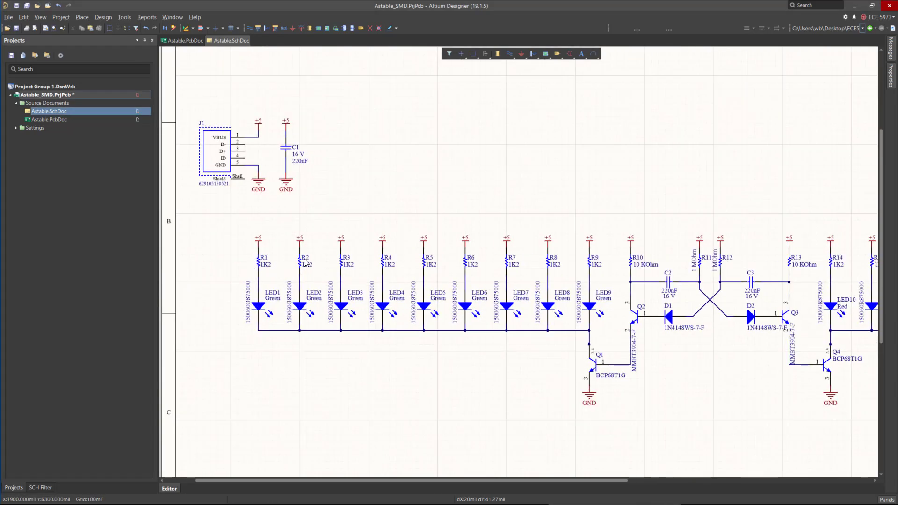
ctrl+scroll(454, 264, down, 2)
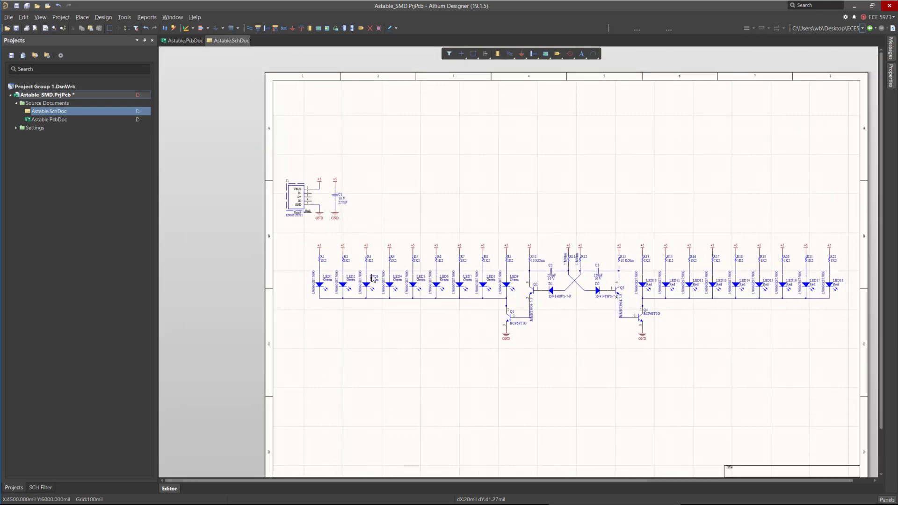
ctrl+scroll(840, 259, up, 2)
ctrl+scroll(841, 257, down, 1)
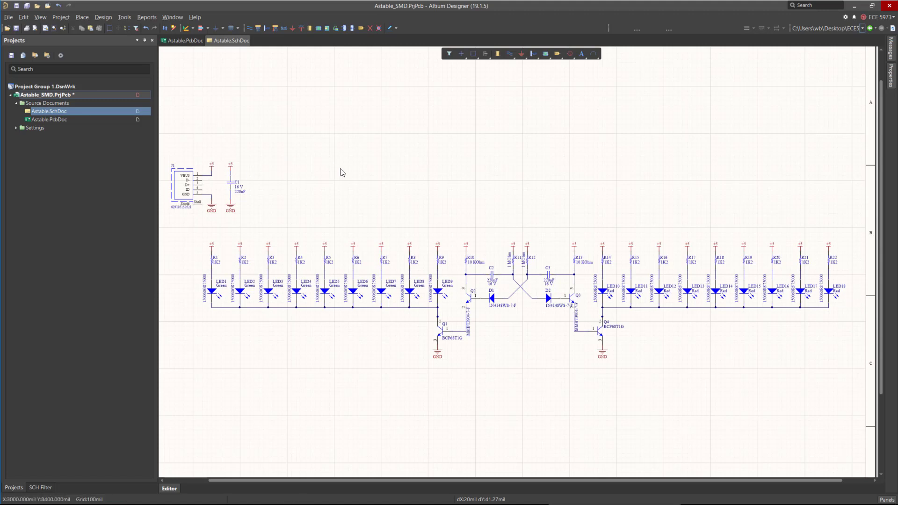
ctrl+scroll(414, 186, down, 1)
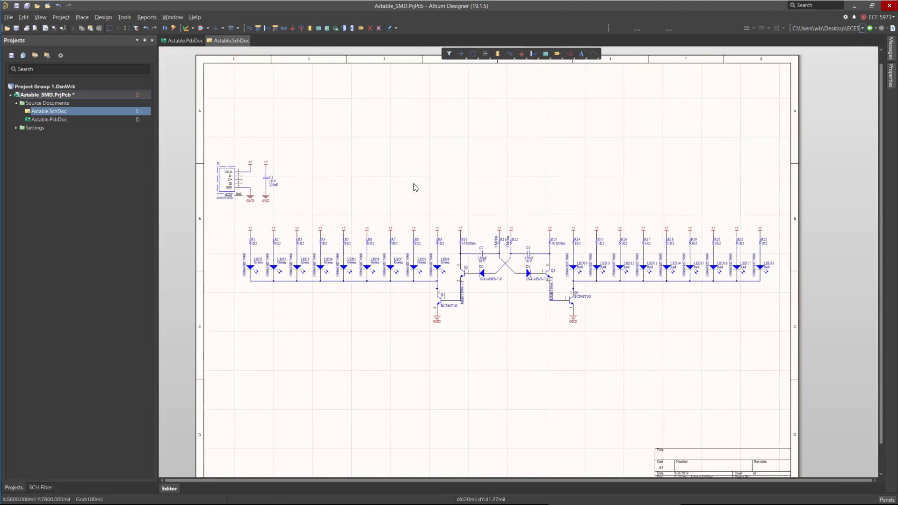
right_click(60, 98)
right_click(58, 94)
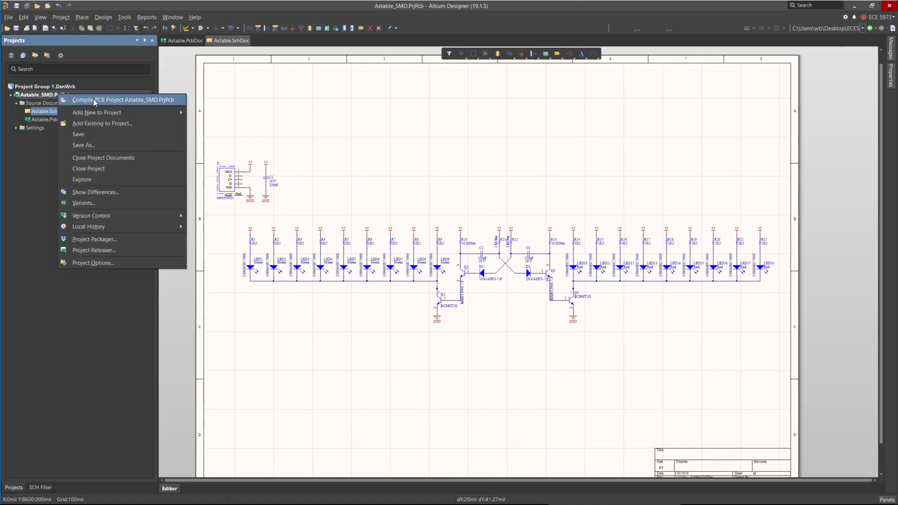
click(94, 100)
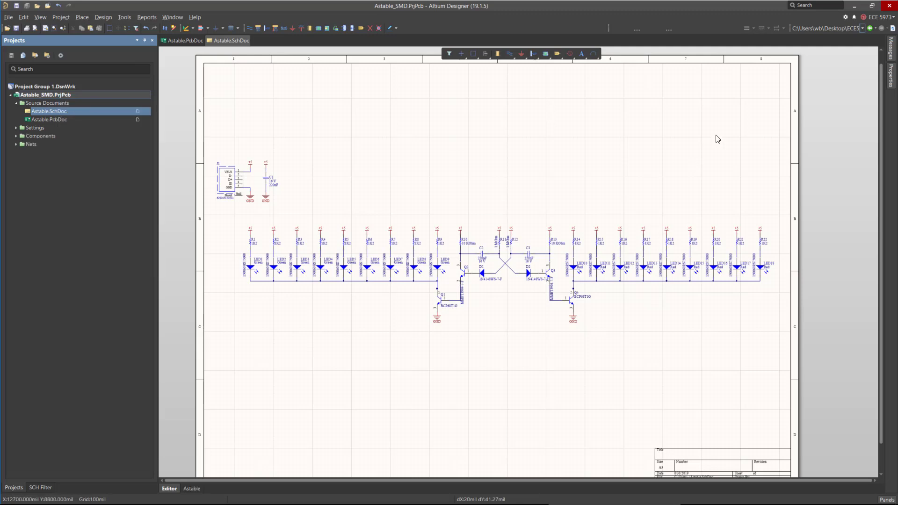
click(893, 46)
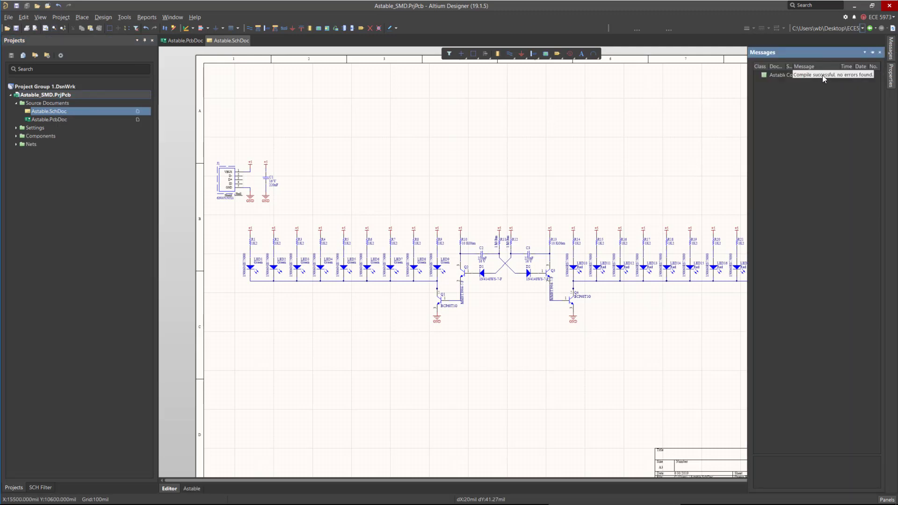
click(337, 130)
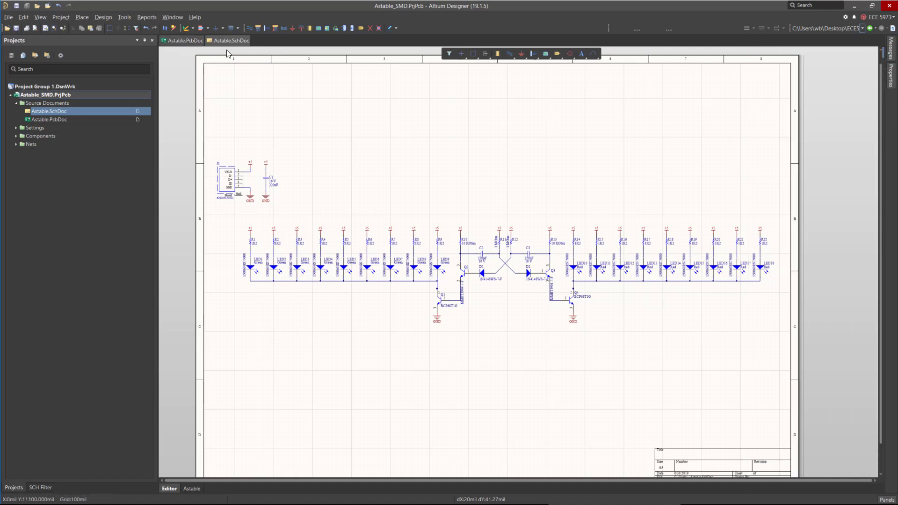
Open the PCB document and switch it to the 2D view.
click(190, 41)
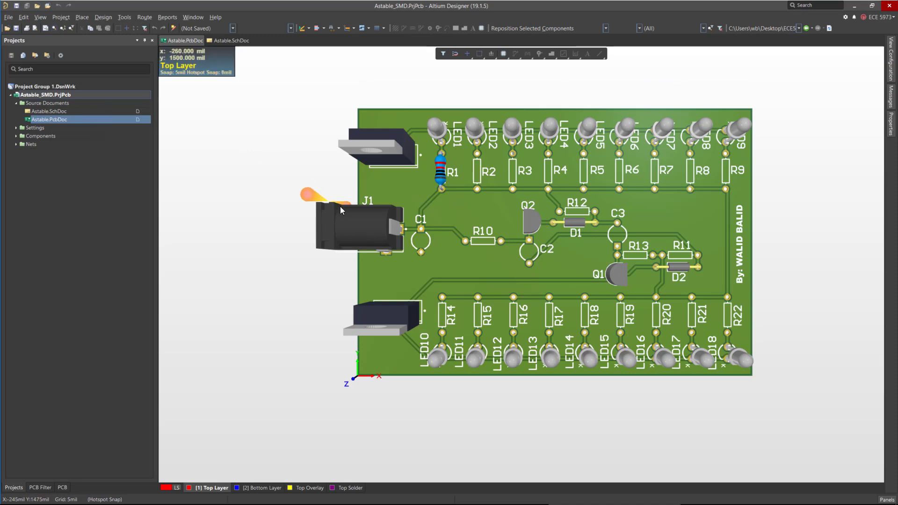
key(2)
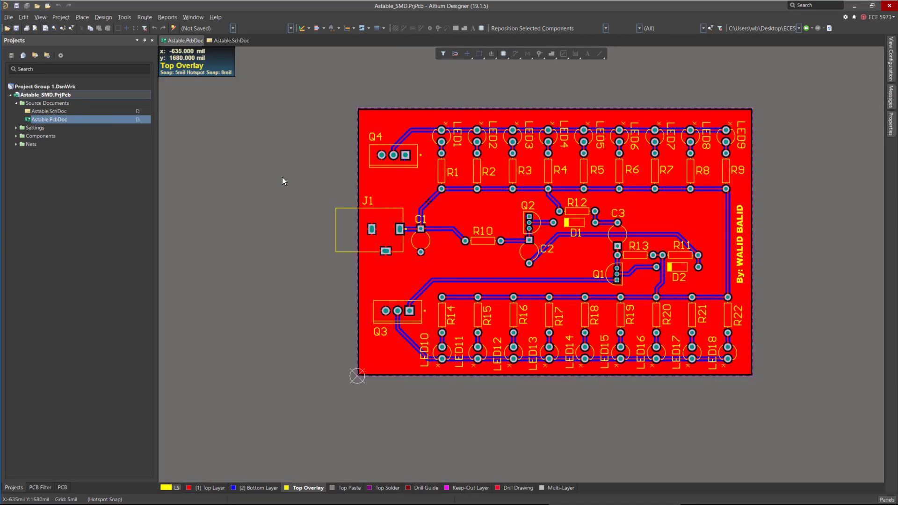
ctrl+scroll(552, 201, up, 1)
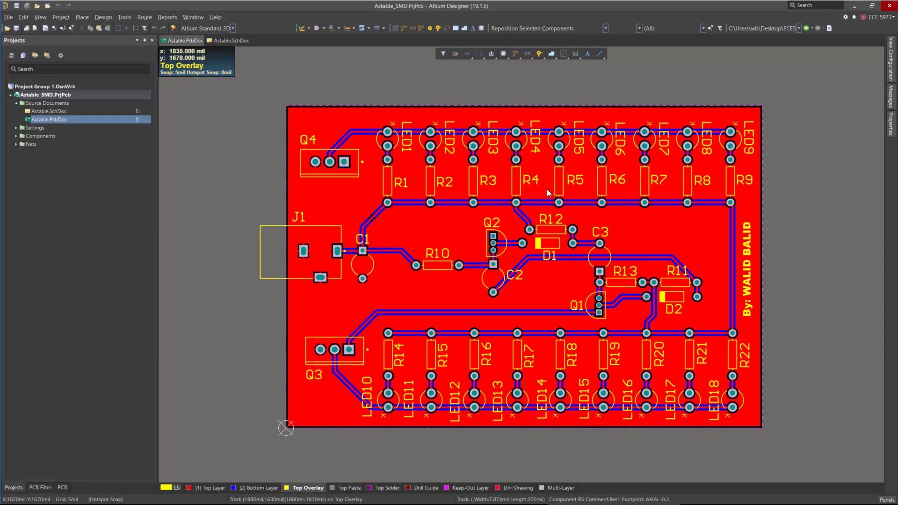
click(220, 42)
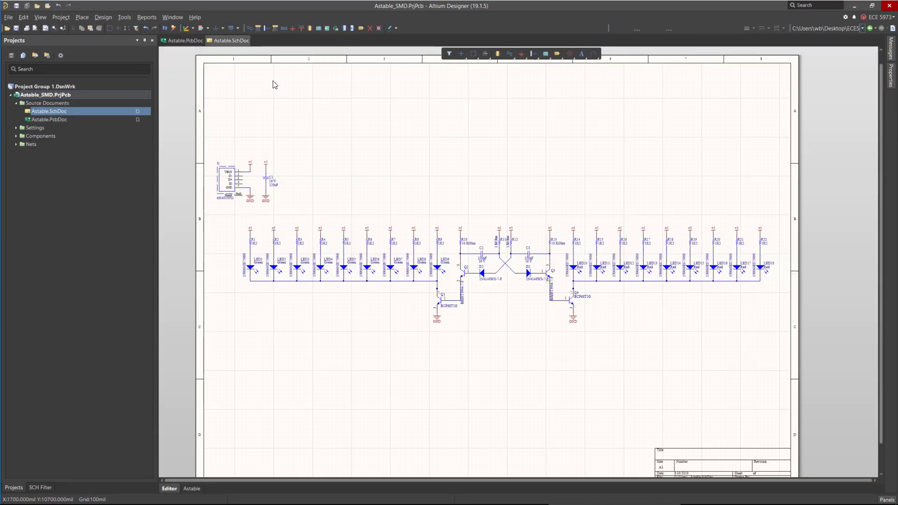
Tile the schematic and PCB document windows vertically side by side.
click(172, 18)
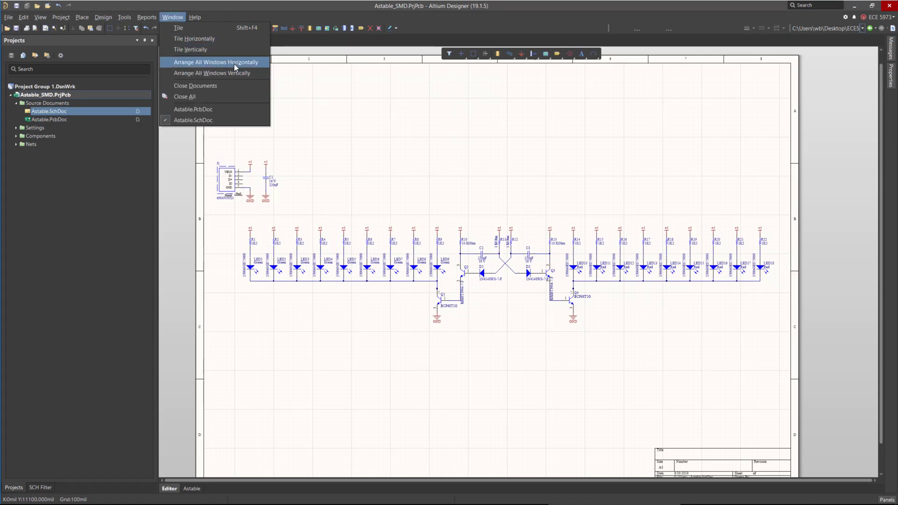
click(253, 75)
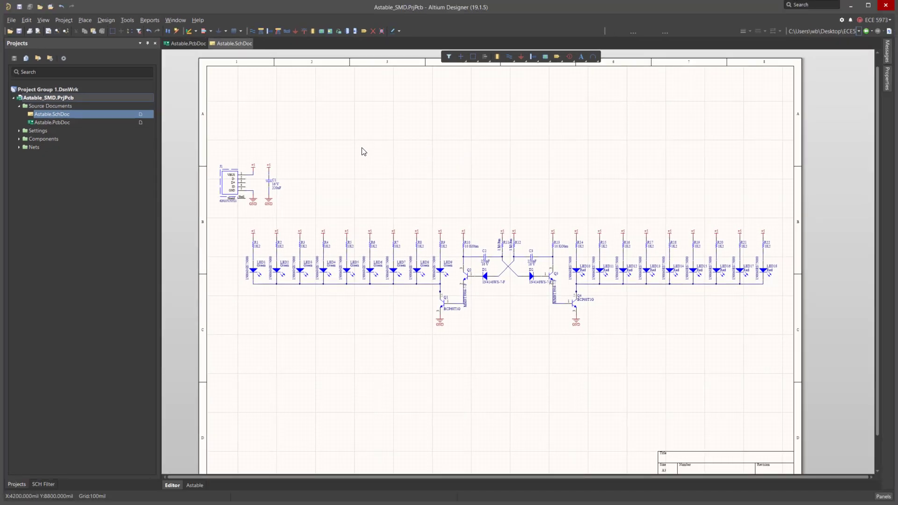
click(185, 43)
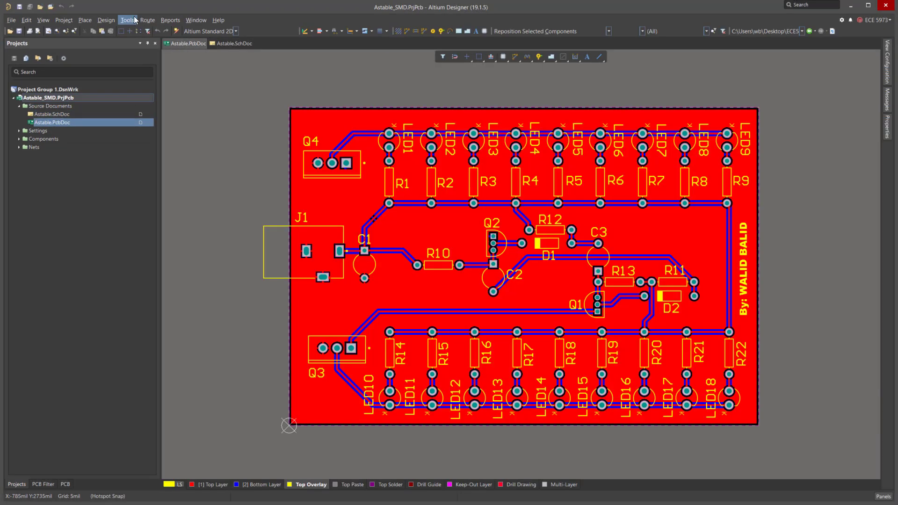
click(170, 20)
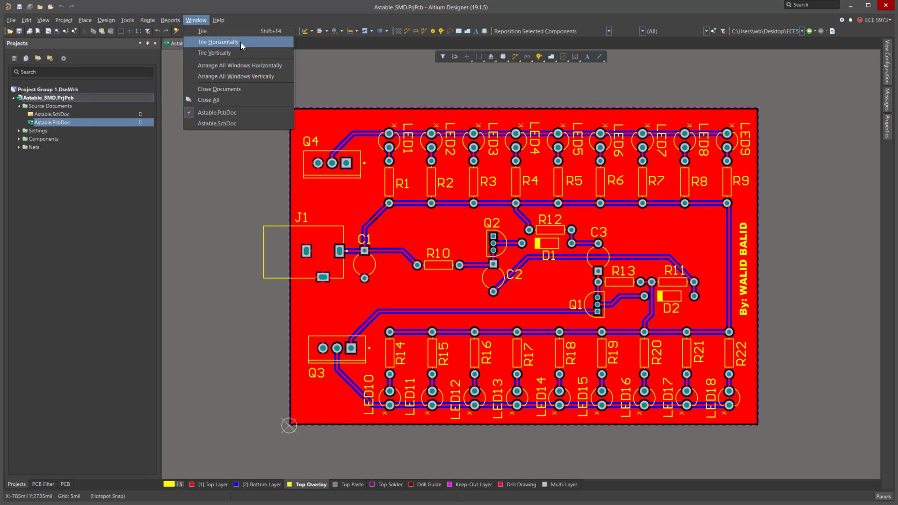
click(285, 53)
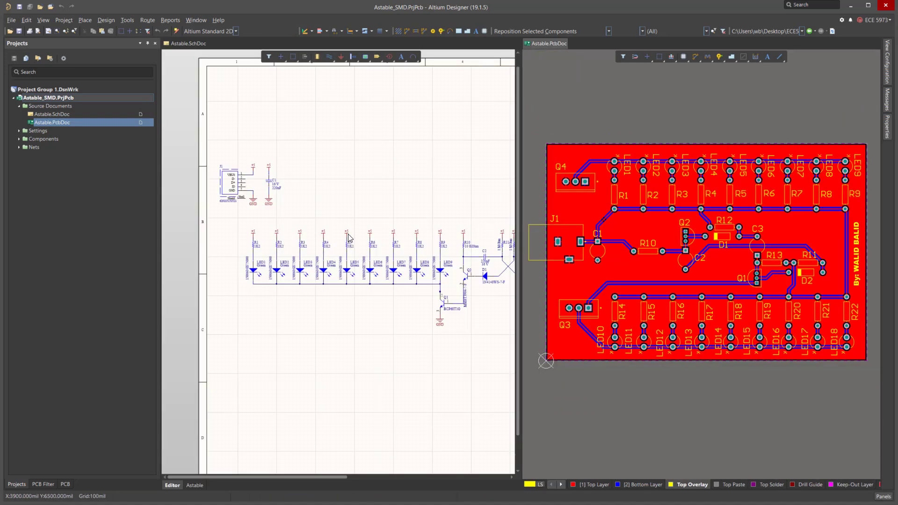
ctrl+scroll(431, 216, down, 2)
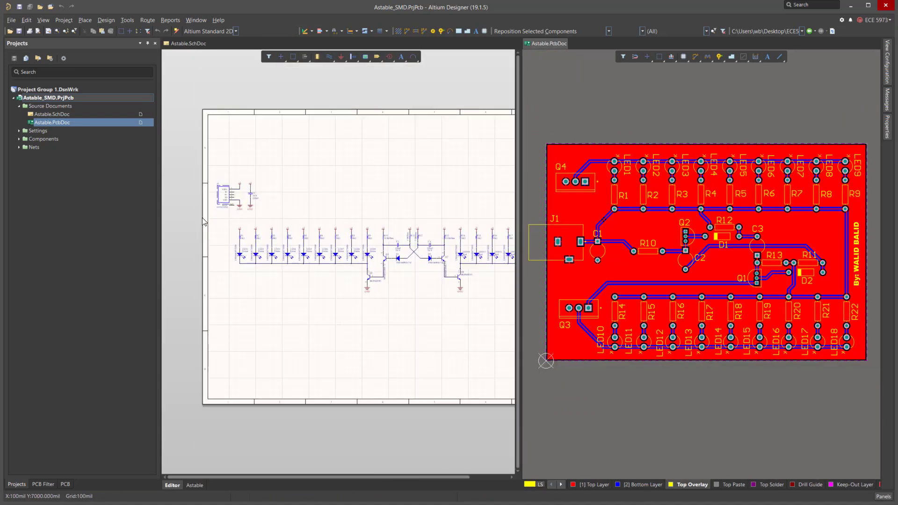
click(112, 22)
click(108, 21)
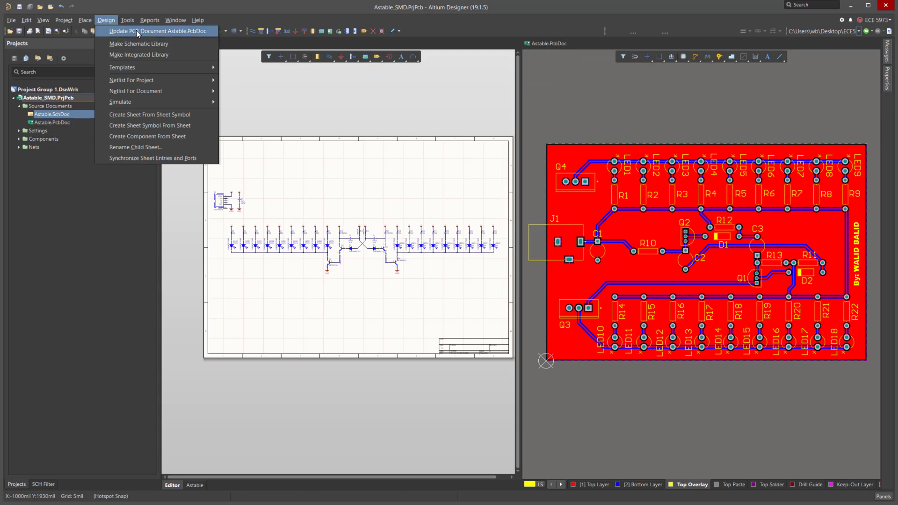
click(516, 106)
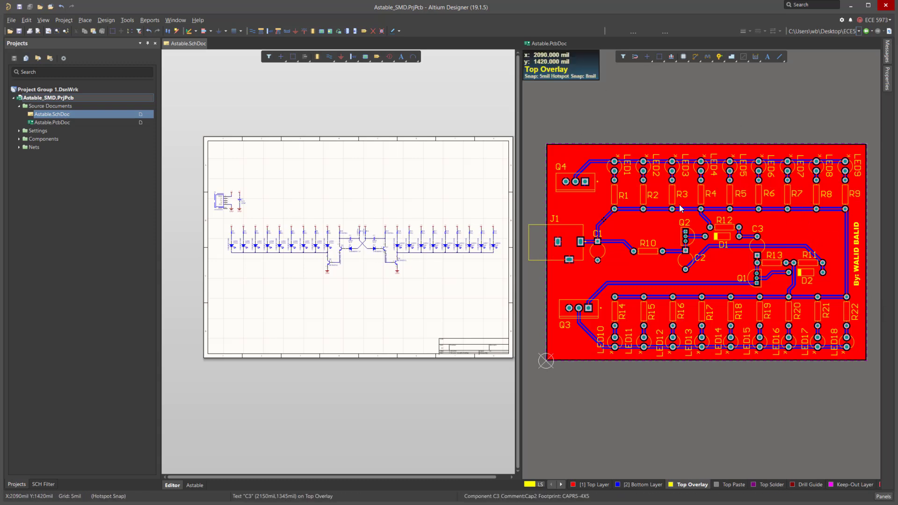
click(571, 153)
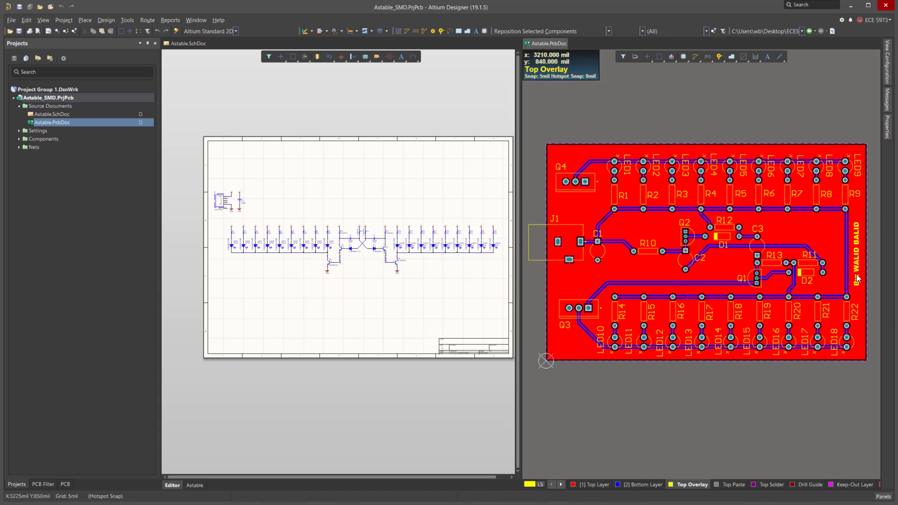
click(593, 485)
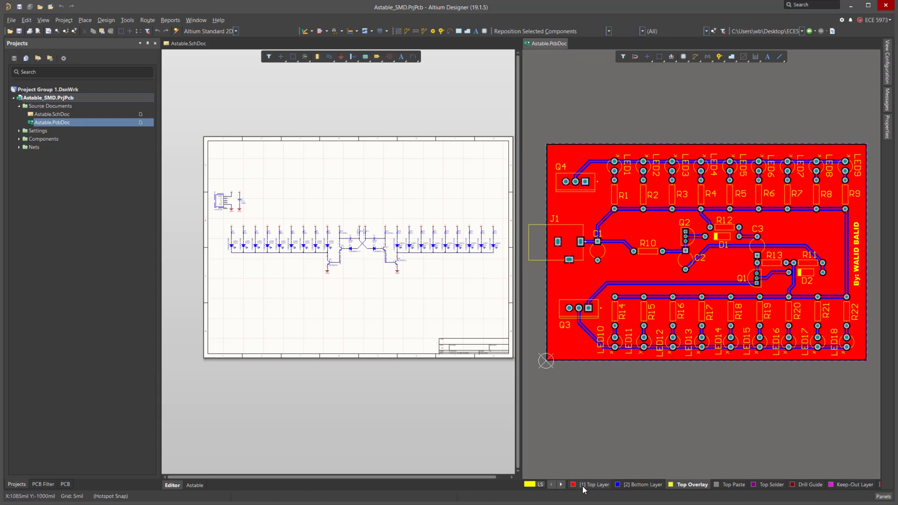
click(633, 281)
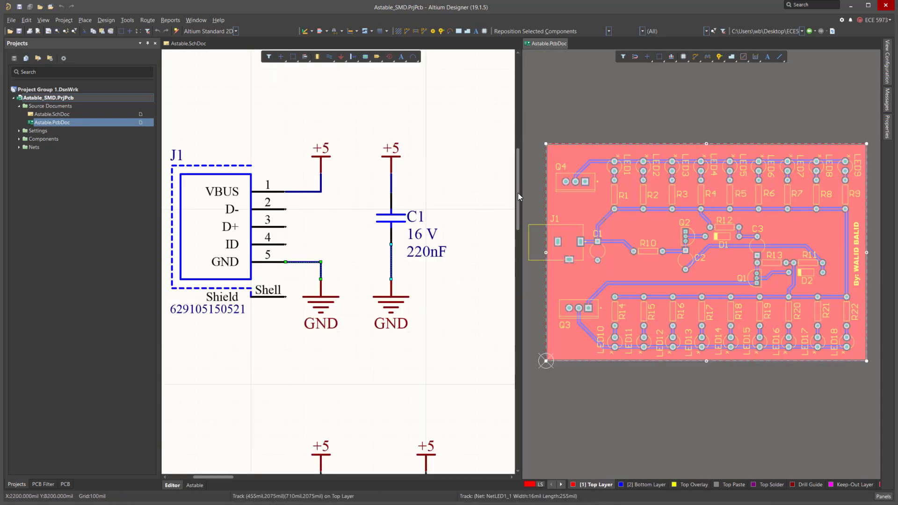
ctrl+scroll(478, 224, down, 1)
ctrl+scroll(478, 224, down, 2)
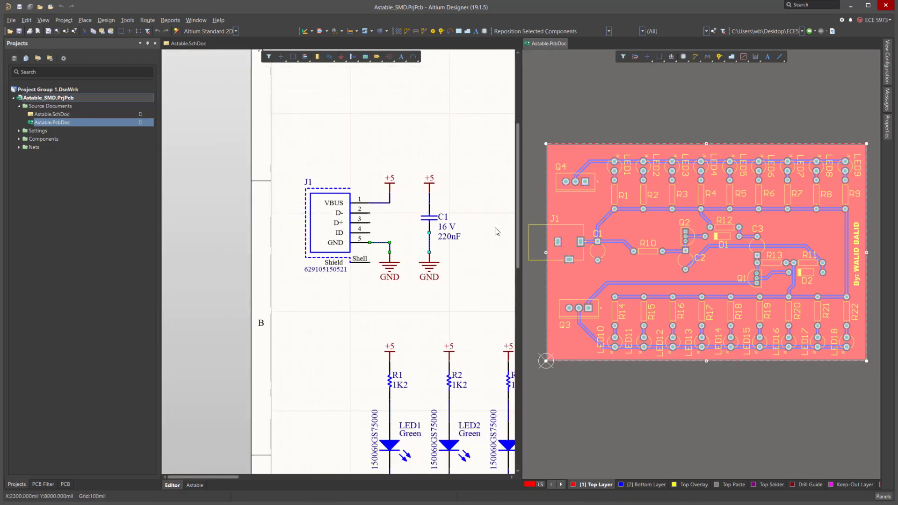
click(741, 411)
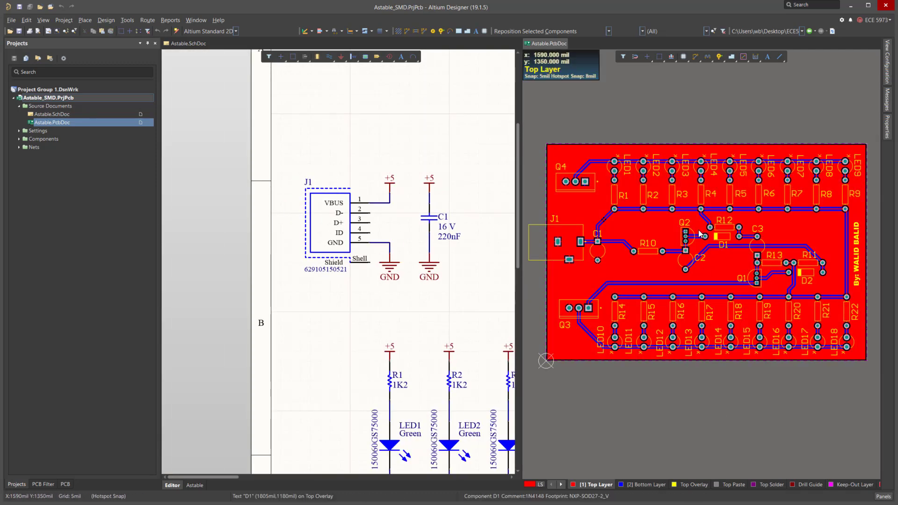
ctrl+scroll(477, 240, down, 4)
ctrl+scroll(477, 239, up, 2)
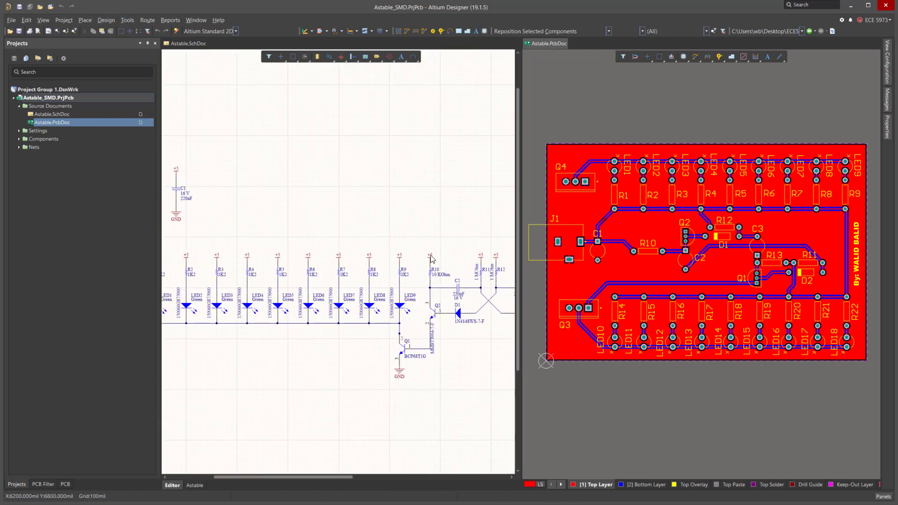
click(107, 22)
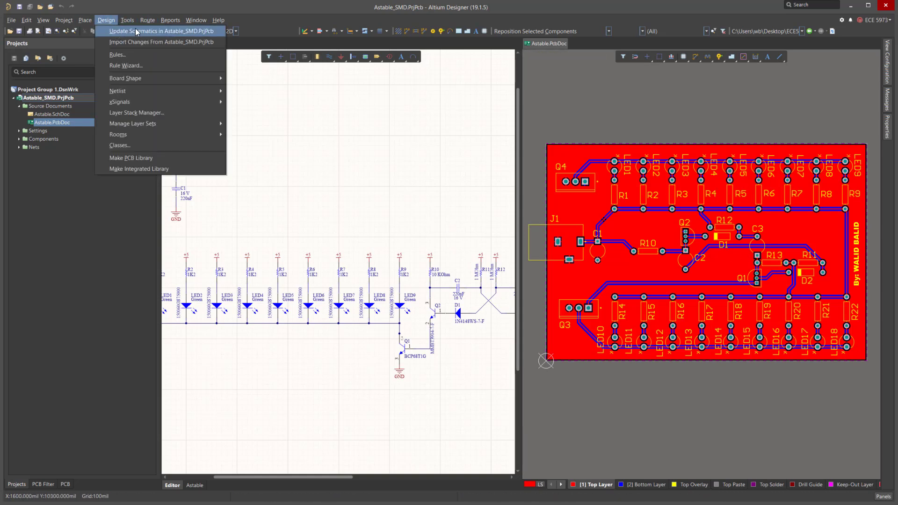
click(330, 129)
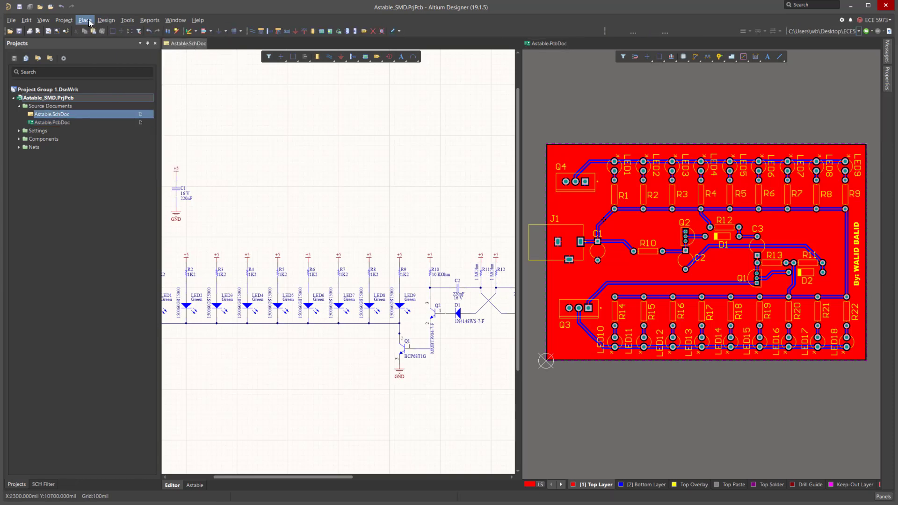
Update the PCB document from the schematic, automatically creating component links and declining manual net matching.
click(106, 20)
click(141, 29)
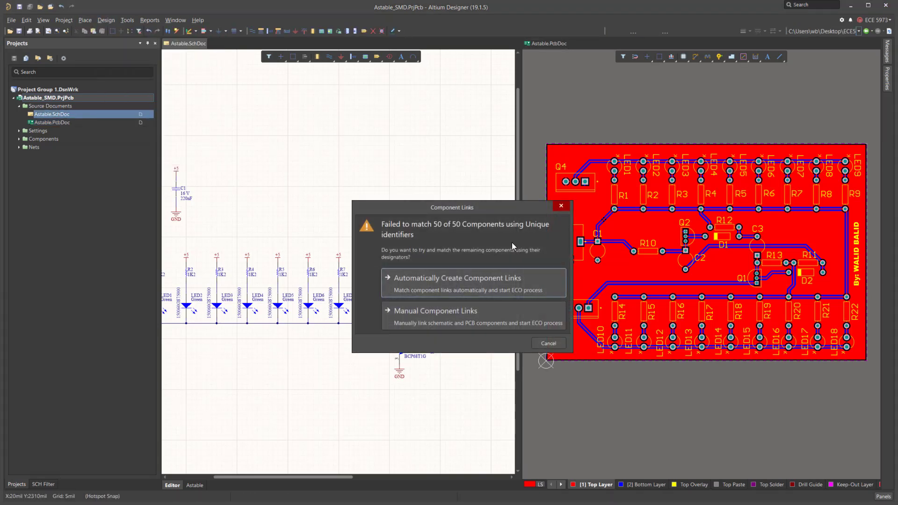
drag(448, 209, 387, 127)
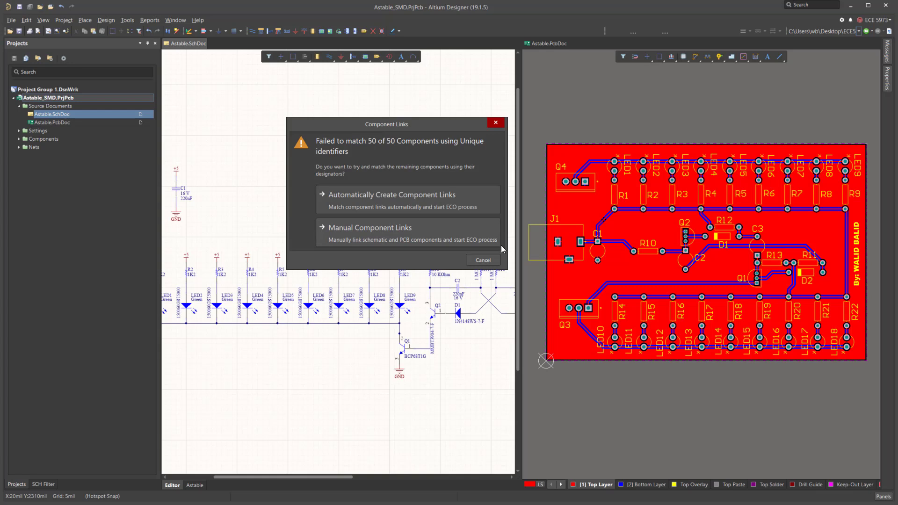
click(402, 200)
click(511, 282)
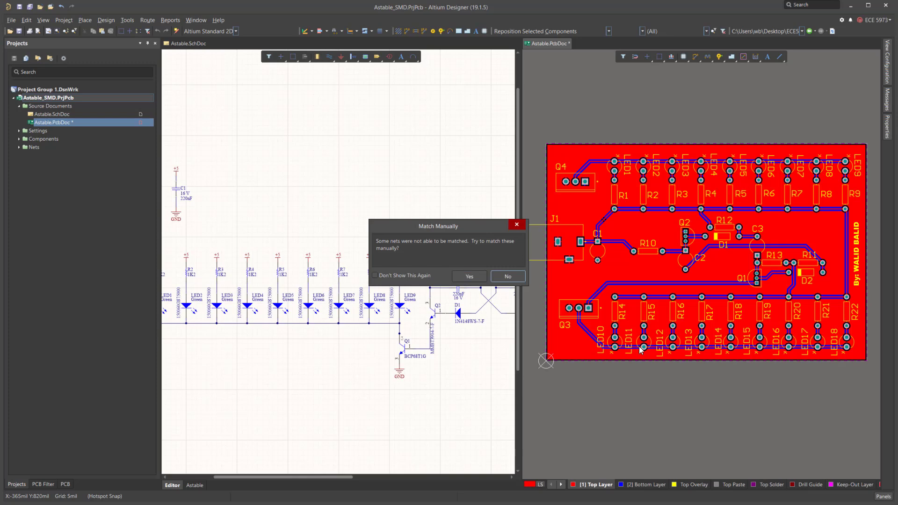
click(512, 276)
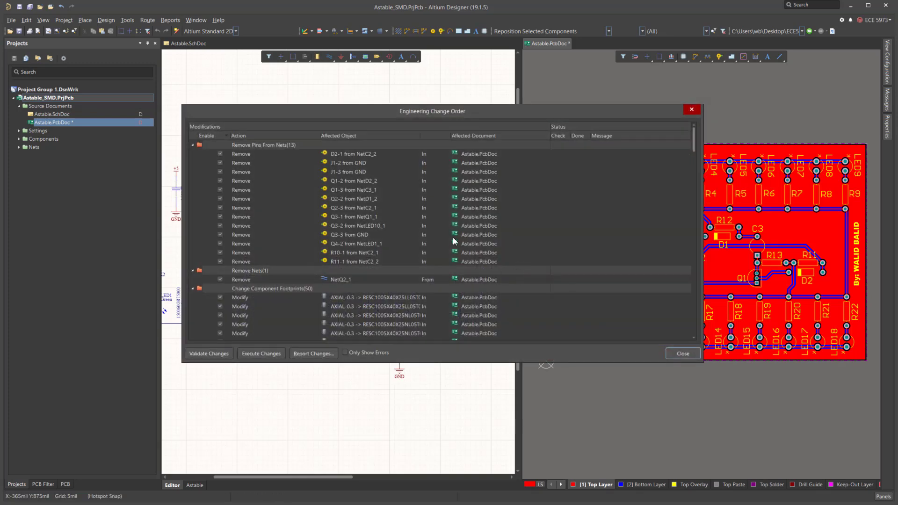
Validate and execute the engineering change order, then filter it to show only errors.
click(206, 353)
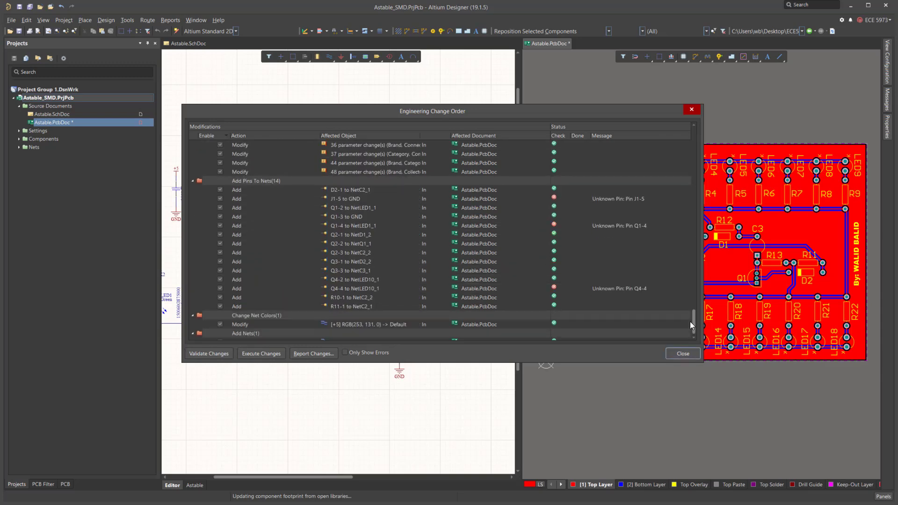
click(245, 354)
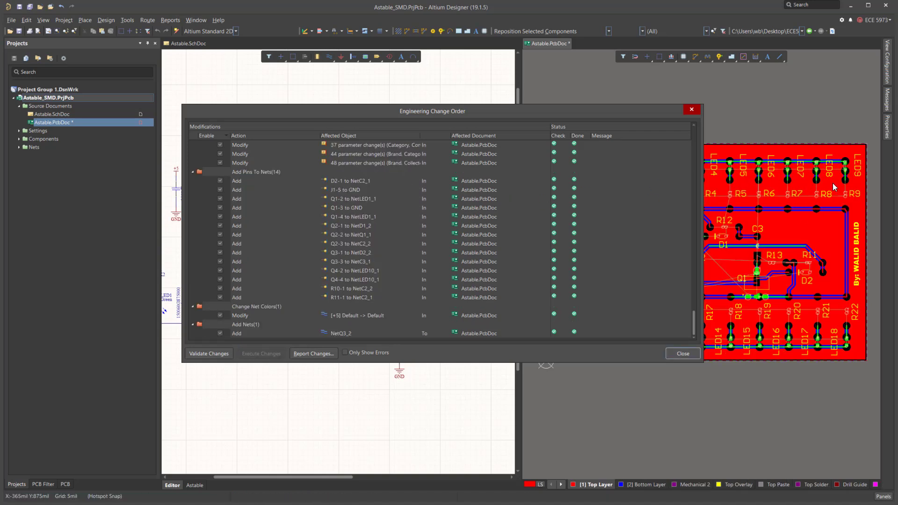
click(344, 352)
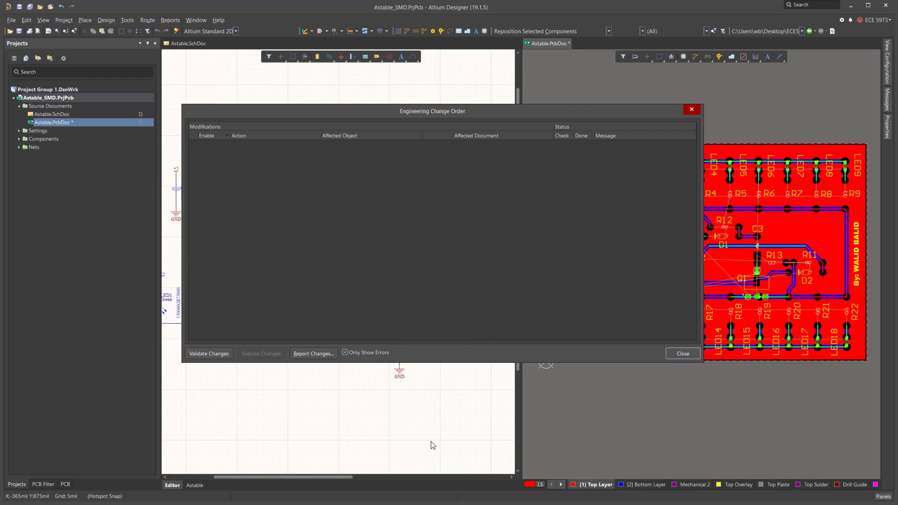
Show all ECO modifications, preview the change order report, then close the report and the ECO dialog.
click(344, 352)
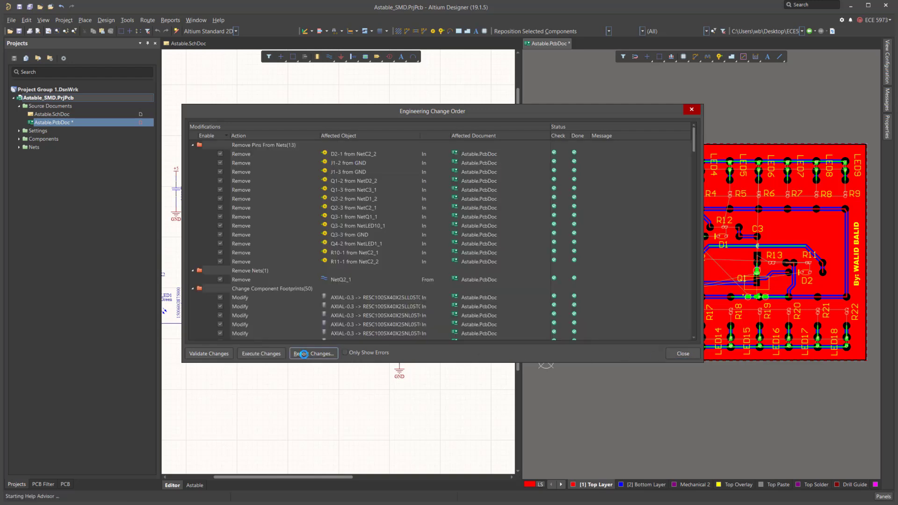
click(313, 353)
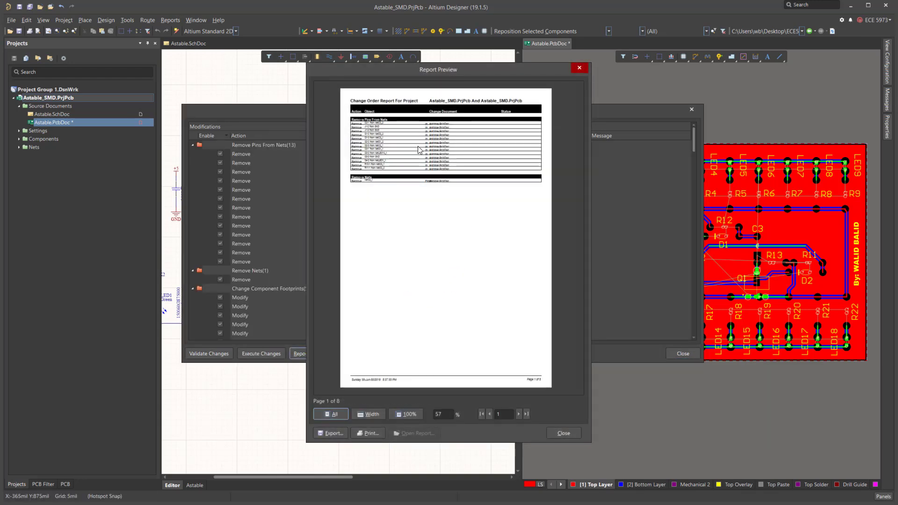
click(579, 69)
click(683, 353)
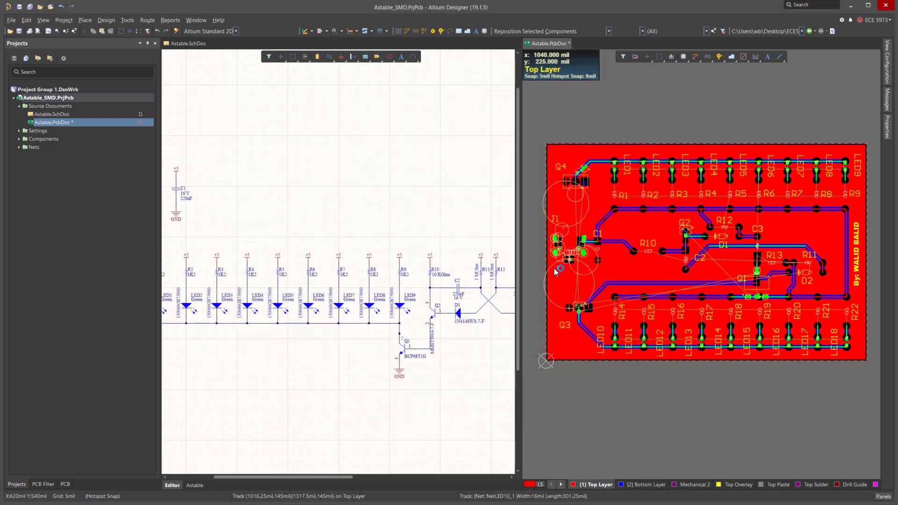
Inspect the updated board with its SMD footprints in the 3D view, then return to the 2D view.
ctrl+scroll(617, 181, down, 5)
ctrl+scroll(800, 208, up, 3)
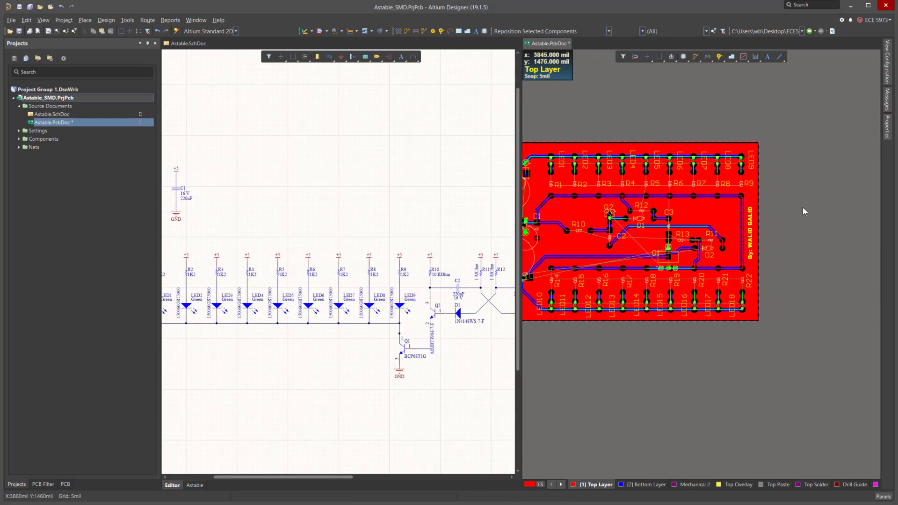
key(3)
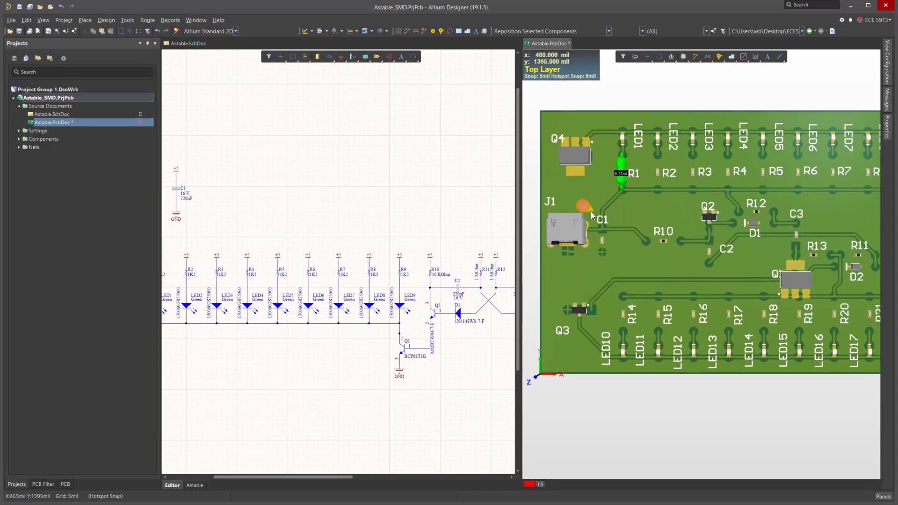
ctrl+scroll(591, 211, down, 2)
ctrl+scroll(714, 154, up, 5)
ctrl+scroll(714, 155, up, 2)
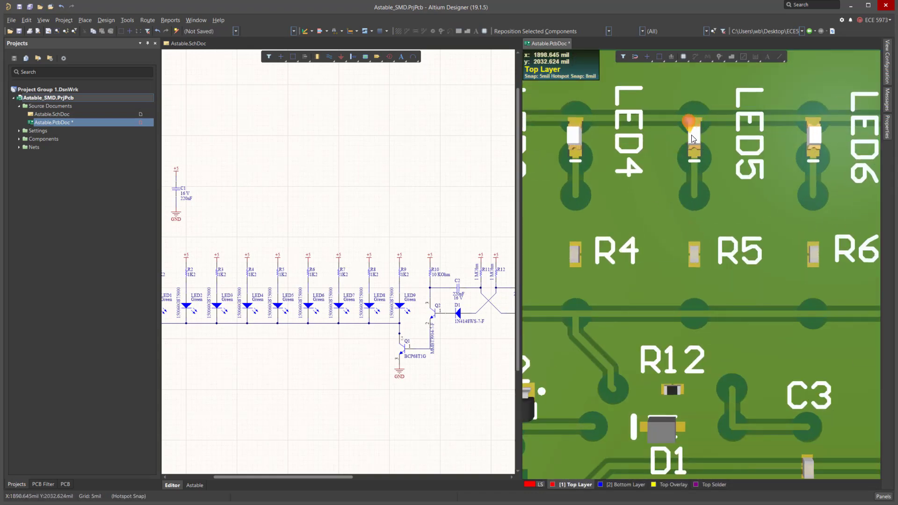
ctrl+scroll(738, 172, down, 1)
ctrl+scroll(767, 172, down, 1)
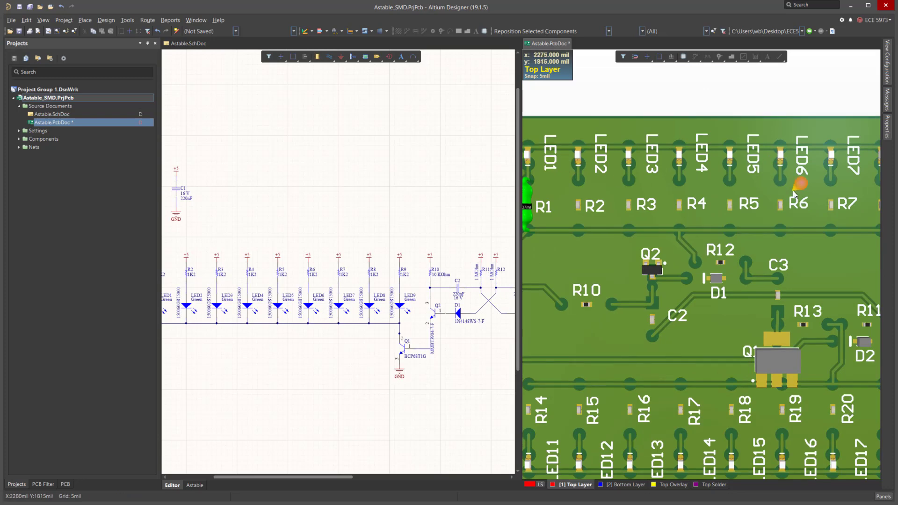
ctrl+scroll(792, 190, down, 2)
ctrl+scroll(651, 180, up, 3)
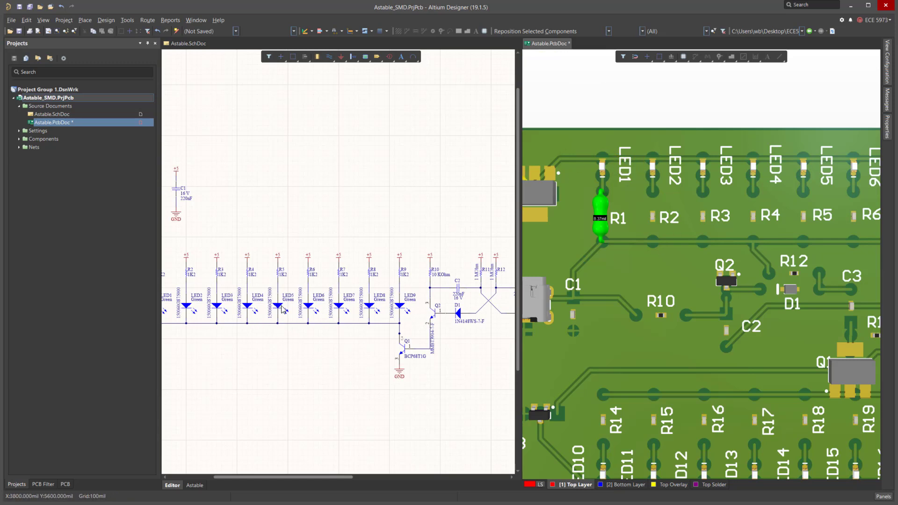
ctrl+scroll(606, 166, up, 2)
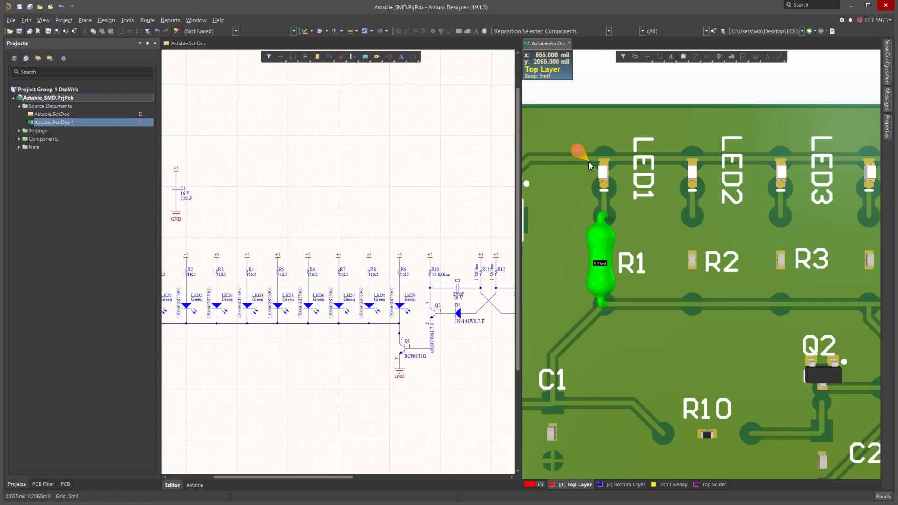
ctrl+scroll(583, 174, down, 3)
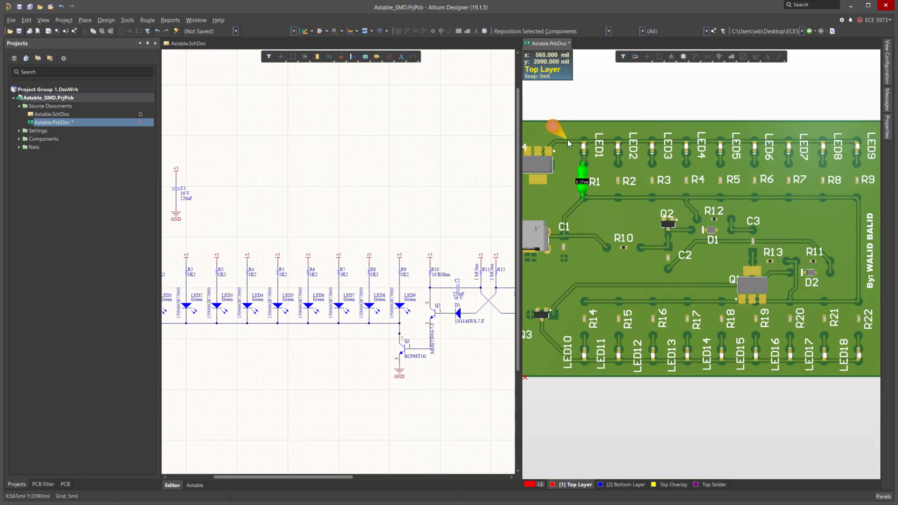
ctrl+scroll(621, 154, down, 2)
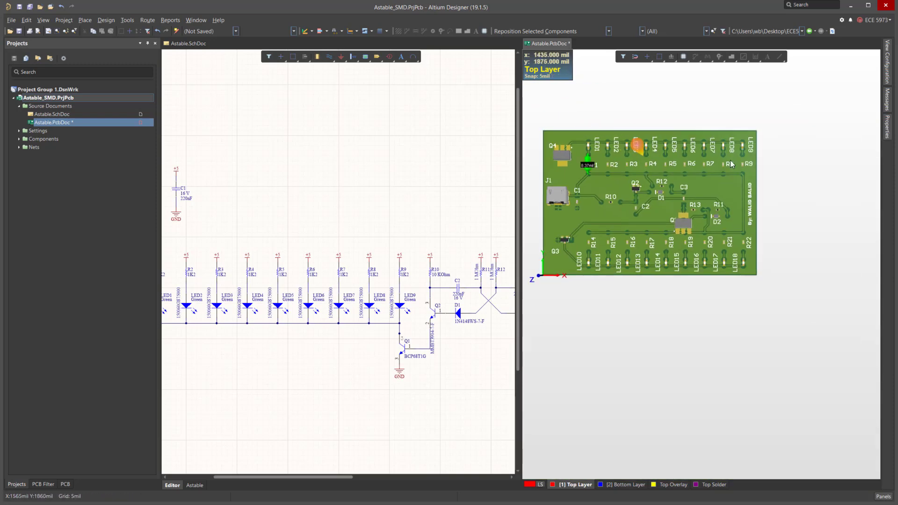
ctrl+scroll(776, 150, up, 2)
ctrl+scroll(782, 160, down, 2)
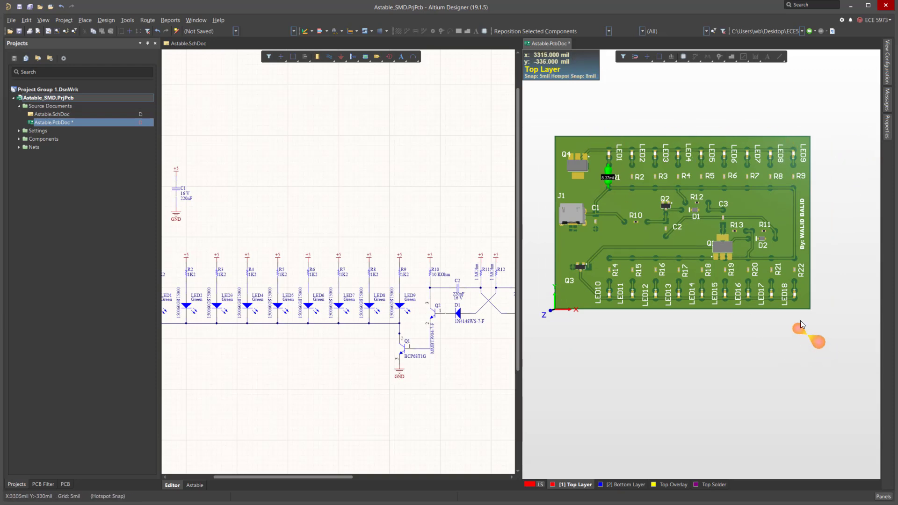
ctrl+scroll(675, 170, up, 4)
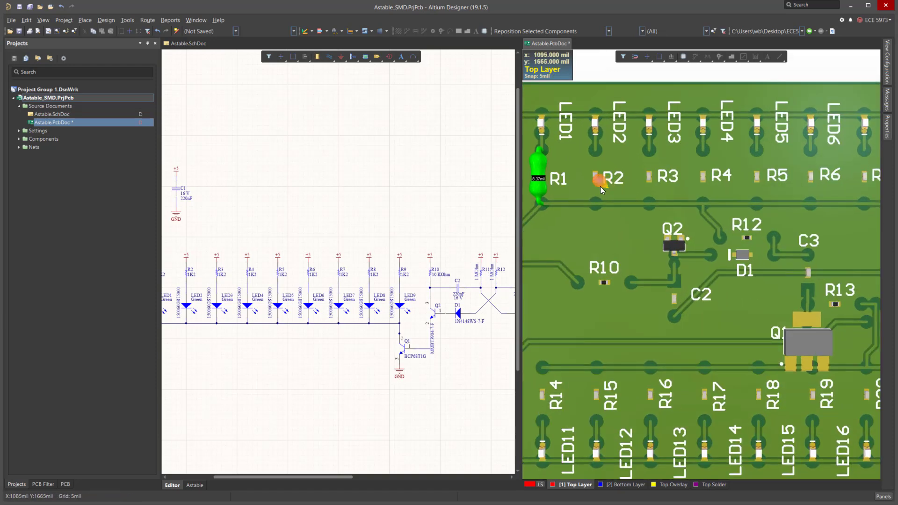
ctrl+scroll(739, 173, down, 4)
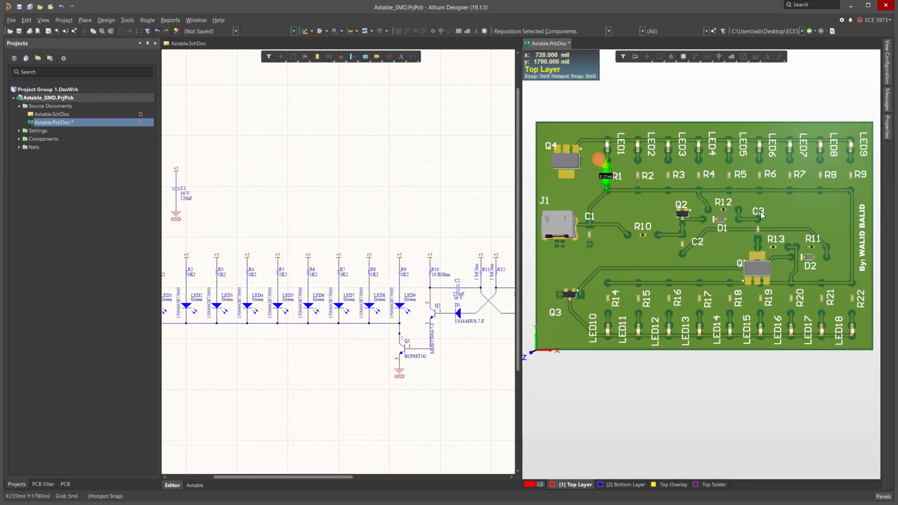
drag(606, 181, 614, 177)
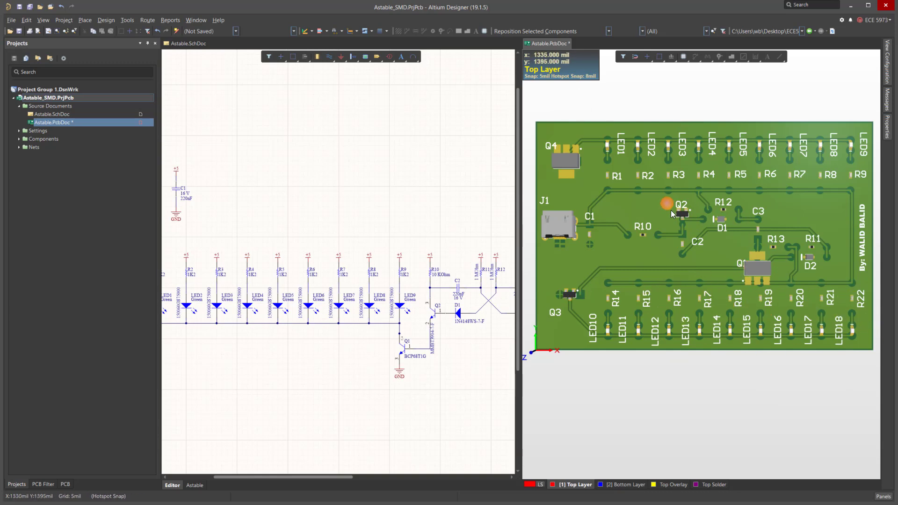
ctrl+scroll(709, 229, up, 3)
ctrl+scroll(695, 223, down, 2)
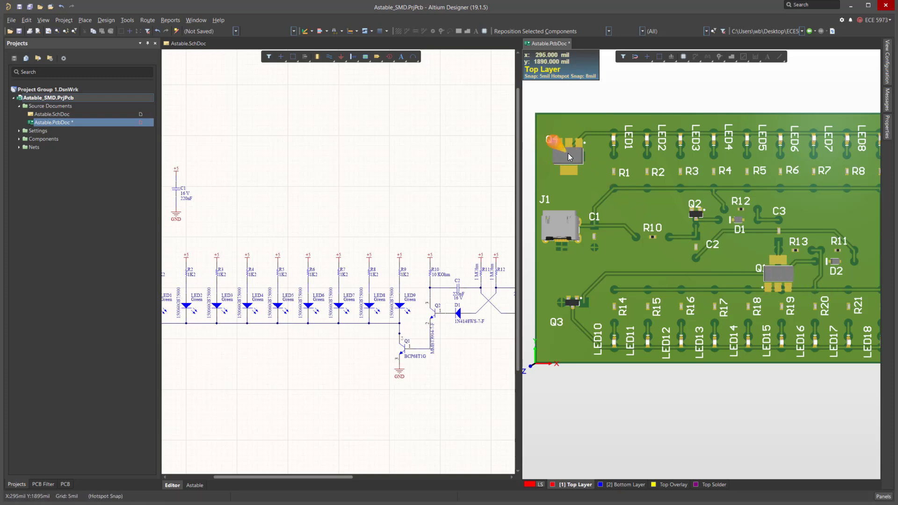
ctrl+scroll(609, 273, down, 2)
ctrl+scroll(702, 247, up, 4)
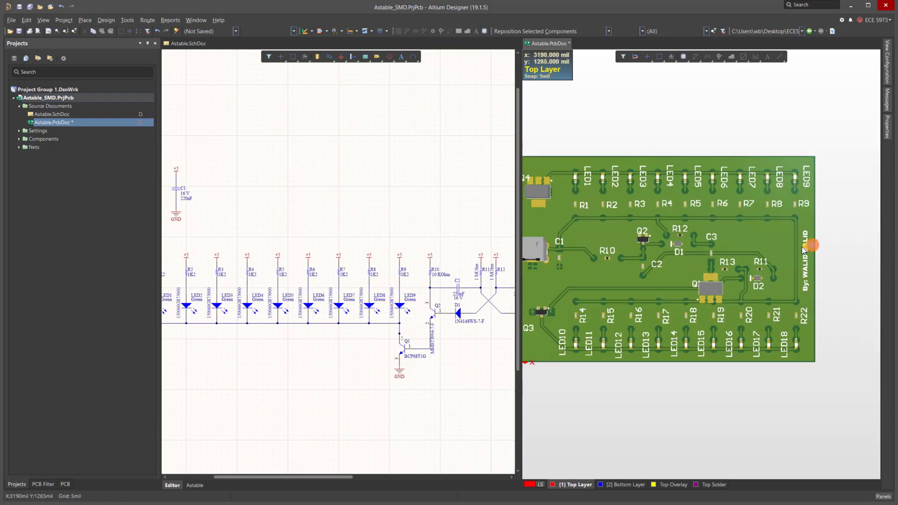
key(ctrl+Page_Down)
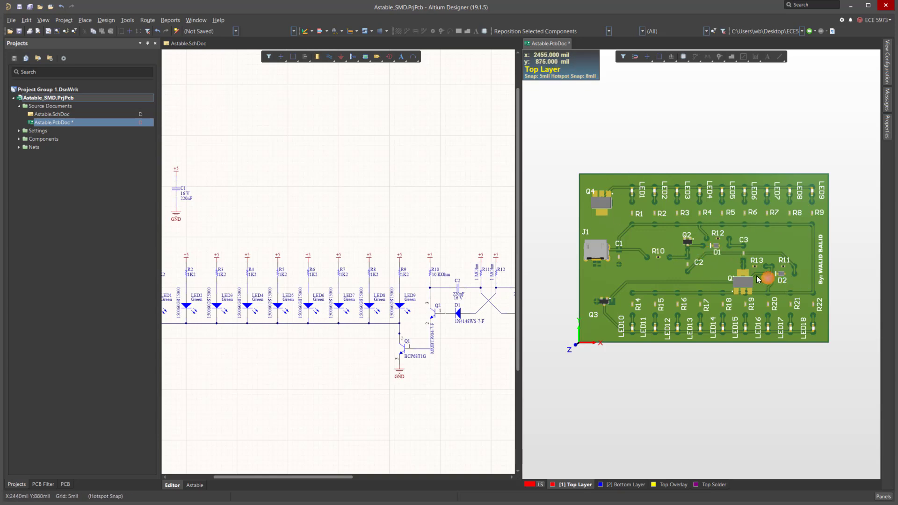
click(709, 370)
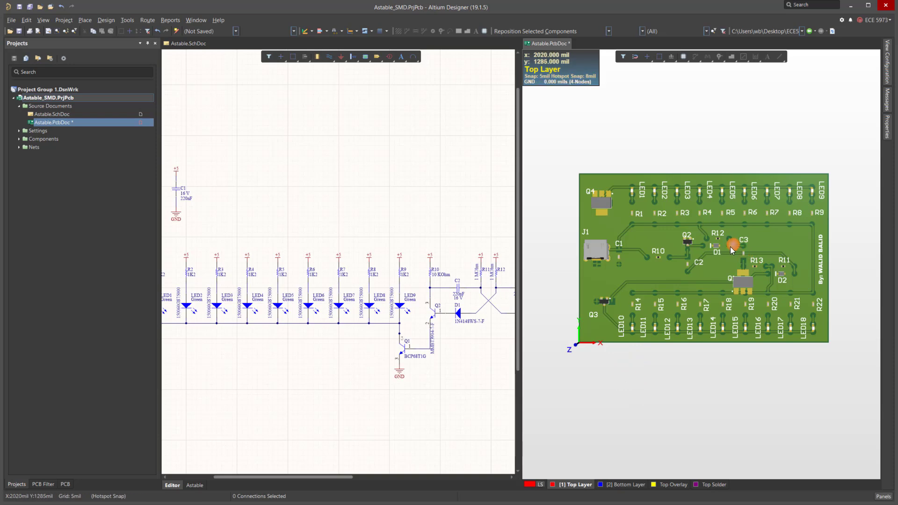
key(2)
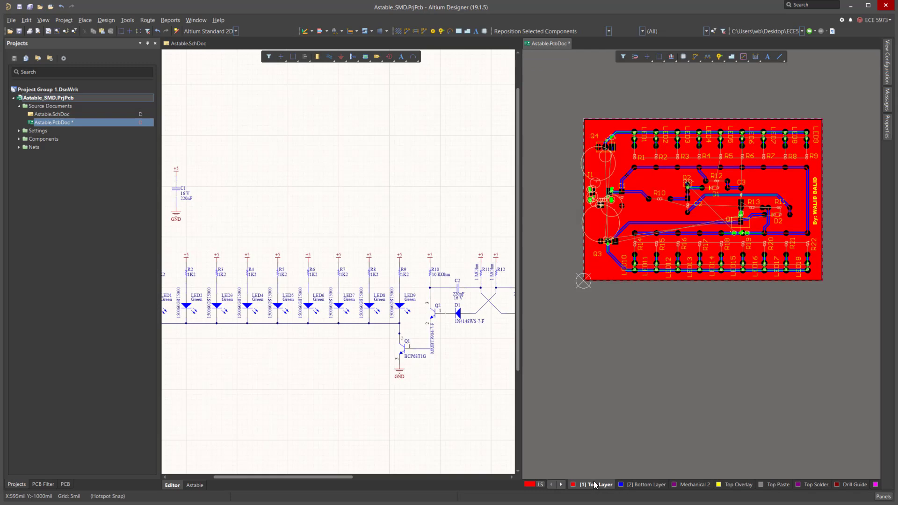
Delete the polygon pours on both the top layer and the bottom layer.
click(791, 192)
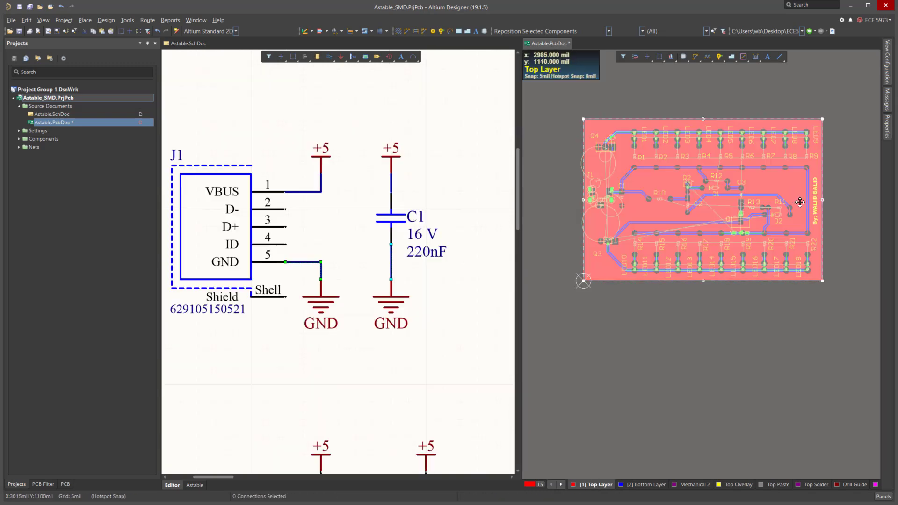
key(Delete)
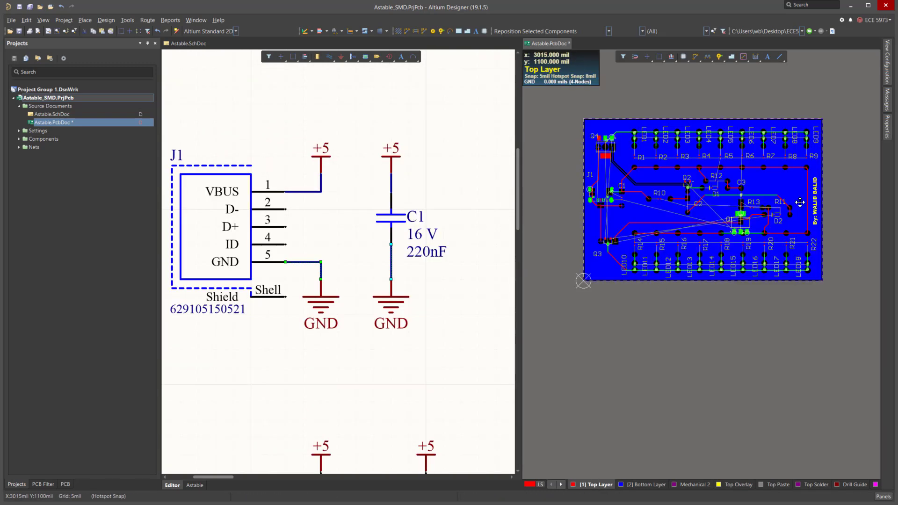
click(648, 485)
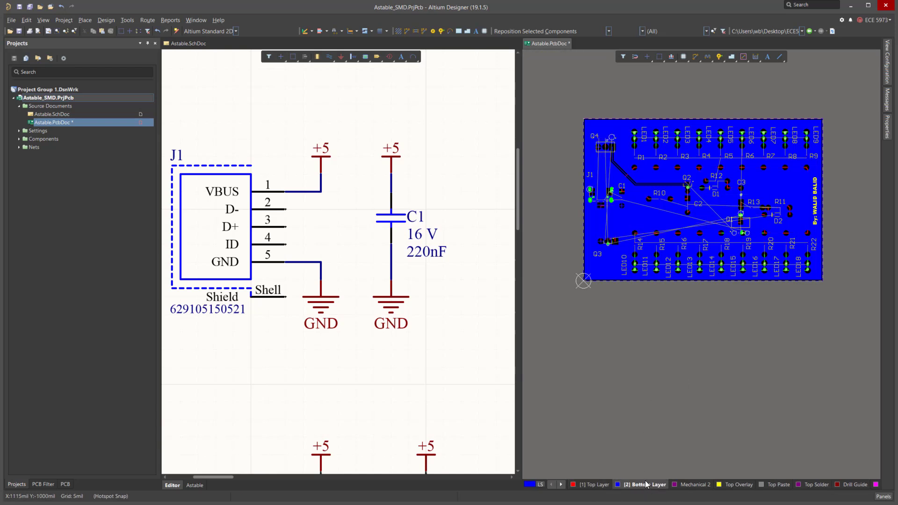
click(797, 192)
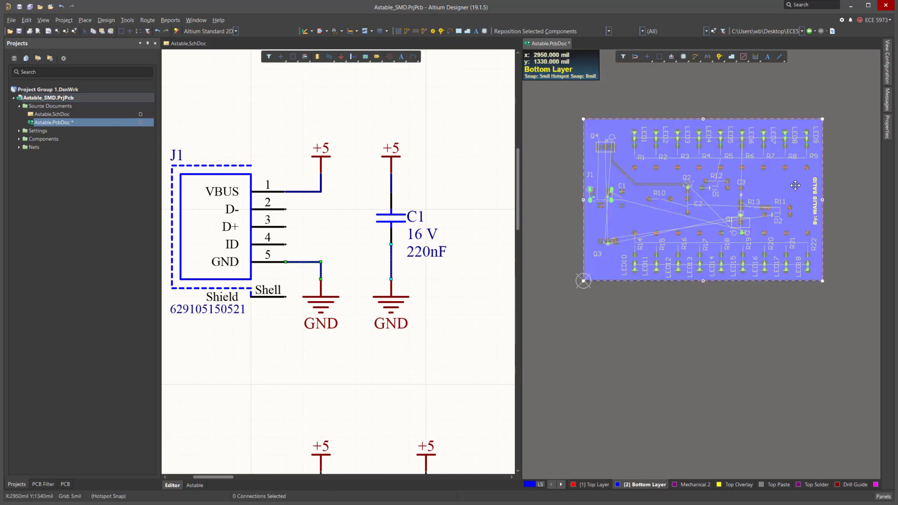
key(Delete)
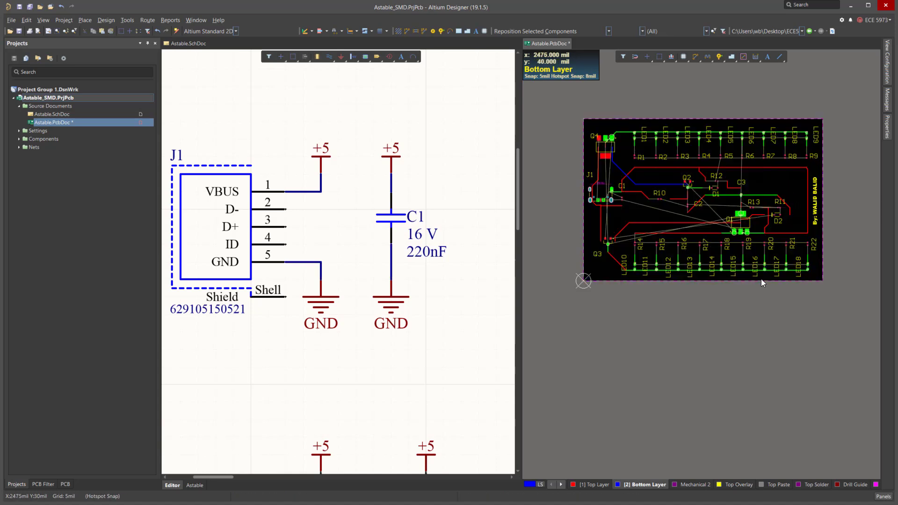
right_click(753, 176)
key(Escape)
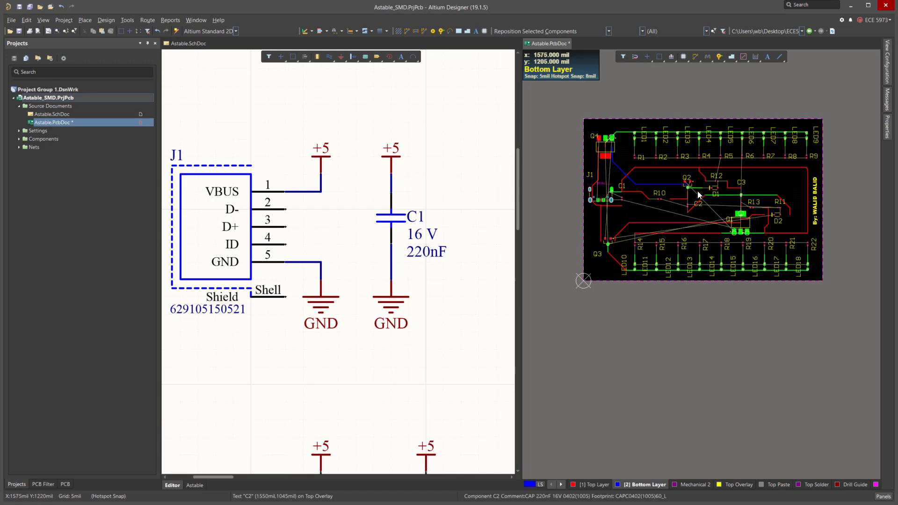
right_click(753, 178)
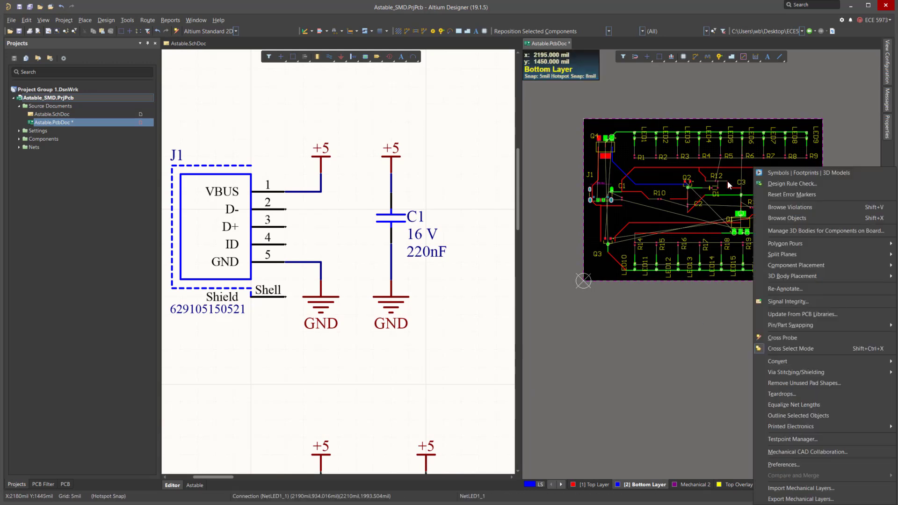
key(Escape)
key(r)
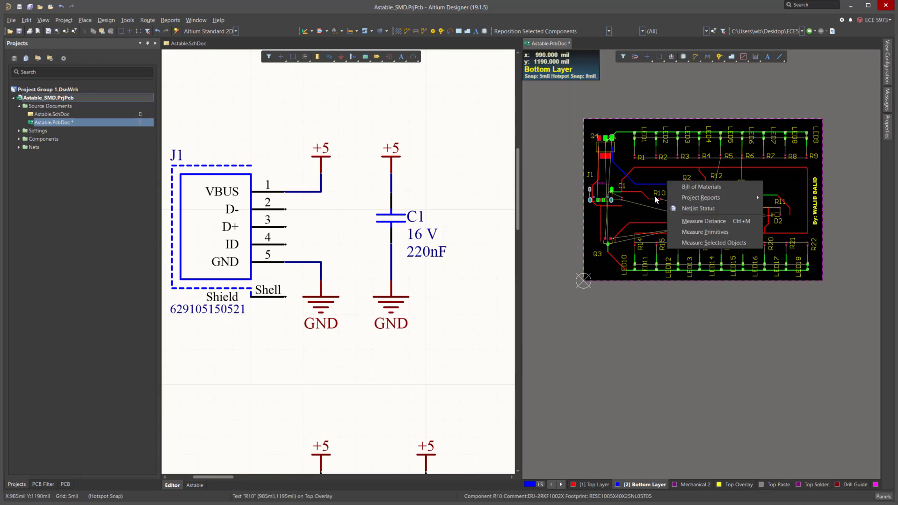
click(653, 172)
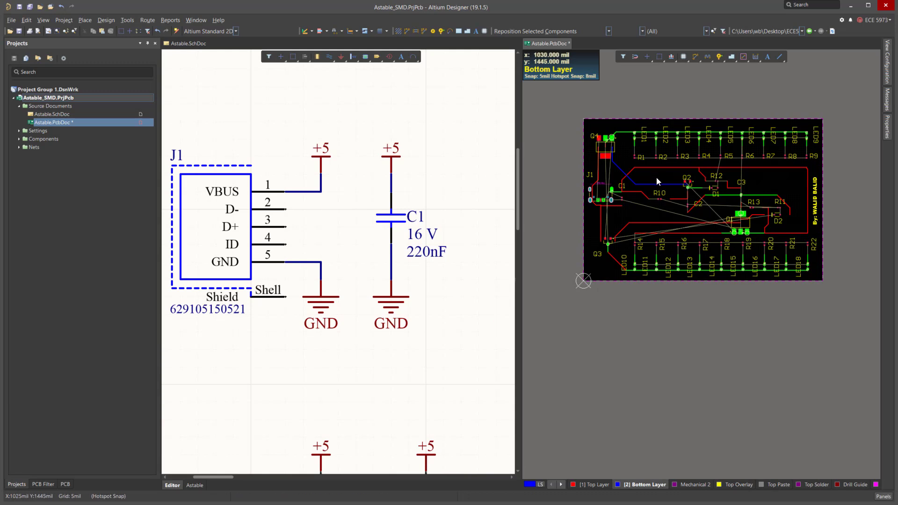
Un-route all tracks on the board.
key(u)
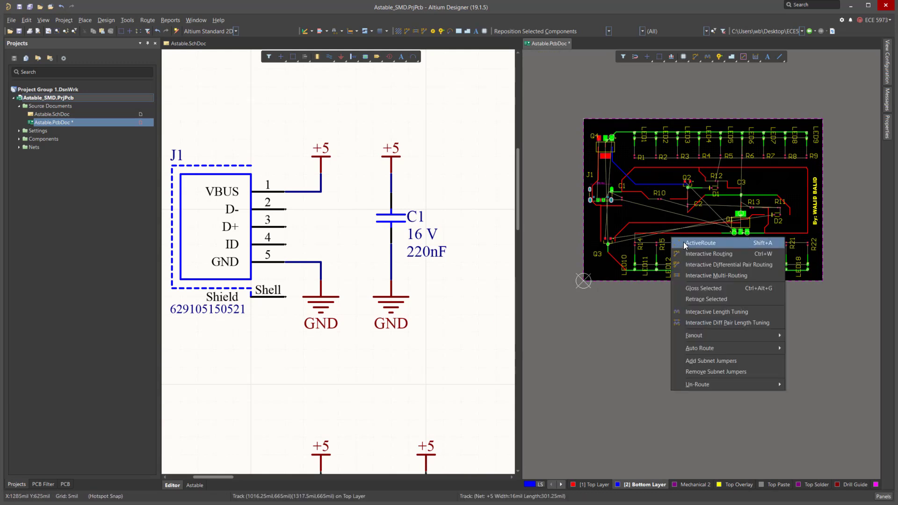
mouse_move(699, 384)
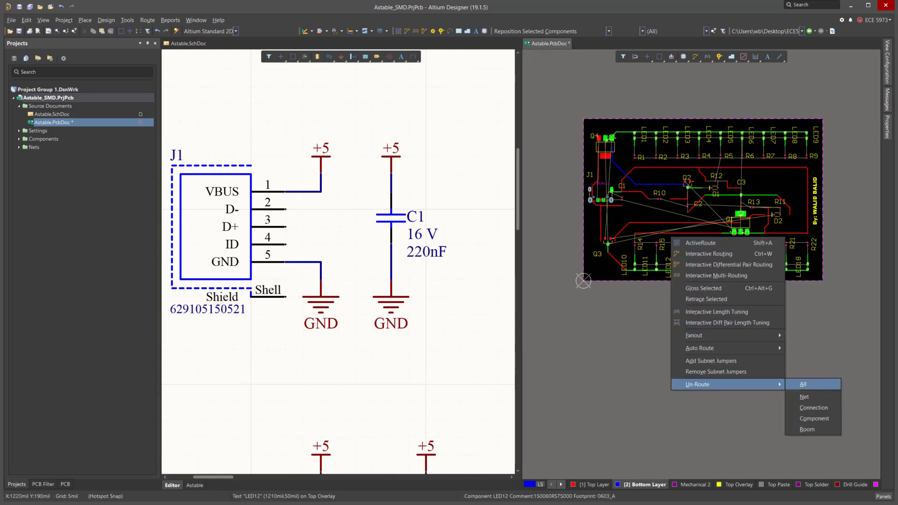
click(803, 384)
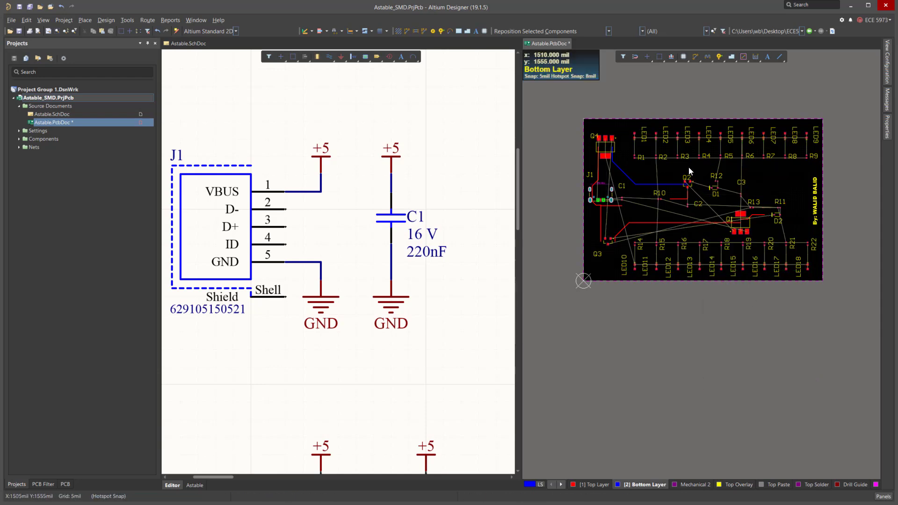
Delete the remaining bottom-layer track running from Q4 to Q2.
ctrl+scroll(681, 161, up, 4)
click(671, 207)
ctrl+scroll(712, 209, down, 2)
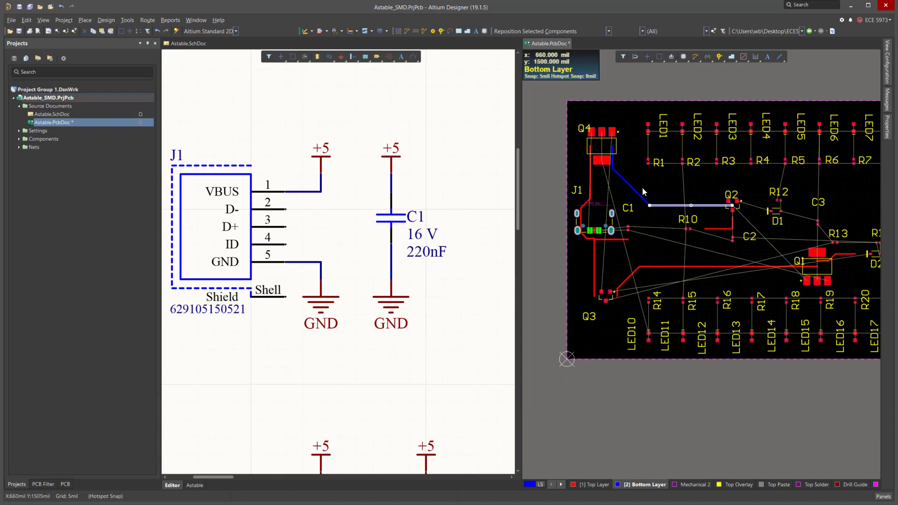
ctrl+scroll(720, 206, up, 4)
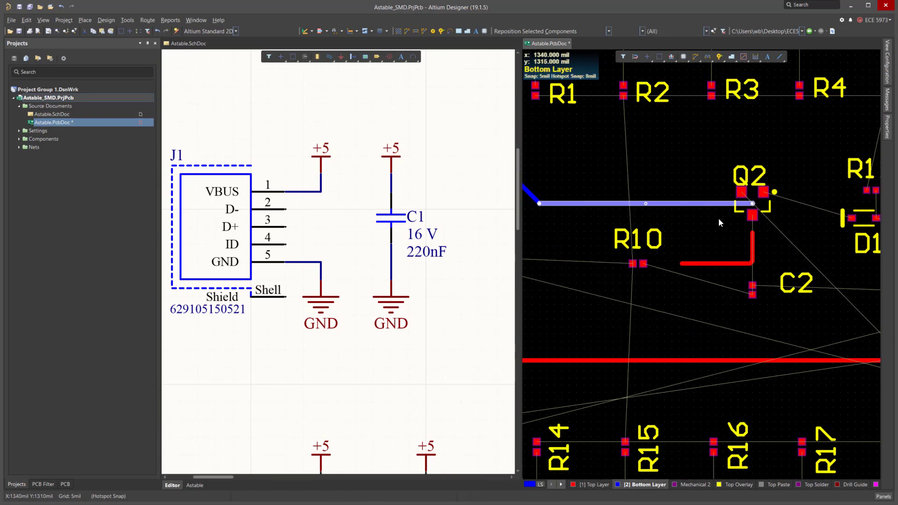
click(705, 197)
click(705, 203)
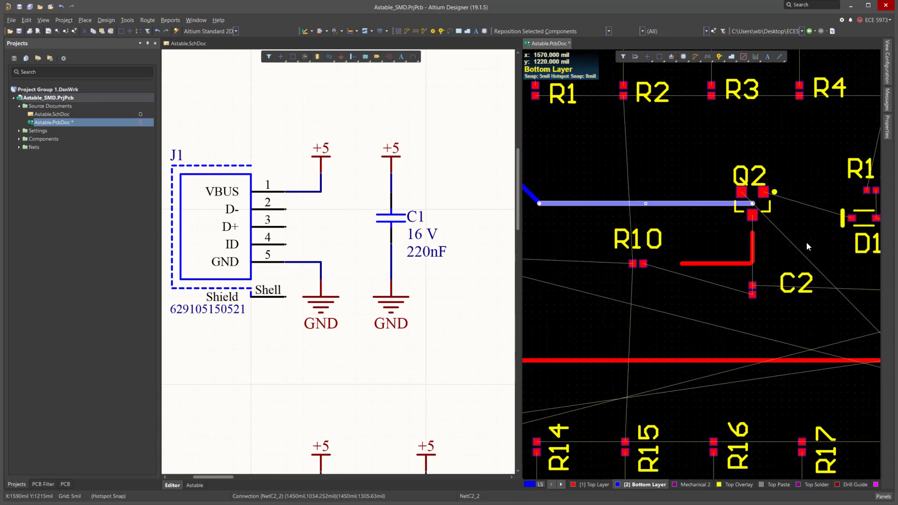
ctrl+scroll(809, 240, down, 4)
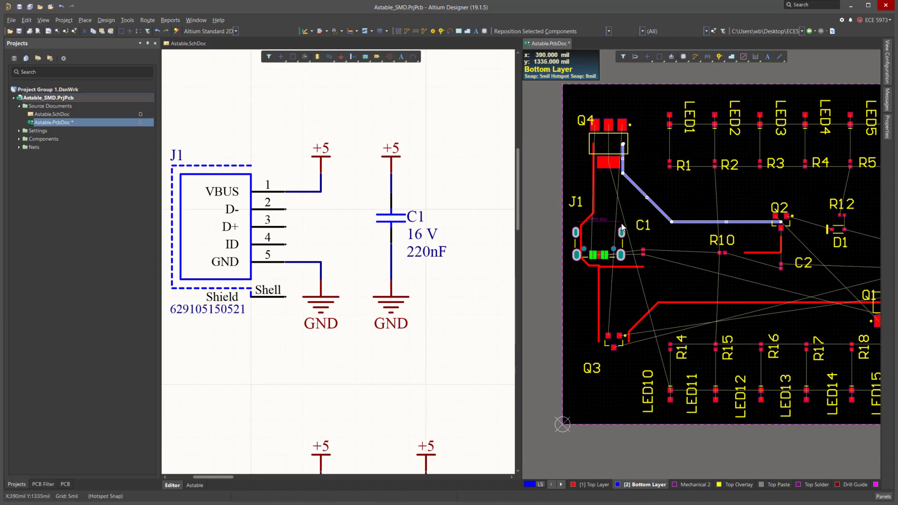
key(Delete)
Select the connected top-layer track near connector J1 and delete it.
click(592, 182)
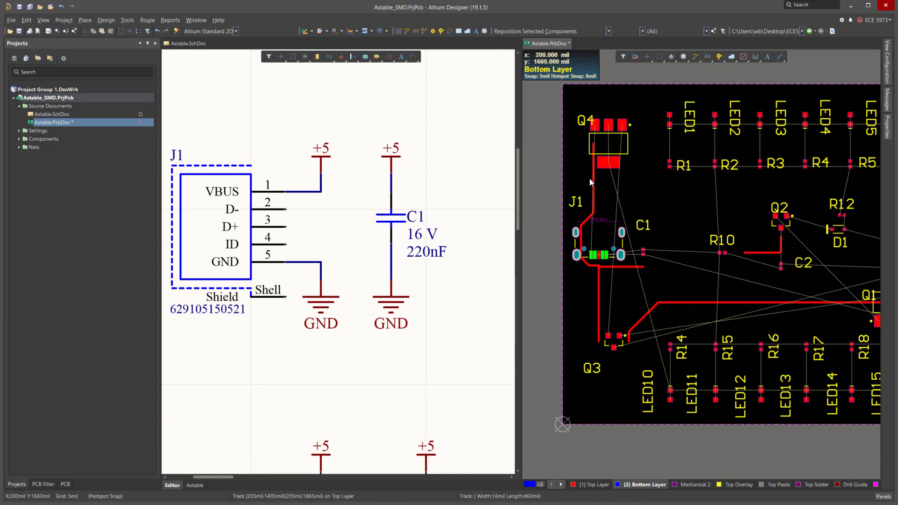
ctrl+scroll(591, 181, up, 2)
key(Tab)
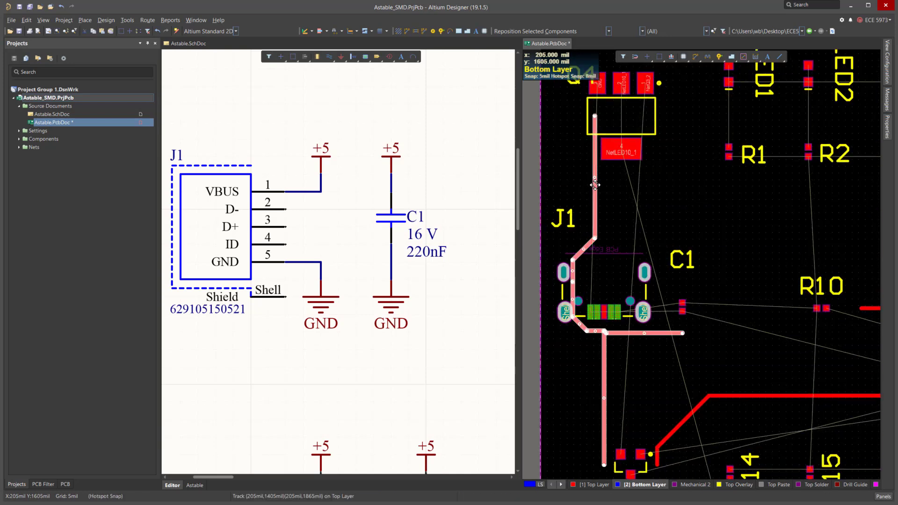
scroll(594, 184, down, 1)
key(Delete)
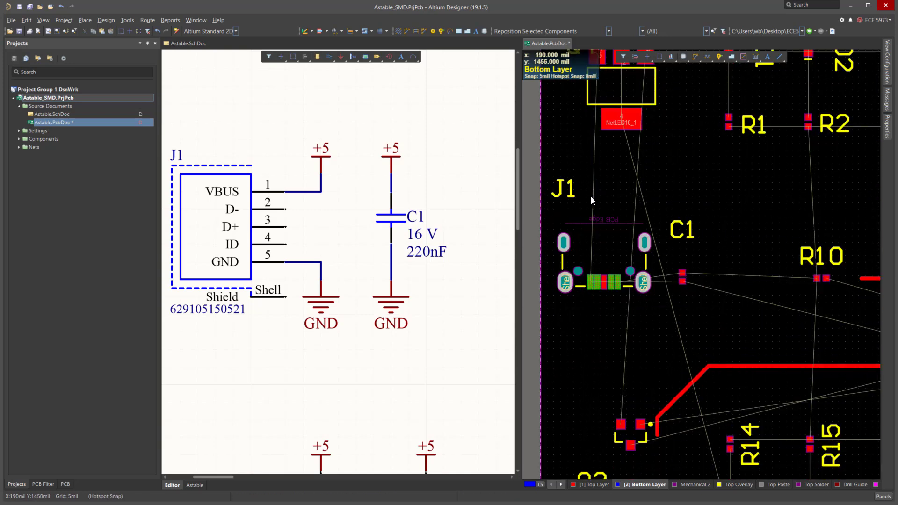
Move connector J1 to the board's left edge and rotate it to a vertical orientation.
ctrl+scroll(590, 199, down, 2)
ctrl+scroll(583, 235, up, 4)
drag(609, 223, 588, 258)
key(space)
ctrl+scroll(579, 235, down, 4)
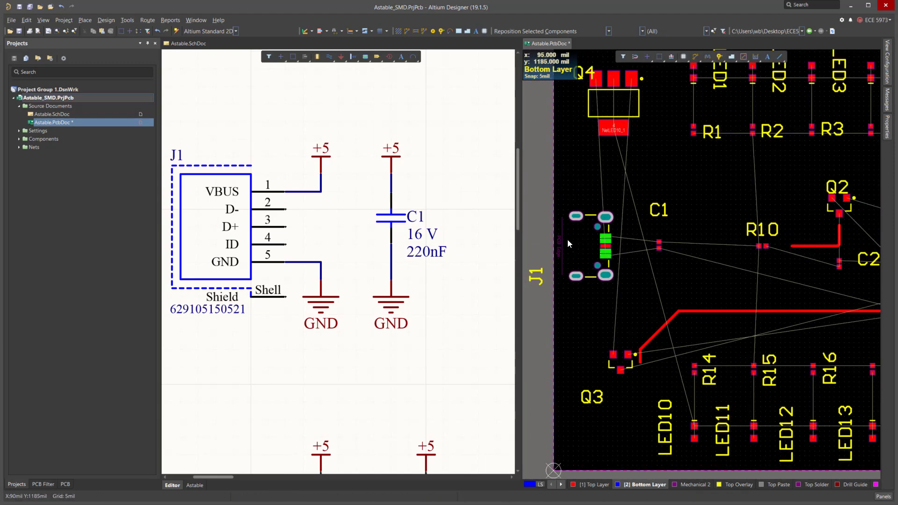
ctrl+scroll(568, 240, down, 4)
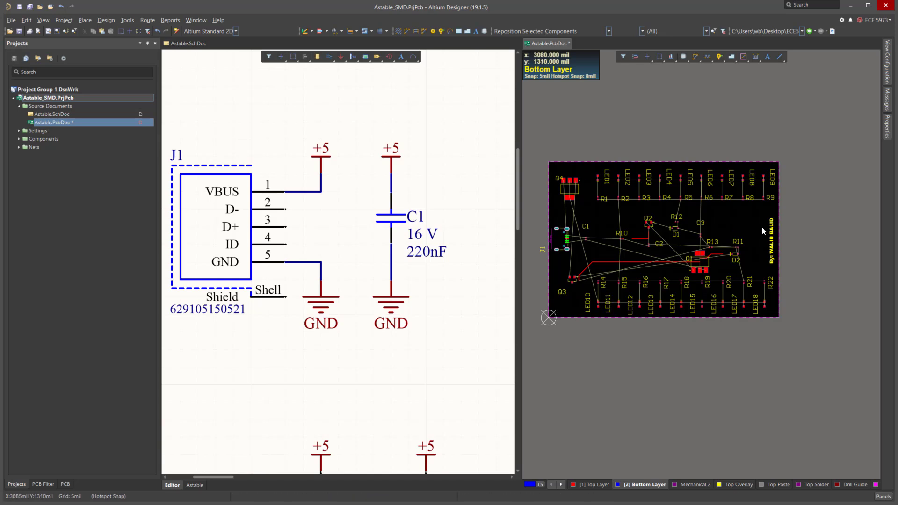
ctrl+scroll(750, 200, down, 1)
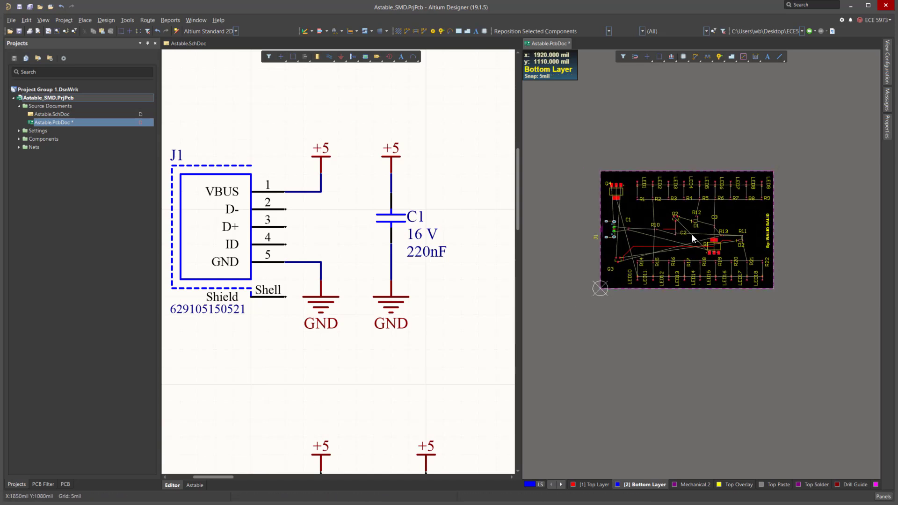
ctrl+scroll(692, 234, up, 1)
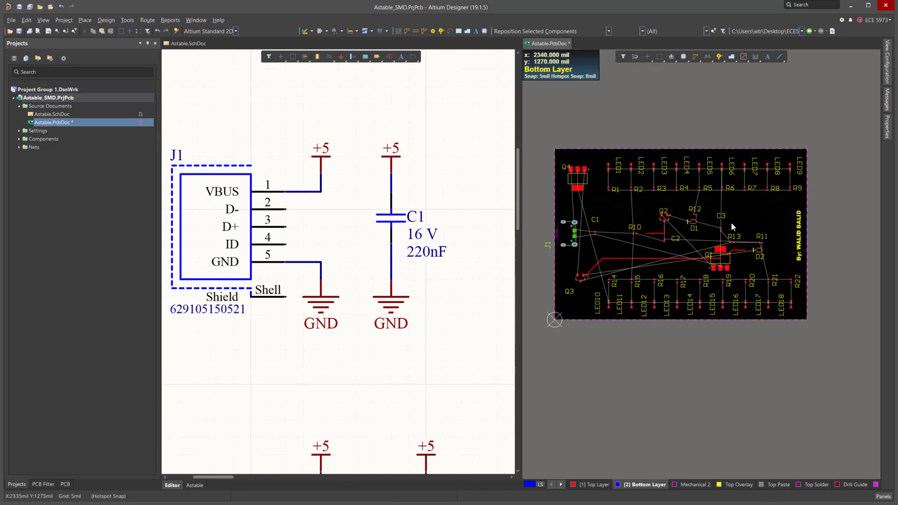
click(179, 42)
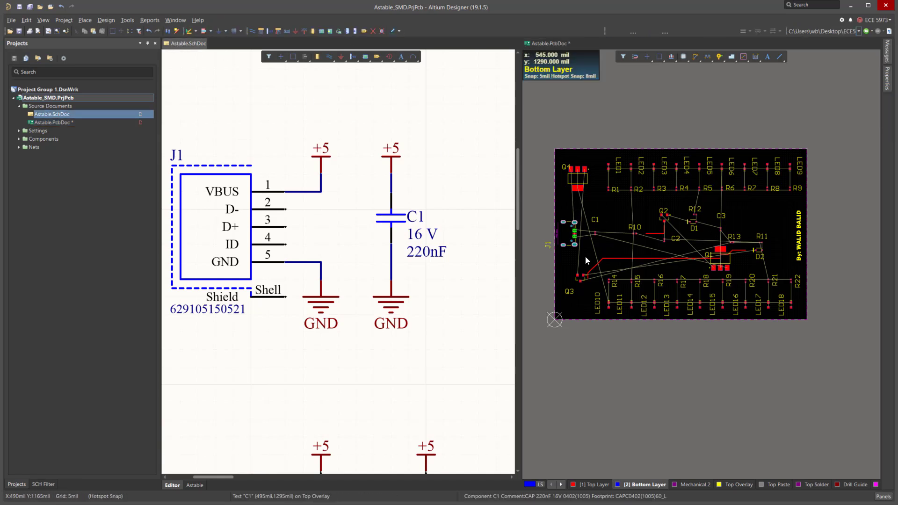
ctrl+scroll(593, 183, up, 2)
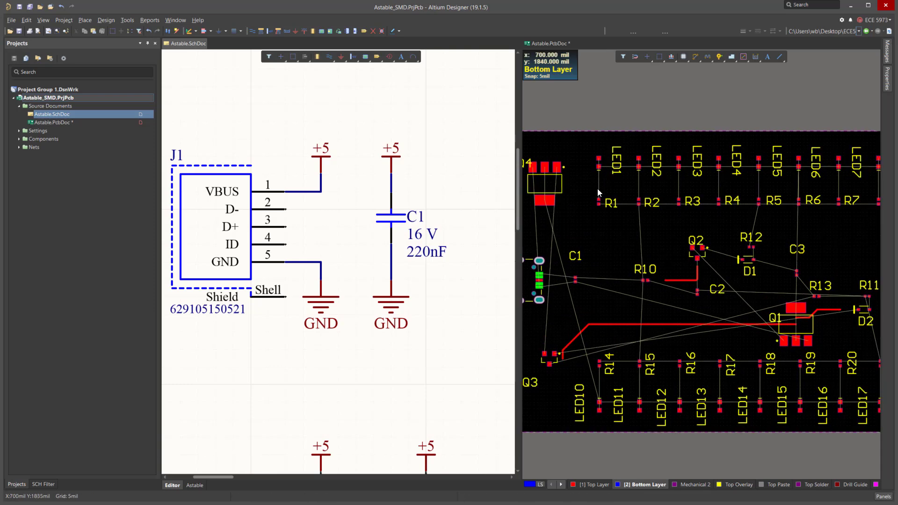
ctrl+scroll(597, 190, up, 2)
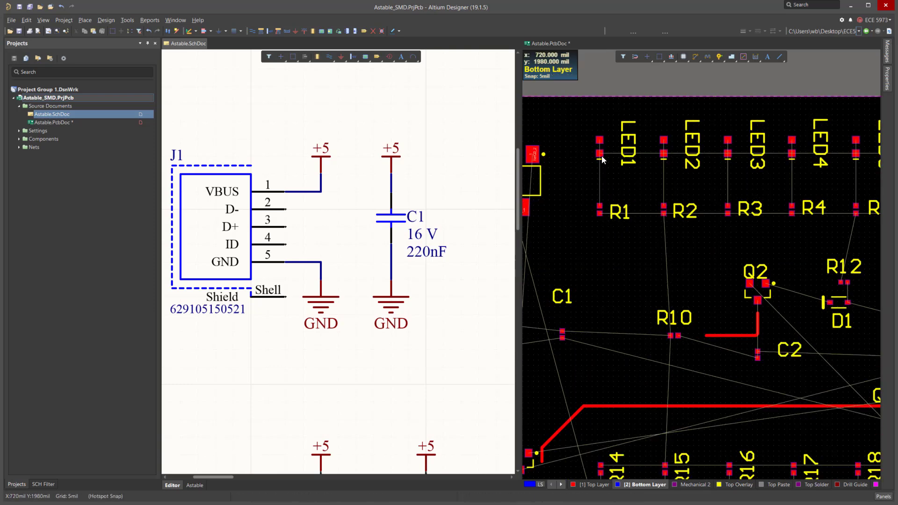
ctrl+scroll(603, 154, up, 2)
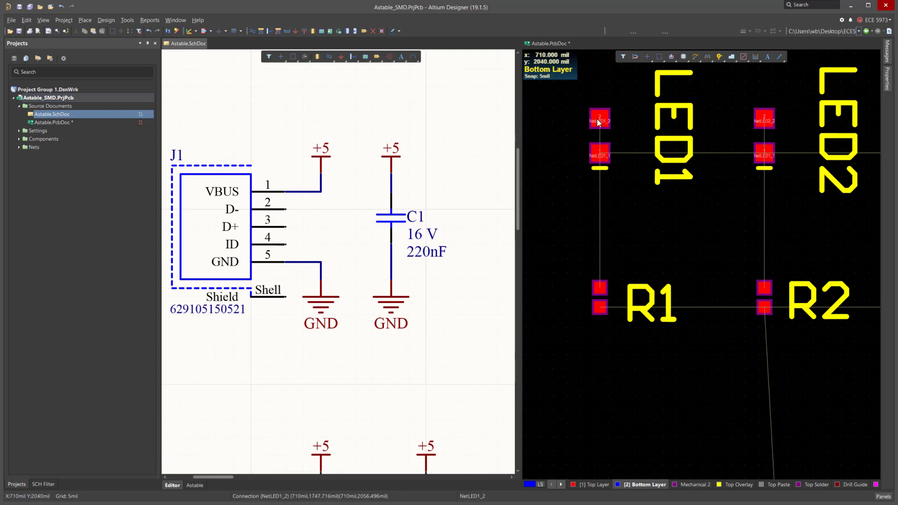
ctrl+scroll(608, 140, up, 1)
ctrl+scroll(607, 155, down, 2)
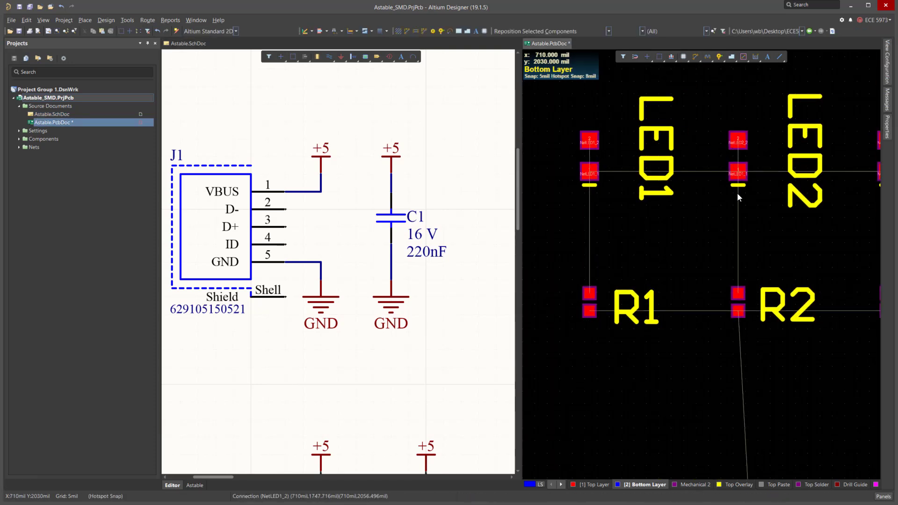
drag(589, 156, 630, 176)
key(space)
key(space)
key(Escape)
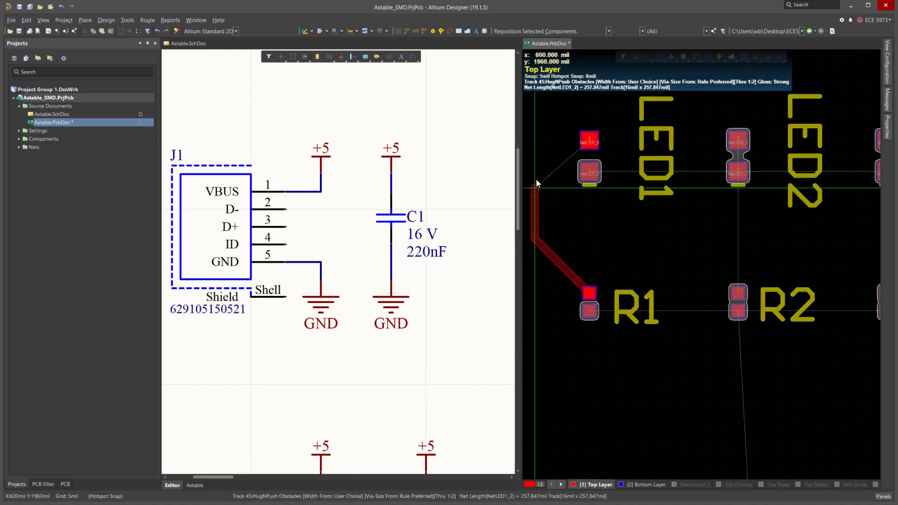
key(Escape)
key(Escape)
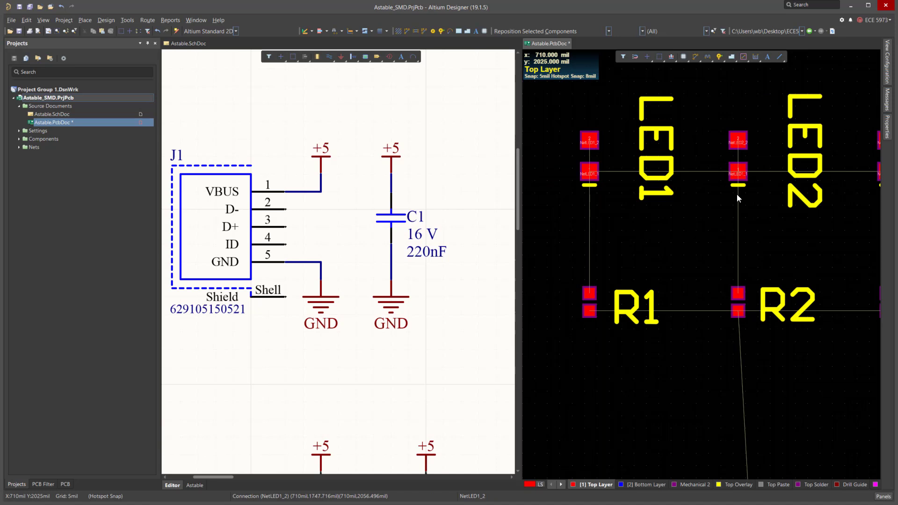
Rotate LED1 by 180 degrees in place on the board.
click(589, 156)
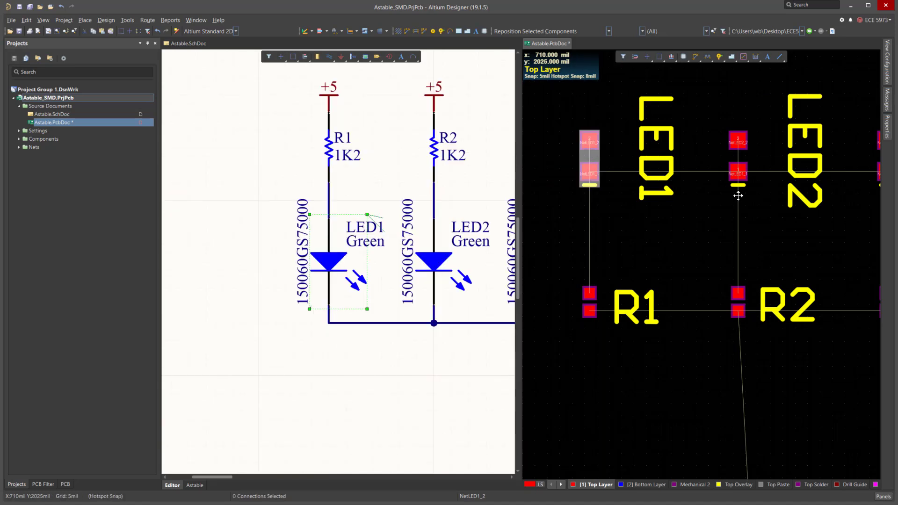
drag(589, 157, 590, 156)
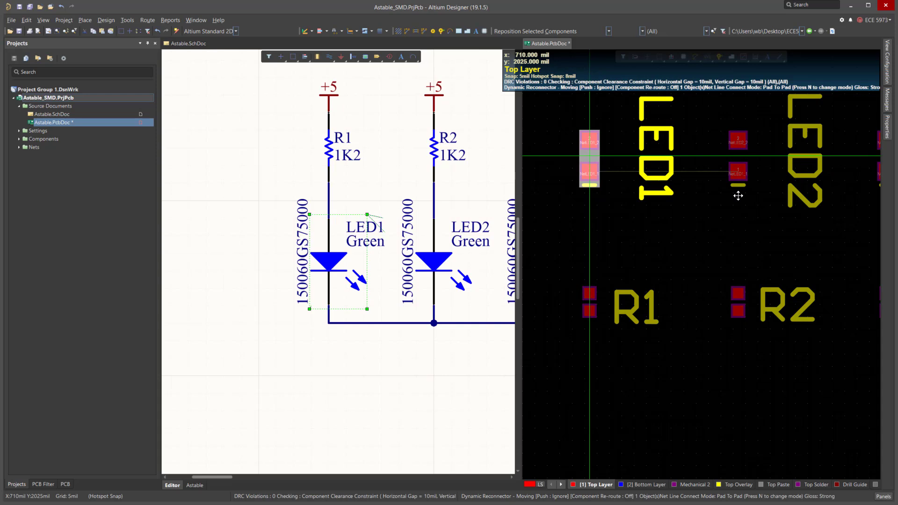
key(space)
key(space)
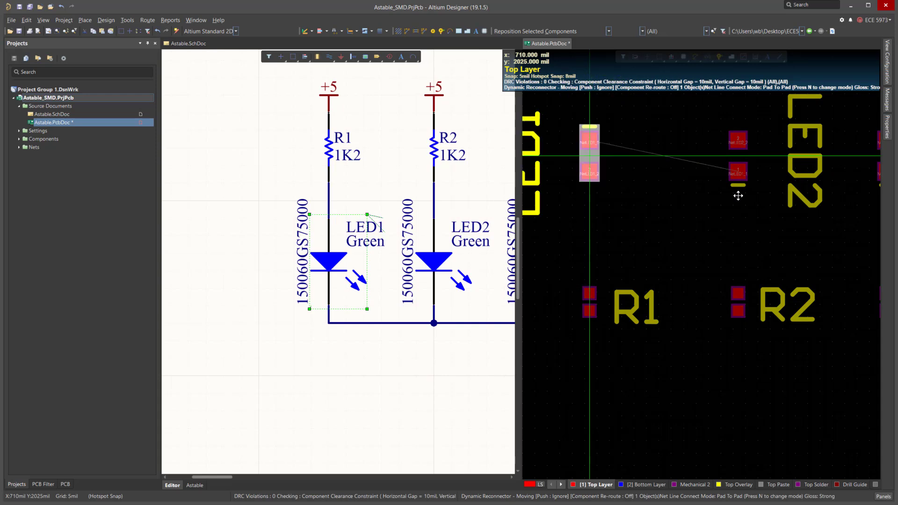
Merge the schematic and PCB split panes into a single tabbed editor area.
ctrl+scroll(463, 200, down, 5)
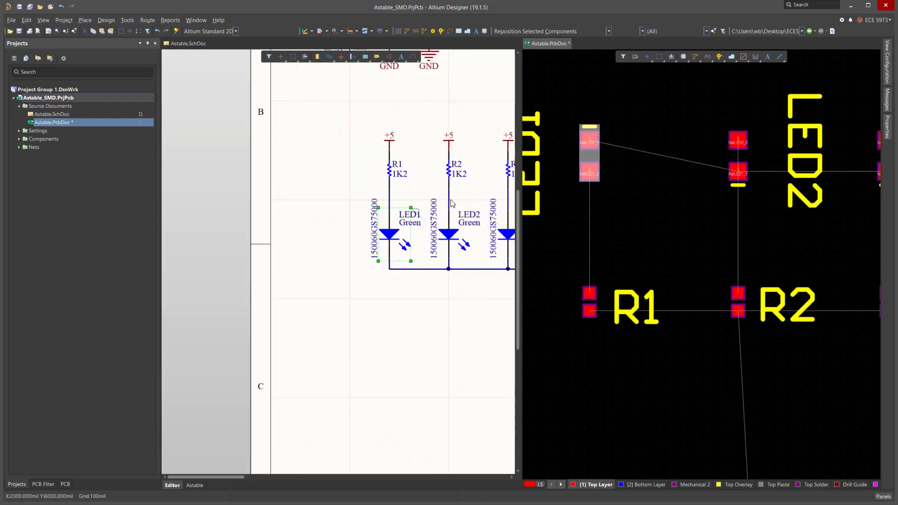
ctrl+scroll(584, 211, down, 8)
ctrl+scroll(761, 208, down, 3)
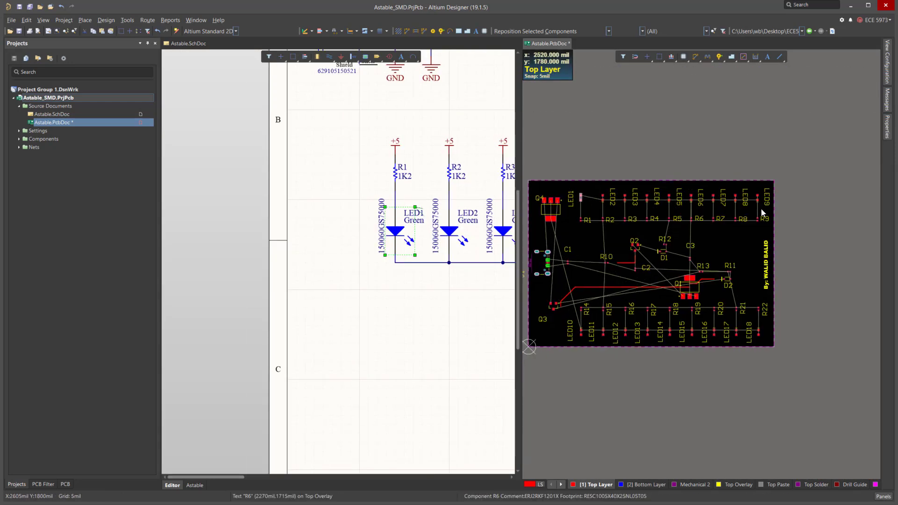
ctrl+scroll(794, 214, up, 2)
ctrl+scroll(758, 211, down, 1)
ctrl+scroll(732, 210, up, 2)
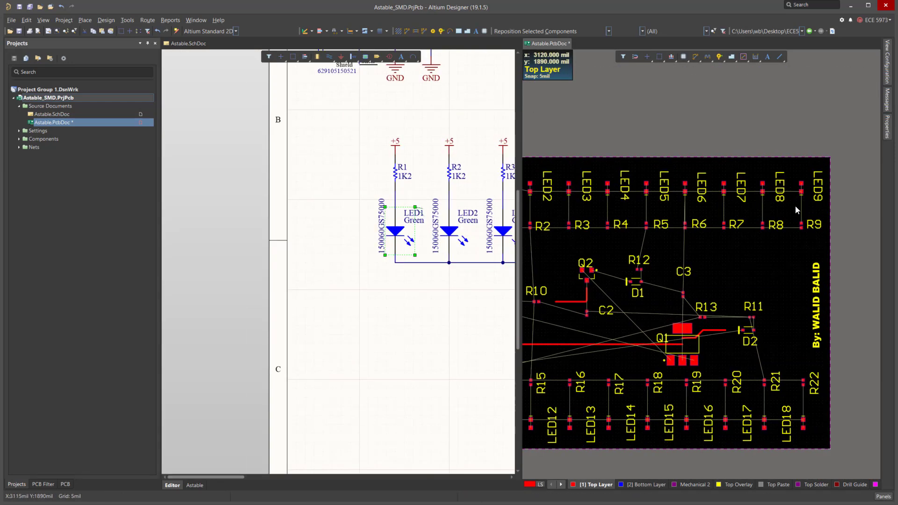
ctrl+scroll(739, 185, down, 1)
ctrl+scroll(739, 185, down, 1)
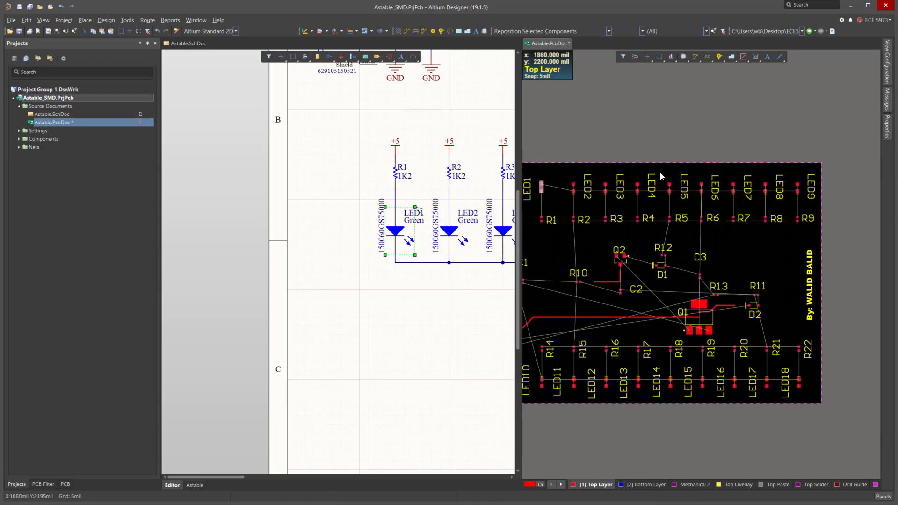
ctrl+scroll(764, 186, up, 2)
ctrl+scroll(687, 244, down, 1)
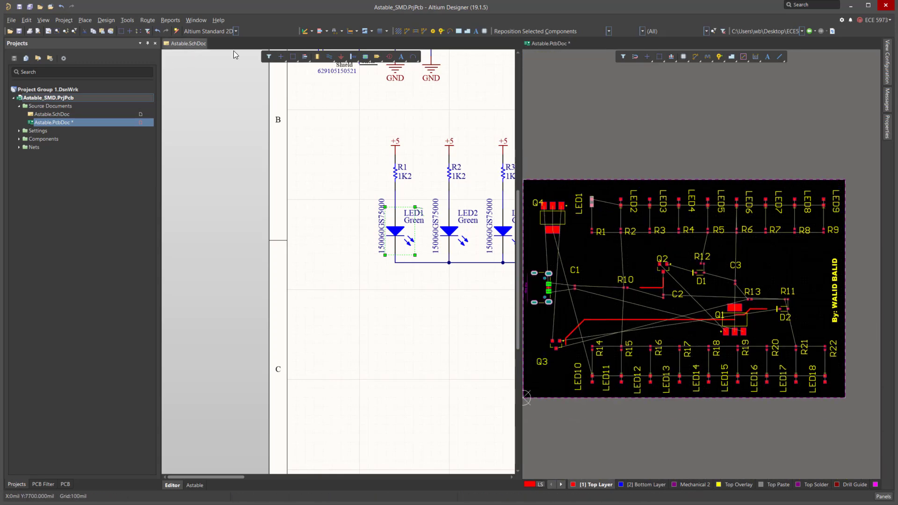
click(187, 43)
right_click(187, 43)
click(217, 127)
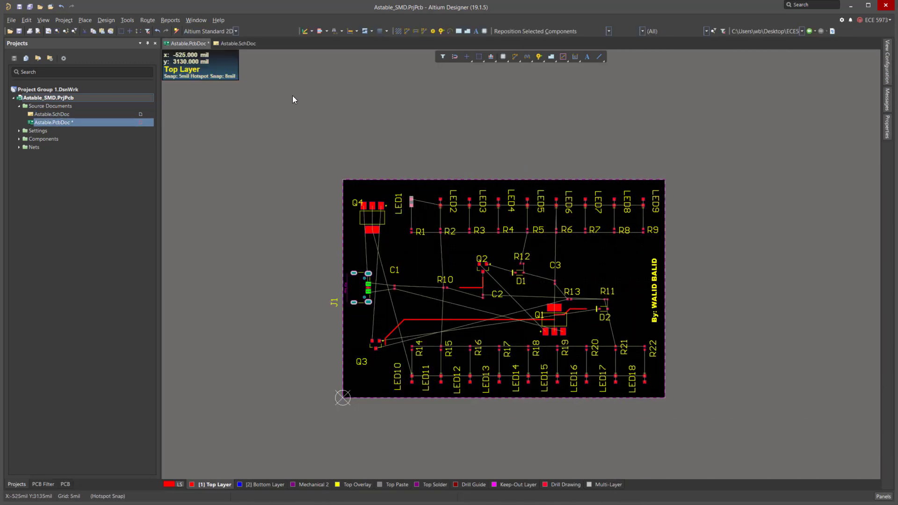
Save the PCB document.
ctrl+scroll(476, 330, up, 2)
ctrl+scroll(439, 263, up, 2)
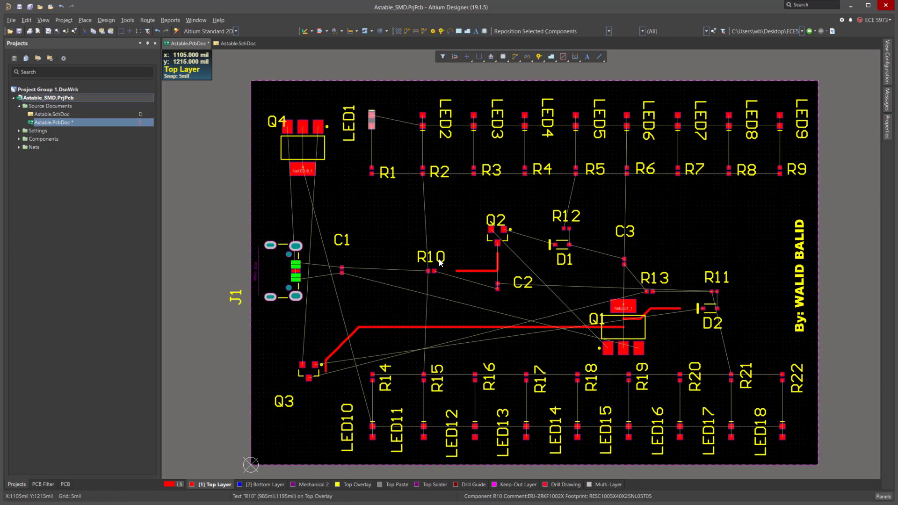
key(ctrl+s)
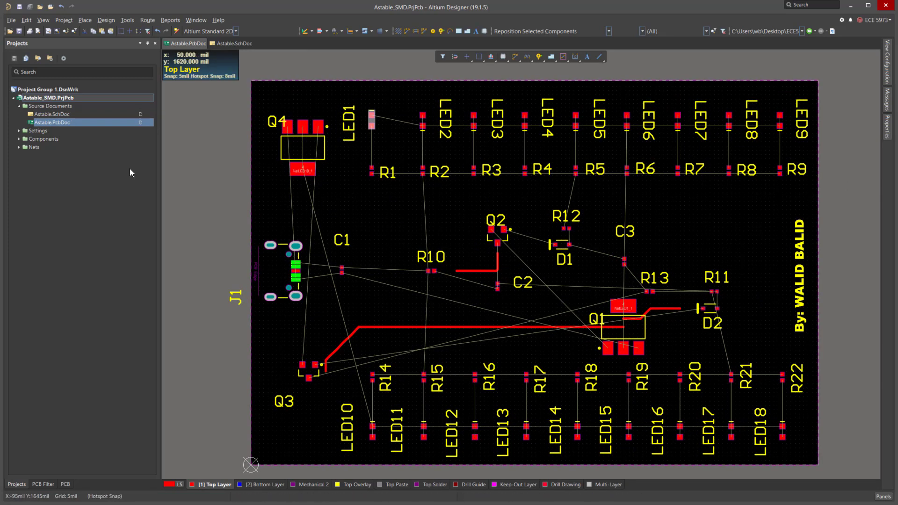
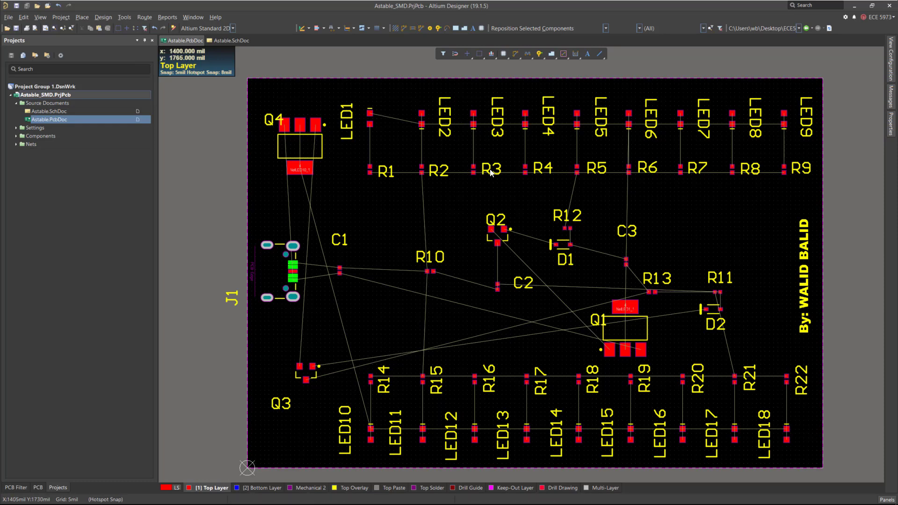
Set LED2's designator text height to 30 mil and stroke width to 6 mil, and move it beside its pads.
click(443, 112)
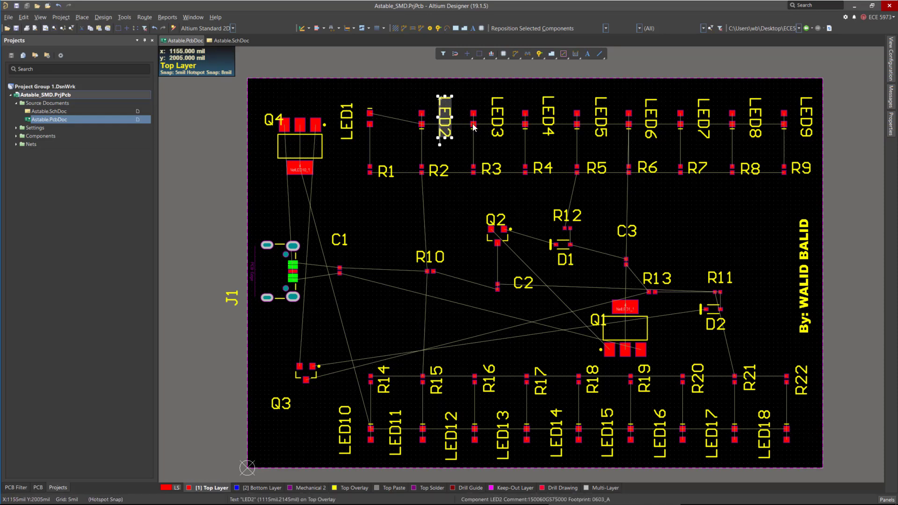
click(855, 271)
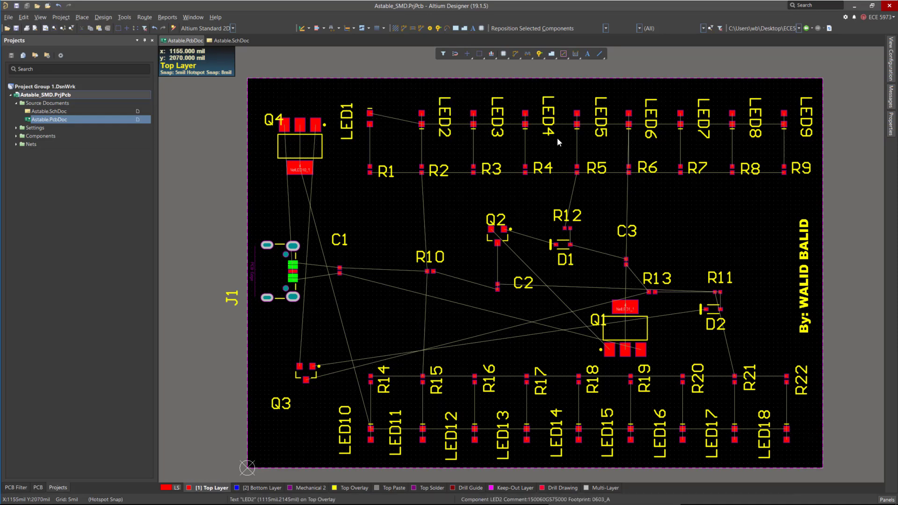
click(442, 119)
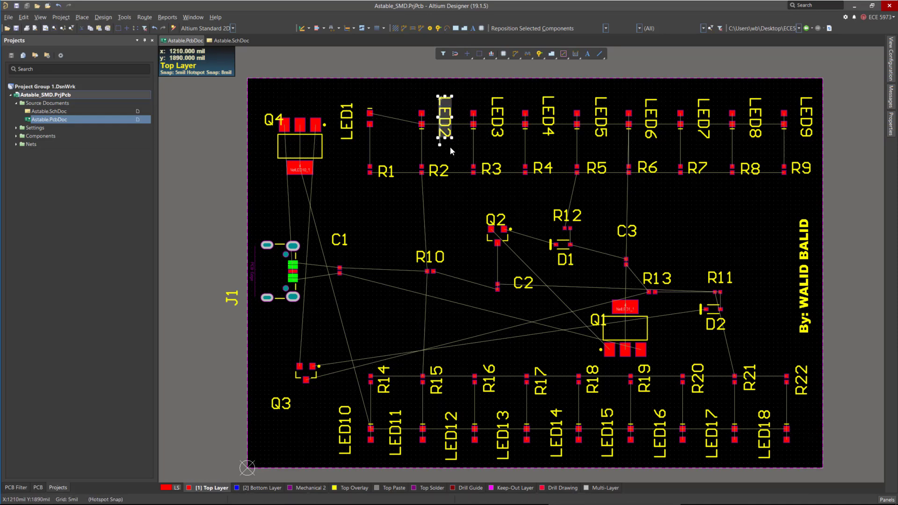
right_click(446, 119)
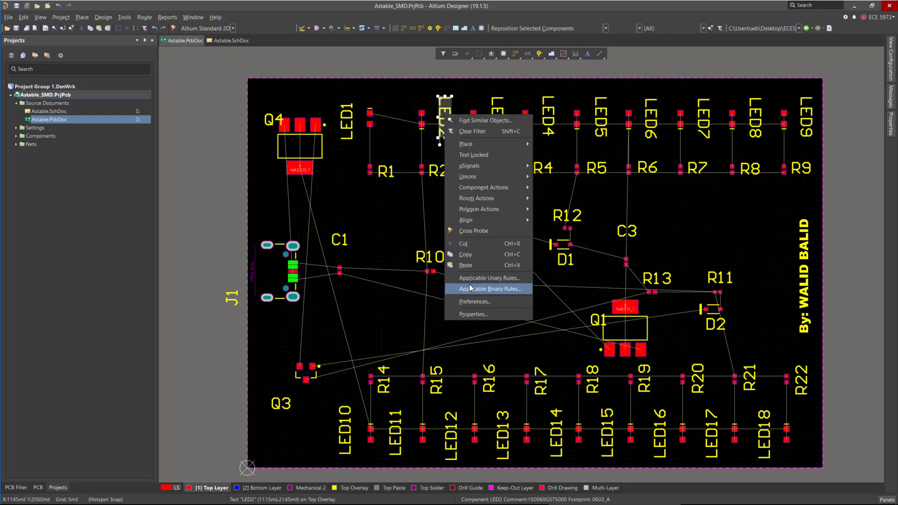
click(472, 314)
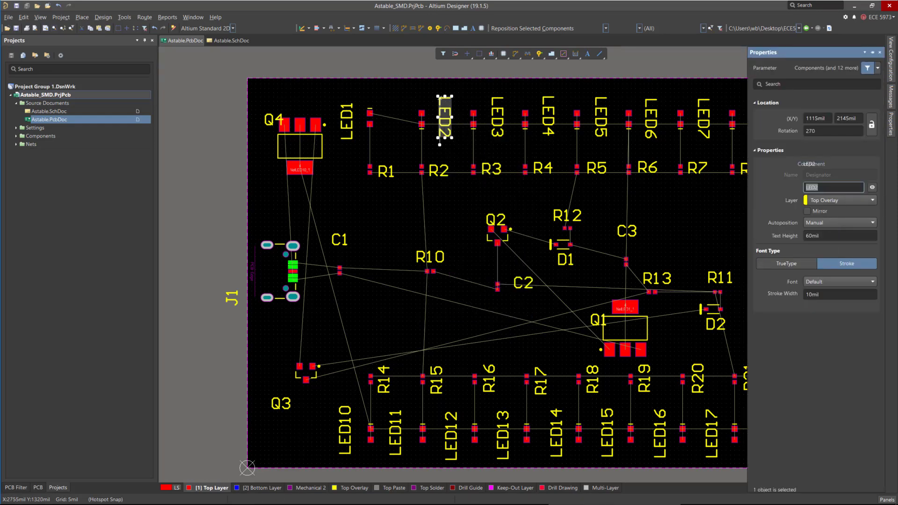
click(827, 235)
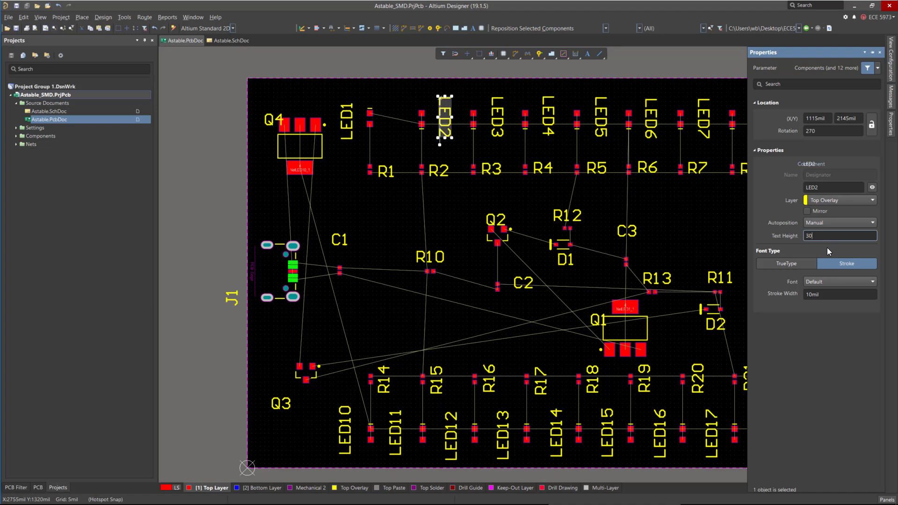
text(30)
key(Return)
ctrl+scroll(460, 126, up, 4)
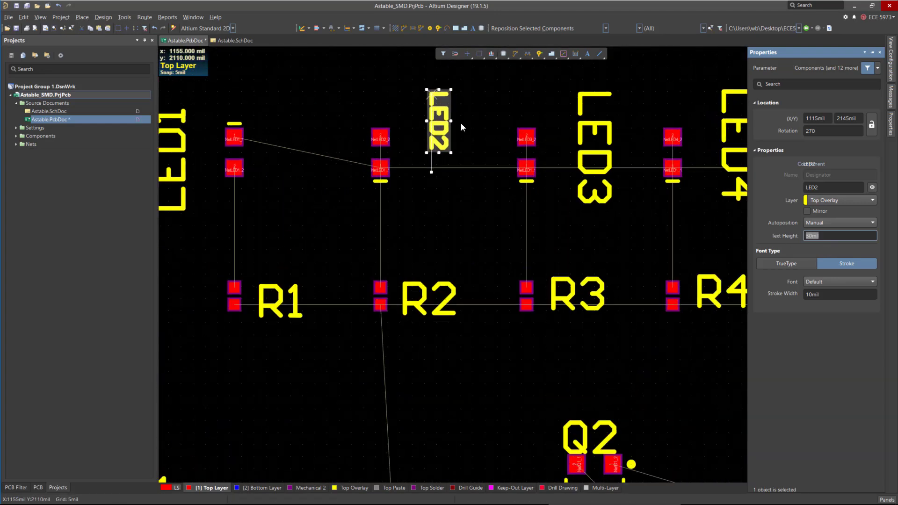
click(833, 294)
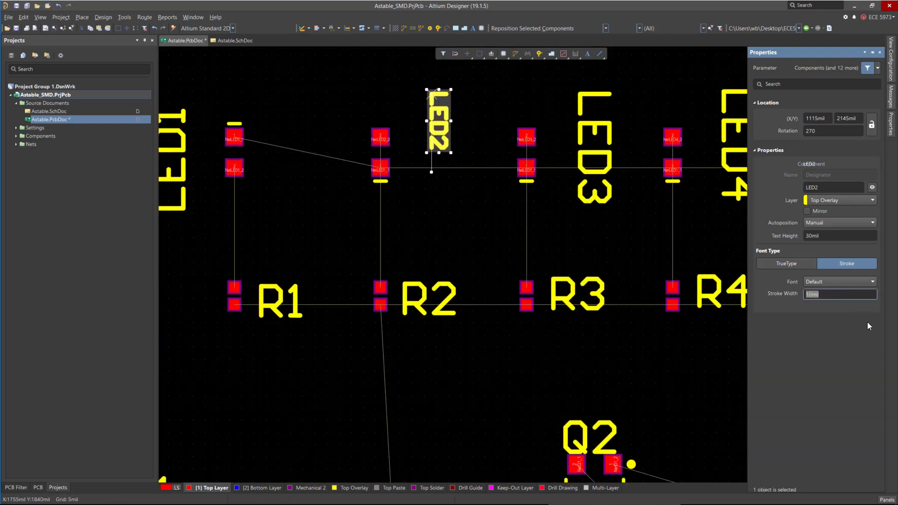
text(6)
key(Return)
drag(428, 101, 400, 132)
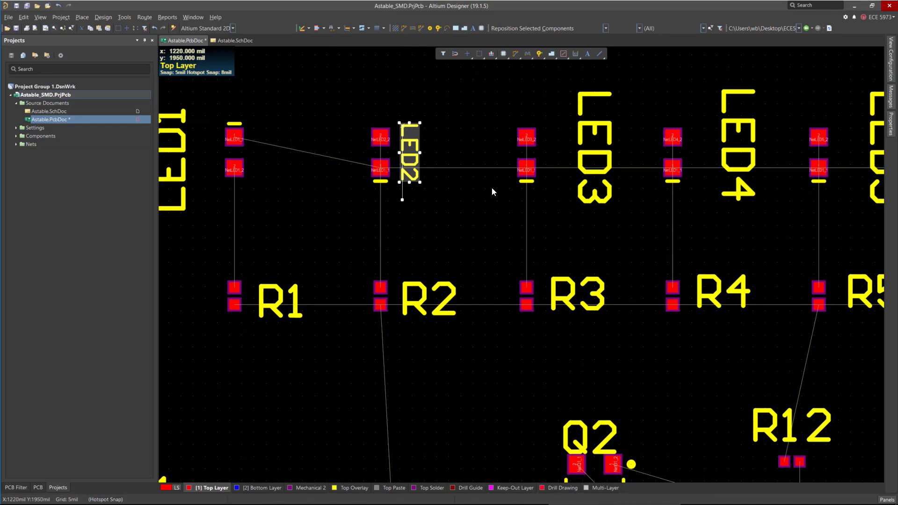
Try setting the LED3 to LED7 designators to 30 mil text height, then undo the change.
ctrl+scroll(378, 183, down, 5)
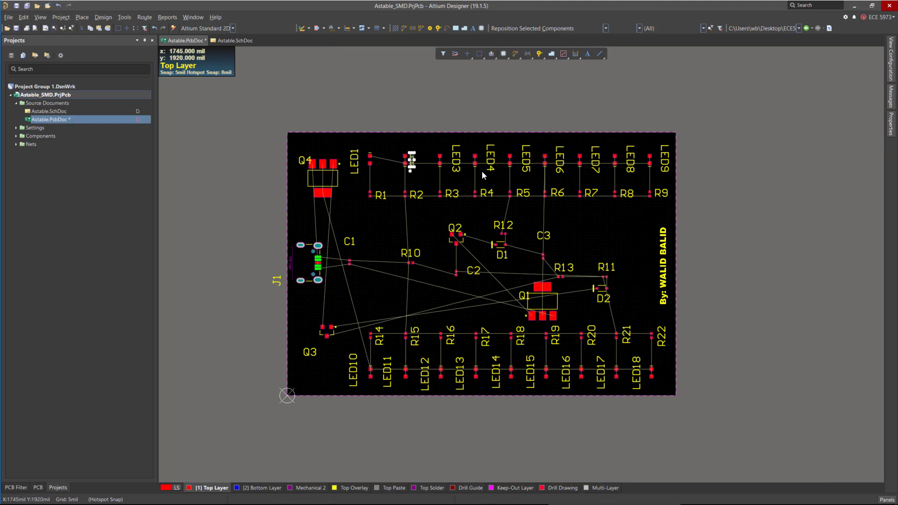
click(458, 156)
shift+click(491, 158)
shift+click(525, 159)
shift+click(560, 158)
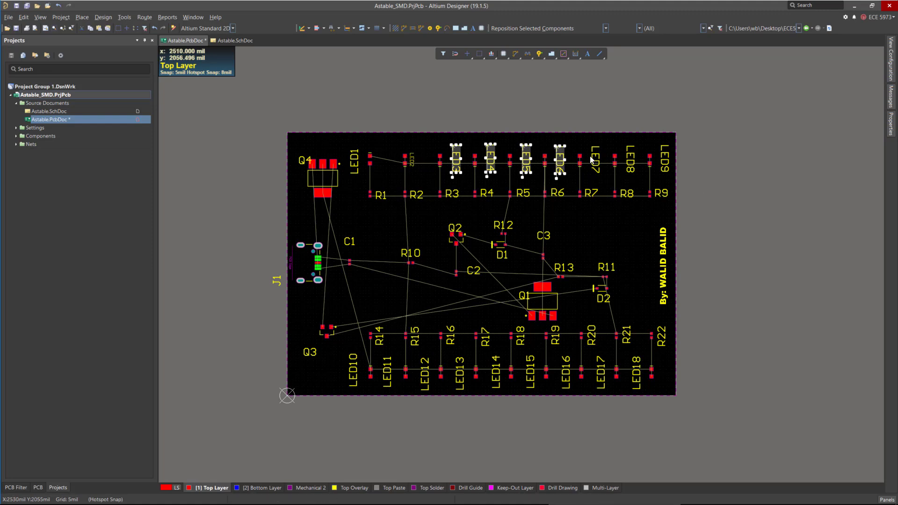
shift+click(600, 159)
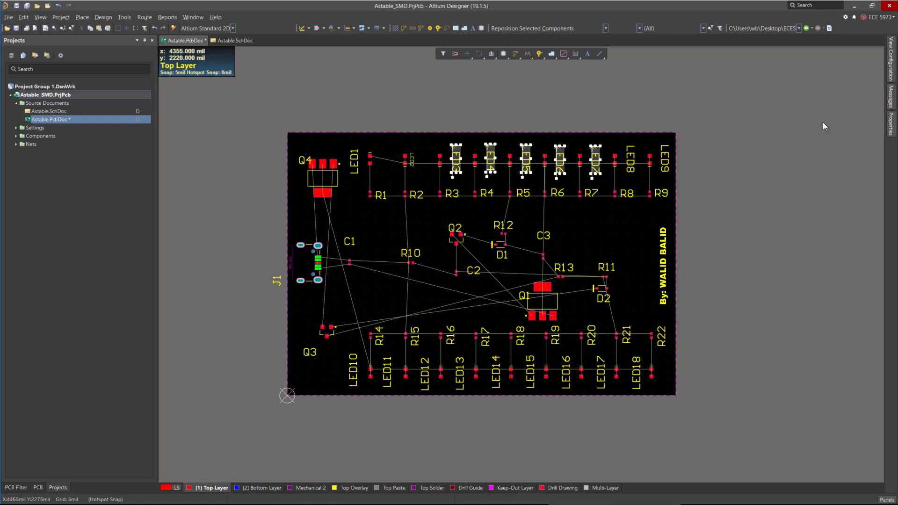
click(891, 124)
click(838, 235)
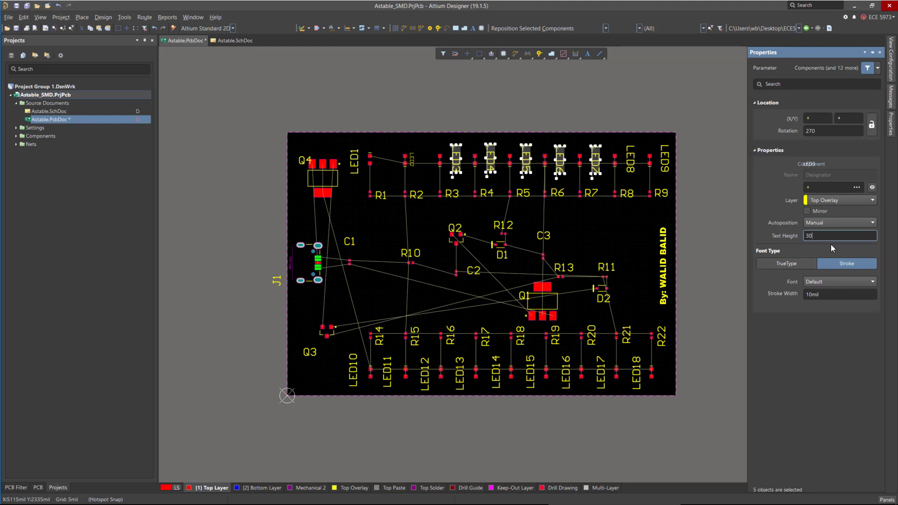
key(Return)
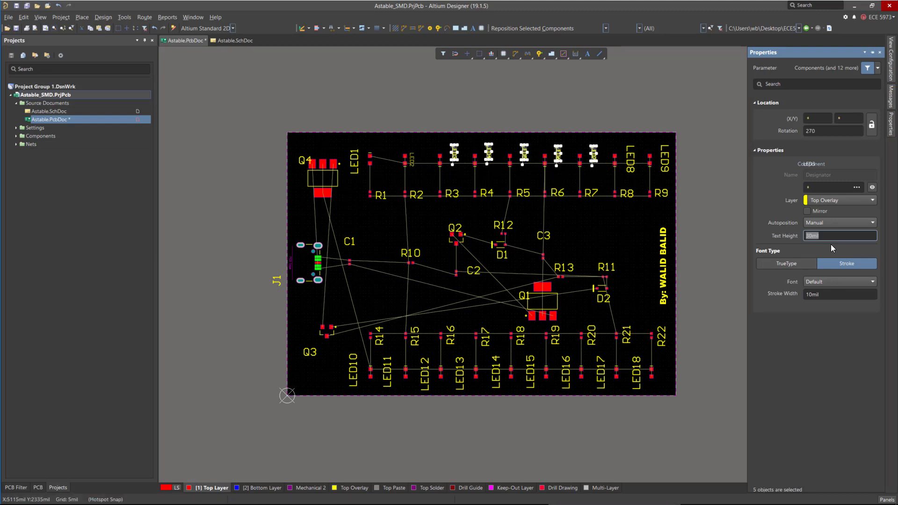
click(701, 226)
key(ctrl+z)
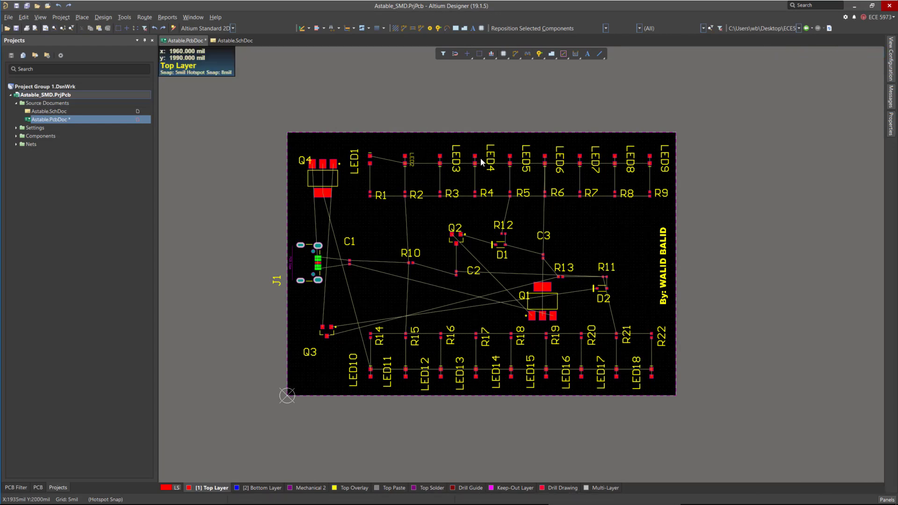
Select all component designators with Find Similar Objects, matching the same String Type.
ctrl+scroll(475, 147, up, 5)
click(444, 163)
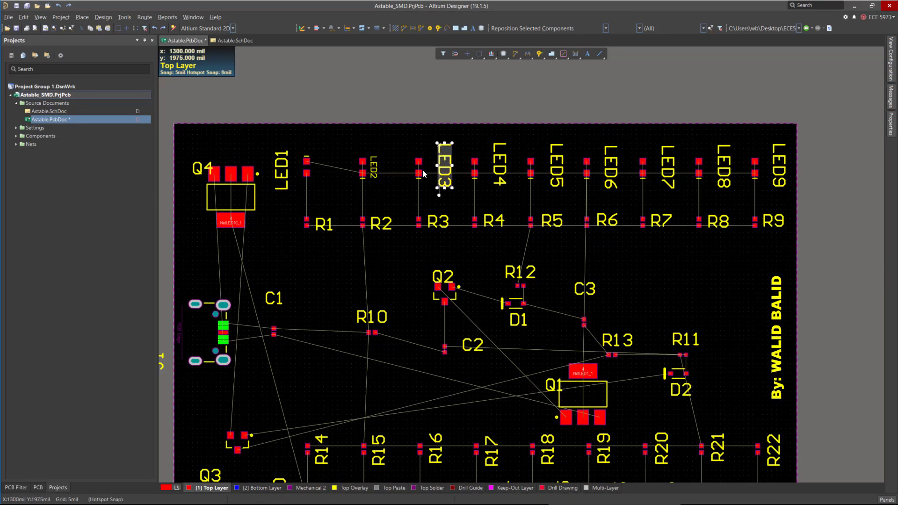
right_click(446, 158)
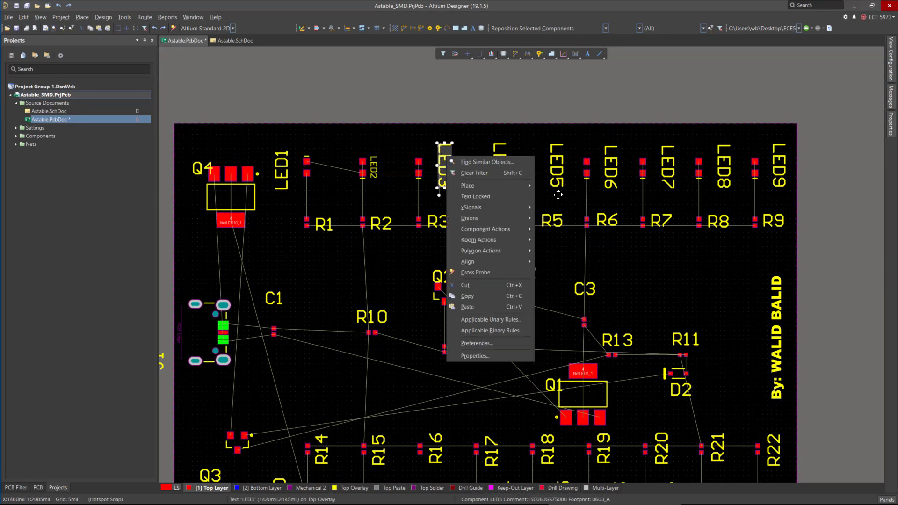
click(468, 162)
drag(290, 13, 413, 46)
drag(548, 396, 564, 413)
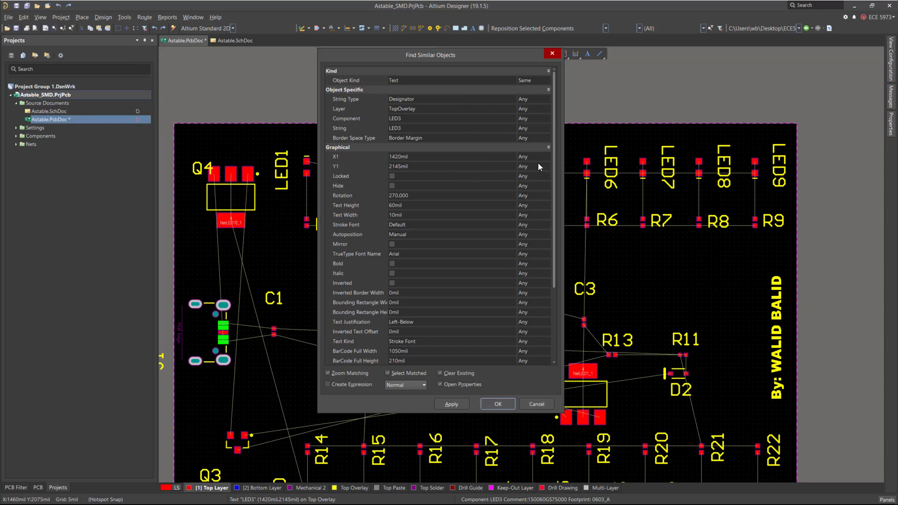
click(542, 99)
click(543, 99)
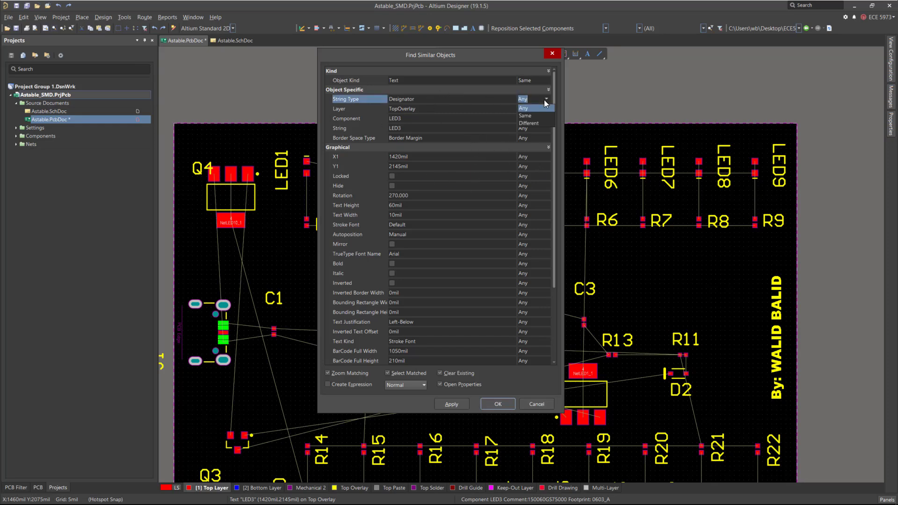
click(532, 119)
click(529, 100)
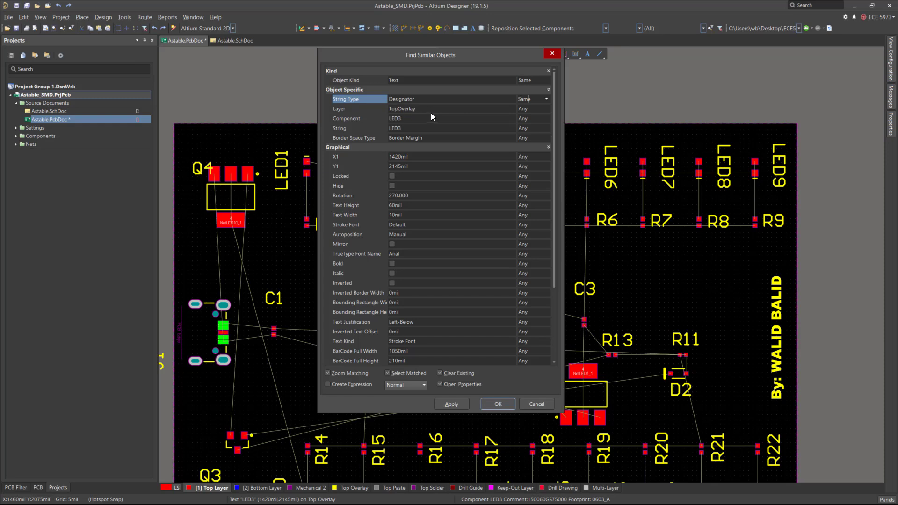
click(546, 109)
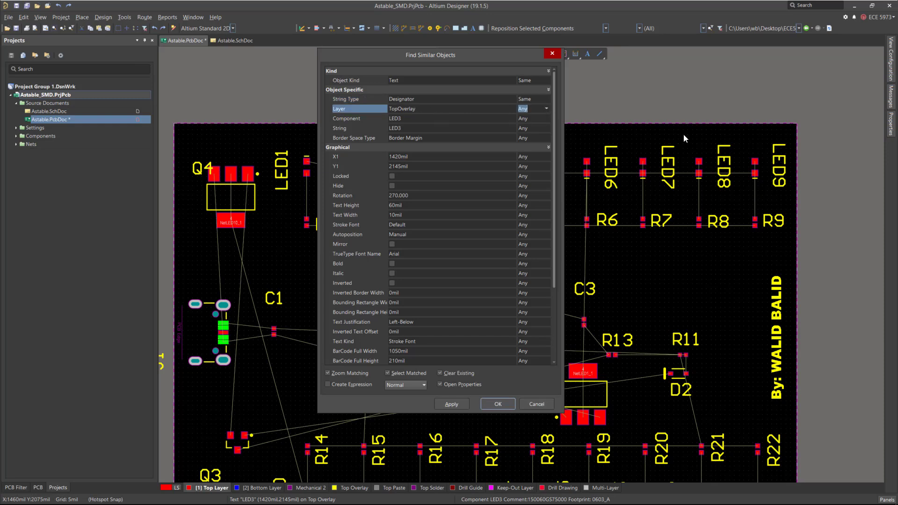
key(shift+Tab)
click(511, 109)
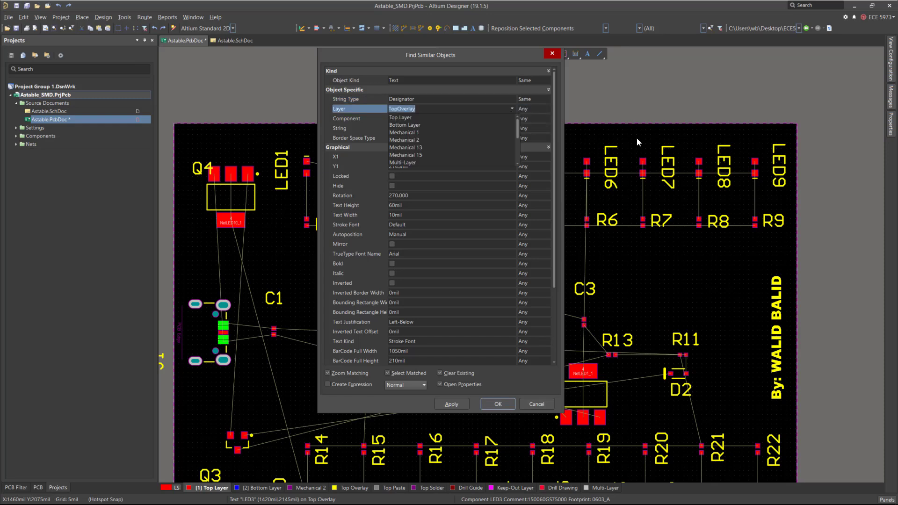
click(510, 109)
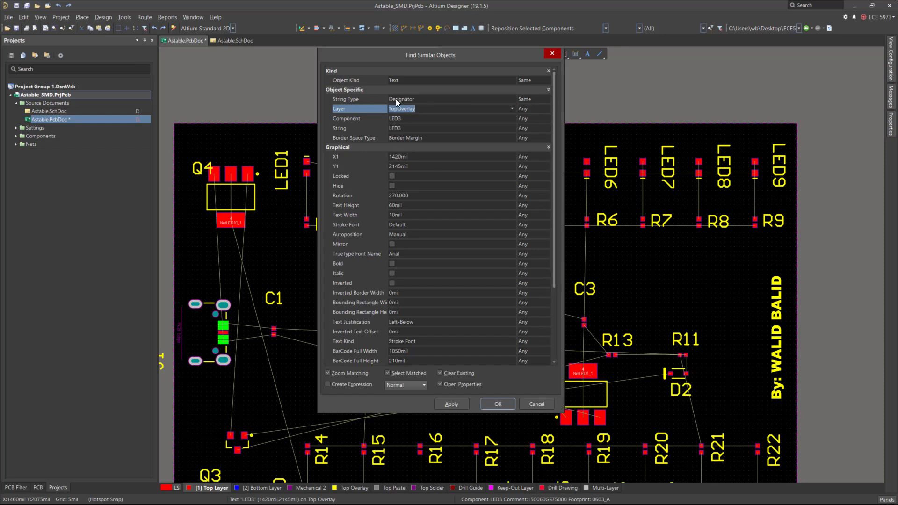
click(396, 119)
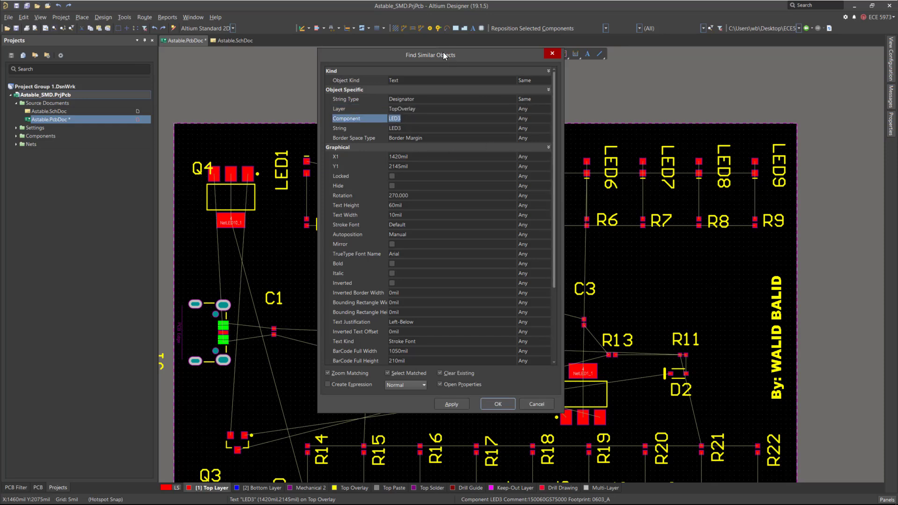
drag(442, 52, 290, 63)
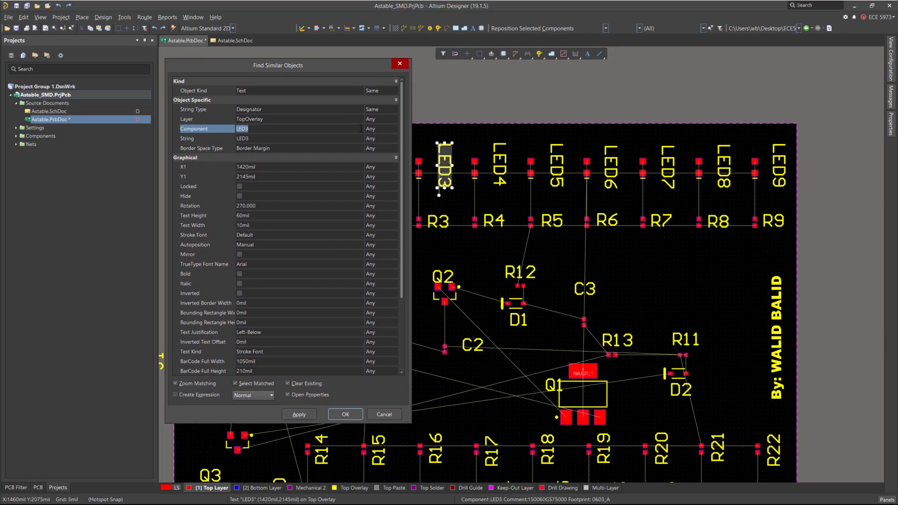
click(375, 129)
click(394, 129)
click(393, 132)
click(235, 383)
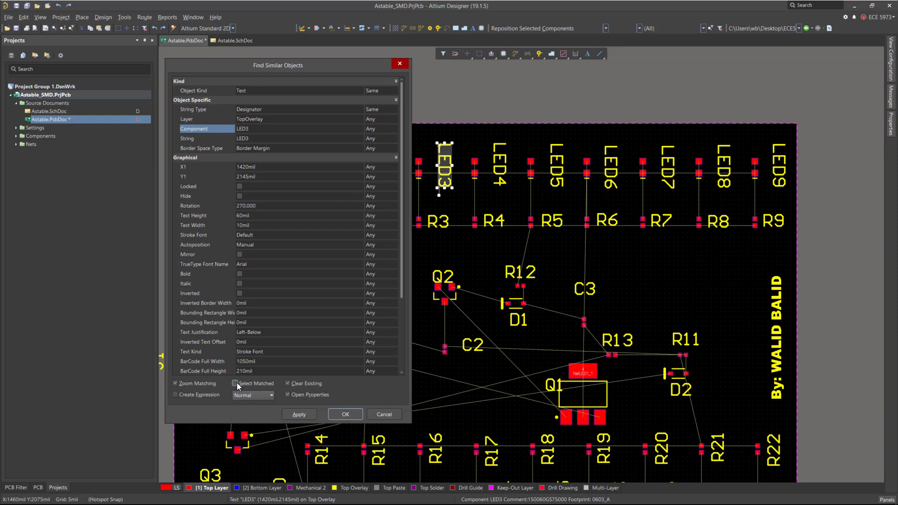
click(340, 415)
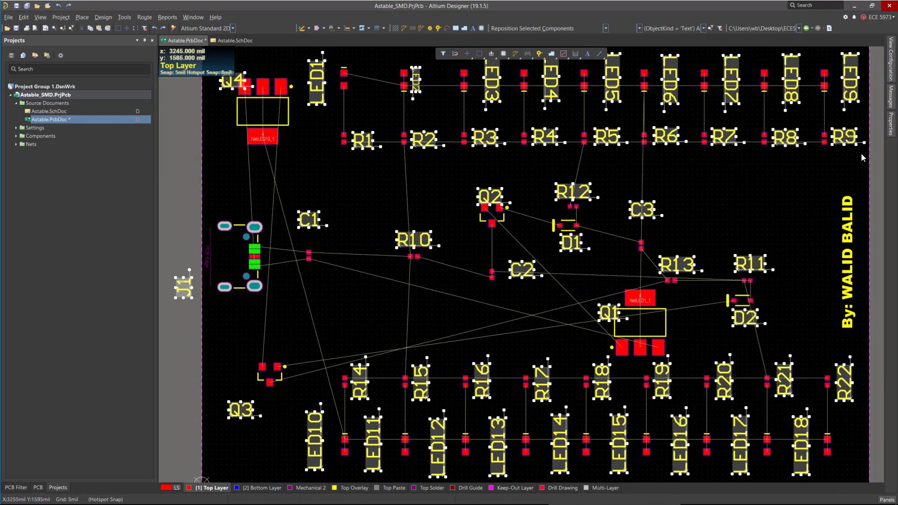
Set all selected designators to 30 mil text height and 6 mil stroke width.
mouse_move(891, 123)
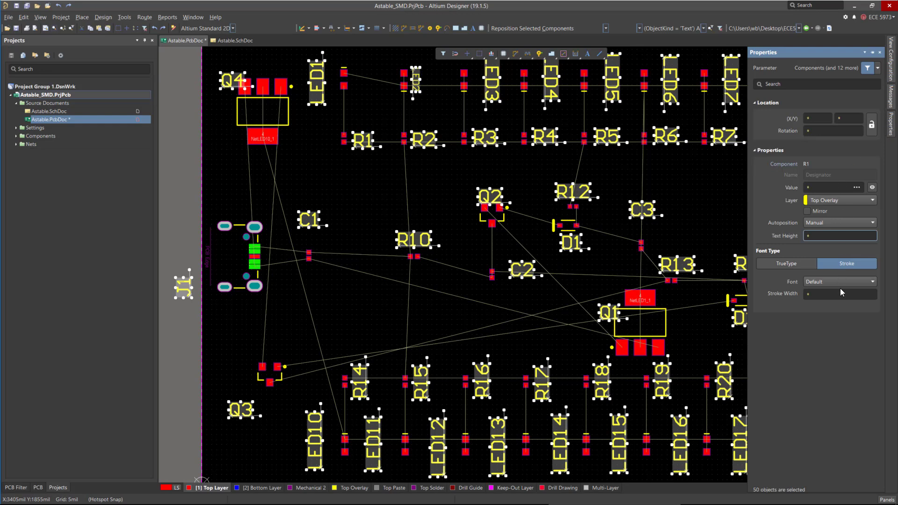
click(834, 235)
text(60mil)
key(Return)
text(30)
key(Return)
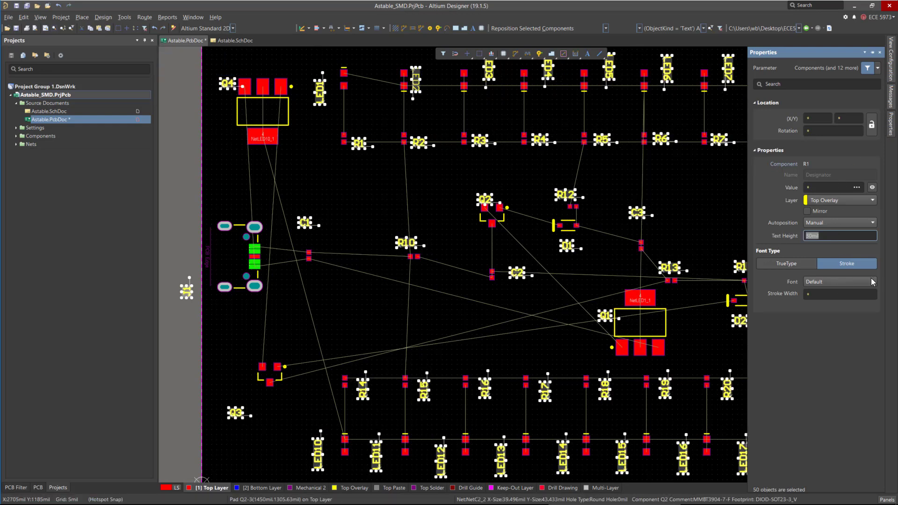
click(847, 294)
text(6)
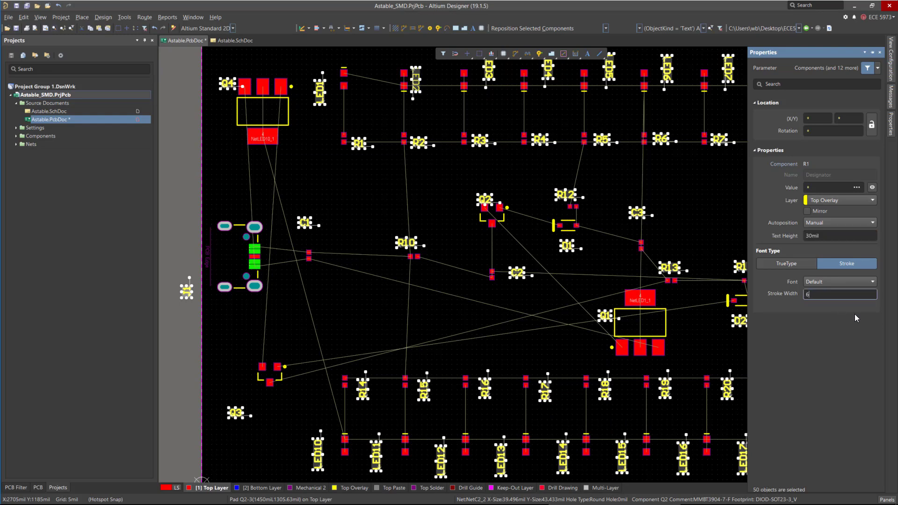
key(Return)
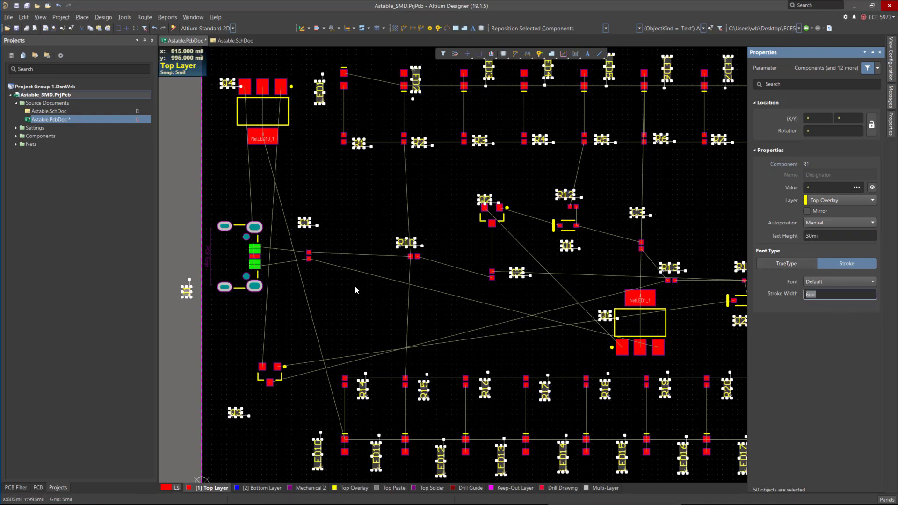
ctrl+scroll(355, 285, down, 4)
ctrl+scroll(562, 216, up, 4)
ctrl+scroll(472, 233, down, 3)
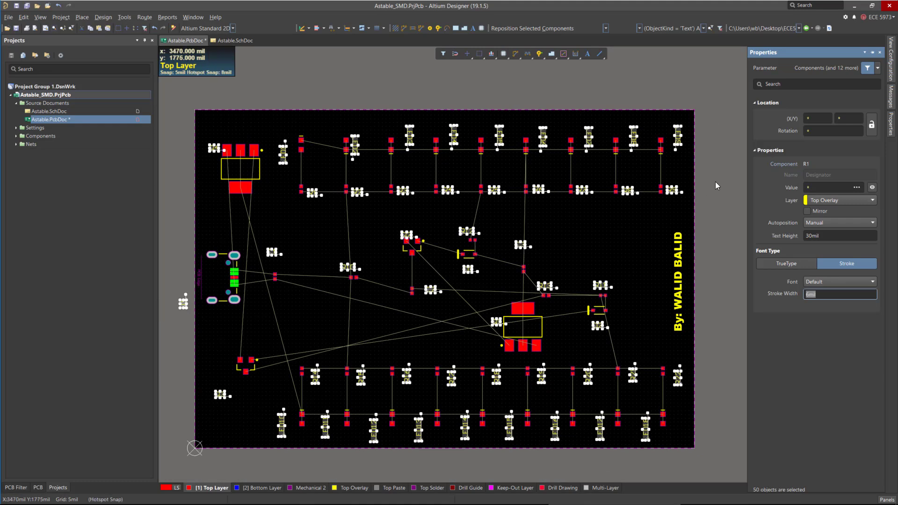
click(636, 229)
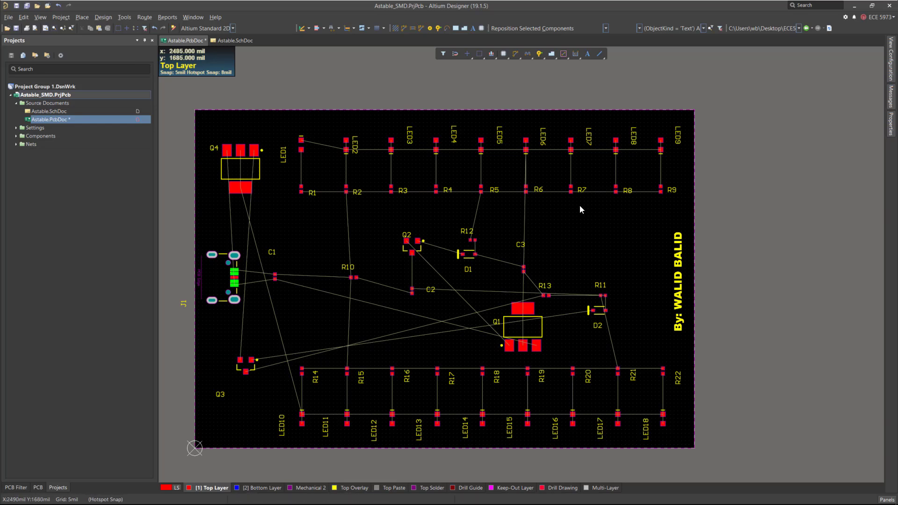
right_click(545, 208)
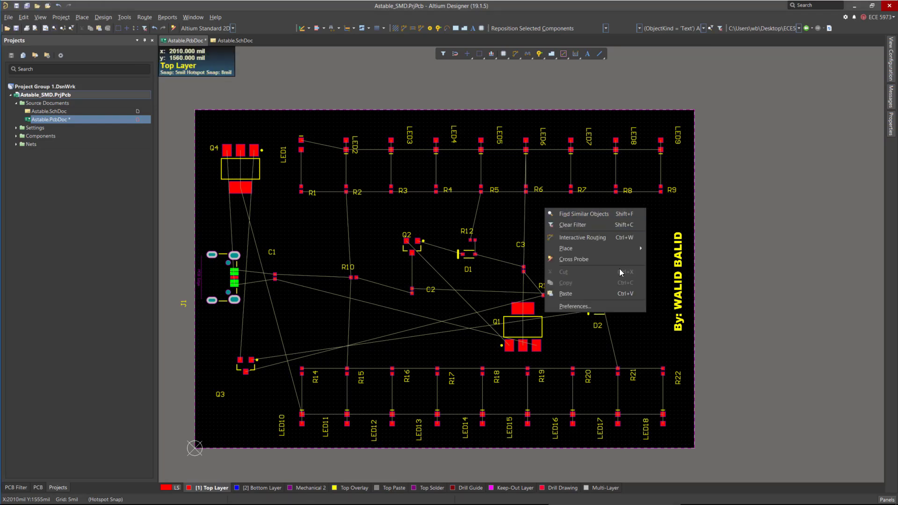
click(466, 231)
right_click(465, 231)
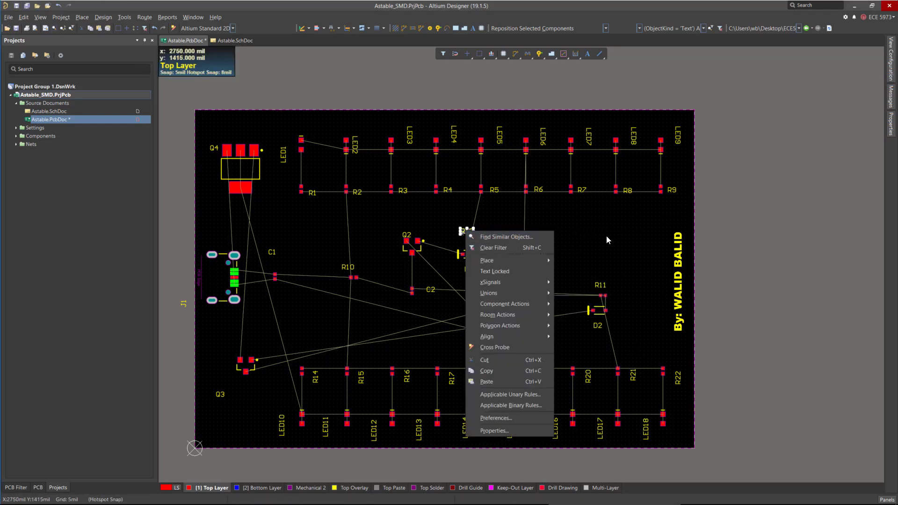
click(773, 298)
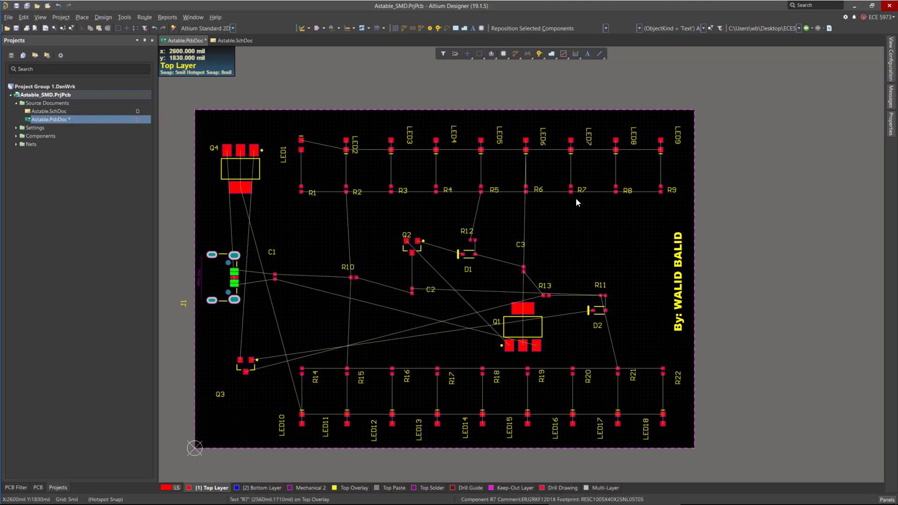
Rotate LED2 through LED5 by 180 degrees so their orientation matches LED1.
ctrl+scroll(616, 212, down, 1)
ctrl+scroll(381, 156, up, 3)
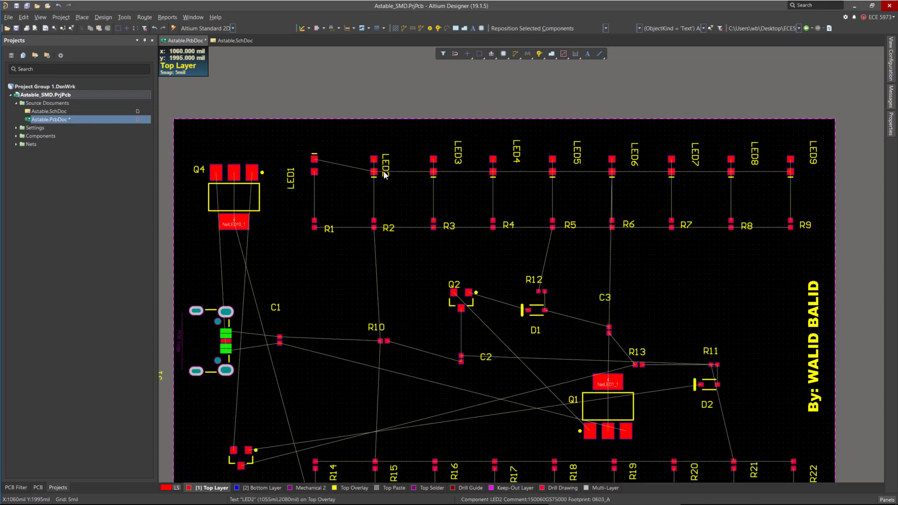
key(space)
key(space)
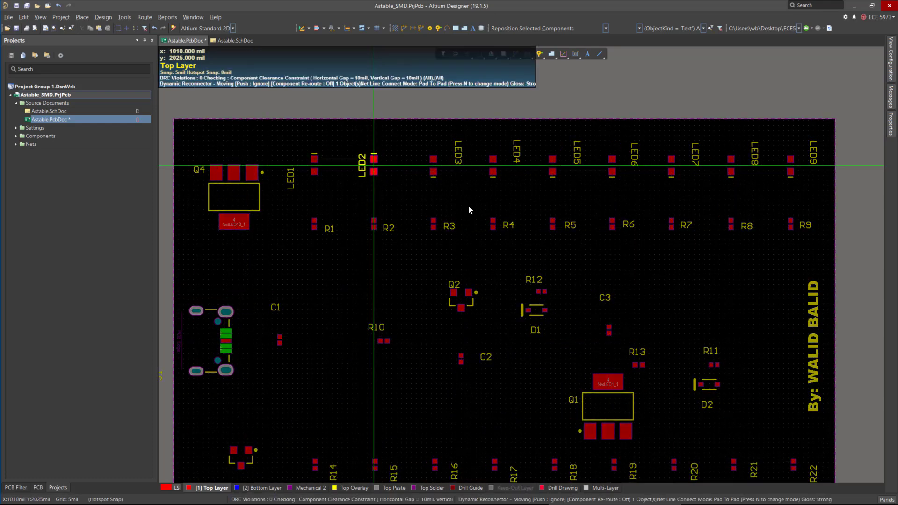
drag(434, 167, 433, 165)
key(space)
key(space)
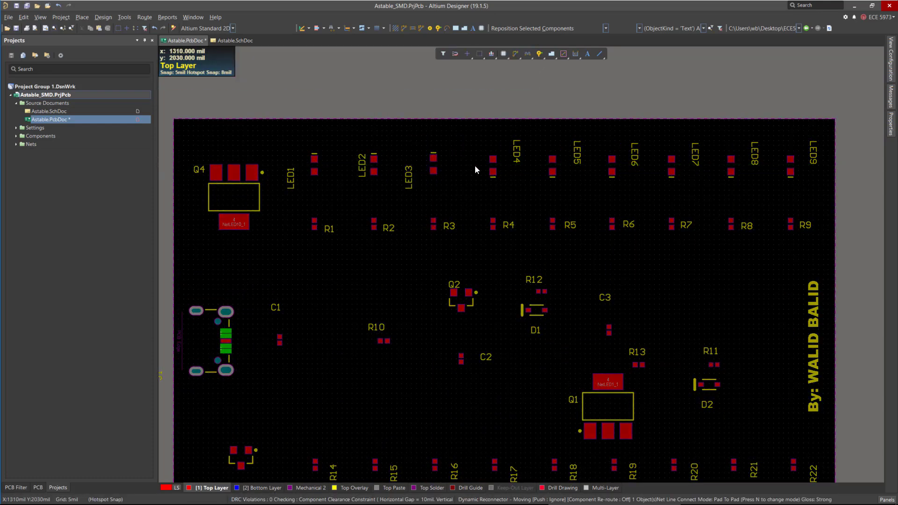
drag(492, 166, 552, 165)
key(space)
key(space)
click(500, 166)
Rotate LED6 through LED9 by 180 degrees to match the rest of the top LED row.
key(space)
key(space)
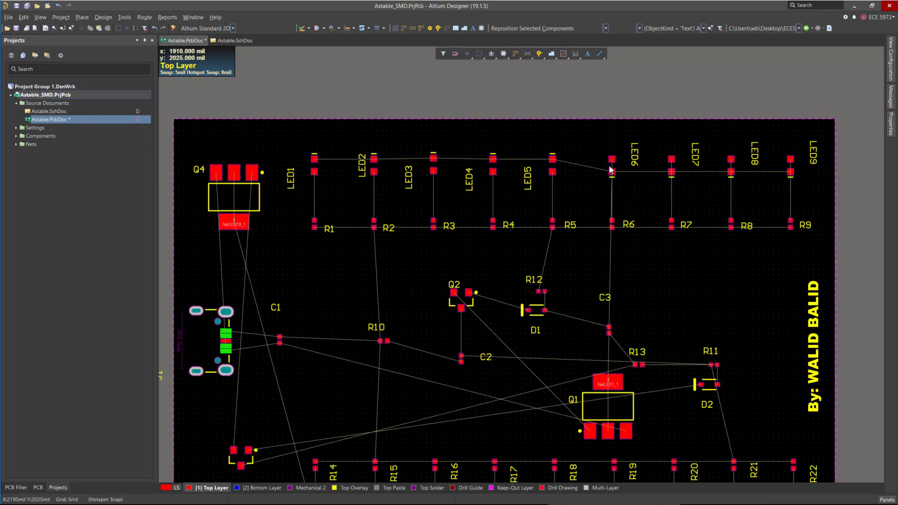
drag(611, 166, 611, 165)
key(space)
key(space)
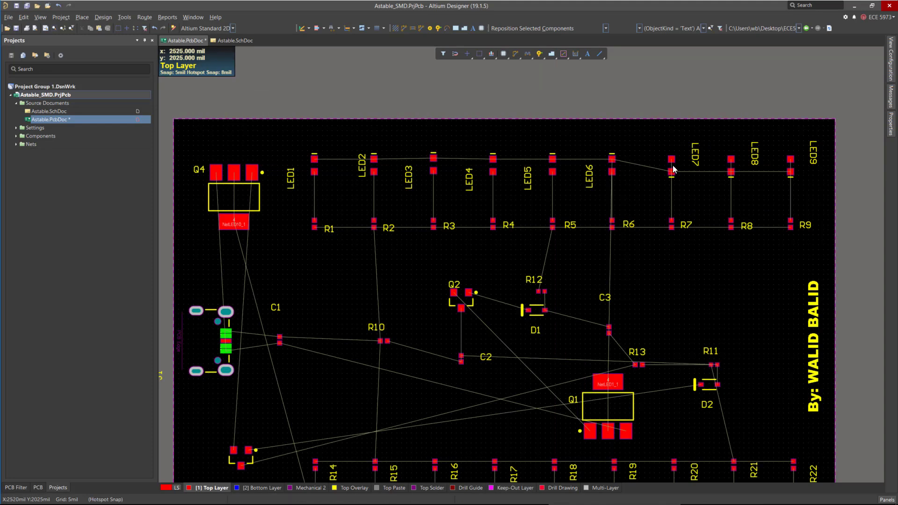
drag(673, 166, 671, 165)
key(space)
key(space)
click(671, 165)
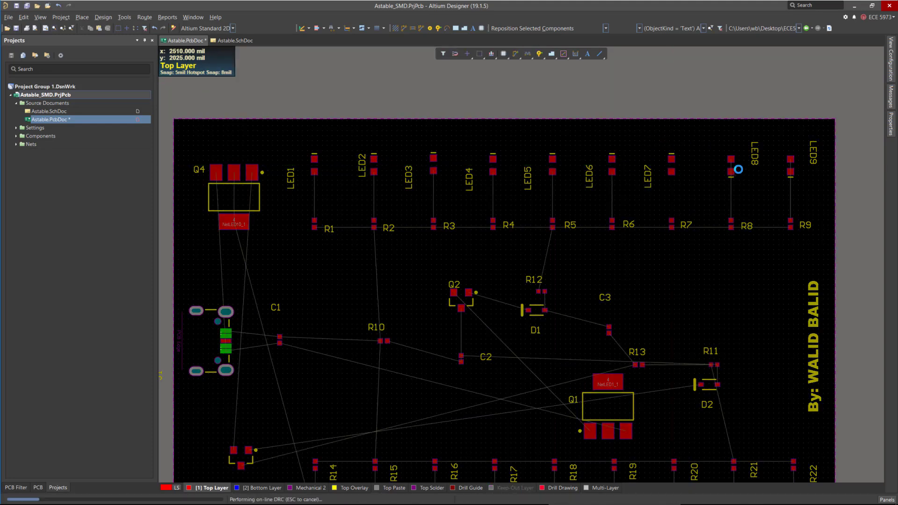
drag(731, 170, 730, 168)
key(space)
key(space)
click(729, 168)
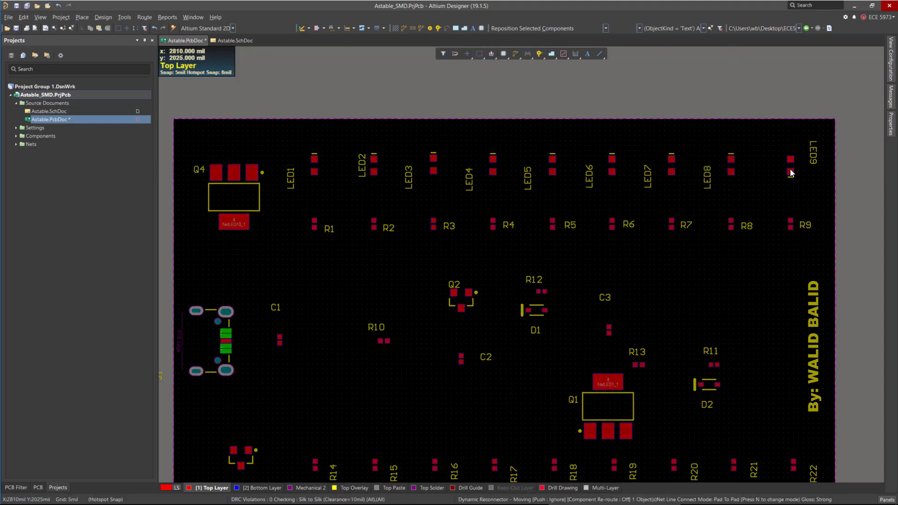
drag(790, 166, 789, 168)
key(space)
key(space)
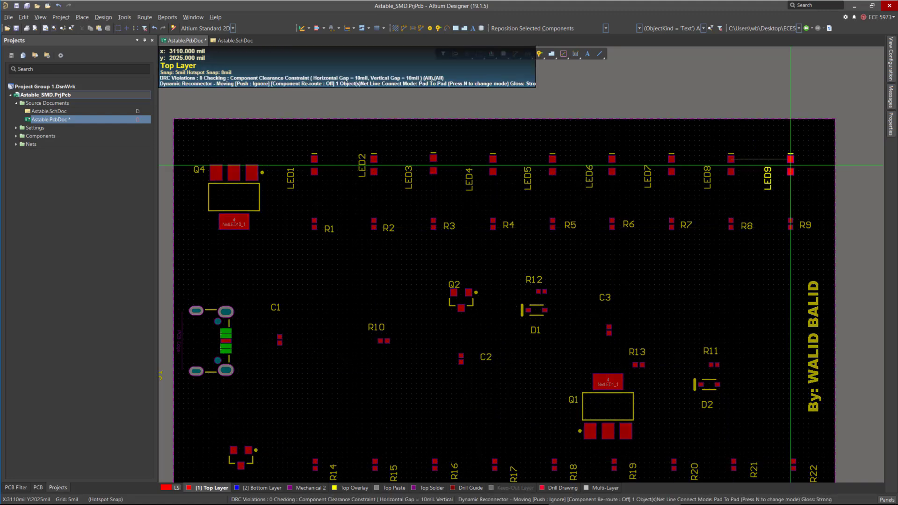
click(789, 168)
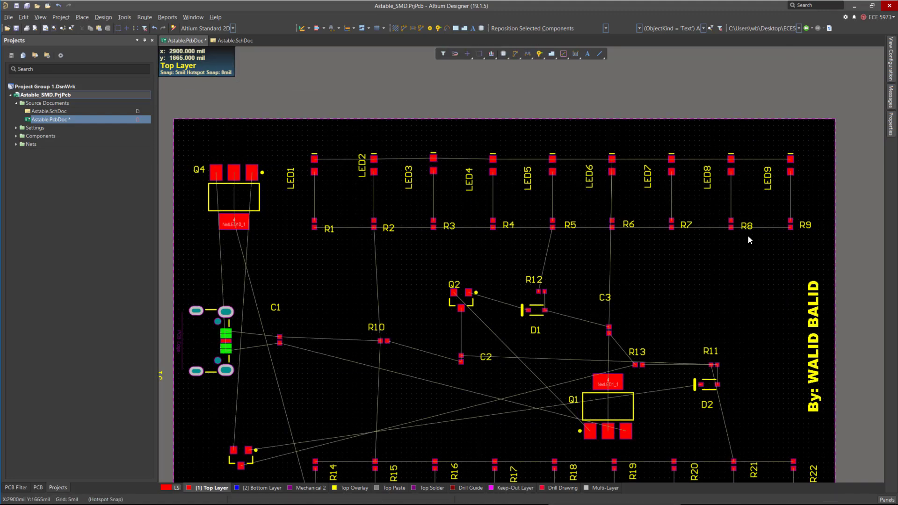
Select the LED1 to LED9 row and align the components' tops.
drag(288, 133, 796, 194)
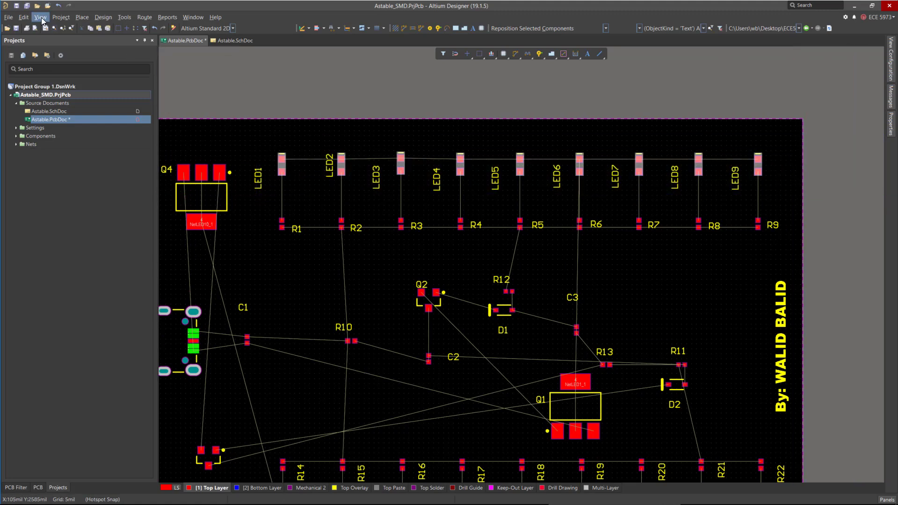
click(24, 17)
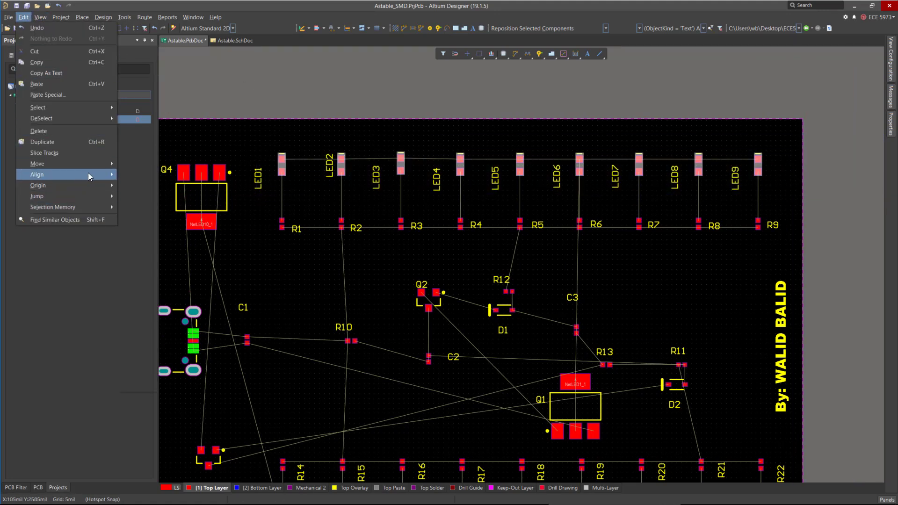
mouse_move(89, 175)
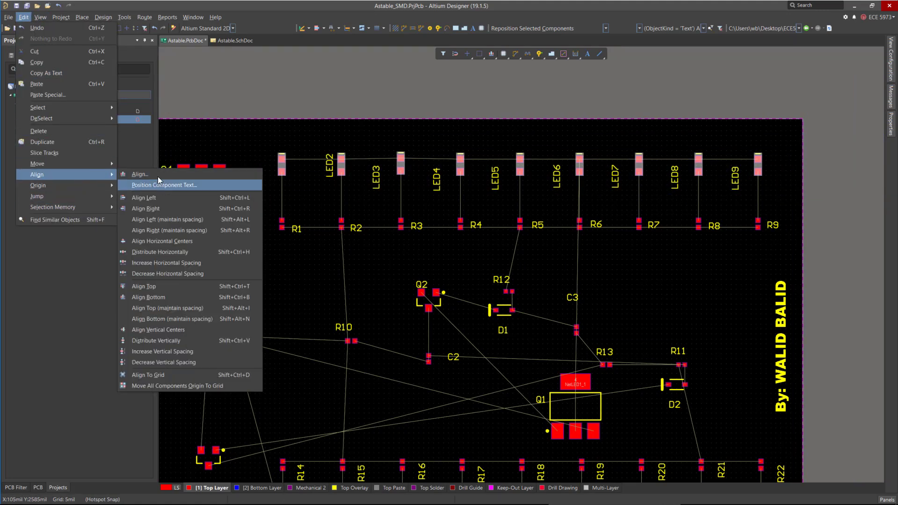
click(175, 289)
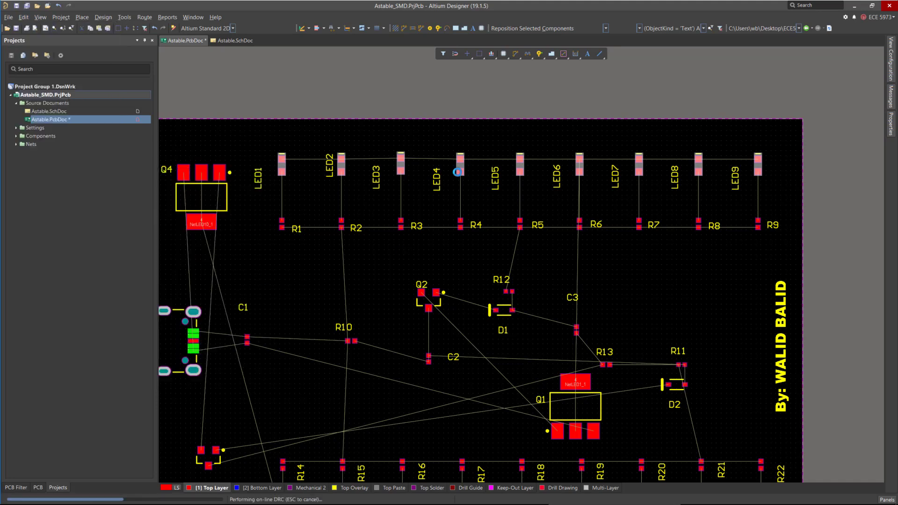
Distribute the selected LEDs evenly in the horizontal direction.
click(23, 17)
mouse_move(71, 175)
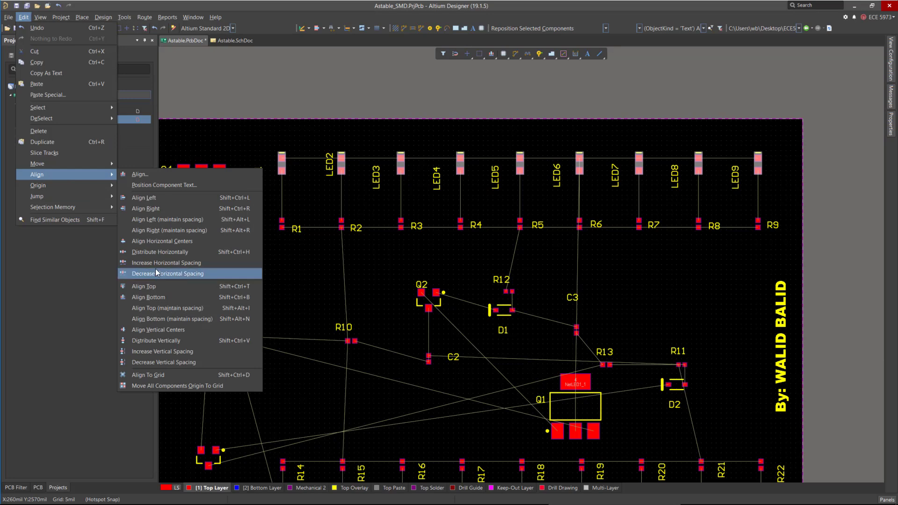
click(150, 251)
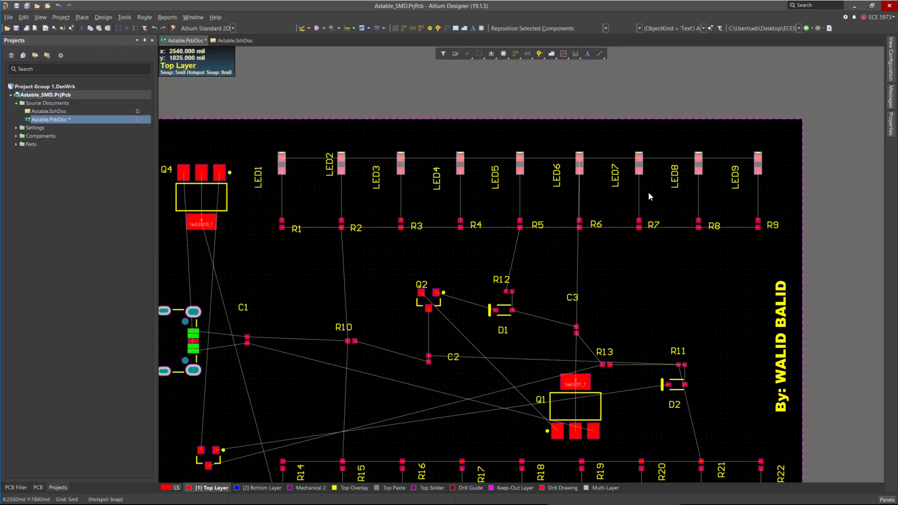
click(736, 294)
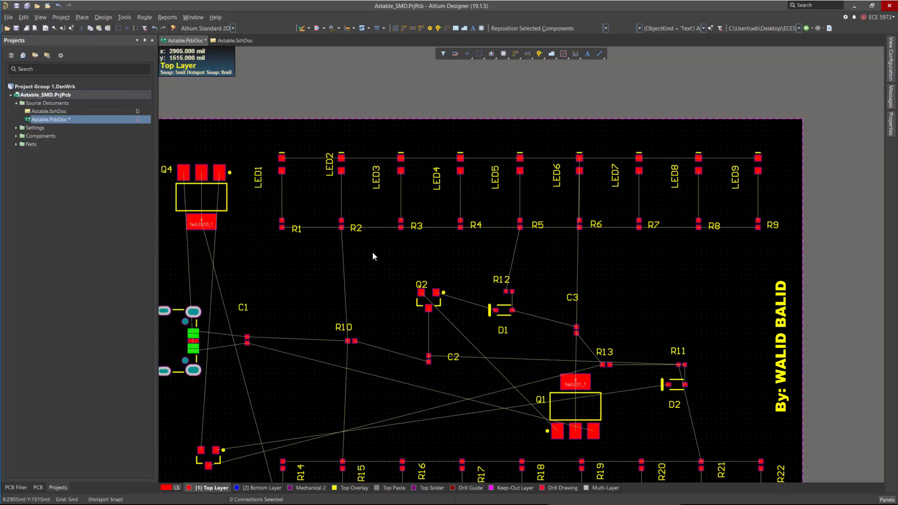
Select resistors R1 to R9 and align them along a common row.
drag(273, 207, 776, 260)
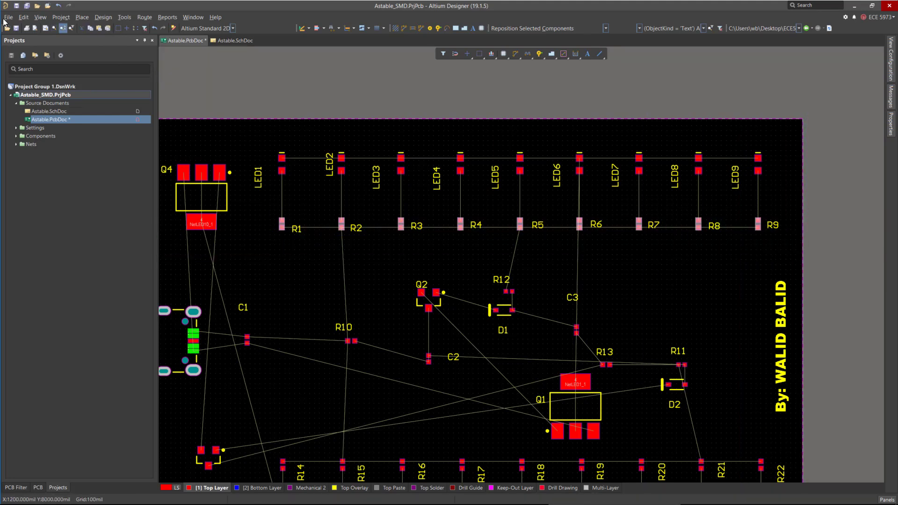
click(23, 17)
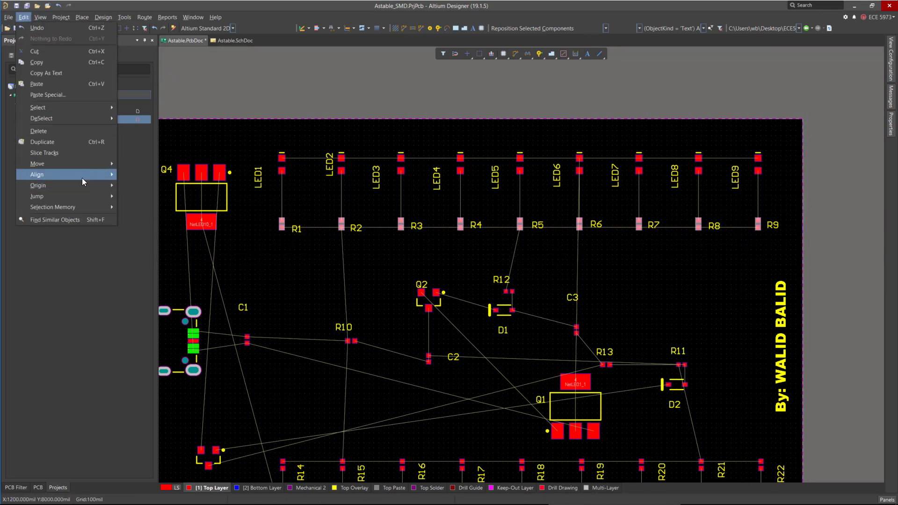
click(83, 177)
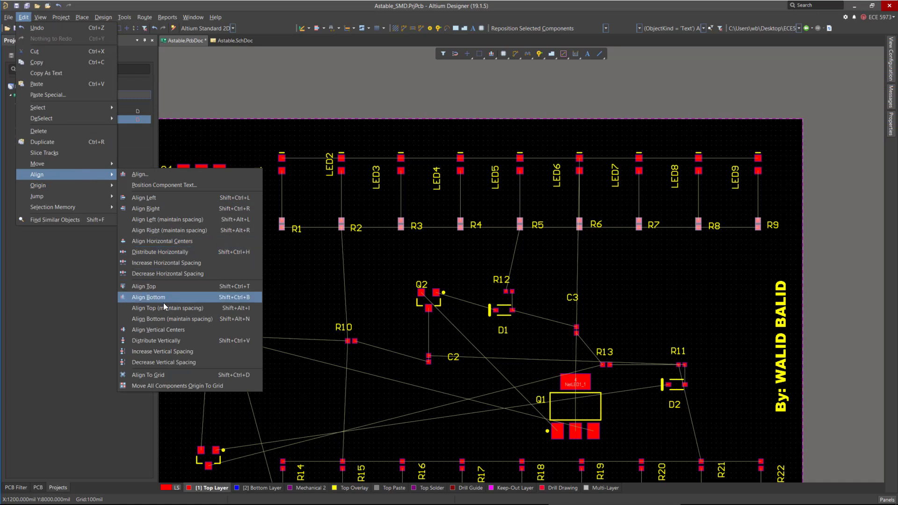
click(202, 361)
Distribute the selected resistors evenly in the horizontal direction.
click(23, 17)
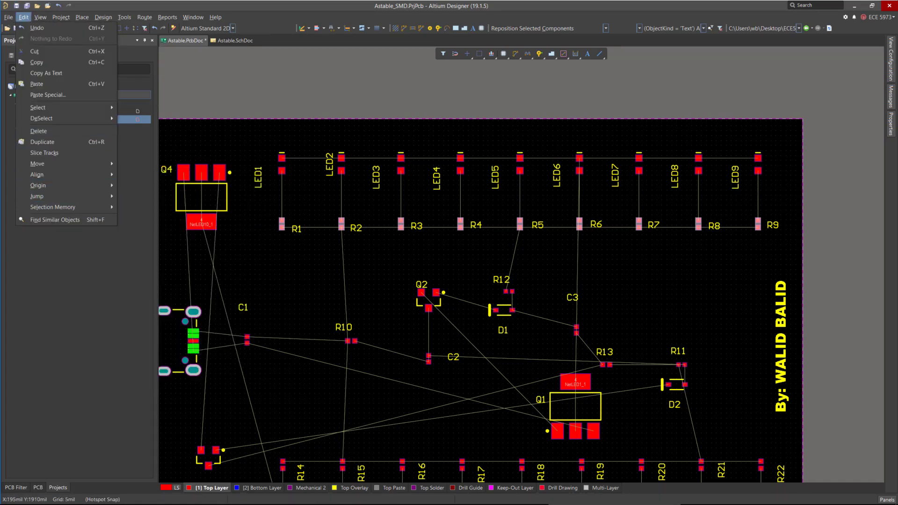
mouse_move(46, 175)
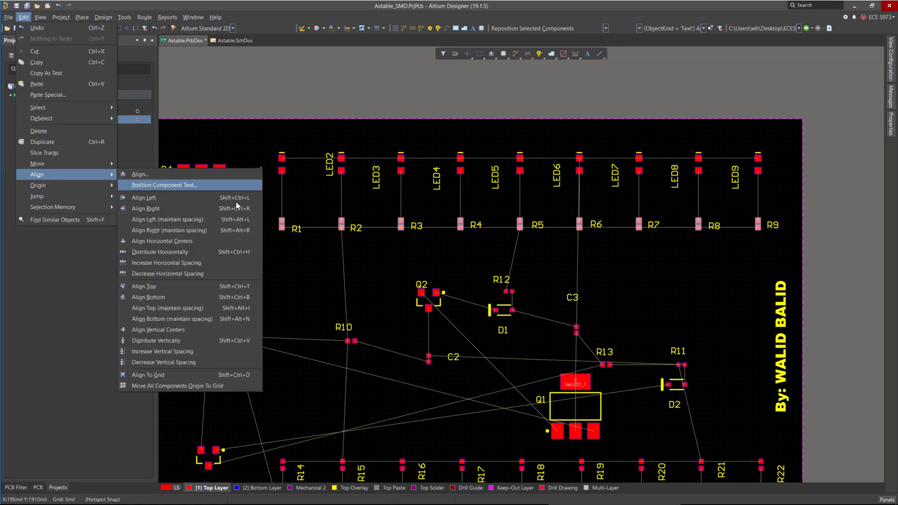
click(192, 251)
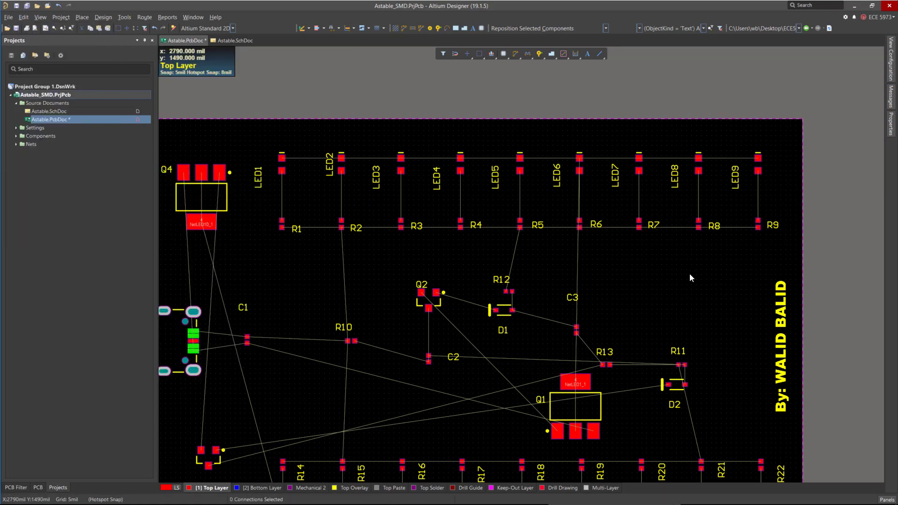
Select the LED3 to LED9 designators and move them up level with the LED1 and LED2 designators.
ctrl+scroll(302, 136, up, 3)
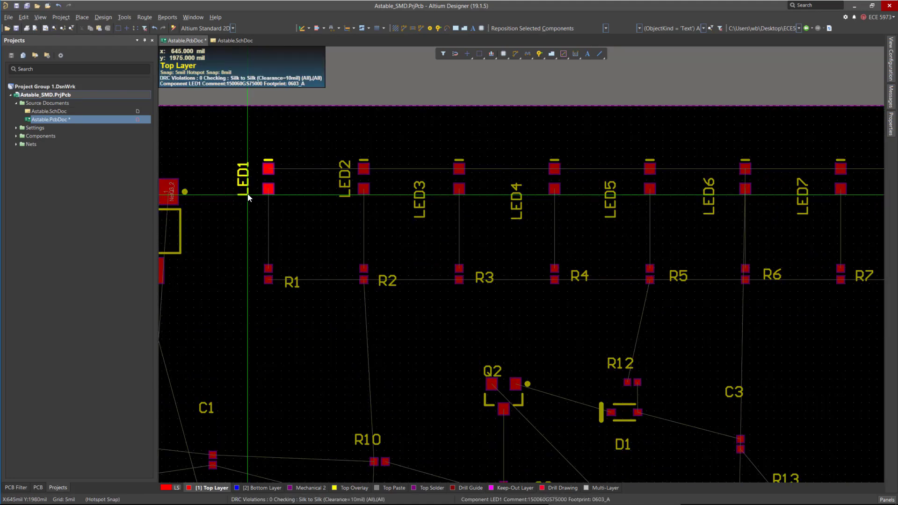
drag(252, 193, 252, 191)
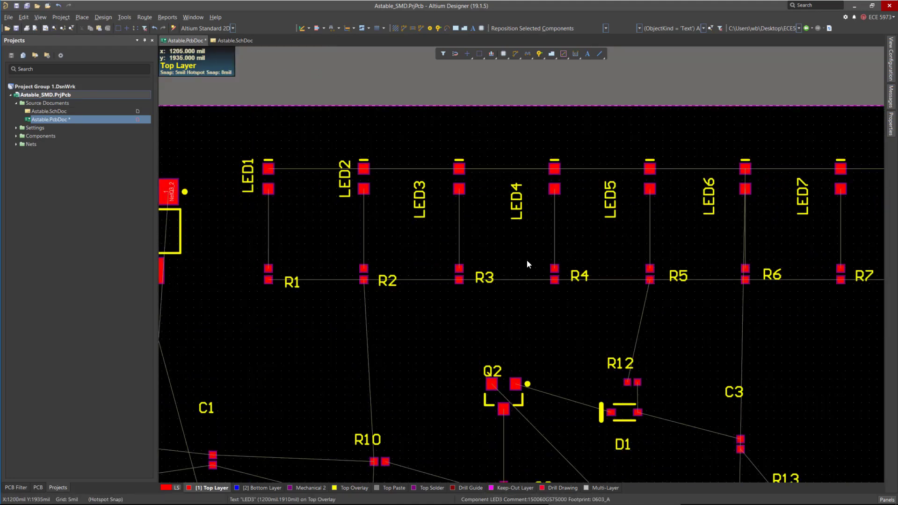
click(420, 211)
shift+click(514, 209)
shift+click(610, 206)
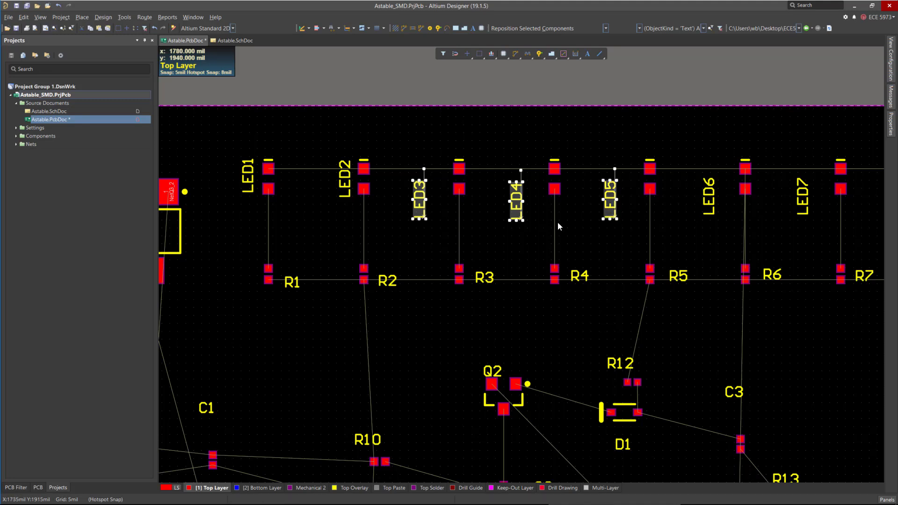
ctrl+scroll(515, 231, down, 2)
ctrl+scroll(515, 231, up, 1)
shift+click(483, 201)
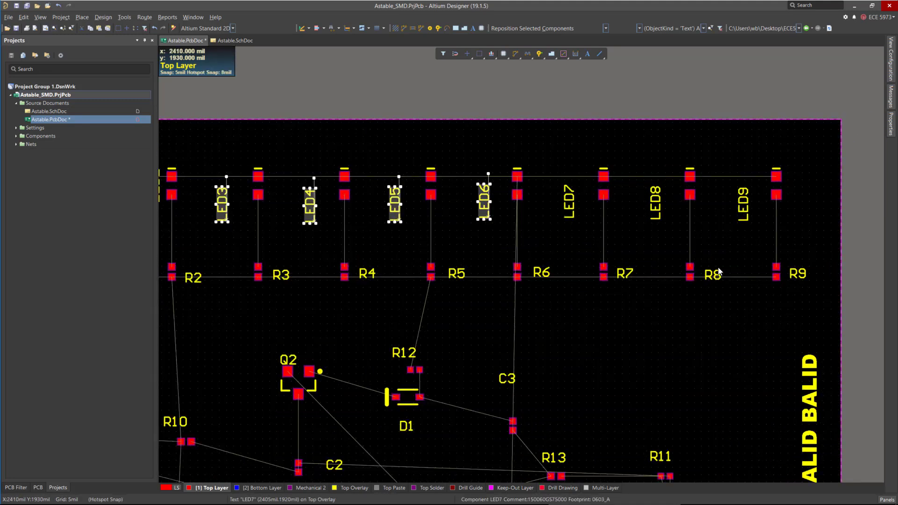
shift+click(569, 201)
shift+click(743, 206)
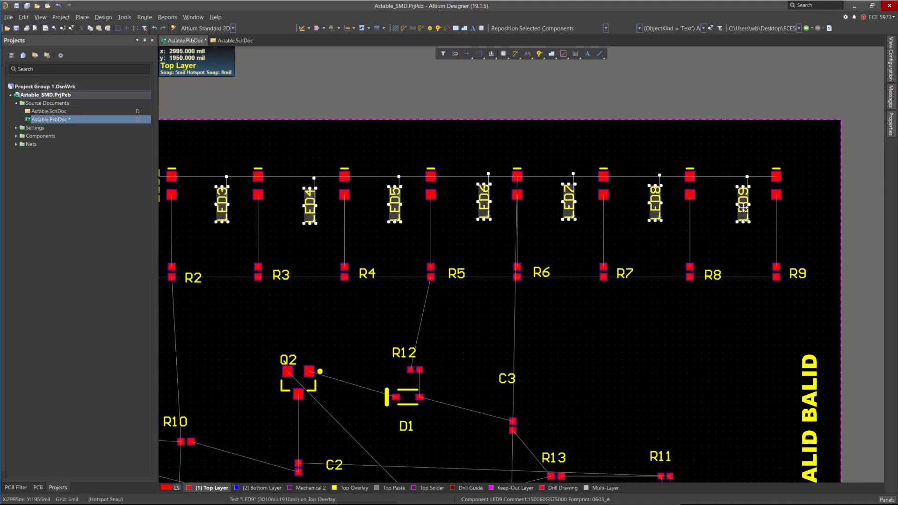
drag(742, 207, 760, 187)
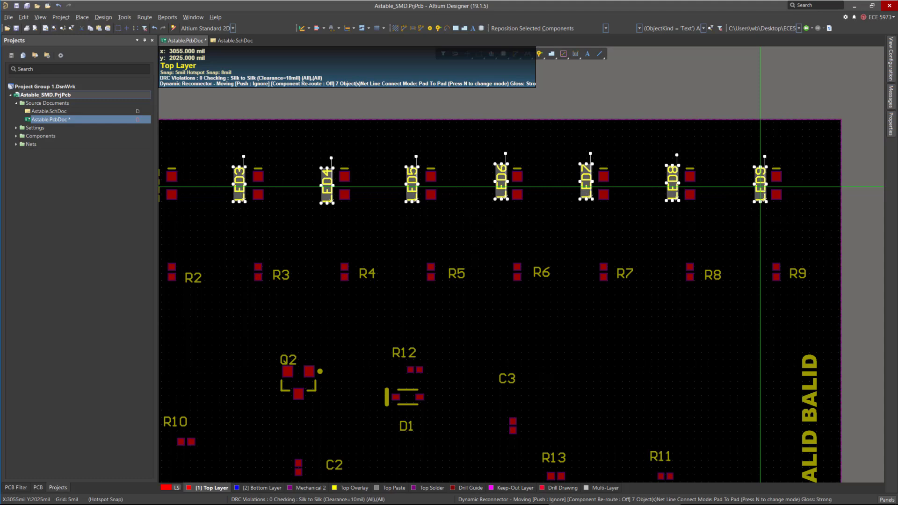
Nudge the R1 and R2 designators closer to their resistor pads.
ctrl+scroll(725, 206, down, 2)
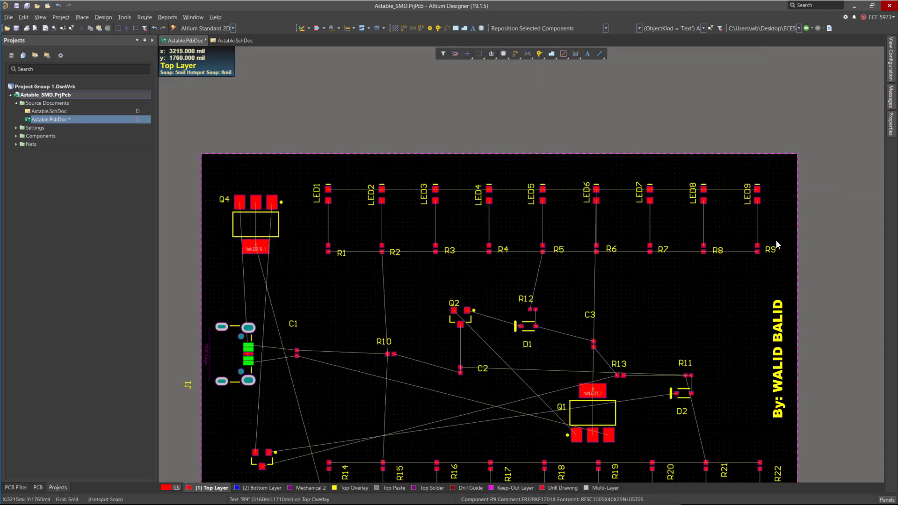
ctrl+scroll(356, 259, up, 1)
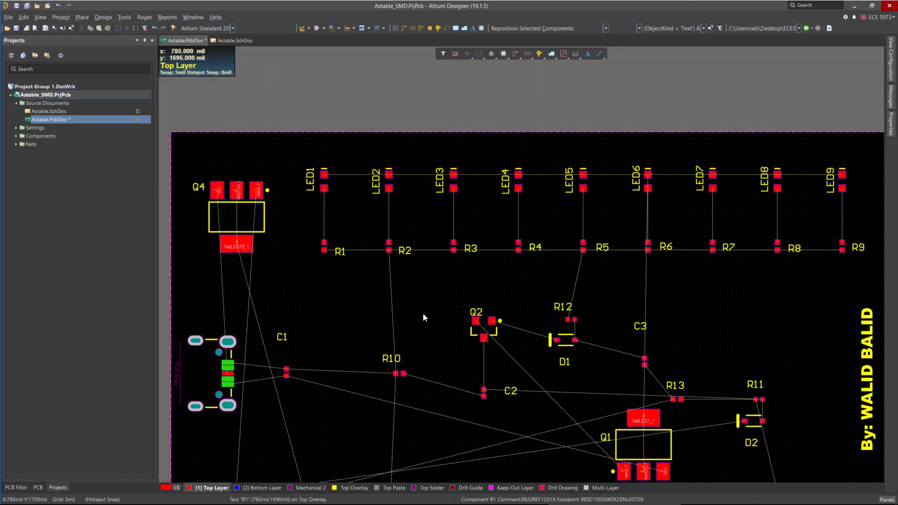
drag(339, 251, 332, 251)
drag(407, 258, 401, 248)
Rotate the LED10 and LED11 components by 180 degrees in the lower LED row.
ctrl+scroll(571, 186, down, 2)
ctrl+scroll(654, 205, up, 1)
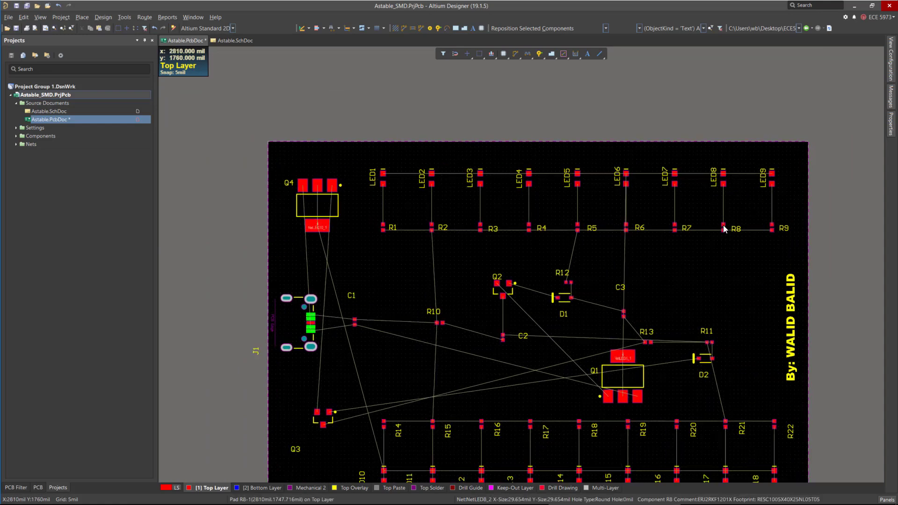
scroll(449, 187, down, 4)
ctrl+scroll(457, 279, up, 4)
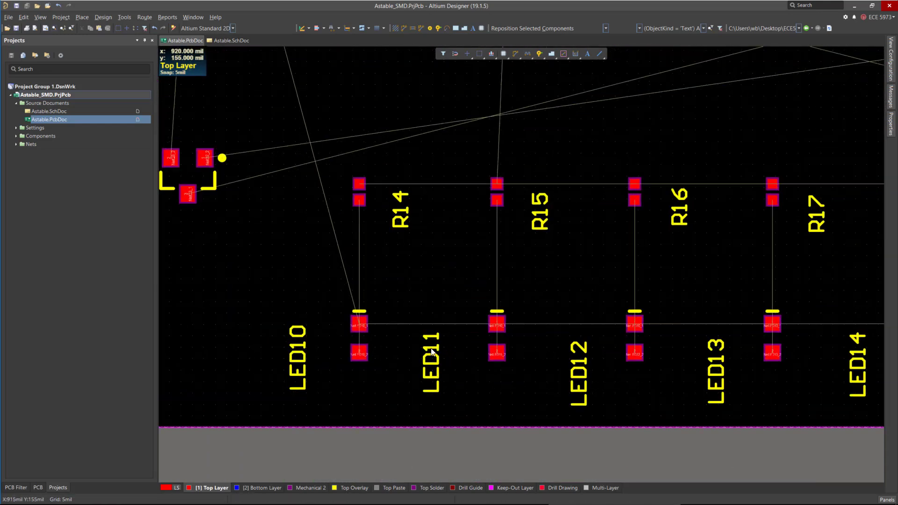
ctrl+scroll(345, 348, up, 2)
ctrl+scroll(369, 330, up, 2)
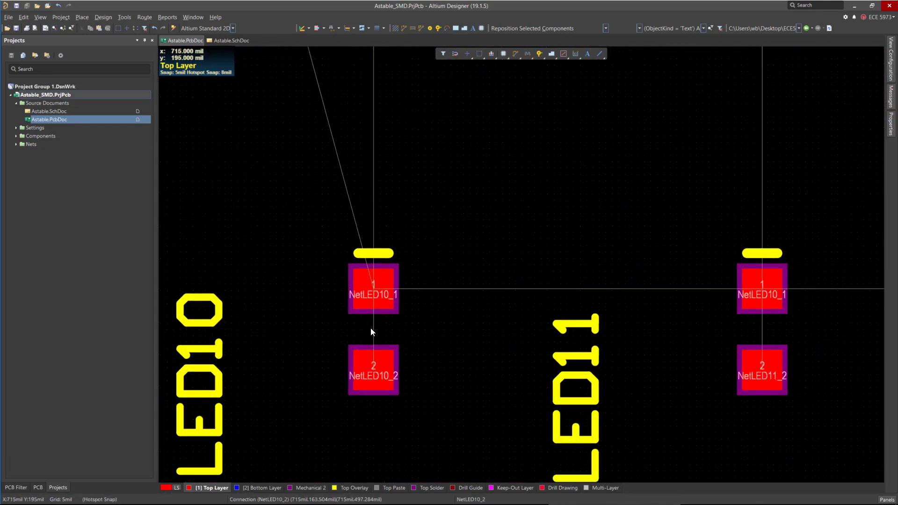
drag(373, 329, 373, 329)
key(space)
key(space)
ctrl+scroll(234, 245, down, 3)
ctrl+scroll(574, 271, up, 3)
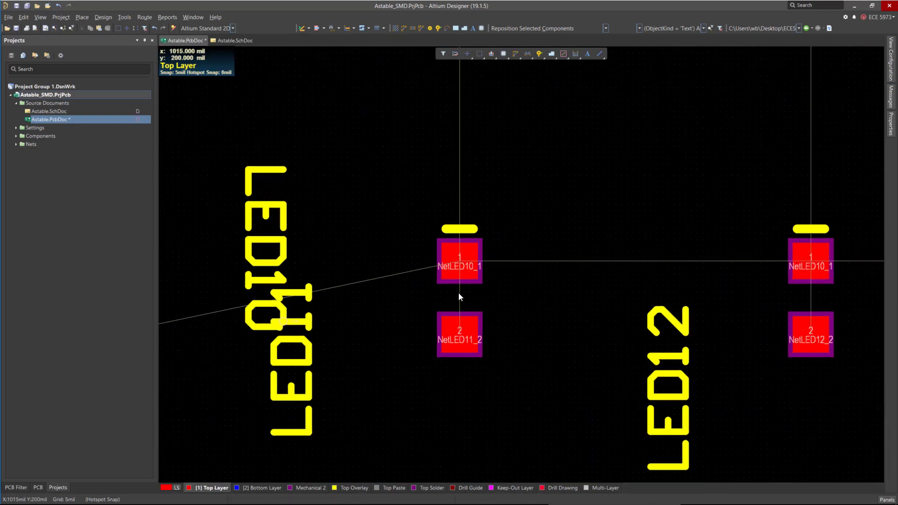
ctrl+scroll(574, 373, down, 2)
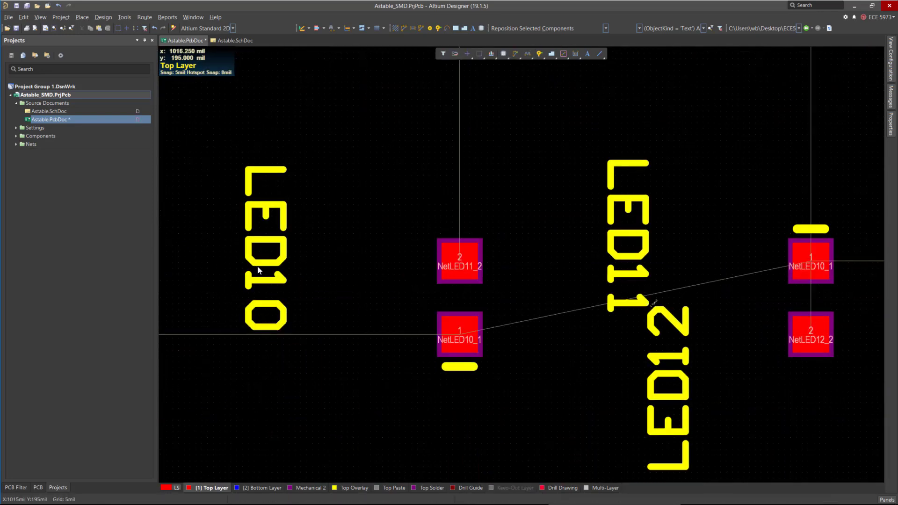
ctrl+scroll(469, 283, down, 3)
ctrl+scroll(397, 276, up, 2)
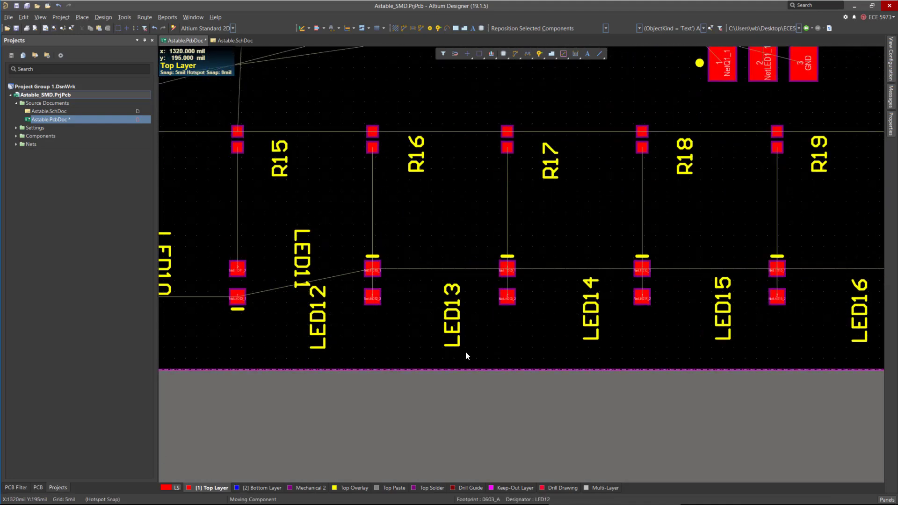
Rotate LED12 and LED13 by 180 degrees so they match the flipped orientation.
drag(372, 281, 465, 354)
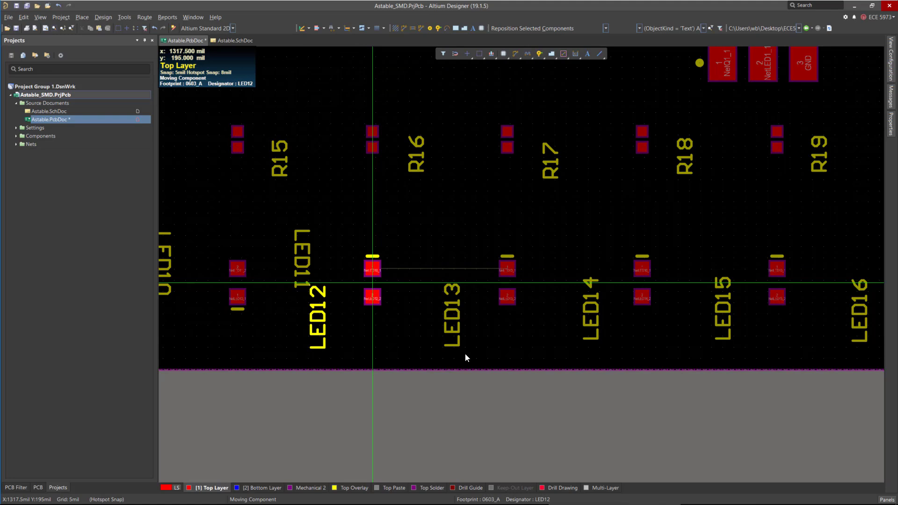
key(space)
key(space)
click(465, 354)
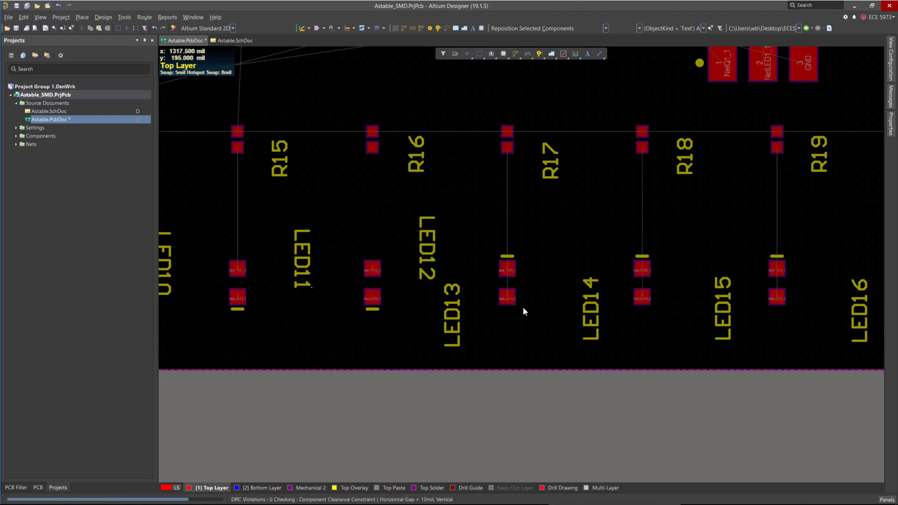
drag(507, 282, 507, 282)
key(space)
key(space)
Rotate LED14 and LED15 by 180 degrees in the lower LED row.
drag(644, 283, 643, 283)
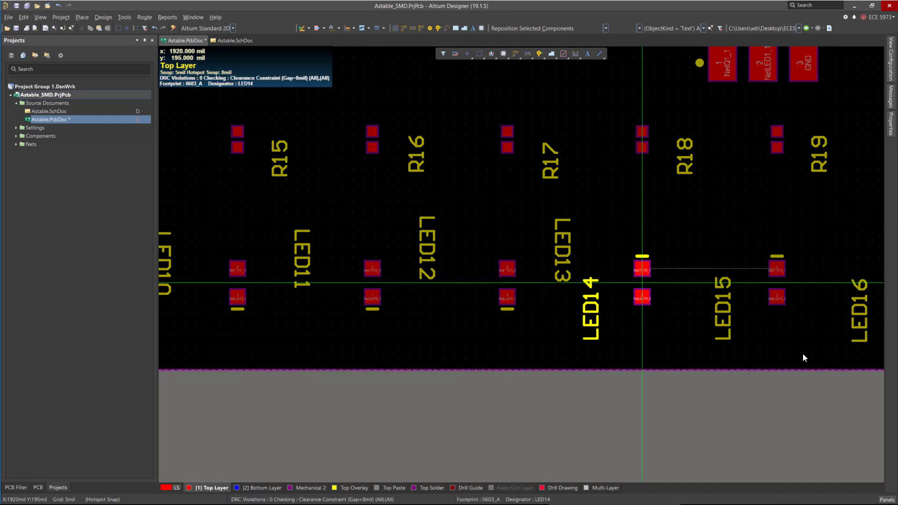
key(space)
key(space)
click(644, 283)
ctrl+scroll(481, 287, down, 3)
ctrl+scroll(584, 287, up, 2)
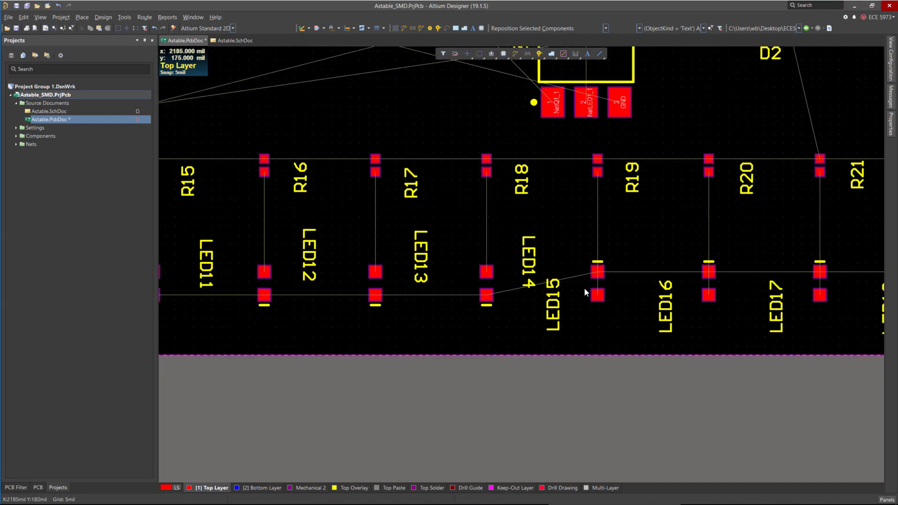
drag(597, 283, 597, 282)
key(space)
key(space)
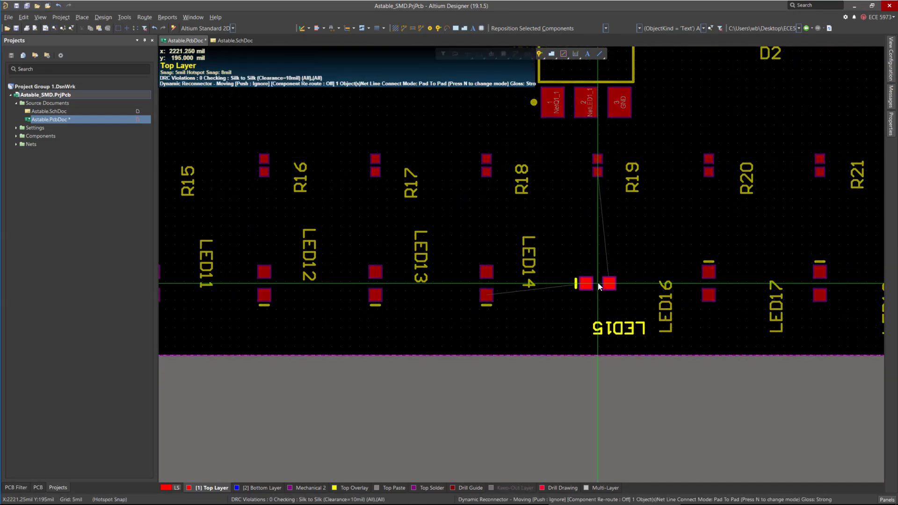
click(600, 283)
Rotate LED16, LED17 and LED18 by 180 degrees to complete the lower row.
drag(708, 281, 708, 282)
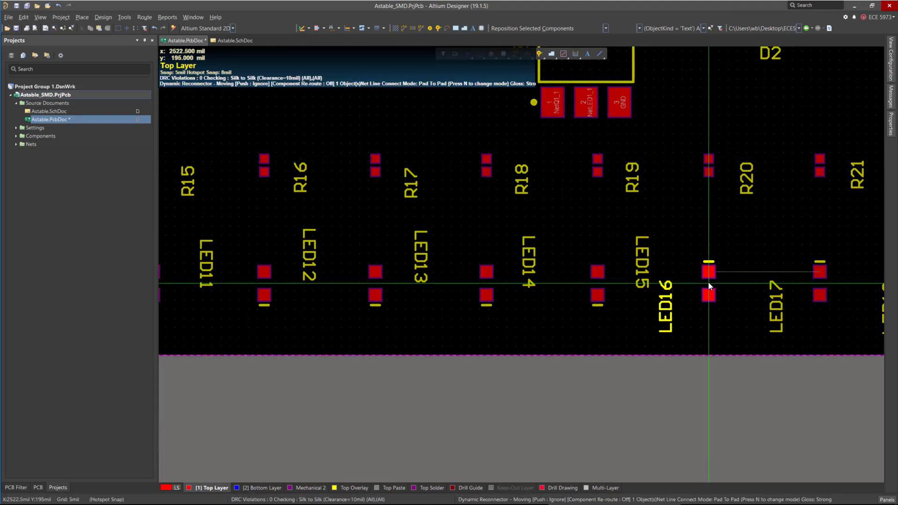
key(space)
key(space)
click(707, 283)
ctrl+scroll(759, 293, down, 3)
ctrl+scroll(720, 290, up, 2)
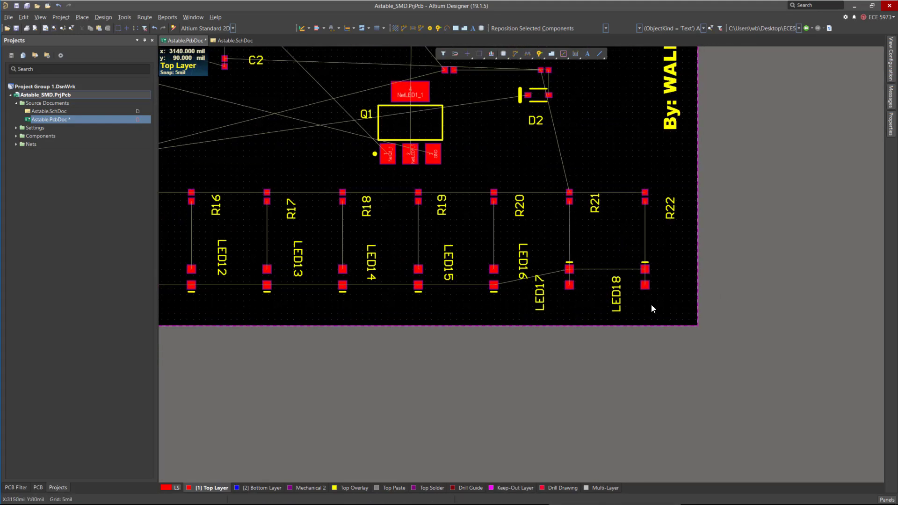
drag(569, 276, 569, 277)
key(space)
key(space)
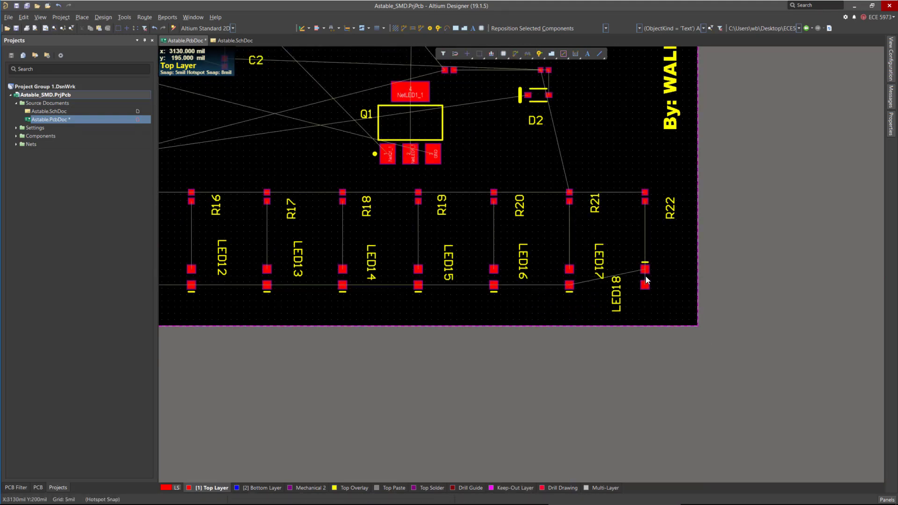
drag(645, 276, 645, 277)
key(space)
key(space)
click(645, 277)
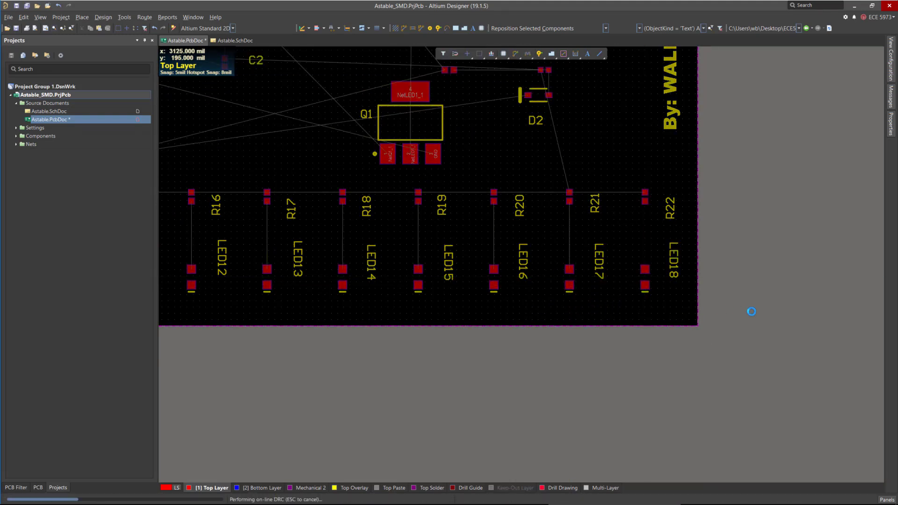
Review the whole board layout, make an area selection over the left component column, and inspect the J1 connector.
ctrl+scroll(790, 315, down, 3)
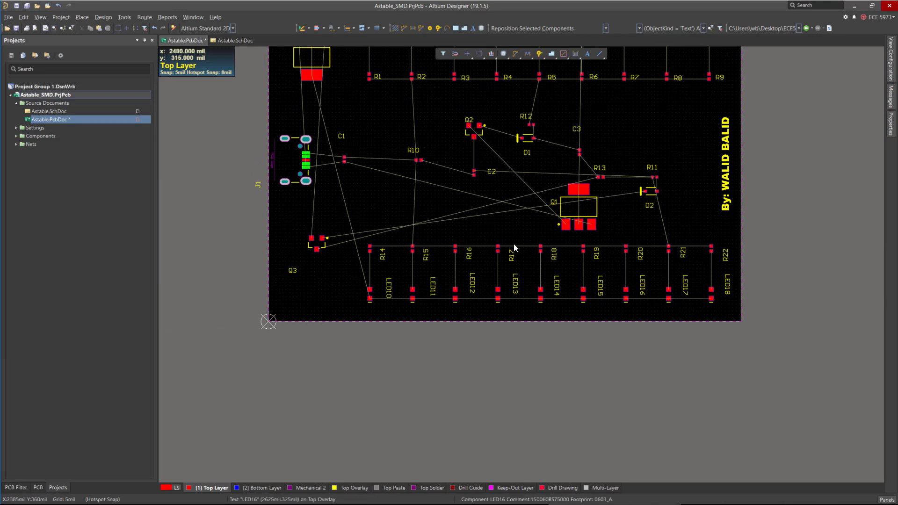
scroll(401, 221, up, 1)
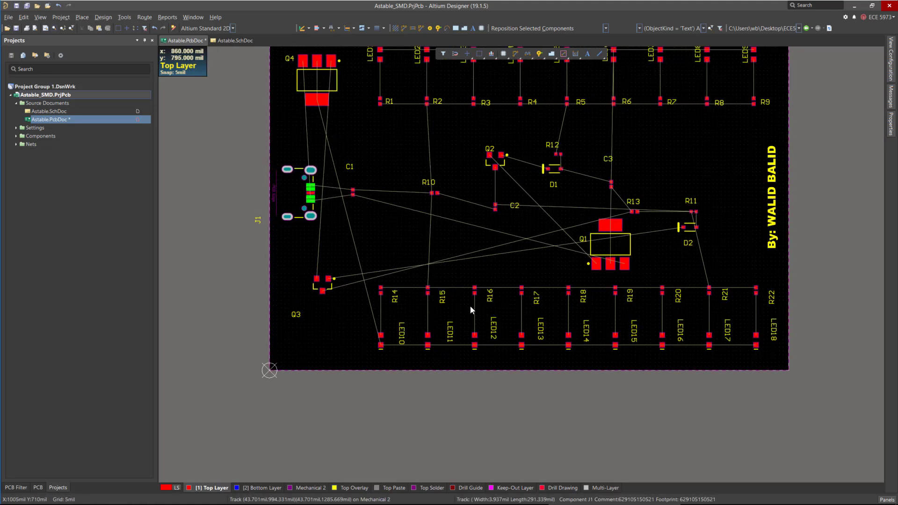
ctrl+scroll(470, 309, down, 3)
scroll(325, 201, up, 1)
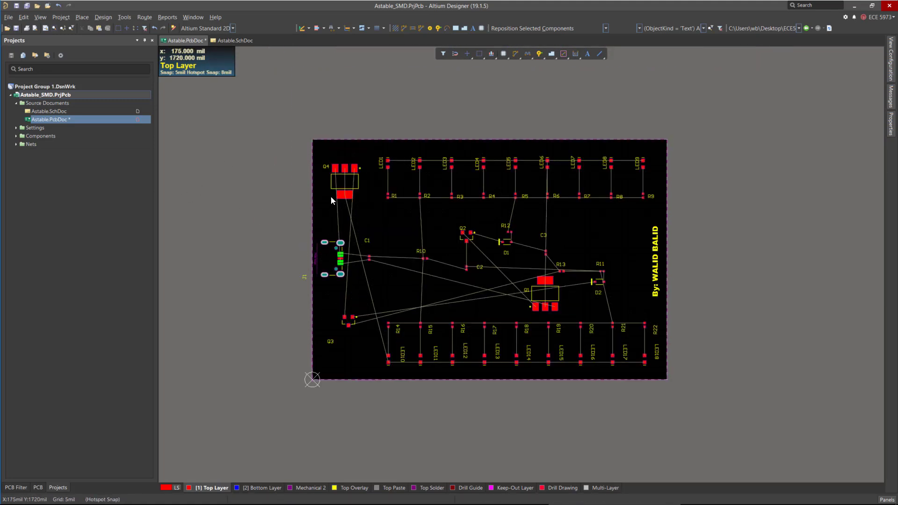
ctrl+scroll(324, 289, up, 5)
drag(329, 242, 319, 220)
ctrl+scroll(417, 226, down, 3)
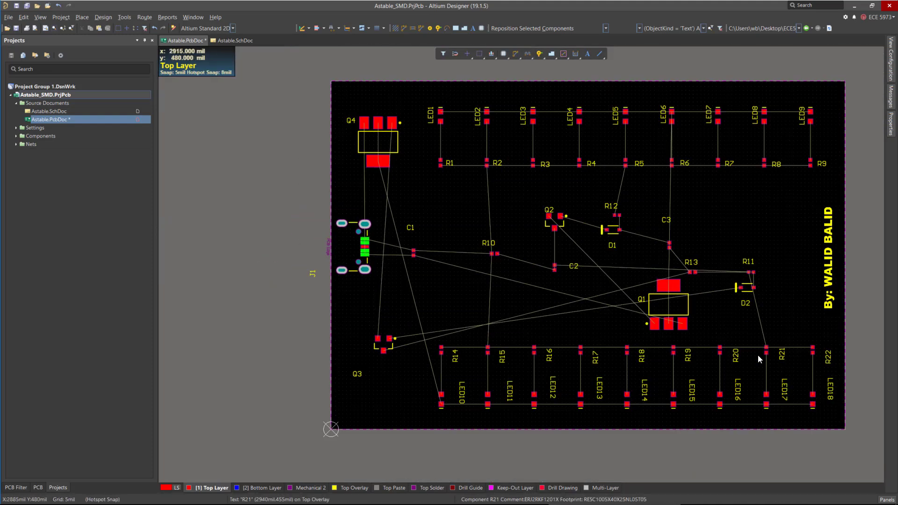
key(s)
key(i)
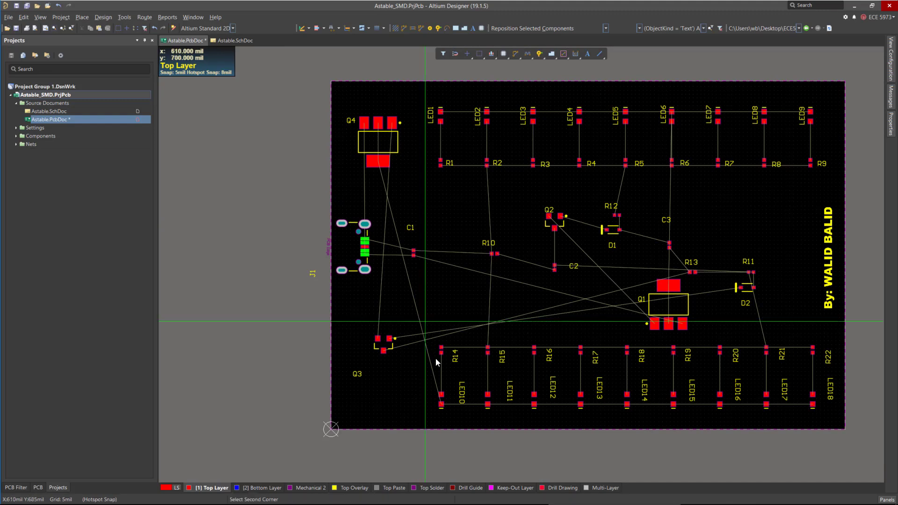
click(419, 91)
click(458, 406)
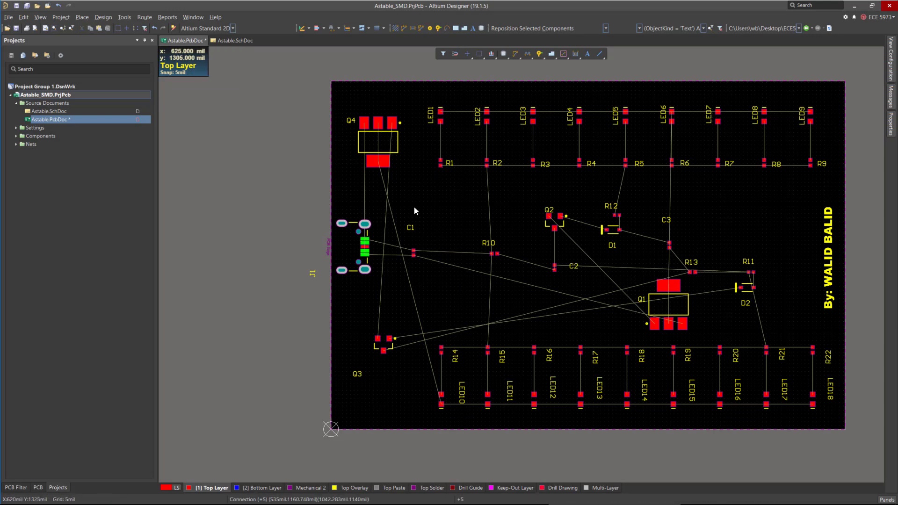
ctrl+scroll(366, 293, up, 5)
ctrl+scroll(366, 294, up, 2)
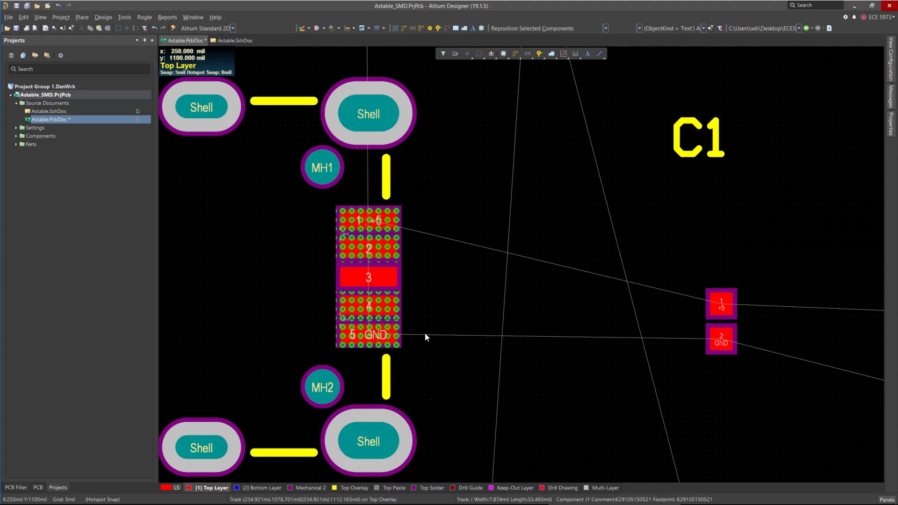
ctrl+scroll(346, 263, up, 3)
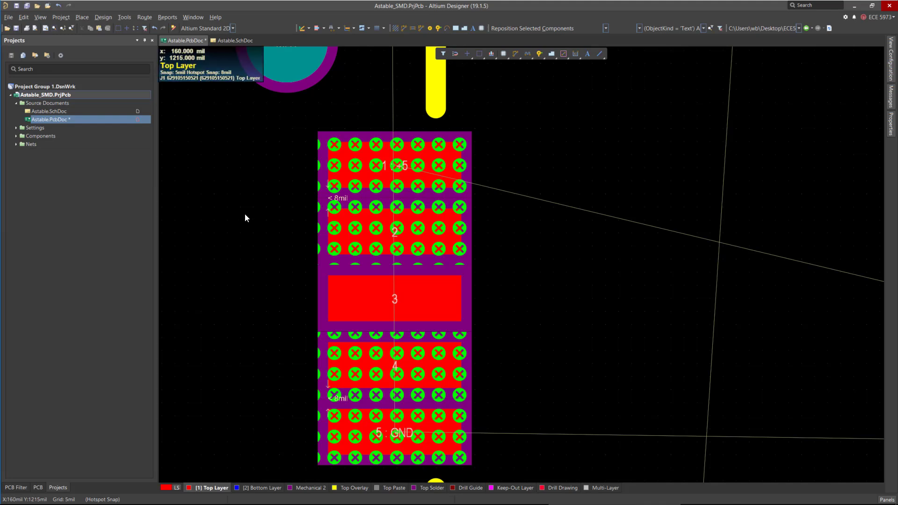
Open the Clearance design rule and review its minimum clearance settings.
click(103, 17)
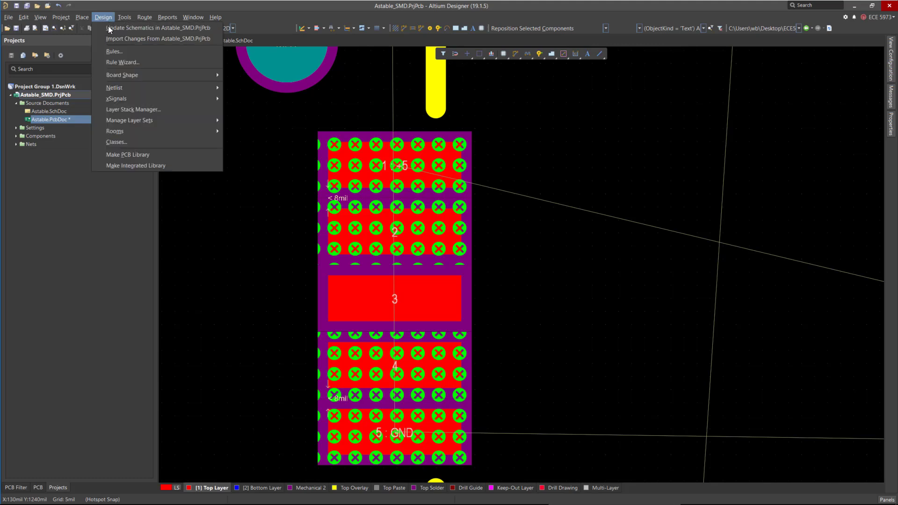
click(150, 53)
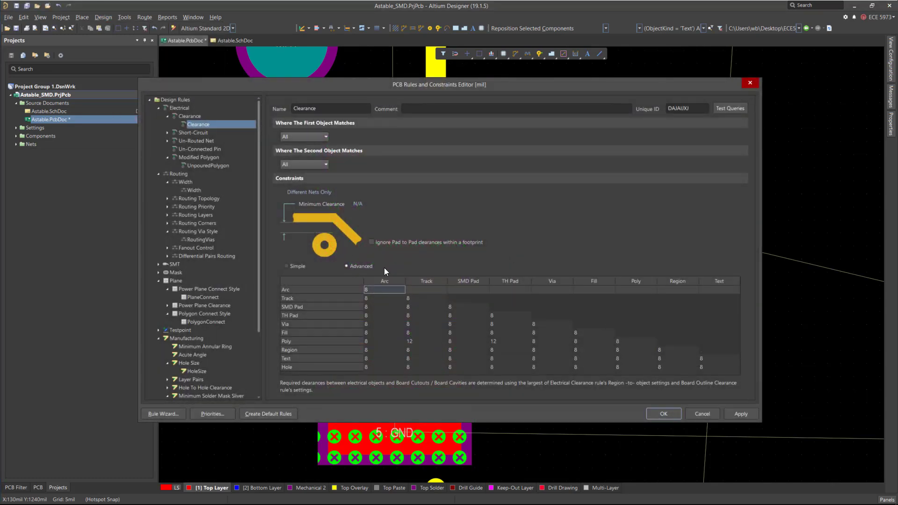
click(357, 205)
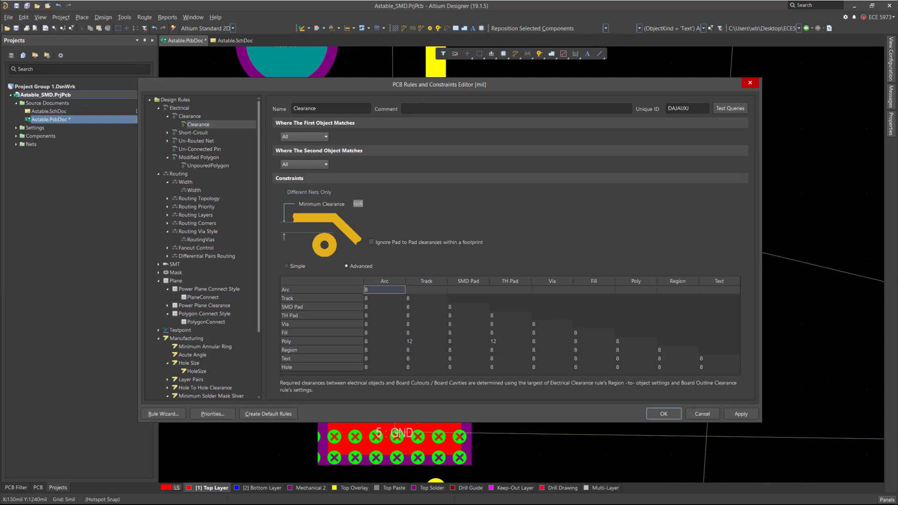
key(Return)
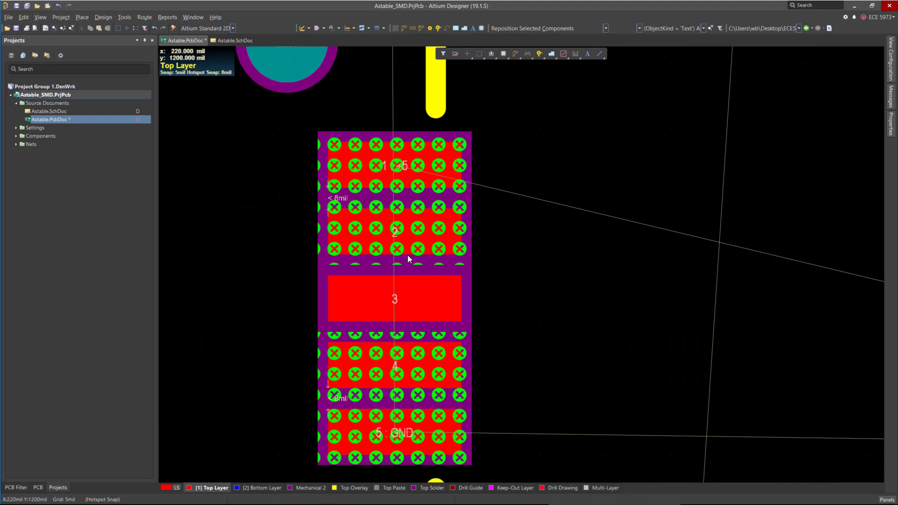
Move capacitor C1 right beside the J1 connector pads and place its designator above it.
ctrl+scroll(322, 252, down, 1)
ctrl+scroll(323, 251, down, 1)
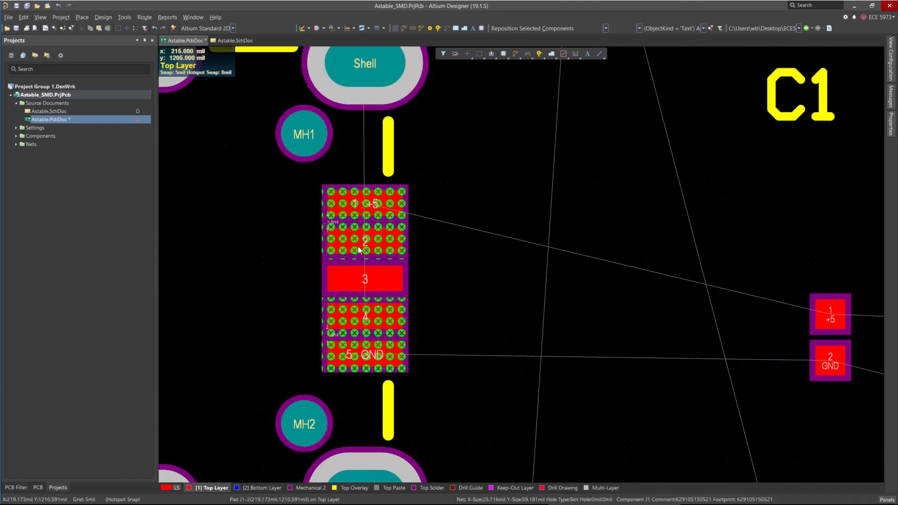
ctrl+scroll(319, 246, down, 2)
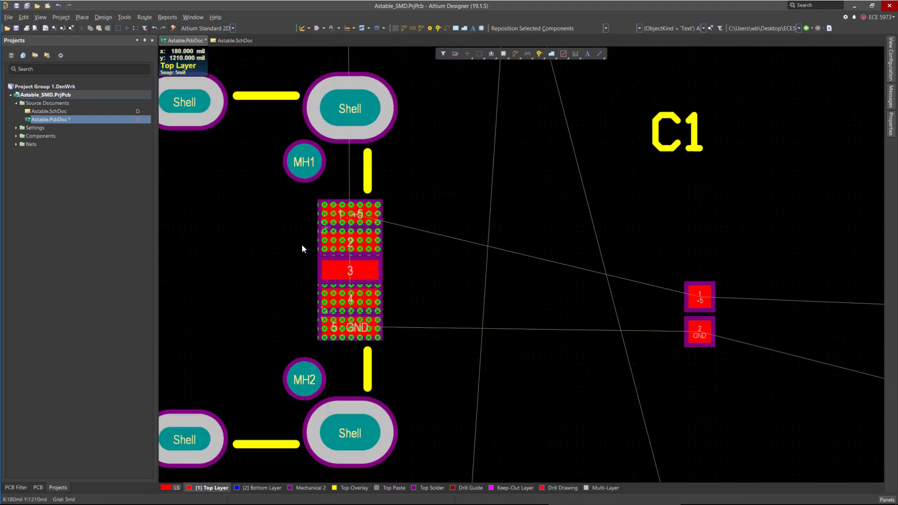
ctrl+scroll(327, 269, down, 1)
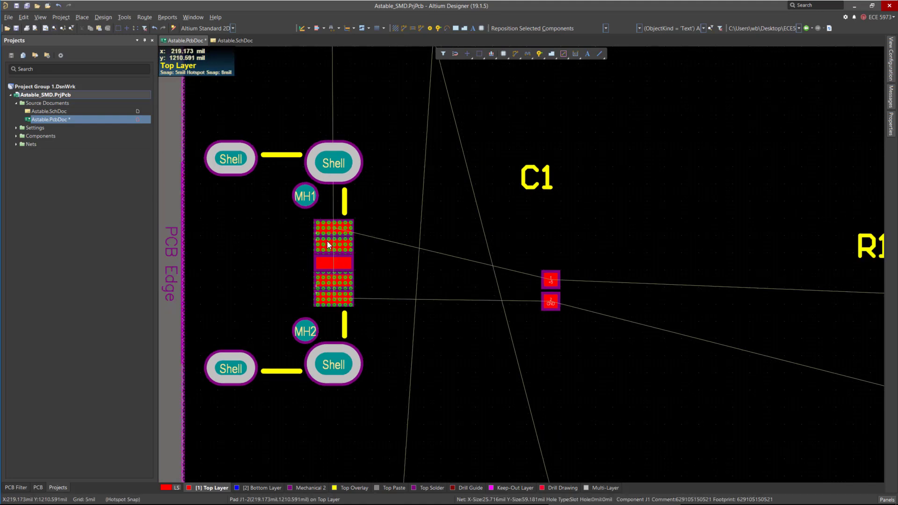
ctrl+scroll(299, 271, down, 2)
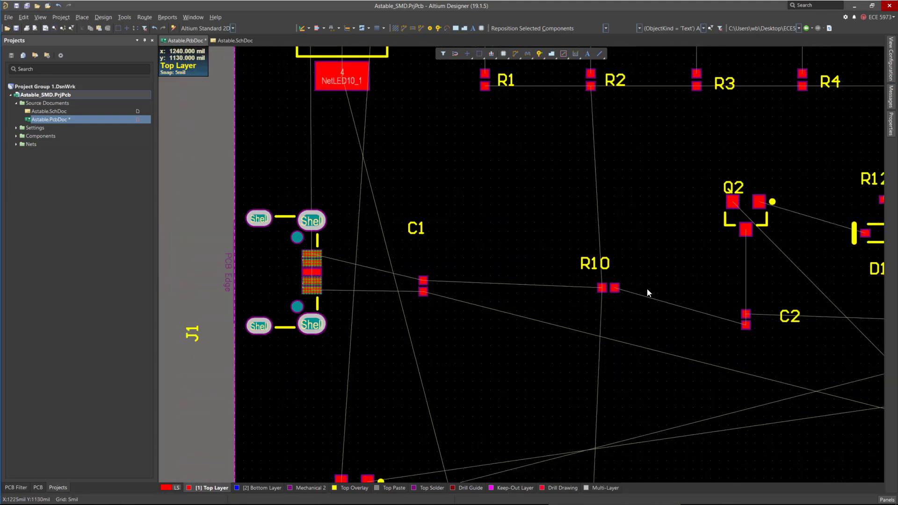
ctrl+scroll(367, 282, up, 2)
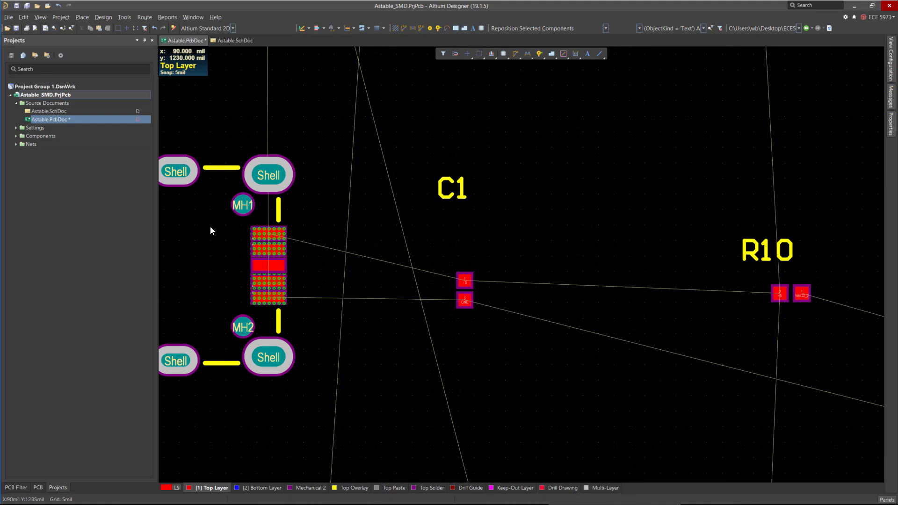
ctrl+scroll(320, 305, down, 1)
ctrl+scroll(576, 399, up, 2)
drag(563, 400, 389, 365)
drag(388, 255, 380, 333)
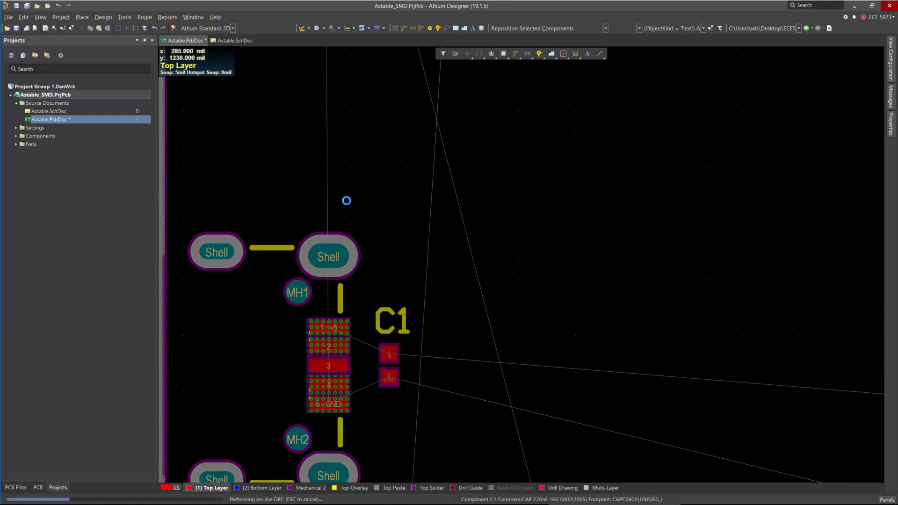
Move the J1 designator above the connector.
ctrl+scroll(346, 200, down, 5)
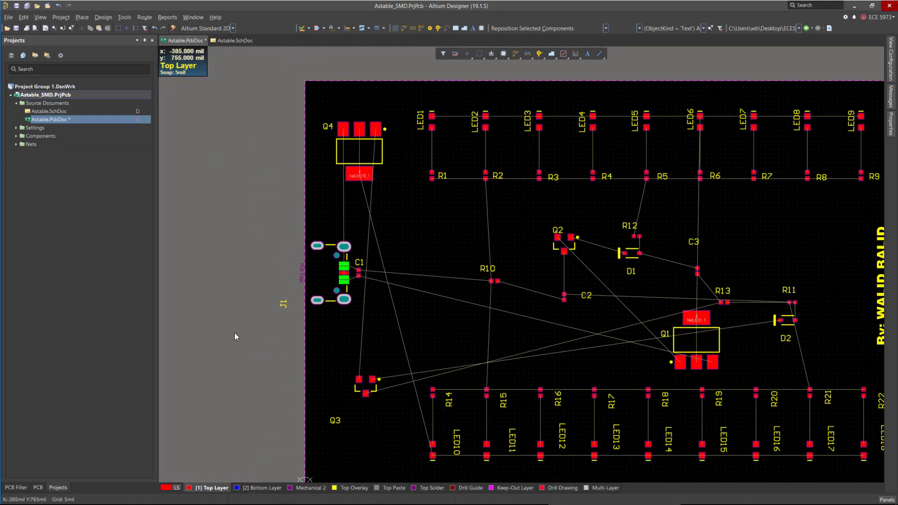
ctrl+scroll(266, 318, up, 3)
drag(392, 177, 352, 172)
ctrl+scroll(402, 333, down, 5)
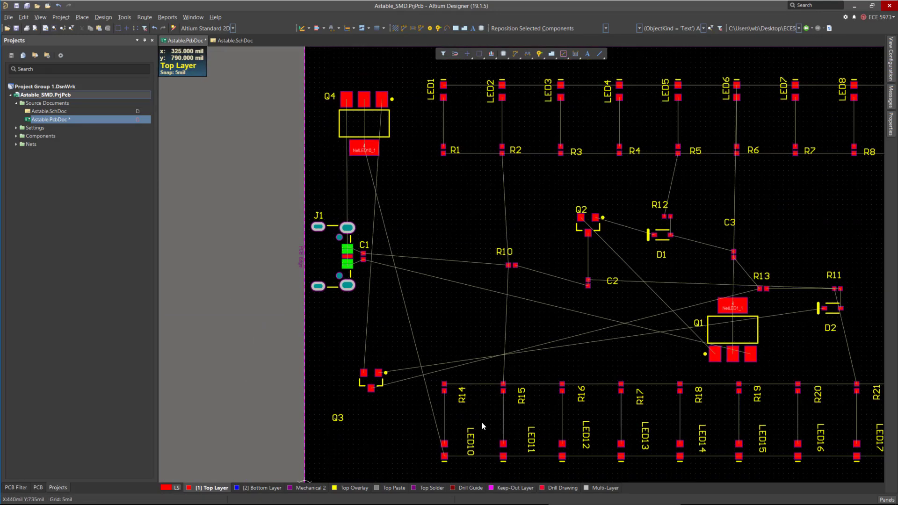
Move transistor Q3 up onto the board between capacitor C1 and resistor R10.
ctrl+scroll(479, 420, up, 5)
ctrl+scroll(323, 399, down, 3)
drag(267, 410, 305, 393)
ctrl+scroll(305, 393, down, 4)
drag(359, 393, 404, 293)
ctrl+scroll(562, 327, up, 2)
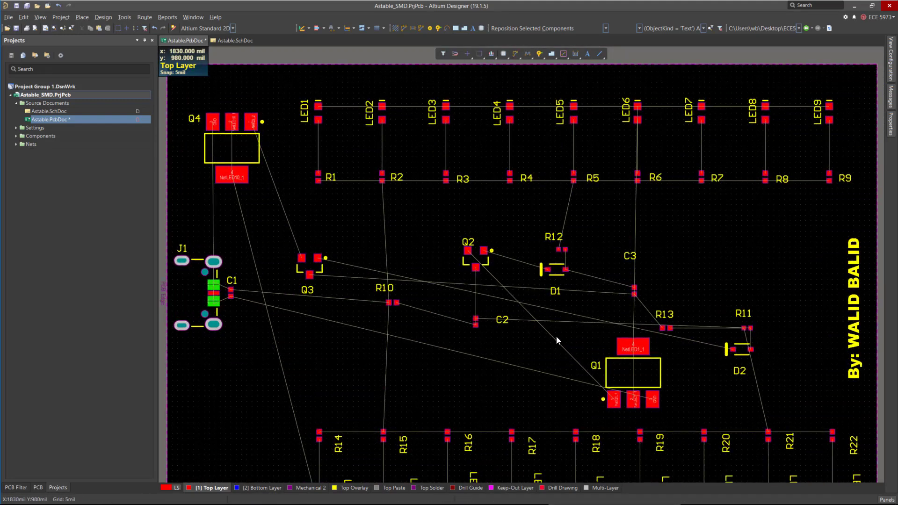
Move transistor Q4 down to the lower-left of the board, below the J1 connector.
ctrl+scroll(311, 161, down, 2)
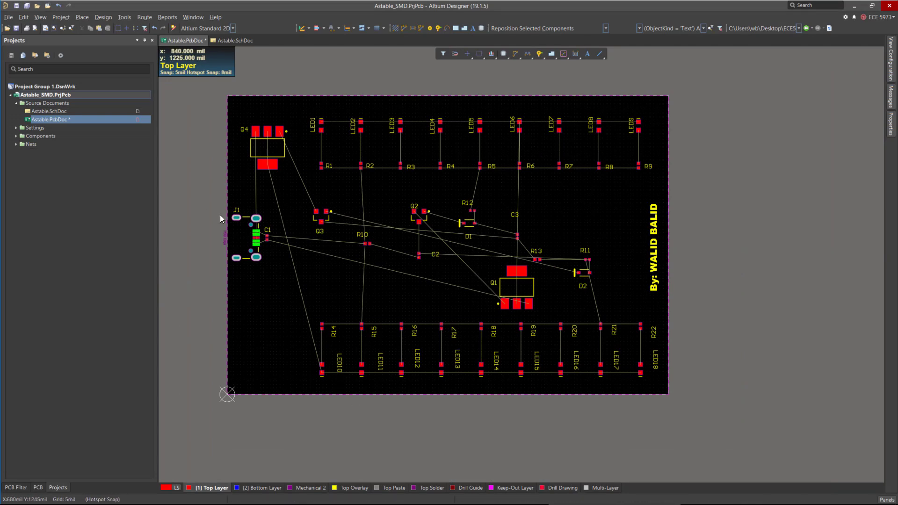
drag(271, 151, 279, 344)
ctrl+scroll(295, 374, up, 2)
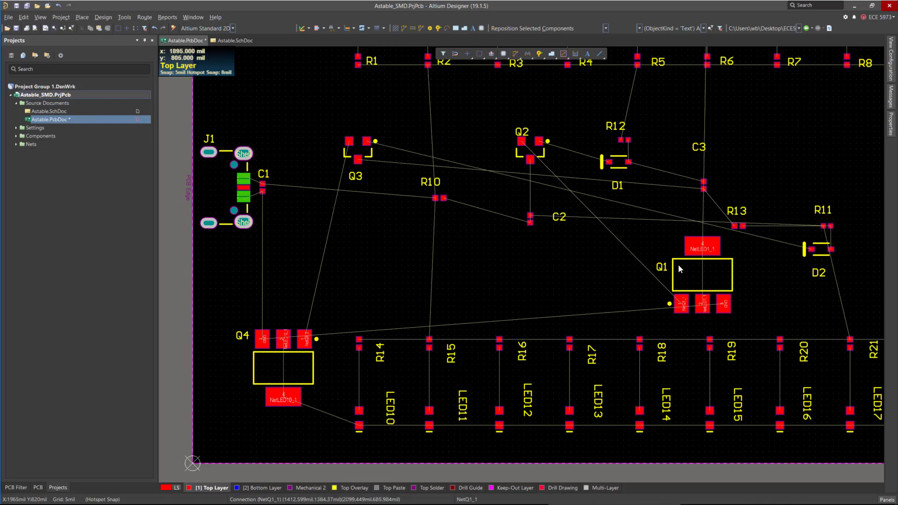
Move transistor Q1 to the upper-left corner of the board and rotate it 180°.
drag(678, 264, 273, 79)
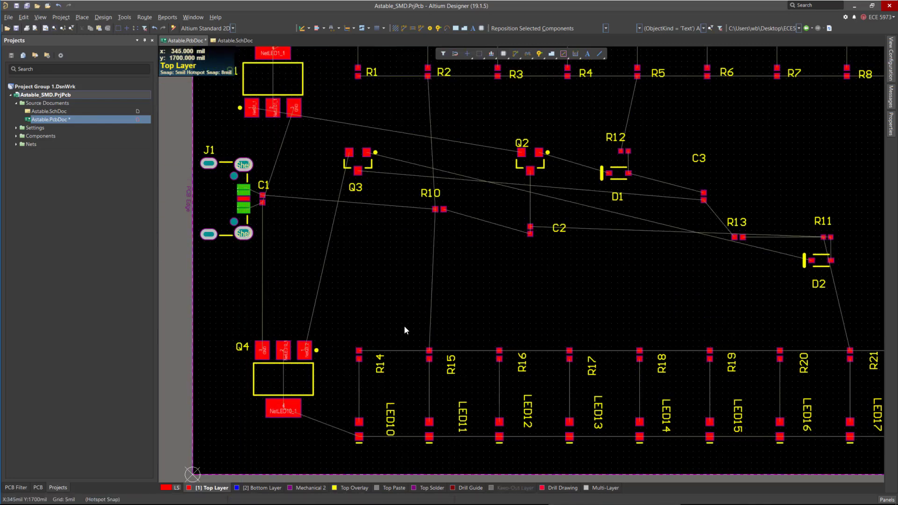
scroll(395, 325, up, 2)
ctrl+scroll(282, 180, up, 3)
ctrl+scroll(336, 332, down, 2)
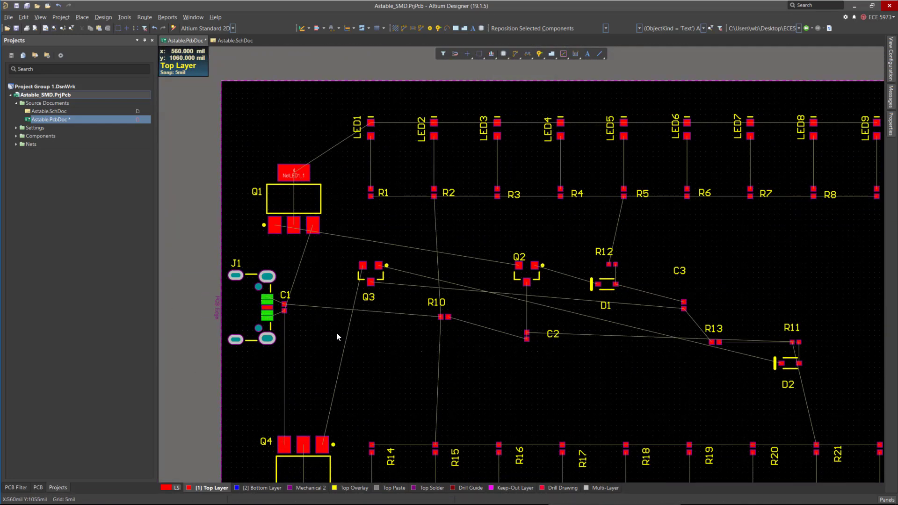
key(space)
drag(293, 200, 302, 195)
key(space)
key(space)
key(space)
key(space)
key(space)
Nudge transistor Q4 slightly upward below the J1 connector.
scroll(329, 406, down, 2)
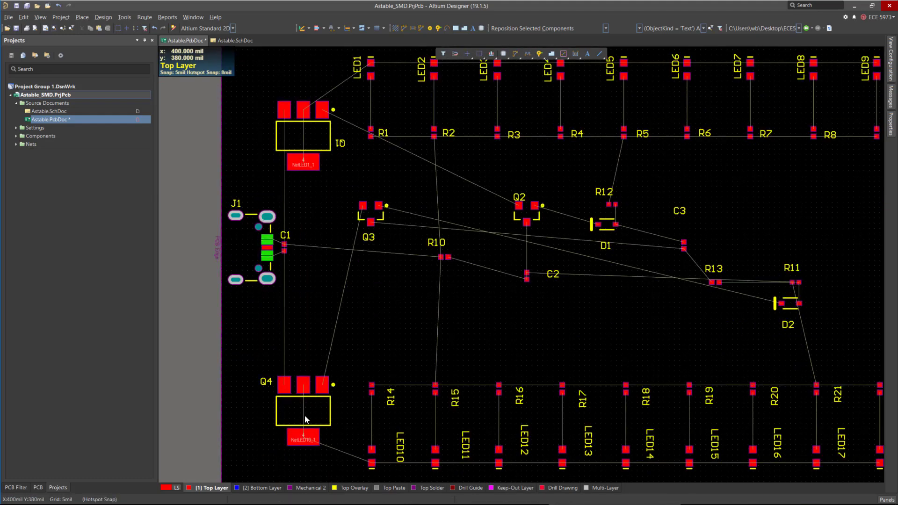
drag(303, 415, 303, 369)
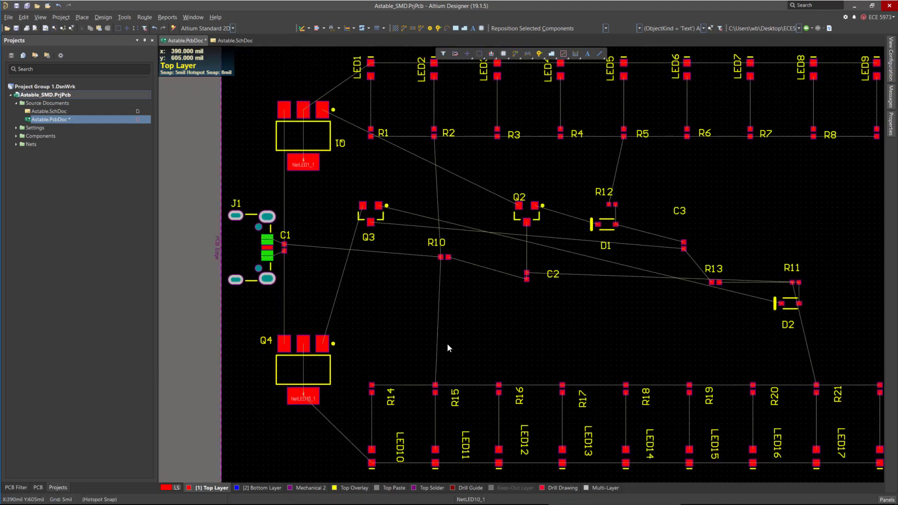
key(ctrl+Page_Down)
ctrl+scroll(411, 348, up, 3)
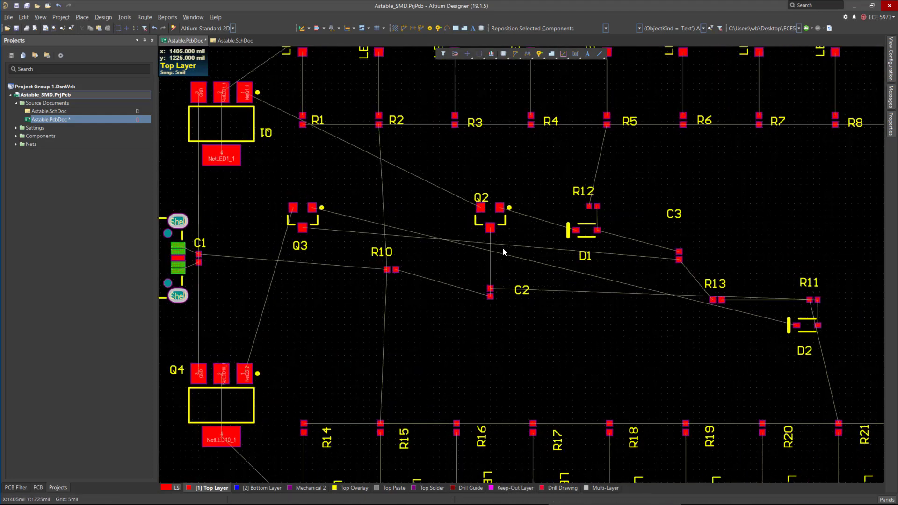
Move transistor Q3 to the right of C2, below diode D1.
drag(234, 211, 658, 307)
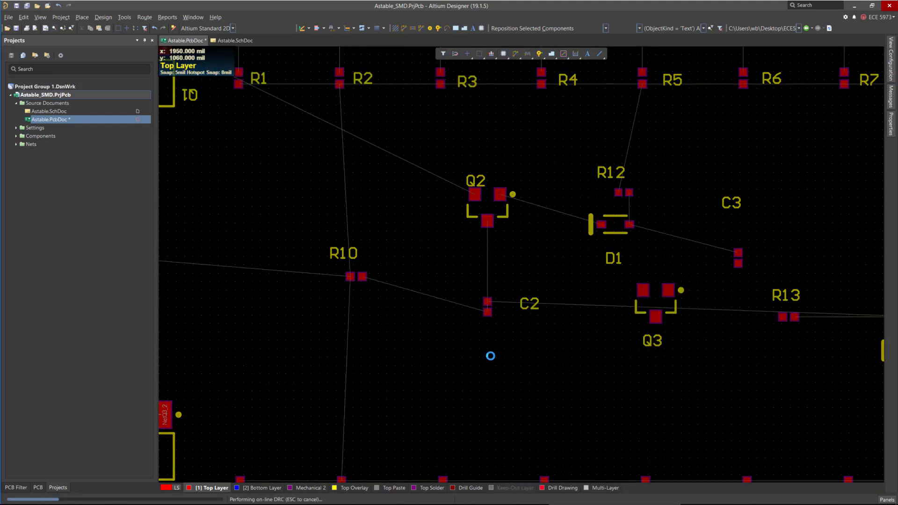
key(ctrl+Page_Down)
ctrl+scroll(560, 280, up, 3)
key(ctrl+Page_Down)
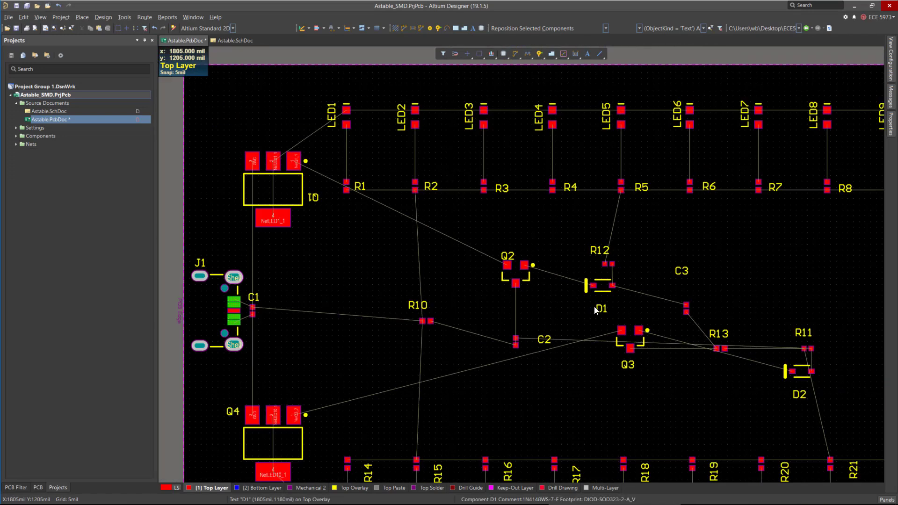
Move resistor R10 right beside capacitor C2 and place its designator below it.
ctrl+scroll(439, 313, up, 4)
drag(411, 290, 563, 342)
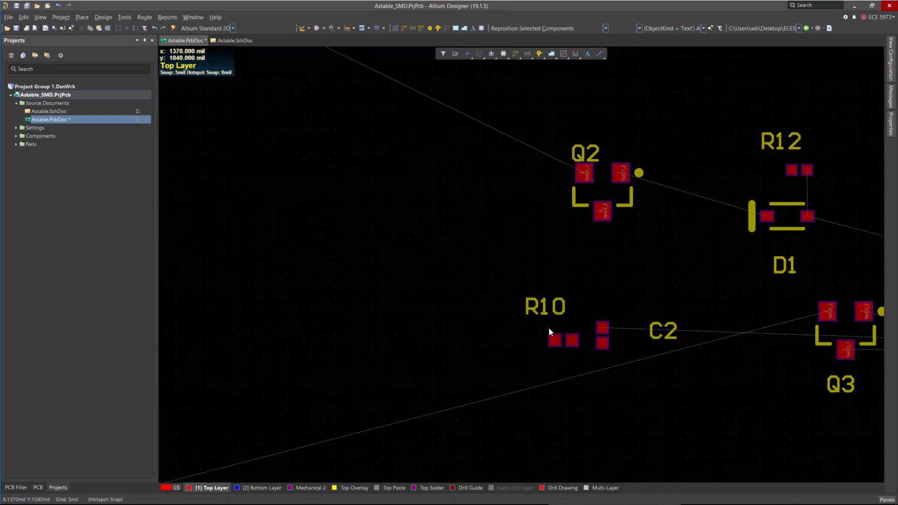
drag(530, 314, 546, 369)
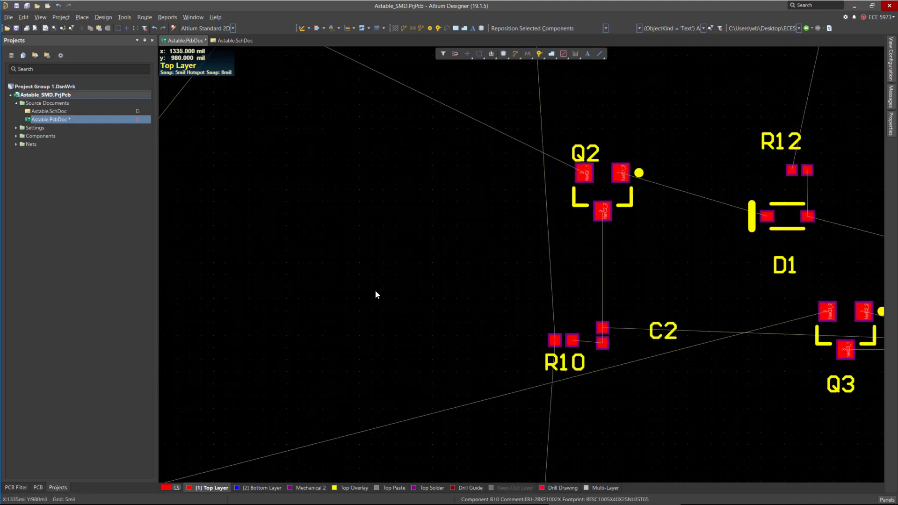
Save the PCB document.
ctrl+scroll(374, 289, down, 3)
key(ctrl+s)
ctrl+scroll(523, 340, down, 3)
ctrl+scroll(357, 194, up, 1)
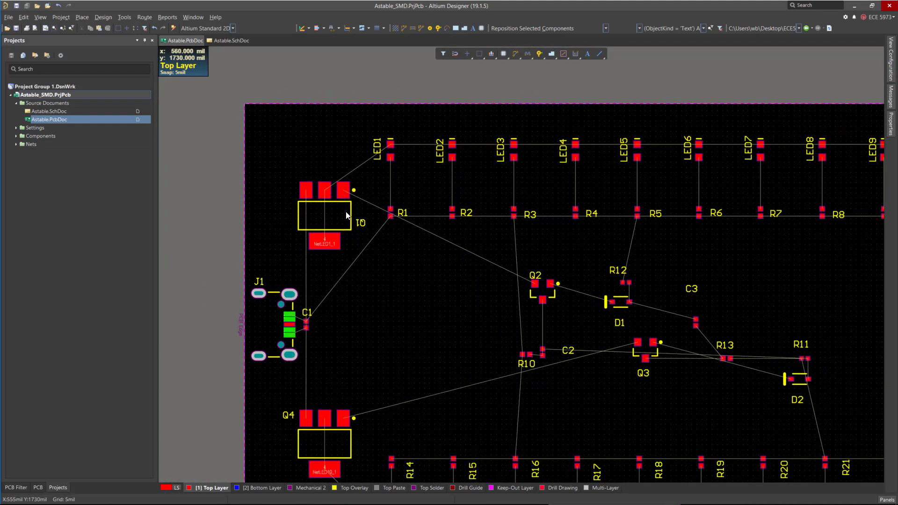
Move capacitor C3 directly below diode D1, rotating it 180°.
ctrl+scroll(615, 345, up, 4)
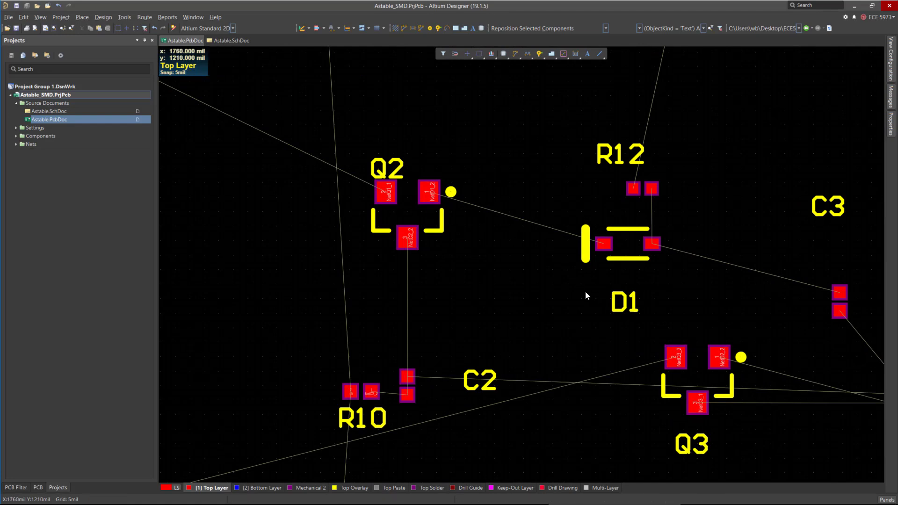
ctrl+scroll(584, 291, down, 2)
key(space)
drag(616, 233, 521, 242)
key(space)
Move the D1 designator above the diode.
ctrl+scroll(566, 223, down, 2)
ctrl+scroll(724, 314, up, 4)
drag(515, 174, 487, 186)
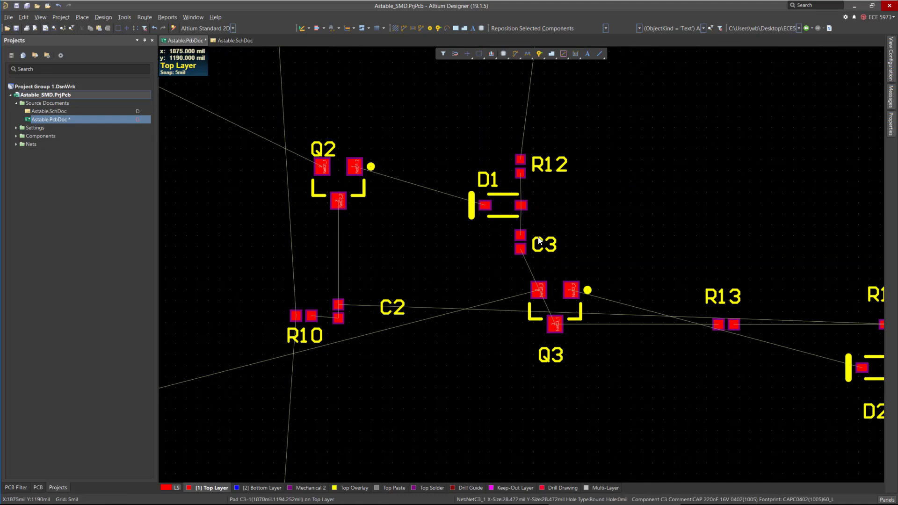
Move resistor R13 in close, below and right of transistor Q3.
ctrl+scroll(520, 213, down, 2)
drag(655, 288, 596, 333)
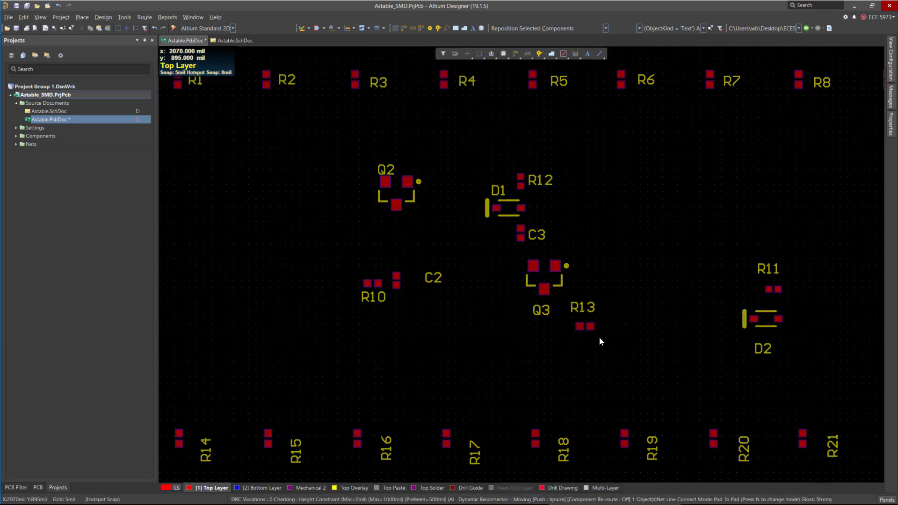
ctrl+scroll(600, 328, down, 2)
ctrl+scroll(601, 317, up, 5)
ctrl+scroll(673, 351, down, 3)
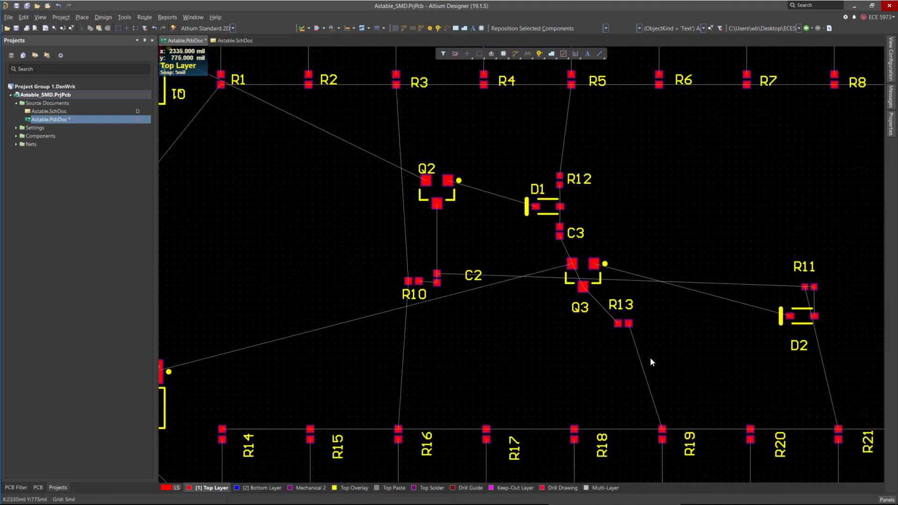
ctrl+scroll(584, 292, up, 4)
drag(674, 327, 662, 351)
ctrl+scroll(472, 322, down, 4)
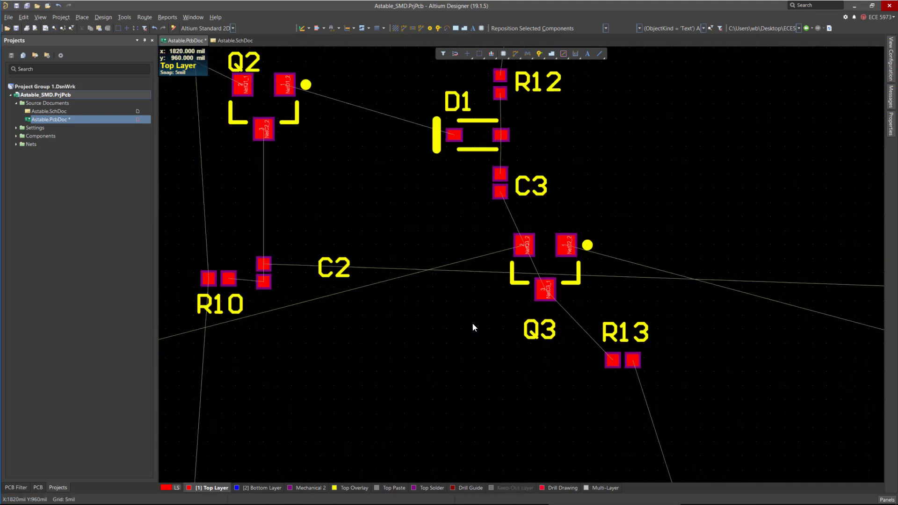
Move resistor R11 directly above R10 next to capacitor C2, and nudge C2 into line with them.
drag(682, 305, 375, 267)
ctrl+scroll(331, 285, up, 3)
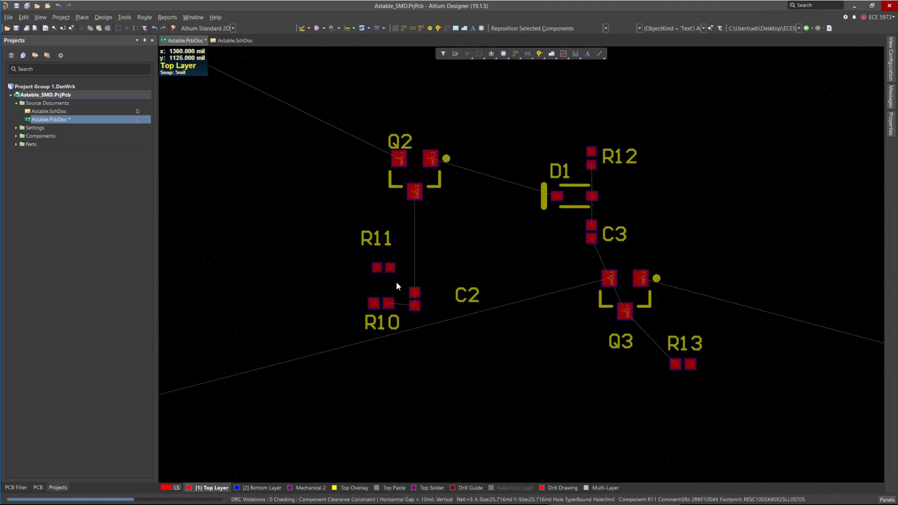
ctrl+scroll(377, 294, up, 6)
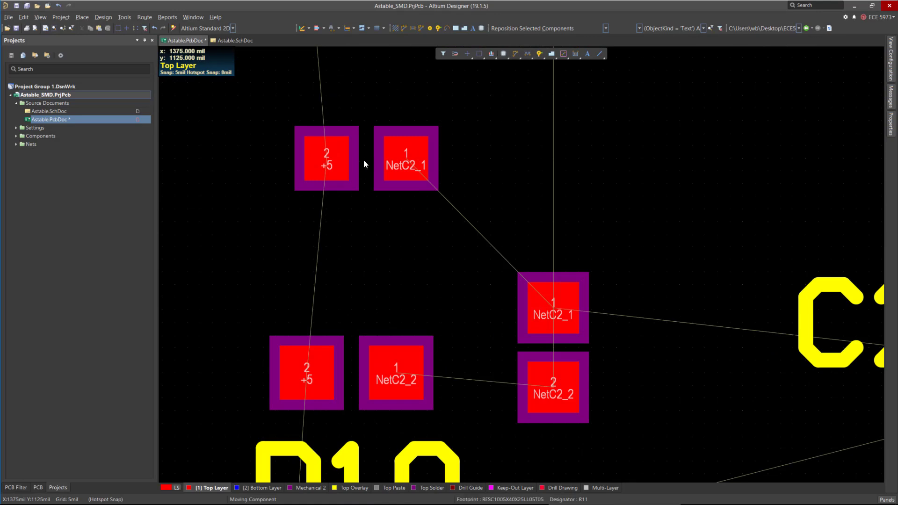
drag(363, 159, 347, 273)
drag(558, 340, 543, 316)
ctrl+scroll(316, 295, down, 6)
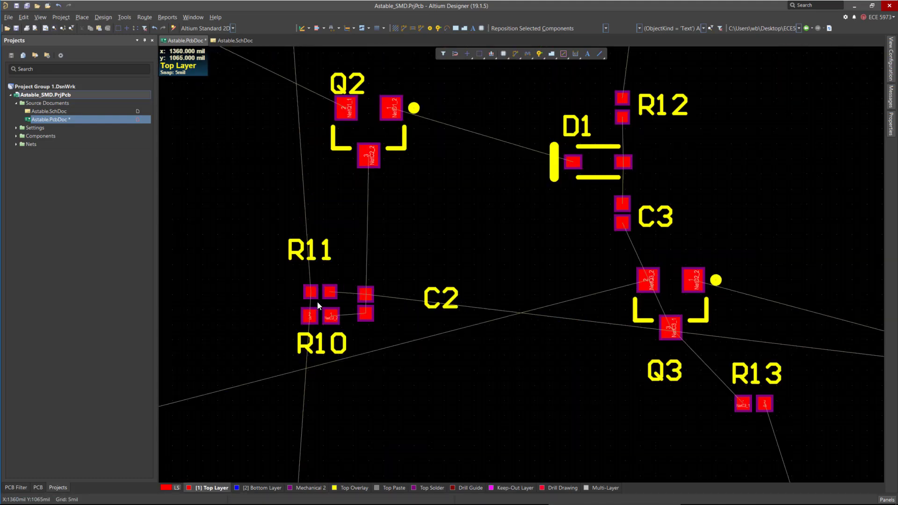
Adjust R11's position and move the C2 designator right beside the capacitor.
drag(301, 276, 303, 281)
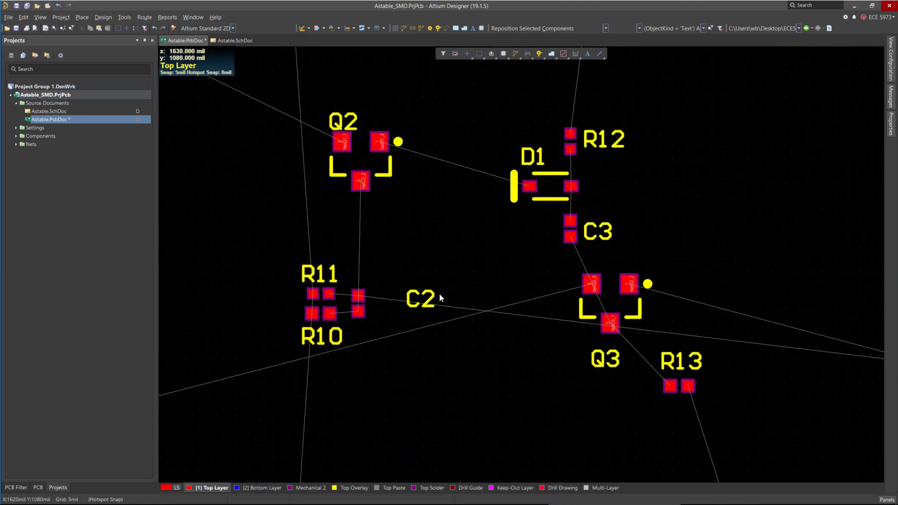
drag(435, 296, 374, 310)
ctrl+scroll(565, 358, down, 3)
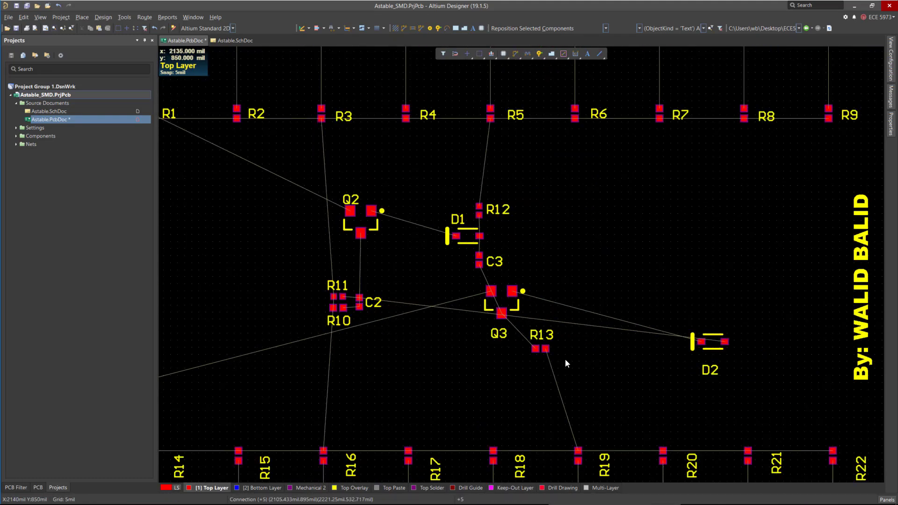
Move diode D2 left between C2 and Q3 and rotate it 180°.
ctrl+scroll(543, 347, up, 3)
drag(479, 323, 485, 316)
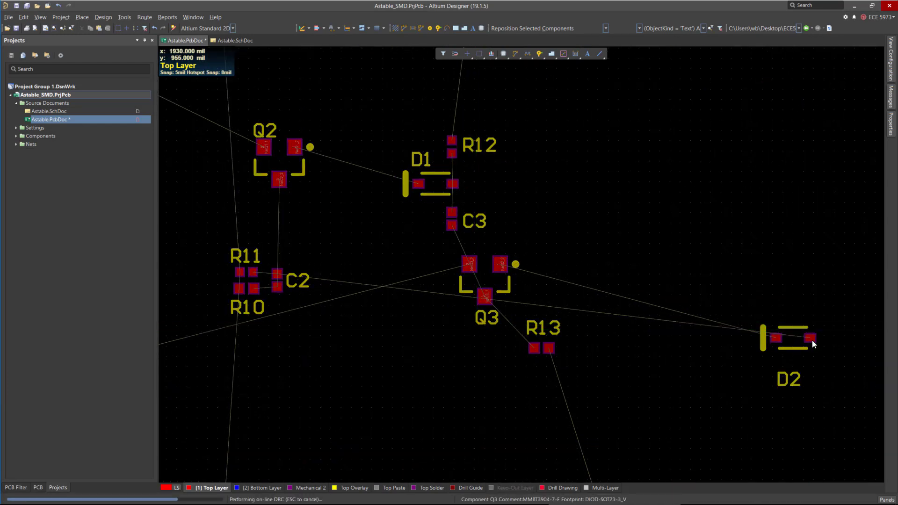
drag(786, 341, 380, 294)
key(space)
key(space)
ctrl+scroll(425, 252, up, 5)
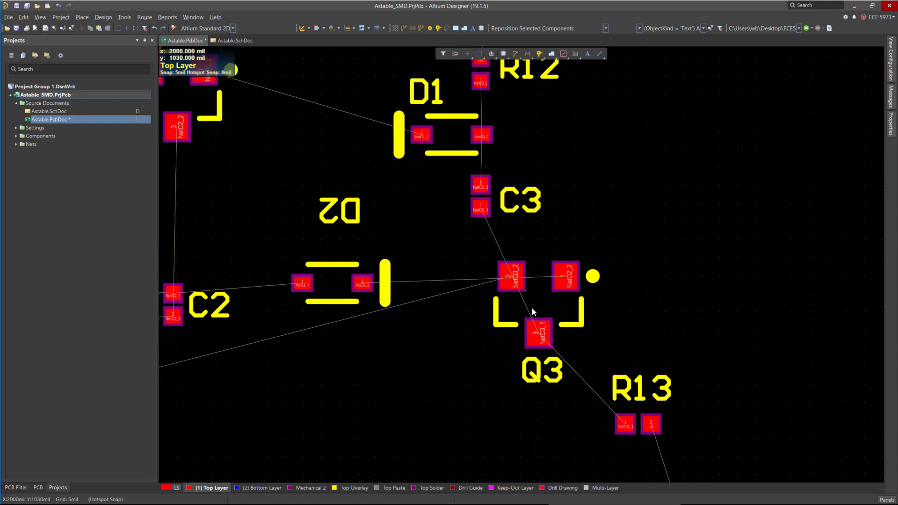
Rotate transistor Q3 by 90° and place it right beside diode D2.
drag(548, 303, 525, 317)
key(space)
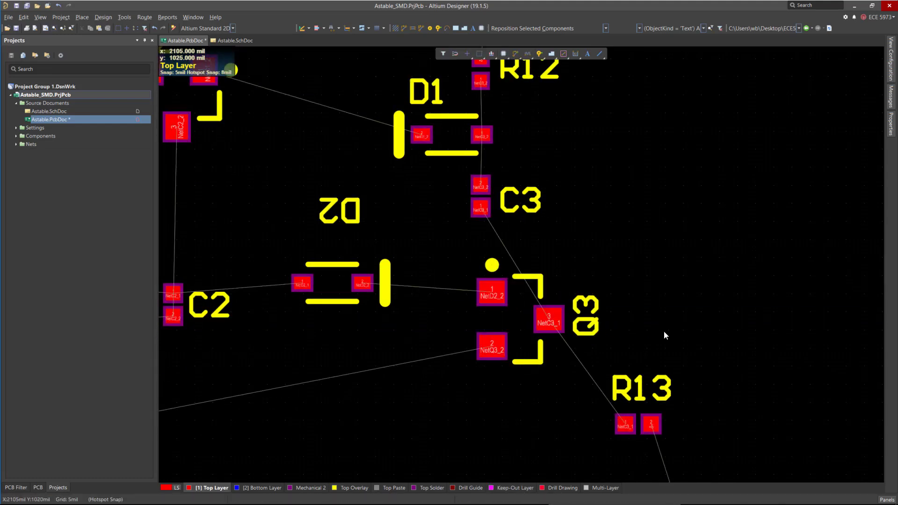
ctrl+scroll(678, 271, down, 2)
ctrl+scroll(582, 318, up, 2)
drag(588, 292, 538, 254)
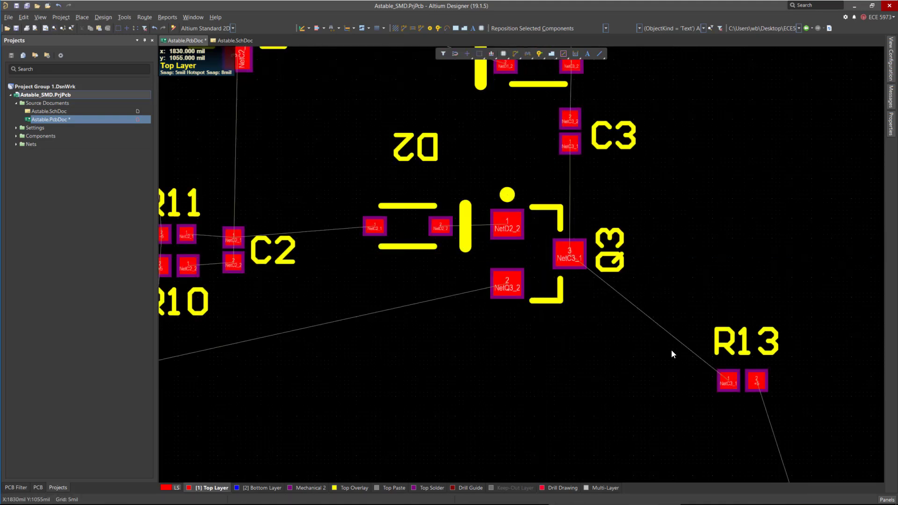
Rotate capacitor C2 by 180° in place.
ctrl+scroll(672, 350, down, 2)
ctrl+scroll(573, 225, up, 1)
drag(518, 310, 492, 308)
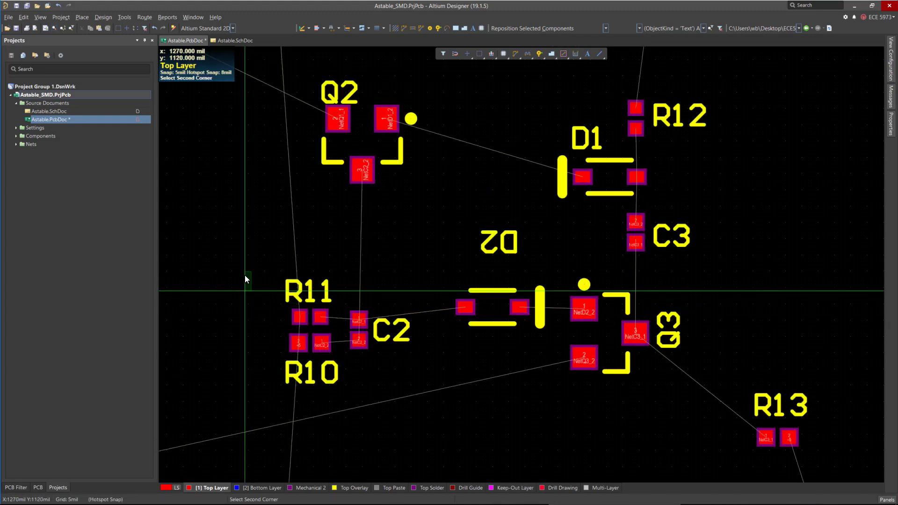
drag(360, 323, 365, 304)
key(space)
key(space)
ctrl+scroll(327, 312, up, 2)
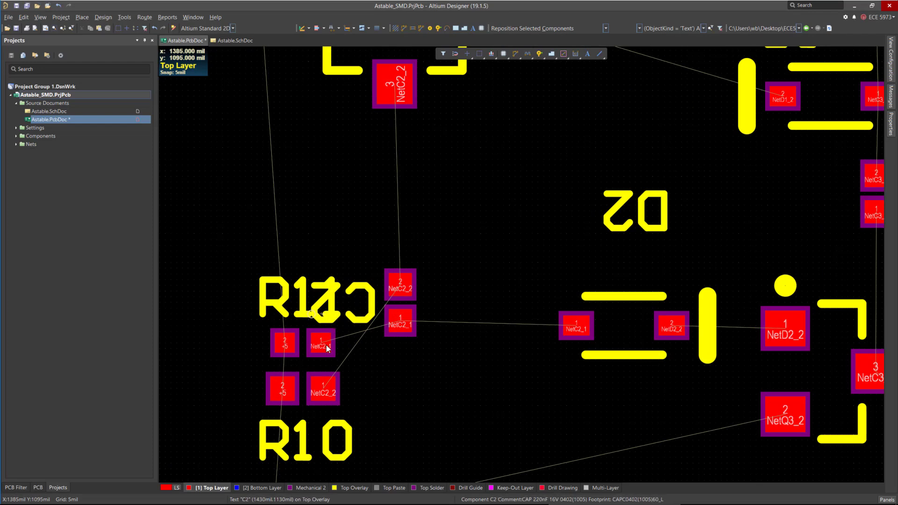
Rotate resistor R11 vertical, place it below C2, and set the C2 and R11 designators to their right.
scroll(323, 320, down, 1)
drag(301, 285, 400, 325)
key(space)
ctrl+scroll(458, 340, down, 1)
drag(411, 356, 472, 322)
key(space)
key(x)
drag(412, 250, 456, 270)
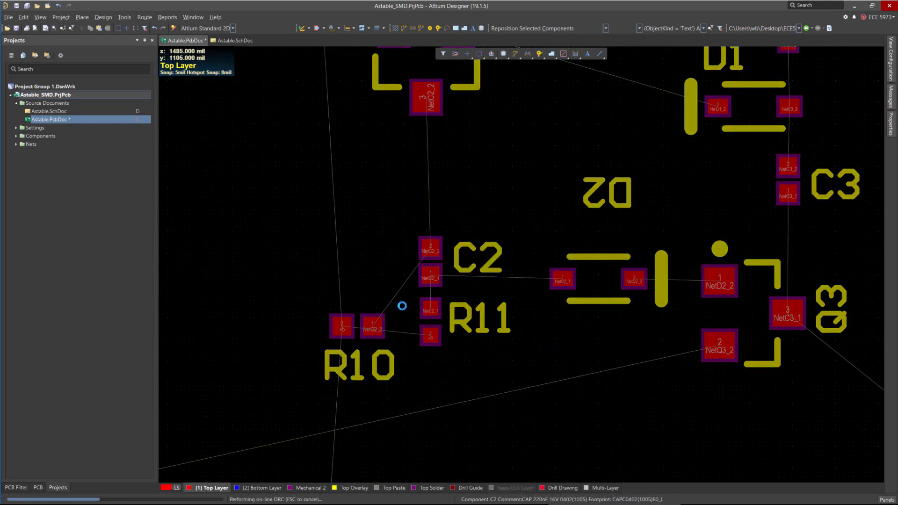
Rotate resistor R10 vertical and place it left of C2 and R11 with its designator on the left.
drag(357, 327, 303, 312)
key(space)
key(space)
key(space)
key(space)
key(space)
key(space)
key(space)
key(space)
key(space)
key(space)
key(space)
key(space)
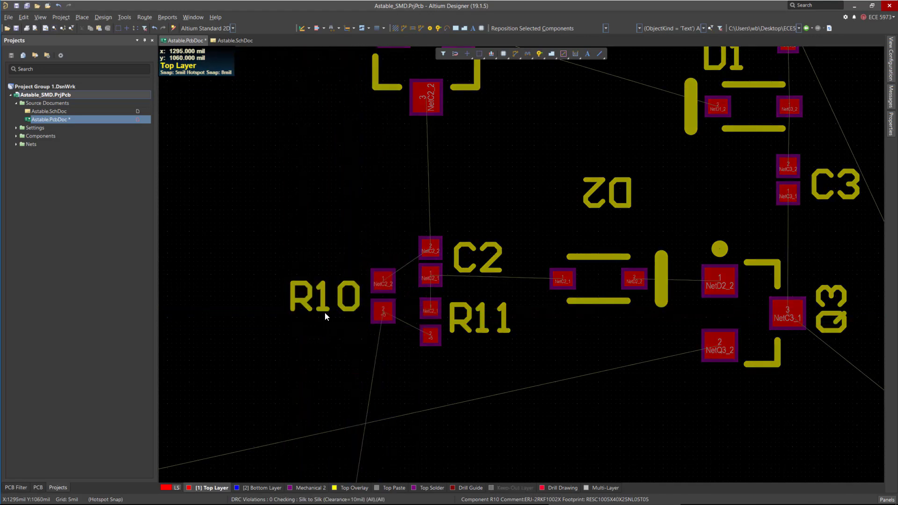
Open Find Similar Objects on the C3 designator text.
ctrl+scroll(421, 332, down, 4)
ctrl+scroll(451, 360, down, 3)
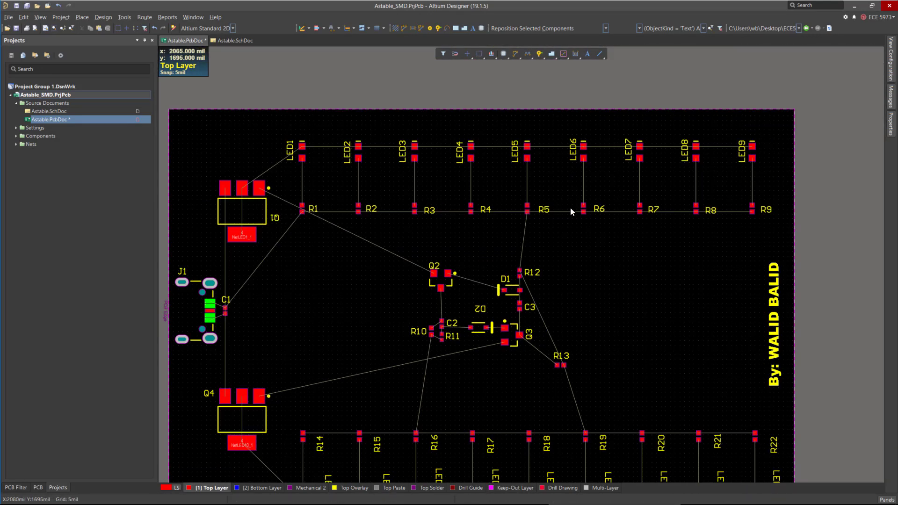
ctrl+scroll(603, 217, down, 2)
ctrl+scroll(576, 306, up, 3)
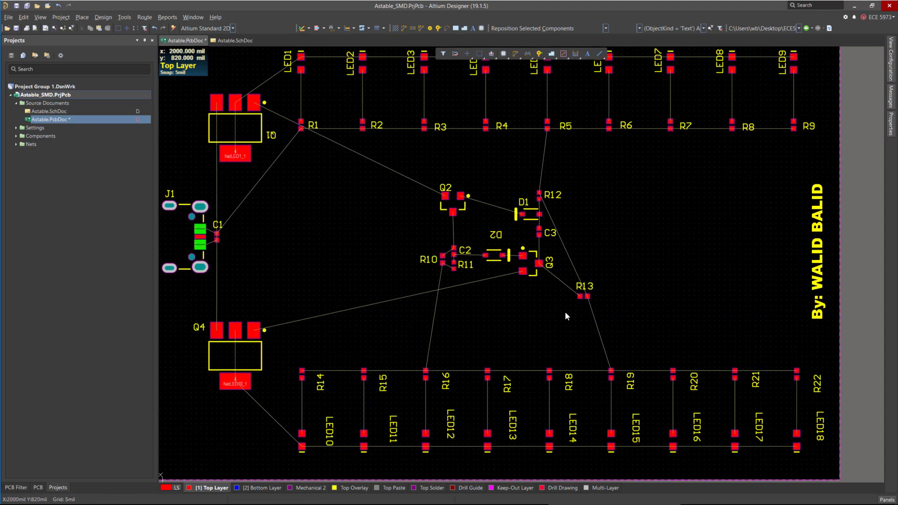
drag(550, 234, 551, 233)
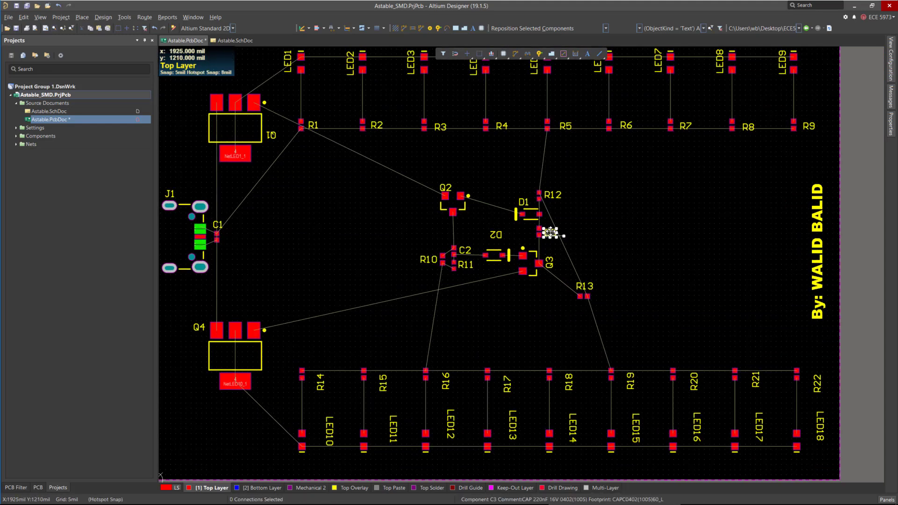
right_click(549, 232)
click(576, 240)
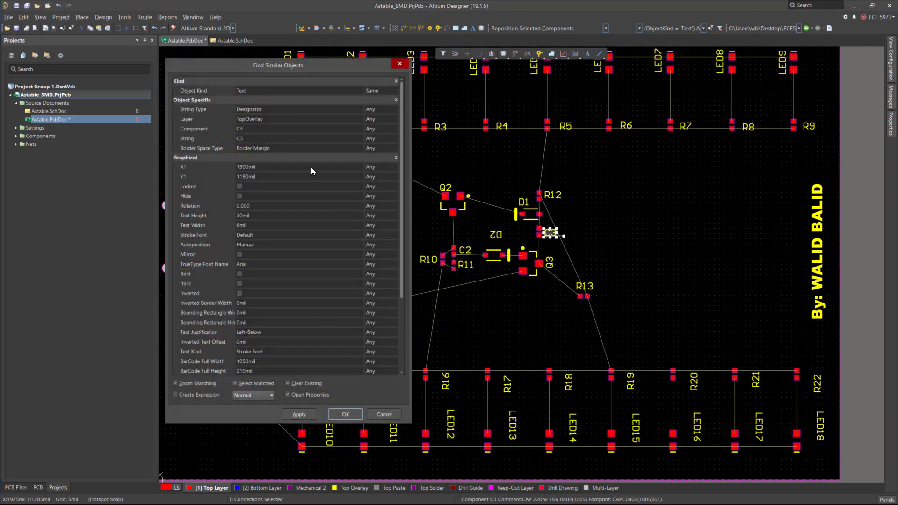
Use Find Similar Objects to select every designator text with the same string type, then hide all the designators.
click(389, 109)
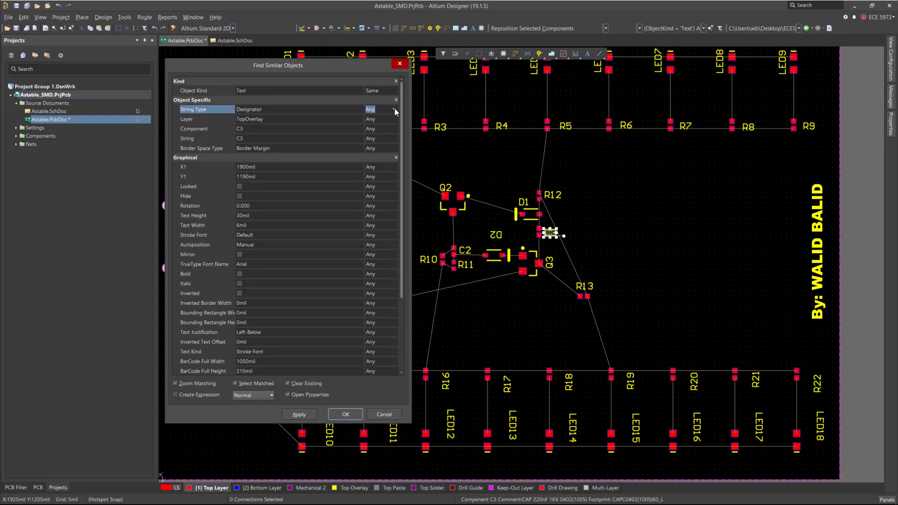
click(394, 109)
click(376, 134)
click(345, 414)
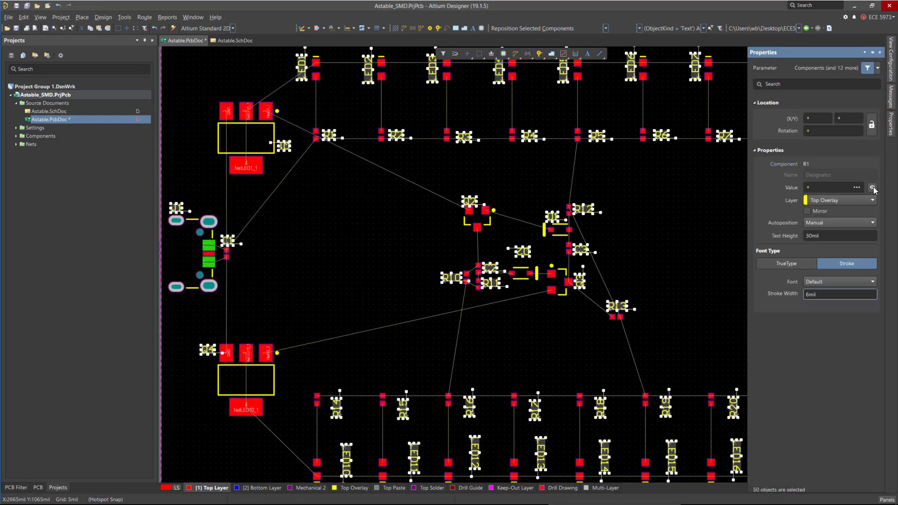
click(872, 187)
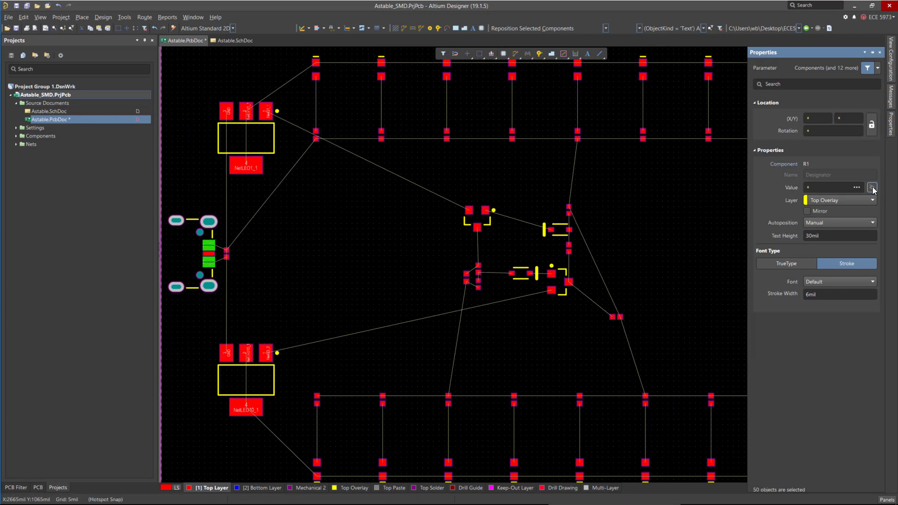
Rotate resistor R12 horizontal and place it just right of diode D1.
ctrl+scroll(358, 266, down, 5)
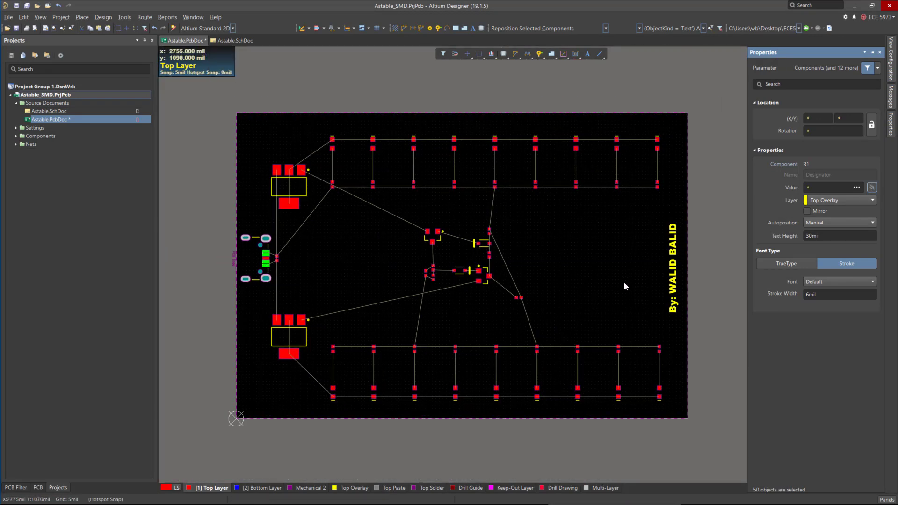
click(599, 263)
ctrl+scroll(450, 238, up, 2)
ctrl+scroll(528, 301, up, 4)
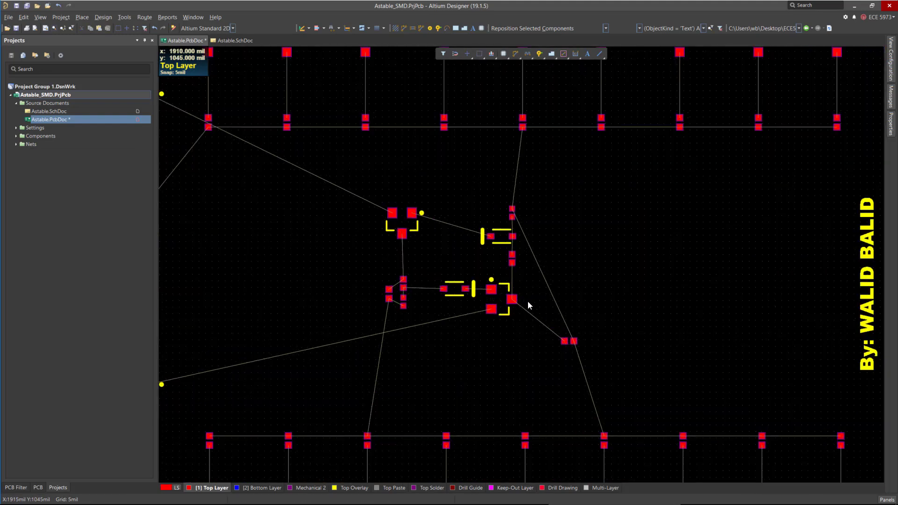
drag(610, 354, 552, 252)
ctrl+scroll(615, 364, down, 1)
ctrl+scroll(531, 186, up, 3)
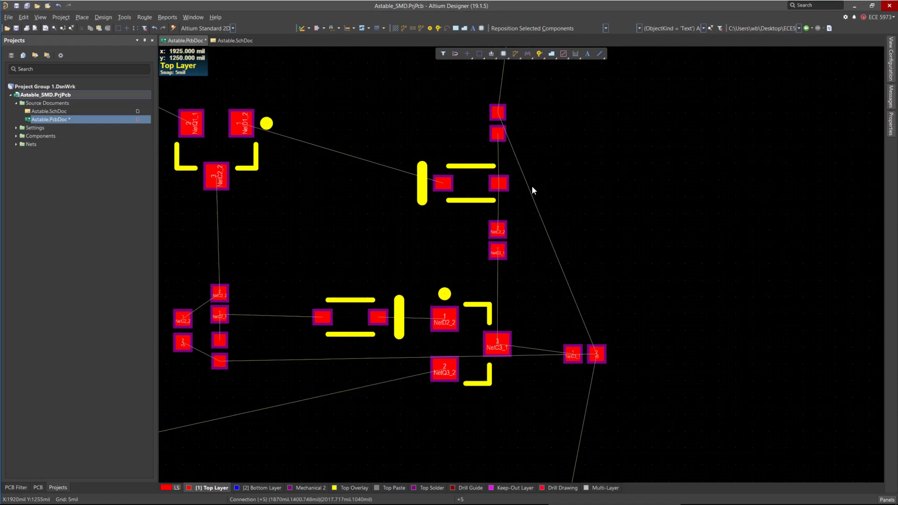
drag(501, 100, 557, 195)
key(space)
Move resistor R13 next to transistor Q3 and nudge capacitor C3 slightly down.
scroll(552, 195, down, 4)
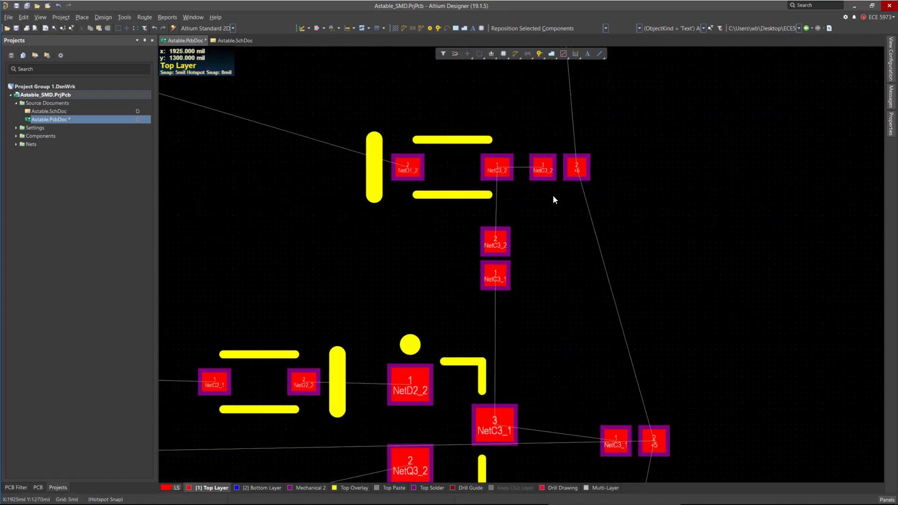
drag(630, 347, 563, 337)
ctrl+scroll(700, 346, down, 4)
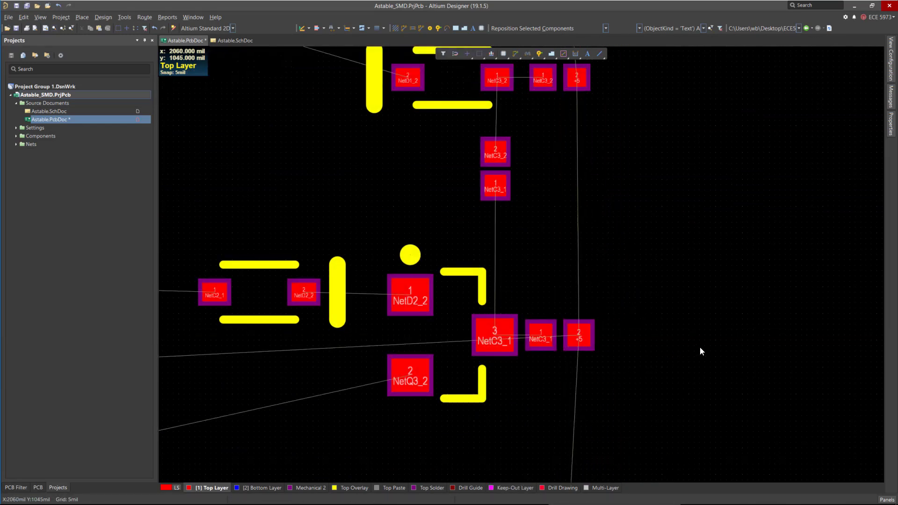
ctrl+scroll(638, 319, up, 4)
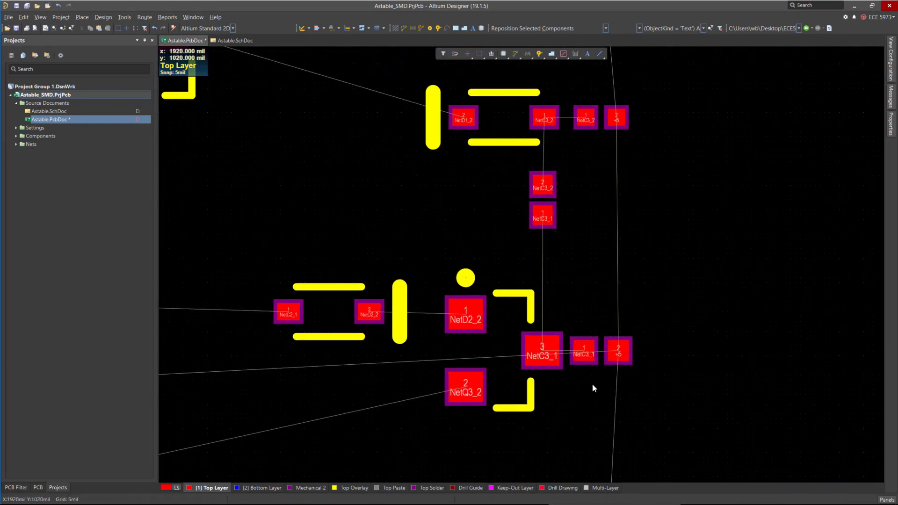
ctrl+scroll(622, 285, down, 1)
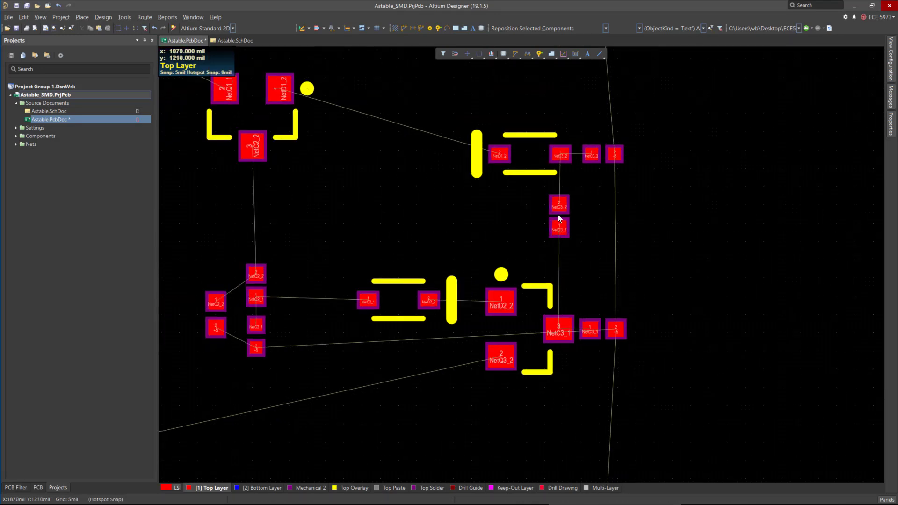
mouse_move(559, 218)
mouse_down()
mouse_move(572, 218)
mouse_move(559, 230)
mouse_up()
ctrl+scroll(700, 281, down, 2)
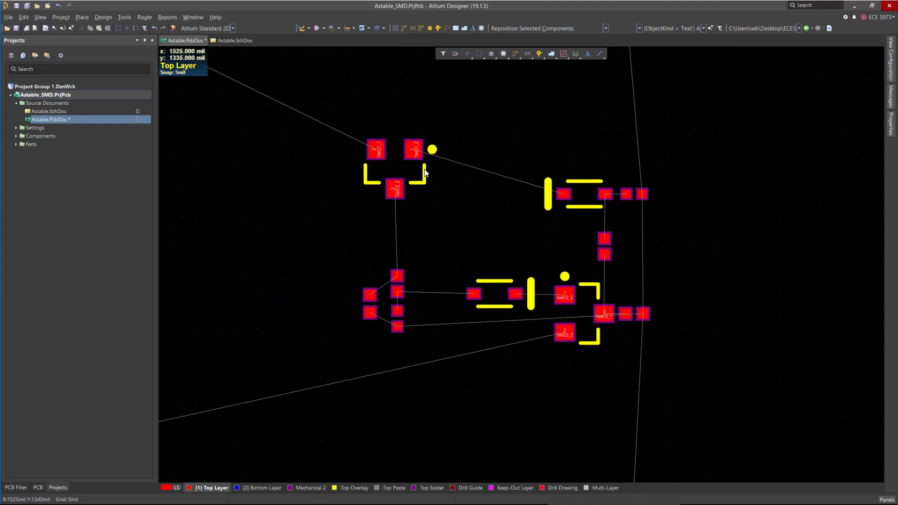
Reposition transistor Q2 and shift the R10, R11 and C2 group right, then save the PCB.
drag(410, 172, 457, 213)
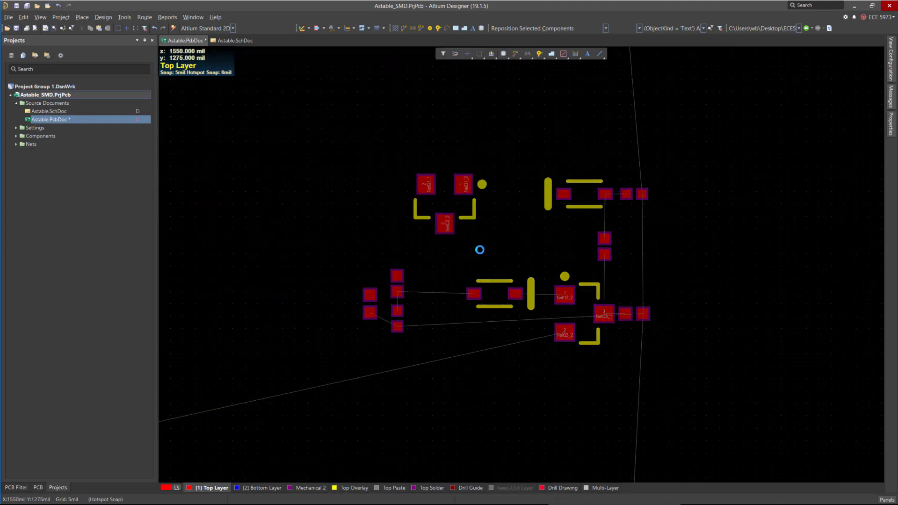
ctrl+scroll(484, 246, up, 2)
drag(268, 278, 379, 404)
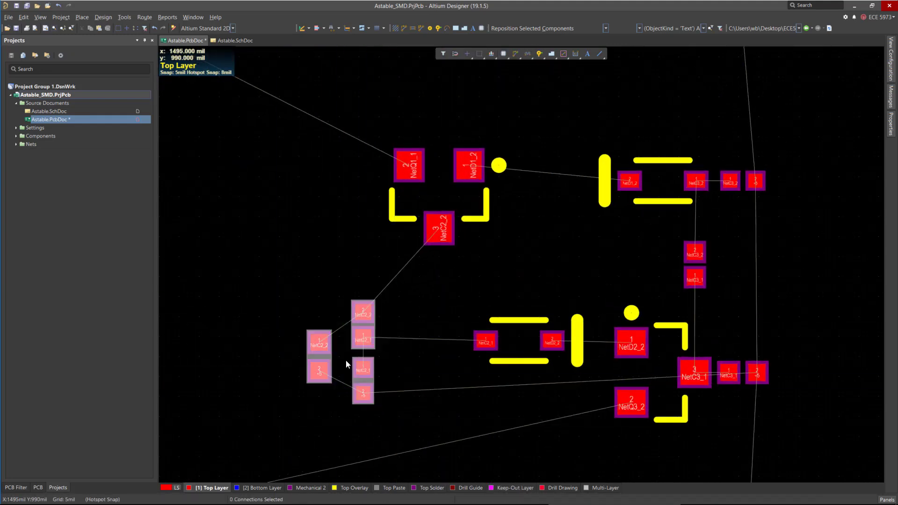
drag(363, 368, 441, 372)
ctrl+scroll(461, 190, up, 1)
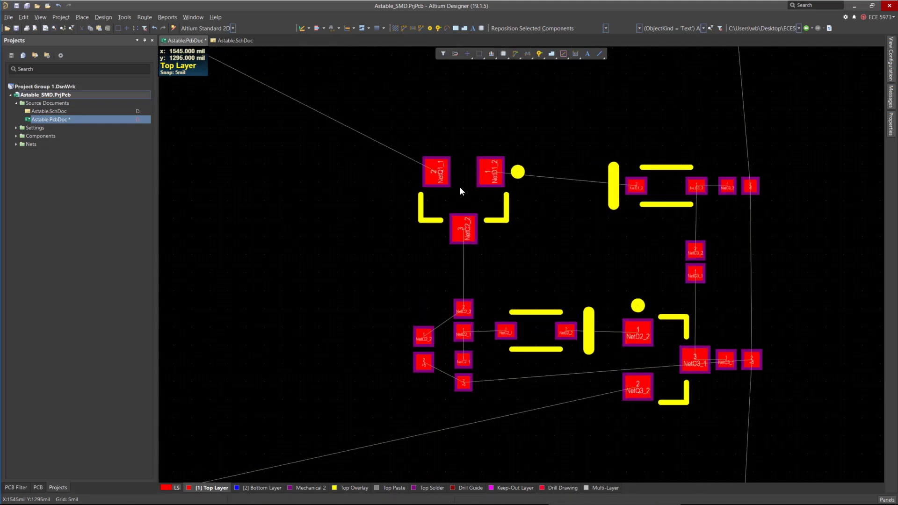
drag(461, 204, 466, 219)
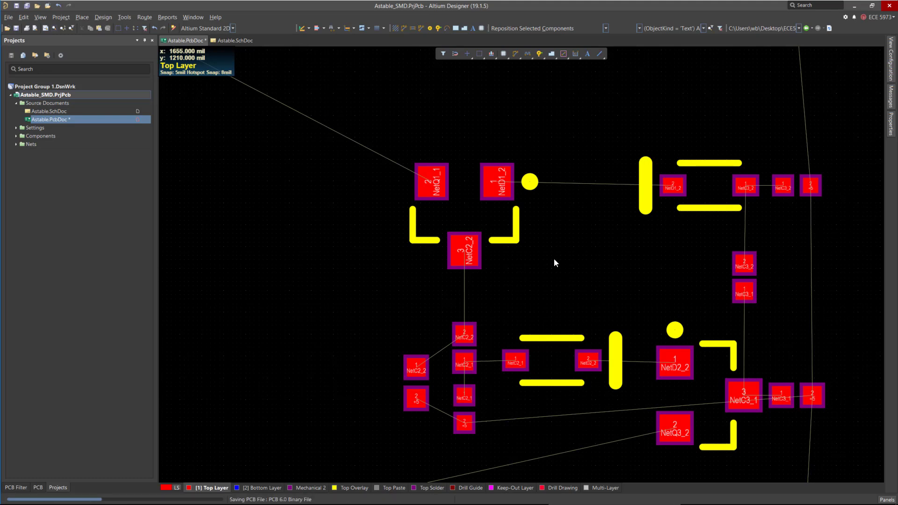
key(ctrl+s)
Select the whole astable circuit and move it left, close to the power connector.
scroll(569, 205, down, 2)
ctrl+scroll(586, 318, down, 5)
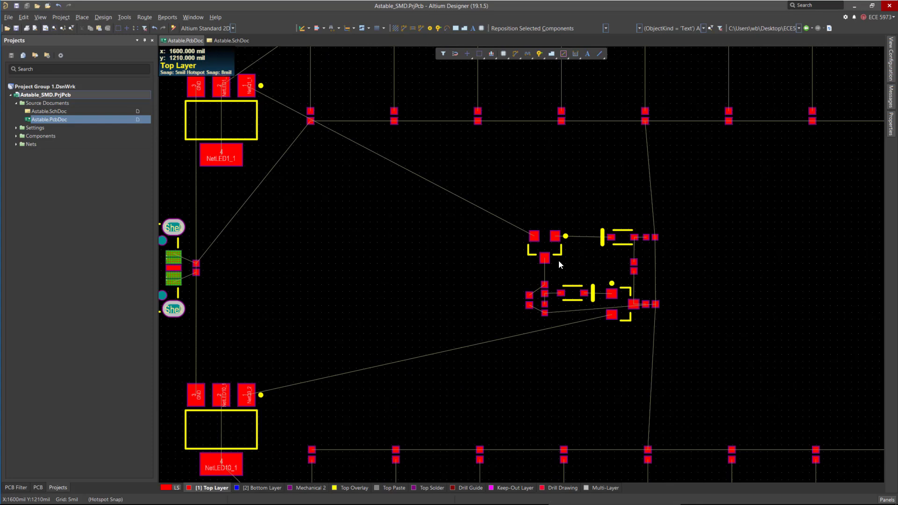
ctrl+scroll(587, 302, up, 1)
ctrl+scroll(587, 301, down, 1)
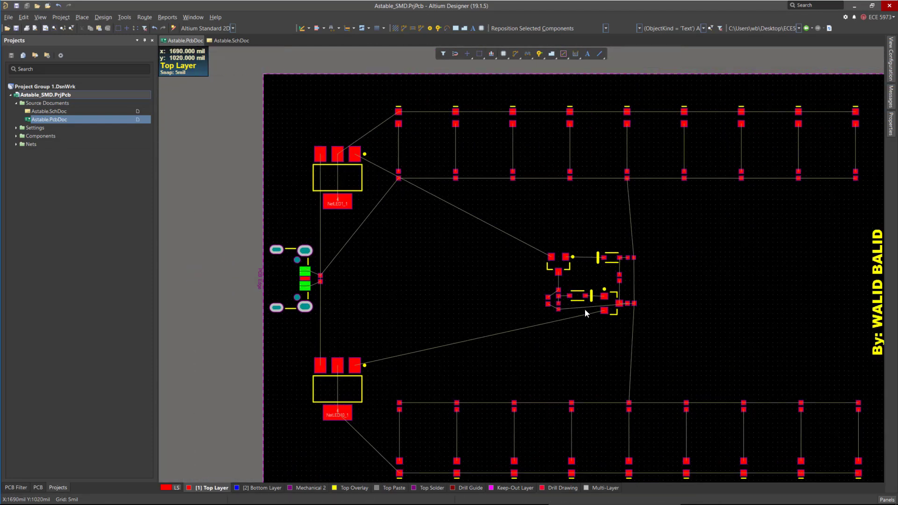
ctrl+scroll(397, 239, down, 2)
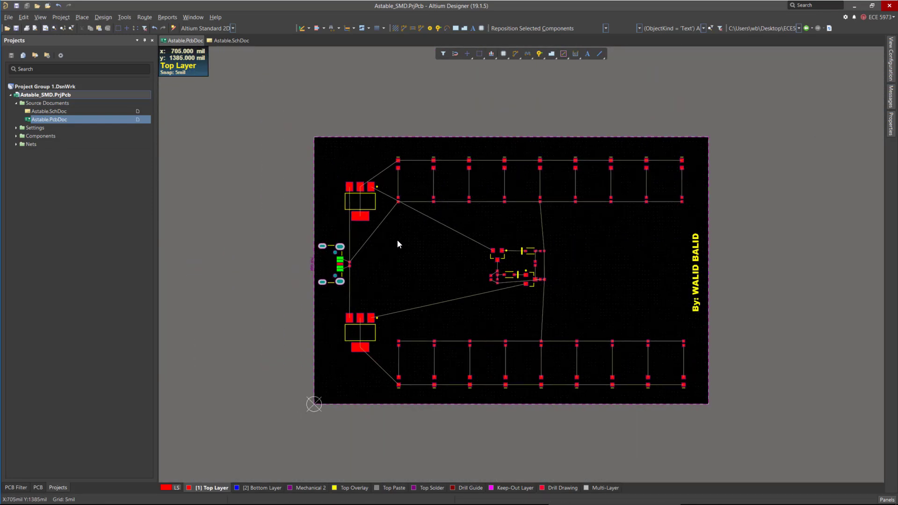
ctrl+scroll(540, 279, up, 2)
drag(410, 201, 574, 316)
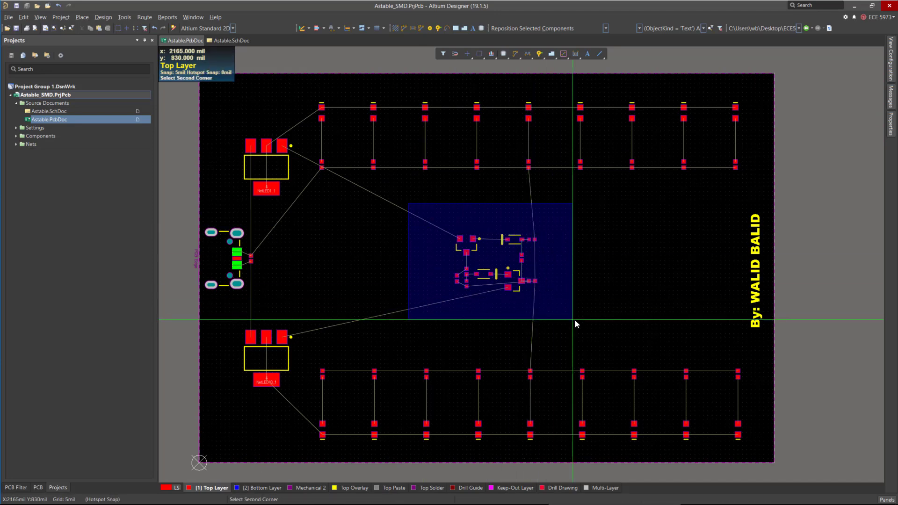
drag(458, 275, 348, 276)
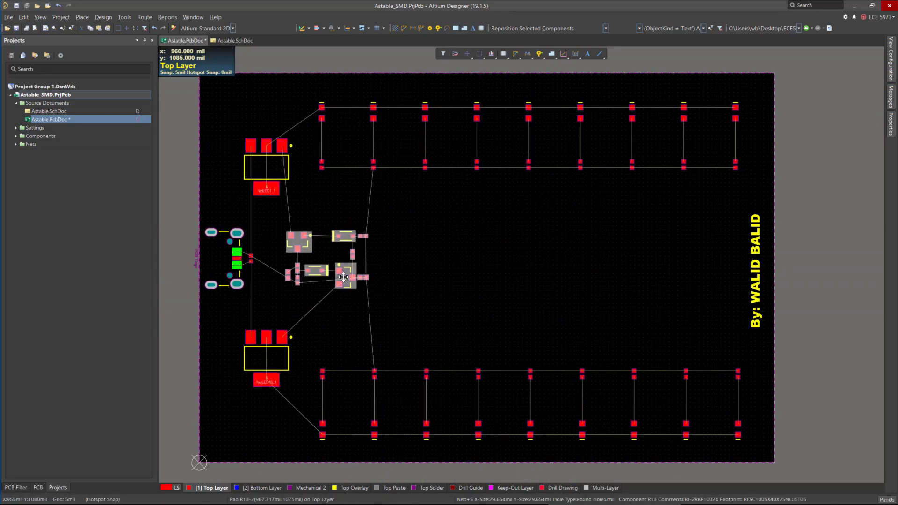
Move transistor Q3 below the circuit and rotate it to match Q2's orientation.
ctrl+scroll(338, 341, up, 2)
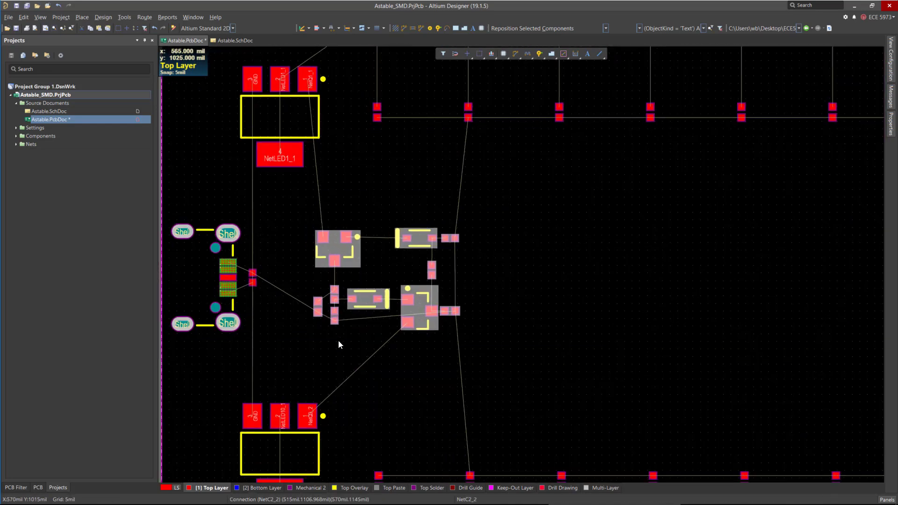
ctrl+scroll(451, 357, up, 4)
ctrl+scroll(369, 274, down, 2)
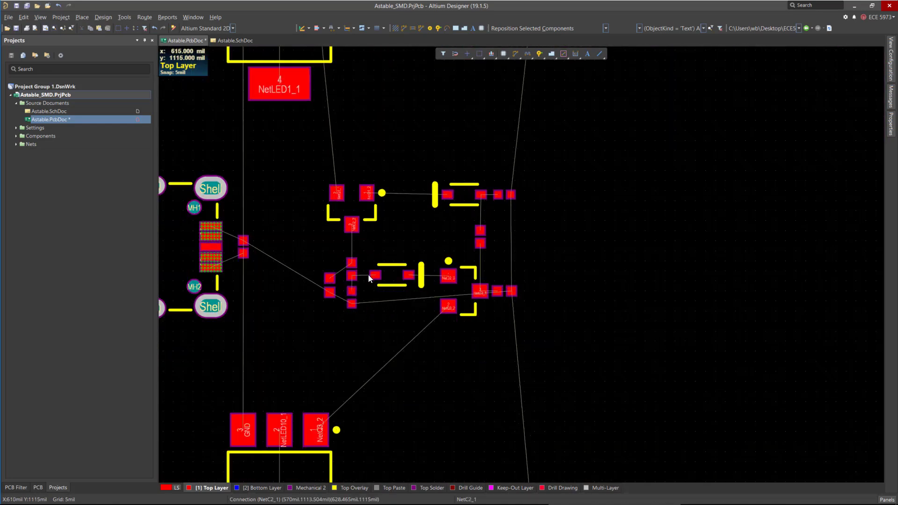
ctrl+scroll(440, 315, up, 3)
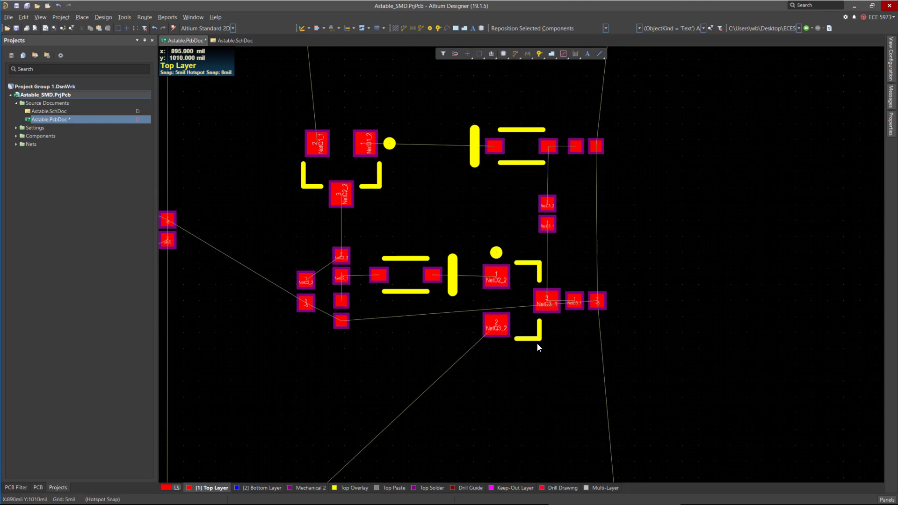
ctrl+scroll(512, 350, up, 3)
ctrl+scroll(523, 362, down, 3)
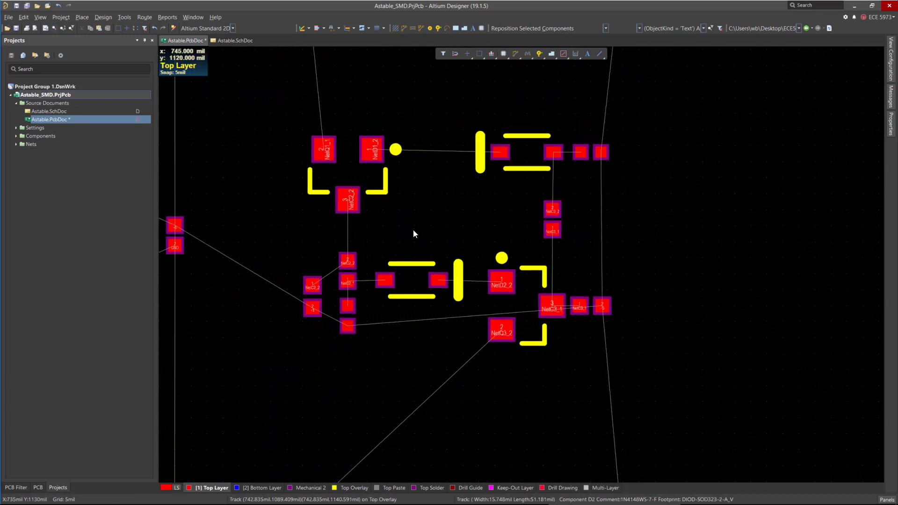
ctrl+scroll(630, 300, down, 1)
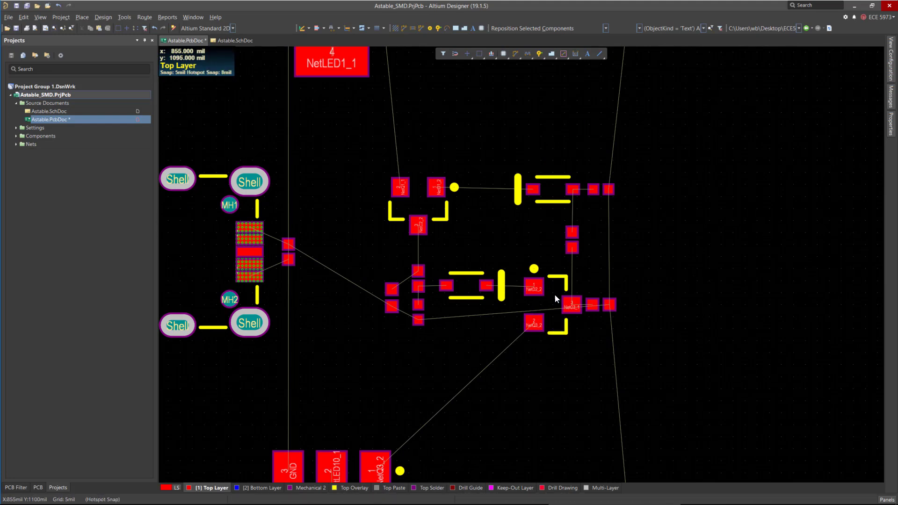
drag(555, 298, 418, 380)
key(space)
key(space)
key(space)
key(space)
key(space)
key(space)
key(space)
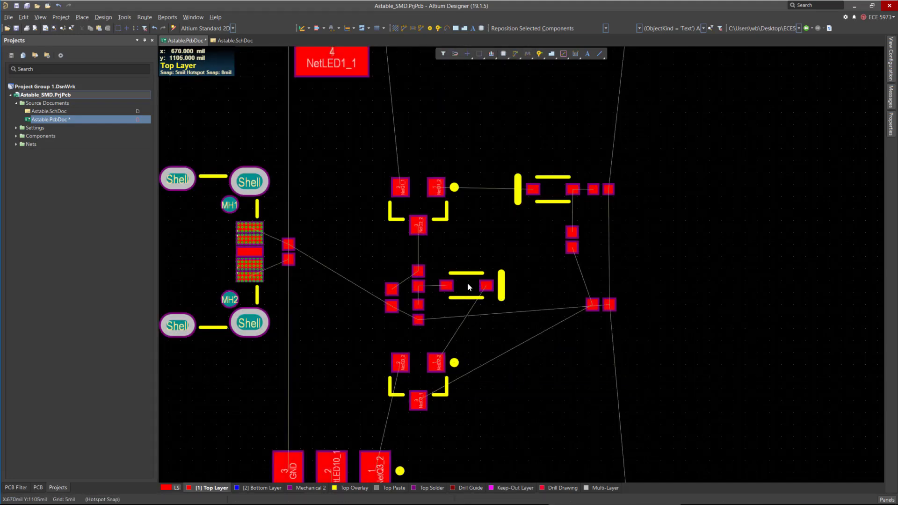
Move diode D2 down beside Q3 and rotate it vertical.
drag(515, 153, 628, 214)
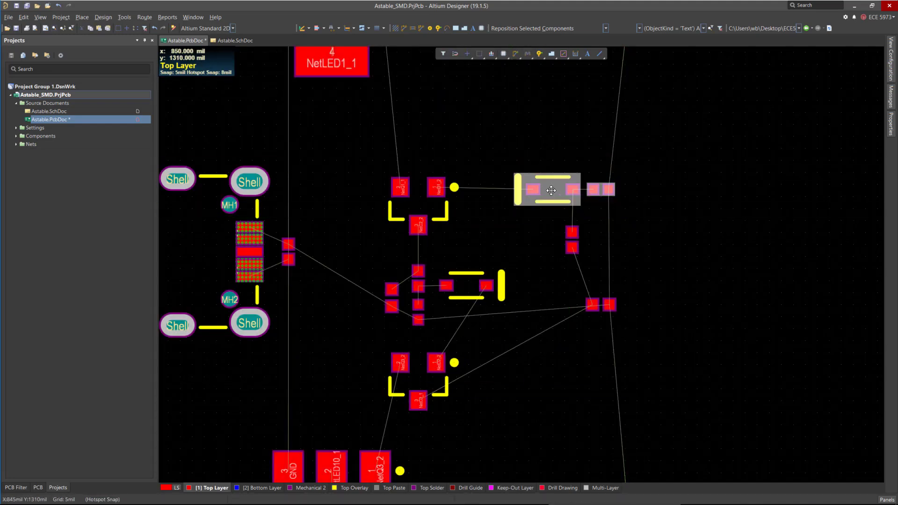
click(525, 225)
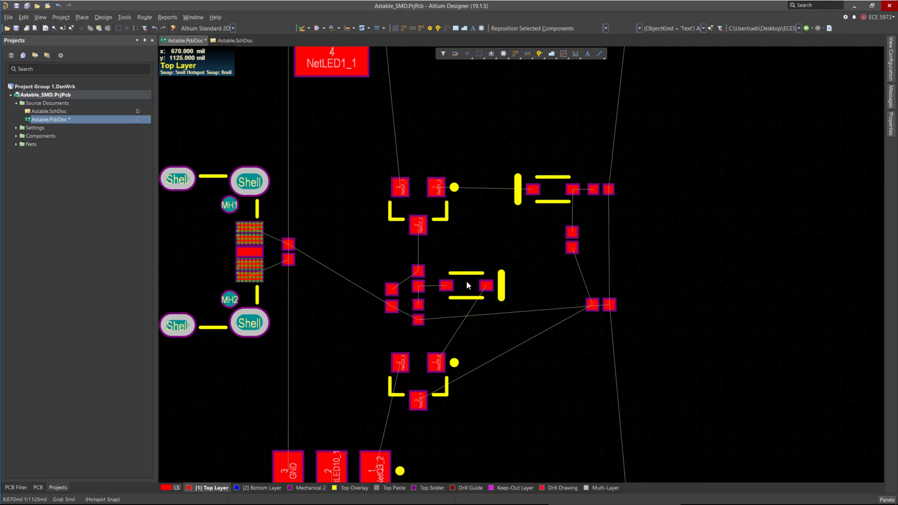
drag(467, 281, 488, 343)
key(space)
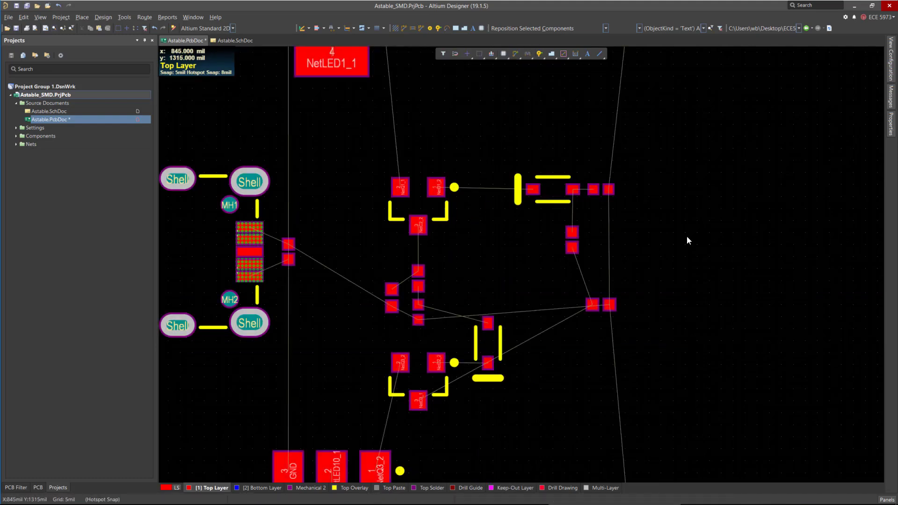
Move diode D1 beside Q2 and rotate it vertical.
key(space)
drag(553, 189, 487, 209)
key(space)
key(space)
Move capacitor C3 toward the diodes, and move resistor R13 beside R11, rotating it vertical.
ctrl+scroll(576, 189, up, 3)
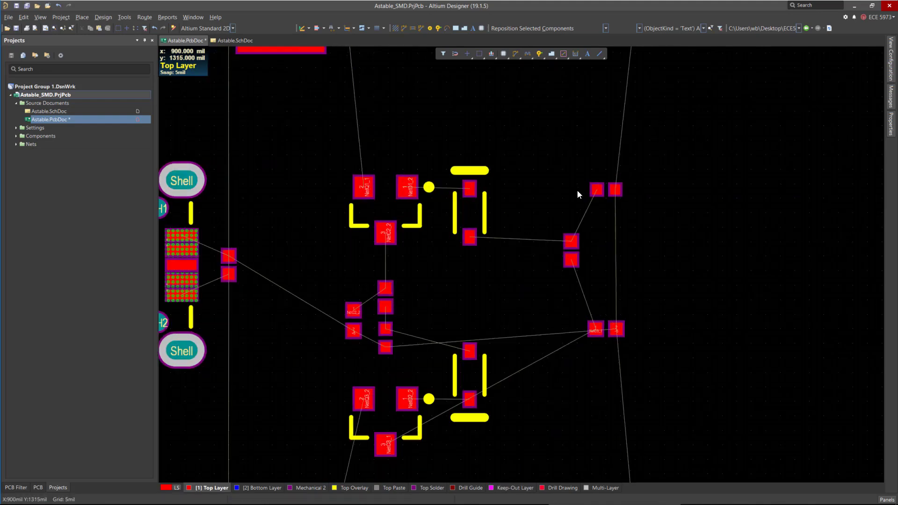
drag(566, 253, 509, 276)
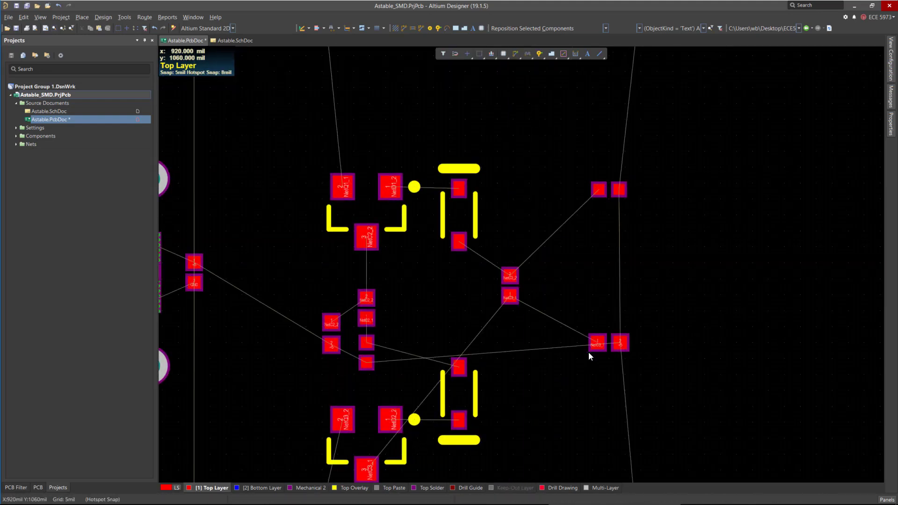
drag(607, 343, 420, 331)
key(space)
key(space)
key(space)
Nudge resistor R13 down next to the R10 and R11 group.
ctrl+scroll(402, 334, up, 4)
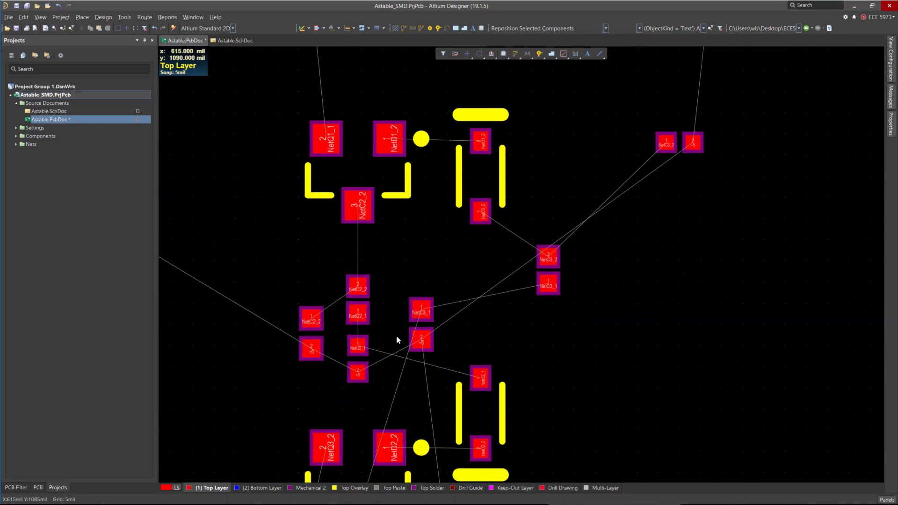
scroll(417, 366, down, 1)
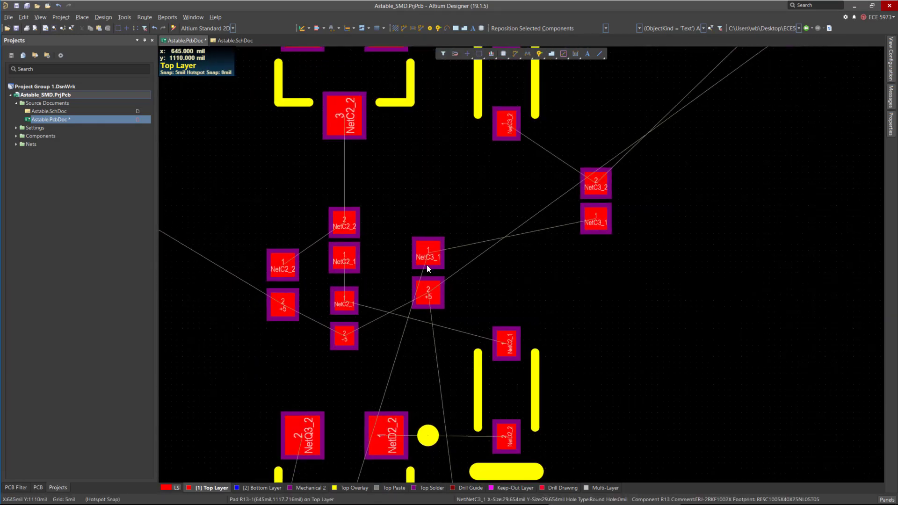
drag(427, 265, 406, 319)
Move capacitor C3 below diode D1, and bring resistor R12 close to the circuit, rotating it vertical.
drag(597, 202, 507, 202)
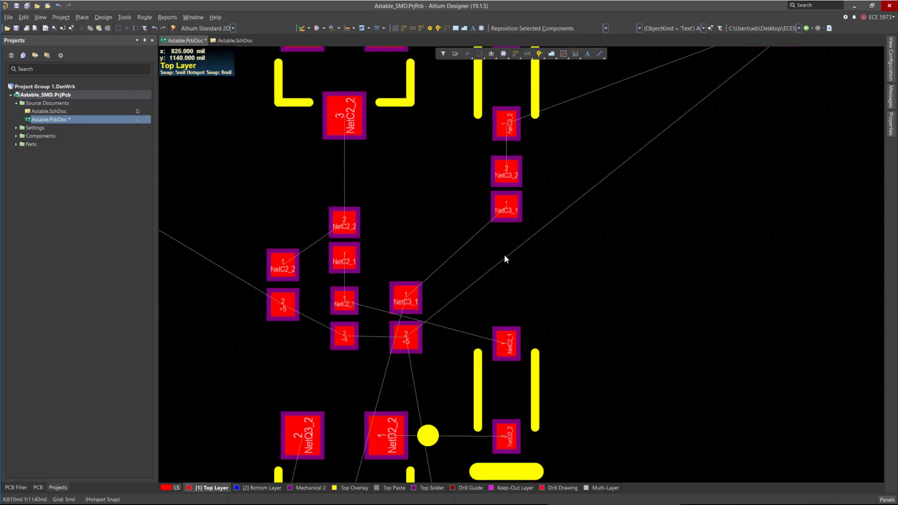
ctrl+scroll(444, 276, down, 2)
drag(605, 161, 525, 302)
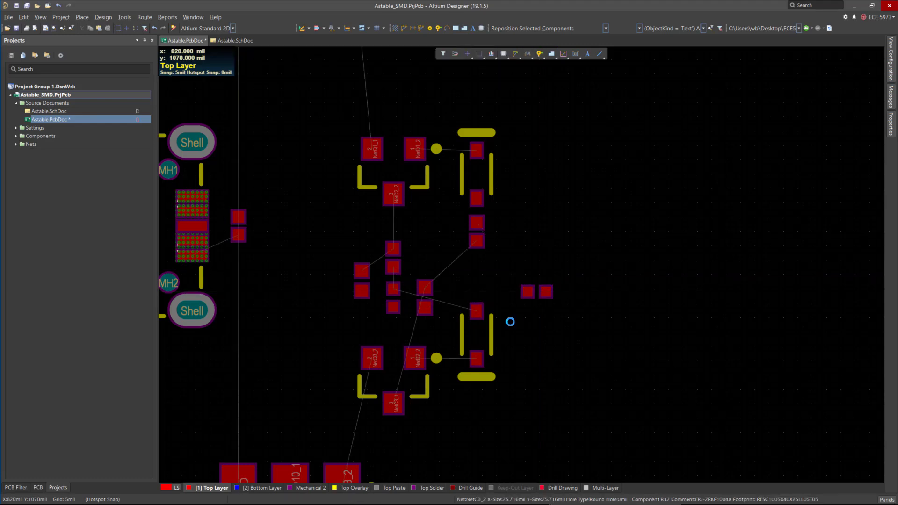
ctrl+scroll(509, 320, up, 5)
ctrl+scroll(574, 315, down, 3)
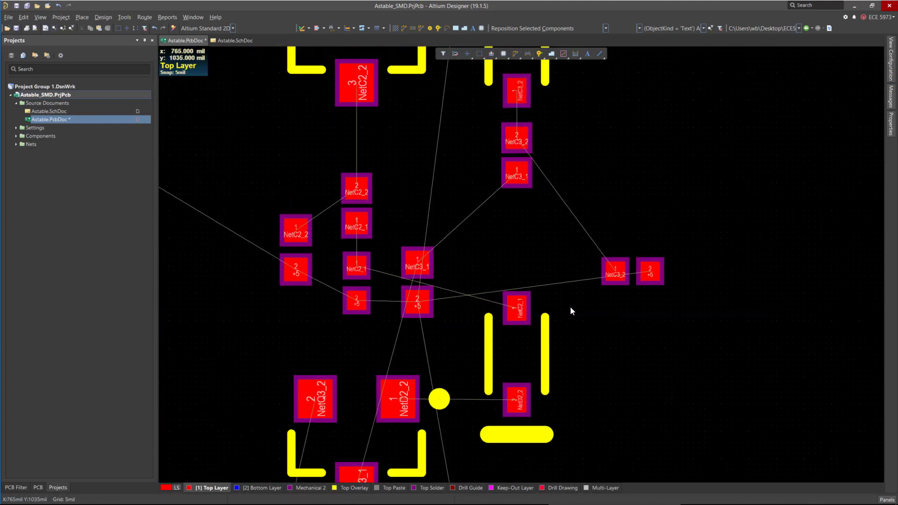
mouse_move(600, 282)
mouse_down()
mouse_move(601, 256)
mouse_move(591, 251)
mouse_move(593, 270)
mouse_up()
key(space)
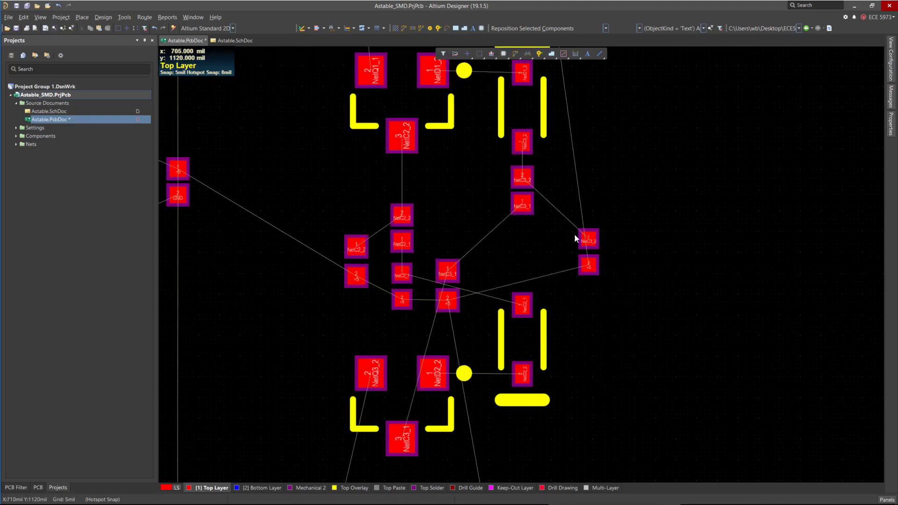
Zoom out and review the placement of the SMD components on the board.
ctrl+scroll(537, 314, down, 4)
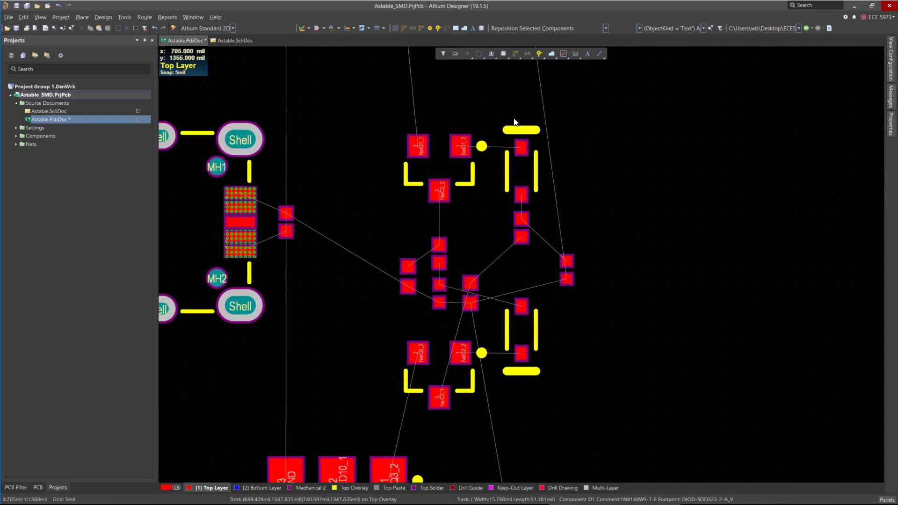
ctrl+scroll(552, 280, down, 2)
ctrl+scroll(564, 248, up, 2)
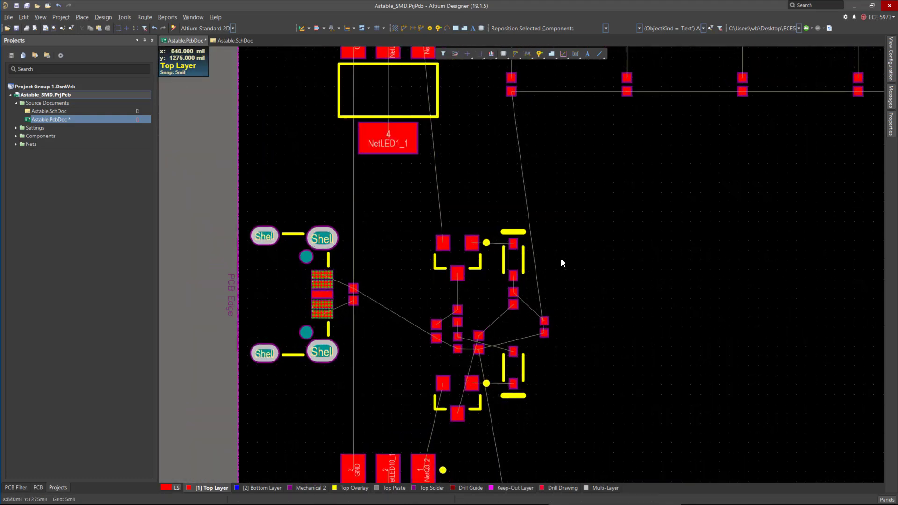
ctrl+scroll(514, 75, up, 3)
ctrl+scroll(499, 121, down, 5)
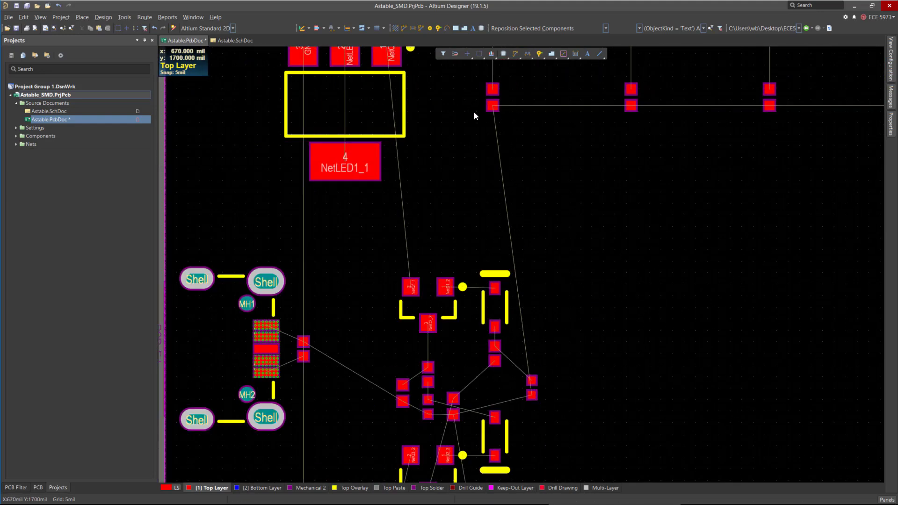
ctrl+scroll(433, 273, down, 2)
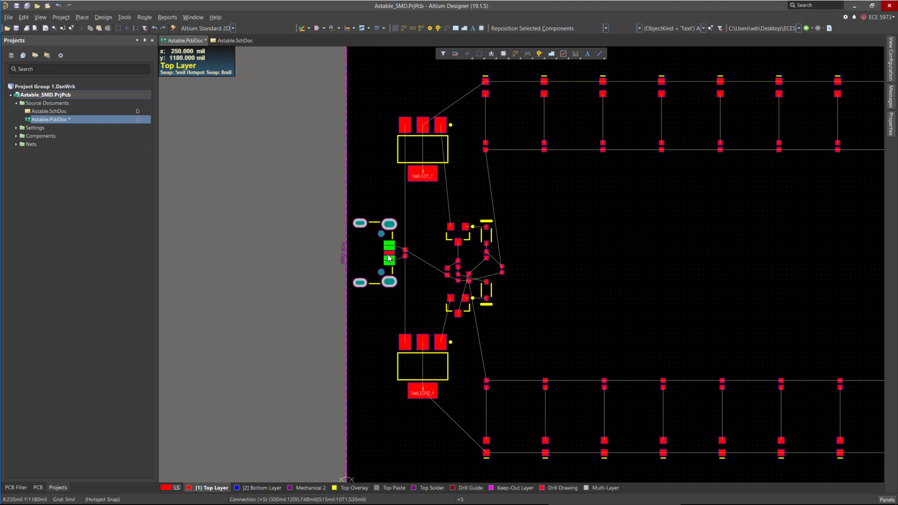
key(ctrl+Page_Down)
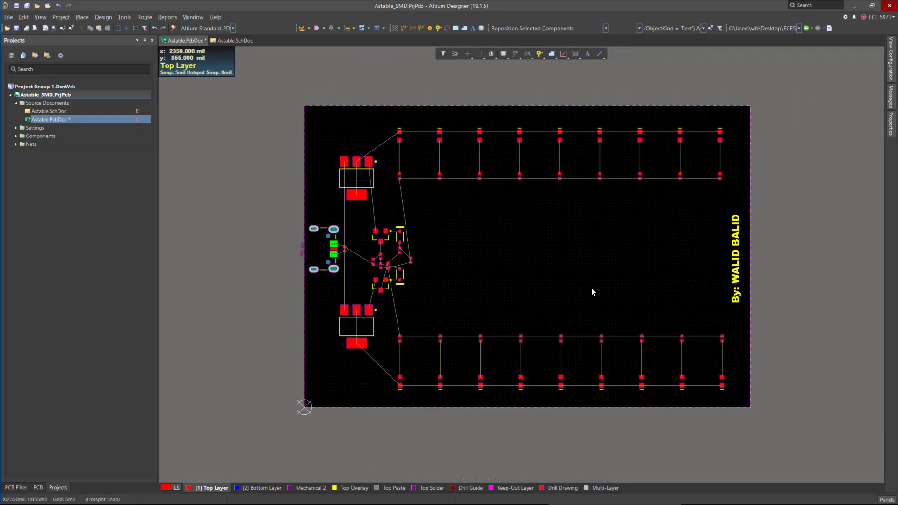
ctrl+scroll(391, 248, up, 6)
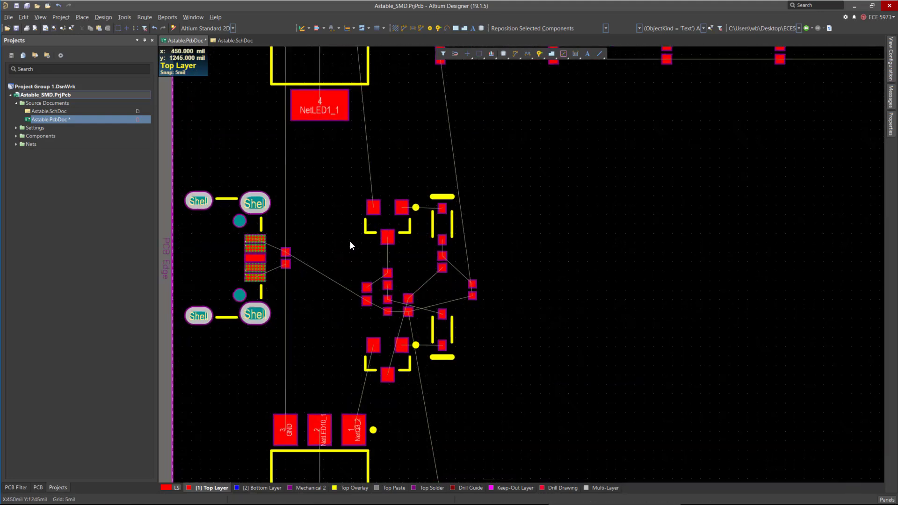
ctrl+scroll(392, 245, down, 3)
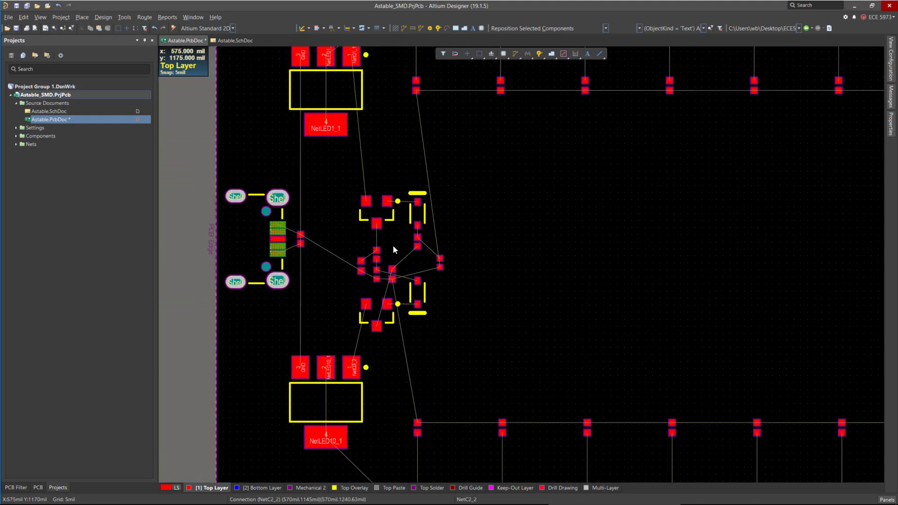
key(ctrl+Page_Down)
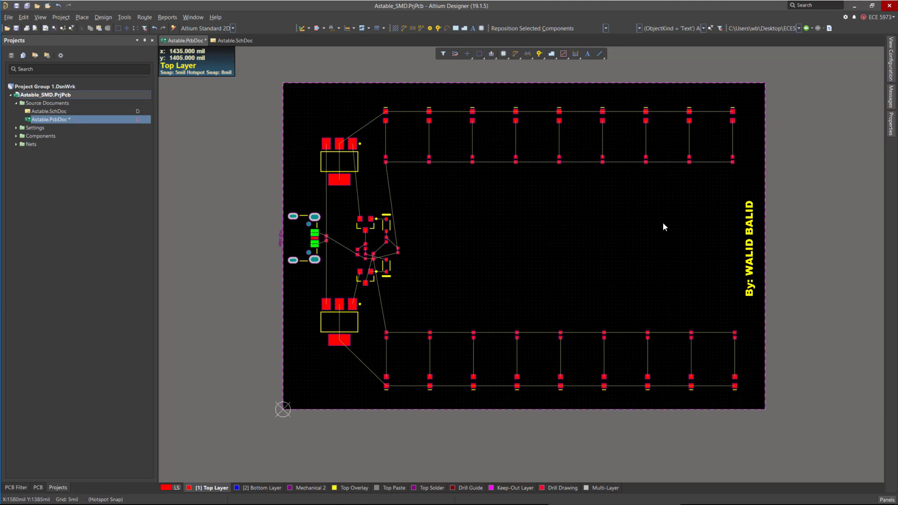
ctrl+scroll(358, 243, up, 2)
ctrl+scroll(358, 243, up, 2)
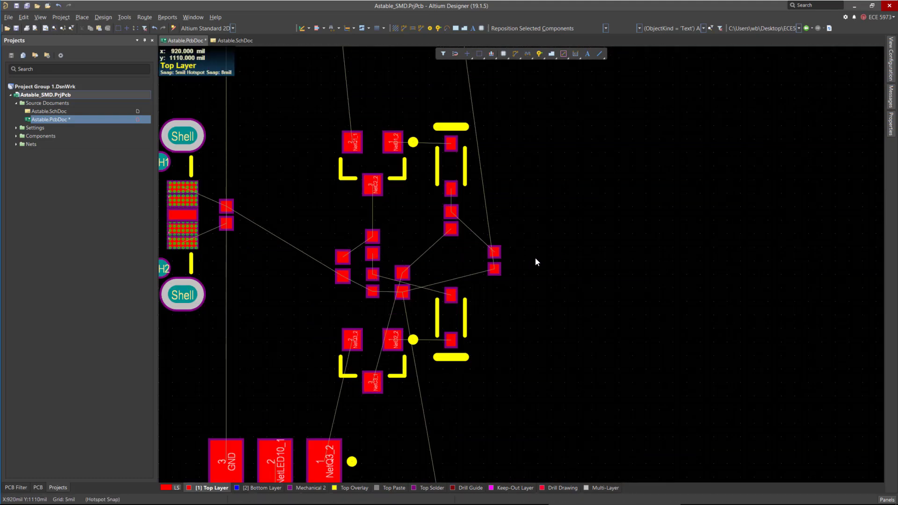
ctrl+scroll(535, 257, up, 4)
ctrl+scroll(543, 282, down, 8)
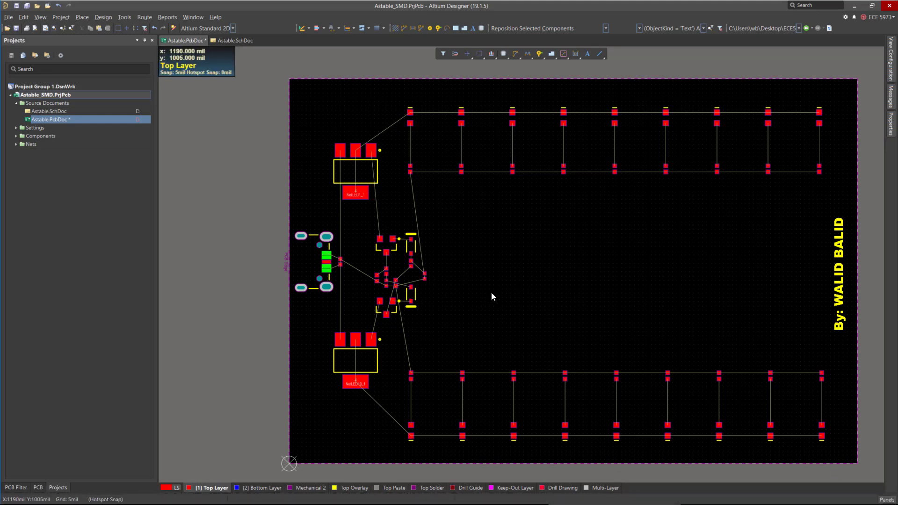
ctrl+scroll(425, 276, up, 5)
ctrl+scroll(420, 281, up, 3)
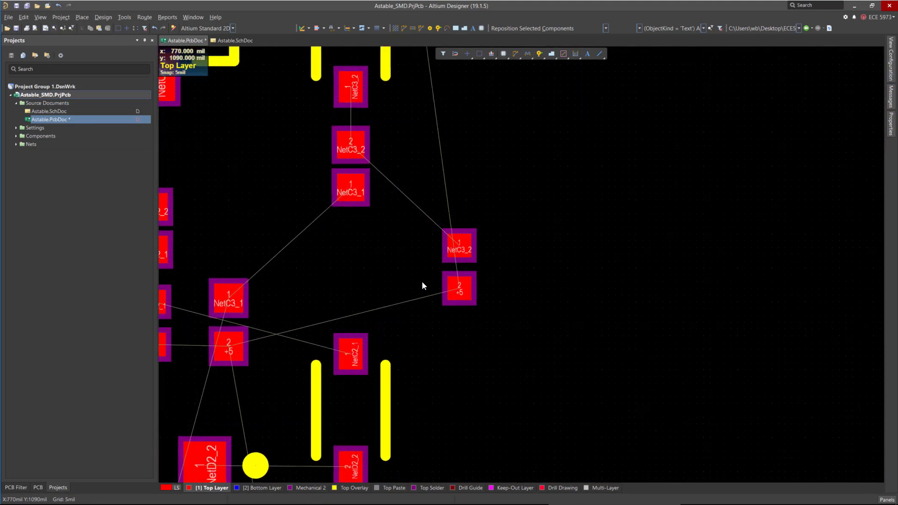
Move resistor R12 further to the right of the circuit.
drag(462, 265, 526, 266)
ctrl+scroll(505, 299, down, 2)
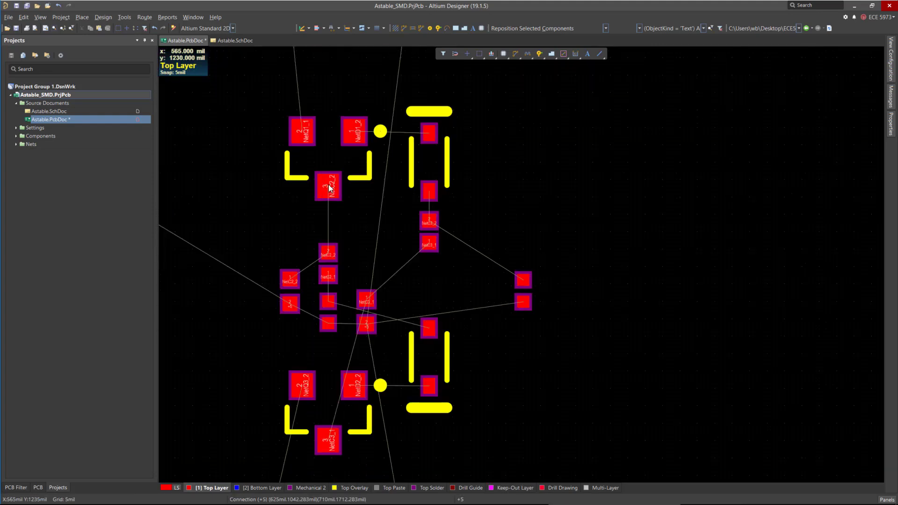
ctrl+scroll(329, 184, up, 1)
ctrl+scroll(422, 204, down, 1)
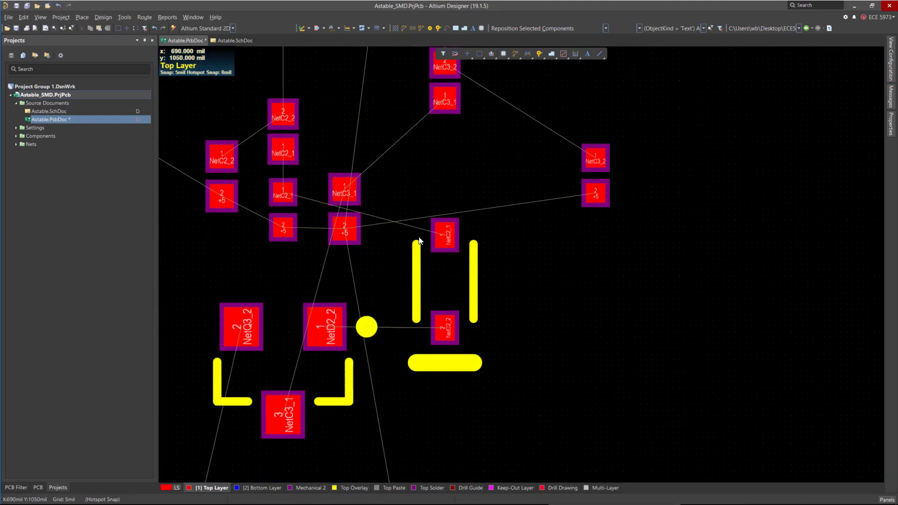
ctrl+scroll(494, 343, down, 1)
ctrl+scroll(366, 276, down, 1)
ctrl+scroll(400, 257, up, 3)
ctrl+scroll(400, 258, up, 1)
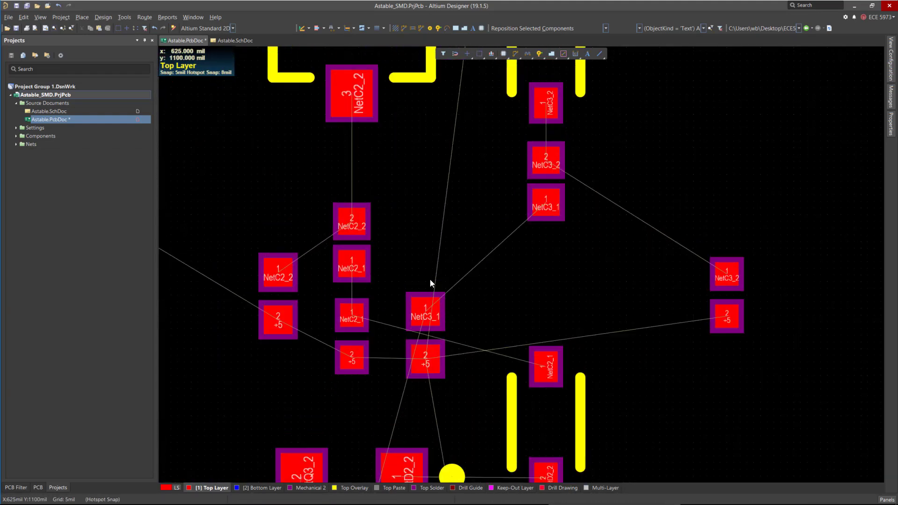
Move resistor R13 up beside the R10 and R11 group and rotate it horizontal.
drag(429, 335, 447, 288)
key(space)
key(space)
key(space)
ctrl+scroll(448, 286, down, 1)
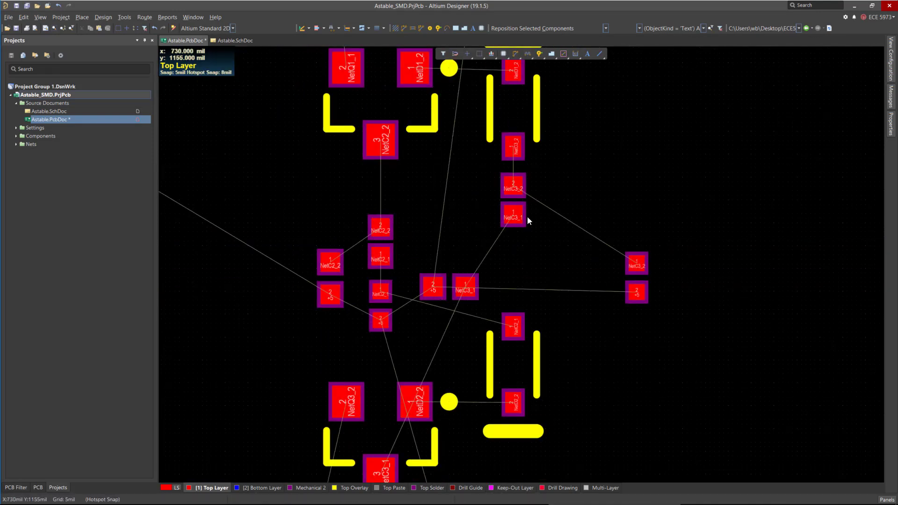
ctrl+scroll(414, 251, down, 2)
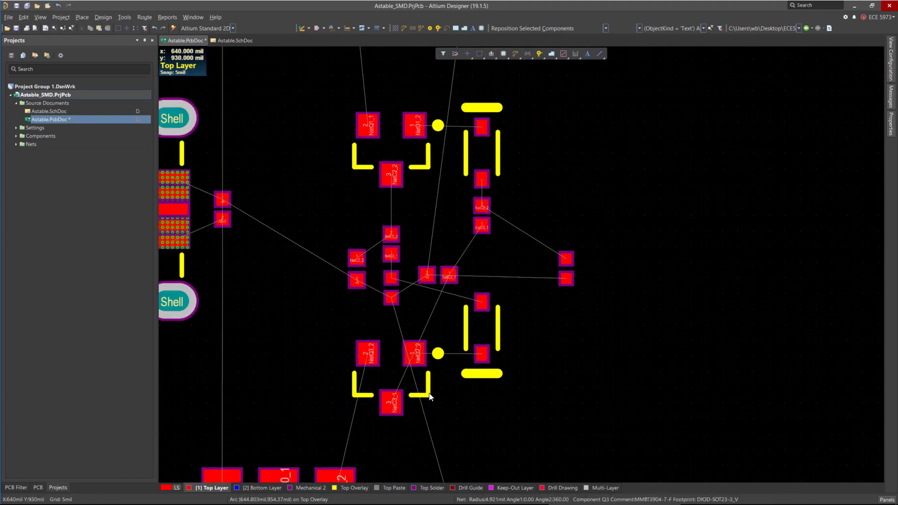
Reposition capacitor C3 directly below diode D1.
ctrl+scroll(491, 163, up, 2)
drag(493, 164, 519, 177)
ctrl+scroll(503, 364, down, 2)
ctrl+scroll(493, 337, up, 1)
ctrl+scroll(444, 138, down, 2)
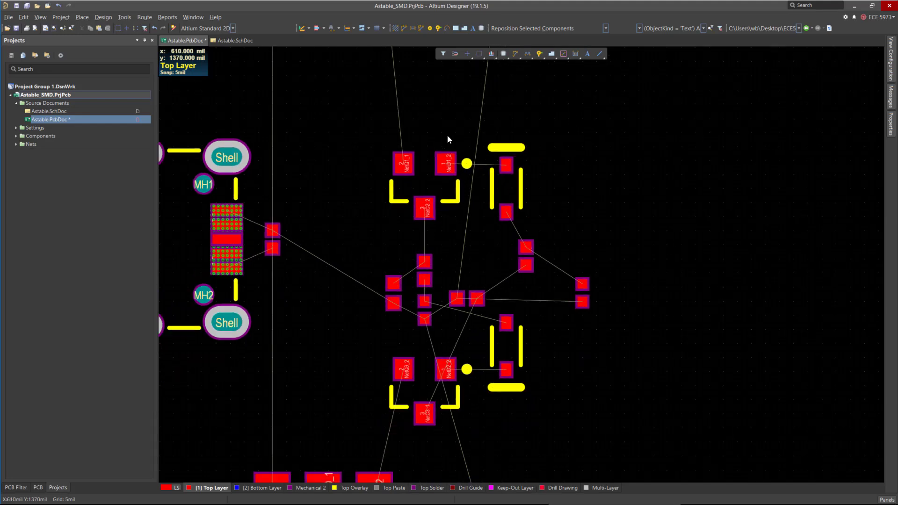
ctrl+scroll(543, 245, up, 3)
drag(535, 259, 502, 242)
ctrl+scroll(501, 245, down, 2)
ctrl+scroll(468, 324, up, 2)
ctrl+scroll(468, 324, up, 1)
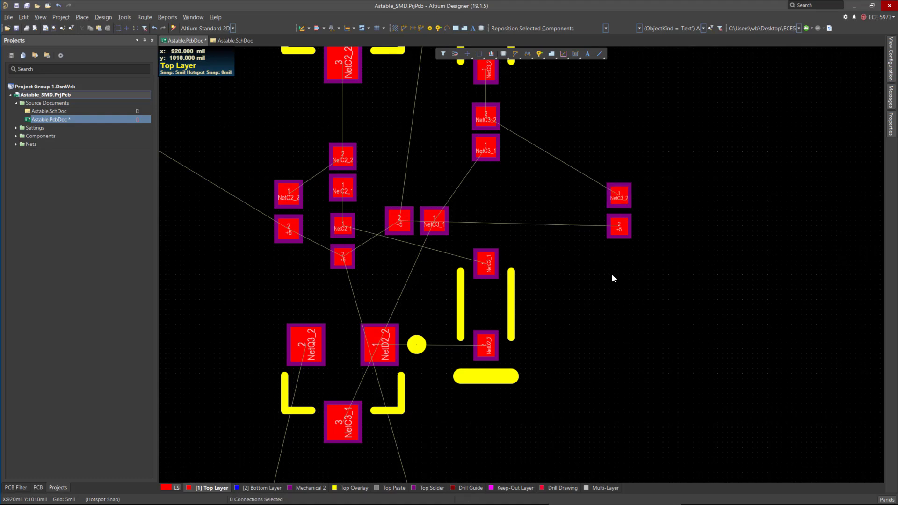
Place resistor R12 beside capacitor C3, and move horizontal resistor R13 just below them.
drag(624, 213, 525, 132)
drag(416, 224, 506, 187)
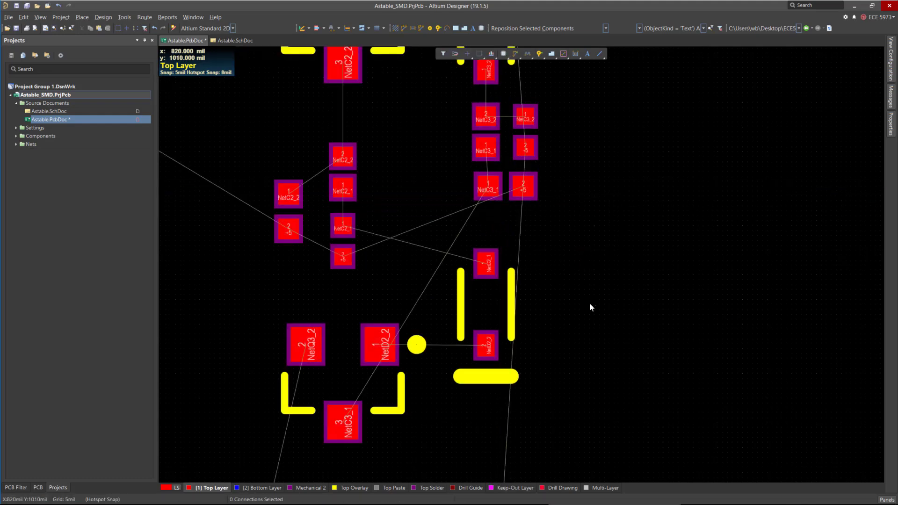
Nudge transistor Q1 slightly up and transistor Q4 slightly down.
ctrl+scroll(602, 284, down, 1)
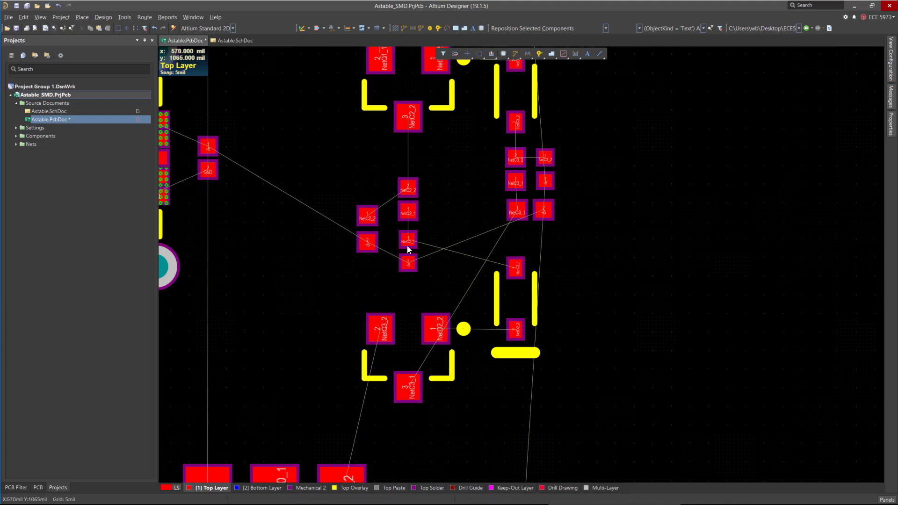
ctrl+scroll(629, 325, down, 3)
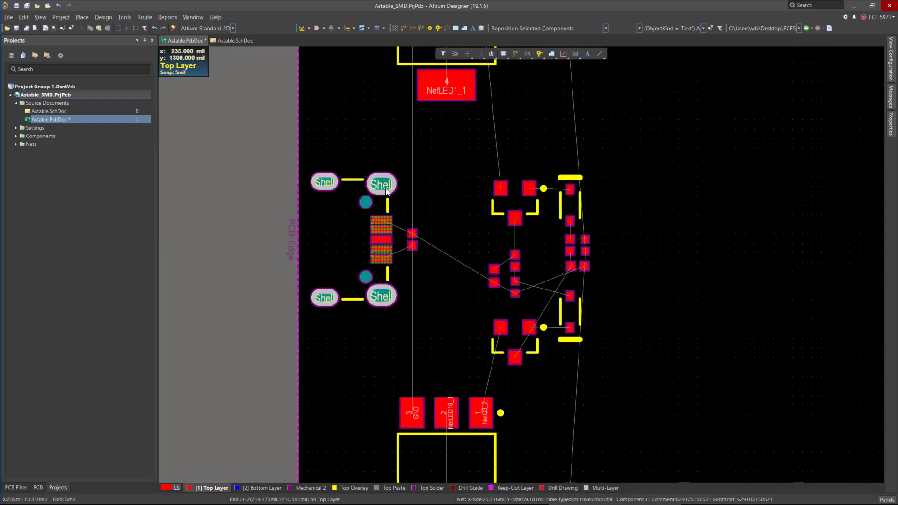
ctrl+scroll(382, 187, down, 3)
ctrl+scroll(451, 345, down, 1)
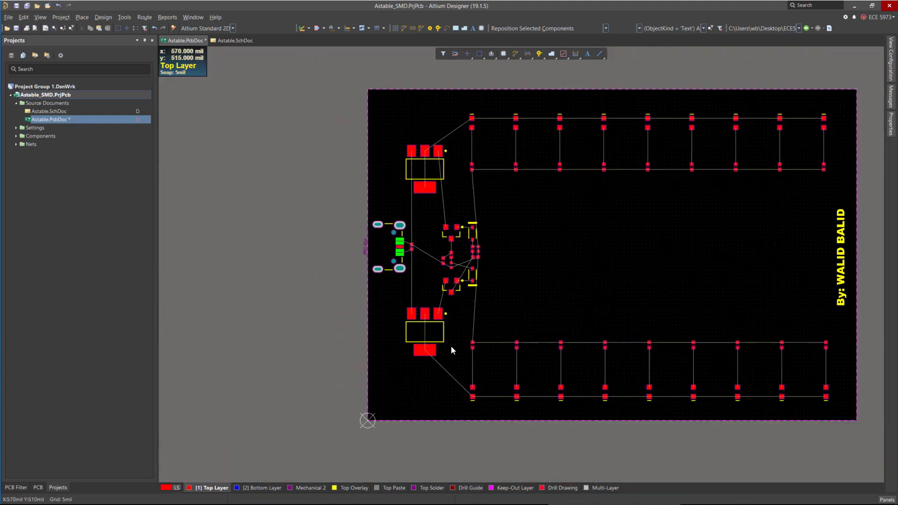
ctrl+scroll(495, 254, up, 2)
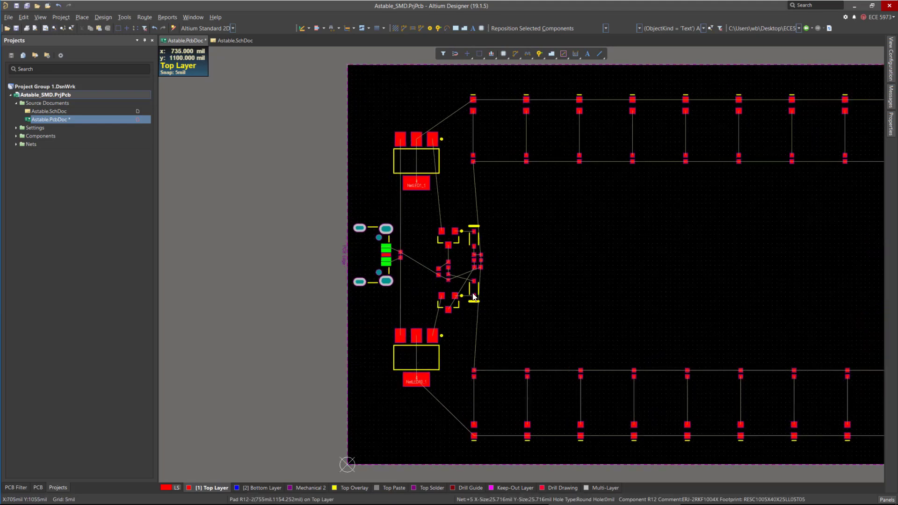
scroll(441, 265, up, 3)
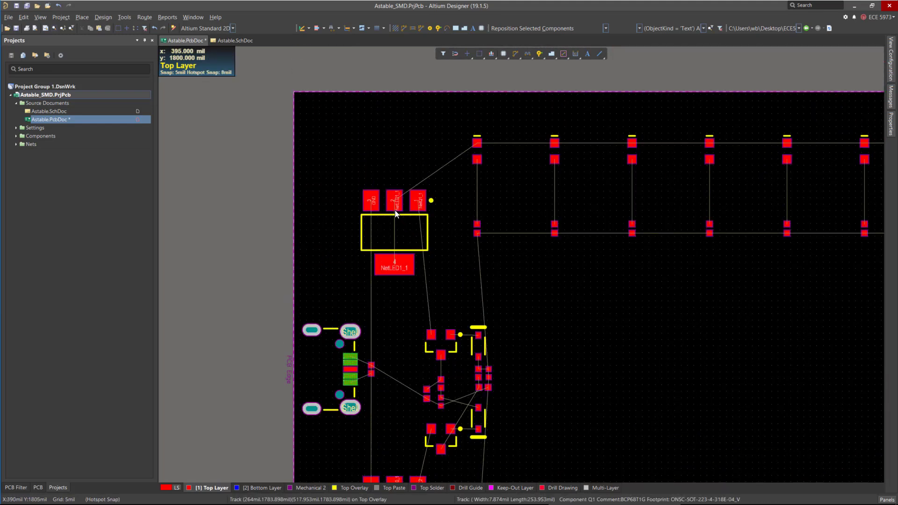
mouse_move(396, 232)
mouse_down()
mouse_move(395, 207)
mouse_move(395, 218)
mouse_up()
scroll(398, 215, down, 5)
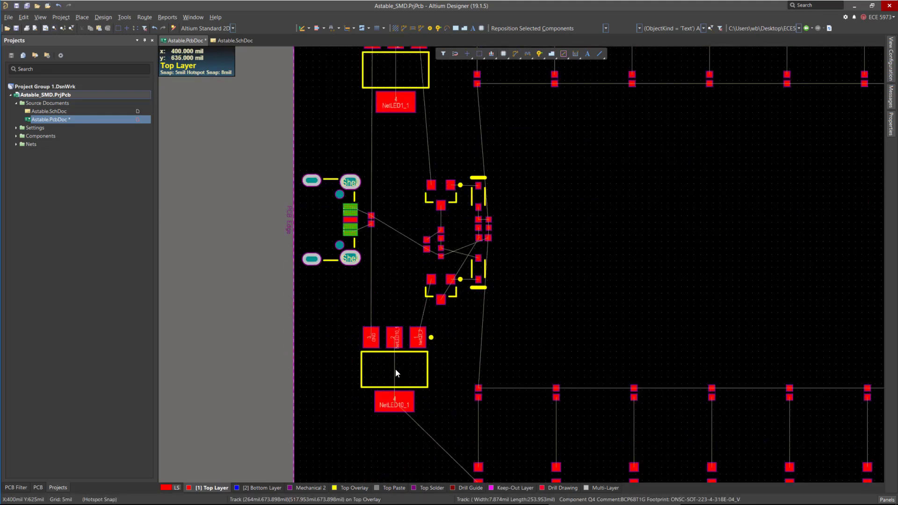
drag(396, 372, 395, 385)
ctrl+scroll(374, 340, down, 3)
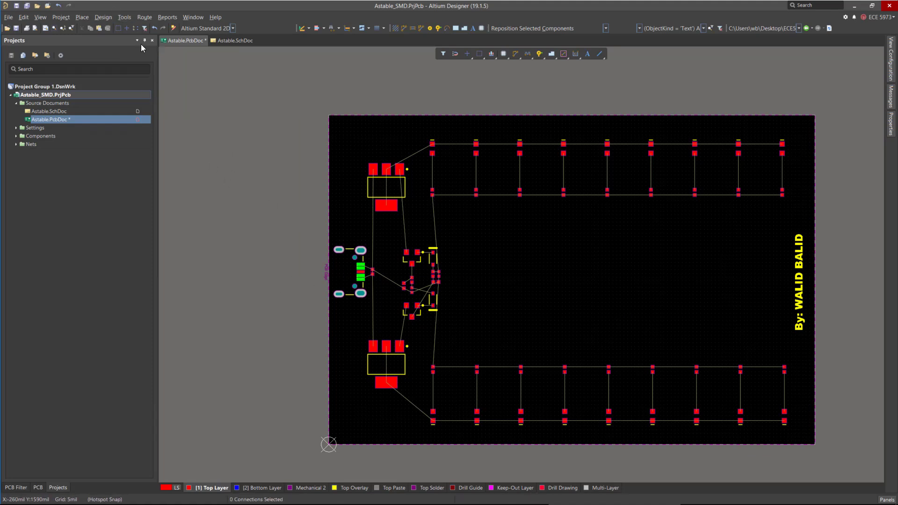
Measure the vertical distance from the board's top edge down to the connector's centre line.
click(169, 18)
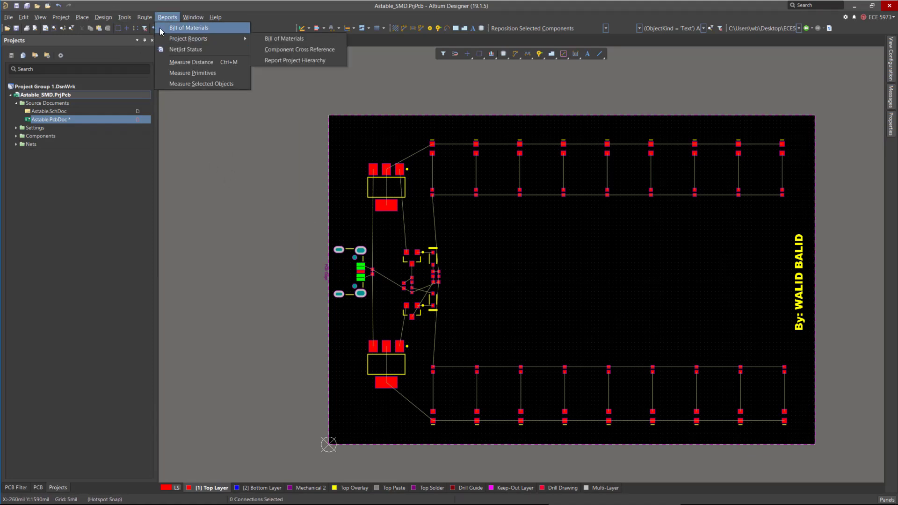
click(164, 18)
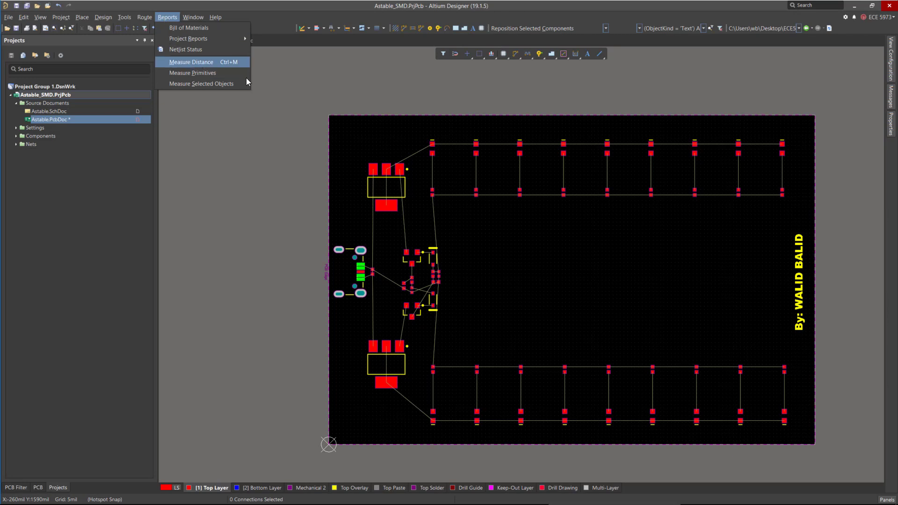
click(201, 60)
ctrl+scroll(329, 116, up, 3)
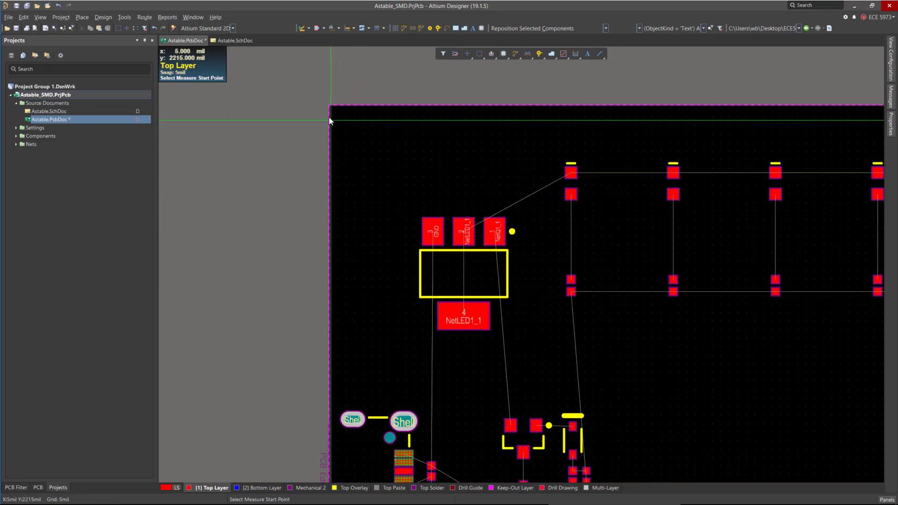
click(329, 107)
scroll(322, 196, down, 5)
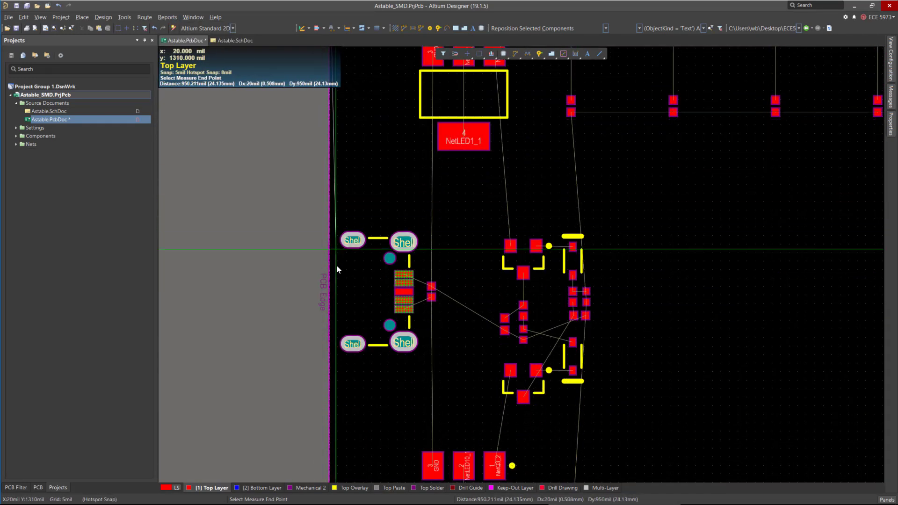
click(328, 291)
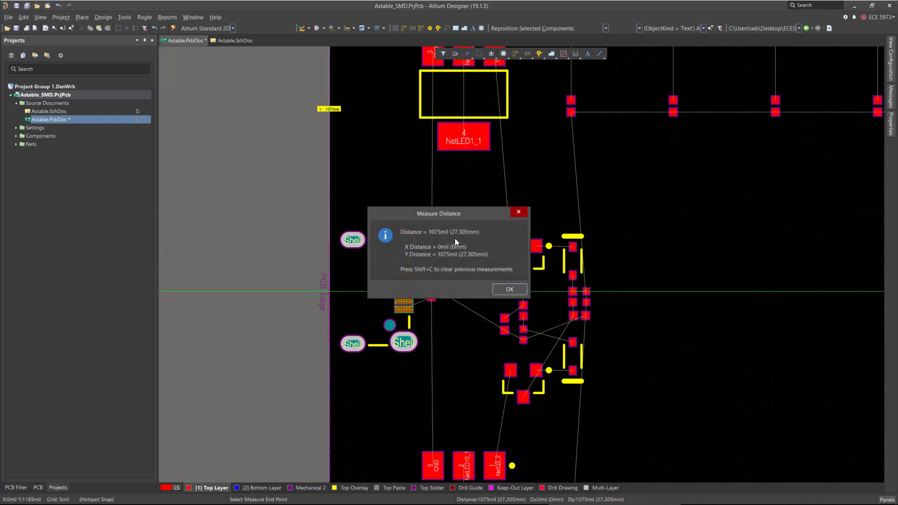
Measure the vertical distance from the connector's centre line down to the board's bottom edge.
click(509, 289)
scroll(367, 248, down, 3)
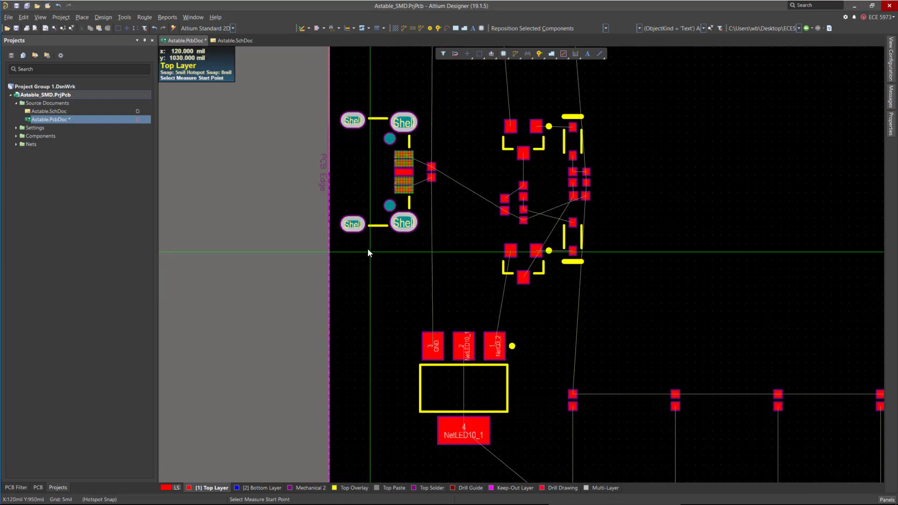
click(328, 174)
scroll(310, 240, down, 4)
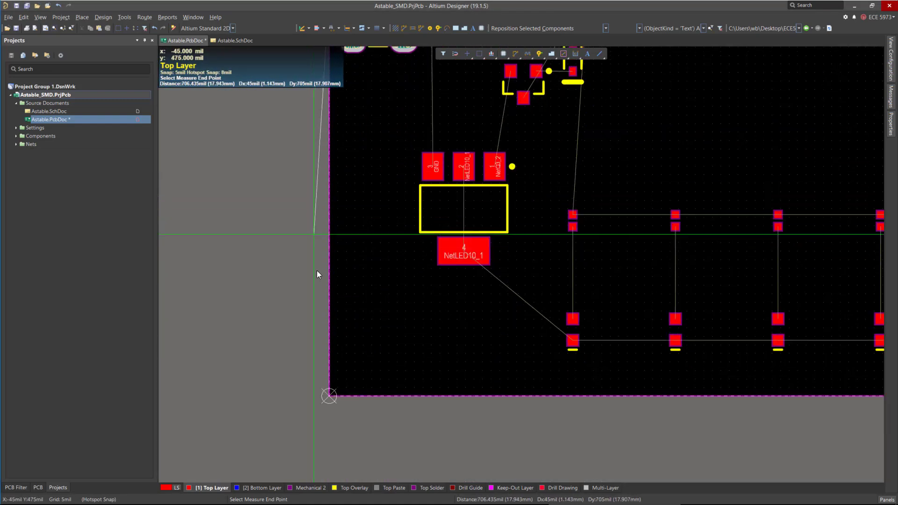
click(329, 396)
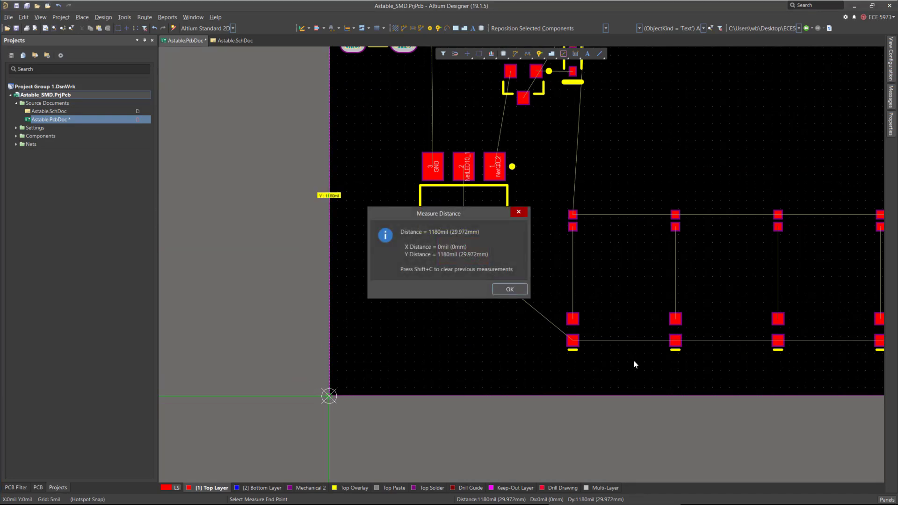
key(Return)
Move the USB connector slightly down to centre it vertically on the board.
scroll(392, 340, up, 4)
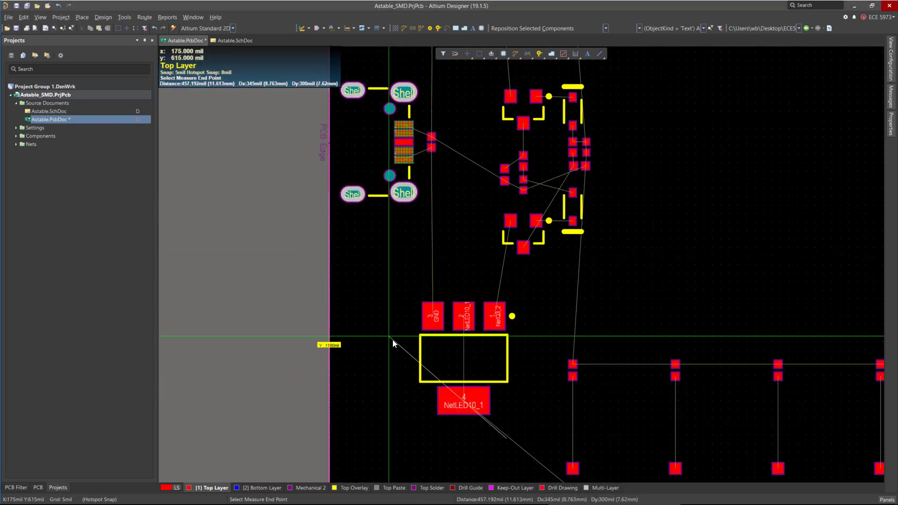
scroll(387, 353, up, 4)
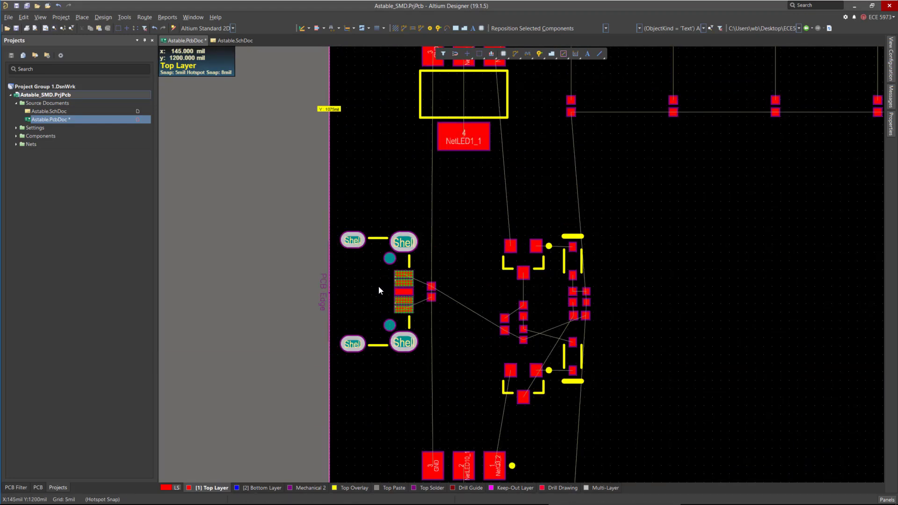
key(Escape)
drag(261, 189, 419, 381)
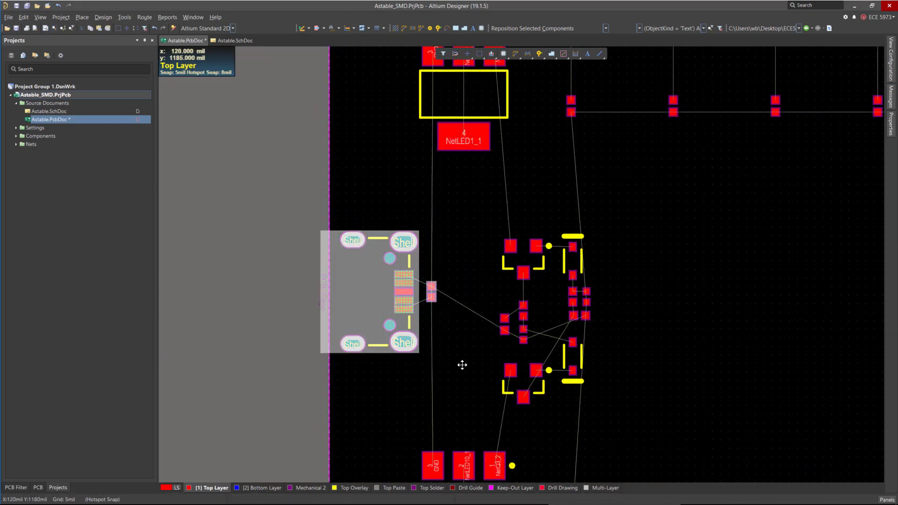
drag(370, 292, 369, 295)
click(369, 295)
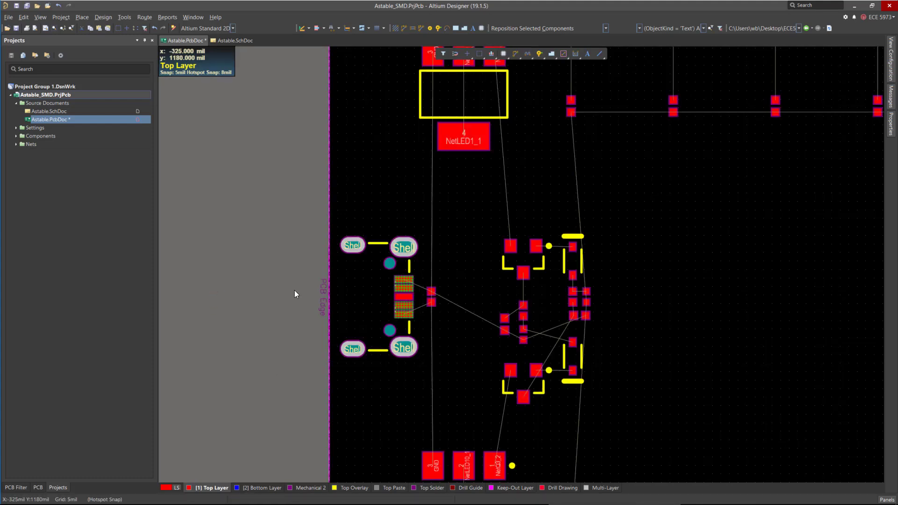
Move the bottom row of LED components up and the top row of LED components down to tighten the layout.
ctrl+scroll(335, 251, down, 2)
ctrl+scroll(293, 159, down, 2)
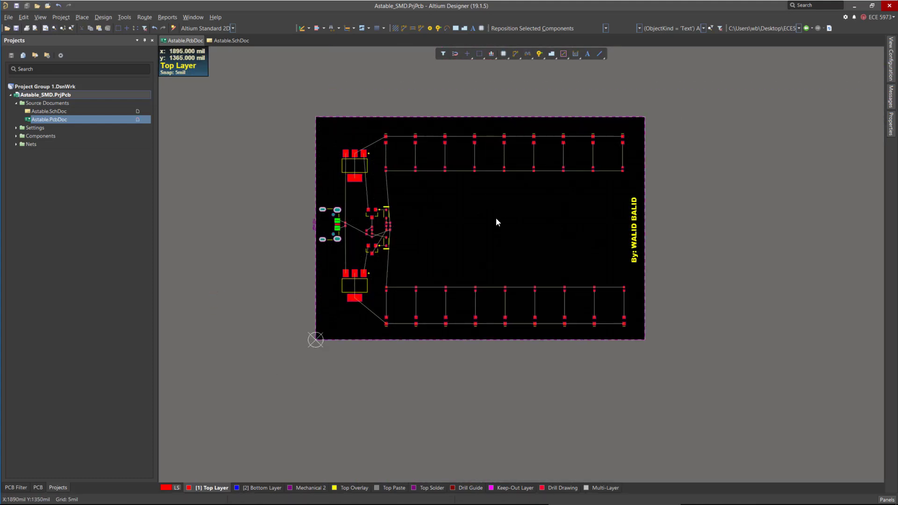
ctrl+scroll(497, 220, up, 1)
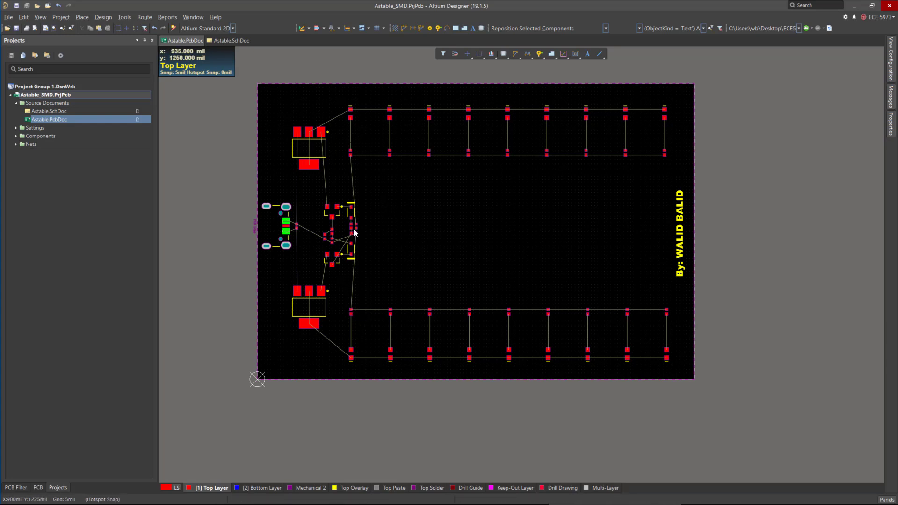
ctrl+scroll(290, 290, up, 1)
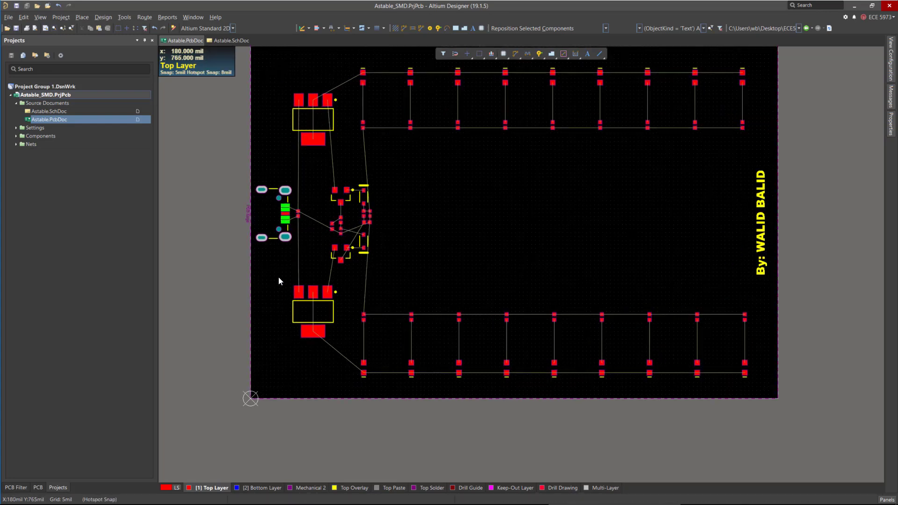
drag(344, 294, 755, 385)
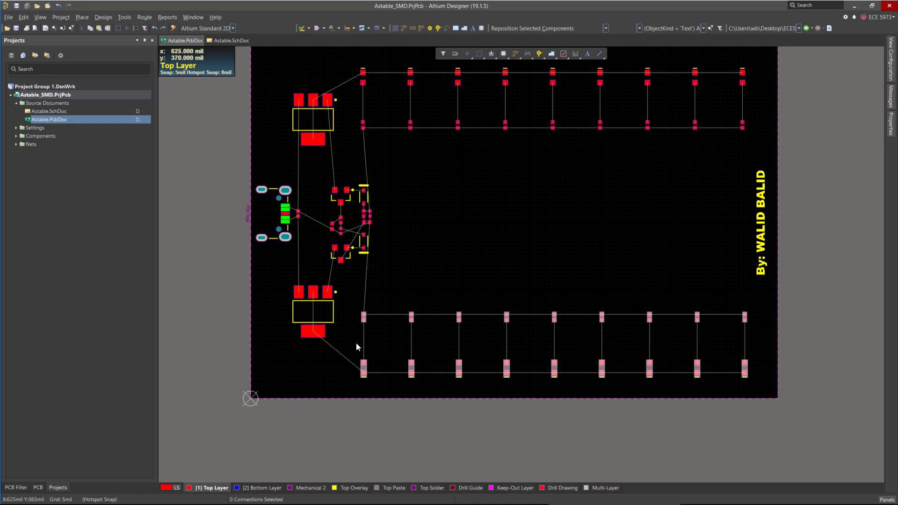
drag(405, 363, 411, 343)
key(Escape)
scroll(425, 383, up, 2)
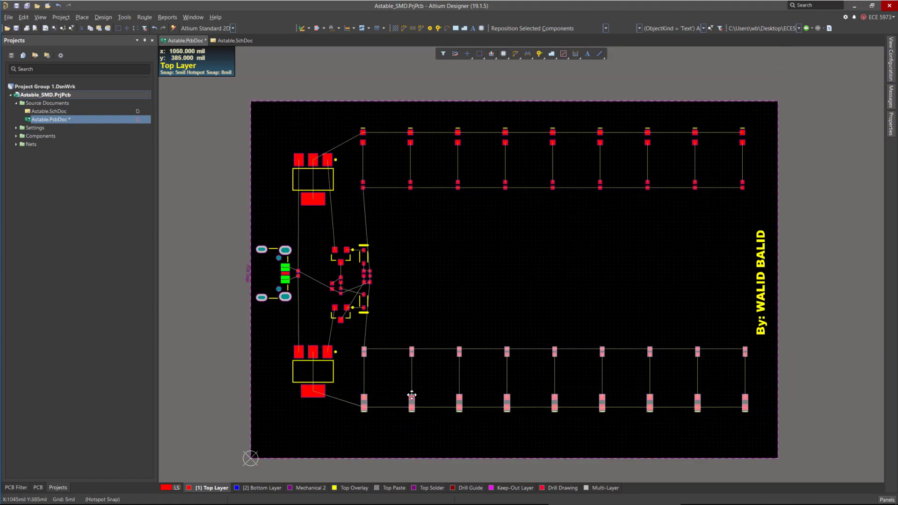
drag(351, 117, 743, 200)
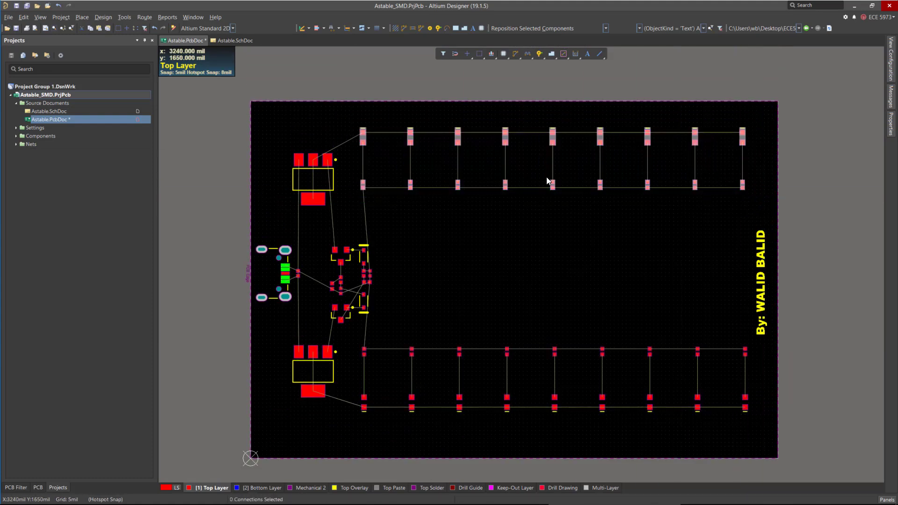
drag(364, 142, 365, 161)
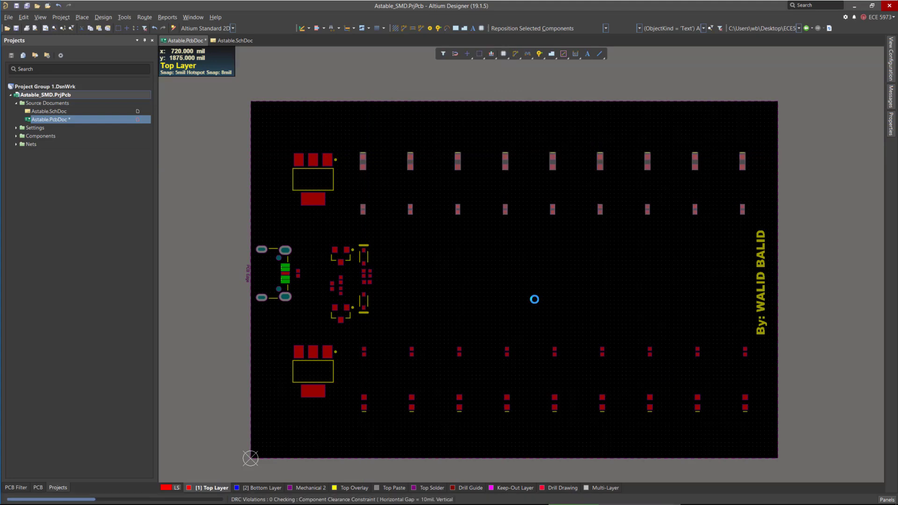
Select all components on the board and move them down together.
scroll(338, 183, down, 2)
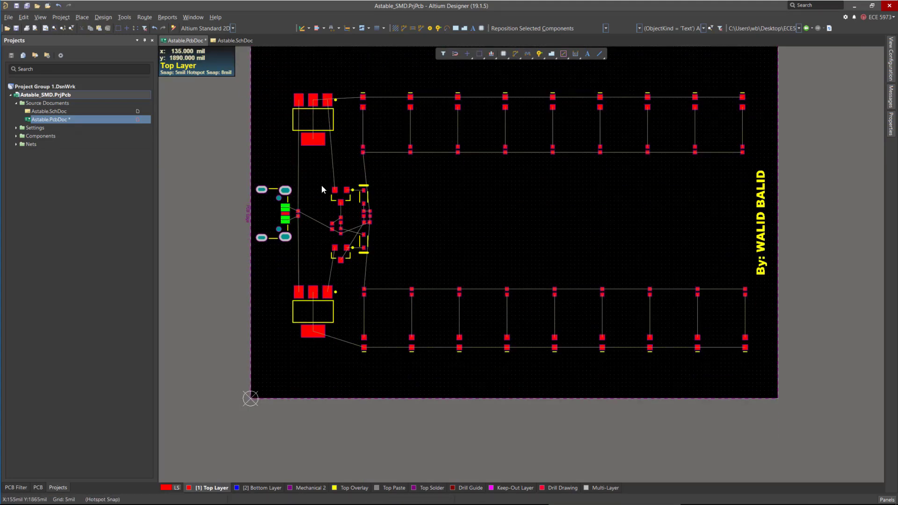
scroll(321, 184, up, 3)
drag(189, 144, 782, 460)
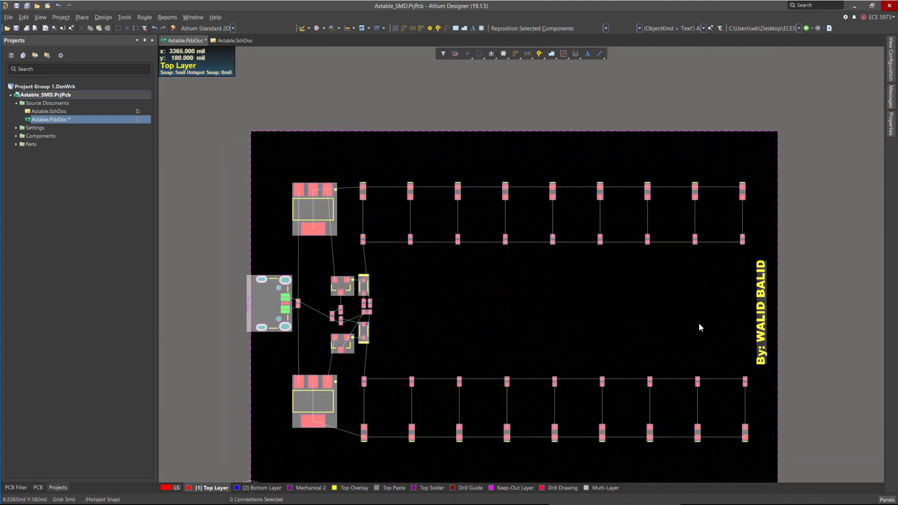
scroll(698, 323, down, 7)
drag(319, 189, 320, 221)
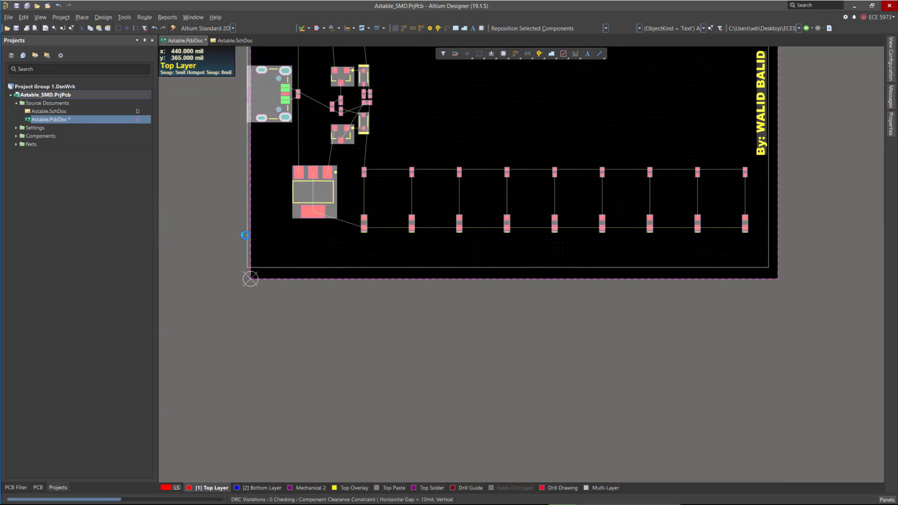
Nudge the selected component group slightly down and to the right, away from the board's left edge.
scroll(247, 233, up, 1)
ctrl+scroll(246, 173, up, 2)
ctrl+scroll(247, 173, up, 1)
drag(366, 258, 369, 260)
scroll(383, 357, up, 3)
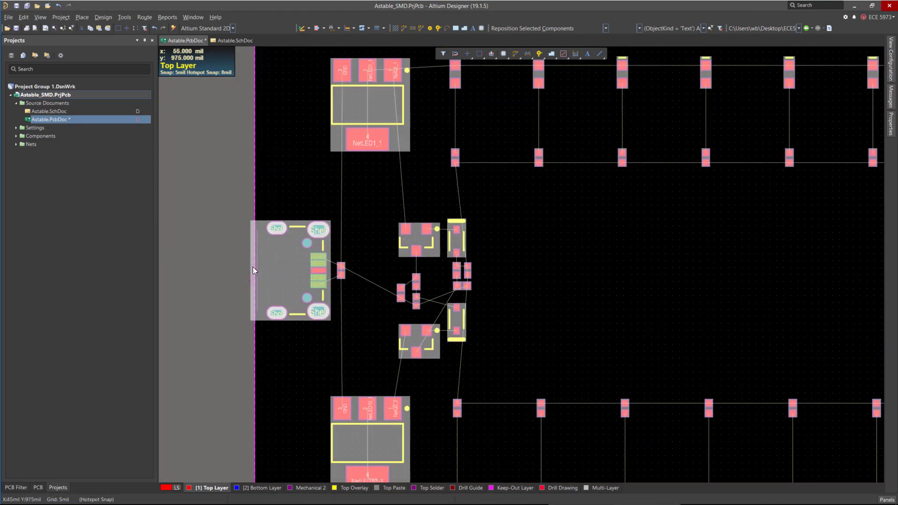
drag(274, 261, 283, 271)
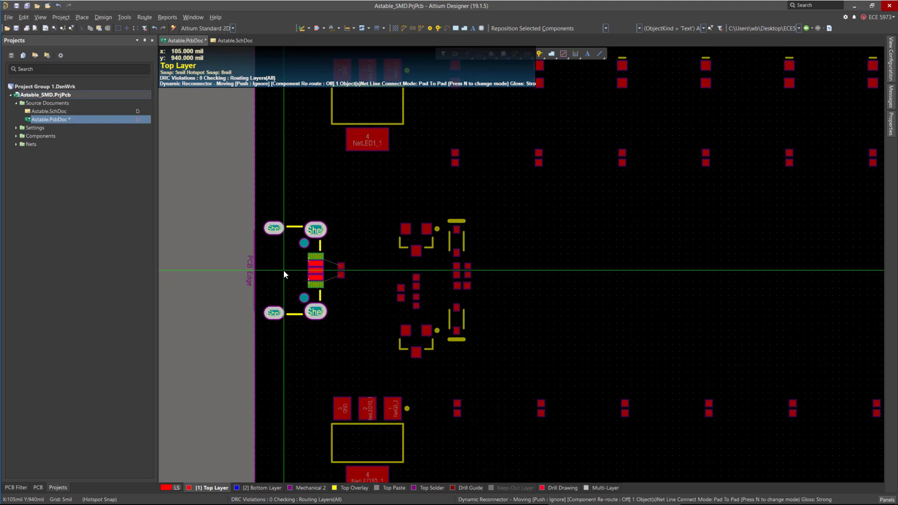
ctrl+scroll(229, 226, down, 4)
ctrl+scroll(273, 247, down, 1)
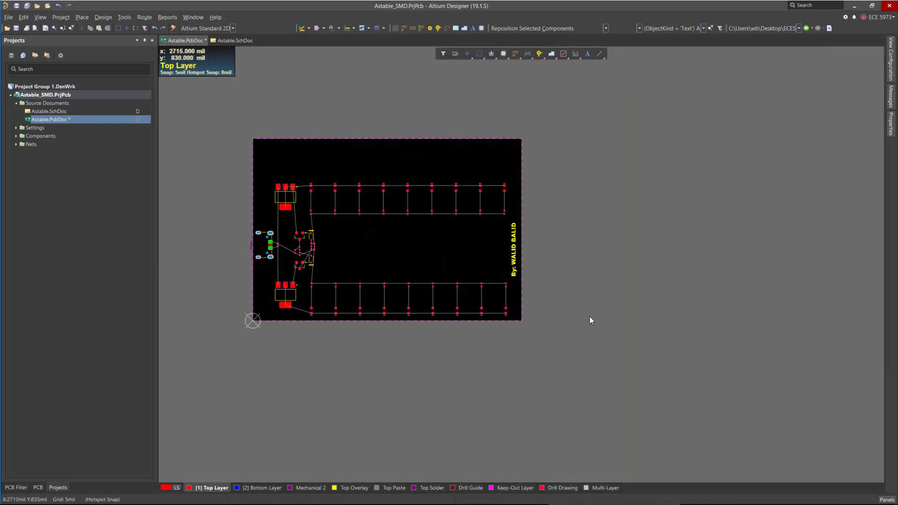
Examine the board outline and the empty space between the components and the board's top edge.
drag(515, 271, 504, 278)
ctrl+scroll(567, 345, down, 1)
ctrl+scroll(363, 254, up, 6)
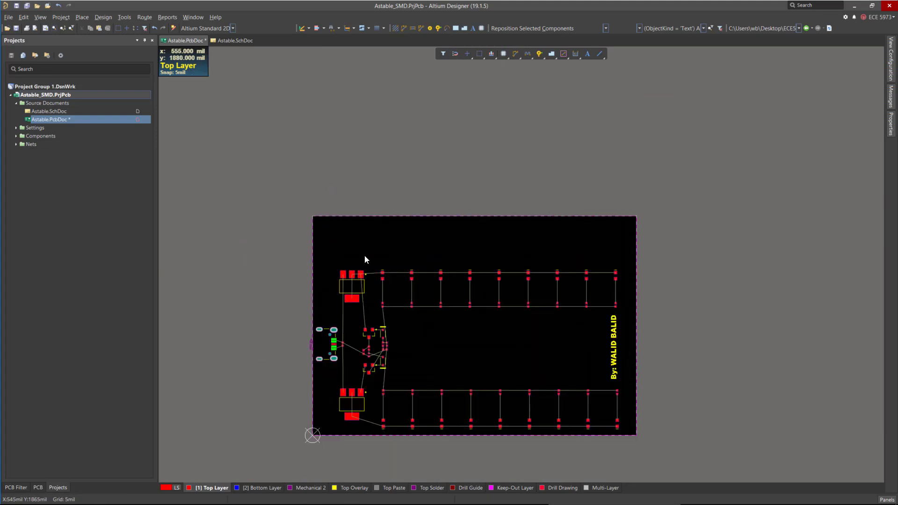
ctrl+scroll(333, 173, down, 3)
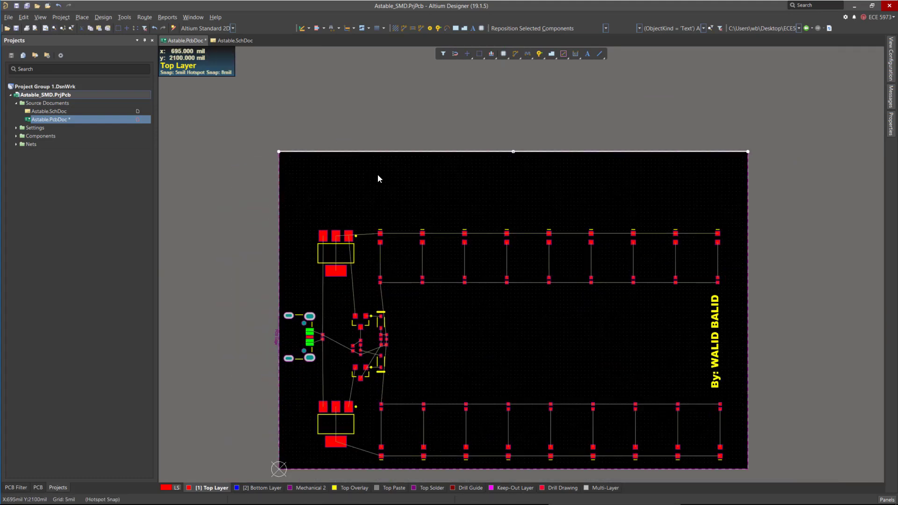
scroll(638, 292, down, 1)
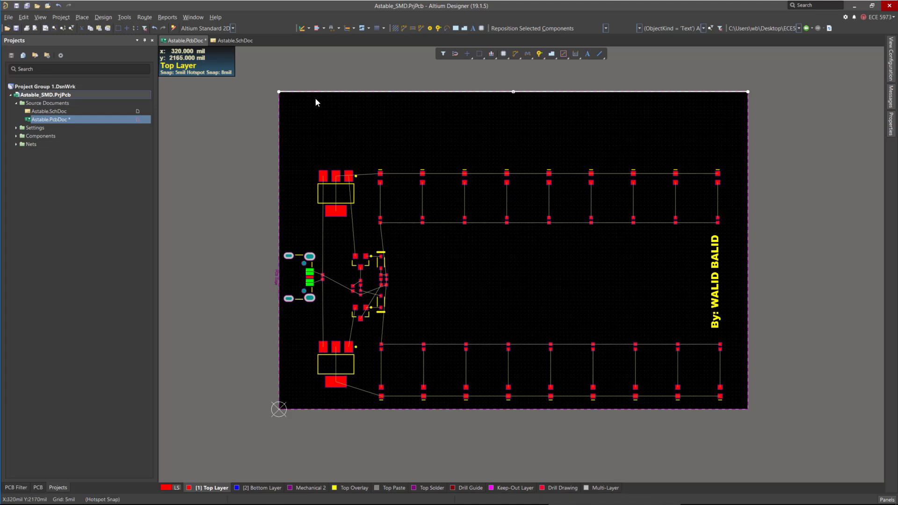
ctrl+scroll(279, 93, up, 5)
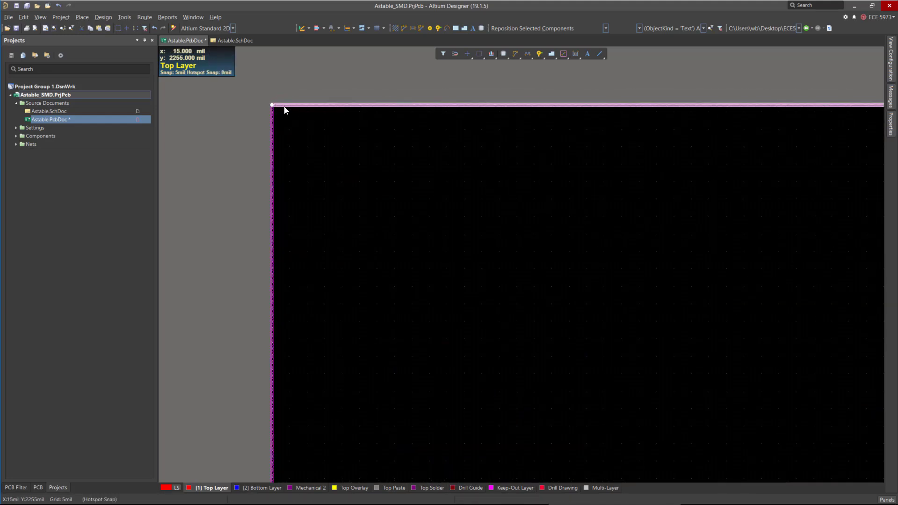
ctrl+scroll(259, 117, down, 2)
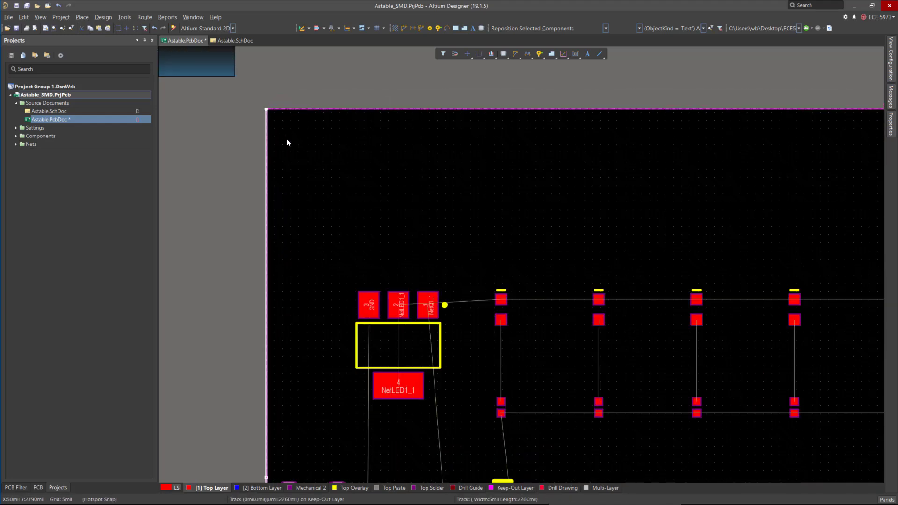
ctrl+scroll(287, 142, down, 2)
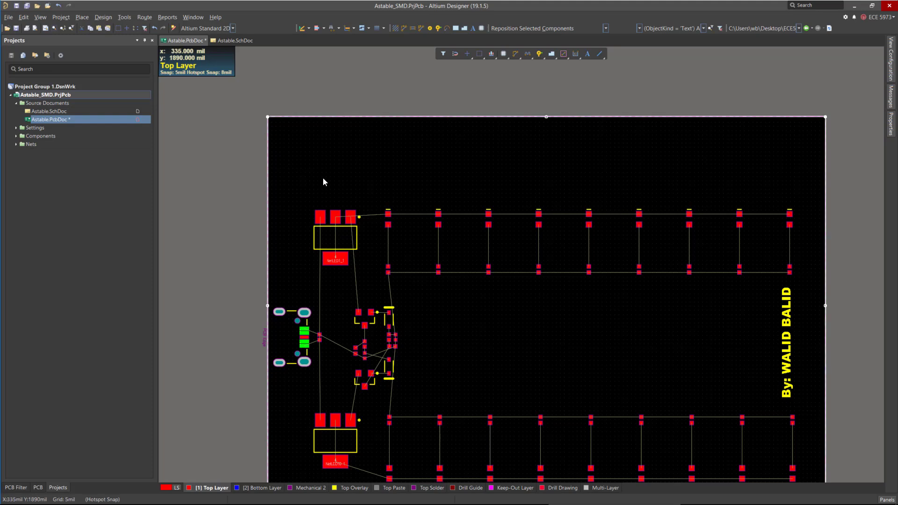
scroll(467, 141, down, 3)
ctrl+scroll(398, 403, down, 5)
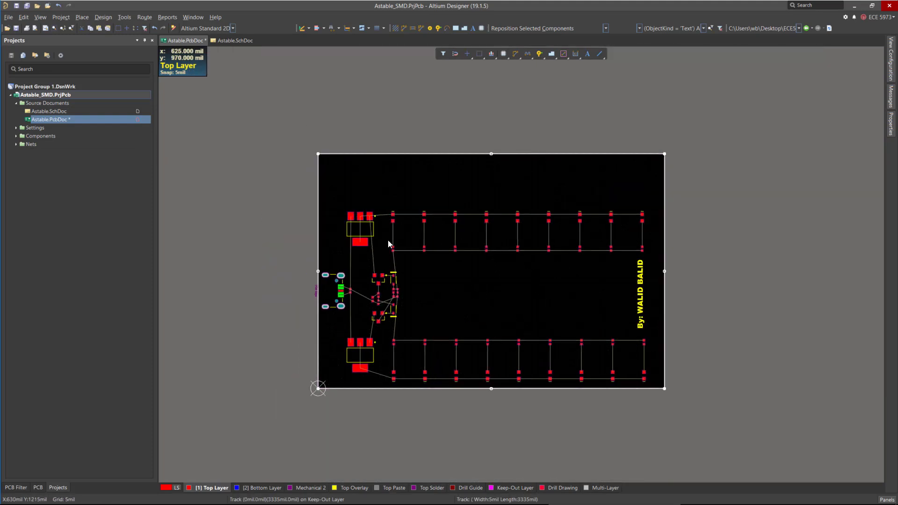
ctrl+scroll(350, 192, up, 1)
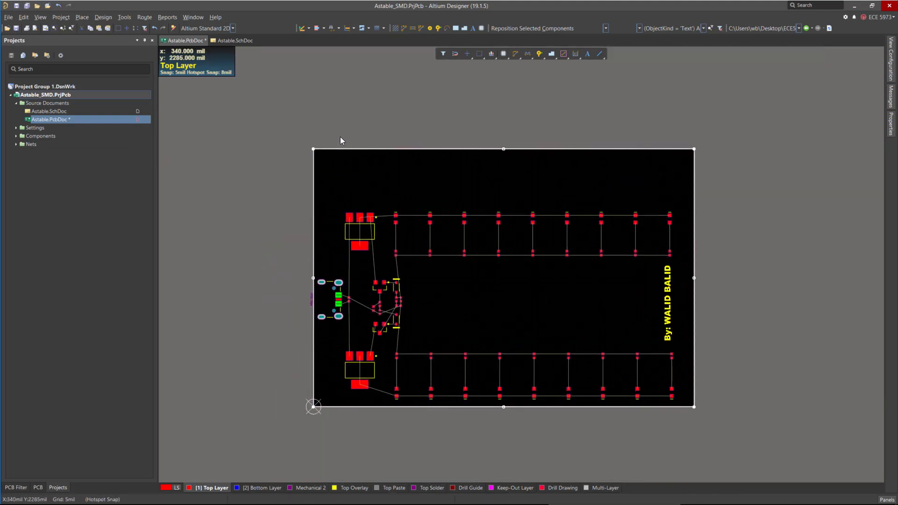
click(311, 184)
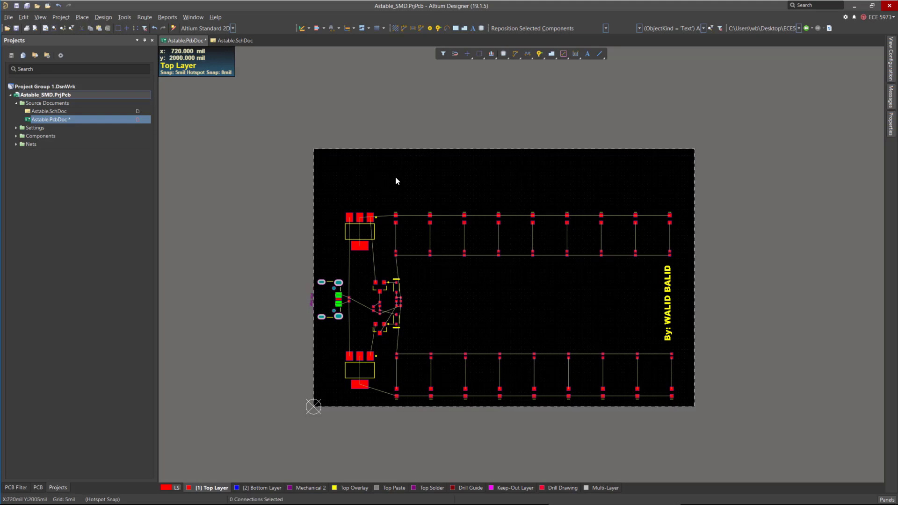
Switch to Board Planning Mode and edit the board shape, pulling the top edge down to shrink the board.
click(41, 18)
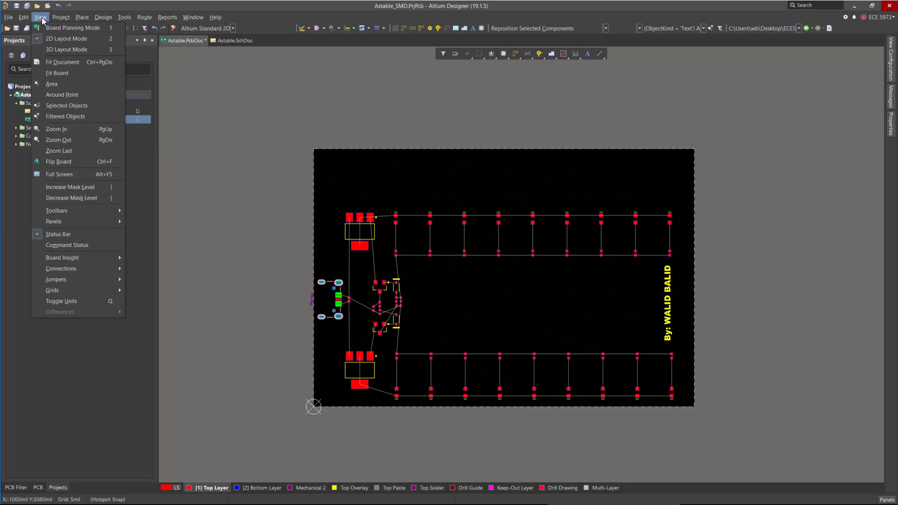
click(78, 29)
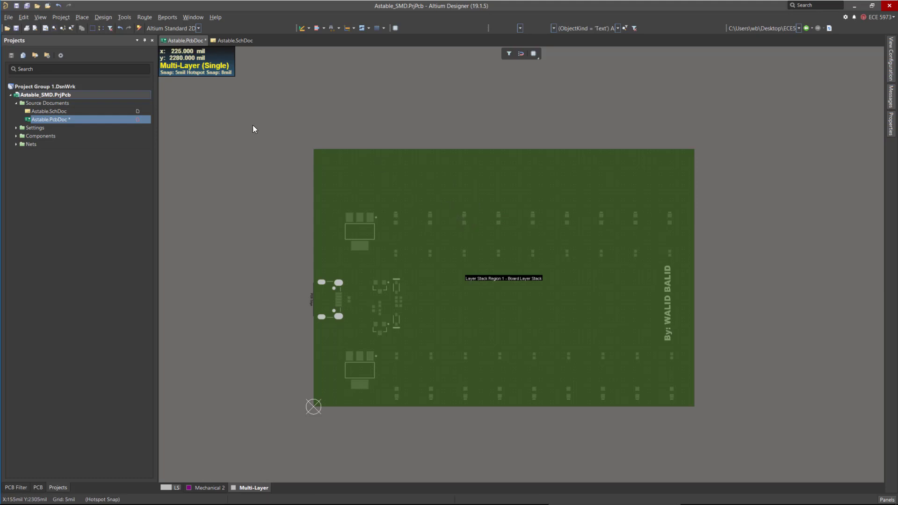
click(40, 16)
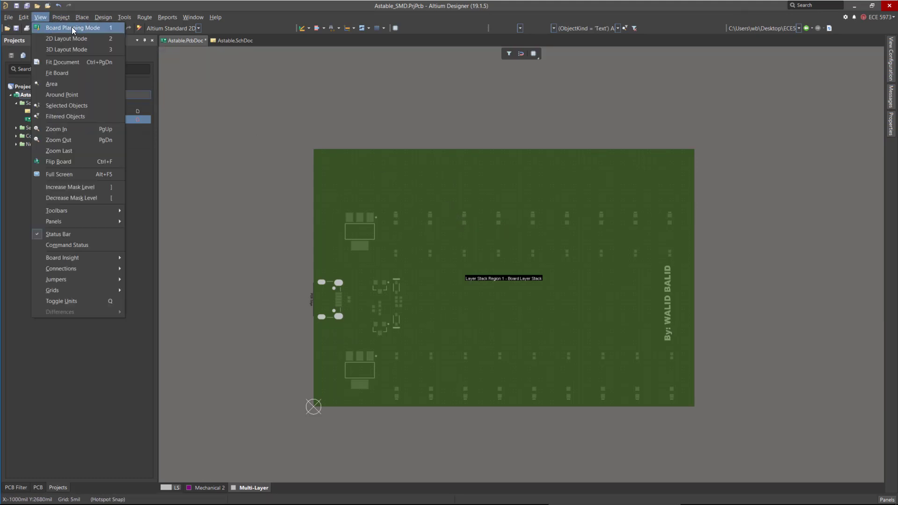
click(102, 16)
click(103, 17)
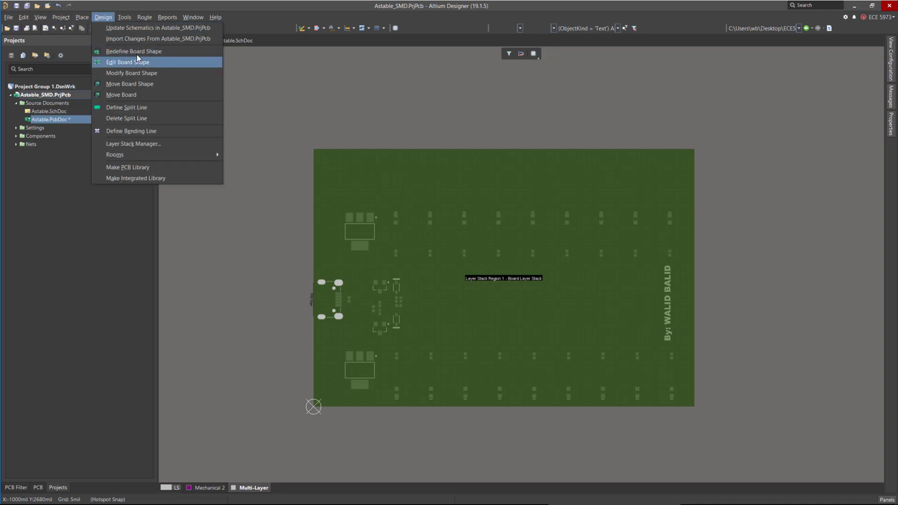
click(184, 76)
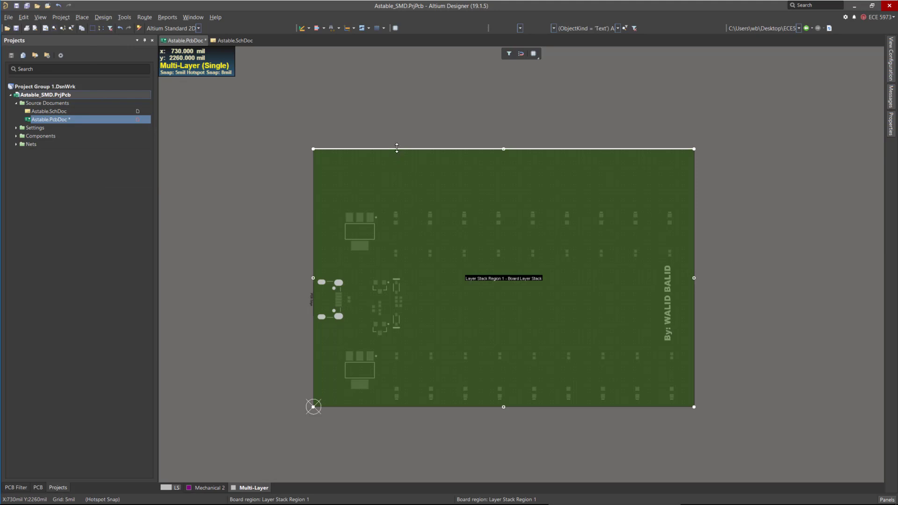
drag(398, 153, 394, 198)
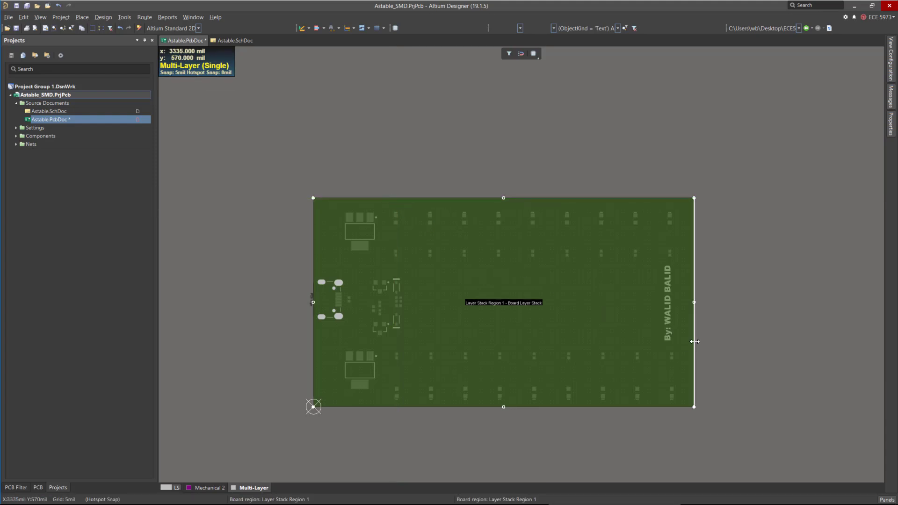
Finish the board outline edit, return to 2D Layout Mode and save the PCB document.
click(698, 347)
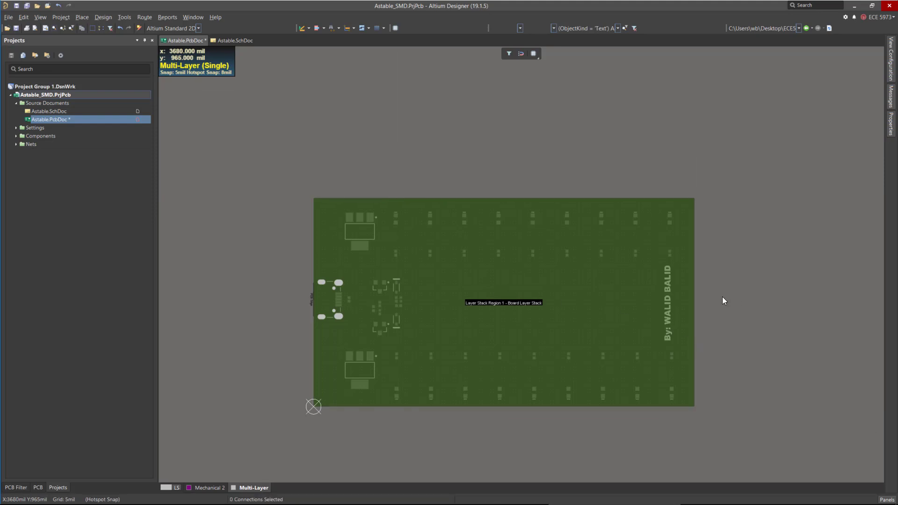
scroll(406, 150, down, 3)
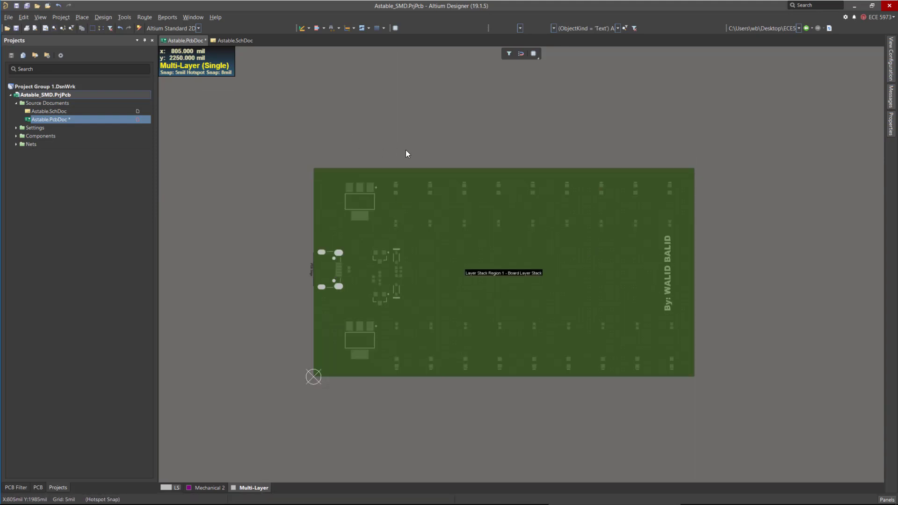
click(41, 17)
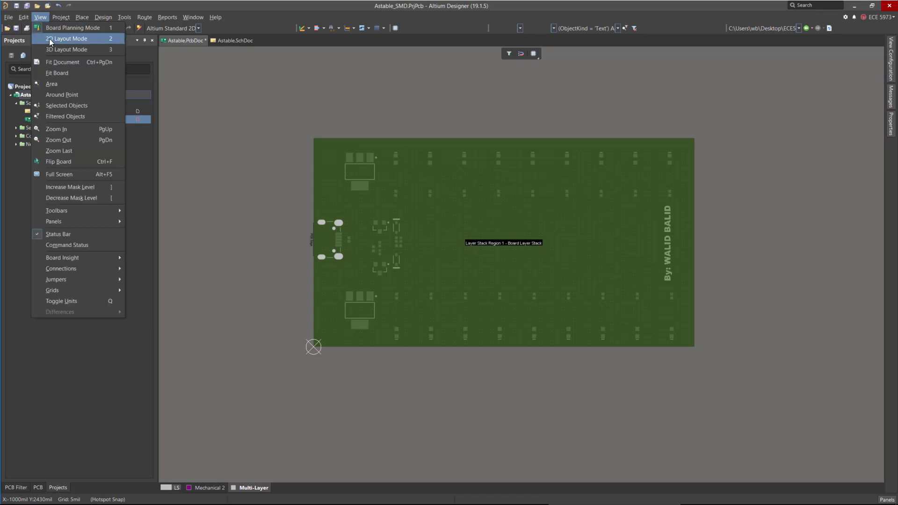
click(49, 38)
key(ctrl+s)
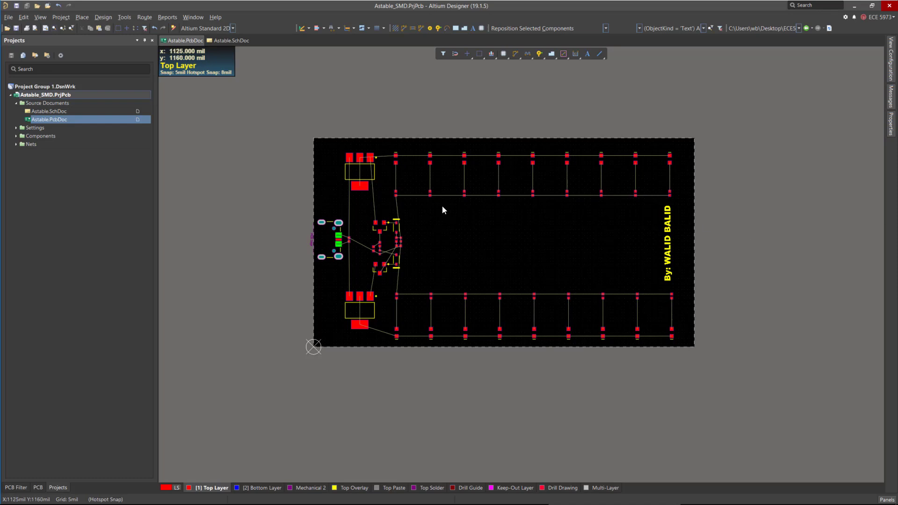
drag(314, 137, 692, 341)
ctrl+scroll(433, 159, up, 2)
ctrl+scroll(433, 159, up, 2)
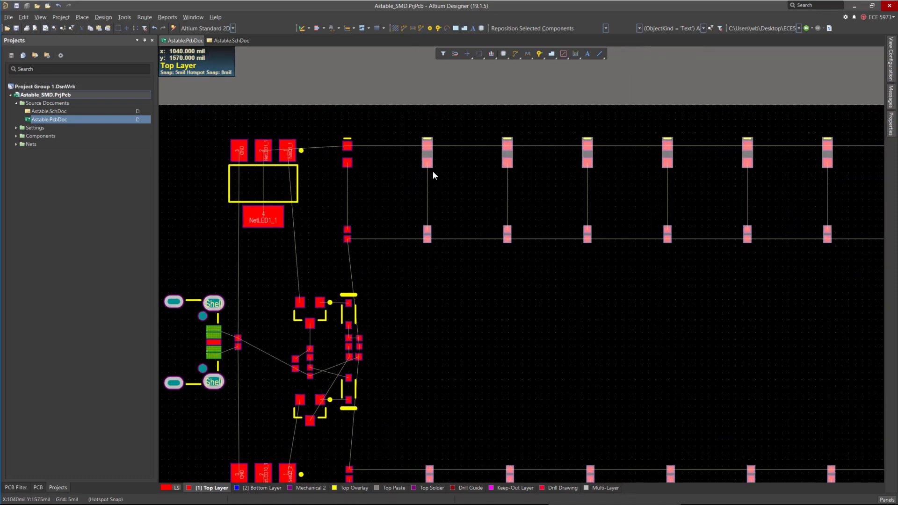
drag(426, 153, 401, 153)
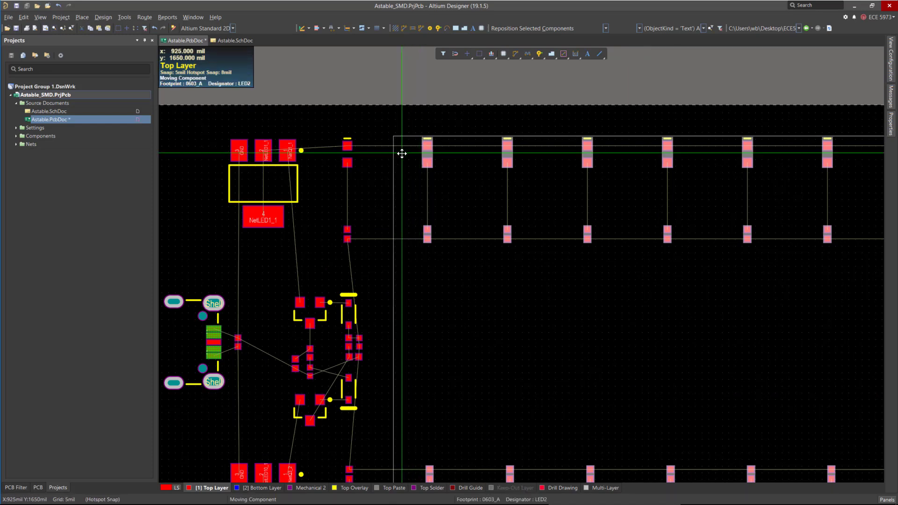
key(Escape)
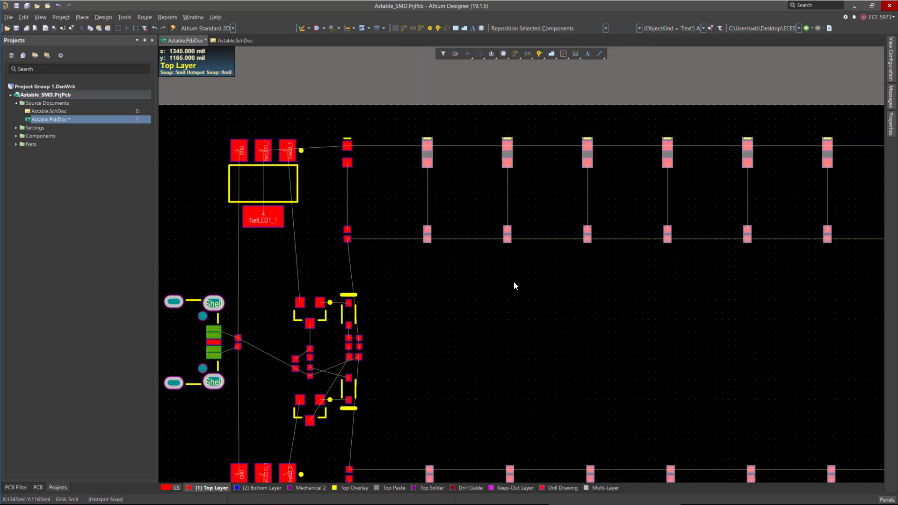
ctrl+scroll(391, 166, down, 2)
click(440, 232)
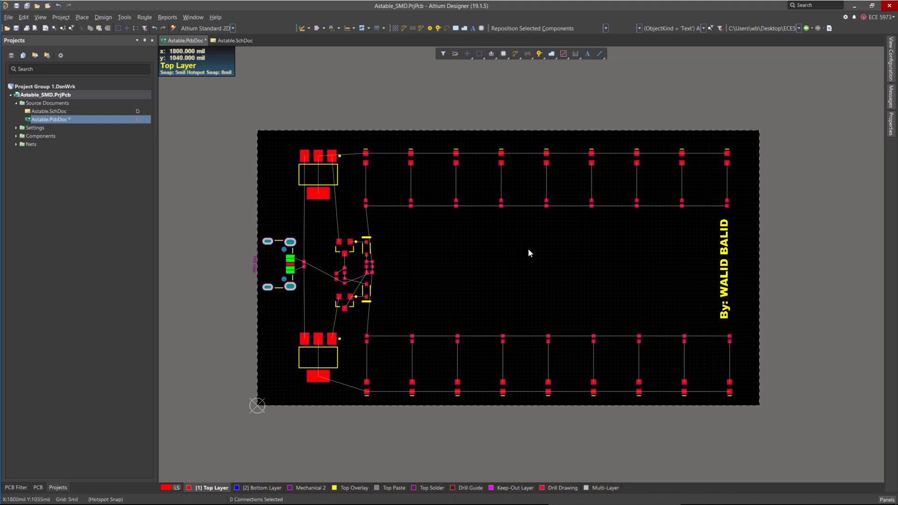
Set the global board snap grid step to 100 mil in the grid properties.
key(g)
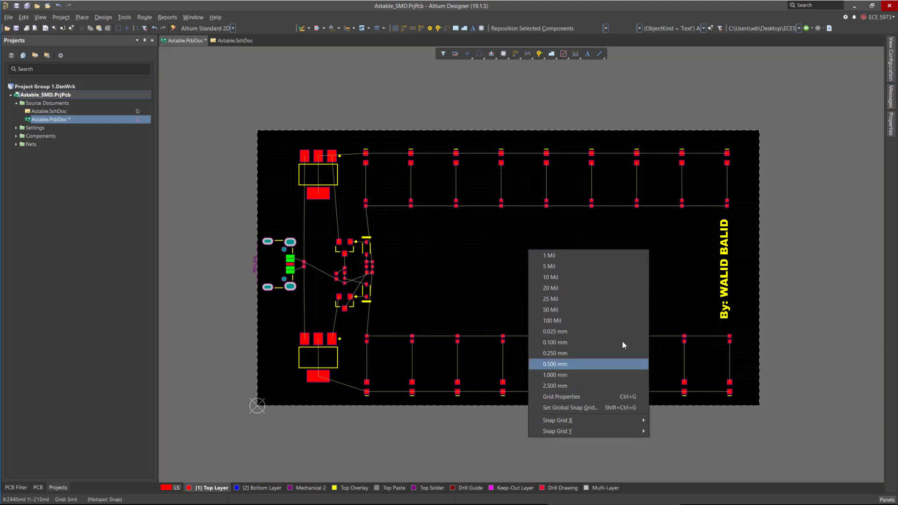
click(507, 267)
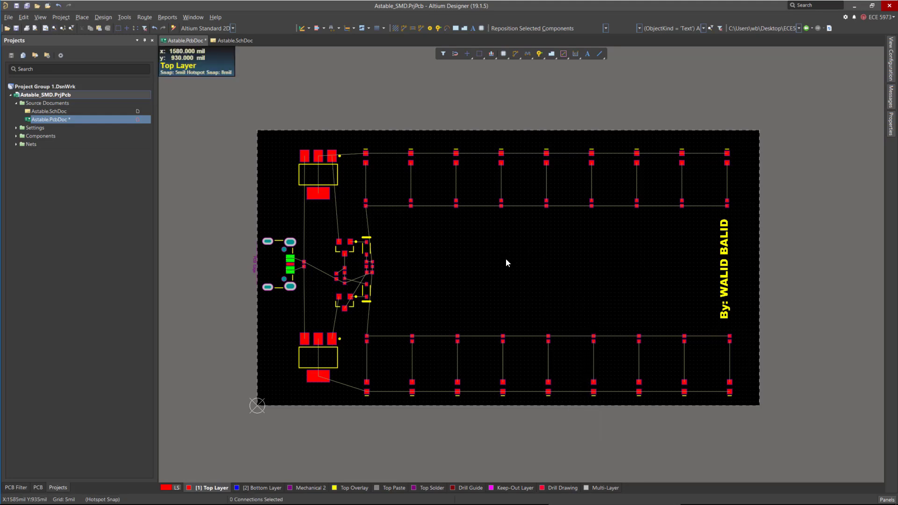
click(891, 123)
scroll(833, 243, down, 2)
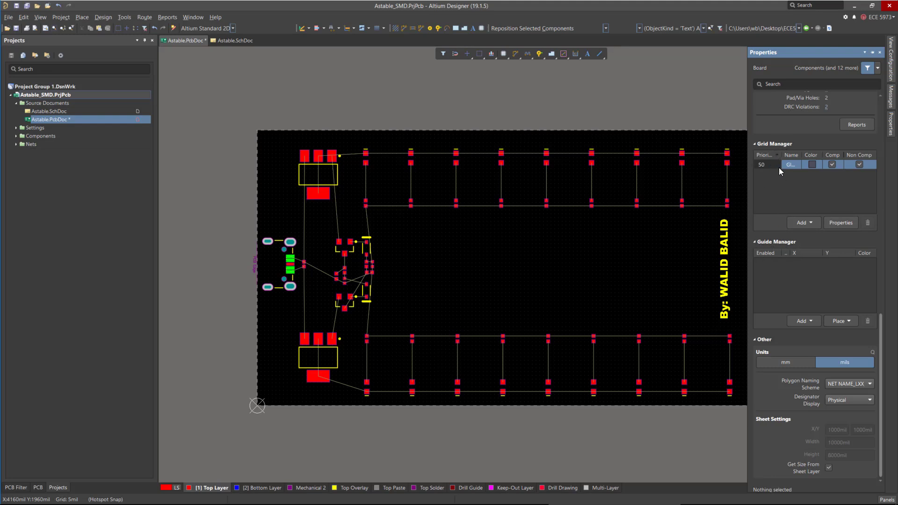
click(841, 223)
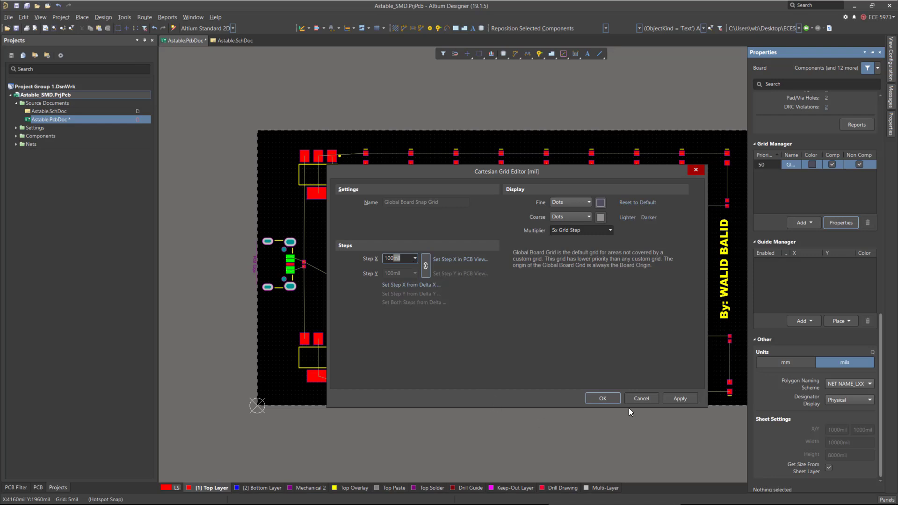
click(596, 396)
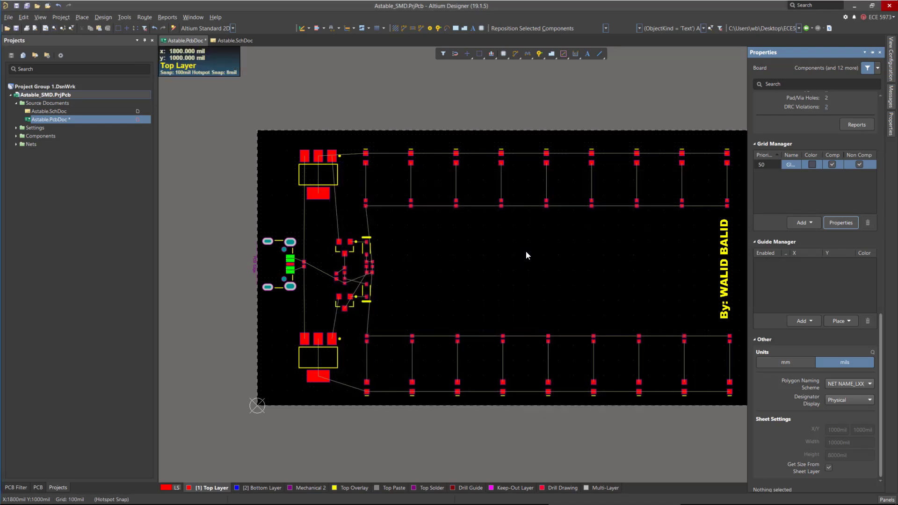
Select the right-hand LED and resistor columns with the name text and shift them left by grid steps.
click(491, 235)
key(ctrl+Page_Down)
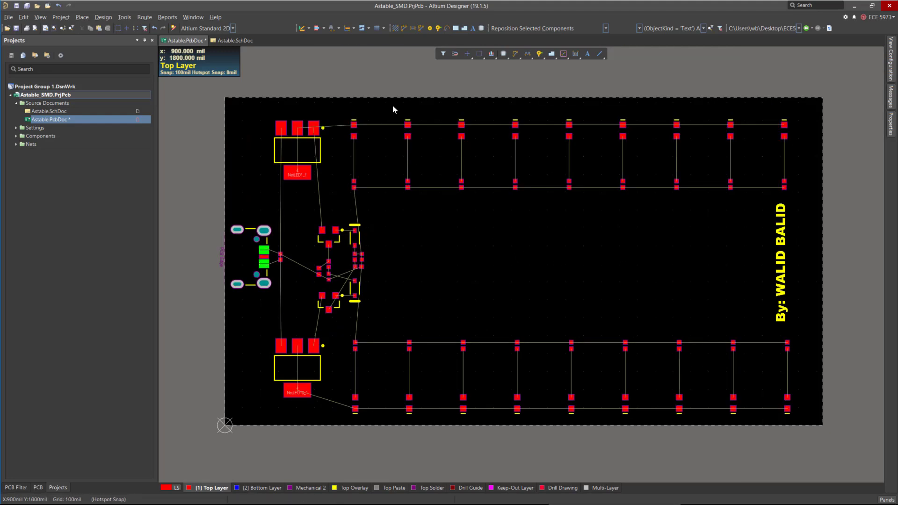
drag(393, 107, 812, 417)
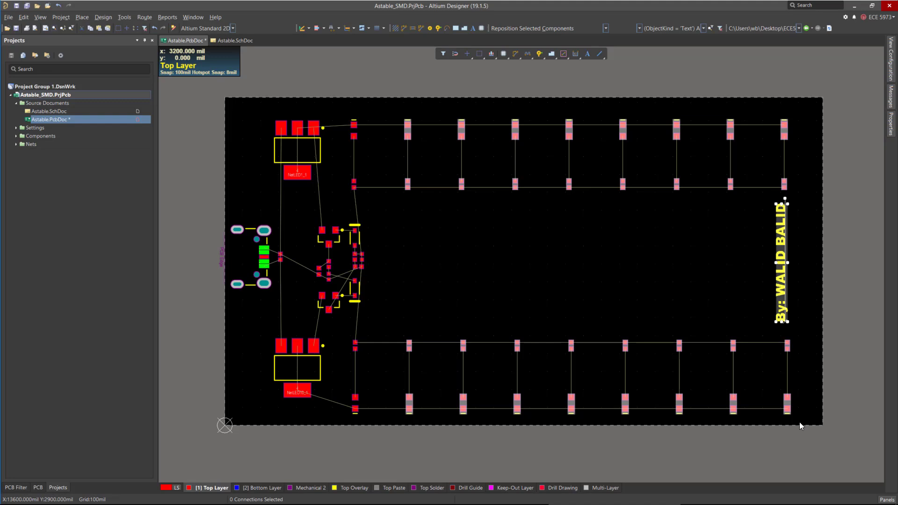
key(ctrl+Left)
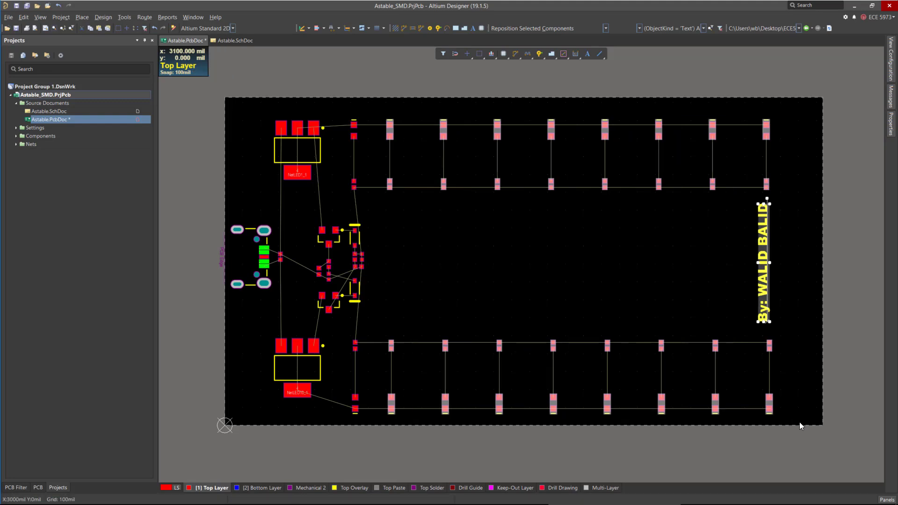
key(ctrl+Left)
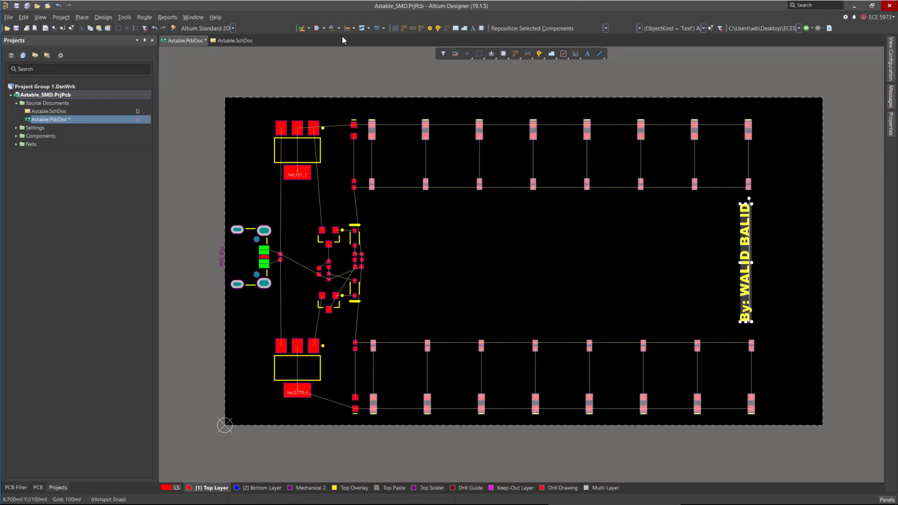
click(411, 121)
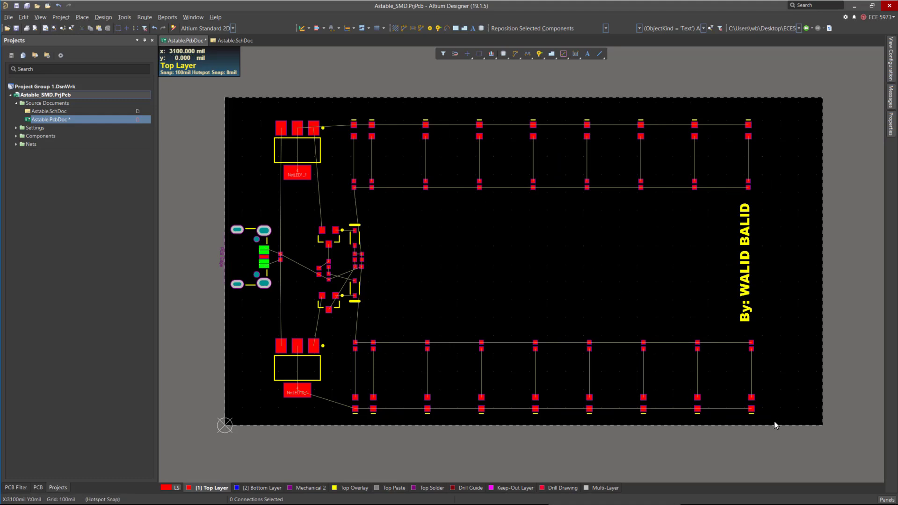
drag(411, 111, 786, 426)
drag(414, 110, 805, 411)
key(ctrl+Left)
key(ctrl+Left)
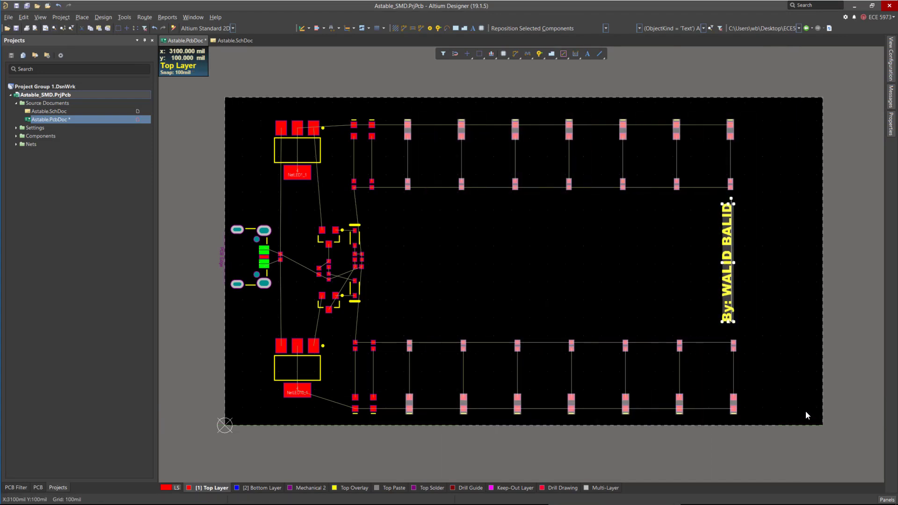
Keep shifting the remaining right-hand columns and the name text left to close the gaps between LED columns.
drag(414, 105, 731, 420)
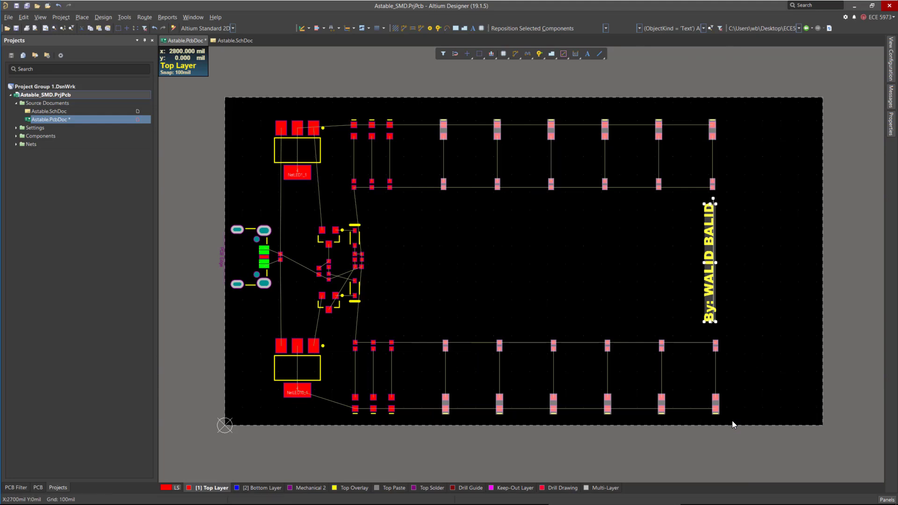
key(ctrl+Left)
key(ctrl+Left)
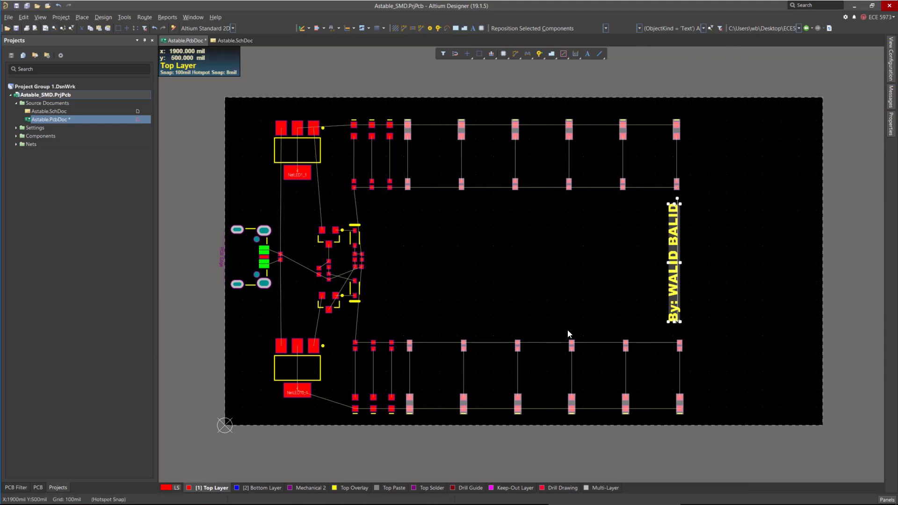
drag(434, 109, 727, 419)
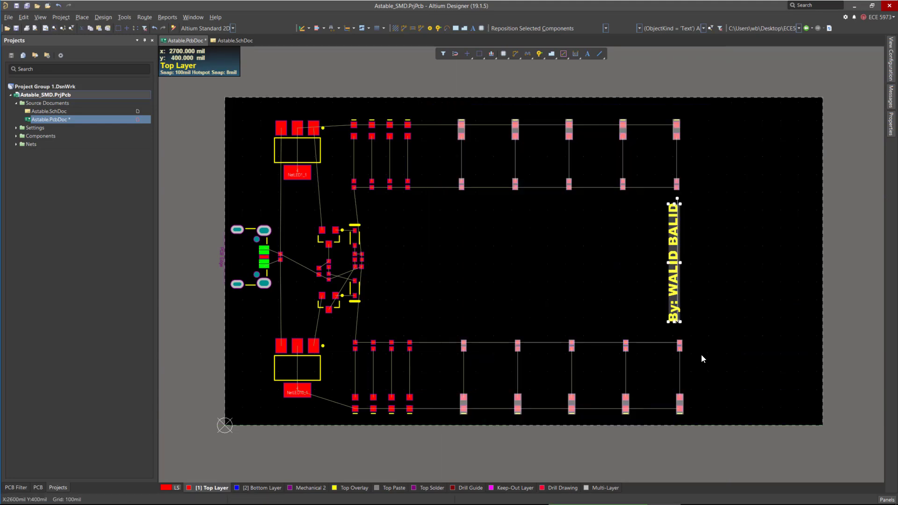
key(ctrl+Left)
key(ctrl+Left)
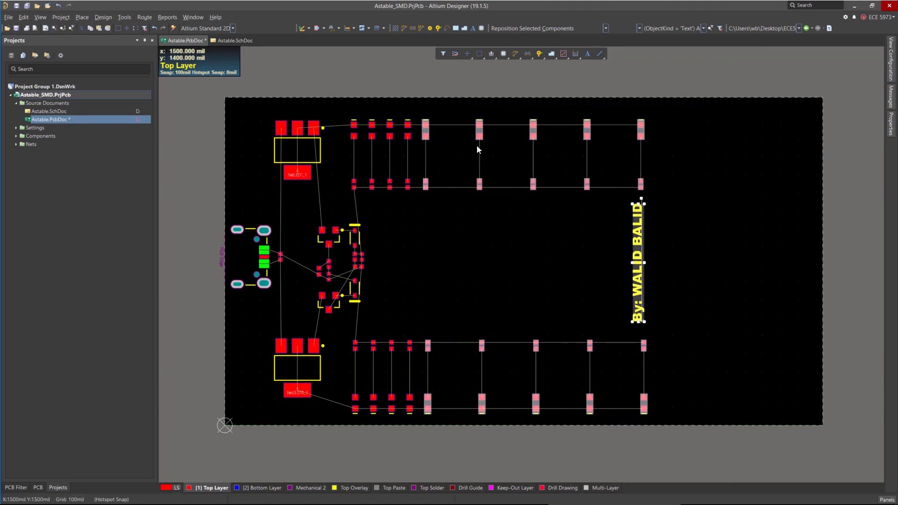
drag(459, 106, 669, 424)
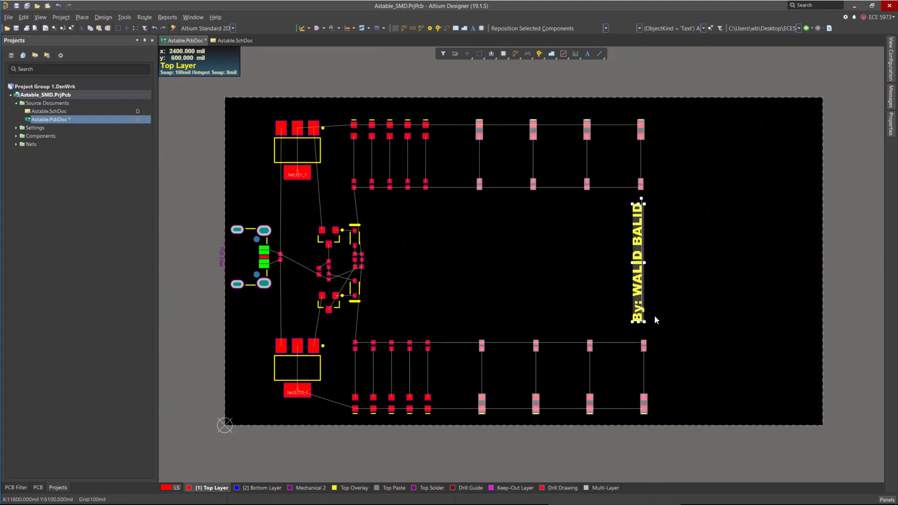
key(ctrl+Left)
key(ctrl+Left)
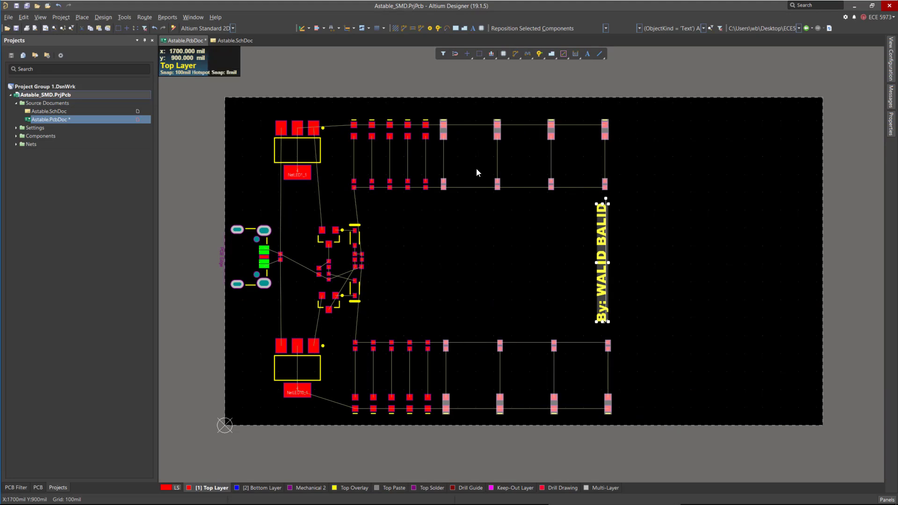
drag(473, 99, 651, 417)
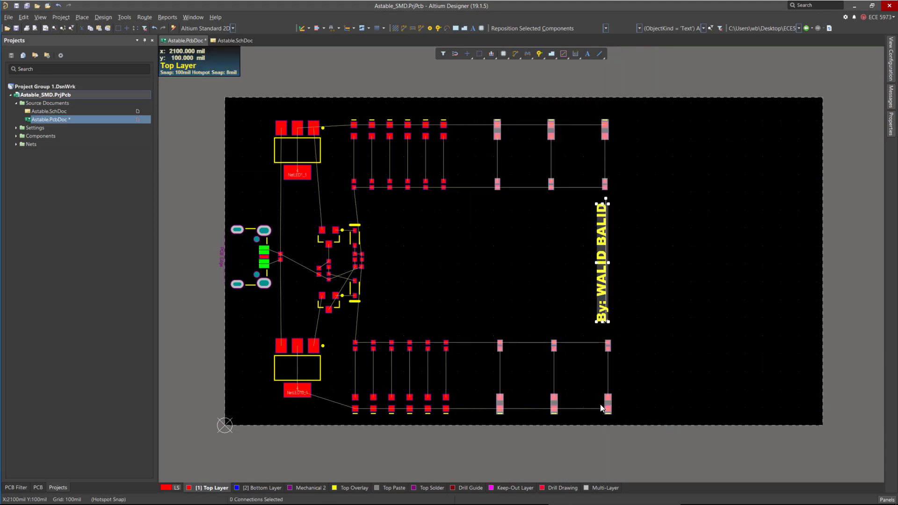
drag(603, 402, 585, 405)
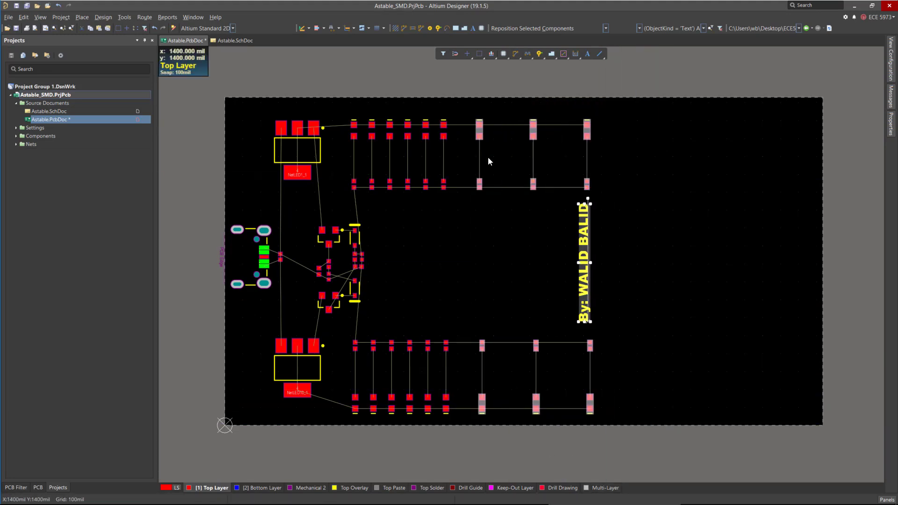
key(ctrl+Left)
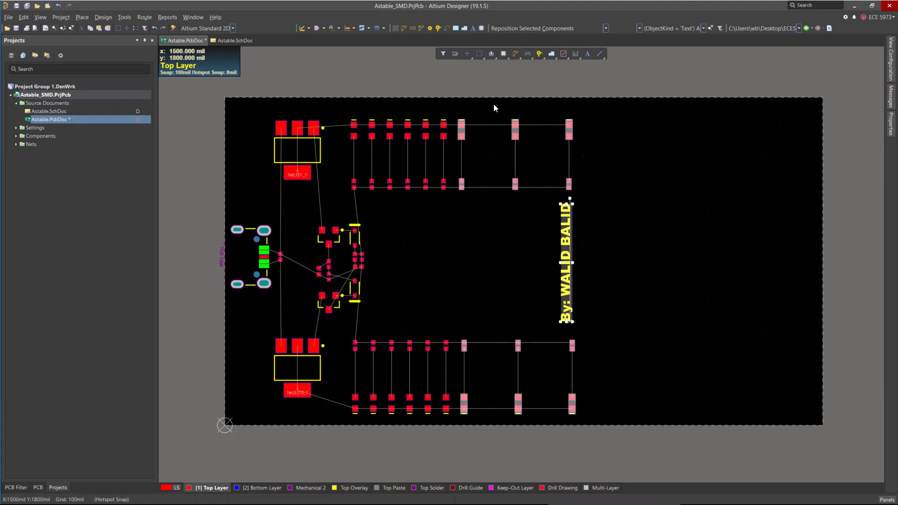
Shift the last LED columns and the name text left so all columns sit evenly packed, then deselect.
click(492, 119)
drag(496, 100, 607, 435)
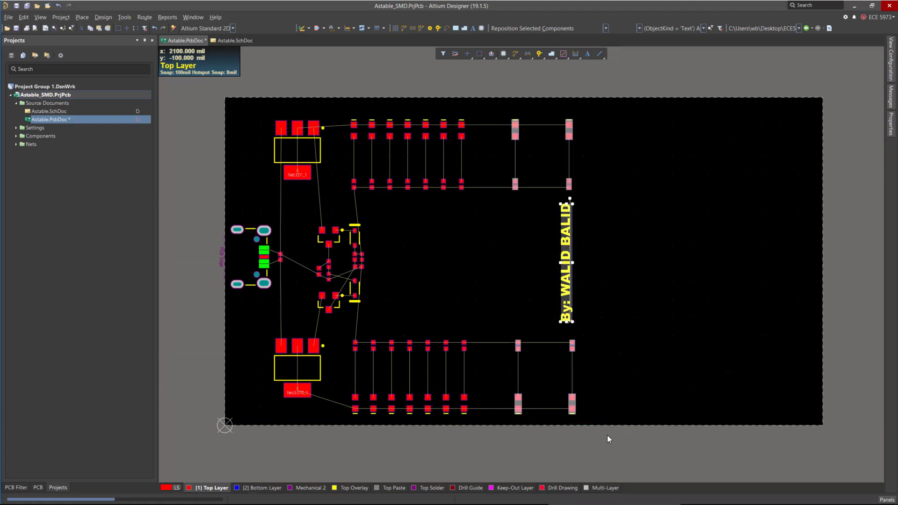
key(ctrl+Left)
key(ctrl+Left)
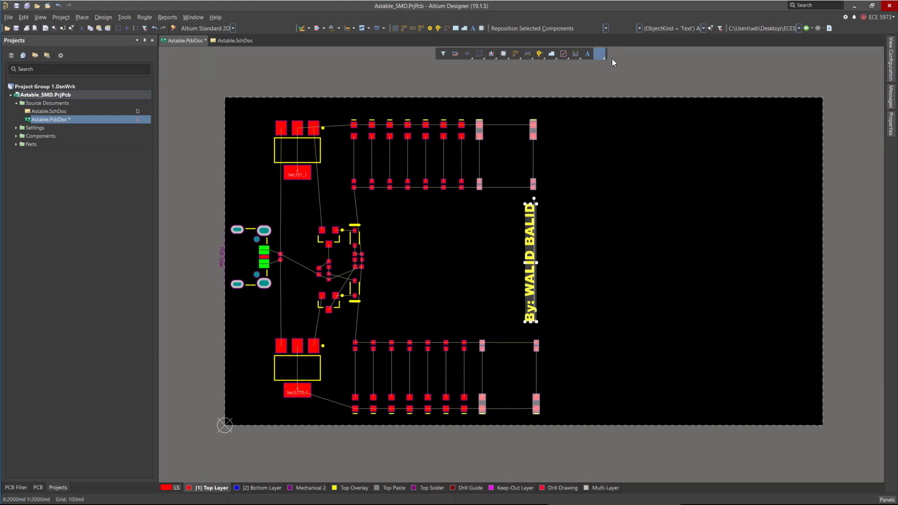
click(562, 127)
drag(501, 97, 566, 468)
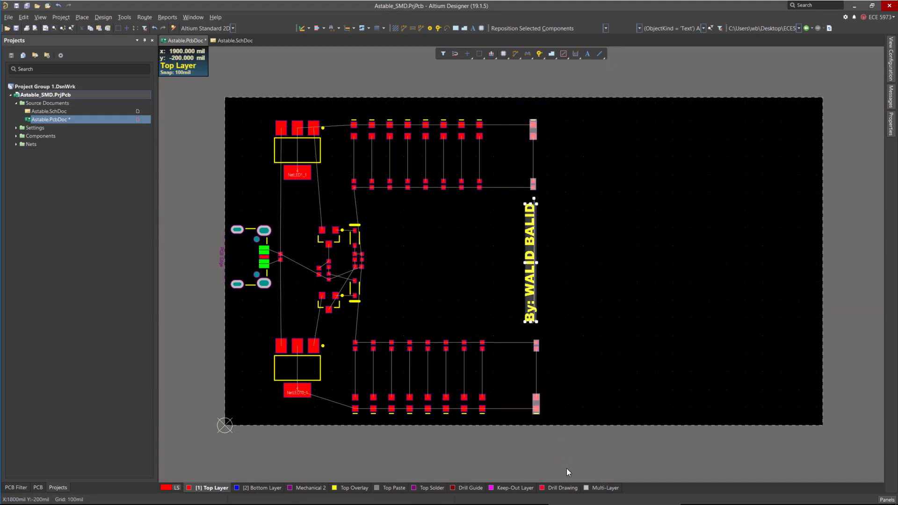
key(ctrl+Left)
key(ctrl+Left)
click(596, 305)
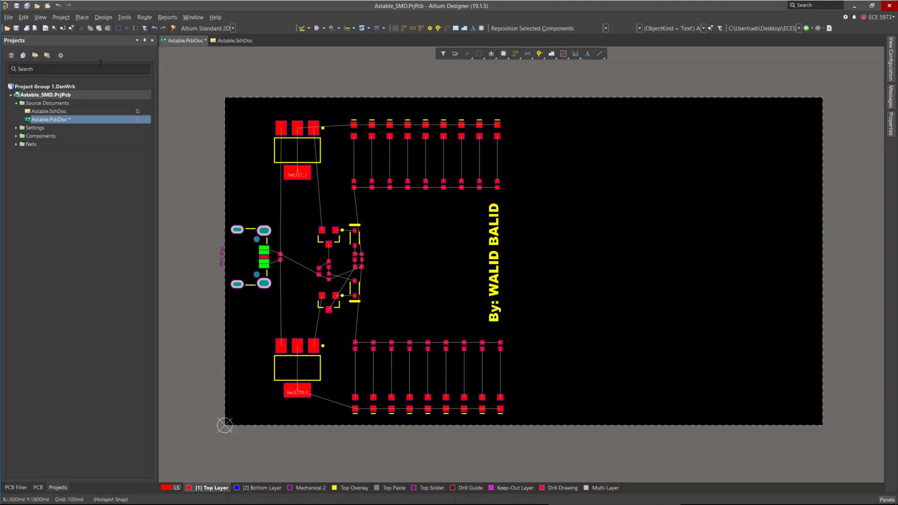
Switch to Board Planning Mode and edit the board shape, pulling the right edge in to about 1600 mil and lowering the top edge slightly.
click(43, 18)
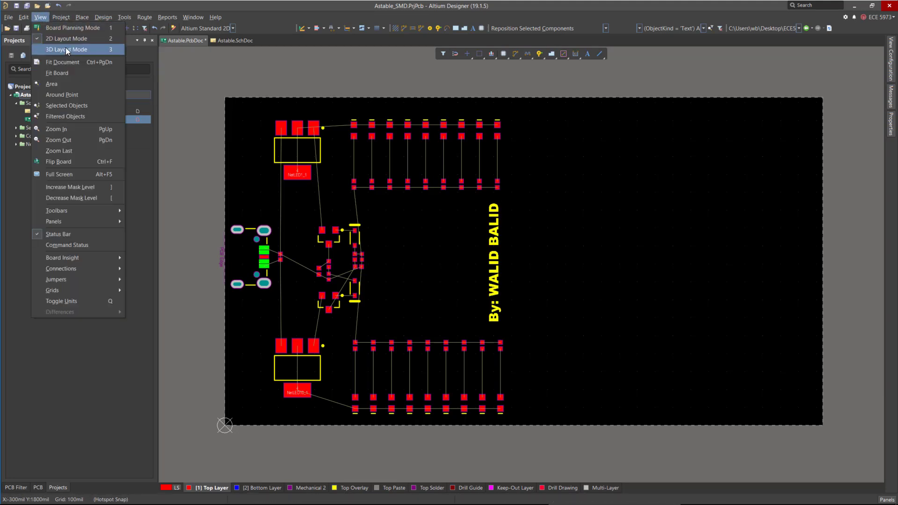
click(65, 48)
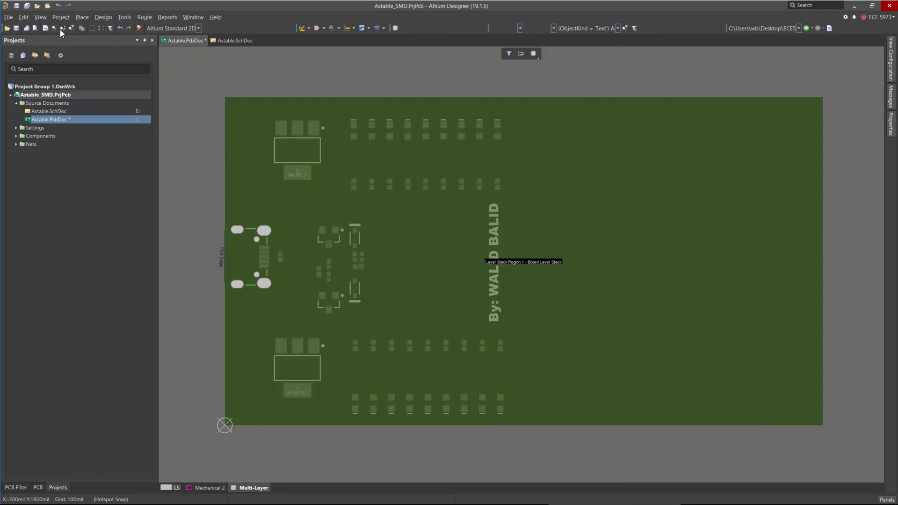
click(44, 18)
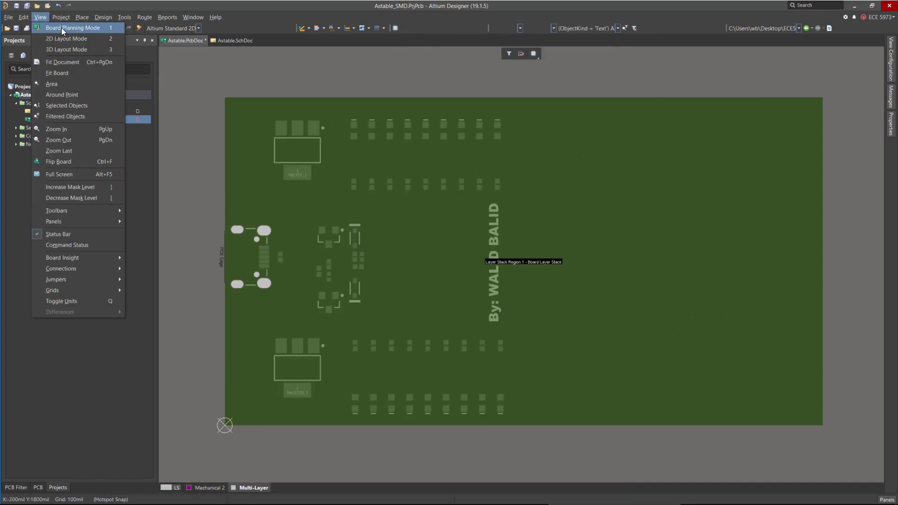
click(108, 18)
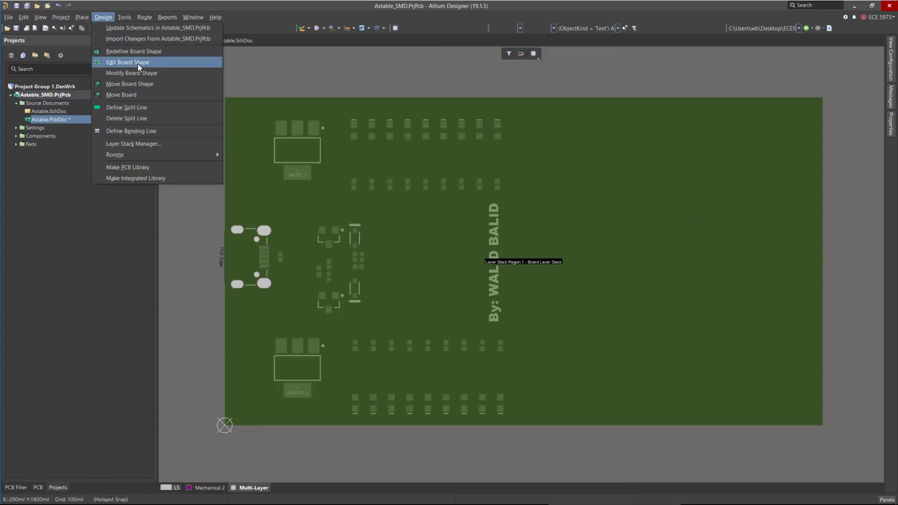
click(138, 64)
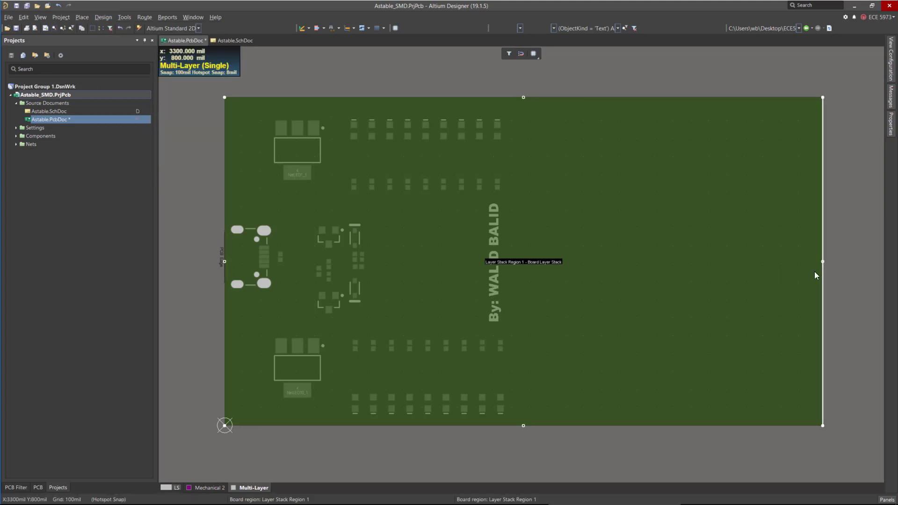
drag(816, 275, 516, 276)
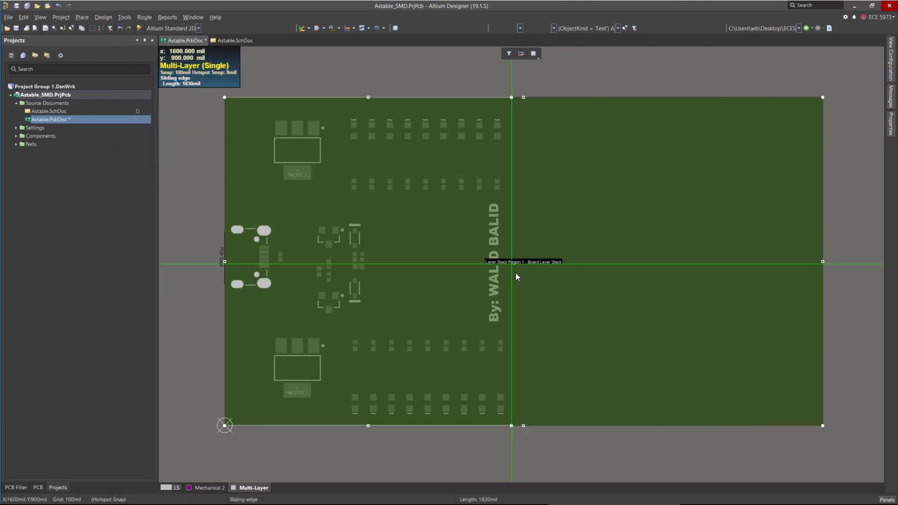
click(516, 273)
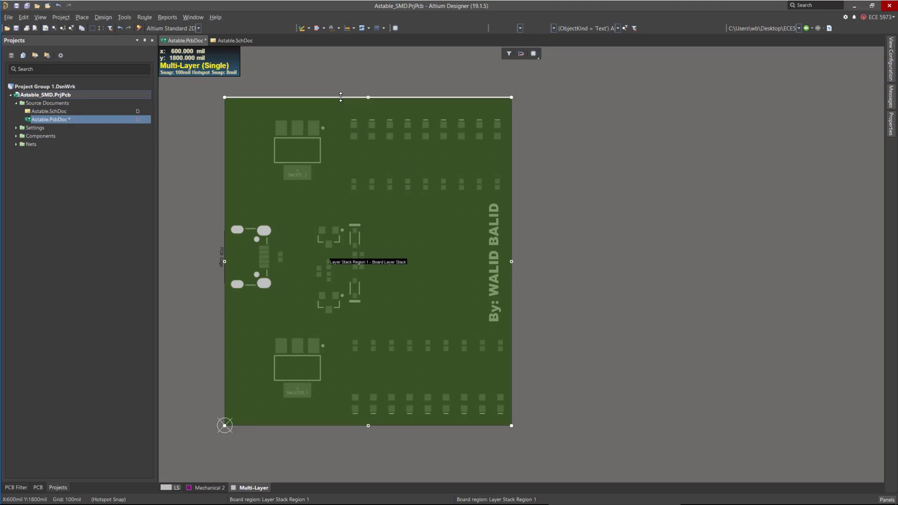
drag(340, 97, 332, 103)
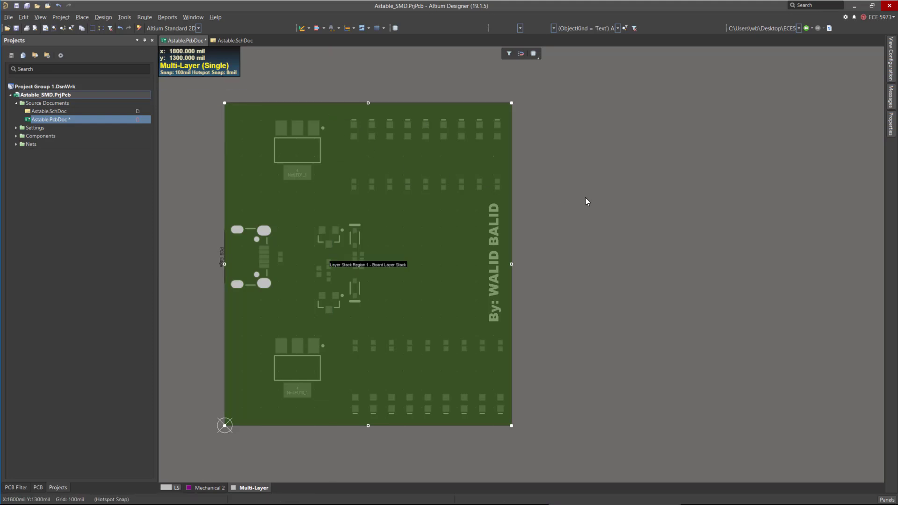
click(741, 212)
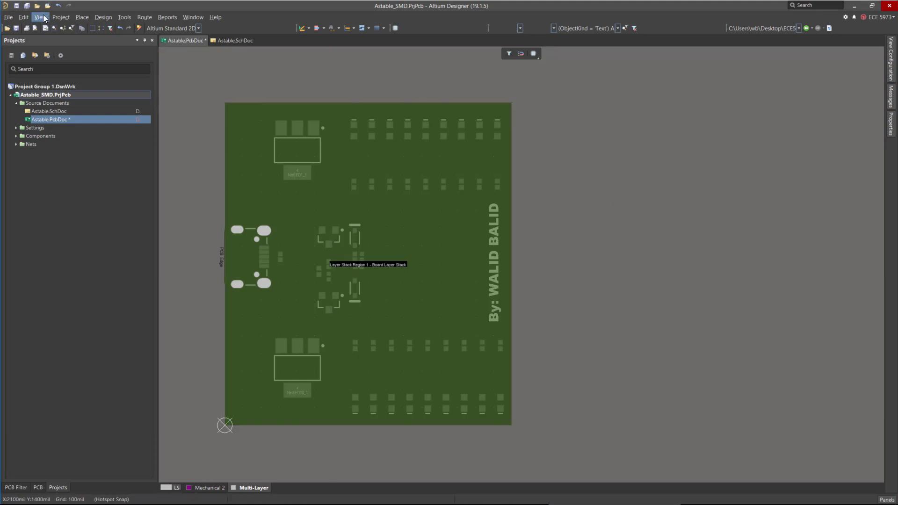
Return to 2D Layout Mode and save the PCB document.
click(44, 19)
click(49, 39)
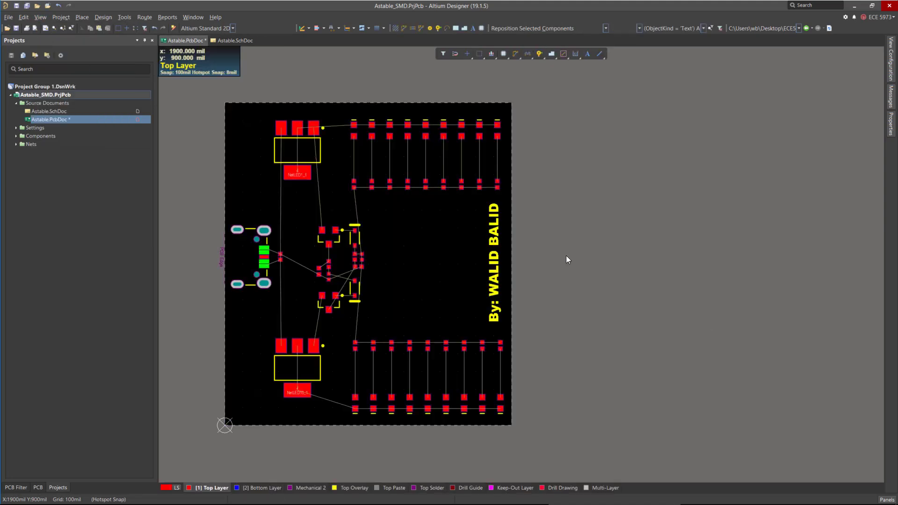
ctrl+scroll(593, 186, down, 3)
ctrl+scroll(406, 227, up, 5)
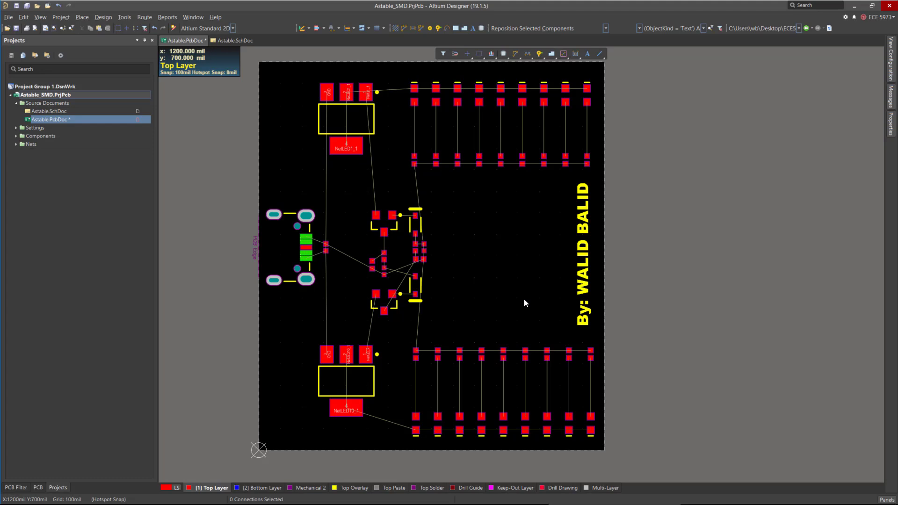
key(ctrl+s)
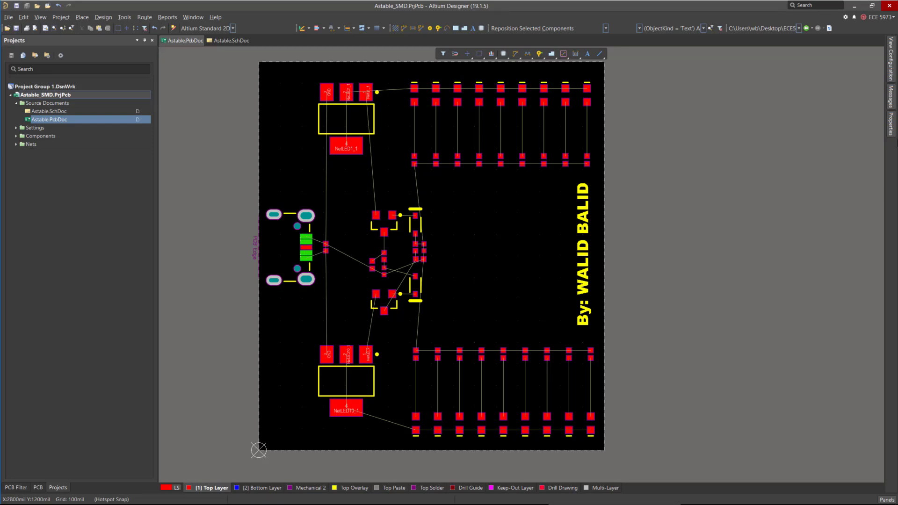
Open the View Configuration panel and hide the component layer pairs (overlay, solder and paste).
click(891, 72)
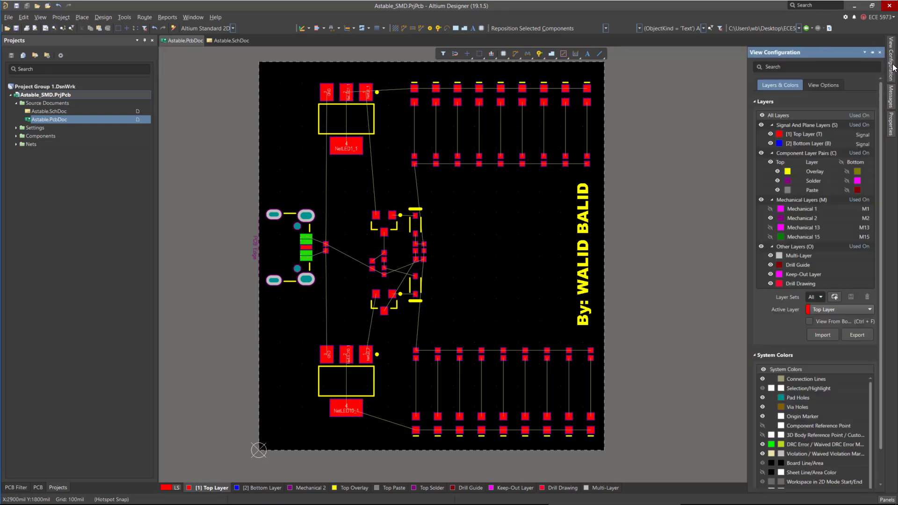
click(761, 153)
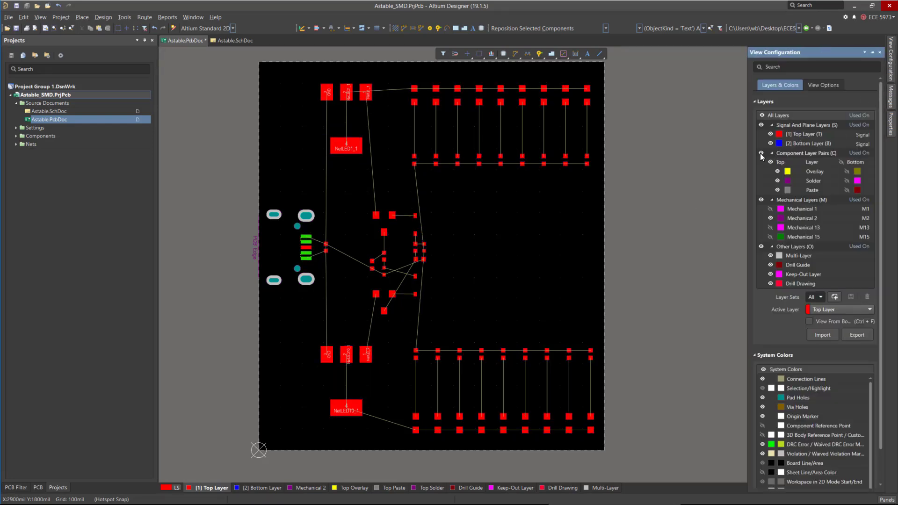
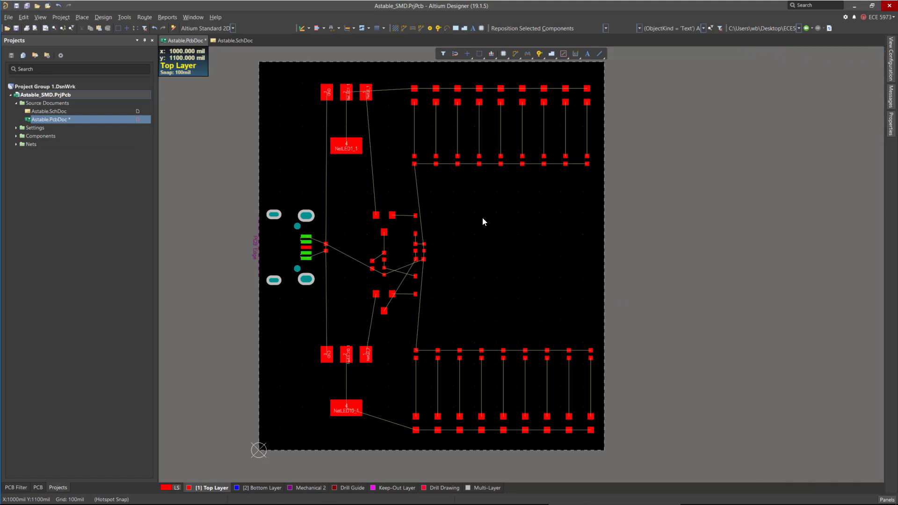
key(ctrl+w)
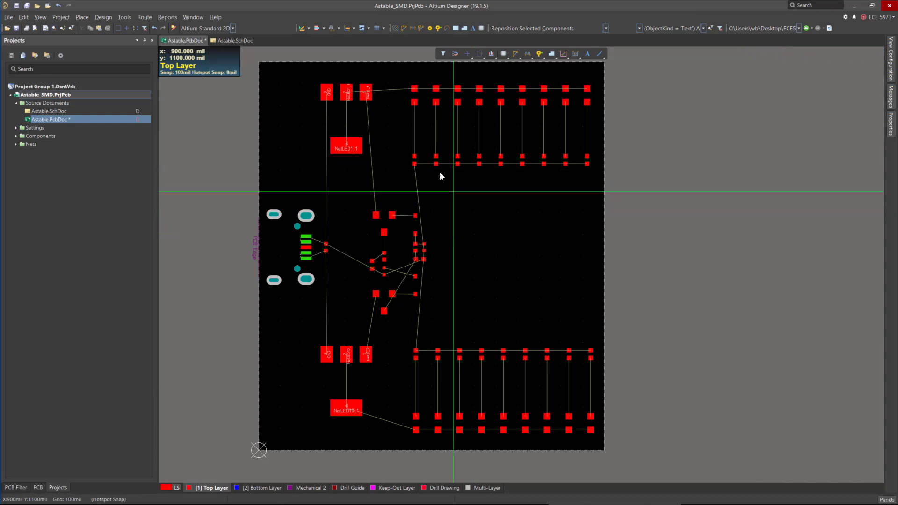
key(Escape)
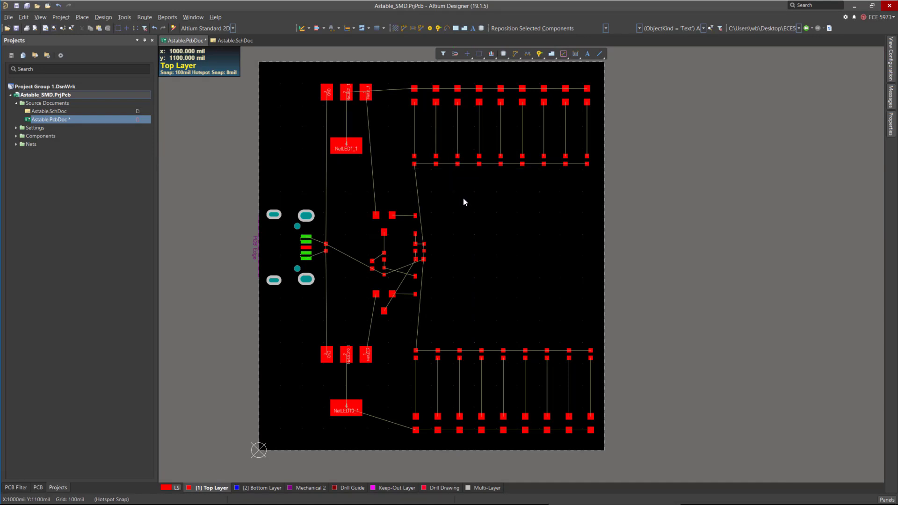
key(g)
click(509, 219)
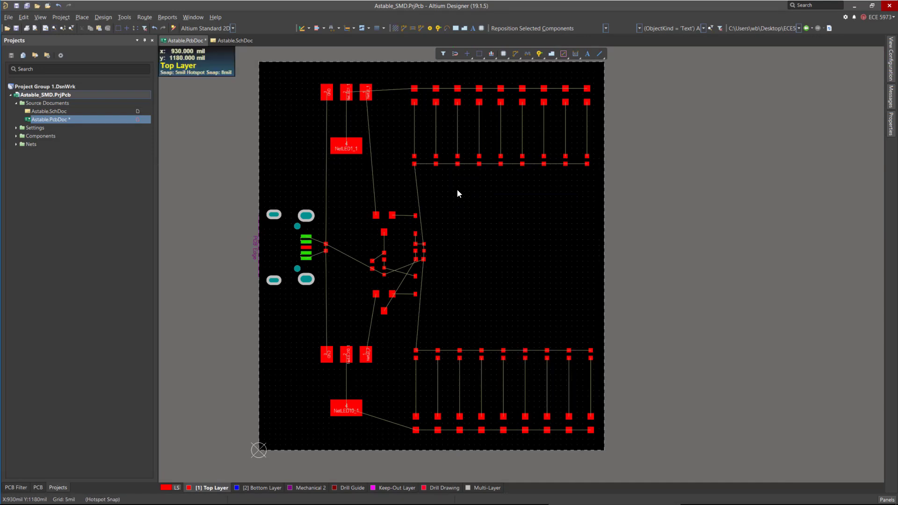
key(g)
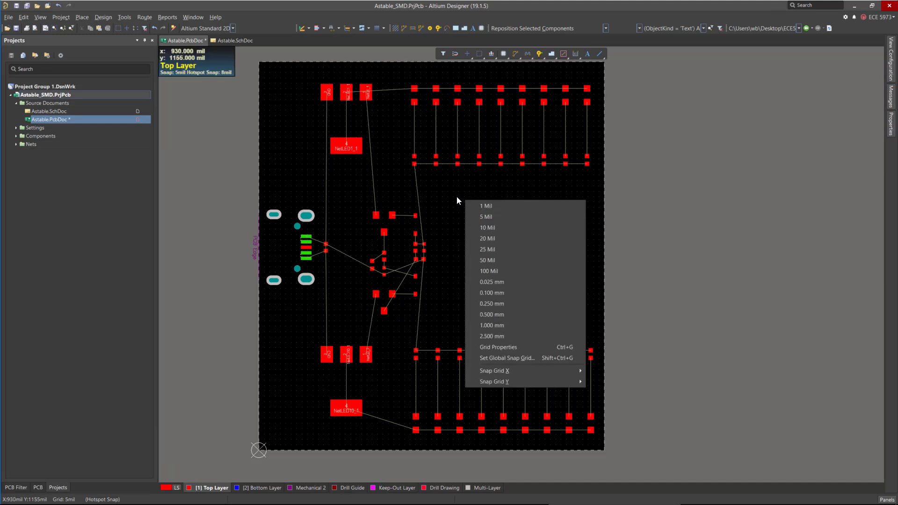
click(494, 270)
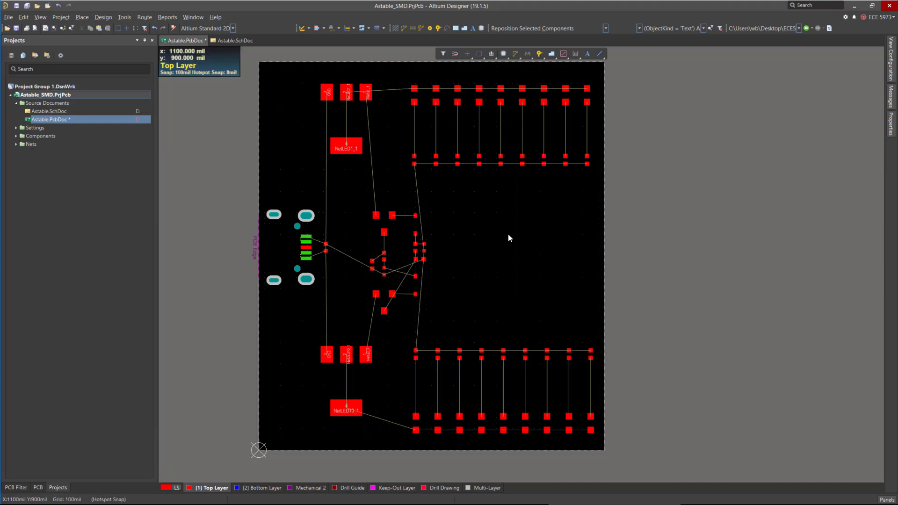
Set the global board snap grid step to 5 mil in the grid editor.
click(891, 124)
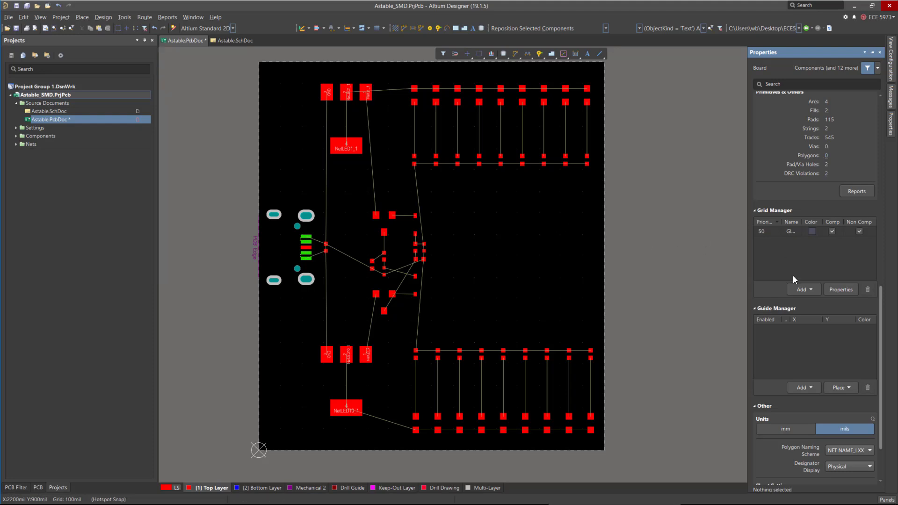
scroll(810, 296, down, 3)
double_click(764, 163)
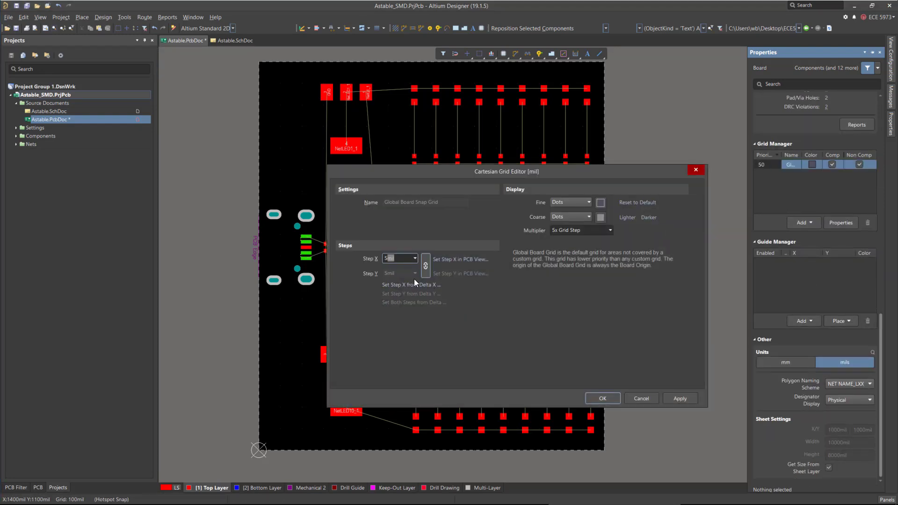
click(588, 398)
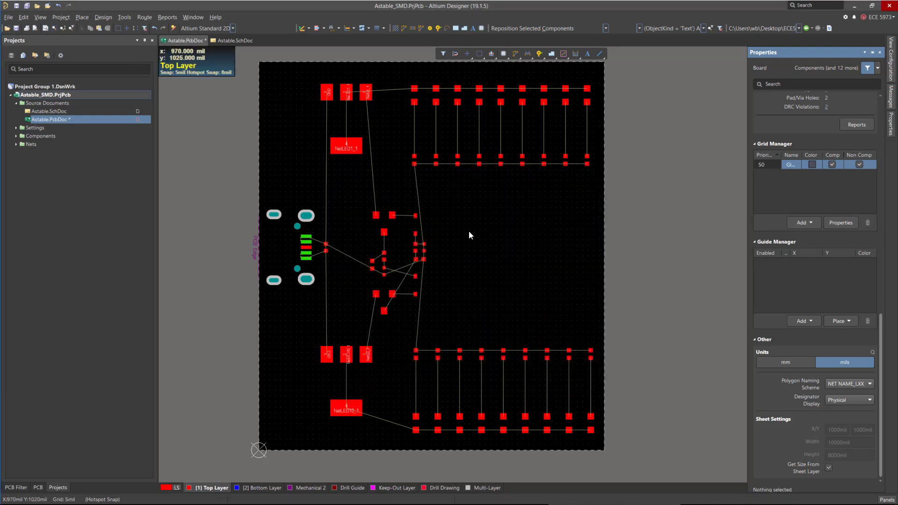
key(g)
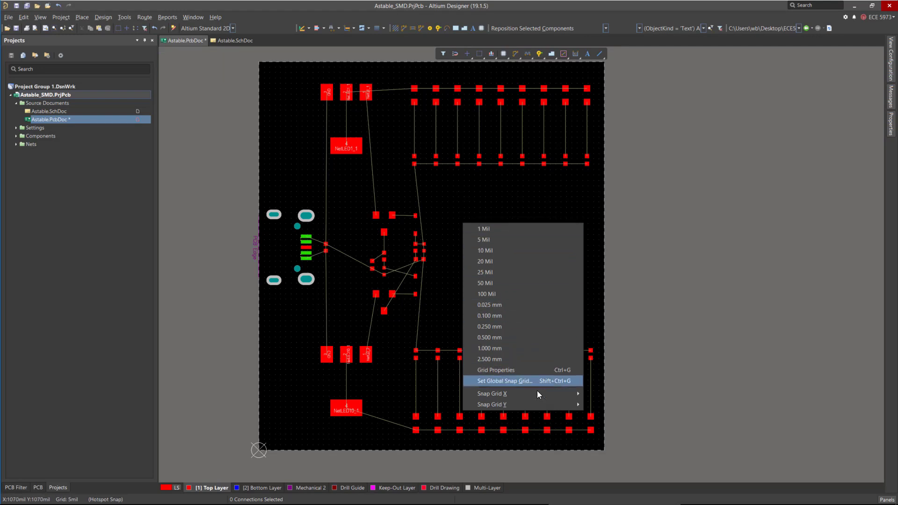
click(506, 198)
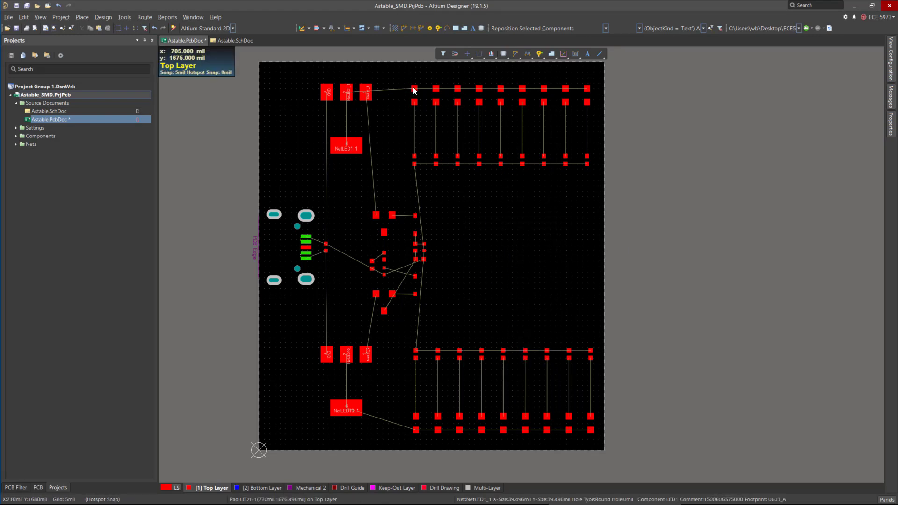
Interactively route a track from LED1's pad 2 straight down to its lower pad.
ctrl+scroll(415, 86, up, 1)
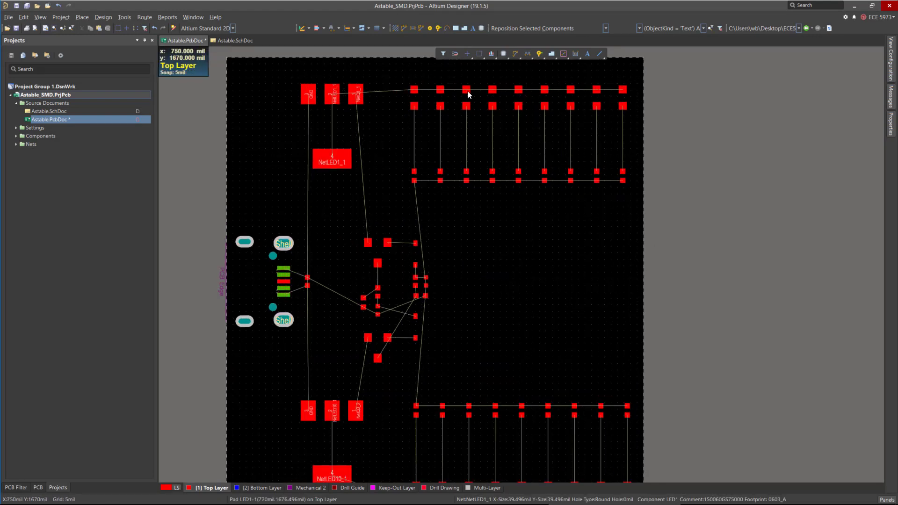
click(515, 56)
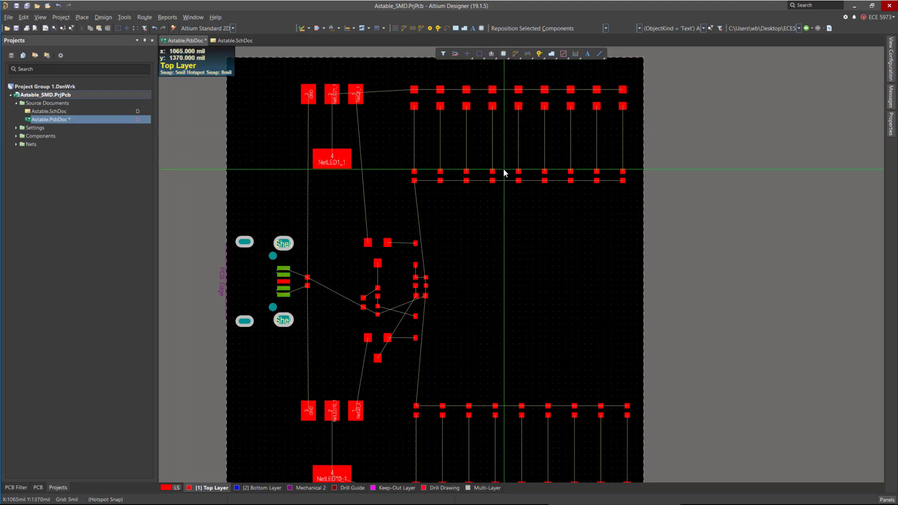
click(414, 107)
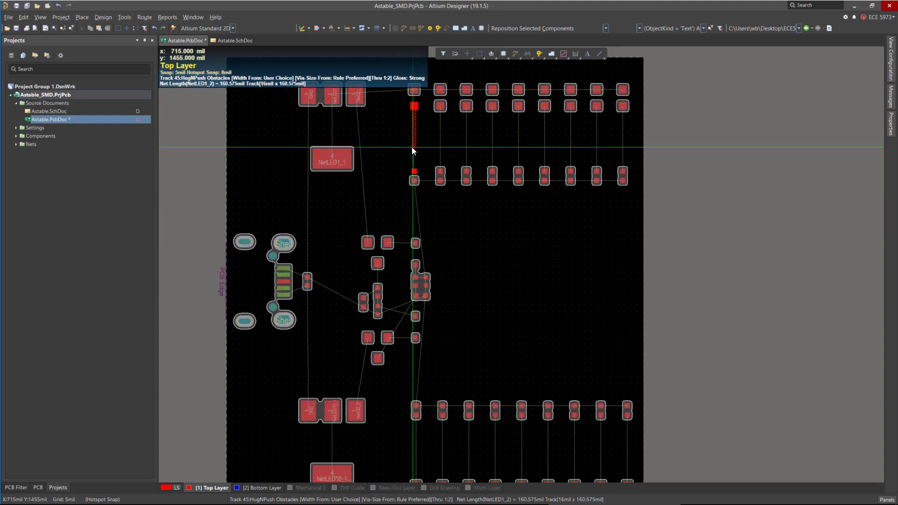
ctrl+scroll(438, 167, up, 3)
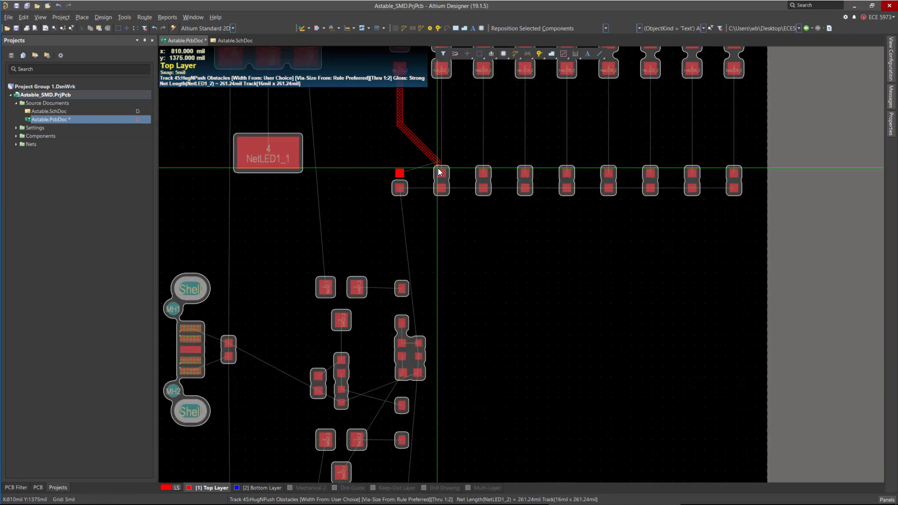
ctrl+scroll(437, 167, up, 2)
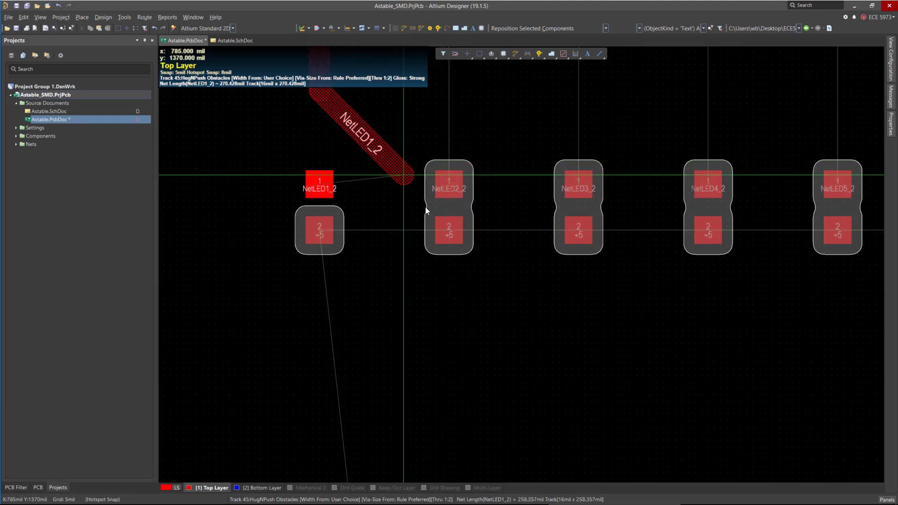
ctrl+scroll(533, 296, down, 4)
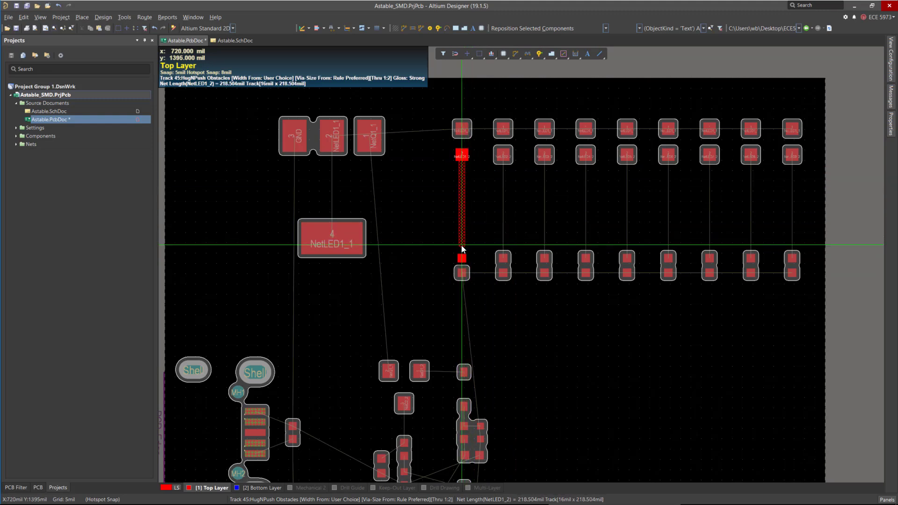
key(shift+w)
click(613, 251)
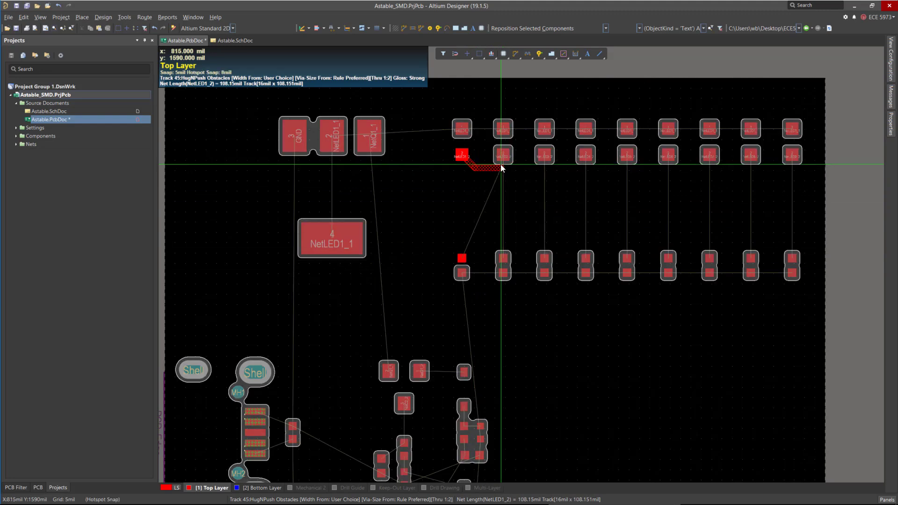
click(462, 257)
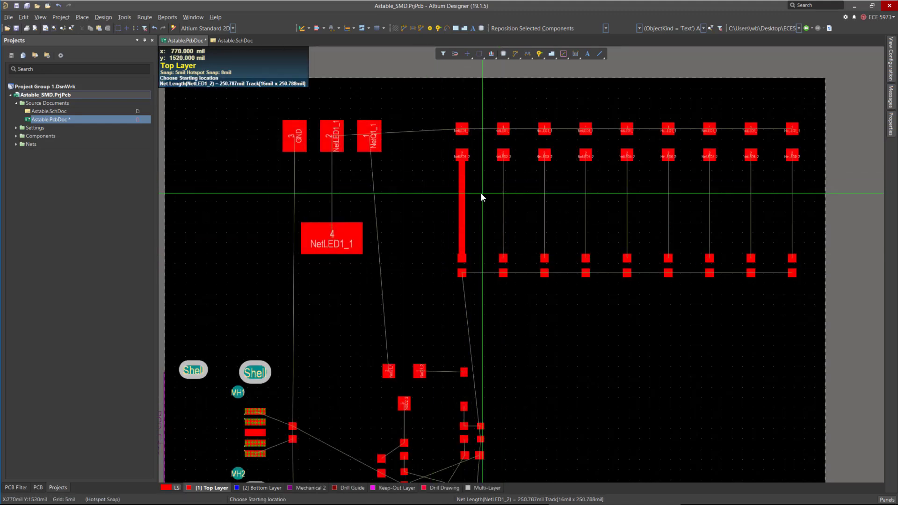
Route LED2's pad 2 straight down to its lower pad, toggling clearance boundary display off and on, then exit routing.
click(504, 157)
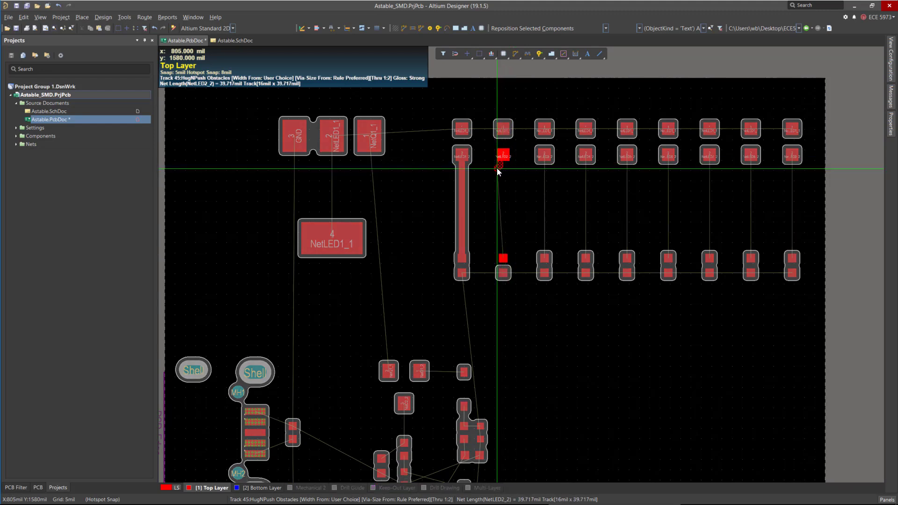
right_click(497, 167)
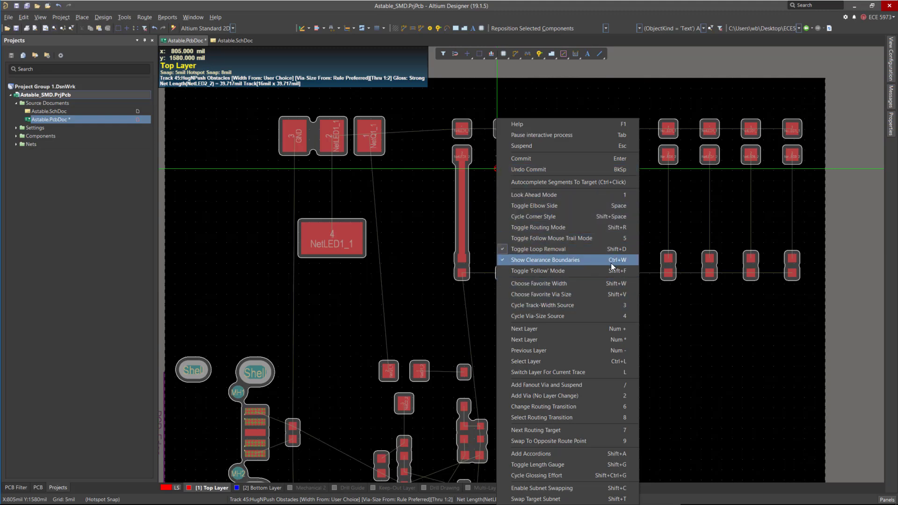
click(510, 261)
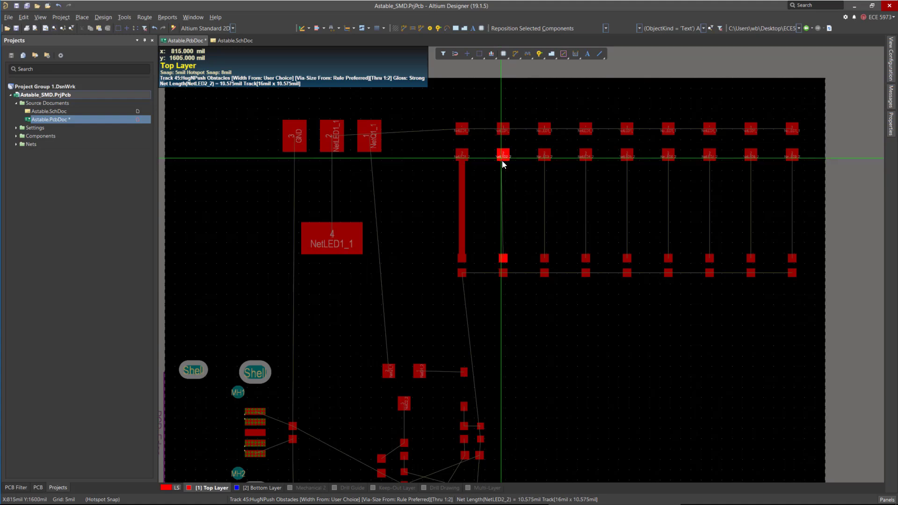
right_click(502, 166)
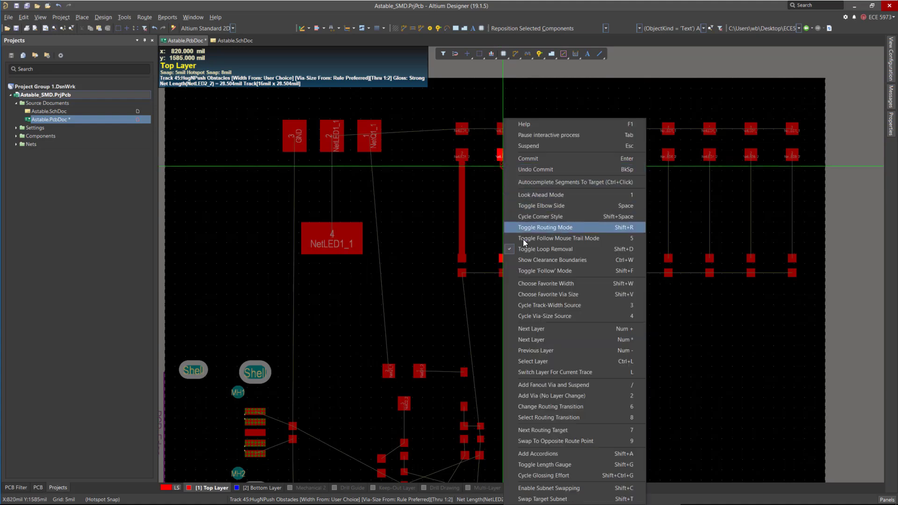
click(612, 260)
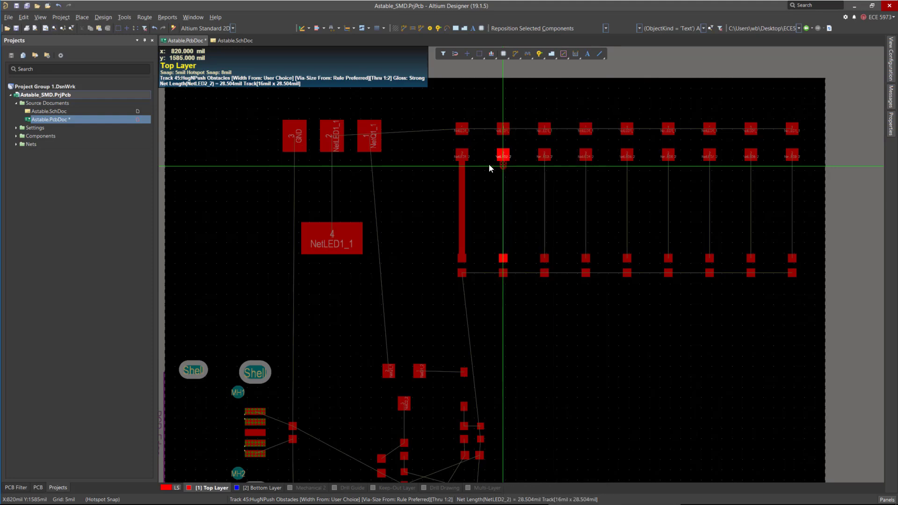
click(503, 259)
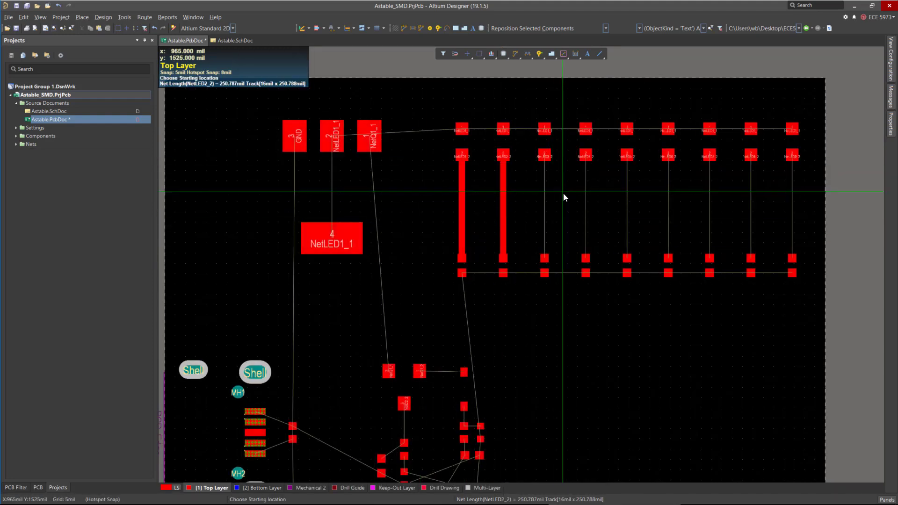
ctrl+scroll(545, 132, up, 2)
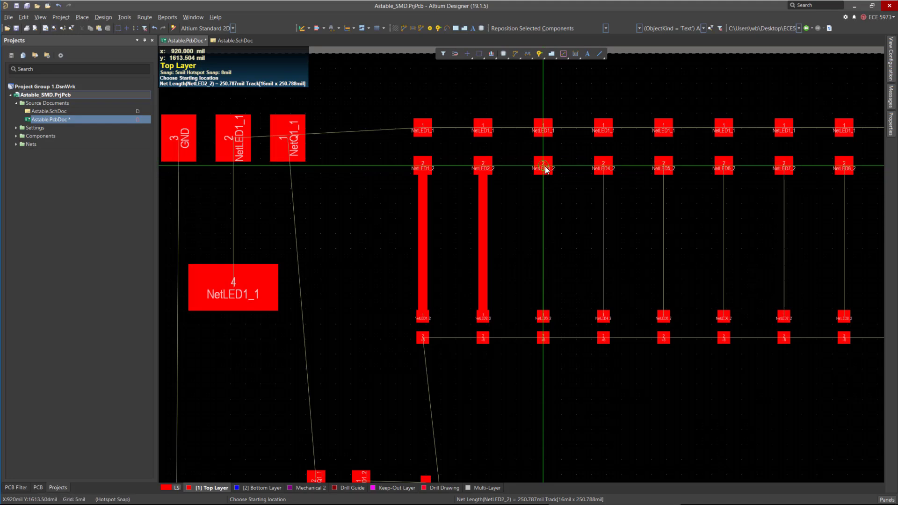
key(Escape)
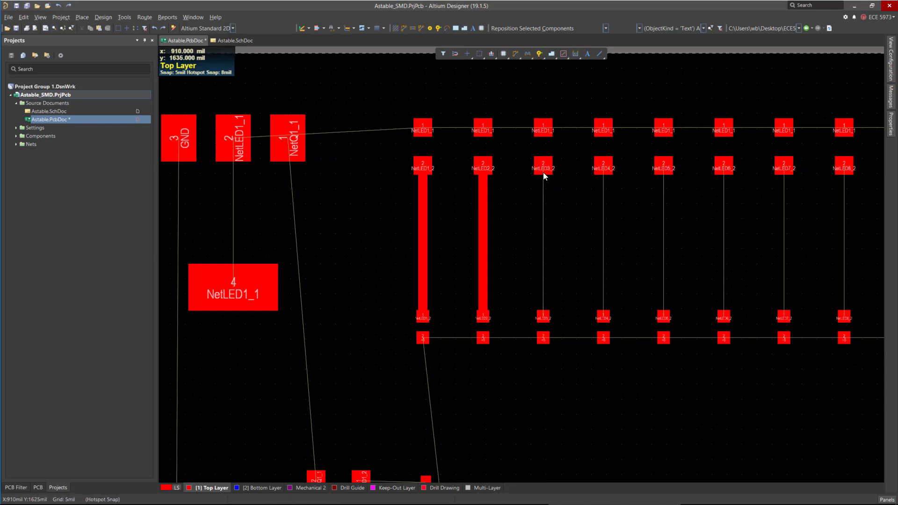
Restart interactive routing and route straight vertical tracks for LED3 through LED8 from pad 2 to the lower pads.
key(ctrl+w)
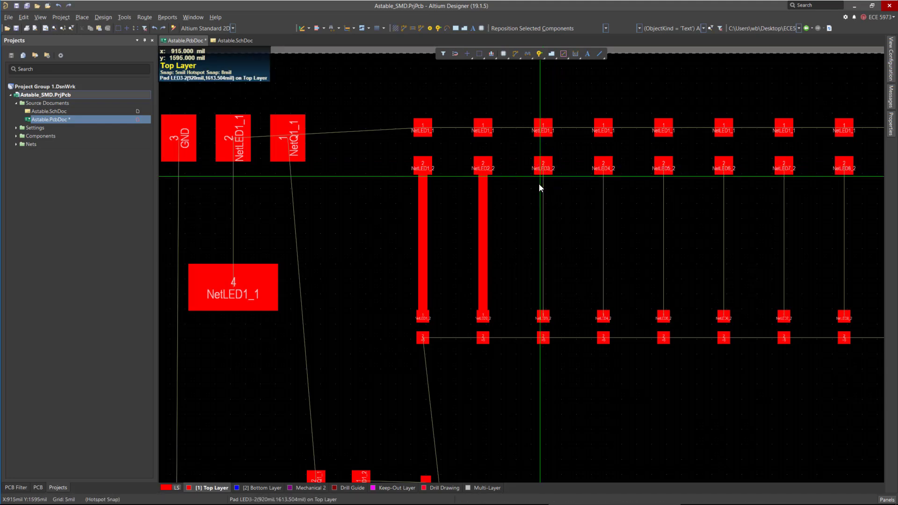
click(543, 170)
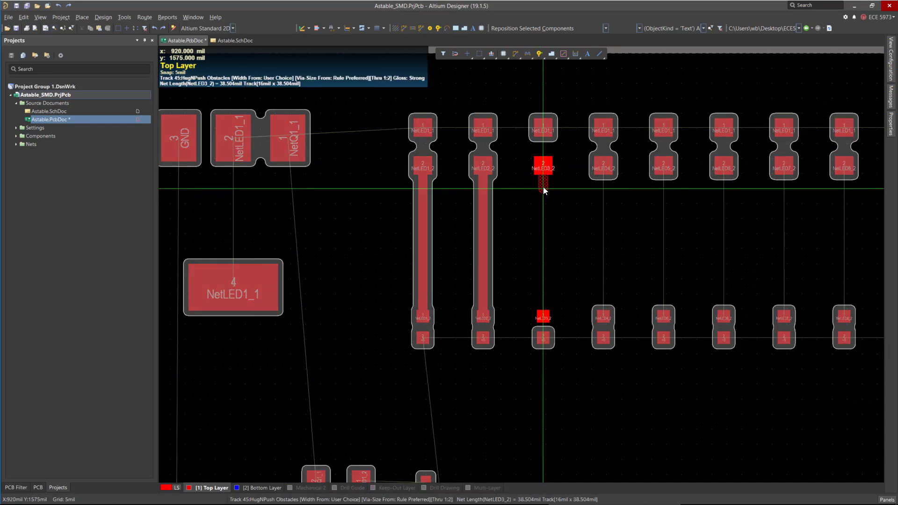
ctrl+click(543, 188)
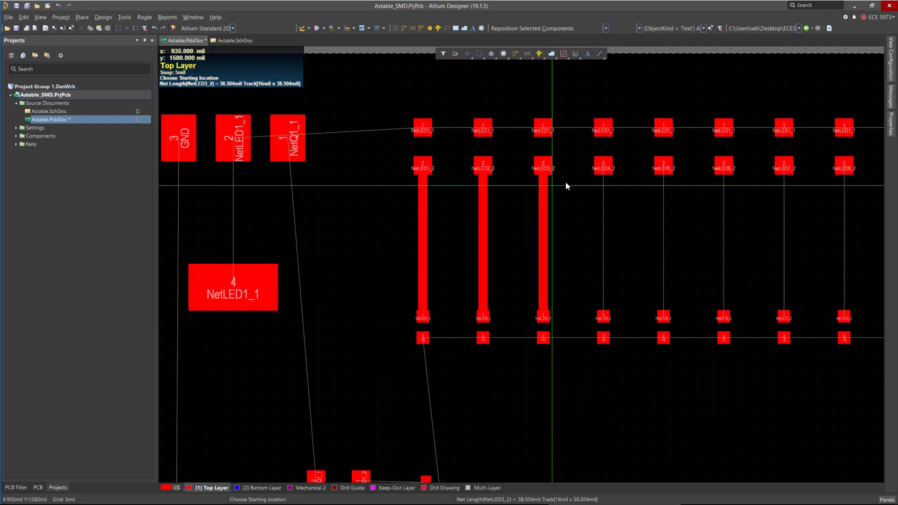
ctrl+click(601, 170)
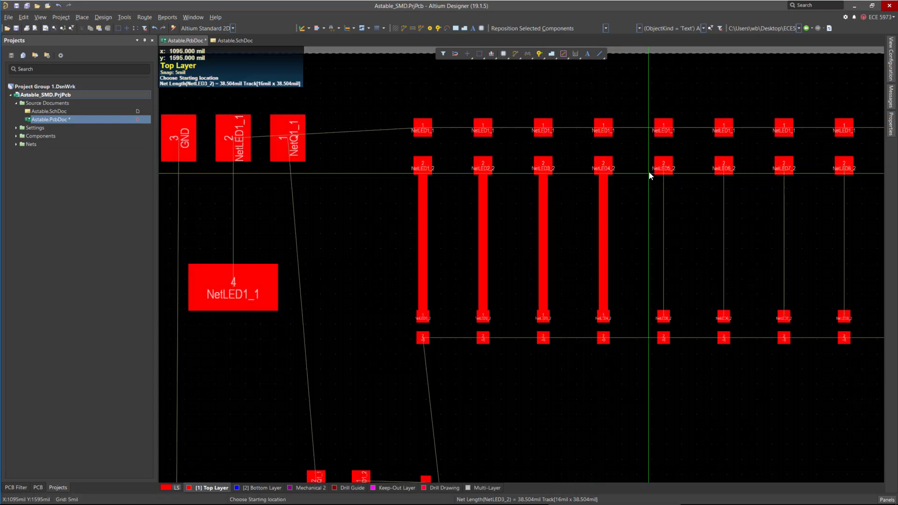
ctrl+click(662, 169)
ctrl+click(723, 171)
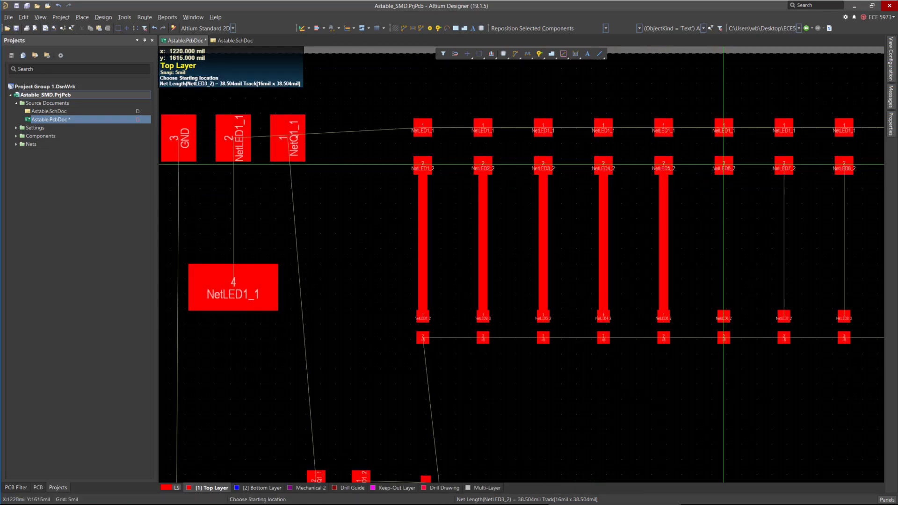
ctrl+click(784, 168)
ctrl+click(844, 167)
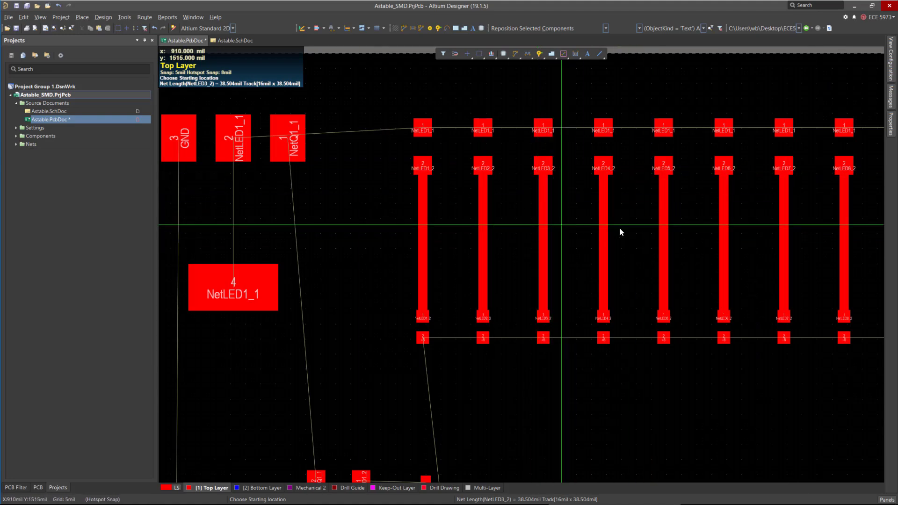
ctrl+scroll(662, 318, down, 2)
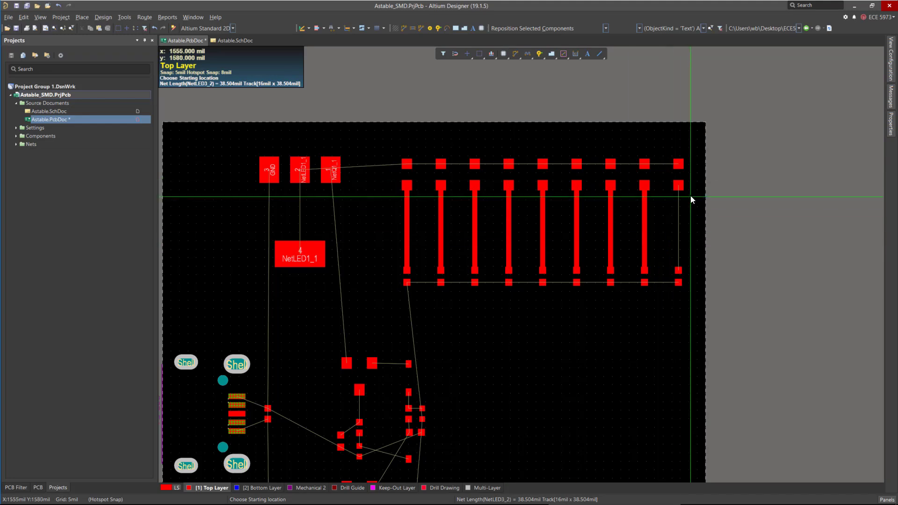
ctrl+scroll(692, 199, up, 2)
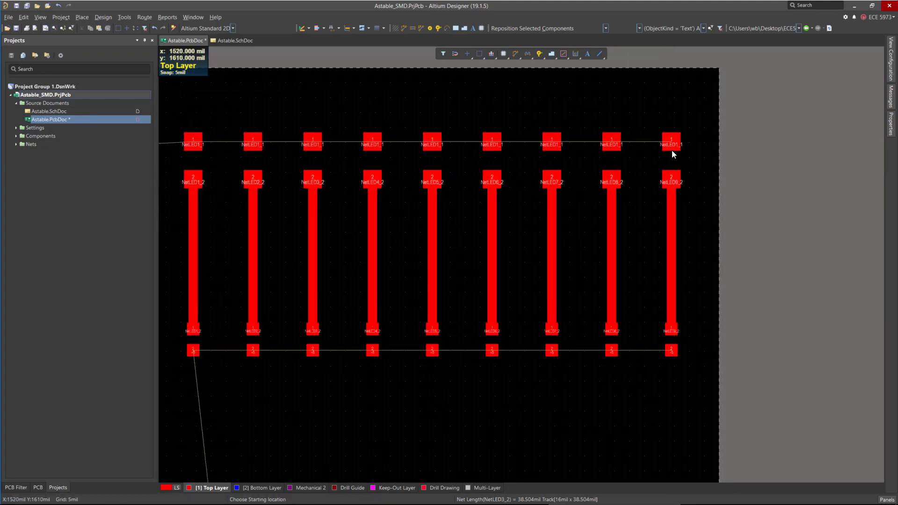
ctrl+scroll(797, 248, down, 1)
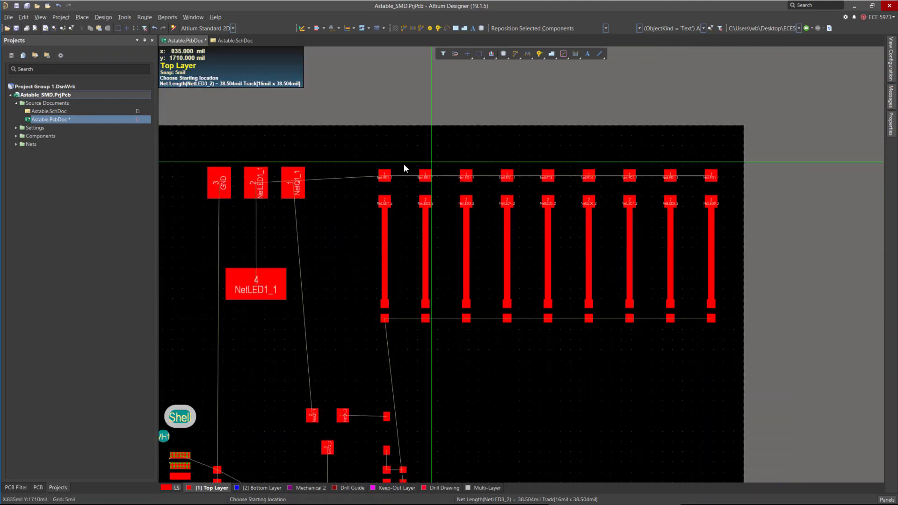
Route a track along the upper NetLED1_1 pads of the LED row, from LED9 leftward to LED2.
ctrl+click(709, 175)
ctrl+click(672, 177)
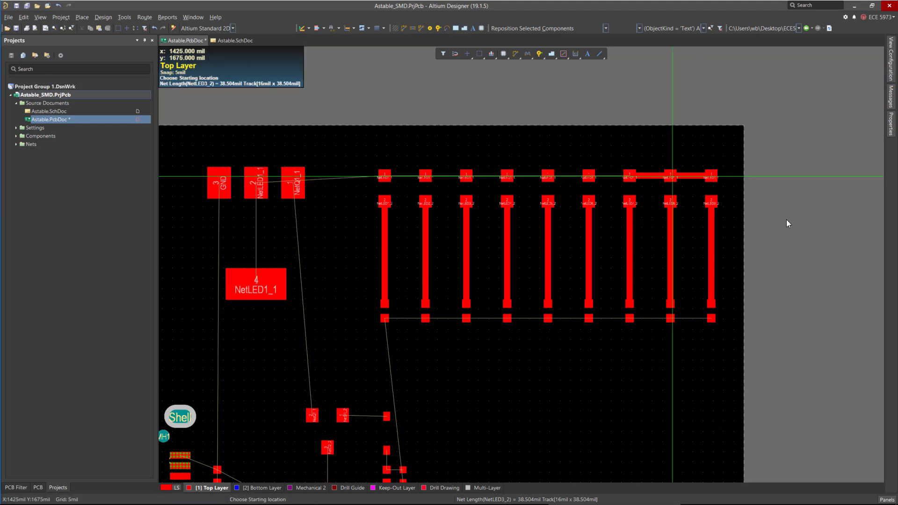
ctrl+click(628, 176)
ctrl+click(588, 176)
ctrl+click(548, 176)
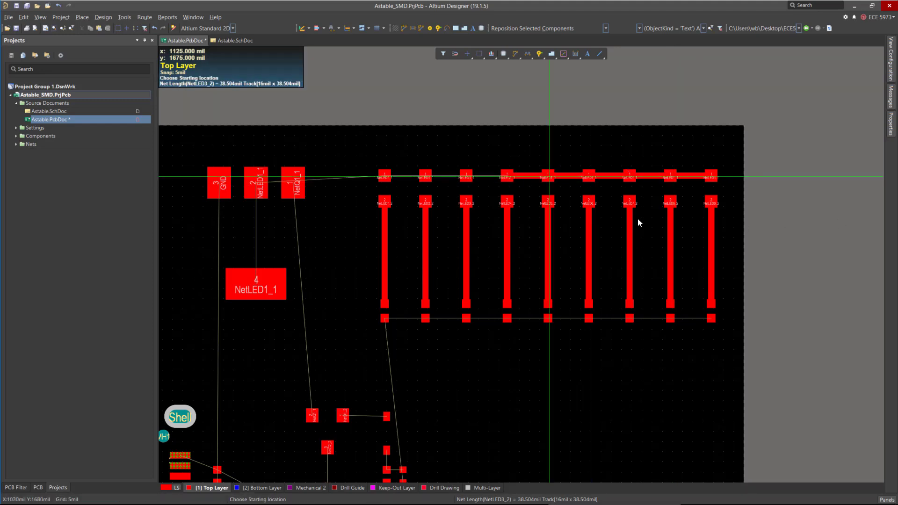
ctrl+click(466, 176)
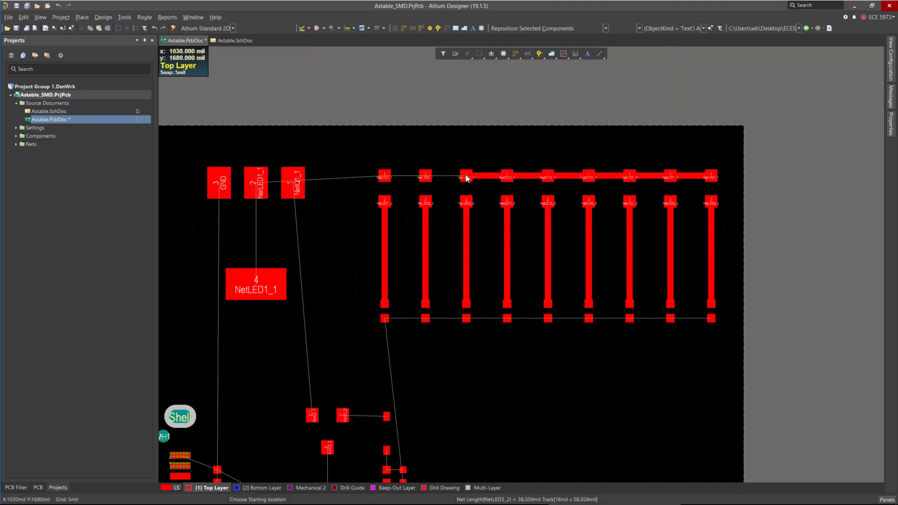
ctrl+click(426, 177)
Route a +5 track across the lower pads of the LED row, from LED9 back to LED1.
ctrl+scroll(695, 316, up, 5)
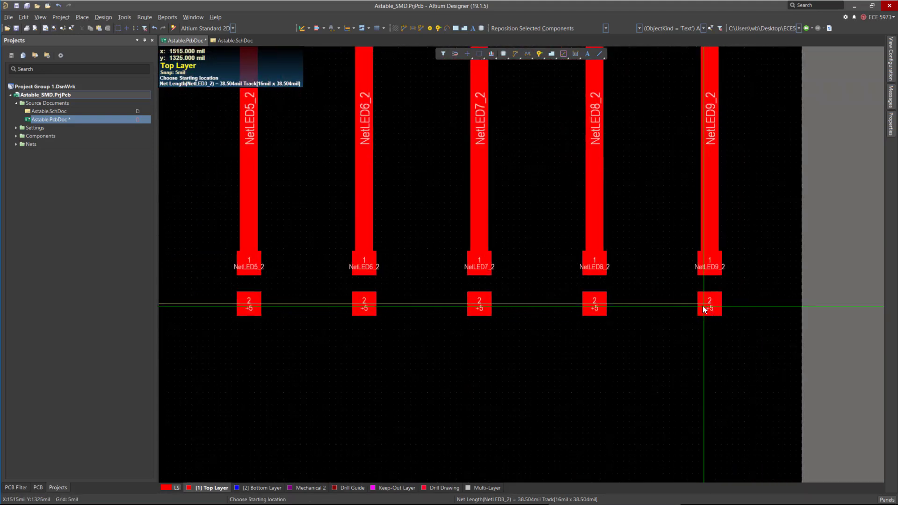
ctrl+click(703, 304)
ctrl+click(594, 305)
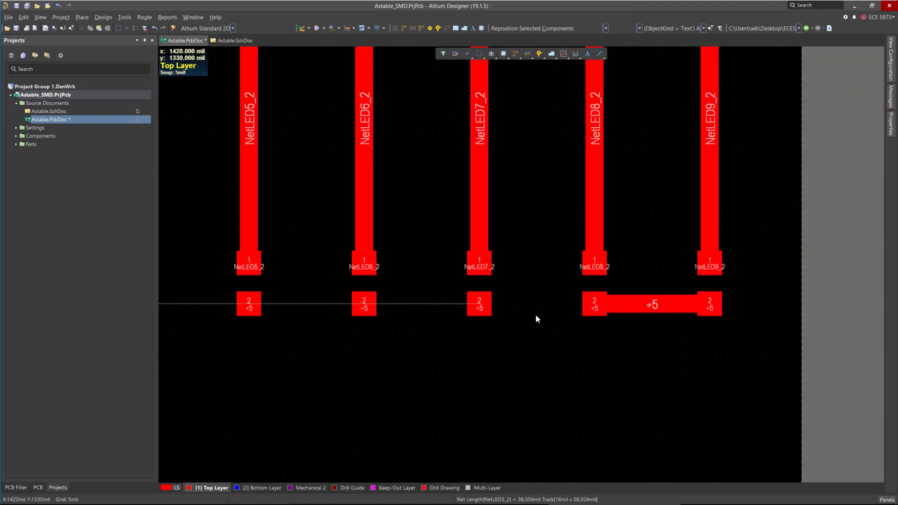
ctrl+click(481, 305)
ctrl+scroll(837, 317, down, 2)
ctrl+scroll(580, 302, up, 3)
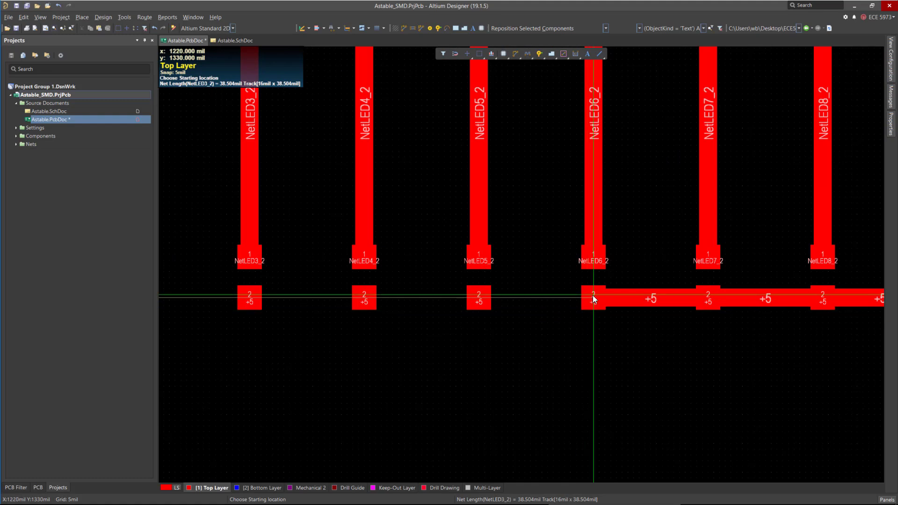
click(593, 295)
ctrl+click(477, 299)
ctrl+click(363, 299)
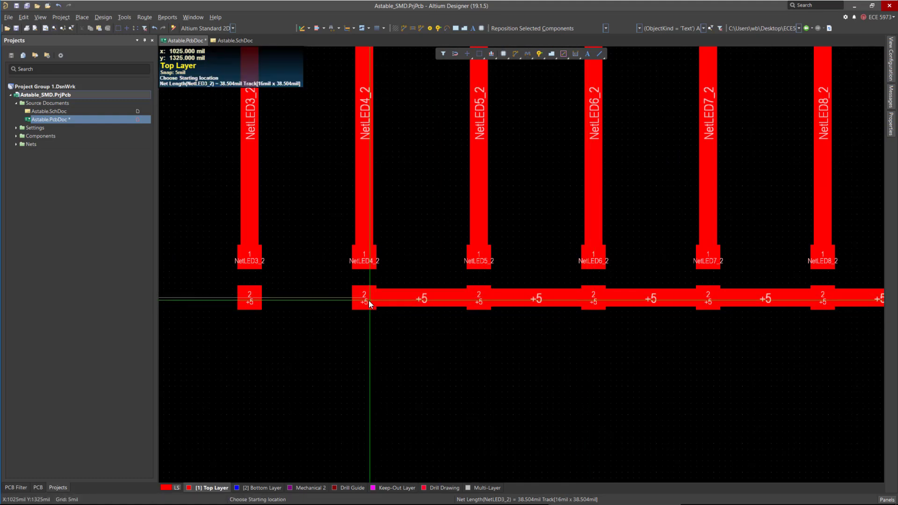
ctrl+click(249, 300)
ctrl+scroll(734, 345, down, 2)
click(490, 306)
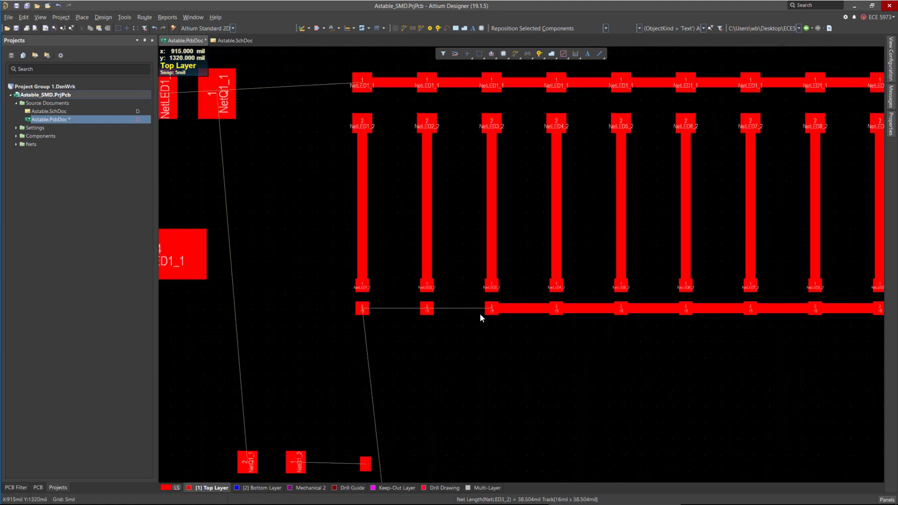
ctrl+click(428, 309)
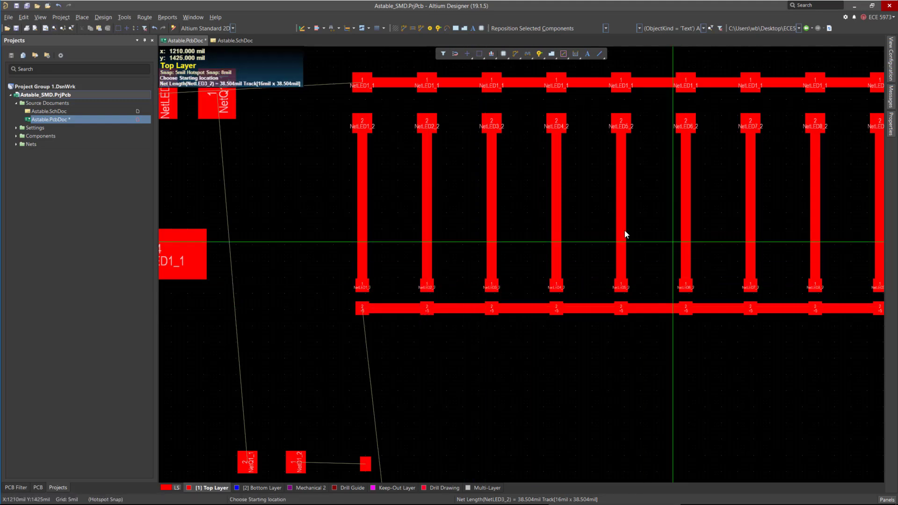
Route the NetLED1_1 track from LED1's upper pad over to pad 2 of the three-pad part, then exit routing.
ctrl+scroll(590, 198, down, 4)
scroll(489, 243, down, 3)
scroll(493, 316, up, 4)
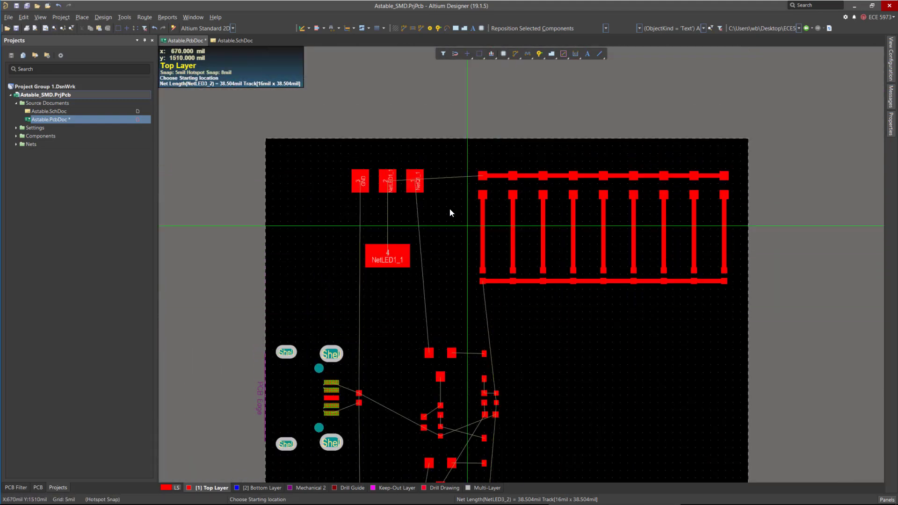
ctrl+scroll(376, 185, up, 2)
ctrl+scroll(405, 189, up, 2)
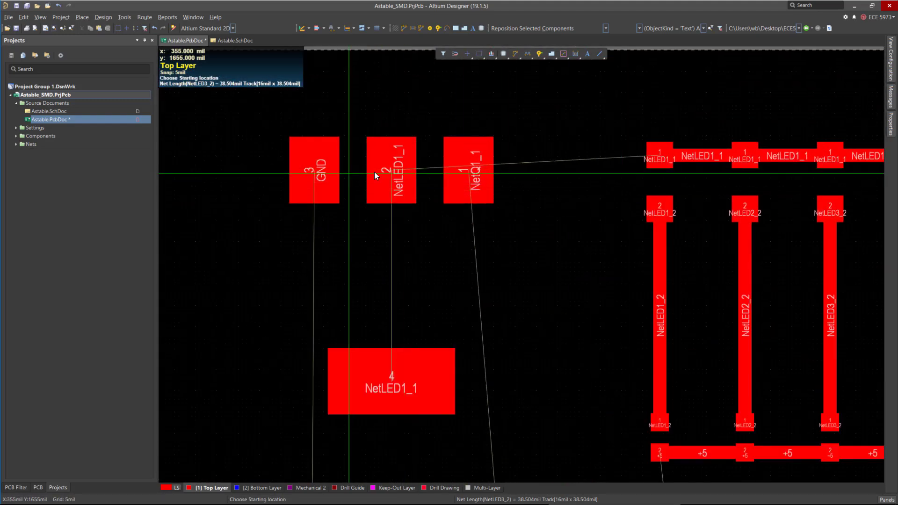
ctrl+click(661, 158)
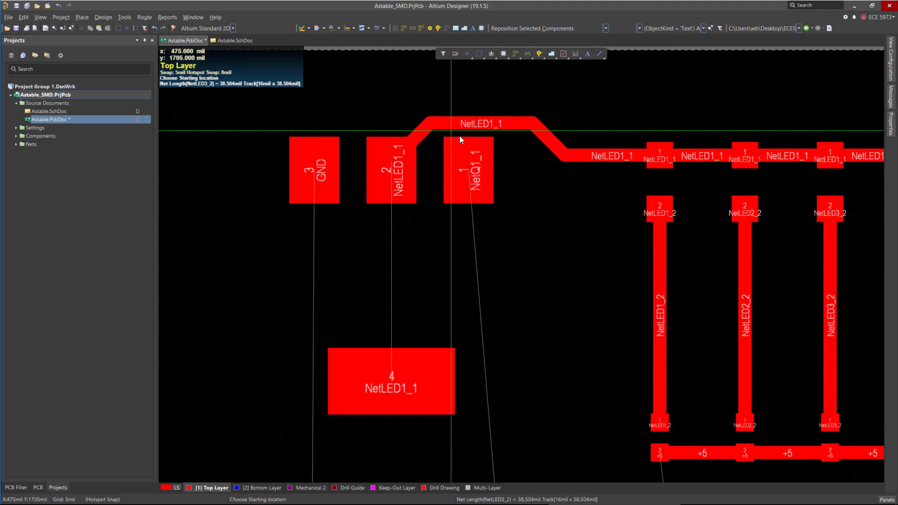
key(Escape)
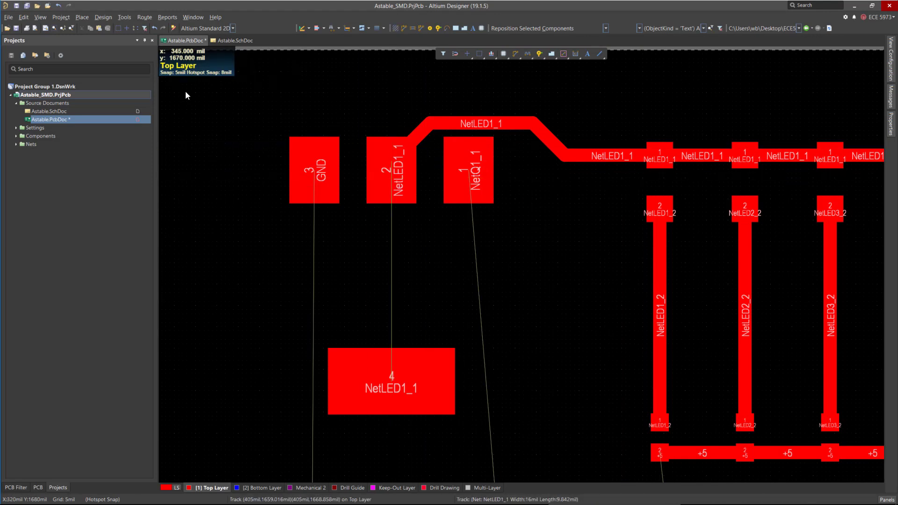
Open the PCB rules and constraints editor to review the clearance rule, then close it.
click(108, 21)
click(116, 60)
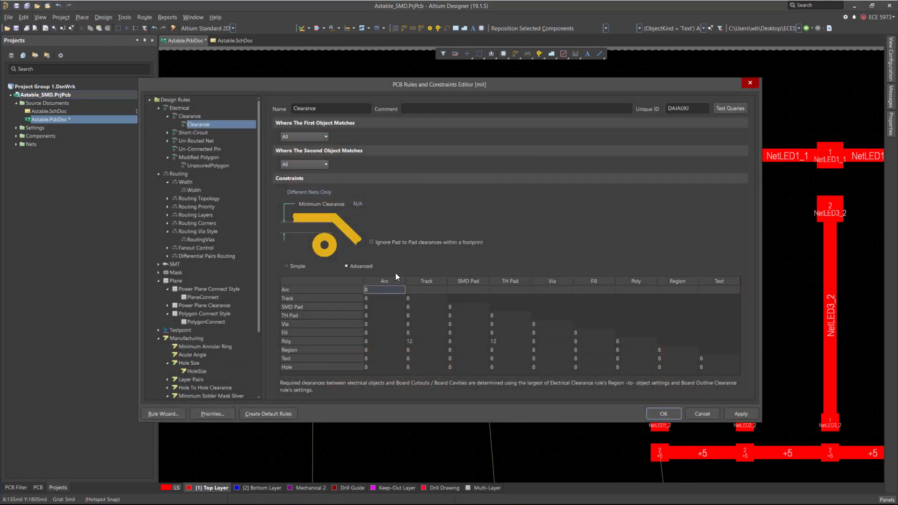
click(749, 84)
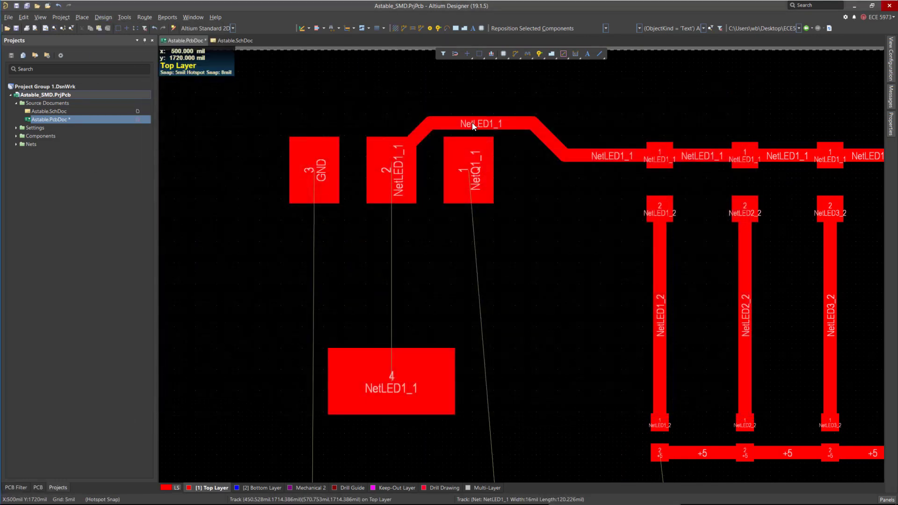
Move the new NetLED1_1 track segment higher so it clears the neighbouring NetQ1_1 pad.
click(464, 122)
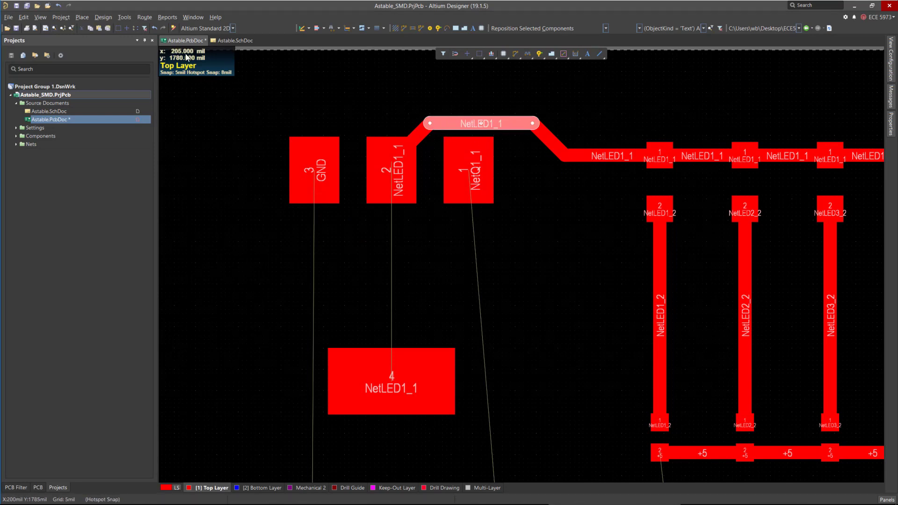
click(97, 19)
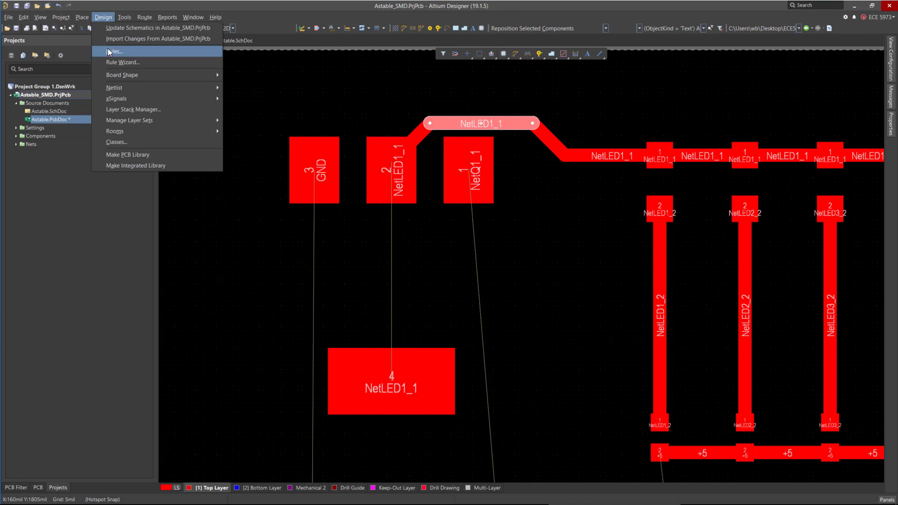
click(682, 245)
drag(410, 135, 395, 120)
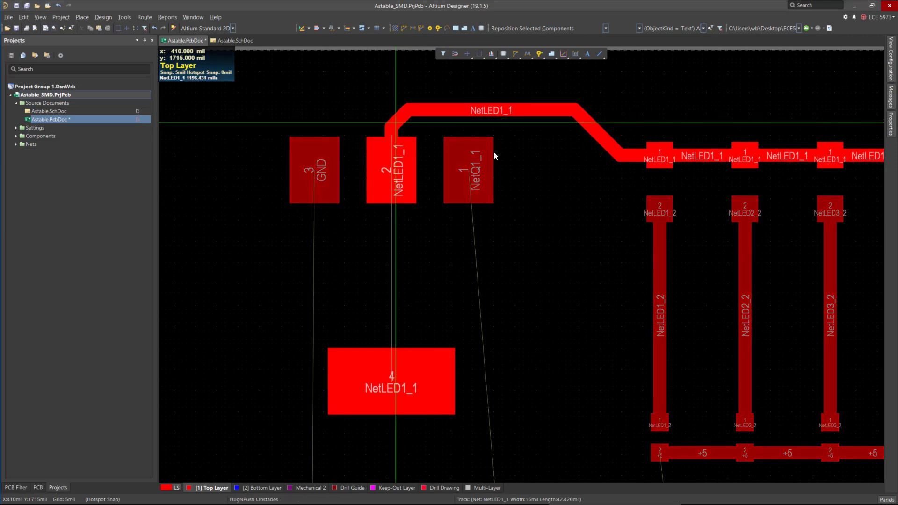
Route straight vertical tracks for LED18 and LED17 from their upper pads down to their lower pads.
ctrl+scroll(467, 128, down, 8)
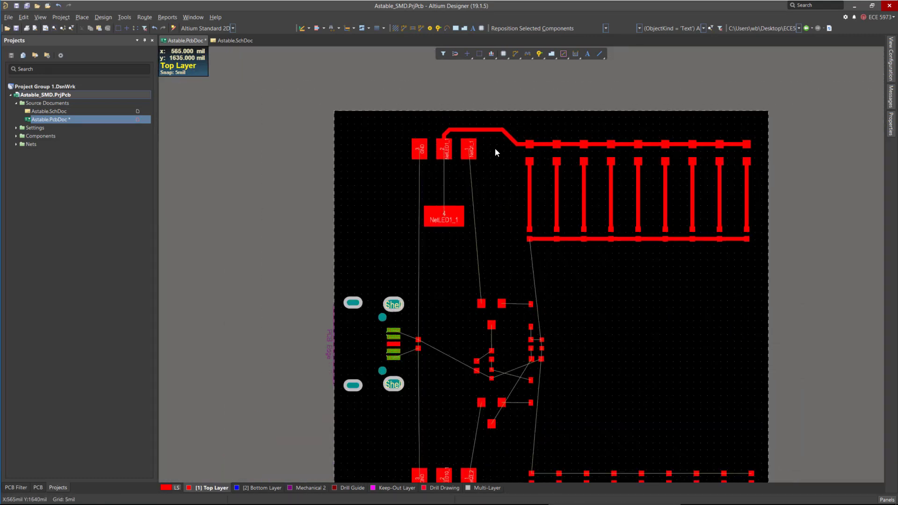
ctrl+scroll(657, 423, up, 4)
scroll(689, 281, down, 3)
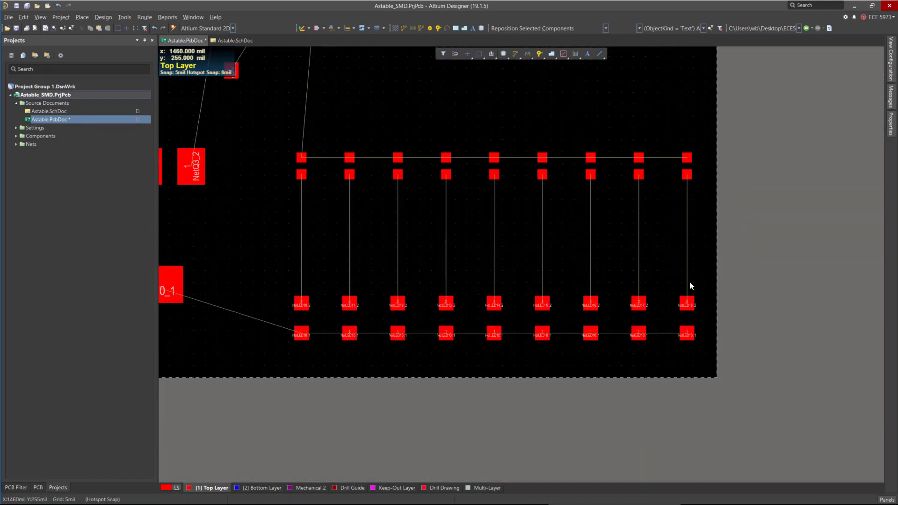
ctrl+scroll(688, 232, up, 2)
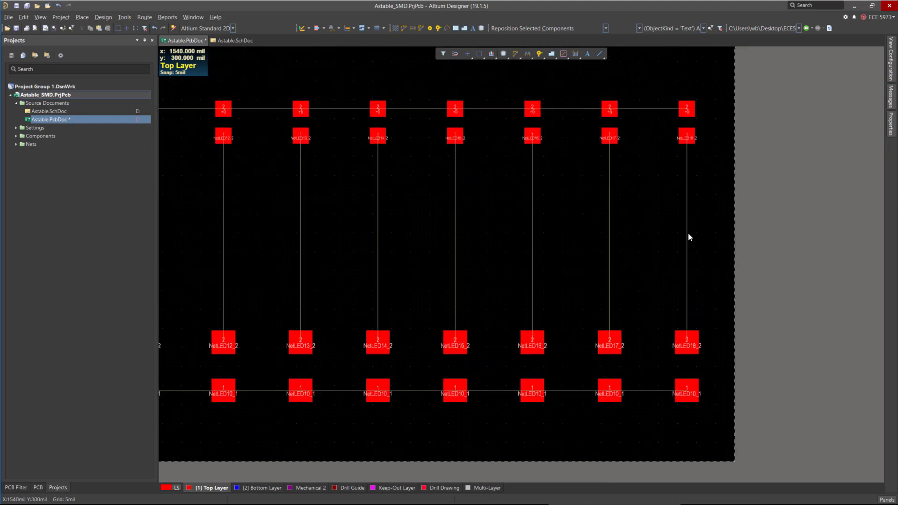
click(684, 139)
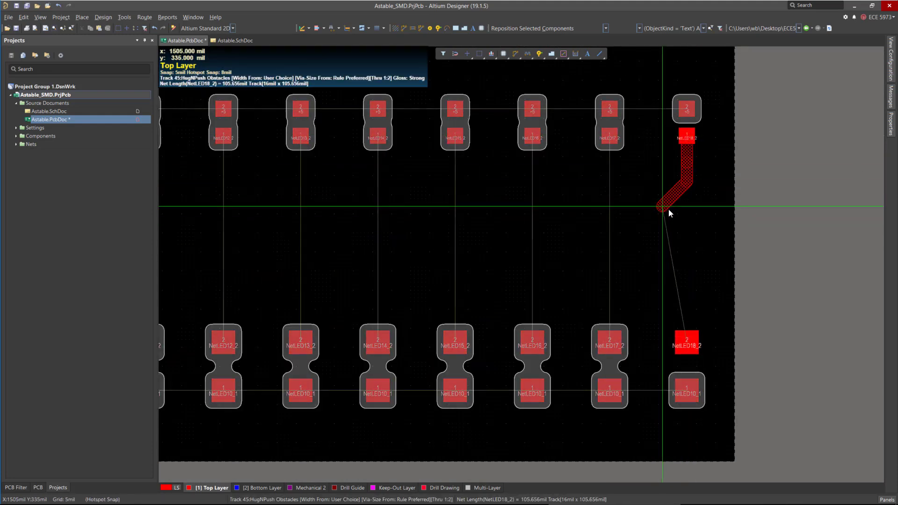
click(686, 338)
click(609, 137)
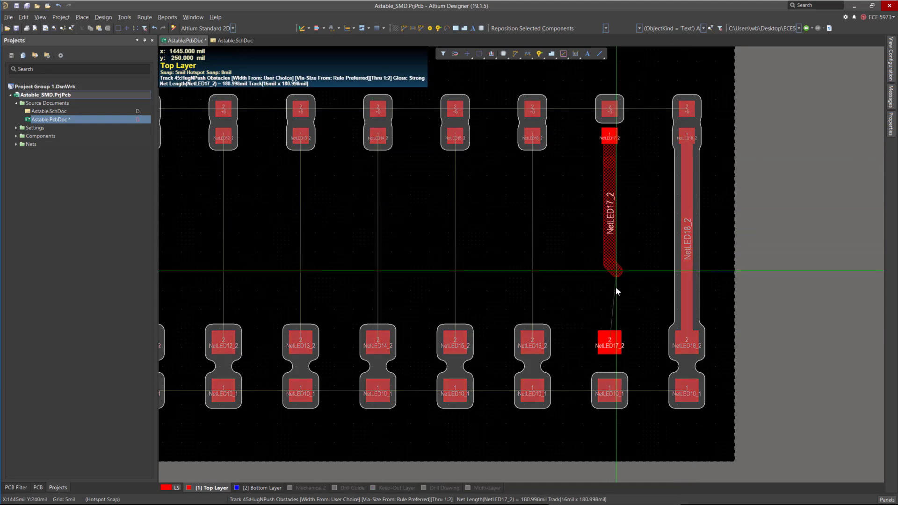
click(610, 339)
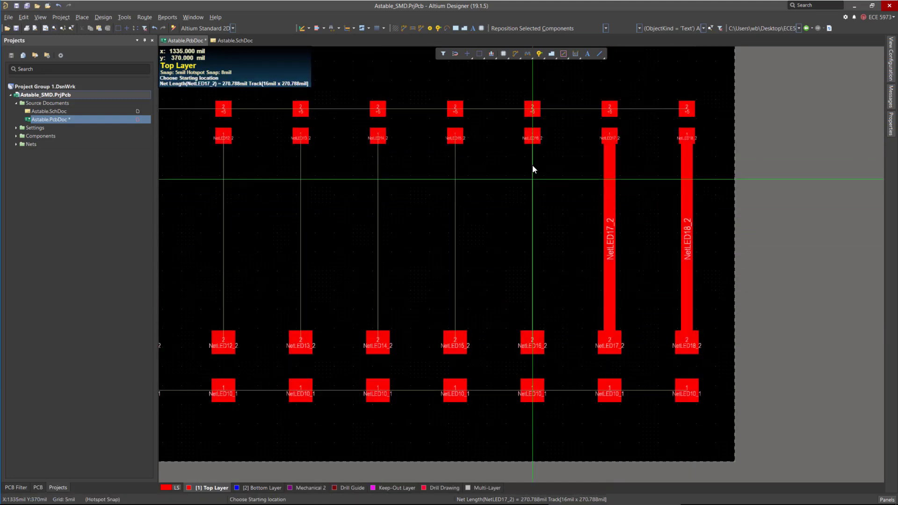
Route straight vertical tracks for LED16 through LED12 from their upper pads down to their lower pads.
click(532, 138)
ctrl+click(532, 153)
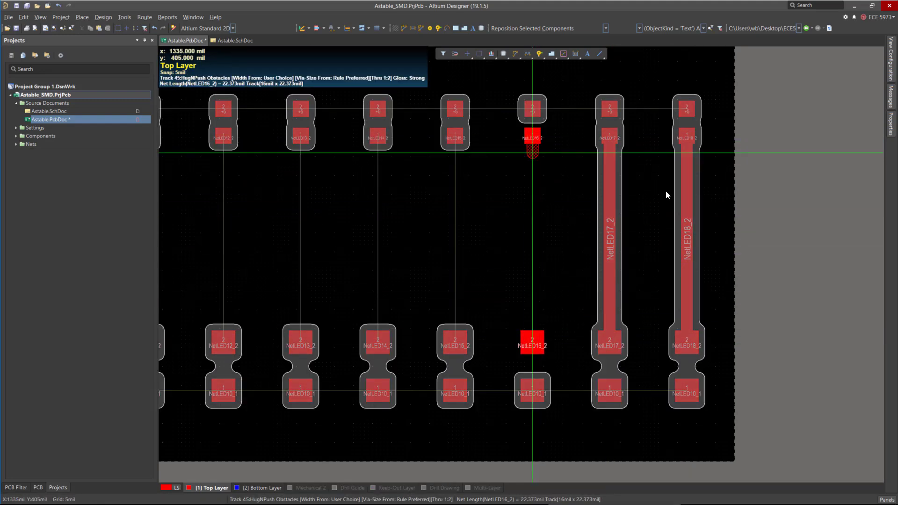
ctrl+click(455, 138)
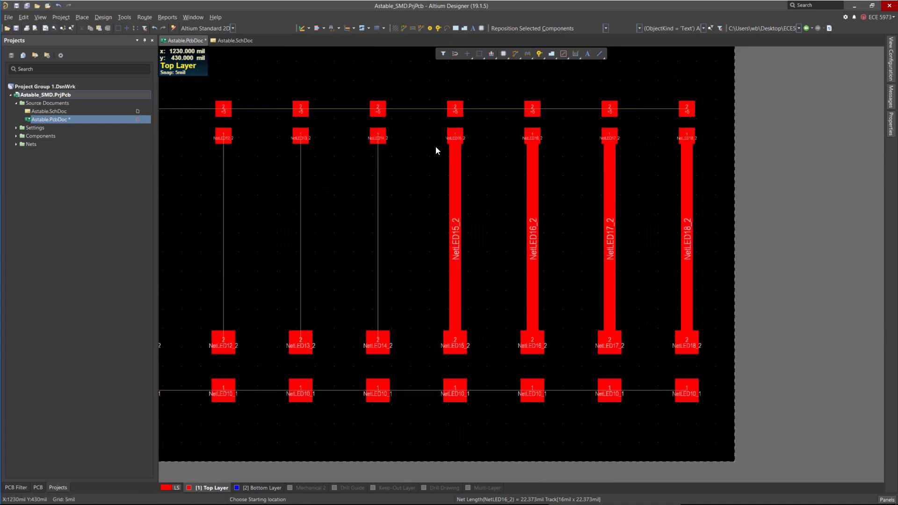
ctrl+click(378, 138)
ctrl+click(300, 138)
ctrl+click(223, 138)
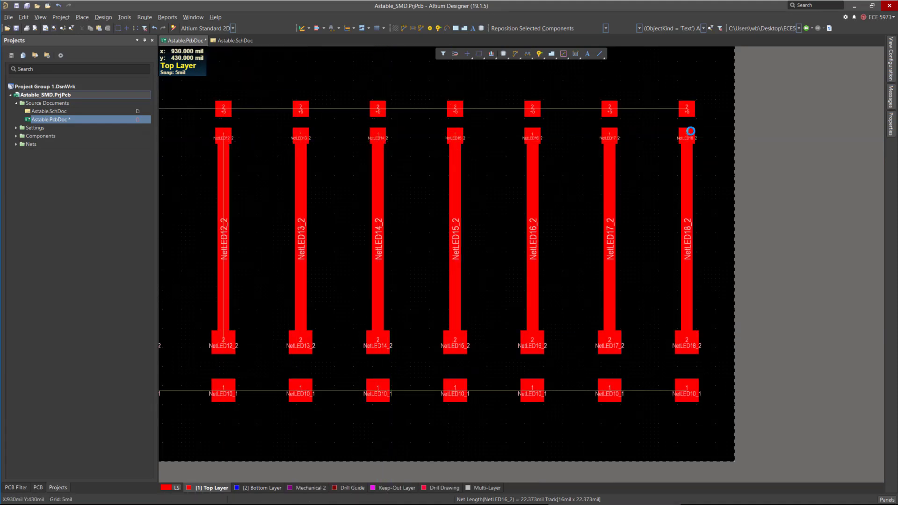
Route a +5 track along the top pads of the second LED row from LED18 to LED14.
ctrl+click(687, 109)
ctrl+click(527, 112)
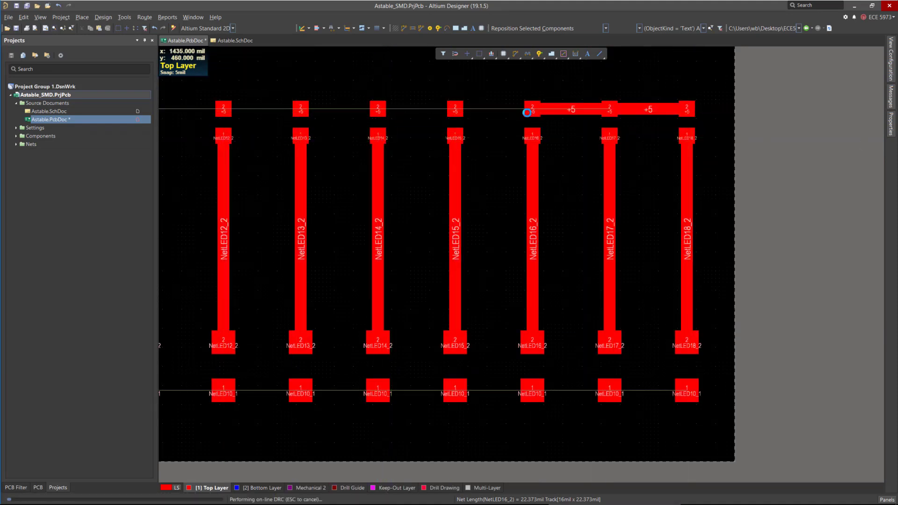
click(456, 109)
ctrl+click(571, 138)
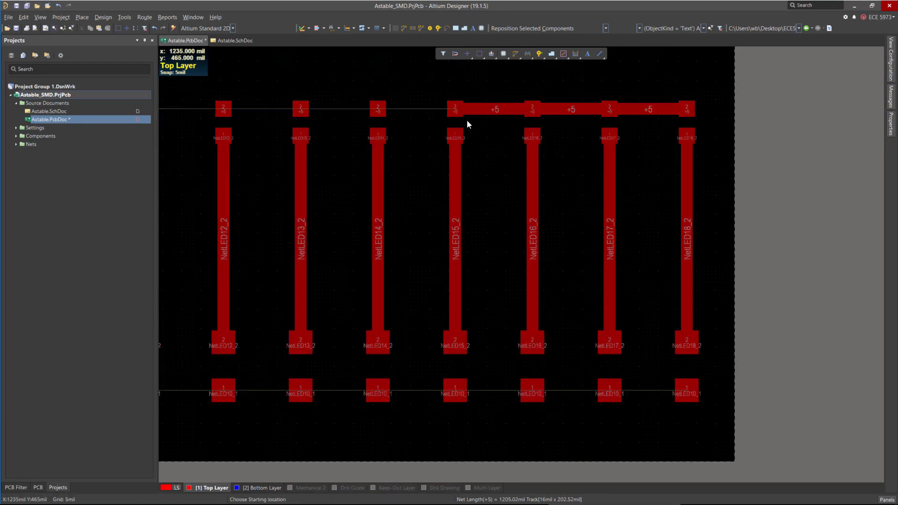
click(379, 109)
click(379, 110)
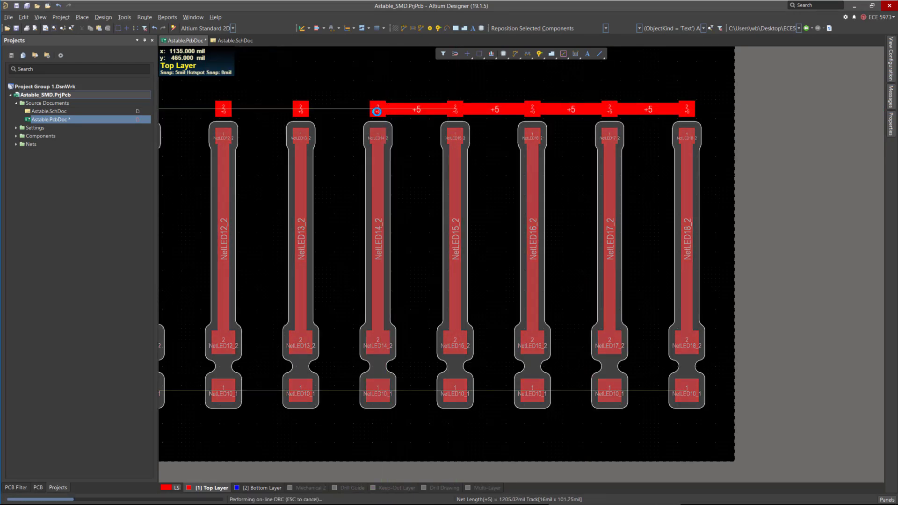
Continue the +5 track along the top pads from LED14 to LED10.
ctrl+scroll(722, 144, down, 4)
ctrl+scroll(343, 121, up, 5)
click(565, 123)
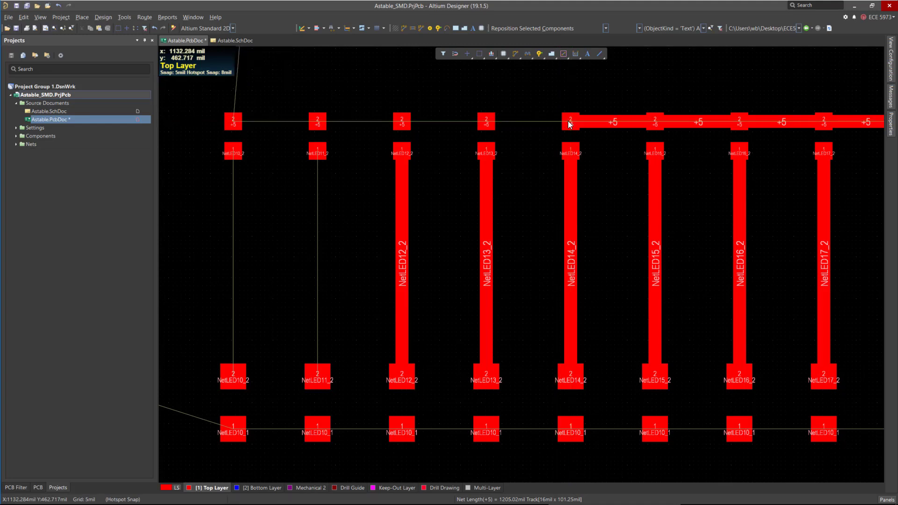
click(487, 122)
click(487, 123)
click(401, 123)
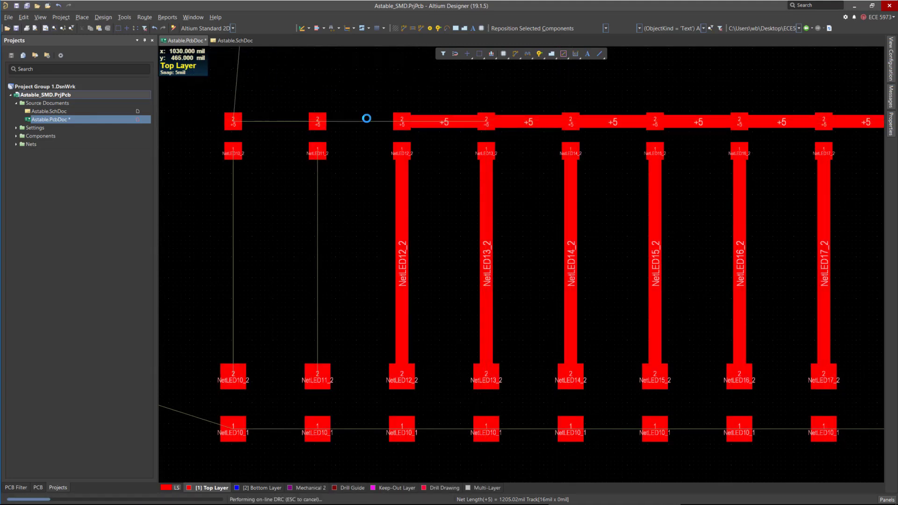
click(402, 123)
click(317, 122)
ctrl+click(317, 123)
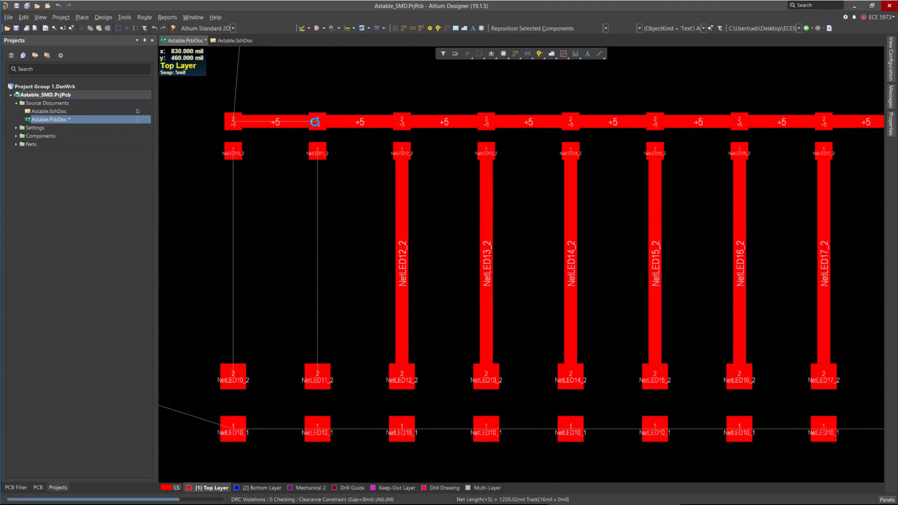
Route the vertical tracks for LED11 and LED10 from their upper pads down to their lower pads.
scroll(315, 123, down, 4)
ctrl+scroll(332, 125, up, 1)
scroll(332, 124, up, 2)
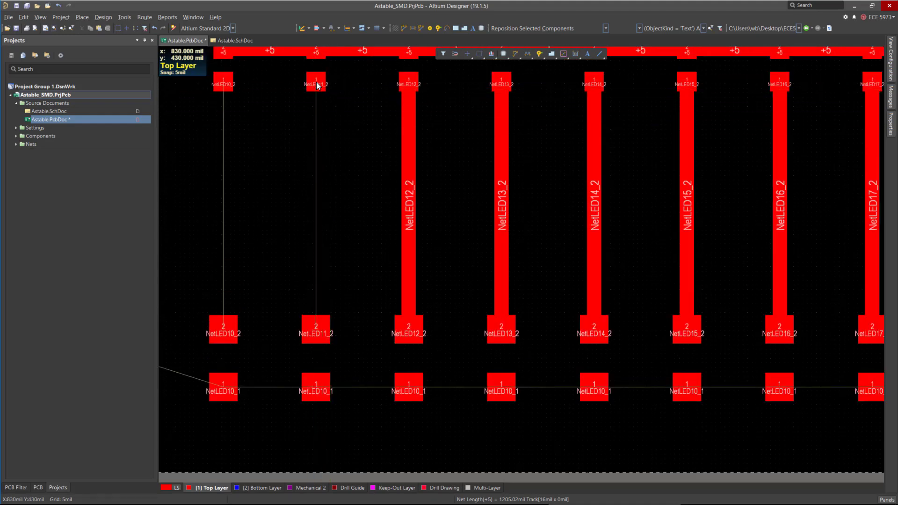
ctrl+click(317, 83)
ctrl+click(222, 83)
ctrl+scroll(622, 325, down, 2)
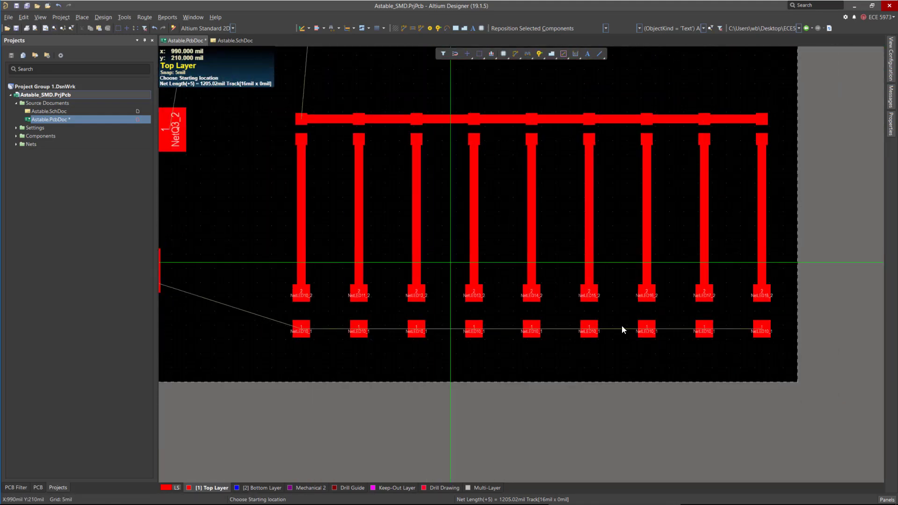
Route the NetLED10_1 track along the lower pads of the second LED row, from the rightmost LED to the leftmost.
ctrl+scroll(757, 312, up, 1)
ctrl+scroll(837, 314, down, 2)
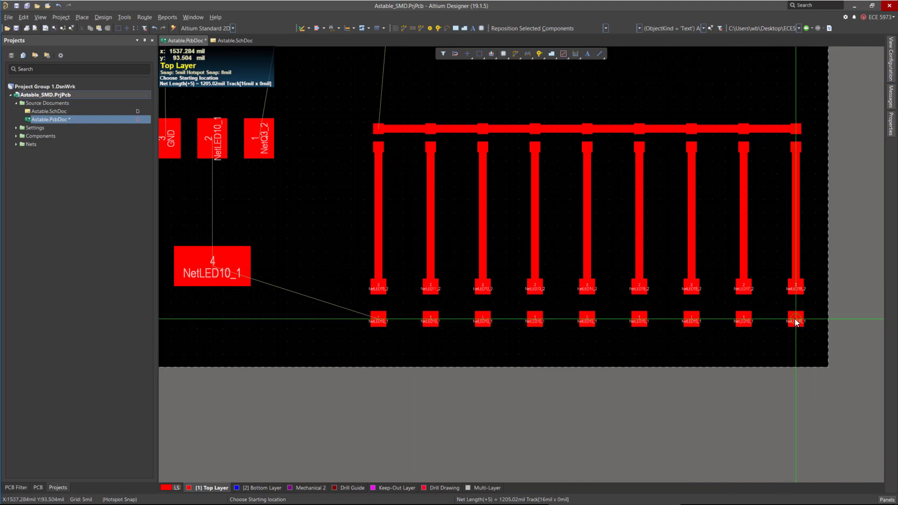
click(795, 319)
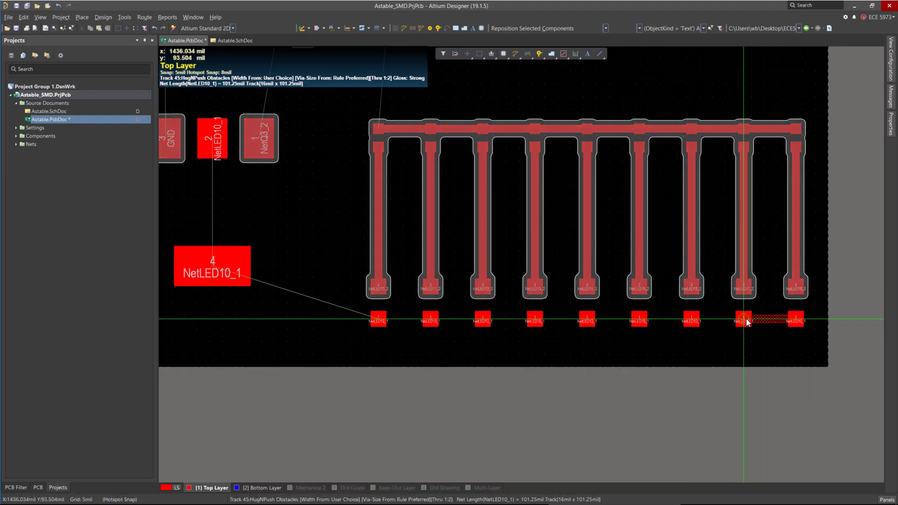
click(381, 321)
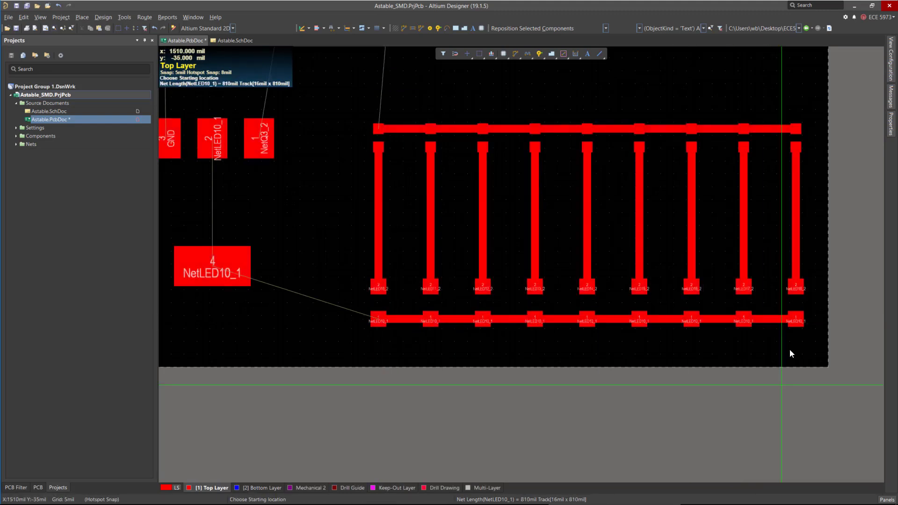
right_click(668, 372)
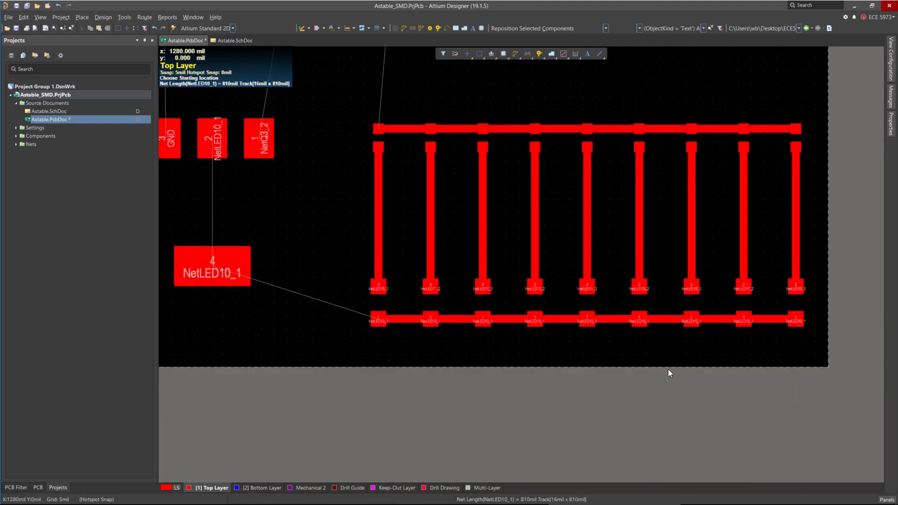
click(769, 322)
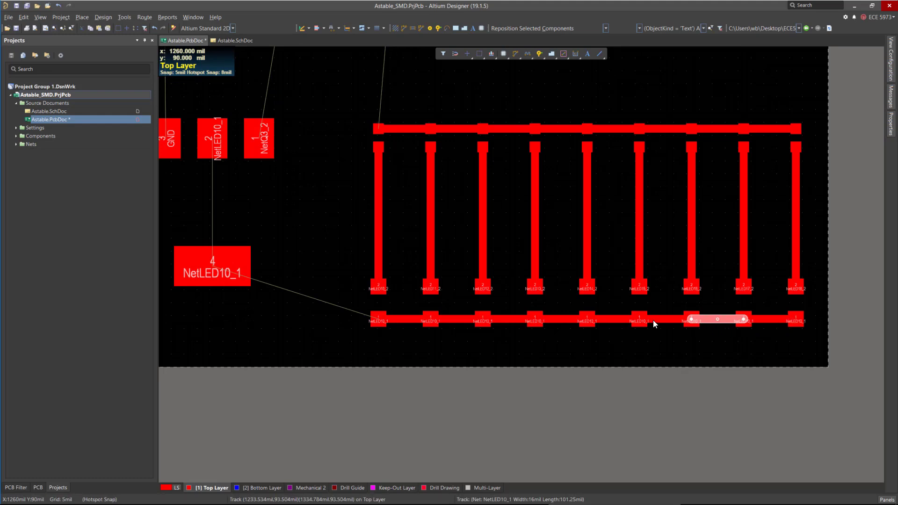
click(602, 322)
ctrl+scroll(666, 369, down, 2)
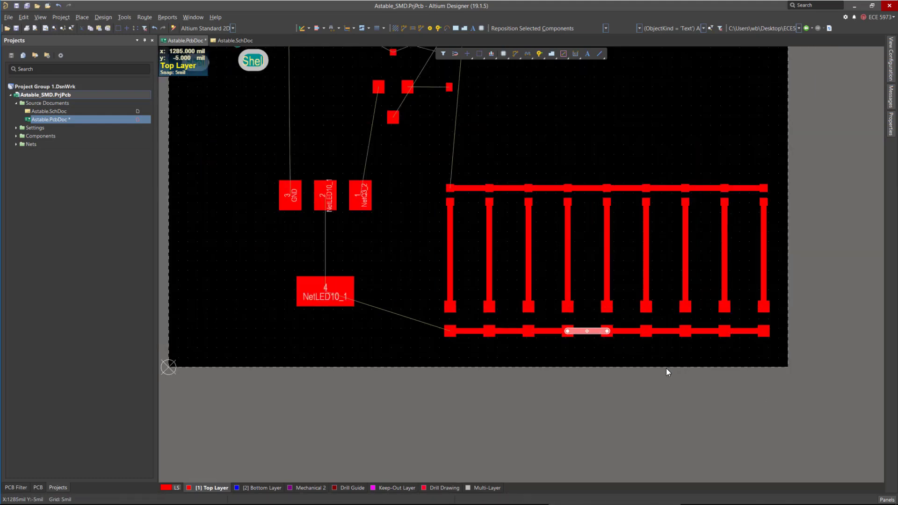
click(366, 316)
ctrl+scroll(368, 322, up, 2)
Route a track from the leftmost lower LED pad diagonally up to the transistor's NetLED10_1 pad 4.
key(ctrl+w)
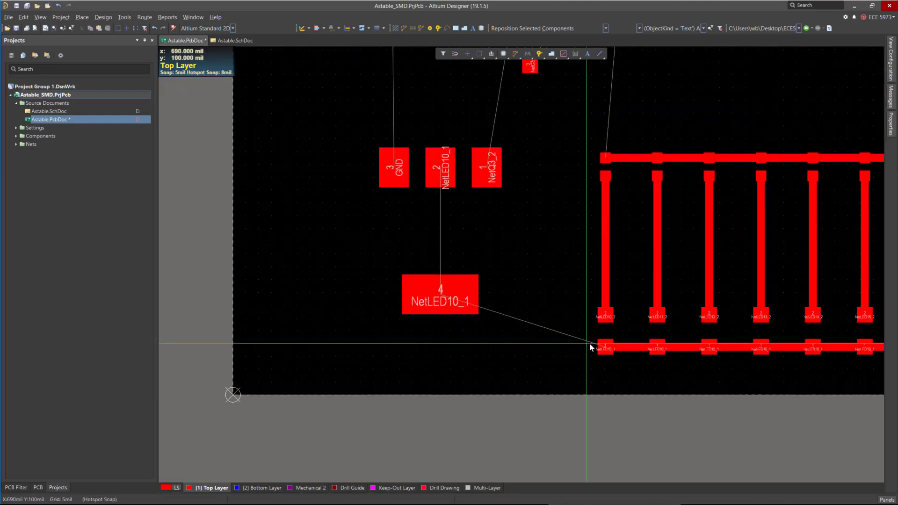
ctrl+click(605, 347)
right_click(493, 341)
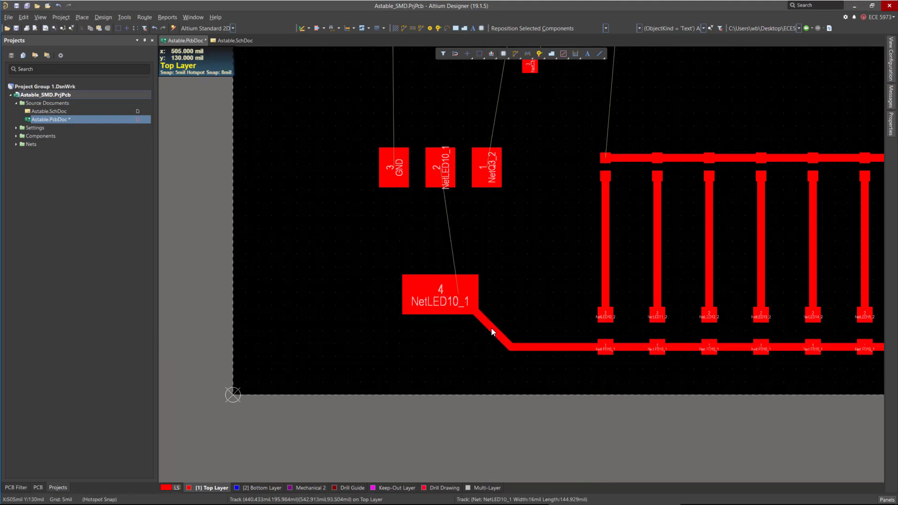
drag(492, 330, 453, 335)
ctrl+scroll(476, 359, down, 1)
ctrl+scroll(472, 346, up, 1)
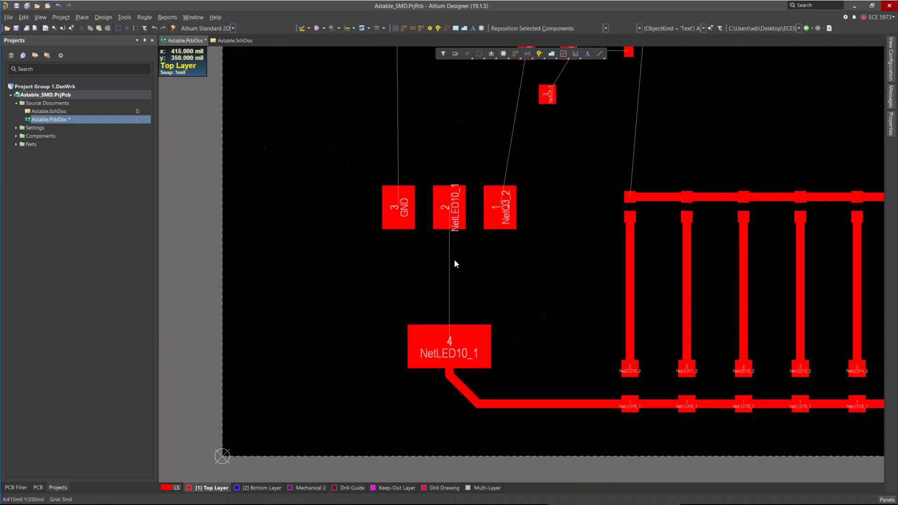
Route a vertical track joining the lower transistor's pad 2 to its pad 4 on NetLED10_1.
key(ctrl+w)
click(451, 201)
click(450, 340)
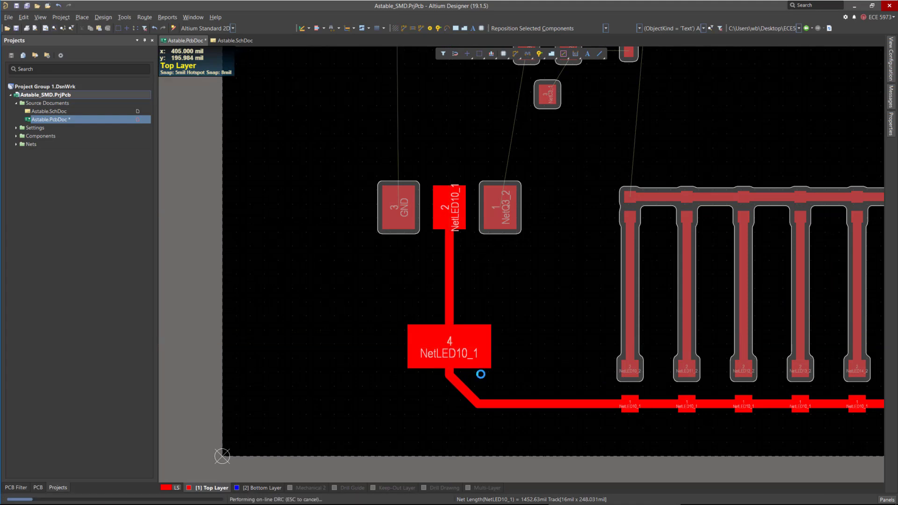
ctrl+scroll(484, 403, down, 3)
scroll(403, 200, up, 3)
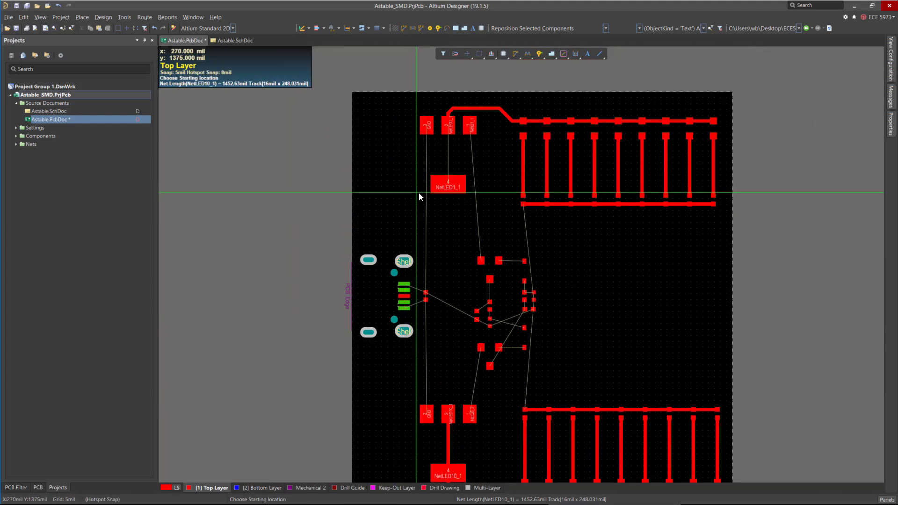
Route the NetQ1_1 track from the upper transistor's pad 1 down to the Q1 pad and straighten its bends.
ctrl+scroll(444, 111, up, 2)
ctrl+click(449, 116)
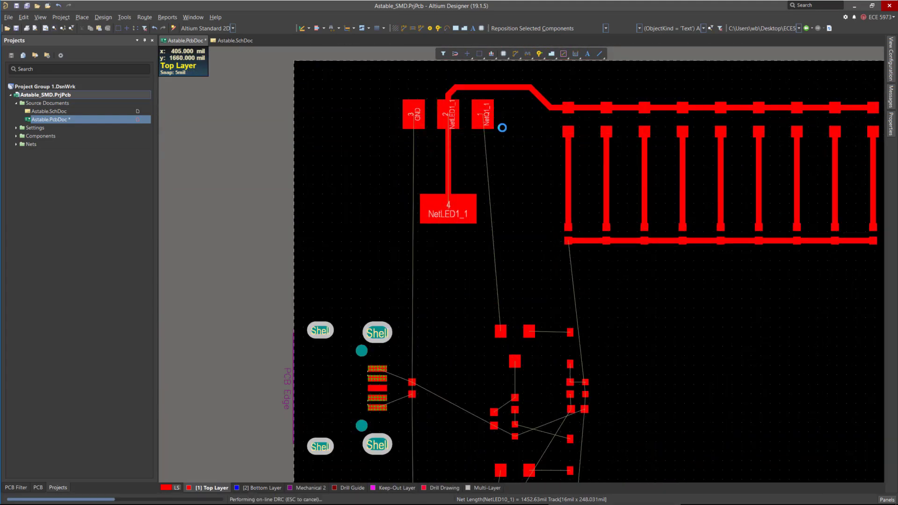
ctrl+click(481, 116)
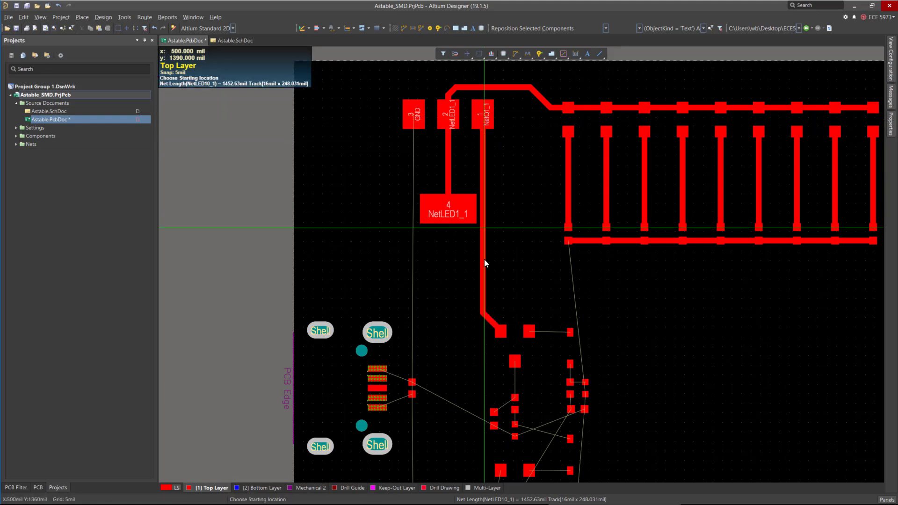
right_click(488, 320)
drag(490, 318, 495, 300)
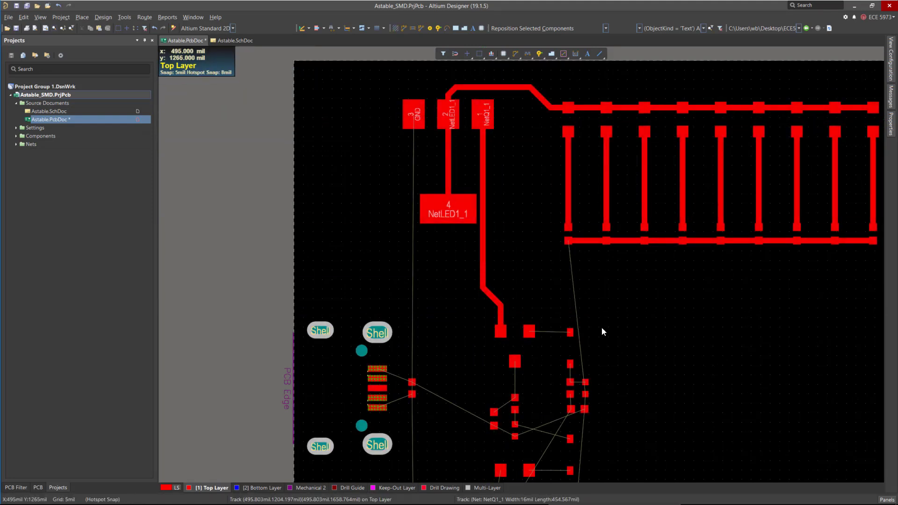
mouse_move(485, 260)
mouse_down()
mouse_move(507, 259)
mouse_move(499, 257)
mouse_up()
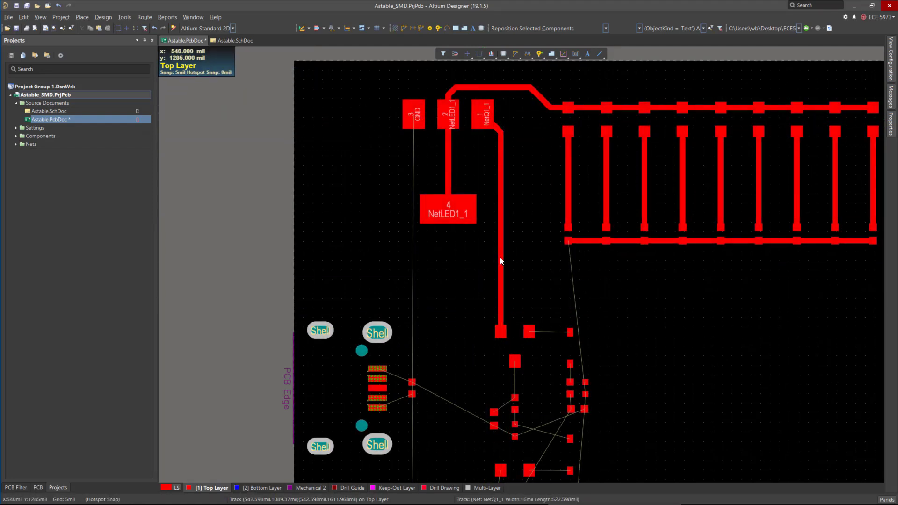
drag(492, 137, 488, 151)
ctrl+scroll(445, 147, down, 3)
ctrl+scroll(450, 415, up, 5)
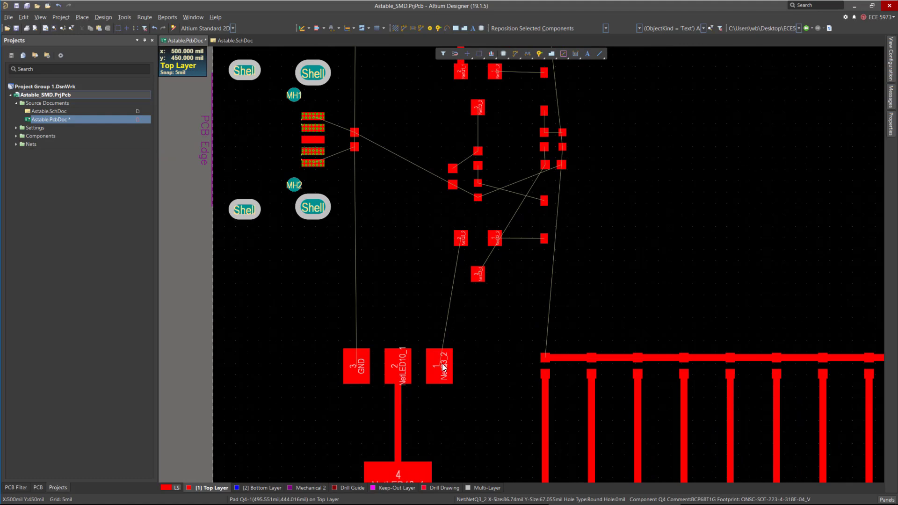
Route the NetQ3_2 track from the lower transistor's pad 1 up to Q3's pad 2 and adjust its angle.
key(ctrl+w)
ctrl+click(442, 365)
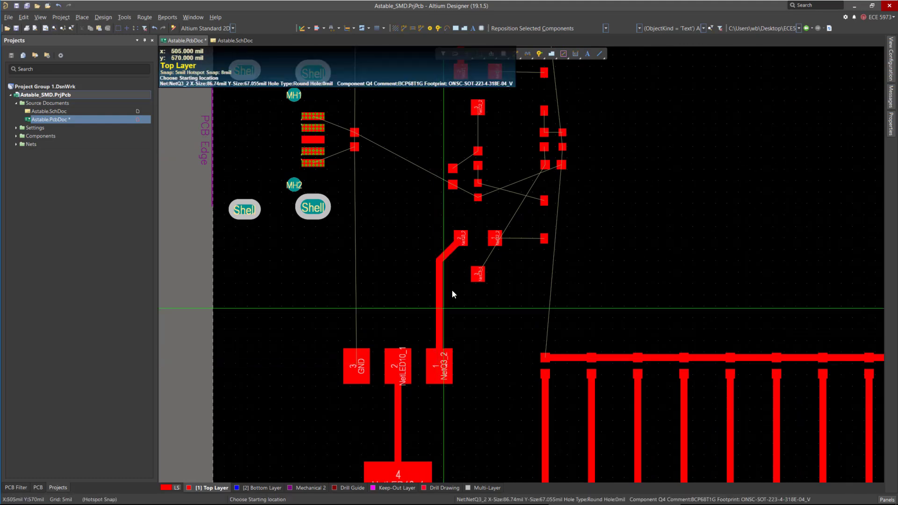
key(Escape)
ctrl+scroll(451, 257, up, 2)
drag(450, 254, 453, 267)
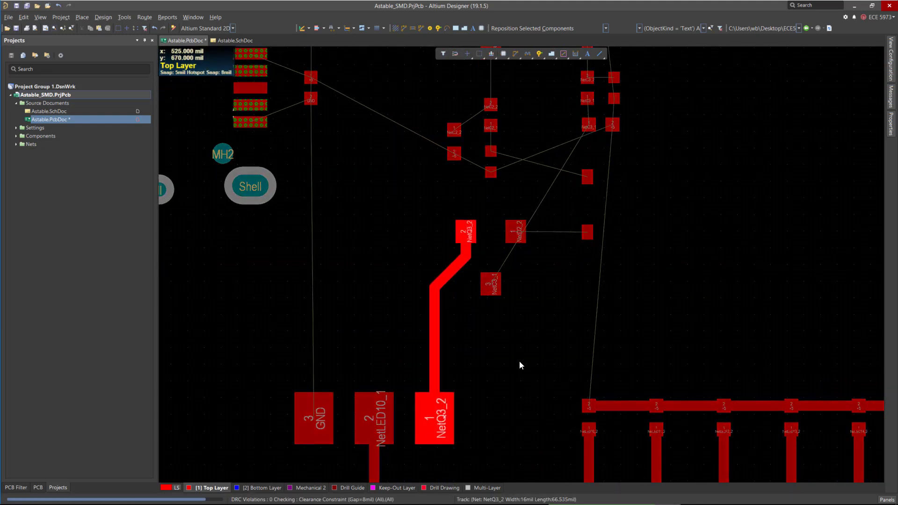
ctrl+scroll(495, 360, down, 3)
ctrl+scroll(507, 286, up, 3)
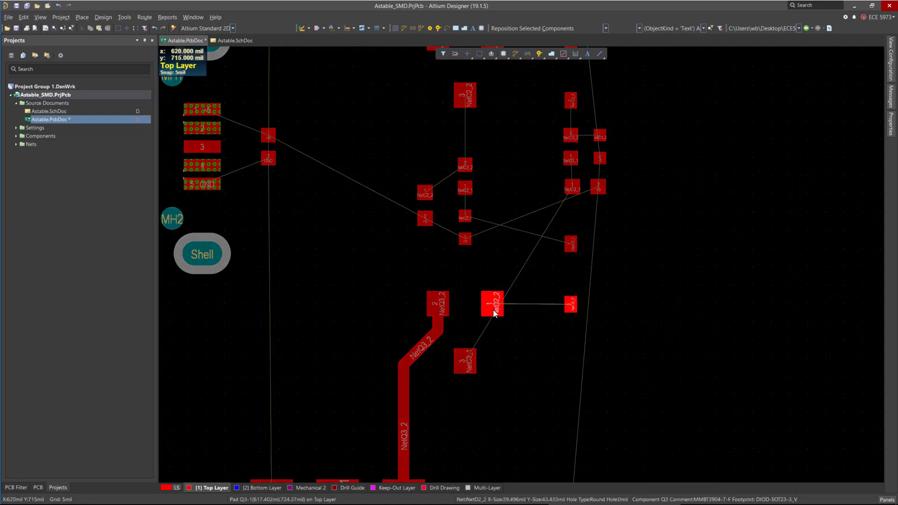
Route the NetD2_2 track from Q3's pad 1 across to the diode D2's pad.
key(ctrl+w)
ctrl+click(493, 307)
ctrl+scroll(559, 367, down, 1)
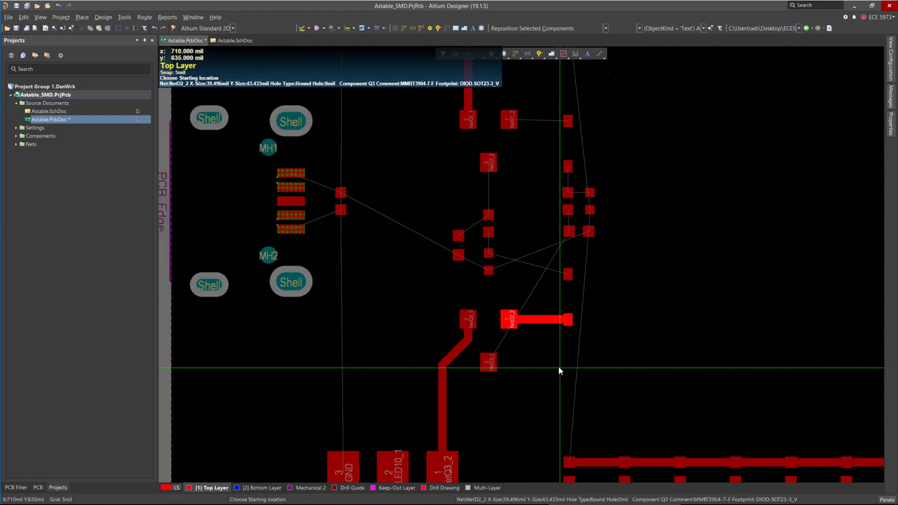
ctrl+scroll(475, 247, up, 1)
ctrl+scroll(512, 237, up, 1)
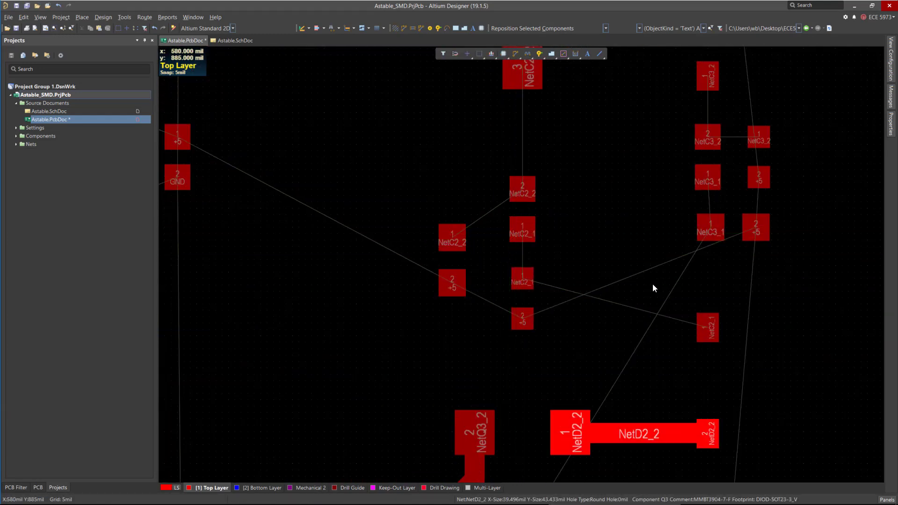
Route the NetC2_2 tracks linking the transistor's pad 3, C2's pad 2 and the resistor pad, smoothing the bend.
ctrl+click(522, 189)
ctrl+click(521, 184)
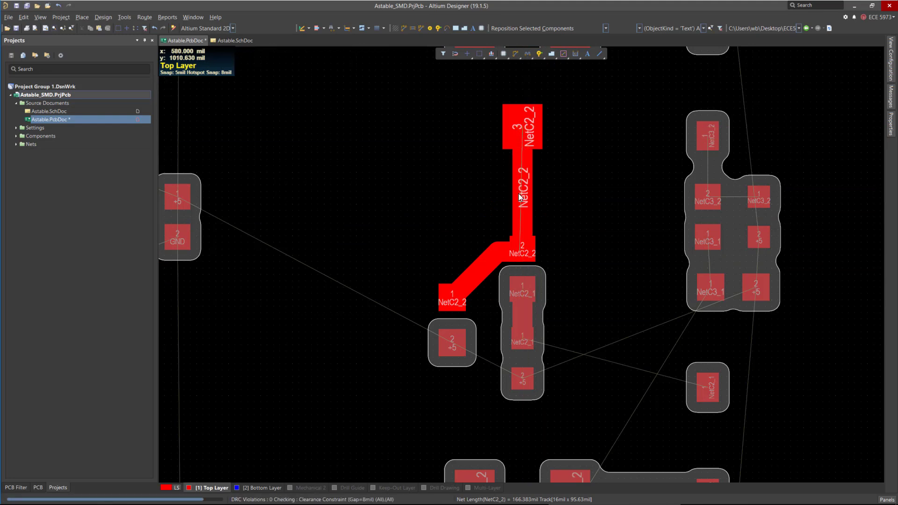
drag(475, 268, 498, 241)
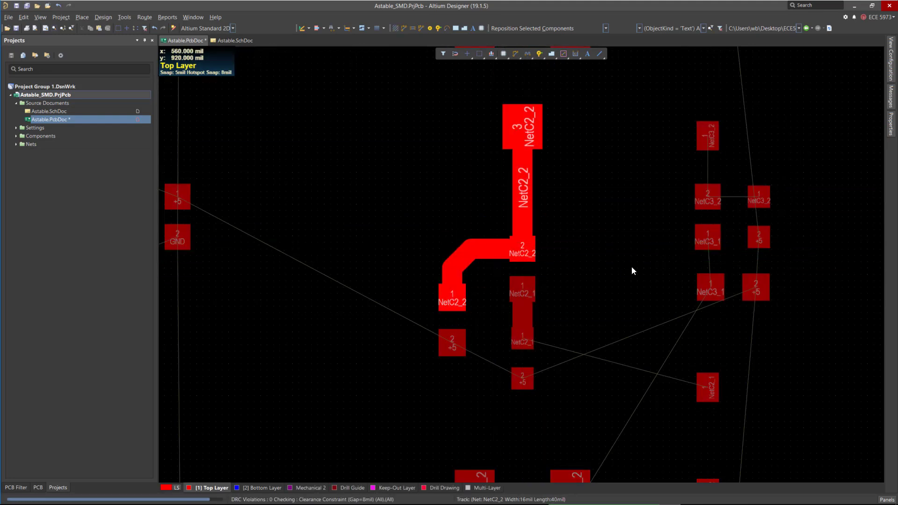
ctrl+scroll(628, 252, down, 3)
ctrl+scroll(625, 253, up, 3)
Route short vertical tracks joining the two NetC3_1 pads and the two +5 pads beside them.
key(ctrl+w)
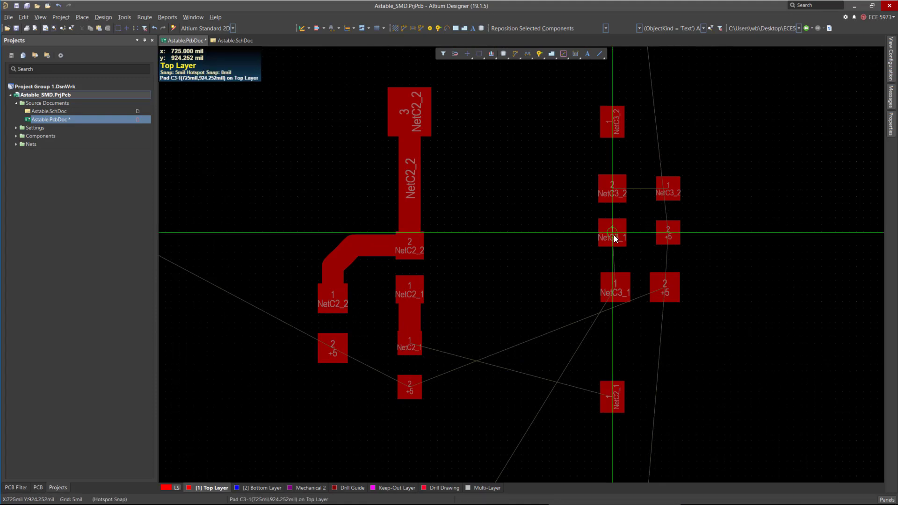
click(612, 232)
click(616, 280)
right_click(665, 262)
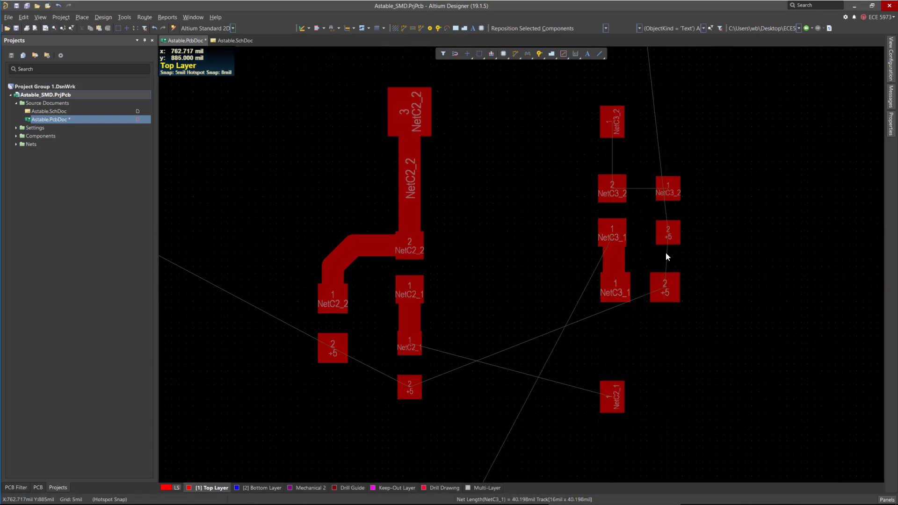
click(664, 286)
click(667, 232)
right_click(668, 232)
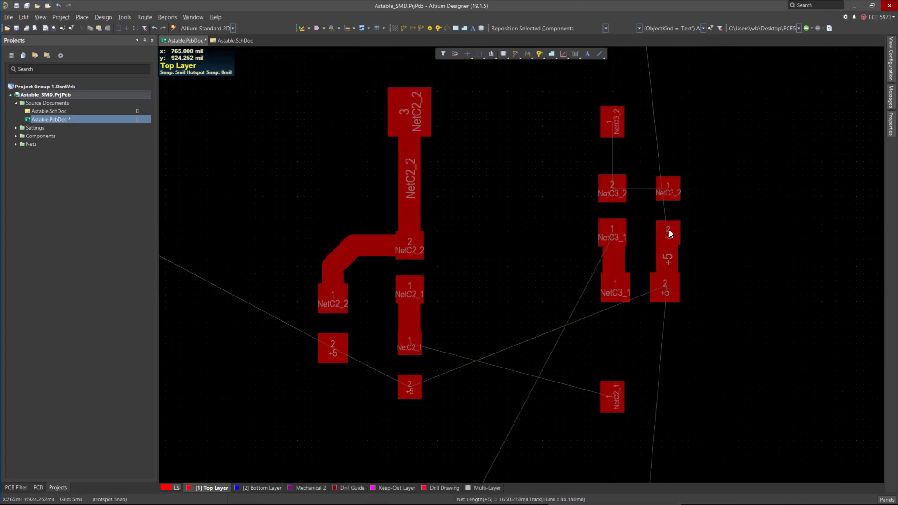
Route the NetC3_2 tracks from C3's pad up to the part above and across to the neighbouring pad.
key(ctrl+w)
click(612, 188)
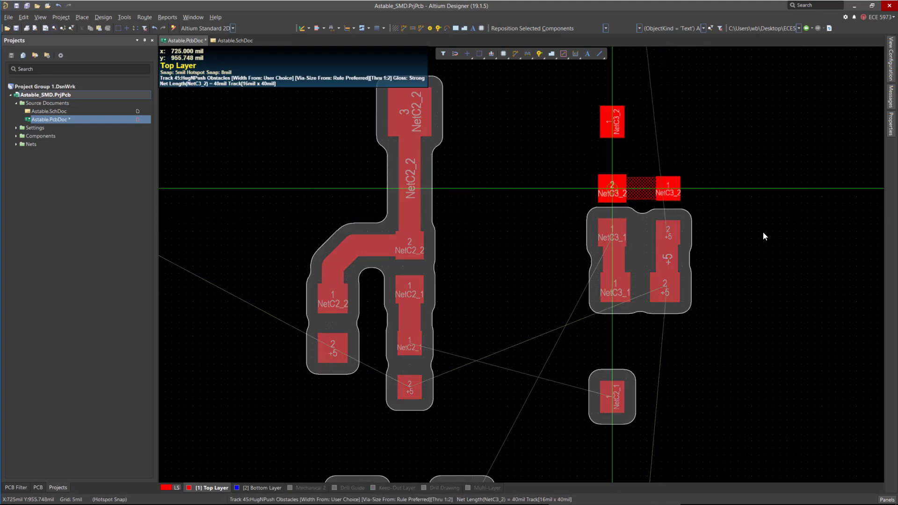
click(612, 188)
click(612, 188)
click(612, 122)
ctrl+scroll(580, 172, down, 3)
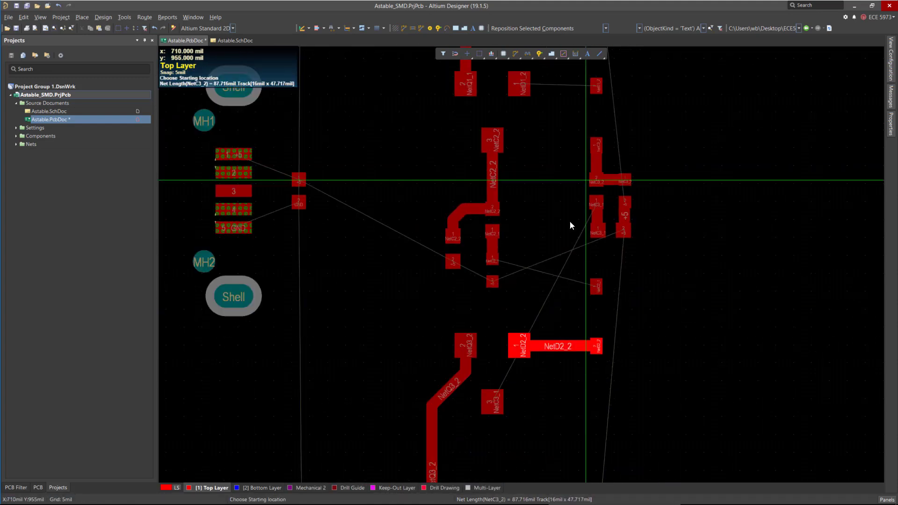
ctrl+scroll(554, 295, up, 2)
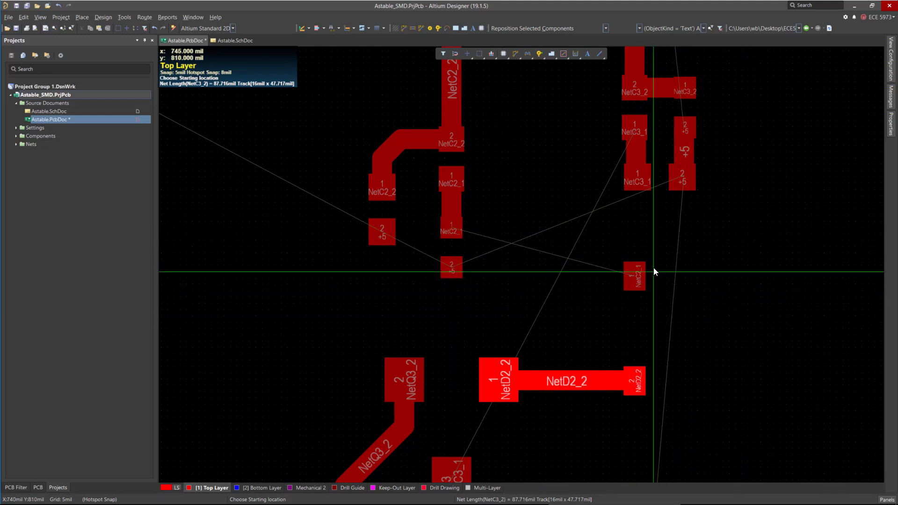
right_click(622, 252)
ctrl+scroll(586, 272, up, 2)
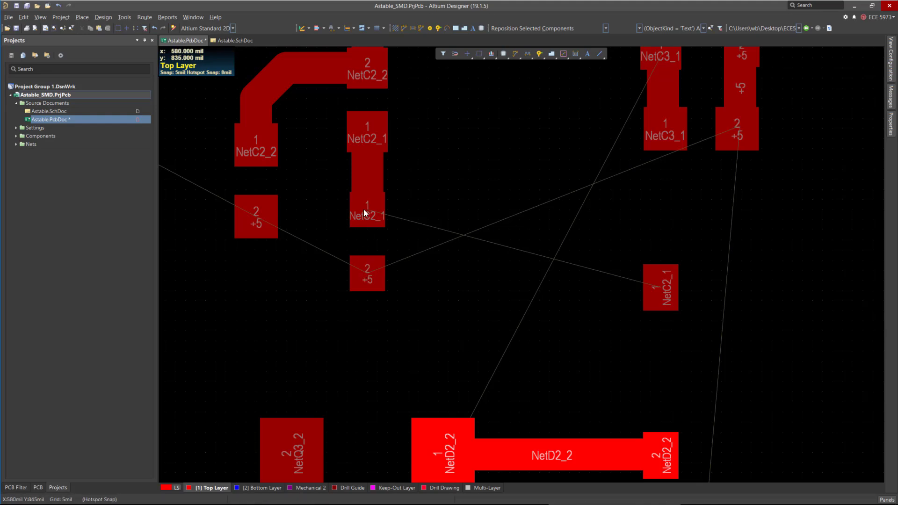
ctrl+scroll(670, 284, down, 2)
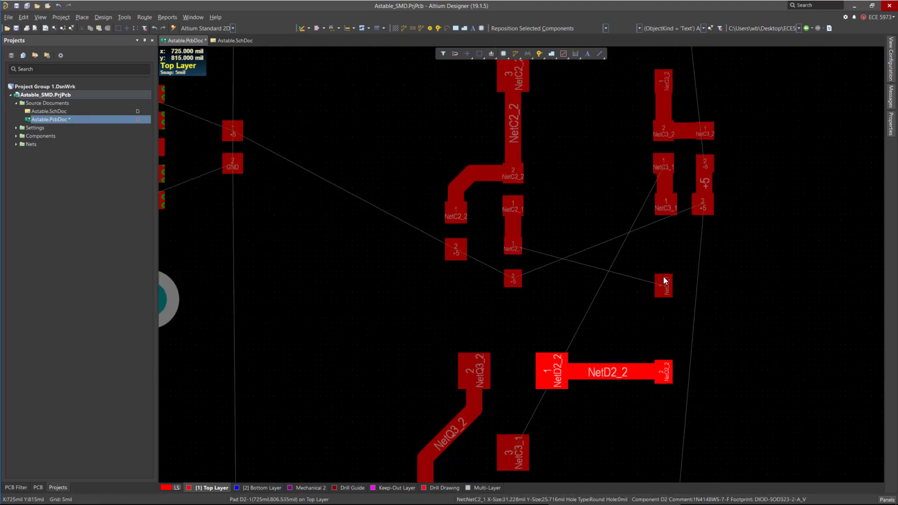
ctrl+scroll(664, 278, down, 2)
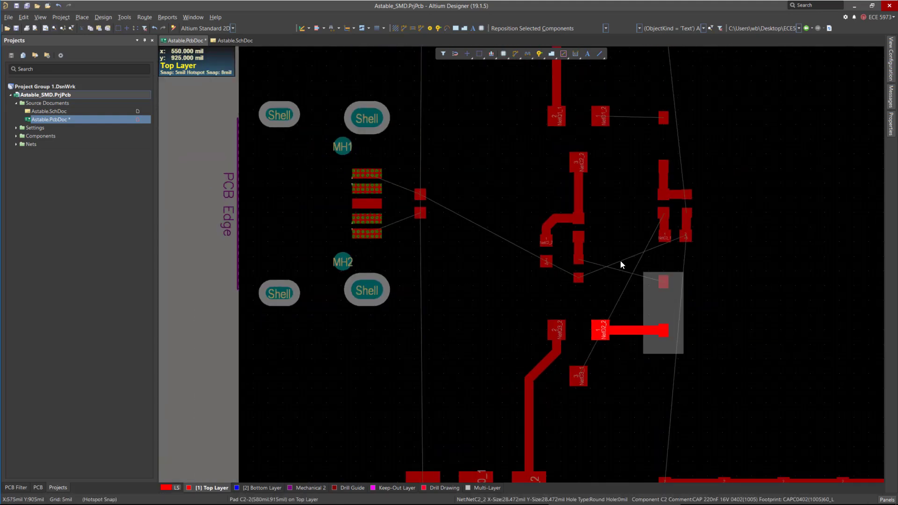
ctrl+scroll(650, 281, up, 2)
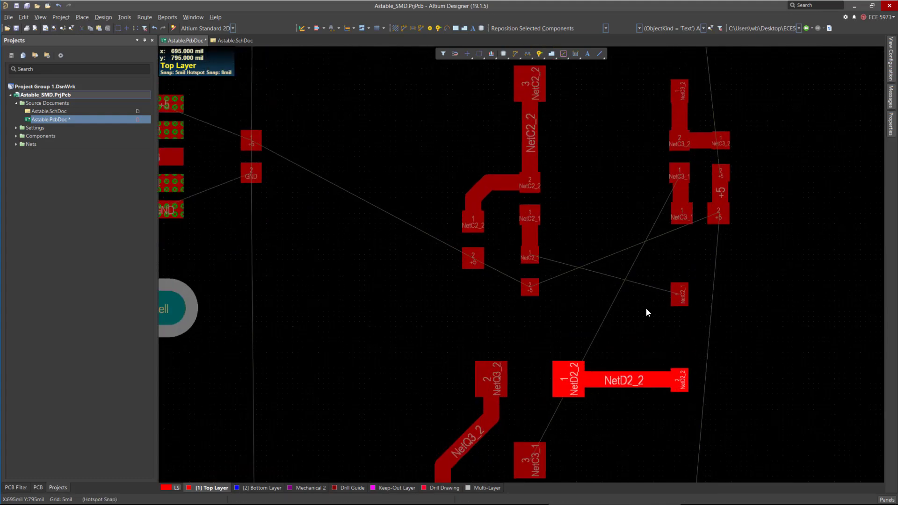
ctrl+scroll(695, 302, up, 1)
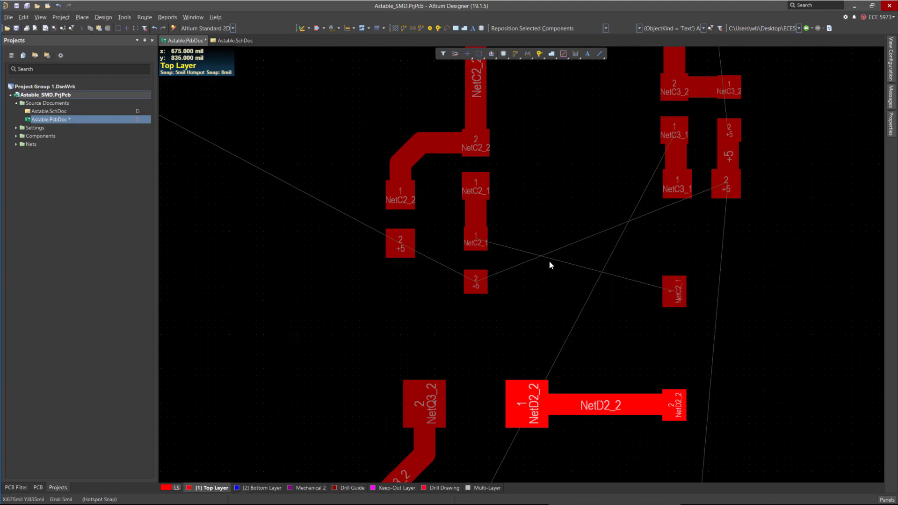
Route the NetC2_1 track from the resistor's pad across and diagonally down to the diode's NetC2_1 pad, adjusting its end.
key(ctrl+w)
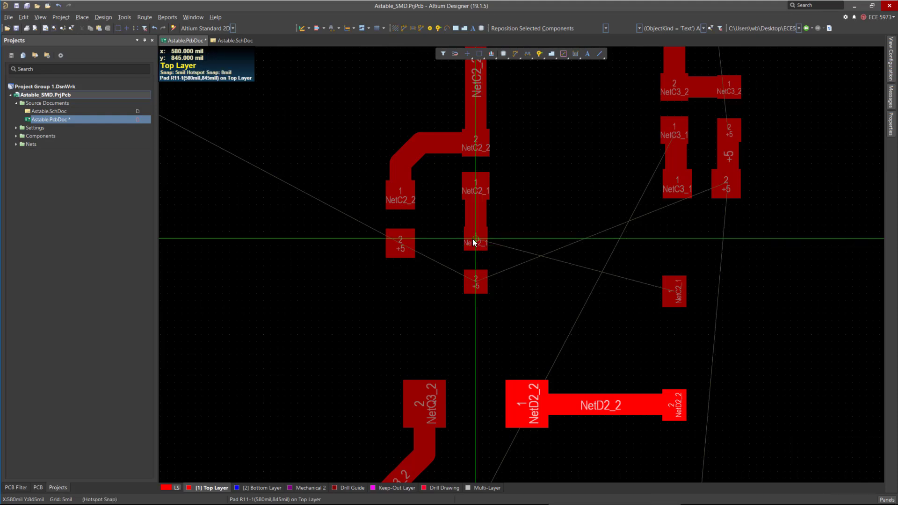
key(Escape)
ctrl+scroll(473, 243, down, 1)
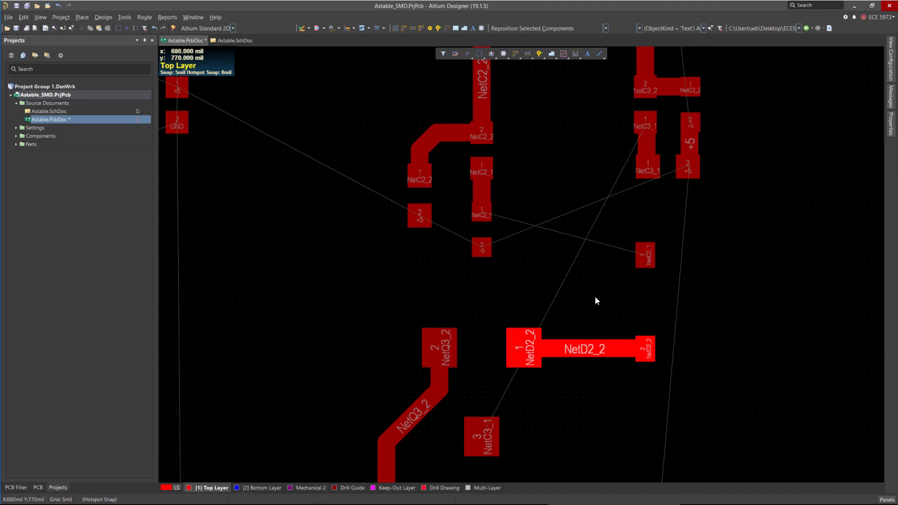
ctrl+scroll(551, 236, down, 2)
ctrl+scroll(481, 234, up, 3)
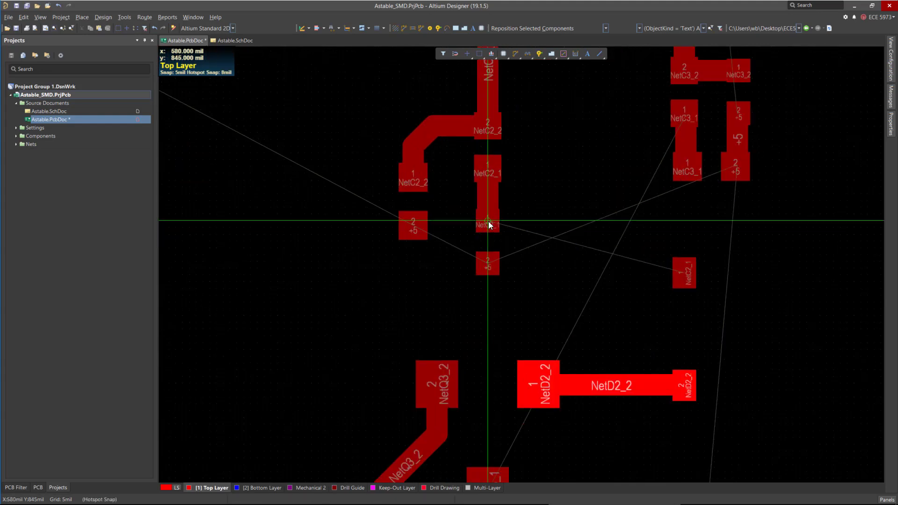
click(488, 221)
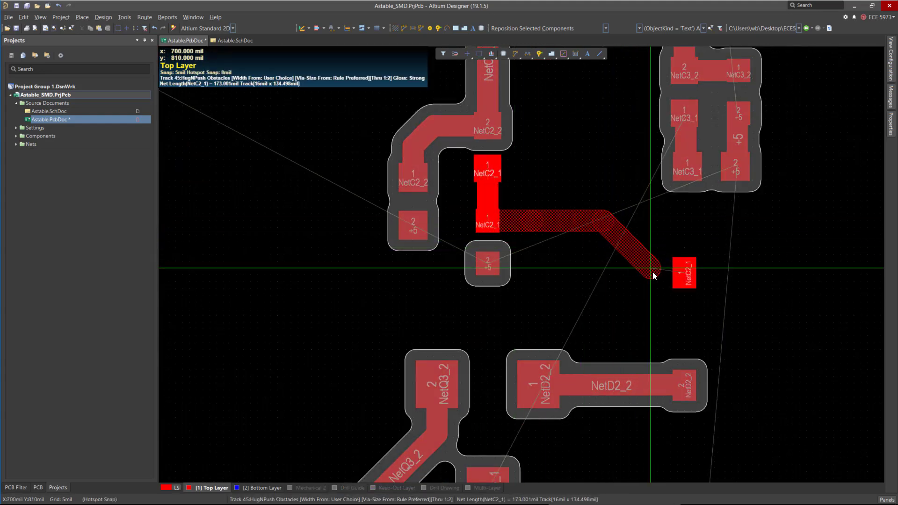
click(677, 271)
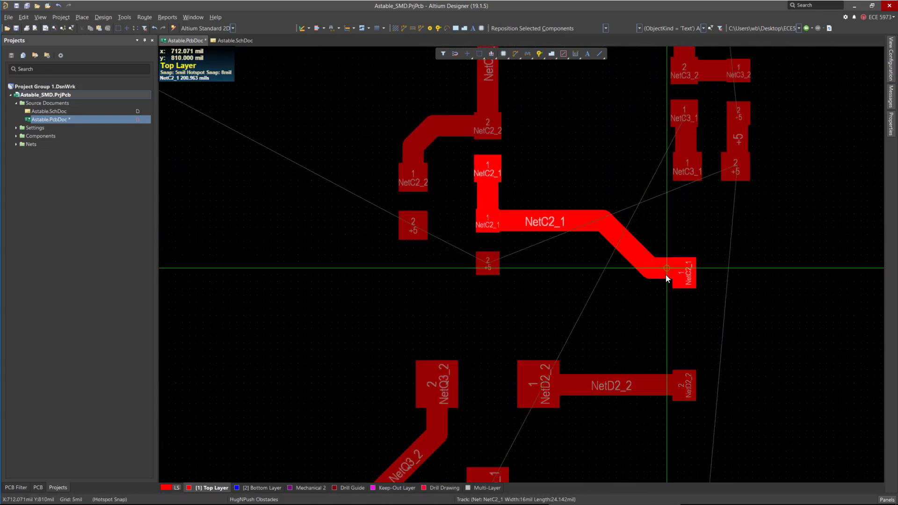
drag(666, 275, 652, 271)
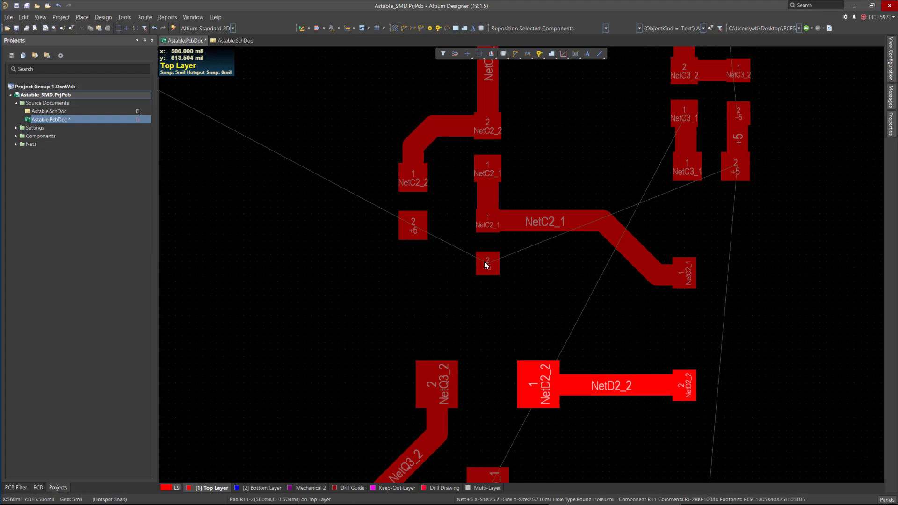
Route the NetD1_2 track from the small pad across to diode D1's pad 1.
ctrl+scroll(568, 241, down, 3)
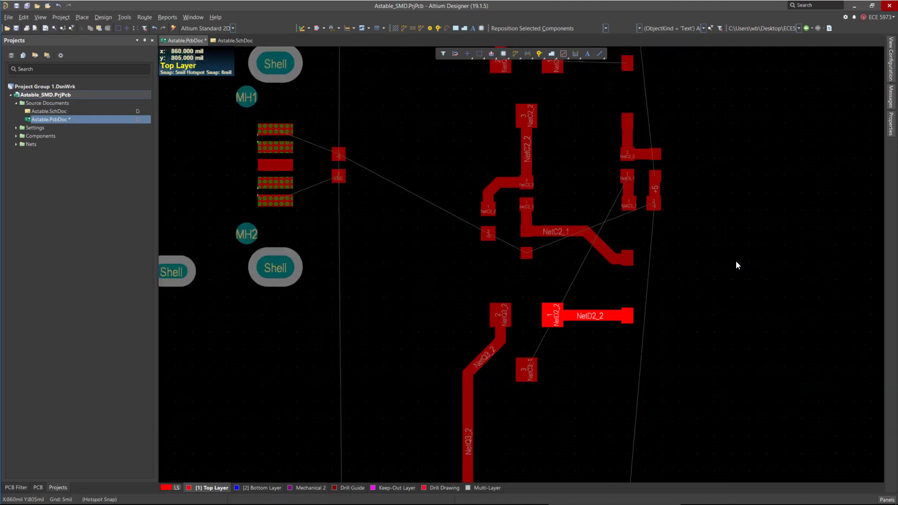
scroll(450, 267, up, 2)
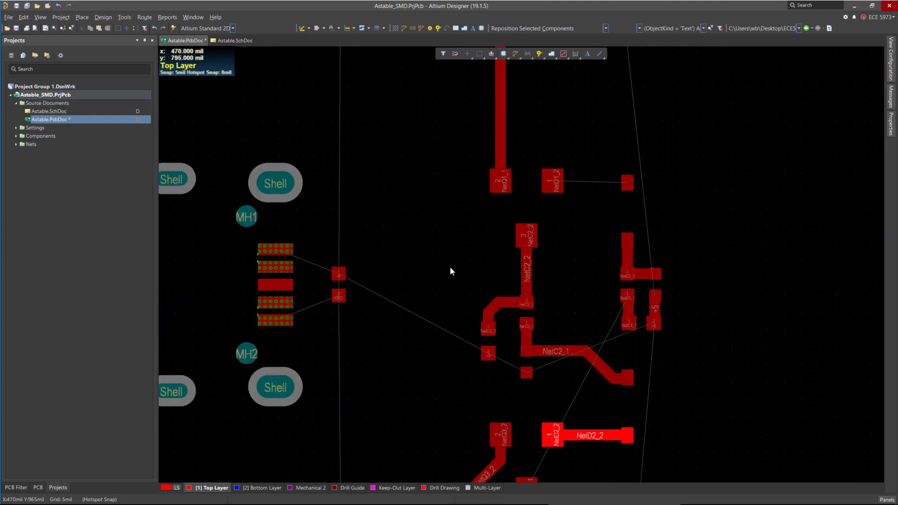
key(ctrl+w)
click(627, 182)
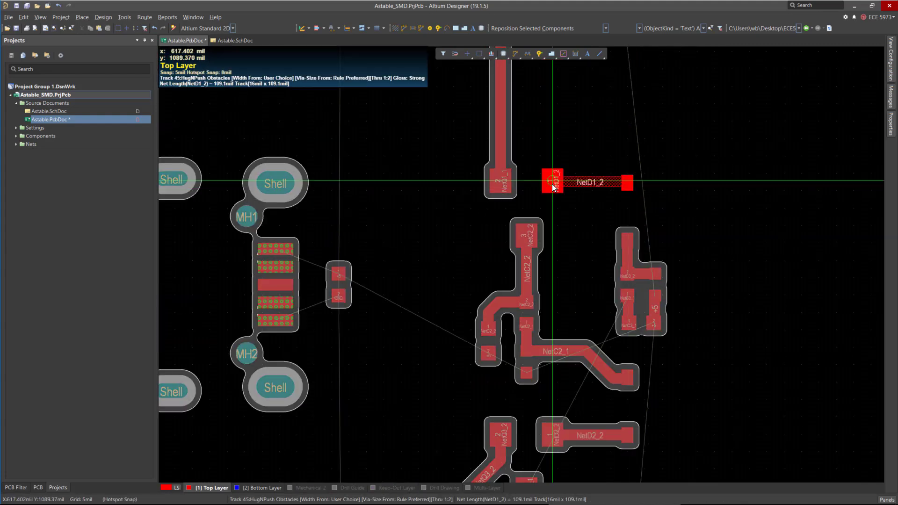
click(552, 182)
right_click(553, 194)
Route the NetC3_1 track from the transistor's pad down and around to C3's pad 3, then adjust its segments.
scroll(551, 220, down, 3)
ctrl+scroll(523, 211, down, 2)
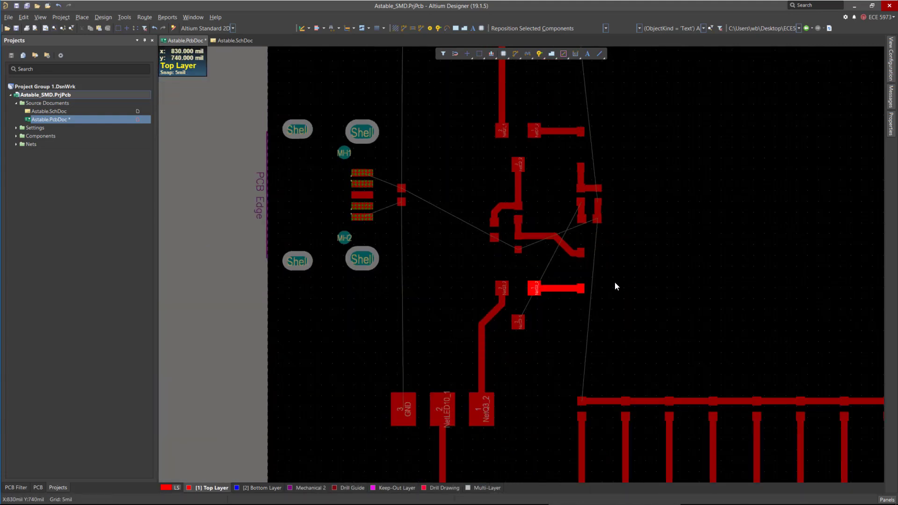
ctrl+scroll(461, 230, up, 2)
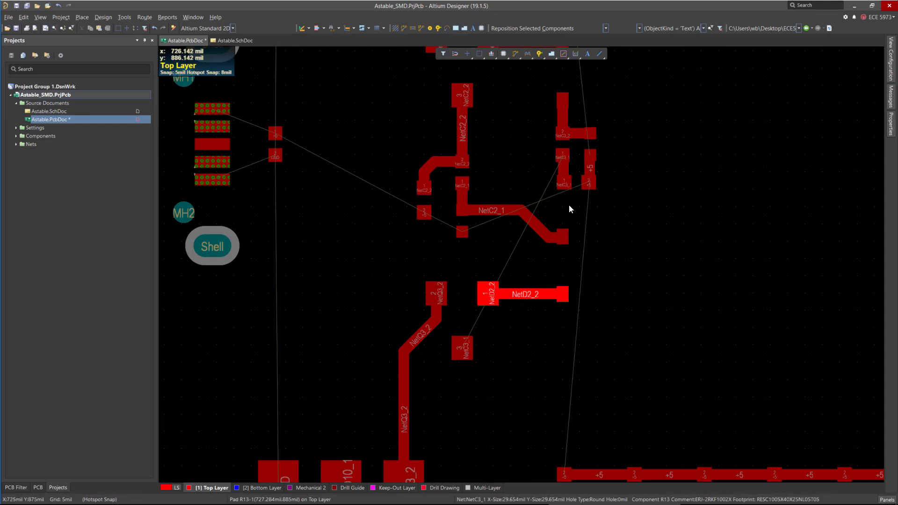
ctrl+scroll(566, 205, up, 2)
click(564, 159)
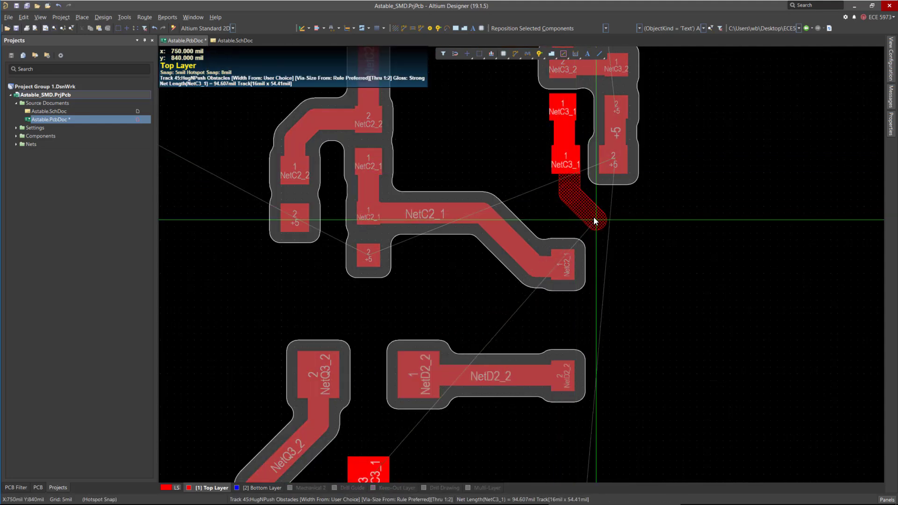
ctrl+click(567, 187)
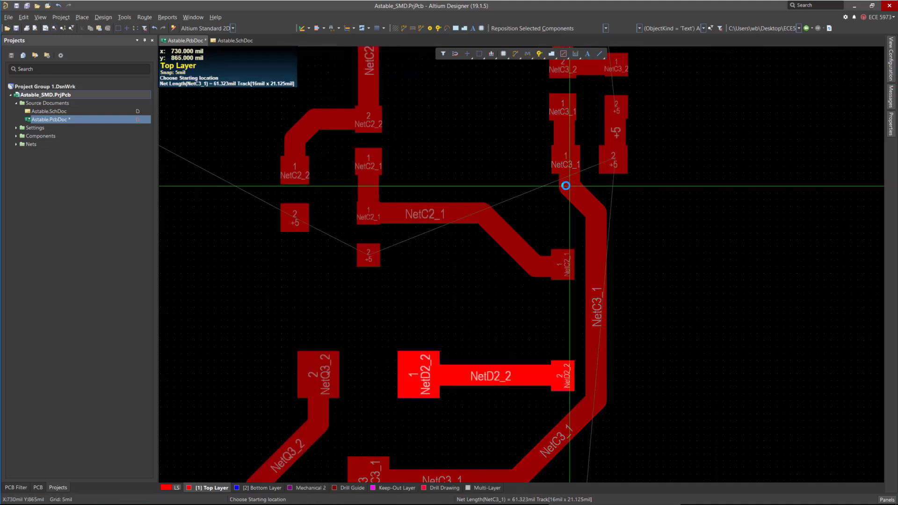
right_click(677, 273)
drag(598, 291, 623, 293)
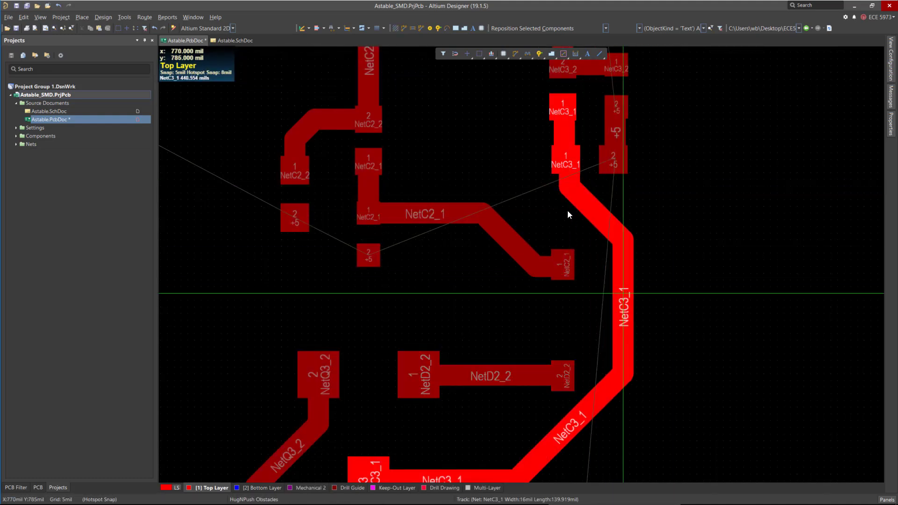
mouse_move(563, 178)
mouse_down()
mouse_move(551, 185)
mouse_move(563, 187)
mouse_up()
drag(606, 288, 613, 291)
Route the +5 and GND tracks from the USB connector's pins 1 and 5 to the neighbouring +5 and GND pads.
scroll(573, 240, down, 3)
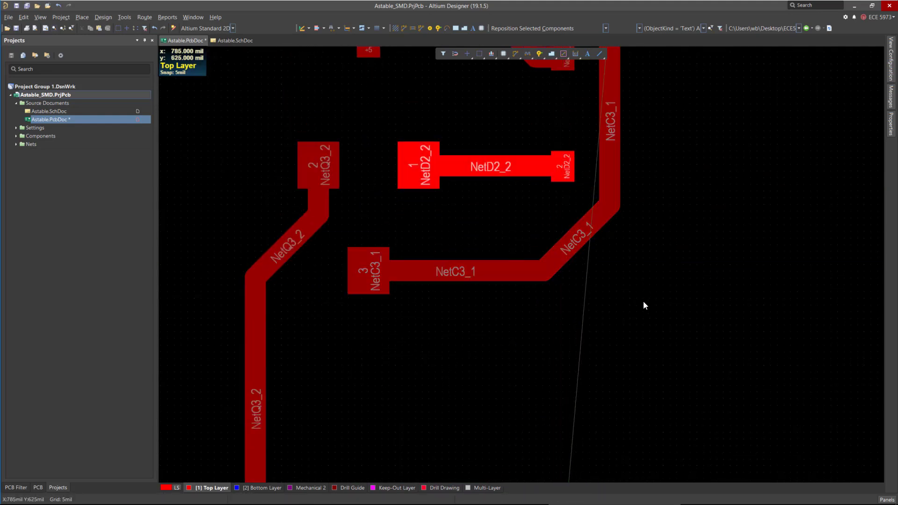
ctrl+scroll(627, 313, down, 3)
ctrl+scroll(408, 183, up, 2)
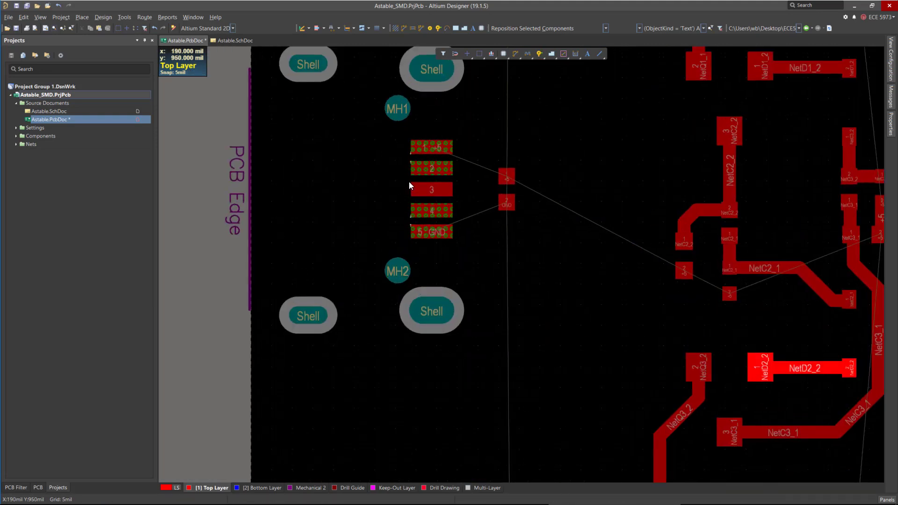
ctrl+scroll(410, 182, up, 2)
key(ctrl+w)
ctrl+click(432, 115)
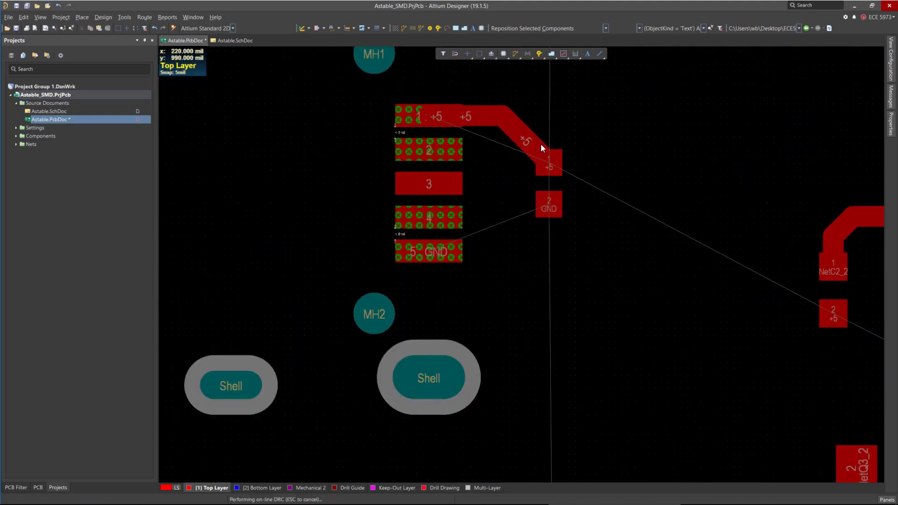
ctrl+click(437, 249)
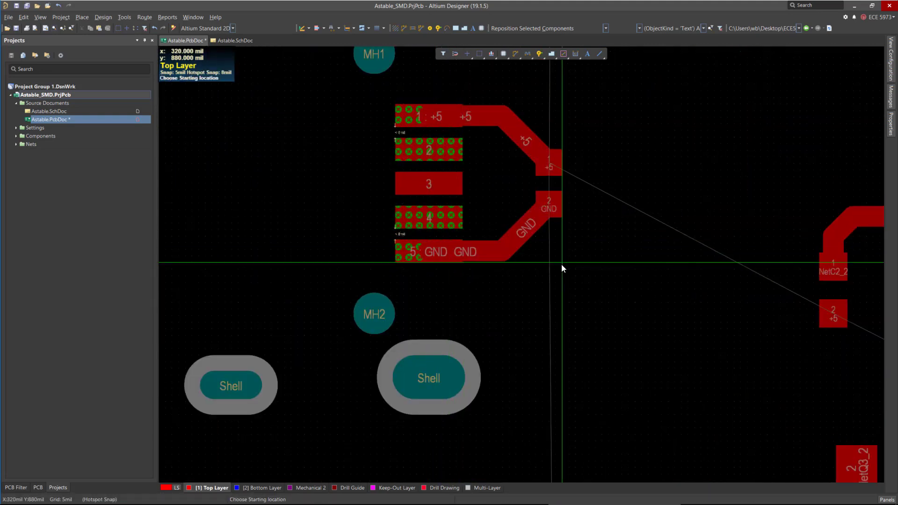
ctrl+scroll(461, 200, down, 3)
key(Escape)
drag(490, 170, 495, 210)
ctrl+scroll(499, 227, up, 4)
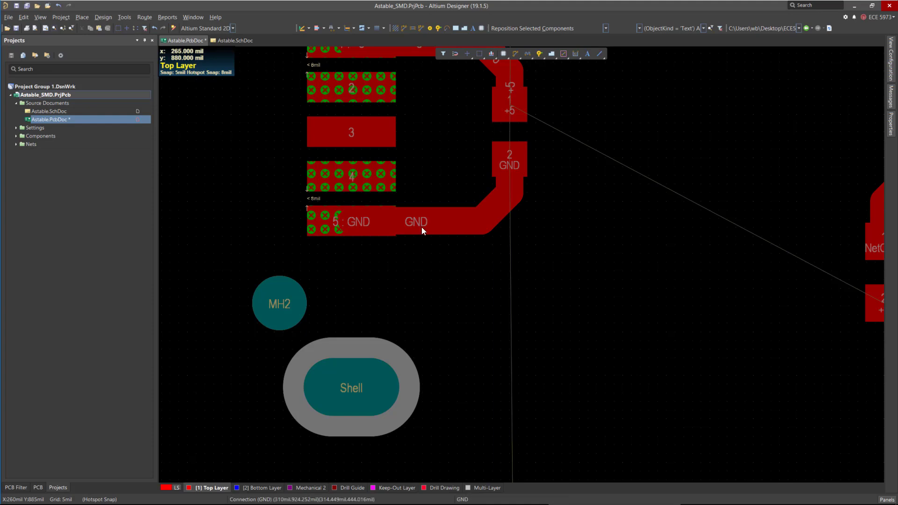
Route the +5 track from the lower +5 pad through the resistor's +5 pad and across to the connector's +5 pad.
ctrl+scroll(421, 226, down, 5)
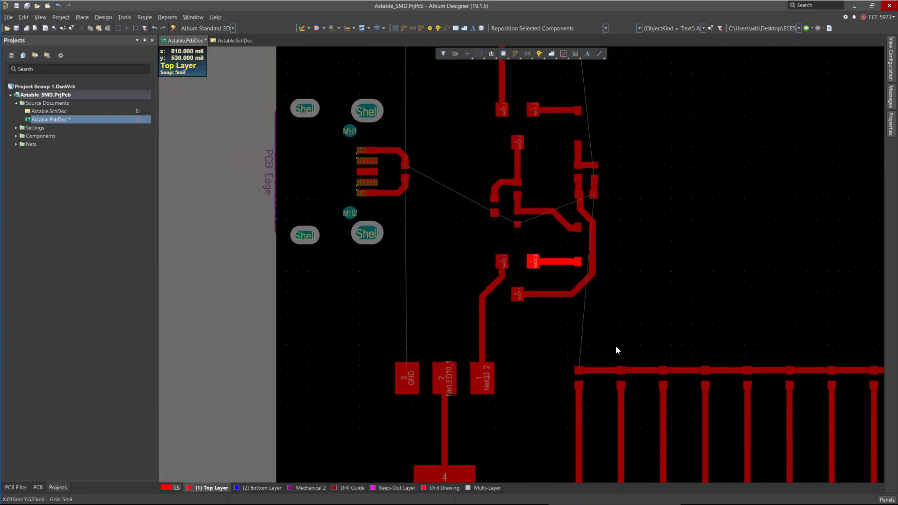
ctrl+scroll(478, 252, up, 5)
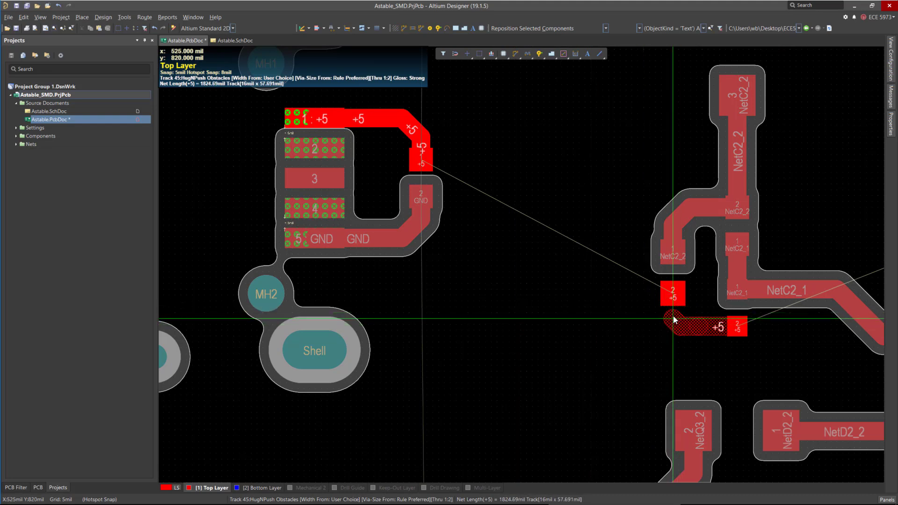
click(672, 301)
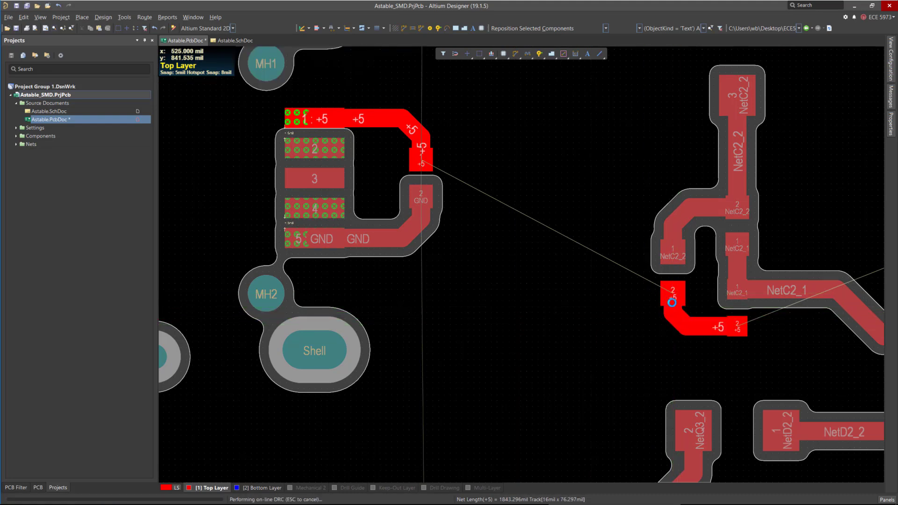
click(672, 294)
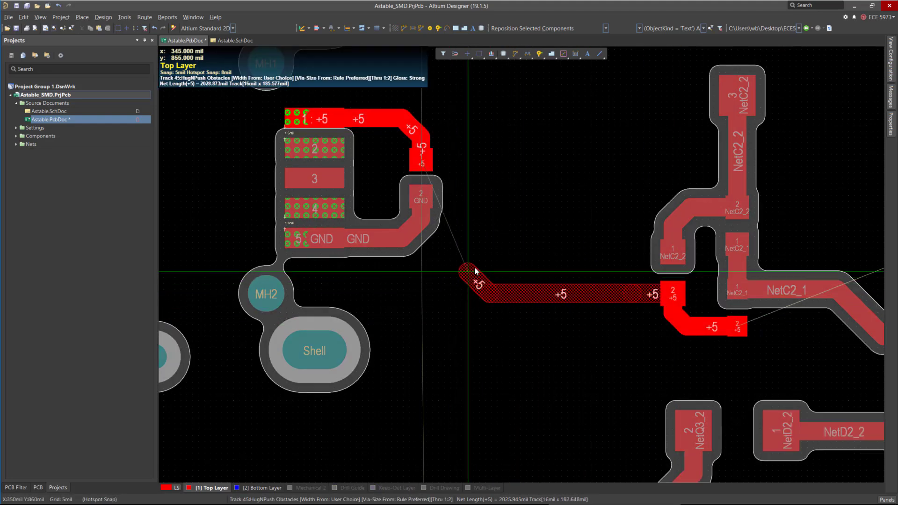
click(514, 254)
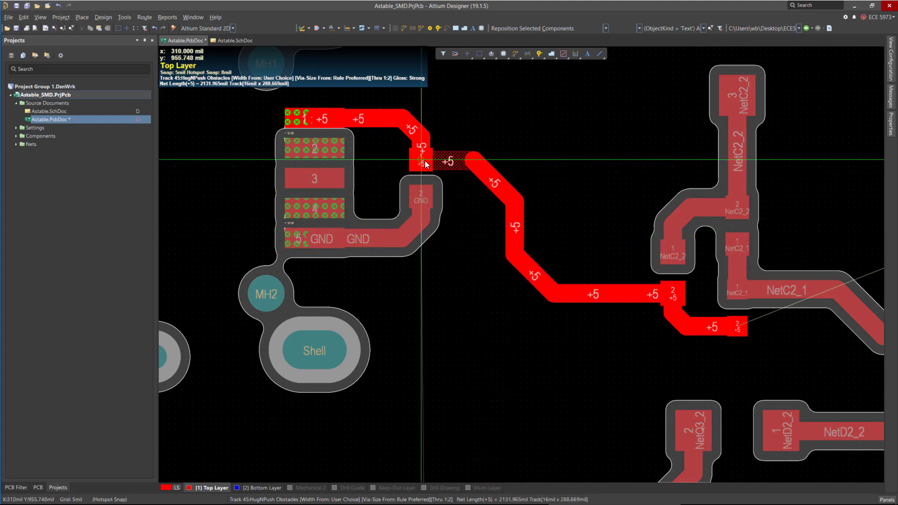
click(426, 164)
ctrl+scroll(361, 200, down, 3)
ctrl+scroll(556, 345, up, 3)
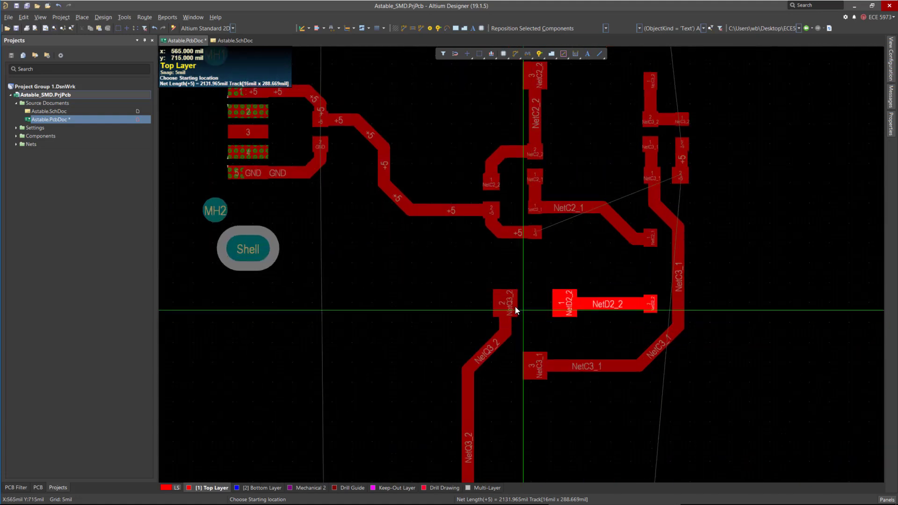
click(411, 185)
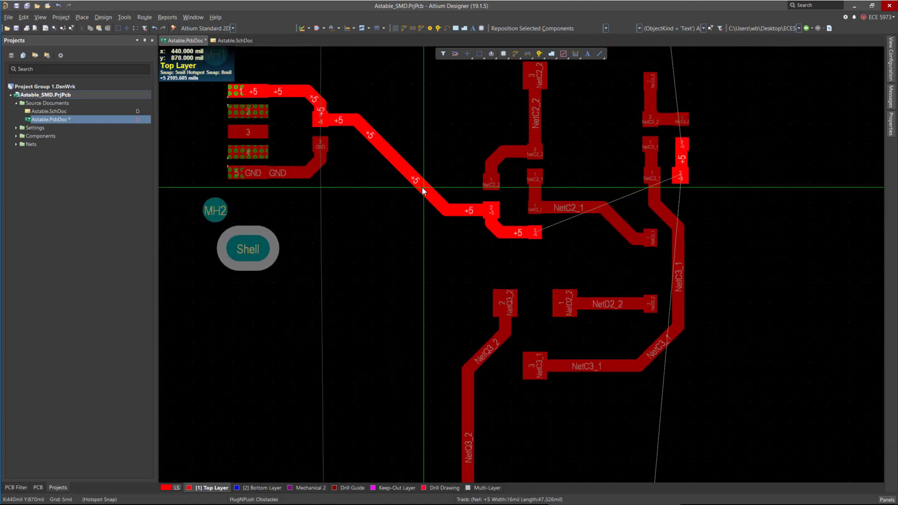
key(Escape)
ctrl+scroll(437, 259, down, 2)
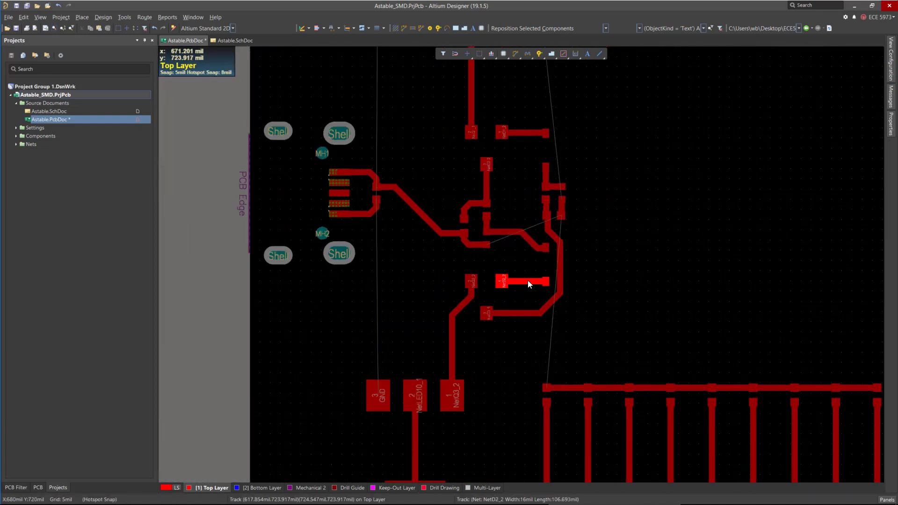
ctrl+scroll(506, 346, up, 6)
scroll(500, 317, down, 7)
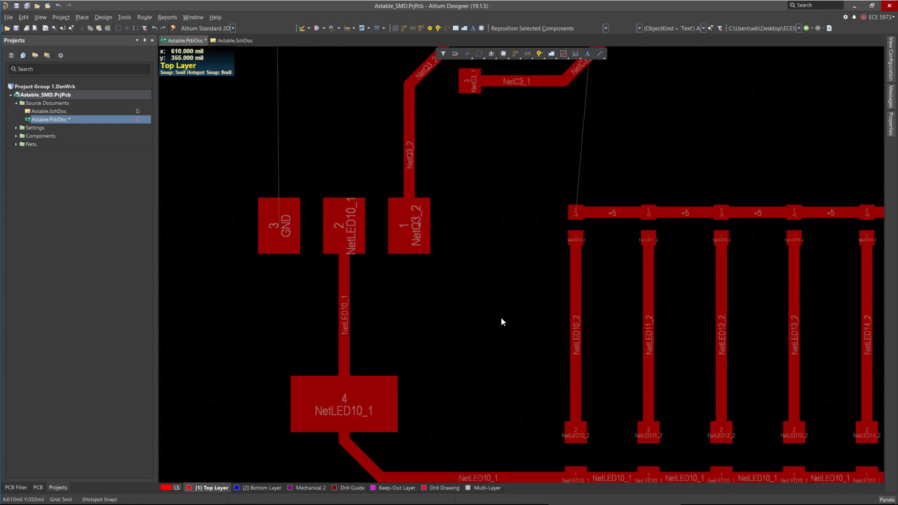
ctrl+scroll(500, 322, down, 4)
ctrl+scroll(414, 206, up, 4)
ctrl+scroll(450, 176, up, 5)
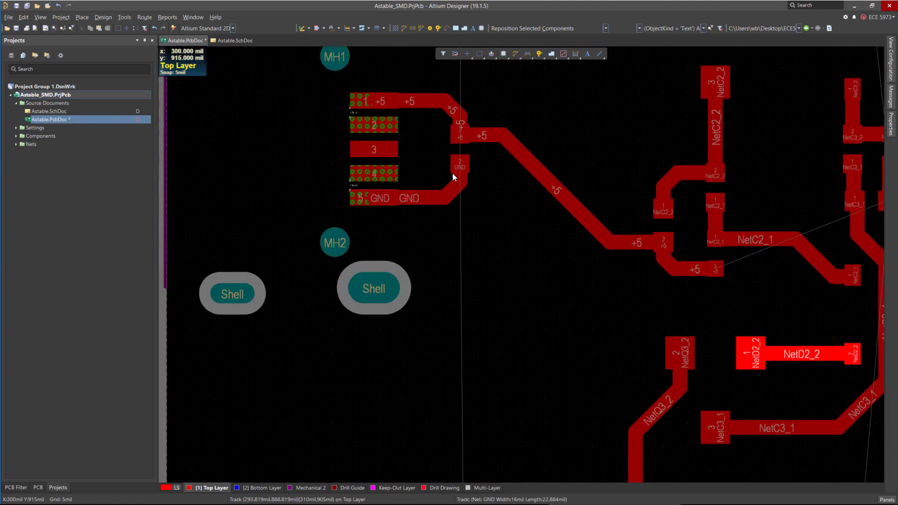
Route a +5 track from the transistor's +5 pad up to the upper LED row's +5 bus.
ctrl+scroll(466, 173, down, 4)
key(ctrl+w)
click(466, 467)
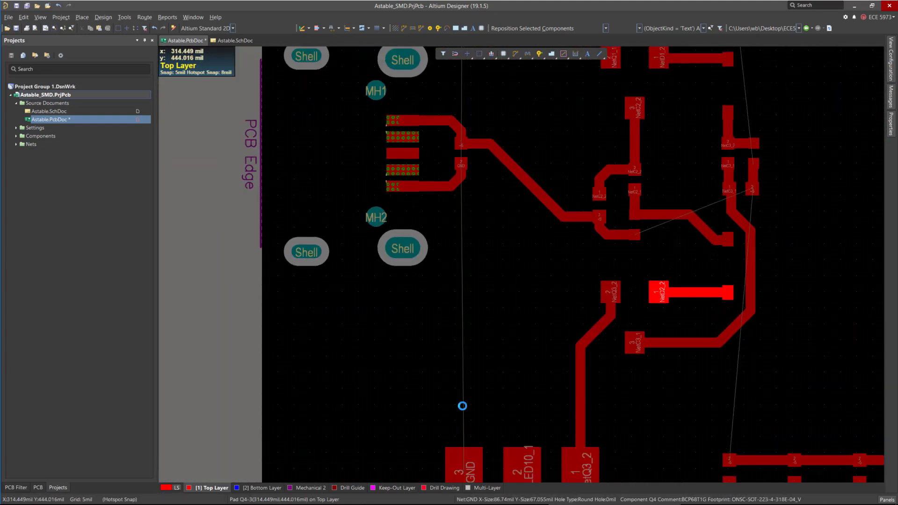
click(450, 186)
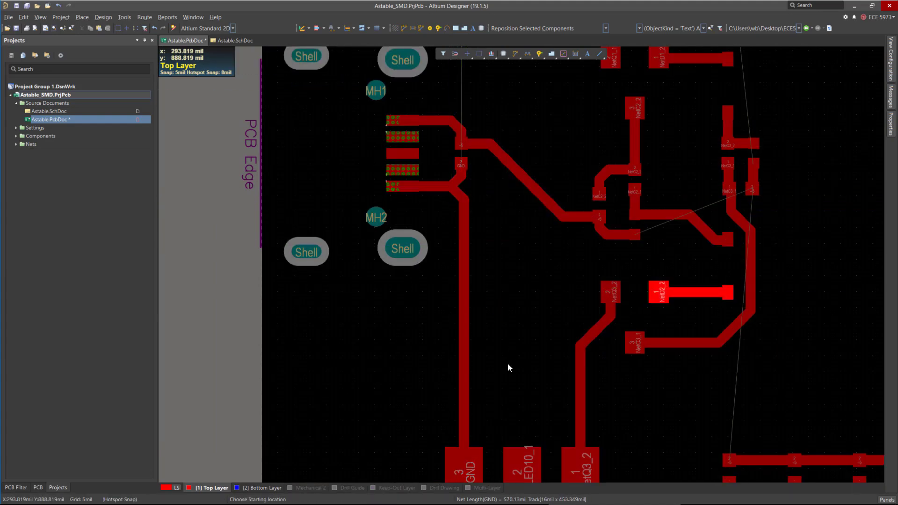
scroll(503, 363, up, 4)
ctrl+scroll(432, 308, down, 1)
ctrl+scroll(411, 296, down, 3)
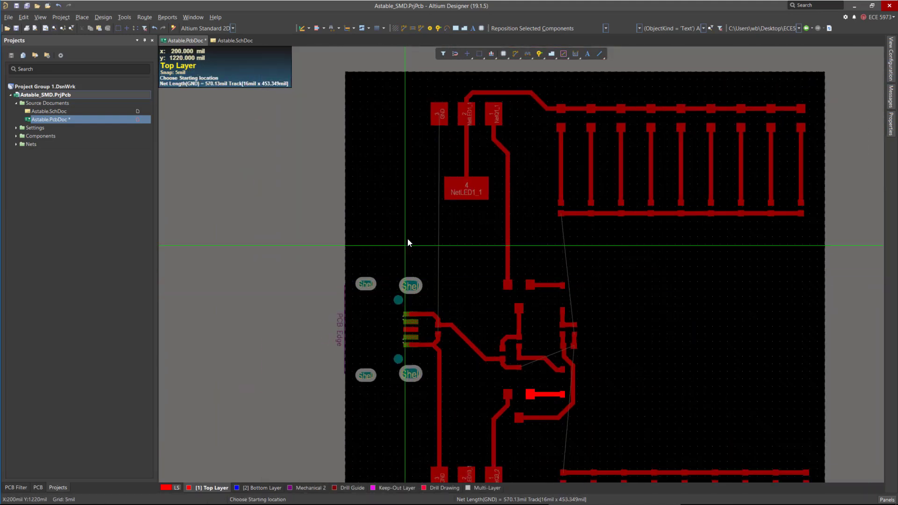
ctrl+scroll(543, 281, up, 5)
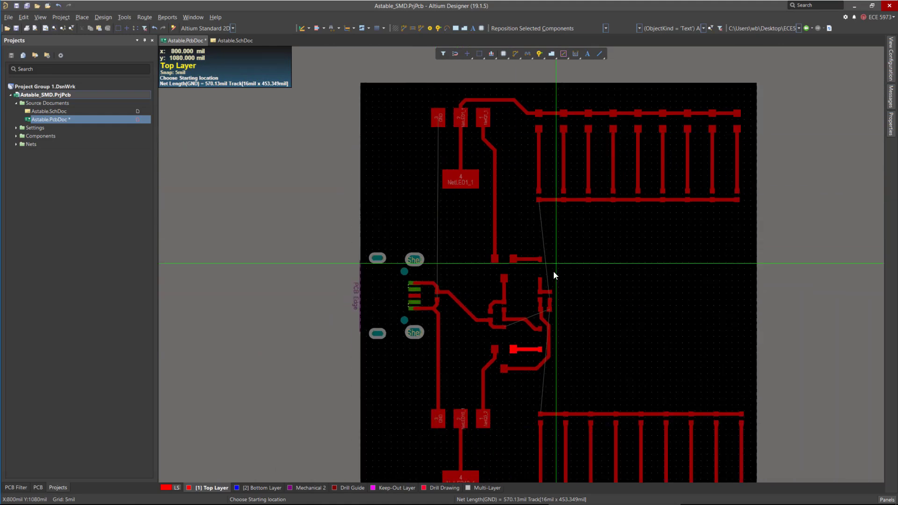
click(533, 288)
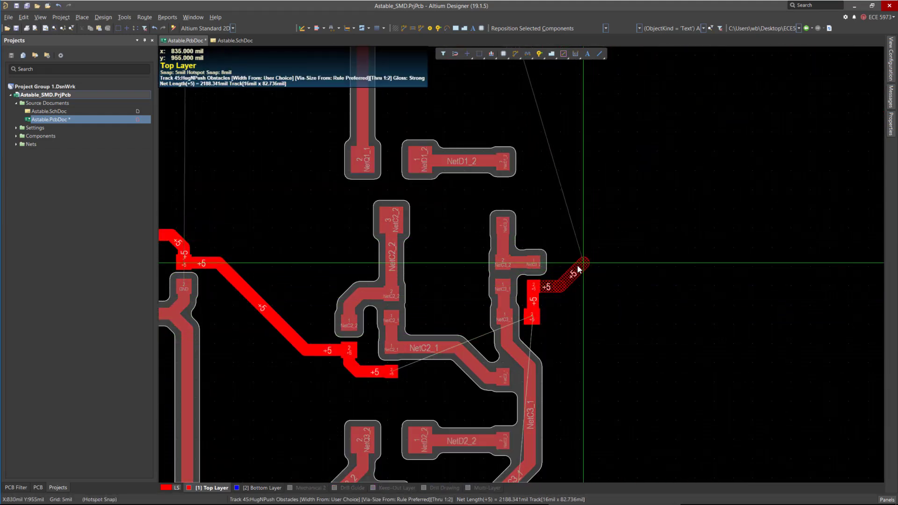
click(572, 269)
scroll(561, 188, up, 2)
scroll(562, 189, up, 2)
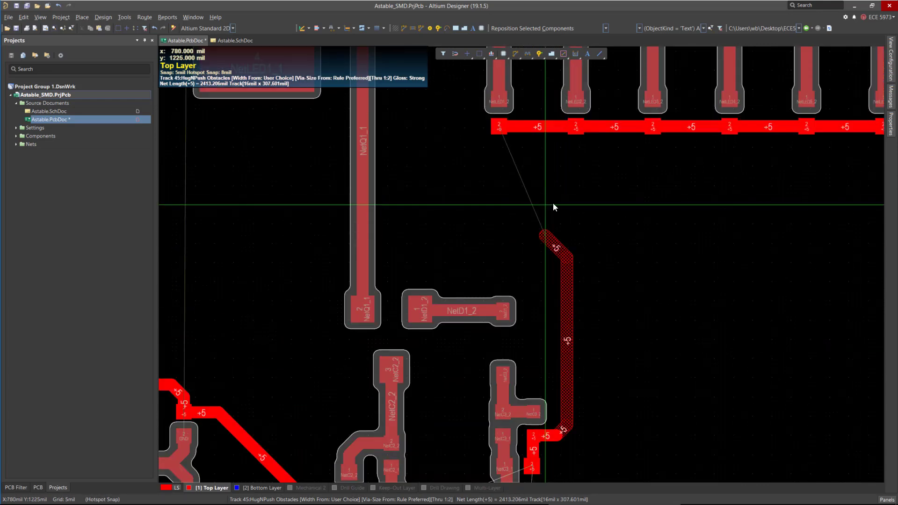
click(575, 130)
ctrl+scroll(497, 187, down, 4)
scroll(505, 191, down, 2)
scroll(541, 222, down, 3)
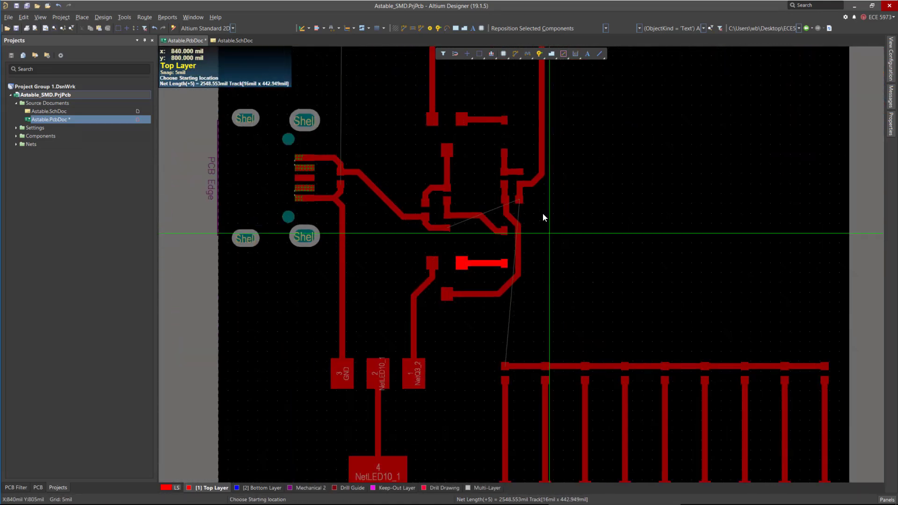
Route a +5 track from the transistor's other +5 pad down to the lower LED row's +5 bus.
ctrl+scroll(539, 234, up, 4)
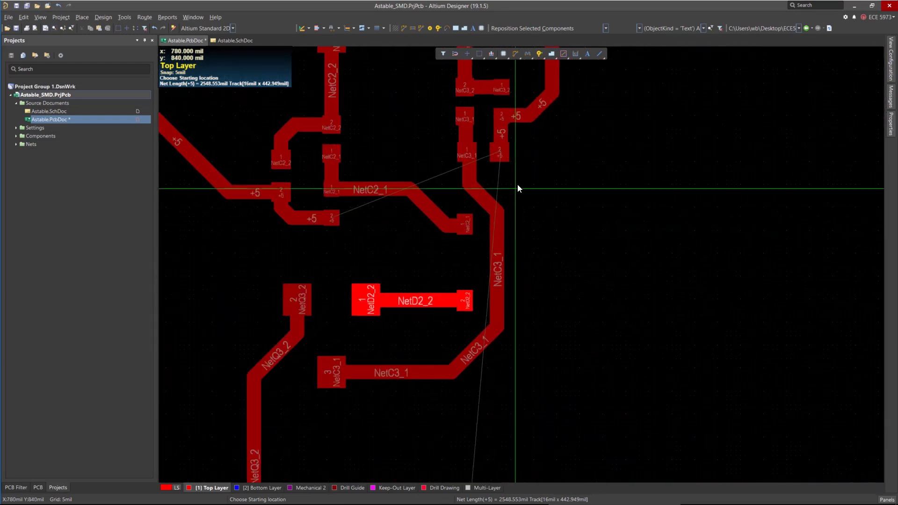
click(498, 150)
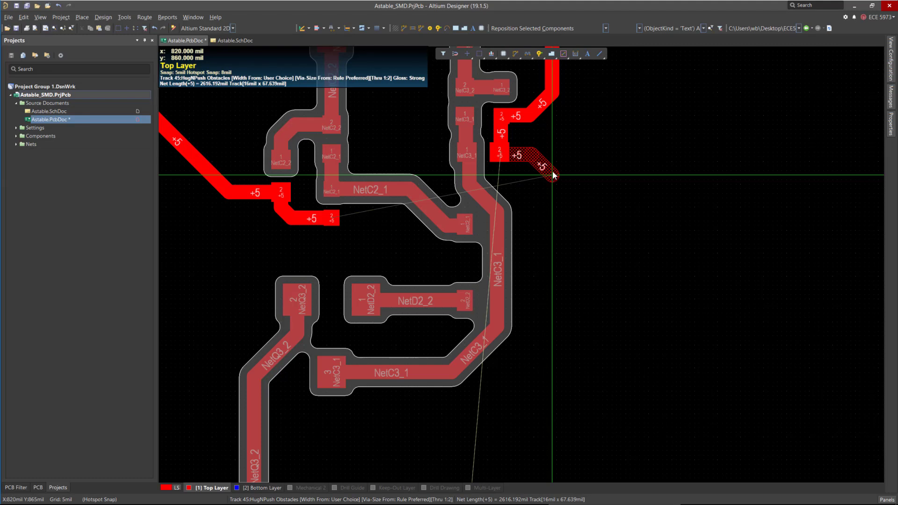
scroll(553, 234, down, 6)
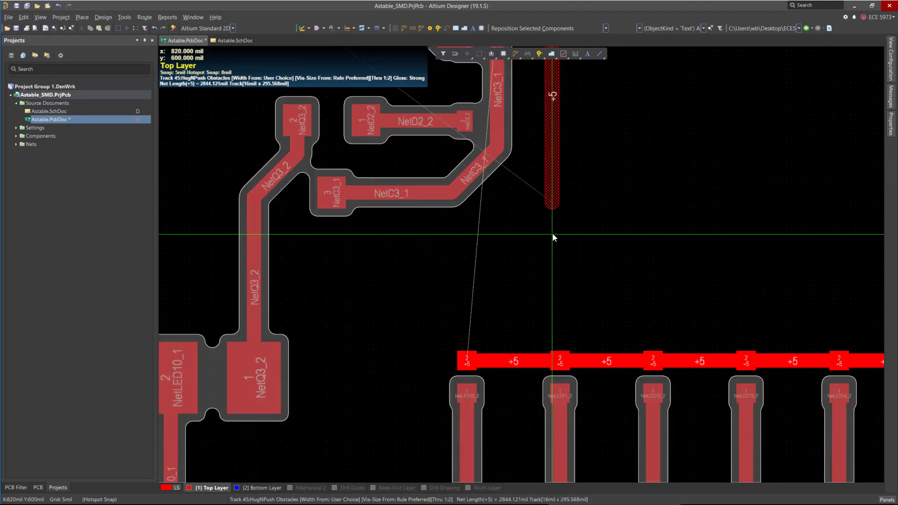
click(559, 211)
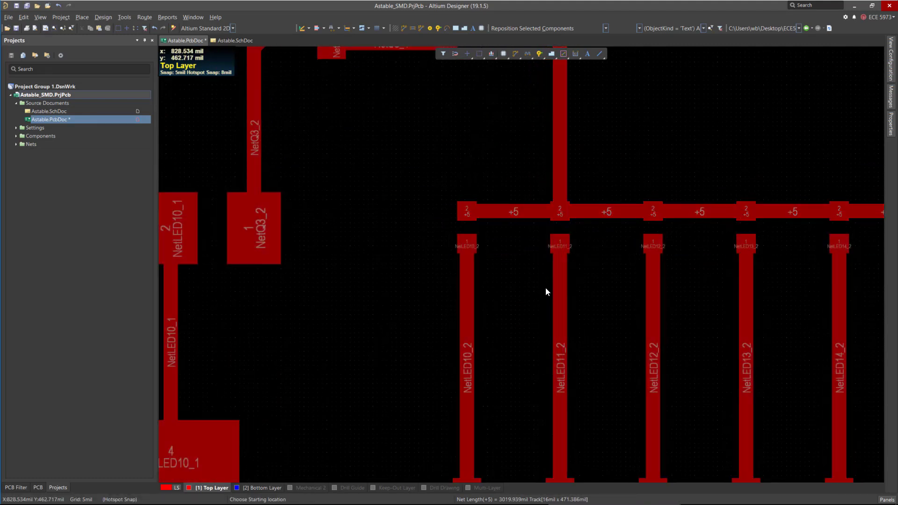
scroll(546, 288, up, 8)
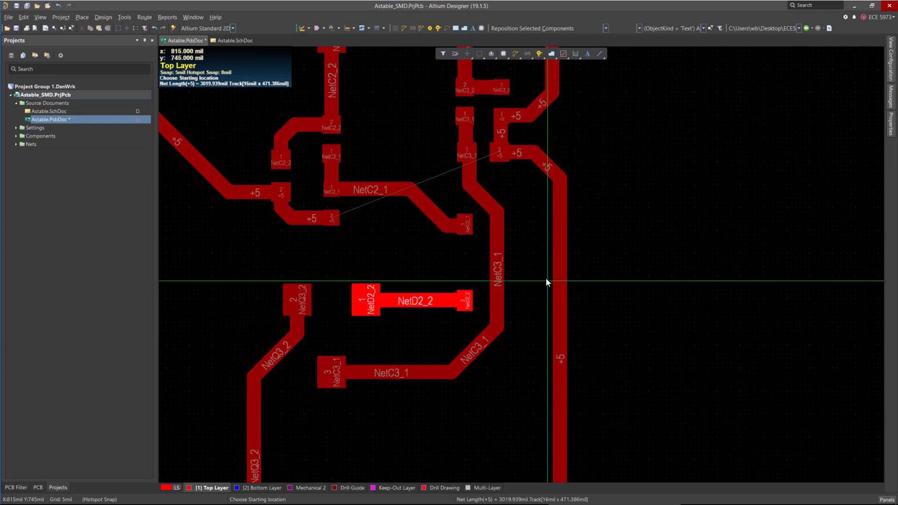
right_click(521, 192)
Review the routed board layout, zooming across the circuit and both LED rows.
ctrl+scroll(524, 124, down, 5)
ctrl+scroll(509, 297, down, 3)
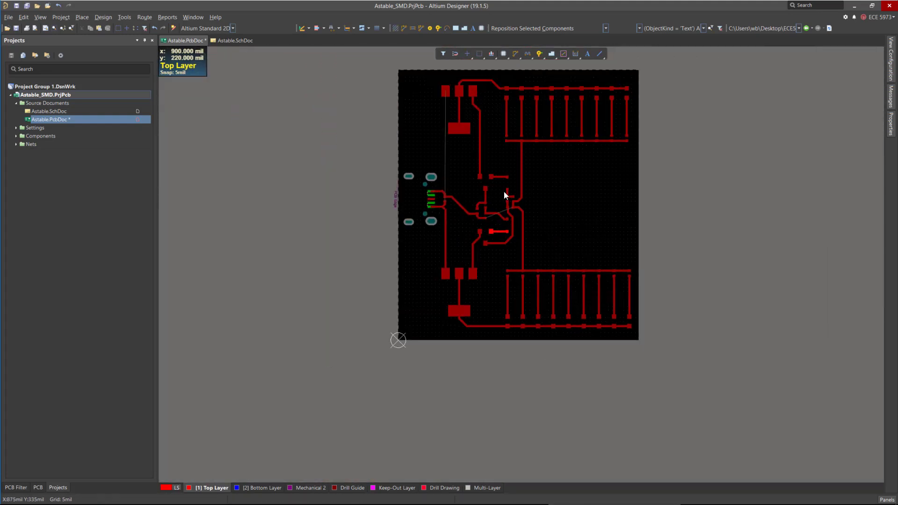
ctrl+scroll(471, 77, up, 3)
ctrl+scroll(442, 323, up, 3)
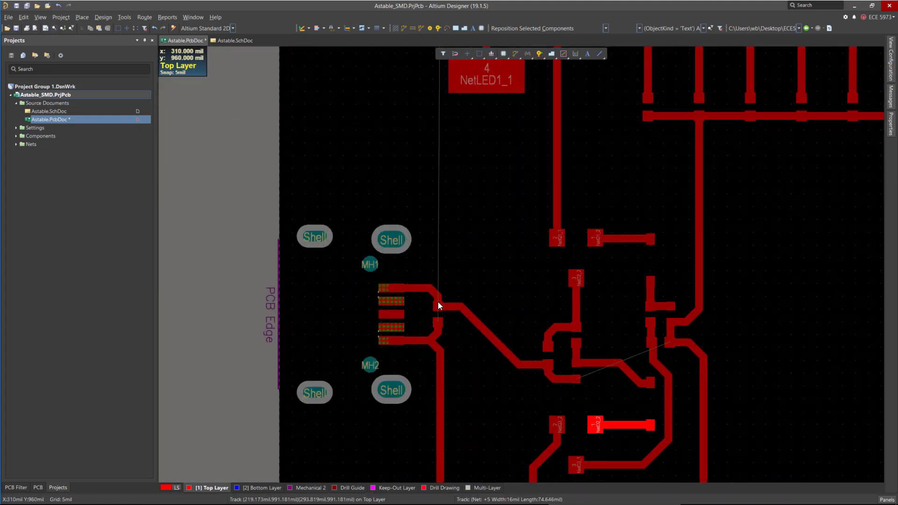
ctrl+scroll(437, 133, down, 2)
ctrl+scroll(428, 102, down, 3)
ctrl+scroll(517, 265, up, 3)
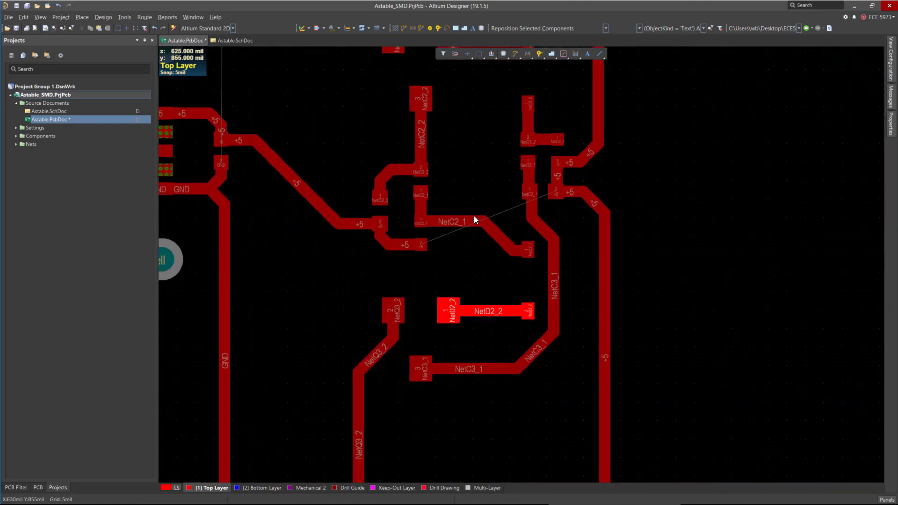
ctrl+scroll(474, 201, up, 2)
ctrl+scroll(585, 281, down, 2)
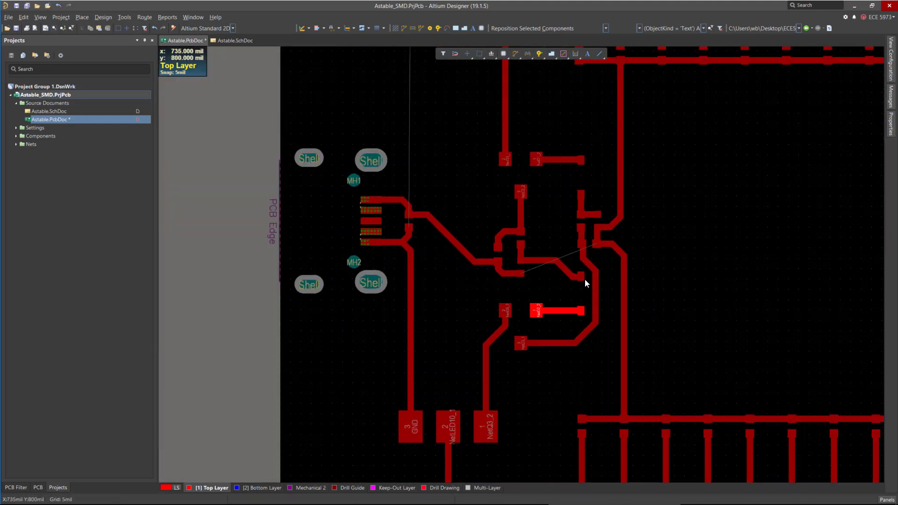
ctrl+scroll(514, 227, down, 2)
ctrl+scroll(512, 253, down, 1)
ctrl+scroll(519, 303, down, 1)
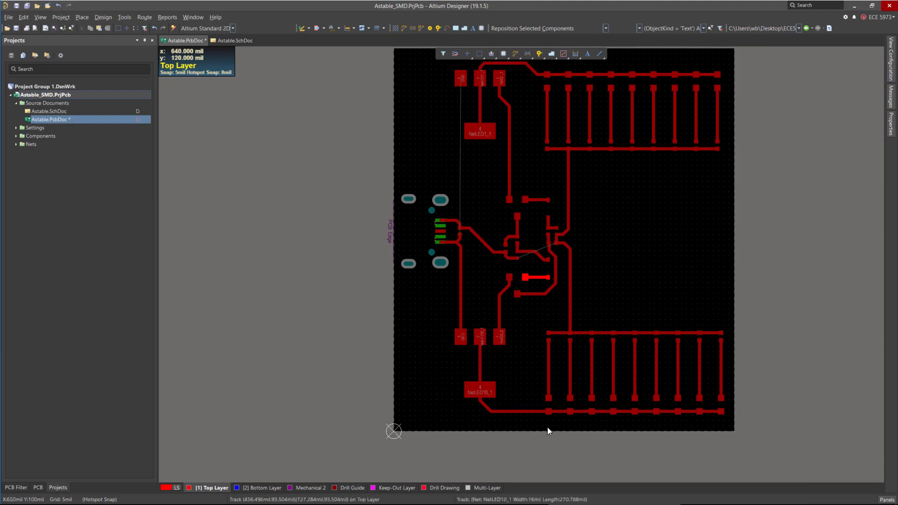
ctrl+scroll(521, 361, up, 2)
ctrl+scroll(523, 313, up, 2)
ctrl+scroll(502, 396, down, 2)
ctrl+scroll(538, 223, up, 1)
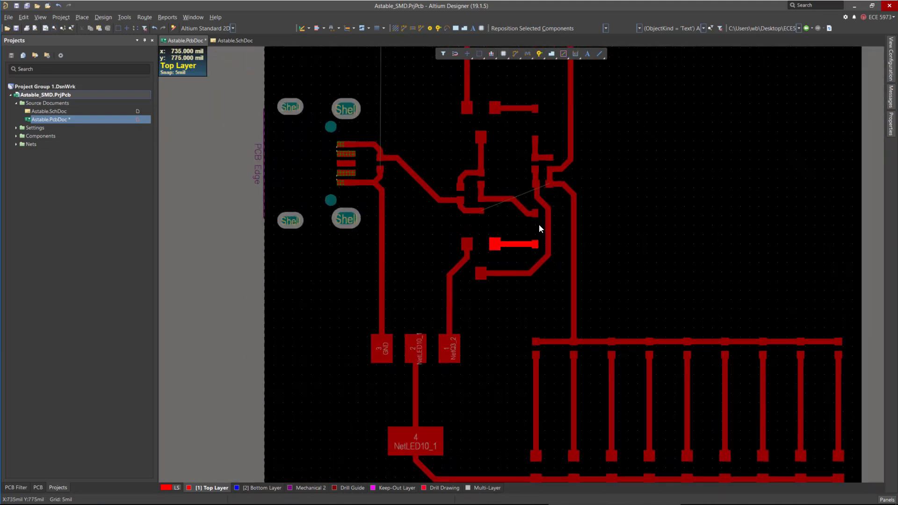
ctrl+scroll(507, 242, up, 2)
ctrl+scroll(495, 216, up, 1)
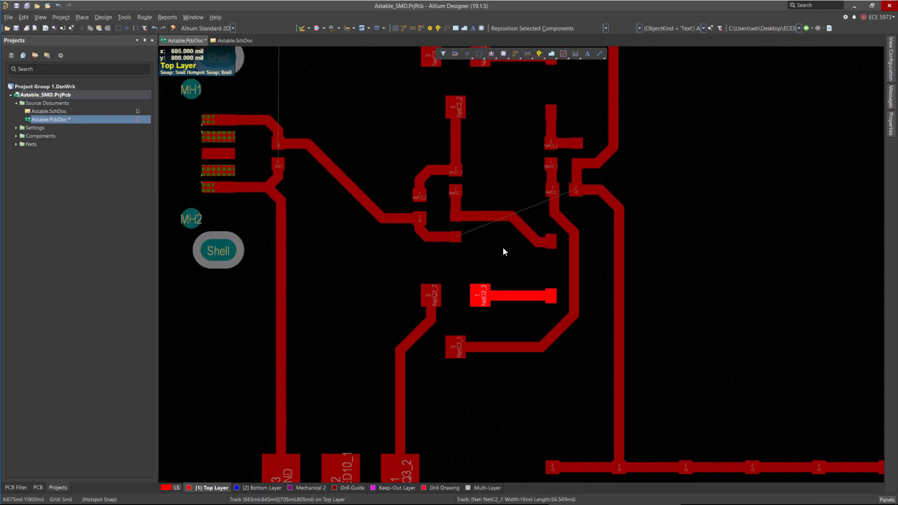
ctrl+scroll(464, 242, up, 1)
ctrl+scroll(438, 252, down, 3)
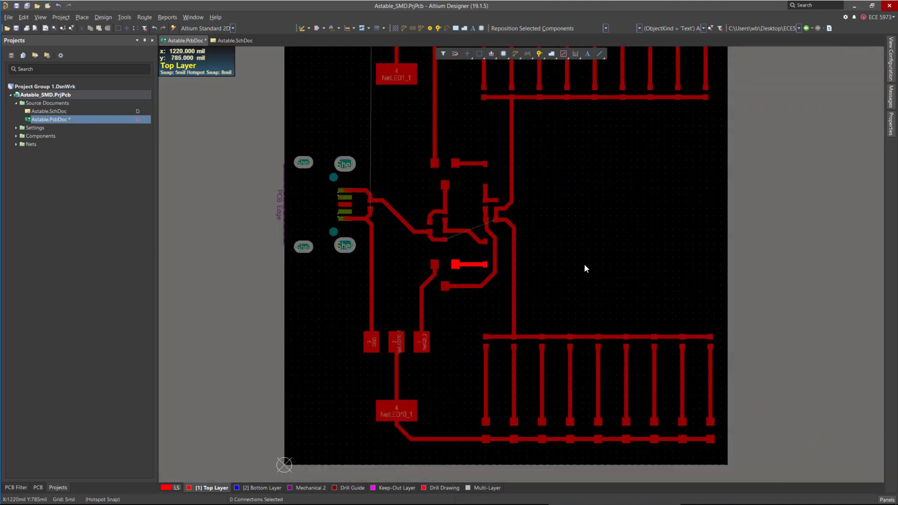
ctrl+scroll(453, 251, up, 2)
ctrl+scroll(482, 290, down, 3)
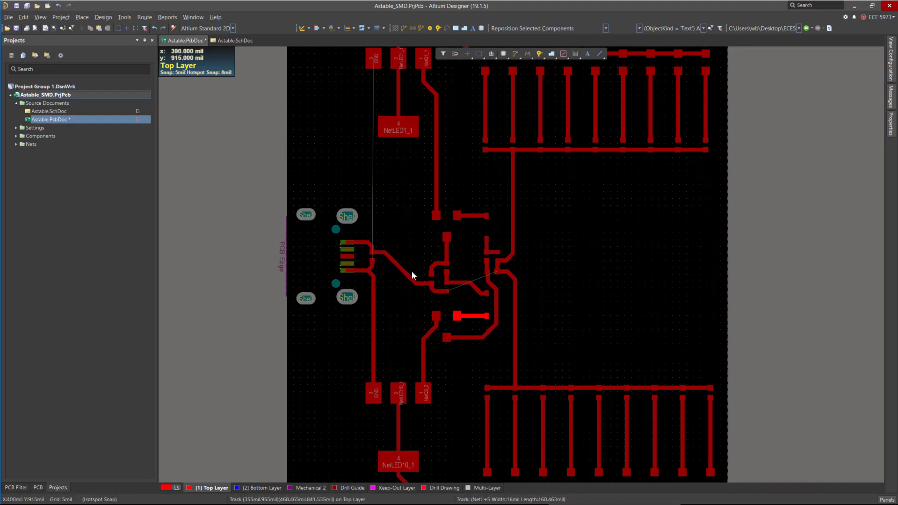
ctrl+scroll(361, 277, up, 4)
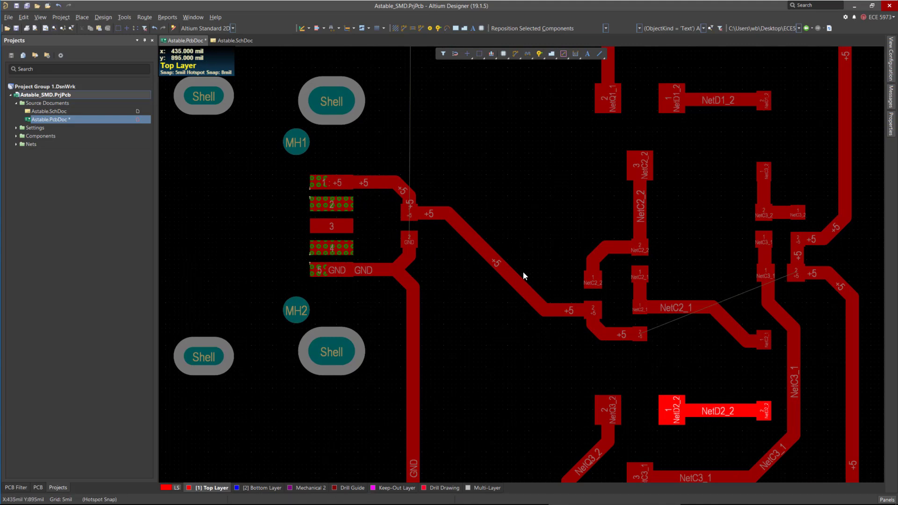
Select the +5 track at the USB connector's pin 1 and inspect its path across the board.
click(374, 181)
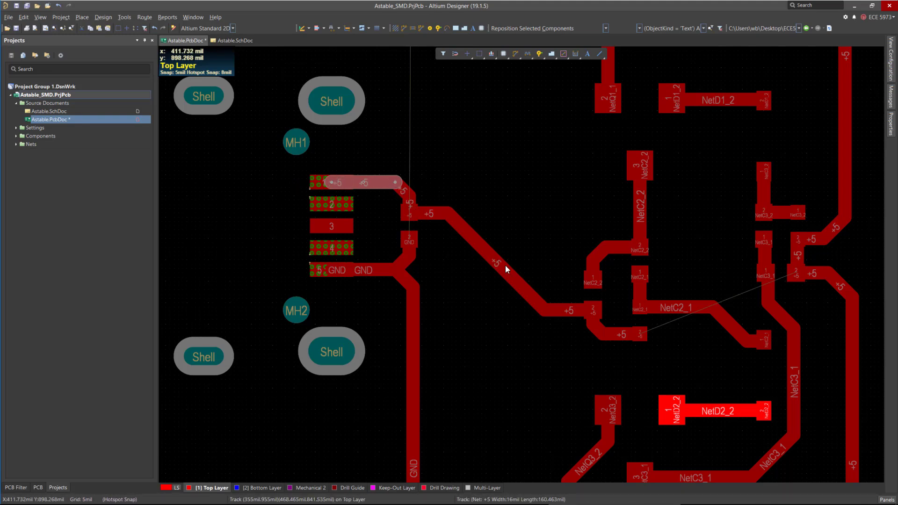
ctrl+scroll(510, 229, down, 3)
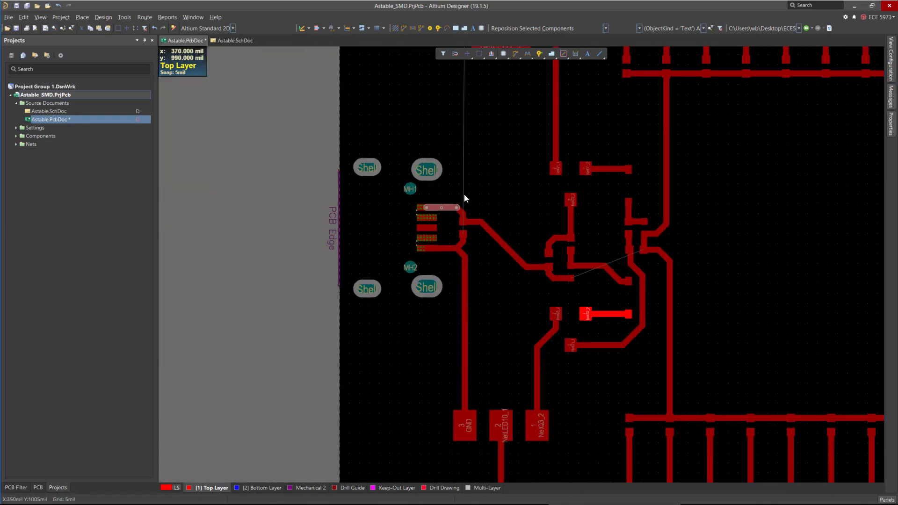
ctrl+scroll(566, 280, down, 1)
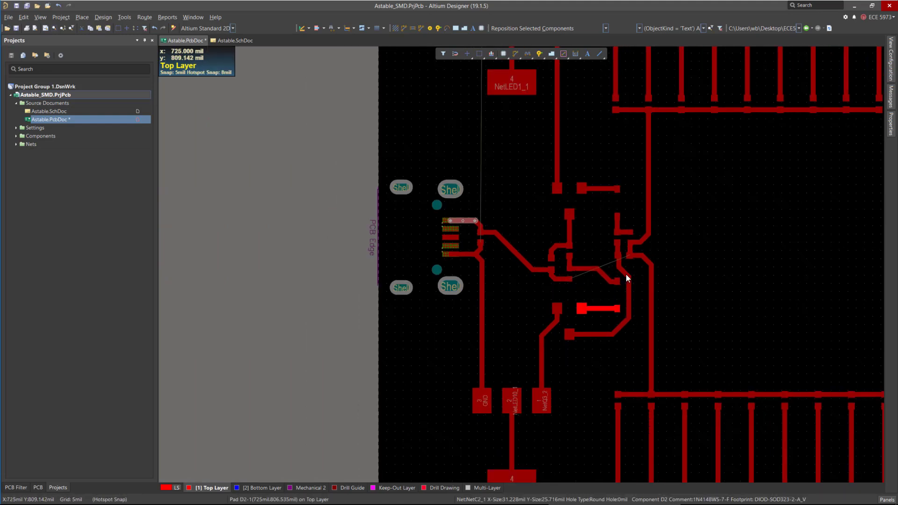
scroll(434, 269, up, 2)
ctrl+scroll(641, 209, down, 2)
ctrl+scroll(638, 209, up, 2)
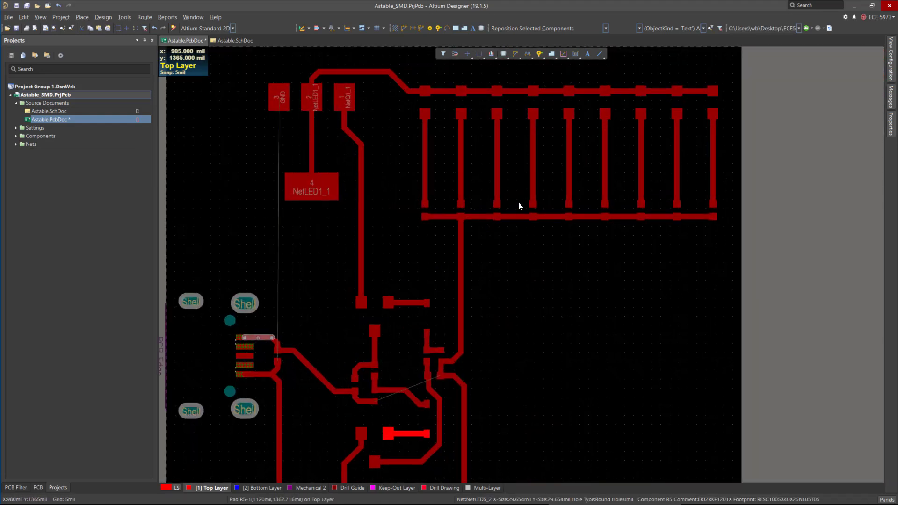
ctrl+scroll(518, 202, up, 2)
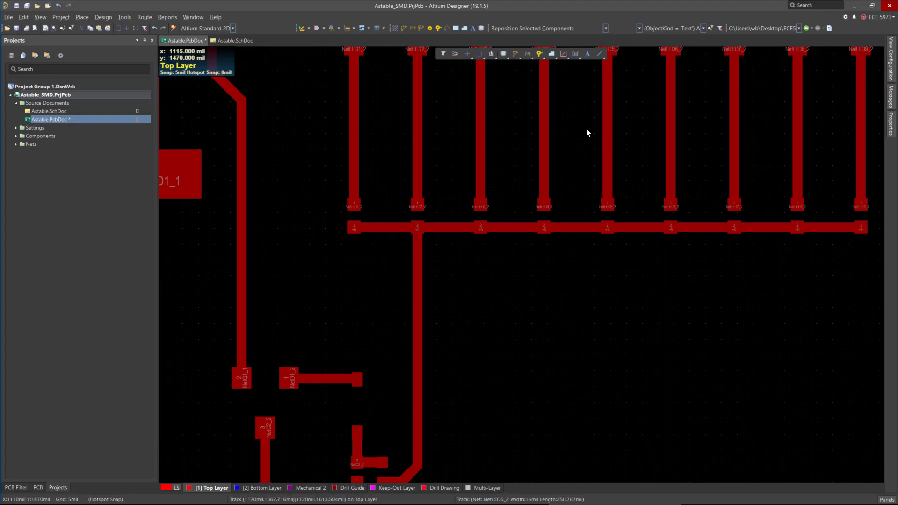
scroll(585, 130, down, 6)
ctrl+scroll(576, 127, down, 3)
scroll(571, 133, down, 2)
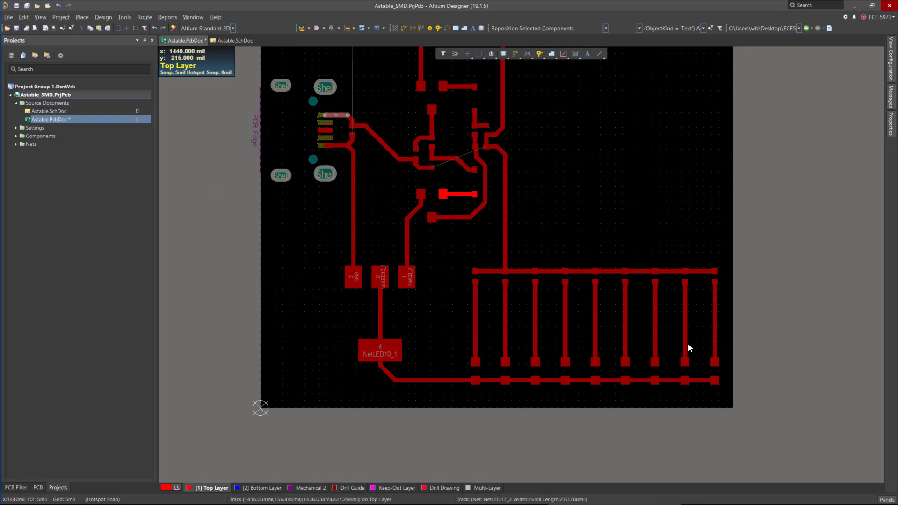
ctrl+scroll(671, 371, down, 2)
ctrl+scroll(626, 137, up, 1)
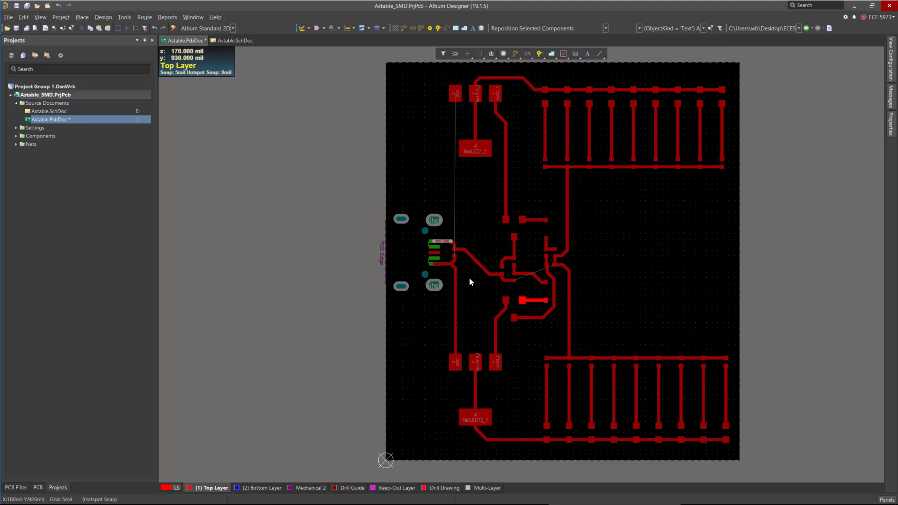
ctrl+scroll(467, 272, up, 6)
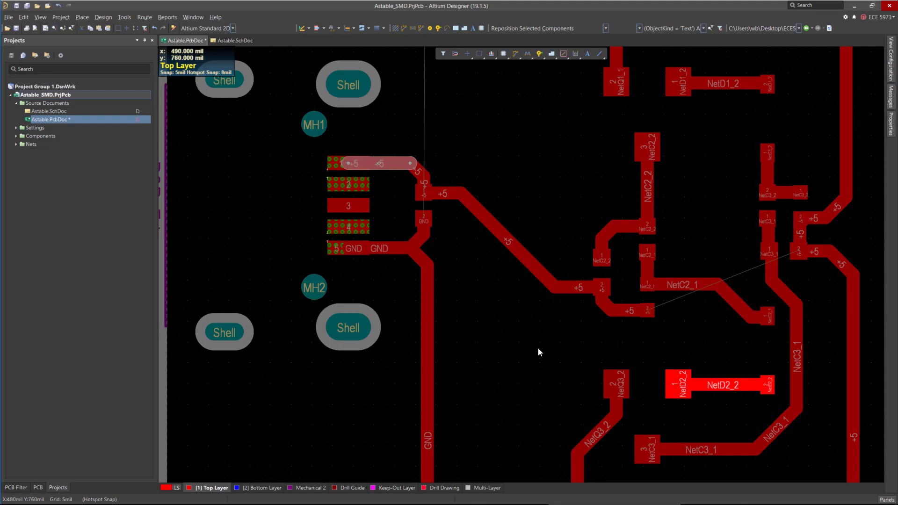
click(549, 353)
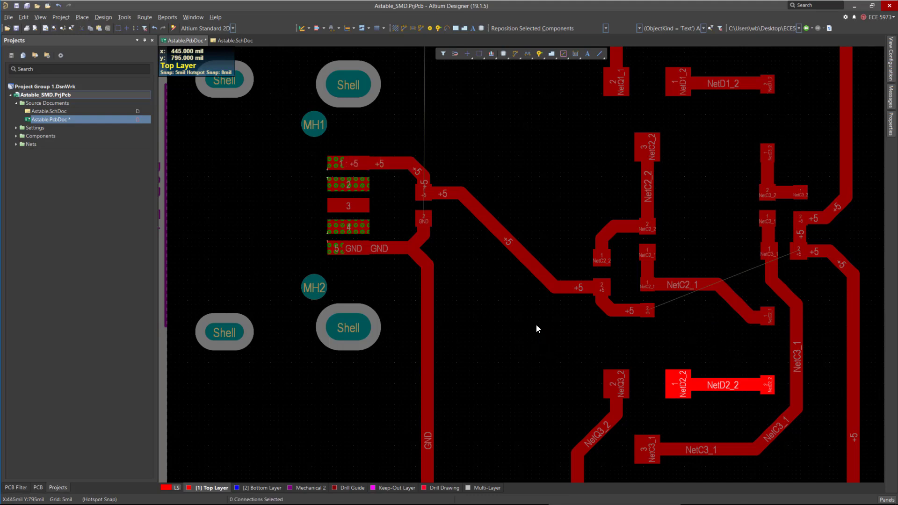
scroll(454, 257, down, 5)
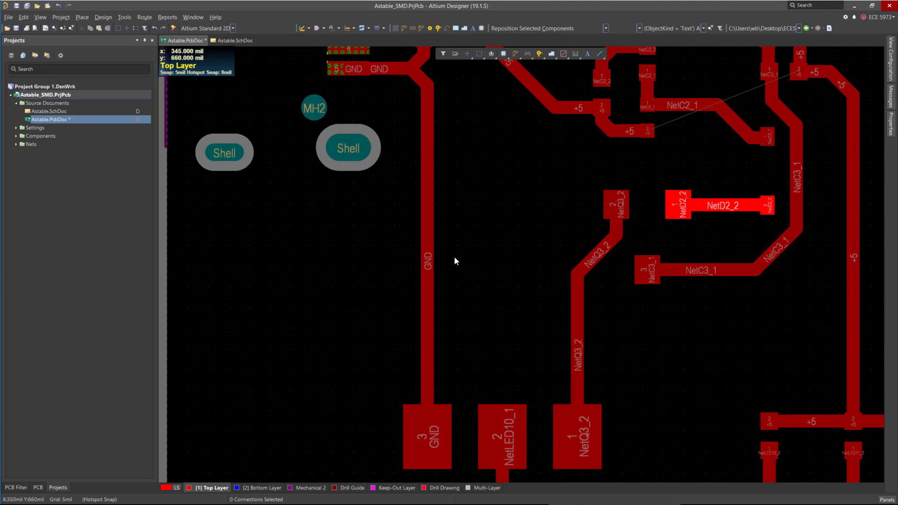
scroll(479, 276, up, 4)
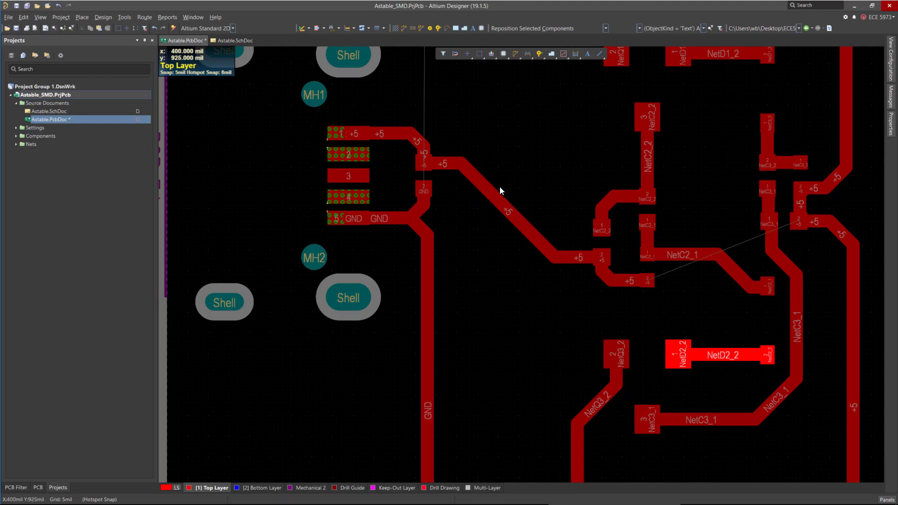
click(511, 182)
key(super)
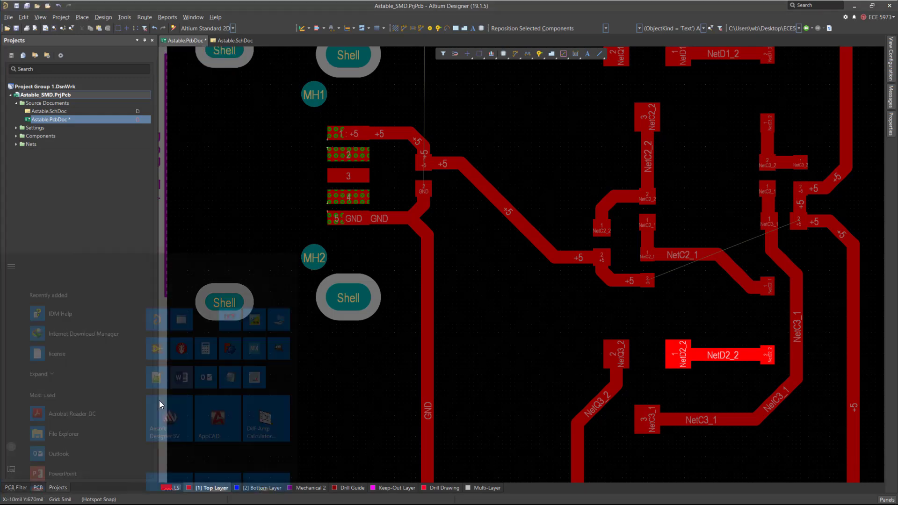
text(Saturn)
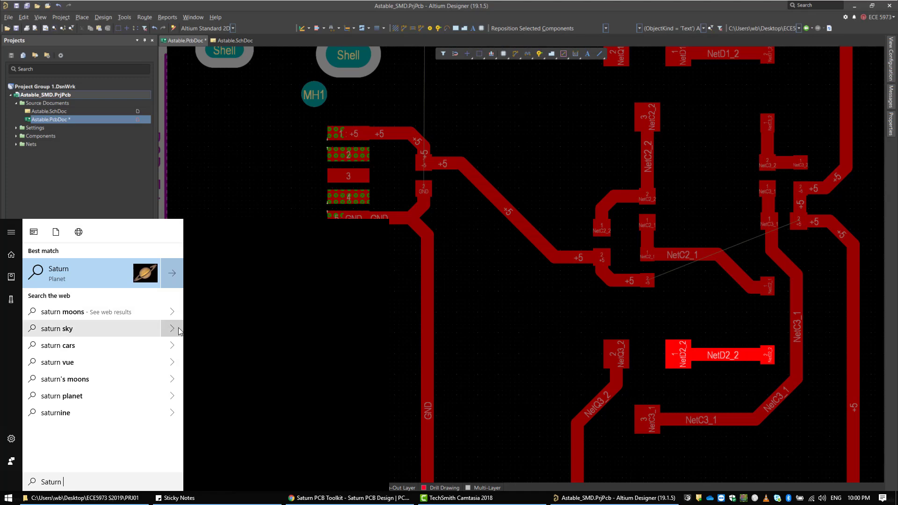
key(Escape)
Switch to the browser and highlight the Saturn PCB Design Toolkit title and its PCB trace current calculator entry.
key(alt+Tab)
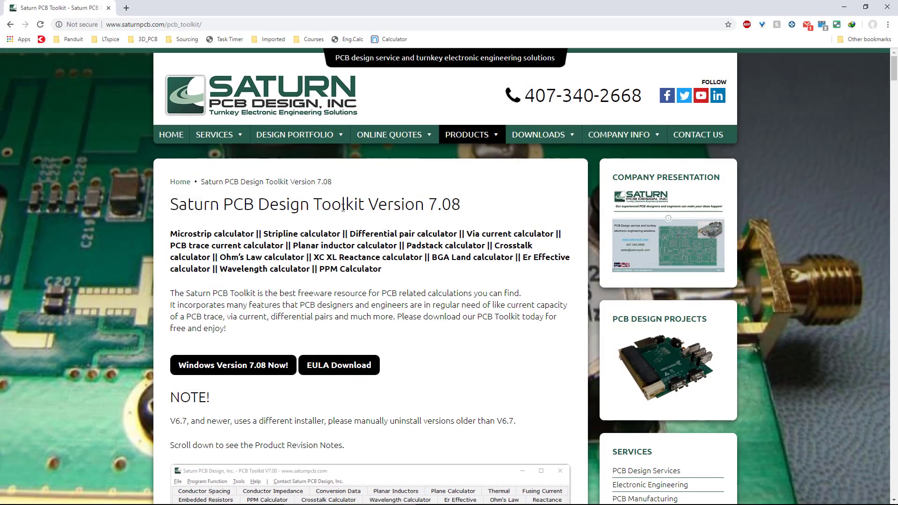
triple_click(344, 207)
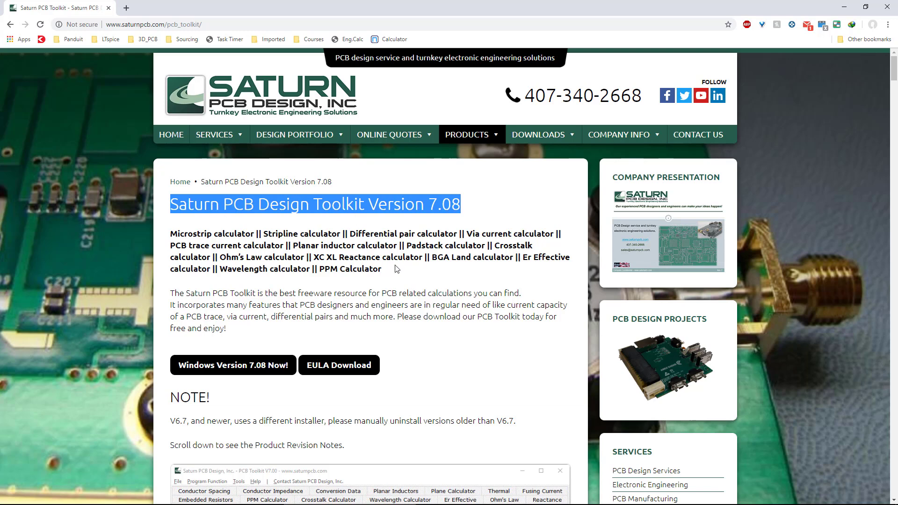
double_click(346, 203)
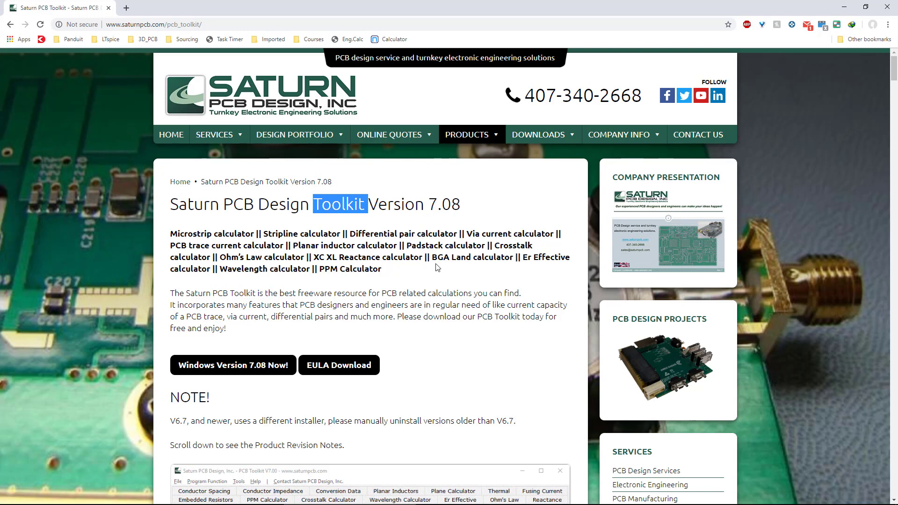
drag(171, 245, 293, 245)
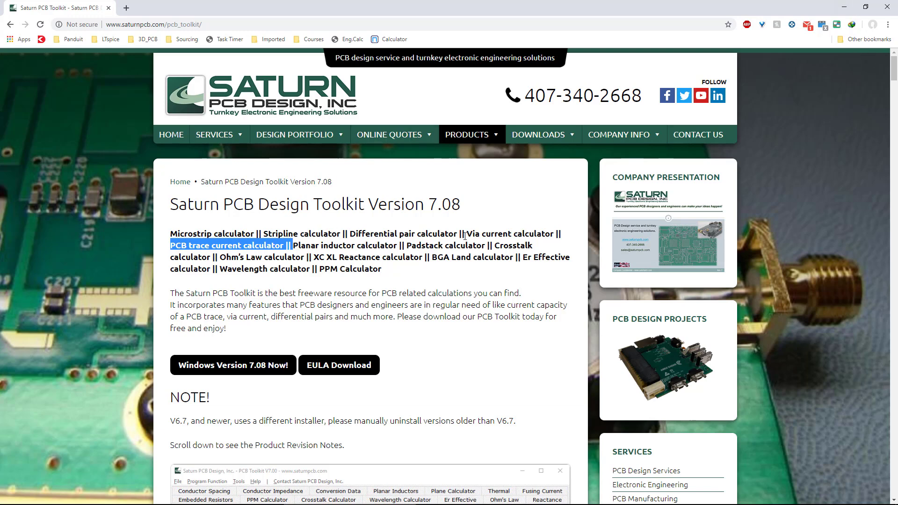
click(844, 9)
Review the board layout, zooming in and out around the transistor circuit near the USB connector.
ctrl+scroll(357, 225, down, 5)
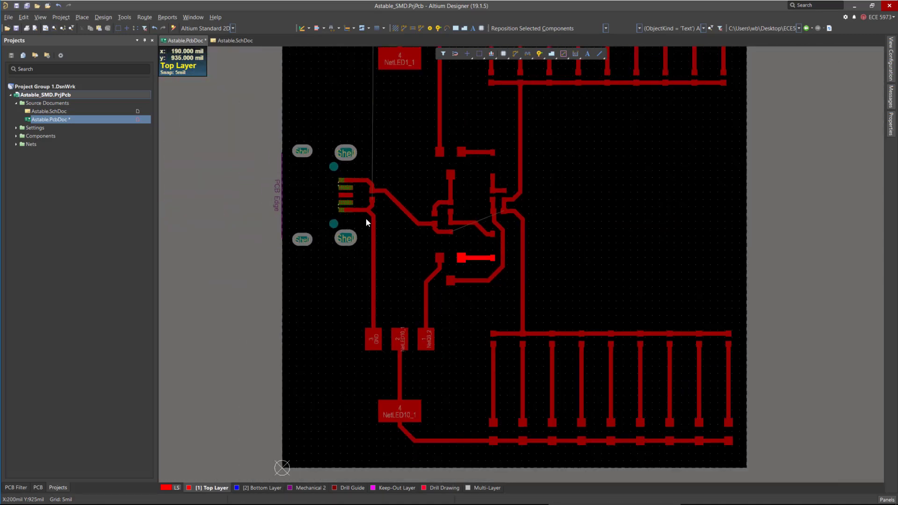
ctrl+scroll(489, 218, up, 4)
ctrl+scroll(545, 336, down, 3)
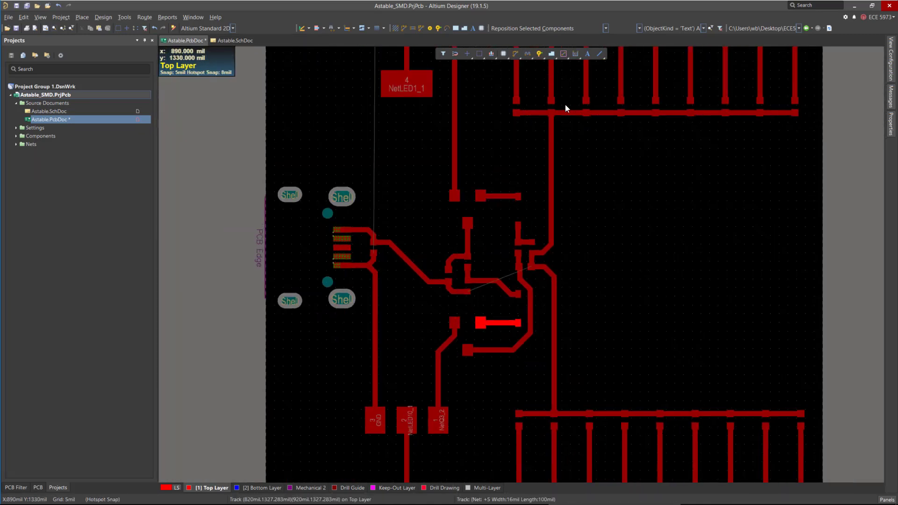
ctrl+scroll(542, 268, up, 2)
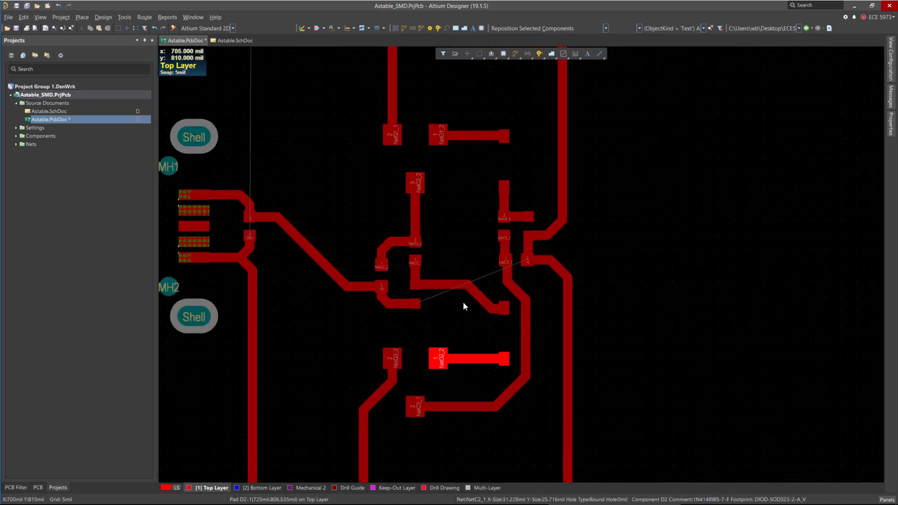
ctrl+scroll(478, 322, down, 3)
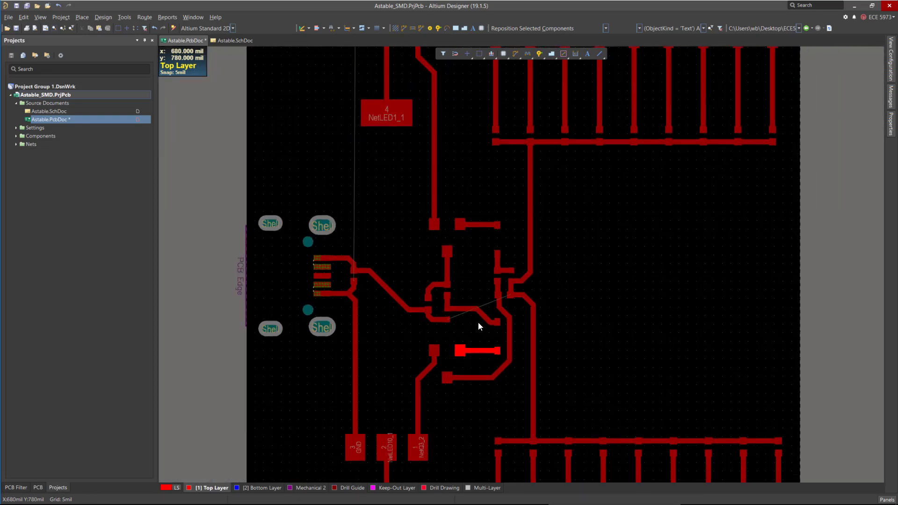
ctrl+scroll(475, 316, down, 1)
ctrl+scroll(478, 337, up, 5)
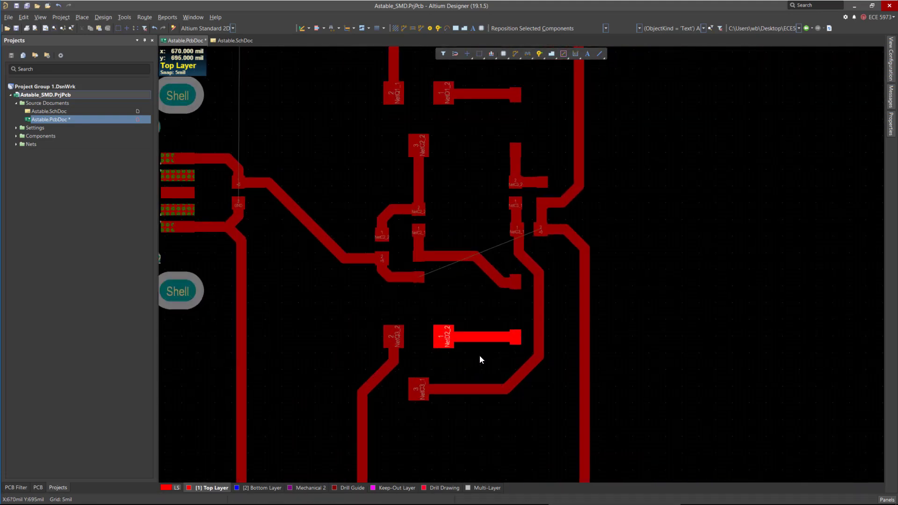
ctrl+scroll(444, 304, down, 4)
ctrl+scroll(416, 327, up, 1)
ctrl+scroll(359, 233, down, 3)
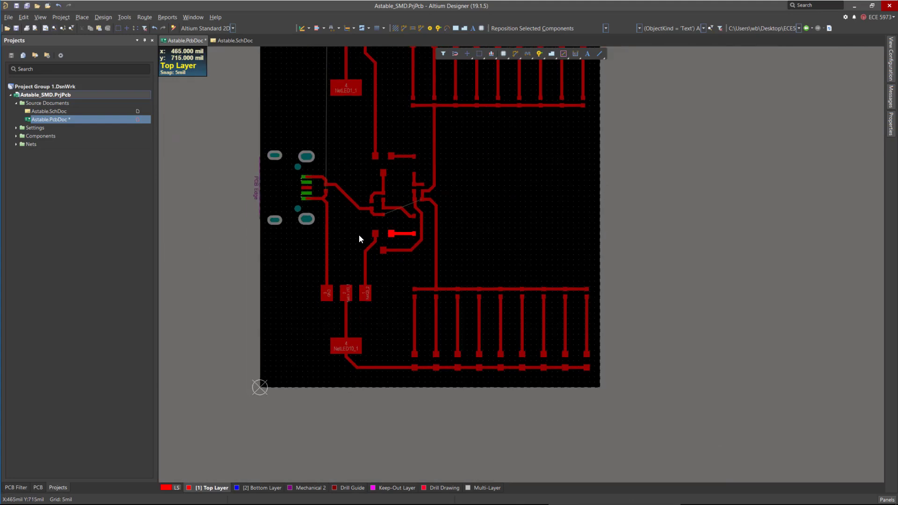
ctrl+scroll(319, 228, up, 4)
ctrl+scroll(332, 140, up, 1)
ctrl+scroll(327, 139, down, 1)
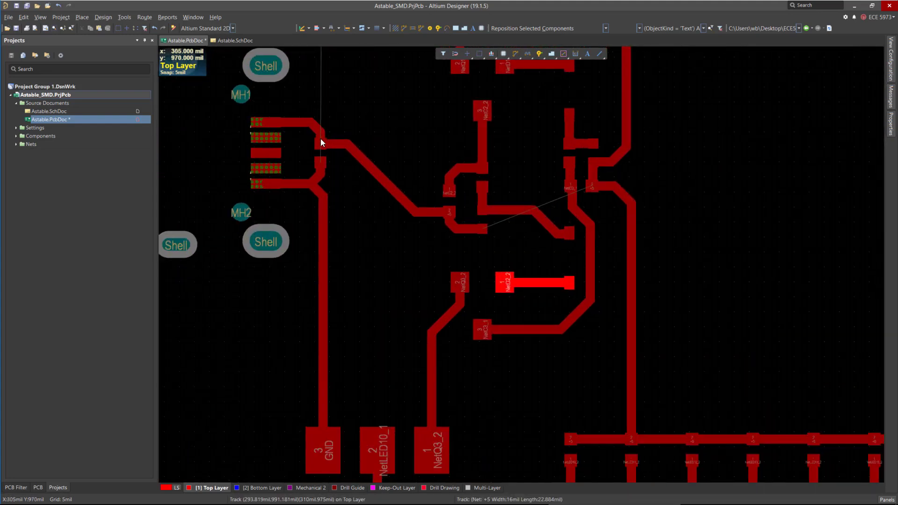
ctrl+scroll(441, 299, down, 3)
ctrl+scroll(458, 87, down, 1)
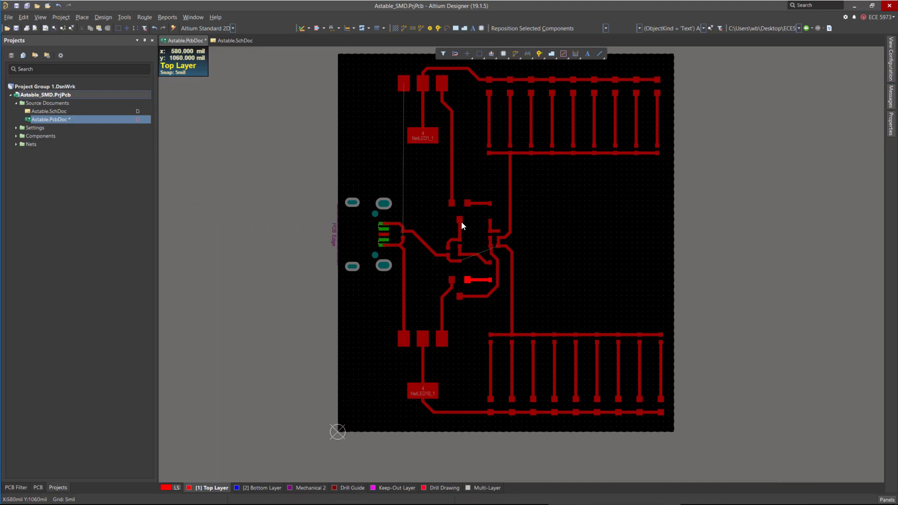
ctrl+scroll(486, 252, up, 2)
ctrl+scroll(389, 280, up, 2)
ctrl+scroll(429, 260, up, 1)
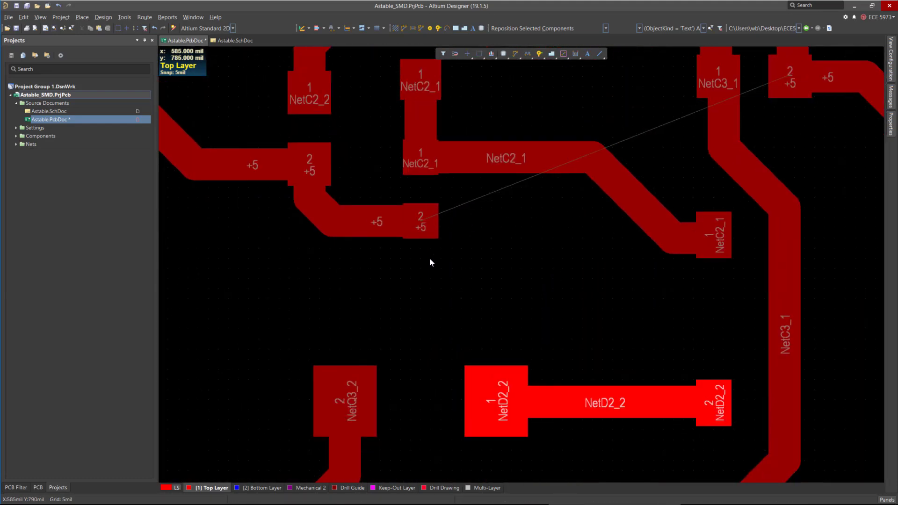
Route a +5 track diagonally down from the transistor's +5 pad and drop a via to the bottom layer.
key(ctrl+w)
click(421, 237)
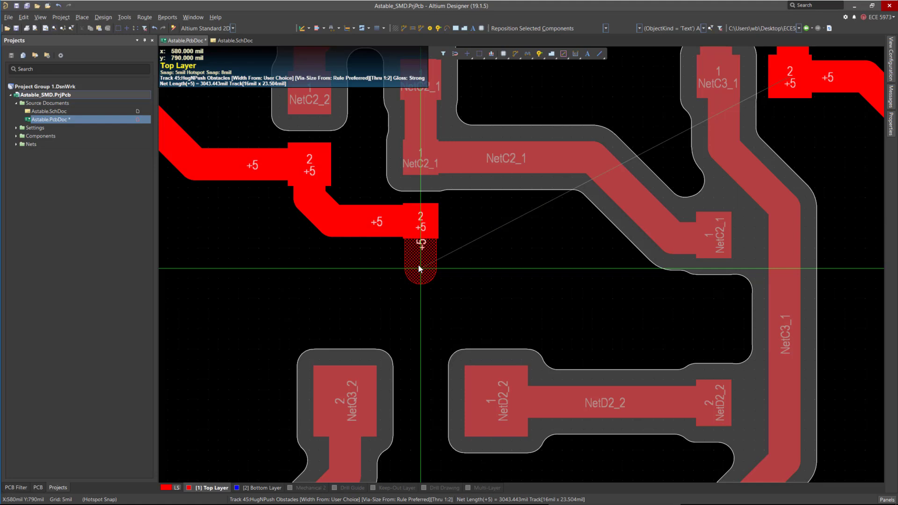
key(KP_Multiply)
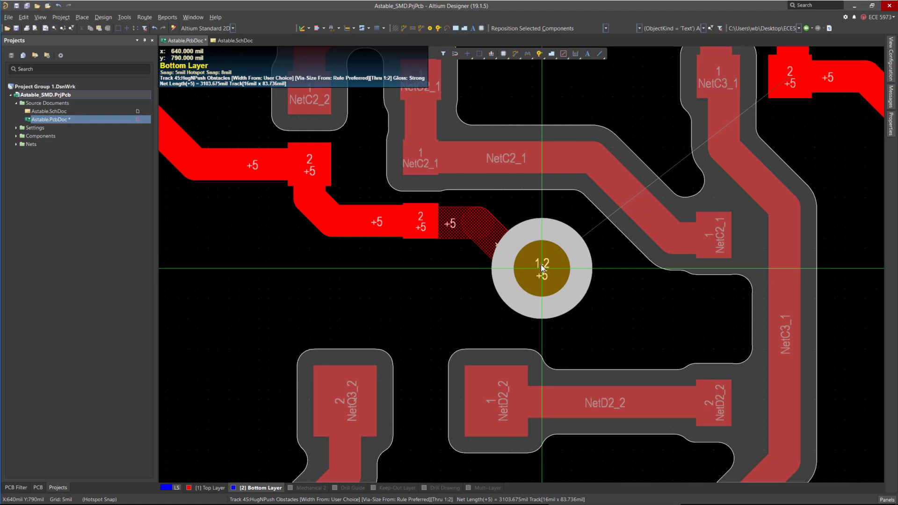
click(541, 268)
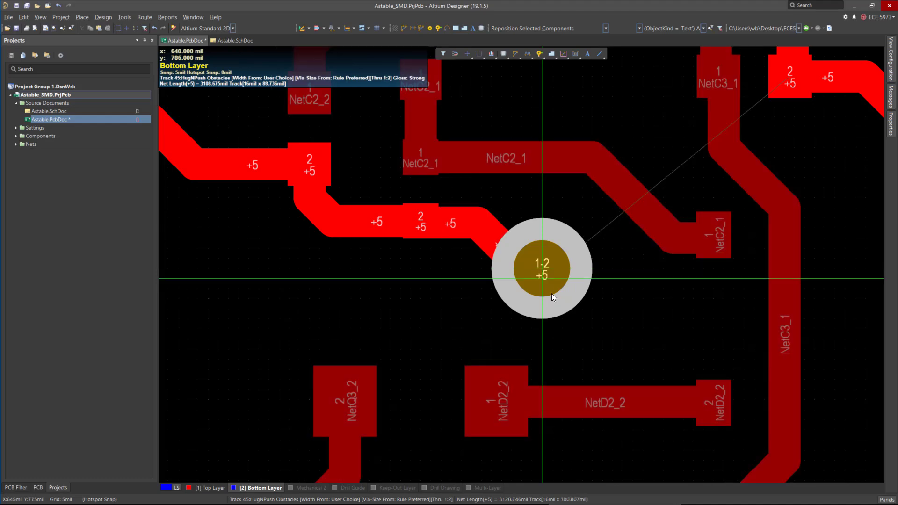
Open the PCB rules and set the RoutingVias preferred via diameter to 0.6mm.
click(103, 17)
click(163, 64)
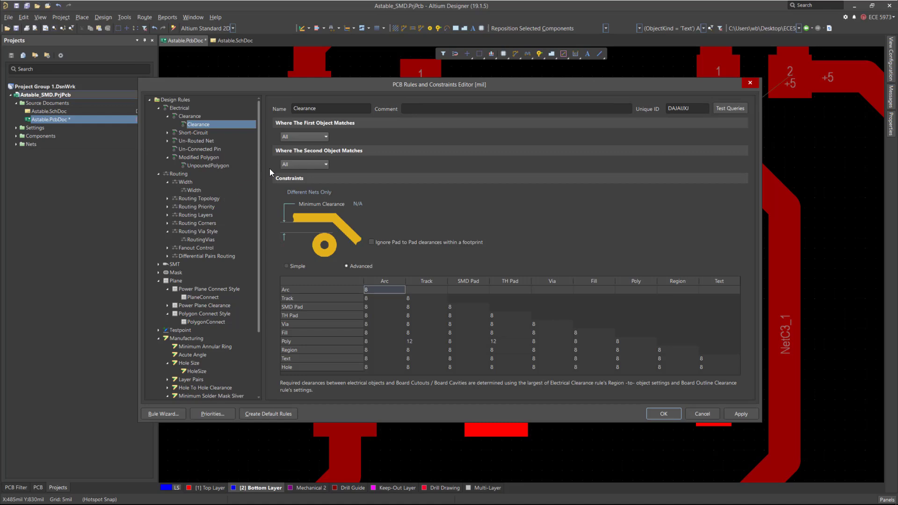
scroll(257, 180, down, 1)
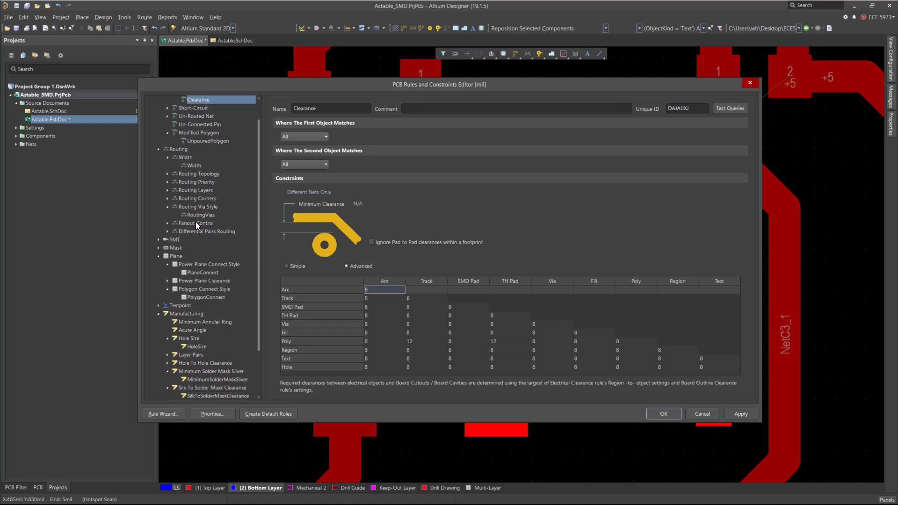
click(197, 215)
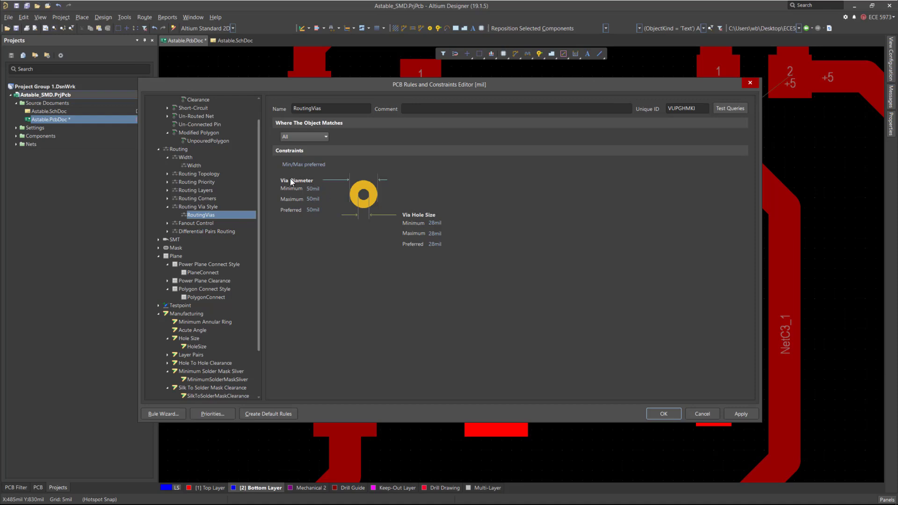
click(313, 210)
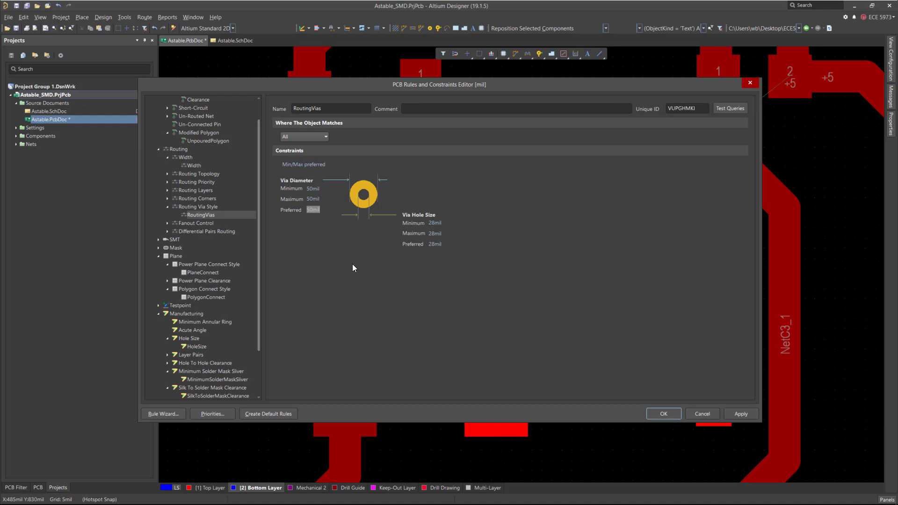
text(0.6)
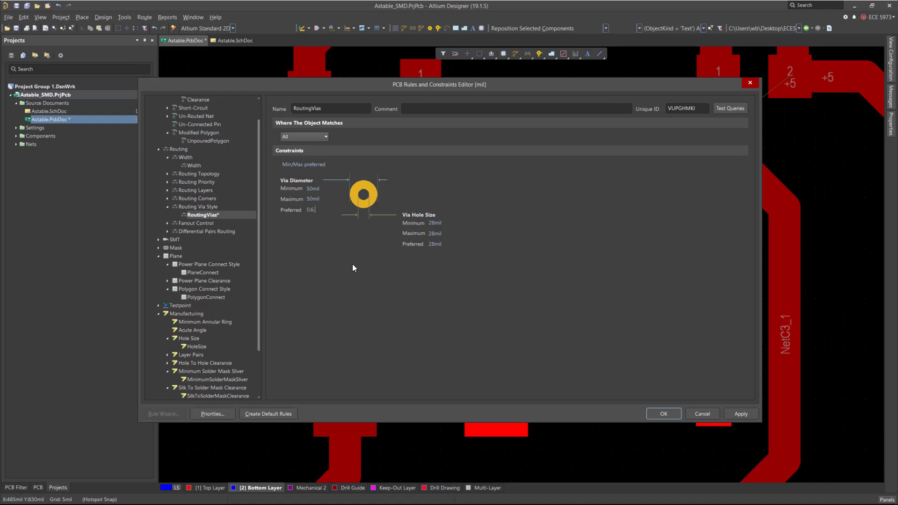
text(mm)
Set the RoutingVias minimum and maximum diameters to 0.6 mm and all hole sizes to 0.3 mm, then apply and close.
double_click(439, 243)
key(ctrl+c)
click(439, 234)
key(ctrl+v)
double_click(313, 210)
key(ctrl+c)
double_click(313, 199)
key(ctrl+v)
key(shift+Tab)
key(ctrl+v)
click(740, 414)
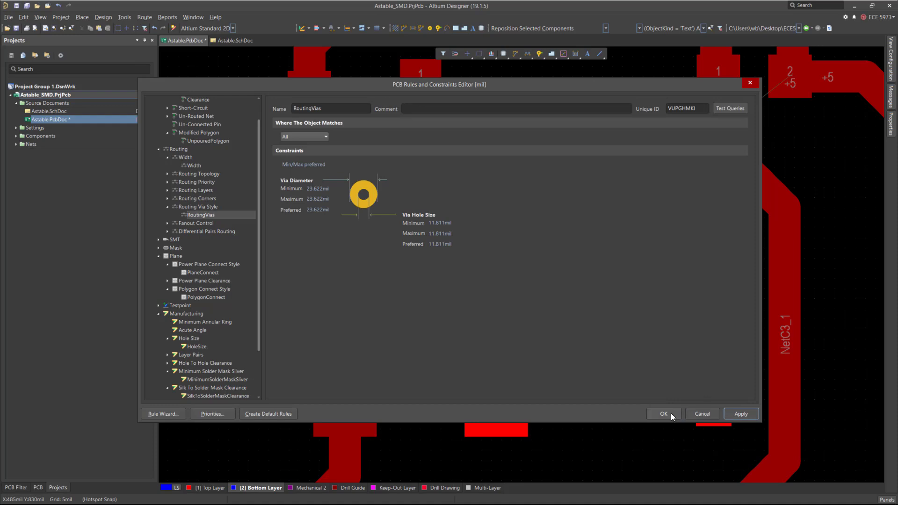
double_click(322, 189)
click(666, 409)
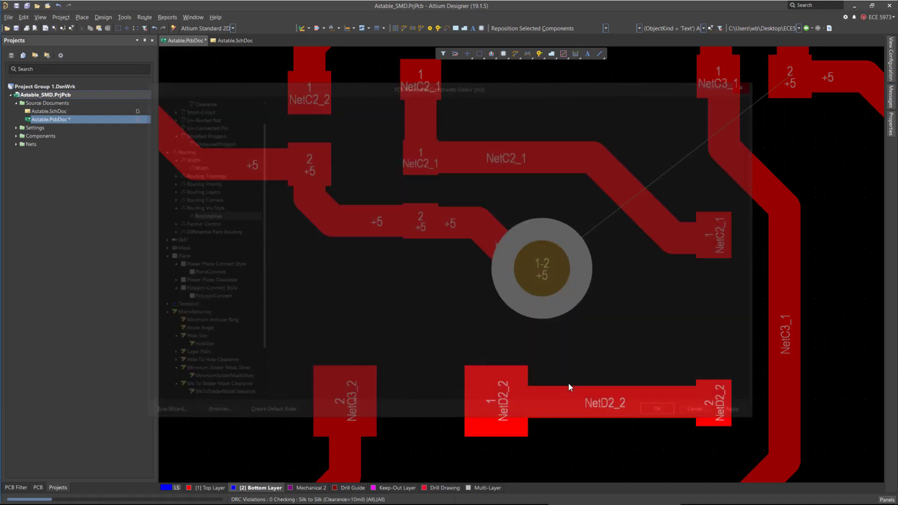
Delete the oversized via and the end segment of the +5 track stub leading to it.
key(Delete)
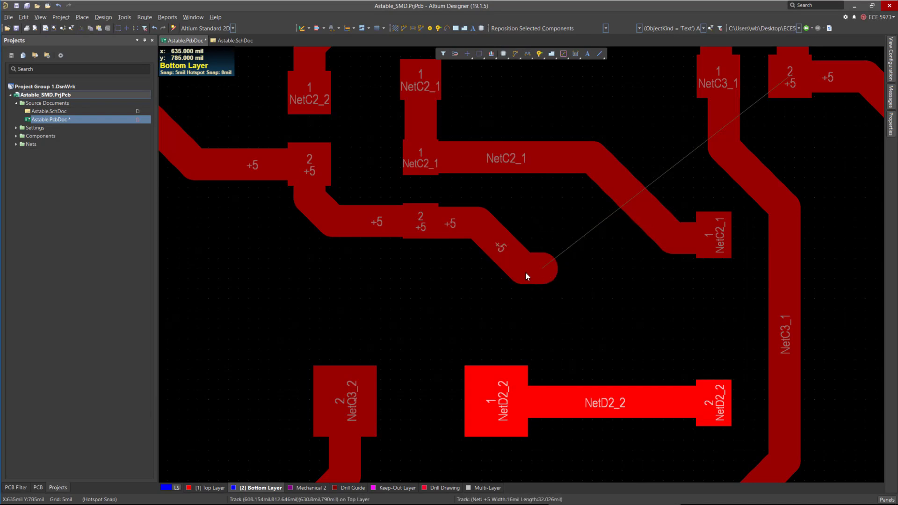
click(542, 271)
click(538, 277)
key(Delete)
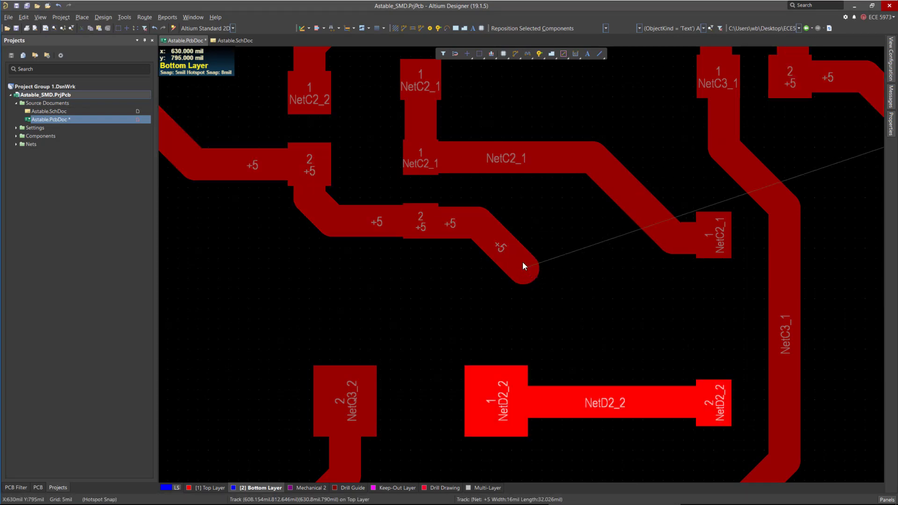
Route the +5 stub through a via along the bottom layer and back up by via onto the vertical +5 track.
key(ctrl+w)
click(525, 267)
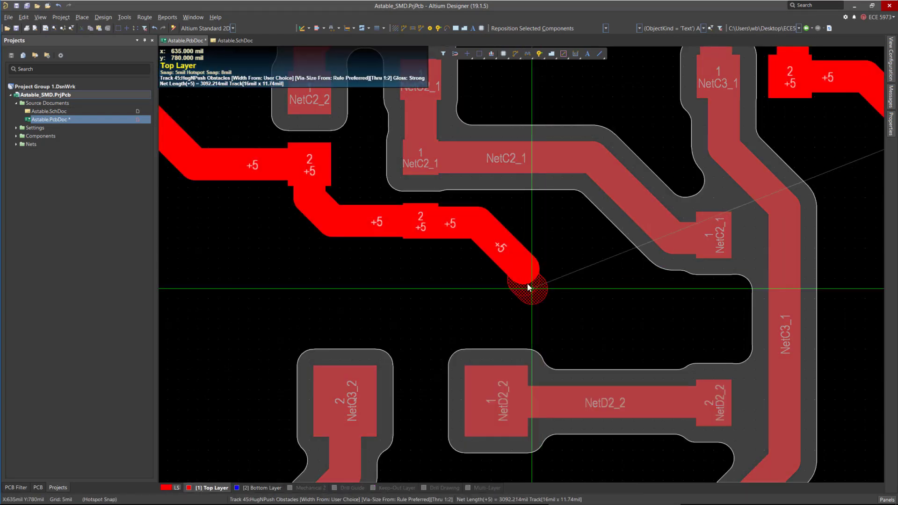
key(KP_Multiply)
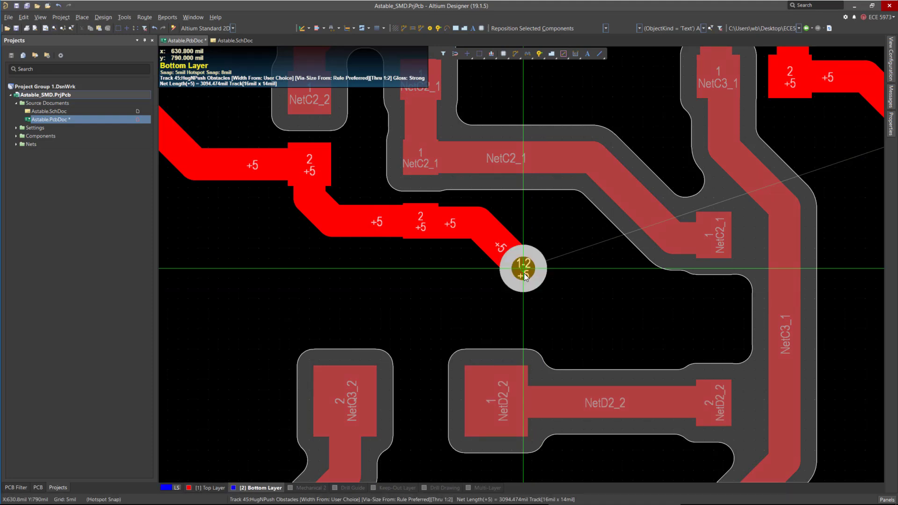
click(524, 275)
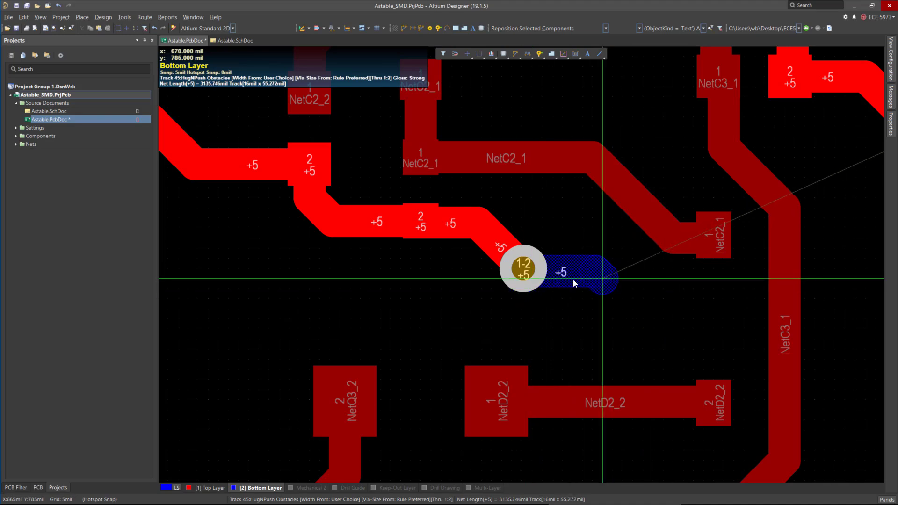
ctrl+scroll(346, 270, down, 2)
ctrl+scroll(338, 269, down, 1)
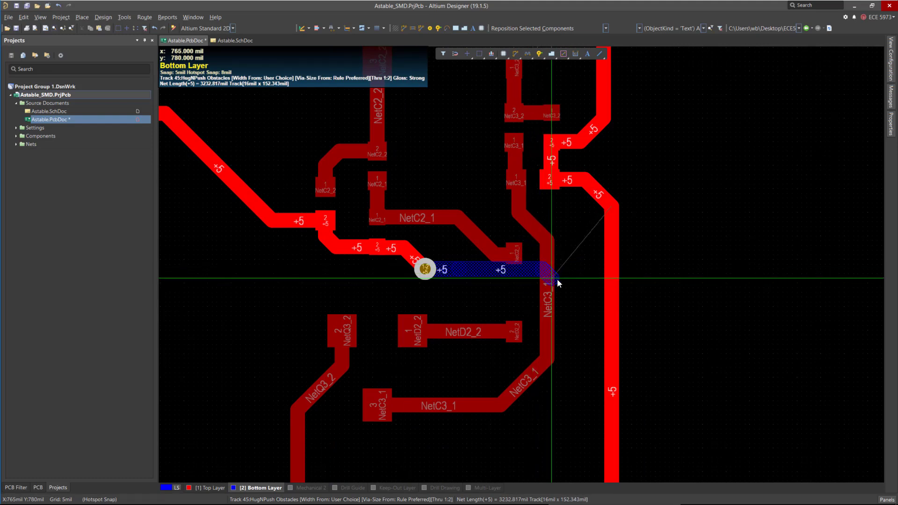
ctrl+scroll(603, 267, up, 1)
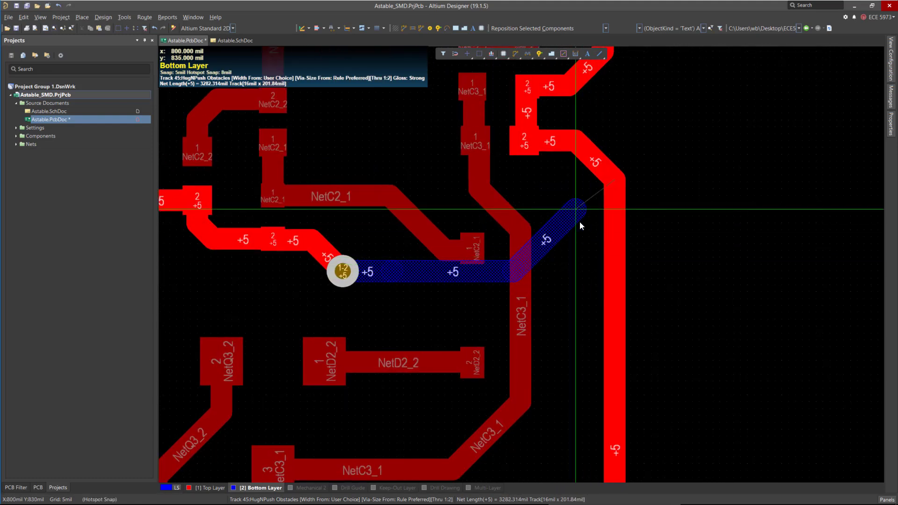
click(616, 271)
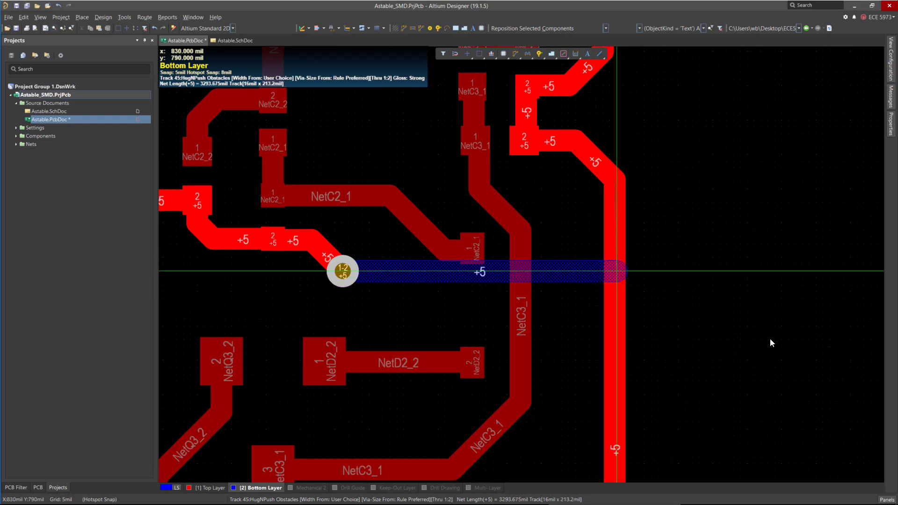
key(KP_Multiply)
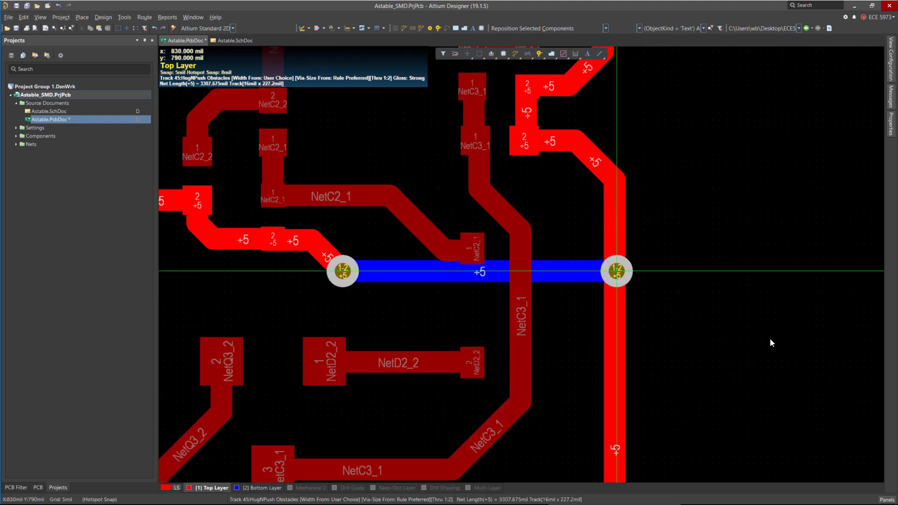
right_click(615, 271)
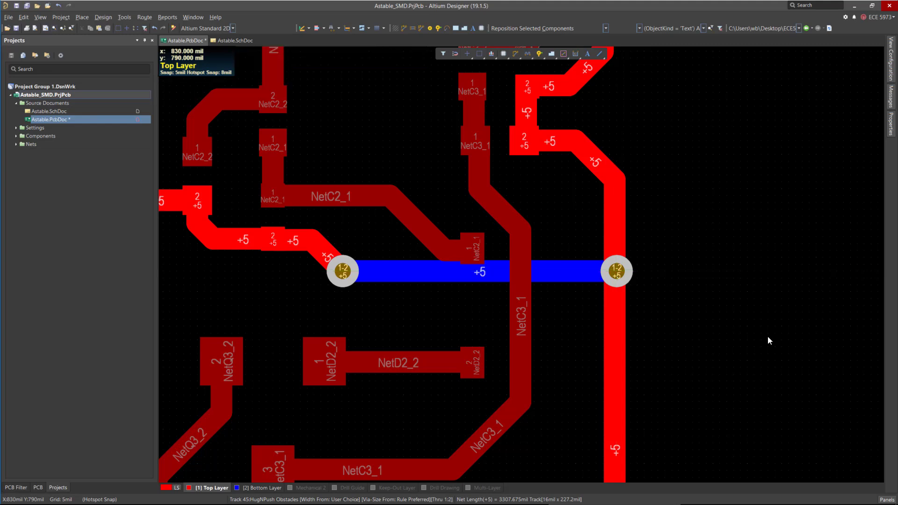
Examine the re-routed +5 track and its vias across the board.
right_click(683, 302)
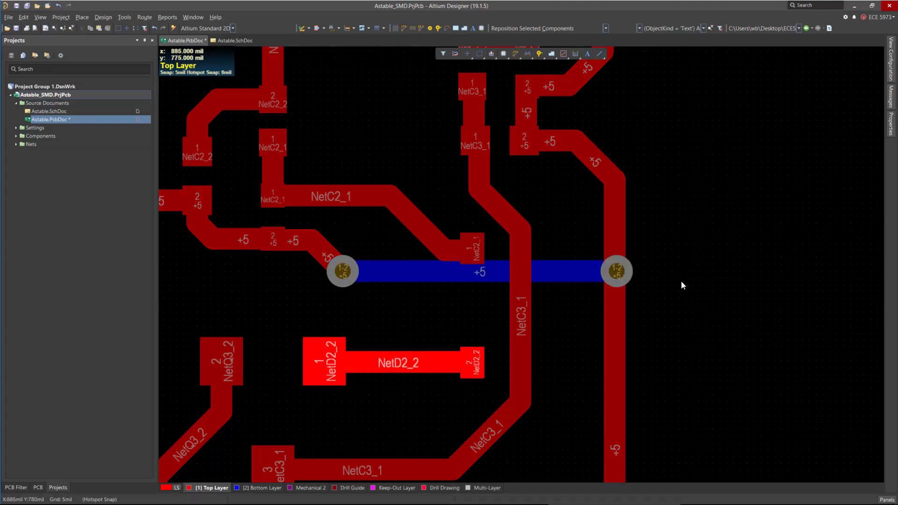
scroll(664, 276, down, 2)
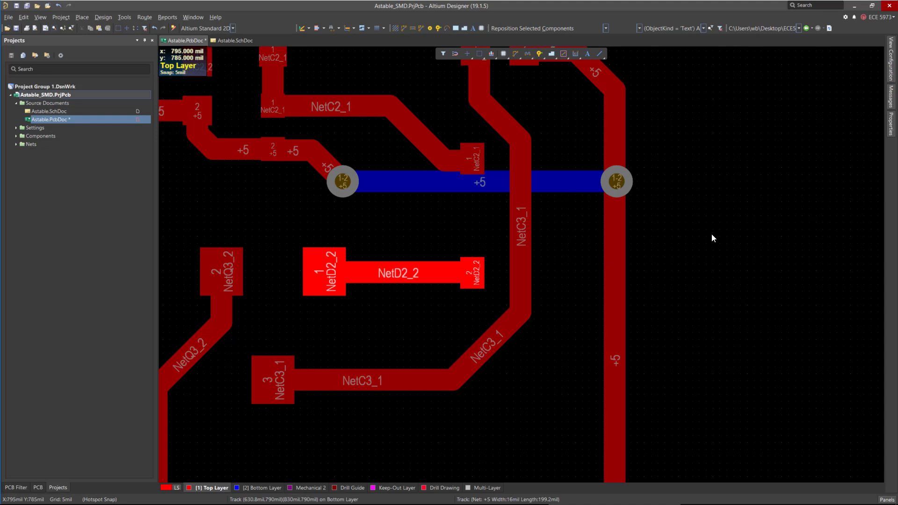
ctrl+click(569, 187)
ctrl+scroll(556, 260, down, 2)
ctrl+scroll(517, 254, down, 3)
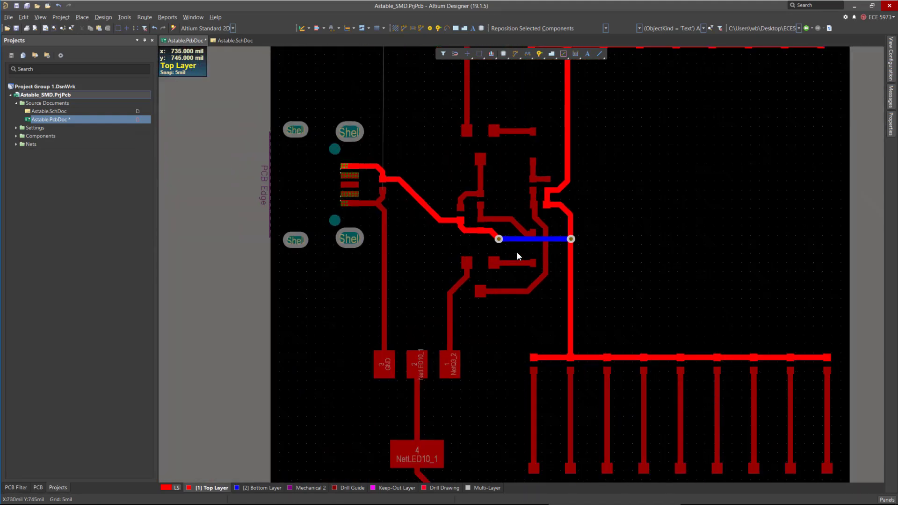
ctrl+scroll(414, 243, up, 3)
ctrl+scroll(460, 241, up, 2)
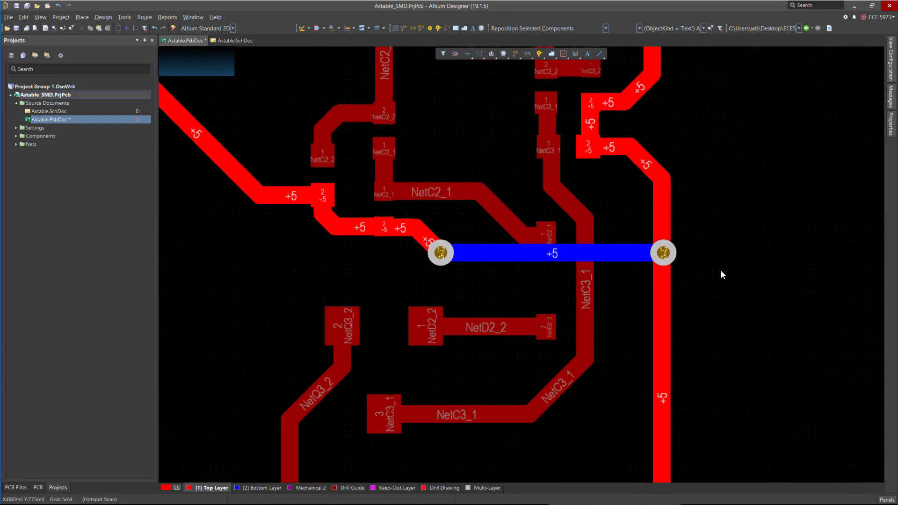
ctrl+scroll(466, 251, down, 3)
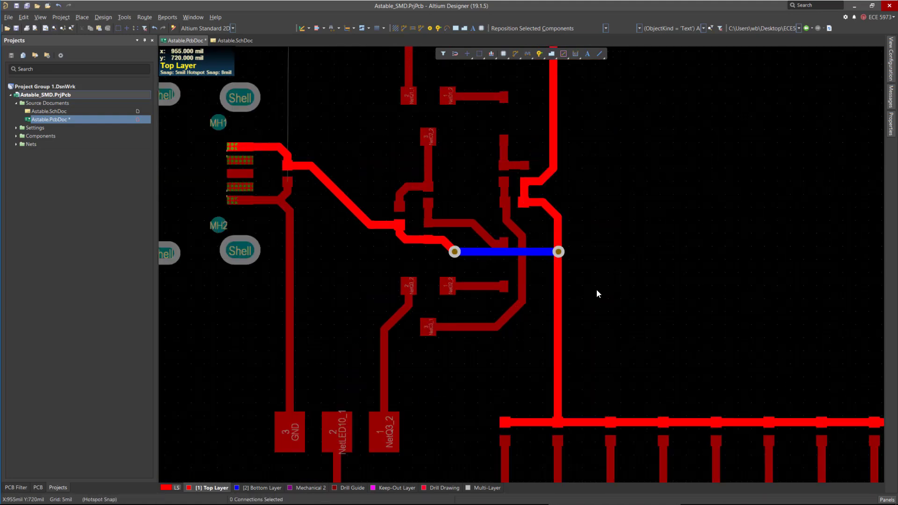
ctrl+scroll(491, 284, down, 2)
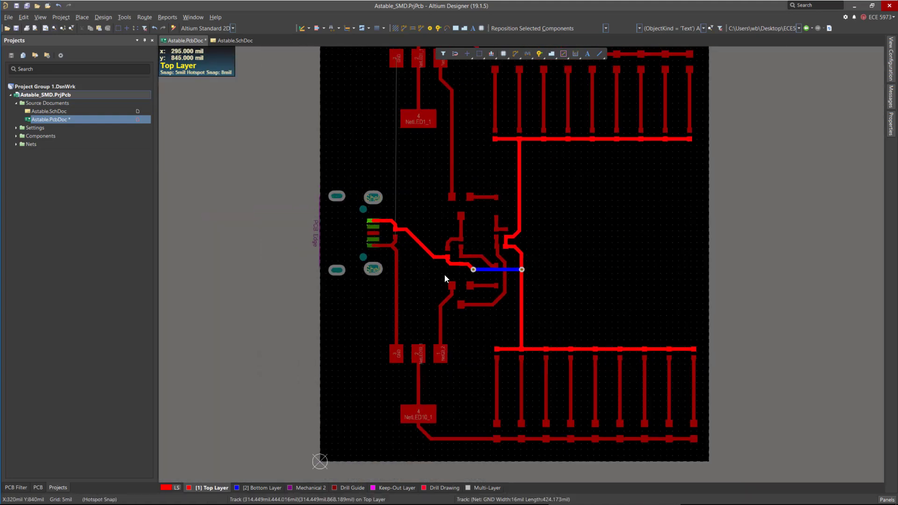
ctrl+scroll(454, 159, down, 2)
ctrl+scroll(485, 196, up, 1)
ctrl+scroll(451, 287, up, 3)
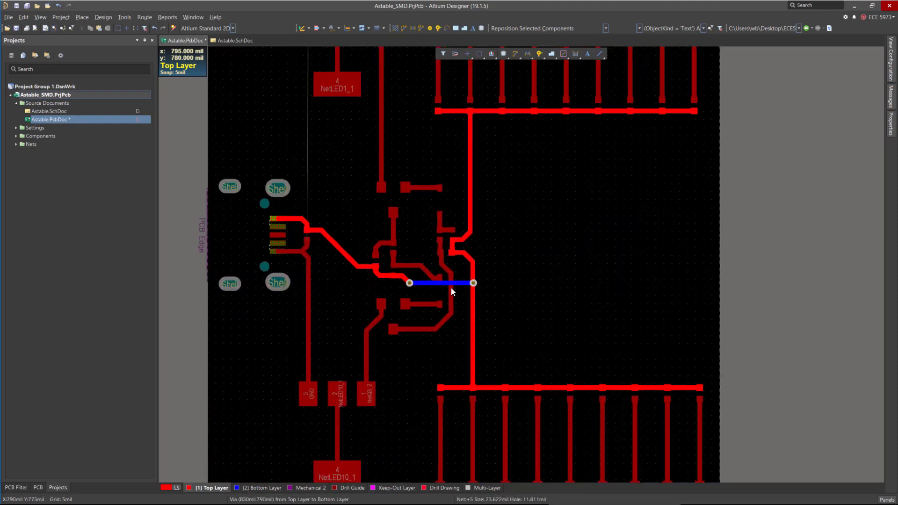
ctrl+scroll(546, 263, down, 2)
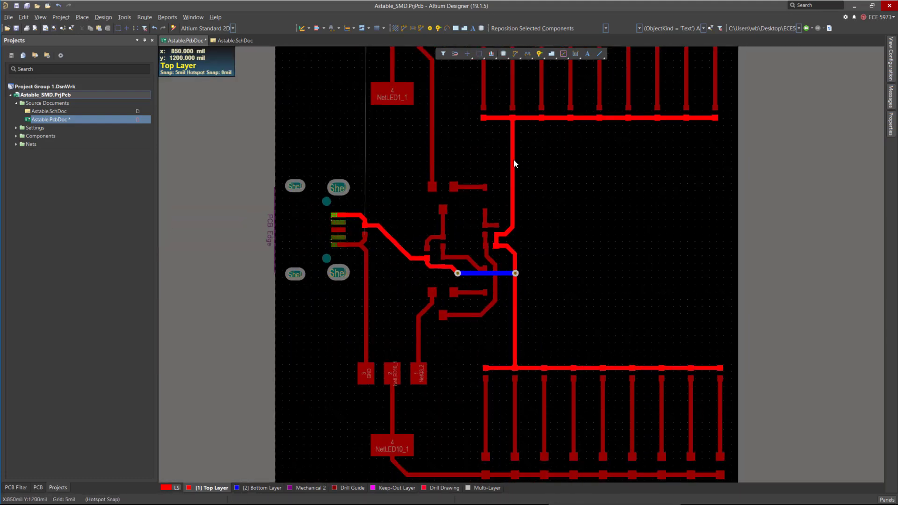
ctrl+scroll(586, 99, up, 2)
ctrl+scroll(192, 295, up, 3)
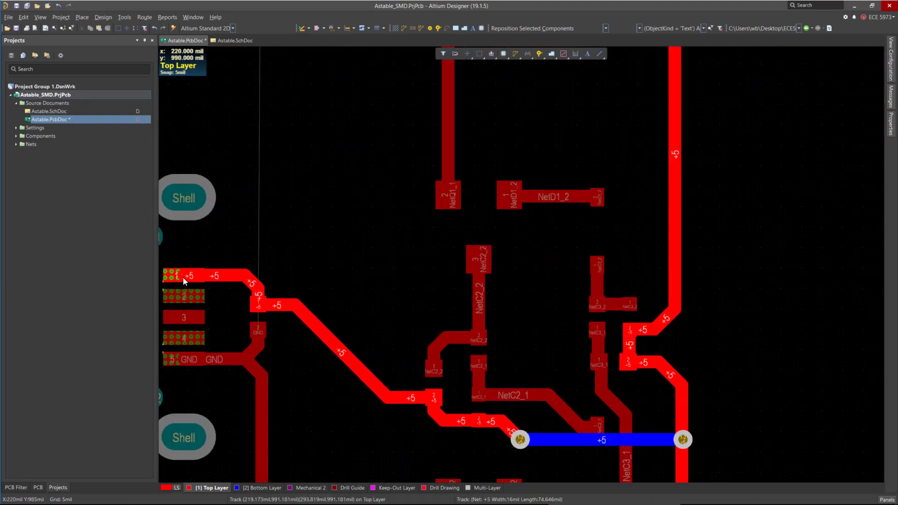
ctrl+scroll(183, 279, up, 2)
click(256, 274)
right_click(256, 274)
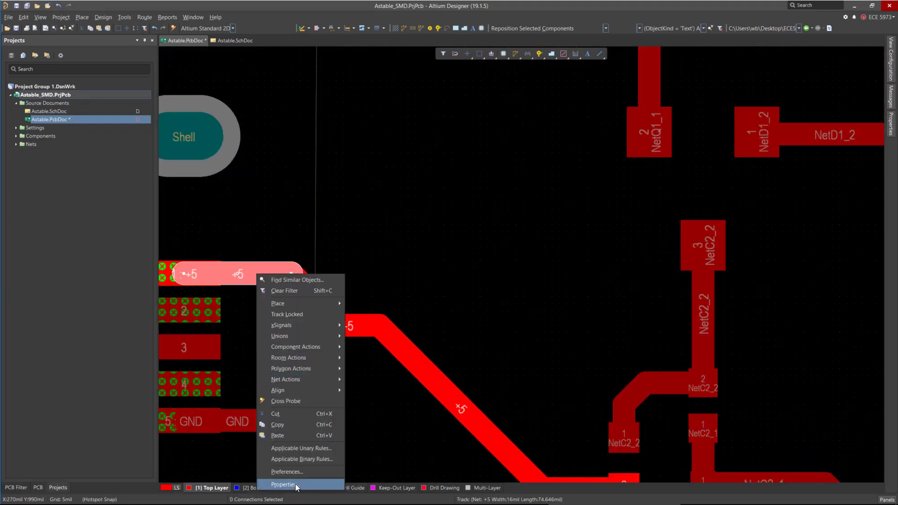
click(286, 484)
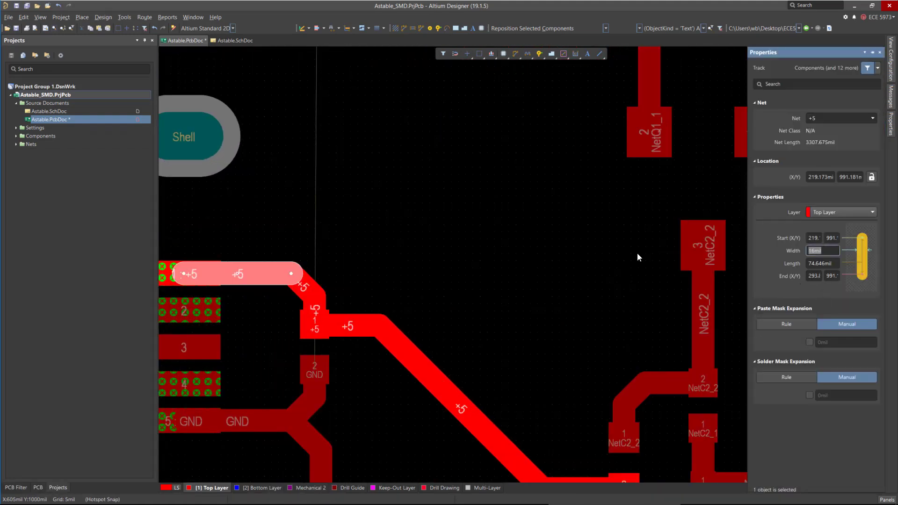
click(355, 269)
click(243, 280)
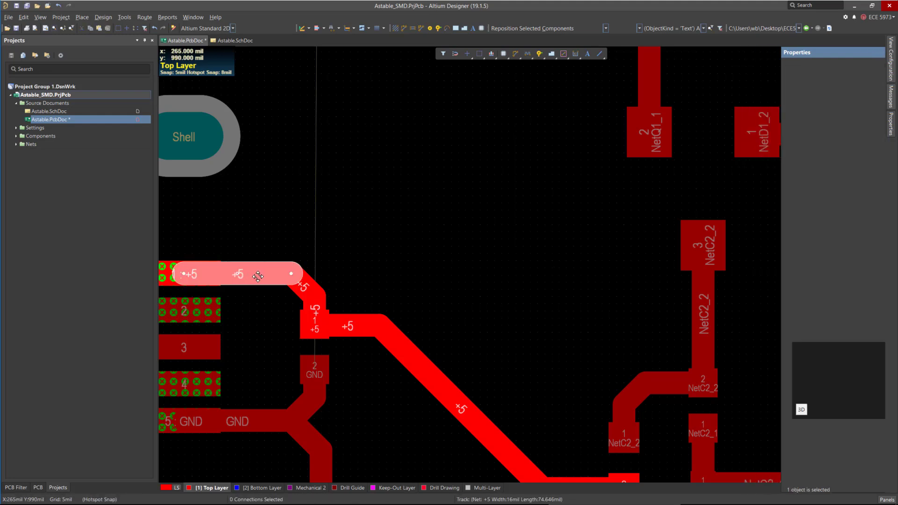
ctrl+scroll(291, 204, down, 2)
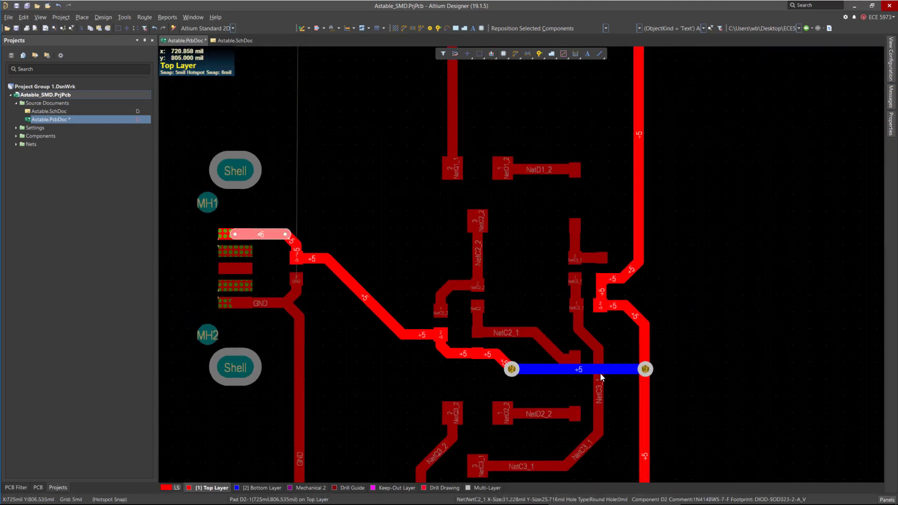
key(Tab)
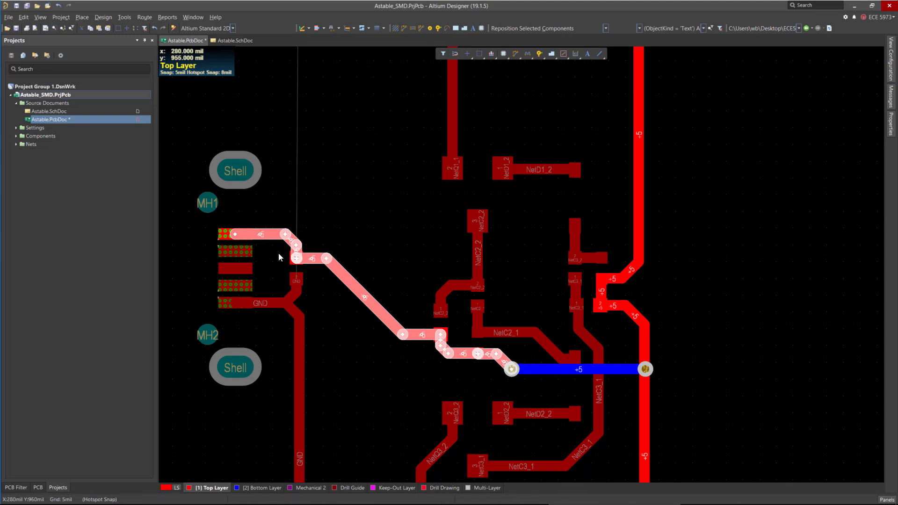
key(Tab)
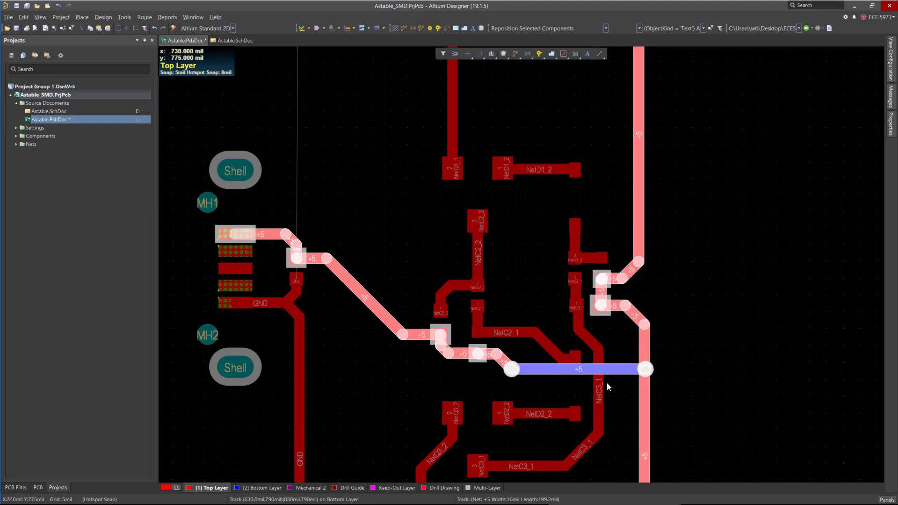
ctrl+scroll(448, 198, down, 2)
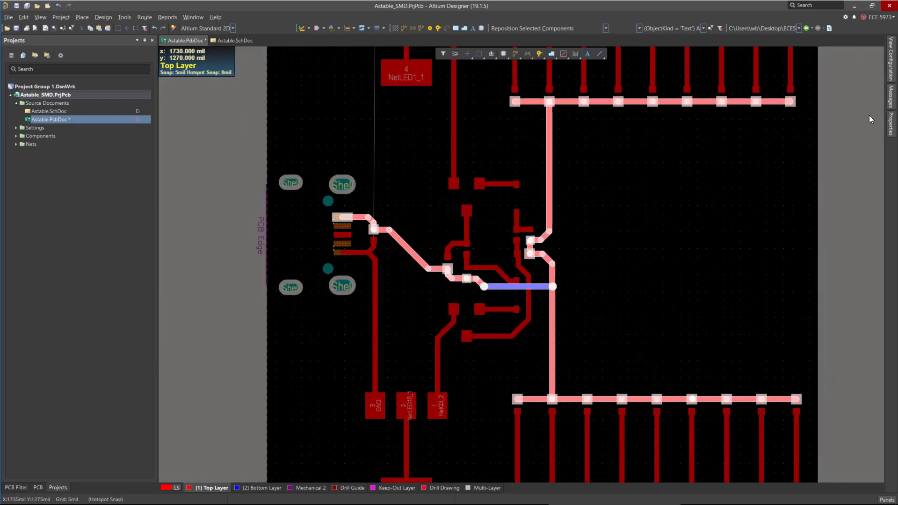
click(891, 126)
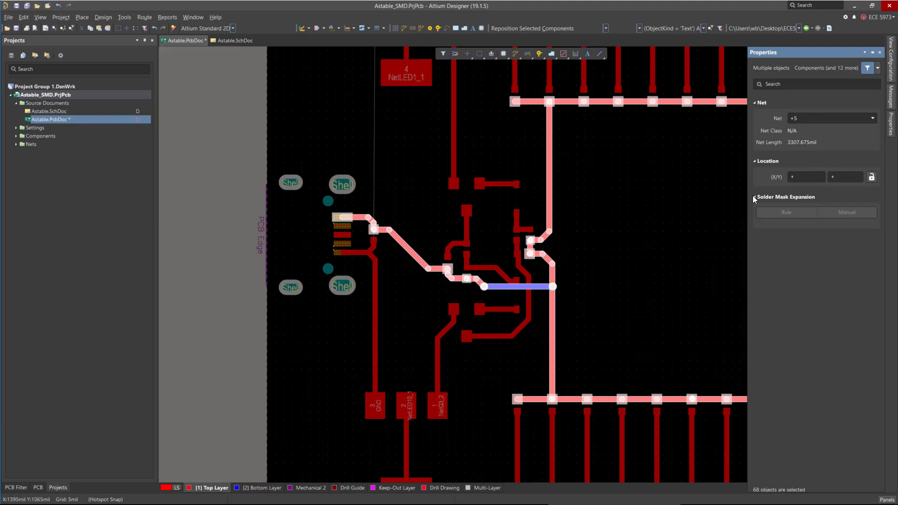
click(562, 176)
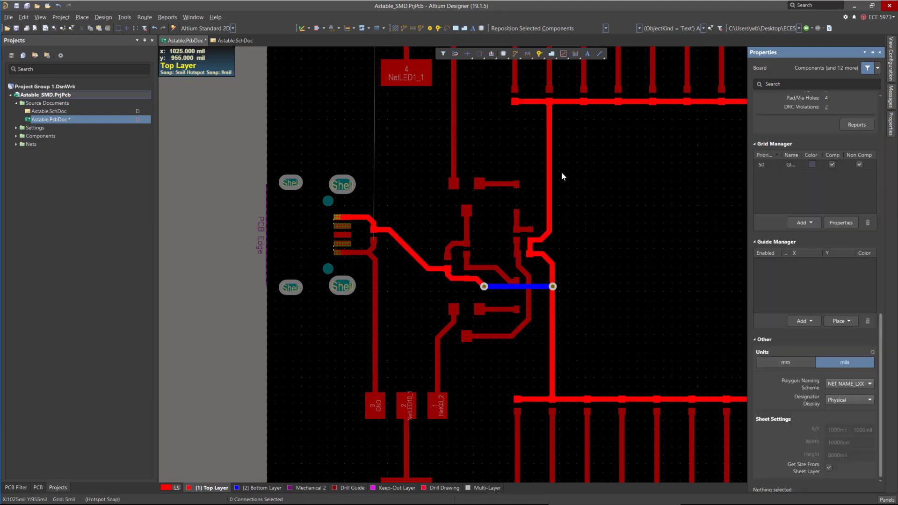
Select the +5 tracks along the LED rows and vertical trunk and set their width to 20 mil.
click(550, 167)
key(Tab)
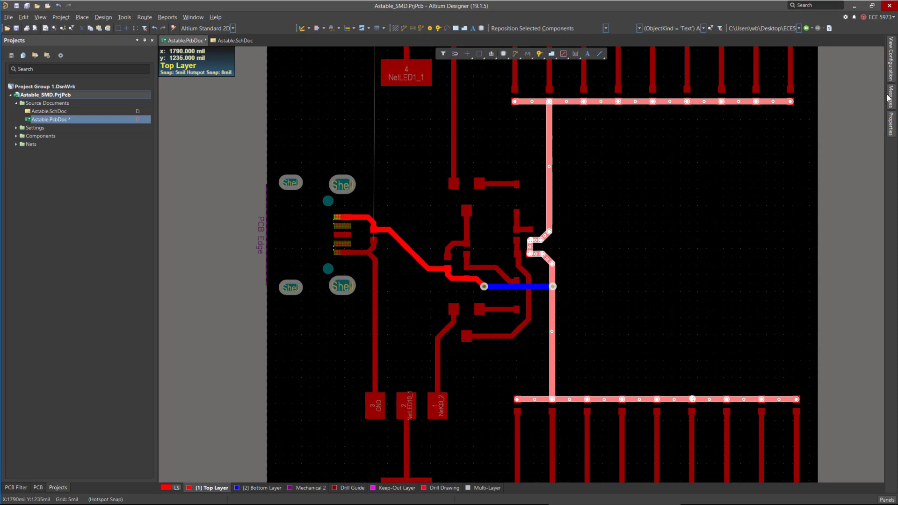
mouse_move(890, 122)
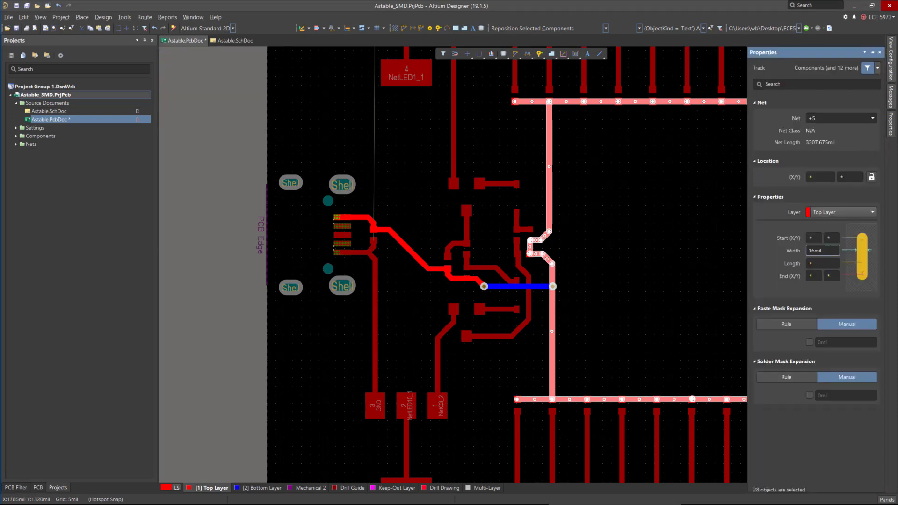
text(20)
key(Return)
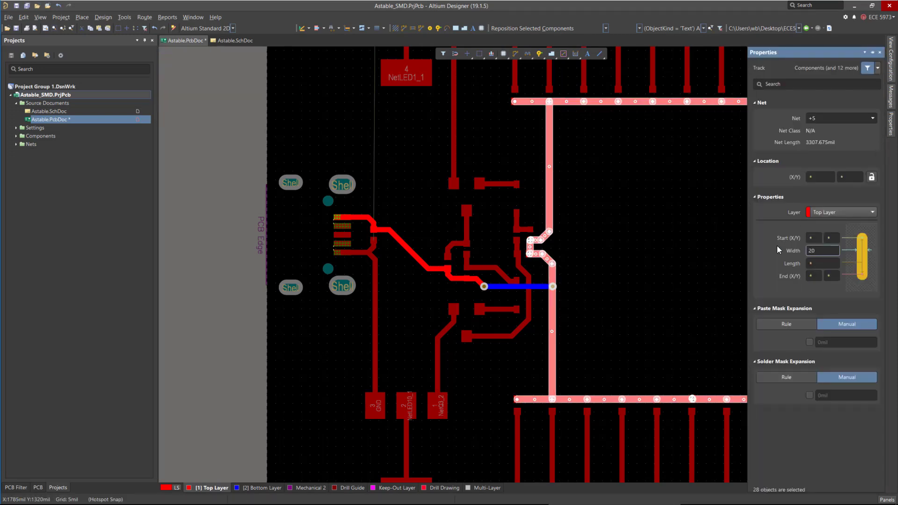
Select the +5 top-layer tracks from the connector to the via and set their width to 20 mil.
ctrl+scroll(572, 105, up, 6)
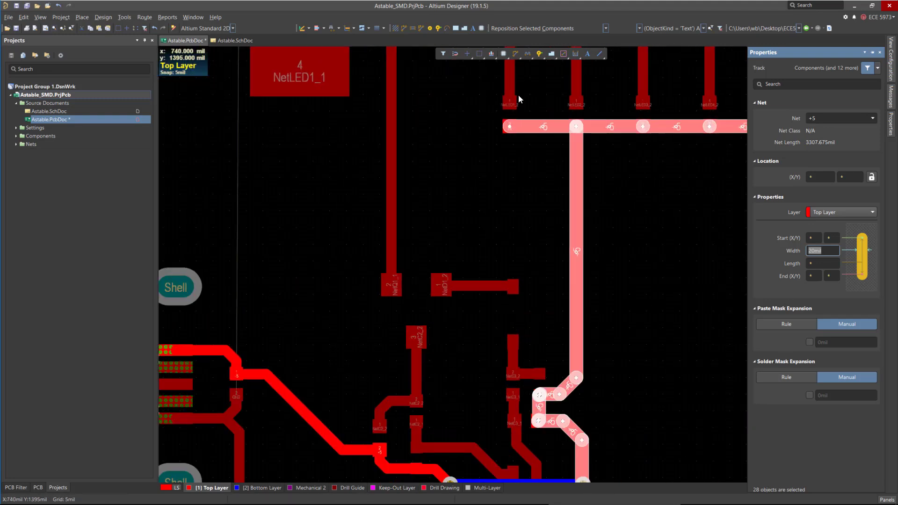
ctrl+scroll(492, 130, down, 5)
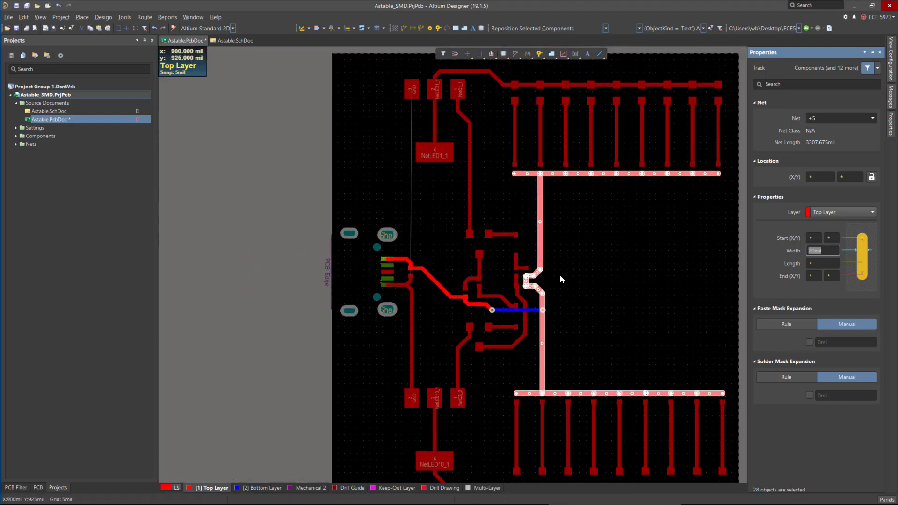
ctrl+scroll(432, 295, up, 2)
click(430, 265)
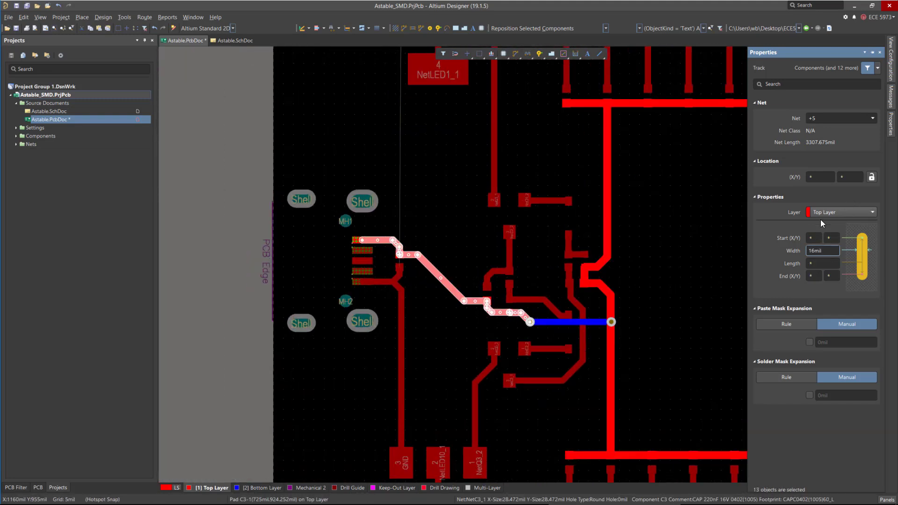
text(20)
key(Return)
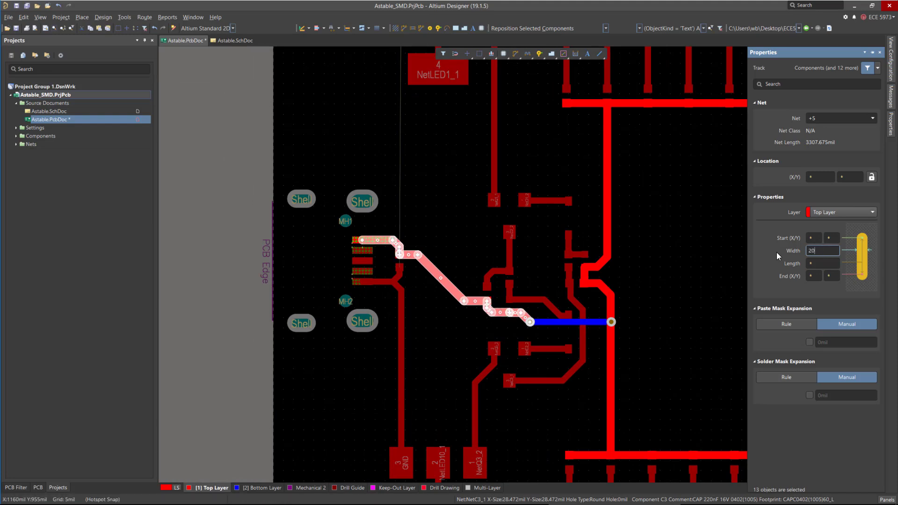
Set the bottom-layer +5 track between the vias to 20 mil width.
click(601, 321)
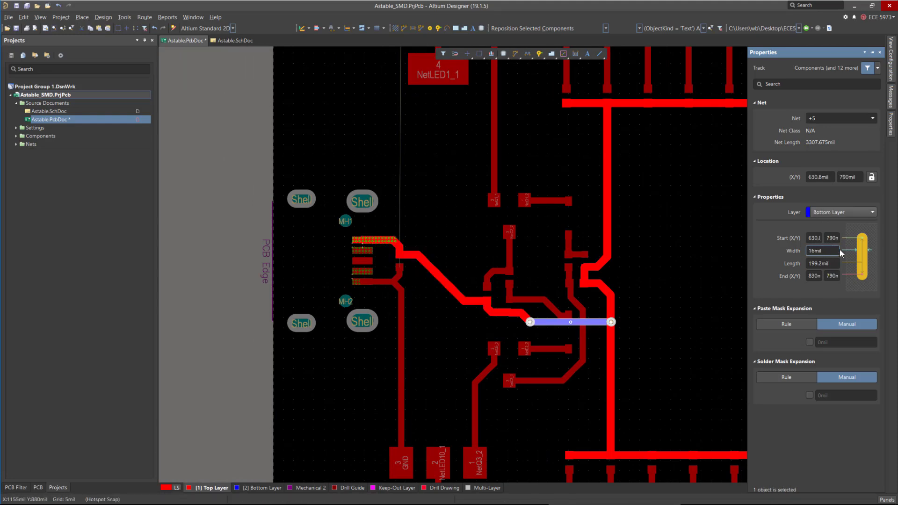
text(20)
key(Return)
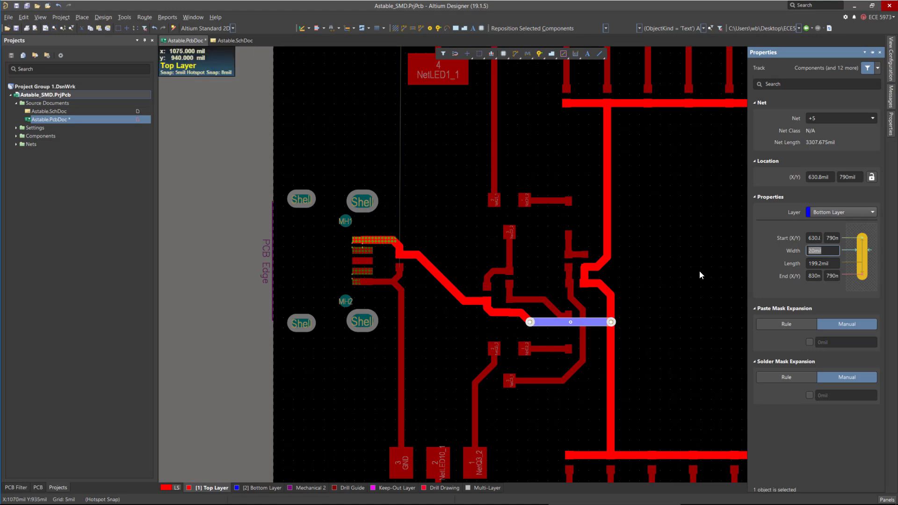
click(583, 240)
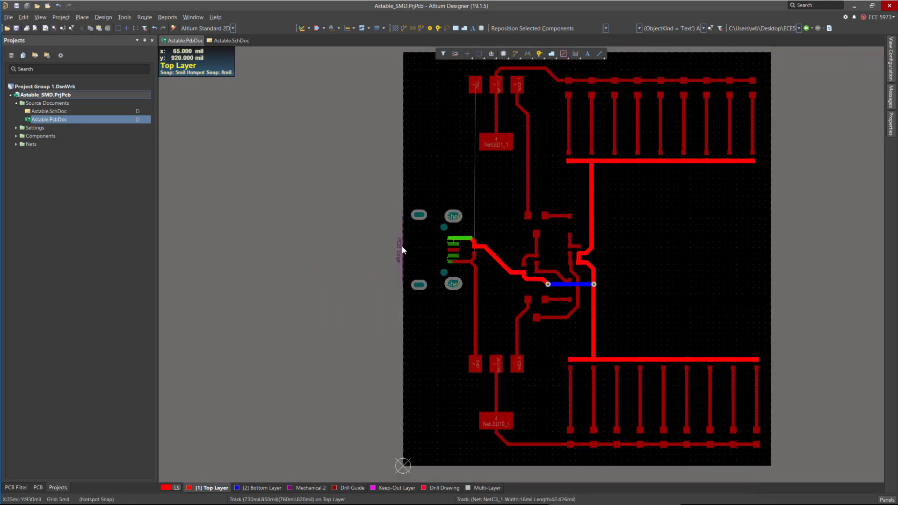
Set the +5 track on the connector's pad 1 back to 16 mil width.
ctrl+scroll(417, 253, up, 6)
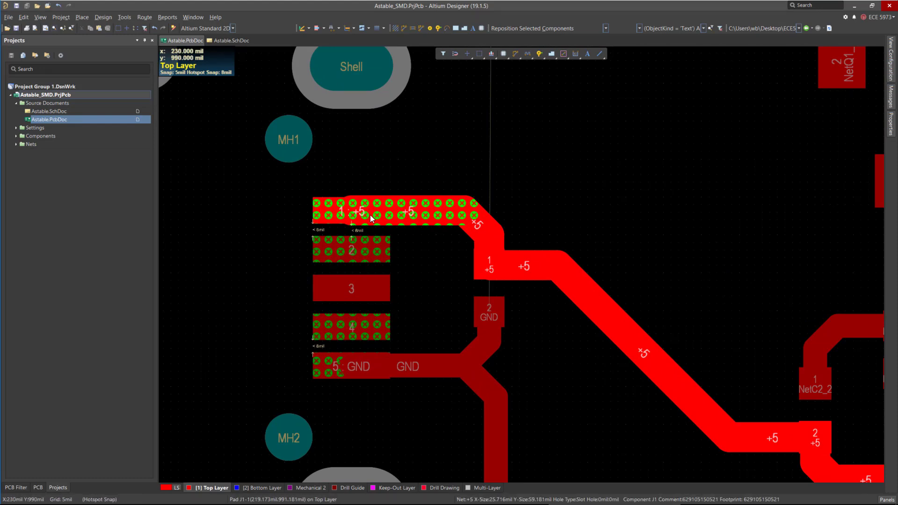
ctrl+scroll(369, 215, up, 2)
click(360, 229)
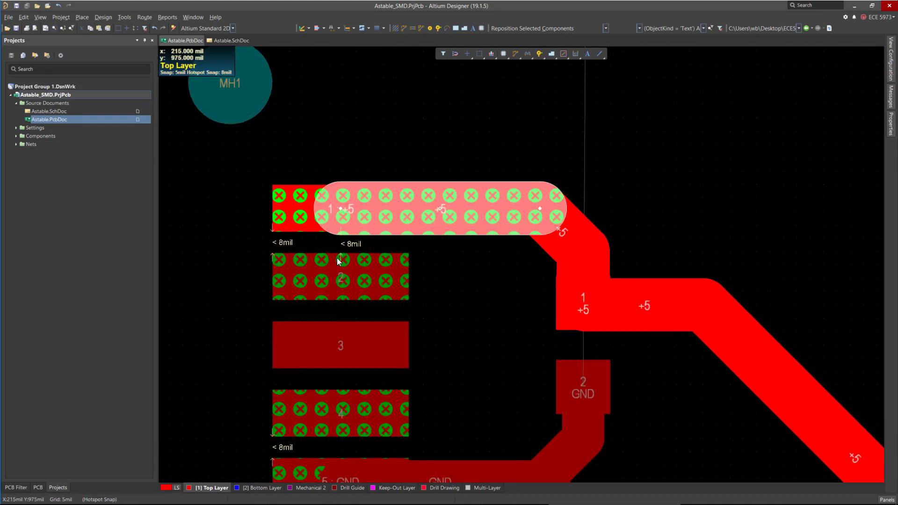
click(891, 124)
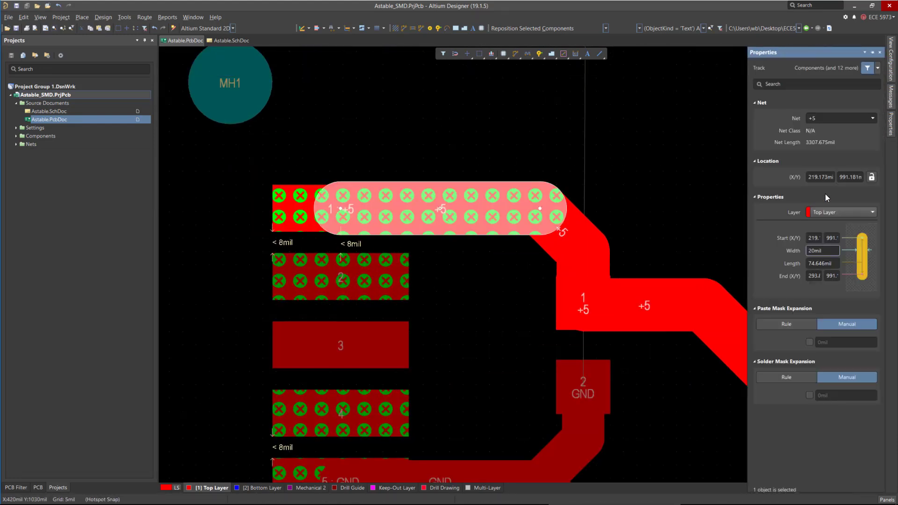
text(16)
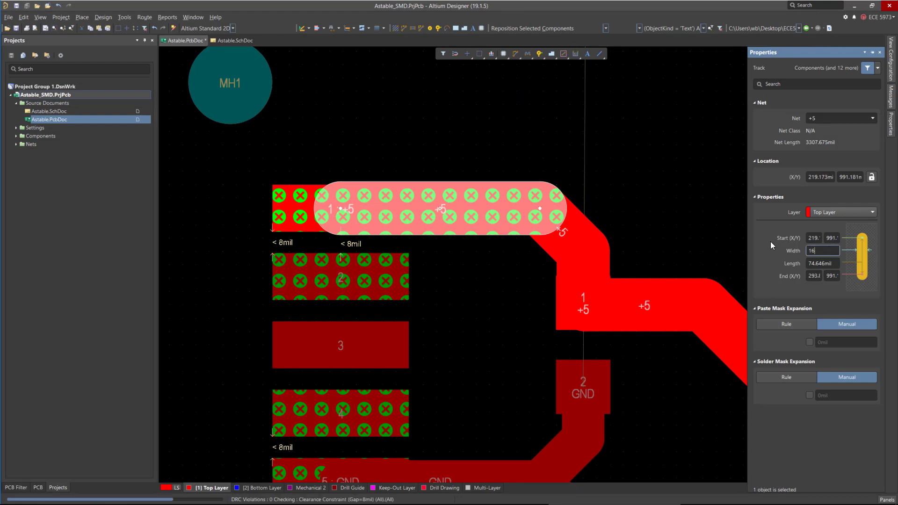
key(Return)
Set the two short +5 segments between the connector and the neighbouring pad to 16 mil width.
click(560, 234)
shift+click(562, 272)
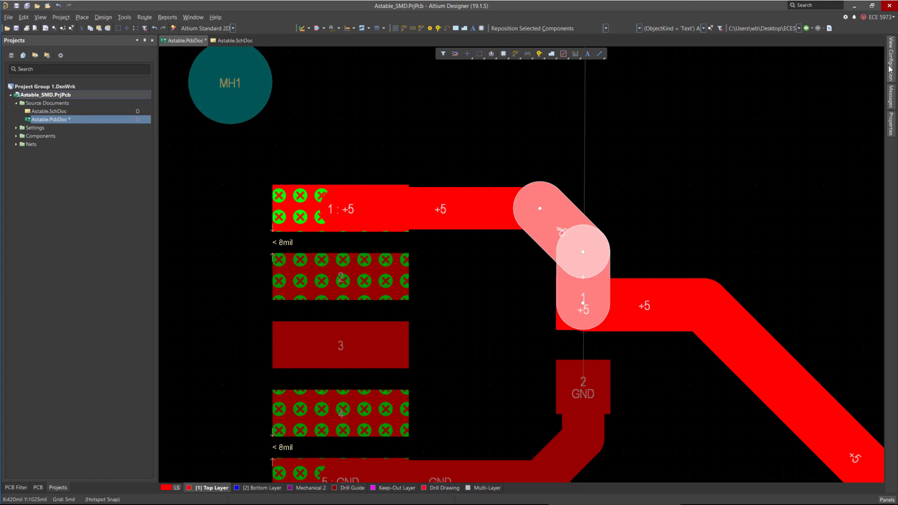
mouse_move(892, 132)
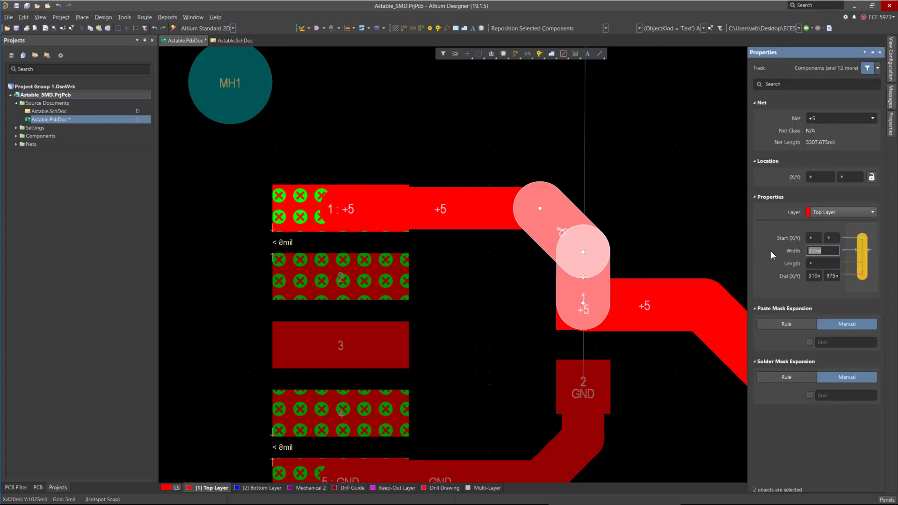
text(16)
key(Return)
click(626, 214)
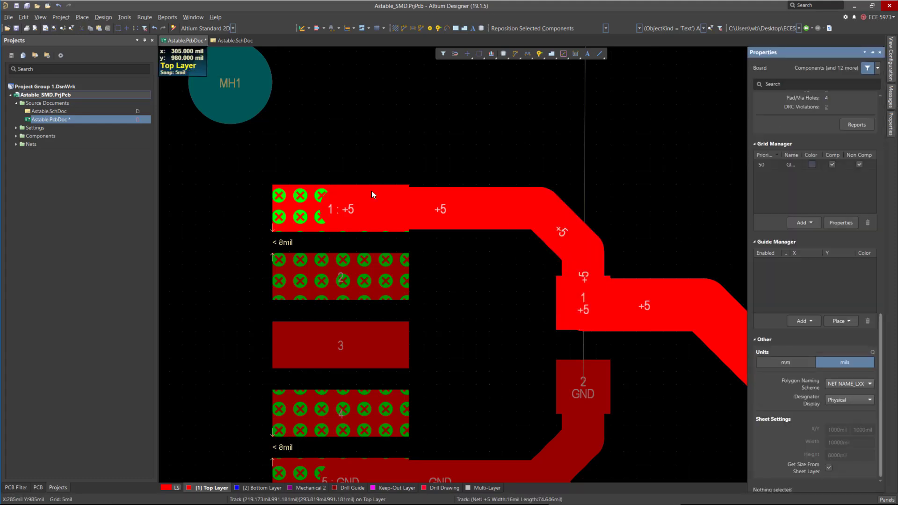
Zoom out and inspect the routed board's +5 tracks and overall layout.
ctrl+scroll(327, 186, down, 3)
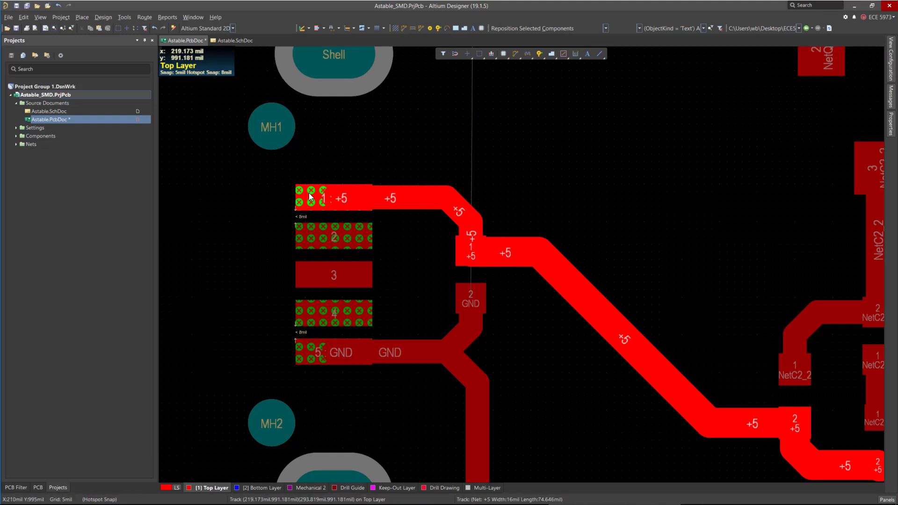
ctrl+scroll(456, 176, down, 3)
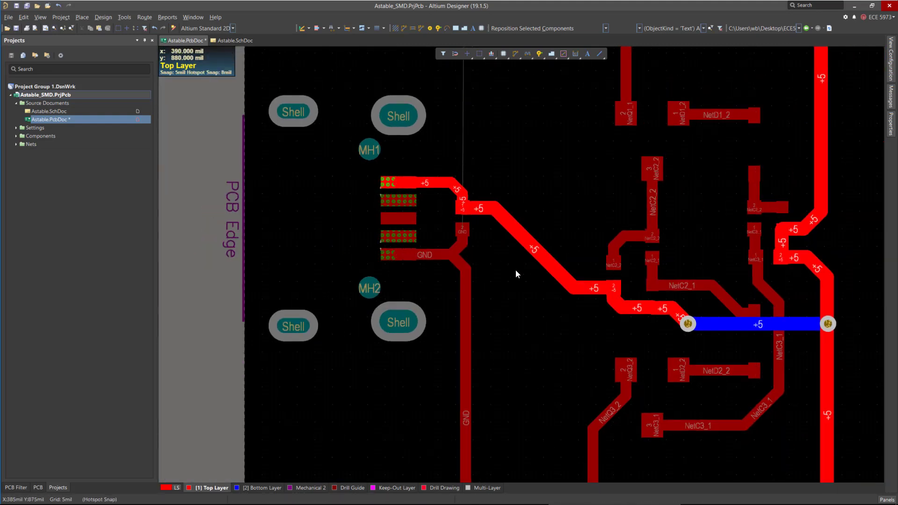
ctrl+scroll(467, 312, down, 2)
ctrl+scroll(579, 273, up, 5)
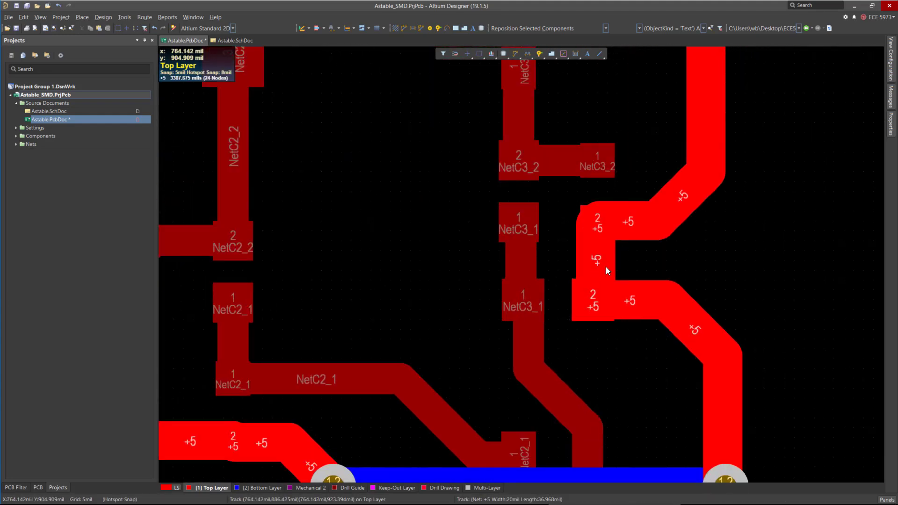
scroll(565, 225, down, 3)
ctrl+scroll(533, 250, down, 3)
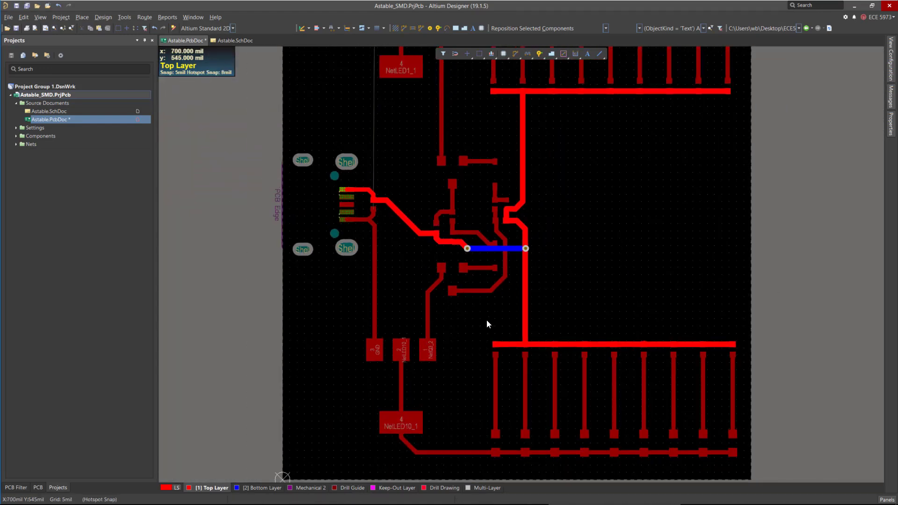
ctrl+scroll(486, 324, down, 4)
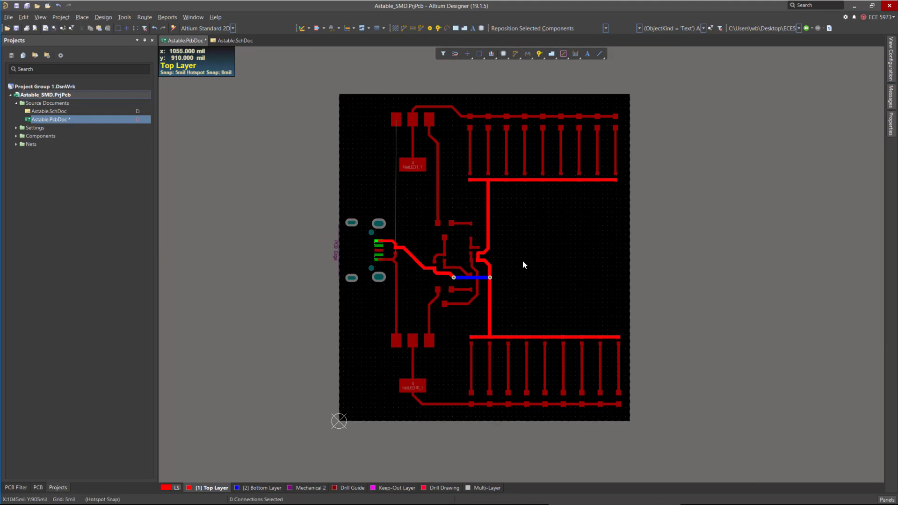
ctrl+scroll(404, 226, up, 3)
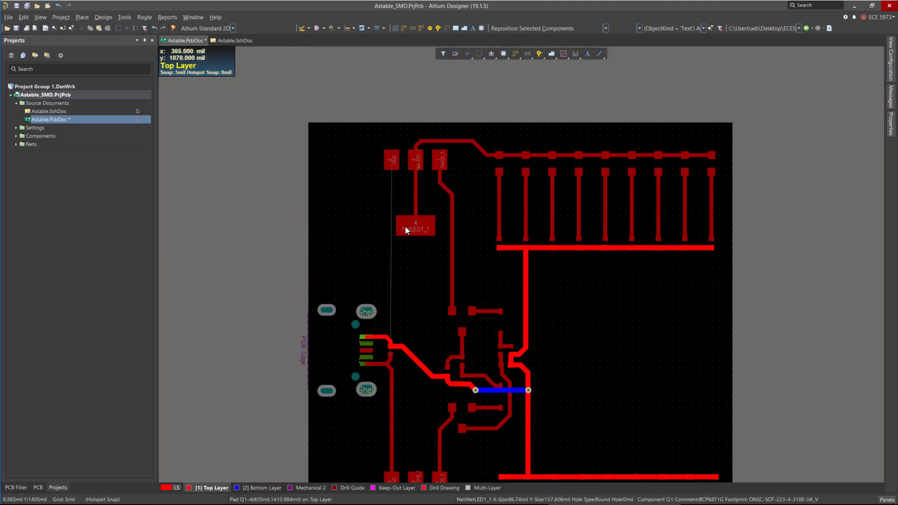
drag(437, 141, 440, 139)
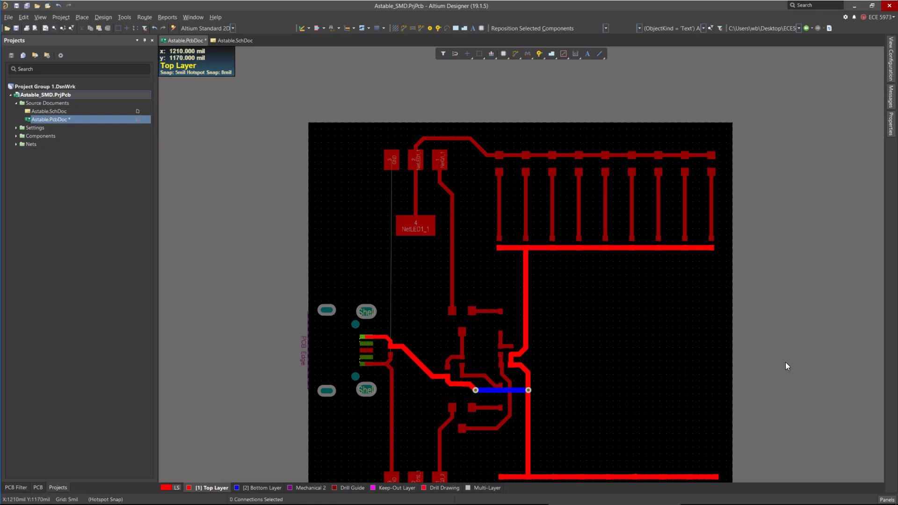
scroll(601, 298, down, 3)
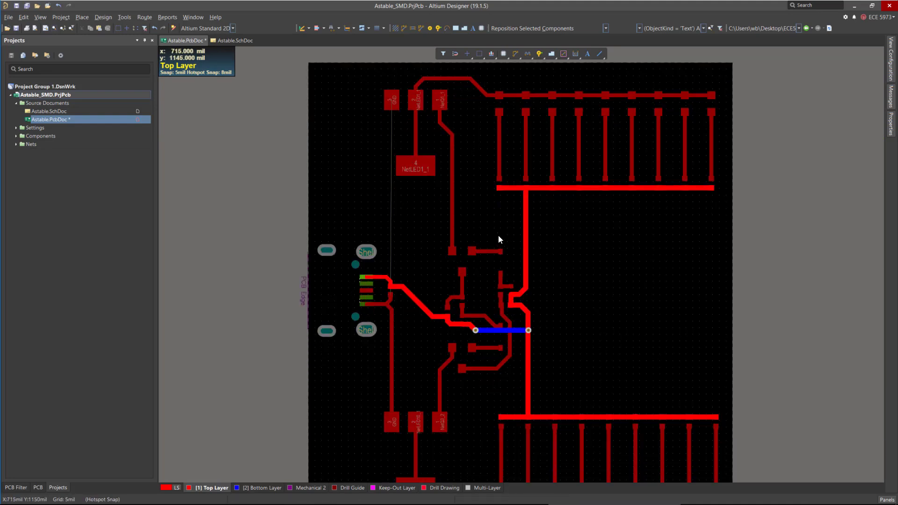
ctrl+scroll(491, 229, down, 2)
click(748, 326)
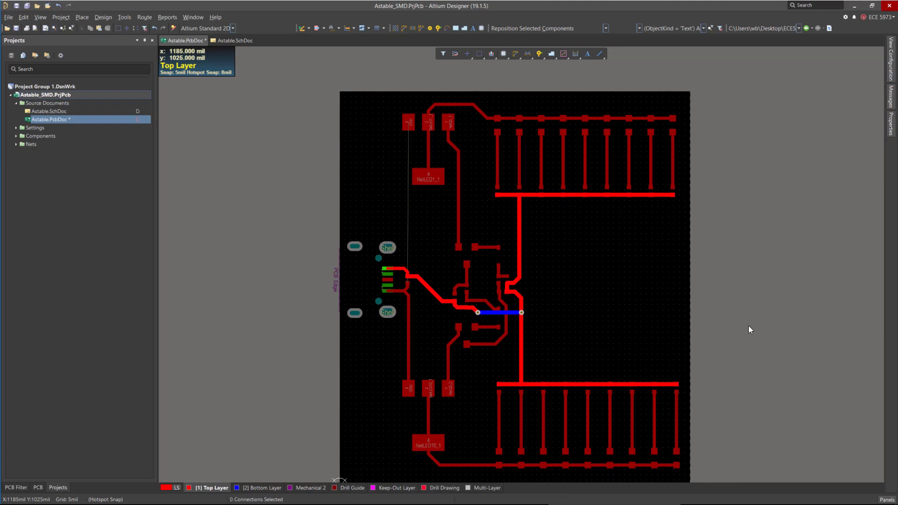
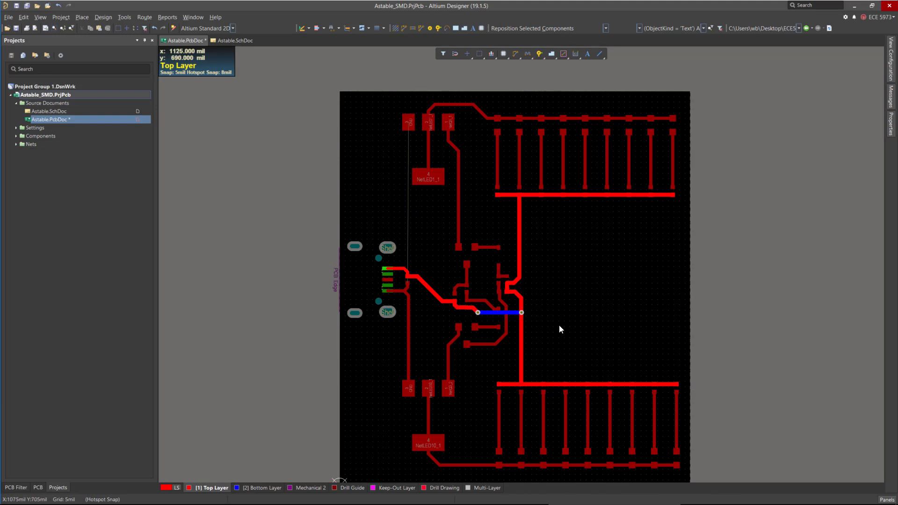
scroll(593, 301, down, 3)
scroll(639, 386, up, 2)
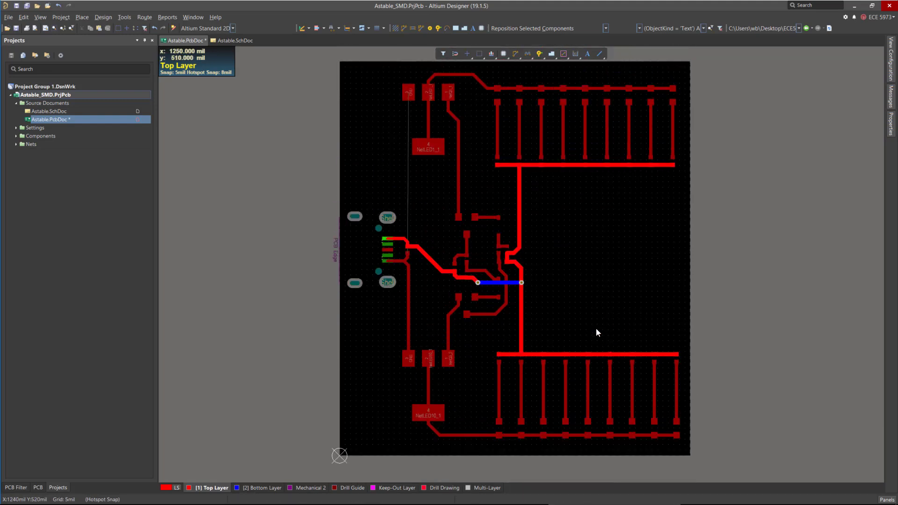
click(594, 262)
click(739, 307)
ctrl+scroll(362, 114, up, 2)
ctrl+scroll(422, 144, down, 3)
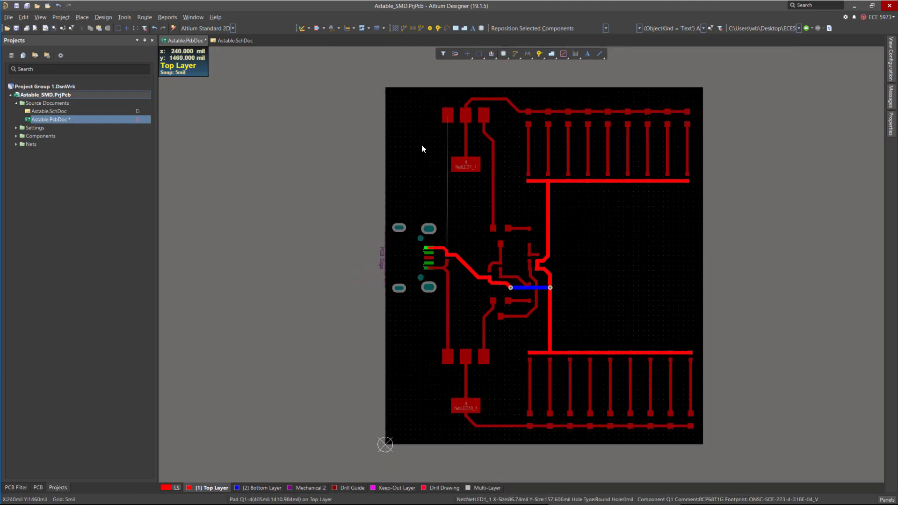
ctrl+scroll(450, 125, up, 3)
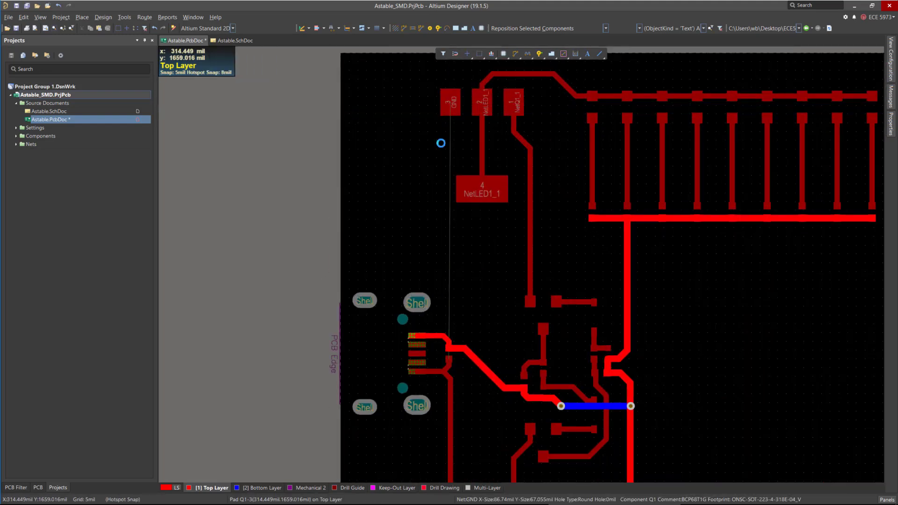
click(450, 102)
ctrl+scroll(393, 176, down, 1)
ctrl+scroll(400, 162, down, 2)
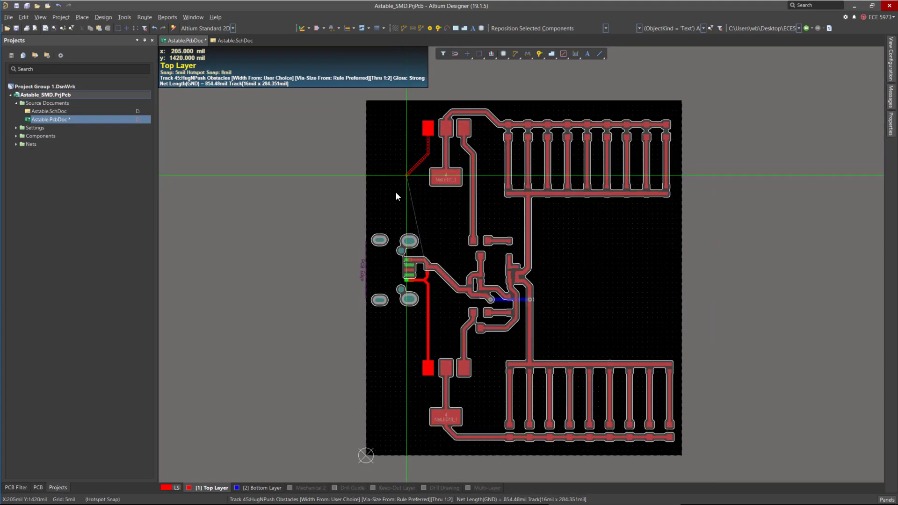
key(Escape)
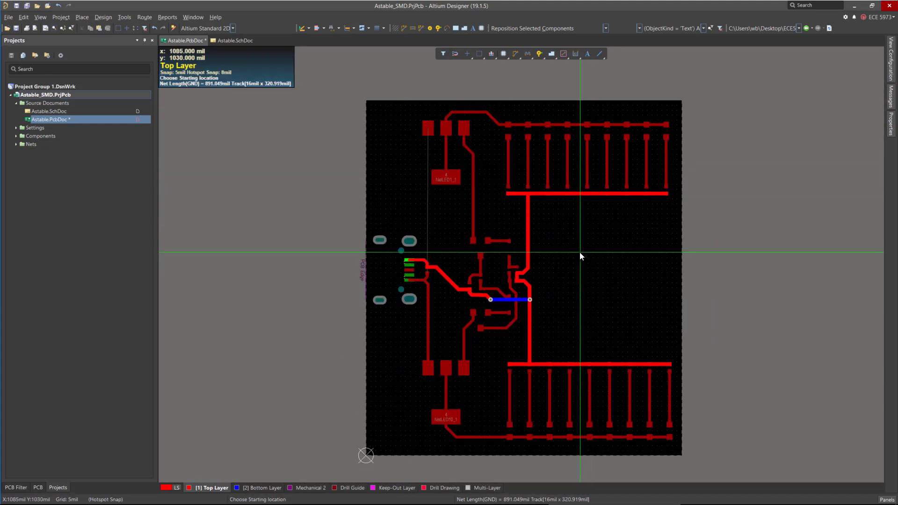
key(Escape)
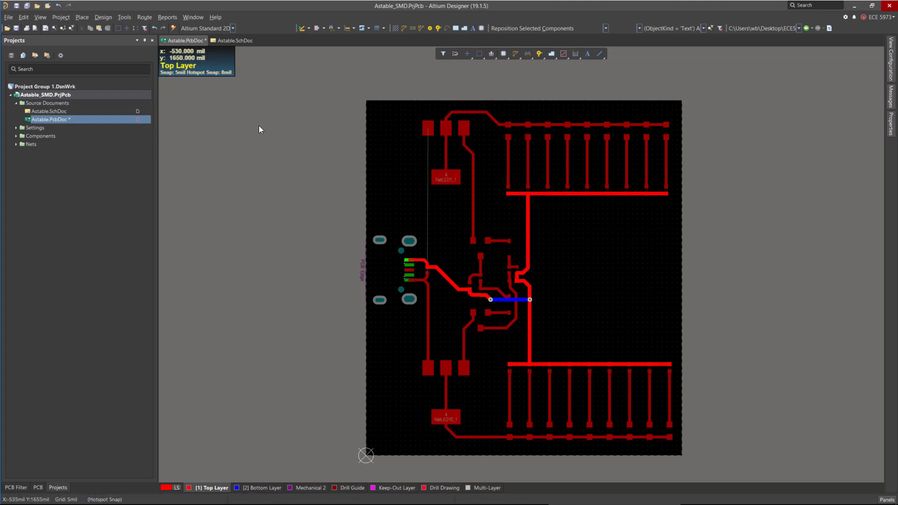
Start placing a polygon pour and assign it to the GND net.
click(124, 20)
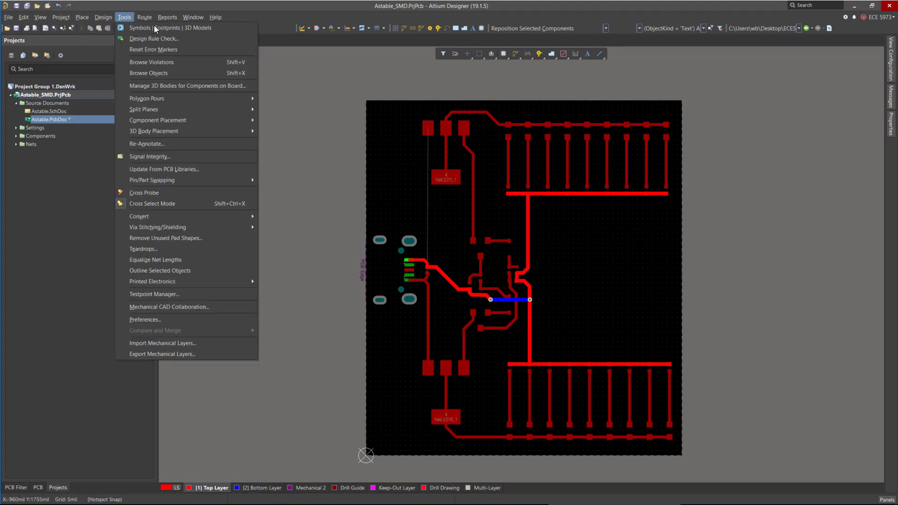
mouse_move(165, 100)
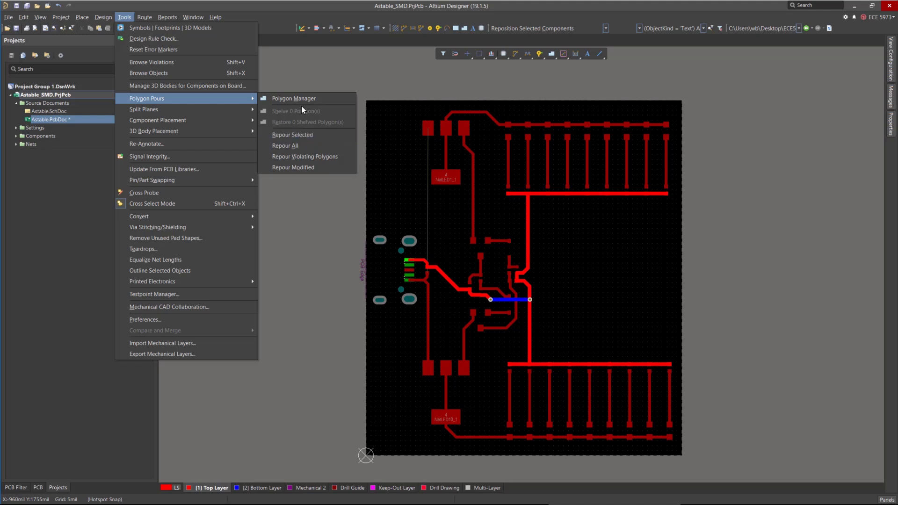
mouse_move(104, 17)
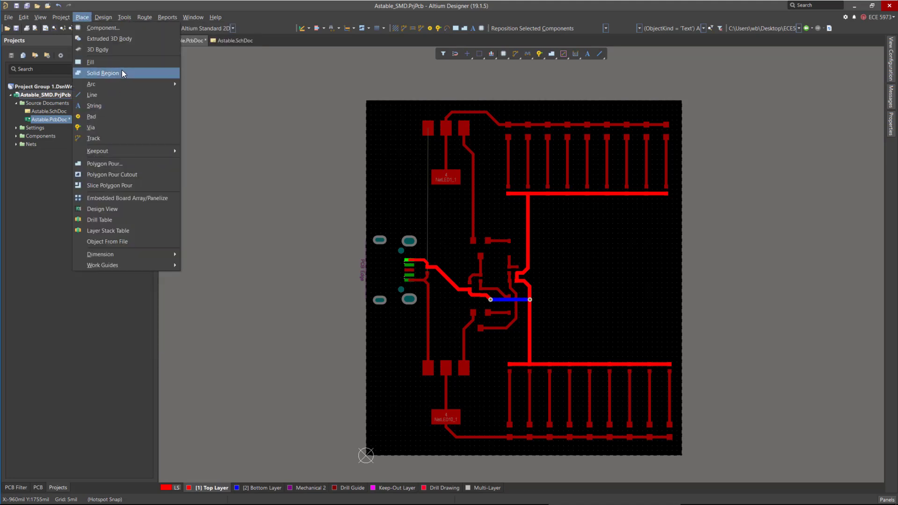
click(134, 164)
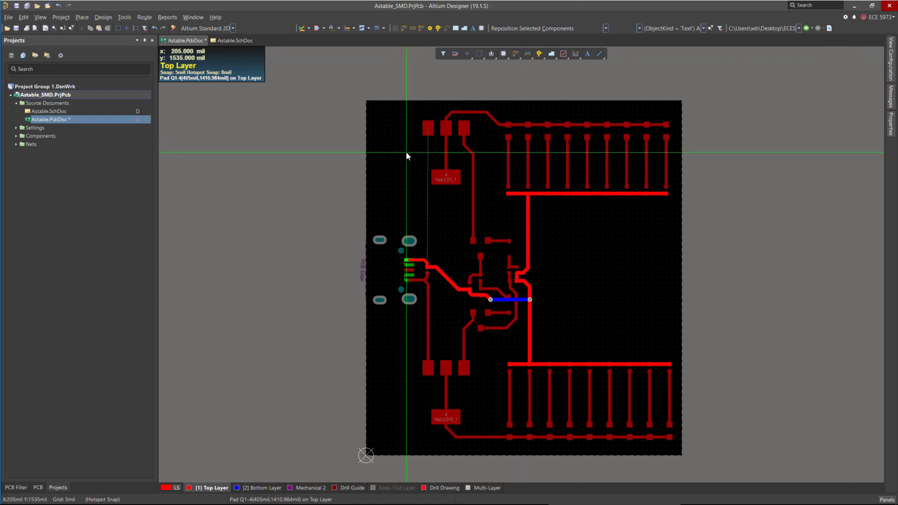
key(Tab)
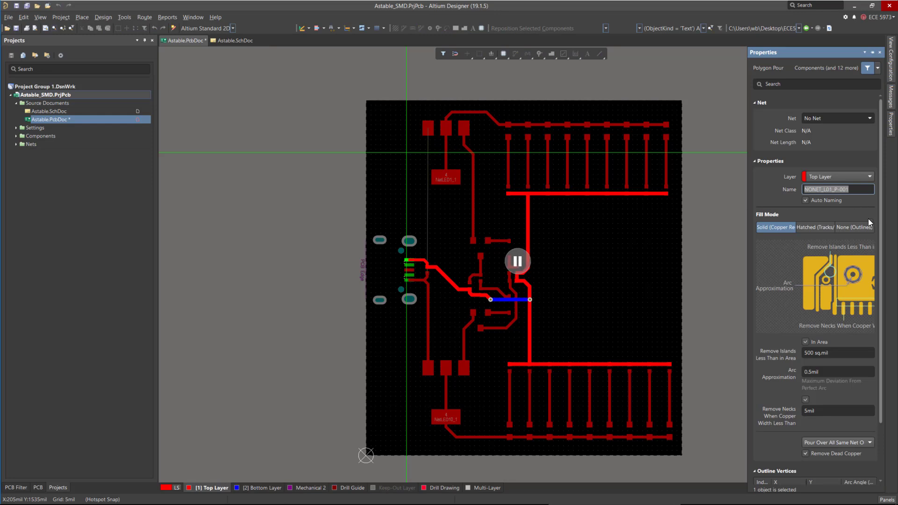
click(868, 119)
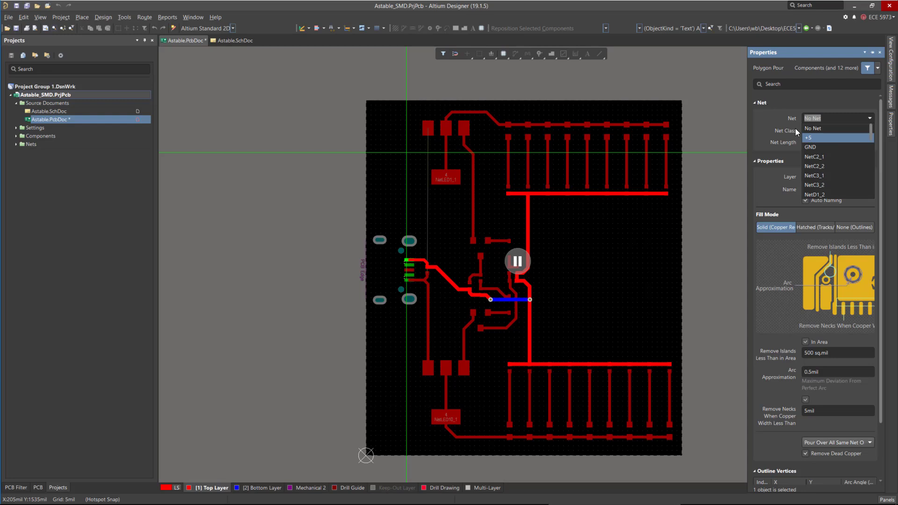
click(811, 147)
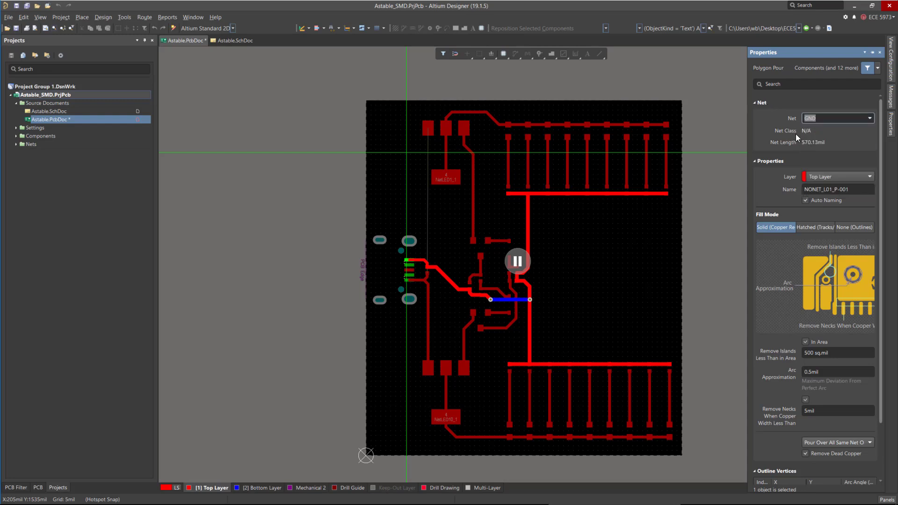
Review the polygon pour's layer, name, arc approximation and pour-over settings in its properties.
click(870, 176)
click(858, 176)
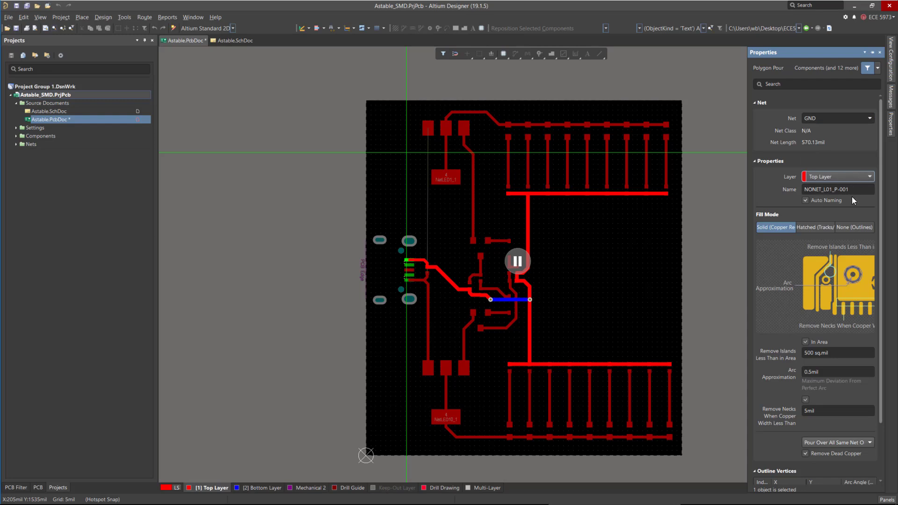
click(857, 189)
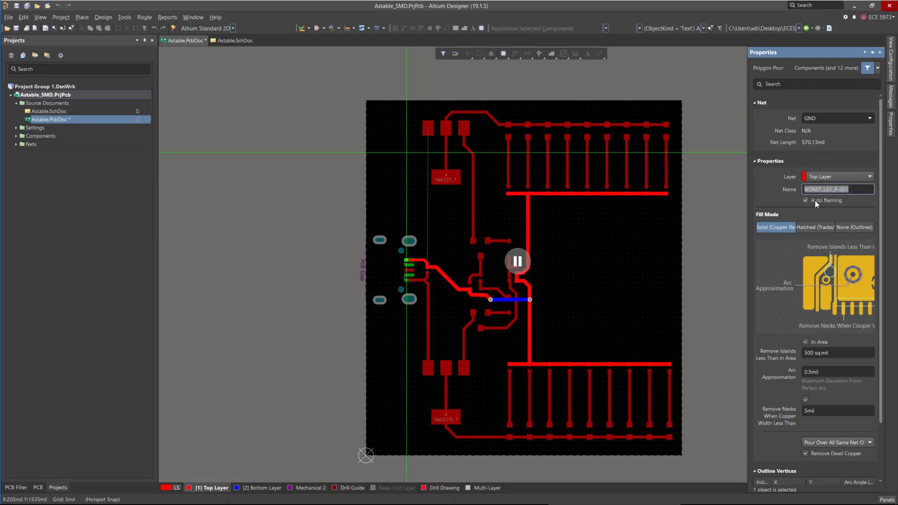
drag(880, 202, 891, 310)
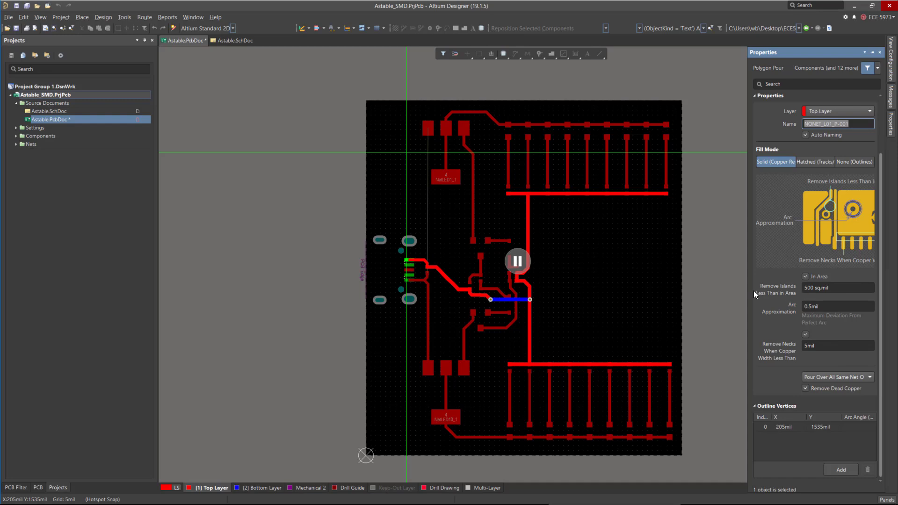
click(828, 307)
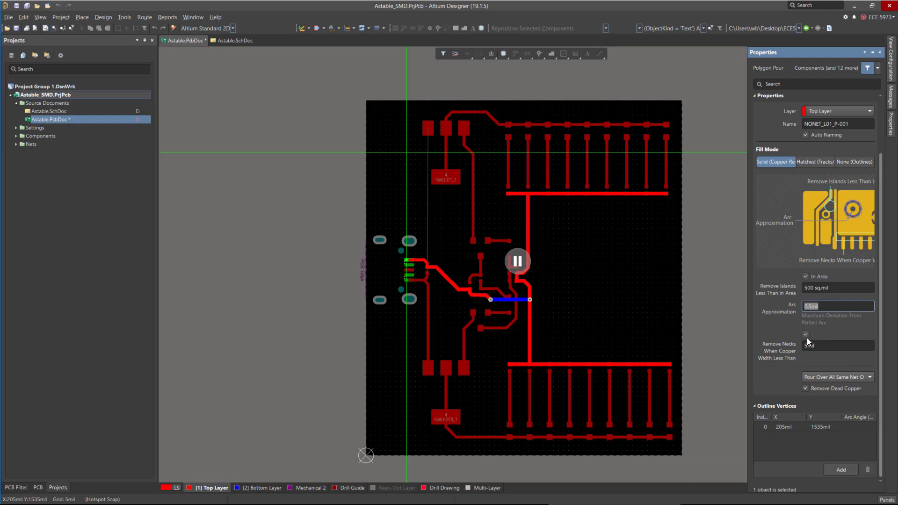
click(834, 377)
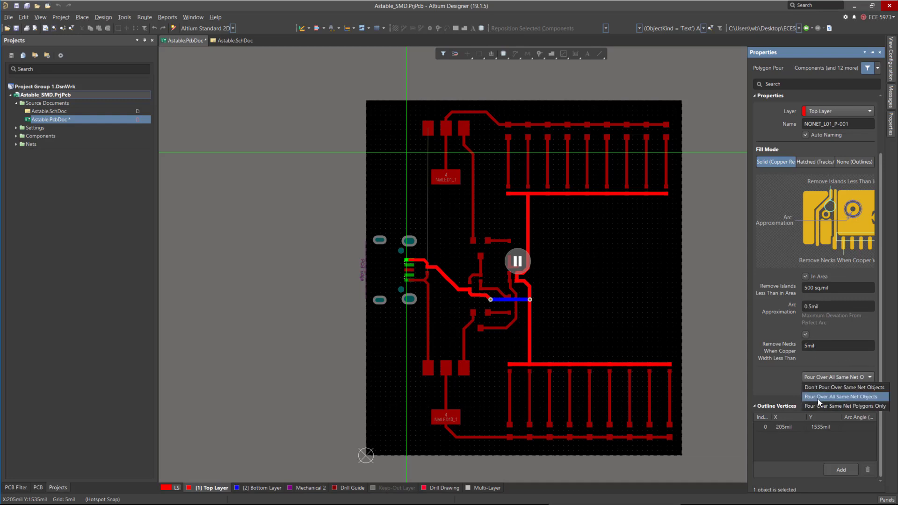
click(877, 400)
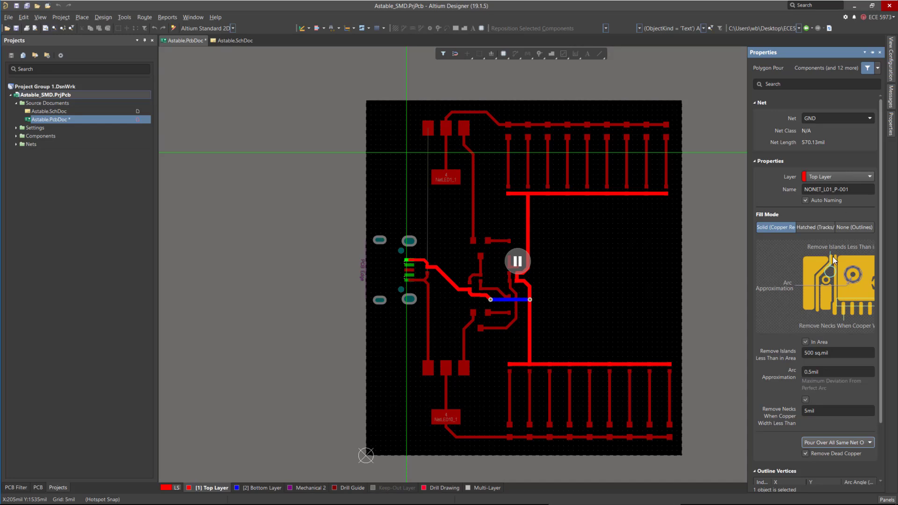
scroll(841, 280, down, 3)
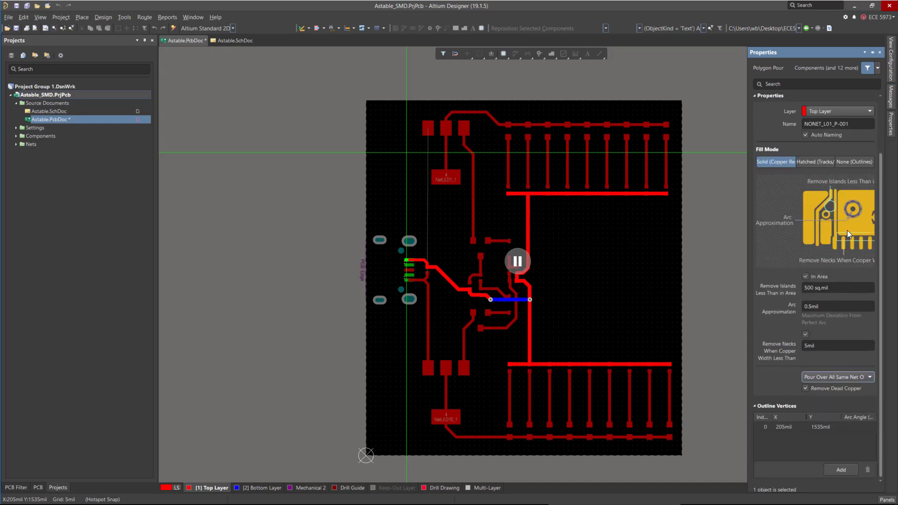
scroll(867, 226, up, 3)
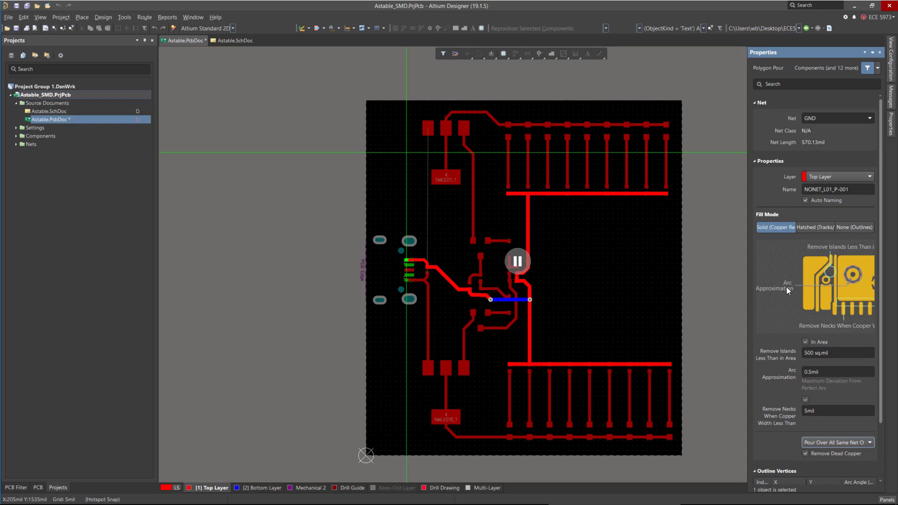
scroll(826, 209, down, 3)
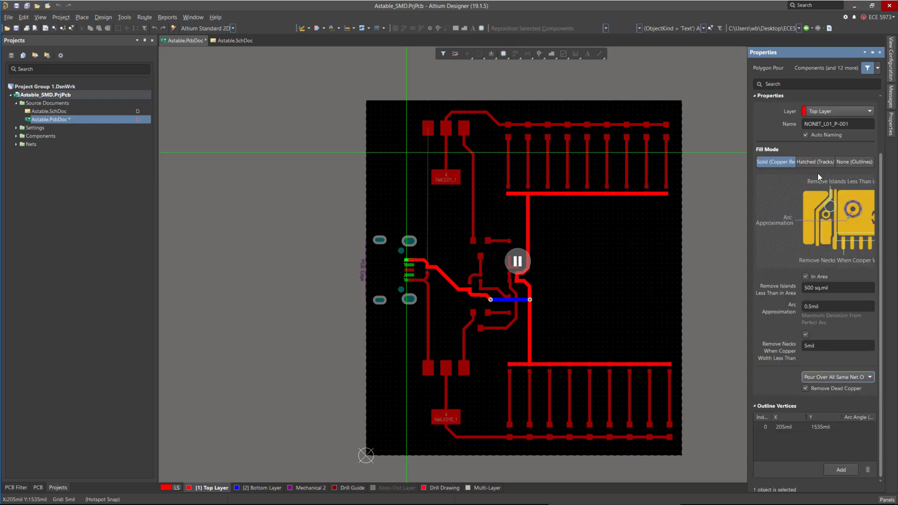
scroll(807, 178, up, 3)
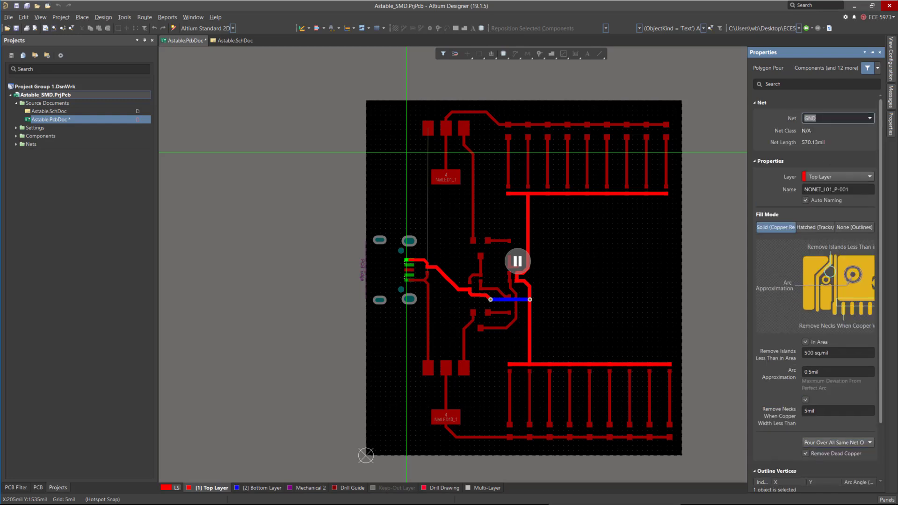
click(817, 118)
click(840, 188)
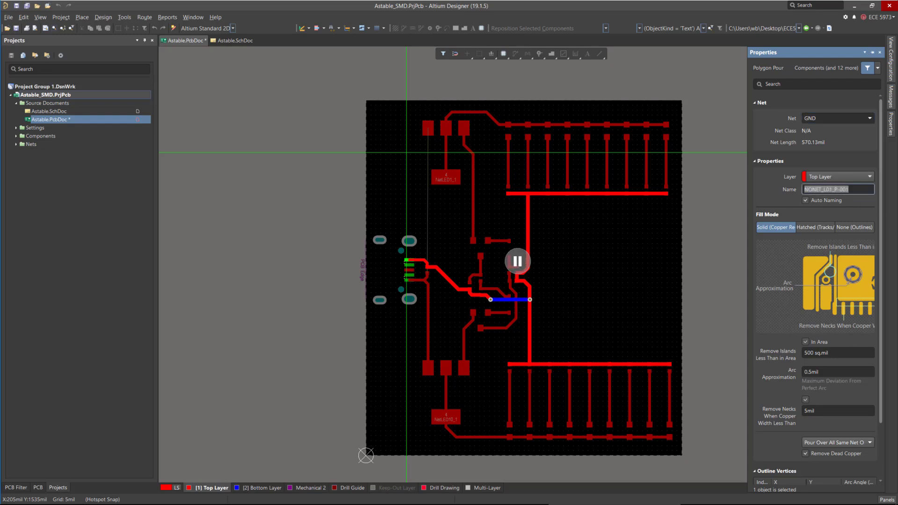
Draw the polygon outline along the full board edge, starting at the top-left corner, and finish it to pour the copper.
click(672, 232)
ctrl+scroll(367, 100, up, 2)
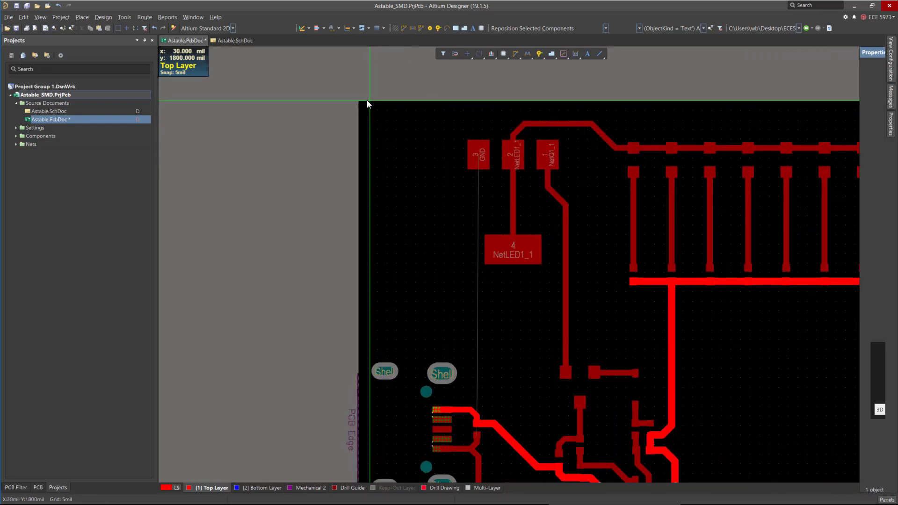
ctrl+scroll(366, 100, up, 1)
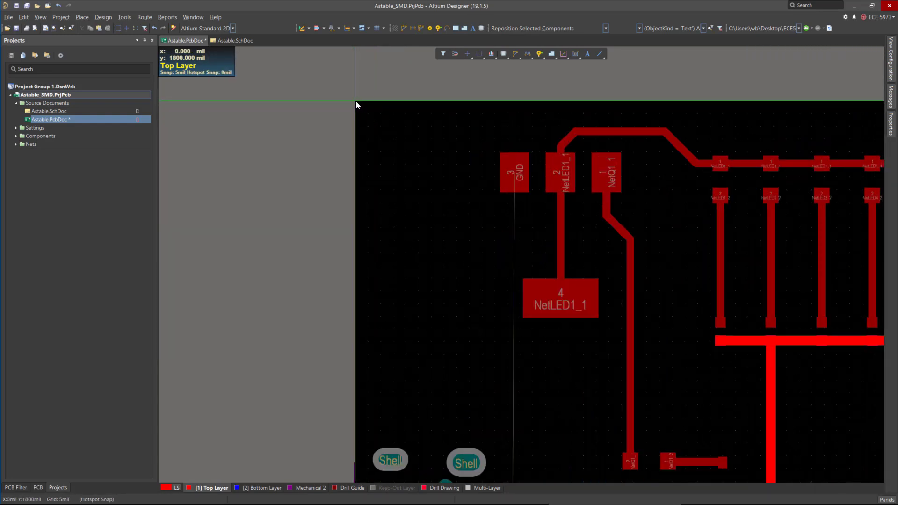
click(355, 101)
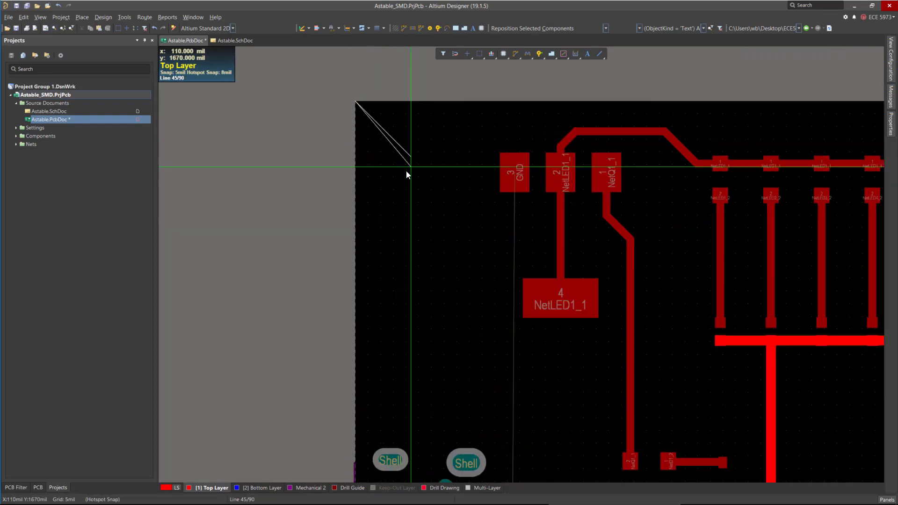
key(shift+space)
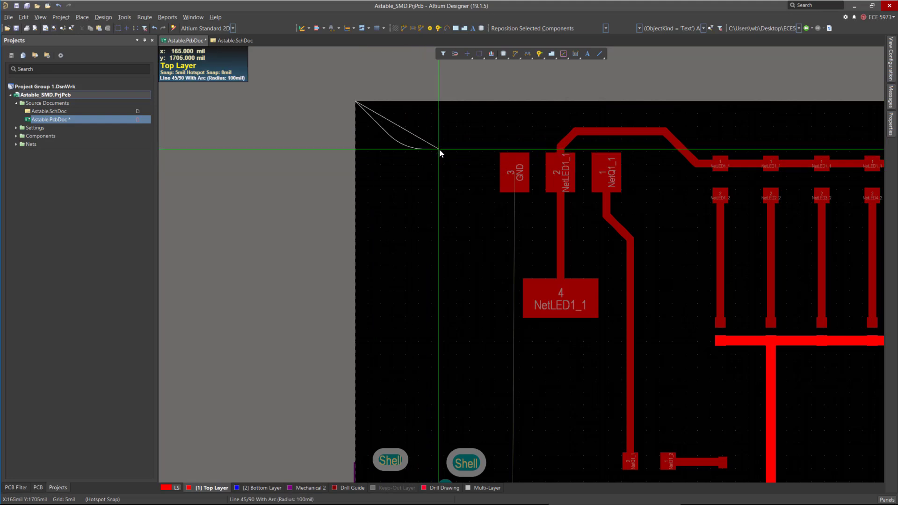
key(shift+space)
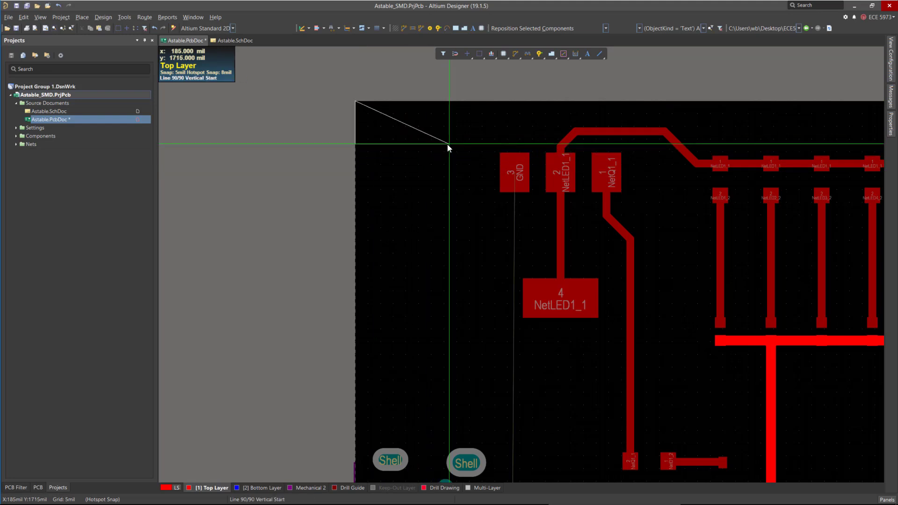
key(space)
ctrl+scroll(321, 131, down, 5)
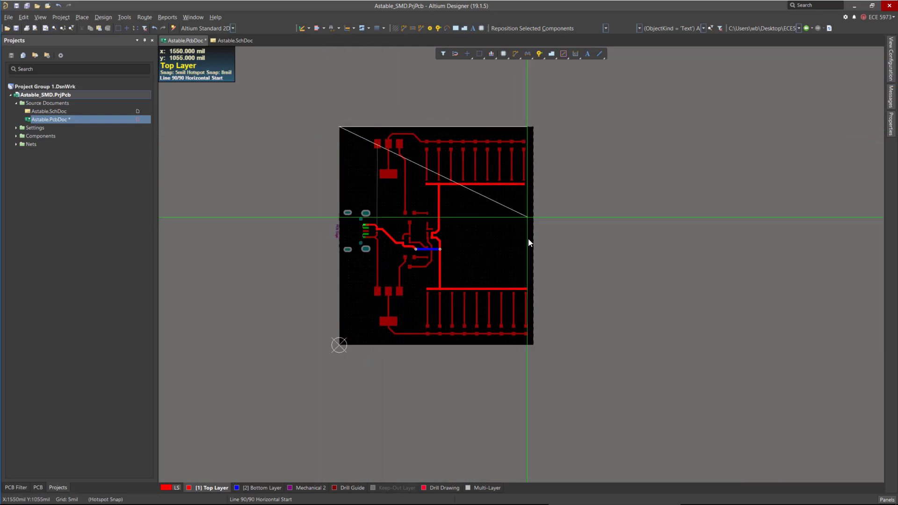
ctrl+scroll(517, 337, up, 6)
ctrl+scroll(526, 347, up, 5)
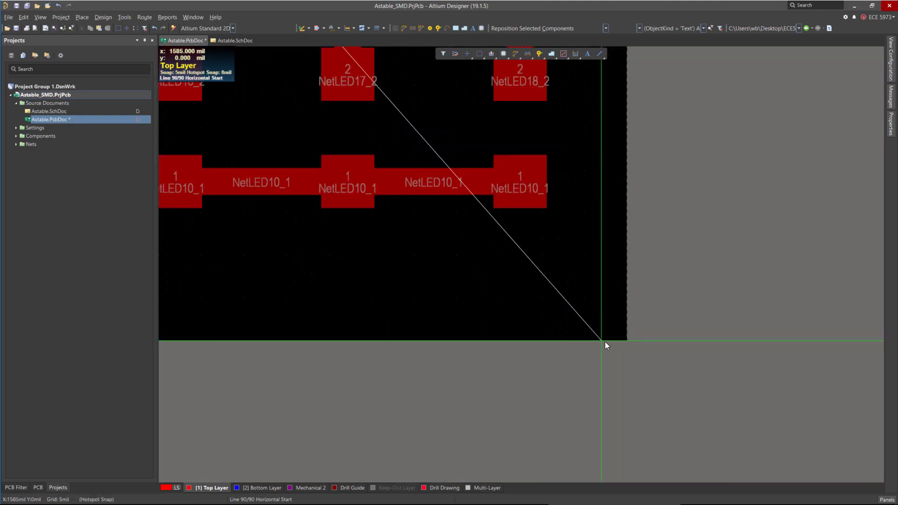
ctrl+scroll(725, 389, down, 4)
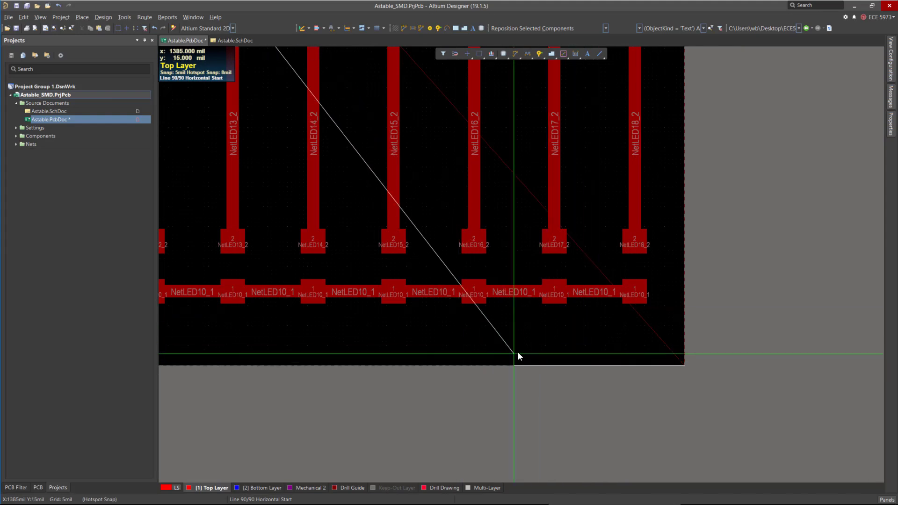
ctrl+scroll(657, 392, down, 4)
ctrl+scroll(661, 395, down, 5)
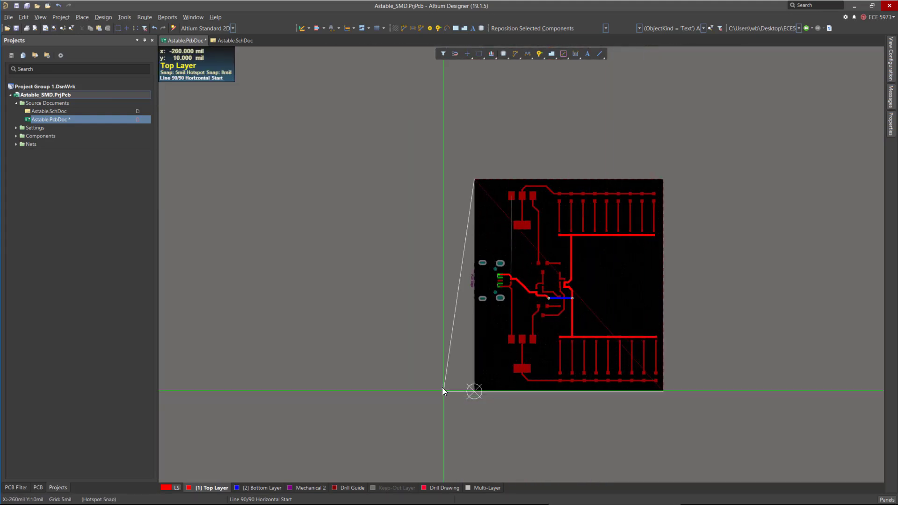
ctrl+scroll(467, 188, up, 2)
ctrl+scroll(472, 176, up, 5)
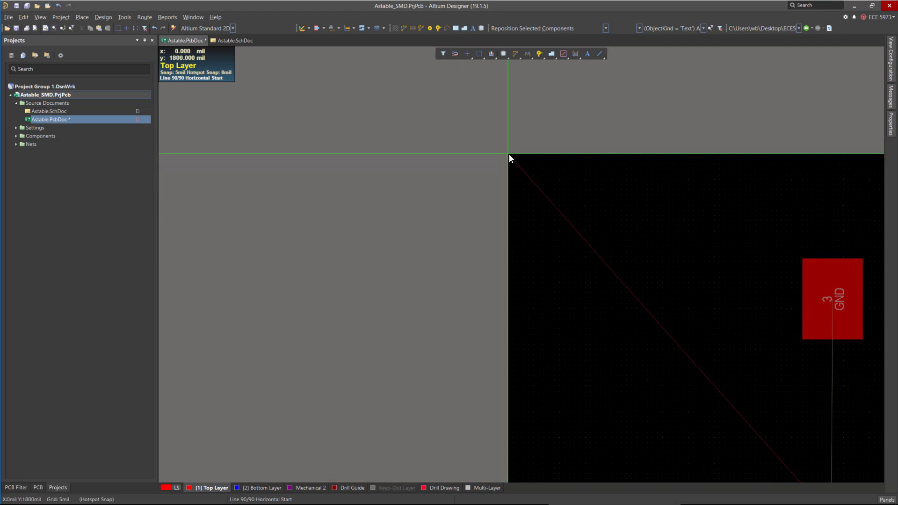
key(space)
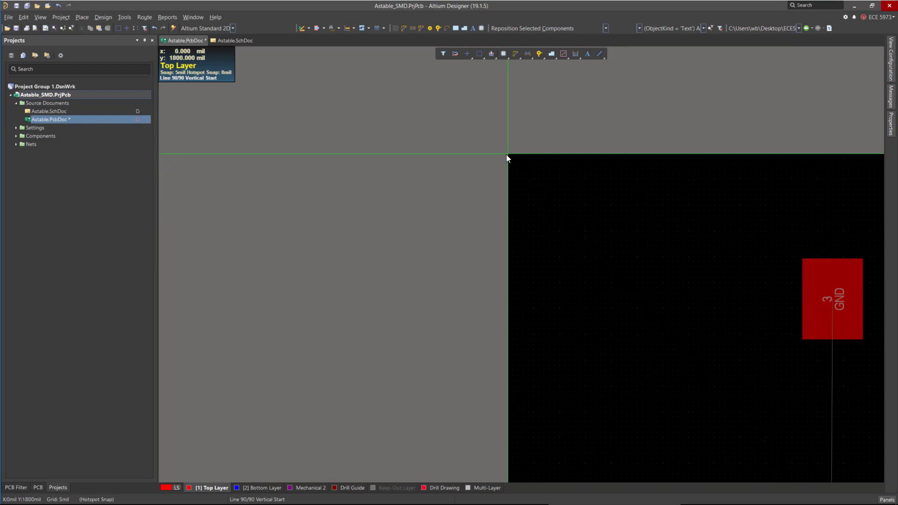
right_click(426, 152)
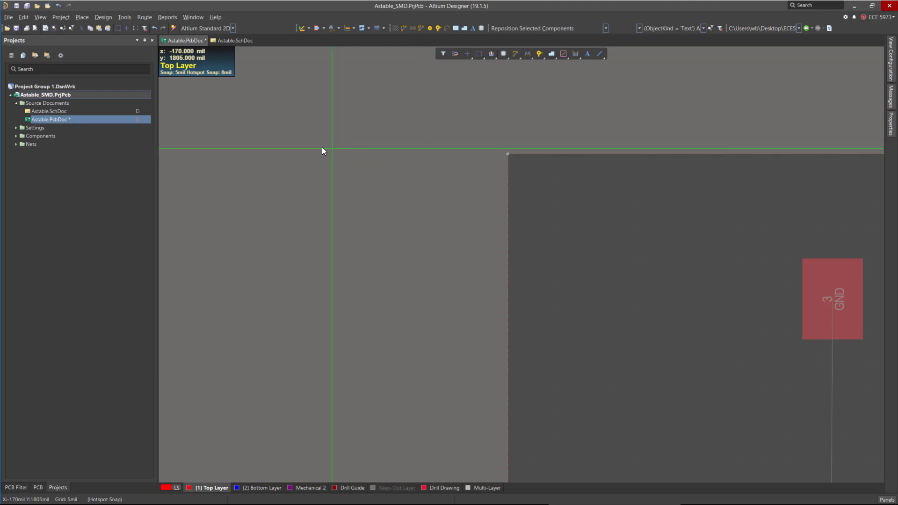
ctrl+scroll(306, 148, down, 3)
ctrl+scroll(287, 158, down, 4)
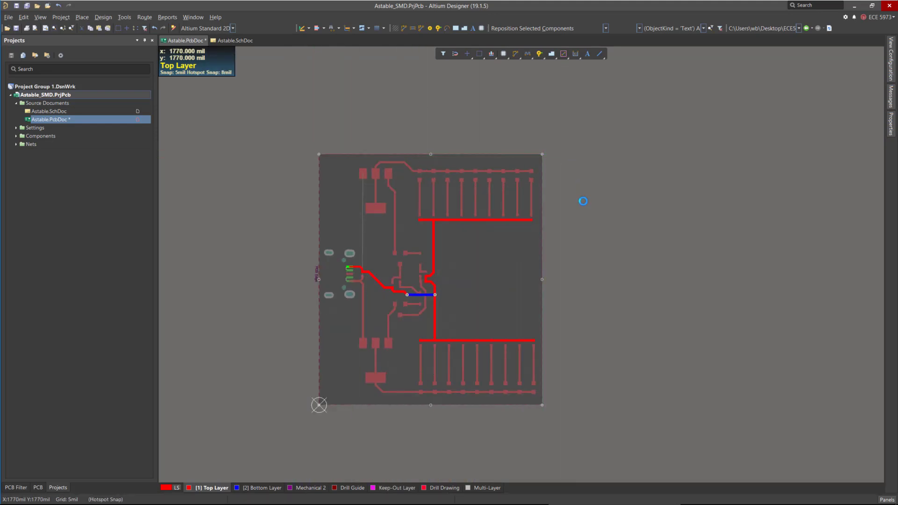
click(661, 265)
Inspect the poured copper across the board and around the connector pads.
ctrl+scroll(357, 169, up, 6)
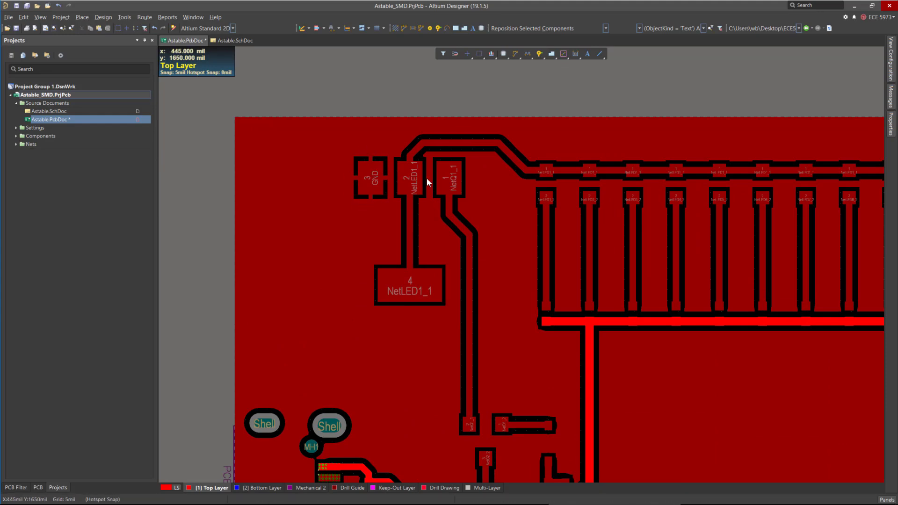
ctrl+scroll(426, 171, down, 2)
scroll(425, 206, down, 3)
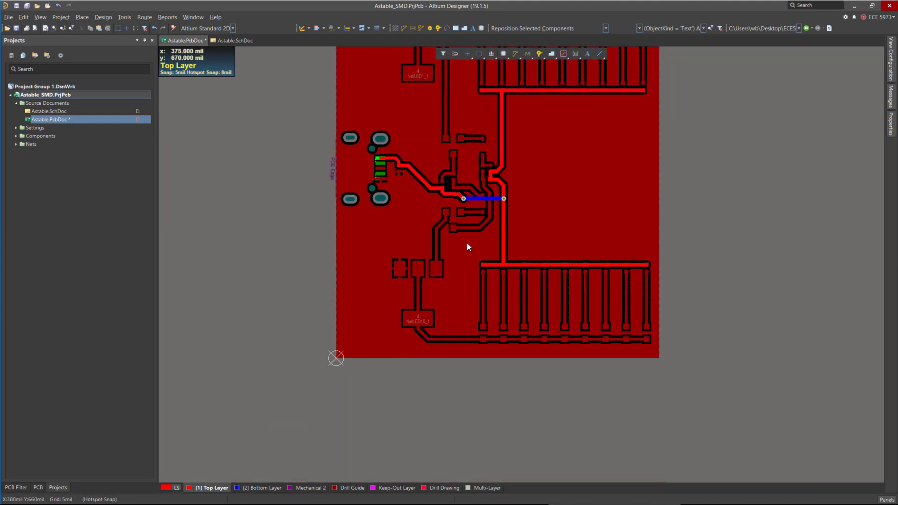
scroll(391, 211, up, 3)
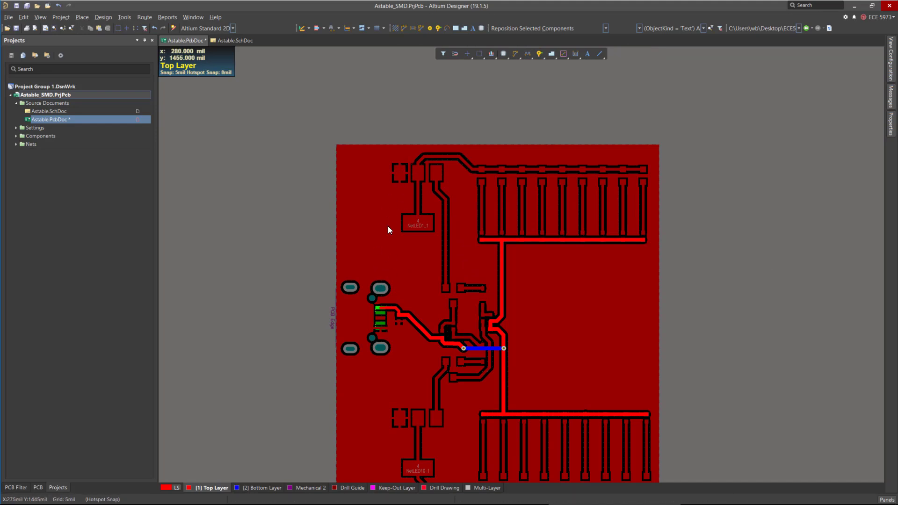
ctrl+scroll(397, 172, up, 3)
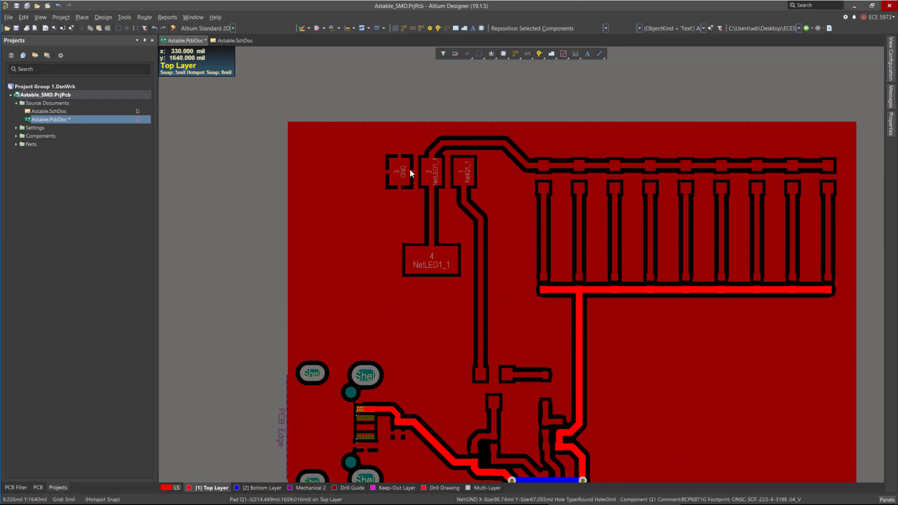
ctrl+scroll(501, 131, down, 3)
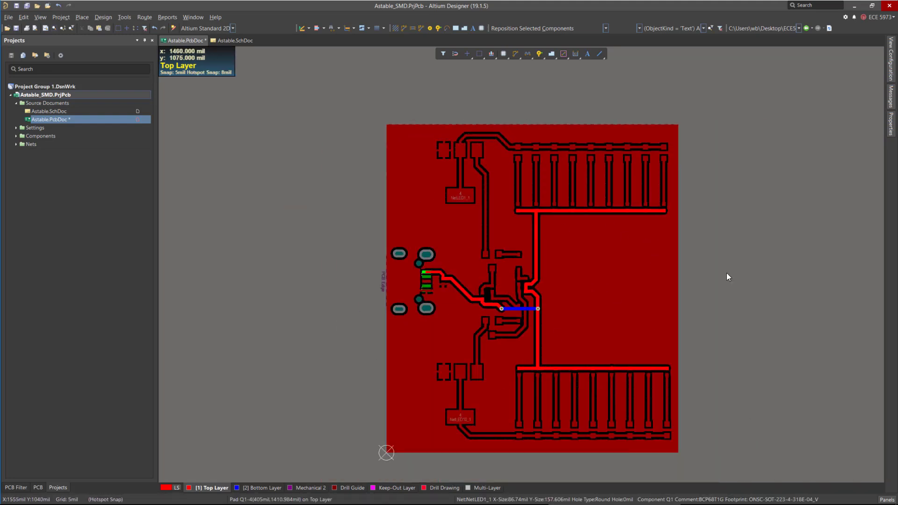
click(741, 265)
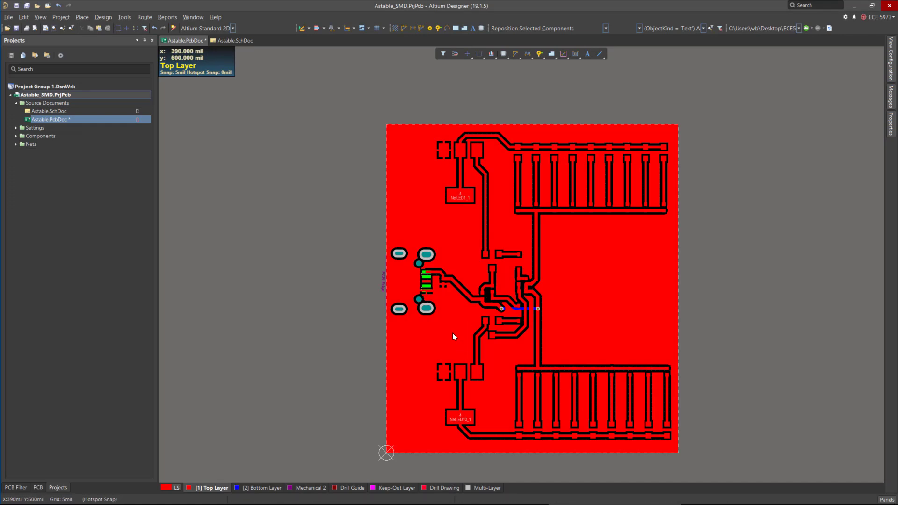
ctrl+scroll(417, 290, up, 8)
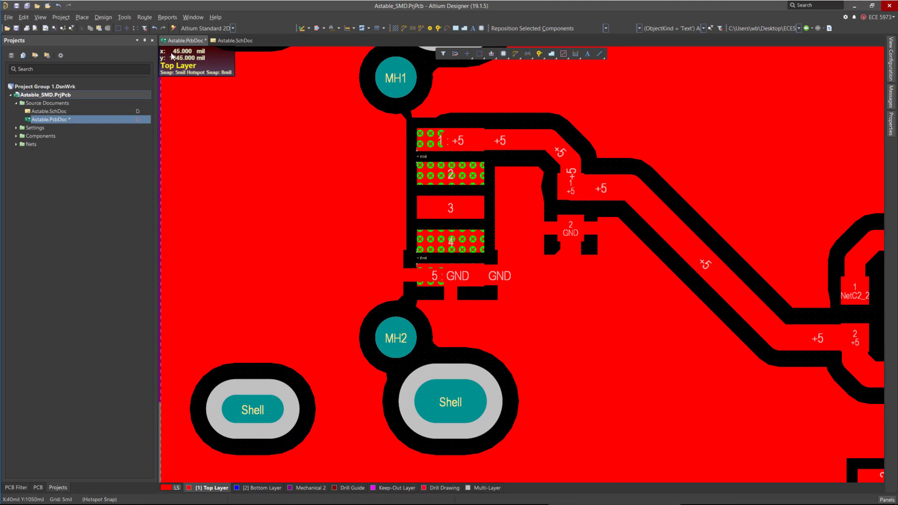
Set the SMD Pad to SMD Pad clearance in the Clearance design rule to 6 mil.
click(103, 17)
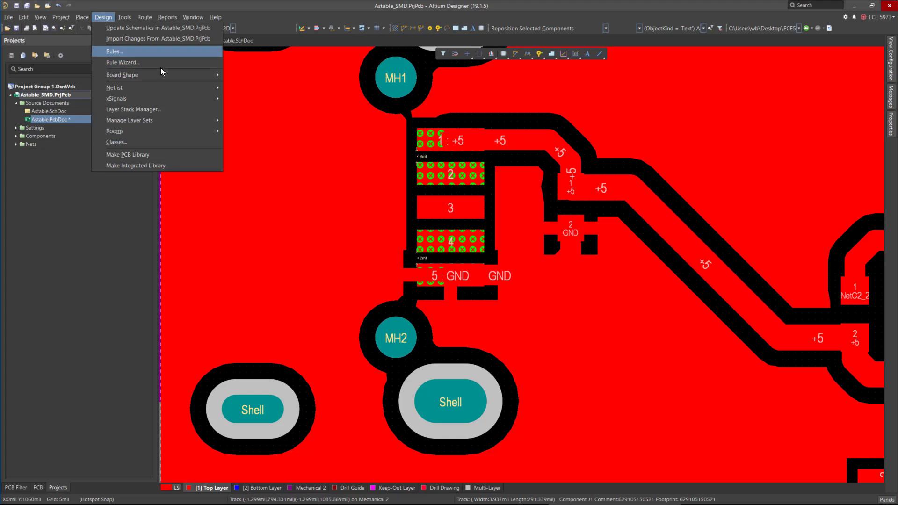
click(114, 51)
scroll(162, 153, up, 1)
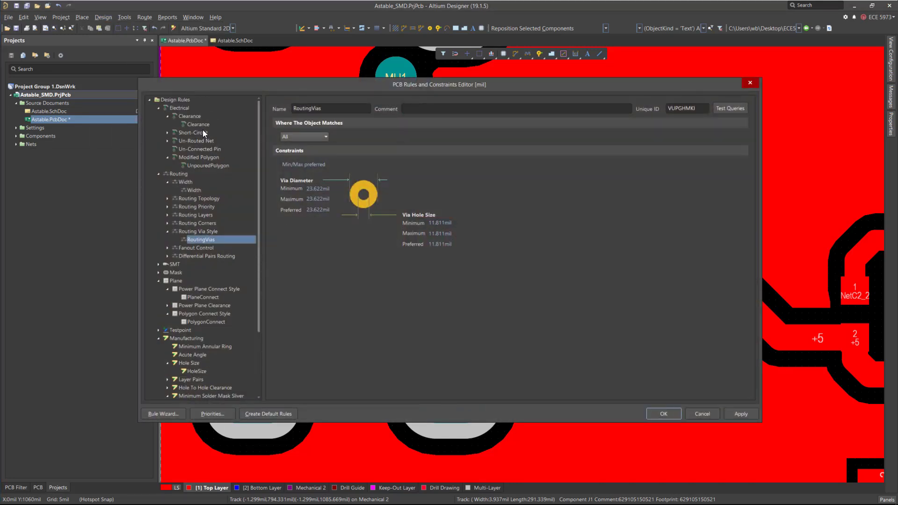
click(201, 125)
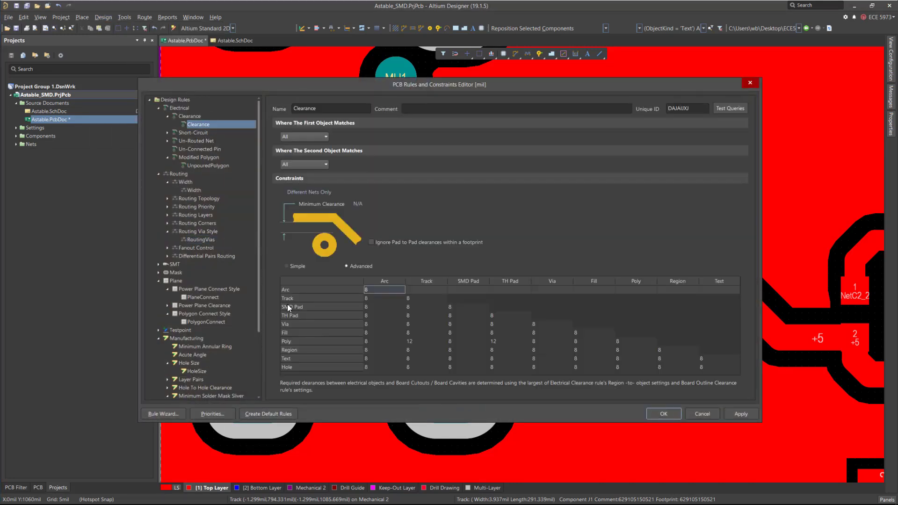
click(376, 307)
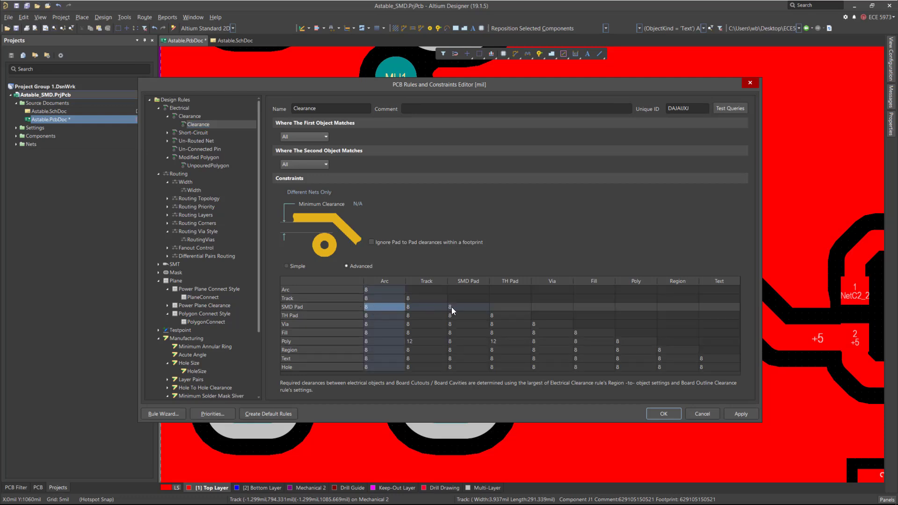
click(471, 305)
text(6)
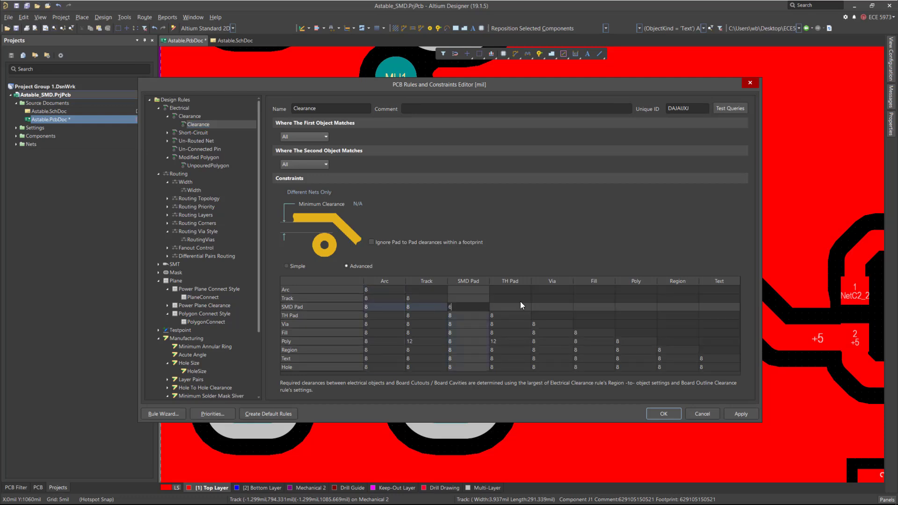
click(665, 413)
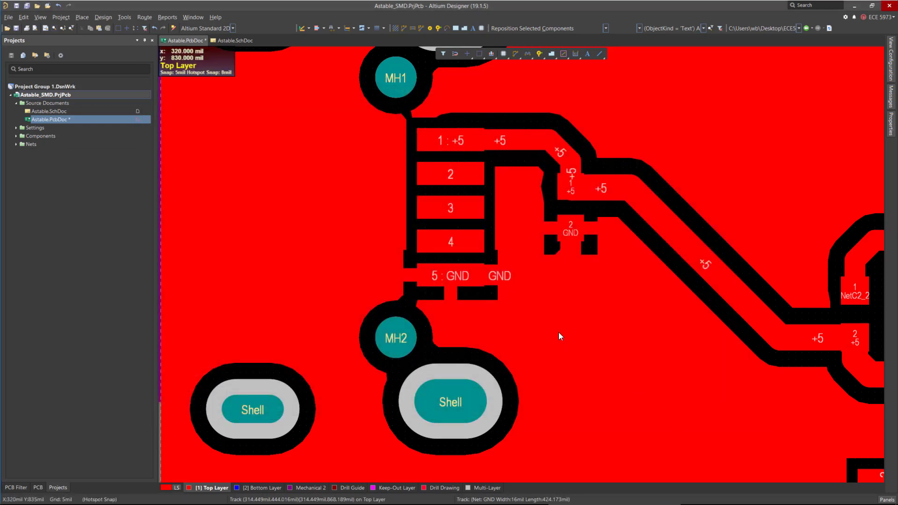
Measure the gap between the connector's first two pads.
ctrl+scroll(488, 193, down, 2)
ctrl+scroll(447, 160, up, 3)
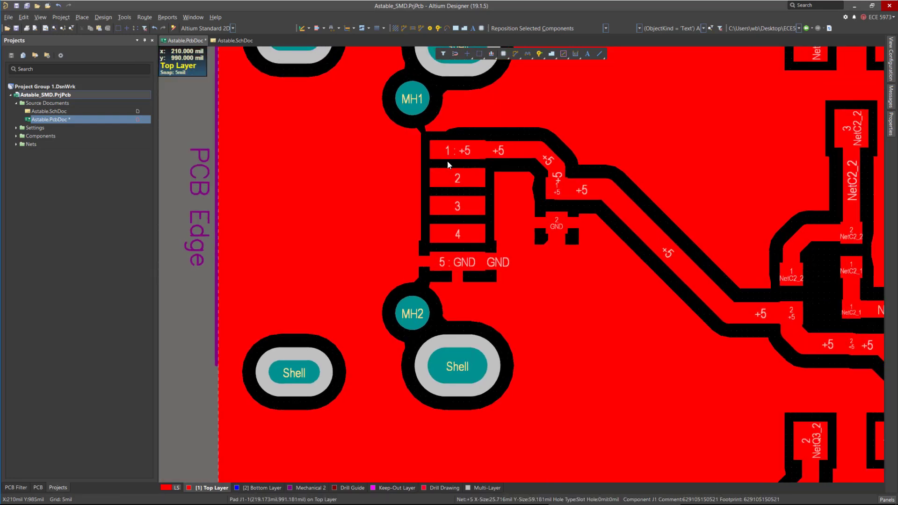
ctrl+scroll(455, 157, up, 3)
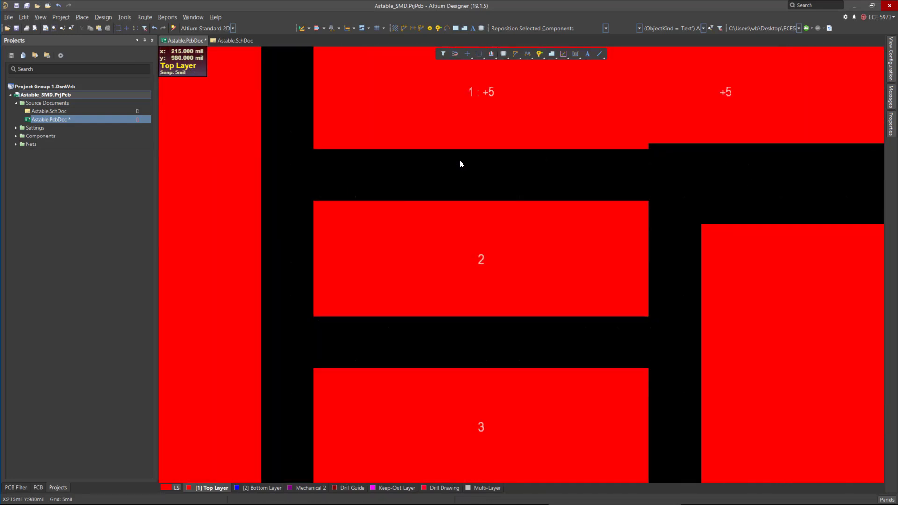
click(462, 172)
click(465, 172)
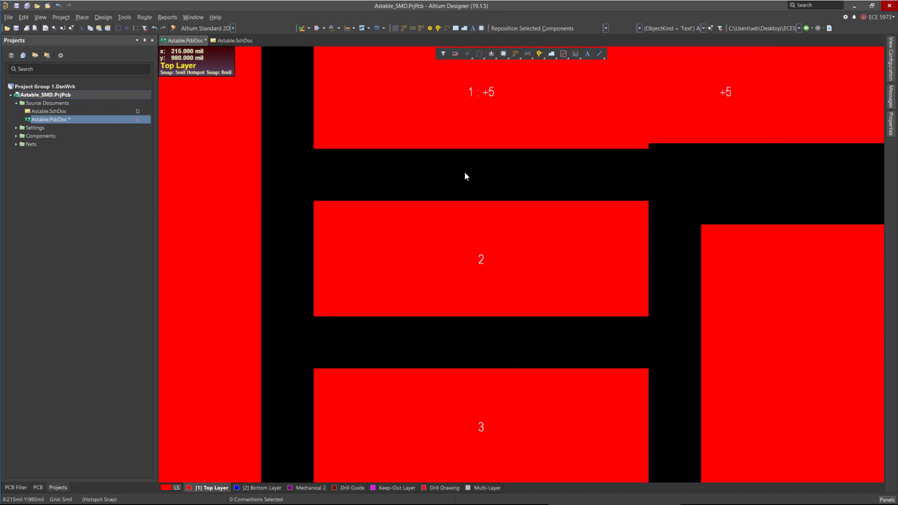
click(168, 17)
click(182, 63)
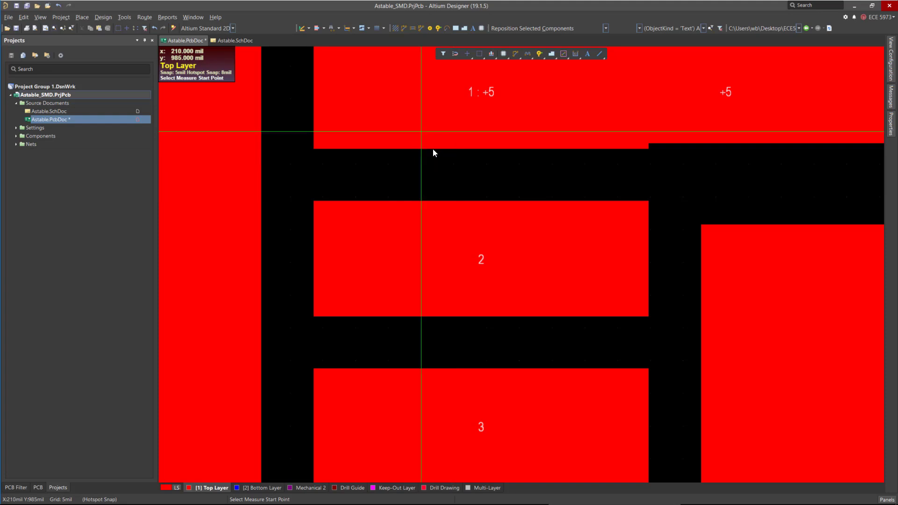
key(g)
click(451, 153)
key(ctrl+m)
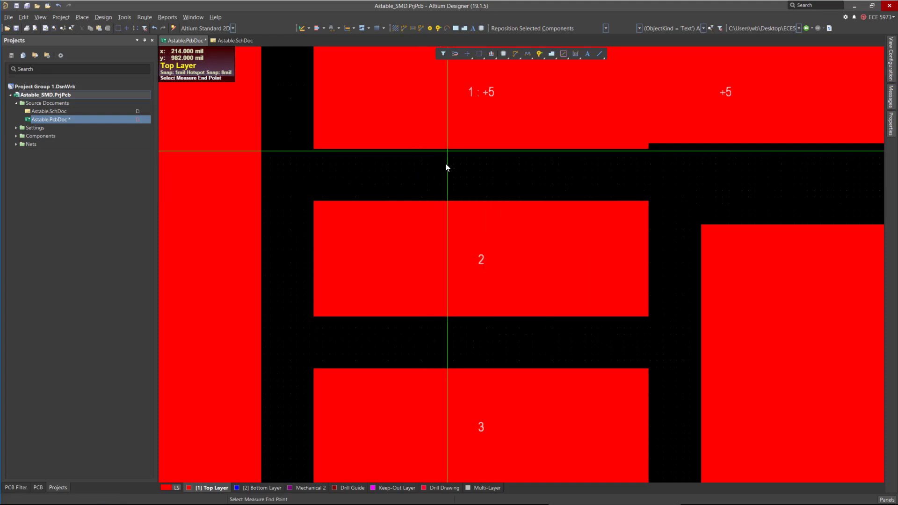
click(446, 168)
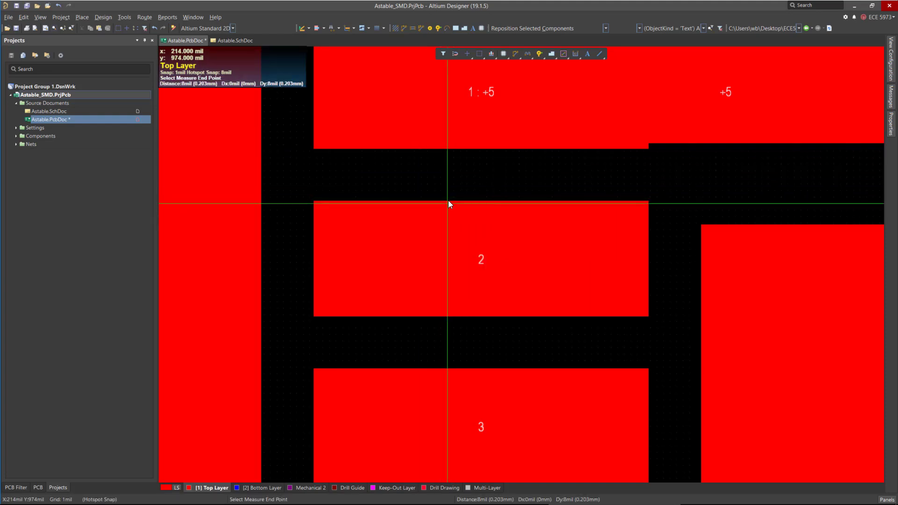
click(448, 202)
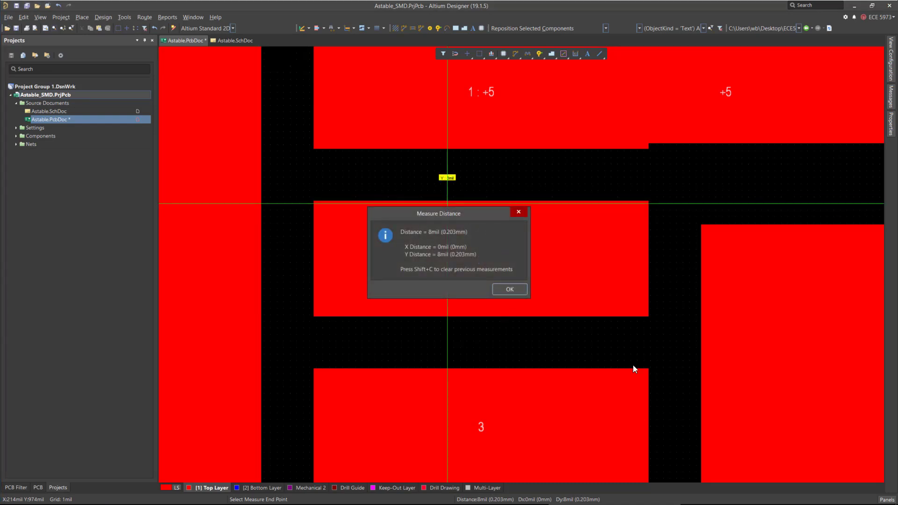
click(499, 287)
right_click(499, 284)
scroll(405, 138, down, 15)
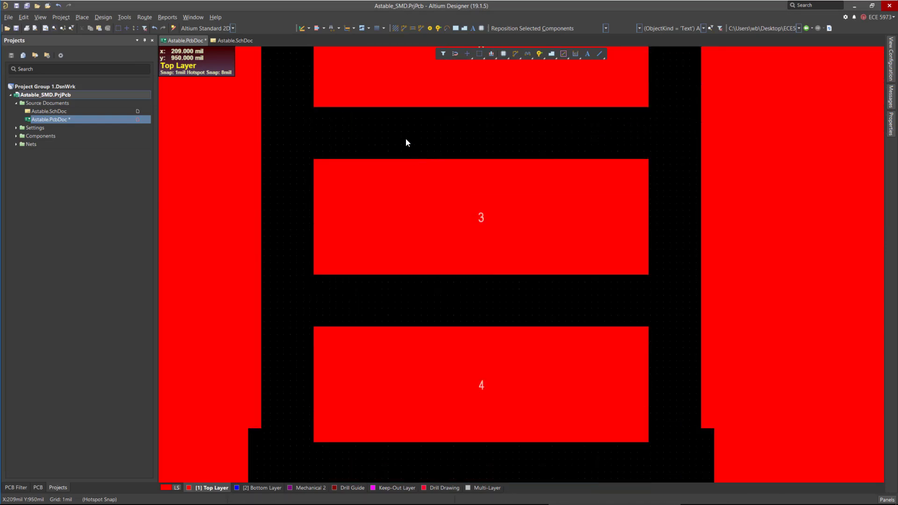
ctrl+scroll(413, 254, down, 3)
ctrl+scroll(357, 209, down, 6)
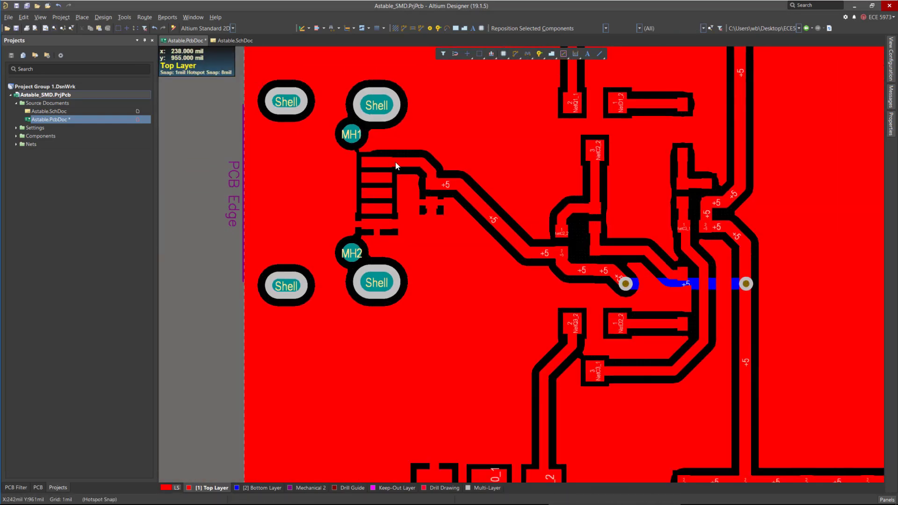
Start a new polygon pour on the bottom layer and set its net to GND.
ctrl+scroll(314, 173, down, 2)
ctrl+scroll(313, 172, down, 2)
ctrl+scroll(639, 395, down, 1)
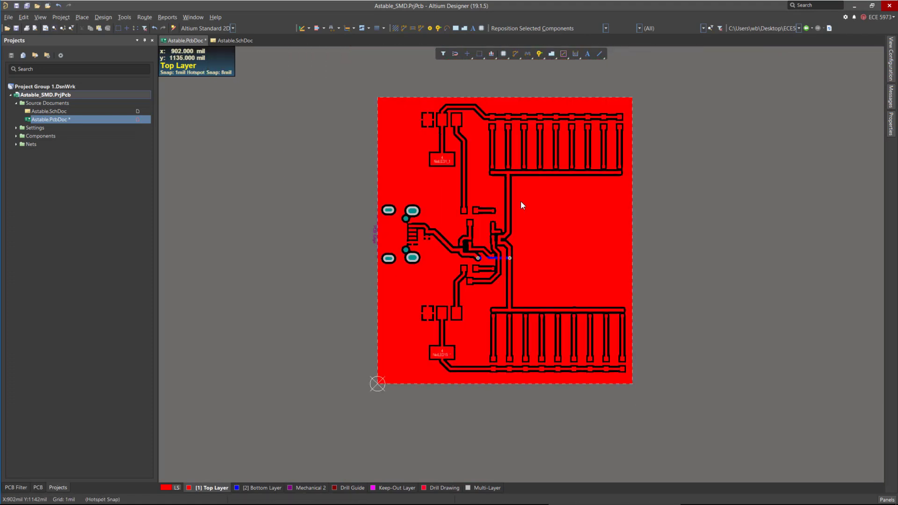
ctrl+scroll(500, 229, up, 1)
ctrl+scroll(477, 173, down, 1)
scroll(490, 259, up, 3)
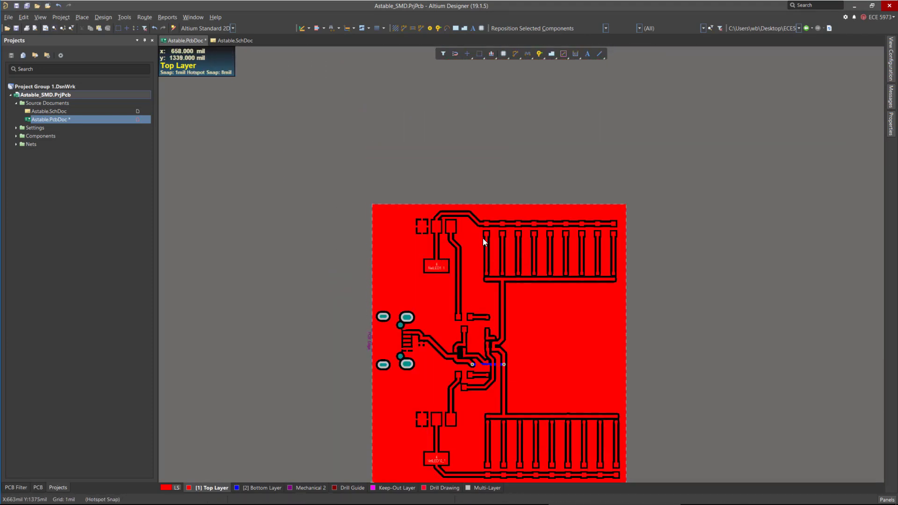
scroll(483, 238, down, 3)
click(257, 488)
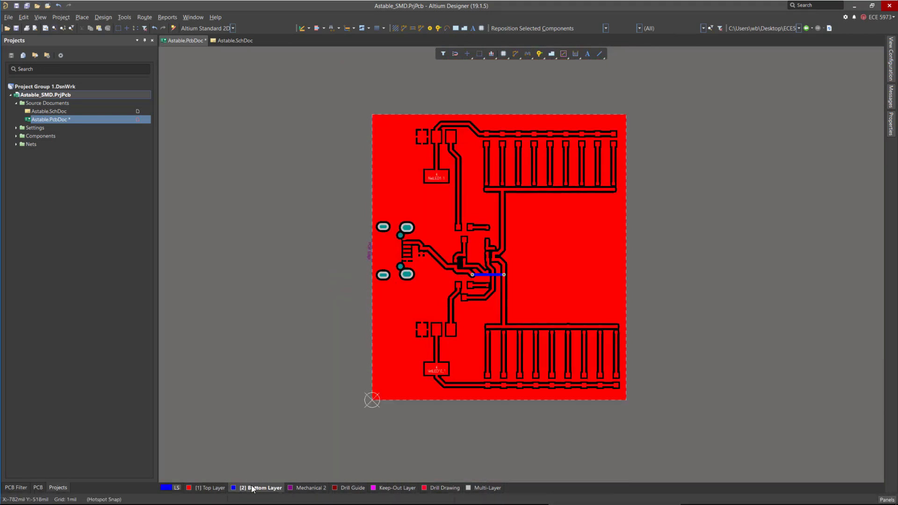
click(82, 17)
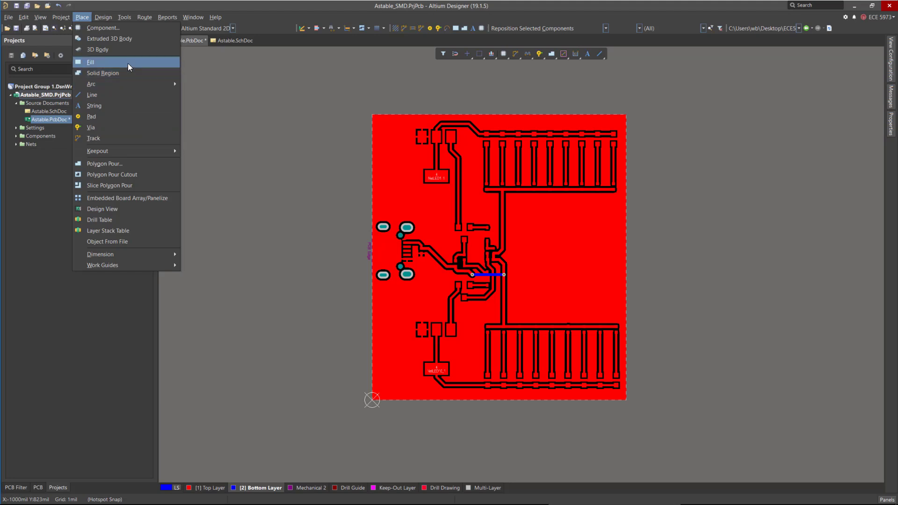
click(124, 163)
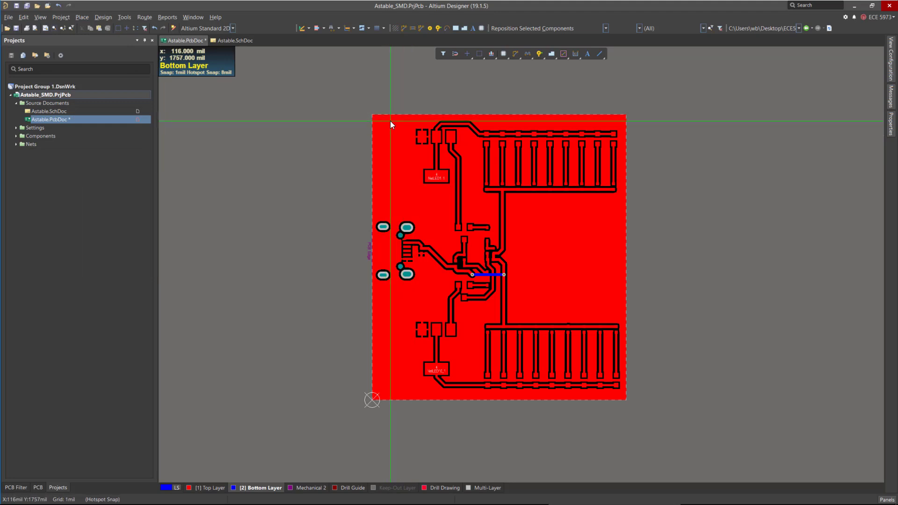
key(Tab)
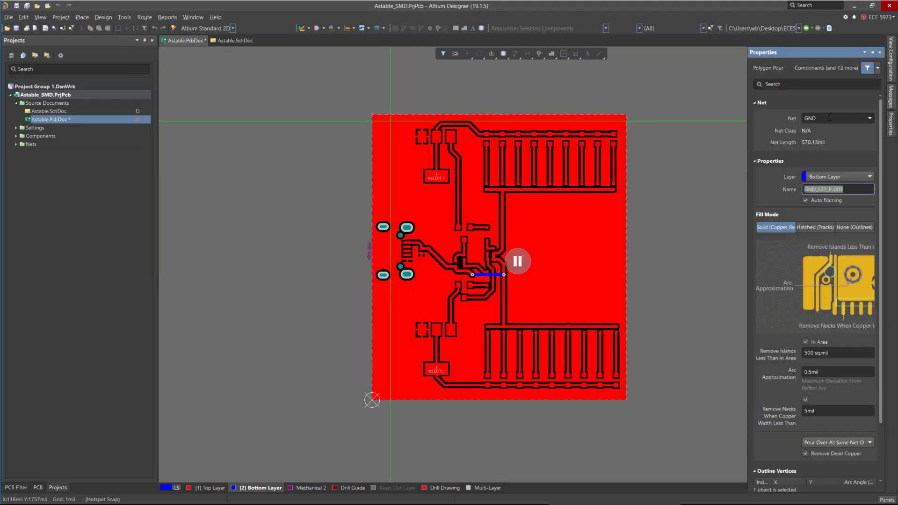
click(832, 118)
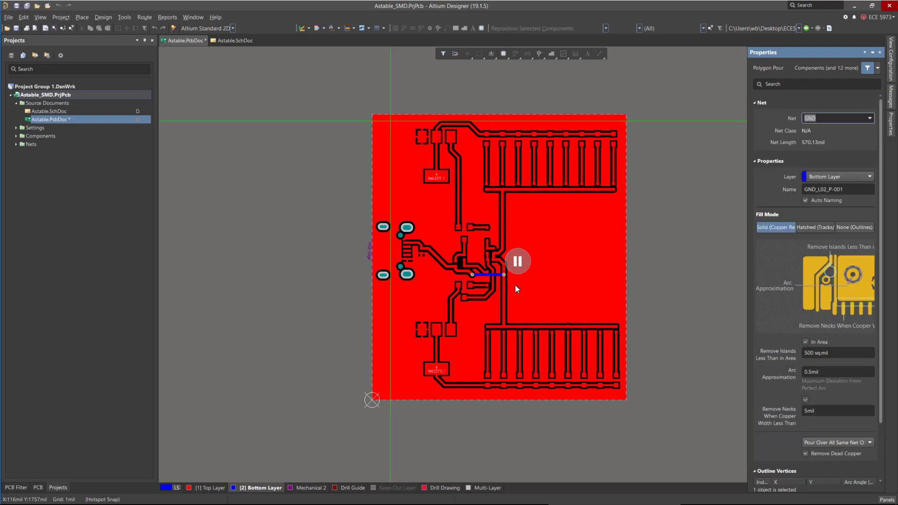
key(Return)
Draw the bottom-layer polygon outline from the board's top-left corner to its bottom-right corner and finish it to pour the copper.
ctrl+scroll(374, 115, up, 6)
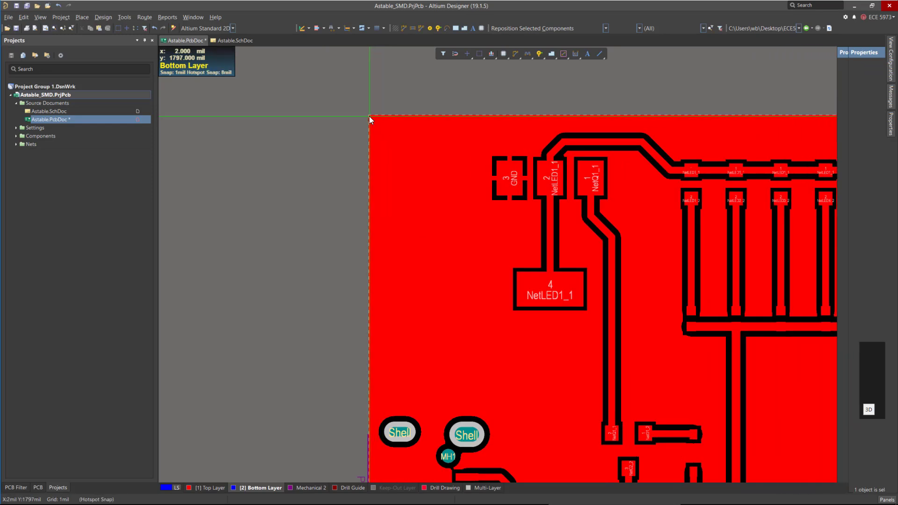
ctrl+scroll(368, 114, up, 5)
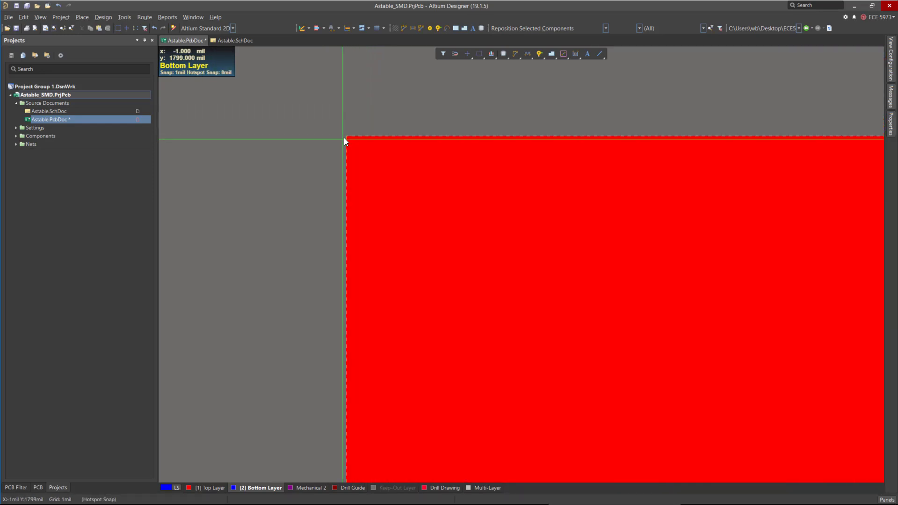
click(346, 137)
ctrl+scroll(281, 117, down, 6)
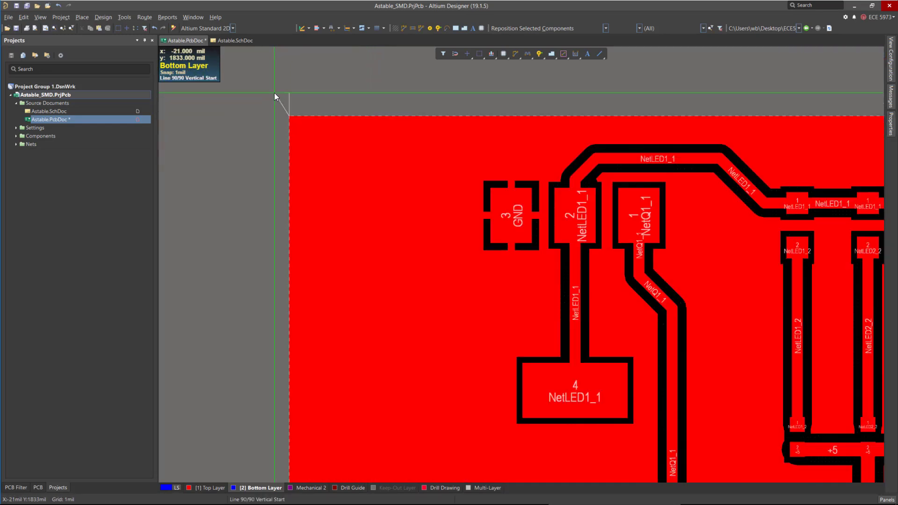
scroll(403, 155, down, 4)
scroll(400, 145, up, 3)
key(space)
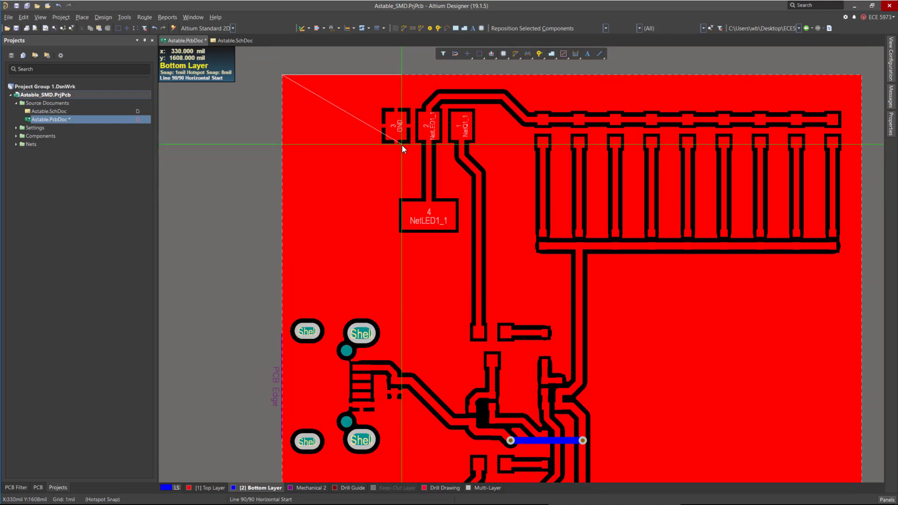
ctrl+scroll(362, 136, down, 4)
ctrl+scroll(442, 229, down, 2)
ctrl+scroll(480, 304, up, 8)
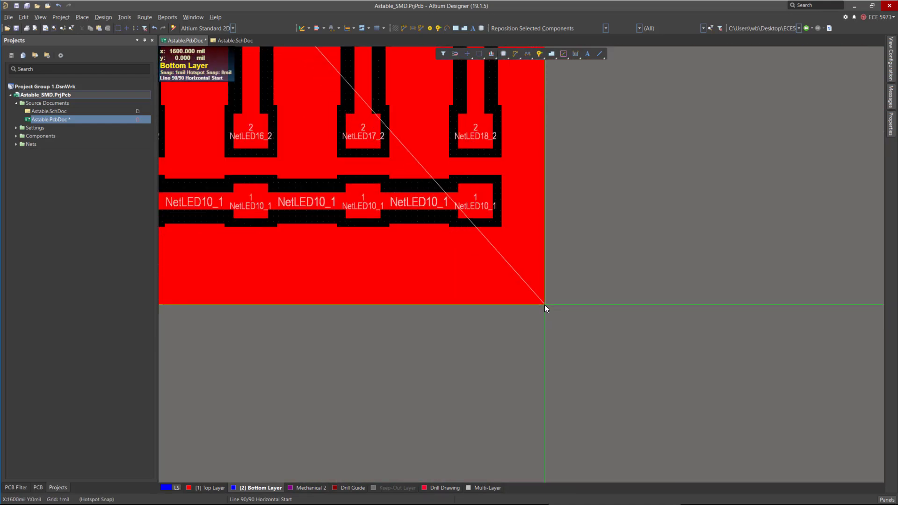
click(545, 305)
ctrl+scroll(621, 348, down, 7)
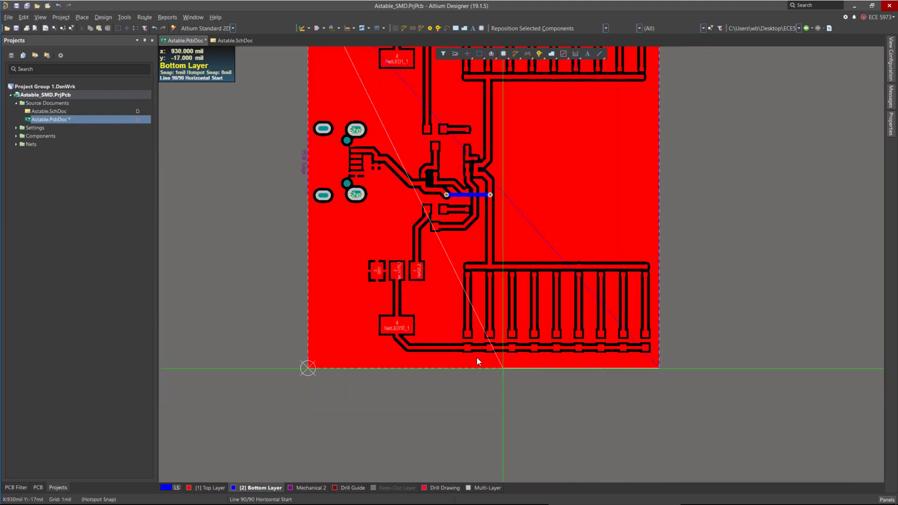
scroll(428, 309, up, 4)
key(space)
ctrl+scroll(312, 140, up, 8)
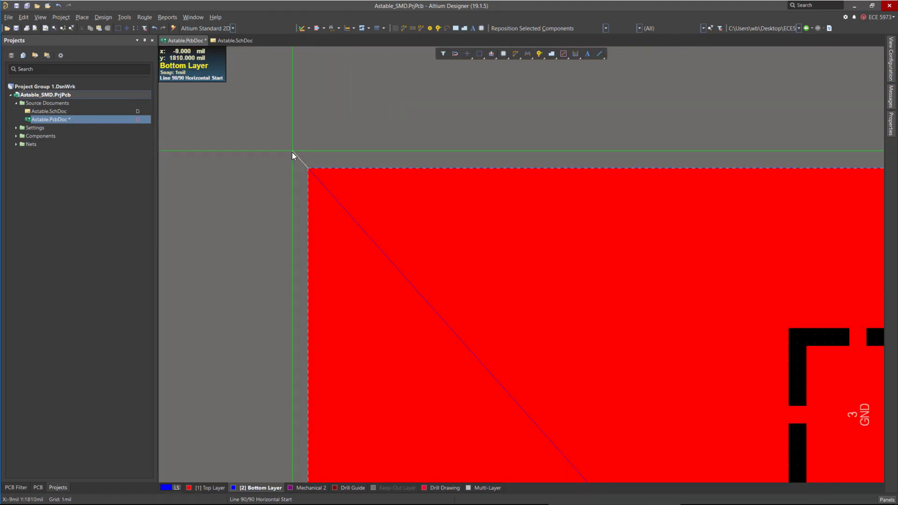
key(space)
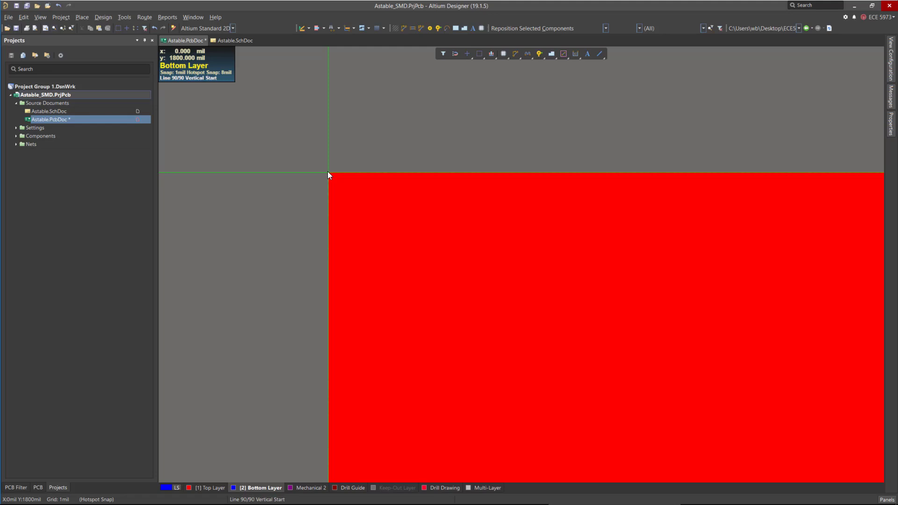
click(327, 171)
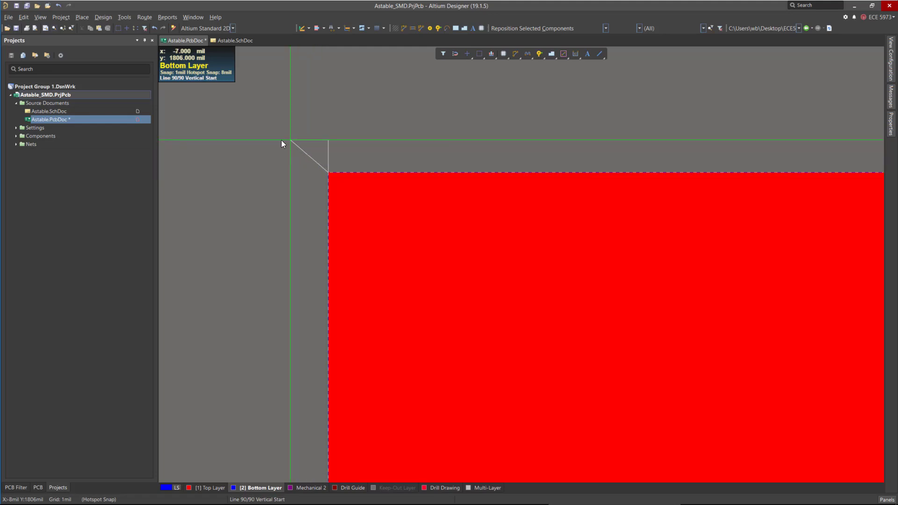
right_click(280, 140)
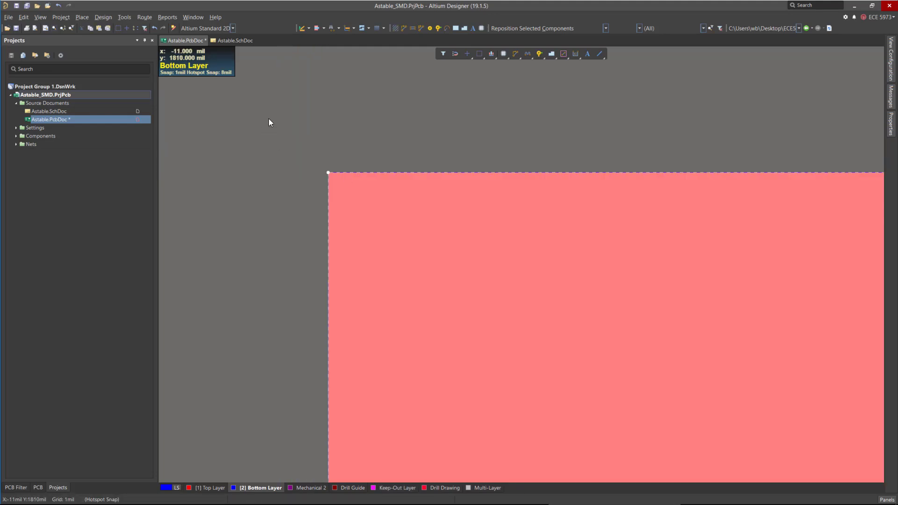
scroll(270, 119, down, 3)
ctrl+scroll(304, 146, down, 8)
scroll(349, 160, down, 6)
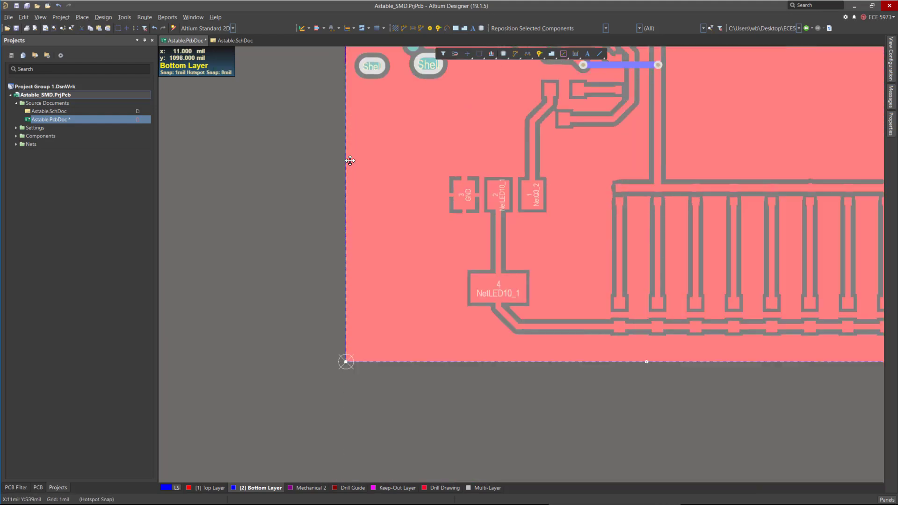
ctrl+scroll(307, 422, down, 8)
click(523, 367)
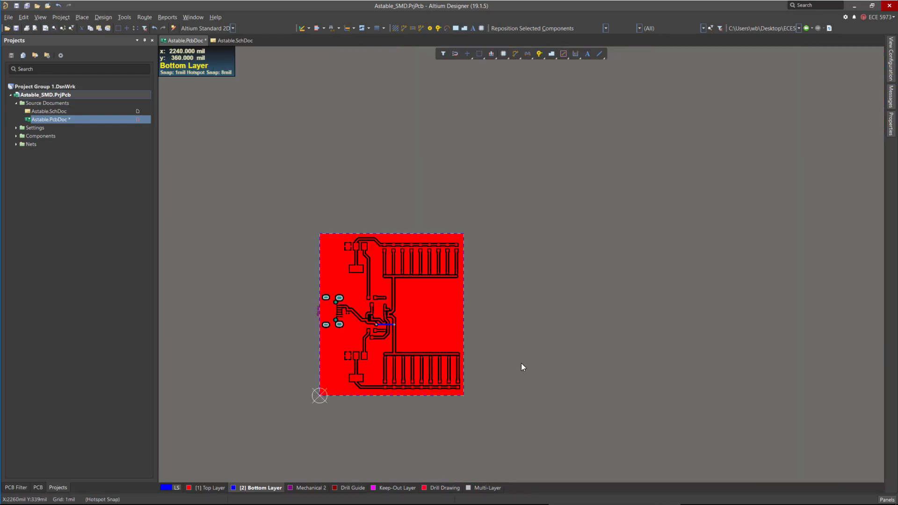
Hide the top layer so only the bottom layer copper is displayed.
ctrl+scroll(331, 328, up, 3)
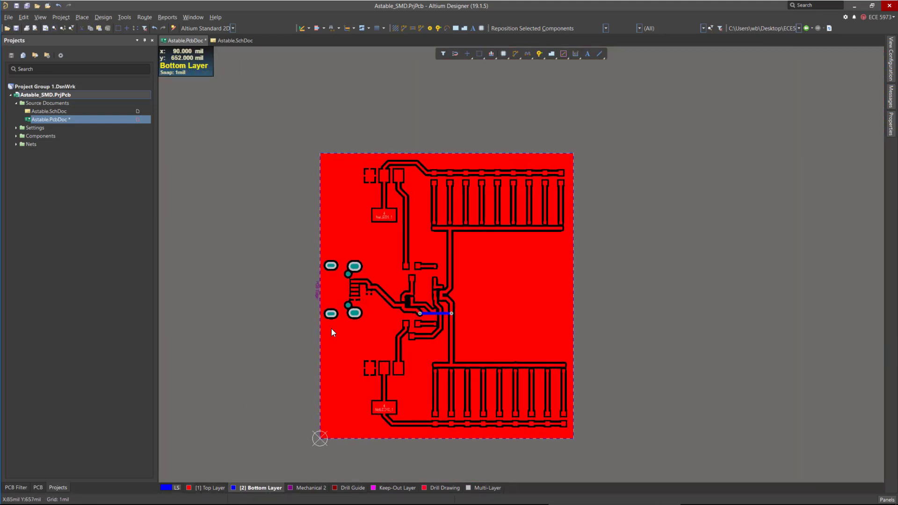
ctrl+scroll(306, 279, up, 4)
ctrl+scroll(408, 288, down, 6)
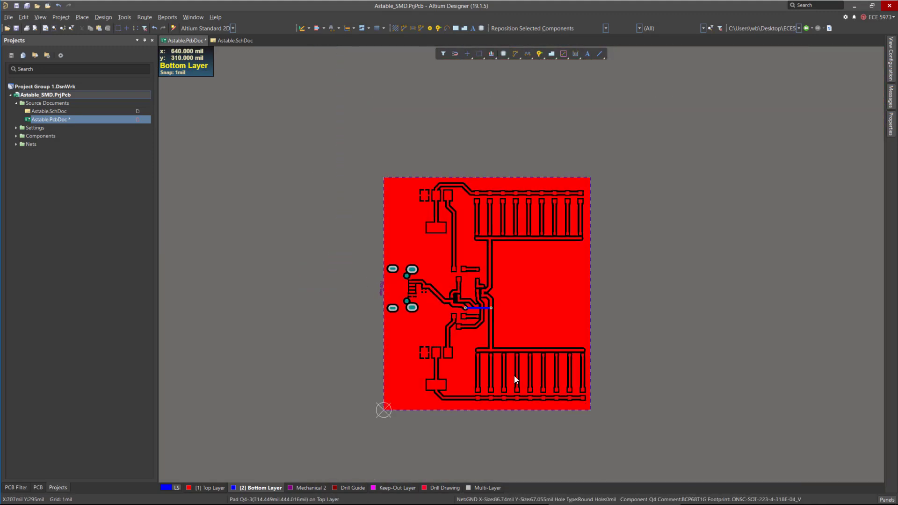
ctrl+scroll(584, 393, up, 5)
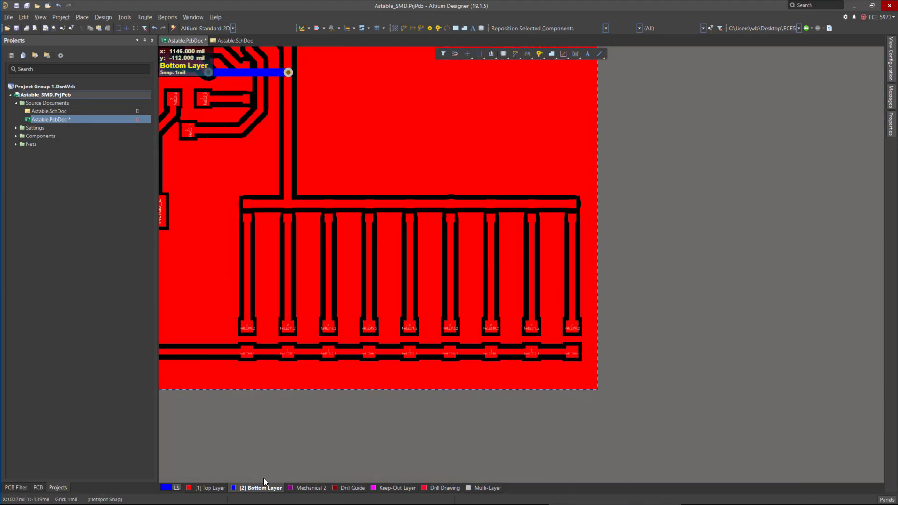
ctrl+scroll(653, 398, down, 3)
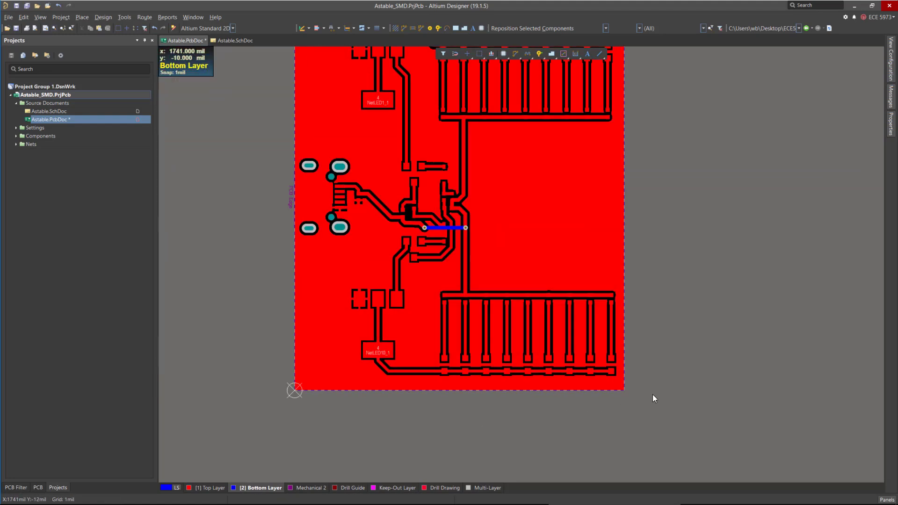
ctrl+scroll(372, 77, up, 3)
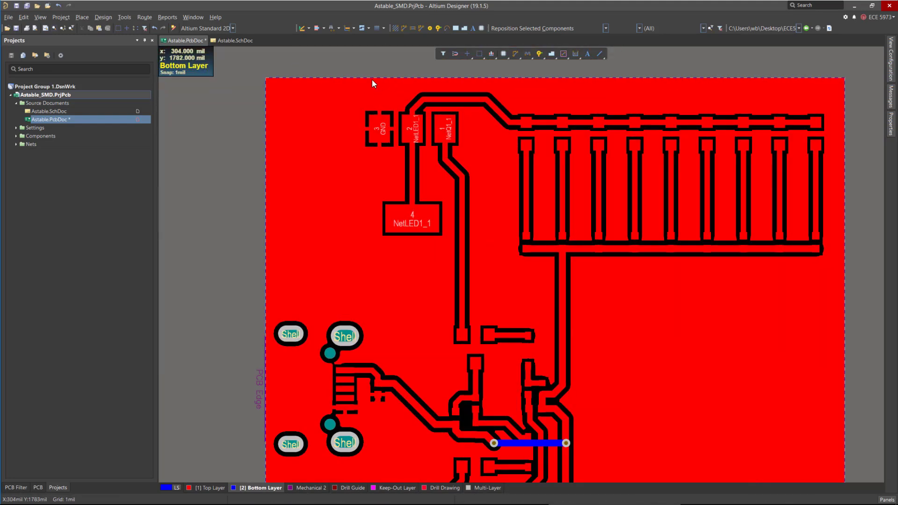
ctrl+scroll(372, 80, up, 3)
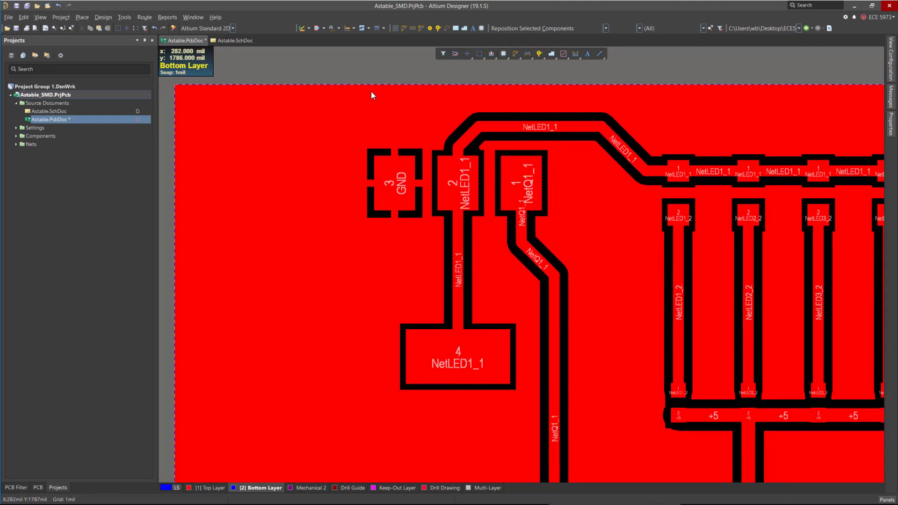
ctrl+scroll(372, 91, down, 5)
mouse_move(893, 65)
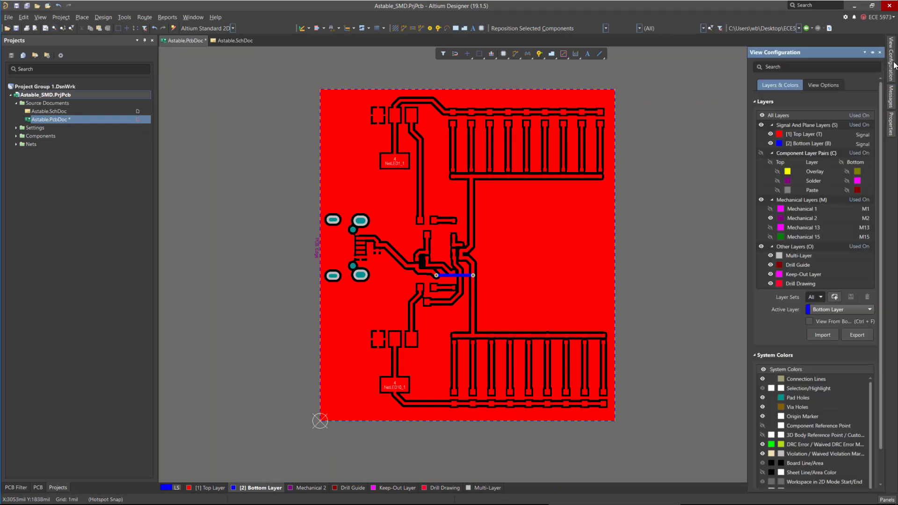
click(769, 133)
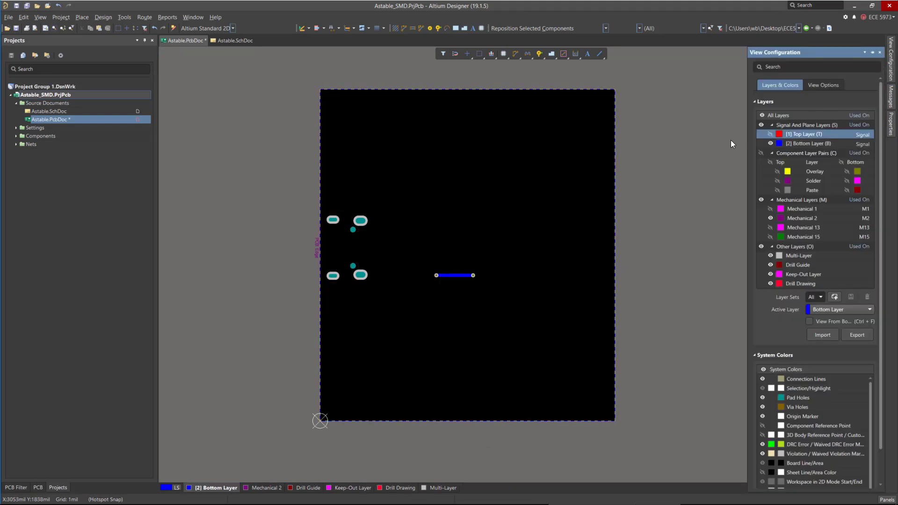
Inspect the bottom-layer polygon pour across the board, selecting it to check its outline.
ctrl+scroll(332, 83, up, 5)
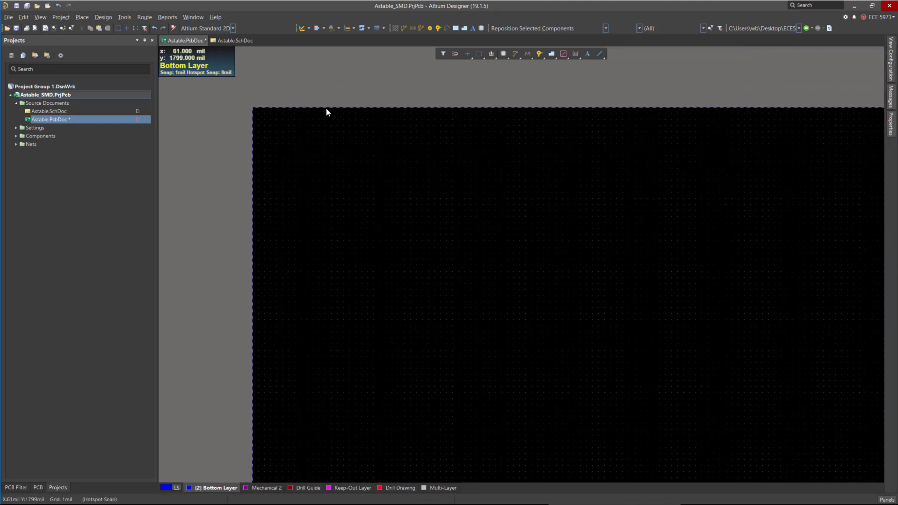
click(328, 108)
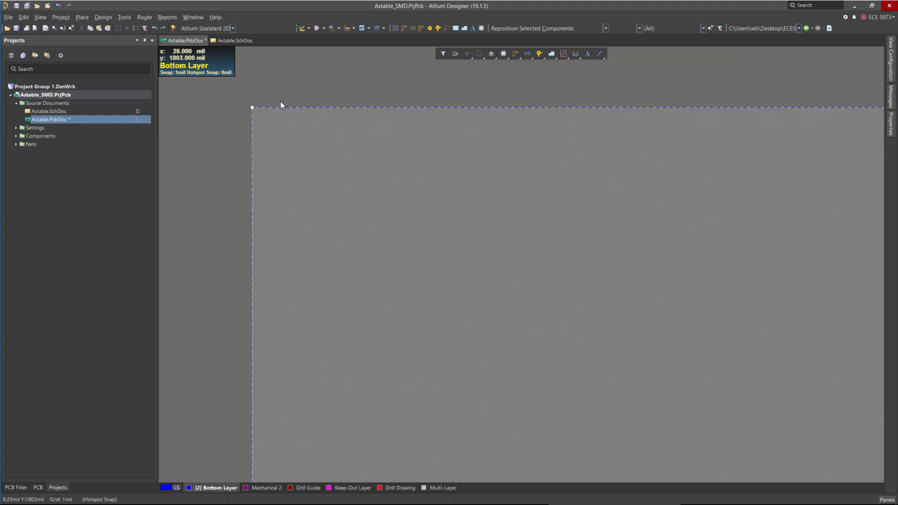
ctrl+scroll(280, 102, down, 8)
ctrl+scroll(289, 298, up, 3)
ctrl+scroll(314, 171, up, 2)
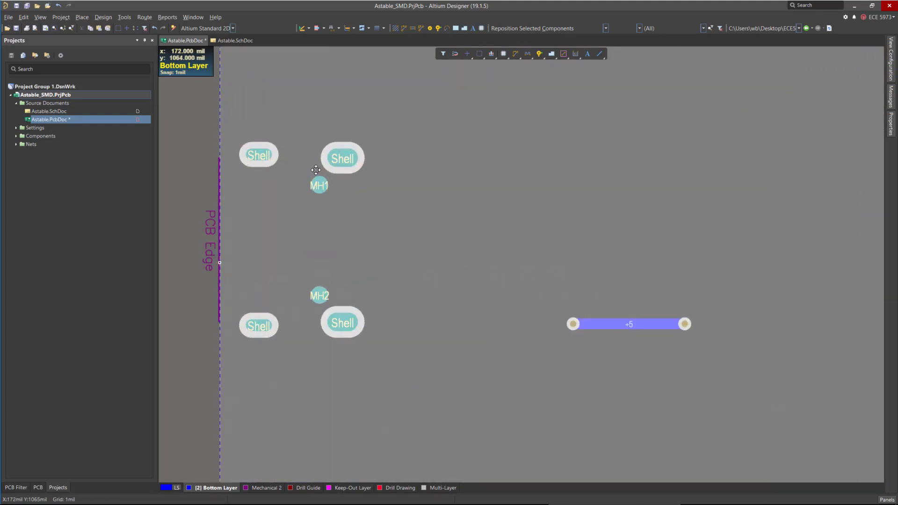
ctrl+scroll(425, 234, down, 4)
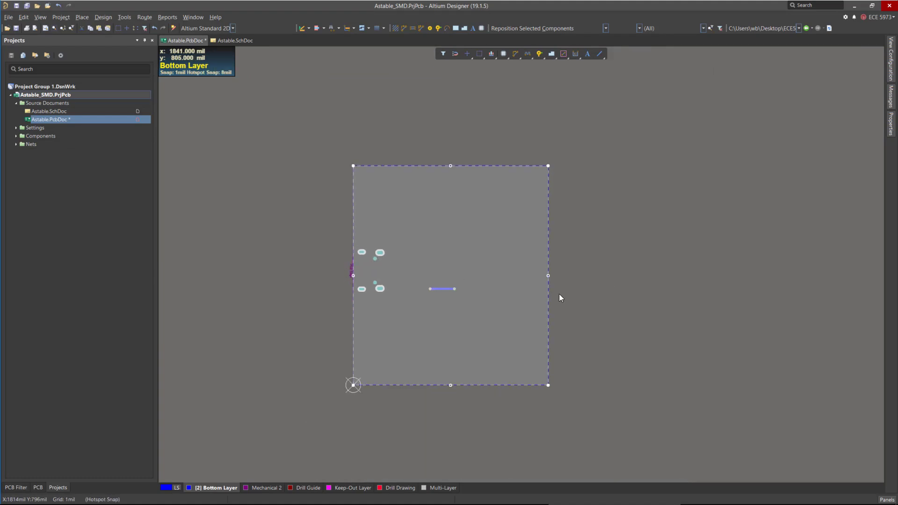
ctrl+scroll(365, 263, up, 1)
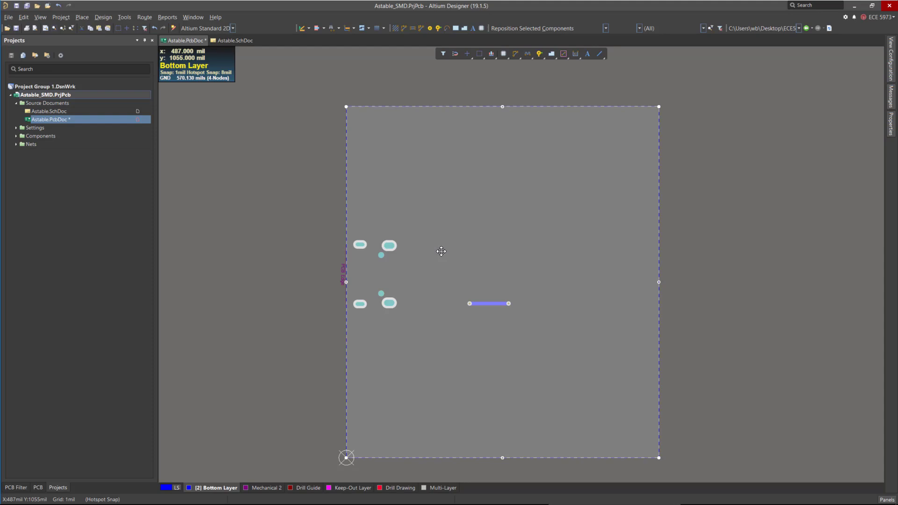
key(2)
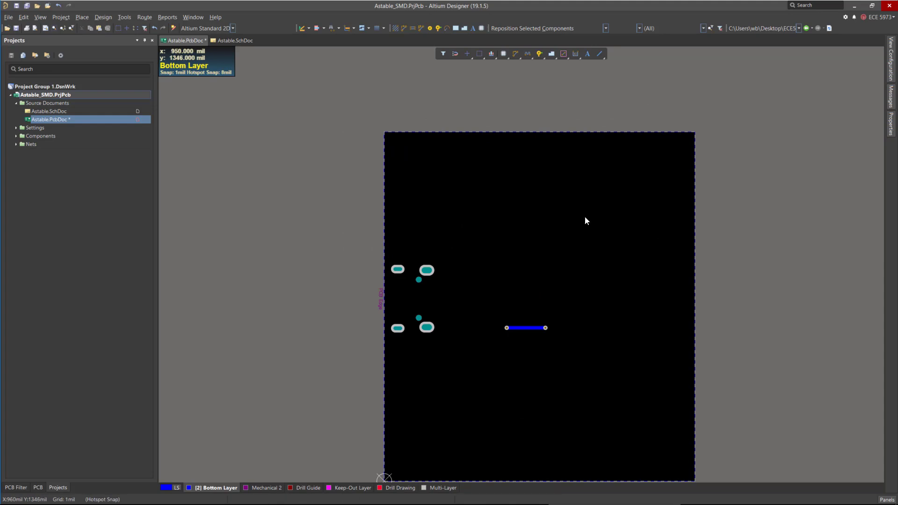
ctrl+scroll(523, 335, up, 8)
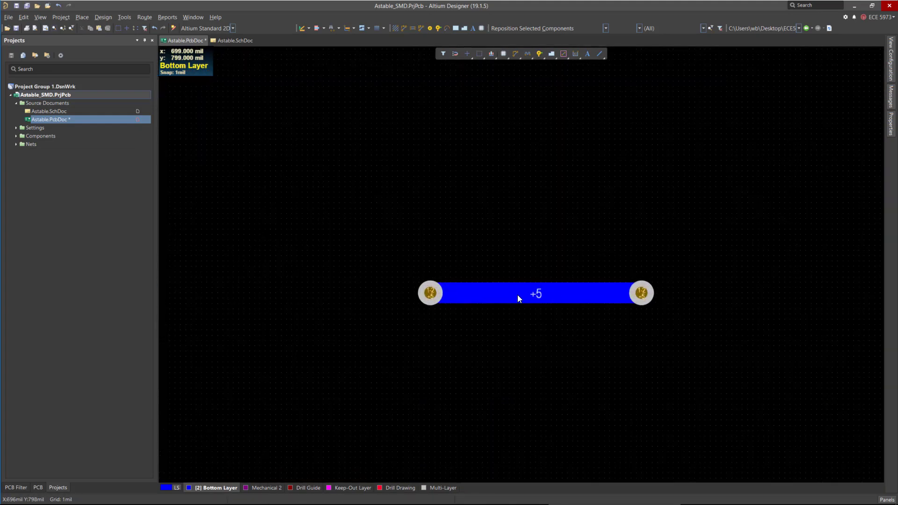
ctrl+scroll(579, 334, down, 8)
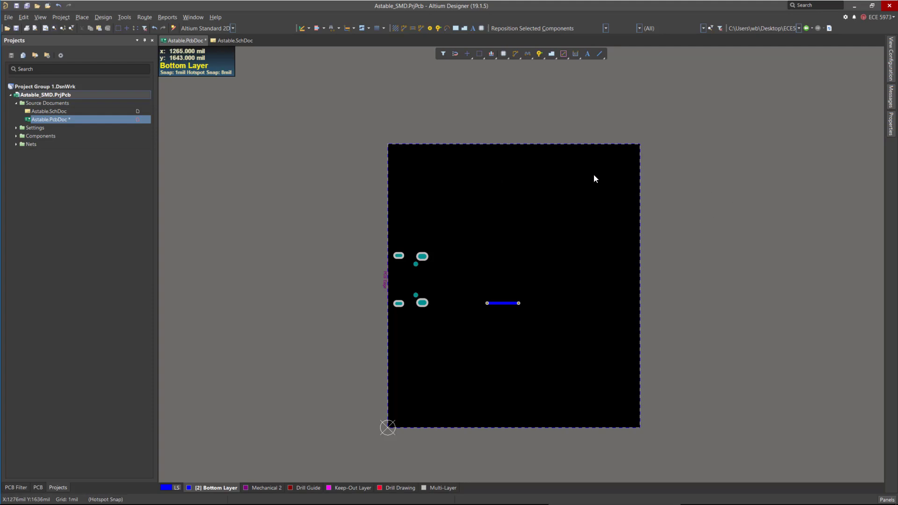
Show the top layer again and place a via in the empty copper area near the board's right edge.
click(891, 52)
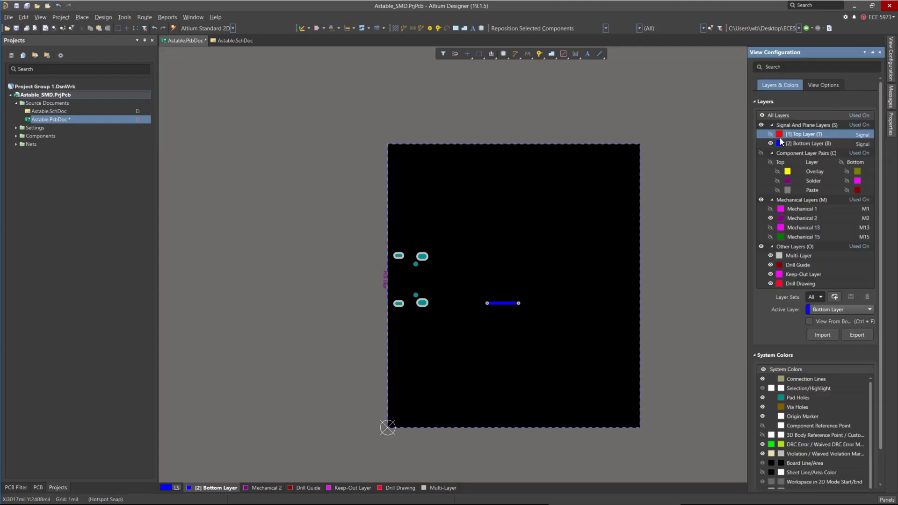
click(769, 134)
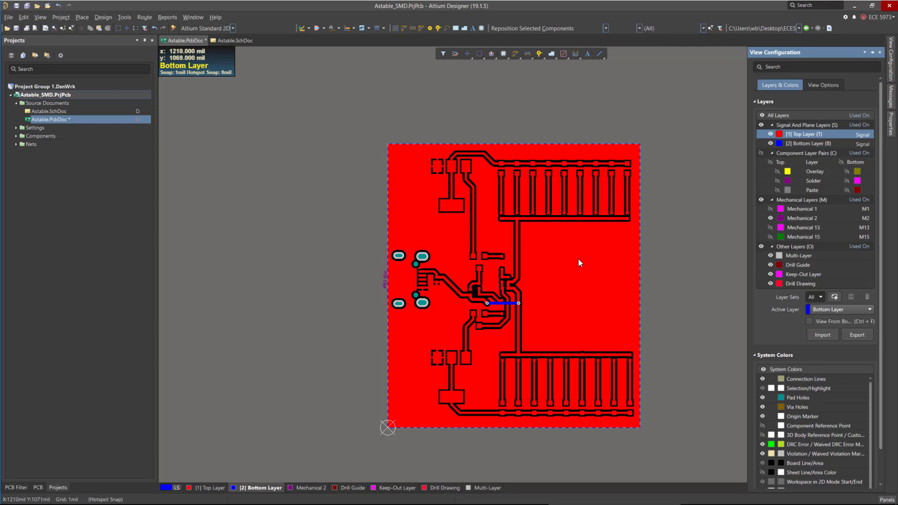
ctrl+scroll(411, 273, up, 1)
ctrl+scroll(411, 274, up, 2)
ctrl+scroll(361, 244, down, 2)
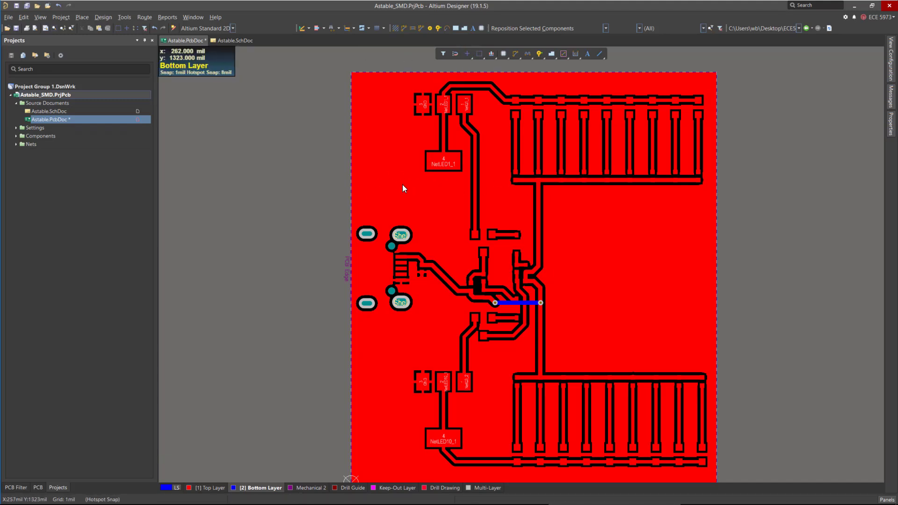
ctrl+scroll(489, 307, up, 5)
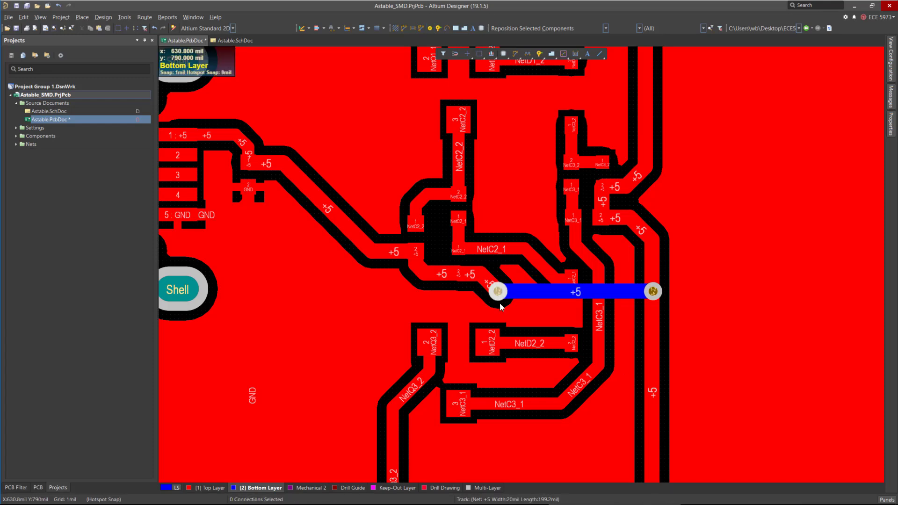
ctrl+scroll(645, 289, down, 5)
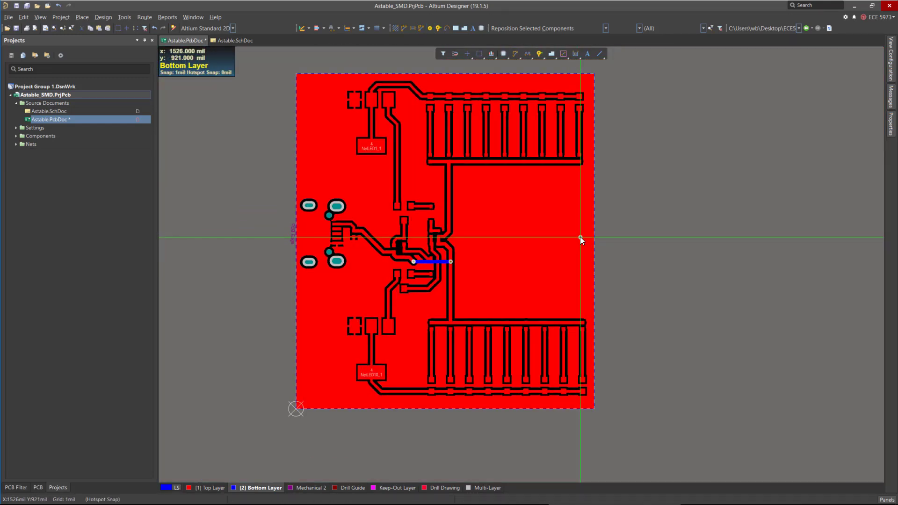
click(582, 240)
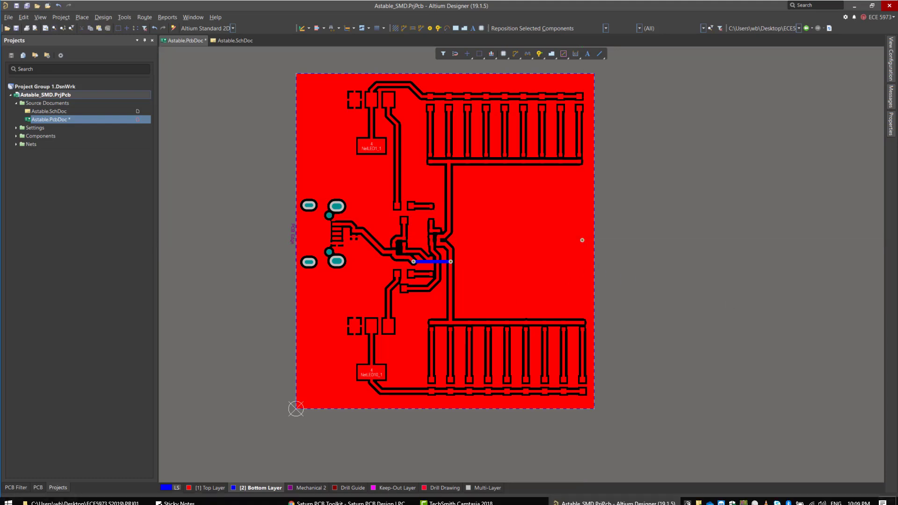
Repour the polygon pours around the newly placed via.
ctrl+scroll(581, 231, up, 2)
ctrl+scroll(581, 235, up, 4)
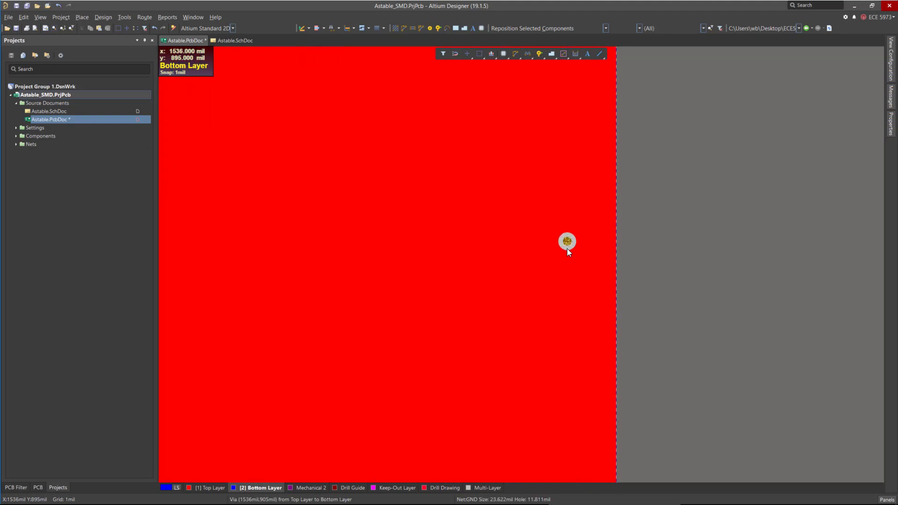
click(124, 17)
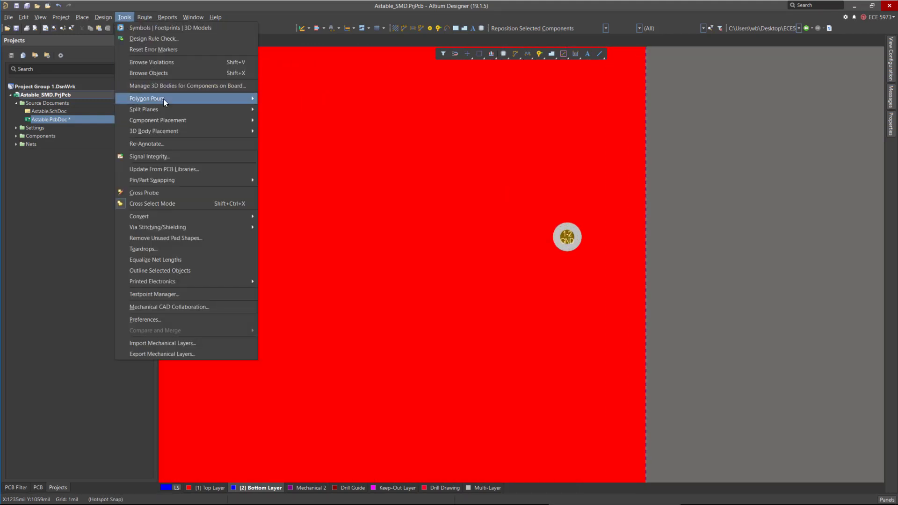
mouse_move(164, 100)
click(302, 139)
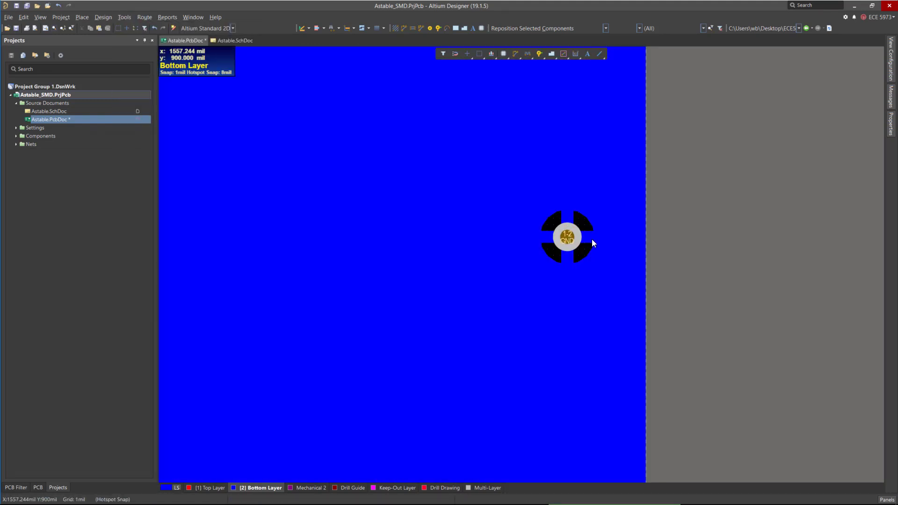
Switch between the top and bottom layers and inspect the repoured copper around the via.
ctrl+scroll(638, 227, down, 5)
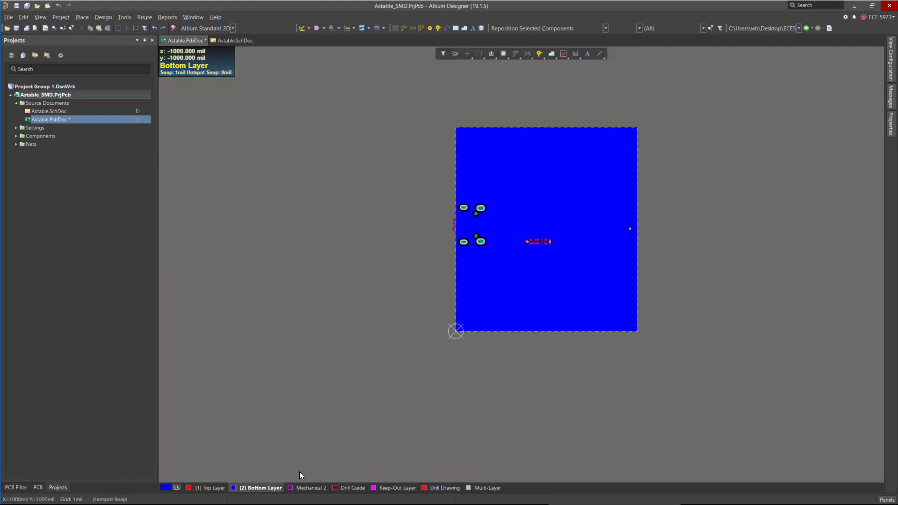
click(208, 487)
click(260, 488)
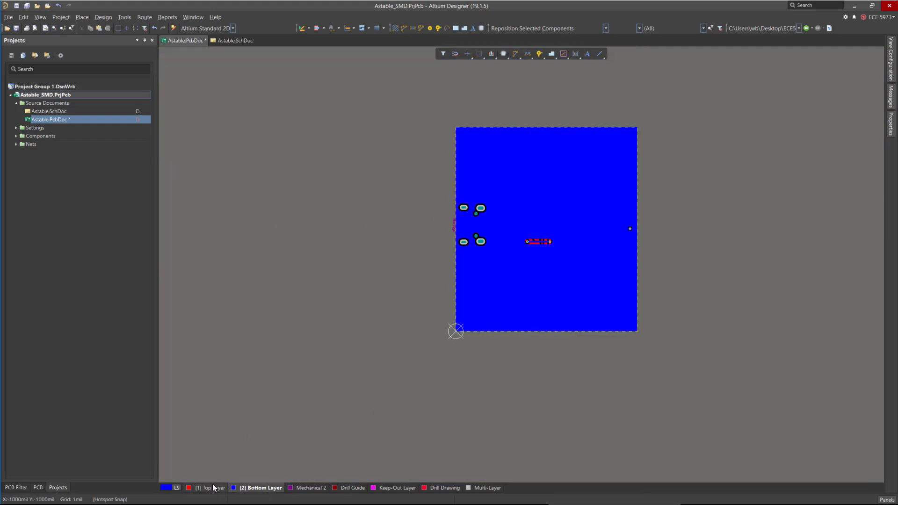
ctrl+scroll(631, 225, up, 5)
ctrl+scroll(633, 225, up, 2)
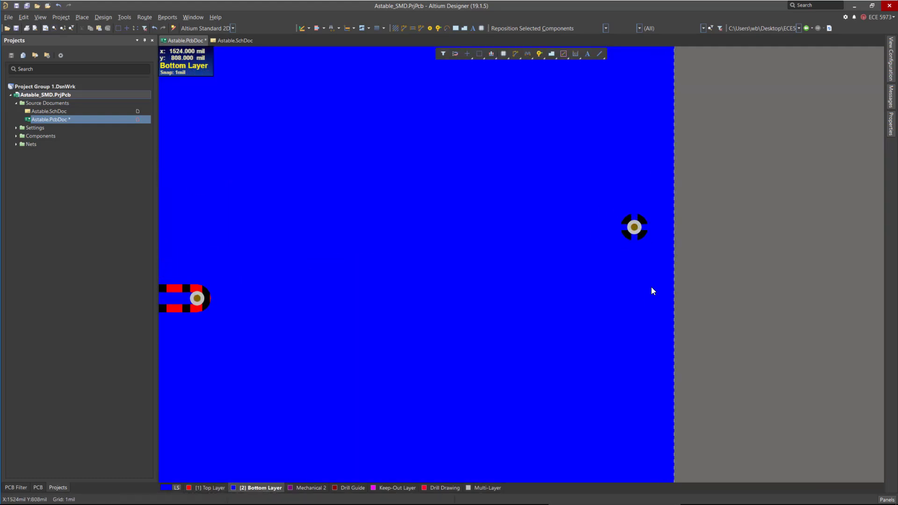
ctrl+scroll(631, 220, up, 2)
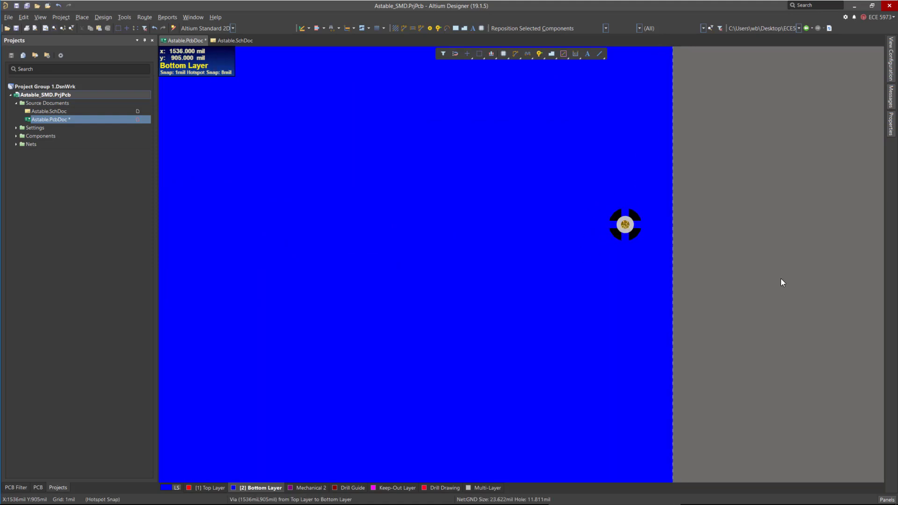
ctrl+scroll(584, 226, down, 2)
ctrl+scroll(583, 234, down, 2)
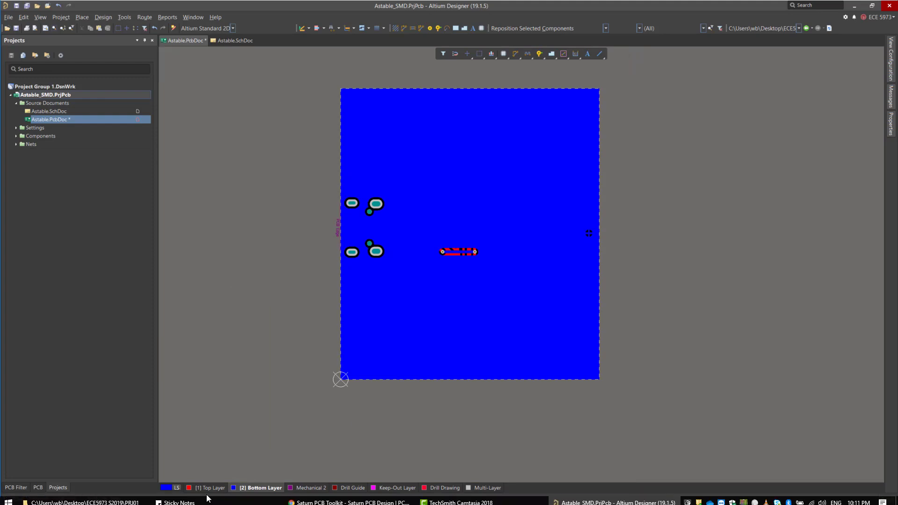
Repour all polygon pours on the board.
click(124, 17)
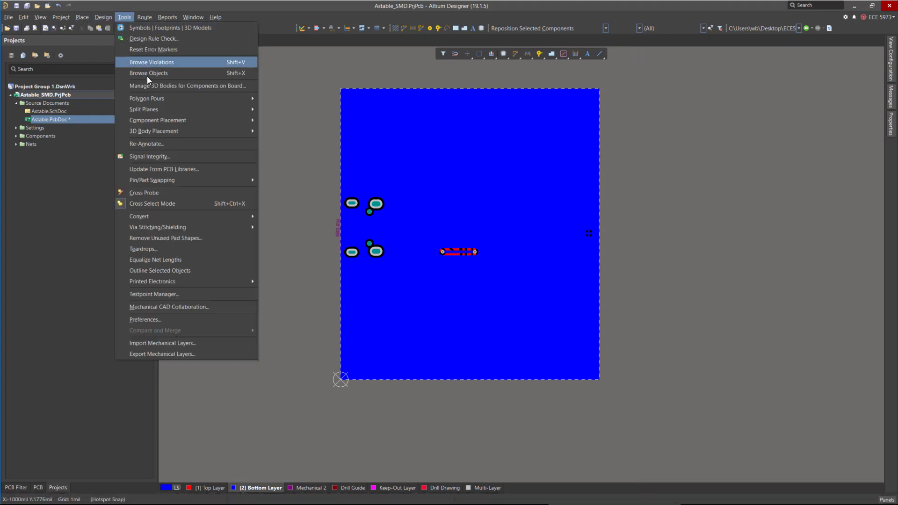
mouse_move(161, 104)
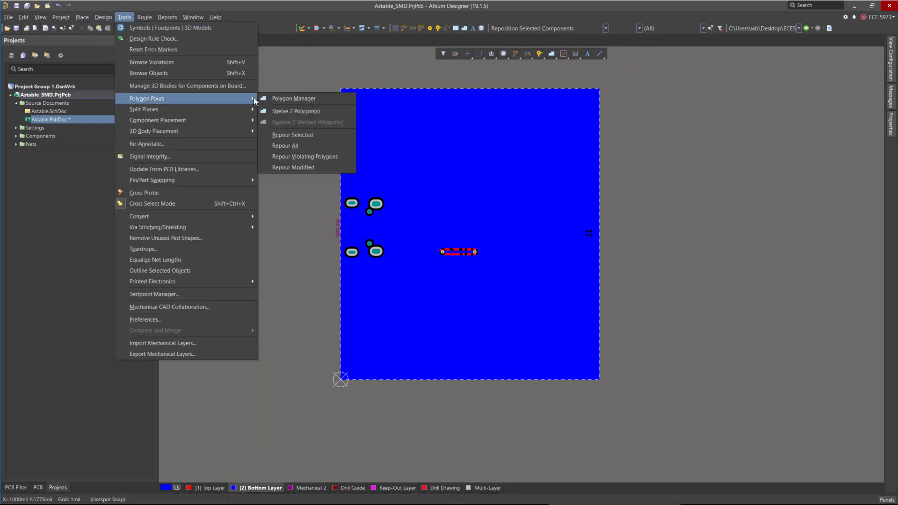
click(304, 144)
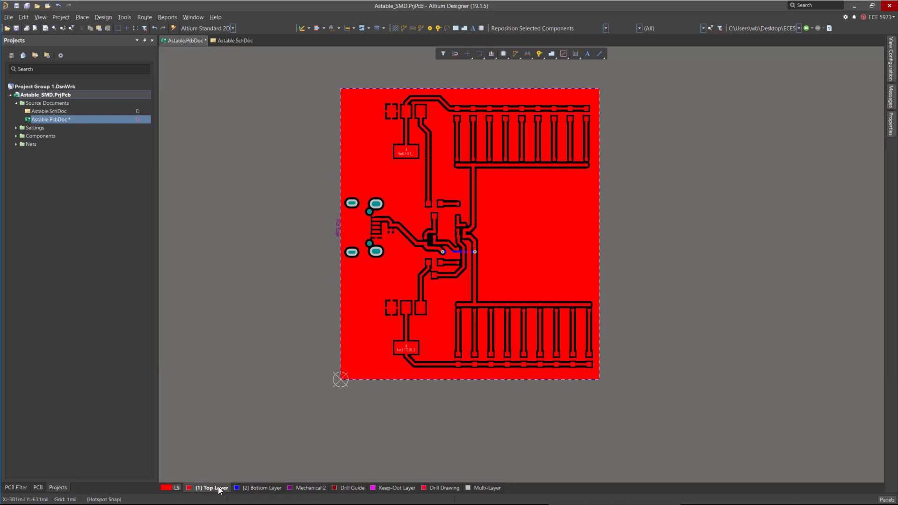
ctrl+scroll(339, 80, up, 4)
ctrl+scroll(403, 103, up, 2)
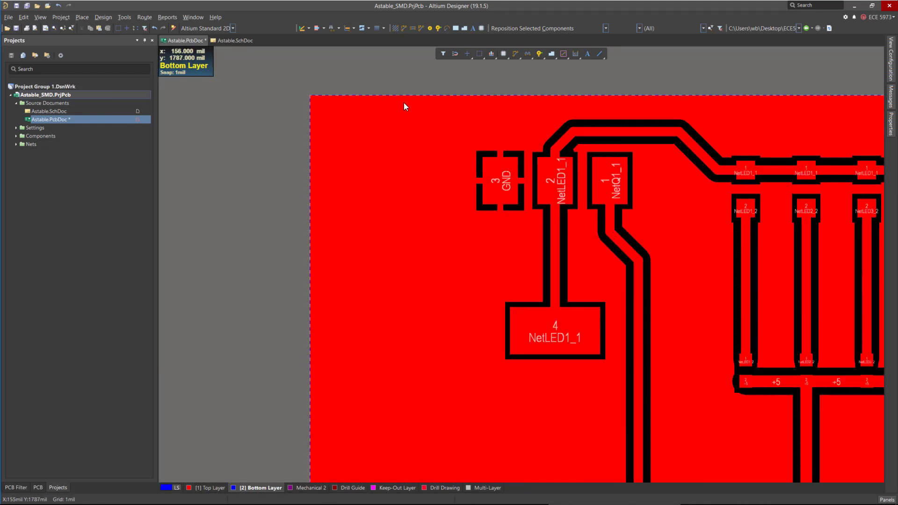
ctrl+scroll(361, 95, down, 4)
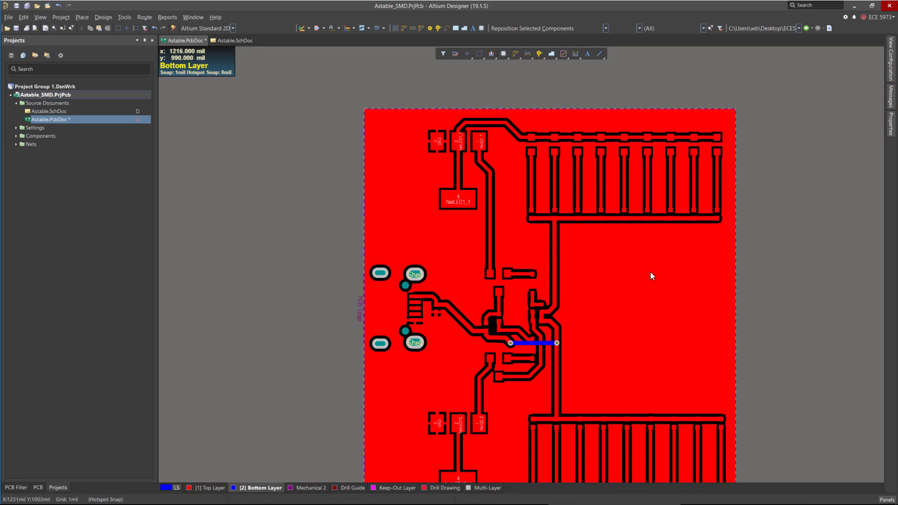
ctrl+scroll(456, 178, down, 3)
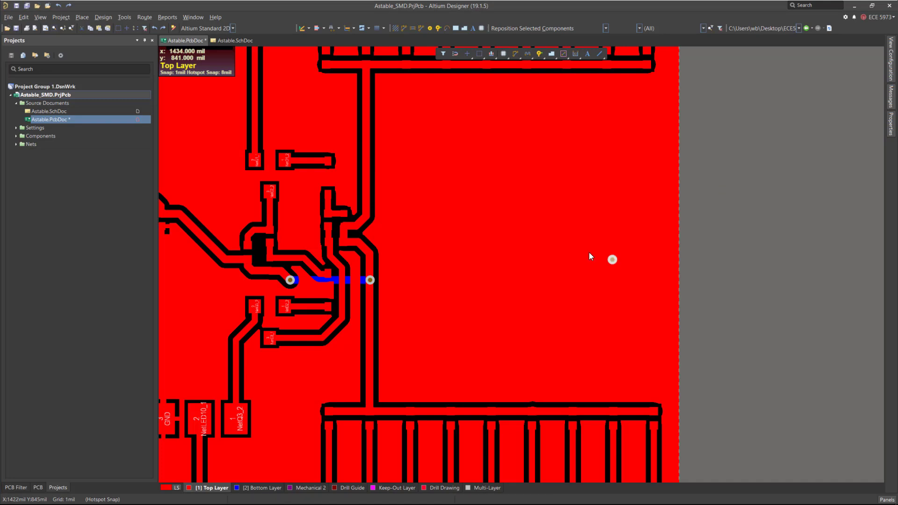
click(125, 17)
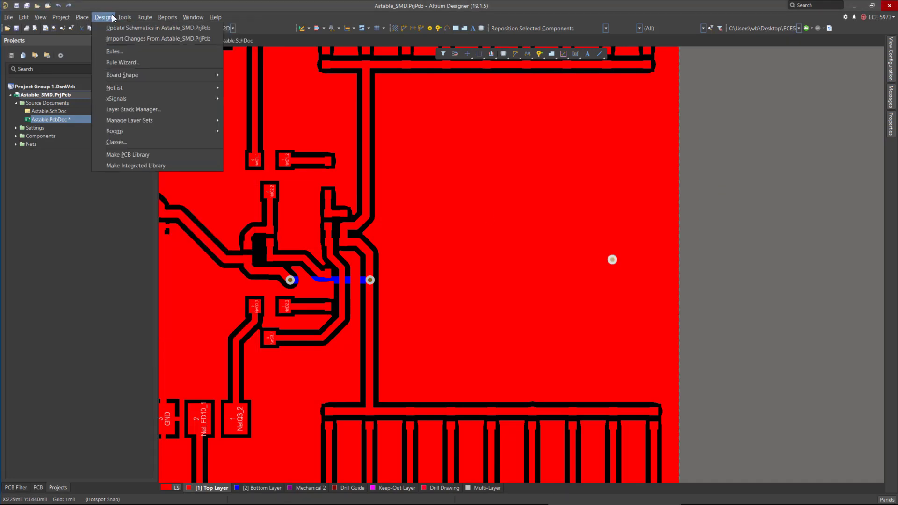
mouse_move(171, 100)
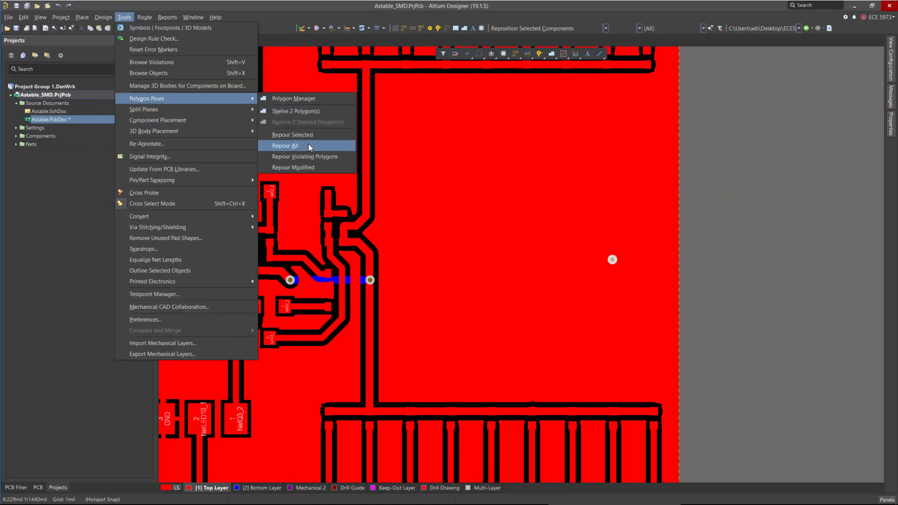
click(288, 145)
Open Add Stitching to Net and load values from the routing via style rule.
ctrl+scroll(689, 268, down, 7)
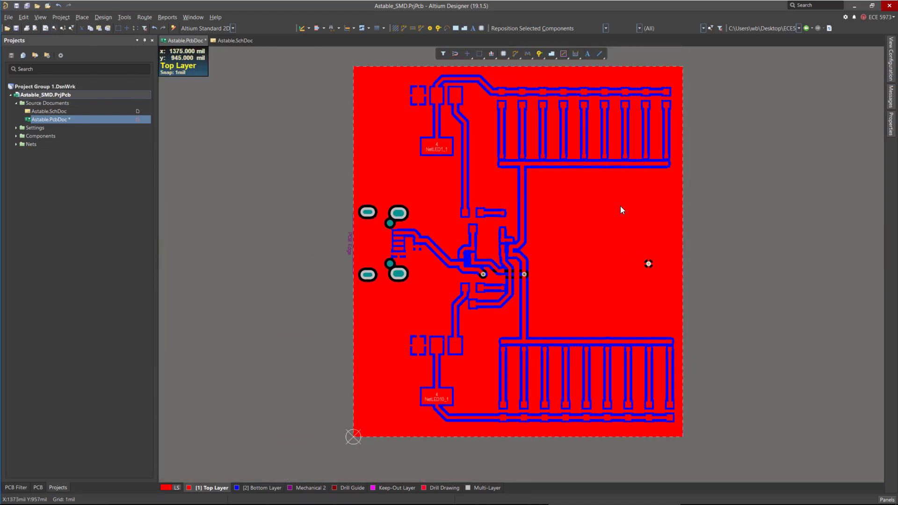
ctrl+scroll(625, 196, up, 4)
ctrl+scroll(603, 227, down, 4)
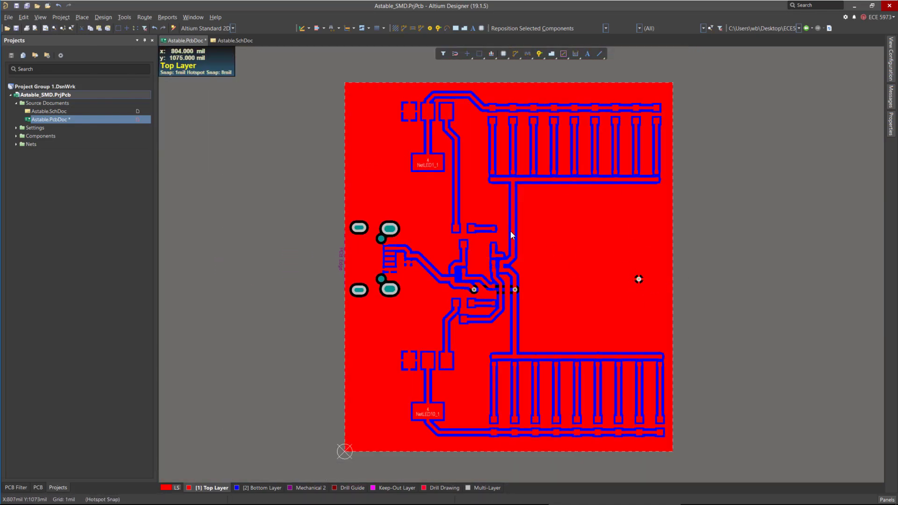
click(124, 19)
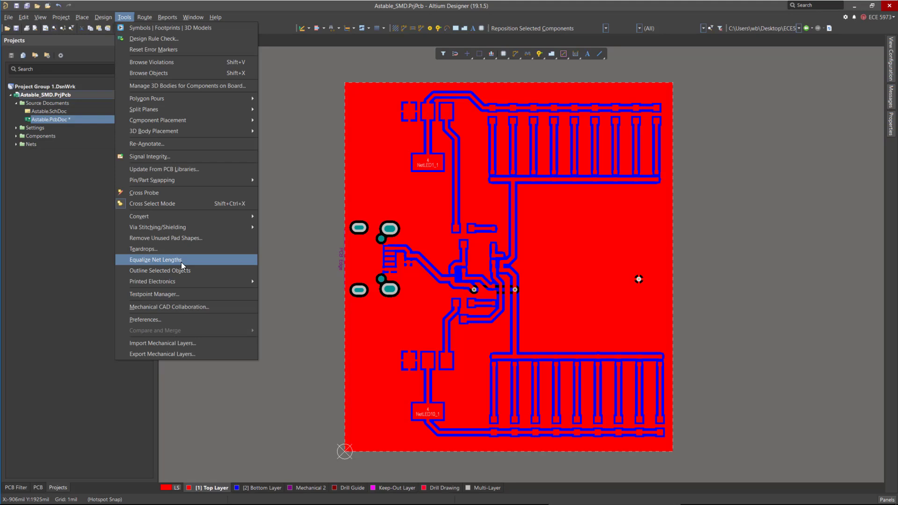
mouse_move(170, 229)
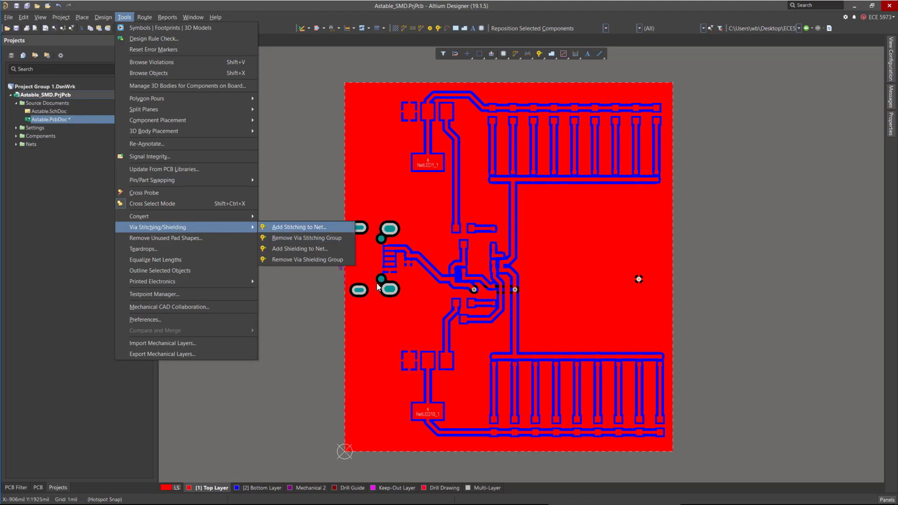
key(Return)
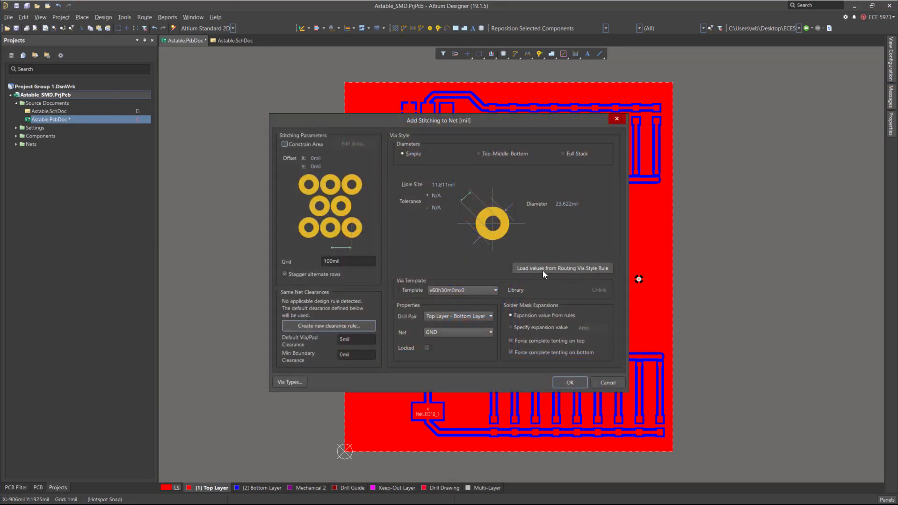
click(543, 270)
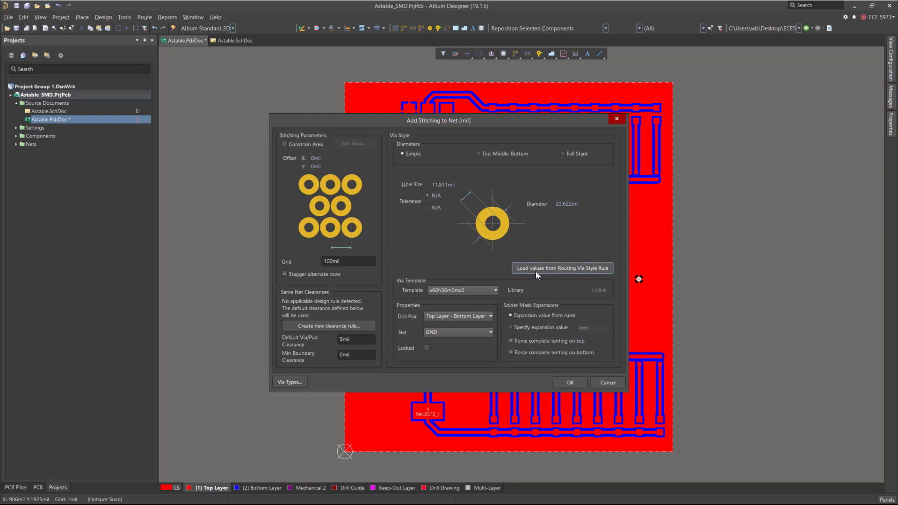
Keep GND as the stitching net with staggered rows and choose the v60h30m0mx0 via template.
click(453, 331)
click(450, 331)
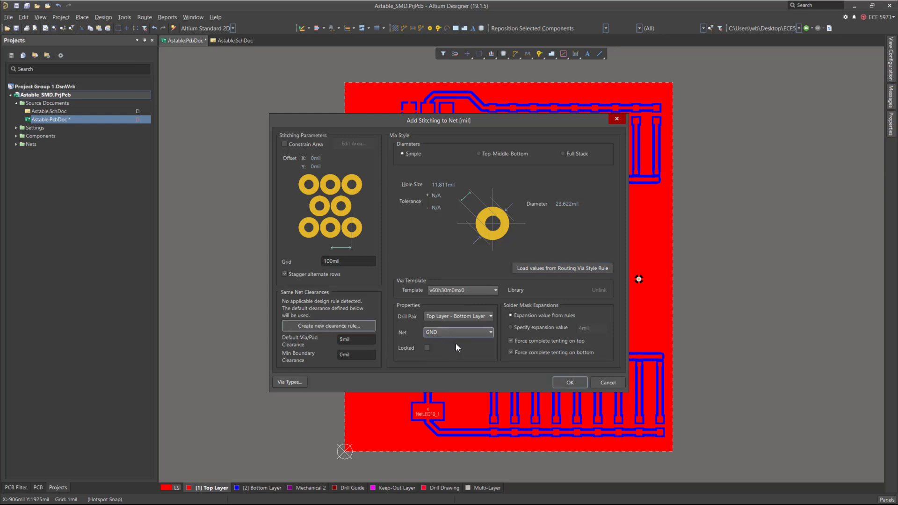
click(444, 333)
click(444, 342)
click(284, 274)
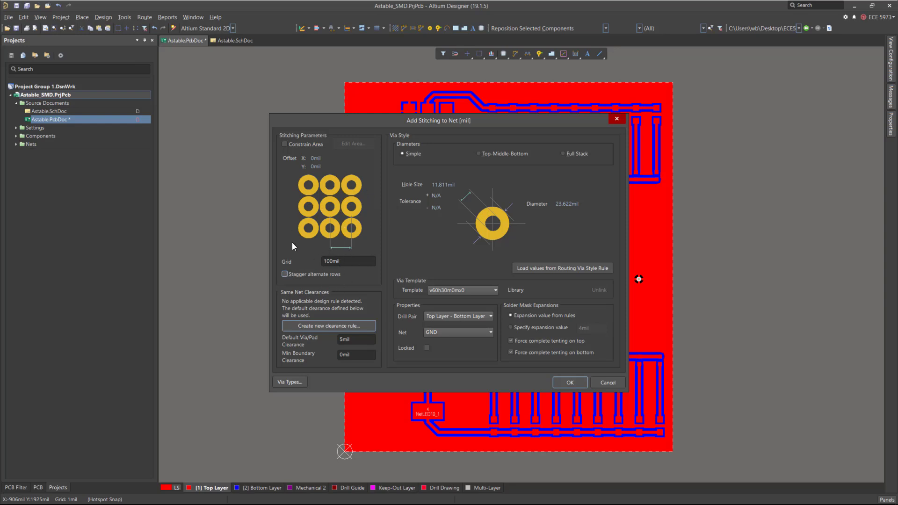
click(284, 274)
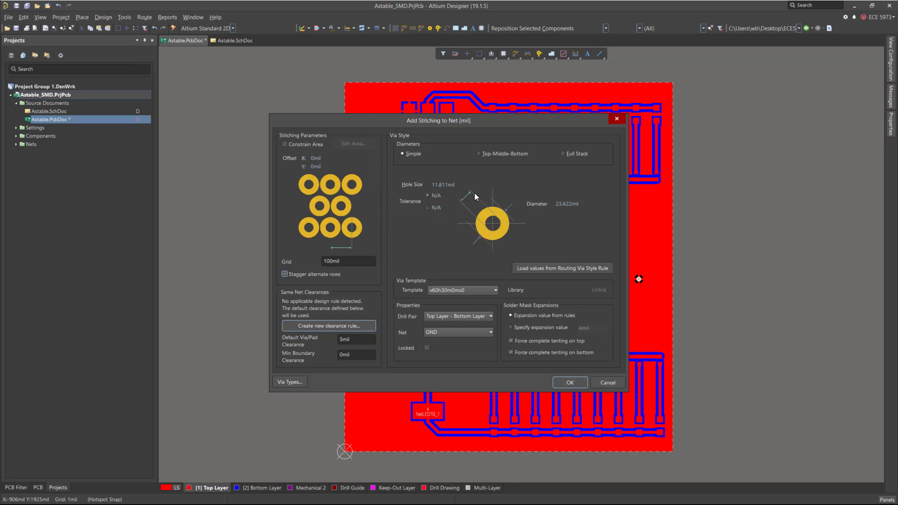
click(481, 290)
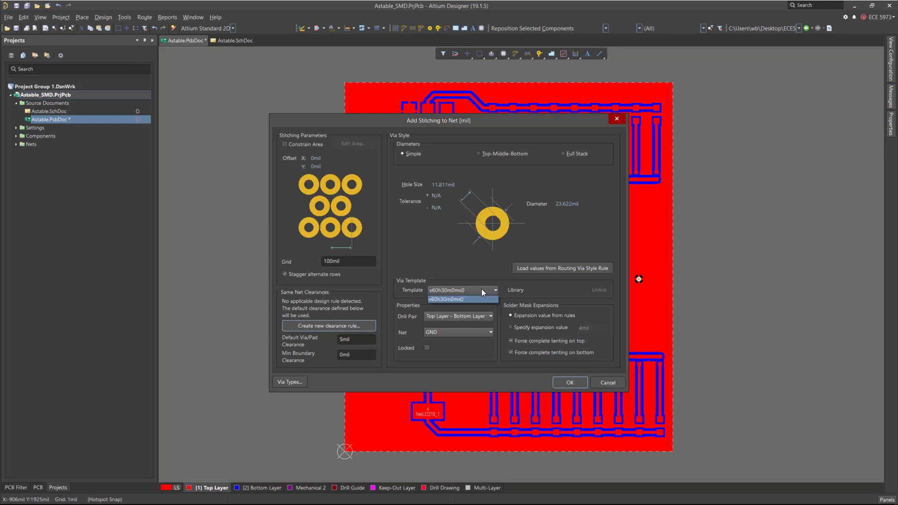
click(469, 299)
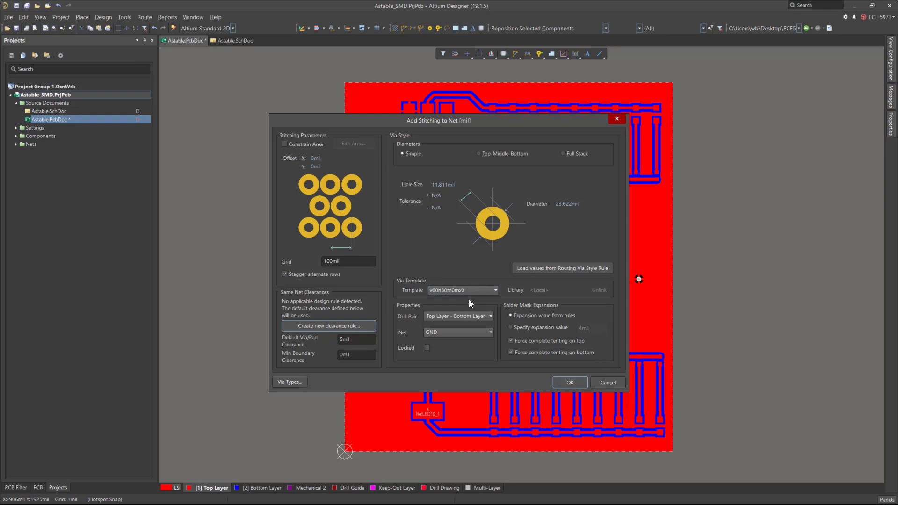
Set the via diameter to 0.6mil and hole size to 0.3mil, then apply the GND stitching vias.
double_click(445, 185)
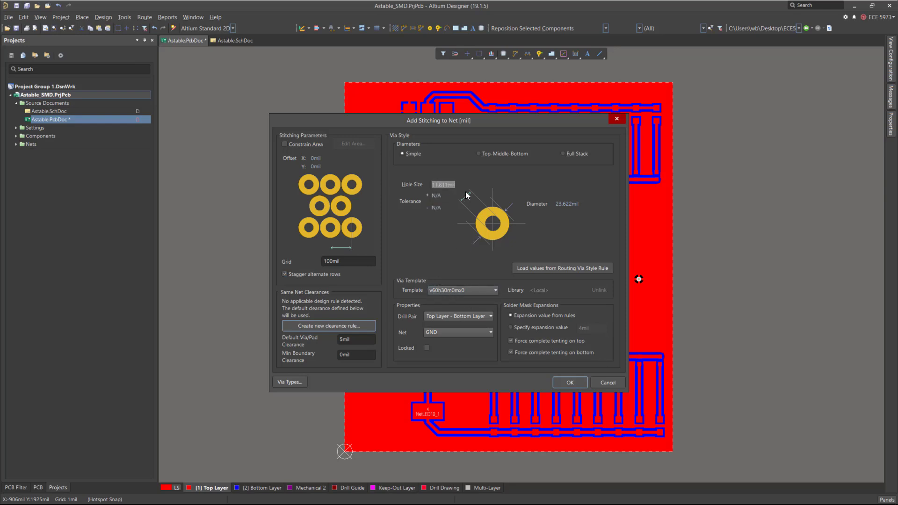
double_click(565, 204)
text(0.6)
double_click(445, 184)
text(0.3)
click(567, 381)
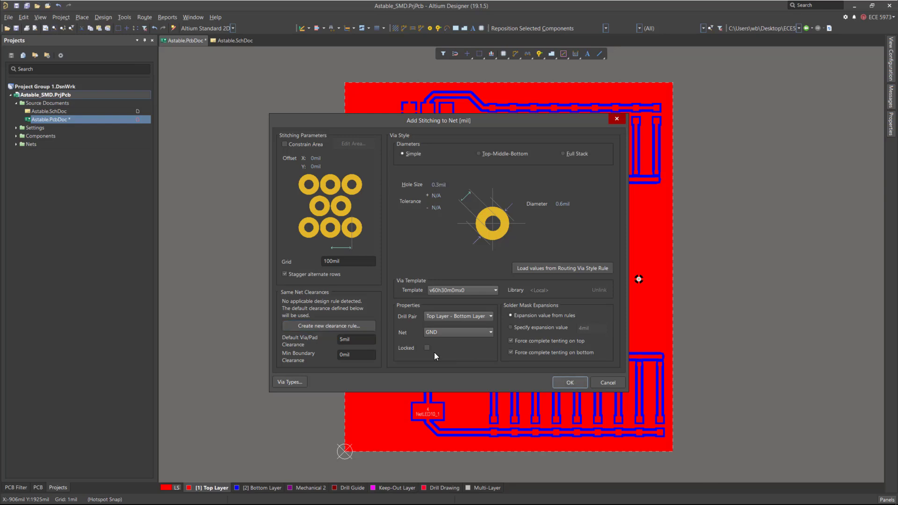
click(554, 382)
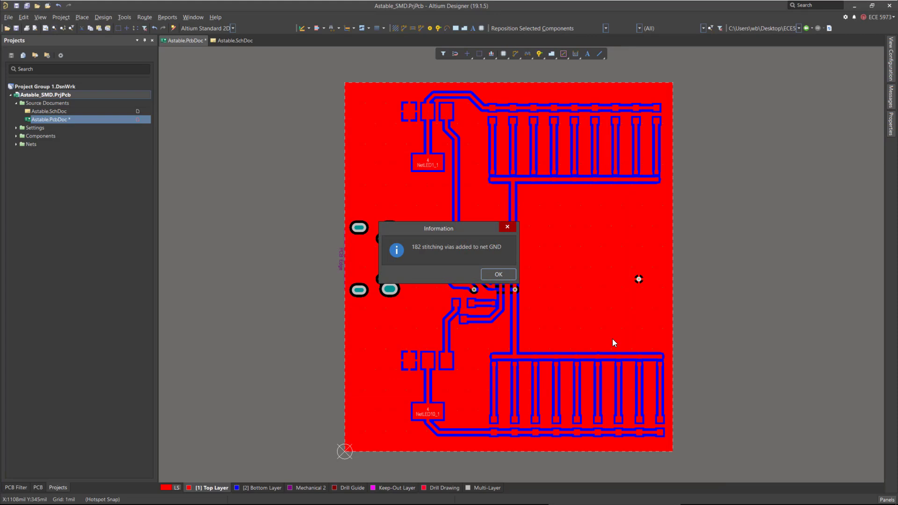
Inspect the placed stitching vias on the top and bottom layers, zooming in on a single via.
click(497, 275)
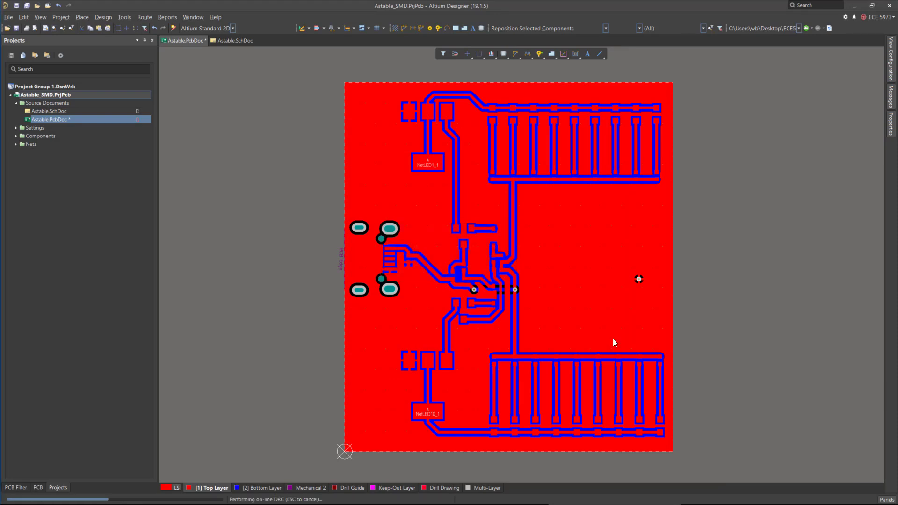
ctrl+scroll(644, 252, up, 8)
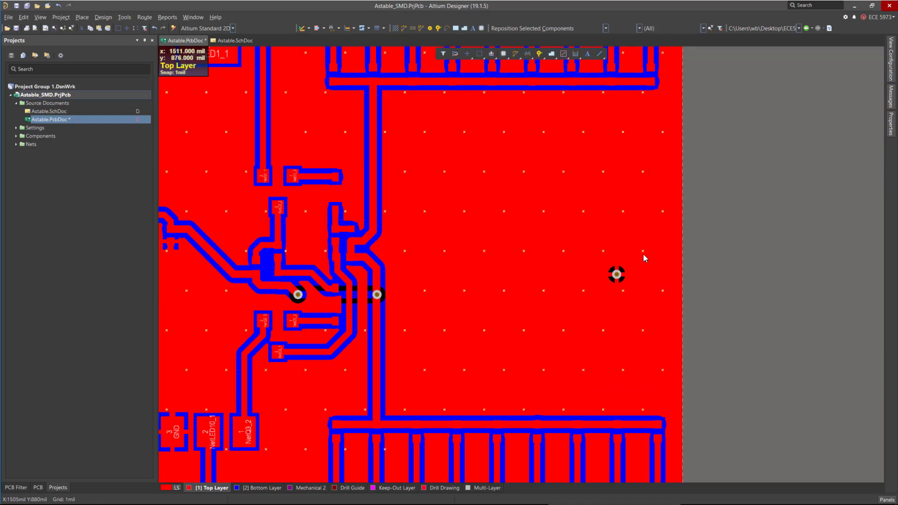
ctrl+scroll(638, 252, down, 8)
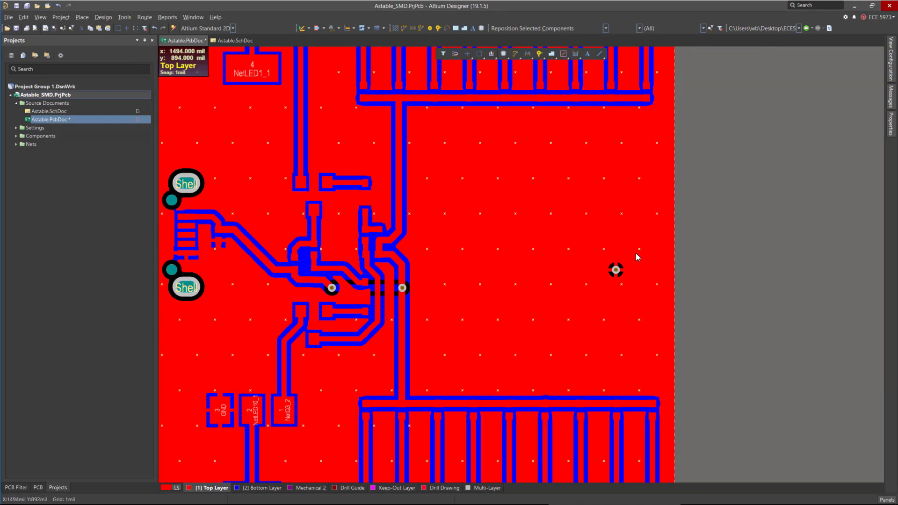
ctrl+scroll(402, 402, up, 3)
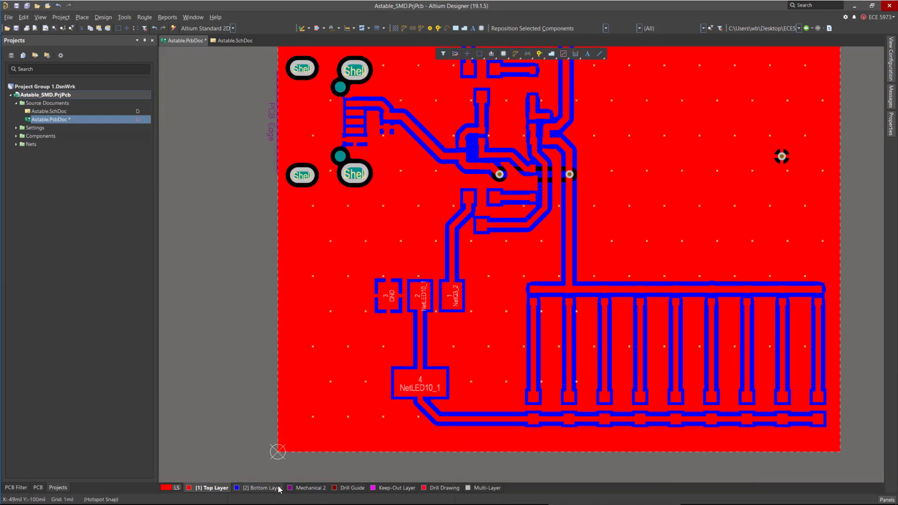
click(247, 488)
click(213, 488)
ctrl+scroll(437, 353, down, 3)
ctrl+scroll(534, 265, up, 6)
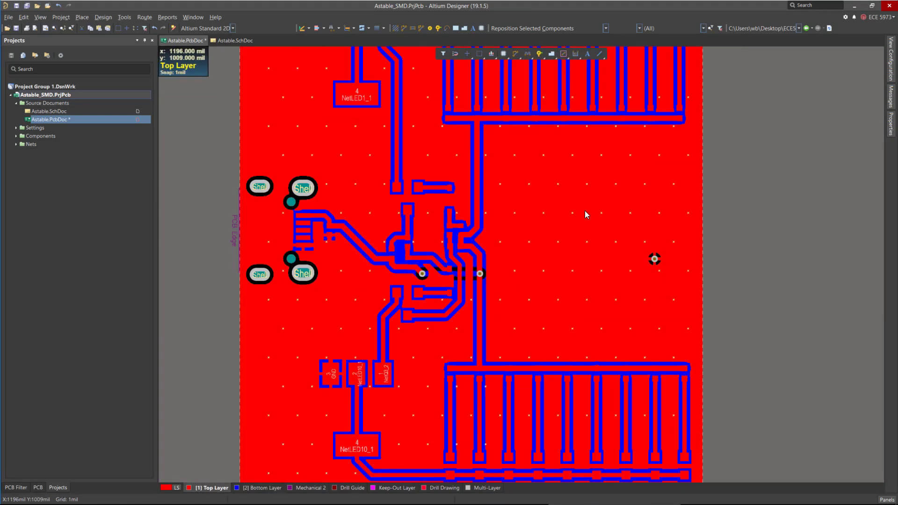
ctrl+scroll(577, 235, up, 10)
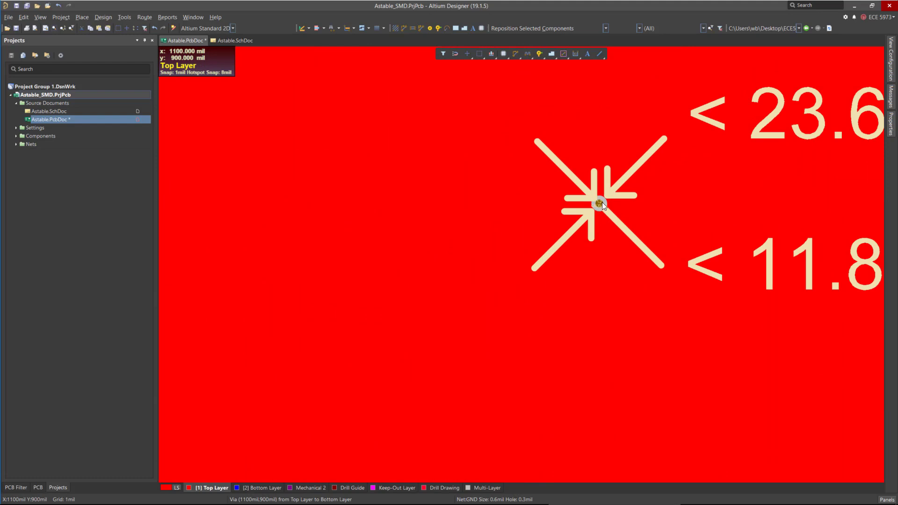
Open the stitching via properties and set the hole size to 0.3mm.
ctrl+scroll(581, 222, down, 3)
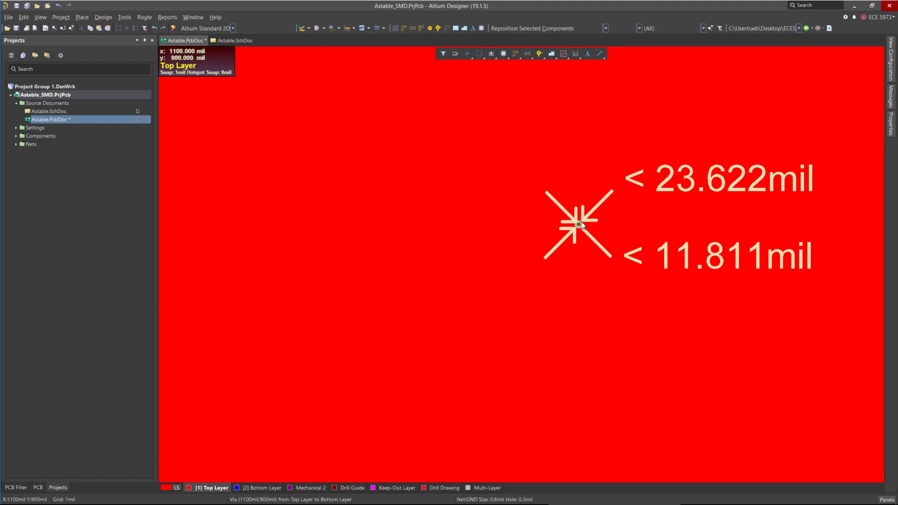
right_click(579, 224)
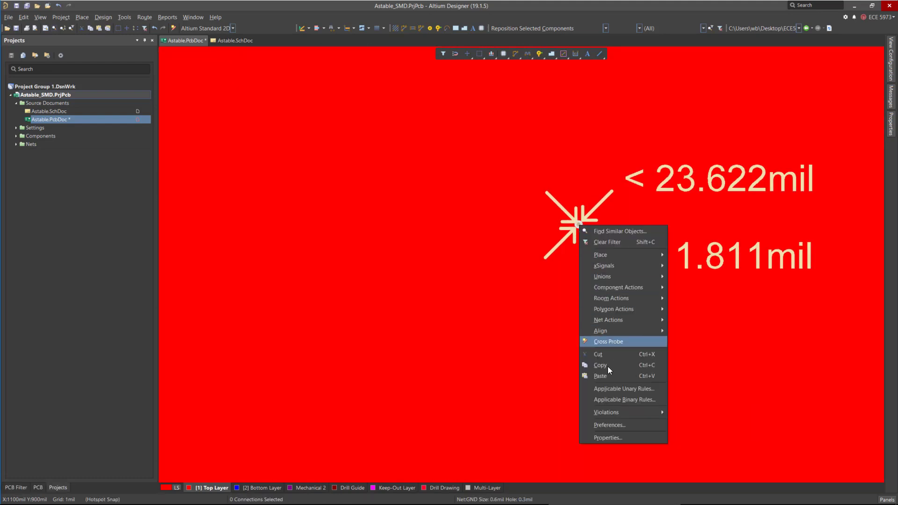
click(627, 436)
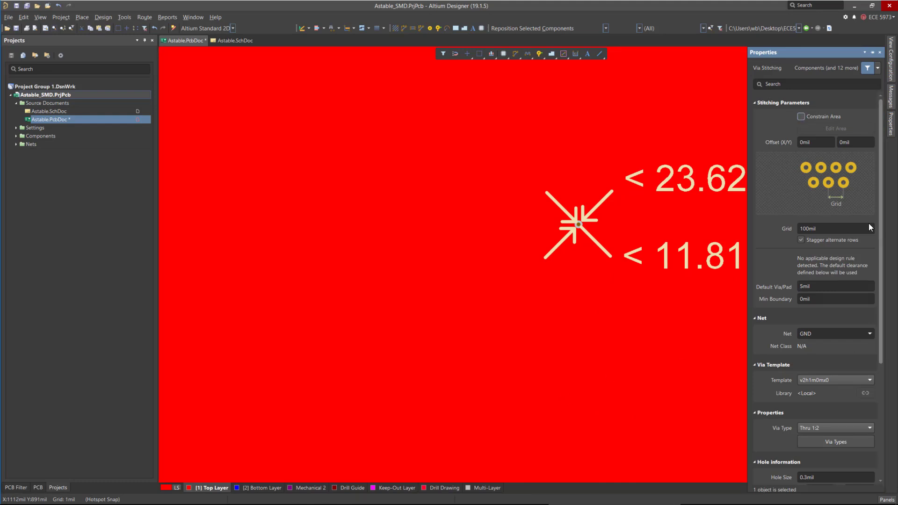
scroll(852, 270, down, 3)
scroll(849, 279, down, 2)
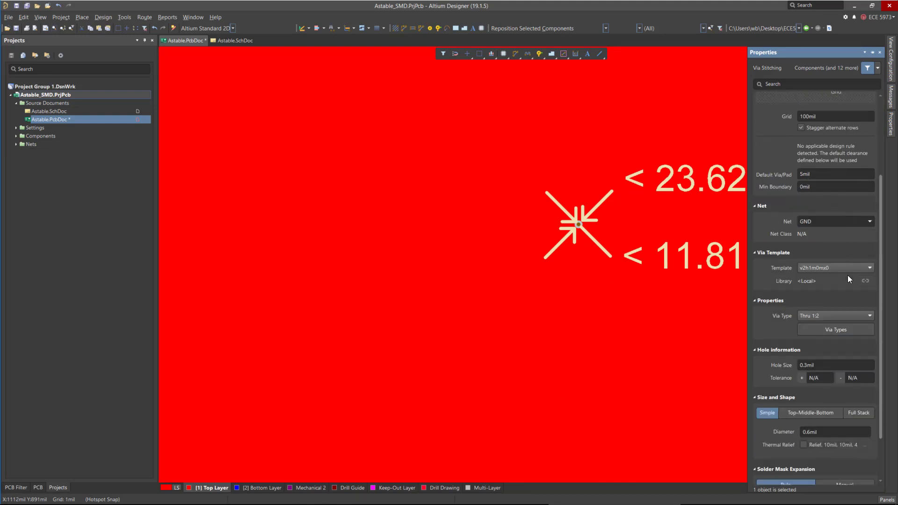
scroll(848, 275, down, 3)
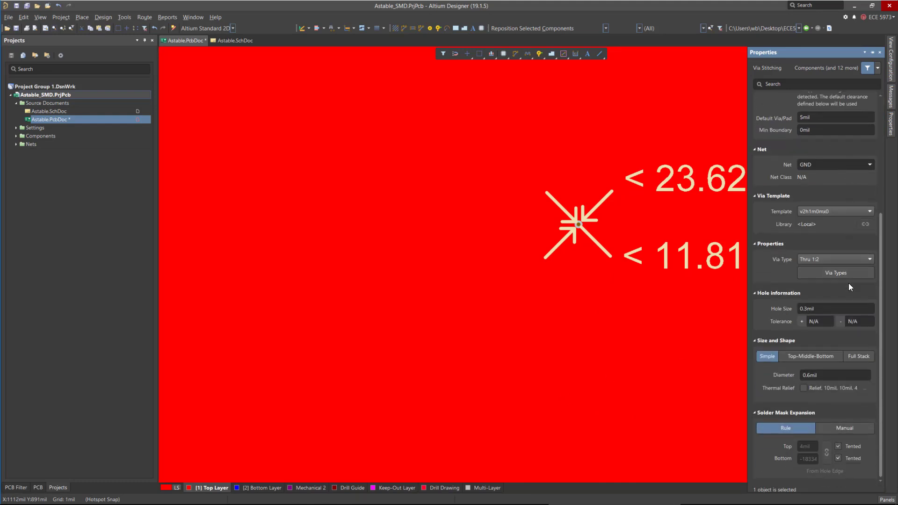
click(836, 311)
text(0.3mm)
key(Return)
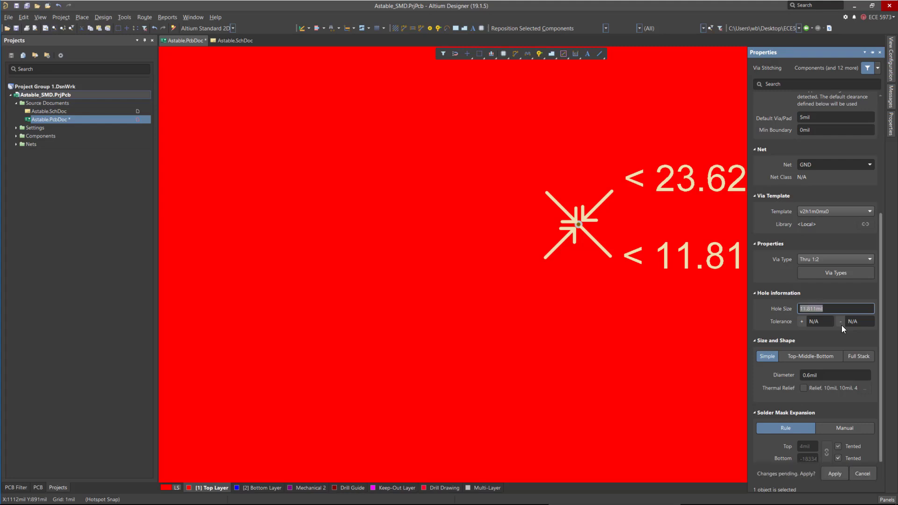
Set the via diameter to 0.6mm and reapply the GND stitching vias.
click(823, 374)
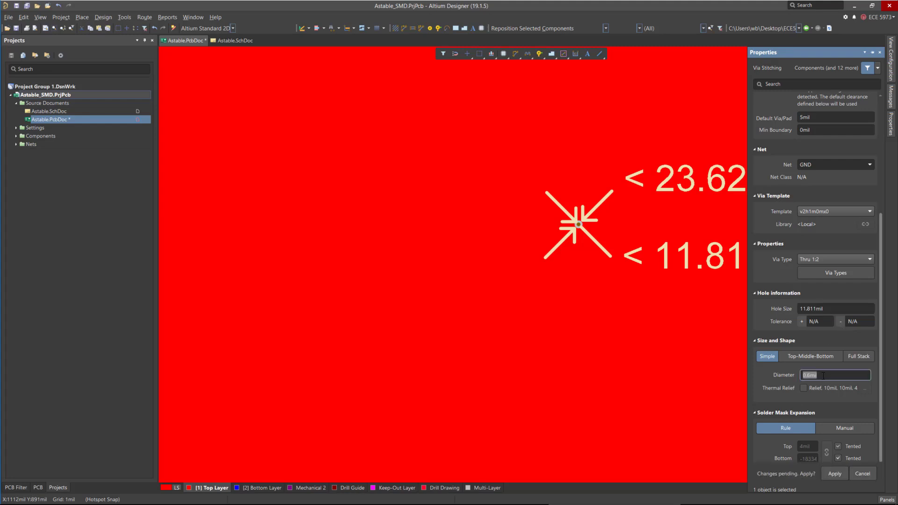
text(0)
key(Return)
click(835, 474)
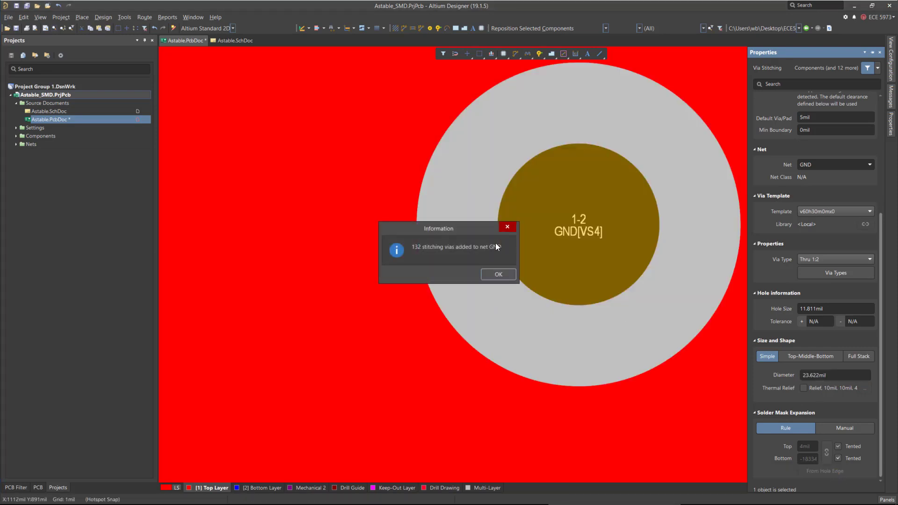
click(499, 275)
Reopen the stitching properties, change the stitching grid to 200mil, and reapply the GND stitching vias.
ctrl+scroll(546, 255, down, 4)
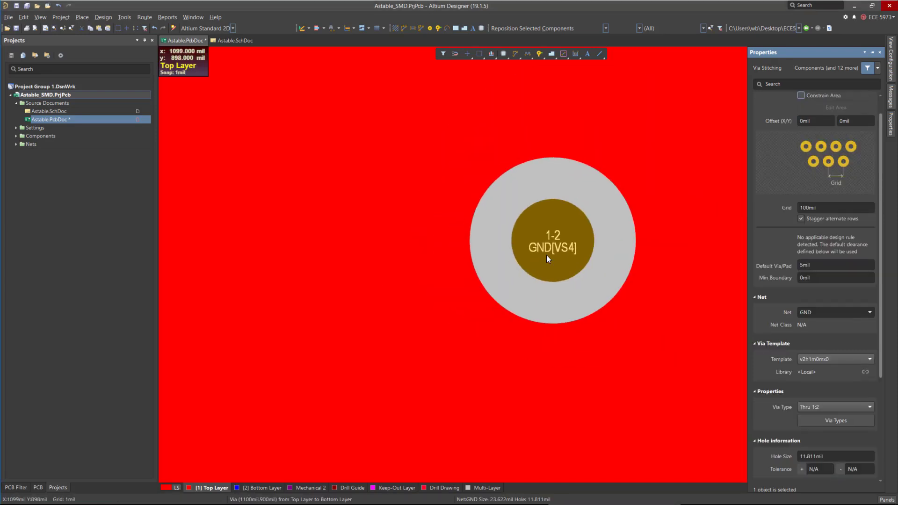
ctrl+scroll(560, 251, down, 6)
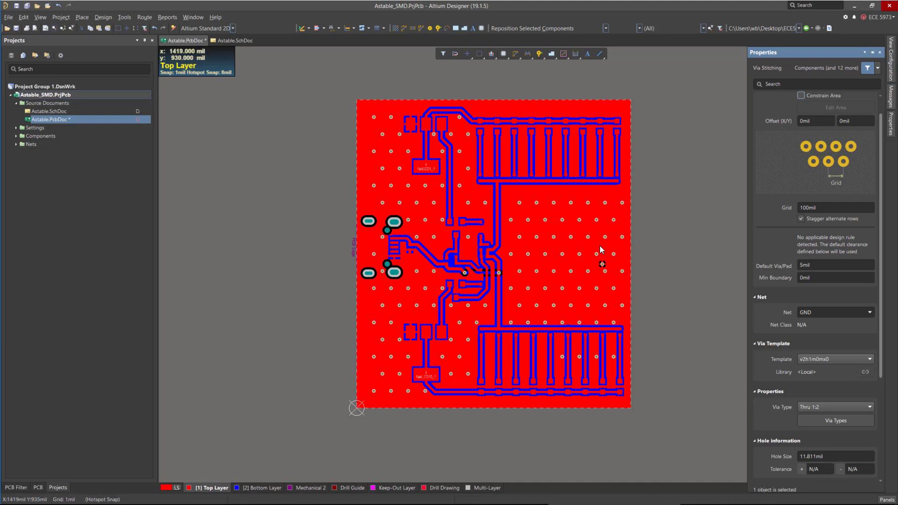
right_click(624, 240)
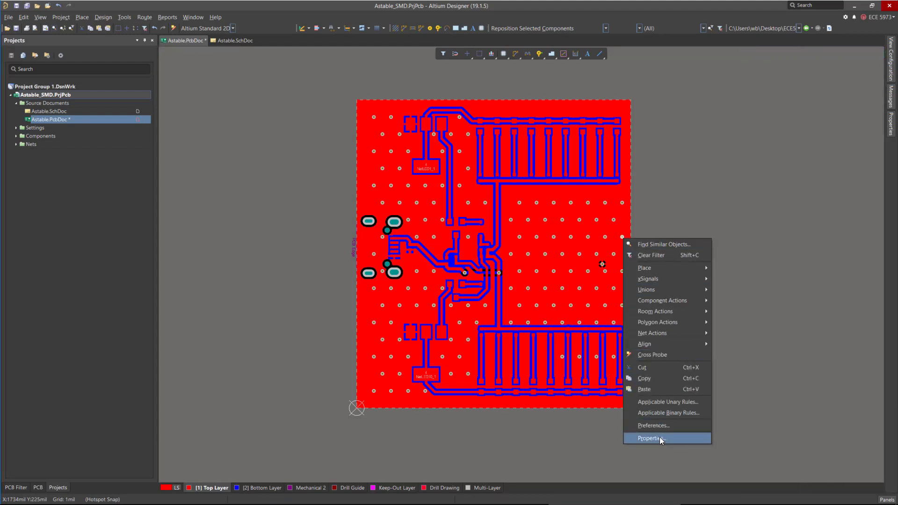
click(652, 438)
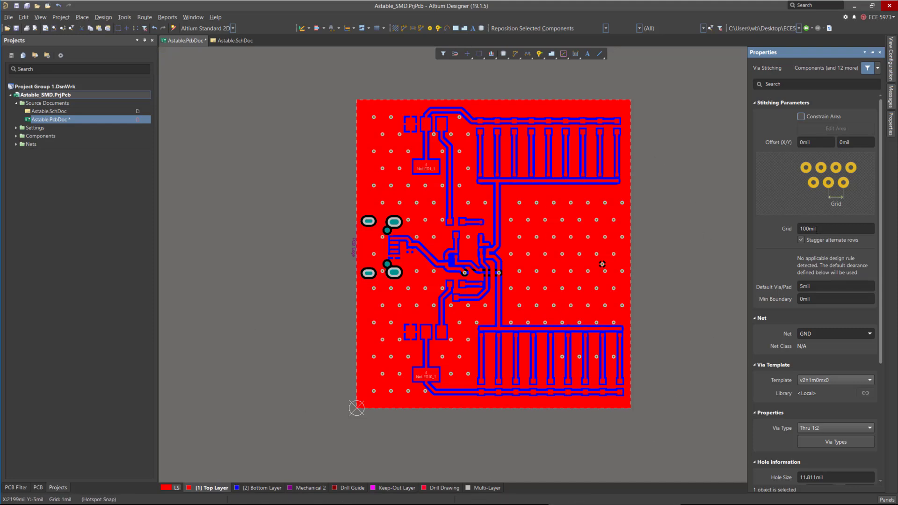
click(802, 228)
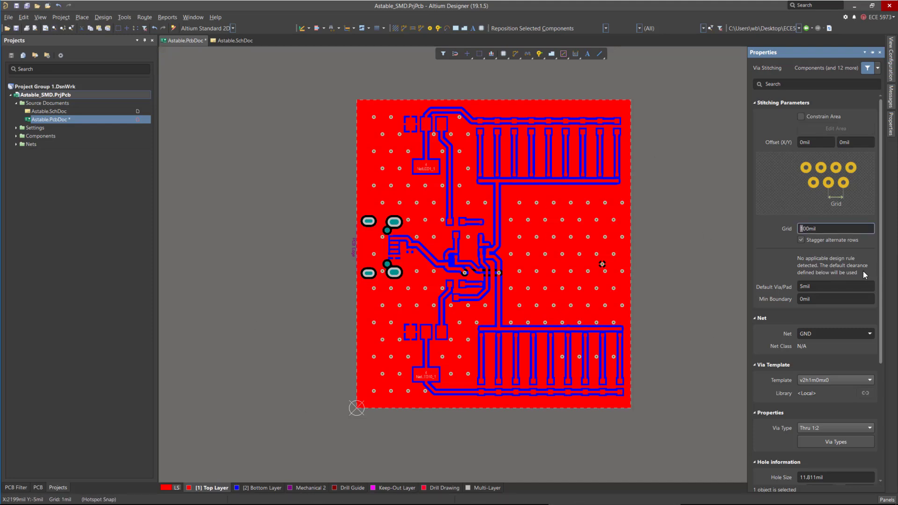
scroll(849, 245, down, 1)
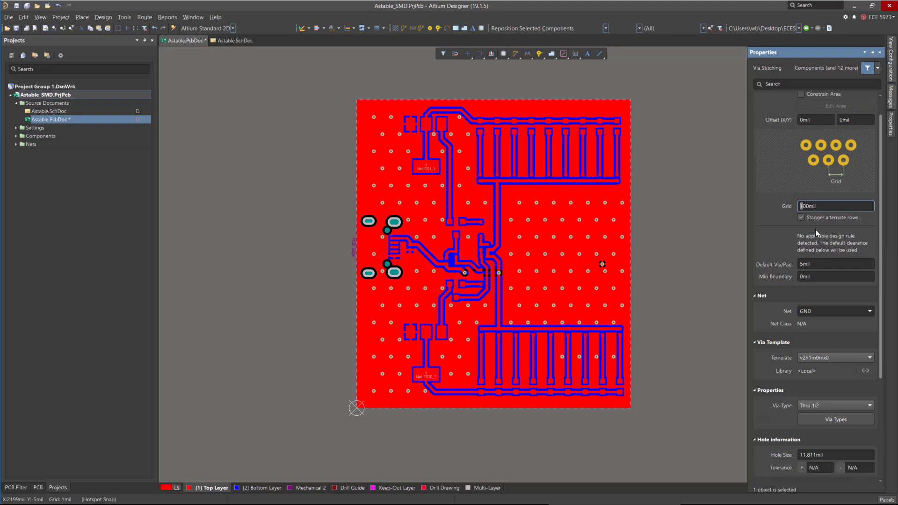
text(2)
key(Return)
click(834, 473)
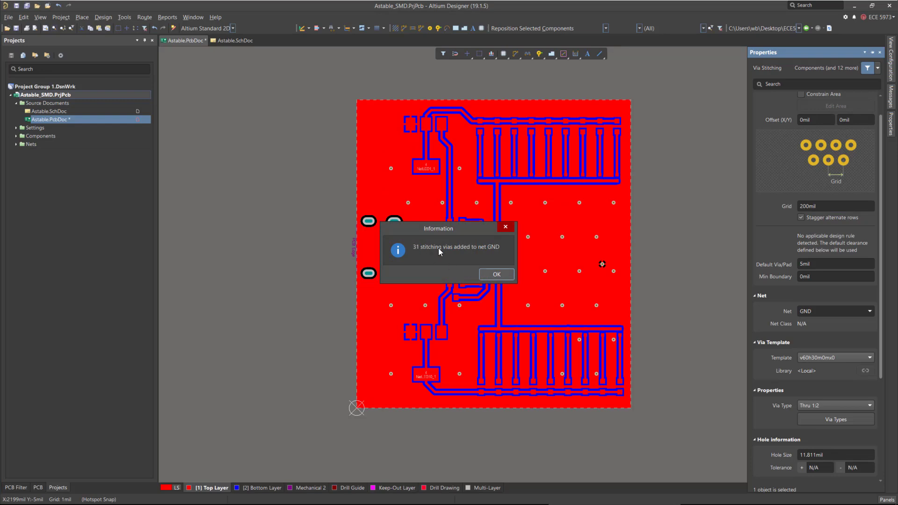
click(497, 274)
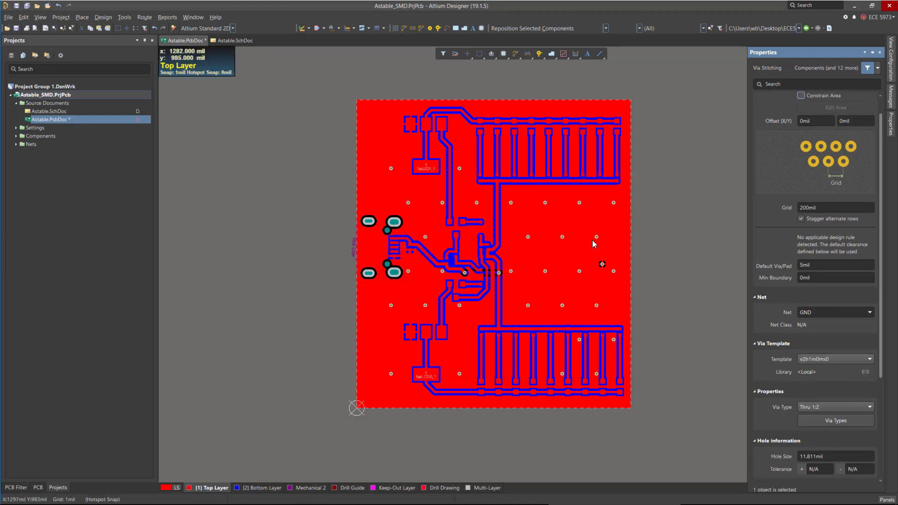
Measure the distance between two neighbouring stitching vias.
ctrl+scroll(597, 238, up, 2)
click(552, 249)
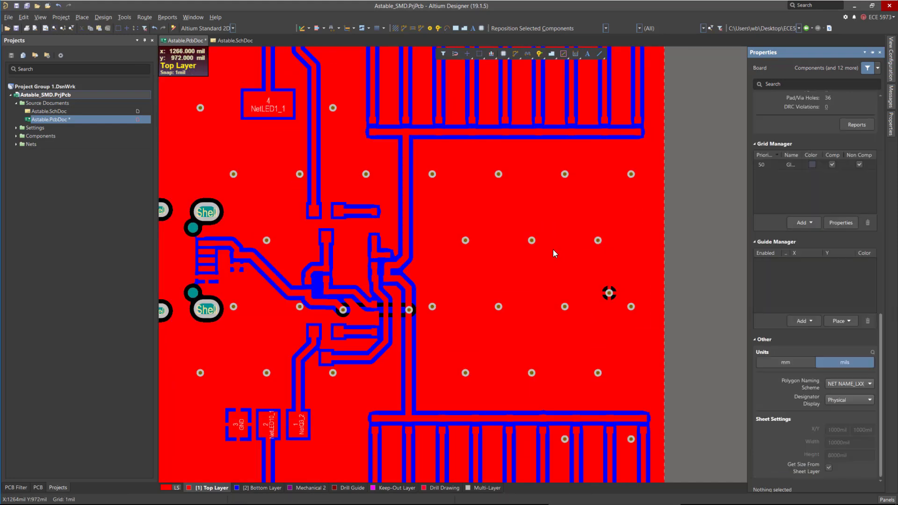
click(192, 17)
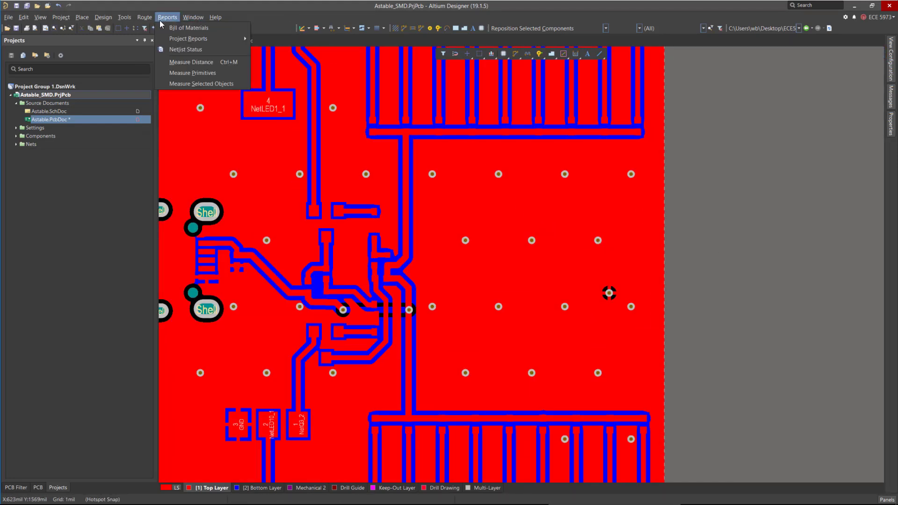
mouse_move(167, 16)
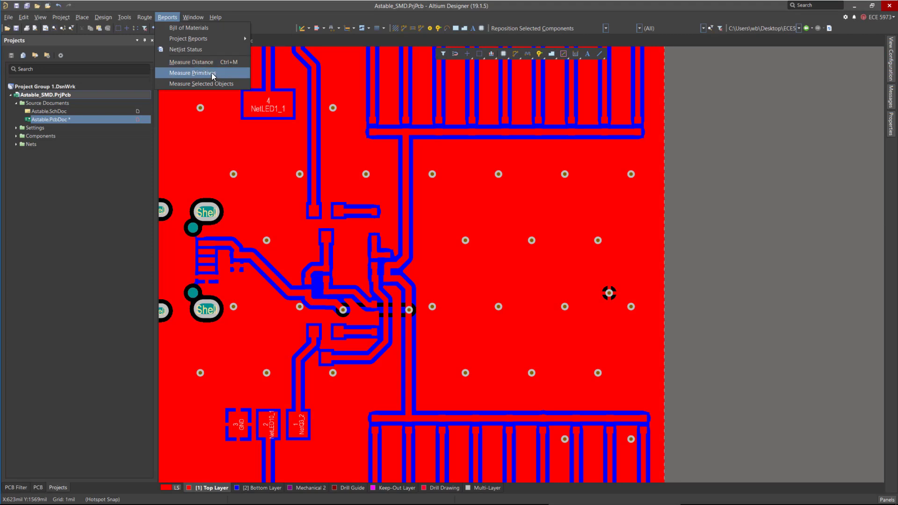
click(209, 67)
ctrl+scroll(566, 243, up, 3)
click(590, 215)
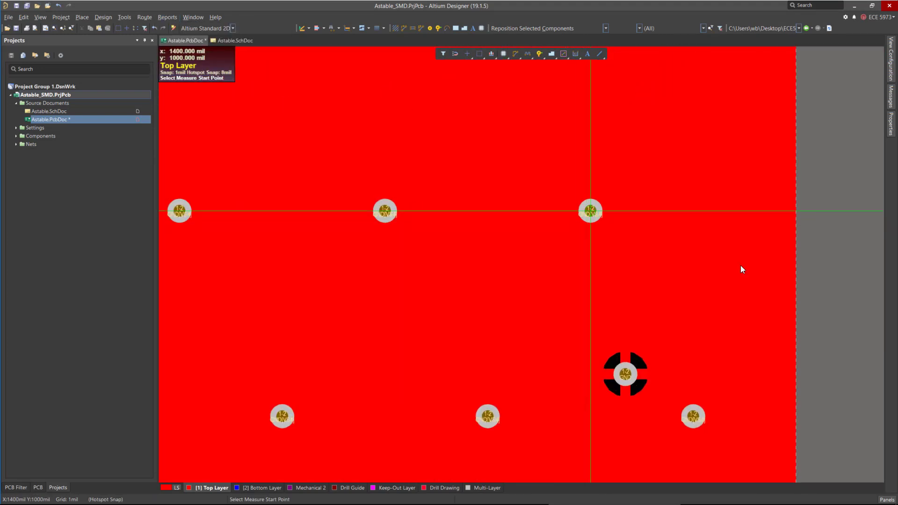
click(384, 213)
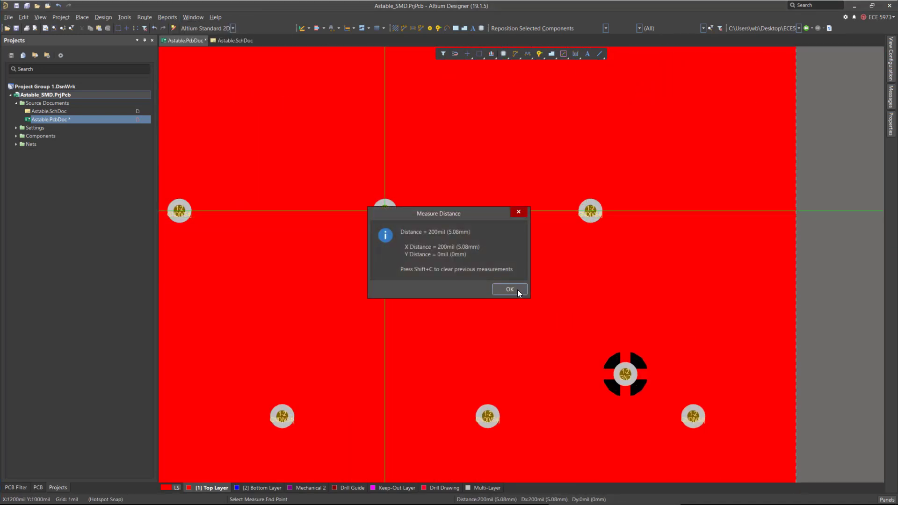
click(509, 289)
Examine the stitched GND pours across the board on both the bottom and top layers.
ctrl+scroll(529, 267, up, 6)
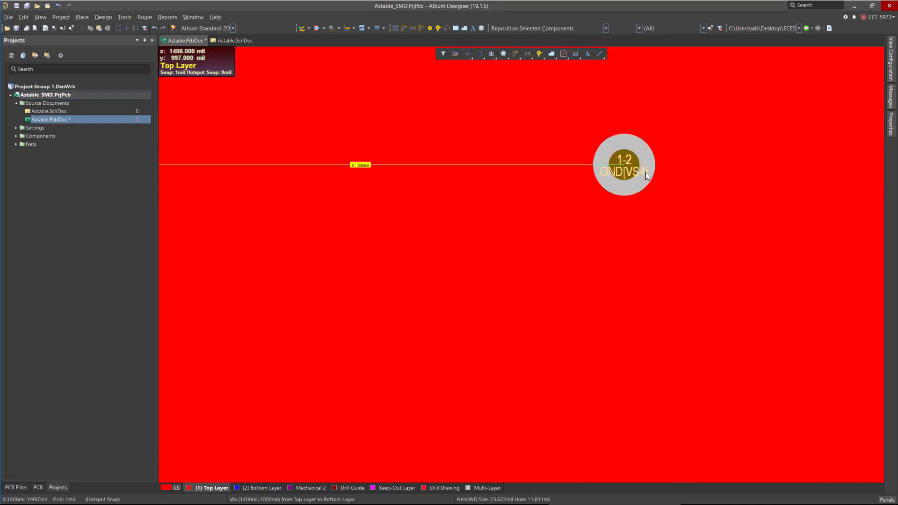
ctrl+scroll(610, 209, down, 5)
ctrl+scroll(623, 213, down, 1)
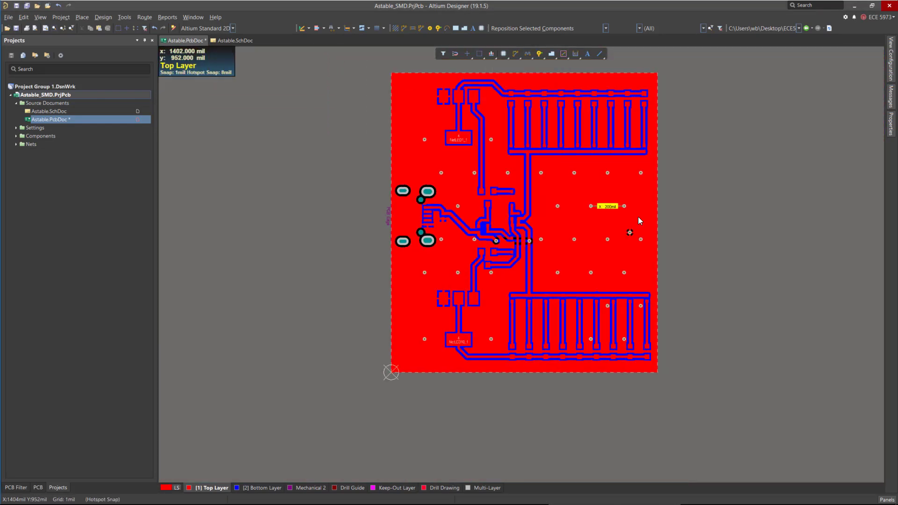
key(End)
ctrl+scroll(585, 194, down, 1)
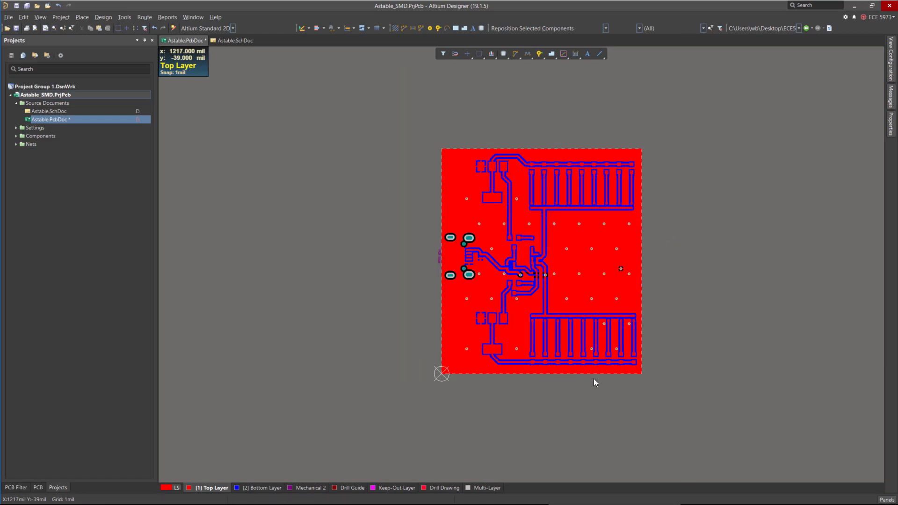
ctrl+scroll(573, 267, up, 1)
ctrl+scroll(473, 259, up, 1)
ctrl+scroll(462, 207, down, 1)
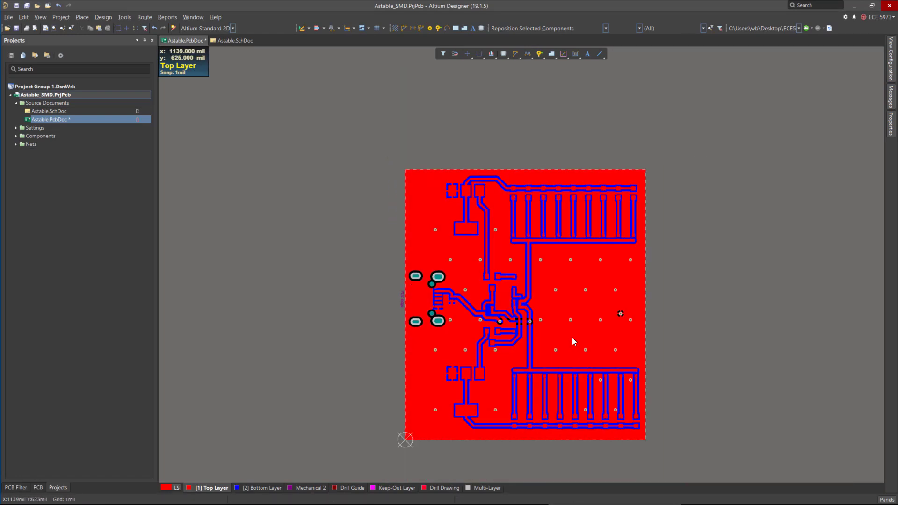
ctrl+scroll(571, 337, up, 1)
ctrl+scroll(505, 138, down, 1)
ctrl+scroll(546, 270, up, 1)
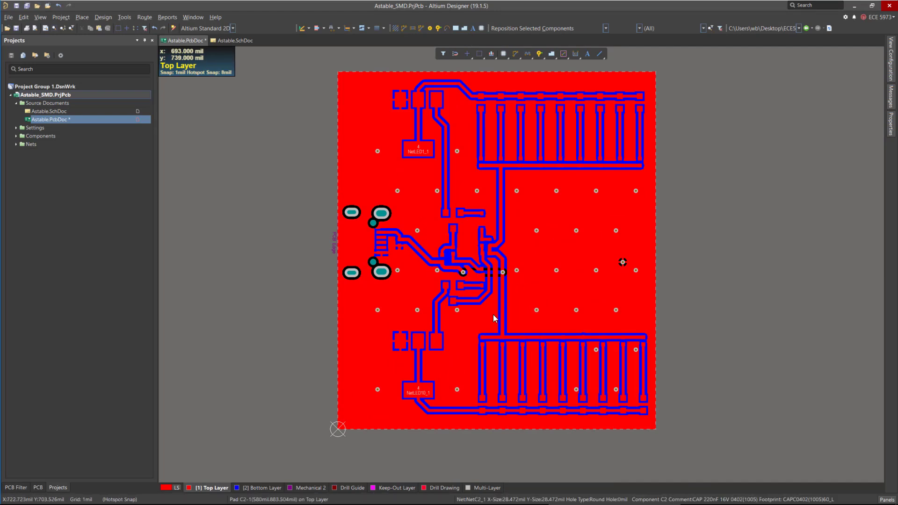
ctrl+scroll(473, 280, up, 3)
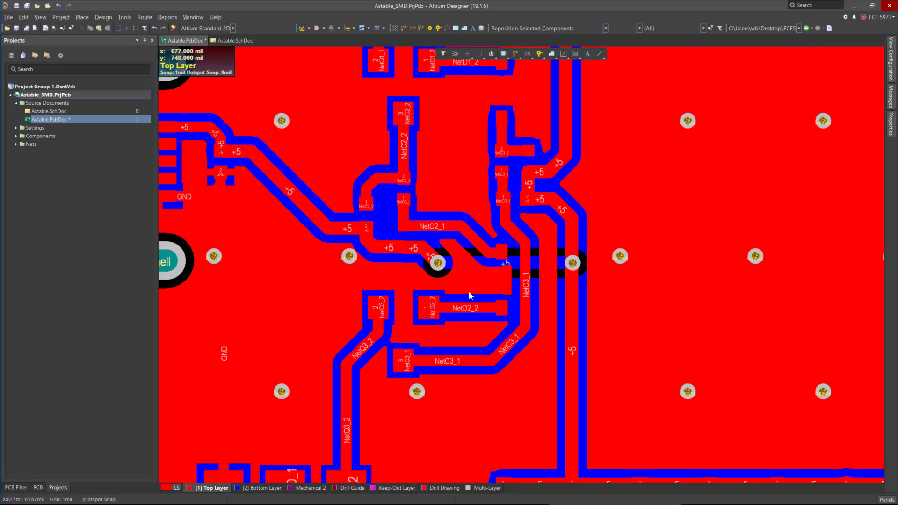
click(260, 487)
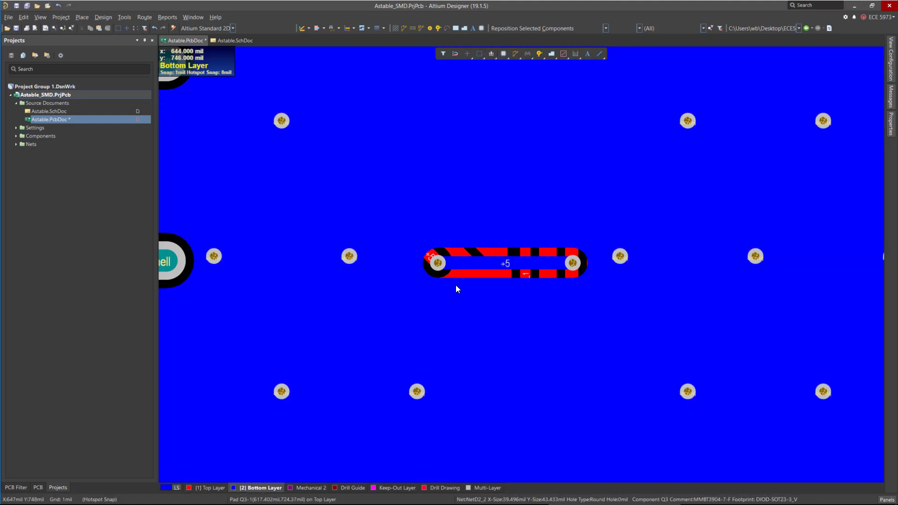
click(210, 487)
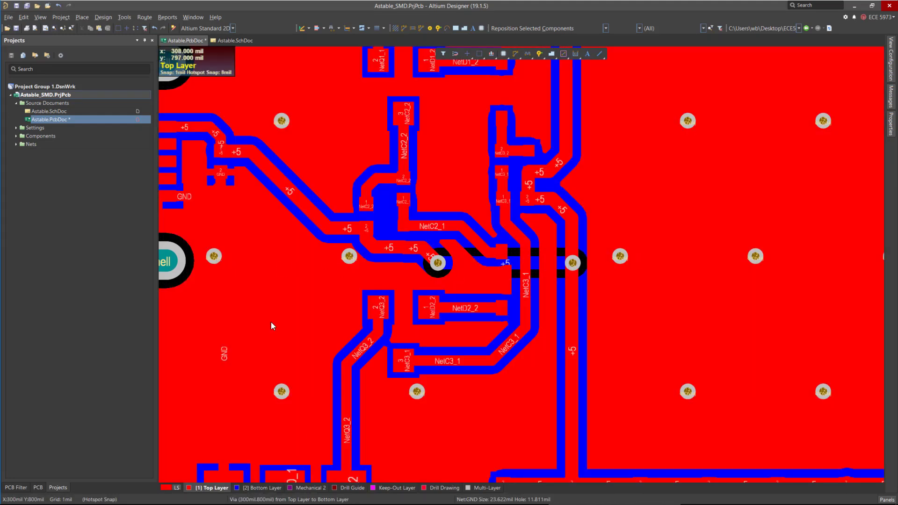
Paste a copy of a GND stitching via into the top pour beside the NetQ3_2 pad.
click(214, 256)
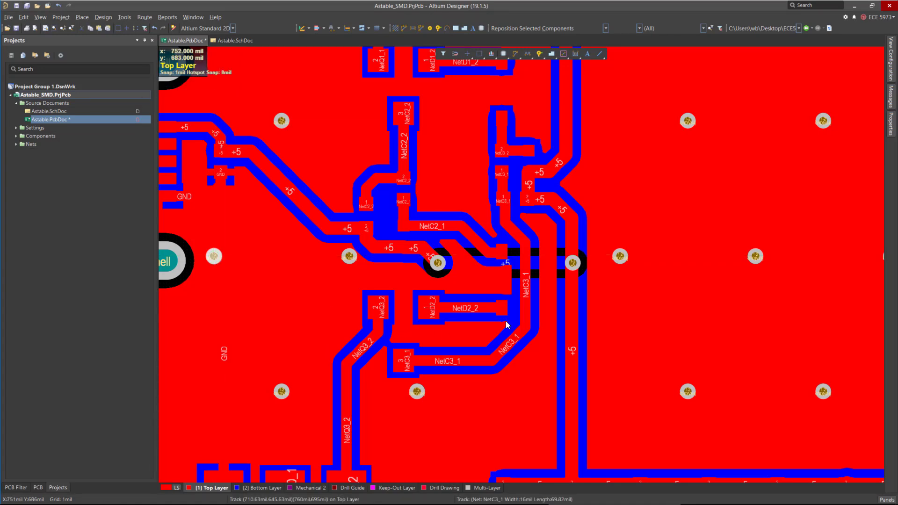
ctrl+scroll(504, 304, down, 3)
ctrl+scroll(500, 441, up, 3)
key(ctrl+v)
click(426, 328)
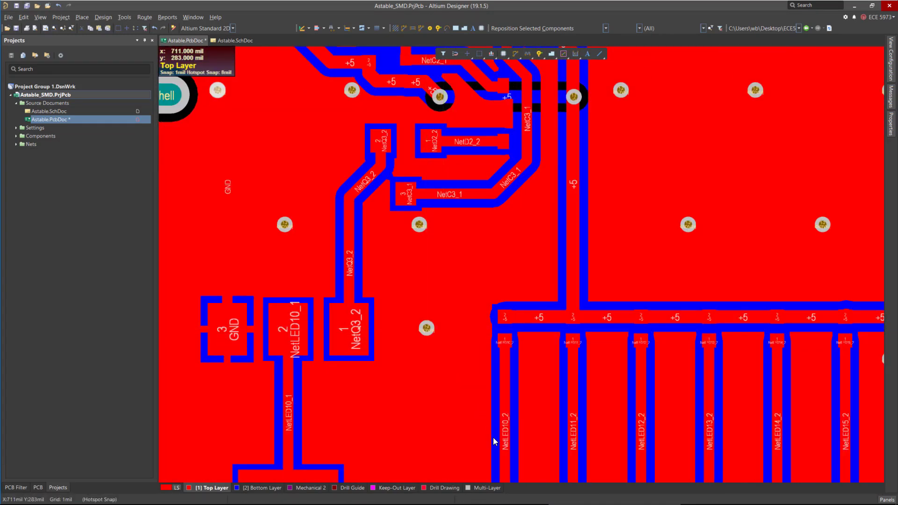
key(ctrl+v)
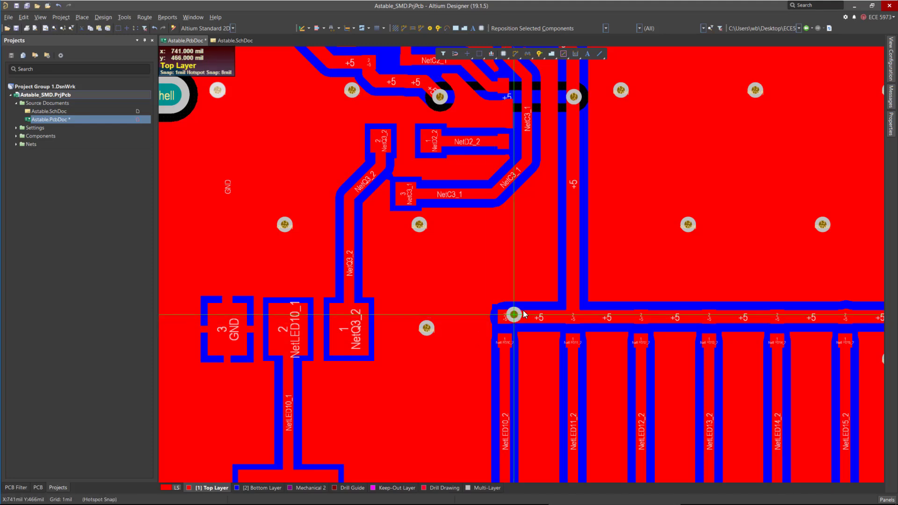
ctrl+scroll(560, 303, up, 5)
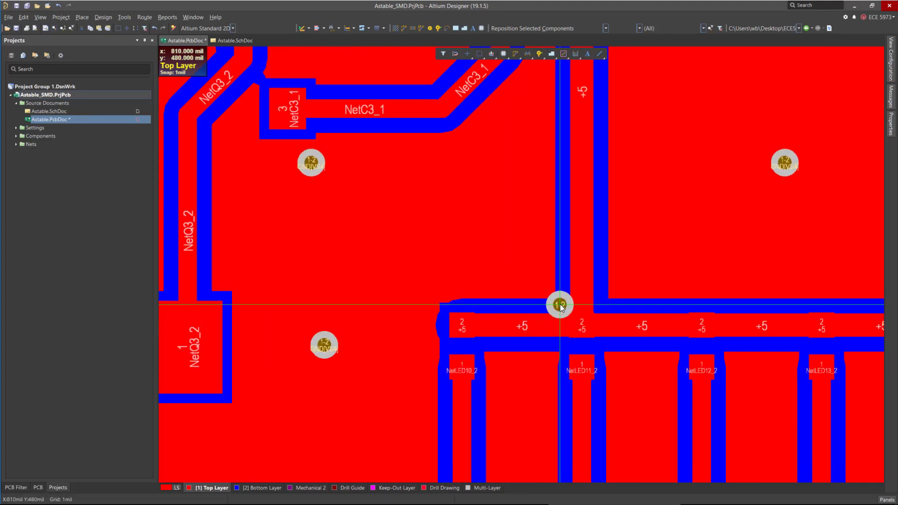
click(552, 291)
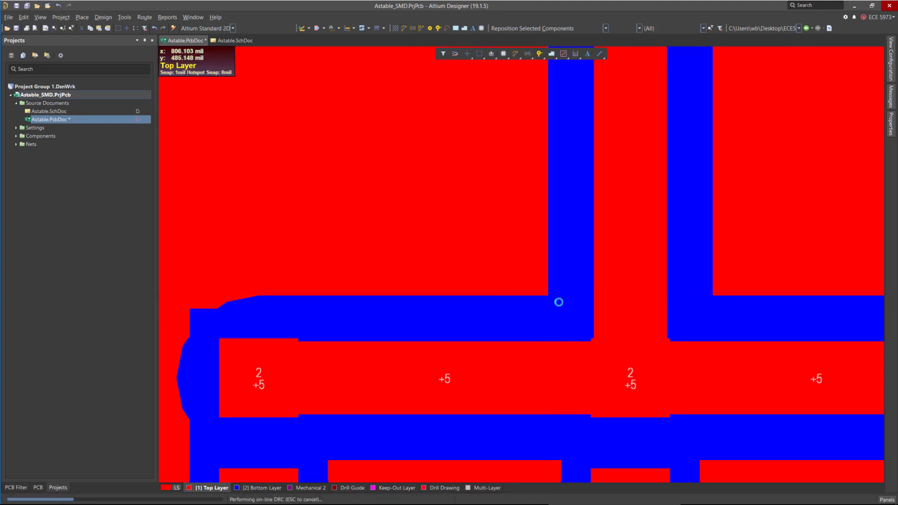
ctrl+scroll(528, 289, down, 1)
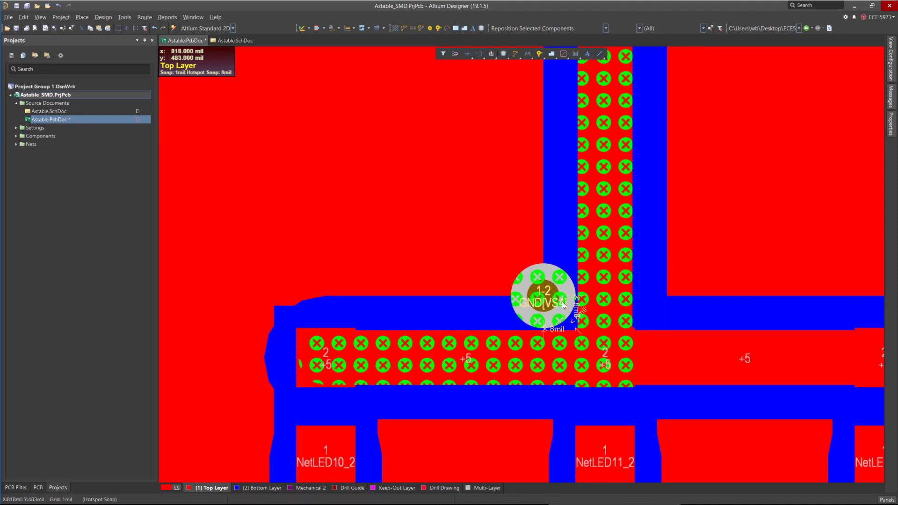
ctrl+scroll(575, 321, up, 3)
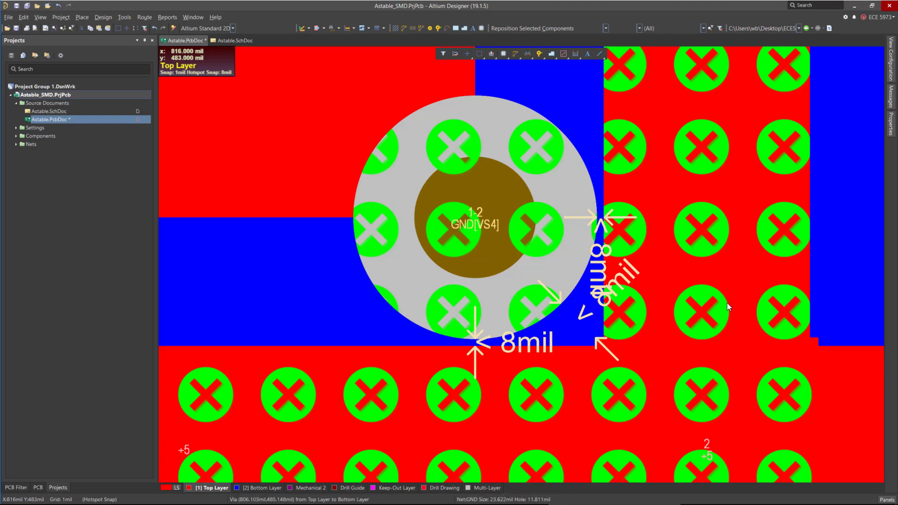
click(577, 249)
key(Delete)
ctrl+scroll(534, 235, down, 3)
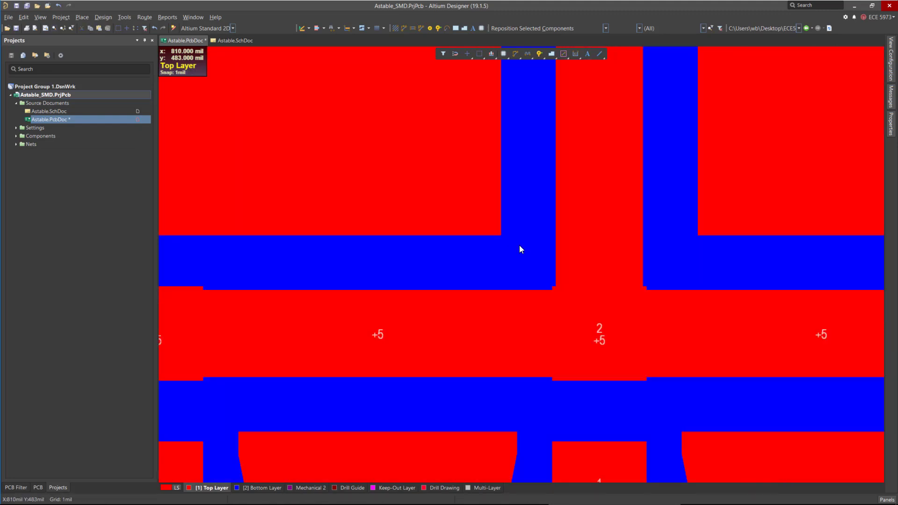
Save the PCB document.
ctrl+scroll(481, 290, down, 5)
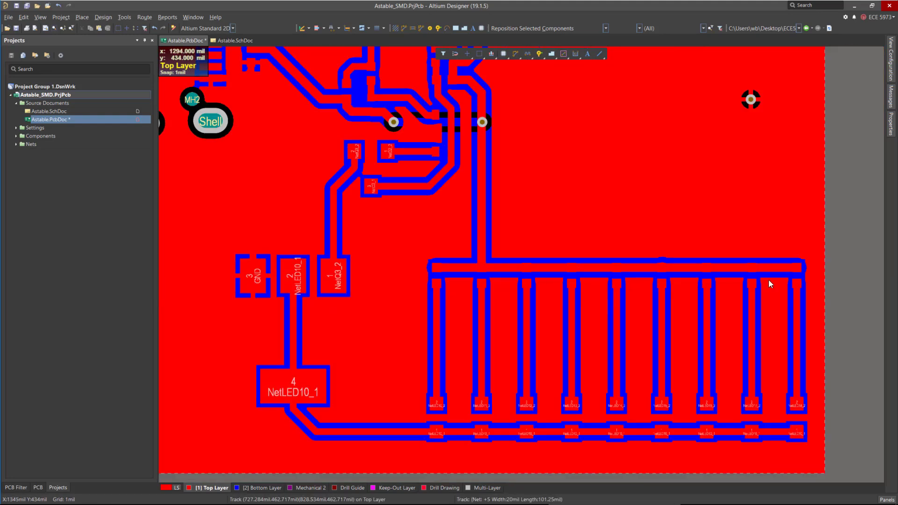
ctrl+scroll(757, 285, up, 1)
ctrl+scroll(466, 195, down, 1)
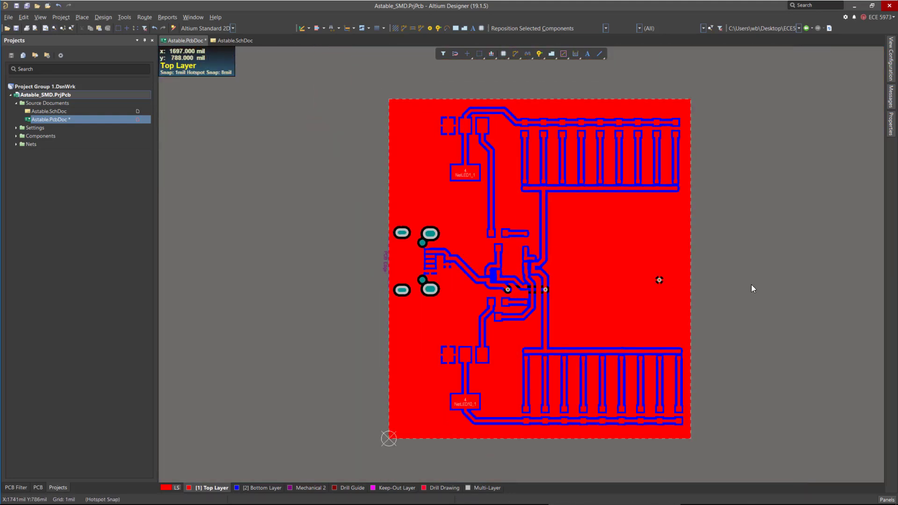
key(ctrl+s)
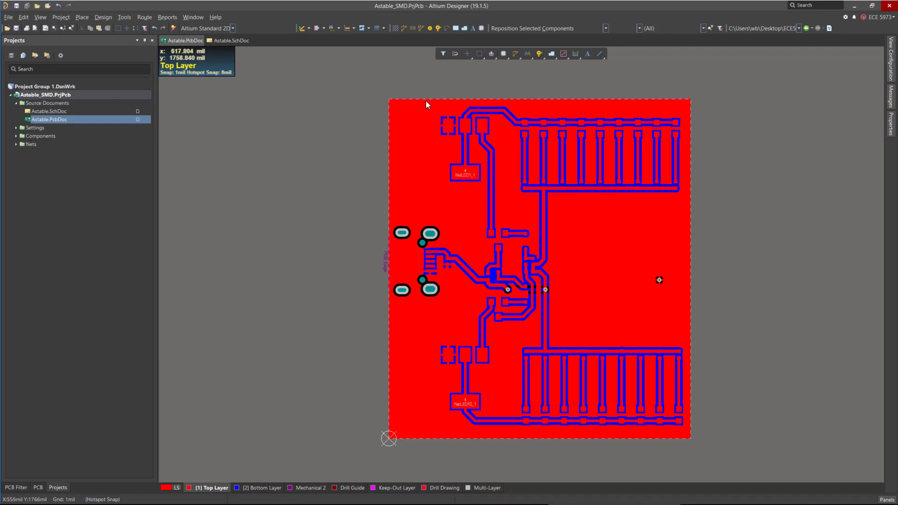
Create line primitives from the board shape on the Keep-Out Layer.
click(109, 18)
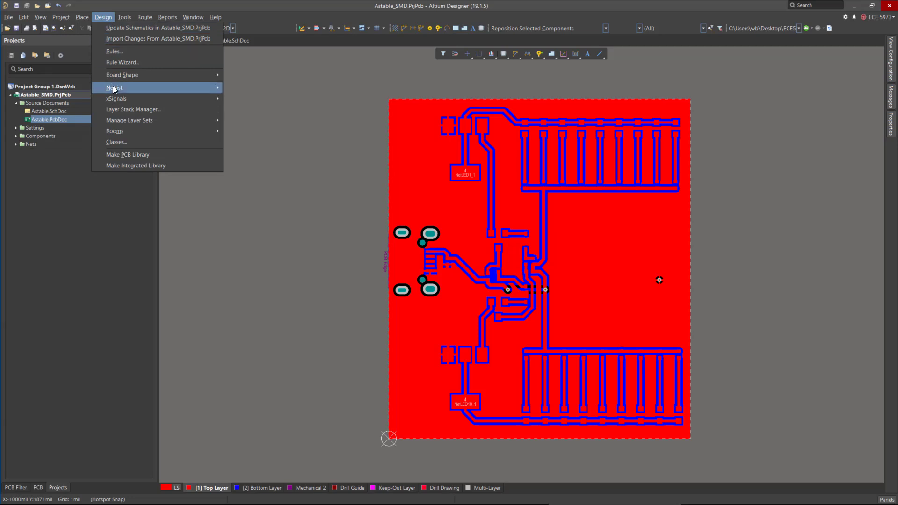
mouse_move(220, 74)
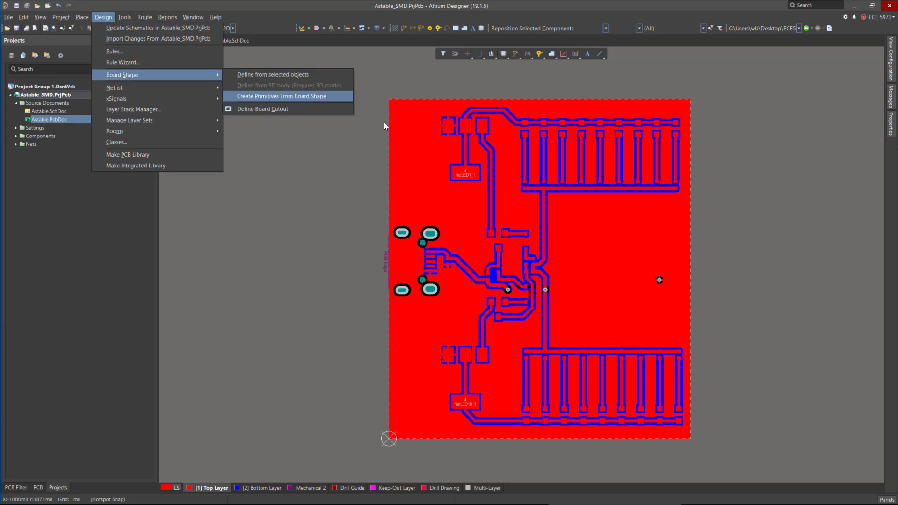
click(309, 97)
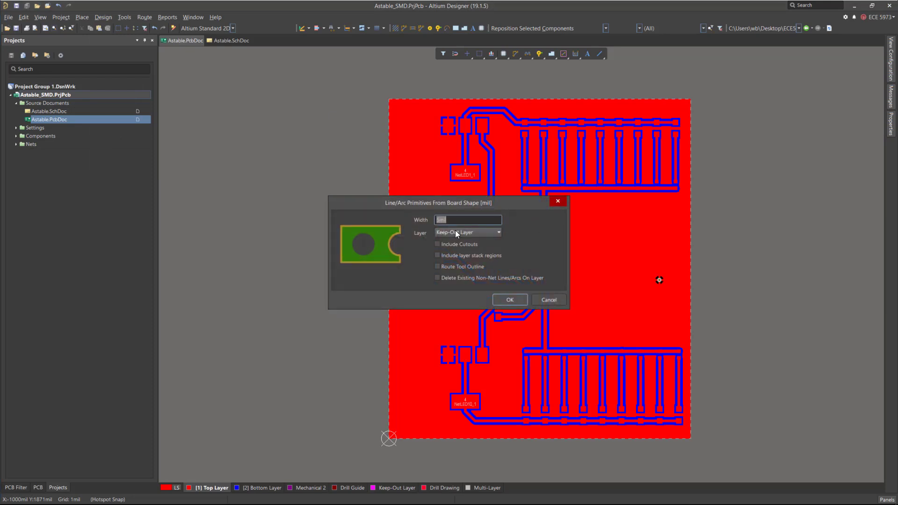
click(512, 301)
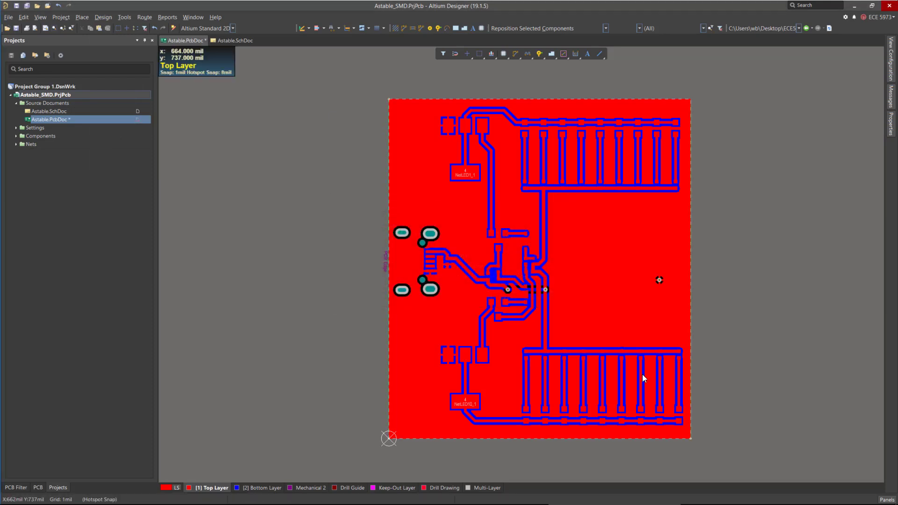
Repour all polygon pours so they pull back from the new keep-out outline.
ctrl+scroll(395, 101, up, 10)
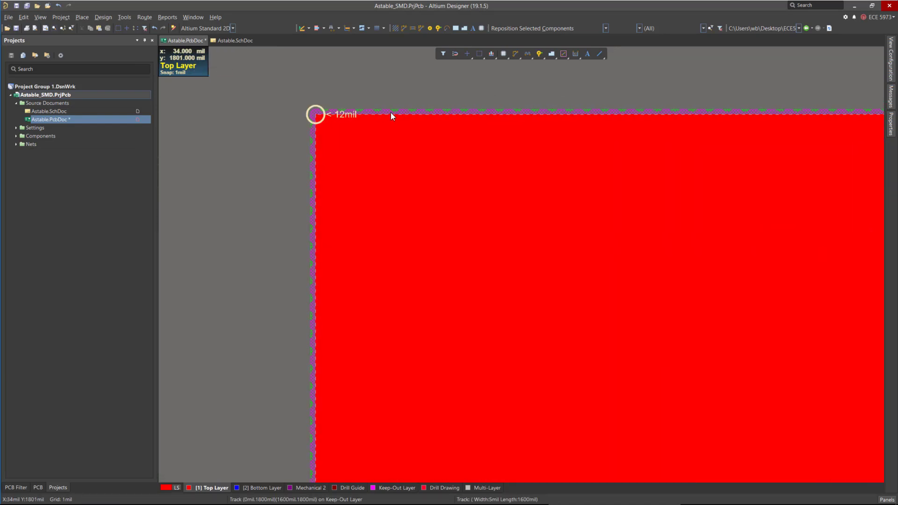
ctrl+scroll(391, 116, up, 1)
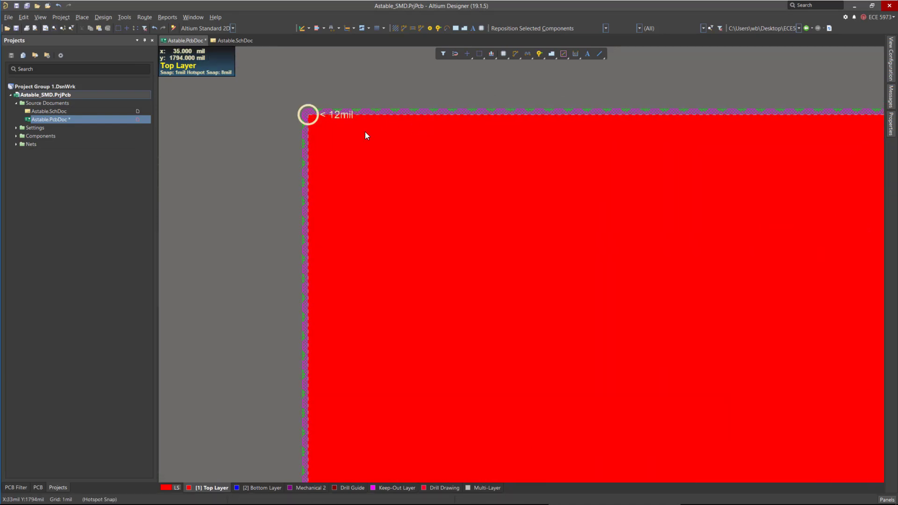
click(101, 17)
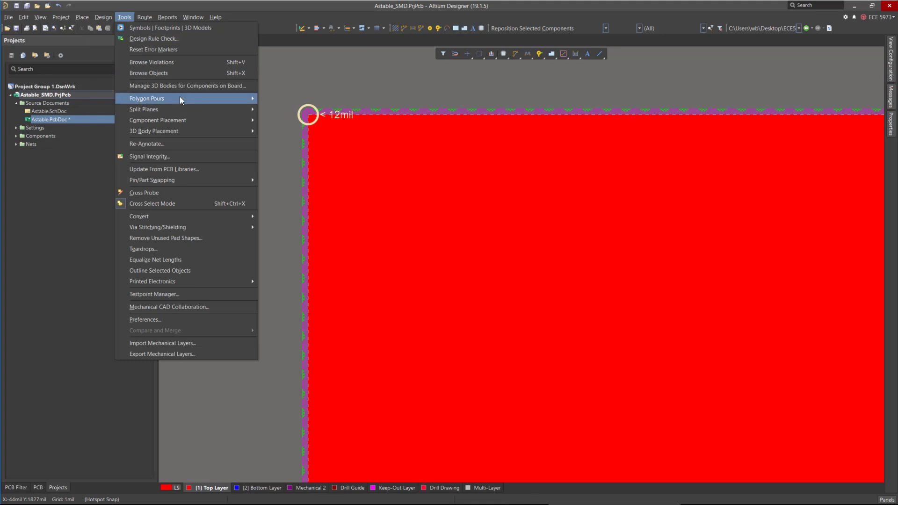
mouse_move(183, 99)
click(305, 147)
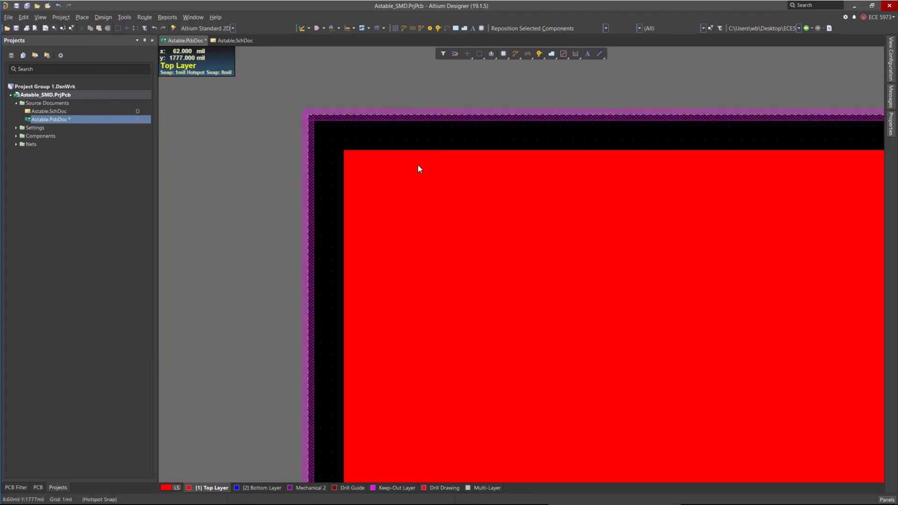
ctrl+scroll(382, 143, down, 3)
ctrl+scroll(304, 118, down, 3)
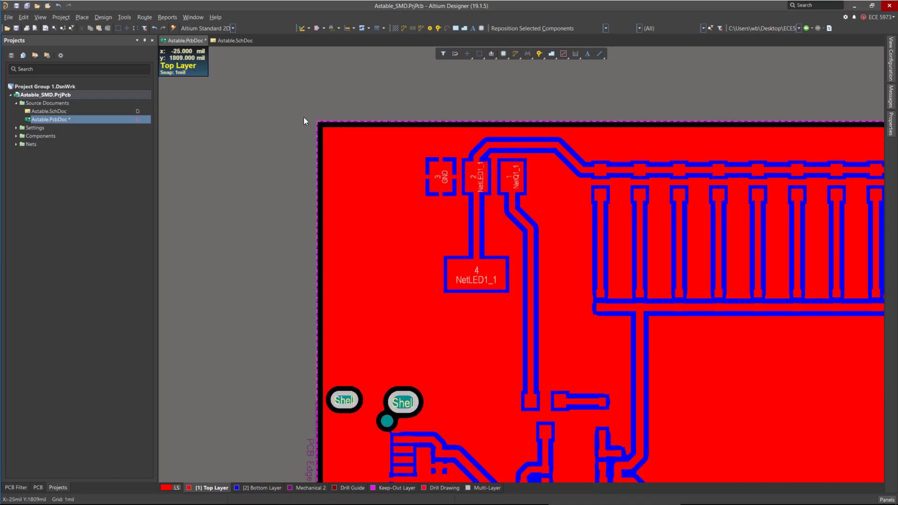
Review the Poly clearance values in the Clearance design rule, then close the rules editor.
scroll(431, 108, down, 3)
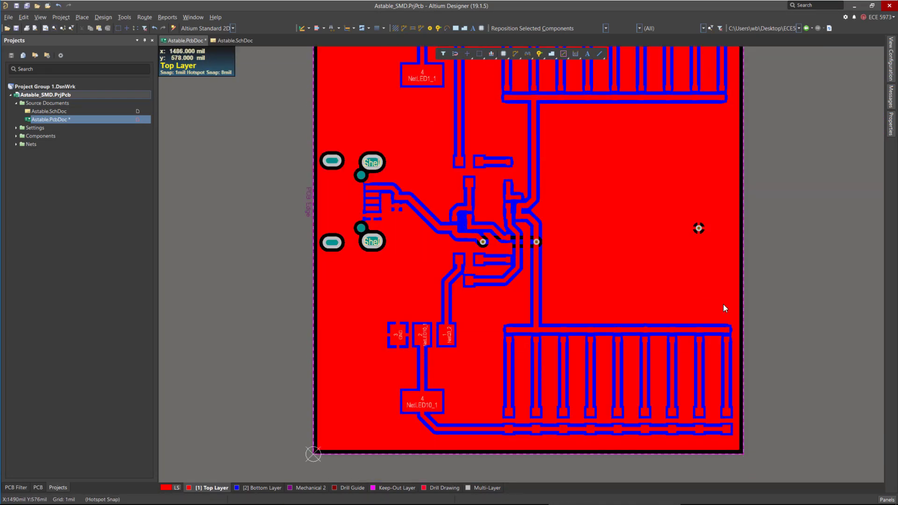
ctrl+scroll(615, 374, down, 2)
ctrl+scroll(504, 148, up, 5)
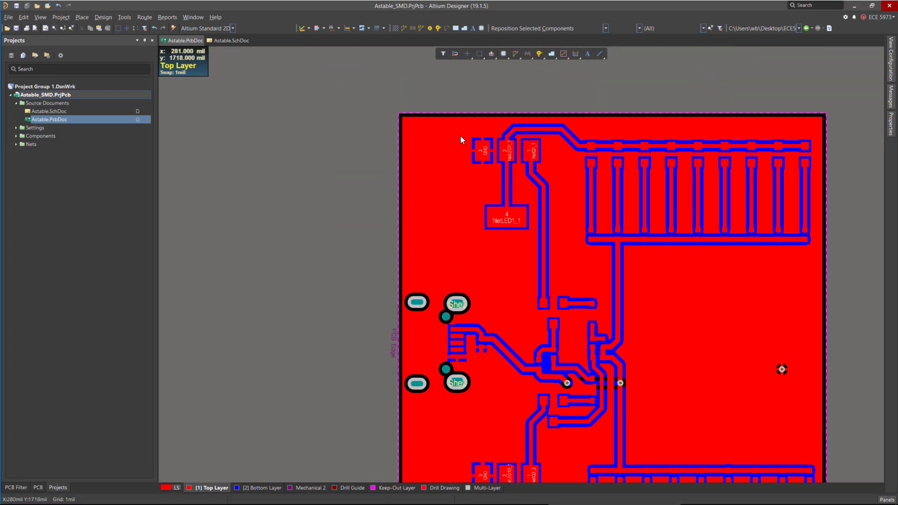
ctrl+scroll(429, 256, up, 5)
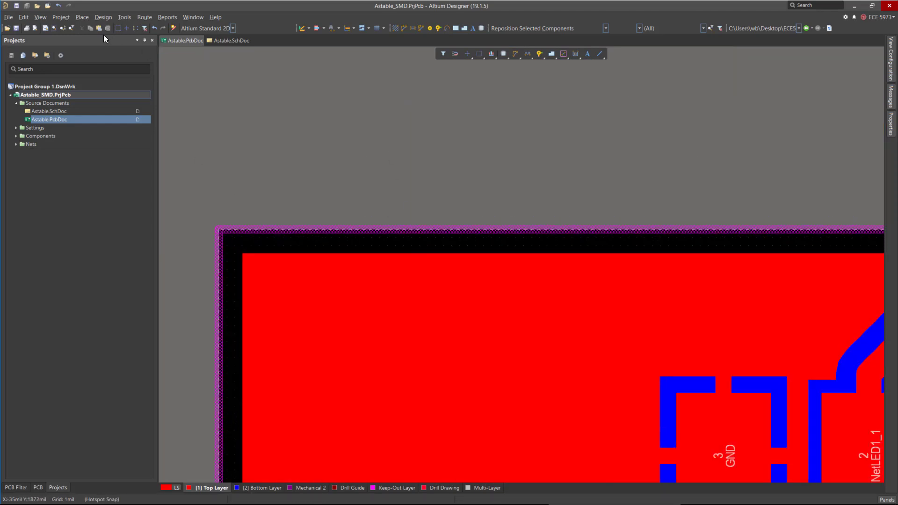
click(110, 18)
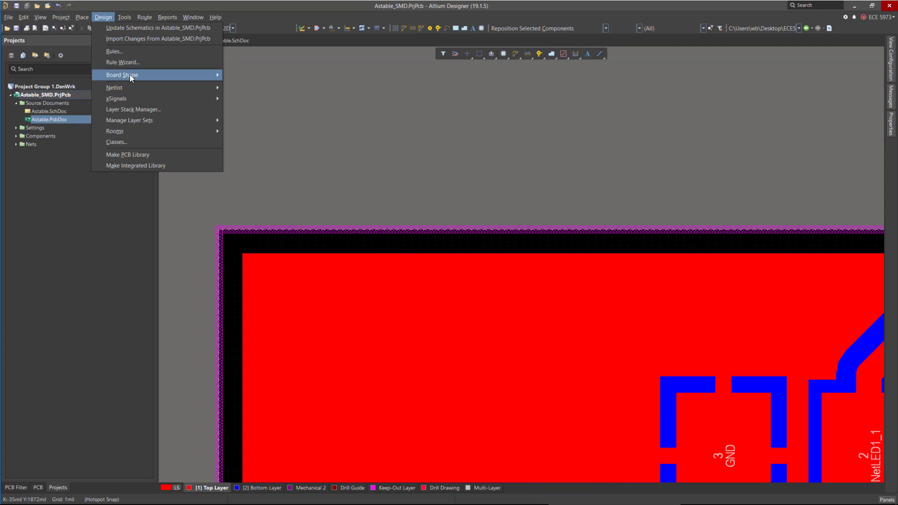
click(119, 51)
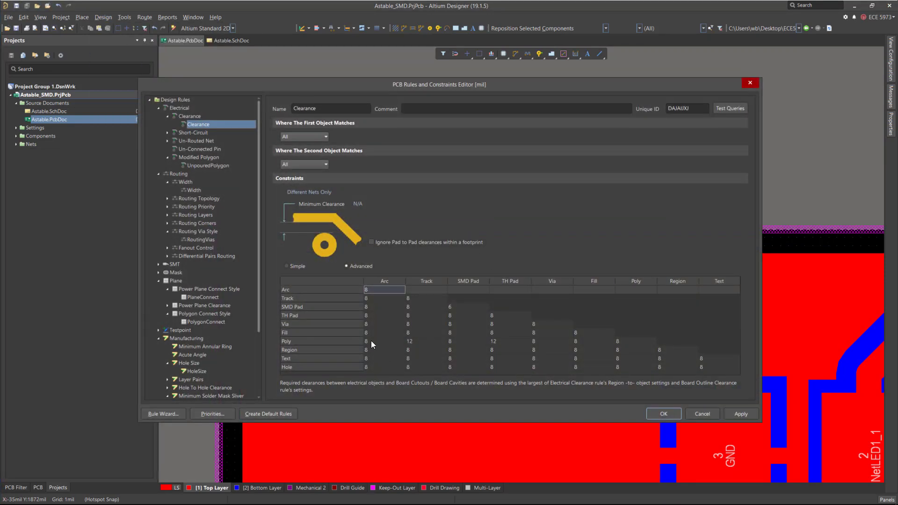
click(299, 341)
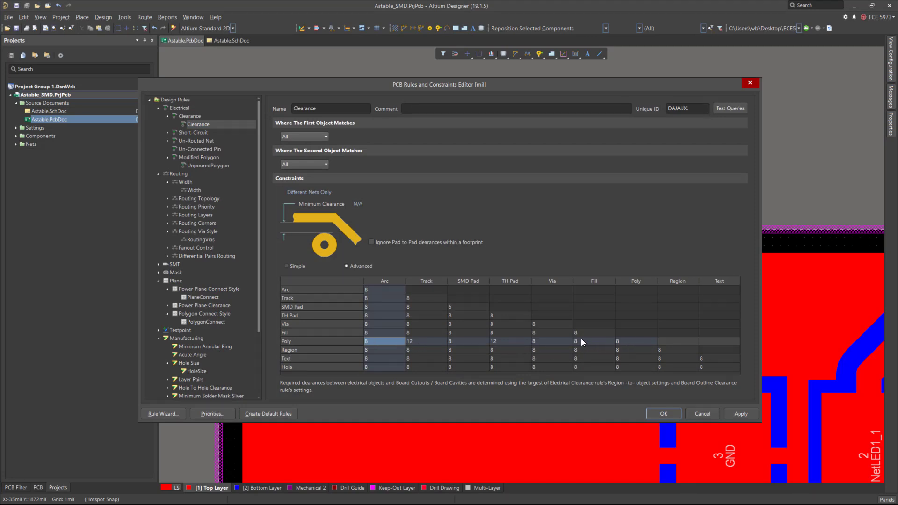
click(418, 341)
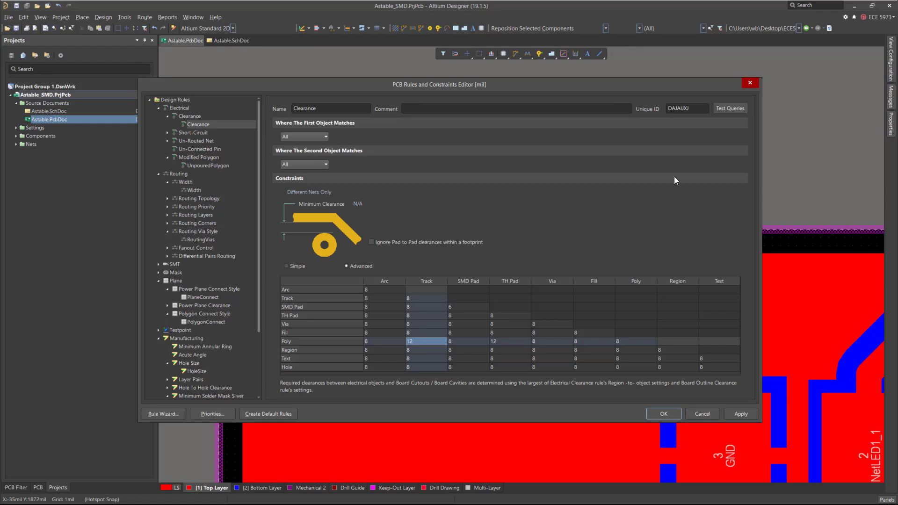
click(750, 84)
Undo the last change and repour all polygon pours.
ctrl+scroll(373, 191, down, 3)
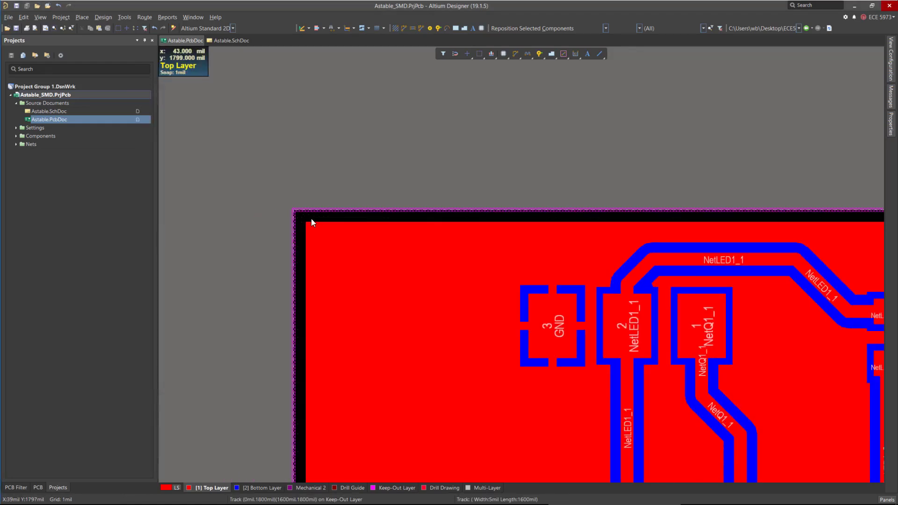
ctrl+scroll(480, 223, down, 5)
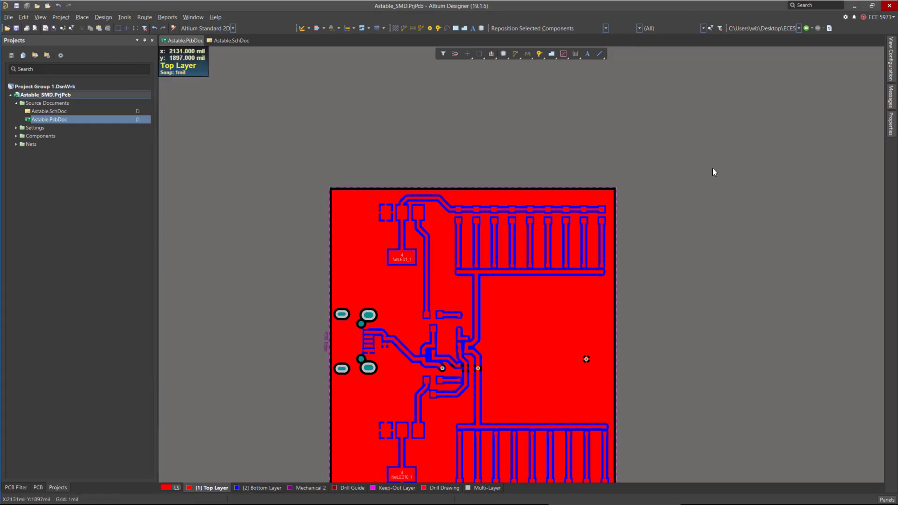
ctrl+scroll(637, 274, up, 3)
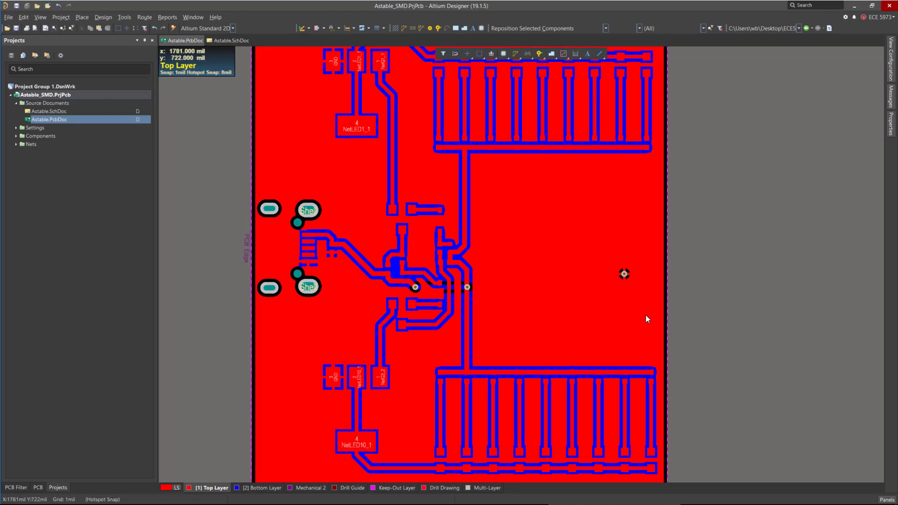
ctrl+scroll(534, 330, down, 3)
ctrl+scroll(593, 296, up, 2)
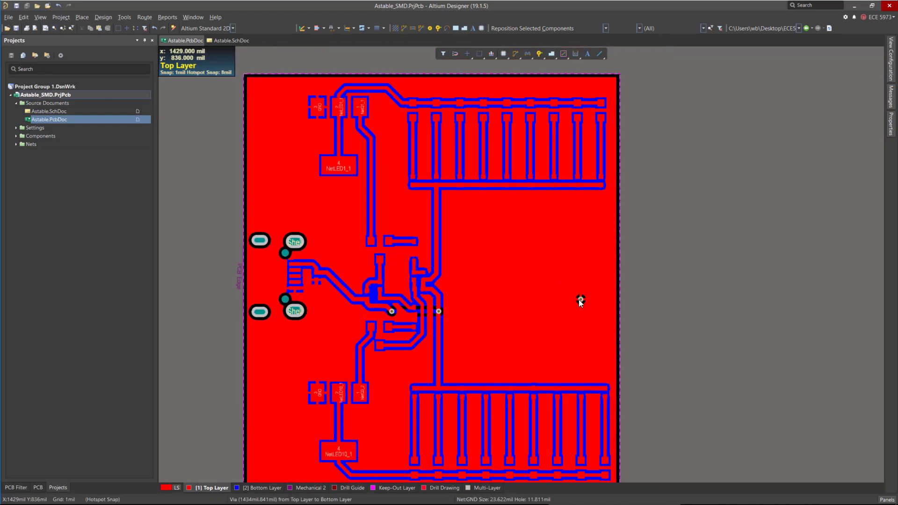
right_click(533, 298)
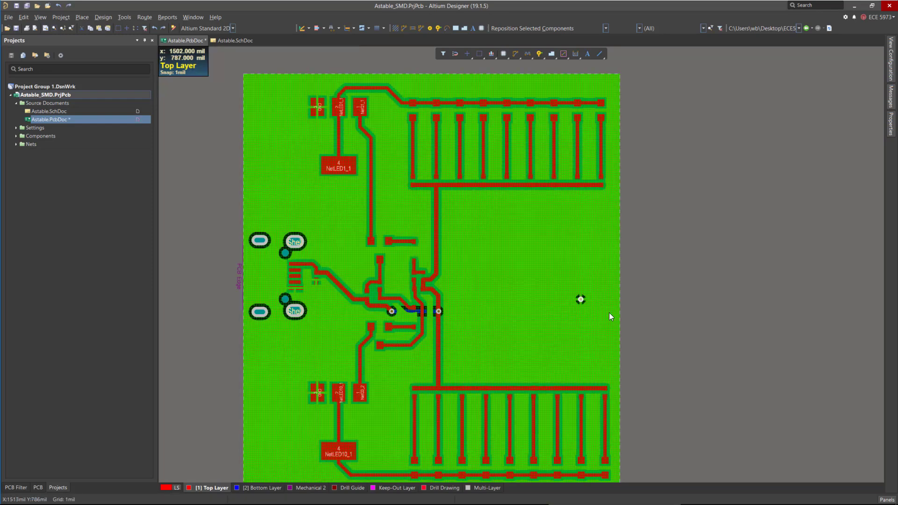
key(ctrl+z)
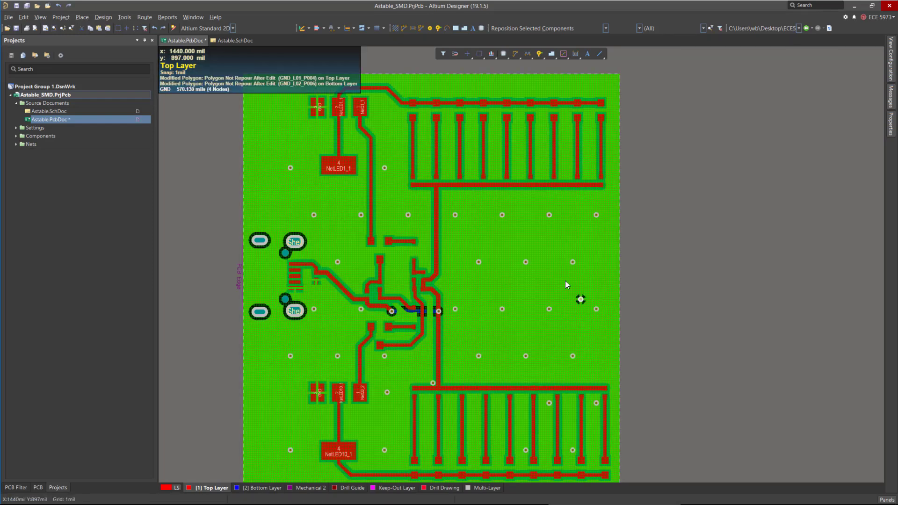
click(103, 17)
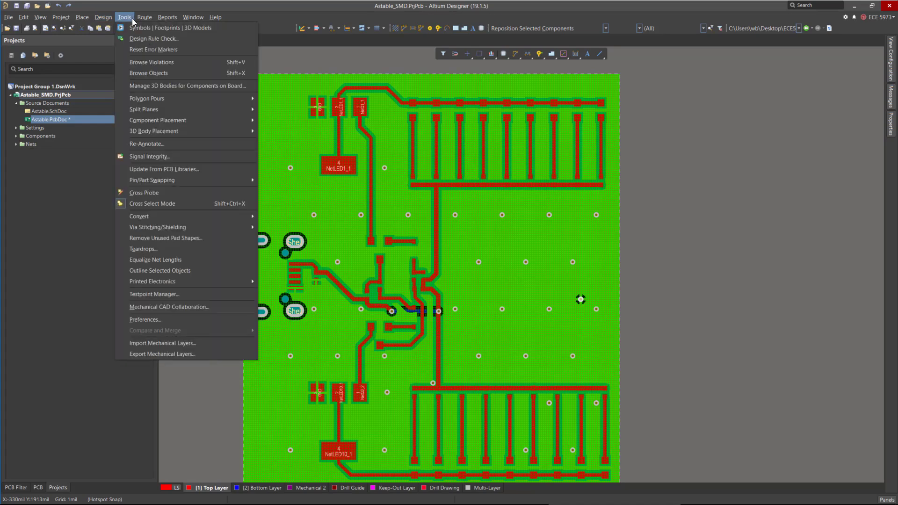
mouse_move(176, 93)
click(322, 150)
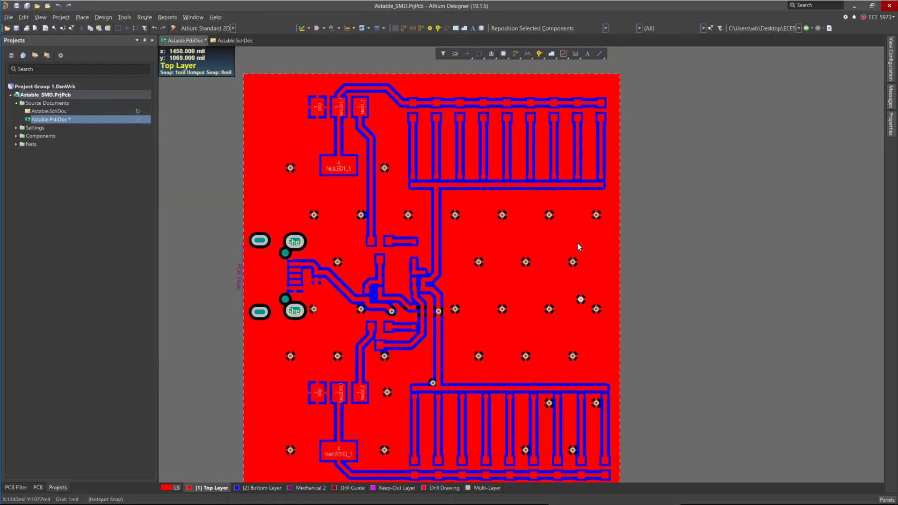
Recreate line primitives from the board shape on the Keep-Out Layer.
ctrl+scroll(404, 171, up, 1)
ctrl+scroll(469, 175, down, 1)
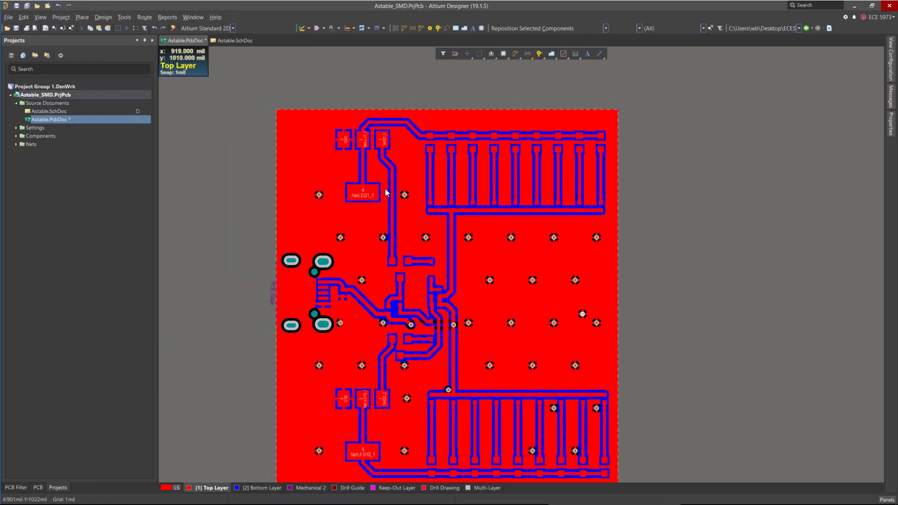
ctrl+scroll(302, 150, up, 4)
ctrl+scroll(282, 128, down, 4)
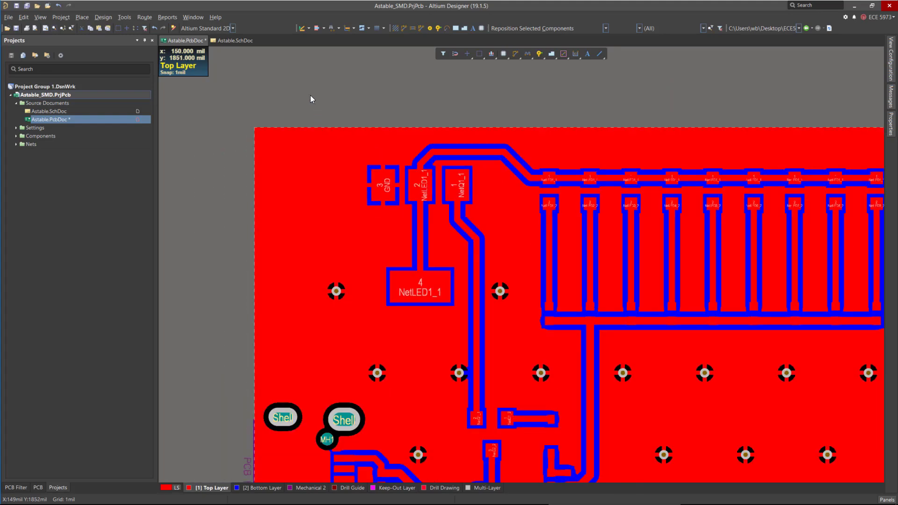
ctrl+scroll(296, 85, up, 2)
ctrl+scroll(305, 99, down, 2)
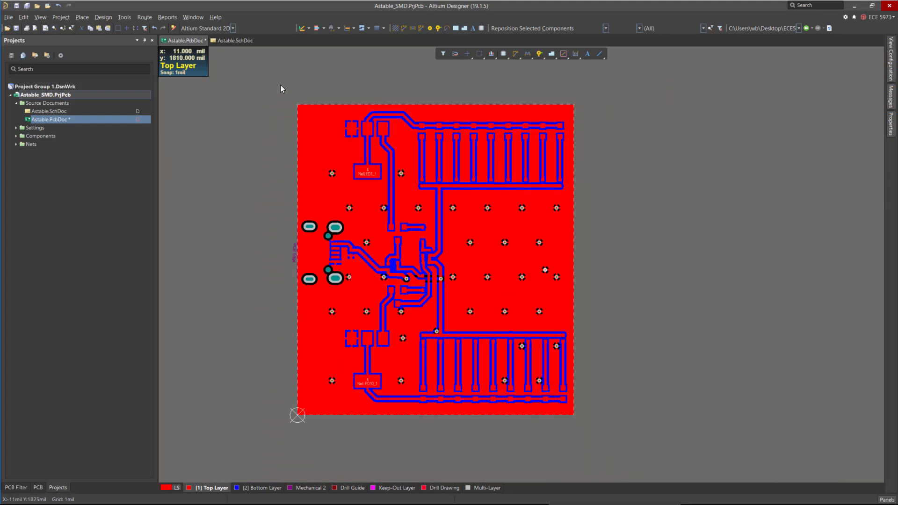
click(103, 18)
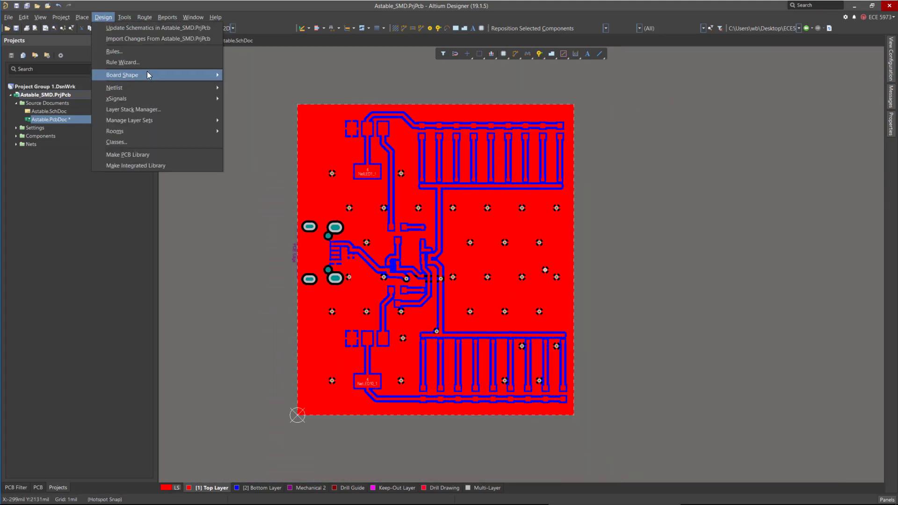
mouse_move(152, 75)
click(299, 106)
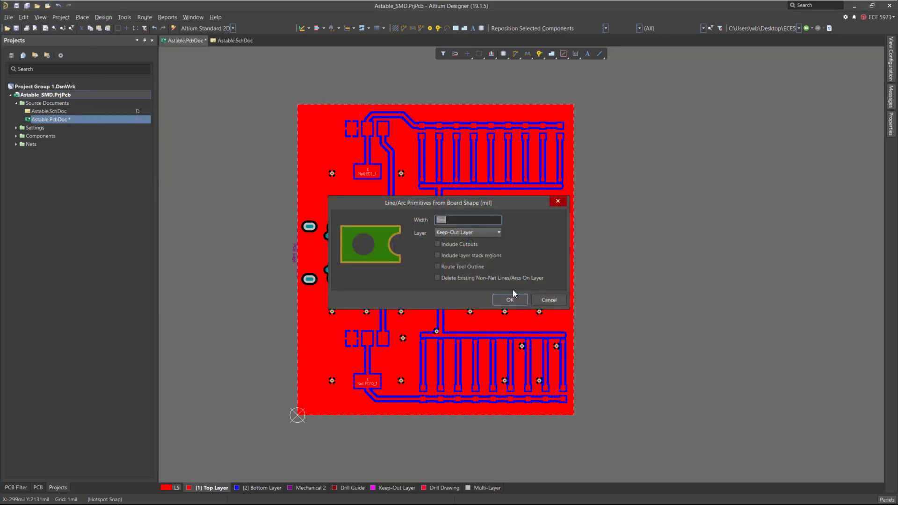
click(507, 302)
click(509, 300)
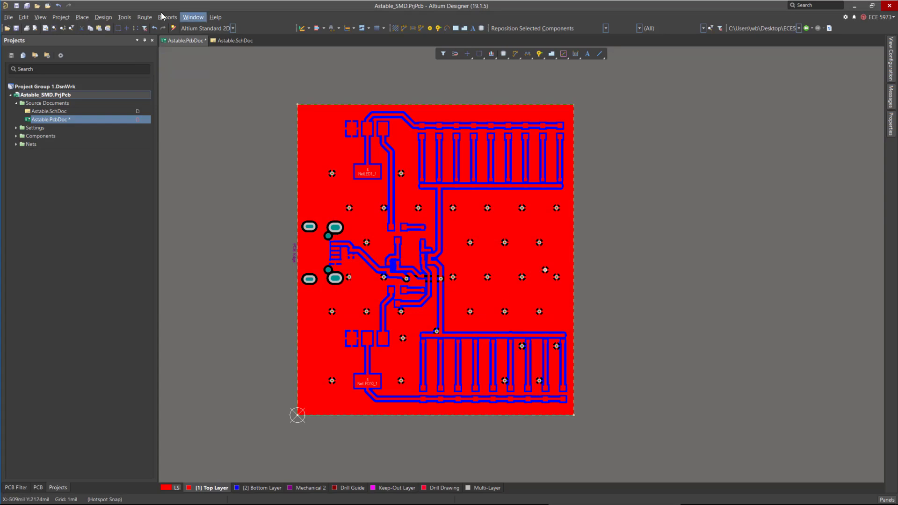
Repour all polygon pours and save the PCB document.
click(126, 17)
mouse_move(213, 102)
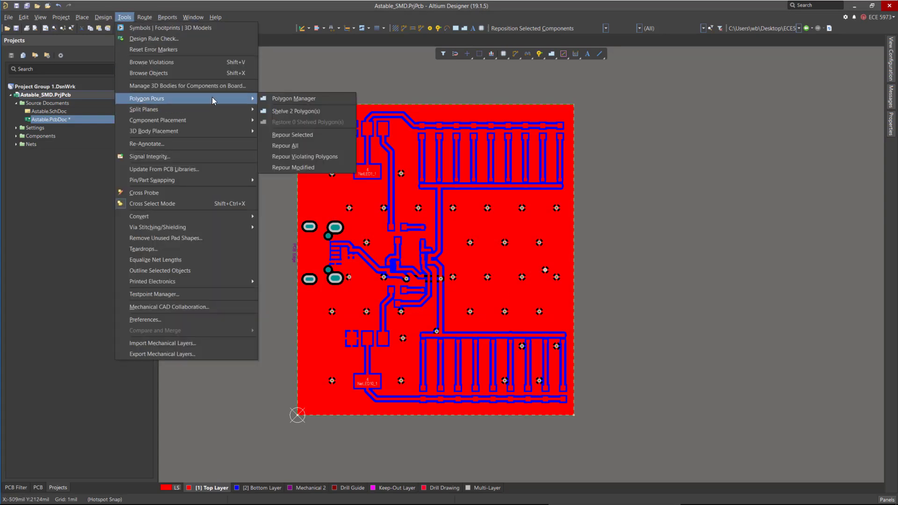
click(313, 147)
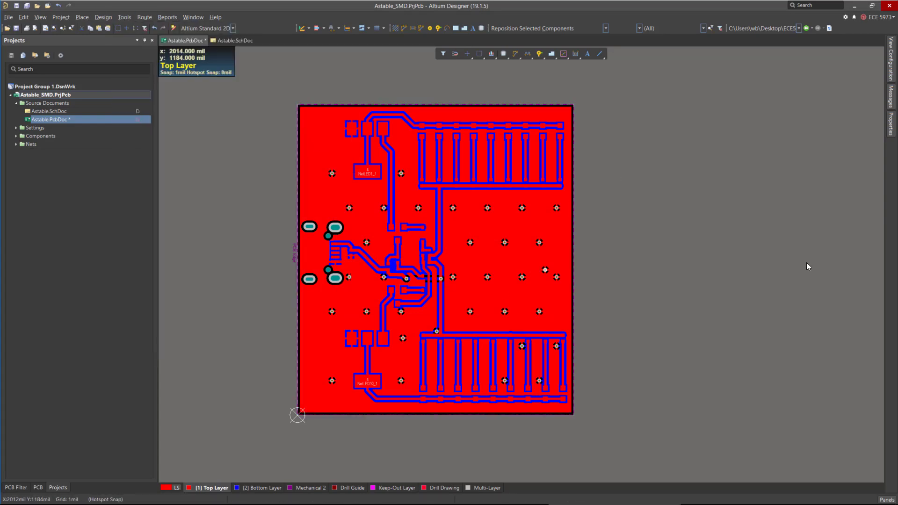
key(ctrl+s)
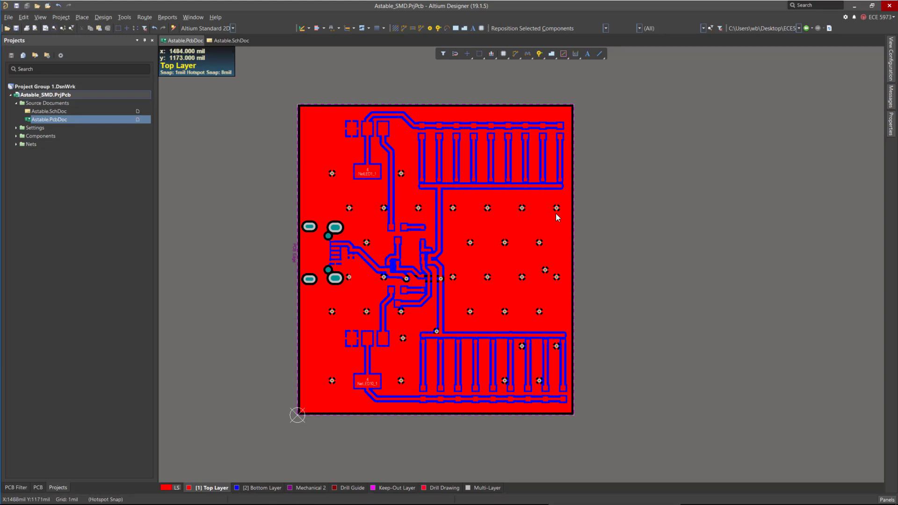
Hide the signal layers and show the top and bottom overlay layers.
ctrl+scroll(361, 196, up, 3)
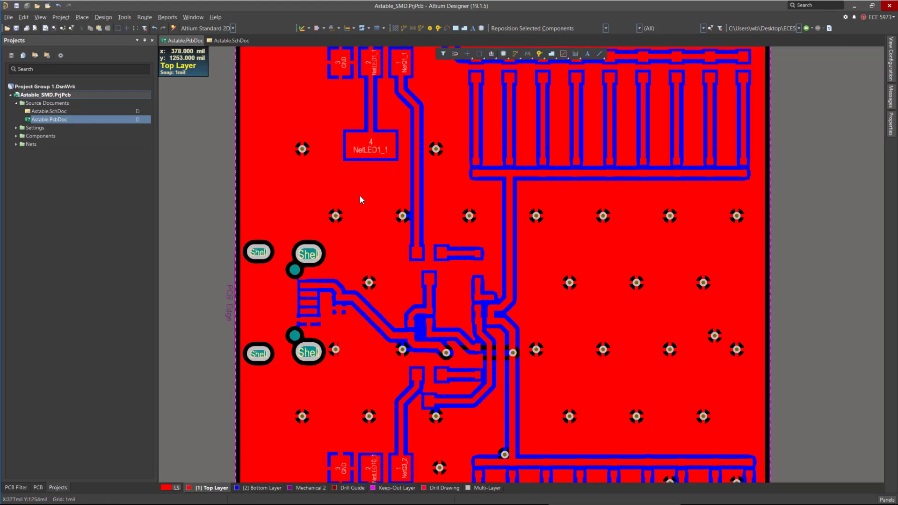
ctrl+scroll(551, 238, down, 2)
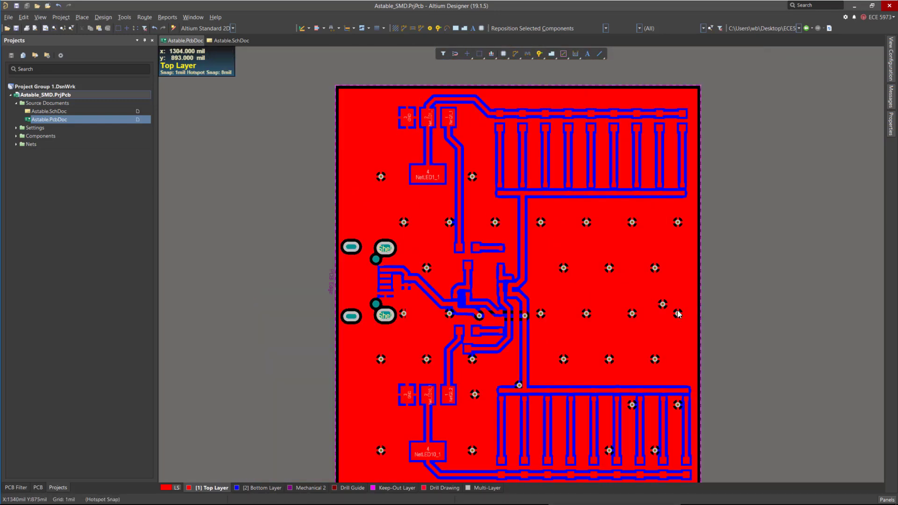
mouse_move(890, 70)
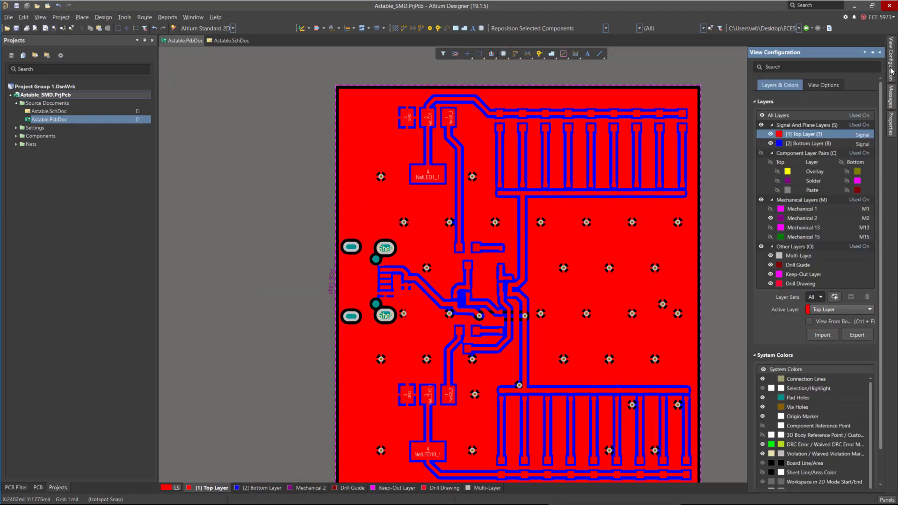
click(761, 125)
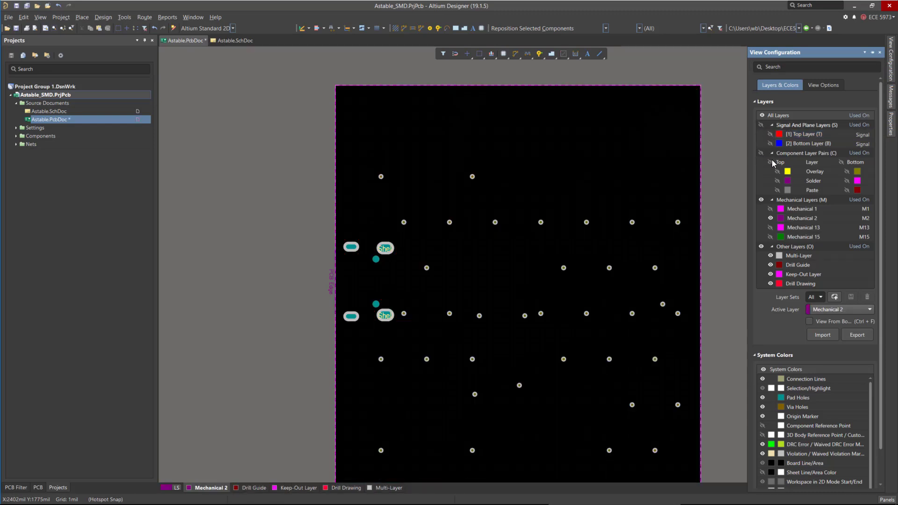
click(777, 171)
click(846, 171)
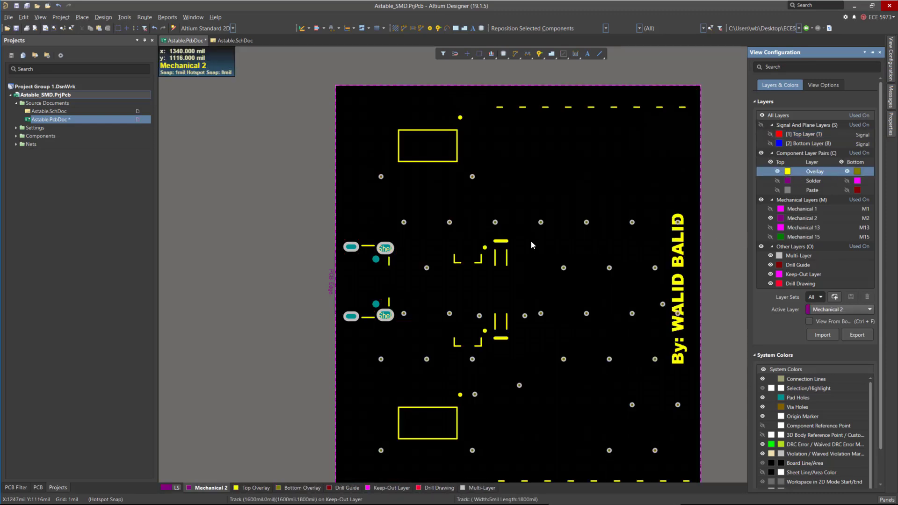
ctrl+scroll(348, 172, down, 2)
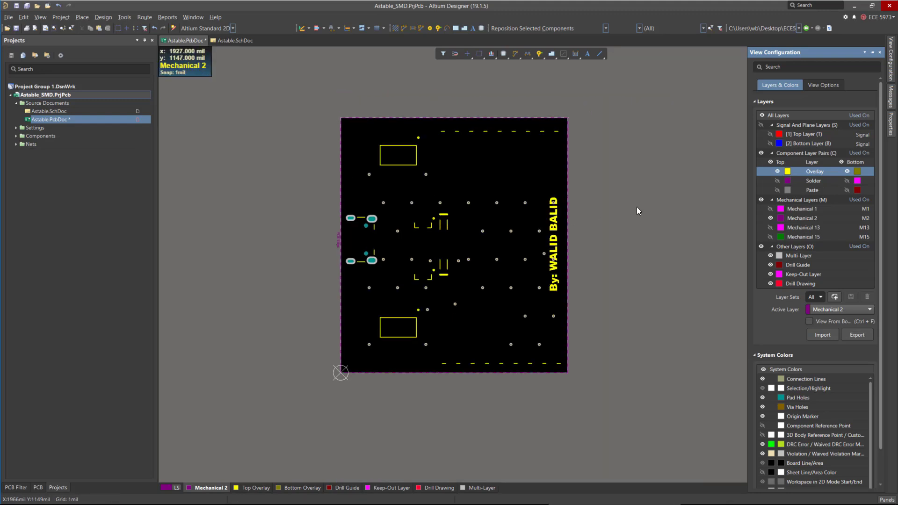
ctrl+scroll(467, 192, up, 2)
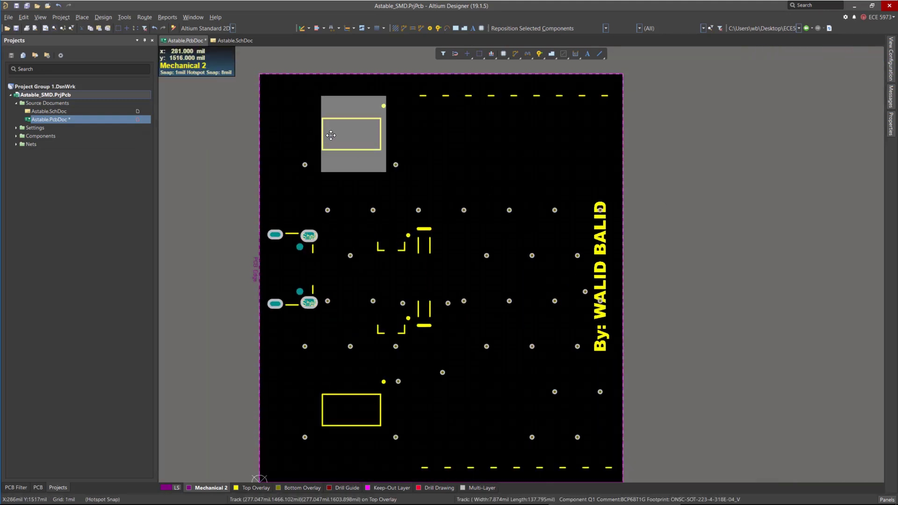
Select all component designator strings with Find Similar Objects and make them visible.
double_click(440, 170)
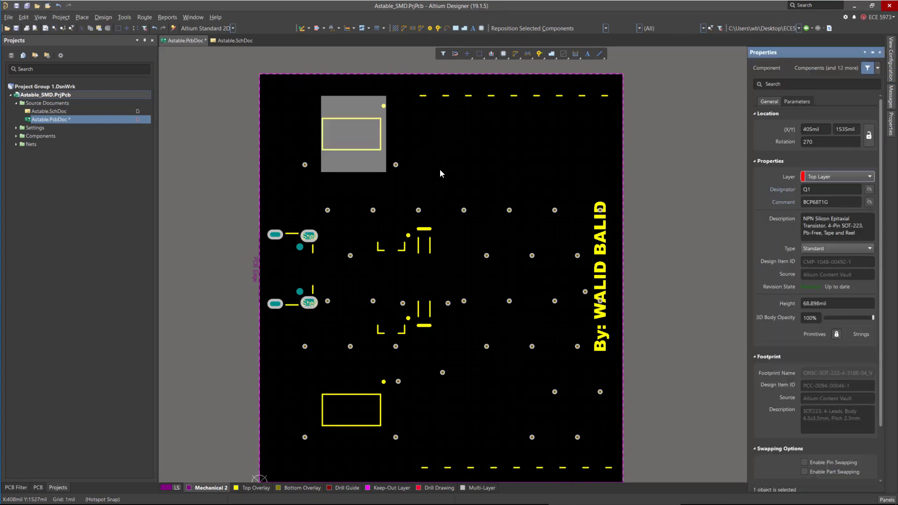
click(869, 190)
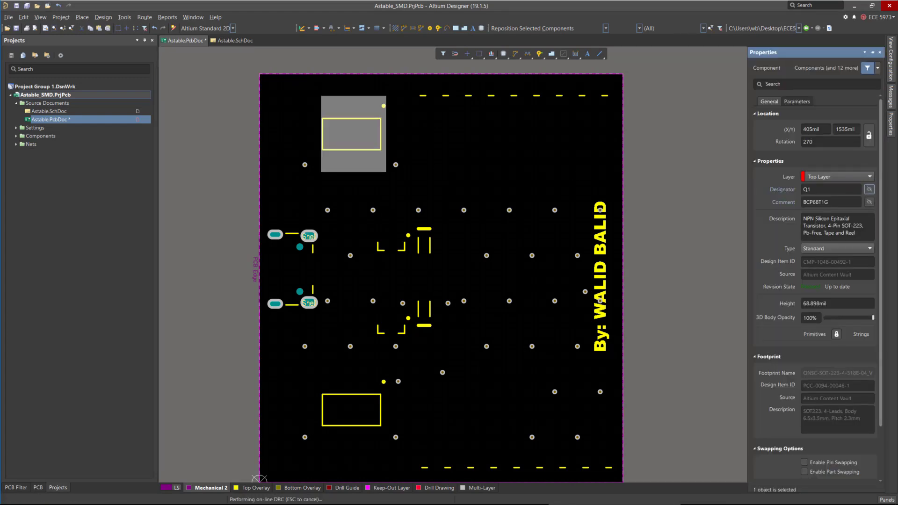
click(391, 140)
right_click(391, 141)
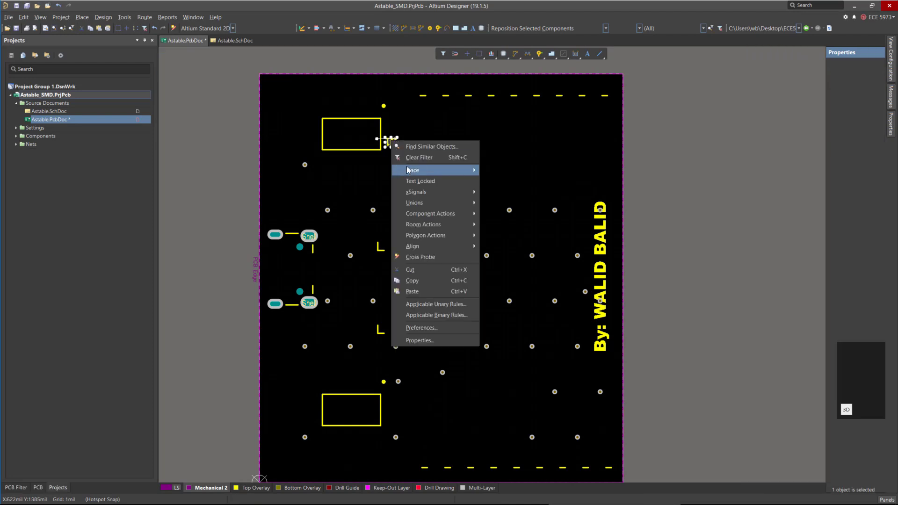
click(421, 146)
click(373, 109)
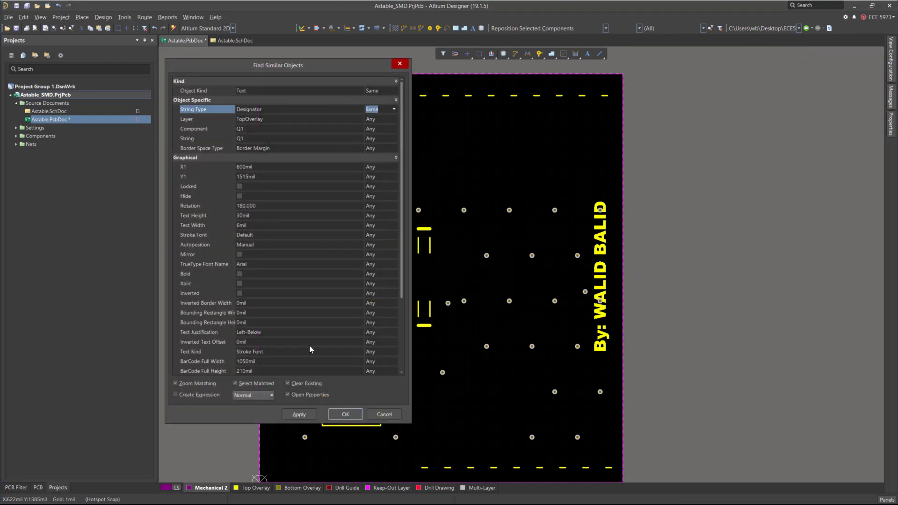
click(346, 414)
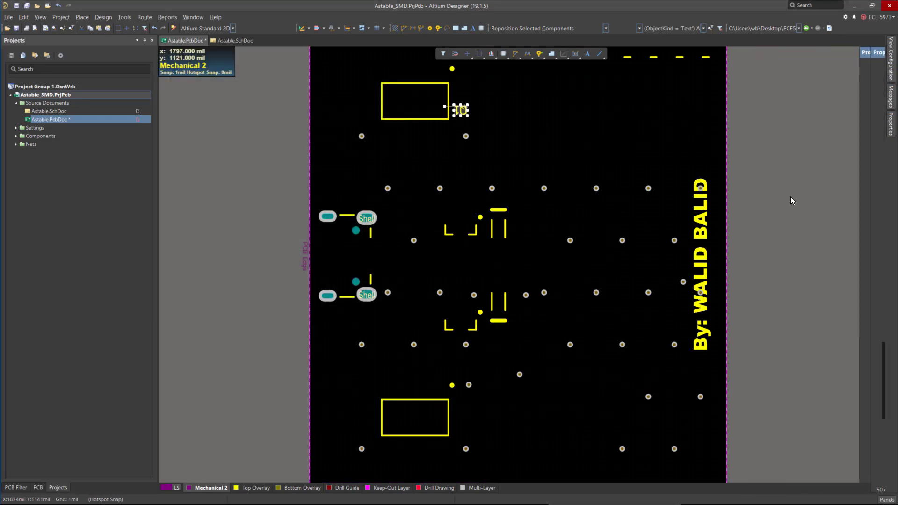
mouse_move(891, 124)
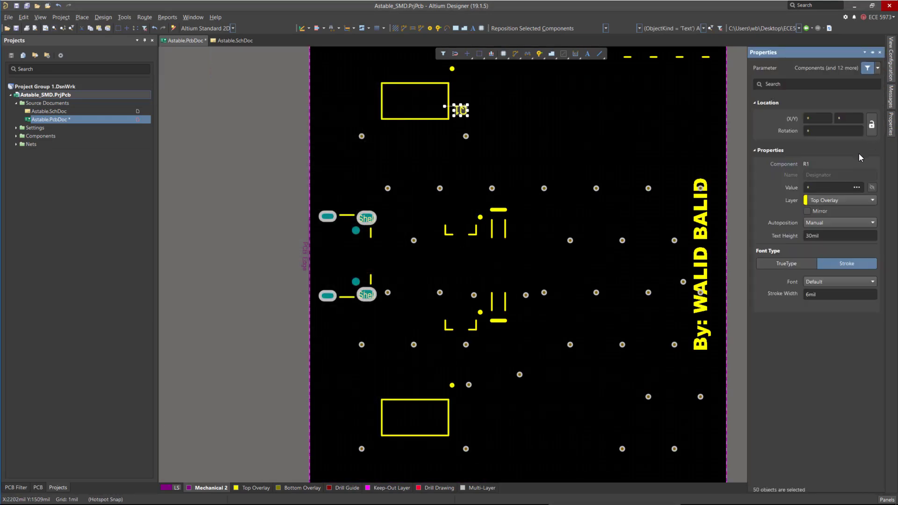
click(872, 188)
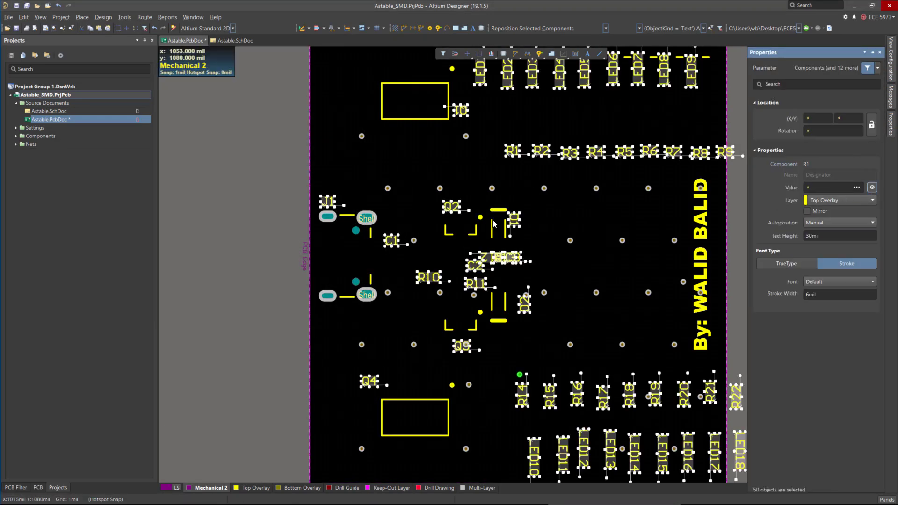
ctrl+scroll(493, 223, down, 2)
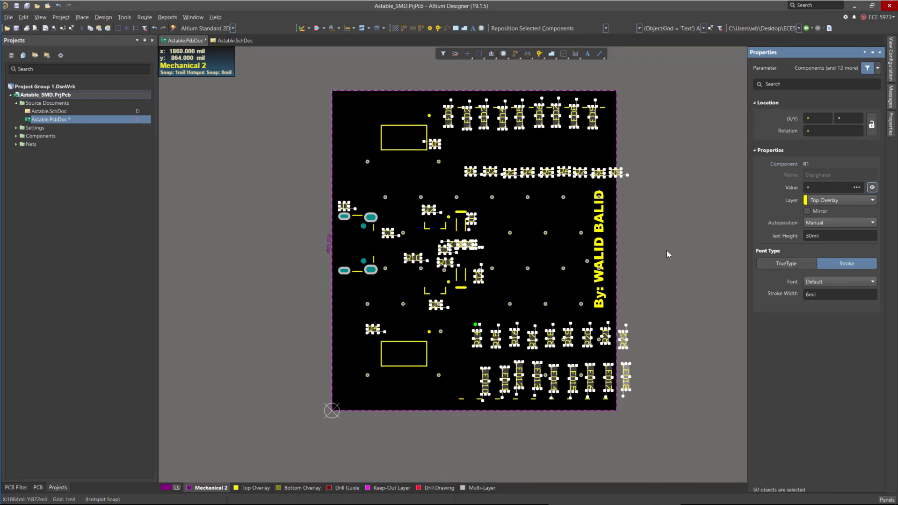
click(664, 252)
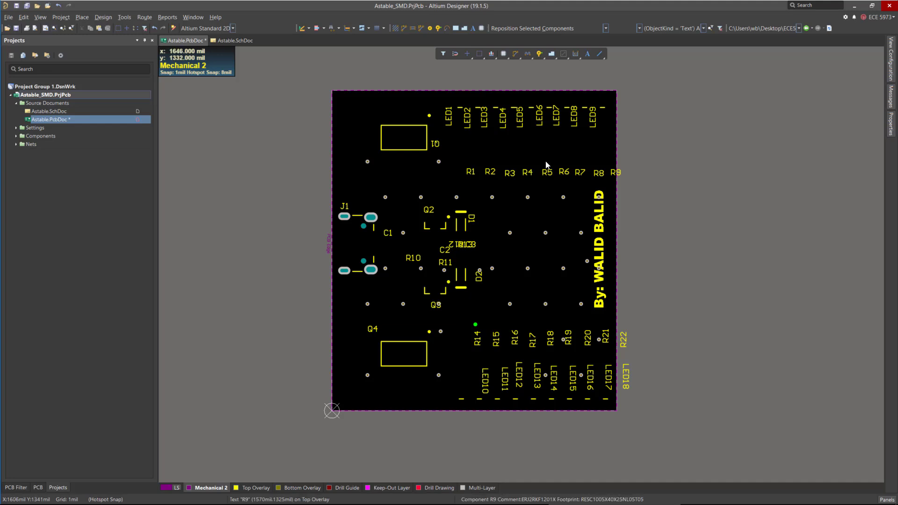
Show the signal layers again and turn on all component layer pairs.
mouse_move(889, 69)
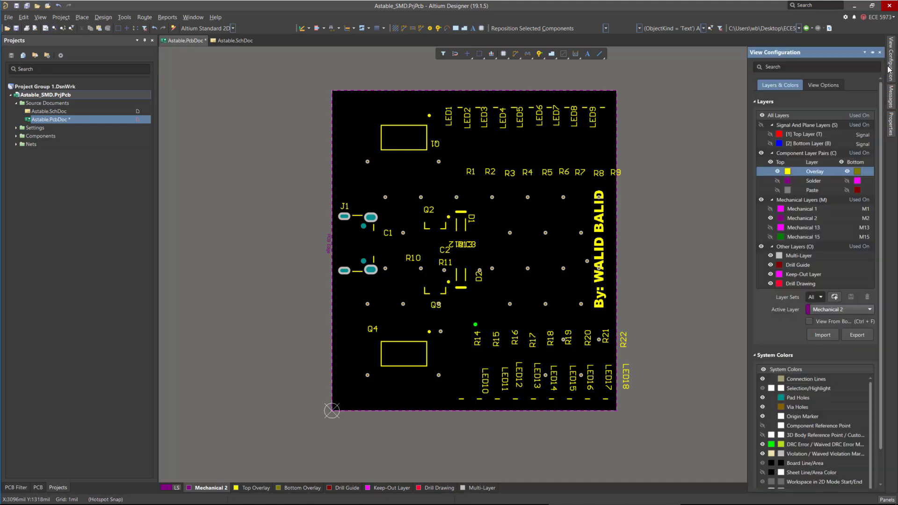
click(760, 124)
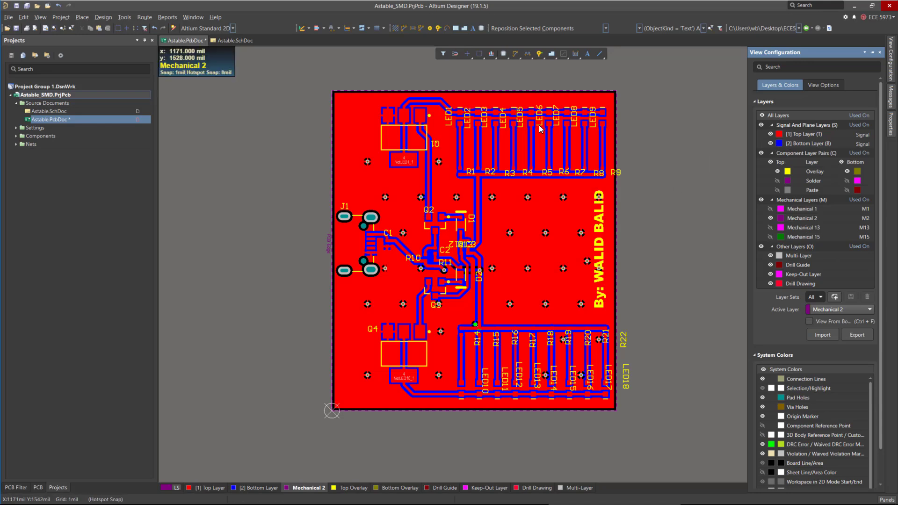
ctrl+scroll(540, 129, up, 2)
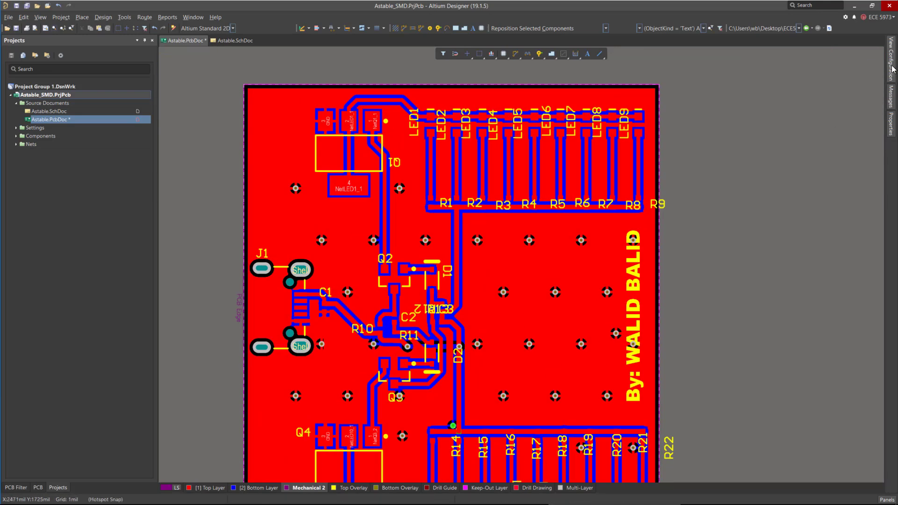
mouse_move(890, 69)
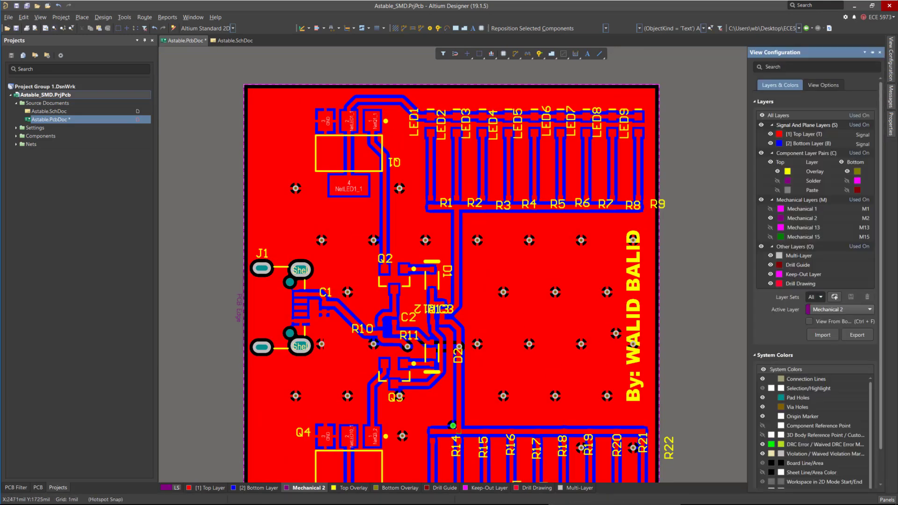
click(760, 152)
ctrl+scroll(681, 229, down, 2)
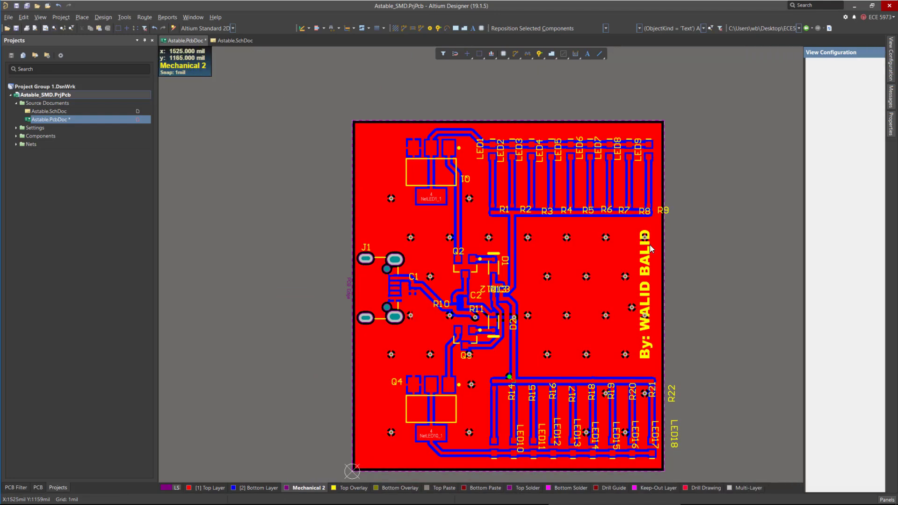
Open the Polygon Pours commands to manage the board's pours.
ctrl+scroll(633, 201, up, 1)
ctrl+scroll(536, 152, down, 3)
ctrl+scroll(524, 280, up, 4)
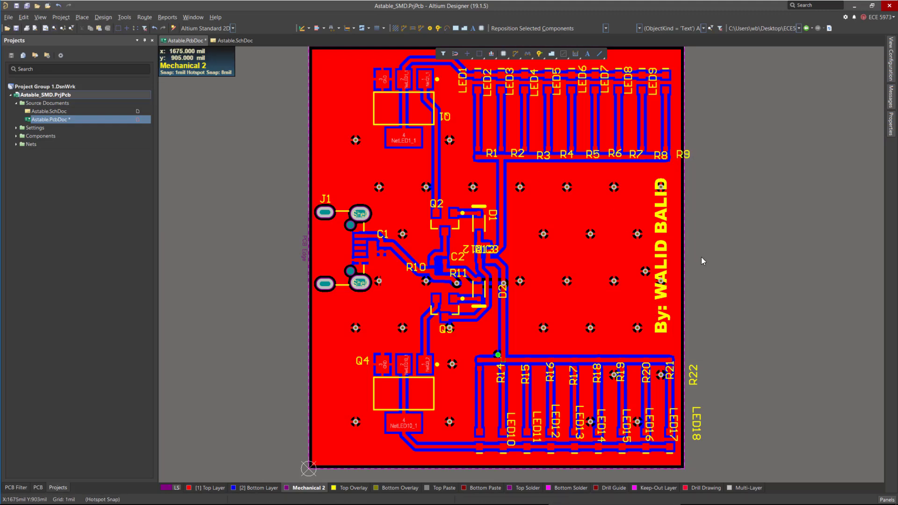
click(125, 18)
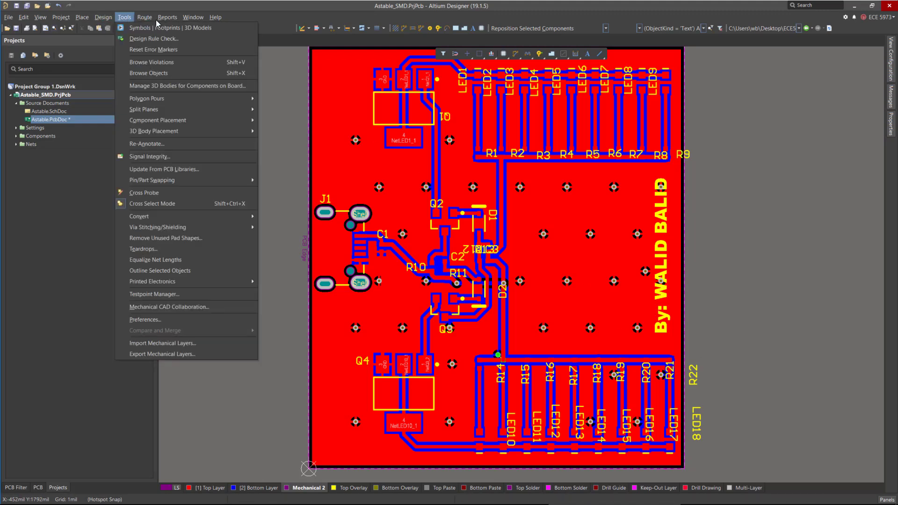
mouse_move(156, 99)
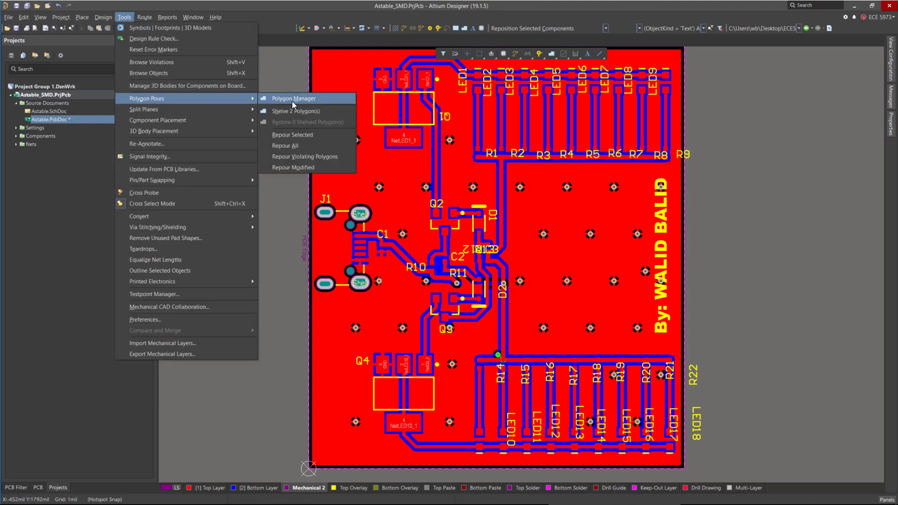
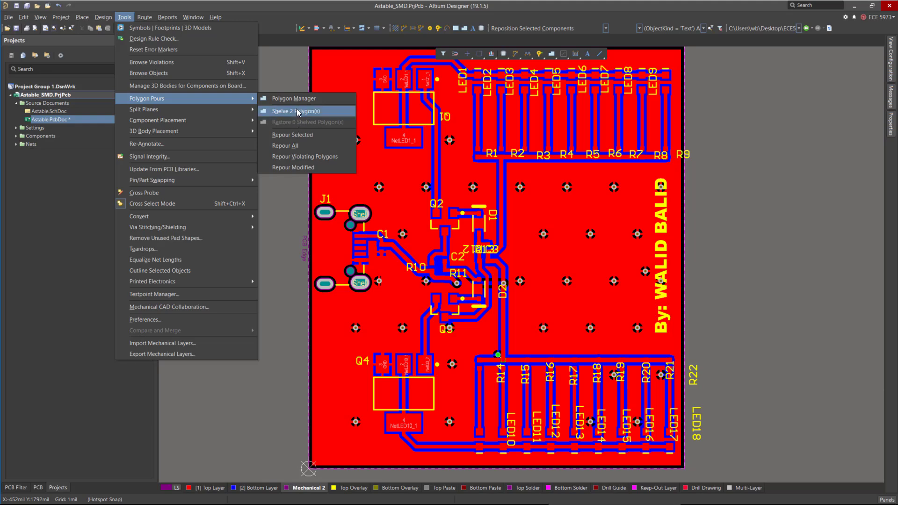
Shelve both polygon pours and then restore the shelved polygons.
click(296, 111)
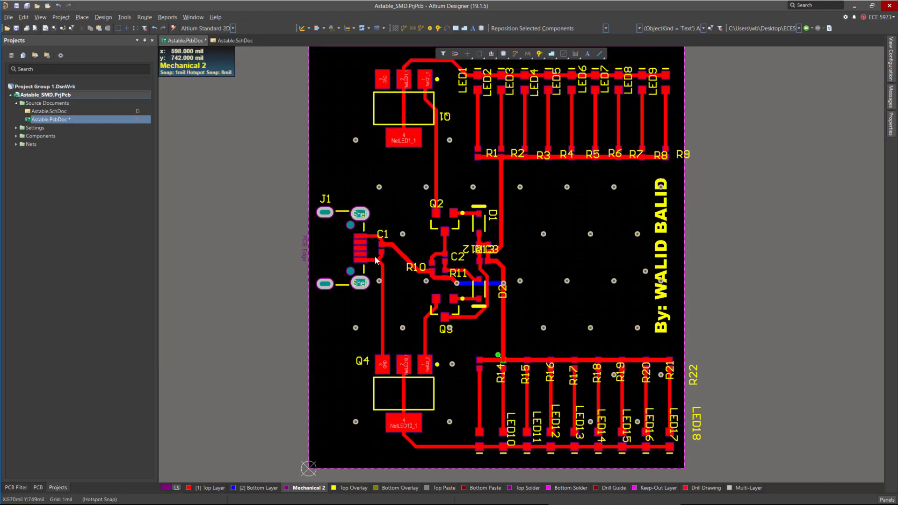
click(124, 17)
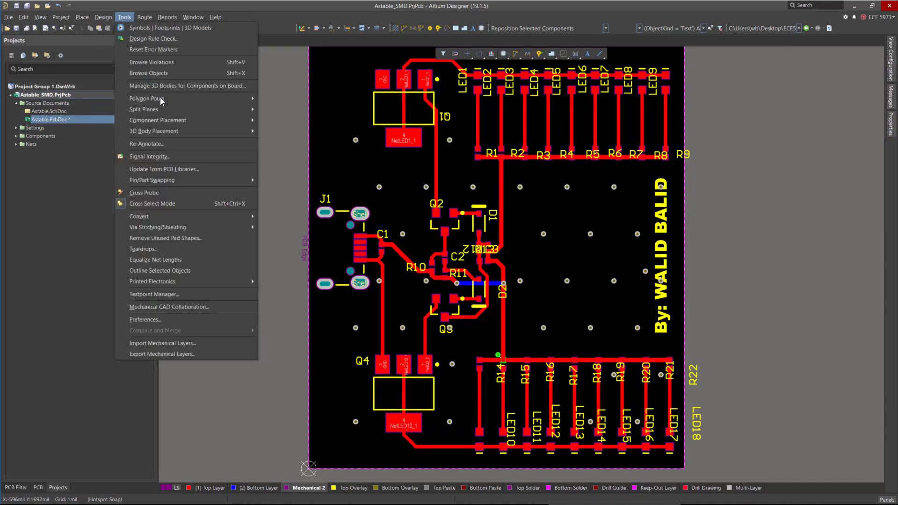
click(304, 122)
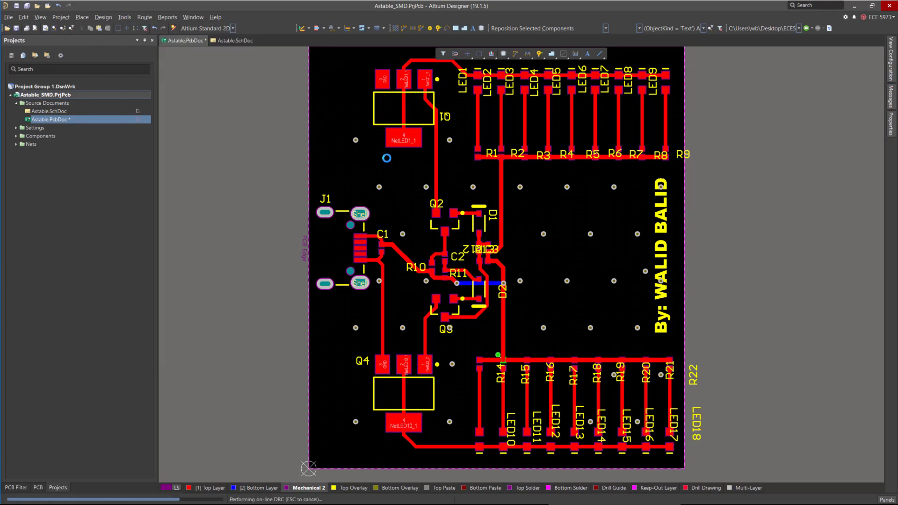
Repour all polygons on the board.
click(124, 18)
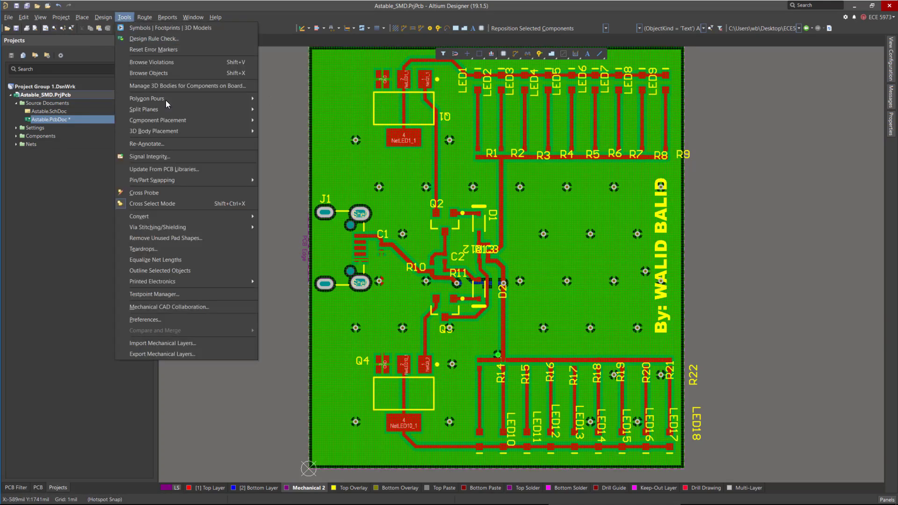
mouse_move(169, 96)
click(302, 144)
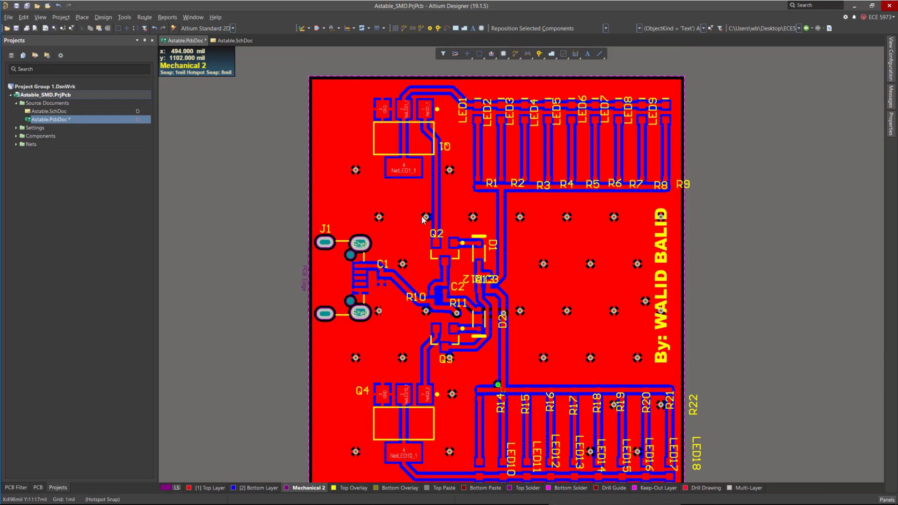
Shelve both the top and bottom GND polygon pours in the Polygon Pour Manager.
click(144, 17)
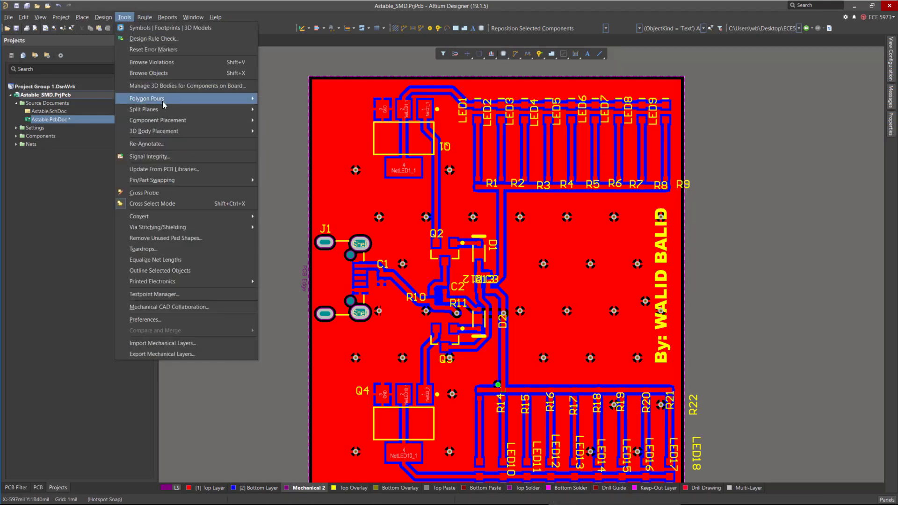
mouse_move(162, 99)
click(351, 104)
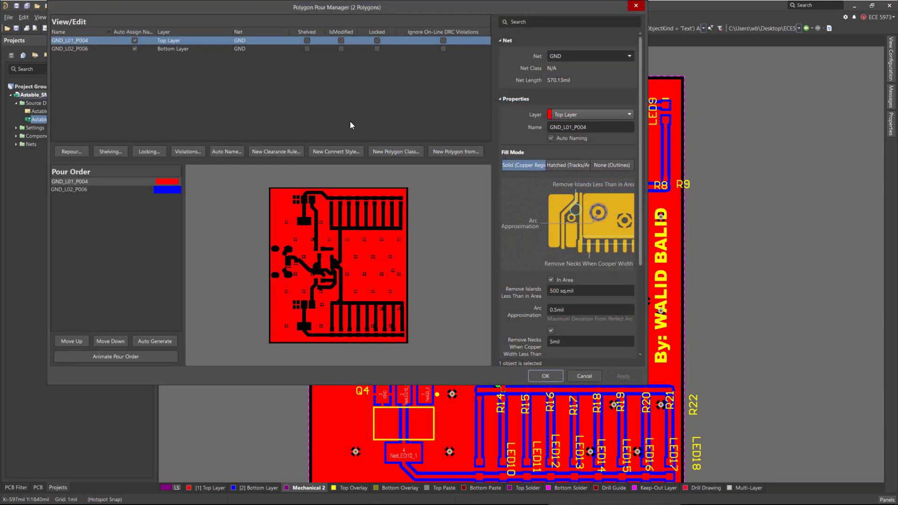
drag(293, 11, 425, 113)
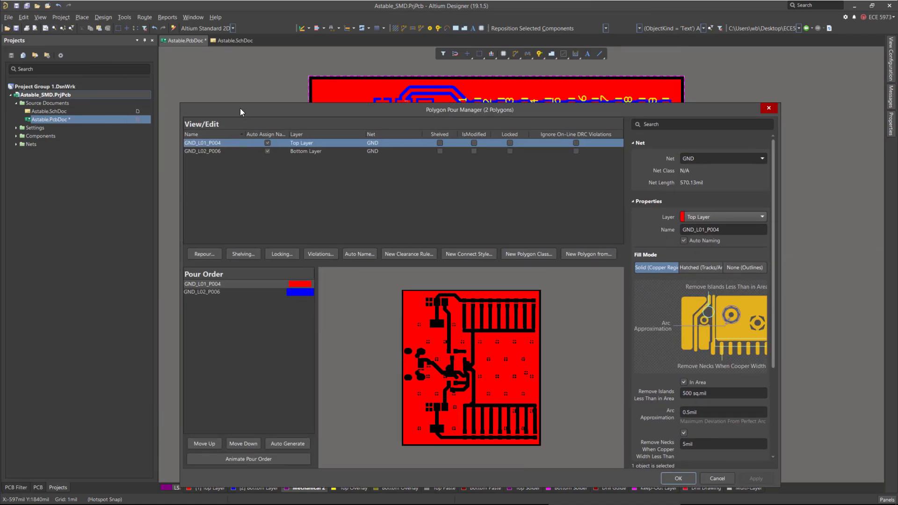
drag(240, 112, 240, 80)
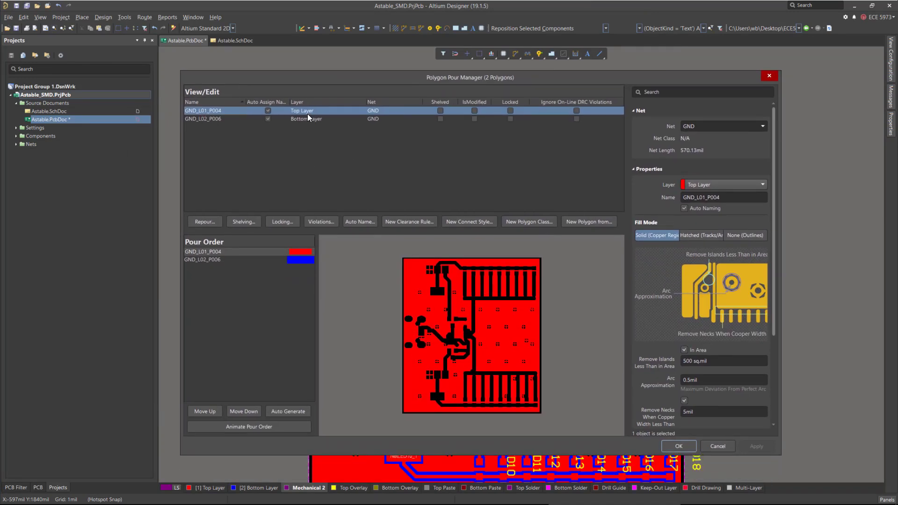
click(334, 118)
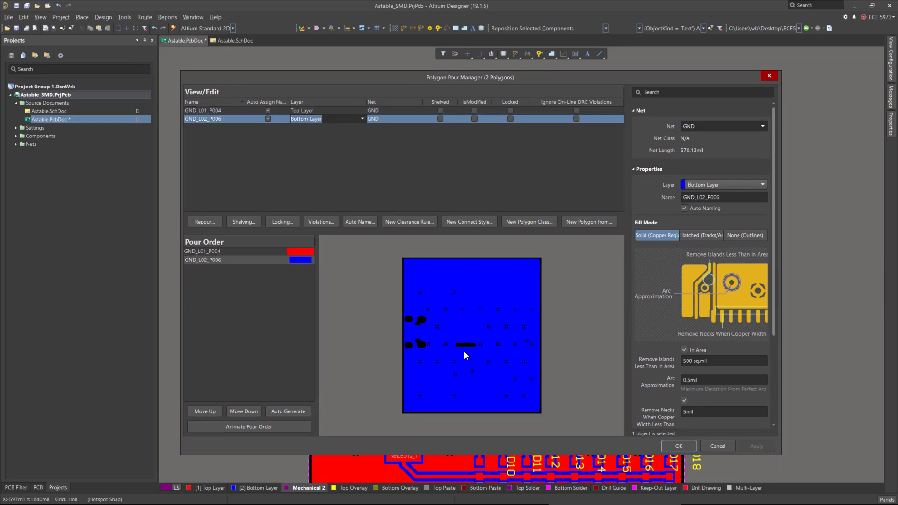
click(393, 111)
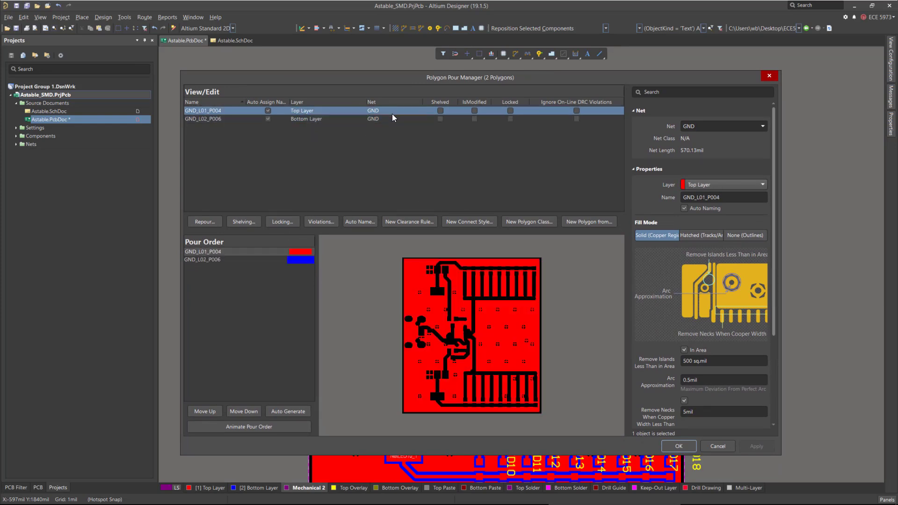
click(440, 111)
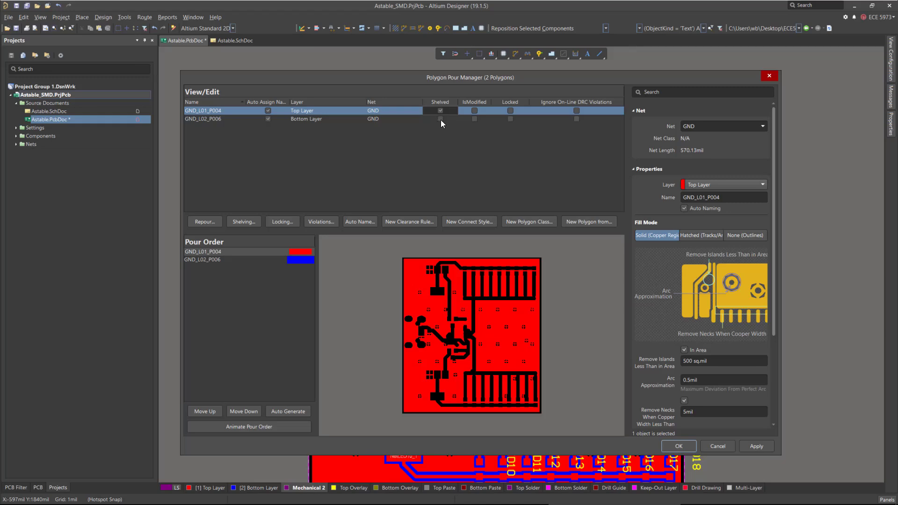
click(440, 120)
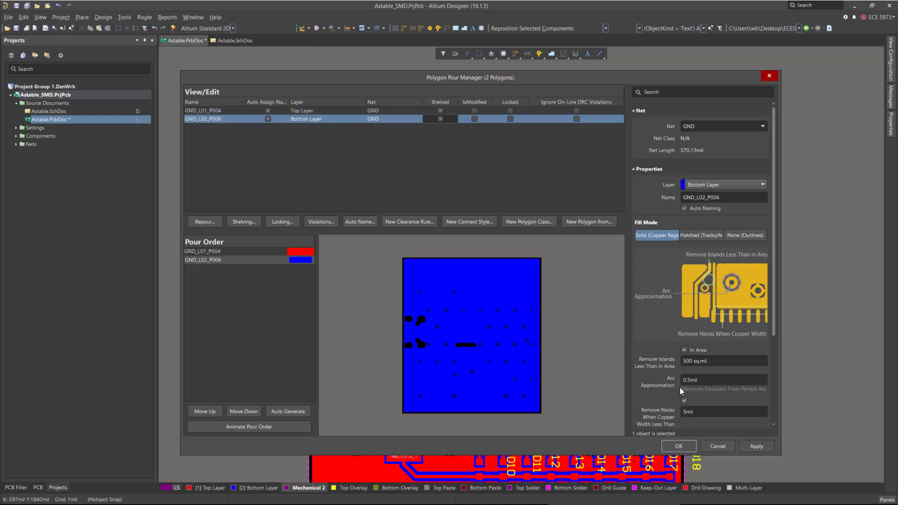
click(691, 446)
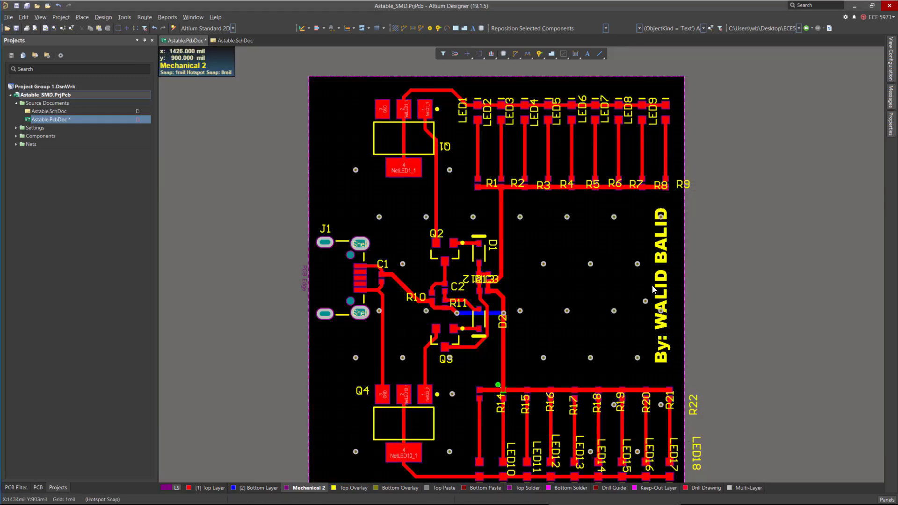
Zoom in and inspect the LED1 component's properties.
ctrl+scroll(491, 71, up, 1)
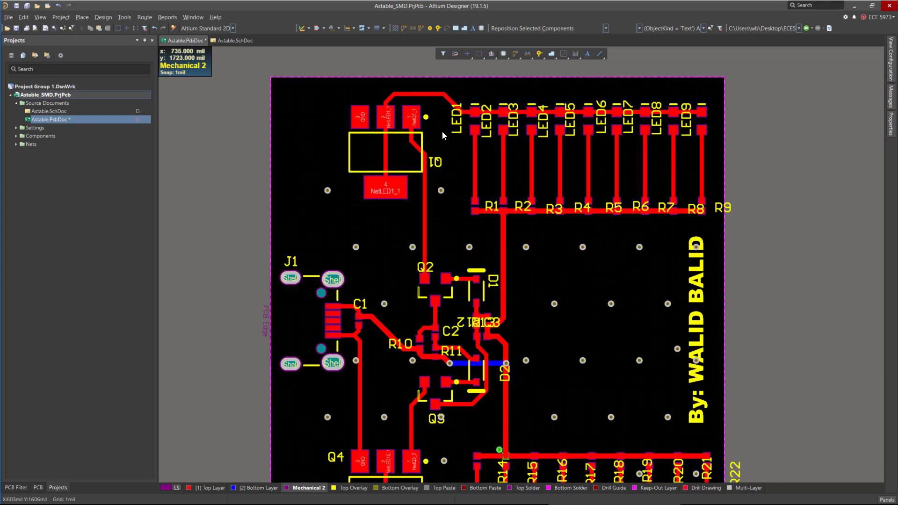
ctrl+scroll(455, 155, down, 1)
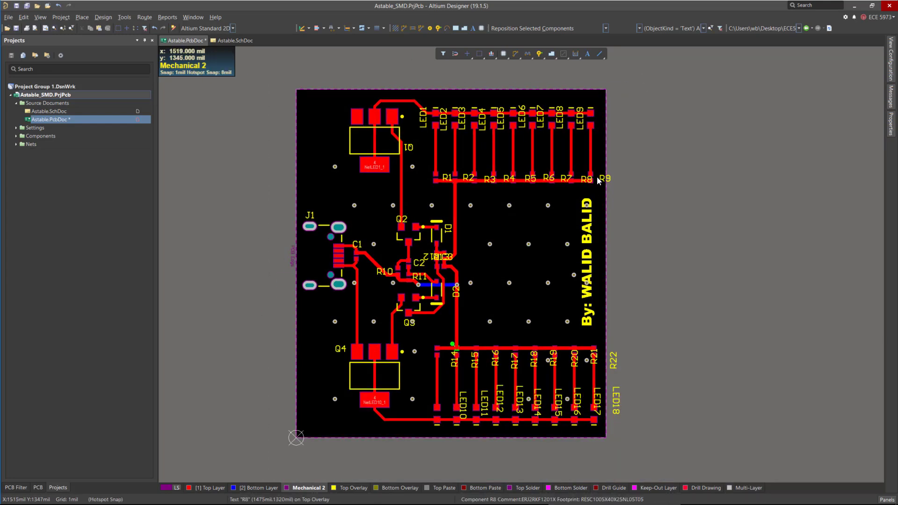
ctrl+scroll(434, 125, up, 2)
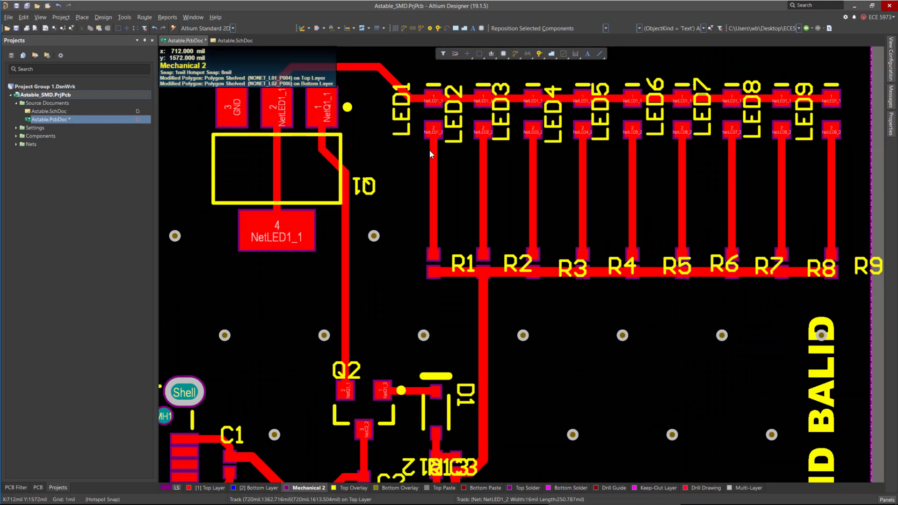
double_click(432, 114)
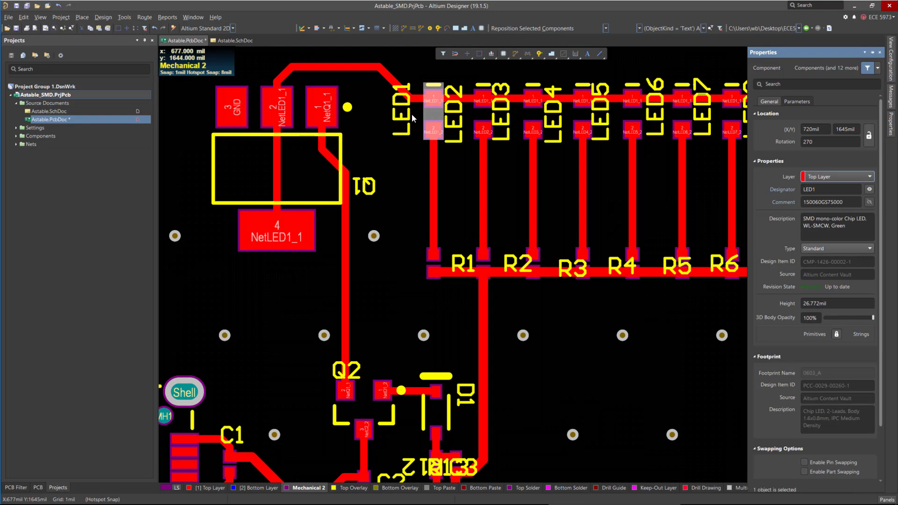
click(406, 121)
click(595, 295)
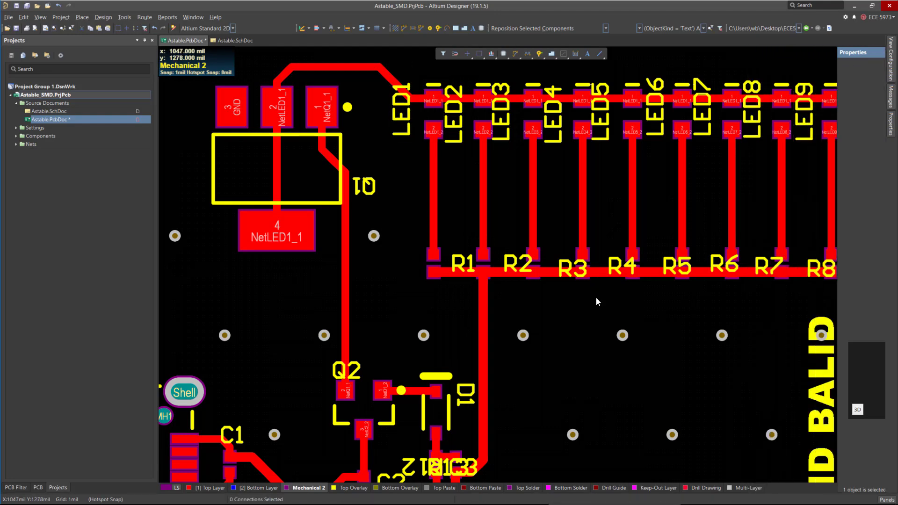
Restrict the selection filter to text objects only.
ctrl+scroll(462, 233, down, 2)
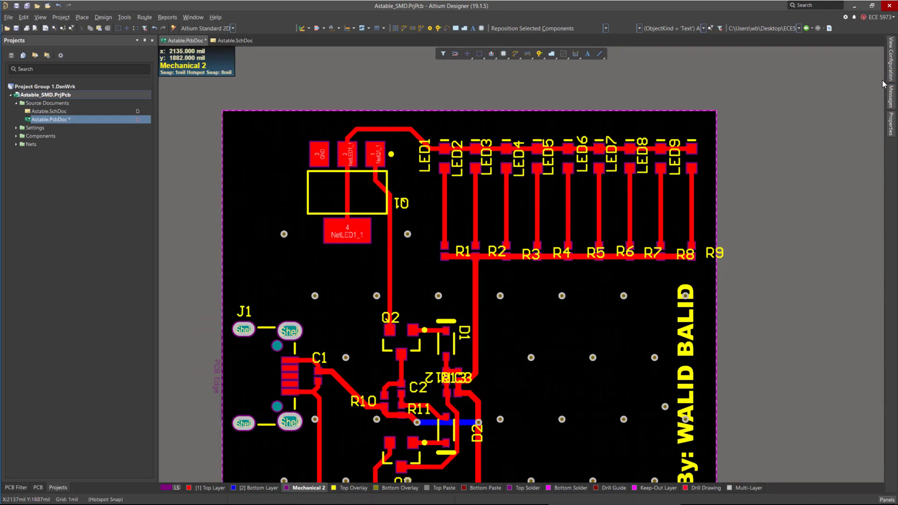
click(891, 123)
scroll(817, 127, up, 10)
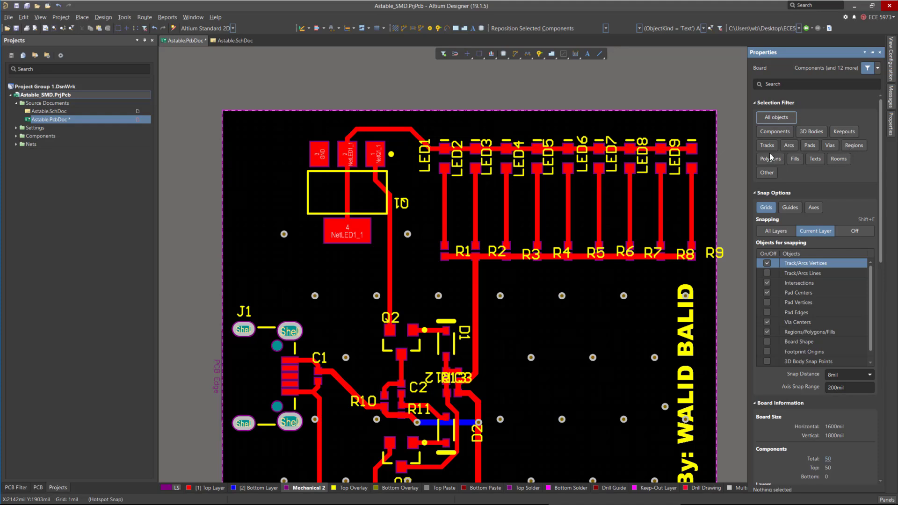
click(814, 159)
Move the LED9 designator slightly downward.
ctrl+scroll(729, 157, up, 2)
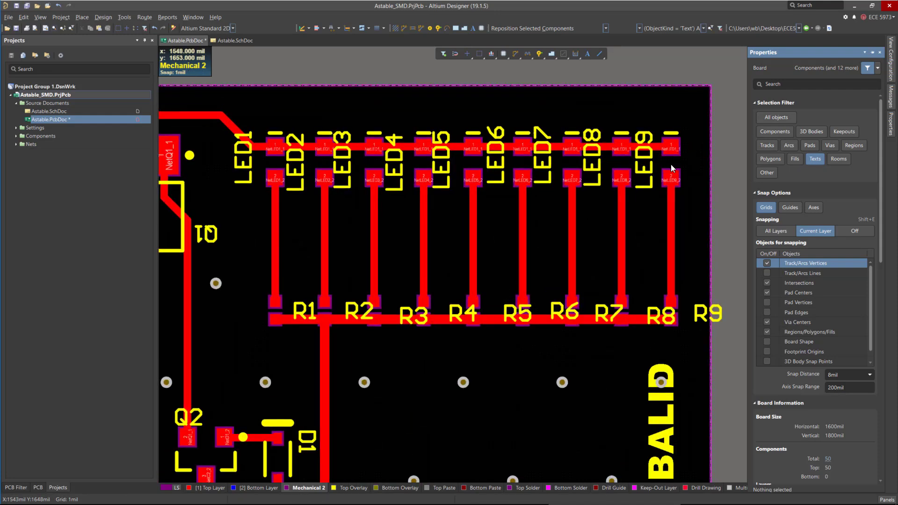
click(643, 159)
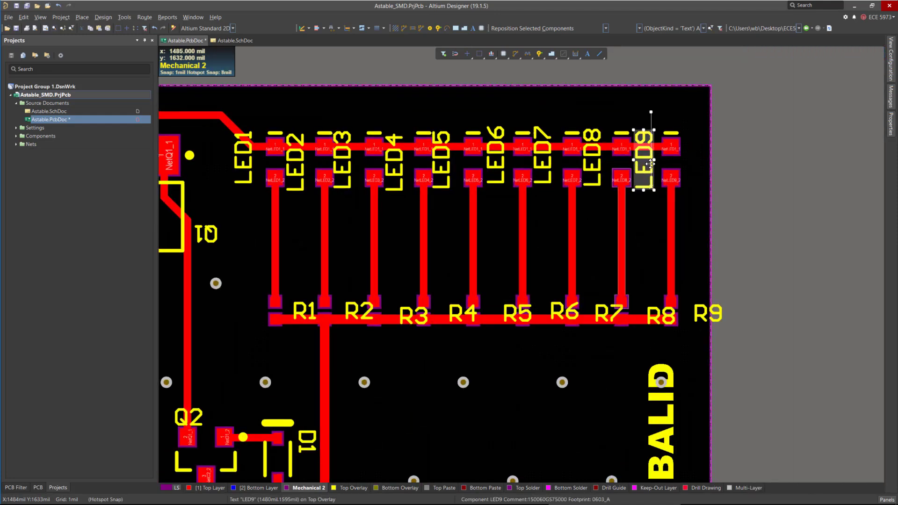
drag(646, 163, 652, 187)
Select the LED2 to LED9 designators together and shift them up slightly.
ctrl+scroll(650, 188, up, 2)
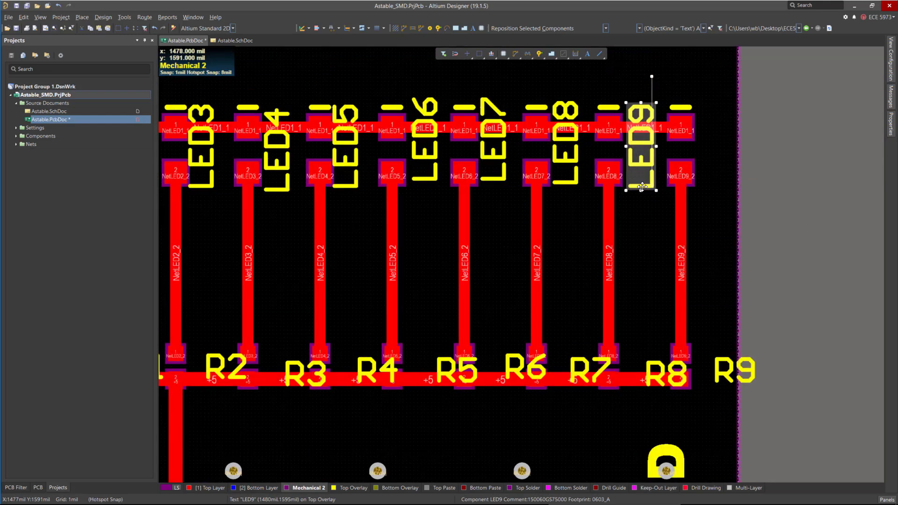
shift+click(568, 162)
shift+click(497, 159)
shift+click(426, 159)
shift+click(346, 158)
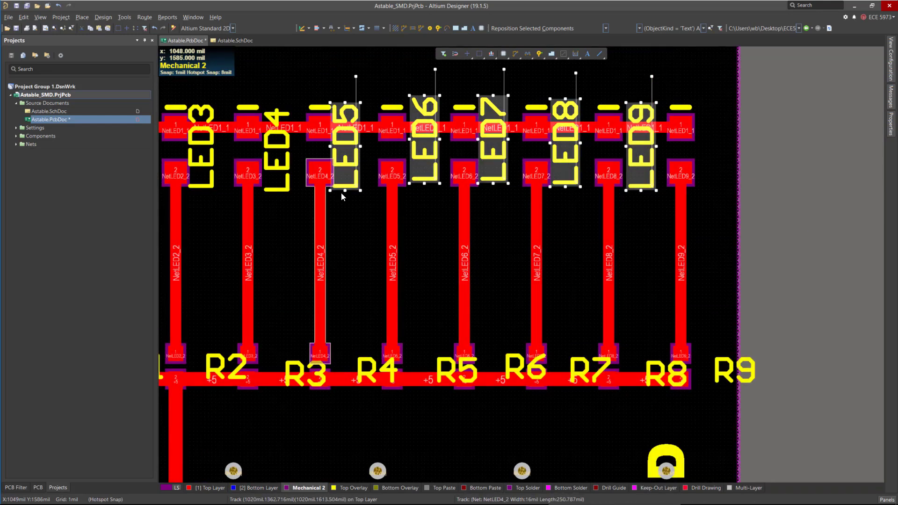
shift+click(276, 159)
double_click(214, 161)
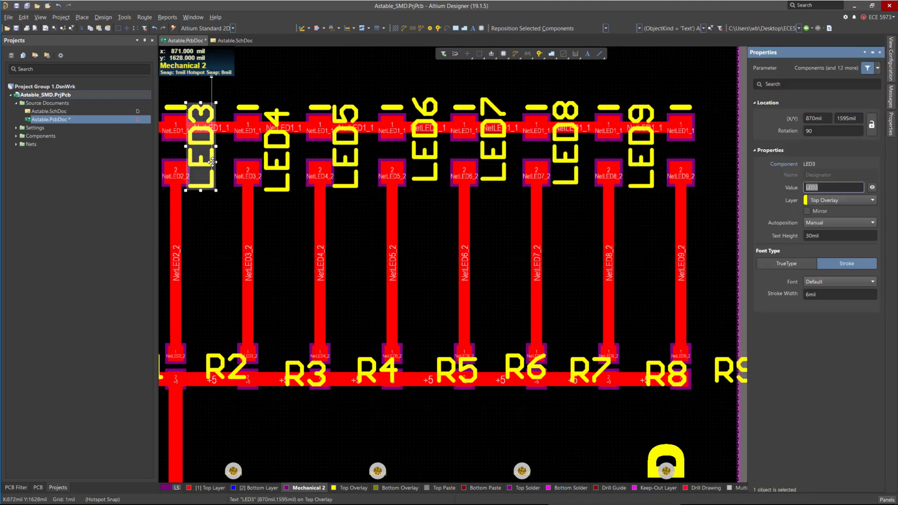
shift+click(276, 159)
shift+click(346, 159)
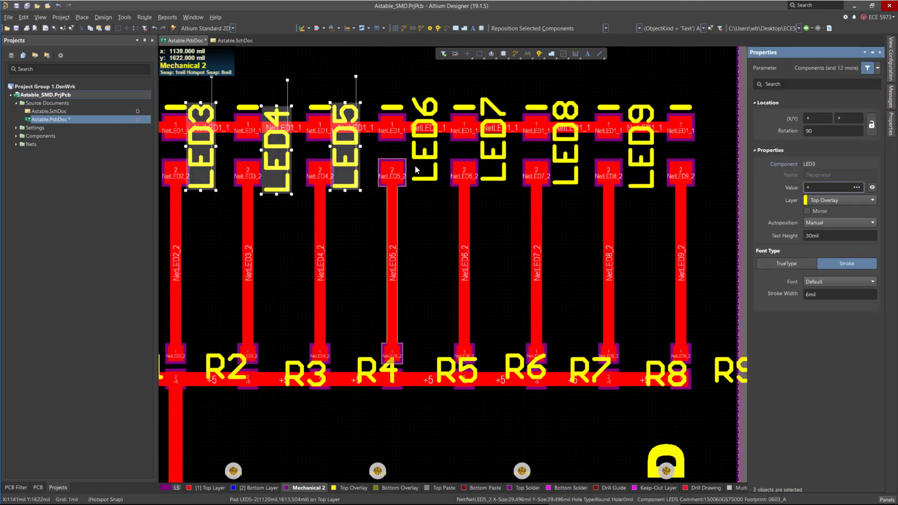
shift+click(425, 159)
shift+click(492, 158)
shift+click(564, 154)
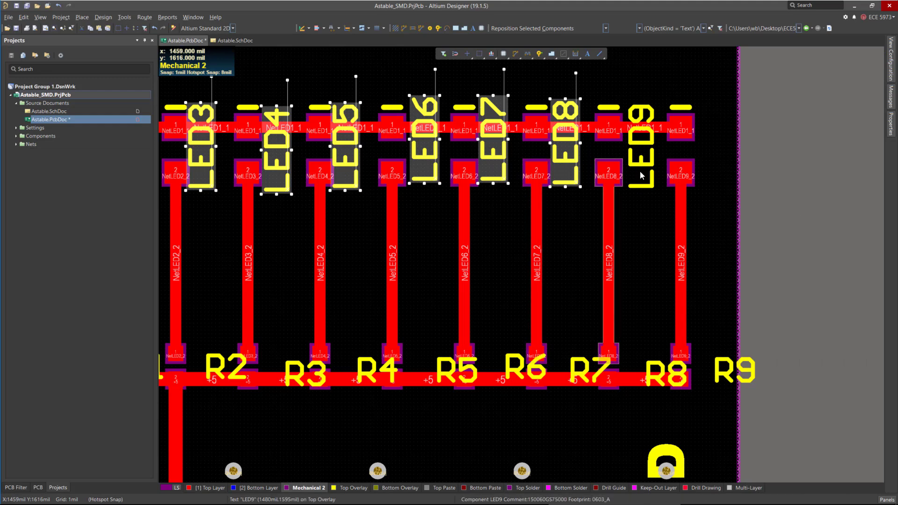
shift+click(641, 154)
ctrl+scroll(840, 192, down, 1)
ctrl+scroll(840, 192, down, 1)
shift+click(398, 166)
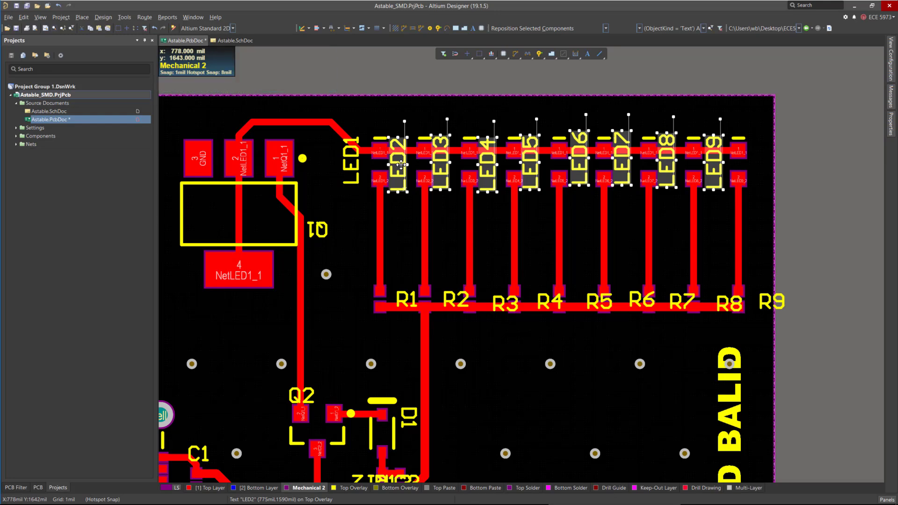
drag(401, 164, 401, 161)
Move the LED1 designator to line up with the other LED designators.
click(310, 185)
drag(352, 174, 364, 183)
Move the R8 and R9 designators below the resistor row, side by side, and check their spacing.
scroll(597, 206, down, 6)
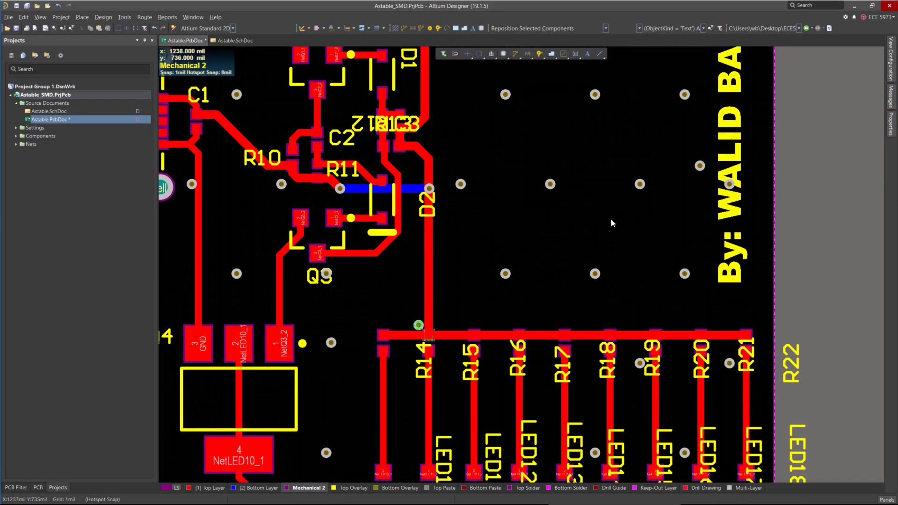
scroll(610, 218, up, 7)
drag(784, 344, 727, 360)
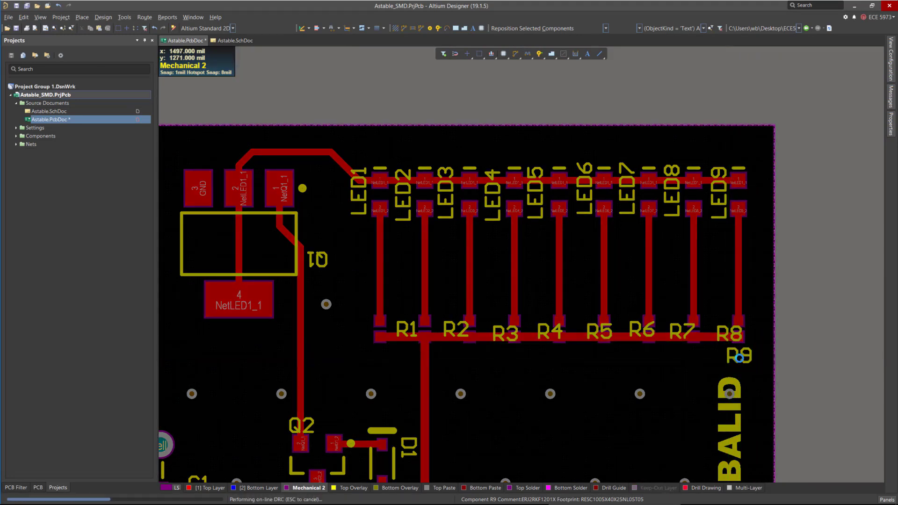
ctrl+scroll(728, 361, up, 4)
drag(697, 272, 597, 365)
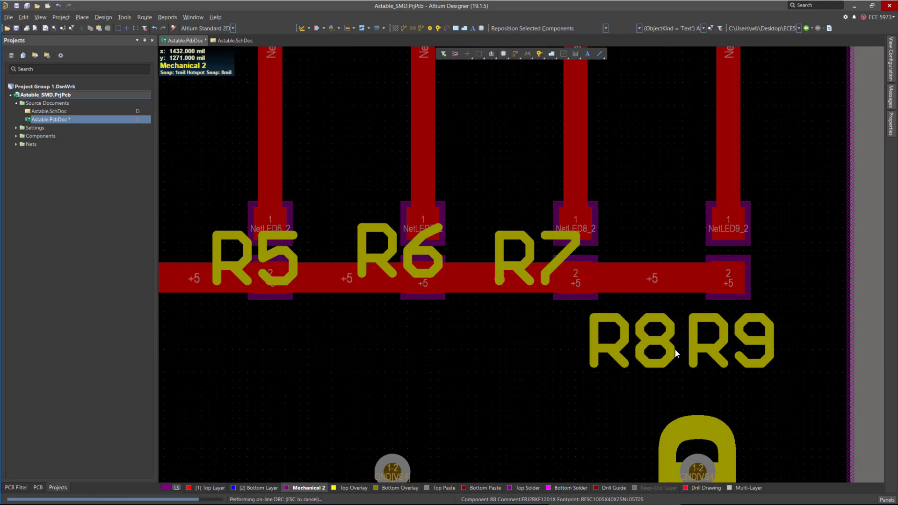
ctrl+scroll(682, 332, up, 5)
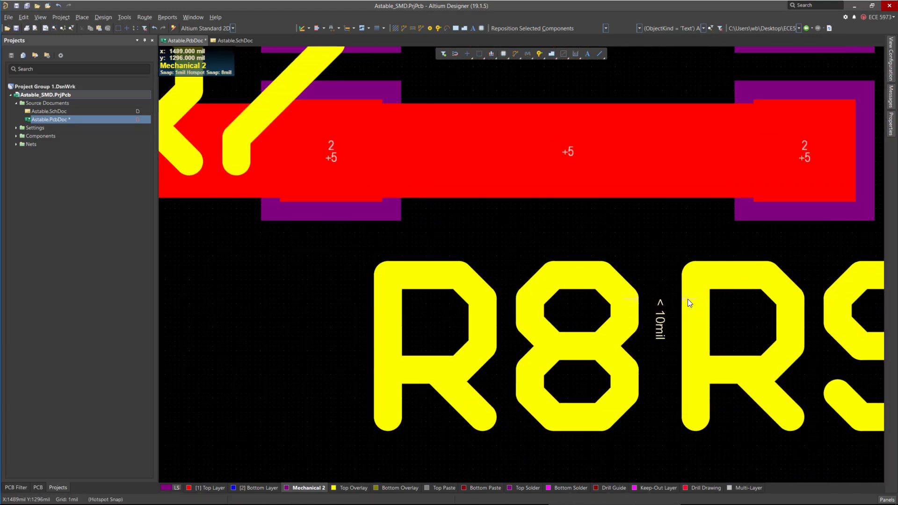
ctrl+scroll(734, 313, down, 3)
ctrl+scroll(736, 315, down, 2)
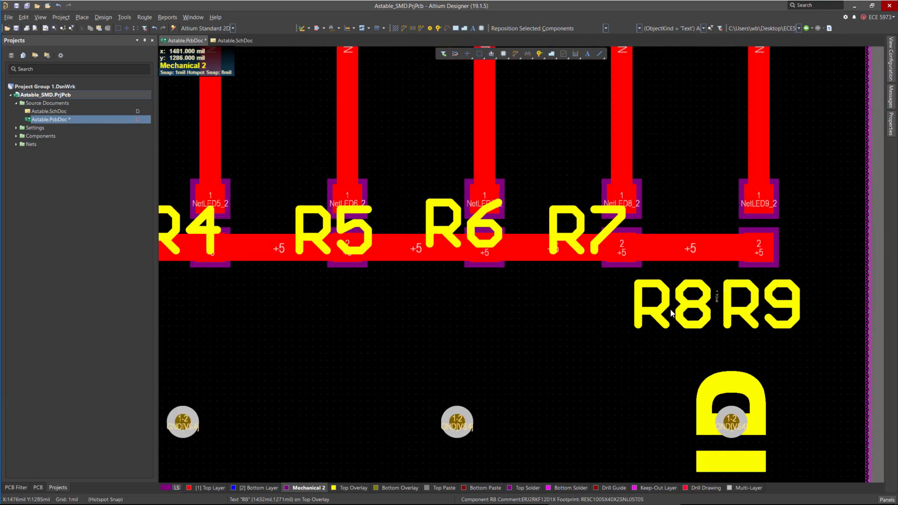
ctrl+scroll(712, 285, up, 4)
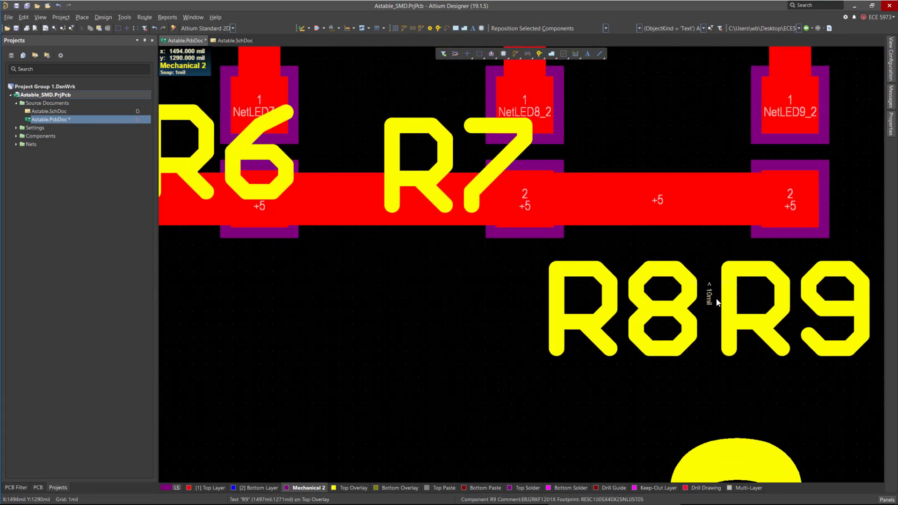
Open the design rules and edit the silk-to-solder-mask clearance, then set the minimum solder mask sliver to 1 mil.
click(108, 17)
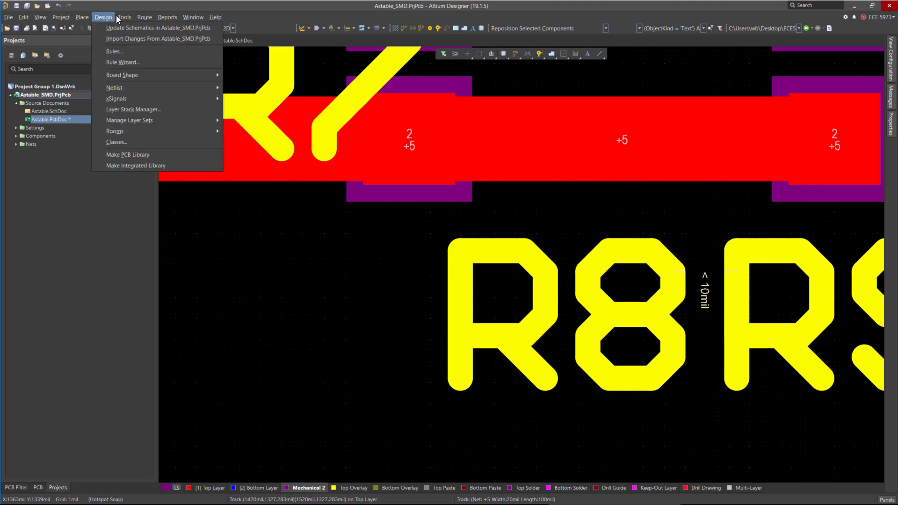
click(115, 51)
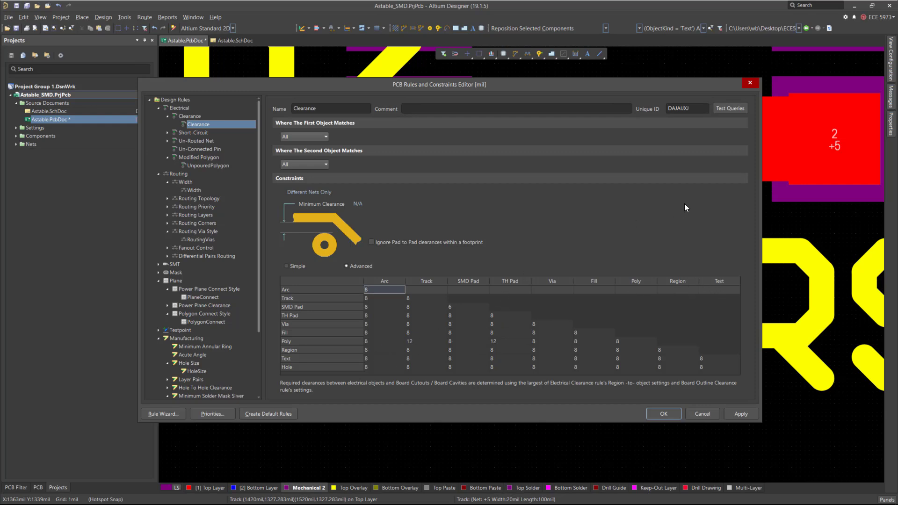
drag(526, 84, 550, 84)
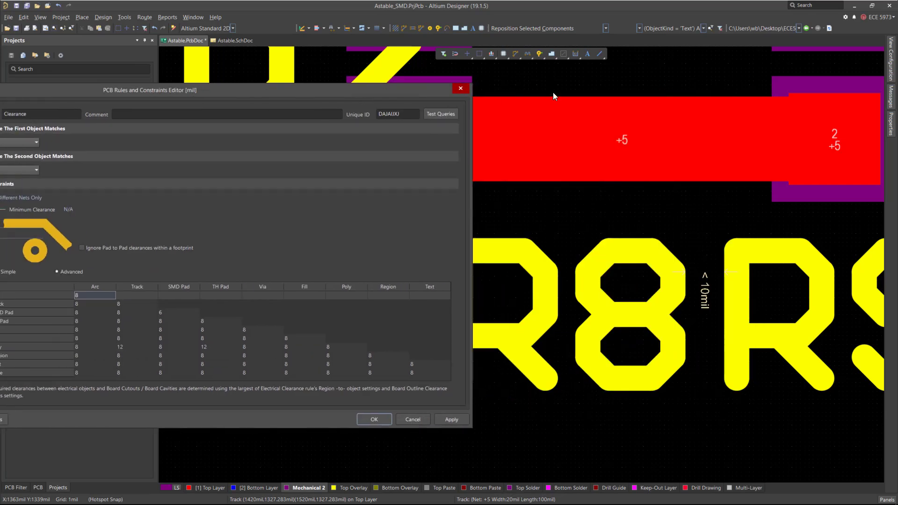
drag(684, 68, 683, 66)
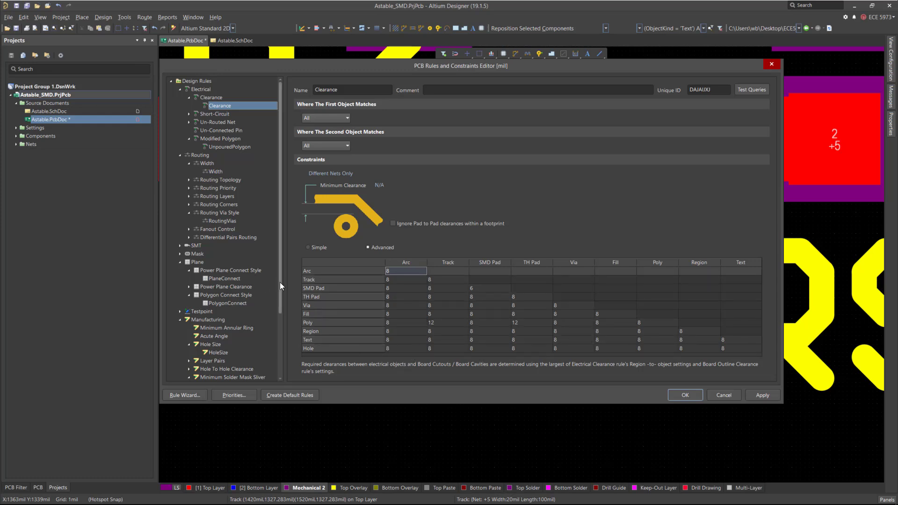
drag(280, 282, 288, 355)
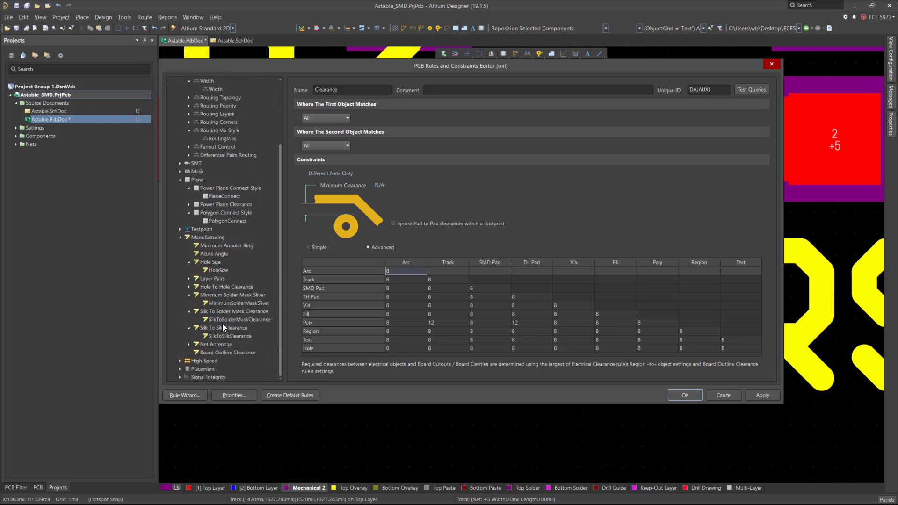
click(225, 303)
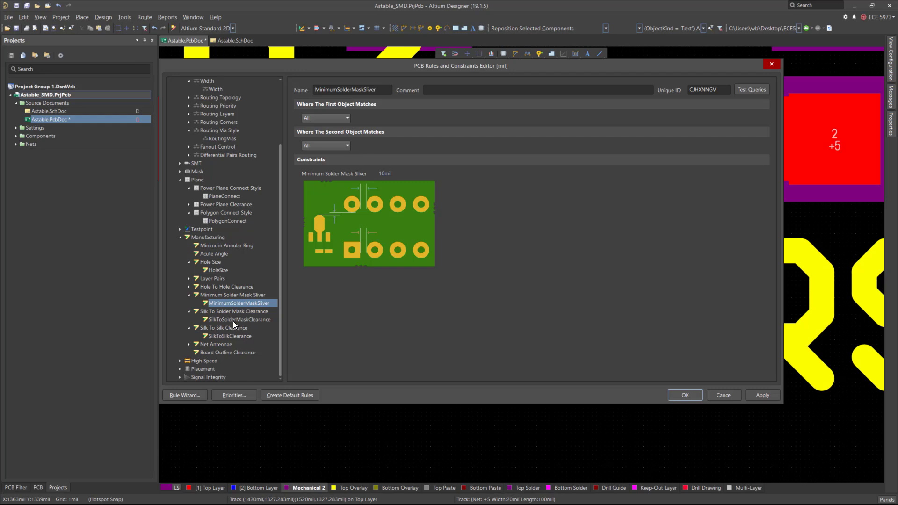
click(233, 321)
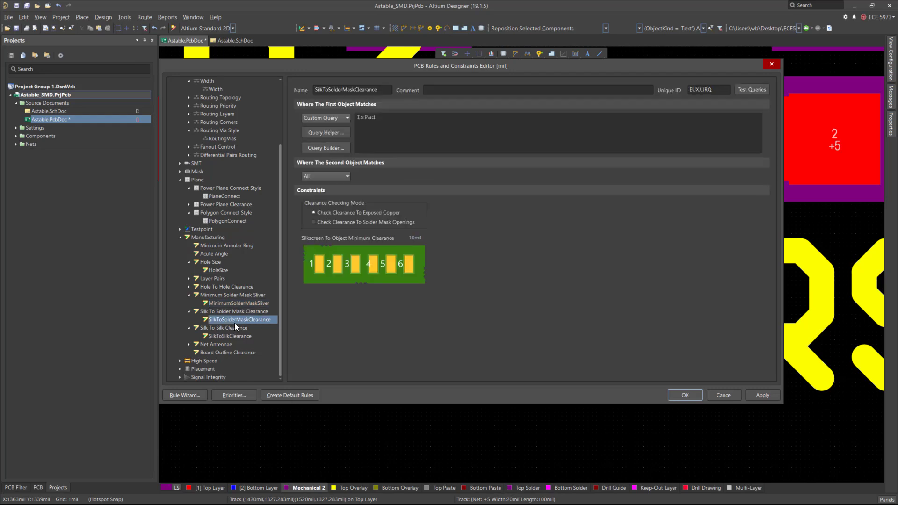
click(414, 237)
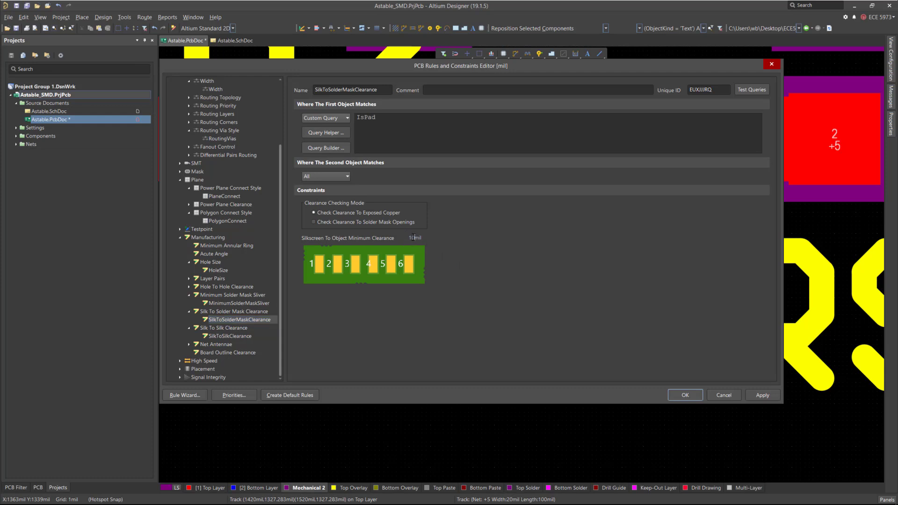
click(229, 302)
click(384, 171)
key(BackSpace)
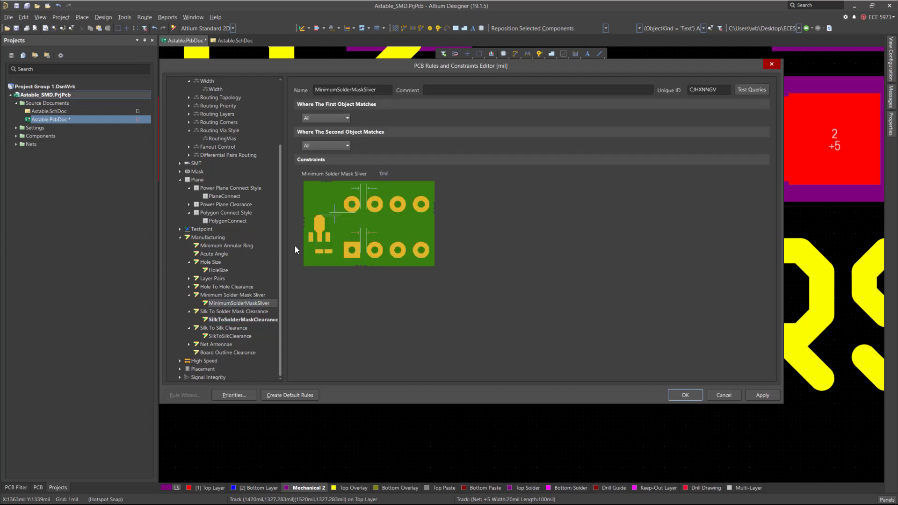
Set the silk-to-silk clearance rule to 1 mil and close the rules editor.
click(229, 335)
click(410, 173)
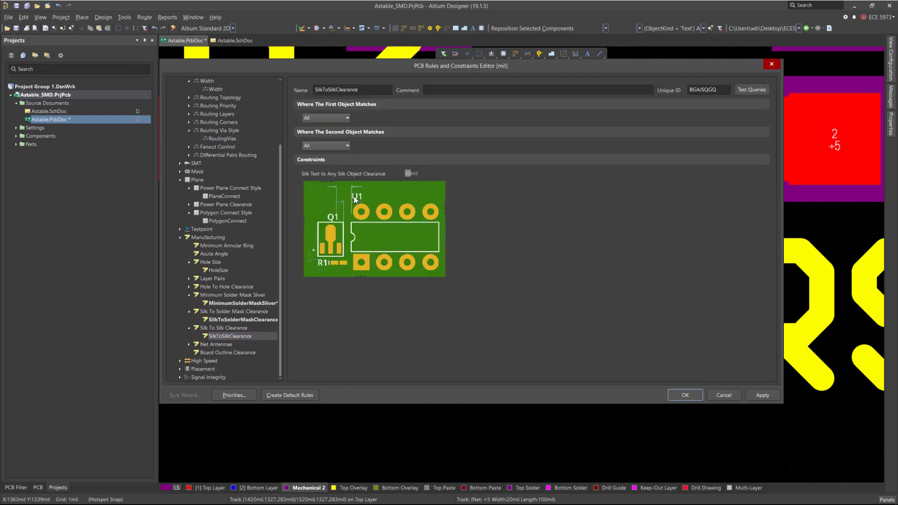
key(BackSpace)
click(686, 395)
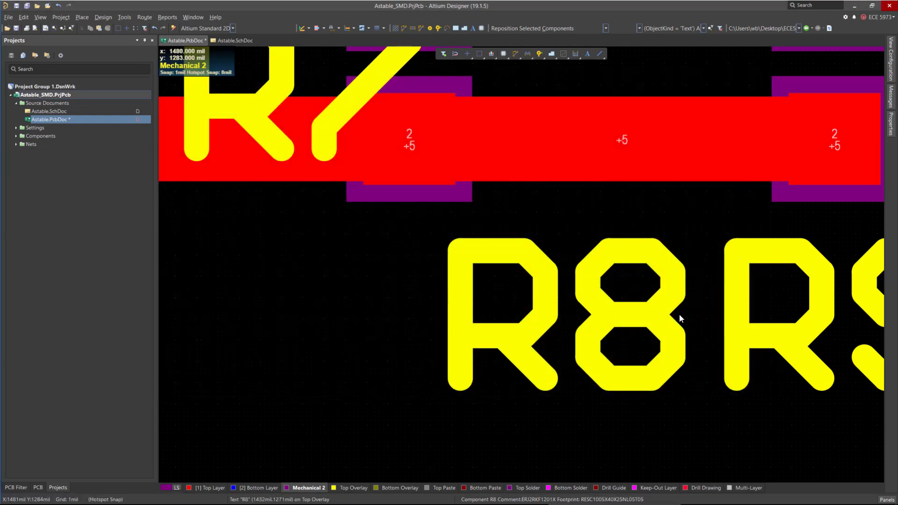
Move the R7 down to R1 designators below the resistor row, spaced in line with R8 and R9.
ctrl+scroll(658, 367, down, 2)
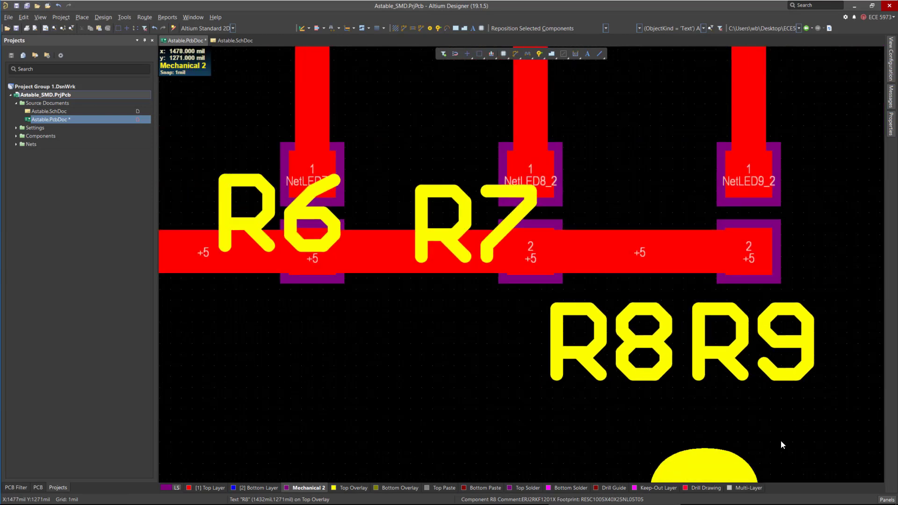
drag(632, 372, 488, 378)
ctrl+scroll(580, 267, down, 3)
drag(610, 270, 521, 348)
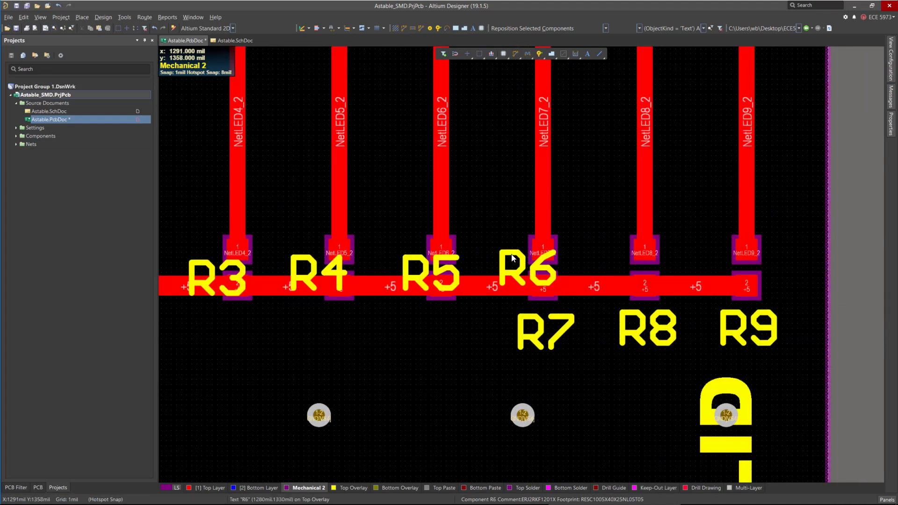
drag(527, 269, 420, 347)
ctrl+scroll(755, 353, down, 3)
ctrl+scroll(584, 326, up, 5)
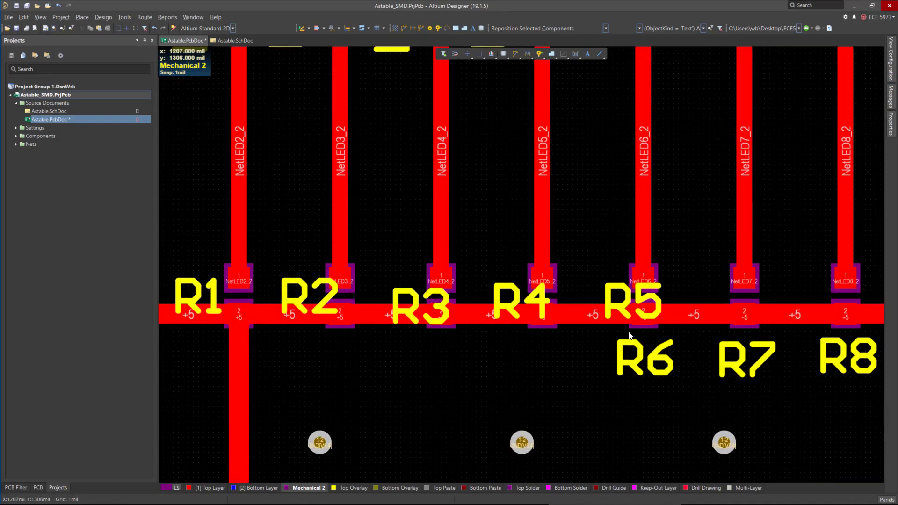
drag(617, 290, 458, 408)
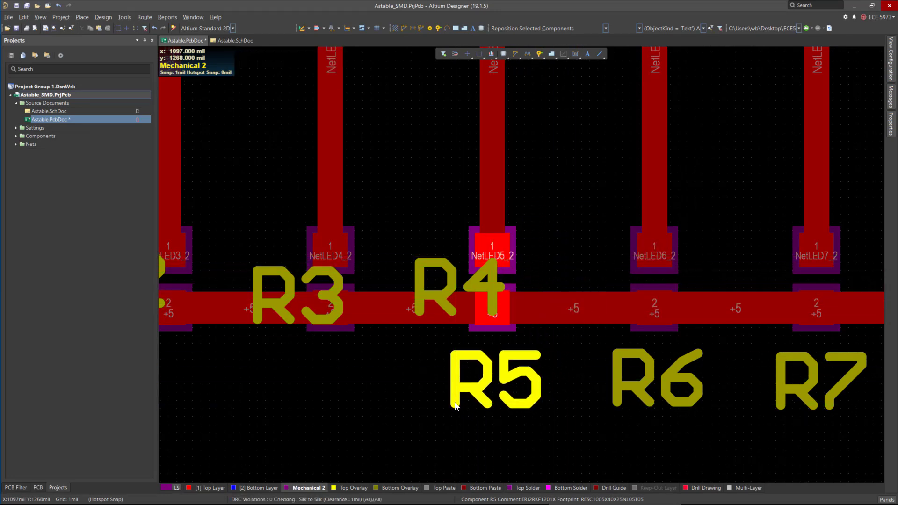
ctrl+scroll(719, 350, down, 3)
ctrl+scroll(475, 347, up, 1)
drag(608, 309, 515, 383)
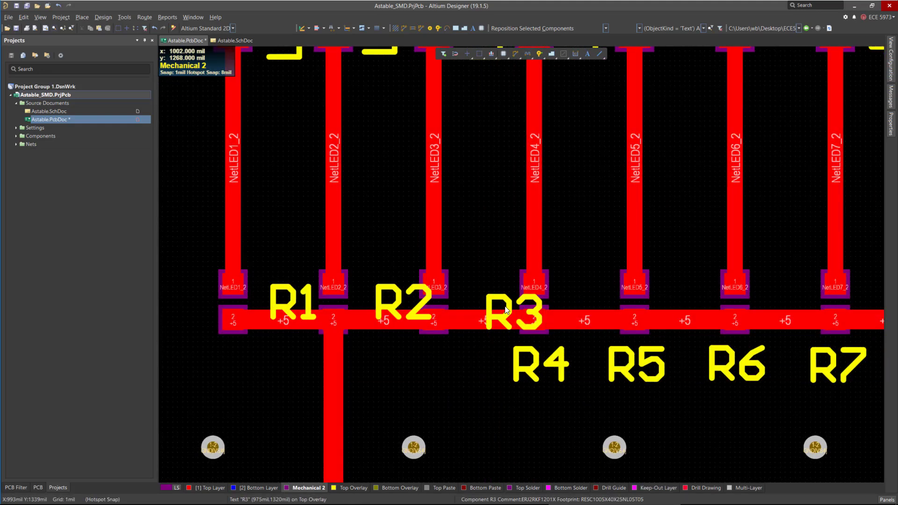
drag(505, 313, 410, 387)
drag(400, 325, 309, 387)
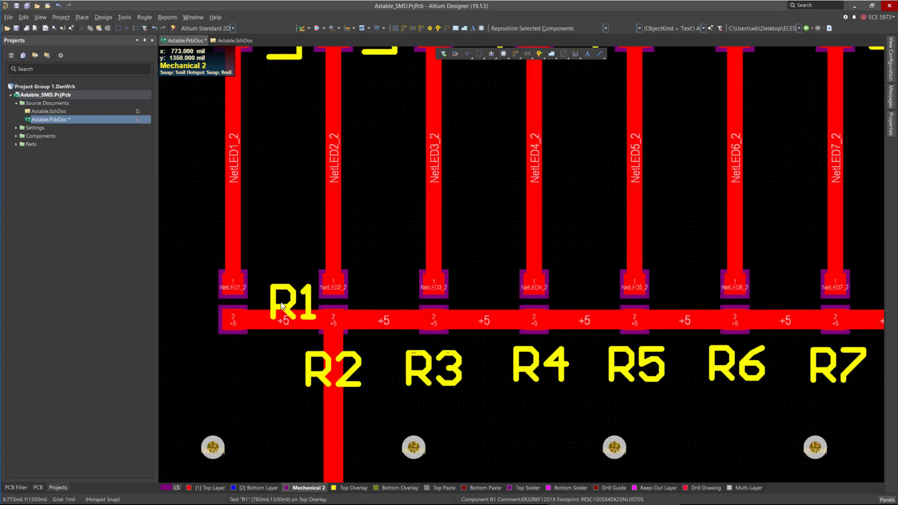
drag(291, 303, 212, 376)
Hide the copper signal layers so only pads and silkscreen are shown.
ctrl+scroll(394, 350, down, 3)
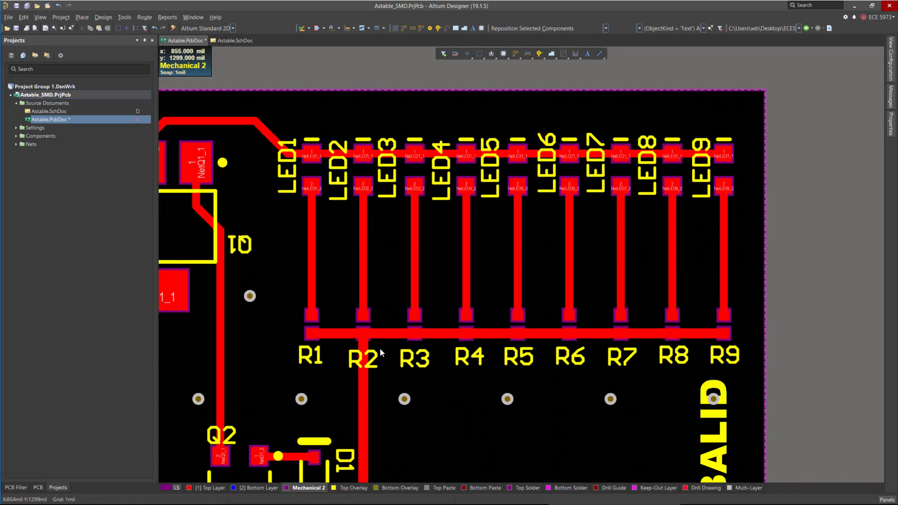
drag(299, 369, 721, 353)
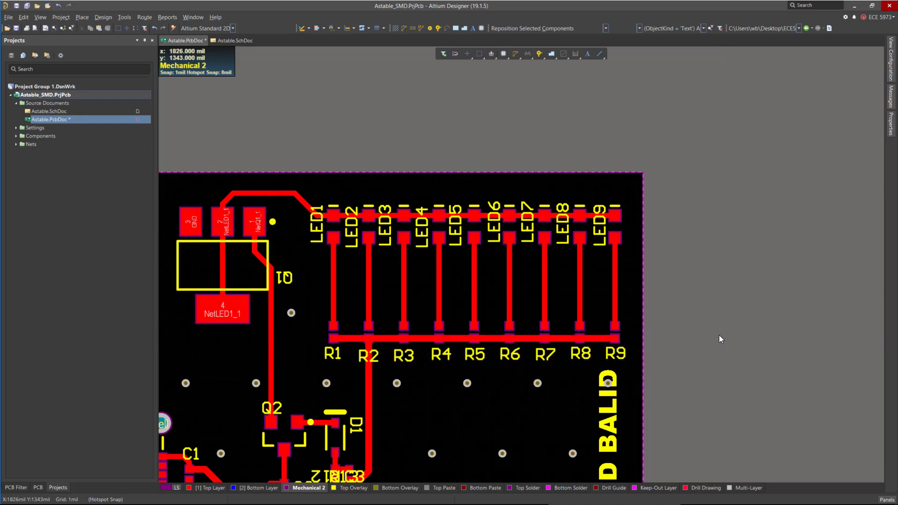
scroll(451, 191, down, 4)
ctrl+scroll(628, 243, down, 3)
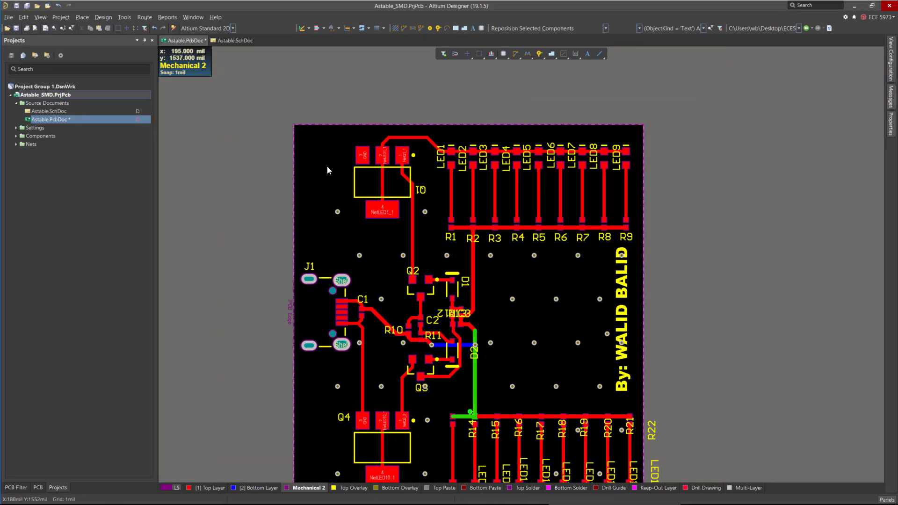
ctrl+scroll(330, 166, up, 3)
key(space)
key(space)
drag(500, 204, 478, 186)
ctrl+scroll(428, 186, down, 2)
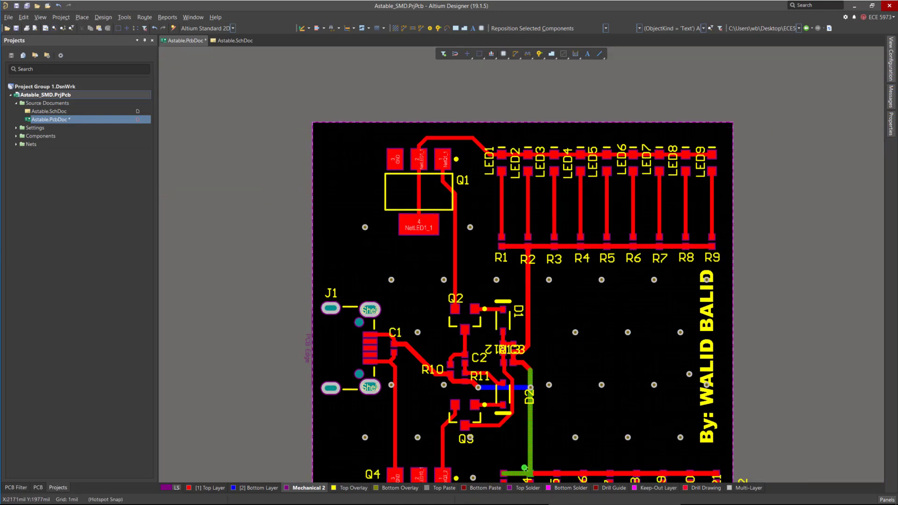
click(890, 75)
click(761, 125)
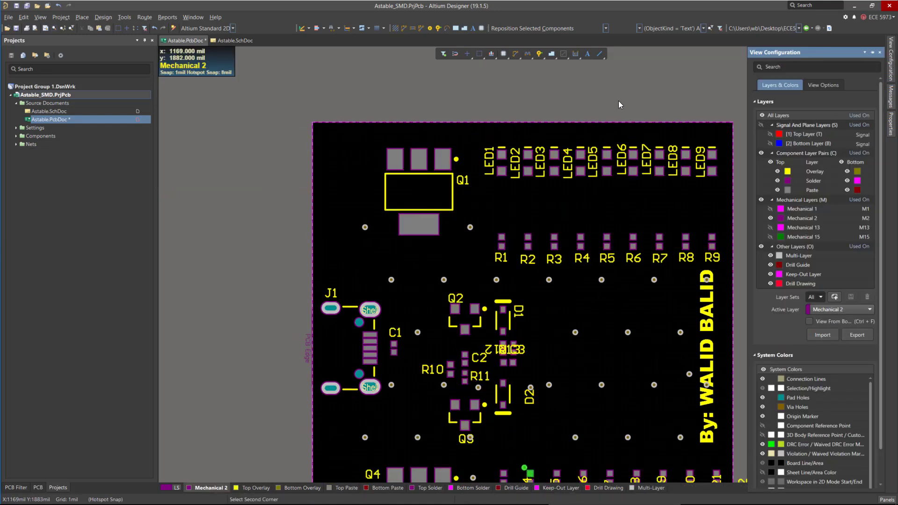
Rotate the D1 designator horizontal and place it above the D1 diode.
scroll(526, 251, down, 3)
ctrl+scroll(465, 210, up, 3)
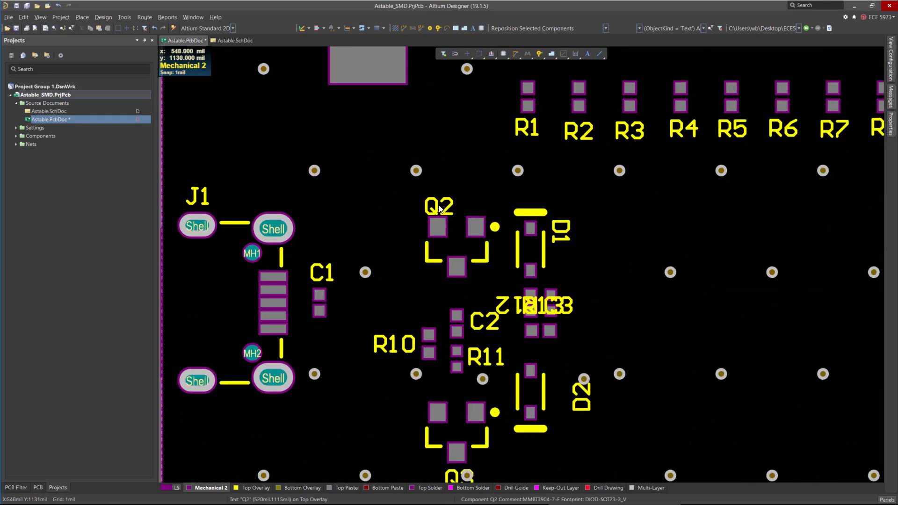
ctrl+scroll(548, 209, up, 2)
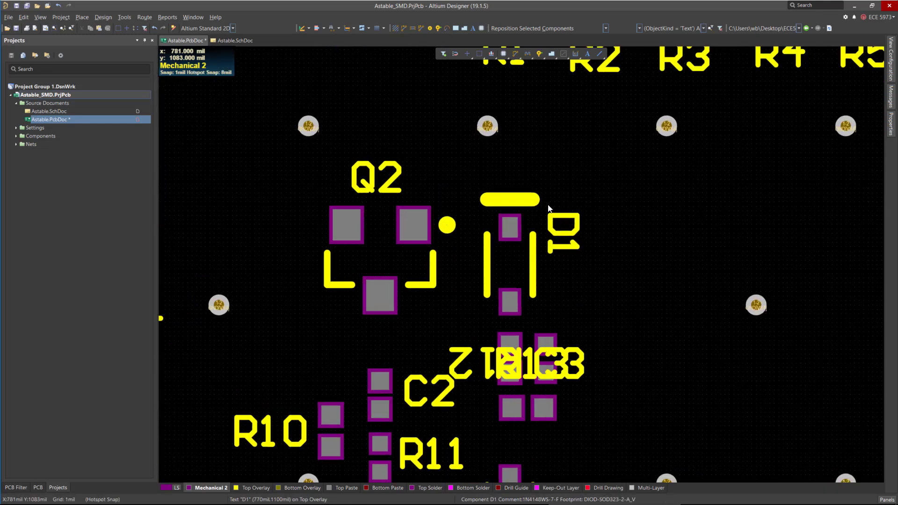
key(space)
drag(547, 209, 498, 168)
Nudge the R10 designator slightly left, away from its pads.
ctrl+scroll(500, 239, down, 3)
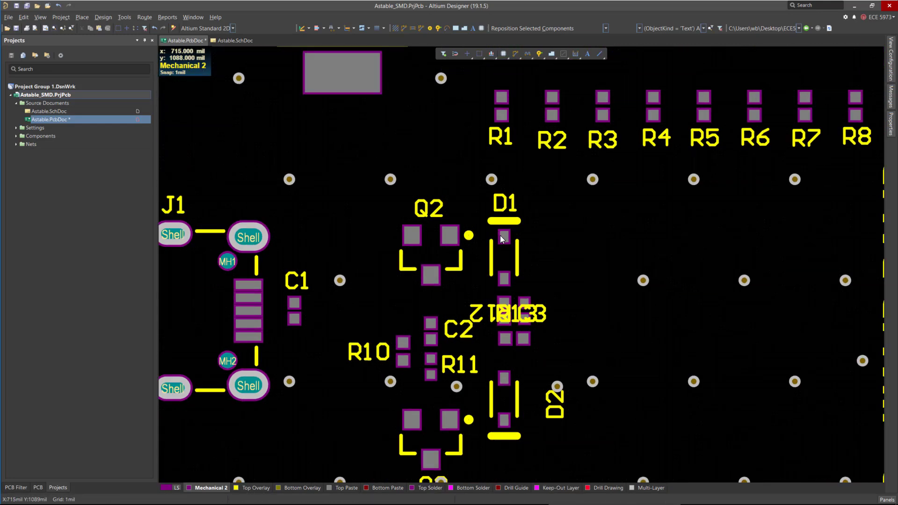
ctrl+scroll(374, 406, up, 2)
drag(359, 304, 327, 320)
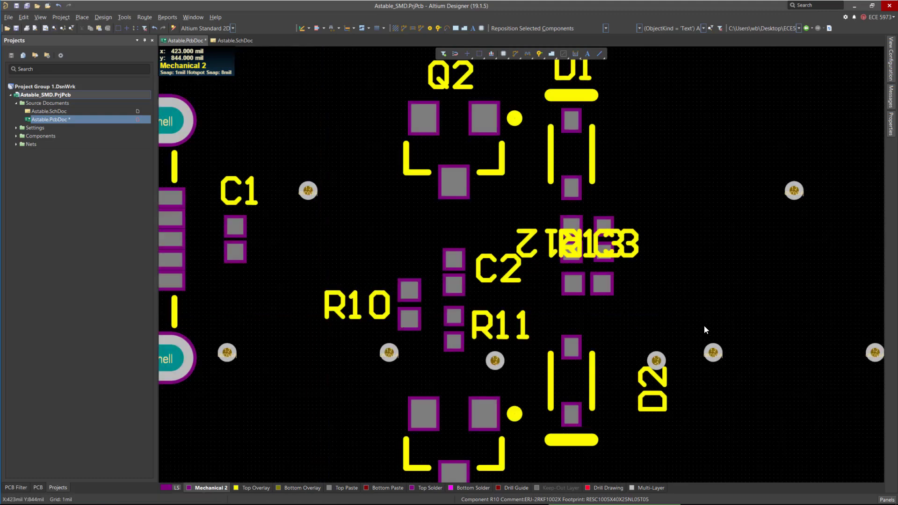
Move the Q4 designator to the right side of the Q4 transistor.
ctrl+scroll(703, 325, down, 2)
scroll(659, 321, down, 3)
ctrl+scroll(375, 346, down, 7)
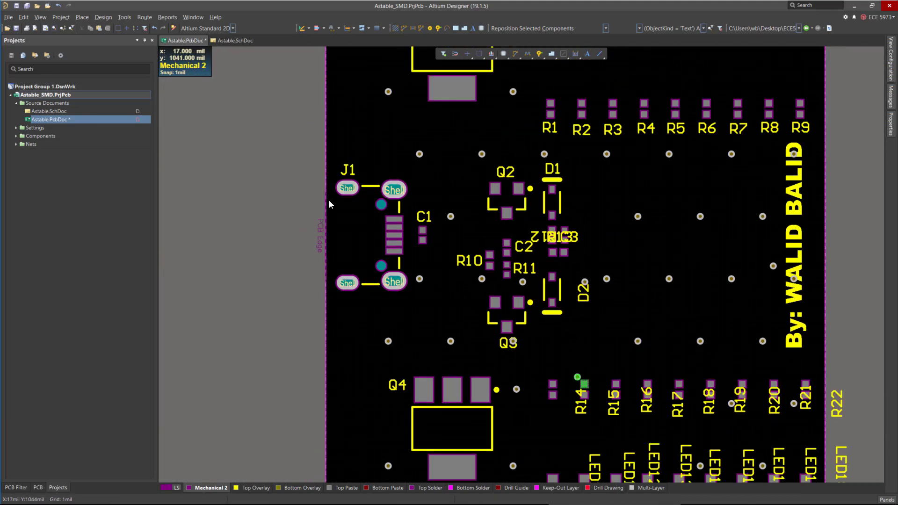
ctrl+scroll(372, 287, down, 1)
scroll(417, 369, up, 1)
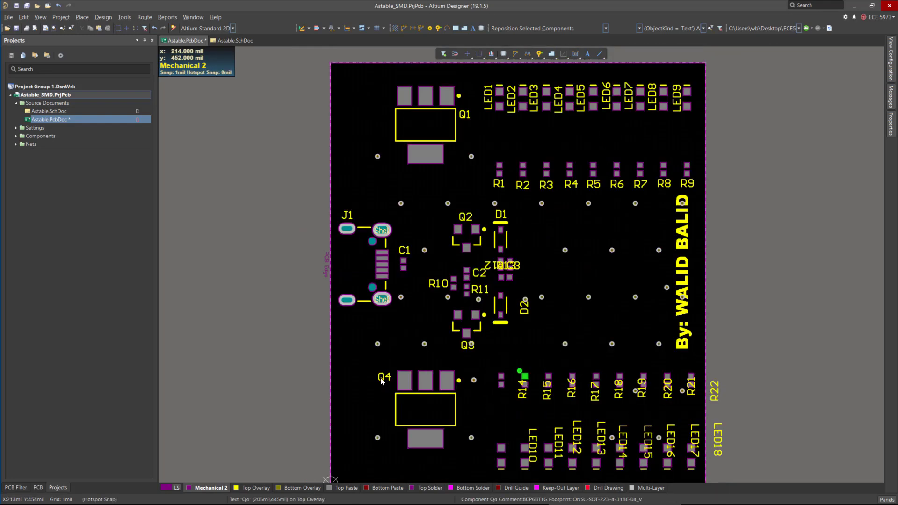
drag(384, 376, 461, 402)
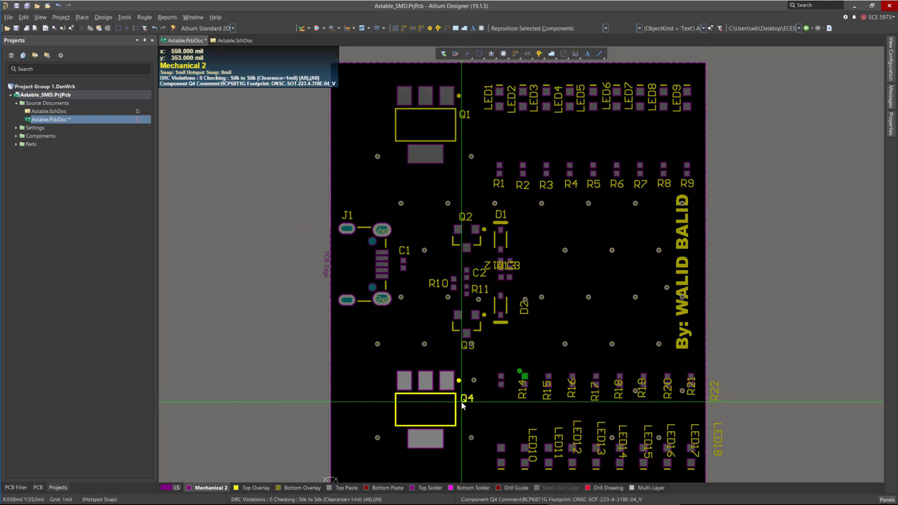
Move the R14 to R19 designators down and left so they sit in a row below their resistors.
ctrl+scroll(515, 377, up, 6)
ctrl+scroll(492, 368, up, 4)
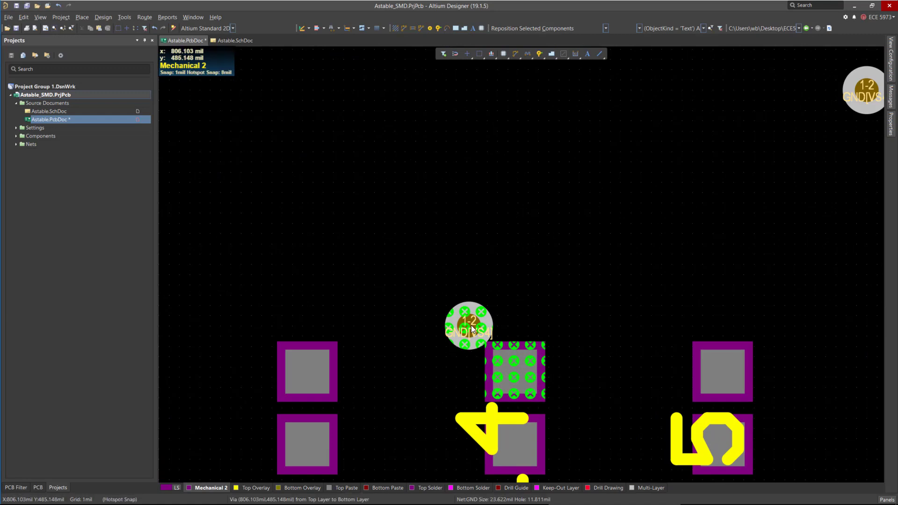
ctrl+scroll(438, 280, down, 5)
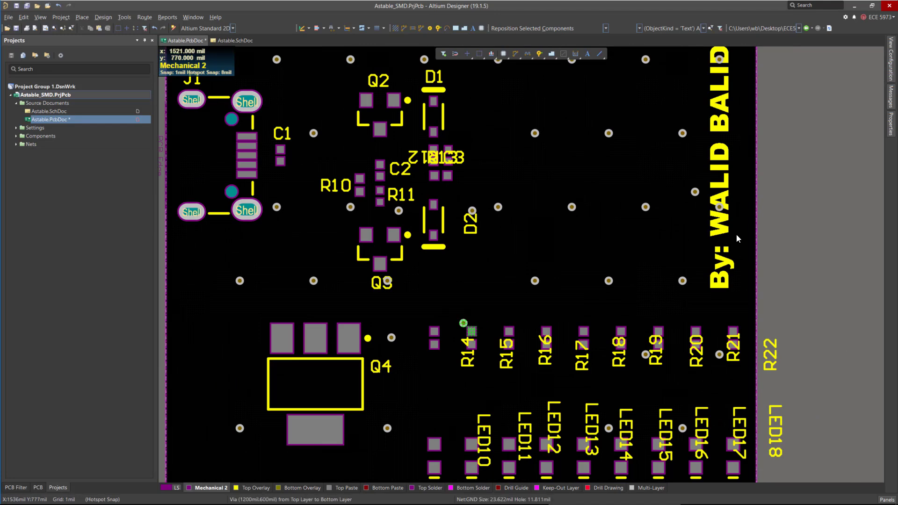
ctrl+scroll(453, 327, up, 4)
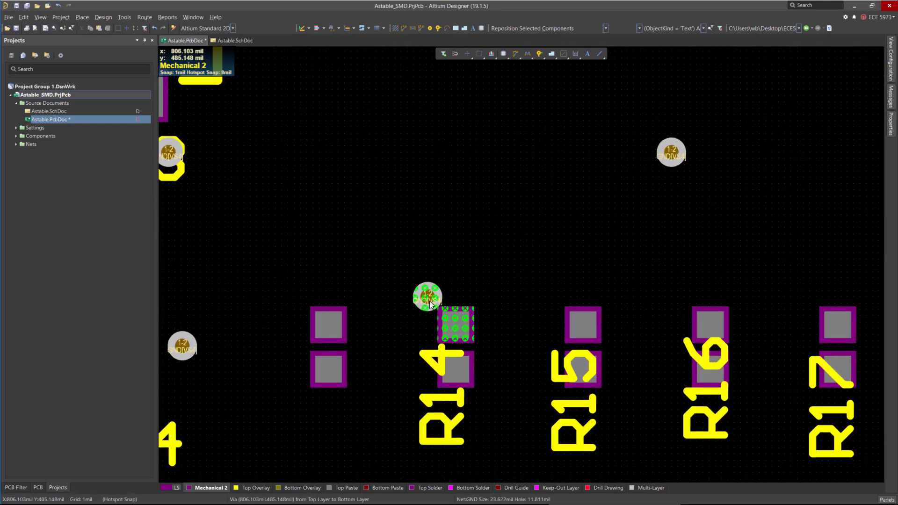
ctrl+scroll(444, 358, down, 5)
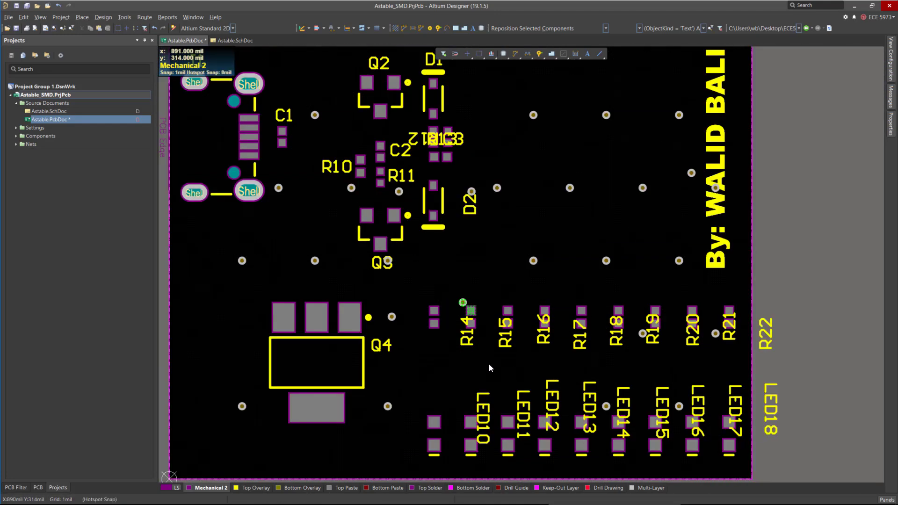
drag(466, 341, 437, 362)
ctrl+scroll(518, 360, up, 2)
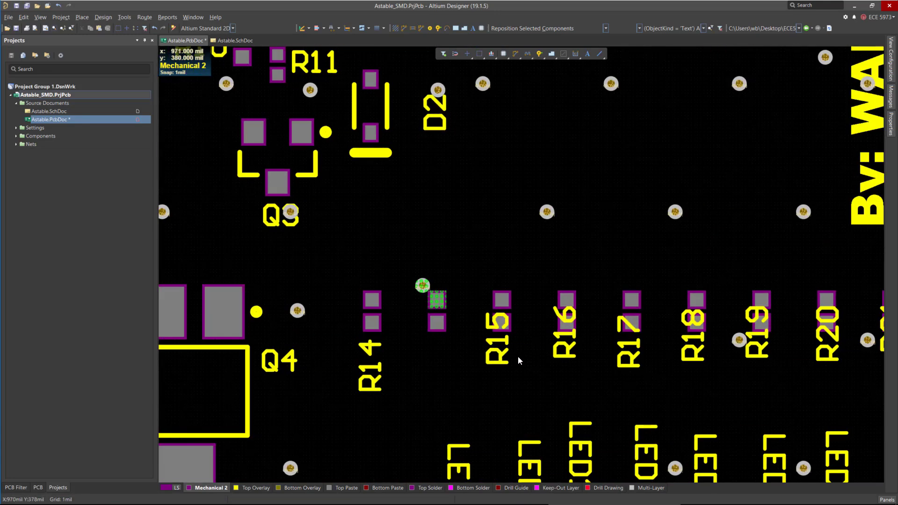
drag(518, 357, 437, 369)
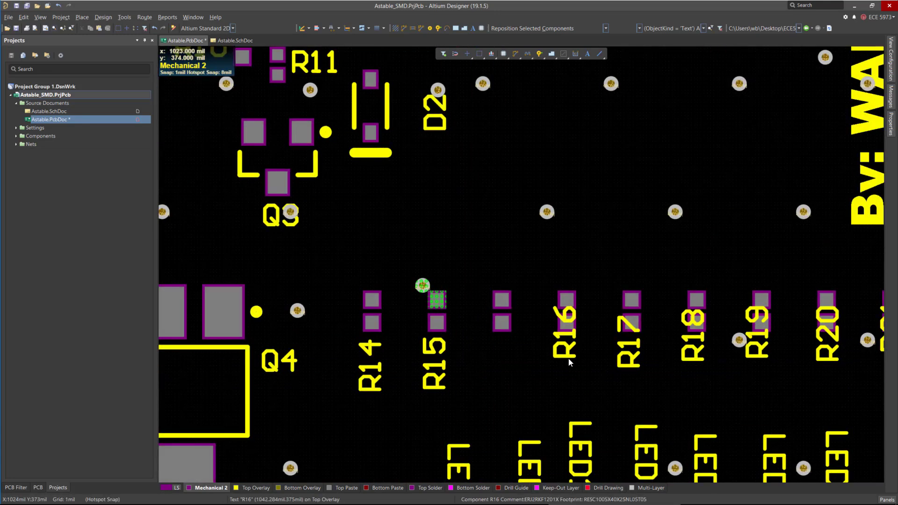
drag(568, 361, 503, 389)
drag(628, 362, 565, 392)
drag(702, 362, 642, 391)
drag(748, 362, 702, 389)
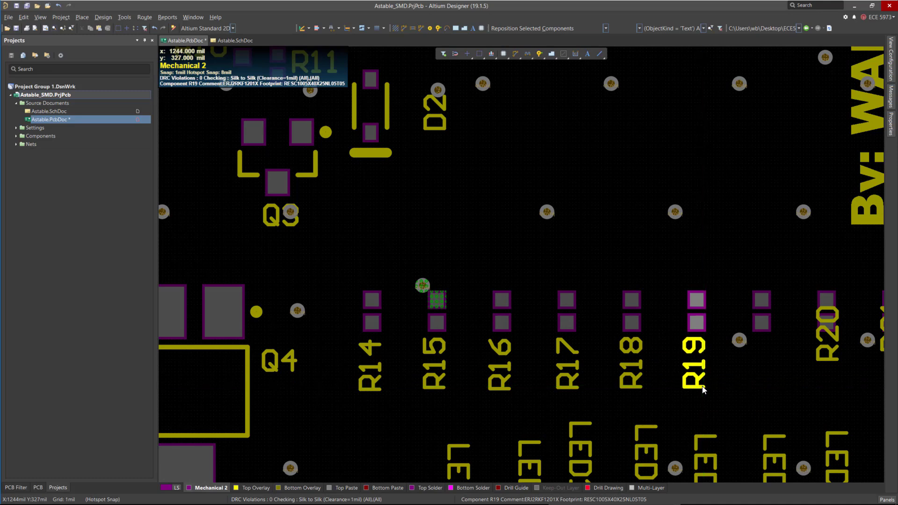
Move the R20, R21 and R22 designators down and left so they line up in the row below their resistors.
ctrl+scroll(512, 300, down, 3)
ctrl+scroll(556, 295, up, 3)
drag(802, 363, 718, 388)
ctrl+scroll(599, 314, down, 3)
ctrl+scroll(599, 314, up, 3)
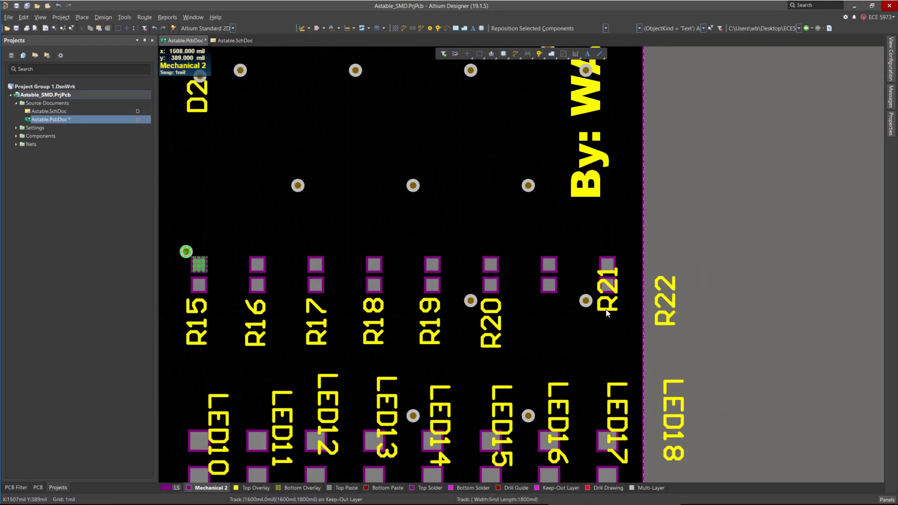
drag(605, 311, 557, 344)
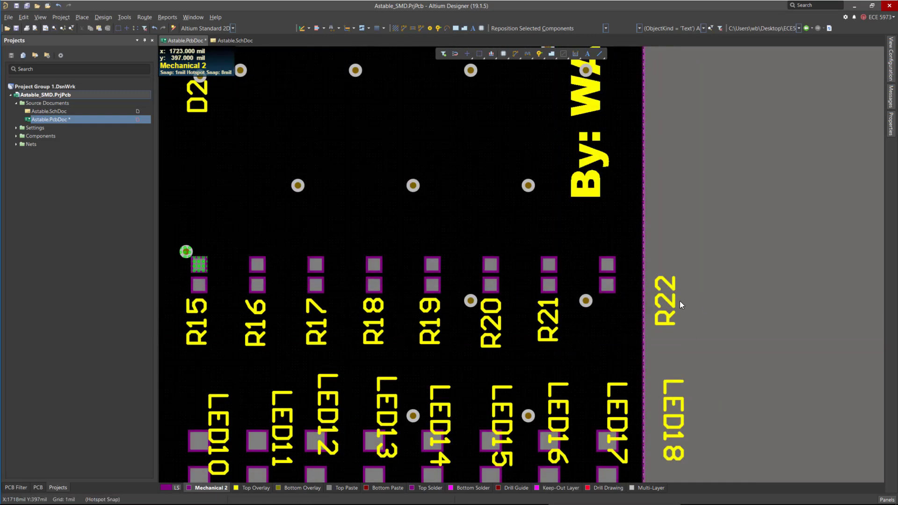
drag(676, 304, 615, 350)
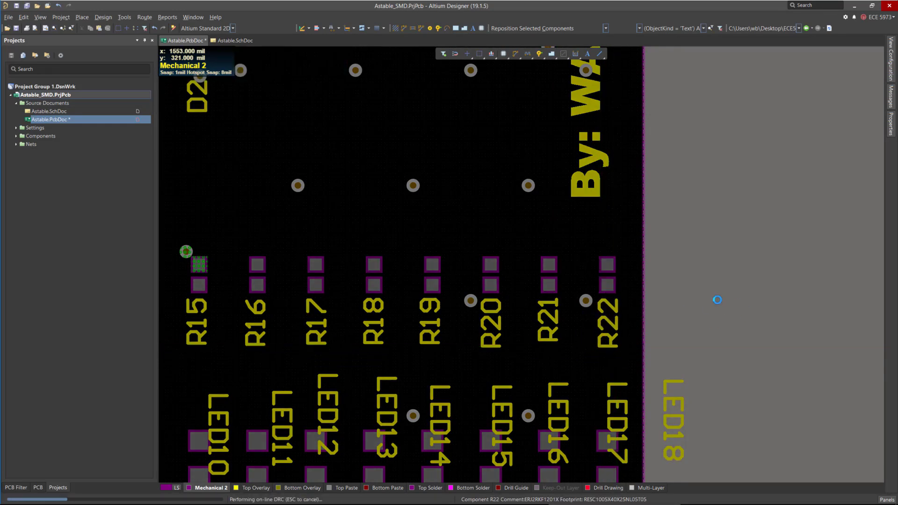
Select the LED10 to LED18 designators and align them along their top edges.
ctrl+scroll(787, 262, down, 3)
ctrl+scroll(587, 304, up, 2)
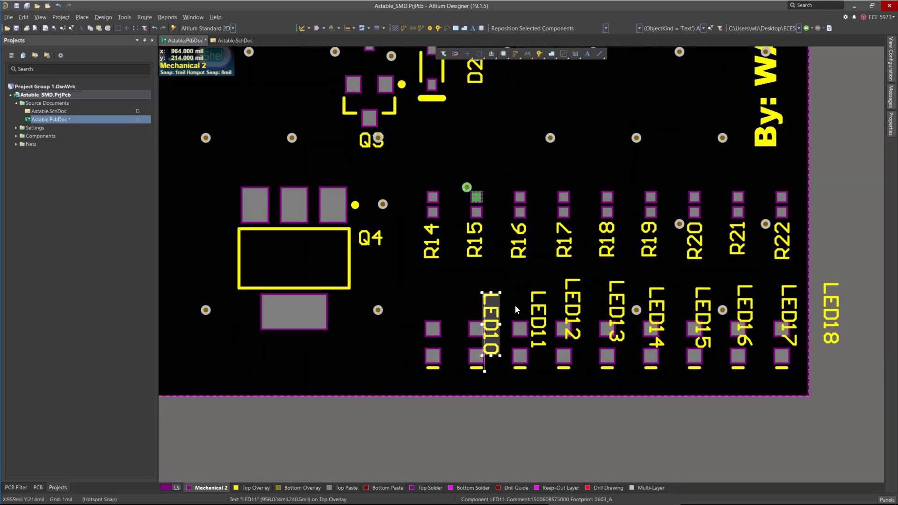
ctrl+scroll(496, 353, up, 2)
shift+click(559, 306)
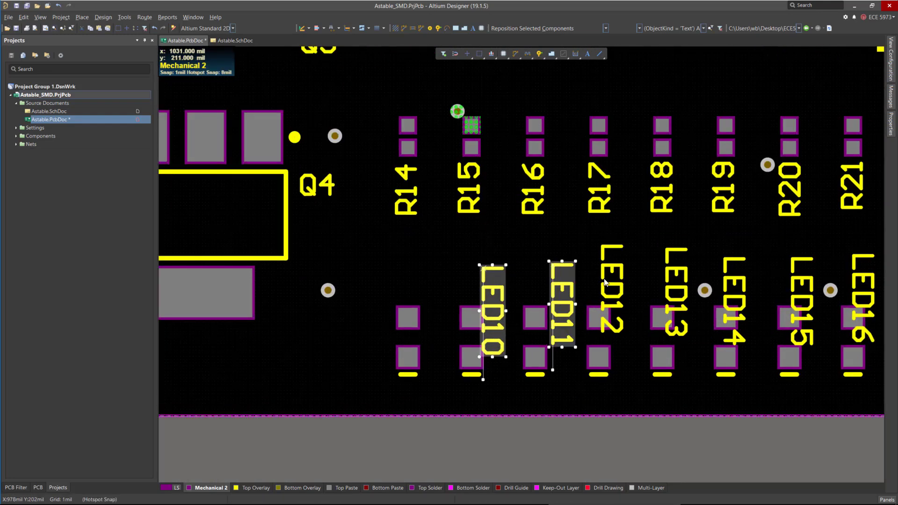
shift+click(611, 292)
shift+click(676, 294)
ctrl+scroll(675, 304, down, 2)
ctrl+scroll(604, 307, up, 1)
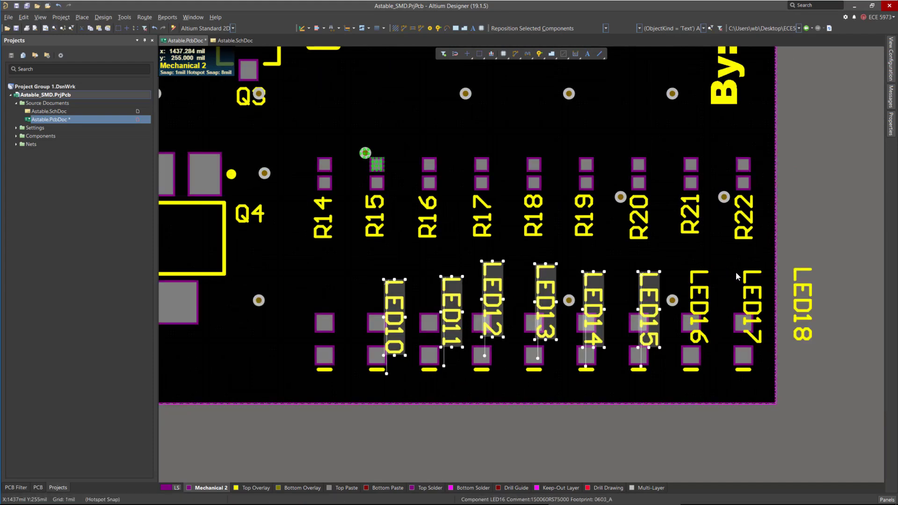
shift+click(701, 291)
shift+click(751, 299)
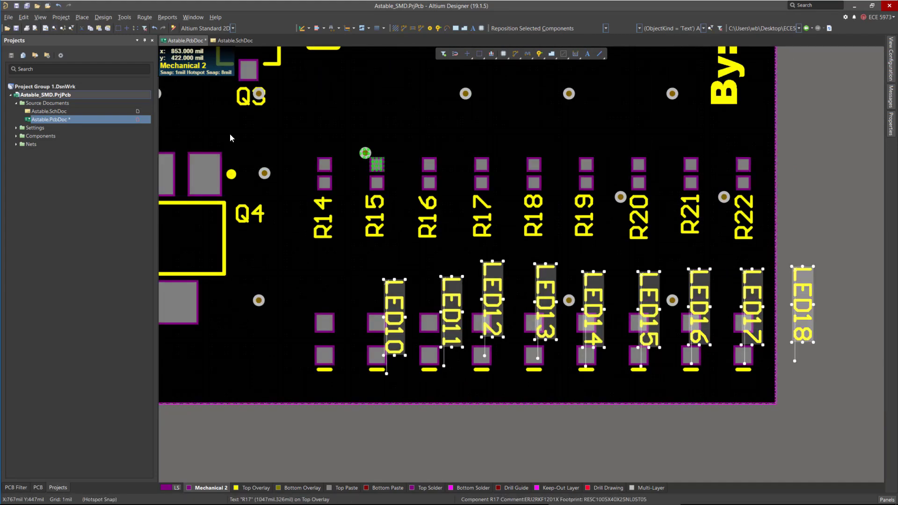
click(42, 19)
mouse_move(28, 19)
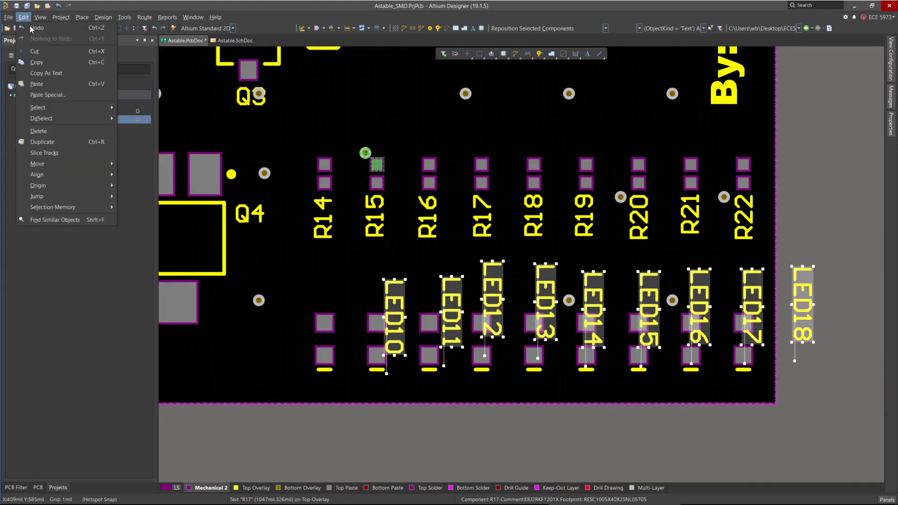
mouse_move(108, 174)
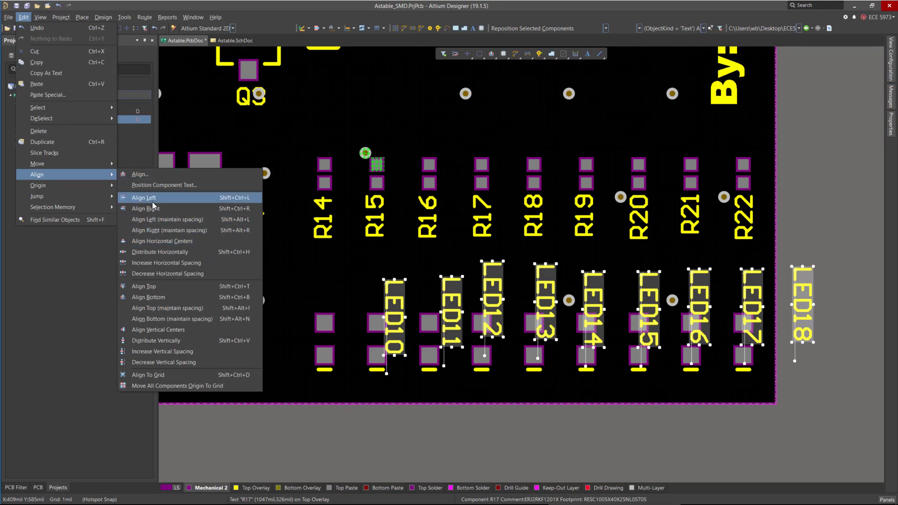
click(153, 286)
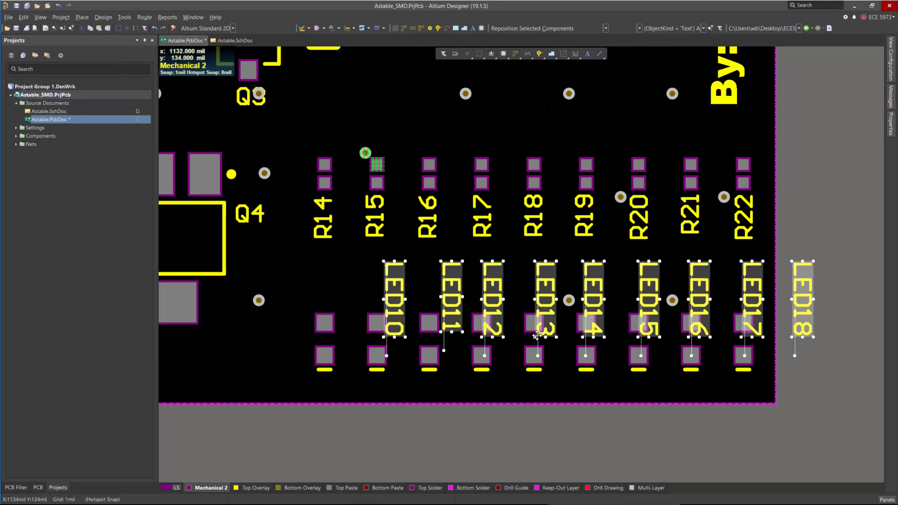
Shift the selected LED designators left so each sits beside its LED pads.
drag(802, 316, 716, 357)
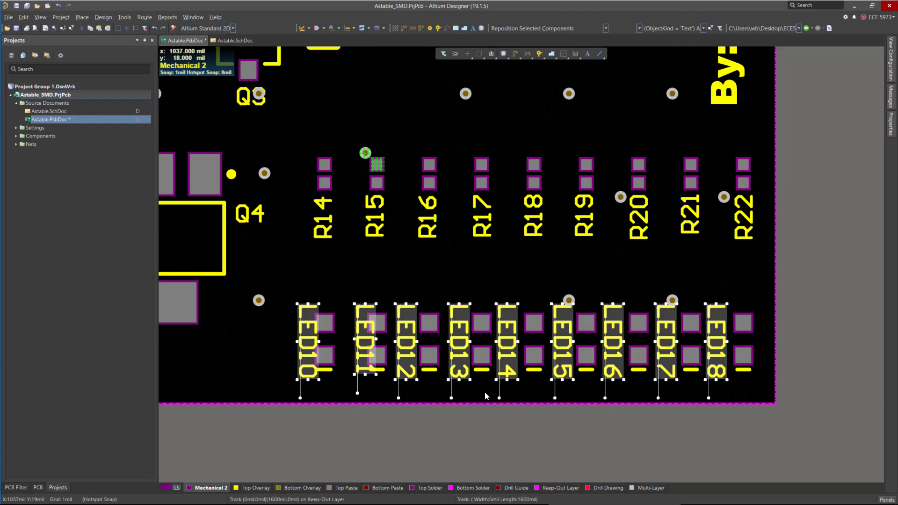
click(407, 432)
drag(364, 350, 290, 305)
Zoom and pan around the board to review the silkscreen designator placement.
ctrl+scroll(678, 390, down, 2)
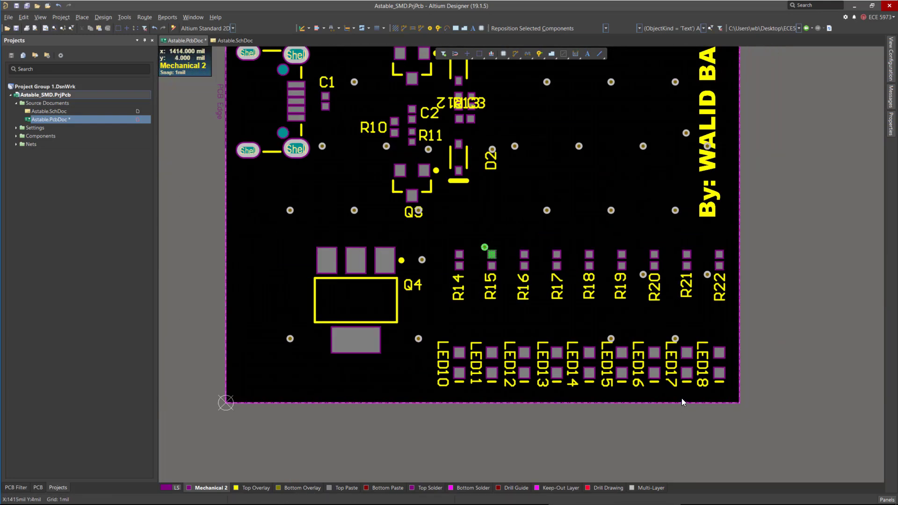
ctrl+scroll(689, 382, up, 5)
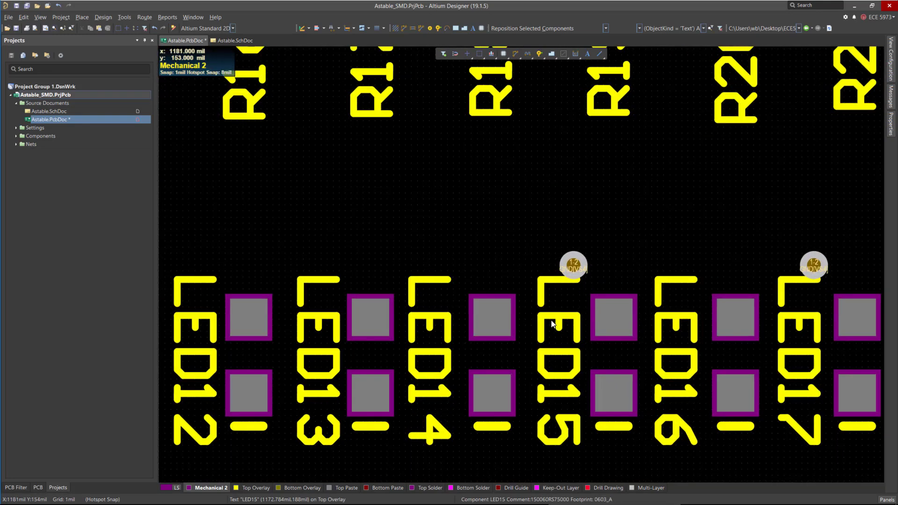
ctrl+scroll(557, 321, down, 4)
scroll(584, 377, up, 3)
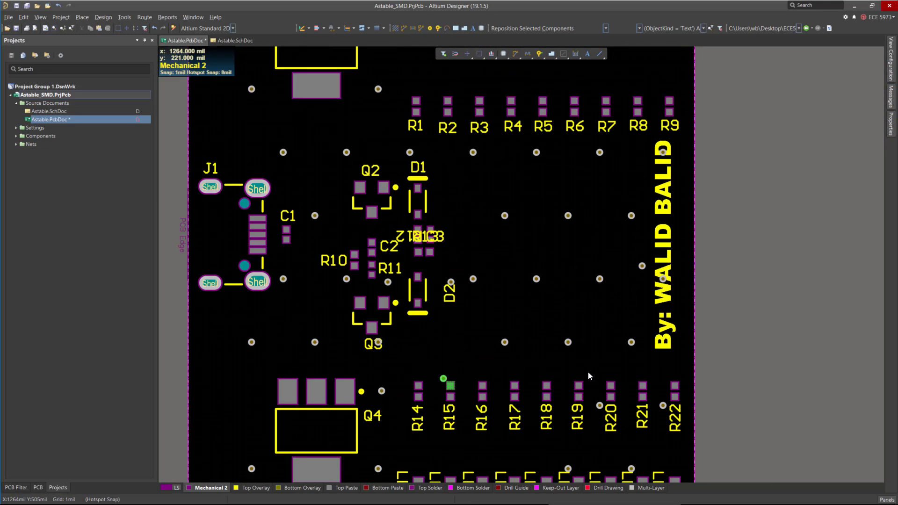
ctrl+scroll(664, 362, down, 2)
ctrl+scroll(663, 355, up, 5)
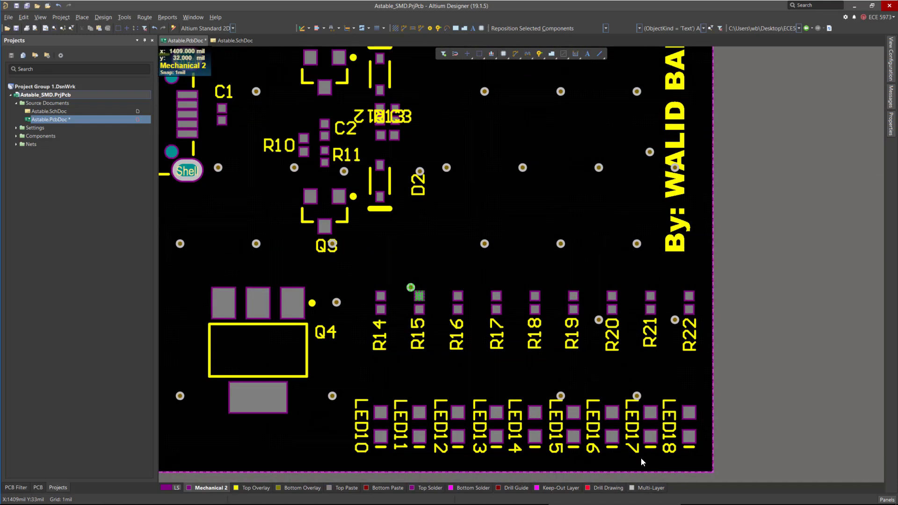
ctrl+scroll(659, 361, down, 4)
ctrl+scroll(676, 379, up, 3)
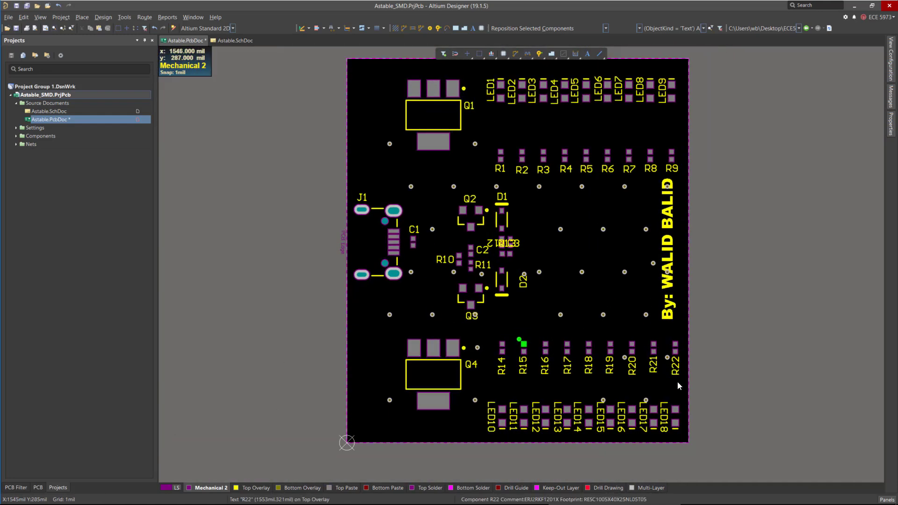
scroll(627, 365, up, 6)
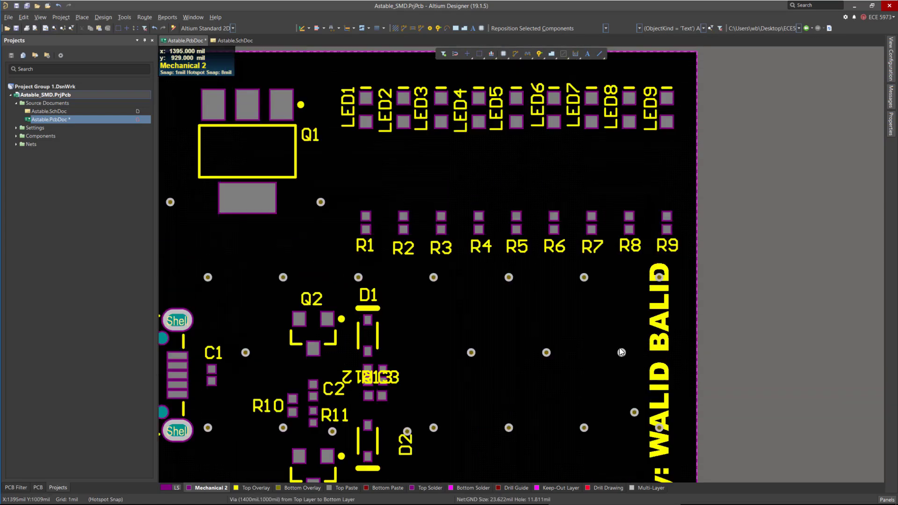
scroll(615, 329, down, 5)
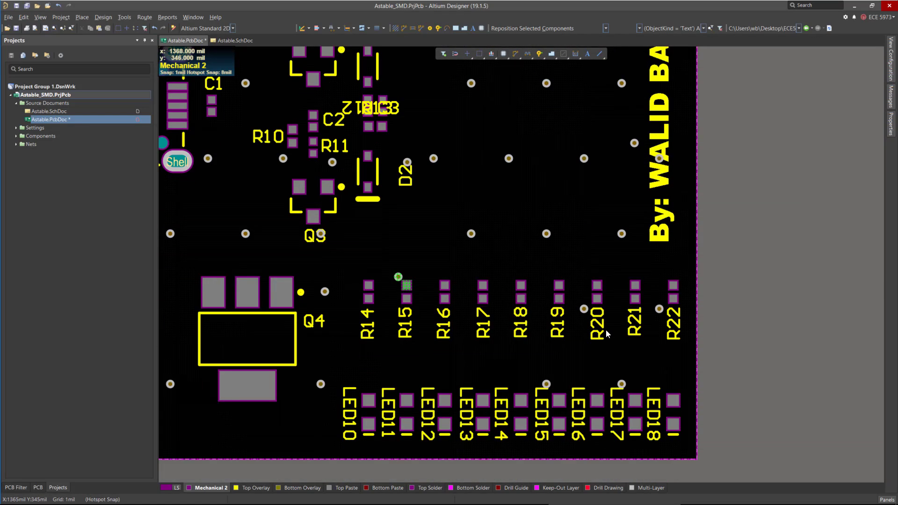
scroll(619, 327, up, 6)
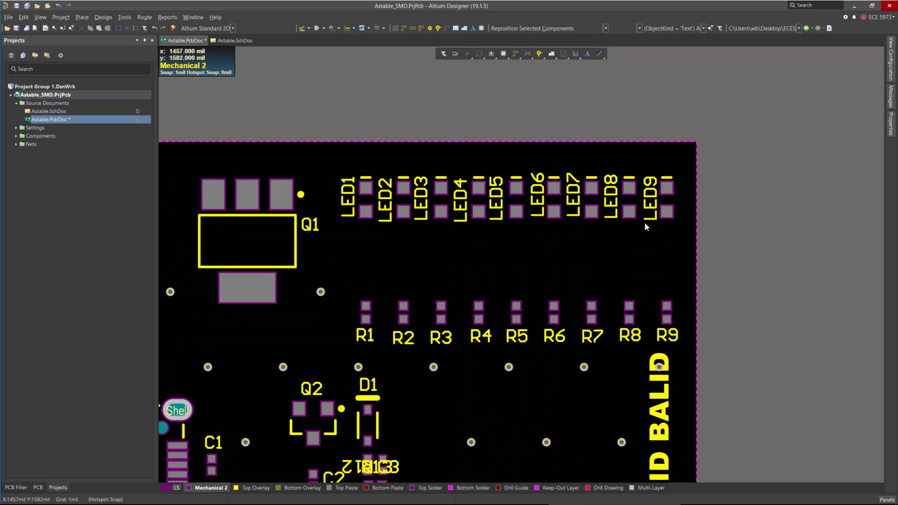
scroll(627, 207, down, 5)
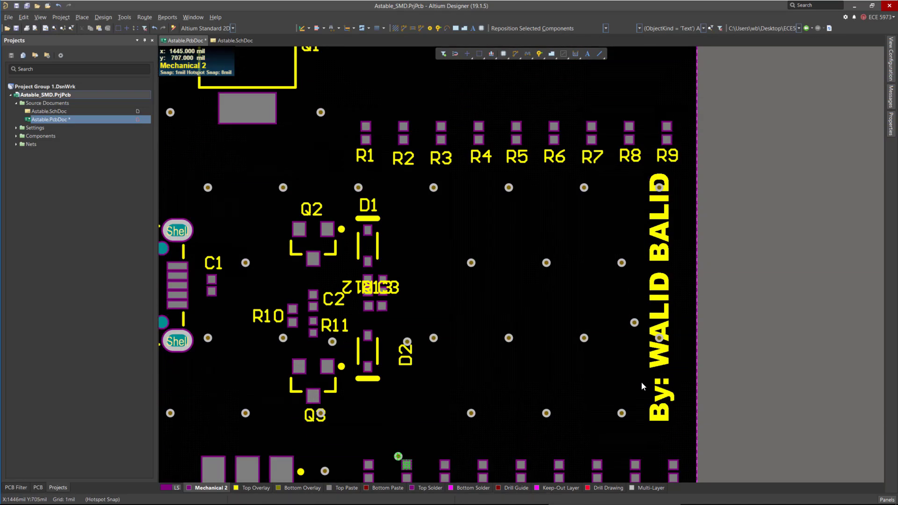
scroll(621, 231, up, 4)
scroll(657, 307, down, 10)
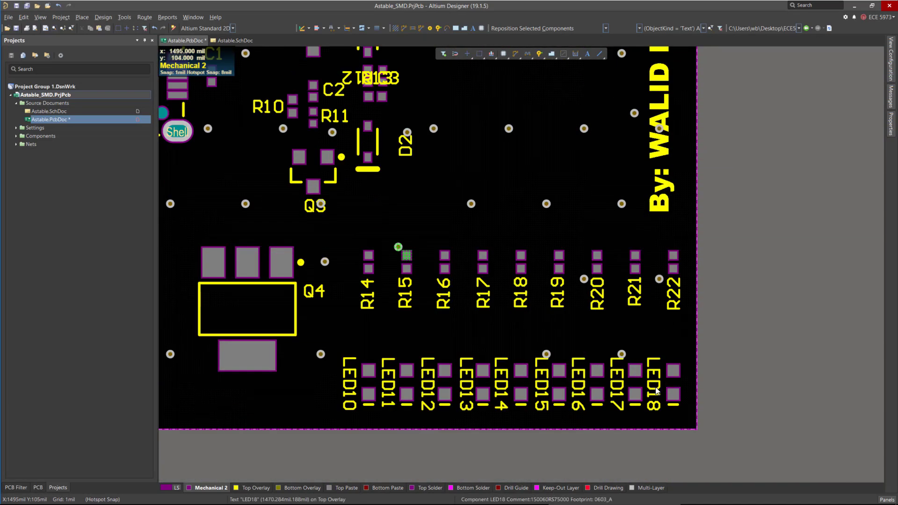
scroll(650, 374, up, 7)
scroll(644, 358, down, 11)
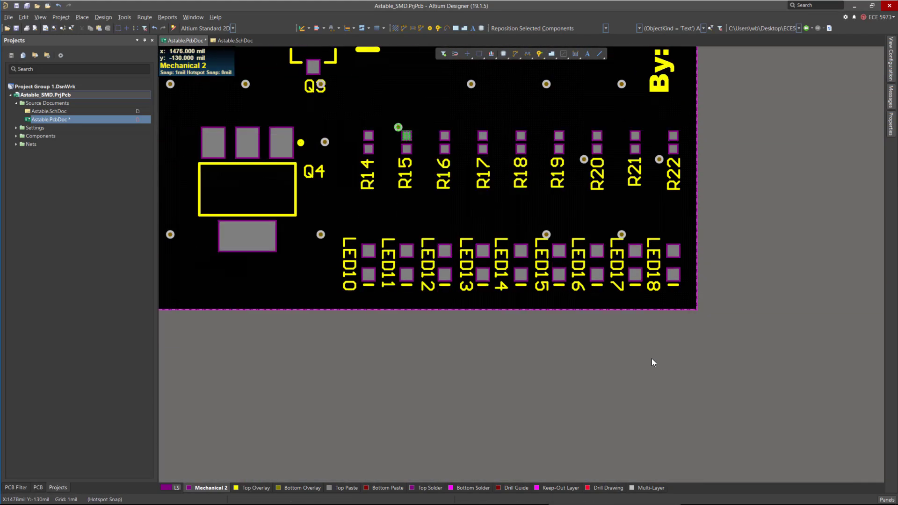
ctrl+scroll(671, 236, up, 3)
ctrl+scroll(692, 296, down, 2)
ctrl+scroll(440, 270, up, 1)
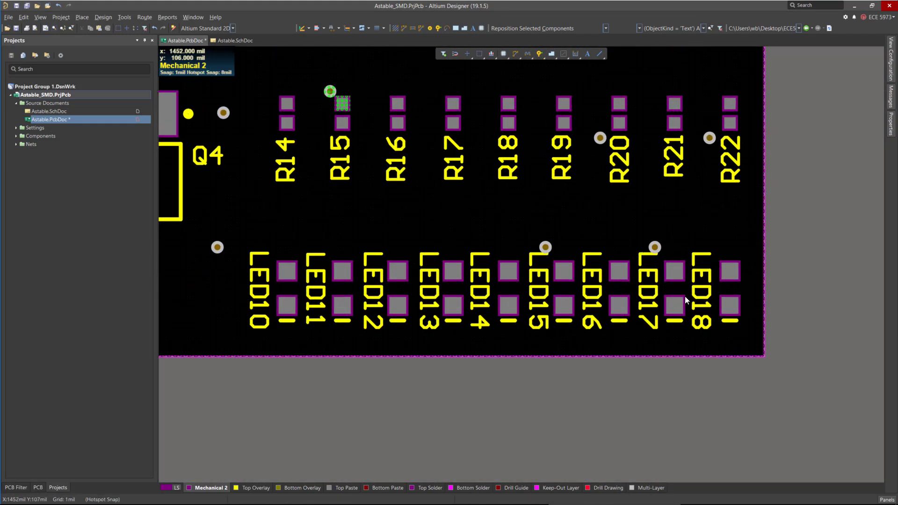
Rotate the LED18, LED17, LED16 and LED15 designators 180 degrees and place each left of its LED pads.
key(space)
drag(694, 257, 709, 327)
key(space)
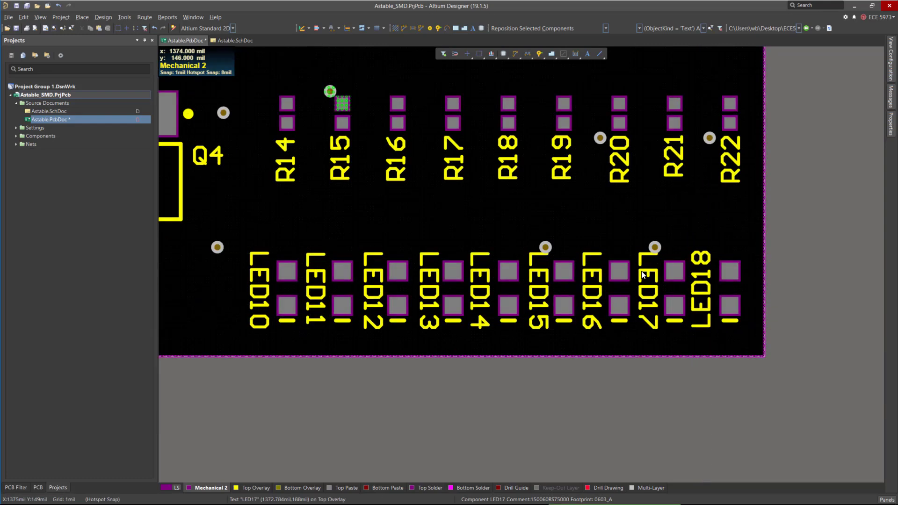
drag(641, 260, 657, 331)
key(space)
key(space)
key(space)
drag(591, 298, 601, 331)
key(space)
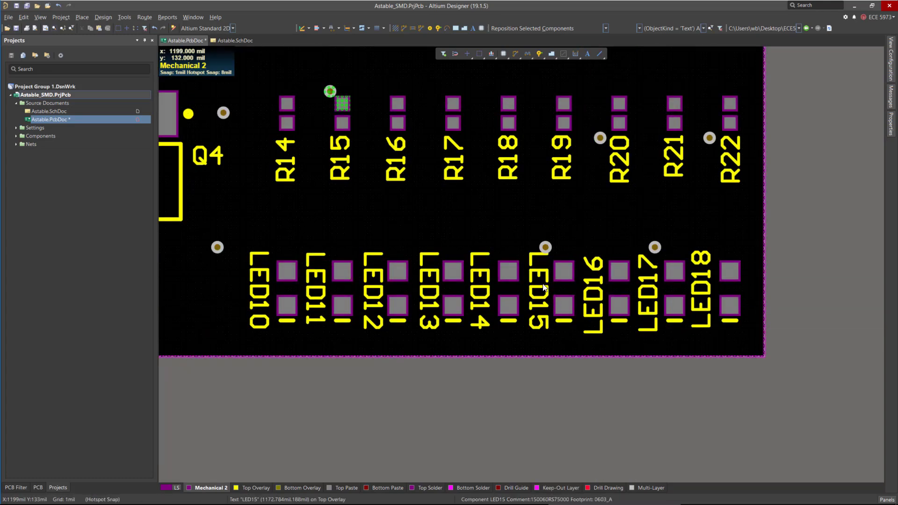
key(space)
drag(537, 289, 548, 335)
key(space)
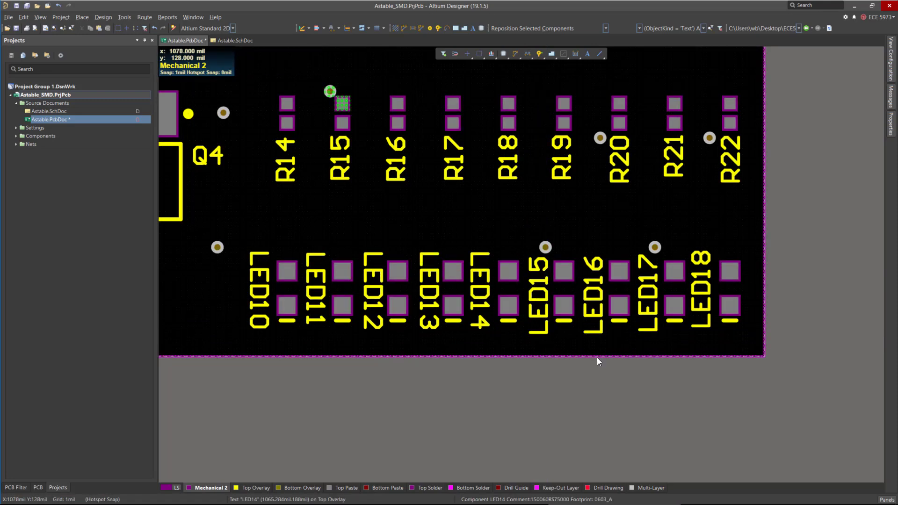
Rotate the LED14, LED13, LED12, LED11 and LED10 designators 180 degrees and place each left of its LED pads.
key(space)
drag(479, 290, 486, 335)
key(space)
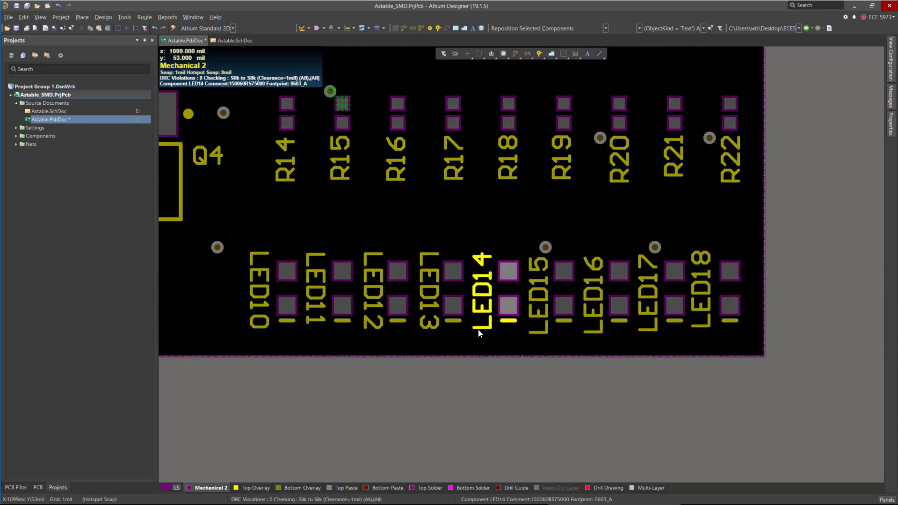
key(space)
key(space)
drag(429, 300, 421, 331)
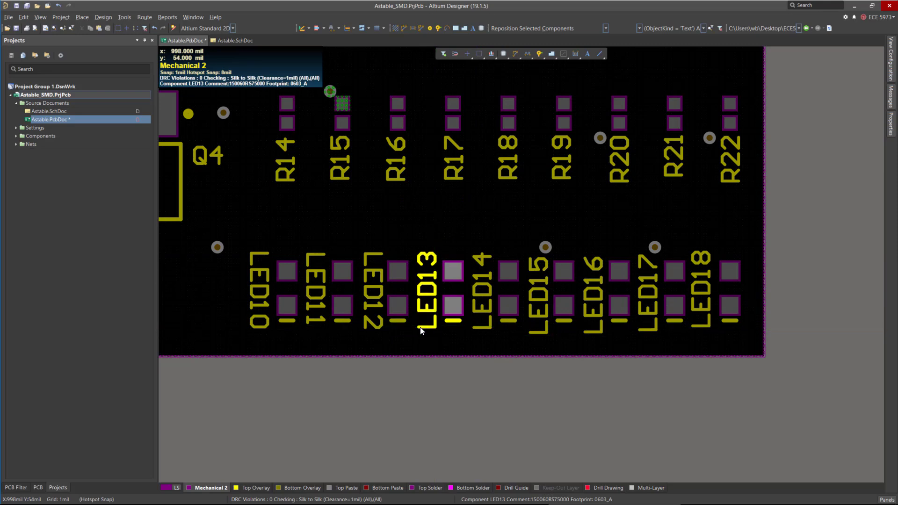
drag(373, 290, 379, 331)
key(space)
key(space)
key(space)
key(space)
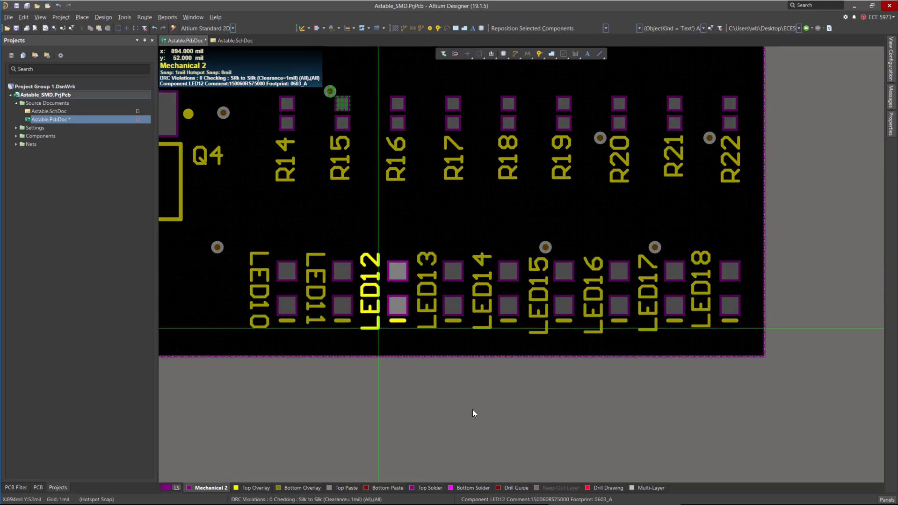
key(space)
drag(316, 287, 322, 331)
key(space)
drag(258, 290, 269, 331)
key(space)
key(space)
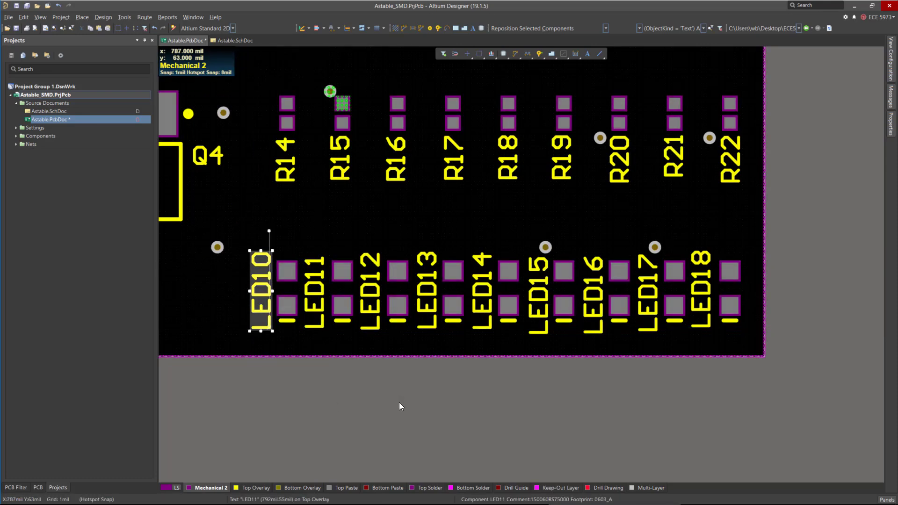
Select all LED10 to LED18 designators, align them along their bottom edges, and save the PCB.
shift+click(320, 322)
shift+click(374, 328)
shift+click(427, 329)
shift+click(488, 327)
shift+click(546, 327)
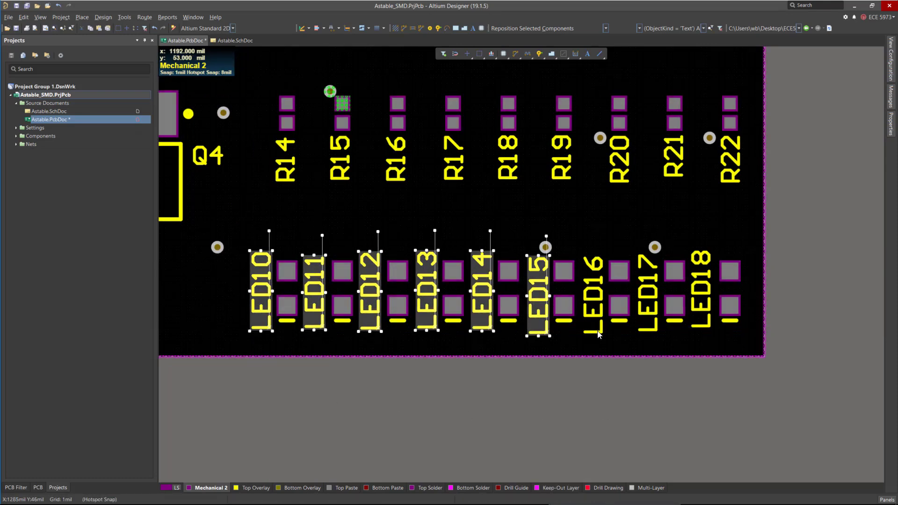
shift+click(598, 331)
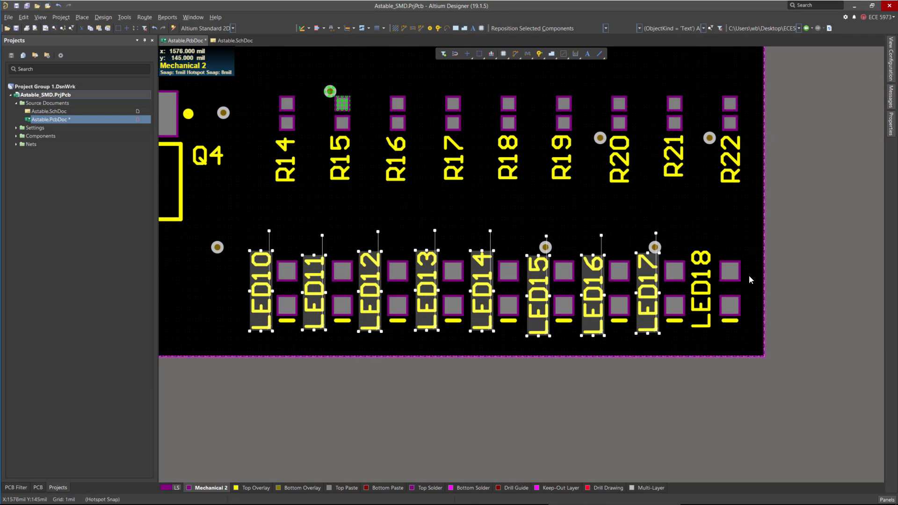
click(29, 19)
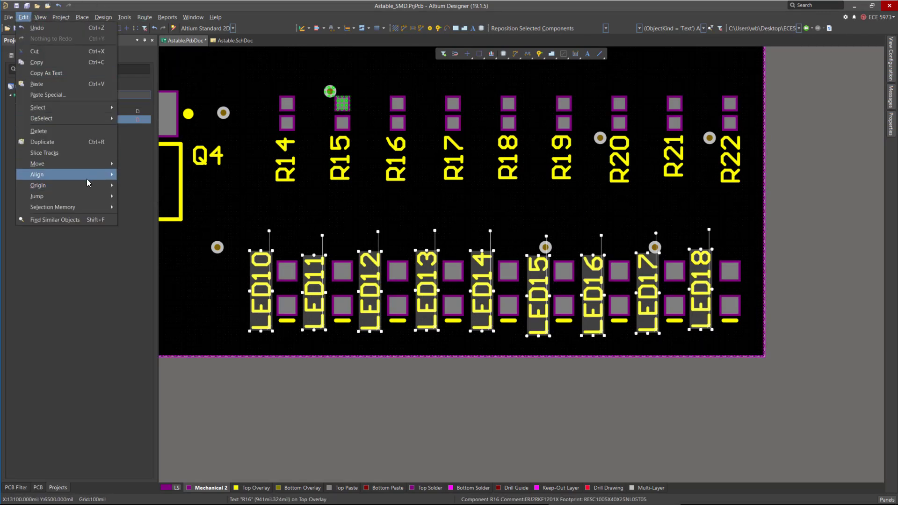
mouse_move(86, 176)
click(162, 297)
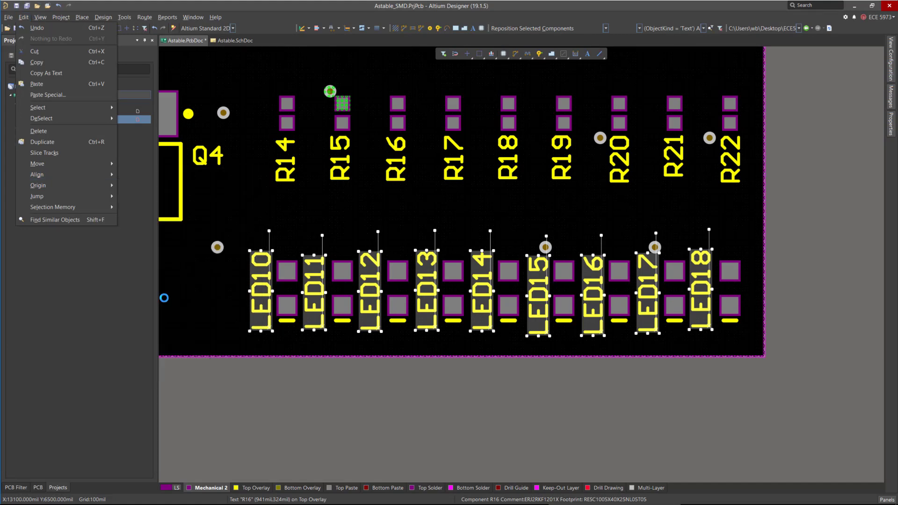
click(681, 431)
key(ctrl+s)
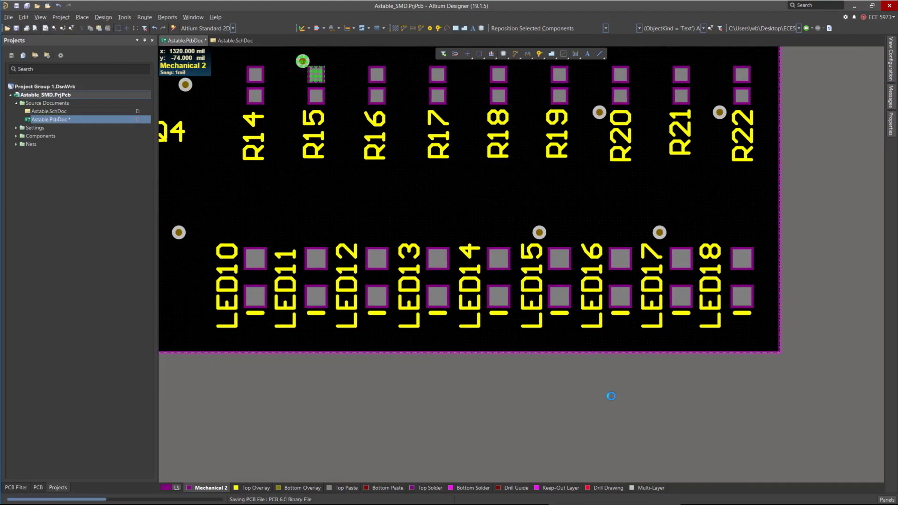
Rotate the C3 designator to vertical and place it beside its pads, clear of the R12 and R13 labels.
ctrl+scroll(606, 393, down, 5)
ctrl+scroll(566, 267, up, 4)
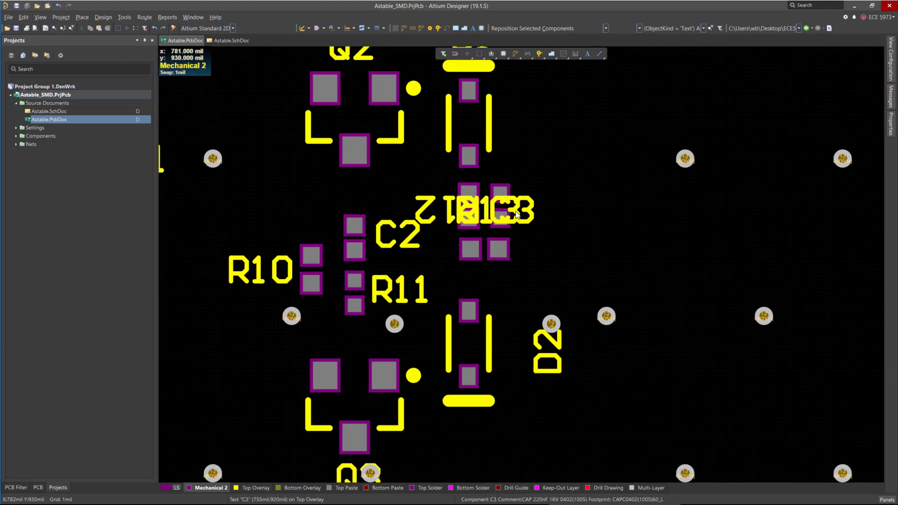
ctrl+scroll(534, 404, down, 2)
ctrl+scroll(532, 344, up, 3)
drag(534, 328, 569, 338)
drag(475, 324, 531, 365)
key(space)
key(space)
drag(582, 330, 479, 340)
key(space)
key(space)
key(space)
key(space)
key(space)
ctrl+scroll(422, 363, up, 2)
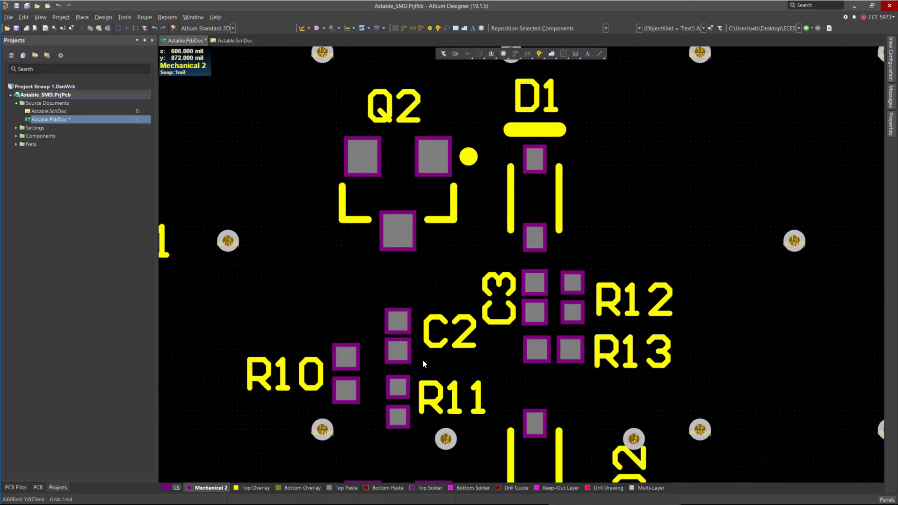
Nudge the 'By: WALID BALID' text slightly toward the board's right edge.
drag(423, 347, 421, 350)
ctrl+scroll(396, 284, down, 8)
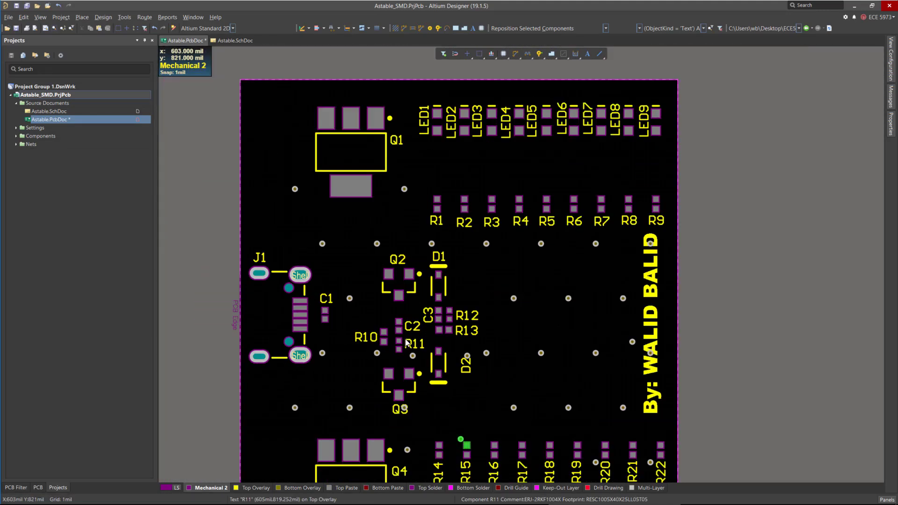
scroll(632, 270, down, 2)
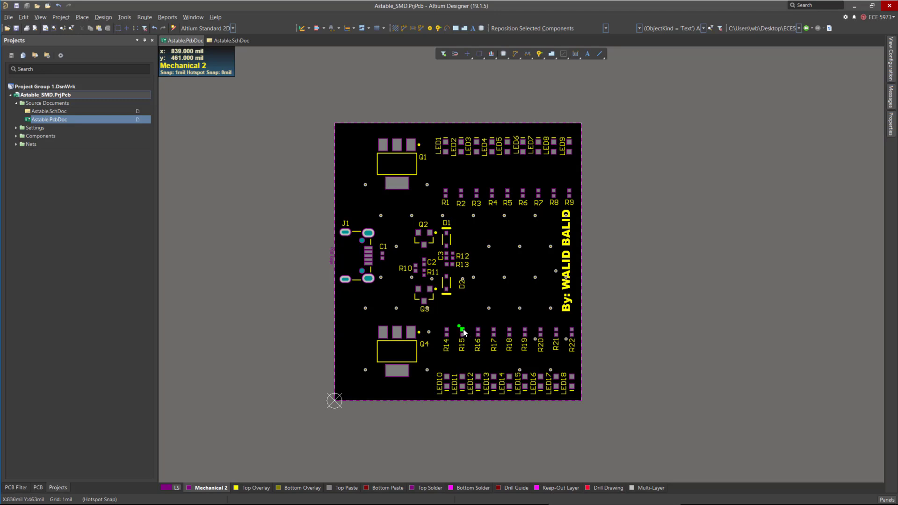
ctrl+scroll(445, 324, up, 1)
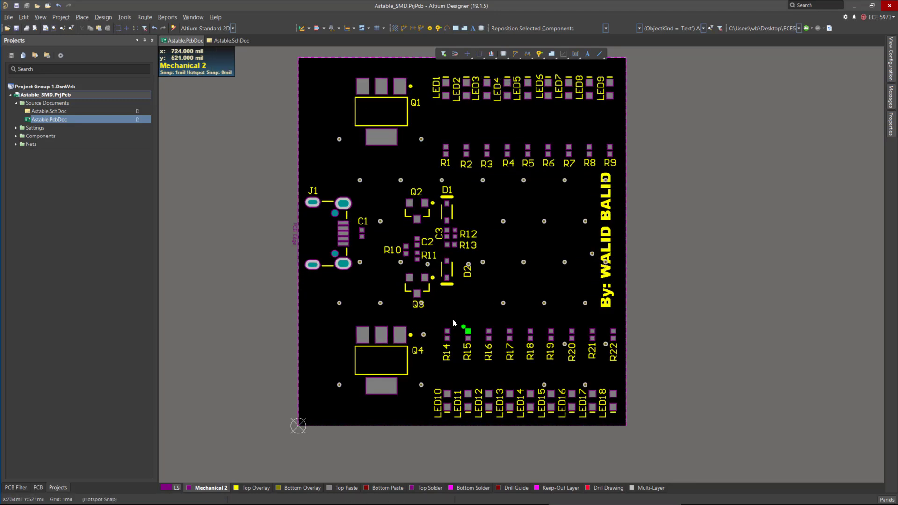
drag(612, 303, 614, 303)
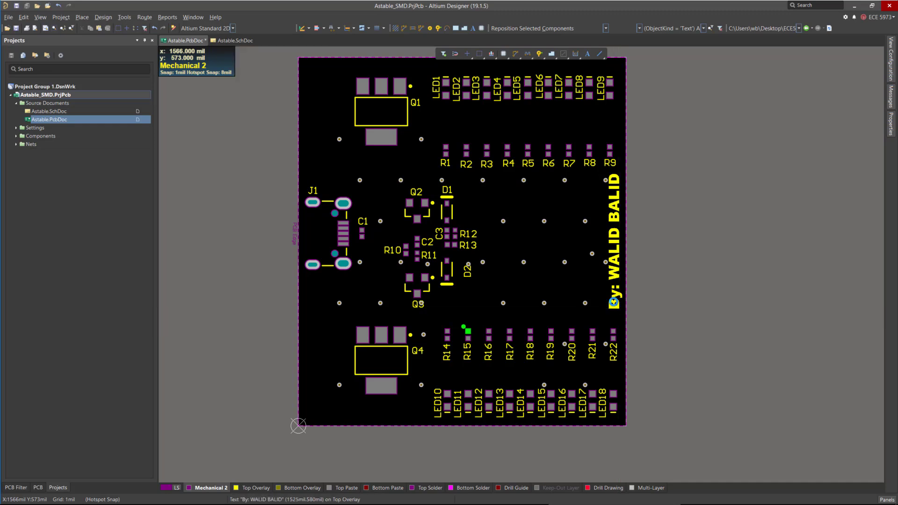
double_click(615, 240)
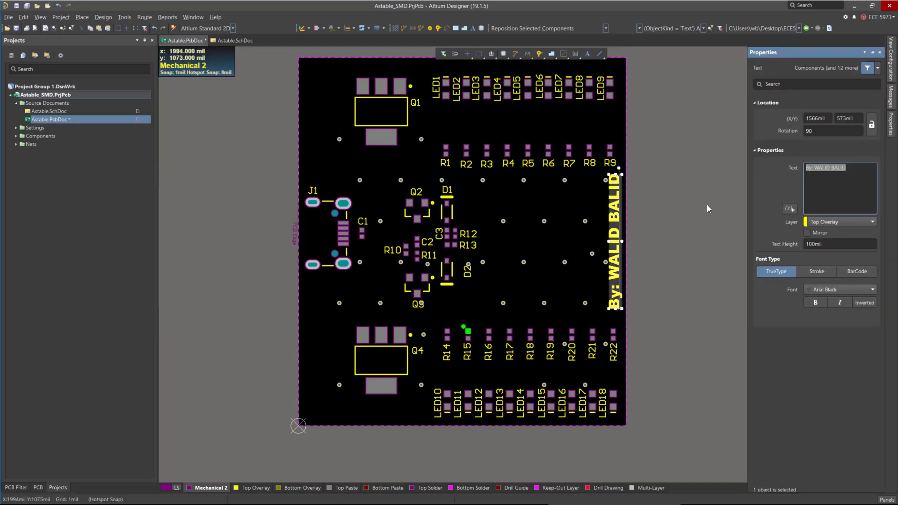
click(688, 189)
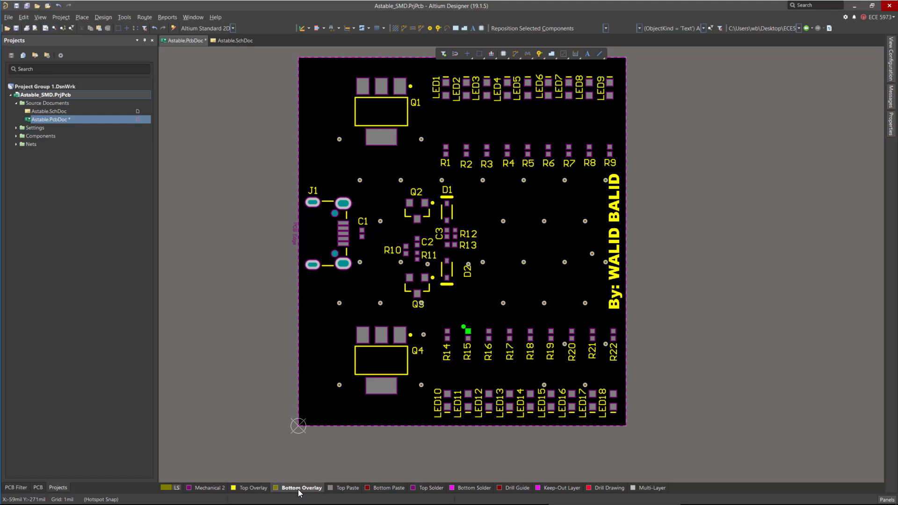
Hide the top-side layers so only the bottom side of the board is shown.
click(891, 57)
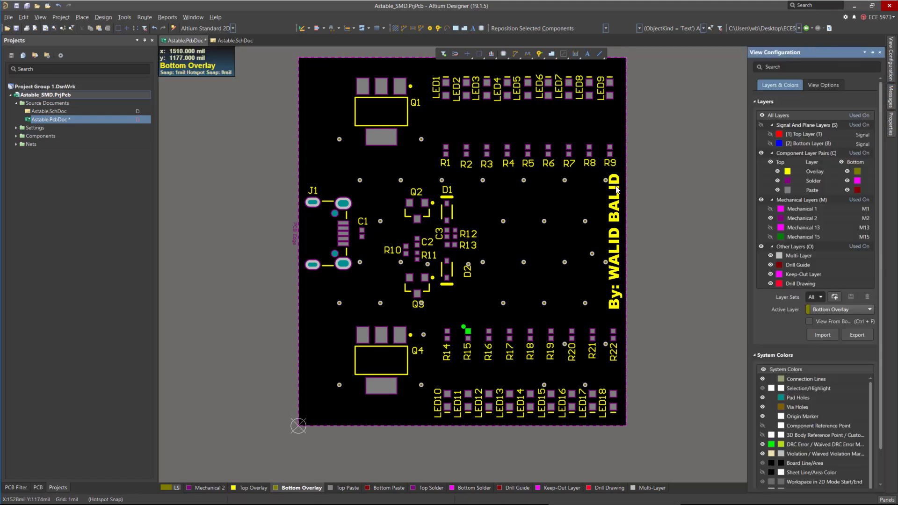
mouse_move(891, 60)
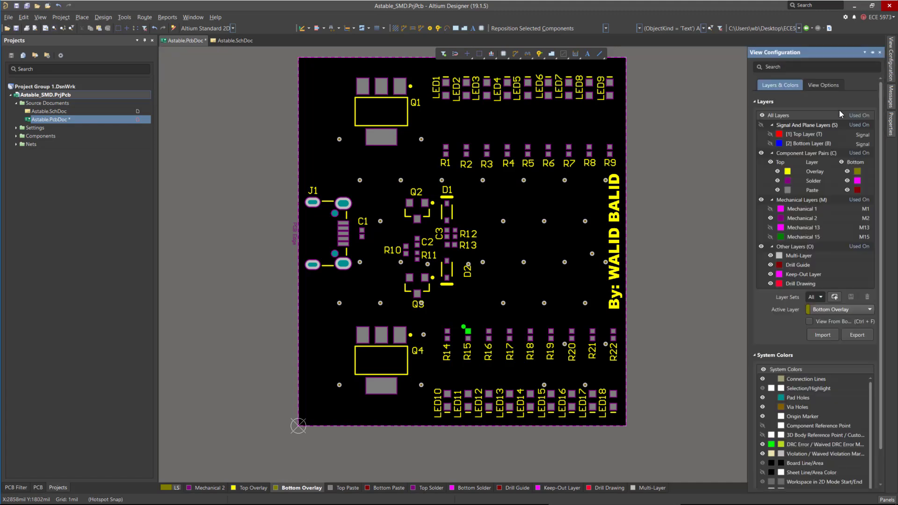
click(770, 162)
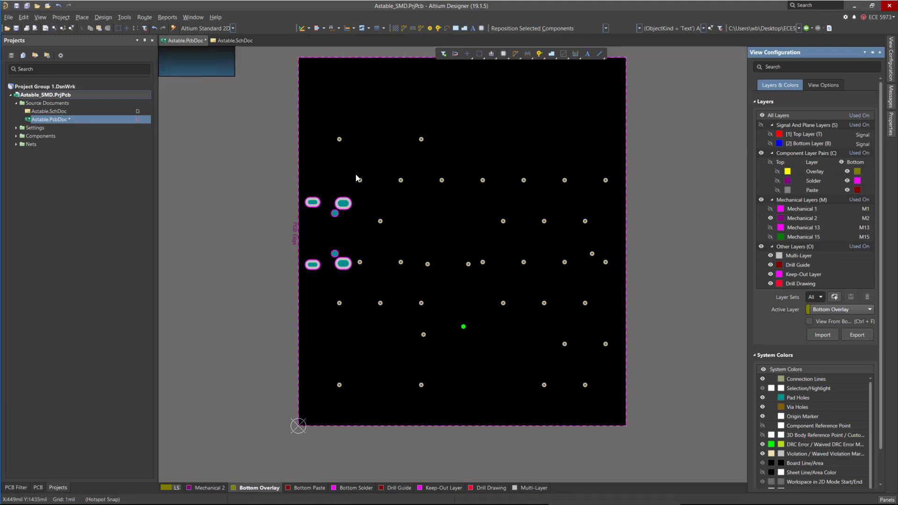
Place a copy of the 'By: WALID BALID' text on the bottom overlay, rotated horizontal near the board's top edge.
click(489, 27)
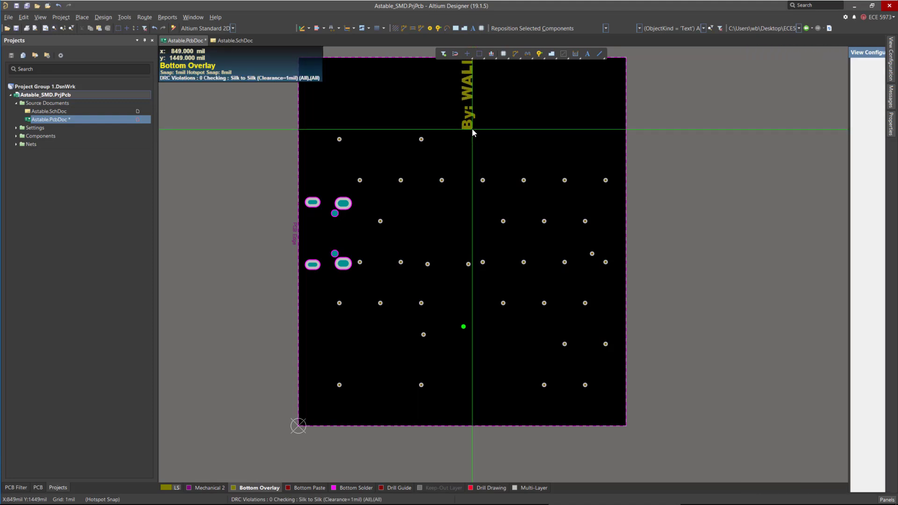
key(space)
key(space)
key(space)
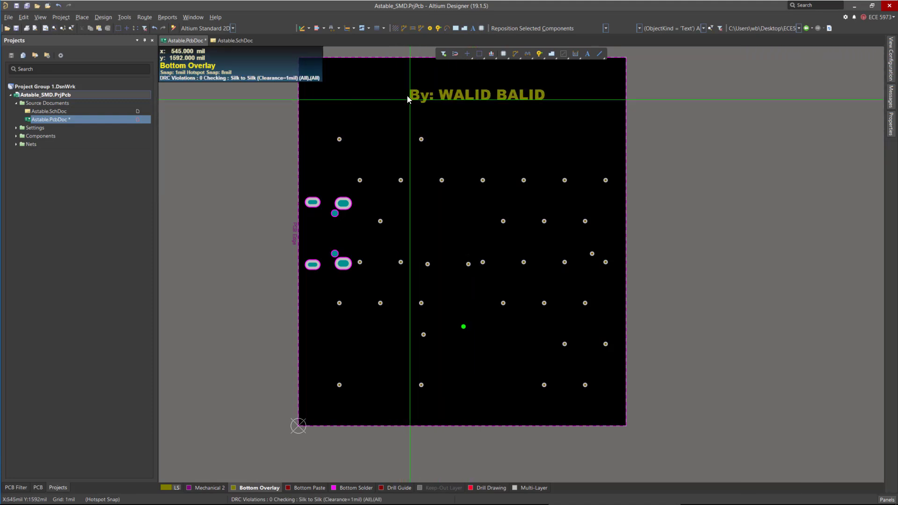
click(402, 88)
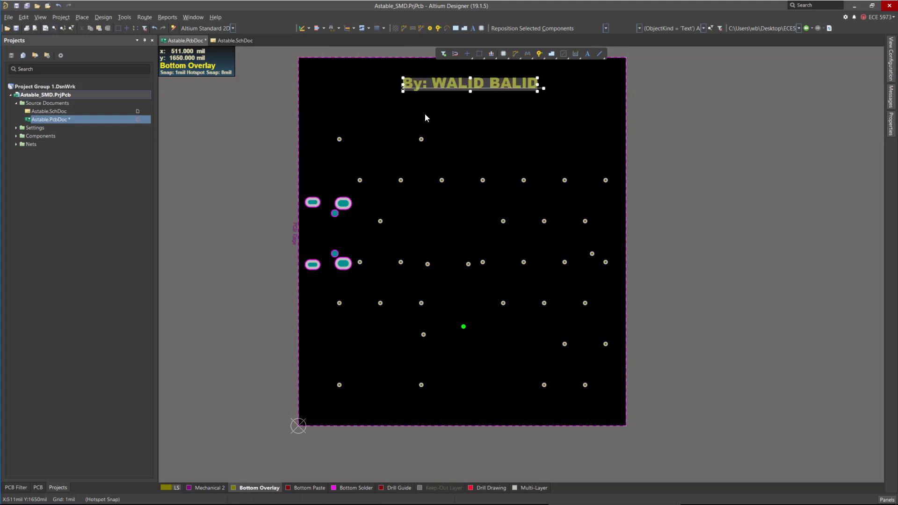
Mirror the bottom-overlay 'By: WALID BALID' text and move it toward the top right of the board.
double_click(430, 86)
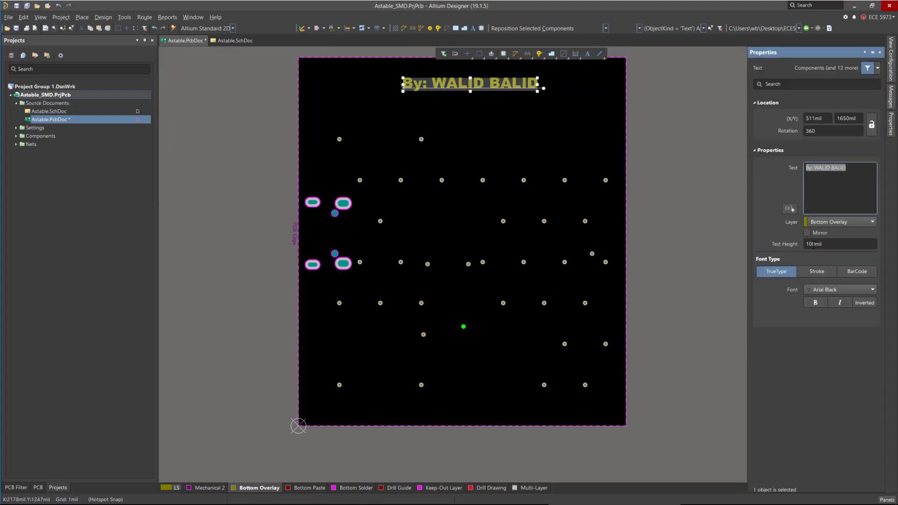
click(806, 232)
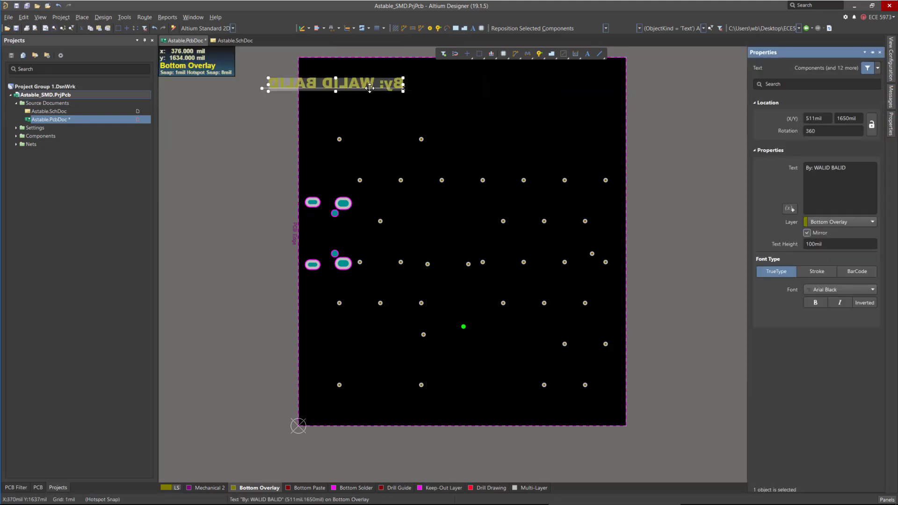
drag(369, 88, 532, 80)
scroll(487, 135, up, 2)
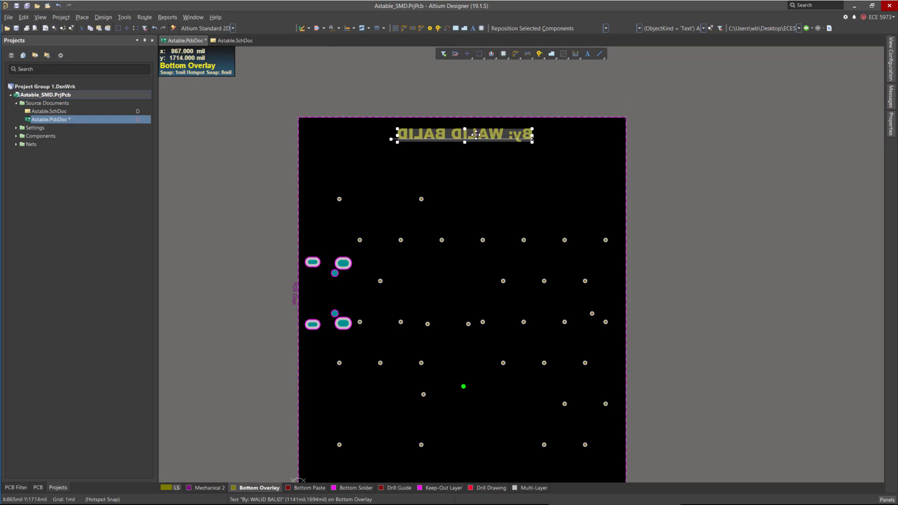
click(735, 191)
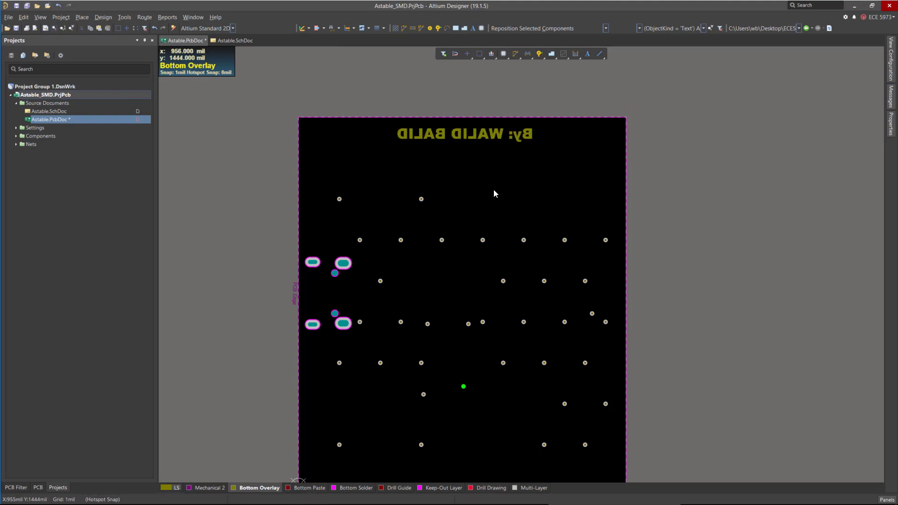
Switch to the 3D view and examine the board's top-side silkscreen.
ctrl+scroll(492, 186, down, 2)
ctrl+scroll(473, 208, up, 1)
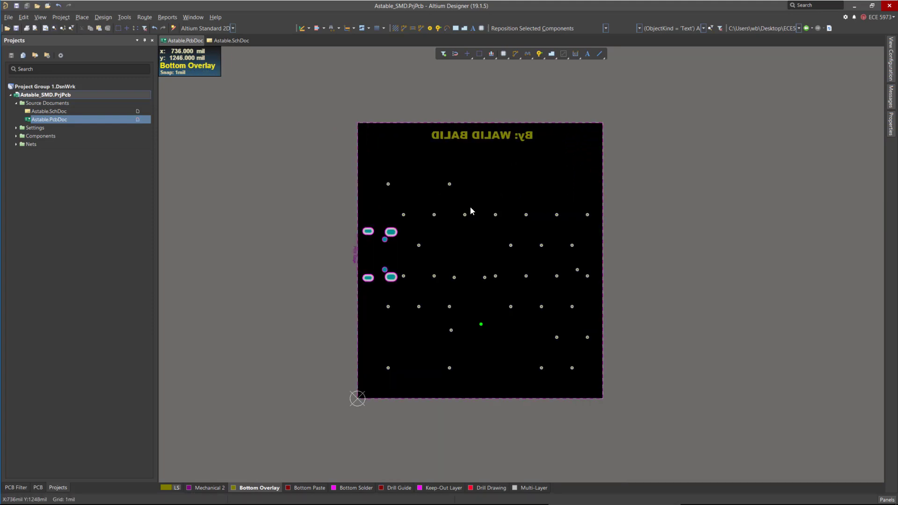
key(3)
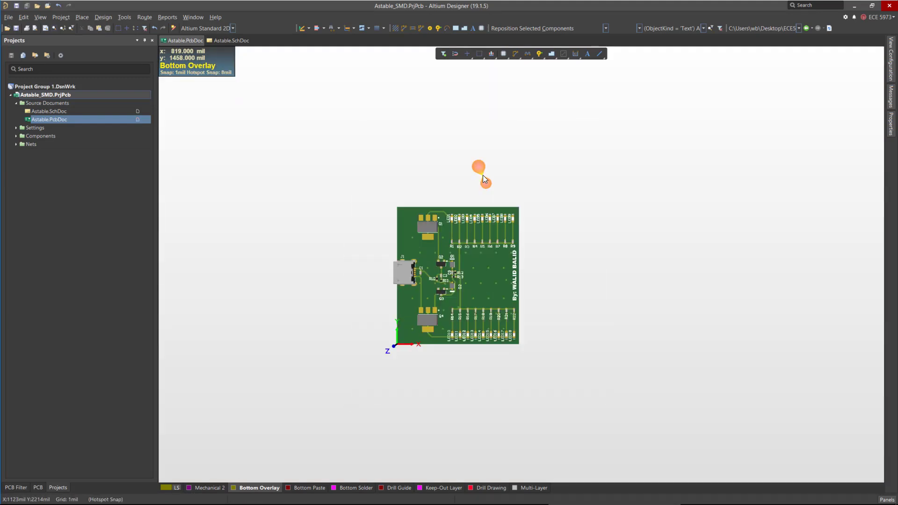
ctrl+scroll(474, 273, up, 4)
ctrl+scroll(666, 236, down, 3)
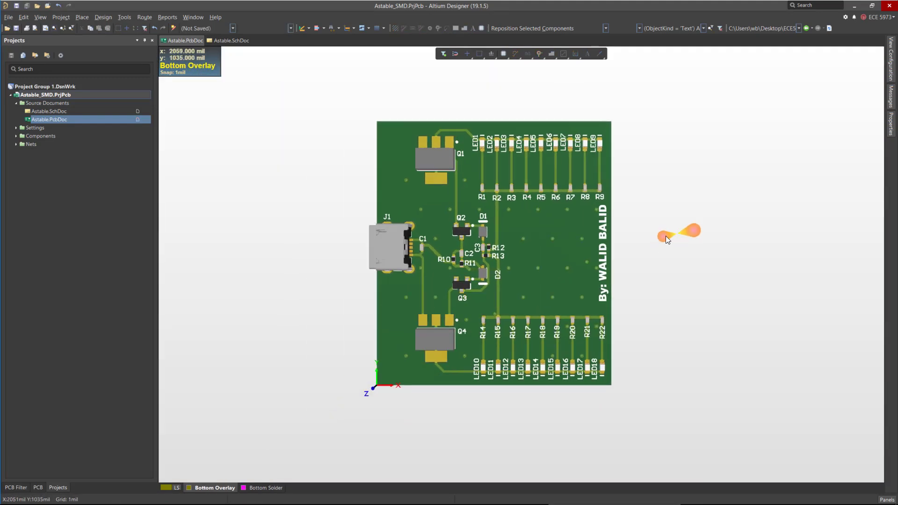
ctrl+scroll(528, 244, up, 5)
ctrl+scroll(526, 246, down, 3)
mouse_move(463, 280)
shift+right_down()
mouse_move(675, 286)
mouse_move(637, 273)
mouse_move(464, 276)
shift+right_up()
key(0)
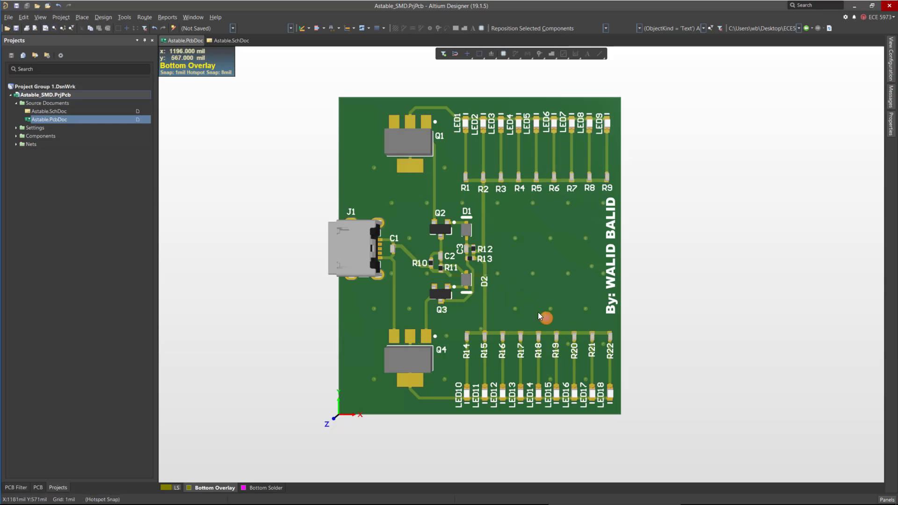
Zoom in on the stitching vias in 3D and return to the 2D view.
ctrl+scroll(577, 267, up, 2)
ctrl+scroll(573, 256, up, 4)
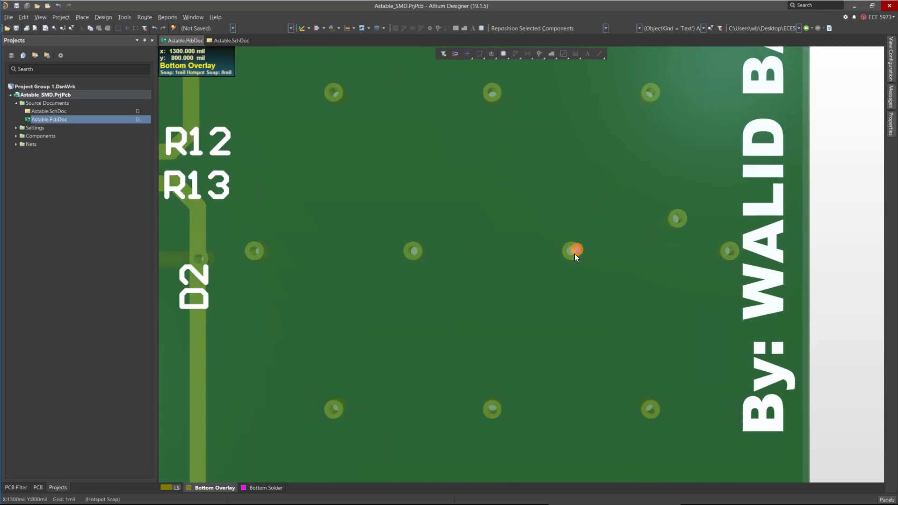
ctrl+scroll(574, 254, down, 4)
ctrl+scroll(481, 282, up, 3)
shift+right_drag(526, 315, 326, 422)
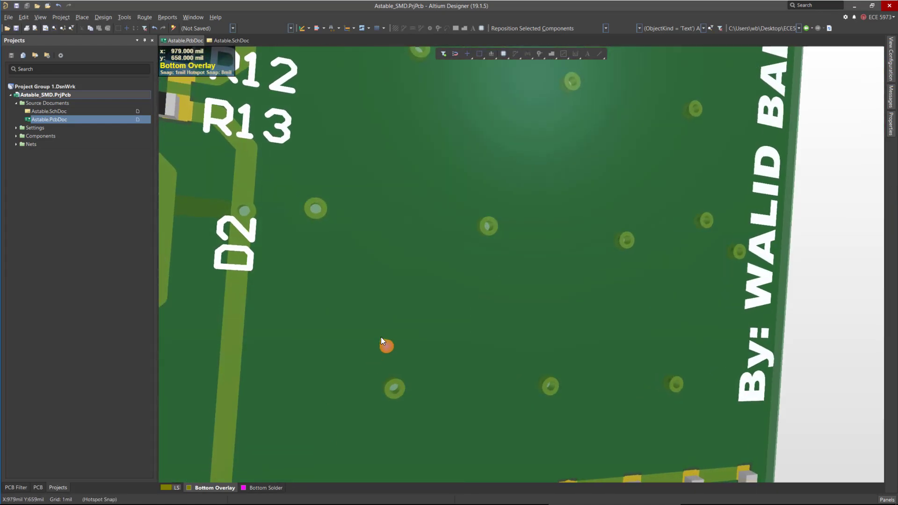
right_click(393, 343)
click(467, 333)
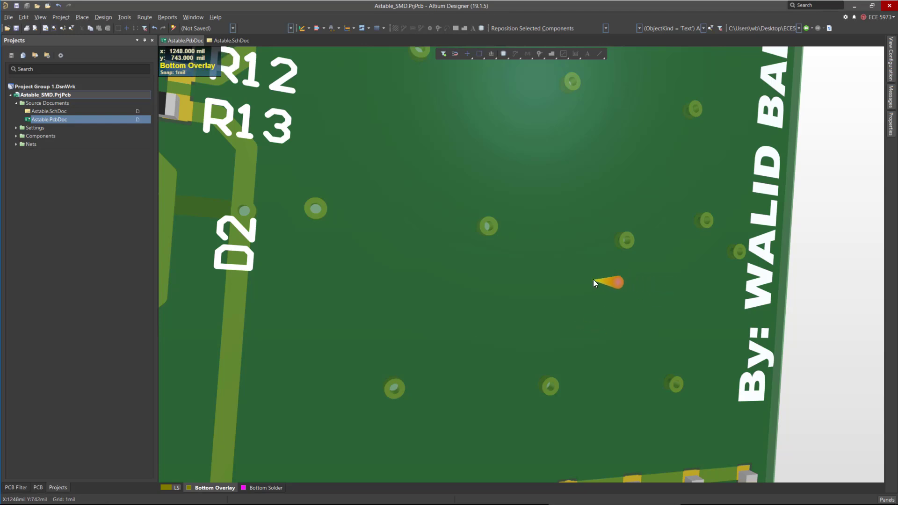
ctrl+scroll(593, 280, down, 3)
key(2)
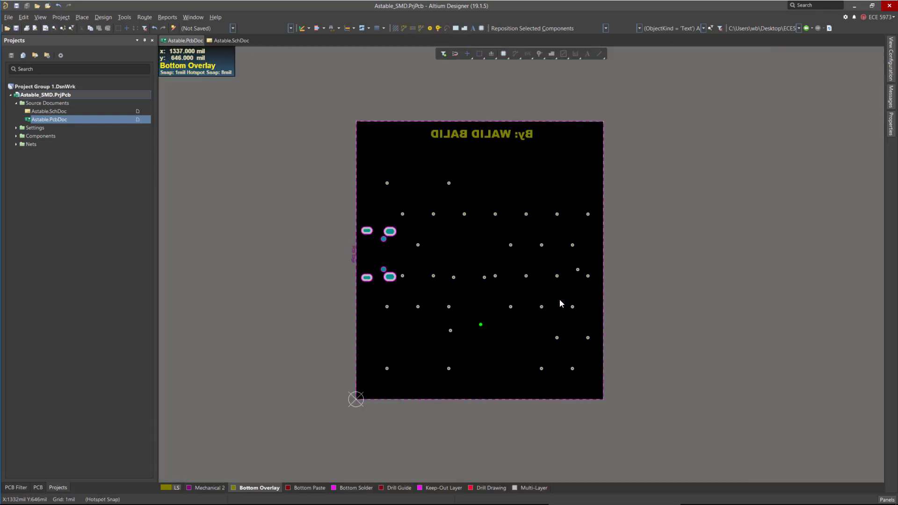
Open a stitching via's properties and review its net, hole size and diameter.
ctrl+scroll(545, 293, up, 4)
click(582, 249)
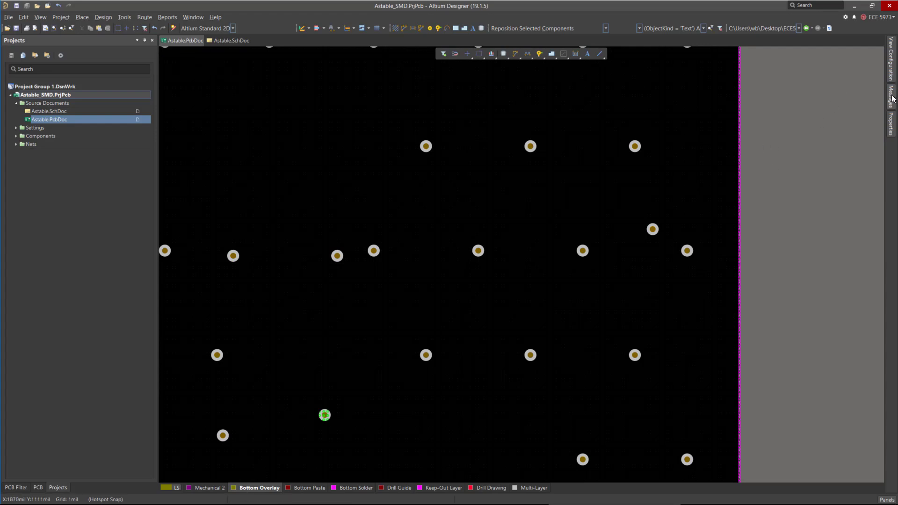
click(889, 124)
click(775, 118)
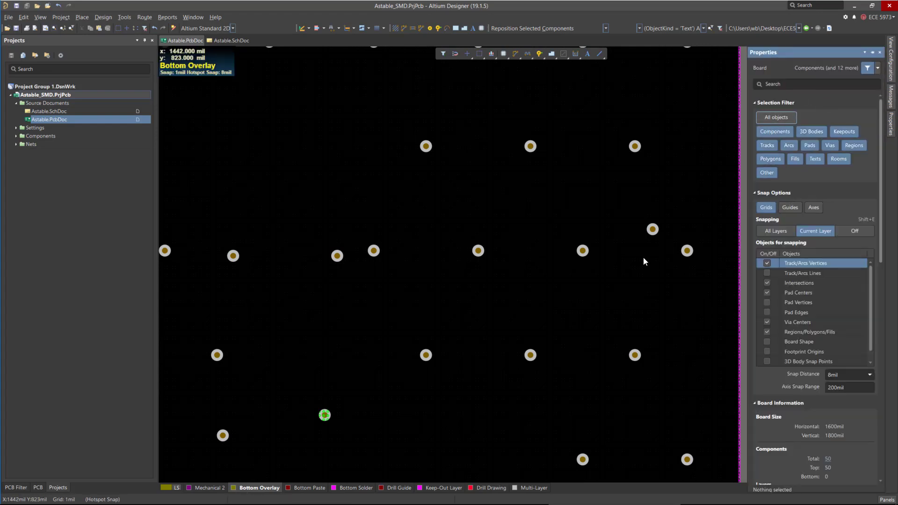
click(687, 251)
right_click(691, 252)
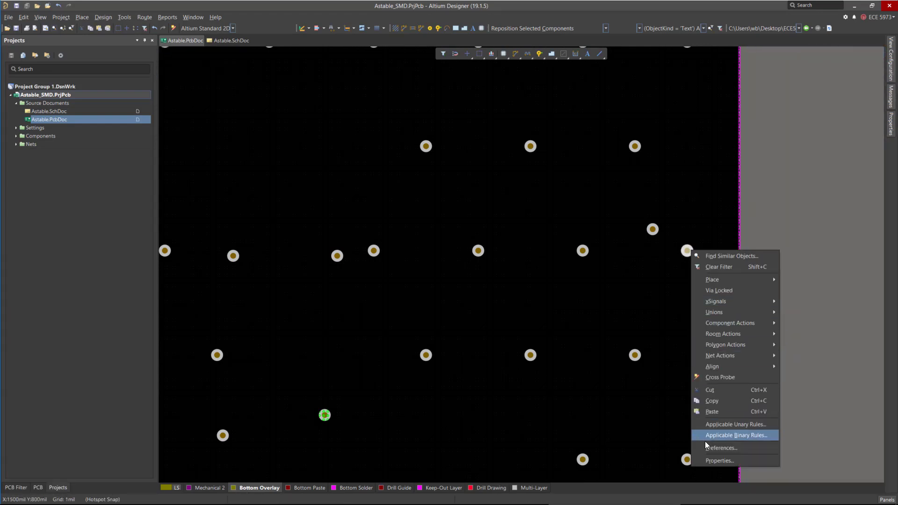
click(719, 461)
scroll(848, 421, down, 6)
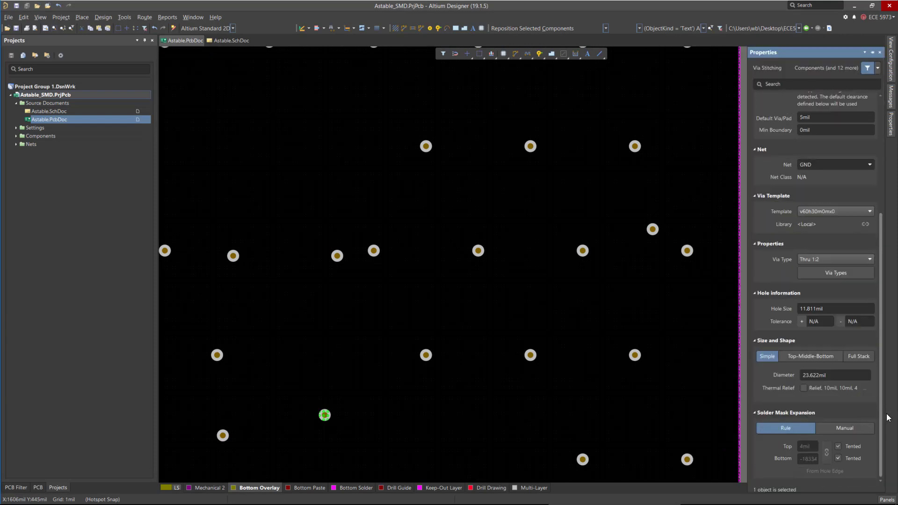
scroll(850, 457, up, 2)
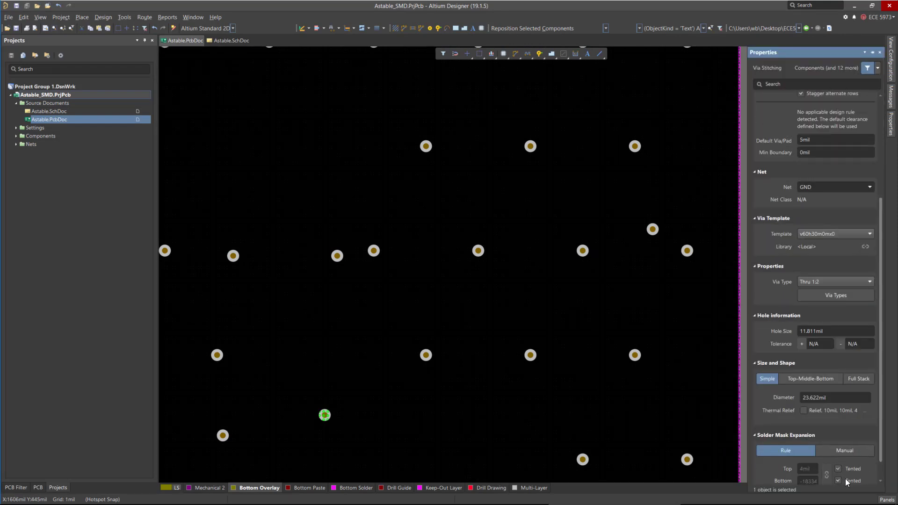
ctrl+scroll(594, 277, down, 2)
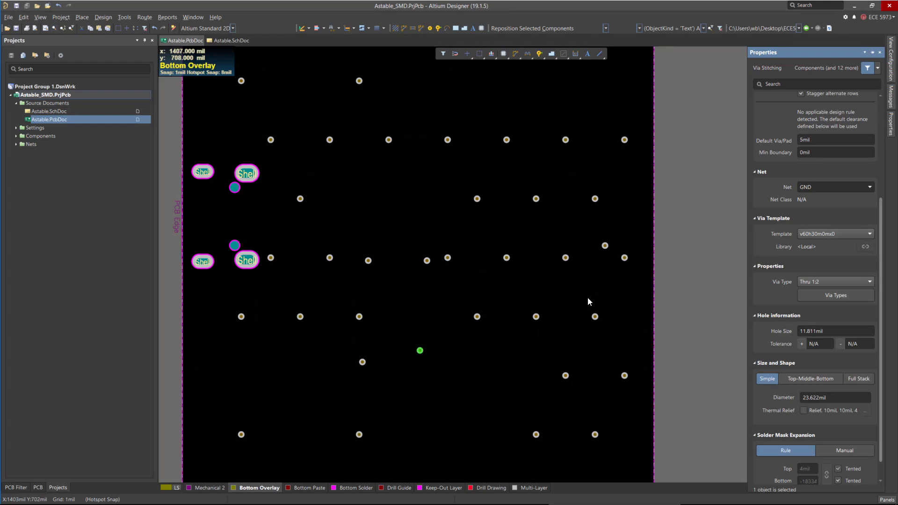
click(689, 327)
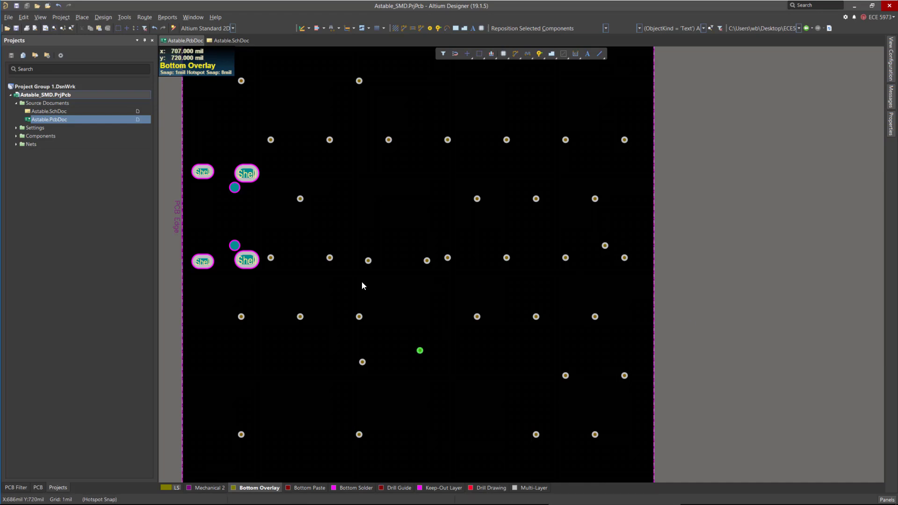
ctrl+scroll(362, 285, up, 5)
ctrl+scroll(456, 270, down, 4)
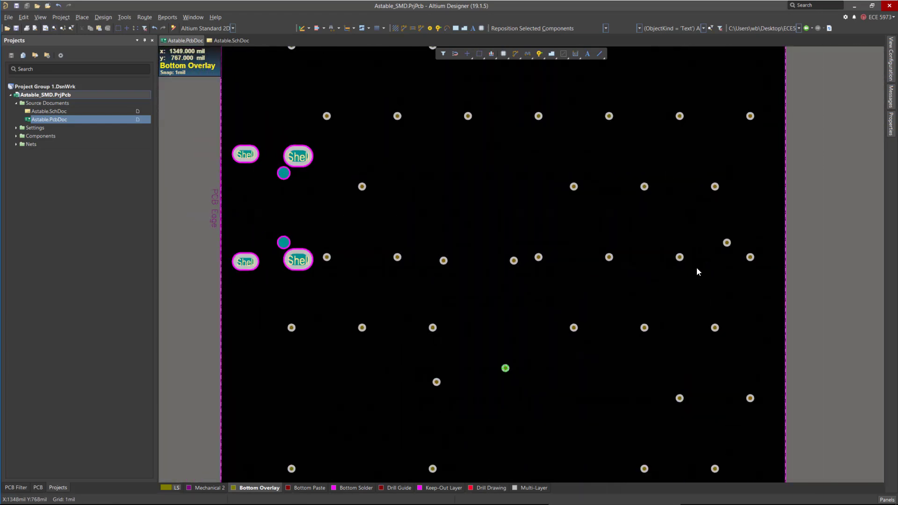
ctrl+scroll(548, 262, up, 6)
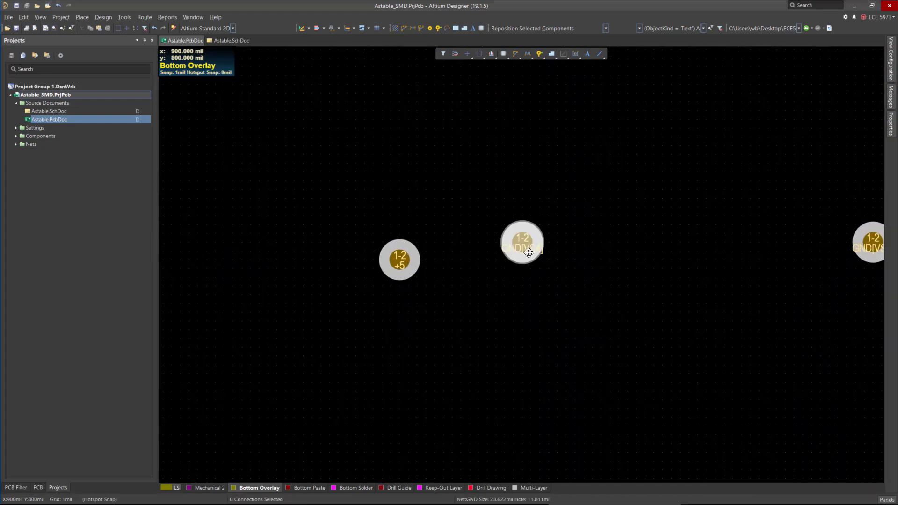
Try to untent the stitching vias' bottom side and apply the change, then undo it.
right_click(528, 253)
click(579, 449)
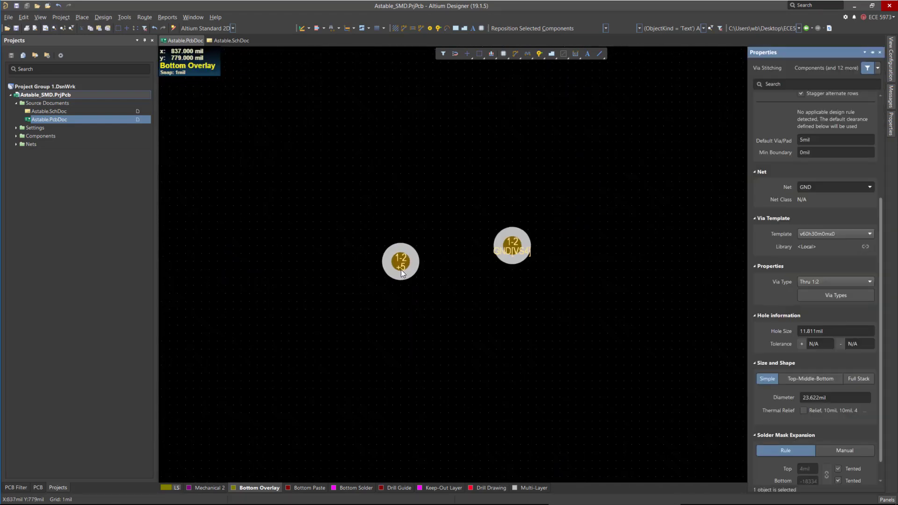
ctrl+scroll(400, 269, down, 2)
scroll(854, 221, up, 4)
scroll(855, 207, down, 5)
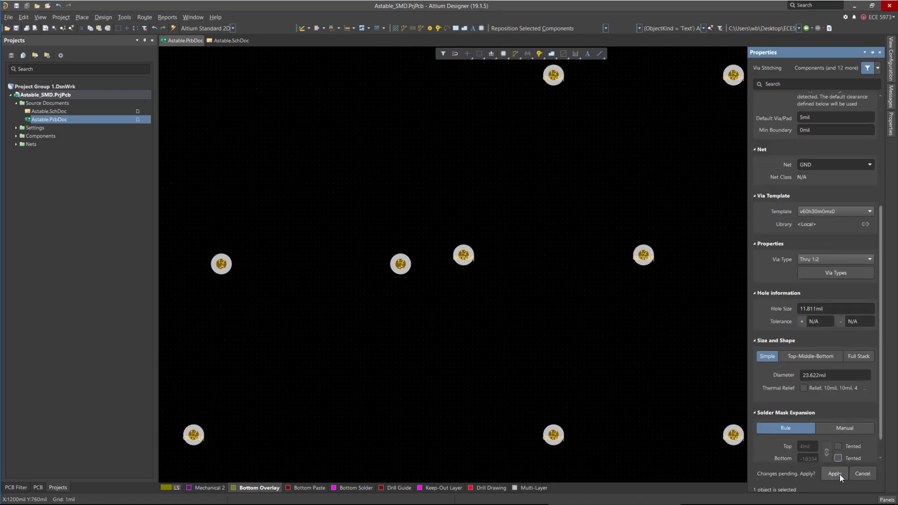
click(839, 474)
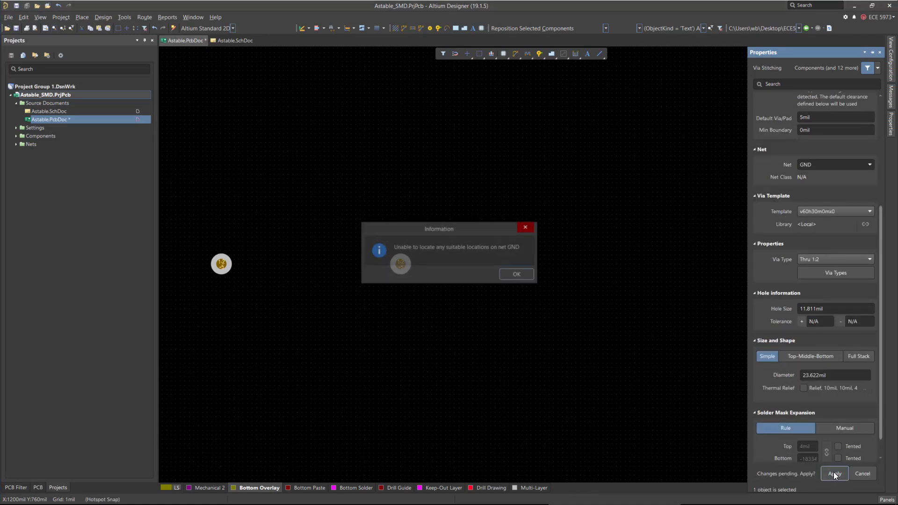
click(517, 274)
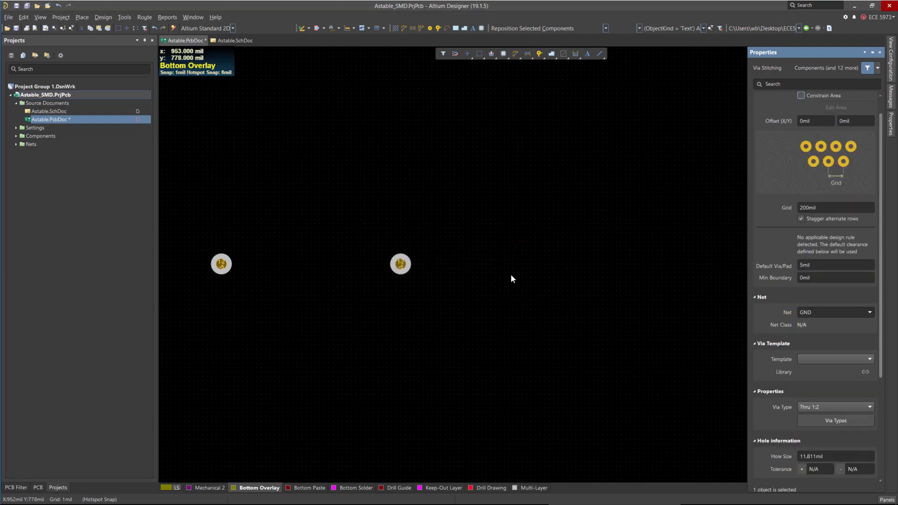
key(ctrl+z)
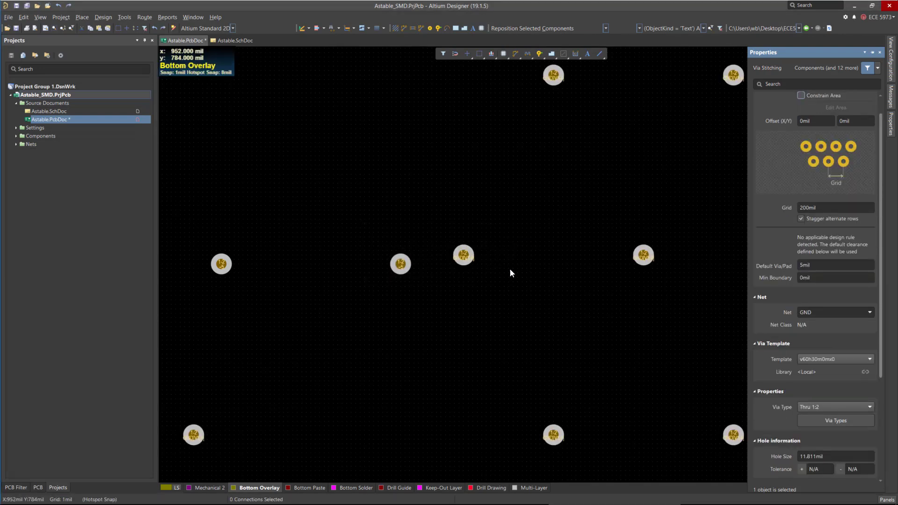
Try to untent the top side of the GND stitching vias in their properties and apply it.
ctrl+scroll(487, 257, down, 3)
ctrl+scroll(515, 264, down, 3)
ctrl+scroll(523, 309, up, 5)
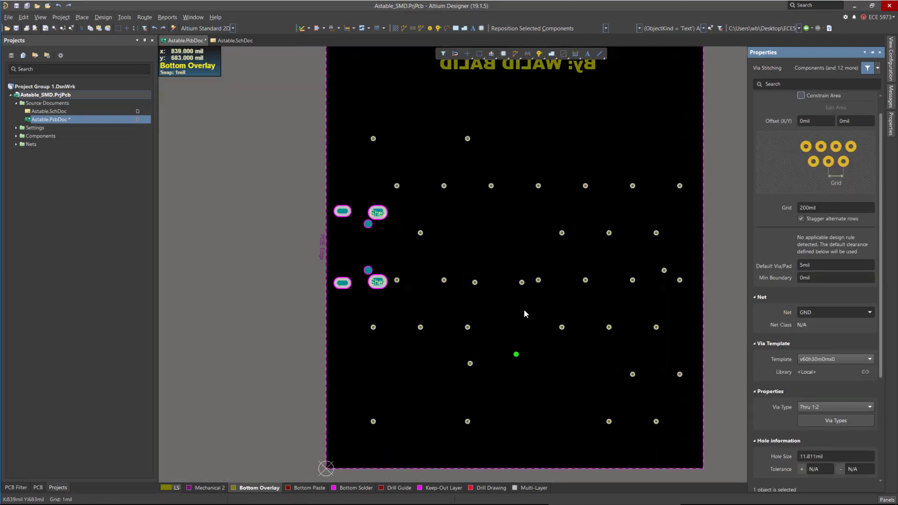
ctrl+scroll(608, 285, up, 2)
click(621, 255)
right_click(621, 255)
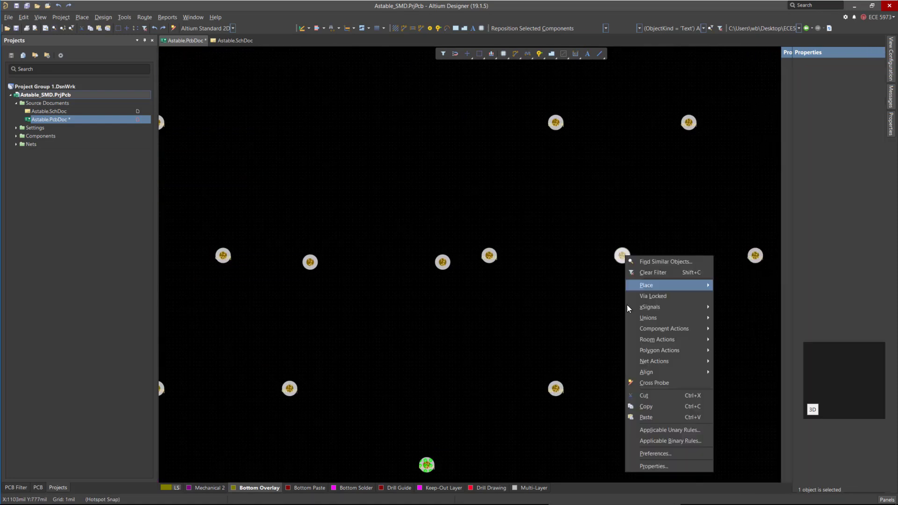
click(702, 465)
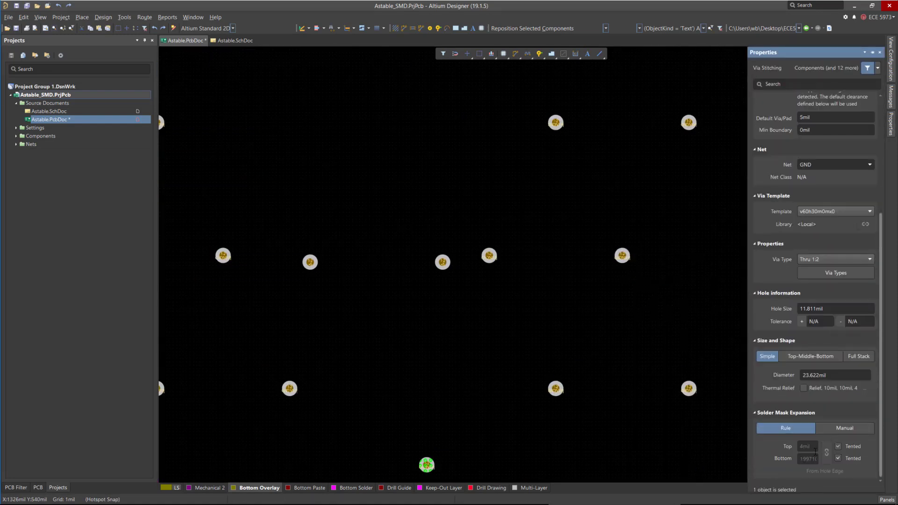
click(837, 447)
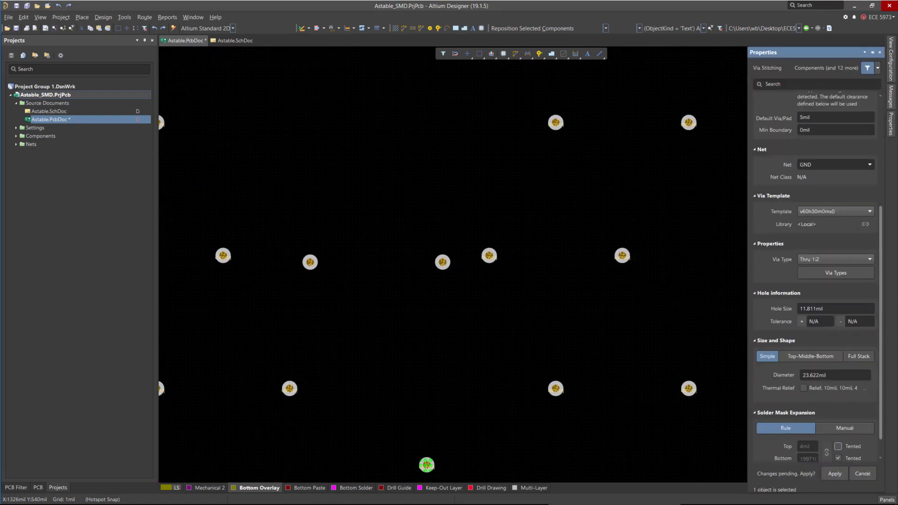
click(835, 474)
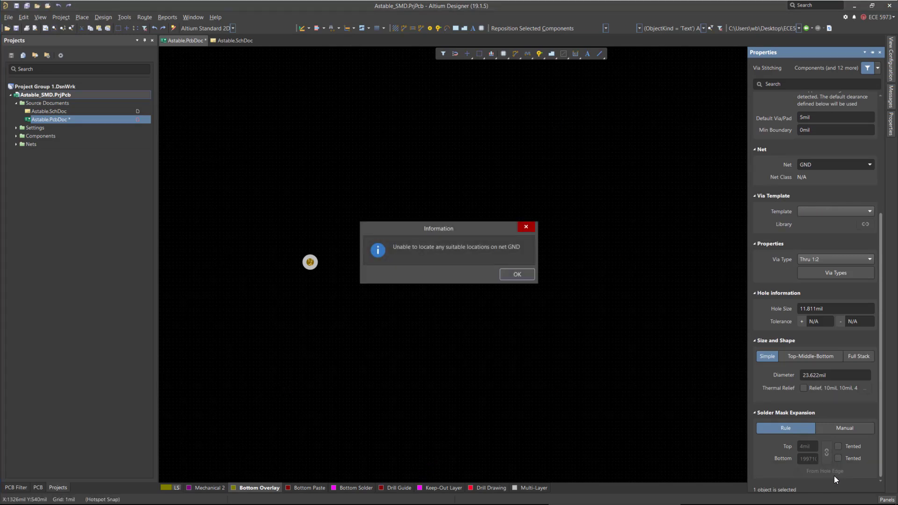
click(521, 274)
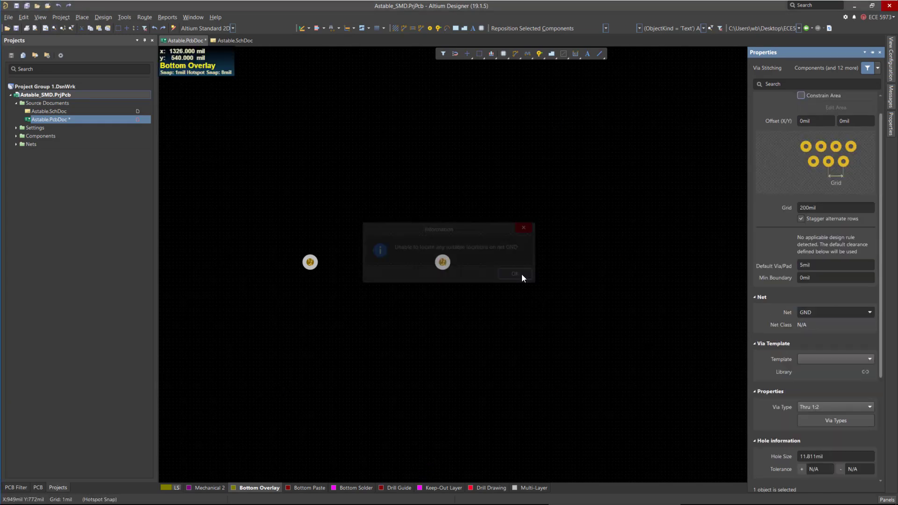
Open the schematic and move the GND symbol under J1 down below the Shell pin.
ctrl+scroll(402, 245, down, 5)
ctrl+scroll(621, 275, down, 1)
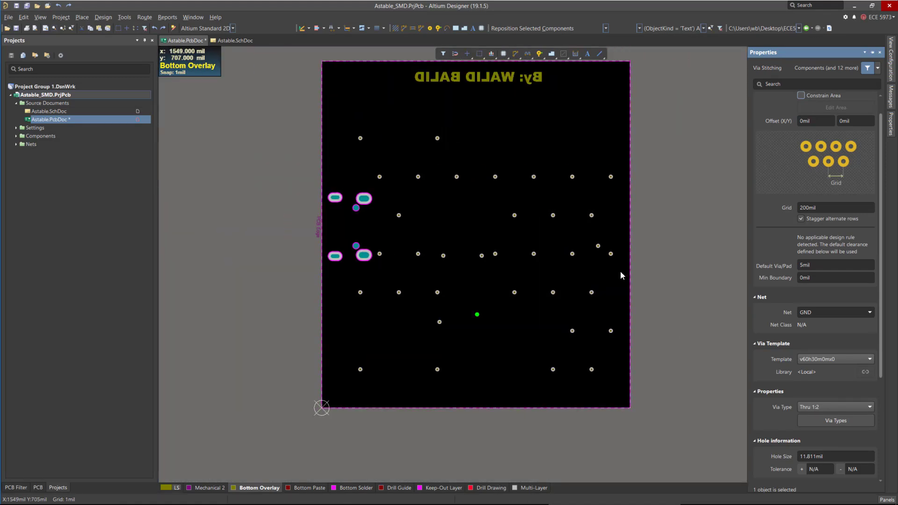
ctrl+scroll(623, 262, up, 1)
ctrl+scroll(477, 217, down, 1)
ctrl+scroll(549, 272, up, 1)
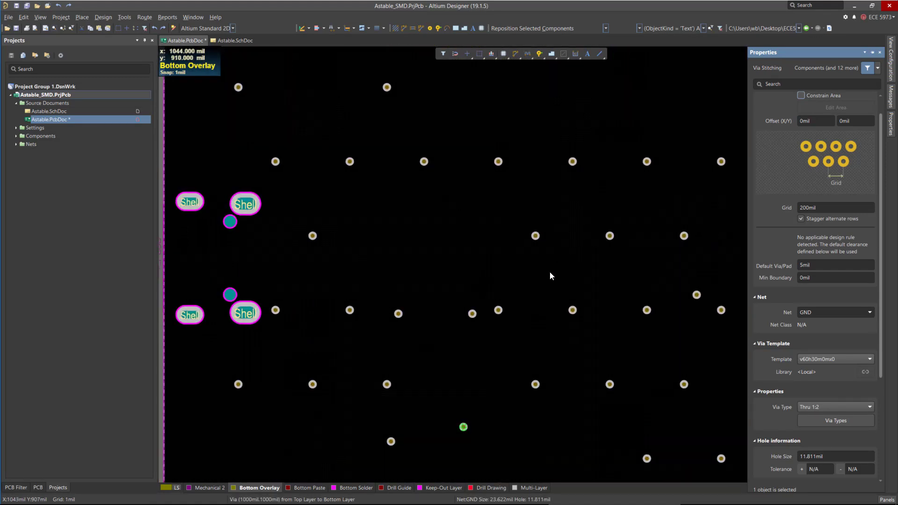
ctrl+scroll(482, 260, down, 1)
ctrl+scroll(323, 231, up, 2)
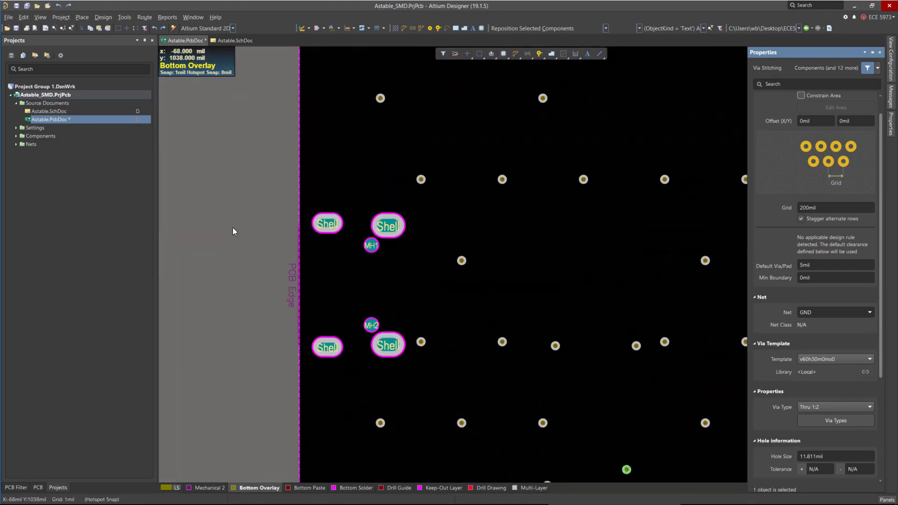
click(232, 40)
ctrl+scroll(425, 239, down, 2)
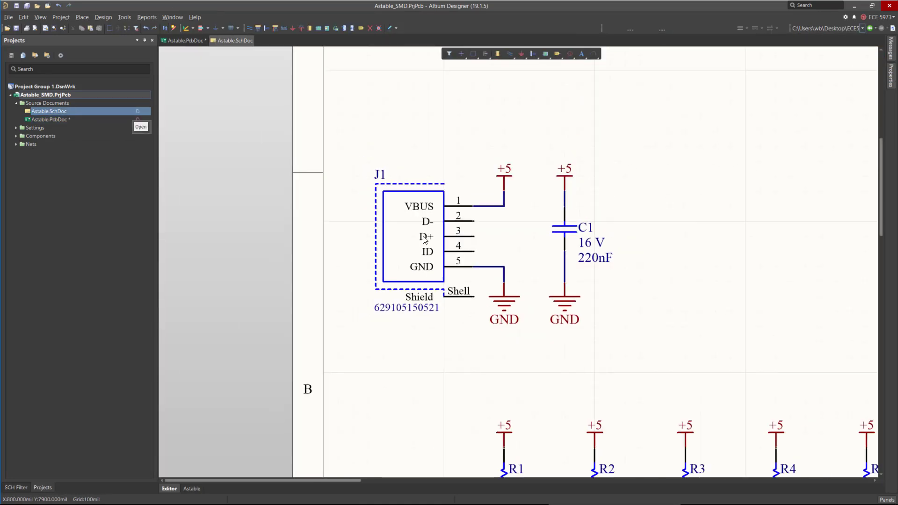
ctrl+scroll(485, 270, up, 1)
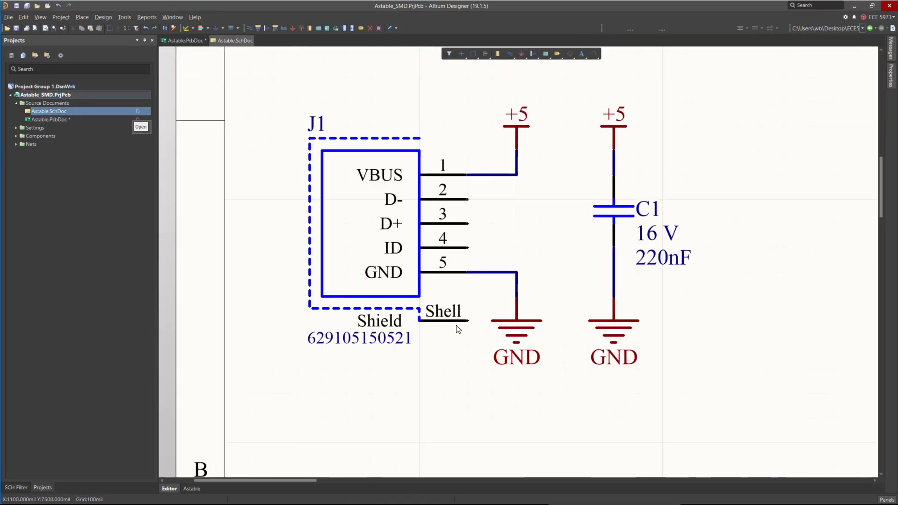
drag(512, 332, 518, 360)
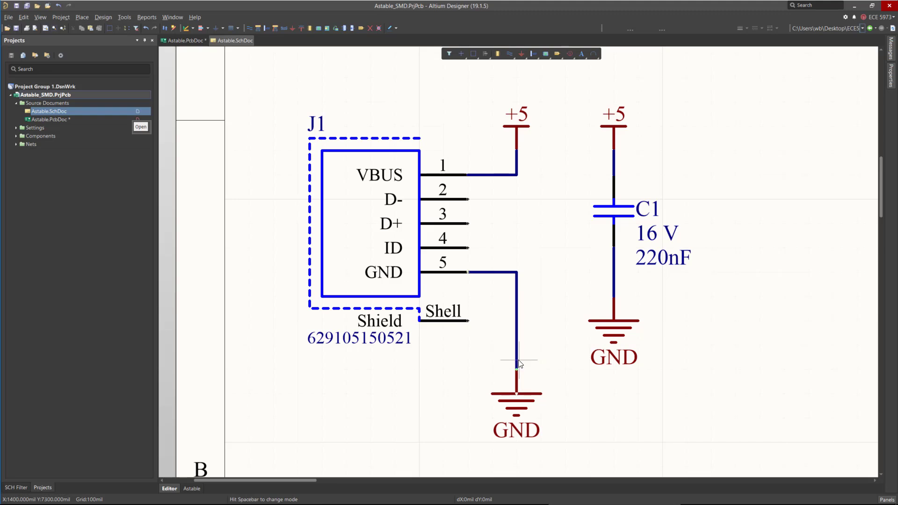
Wire J1's Shell pin to the GND wire.
key(ctrl+w)
click(468, 321)
click(516, 321)
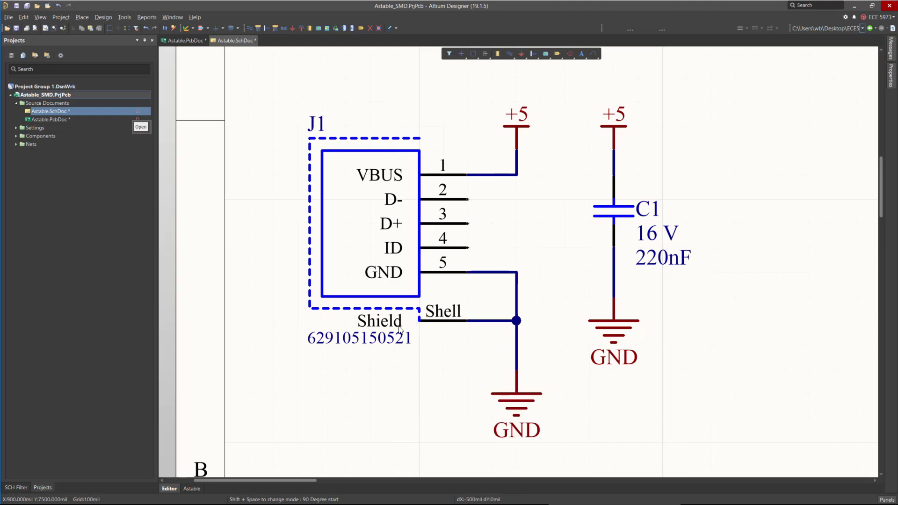
right_click(474, 307)
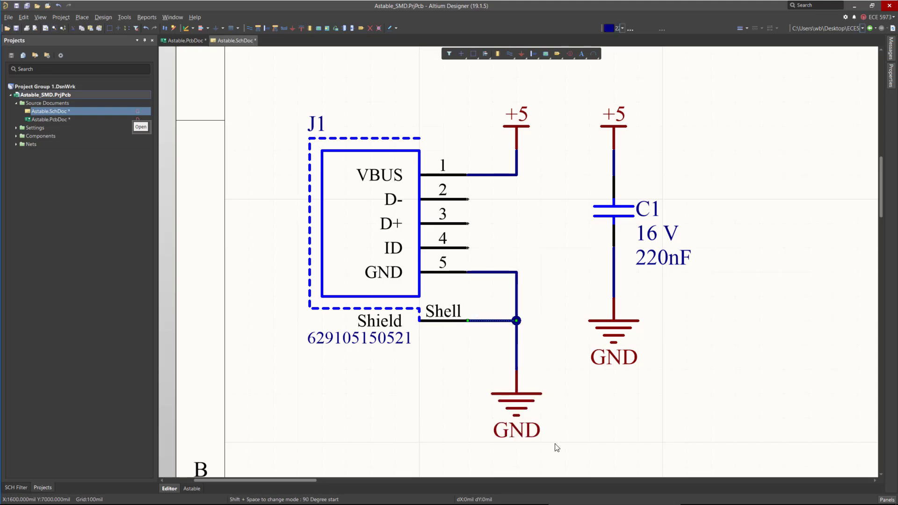
Align the GND symbols under J1 and C1 at the same height and save the schematic.
drag(516, 393, 516, 370)
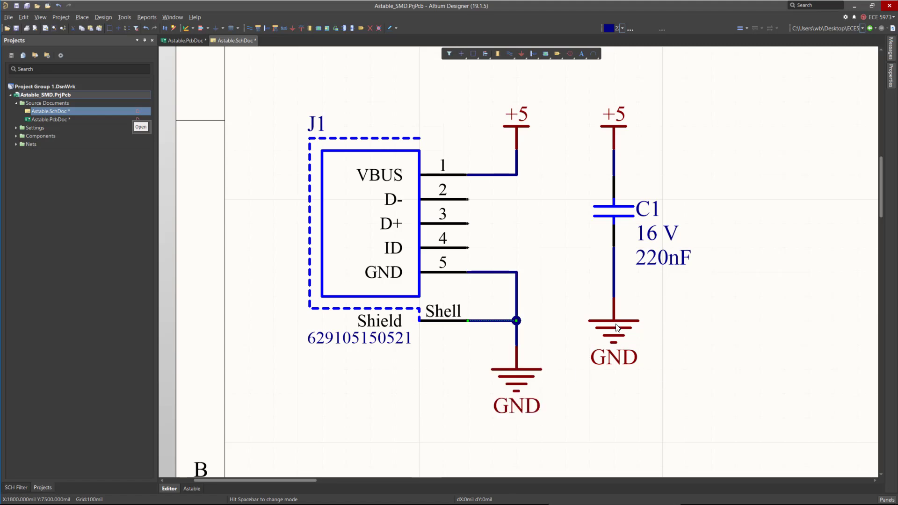
drag(616, 327, 616, 375)
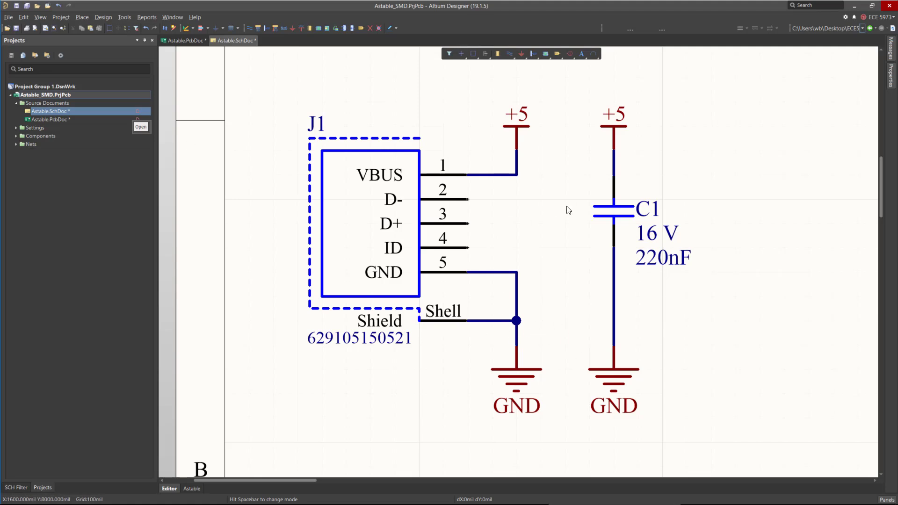
key(ctrl+s)
Update the PCB document from the schematic, validating and executing the change order adding J1-Shell to GND.
click(147, 18)
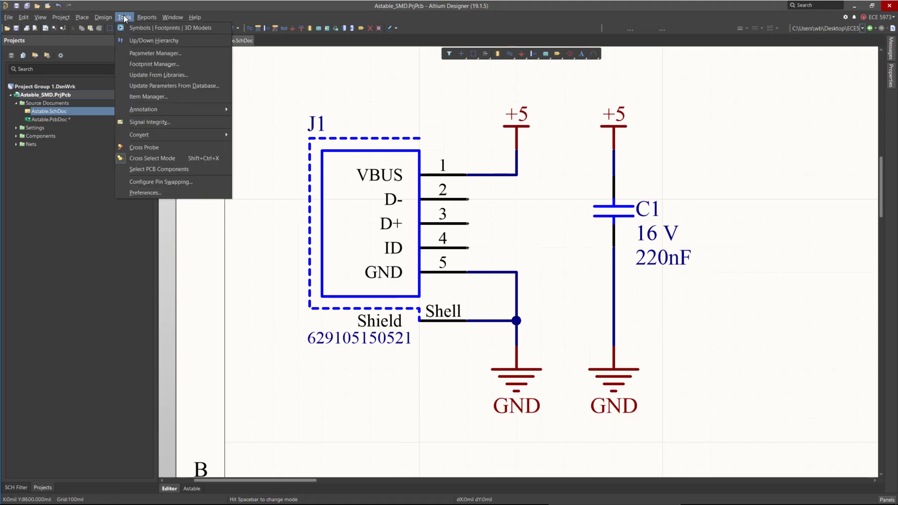
mouse_move(103, 17)
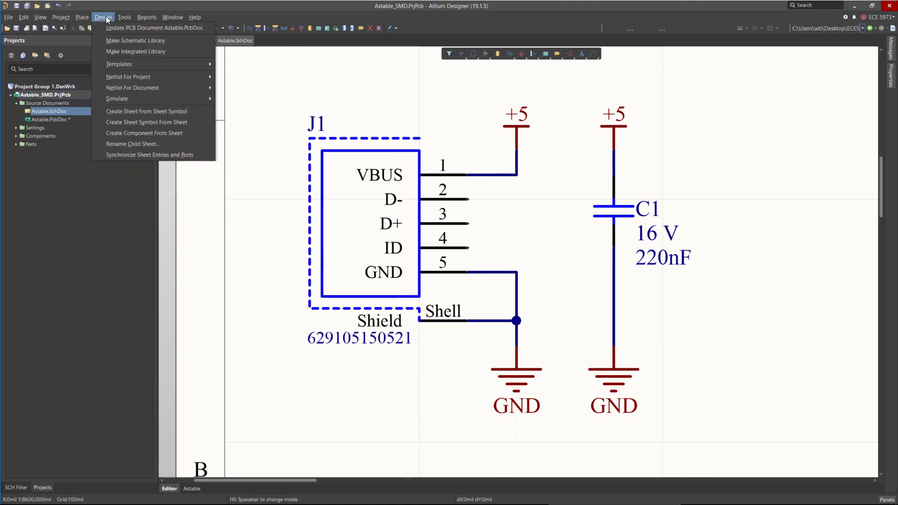
click(149, 28)
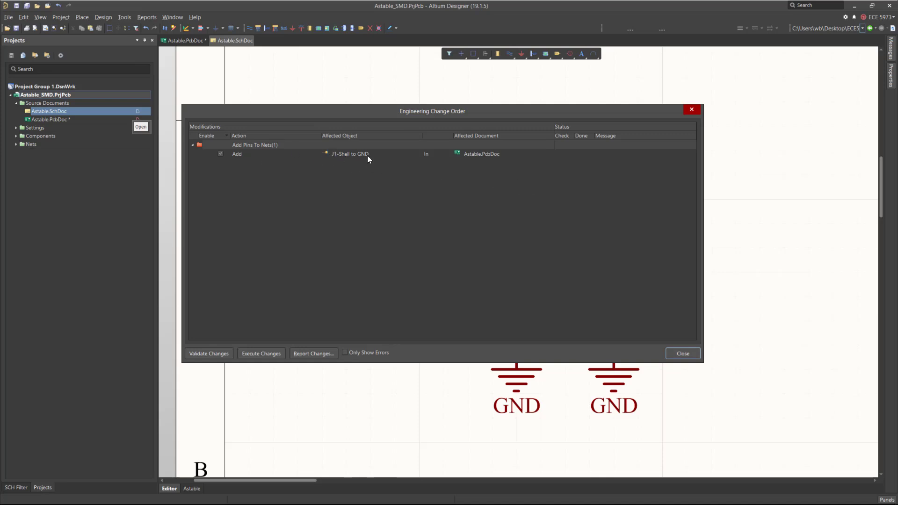
drag(382, 110, 604, 403)
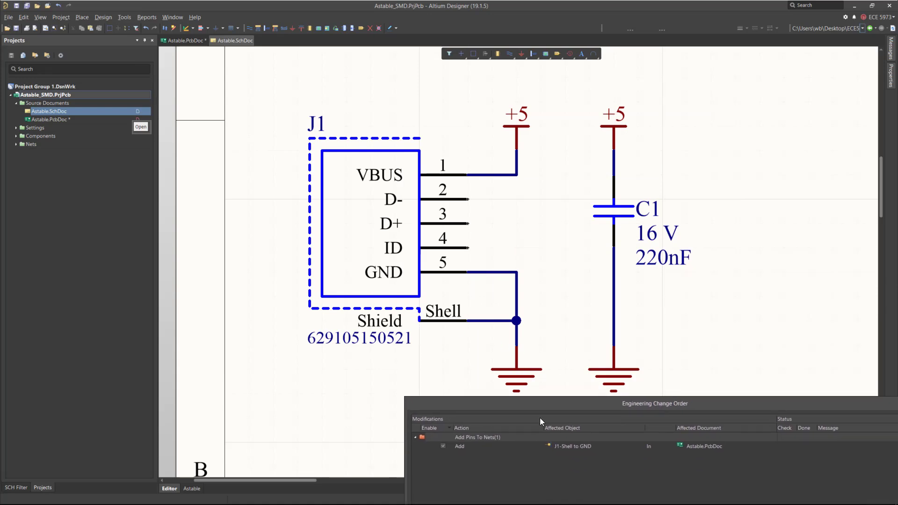
drag(539, 417, 377, 237)
click(291, 382)
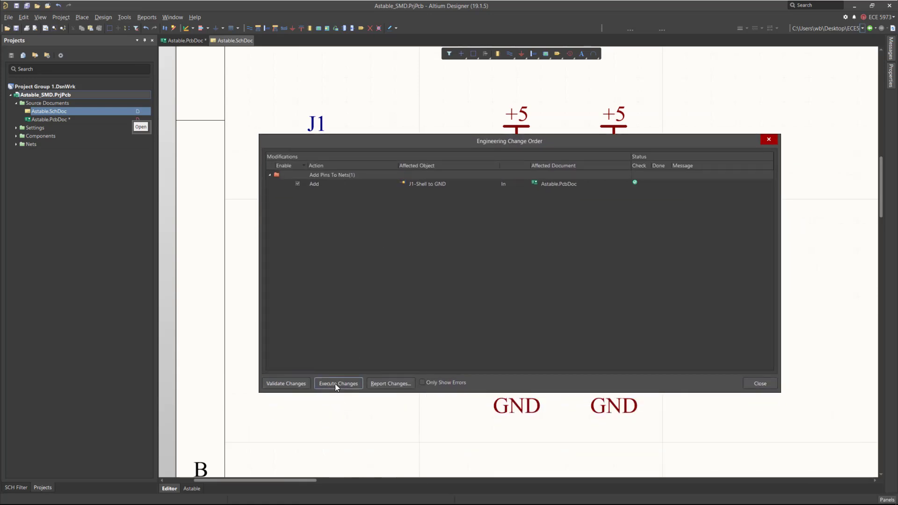
click(335, 384)
click(767, 385)
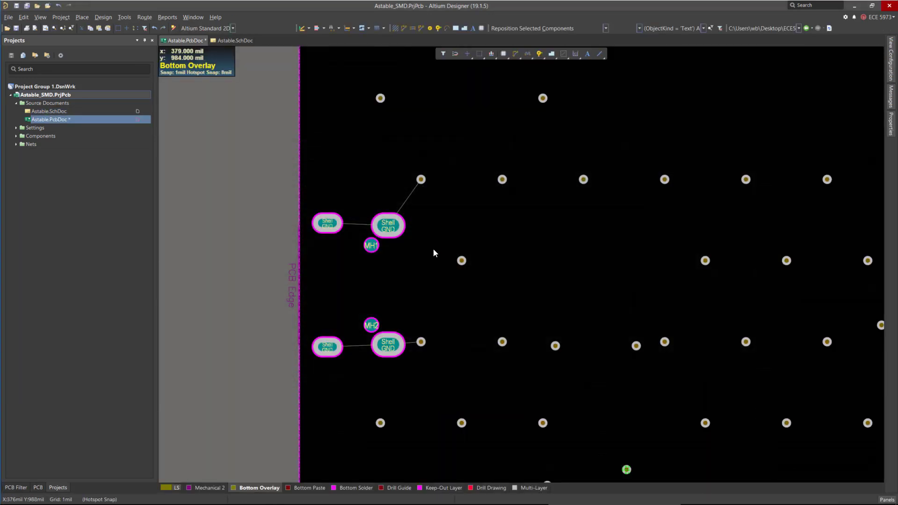
Repour all polygon pours on the board.
click(127, 17)
mouse_move(211, 99)
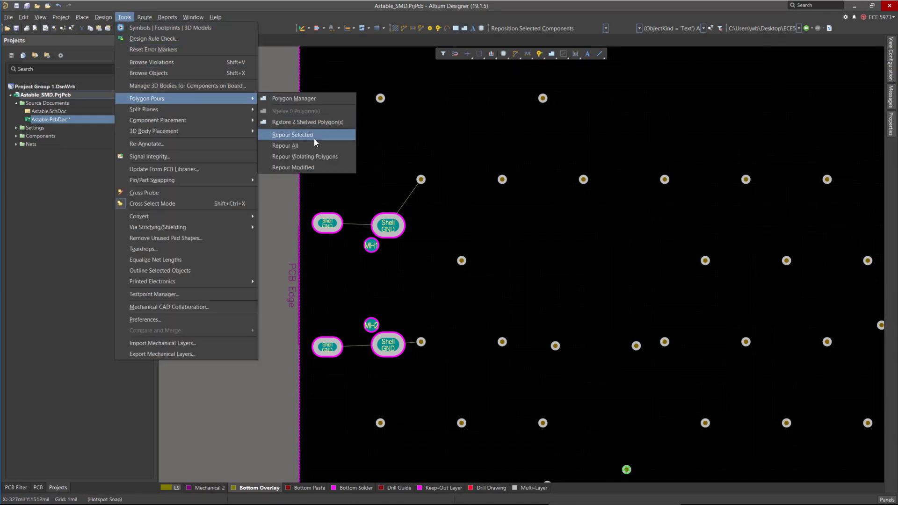
click(283, 146)
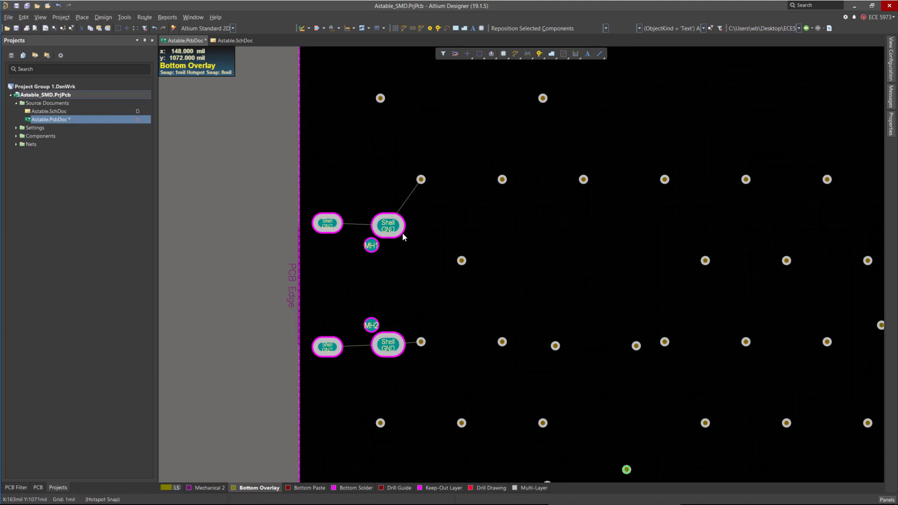
Turn on visibility of the signal and plane layers in View Configuration.
click(891, 117)
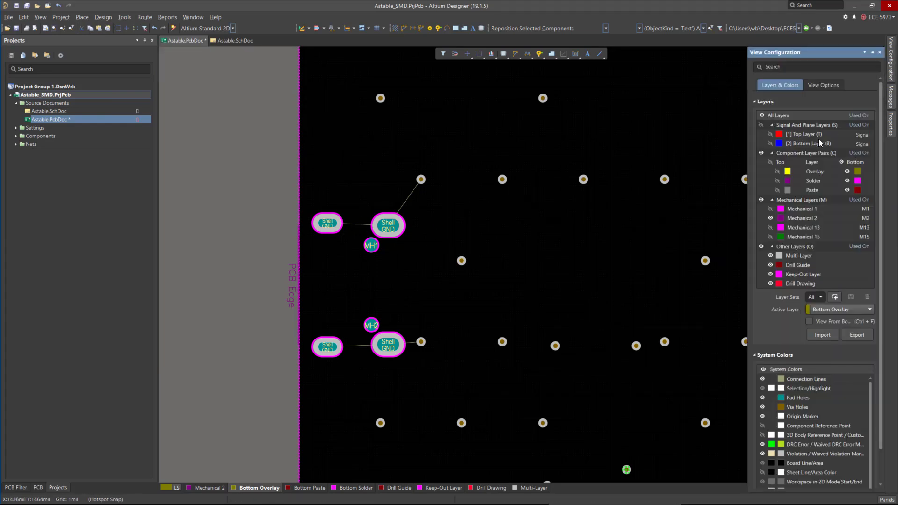
click(758, 125)
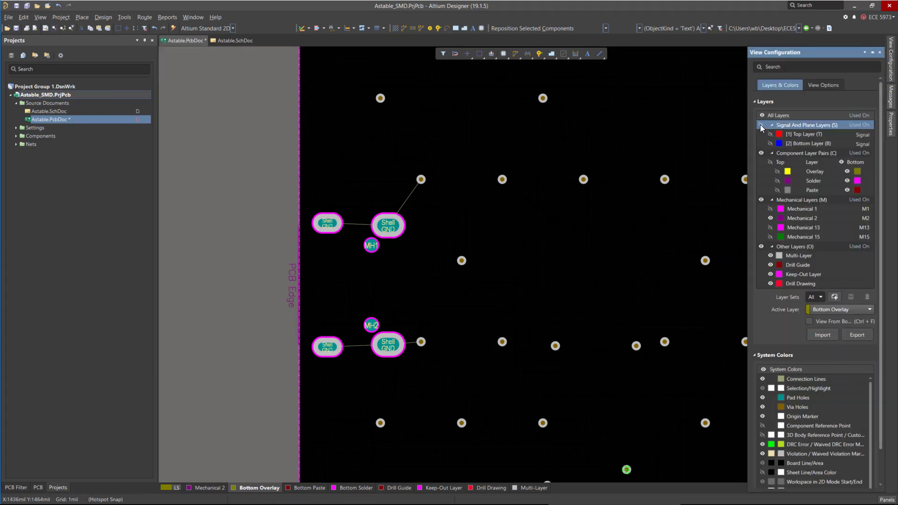
click(760, 124)
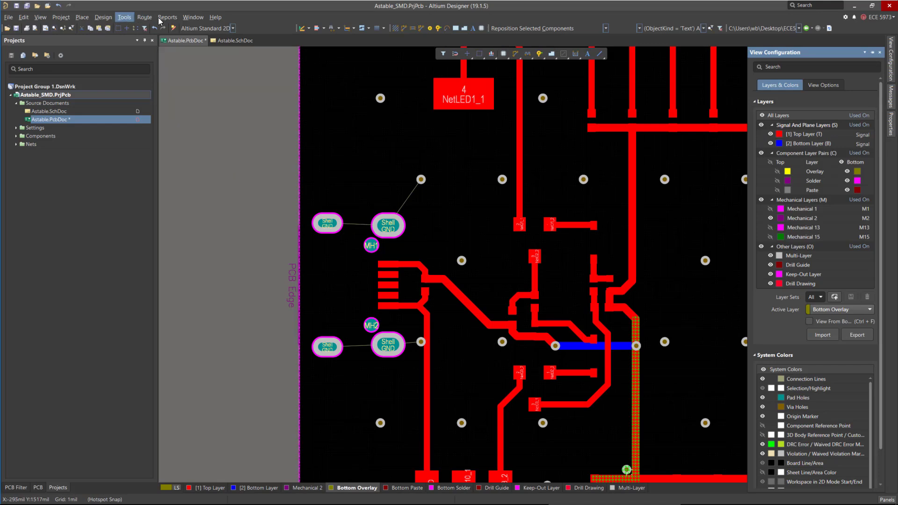
Repour every polygon again with the signal layers visible.
click(124, 17)
mouse_move(178, 100)
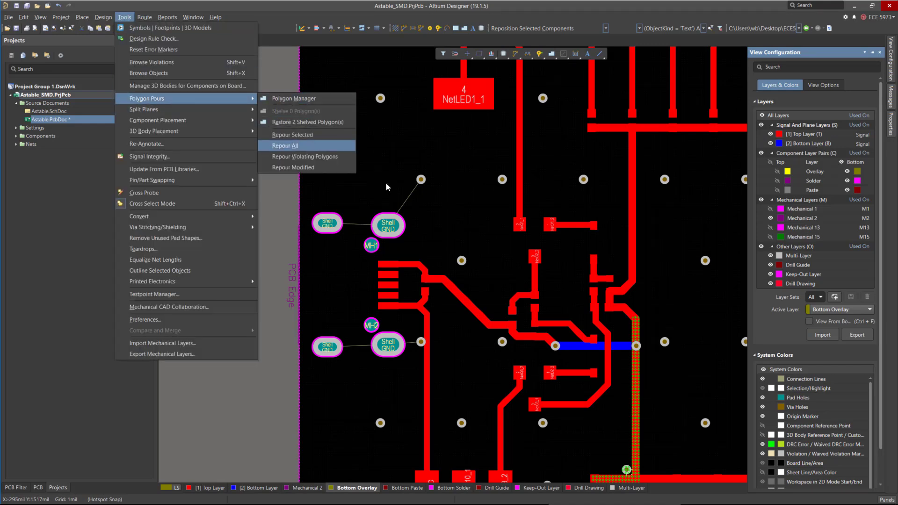
click(309, 146)
Restore the two shelved polygon pours.
ctrl+scroll(296, 160, down, 3)
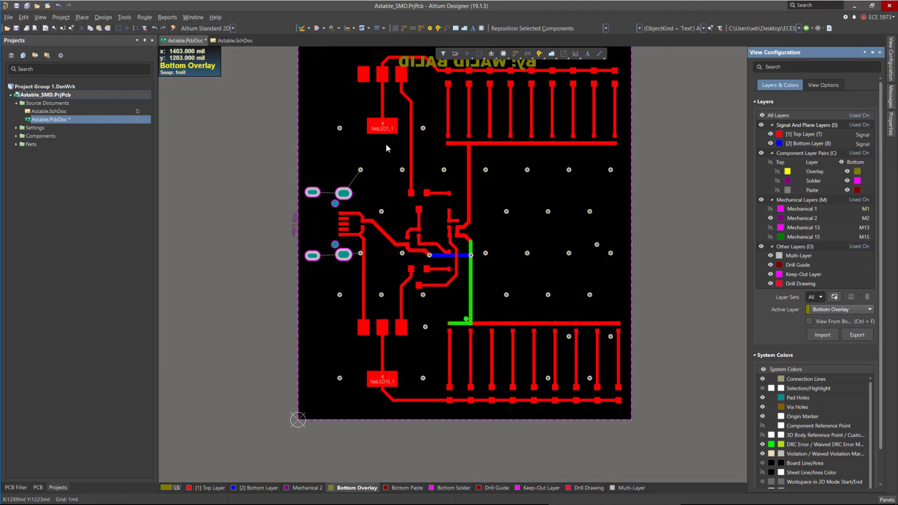
scroll(386, 148, up, 3)
click(124, 17)
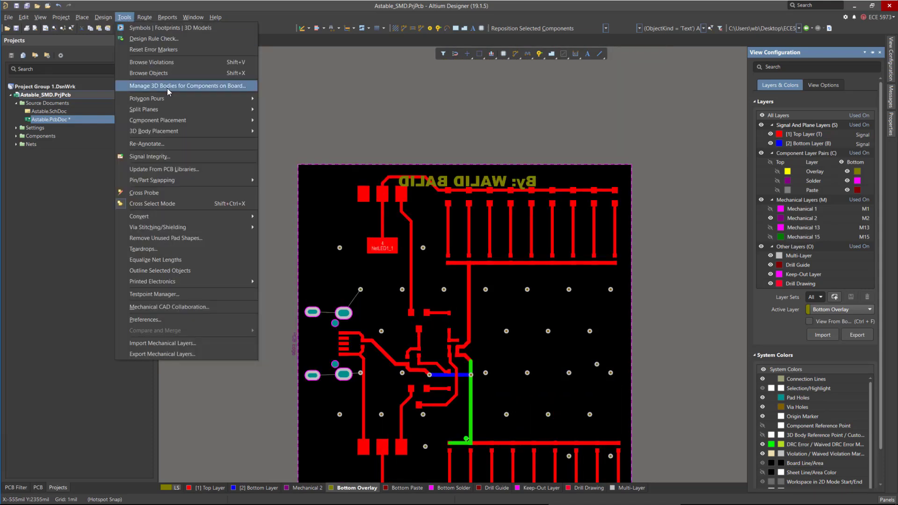
mouse_move(192, 99)
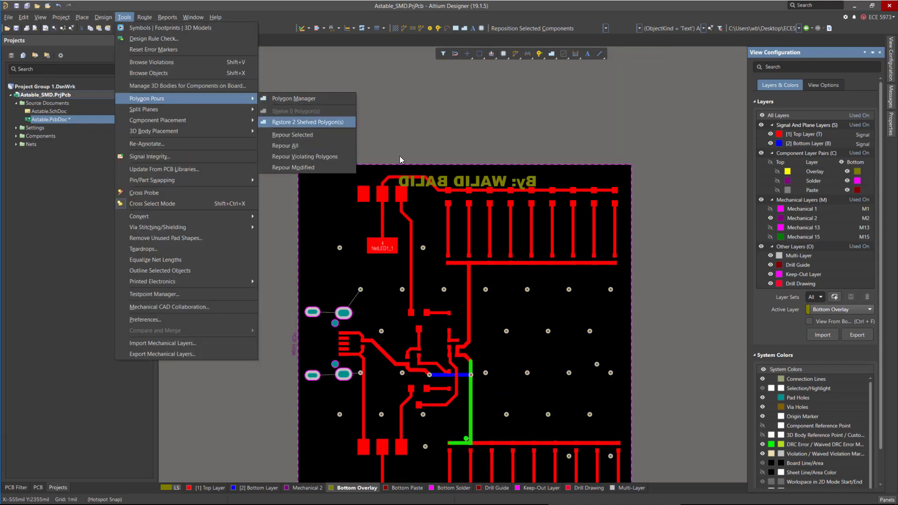
key(Return)
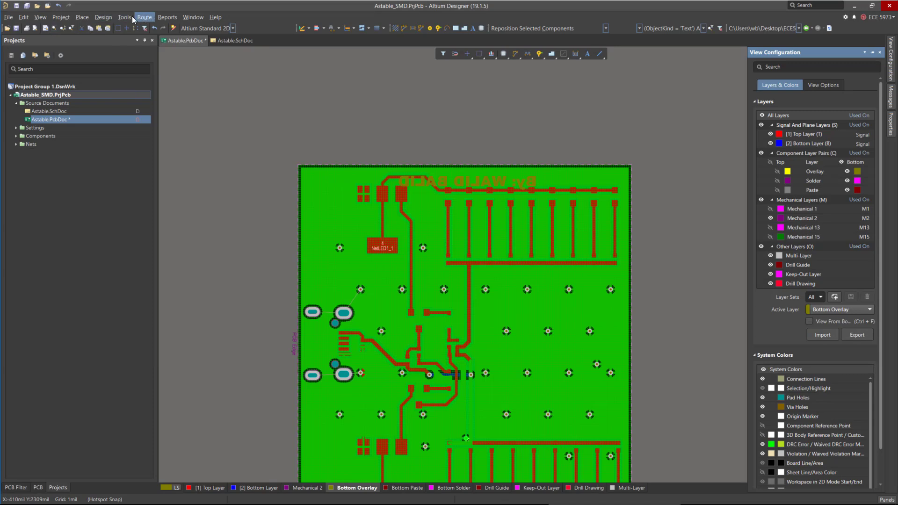
Repour all polygons, check the bottom layer pour, and save the board.
click(124, 17)
mouse_move(187, 99)
click(318, 151)
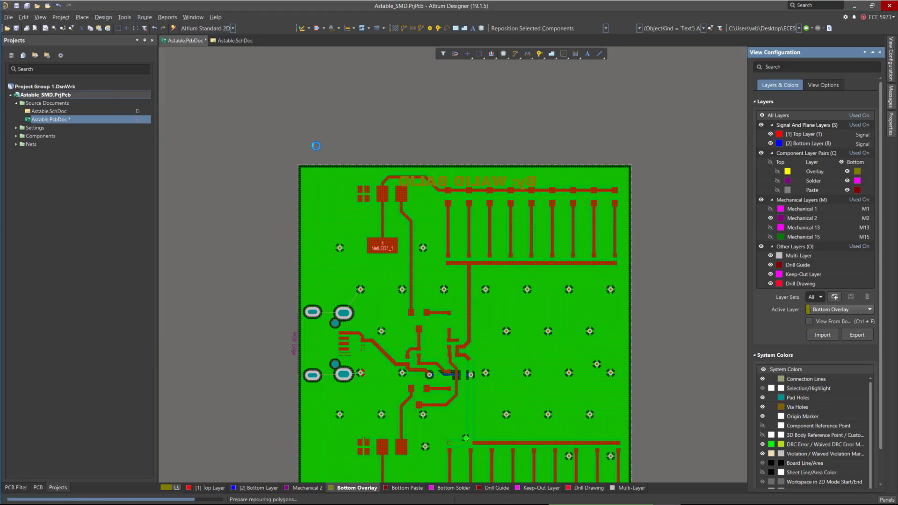
ctrl+scroll(350, 383, up, 6)
key(ctrl+Page_Down)
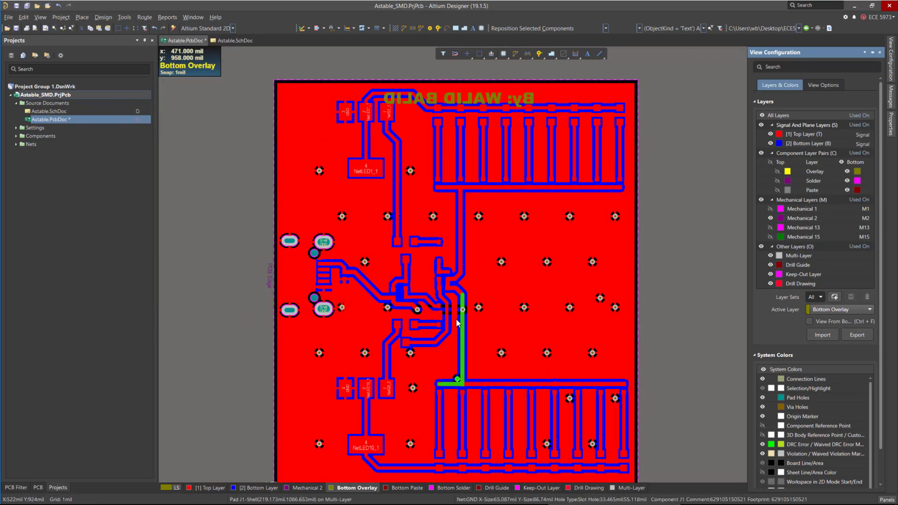
ctrl+scroll(533, 336, up, 2)
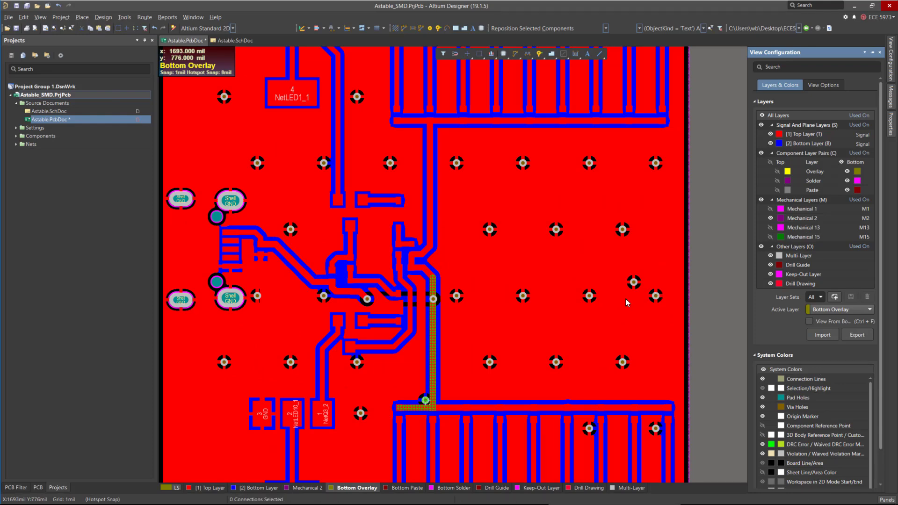
key(ctrl+Page_Down)
ctrl+scroll(455, 338, up, 2)
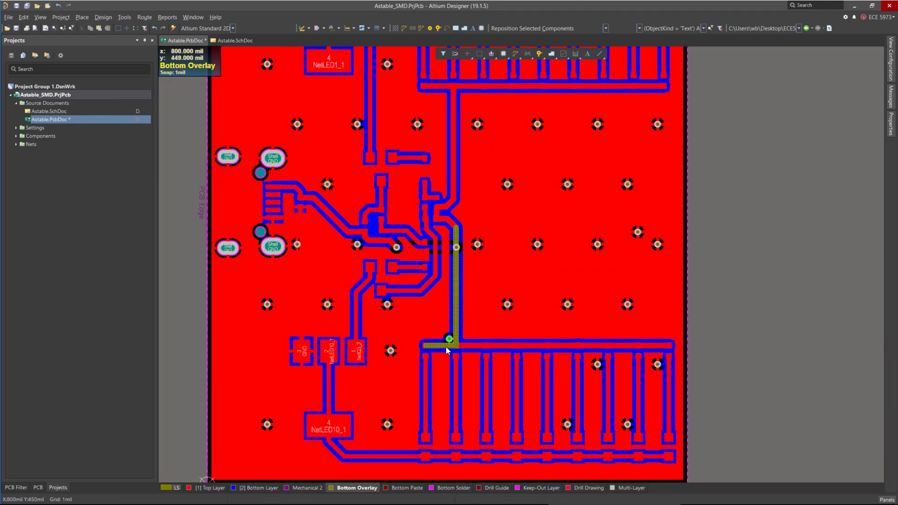
ctrl+scroll(446, 348, up, 1)
ctrl+scroll(460, 343, down, 1)
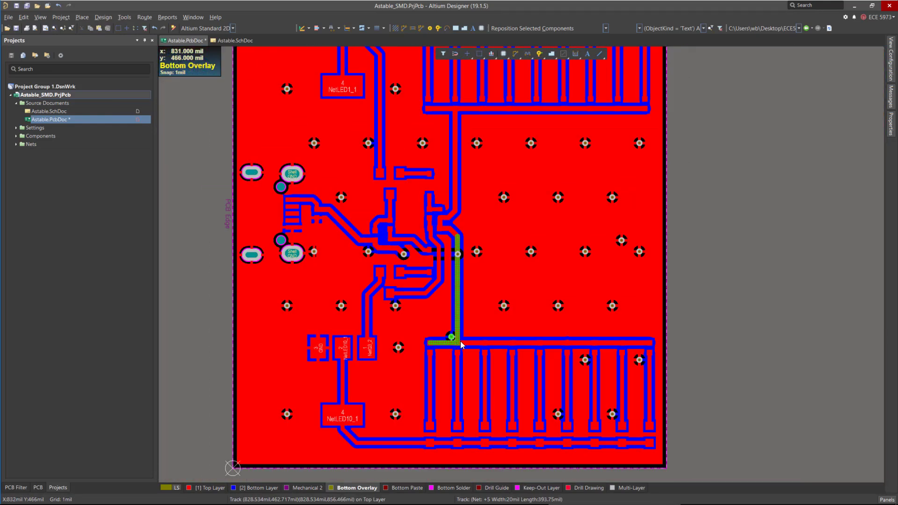
key(ctrl+s)
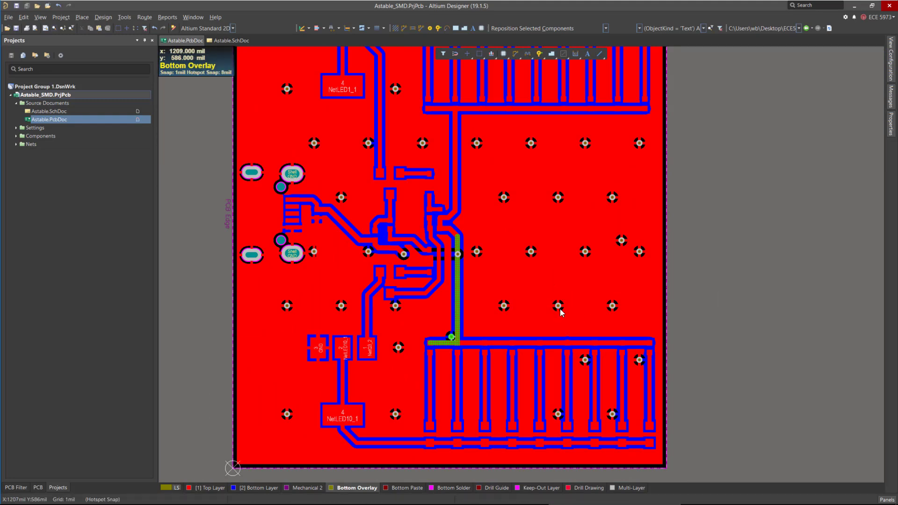
Inspect the board in 3D view, then return to the 2D layout.
key(3)
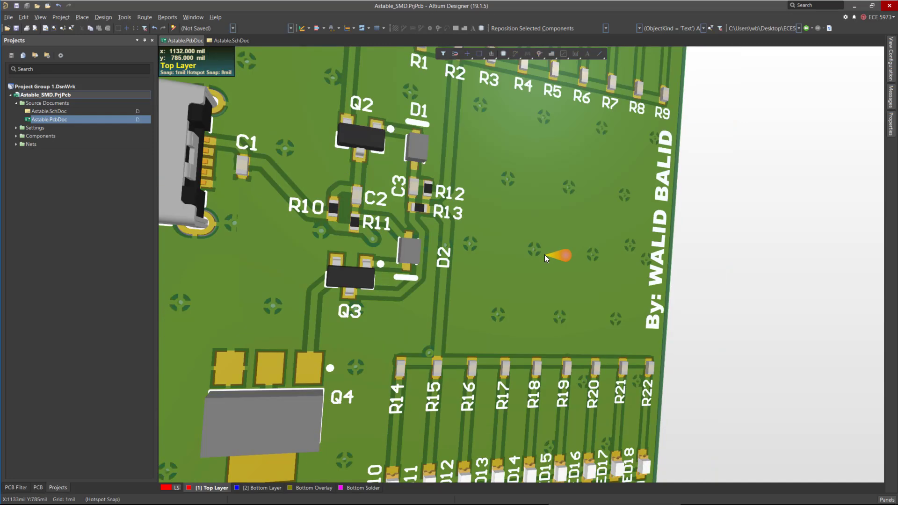
key(0)
ctrl+scroll(535, 257, down, 3)
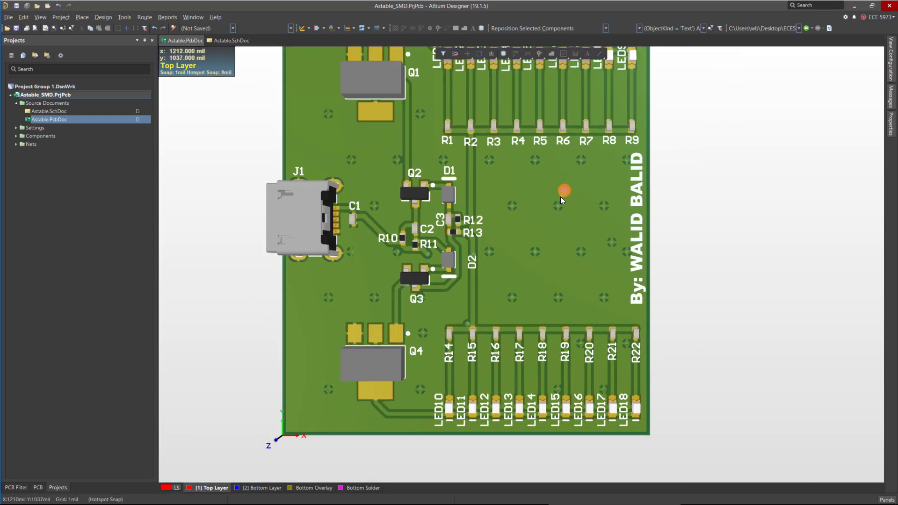
key(2)
ctrl+scroll(558, 194, up, 1)
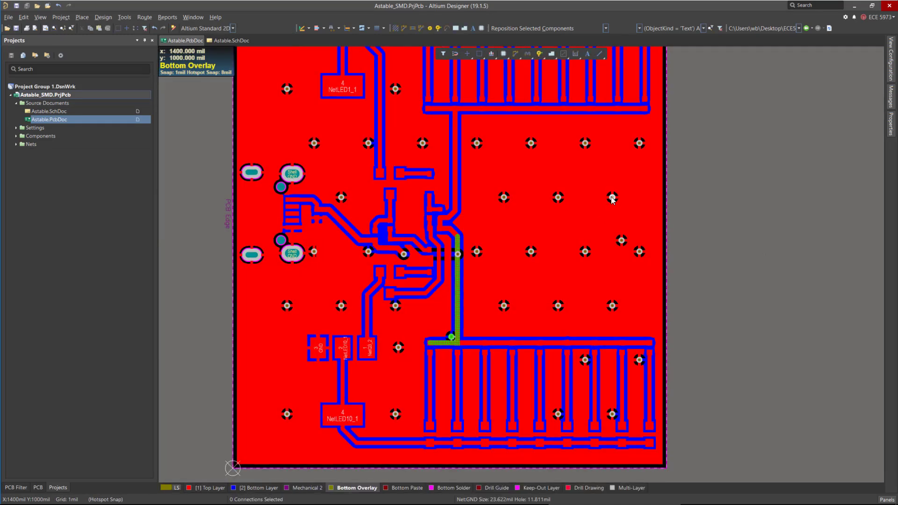
Try to untent the top solder mask of the stitching vias from their properties.
right_click(611, 196)
click(652, 407)
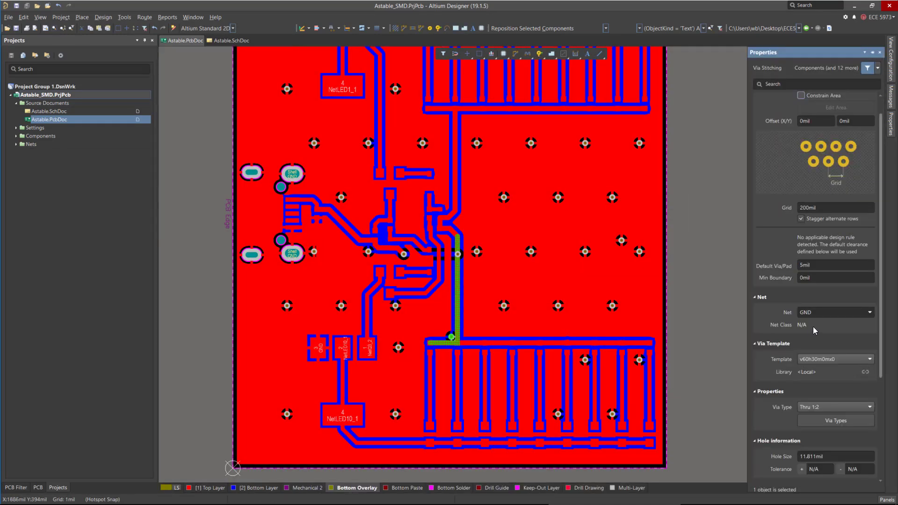
scroll(868, 388, down, 3)
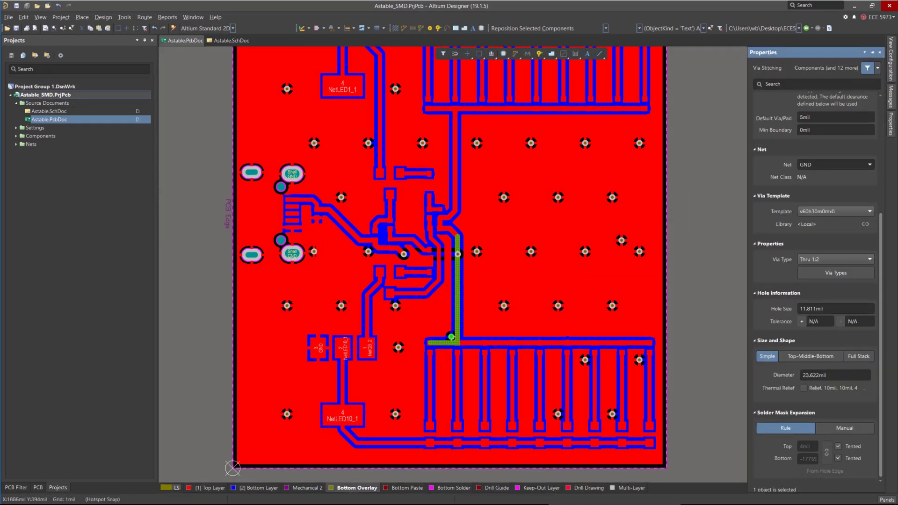
click(838, 446)
click(835, 474)
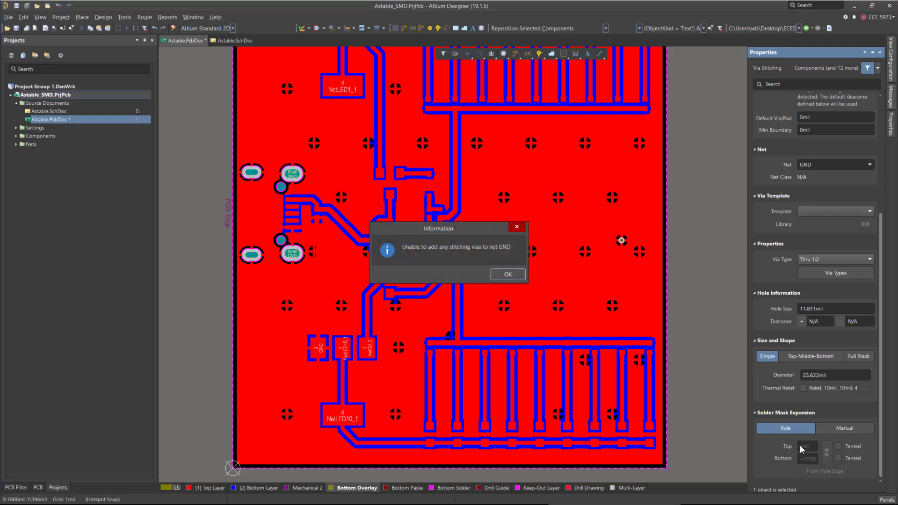
click(499, 276)
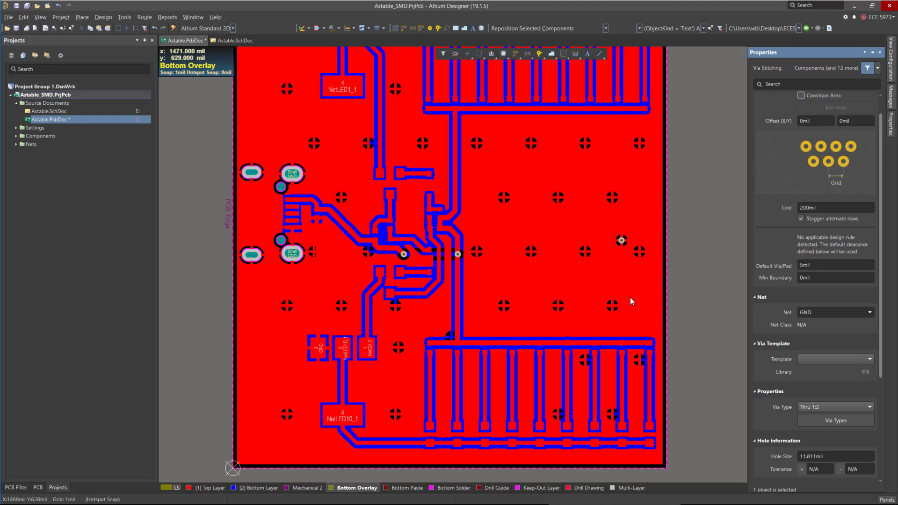
Repour all polygon pours on the board.
scroll(790, 307, down, 5)
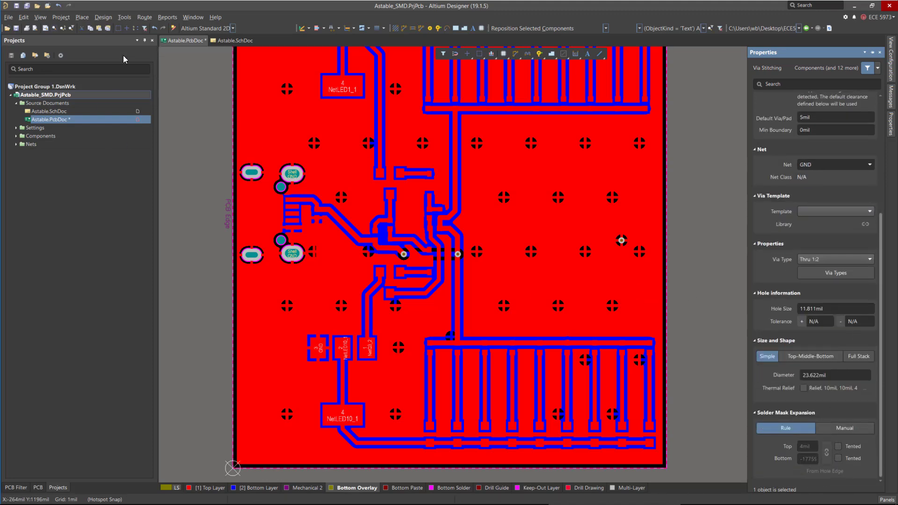
click(120, 18)
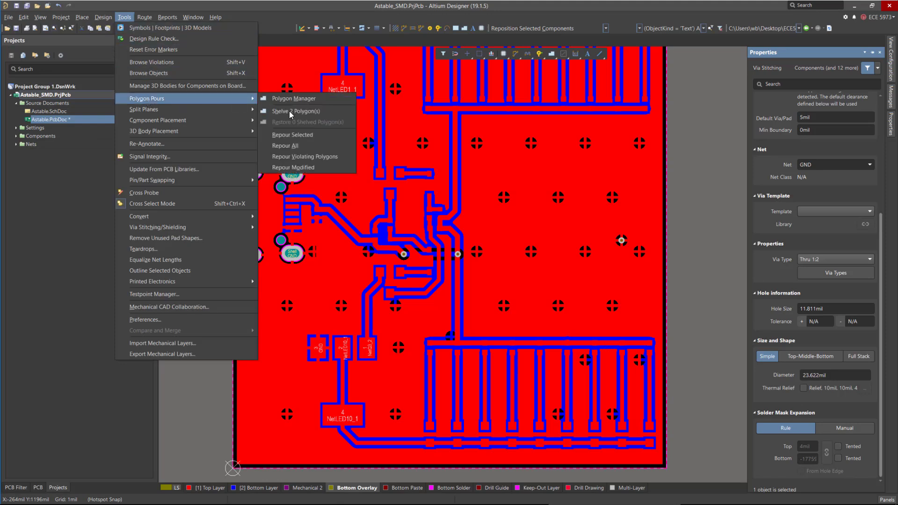
mouse_move(243, 98)
click(296, 146)
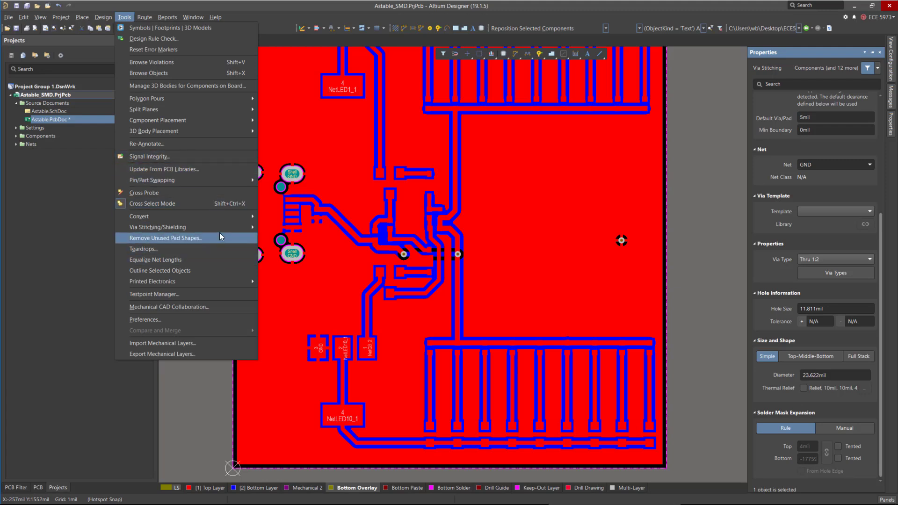
Add stitching vias to net GND using routing-rule via values, template v60h30m0mx0 and a 200mil grid.
mouse_move(222, 228)
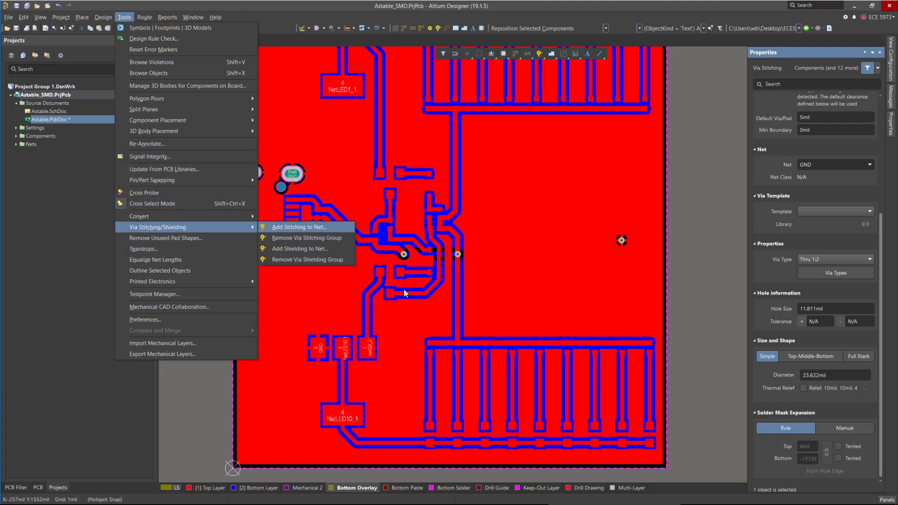
click(299, 228)
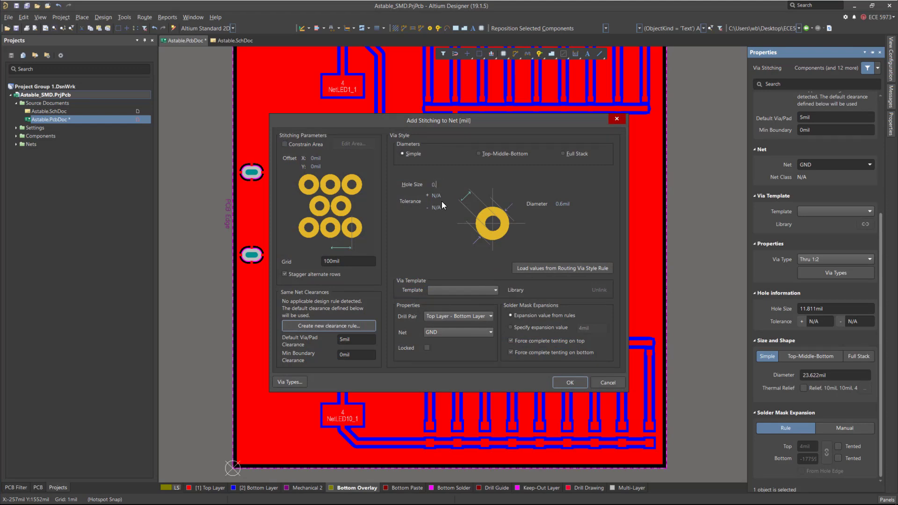
click(533, 268)
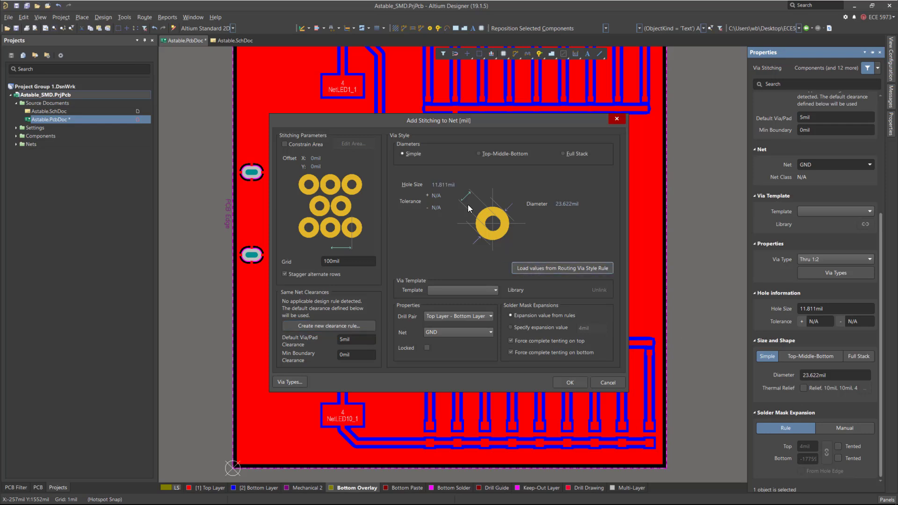
click(573, 383)
click(461, 288)
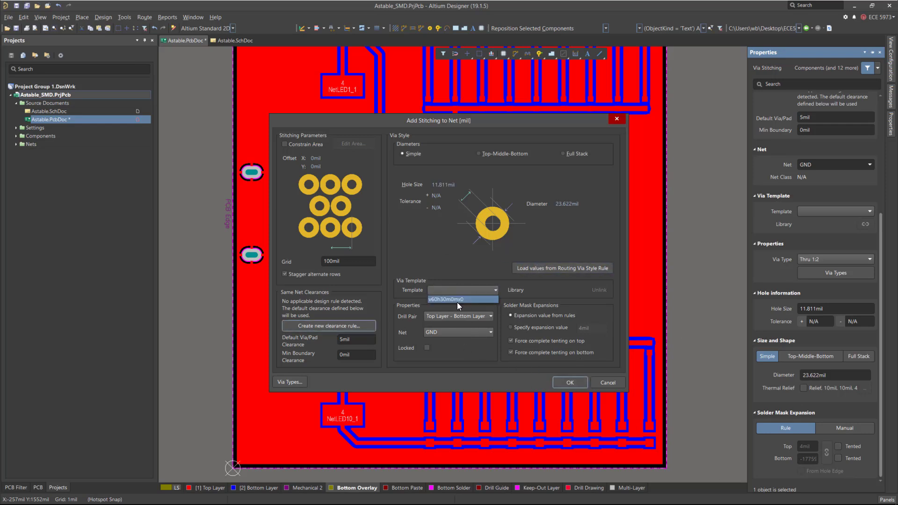
click(456, 302)
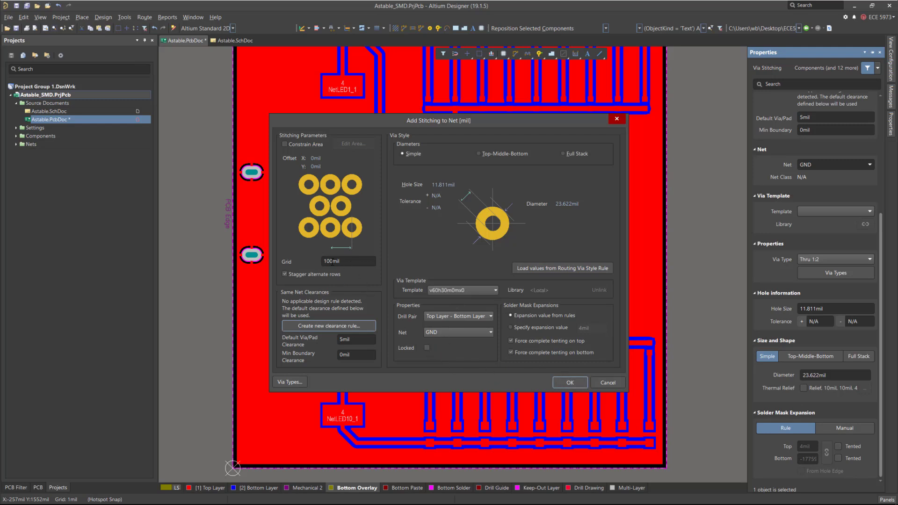
click(326, 261)
text(2)
key(Return)
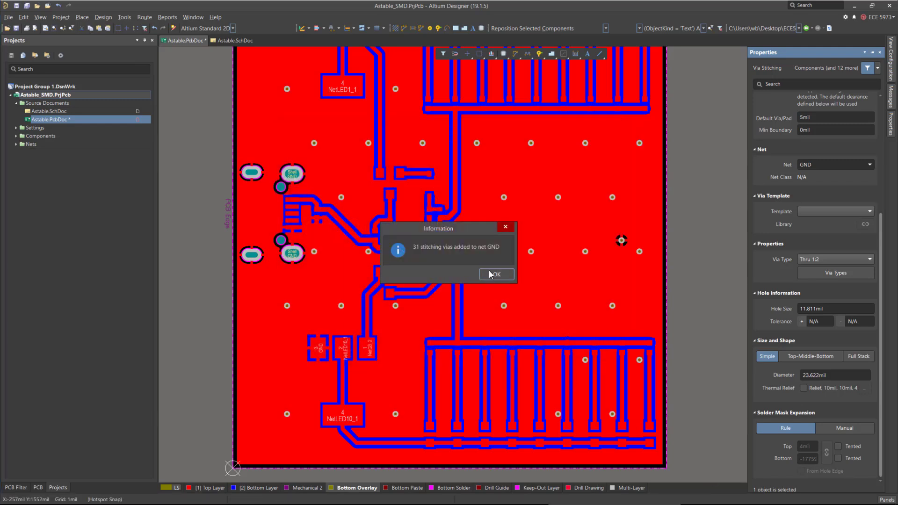
click(493, 274)
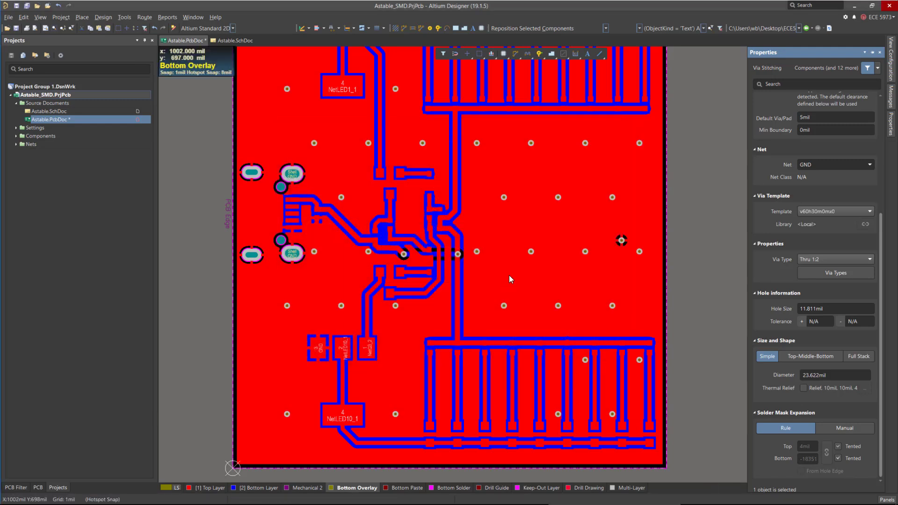
Untent the stitching vias on both top and bottom solder mask, apply, and save the board.
right_click(640, 252)
click(669, 459)
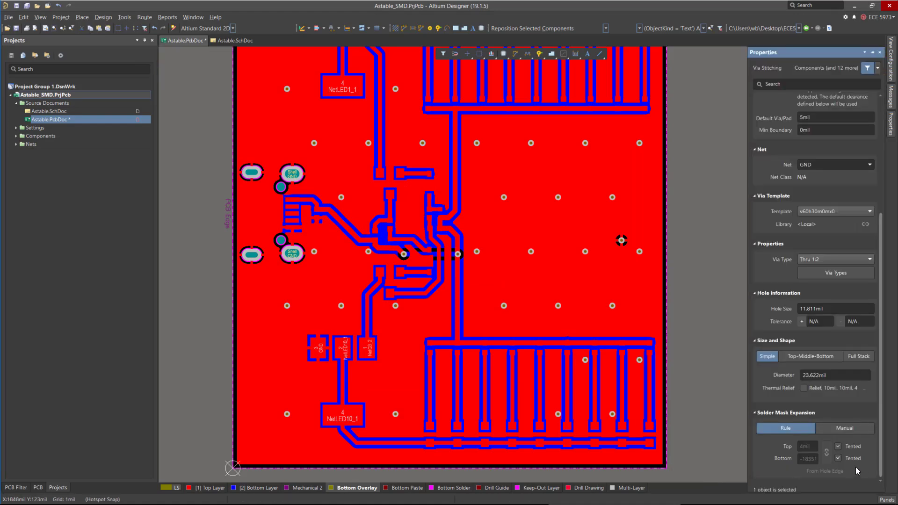
click(838, 458)
click(837, 446)
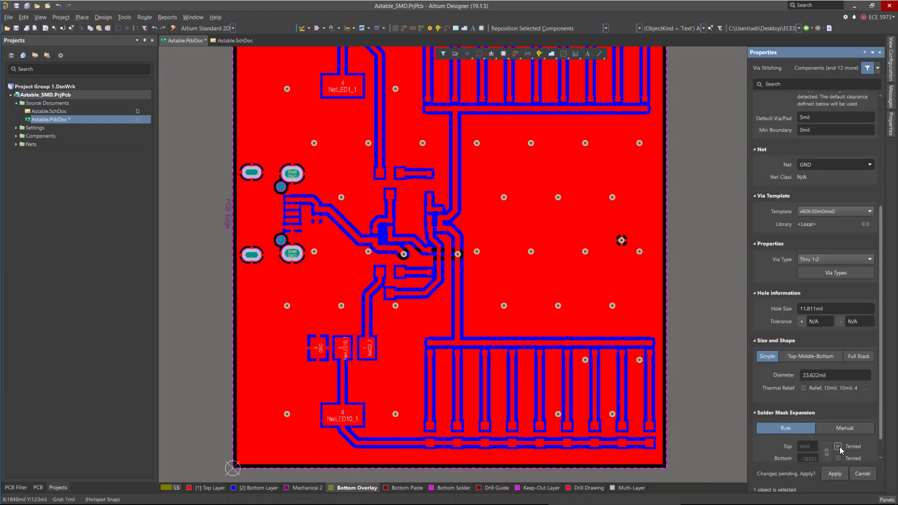
click(835, 474)
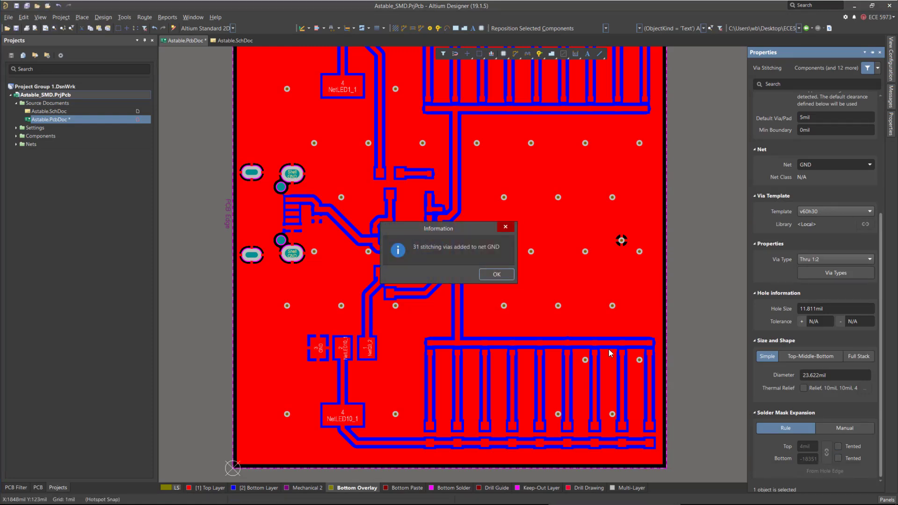
click(485, 275)
click(530, 285)
key(ctrl+s)
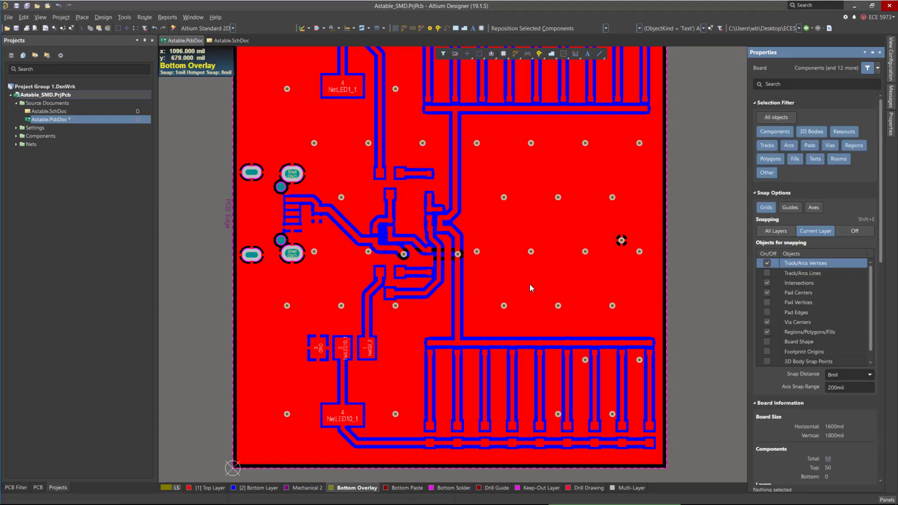
Repour all polygons and switch to 3D layout mode.
click(124, 17)
mouse_move(167, 102)
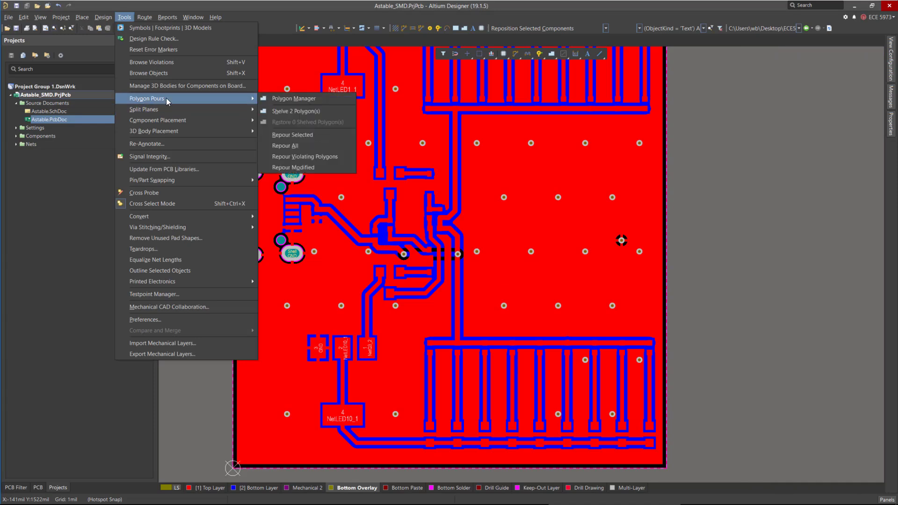
click(285, 145)
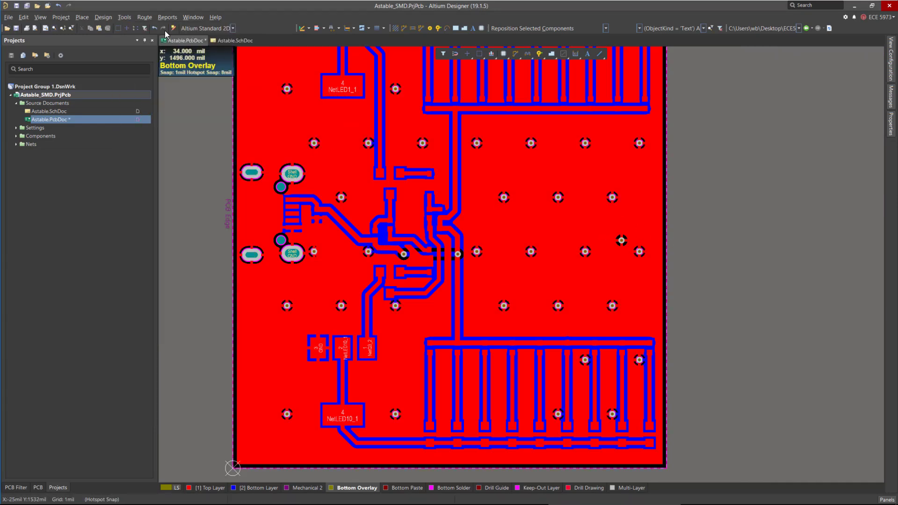
click(40, 16)
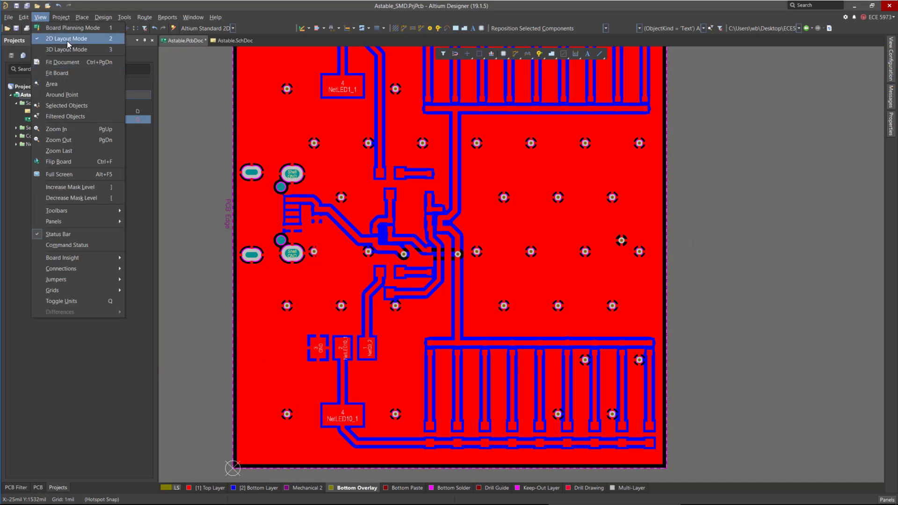
click(66, 50)
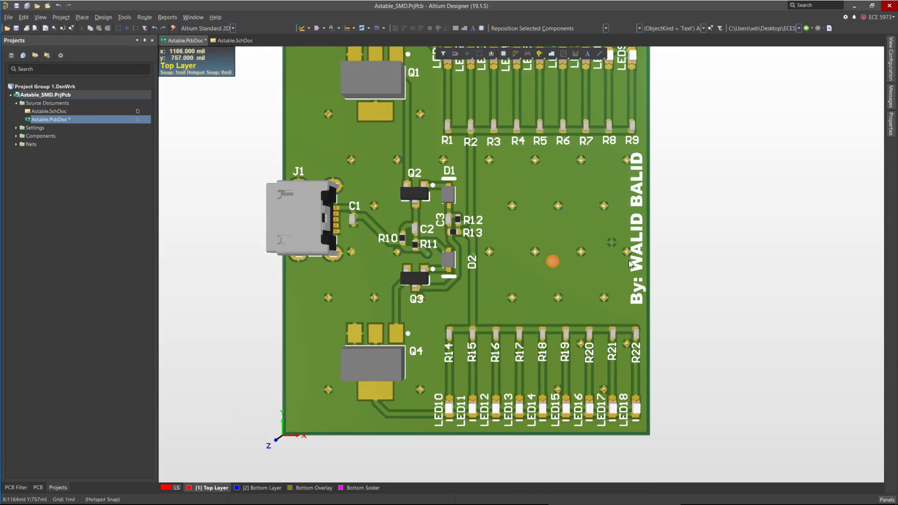
Inspect the stitching vias and their connections to the ground pour in the 3D view.
ctrl+scroll(569, 248, up, 5)
ctrl+scroll(639, 288, up, 4)
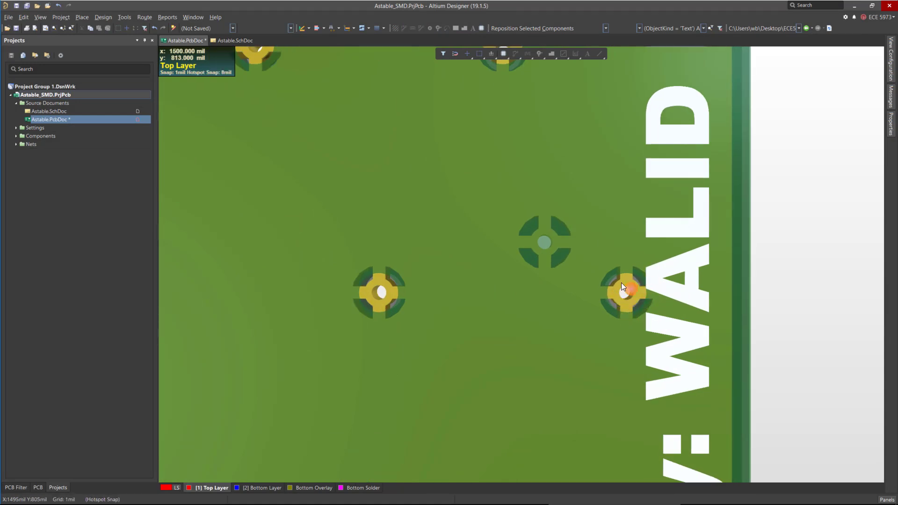
shift+right_drag(626, 290, 546, 242)
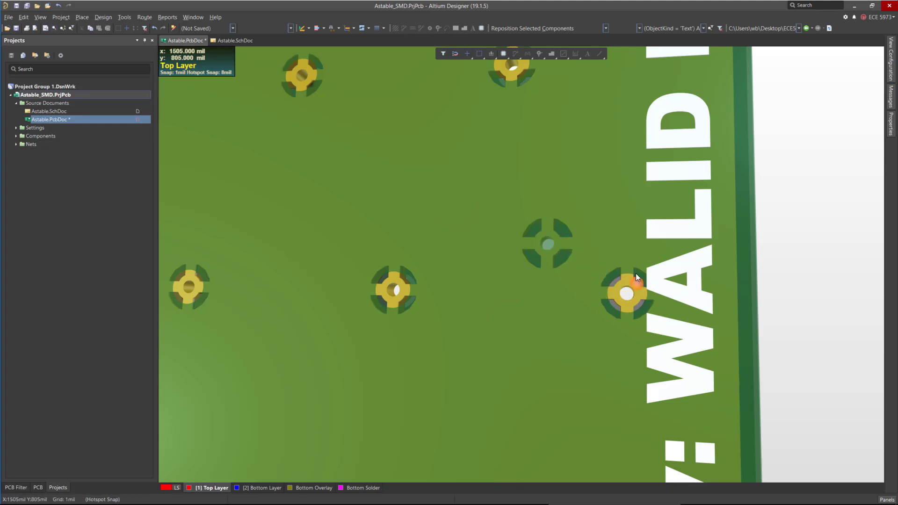
ctrl+scroll(671, 261, down, 3)
ctrl+scroll(663, 260, down, 2)
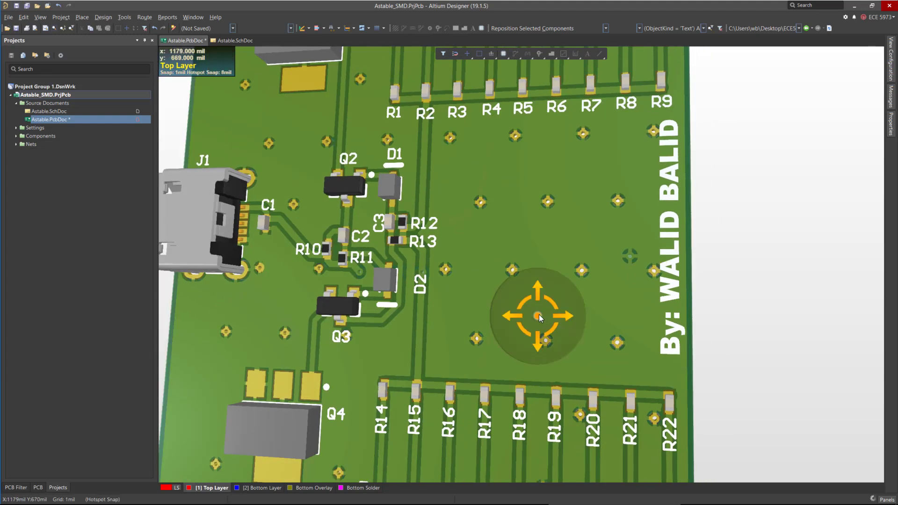
shift+right_drag(539, 315, 624, 312)
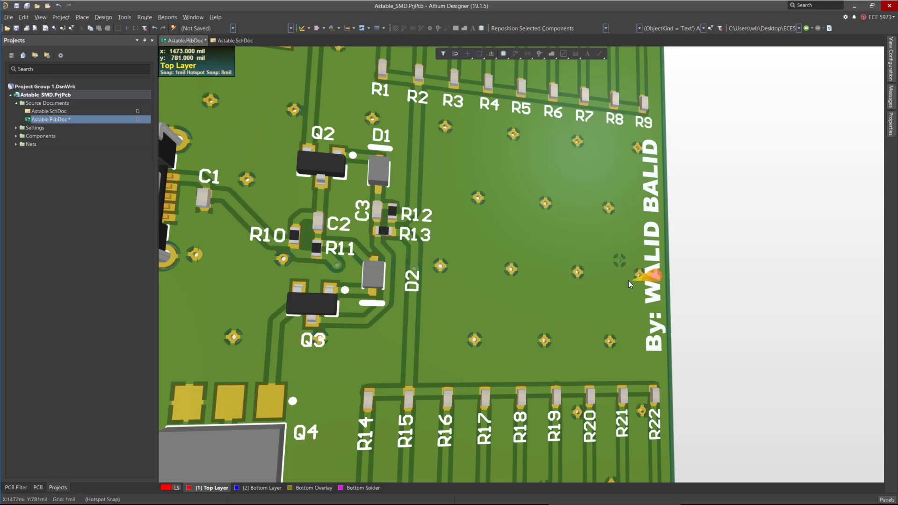
shift+right_drag(628, 279, 687, 295)
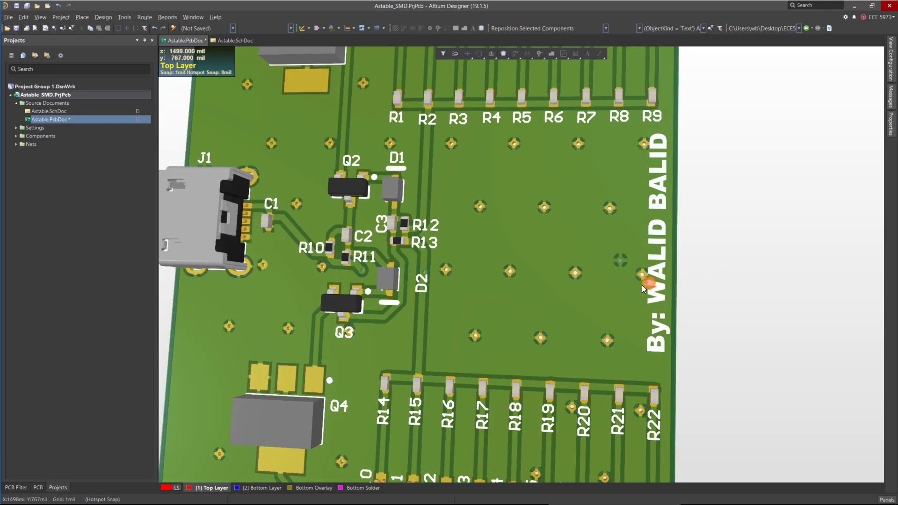
ctrl+scroll(576, 272, up, 2)
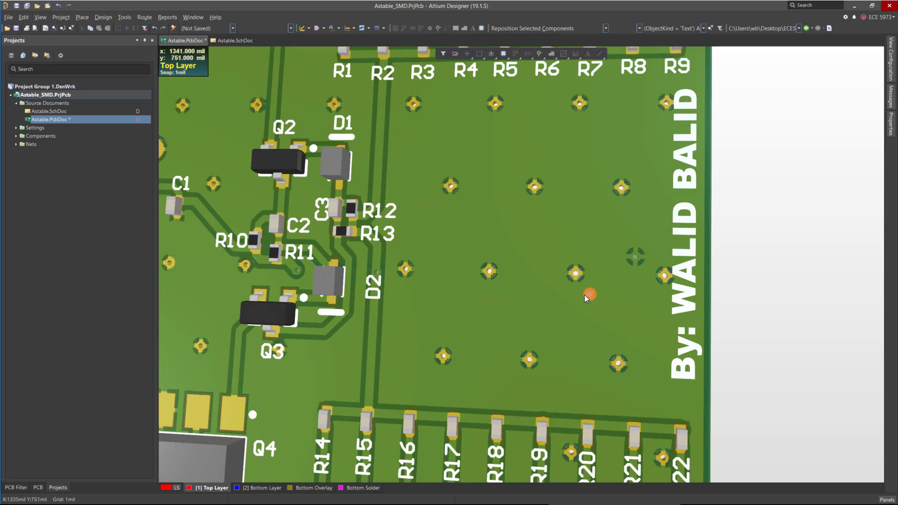
shift+right_drag(584, 295, 574, 274)
ctrl+scroll(580, 277, up, 5)
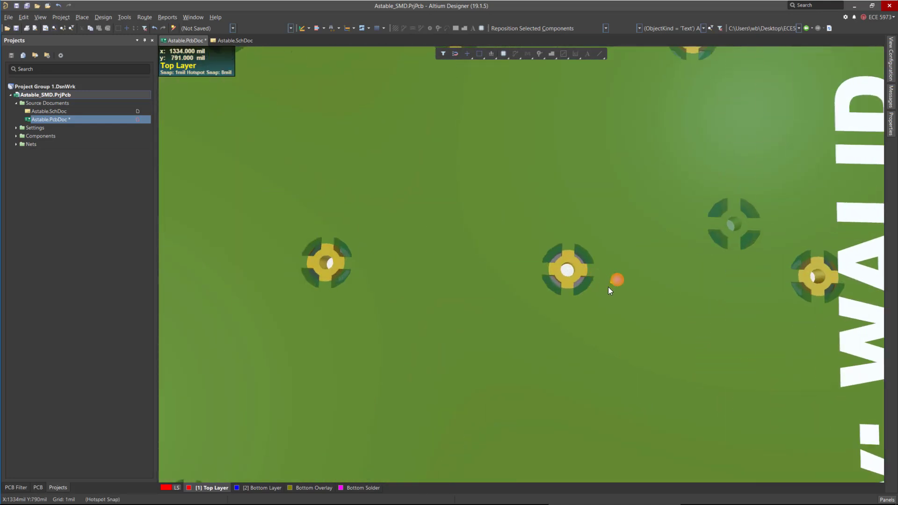
ctrl+scroll(585, 279, down, 3)
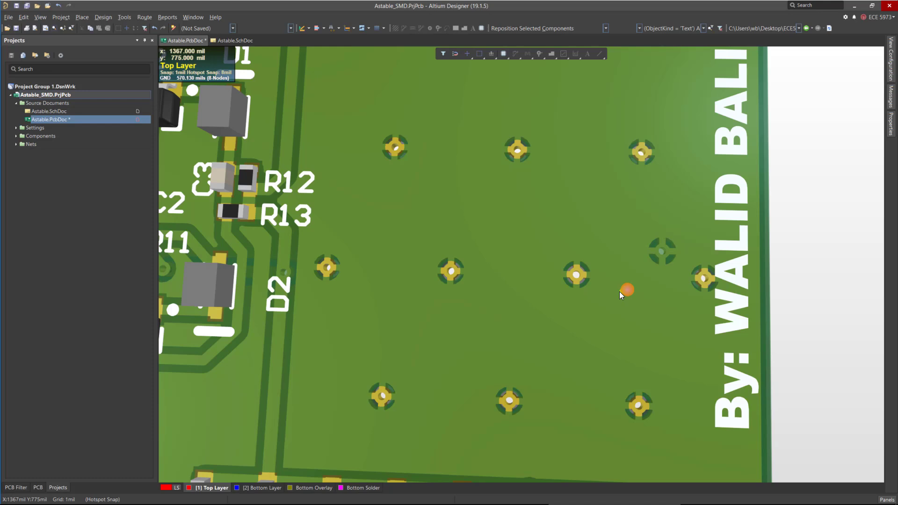
ctrl+scroll(591, 275, down, 4)
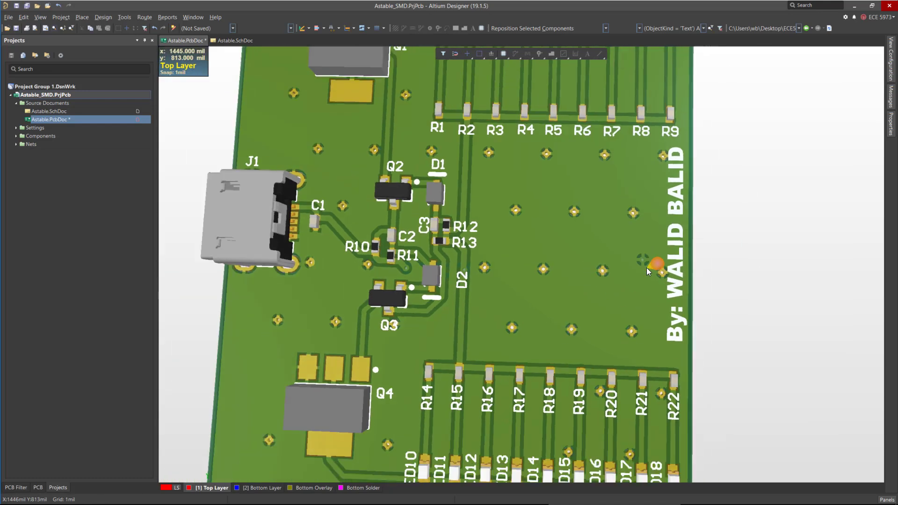
ctrl+scroll(646, 267, down, 2)
ctrl+scroll(622, 286, up, 3)
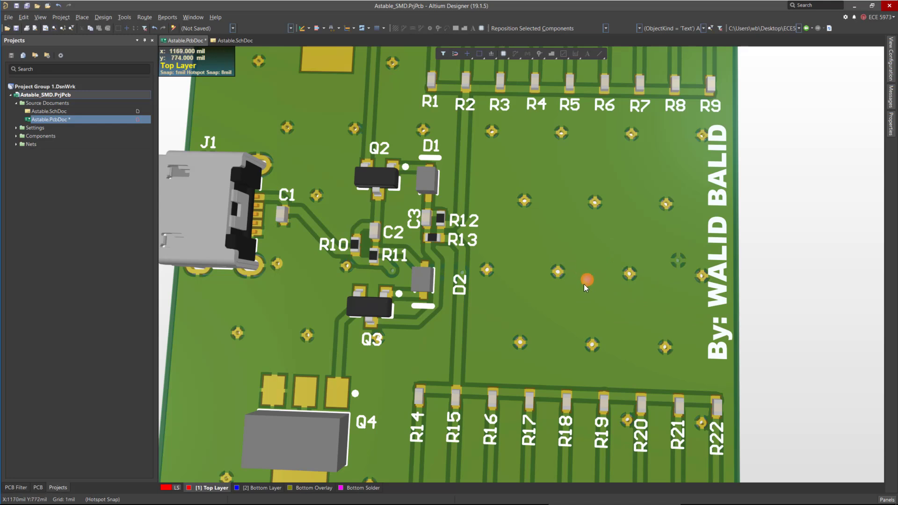
ctrl+scroll(513, 262, down, 3)
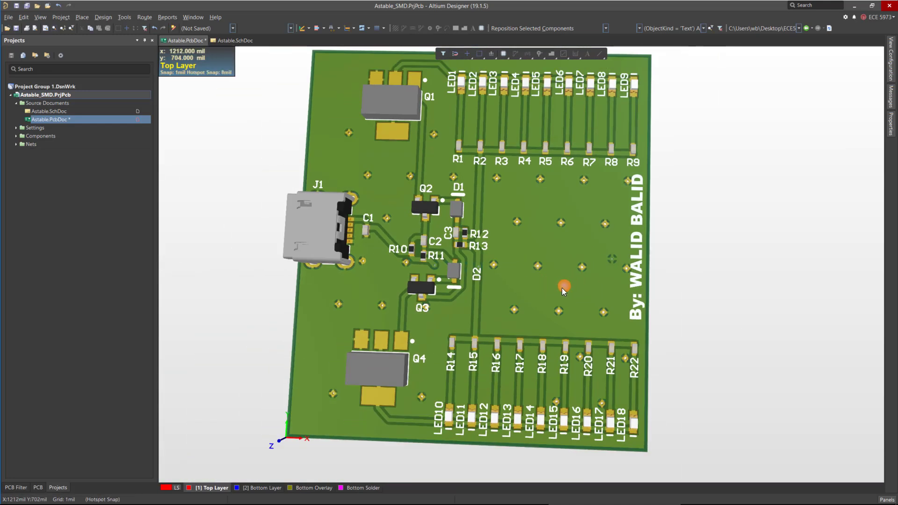
In 2D, set the stitching via group's solder mask to tented on top and bottom and apply.
key(2)
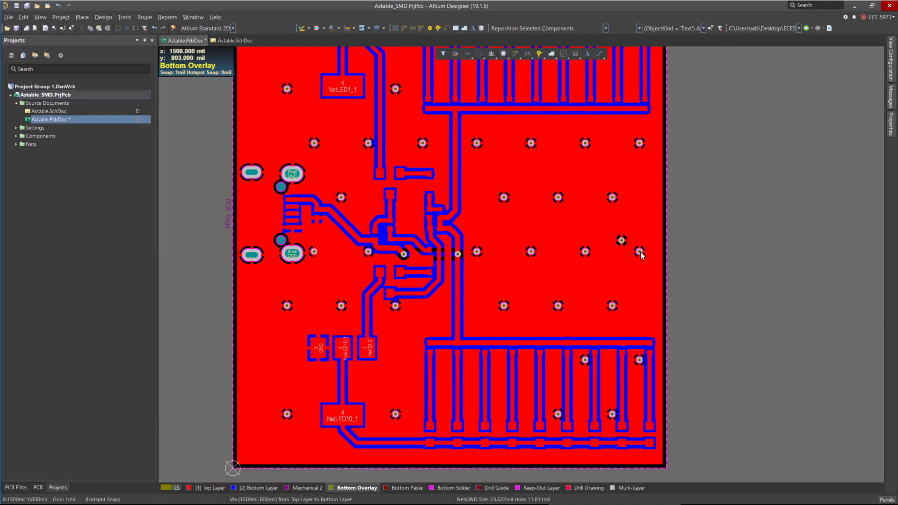
right_click(638, 253)
click(684, 468)
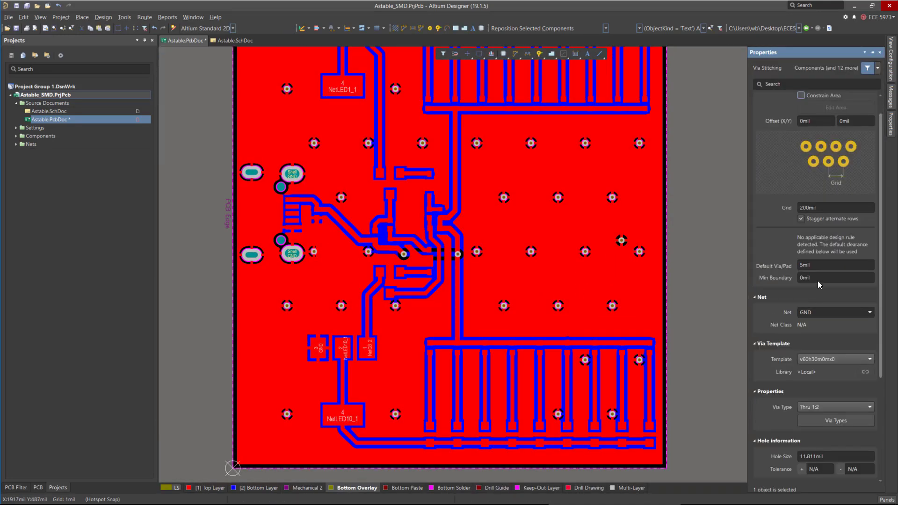
scroll(840, 414, down, 3)
click(840, 445)
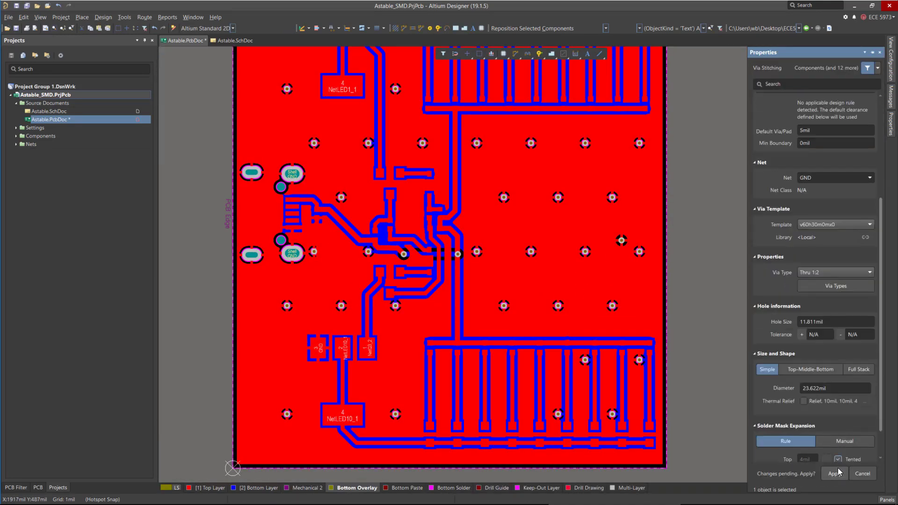
scroll(836, 408, down, 1)
click(837, 435)
click(835, 474)
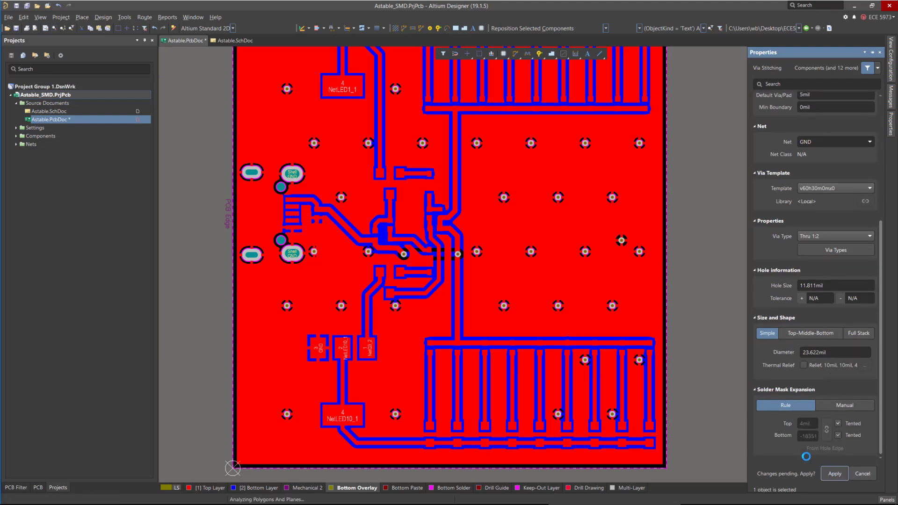
click(504, 274)
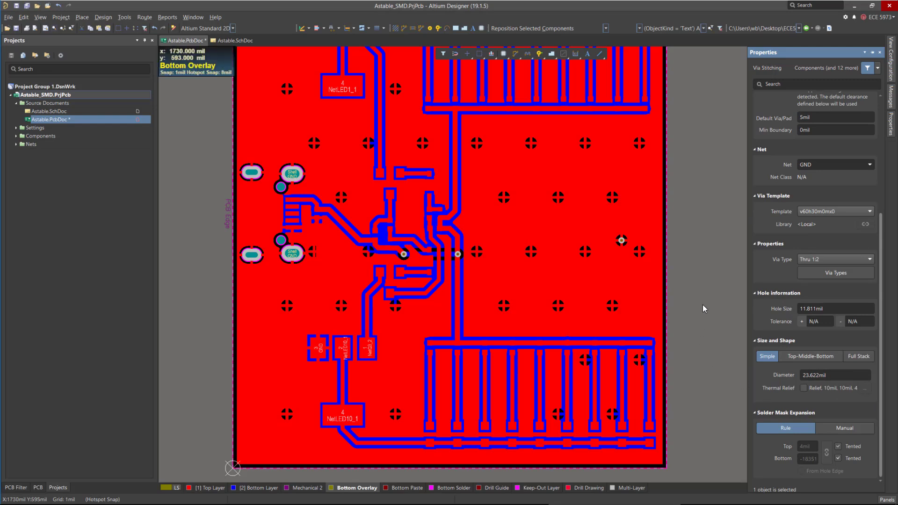
click(185, 210)
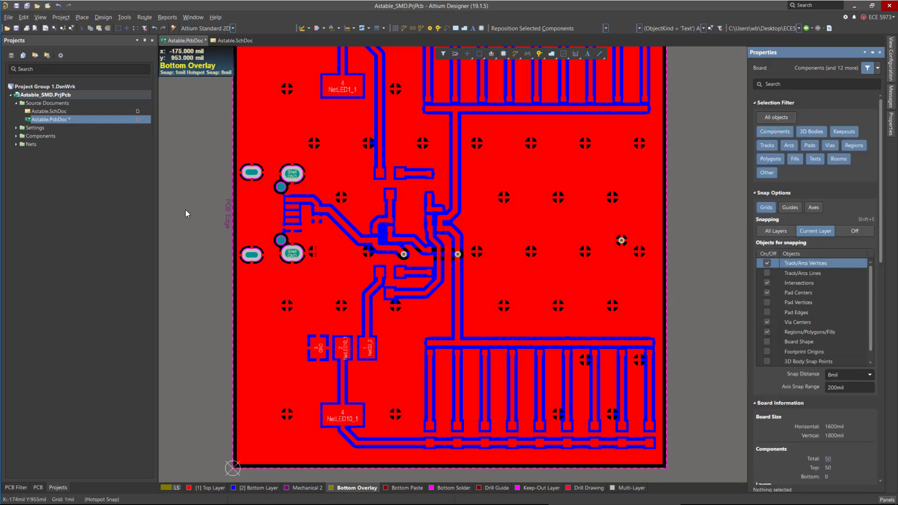
Try to add stitching vias to net GND with the existing template and 200mil grid.
scroll(186, 204, up, 2)
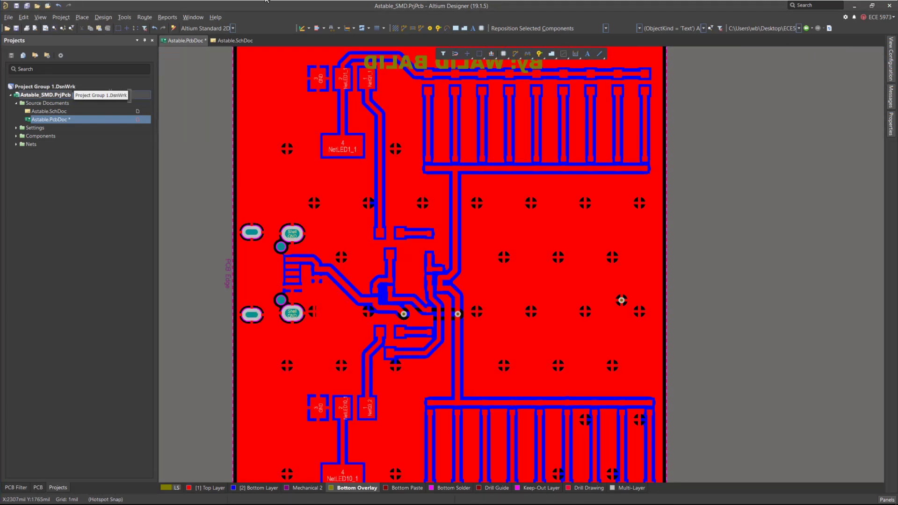
click(124, 17)
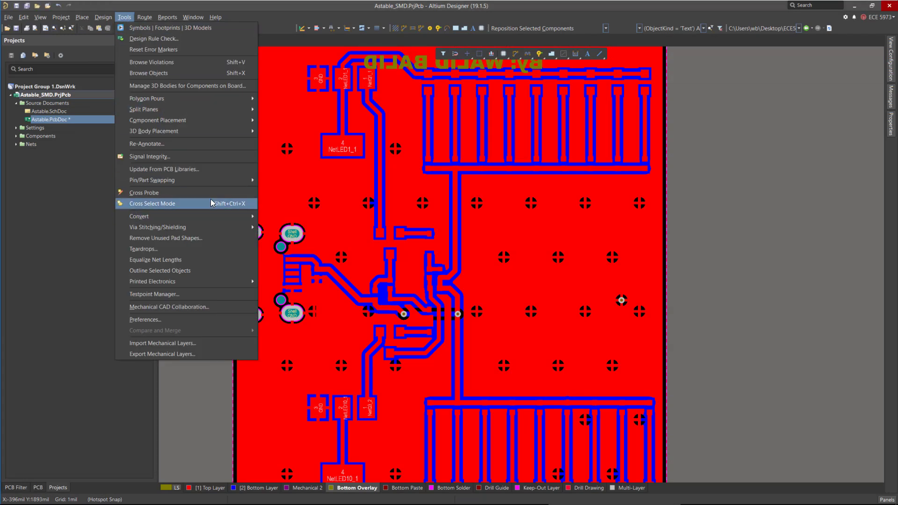
mouse_move(194, 182)
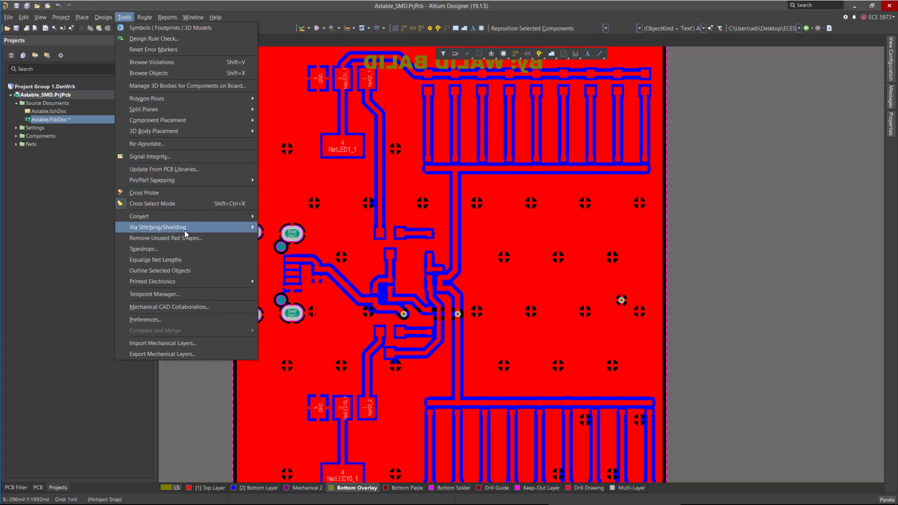
mouse_move(187, 228)
click(290, 228)
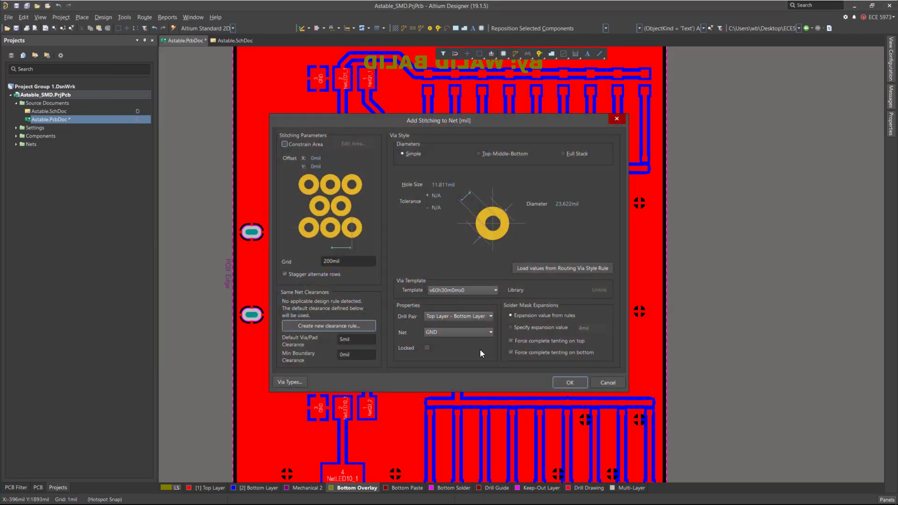
click(569, 382)
click(507, 274)
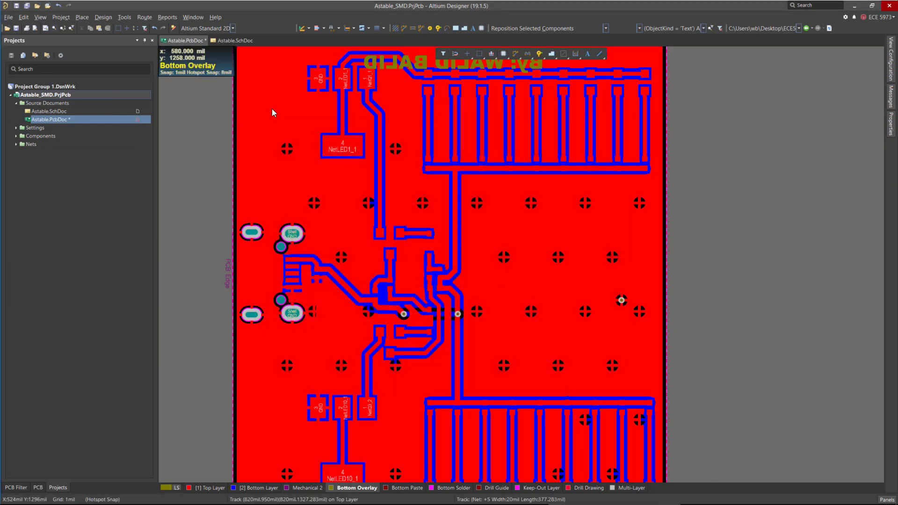
Repour all polygon pours on the board.
click(125, 17)
mouse_move(115, 22)
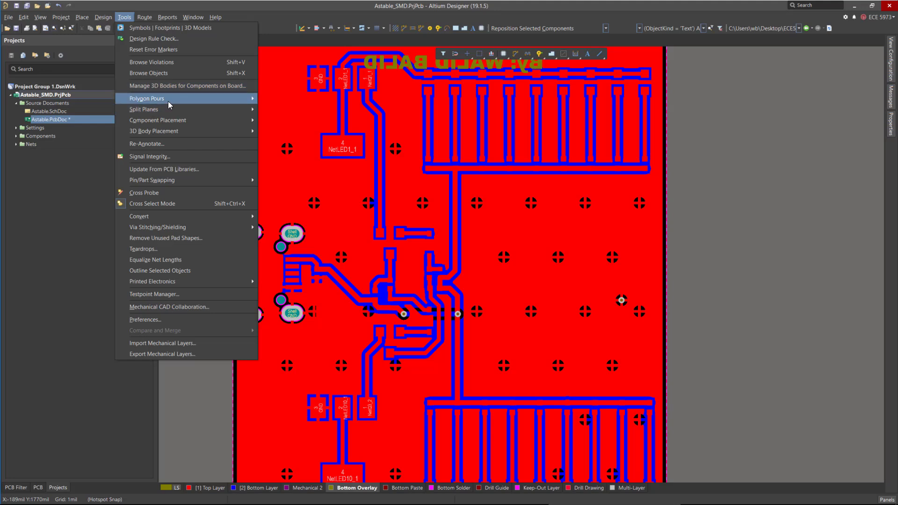
mouse_move(169, 99)
click(309, 145)
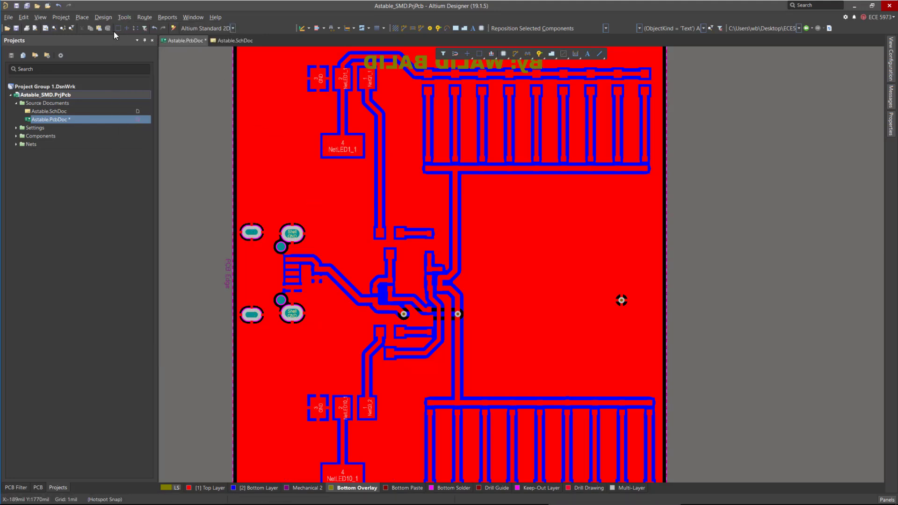
Add stitching vias to net GND again with the same dialog settings.
click(125, 17)
mouse_move(175, 97)
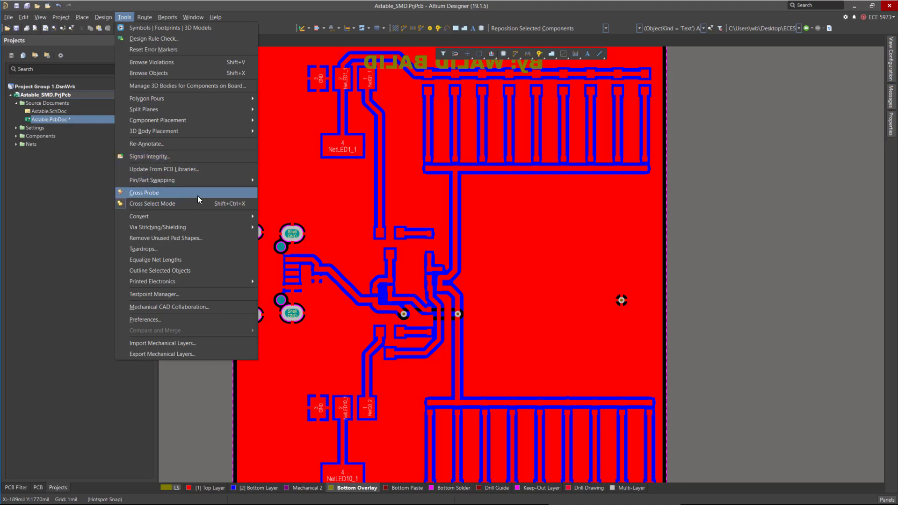
mouse_move(207, 226)
click(293, 227)
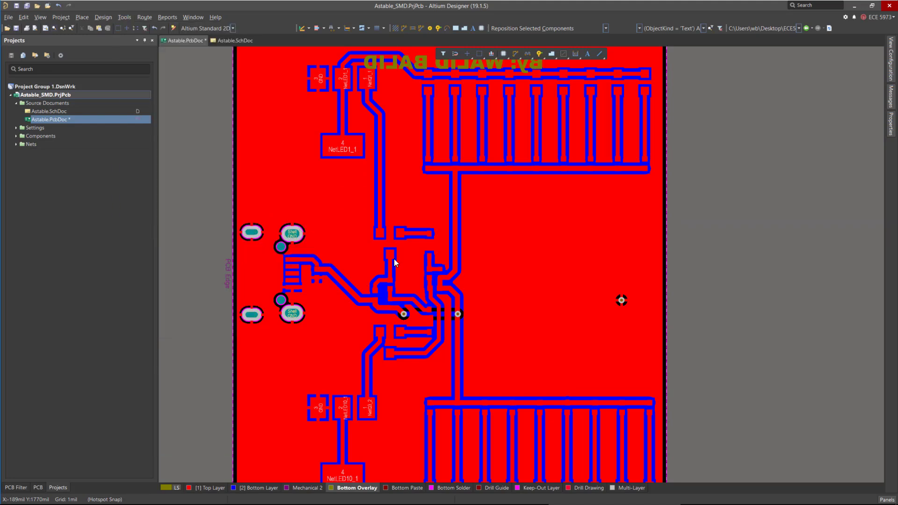
click(569, 382)
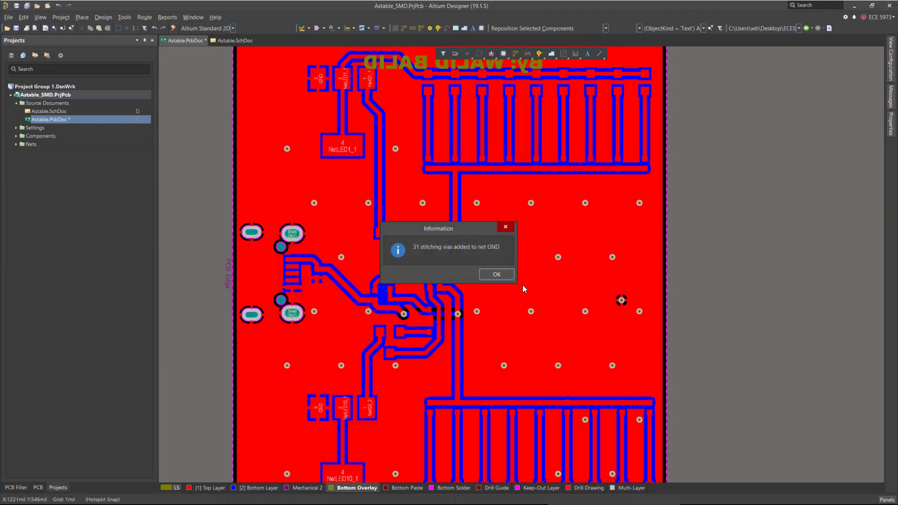
click(493, 274)
Repour all polygons after adding the stitching vias.
click(123, 17)
mouse_move(170, 99)
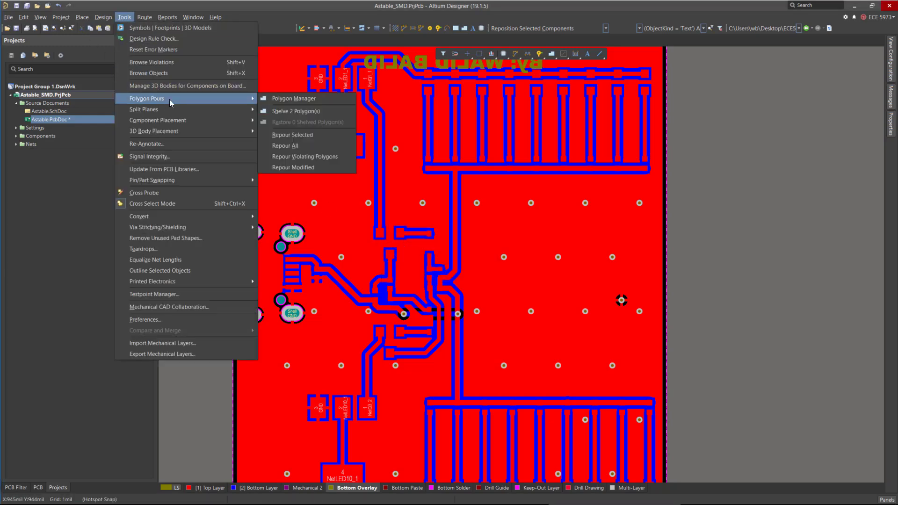
click(317, 146)
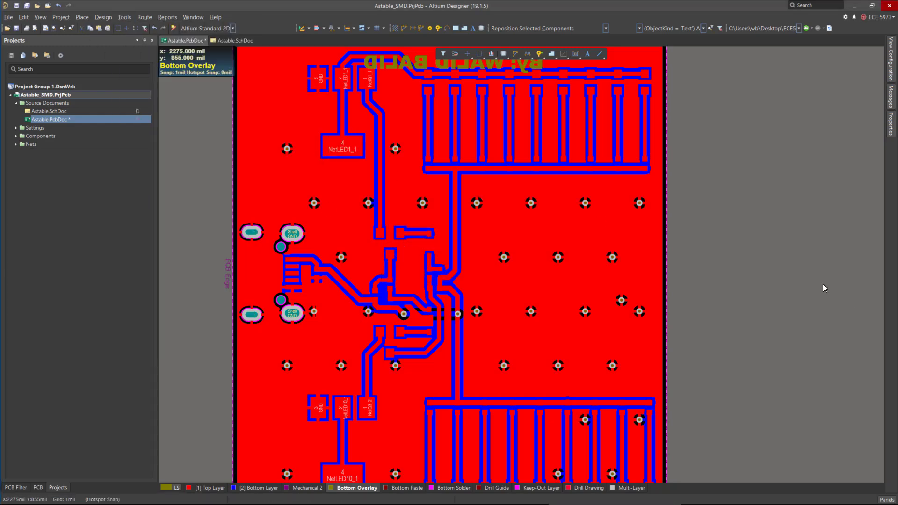
Open the PlaneConnect design rule and switch its constraints to Advanced.
ctrl+scroll(374, 159, up, 5)
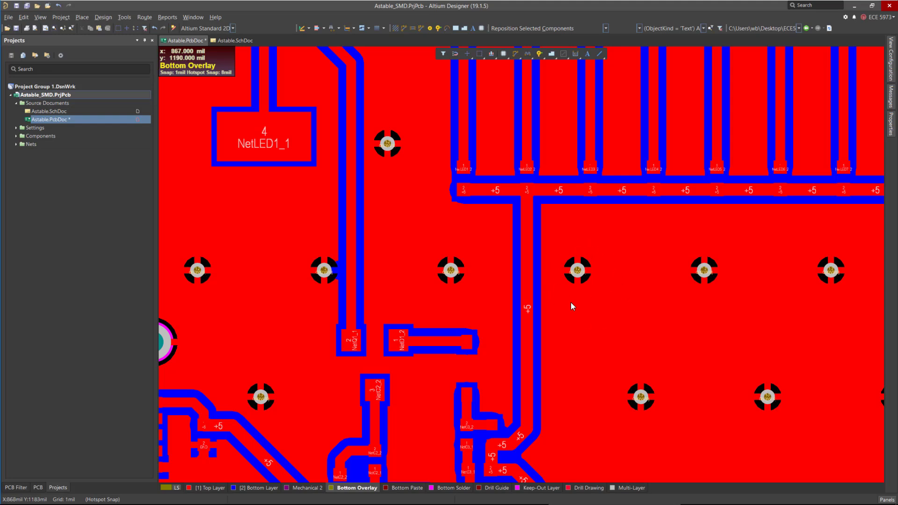
ctrl+scroll(577, 270, up, 2)
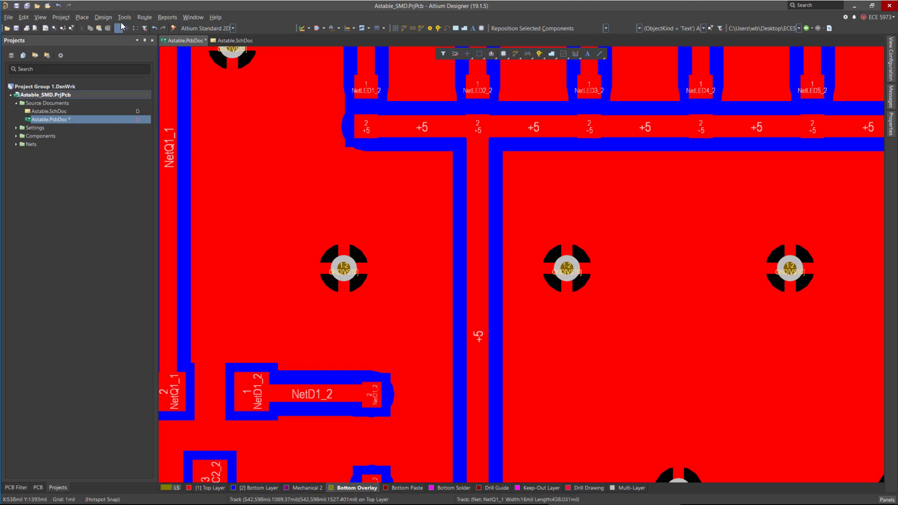
click(103, 17)
click(116, 51)
scroll(259, 247, up, 3)
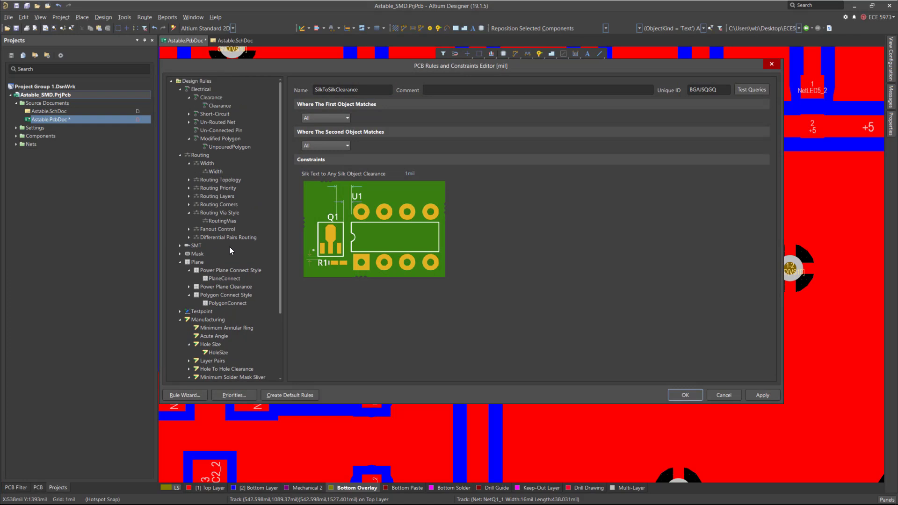
click(217, 278)
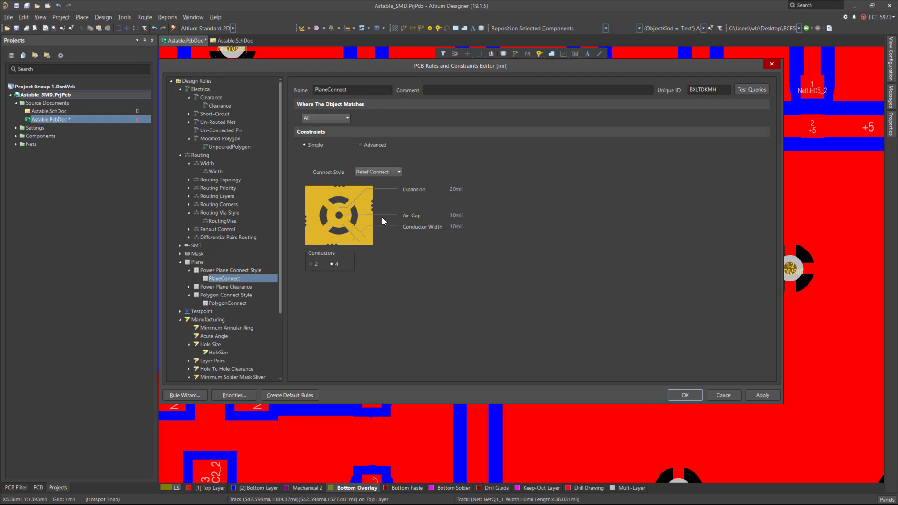
click(379, 172)
click(472, 214)
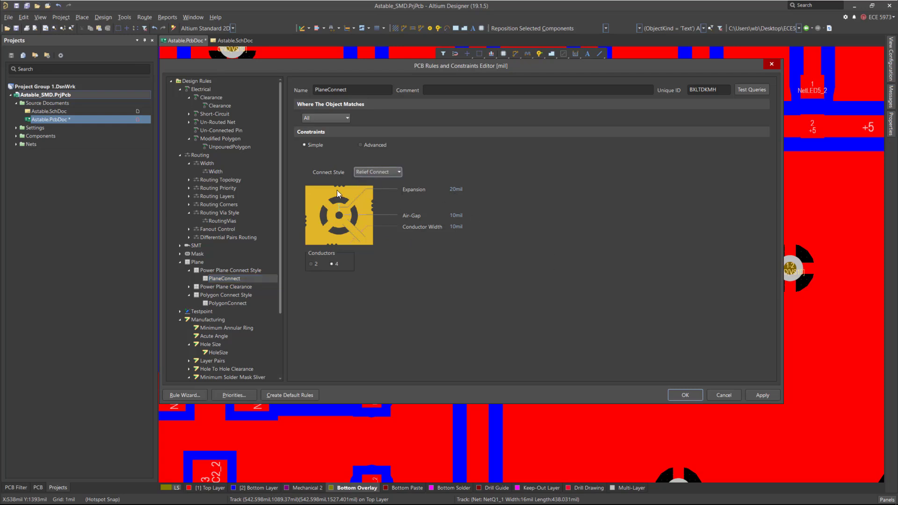
click(360, 145)
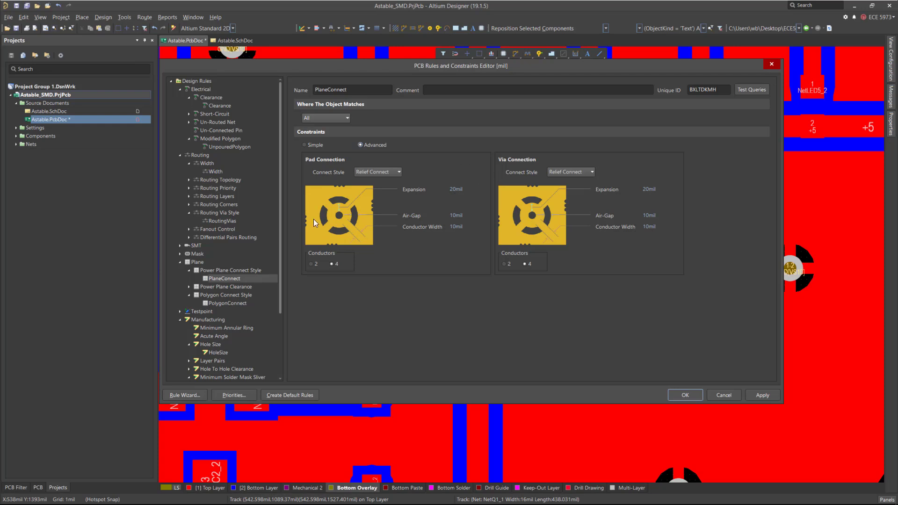
Set the PlaneConnect rule's via connection style to Direct Connect.
drag(556, 69, 553, 67)
drag(326, 268, 323, 308)
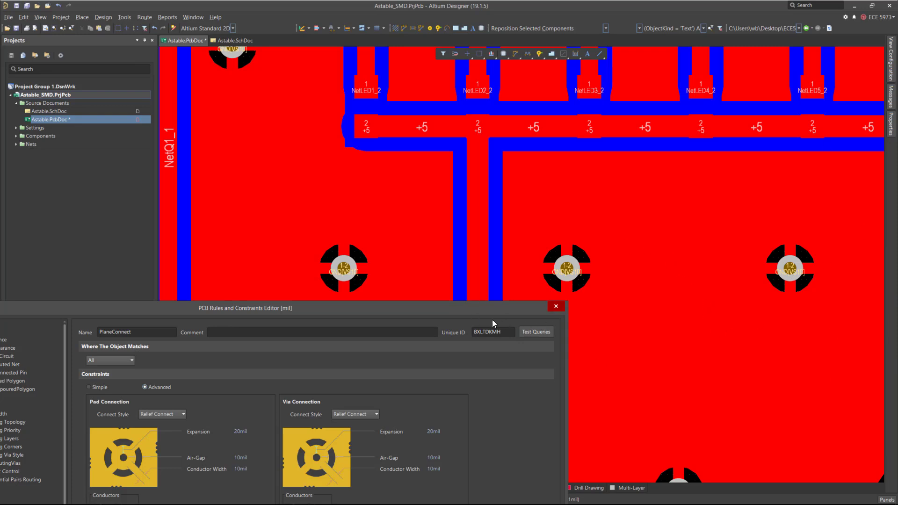
drag(447, 308, 620, 57)
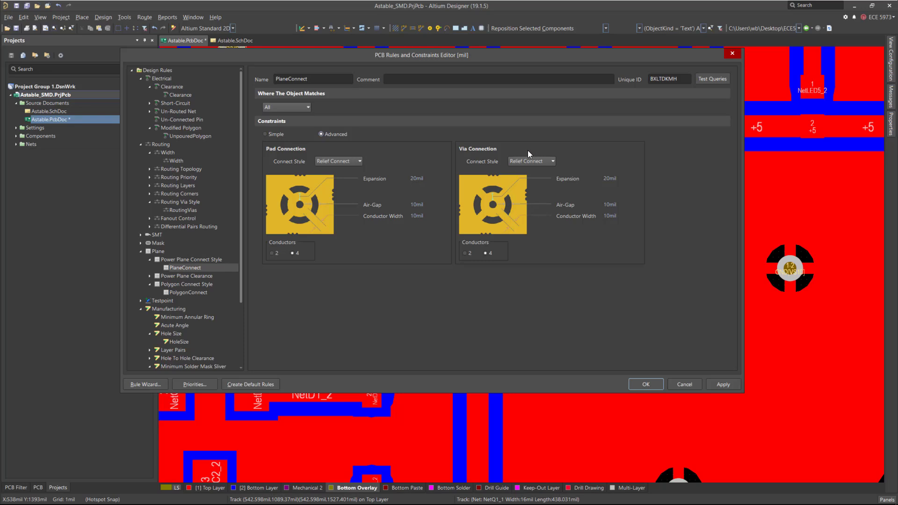
click(522, 161)
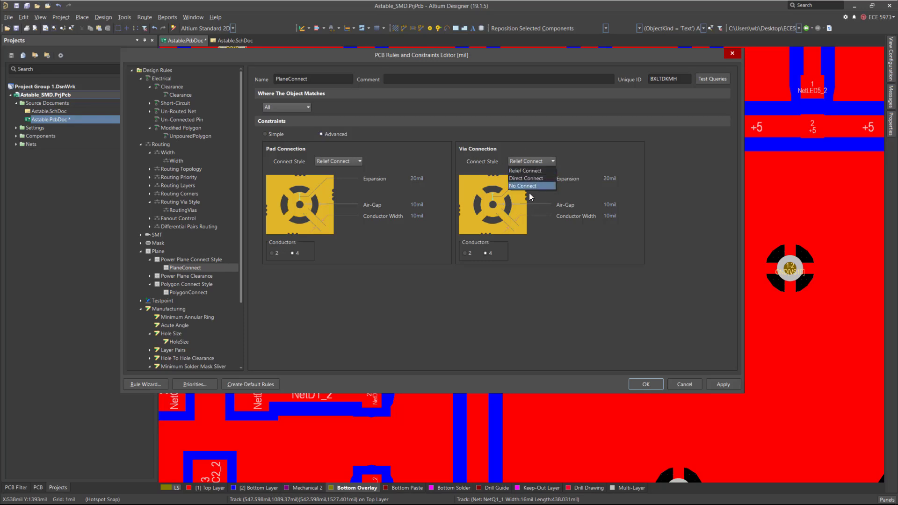
click(529, 178)
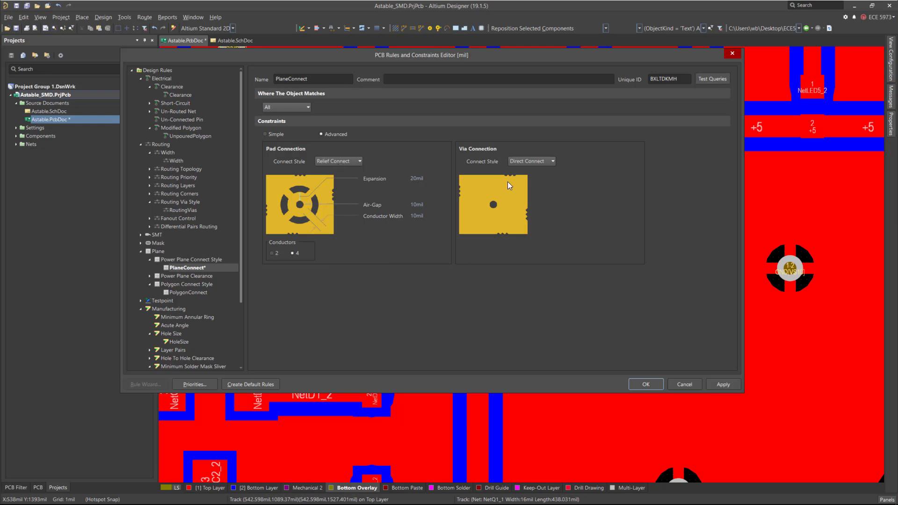
Apply the PlaneConnect rule change and repour all polygons.
click(644, 384)
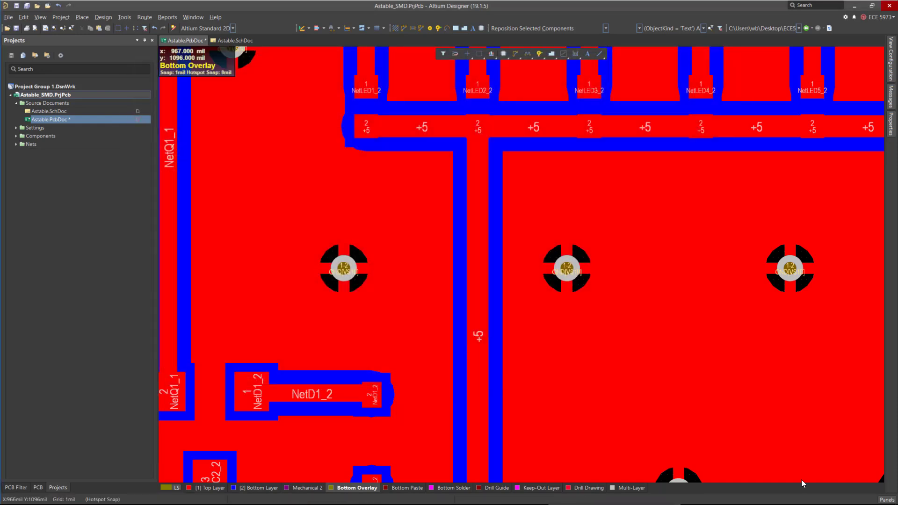
click(124, 17)
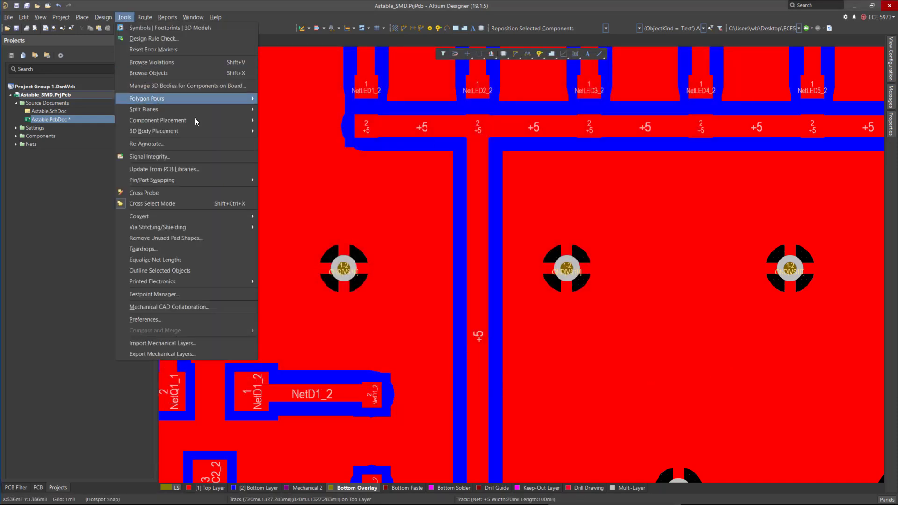
mouse_move(248, 99)
click(309, 146)
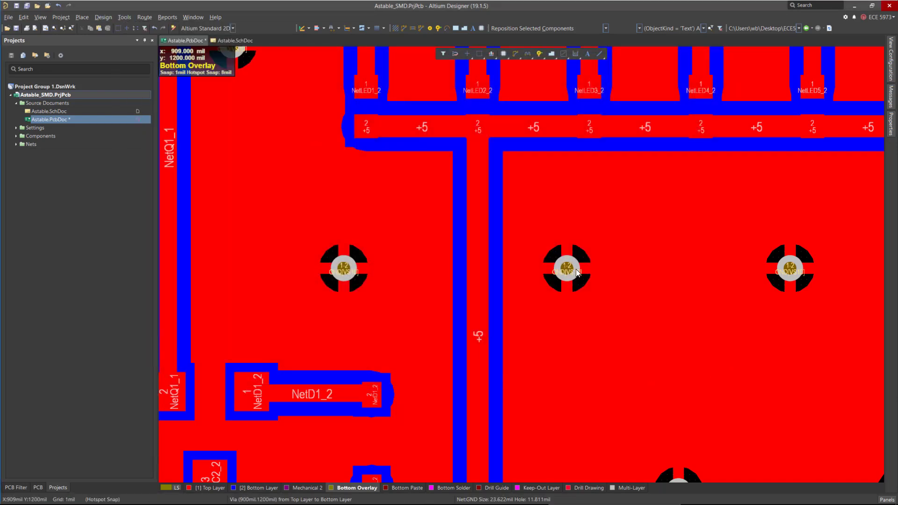
ctrl+scroll(433, 273, down, 8)
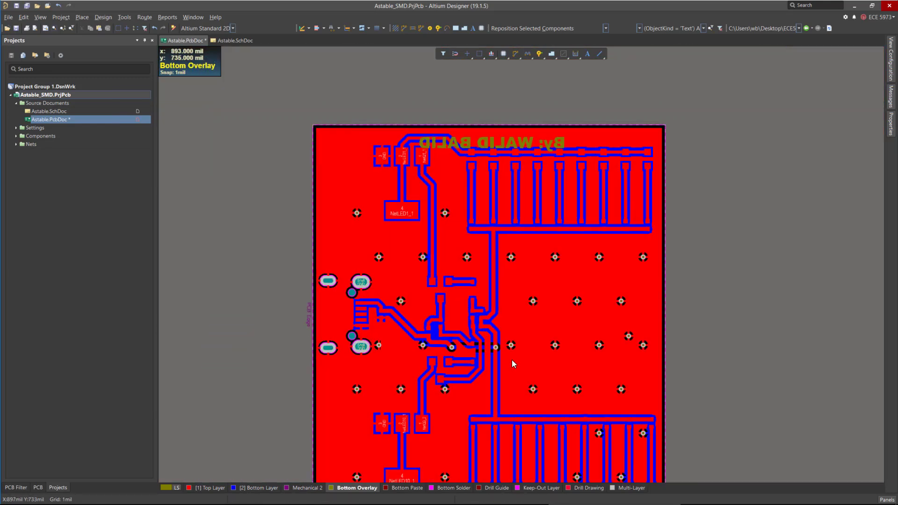
ctrl+scroll(522, 201, up, 2)
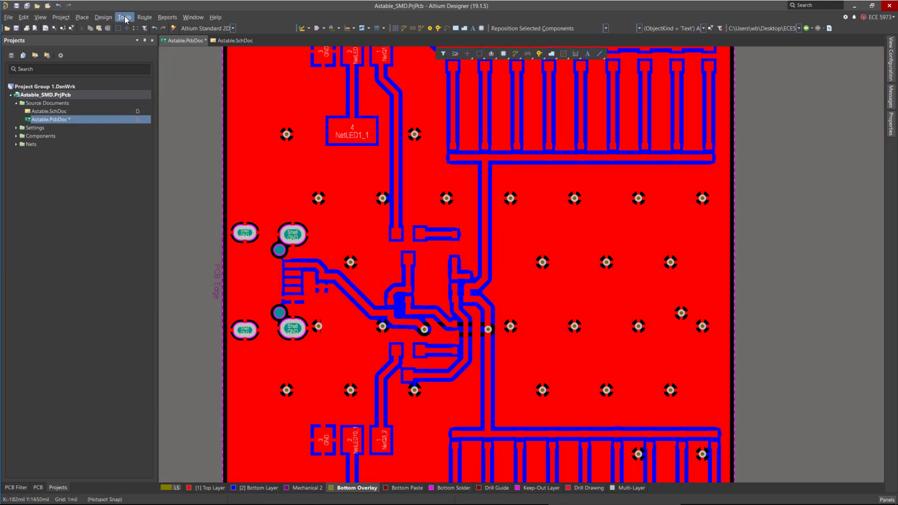
Open the PolygonConnect design rule and switch its constraints to Advanced.
click(104, 18)
click(122, 52)
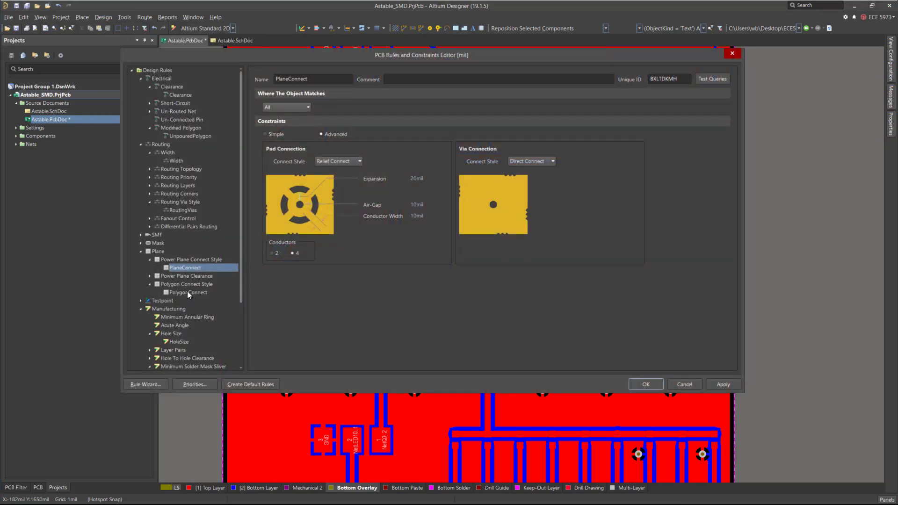
click(187, 291)
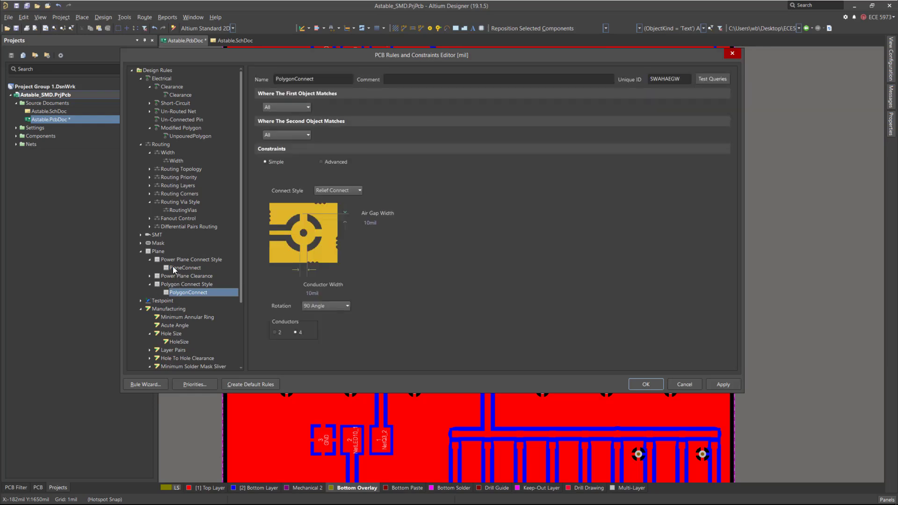
click(344, 191)
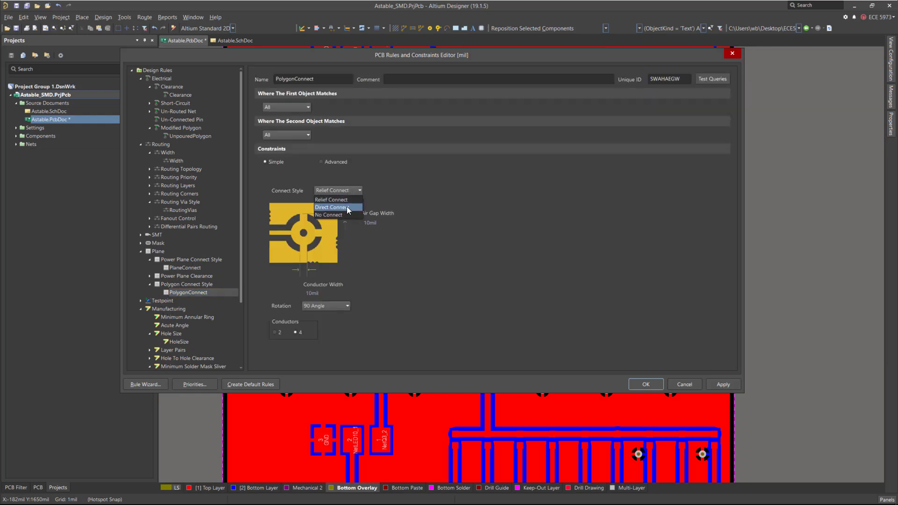
click(321, 162)
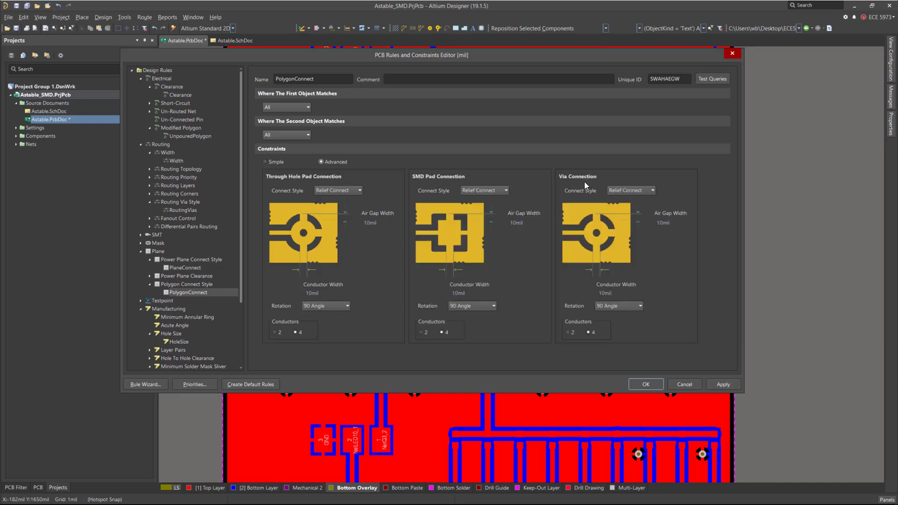
Set the PolygonConnect rule's via connection style to Direct Connect and apply the rules.
click(645, 192)
click(635, 207)
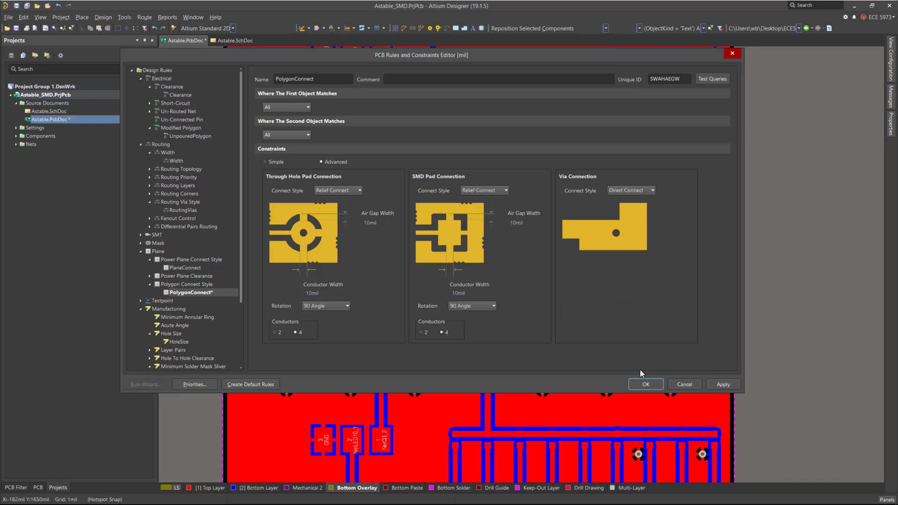
click(652, 387)
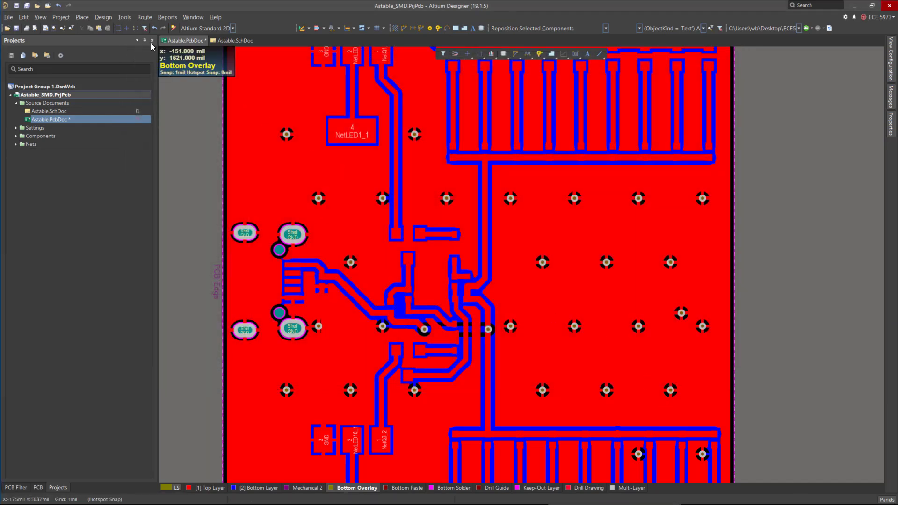
Repour all polygons with the updated polygon connect rule.
click(123, 17)
mouse_move(187, 98)
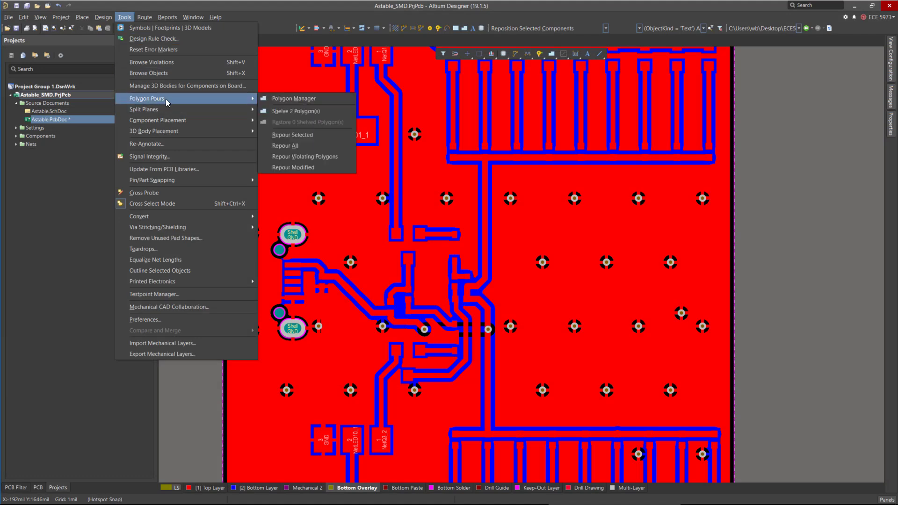
click(335, 144)
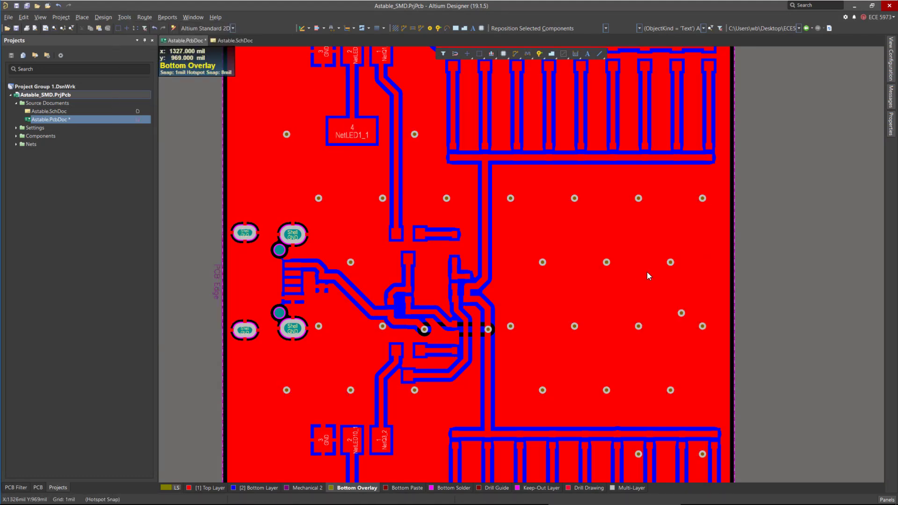
Save the PCB document.
scroll(639, 274, down, 4)
ctrl+scroll(624, 285, down, 1)
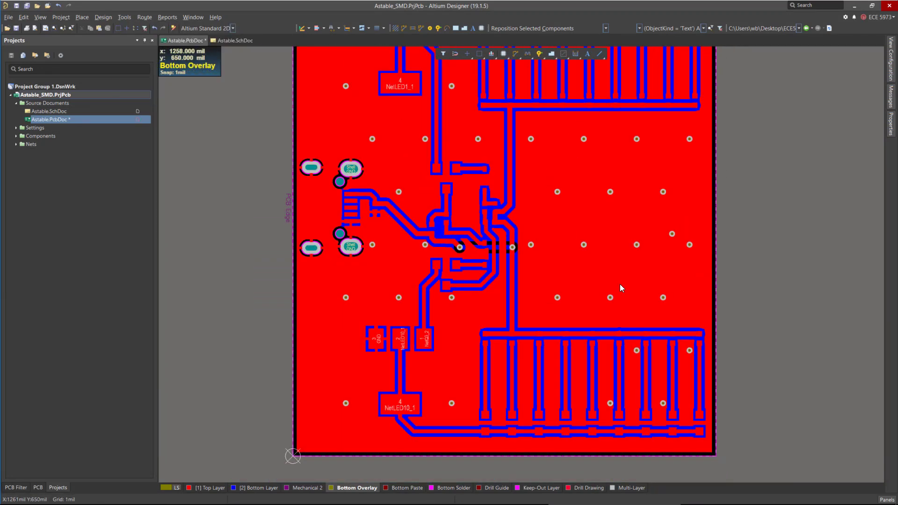
ctrl+scroll(619, 285, down, 1)
key(ctrl+s)
ctrl+scroll(456, 322, up, 2)
ctrl+scroll(377, 299, down, 3)
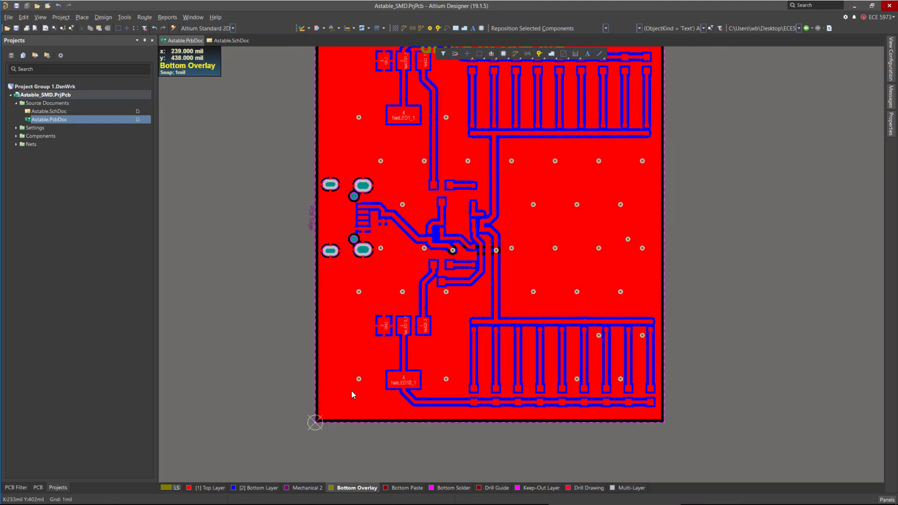
Make the Top Layer the active layer.
click(209, 488)
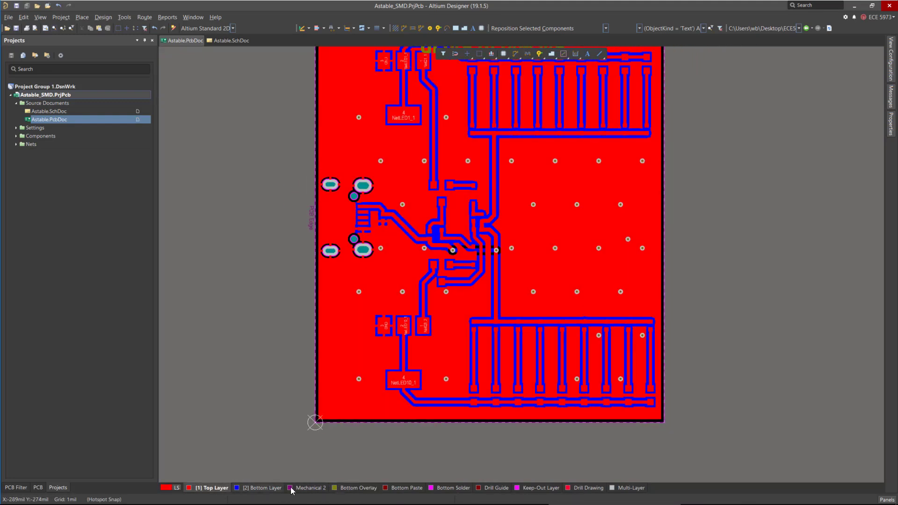
scroll(458, 365, up, 4)
scroll(408, 270, down, 3)
ctrl+scroll(445, 268, down, 1)
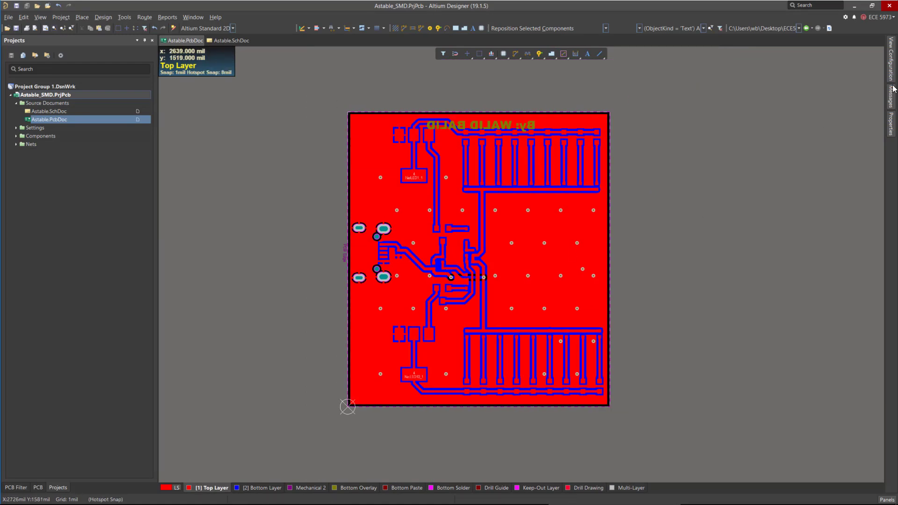
Show the top component layers in View Configuration and save the board.
click(891, 61)
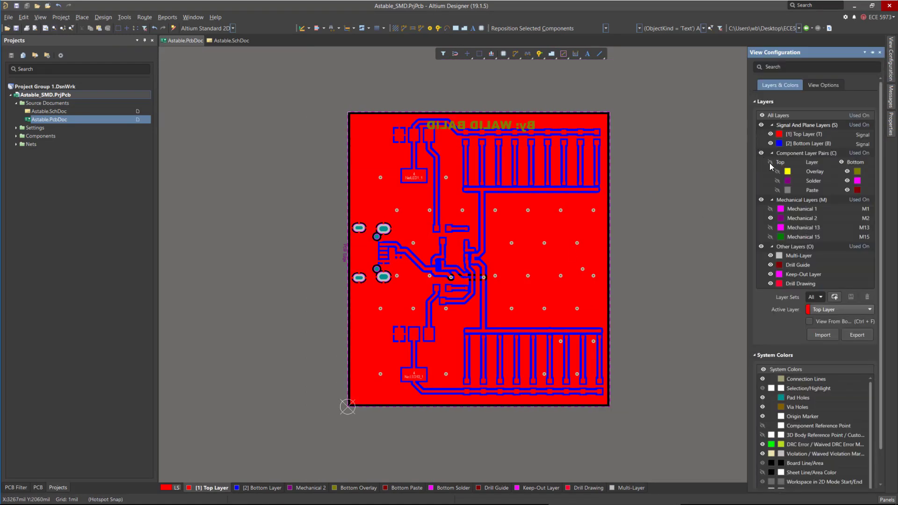
click(770, 163)
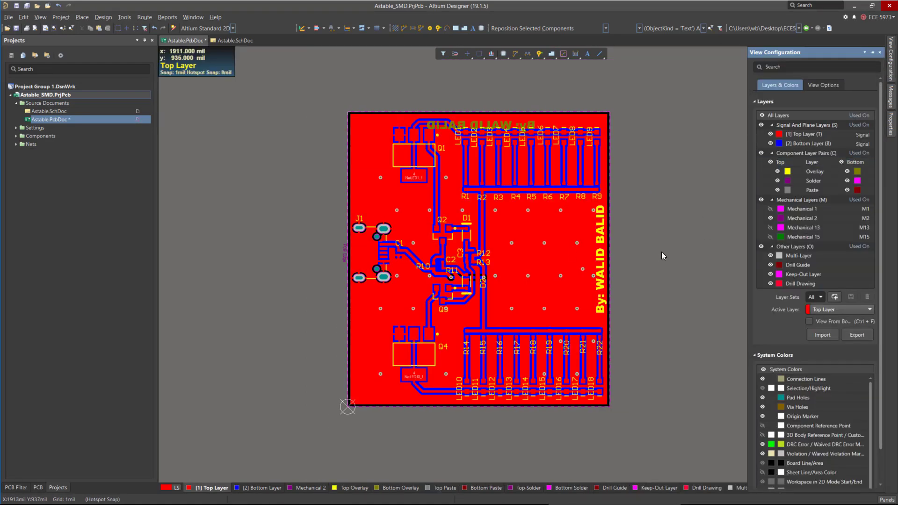
key(ctrl+s)
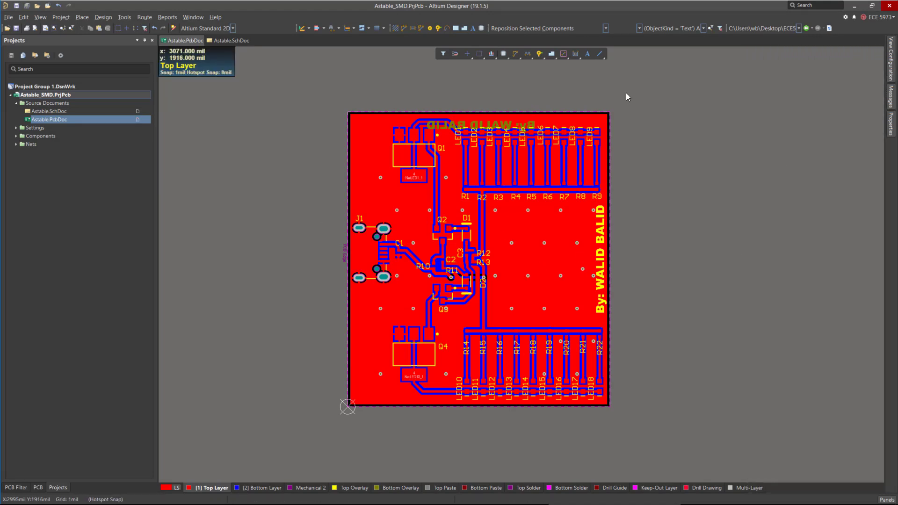
Run a design rule check on the board.
click(104, 20)
mouse_move(123, 20)
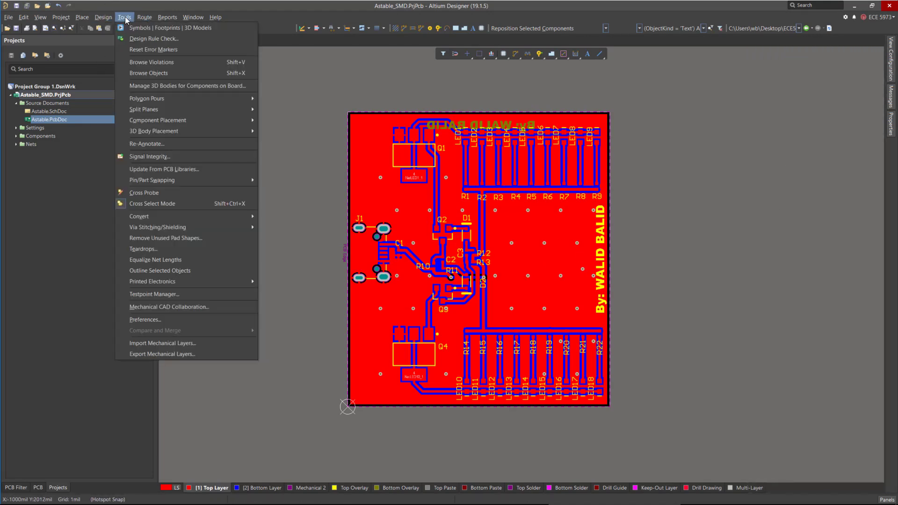
click(137, 39)
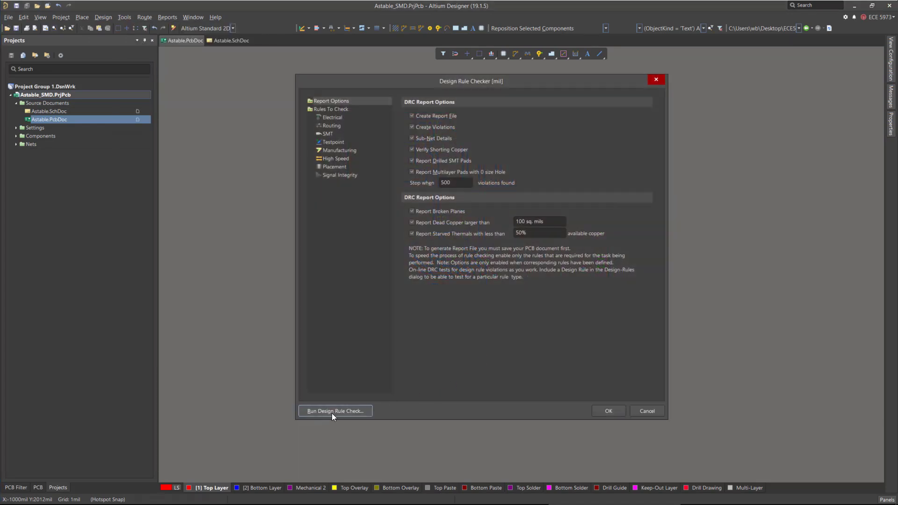
click(322, 414)
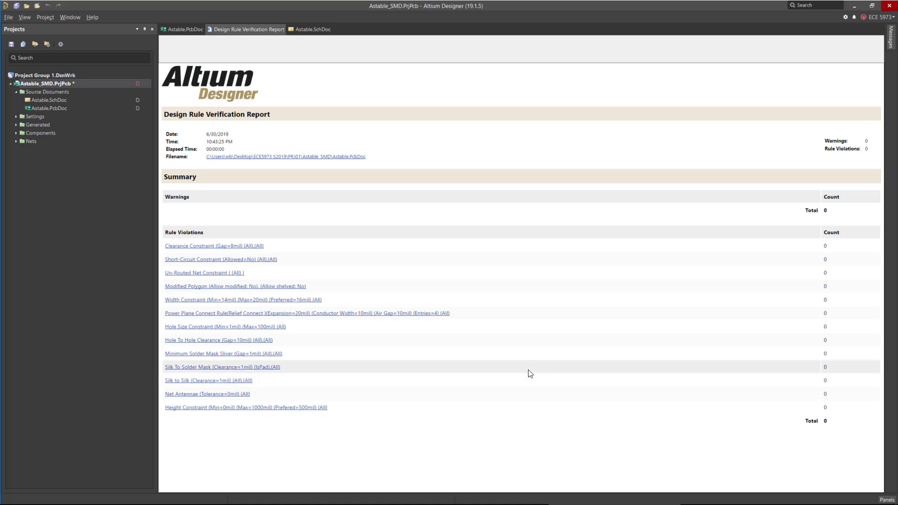
Close the Design Rule Verification Report.
right_click(247, 32)
click(318, 37)
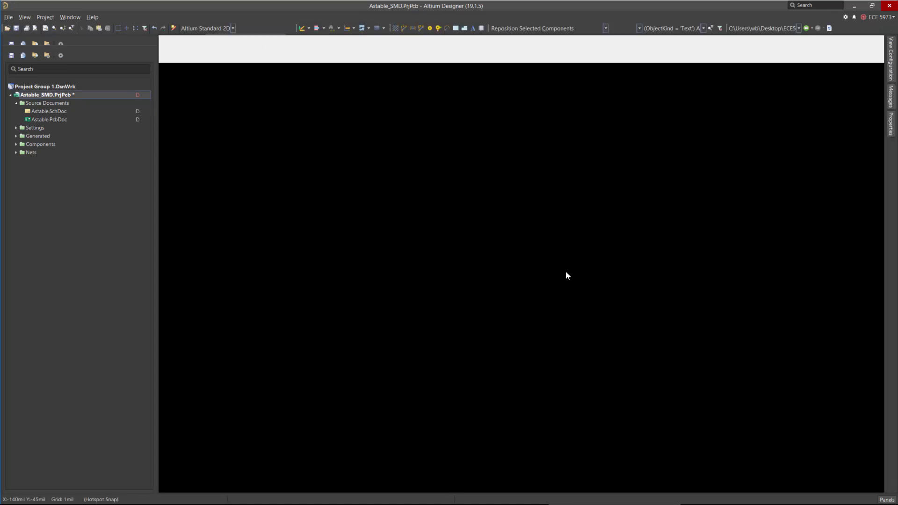
ctrl+scroll(428, 229, up, 5)
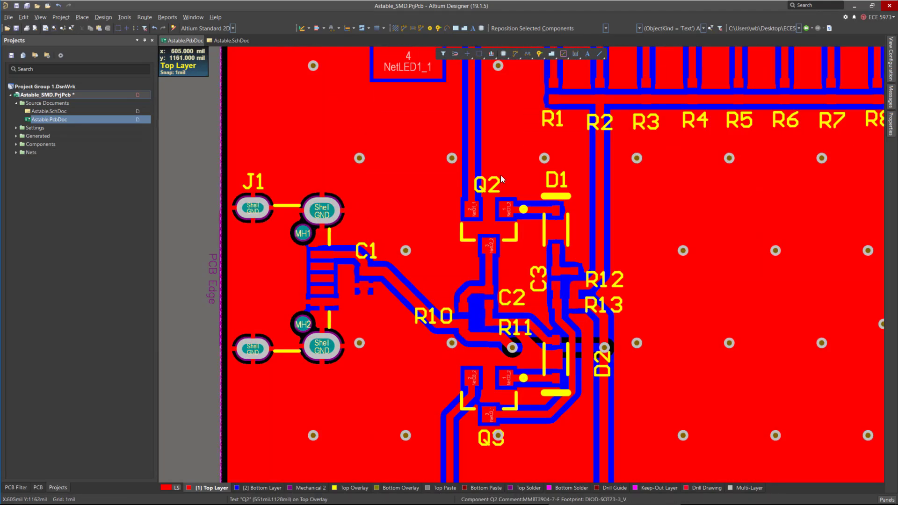
Move the Q2 designator slightly down and left.
ctrl+scroll(500, 176, up, 2)
drag(491, 192, 456, 218)
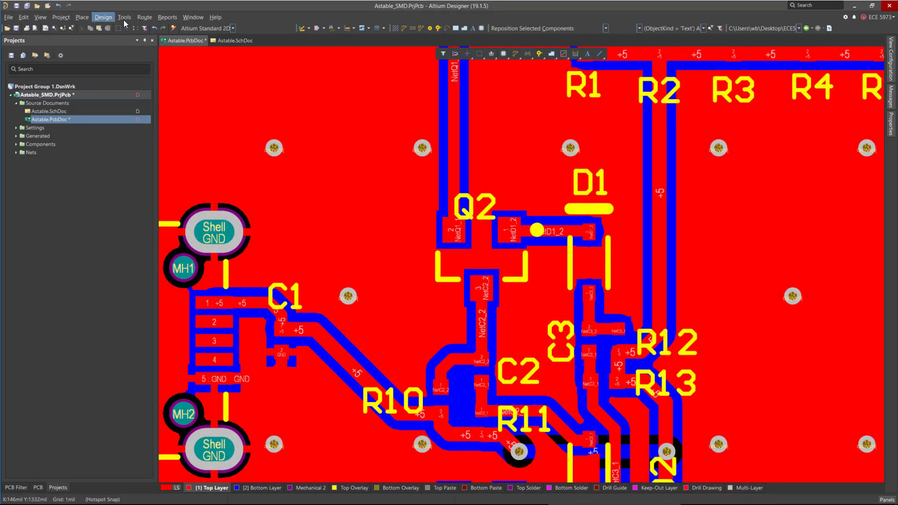
Rerun the design rule check and close the verification report.
click(106, 18)
click(106, 52)
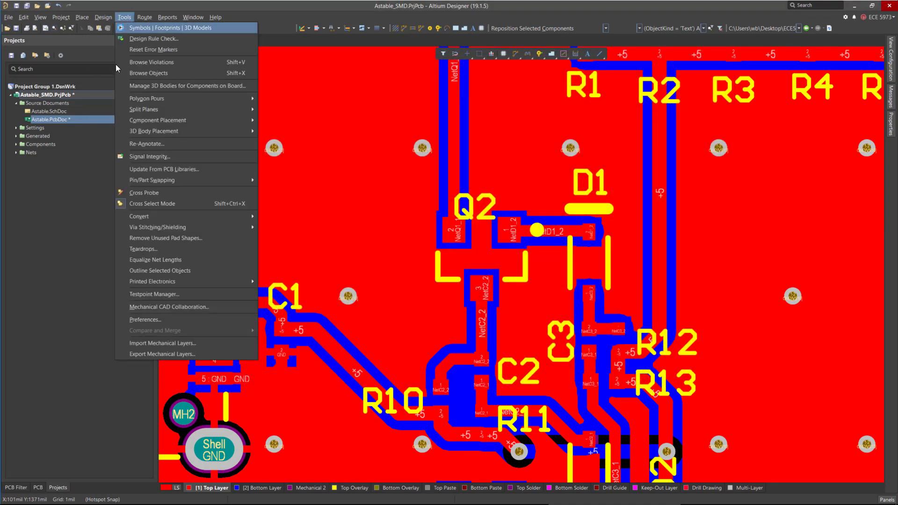
click(155, 38)
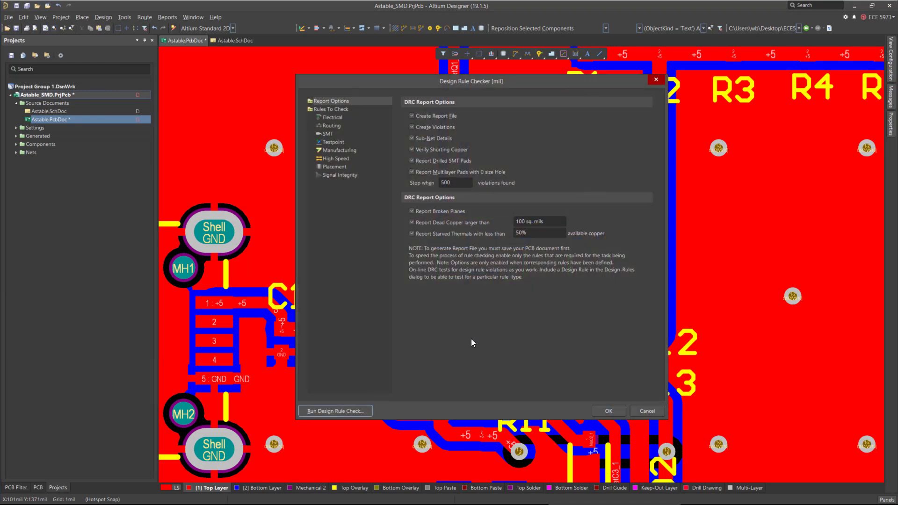
click(349, 410)
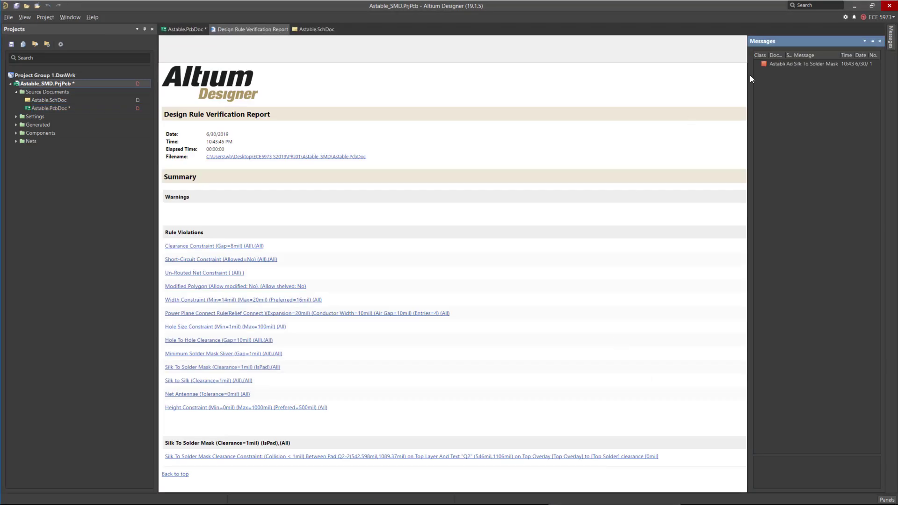
right_click(263, 28)
click(280, 32)
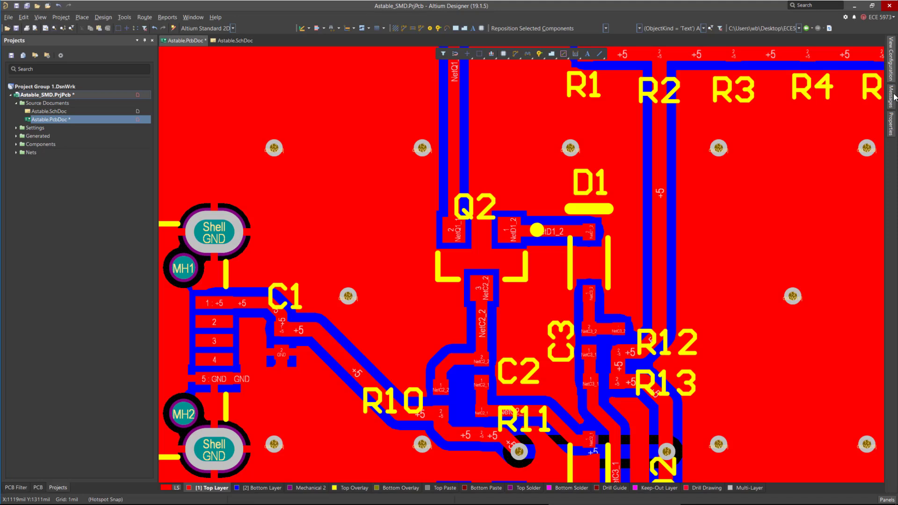
Jump to the Silk To Solder Mask violation and nudge the Q2 designator up, clear of its pad.
click(891, 94)
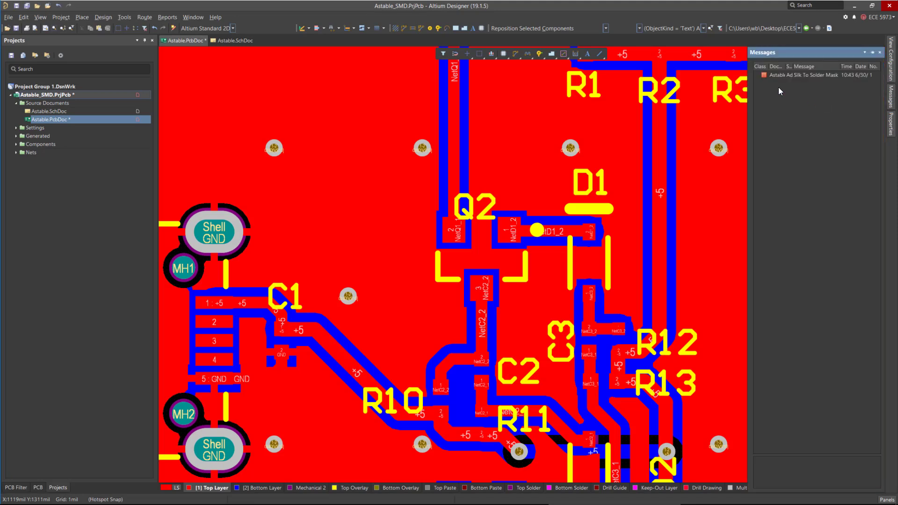
double_click(815, 75)
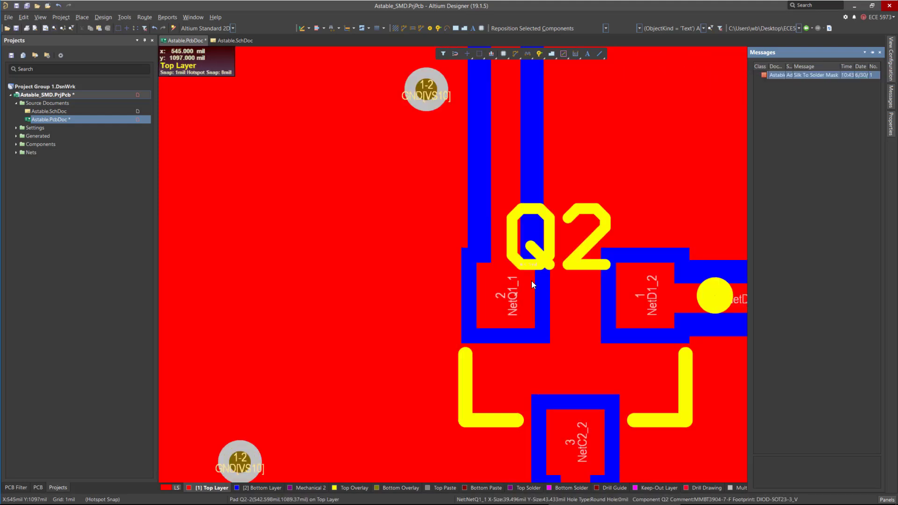
ctrl+scroll(532, 281, up, 5)
ctrl+scroll(450, 311, down, 5)
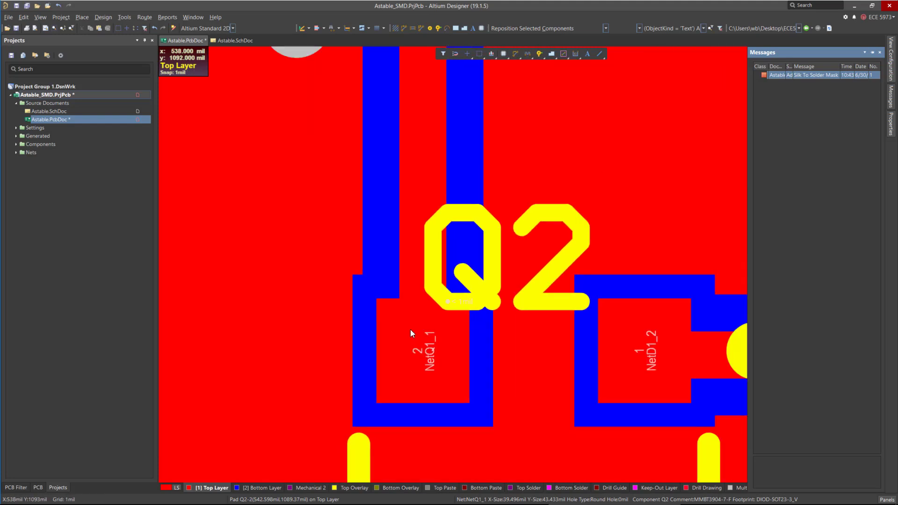
drag(439, 301, 431, 284)
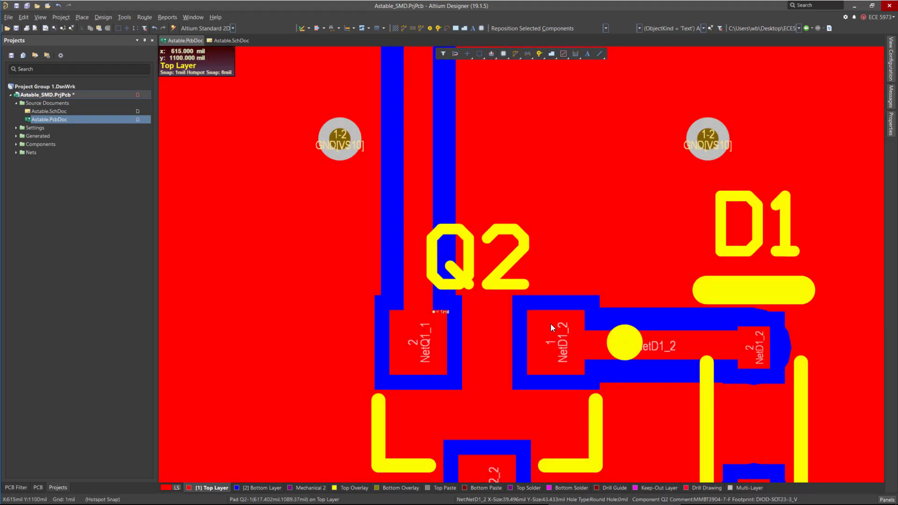
ctrl+scroll(549, 324, down, 2)
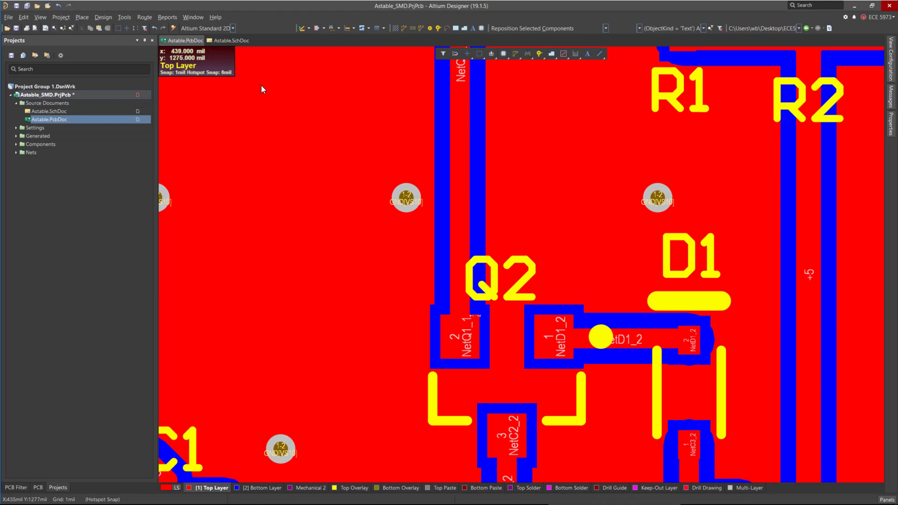
Reset the error markers and rerun the design rule check, closing the verification report.
click(124, 18)
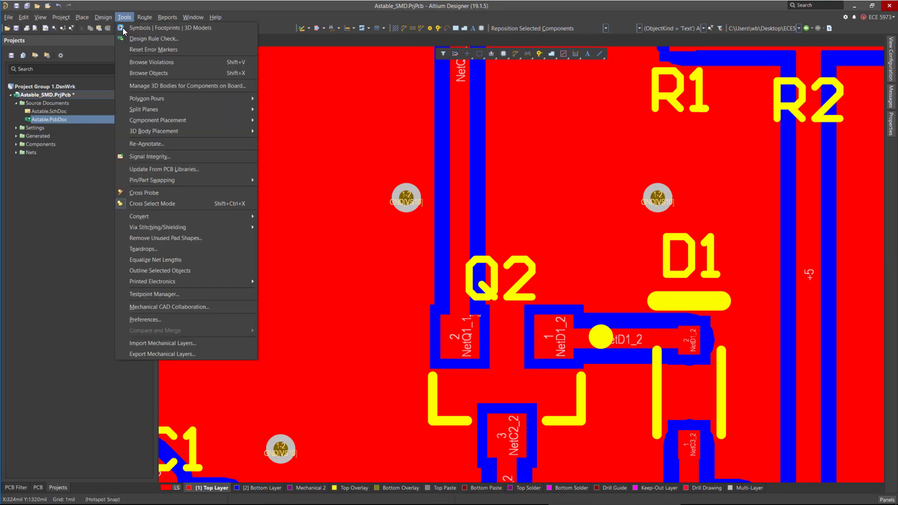
click(152, 50)
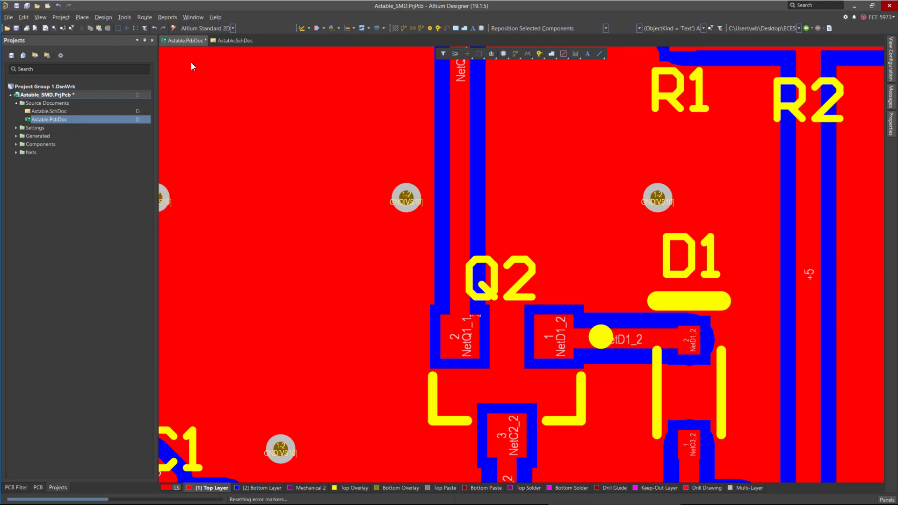
click(124, 18)
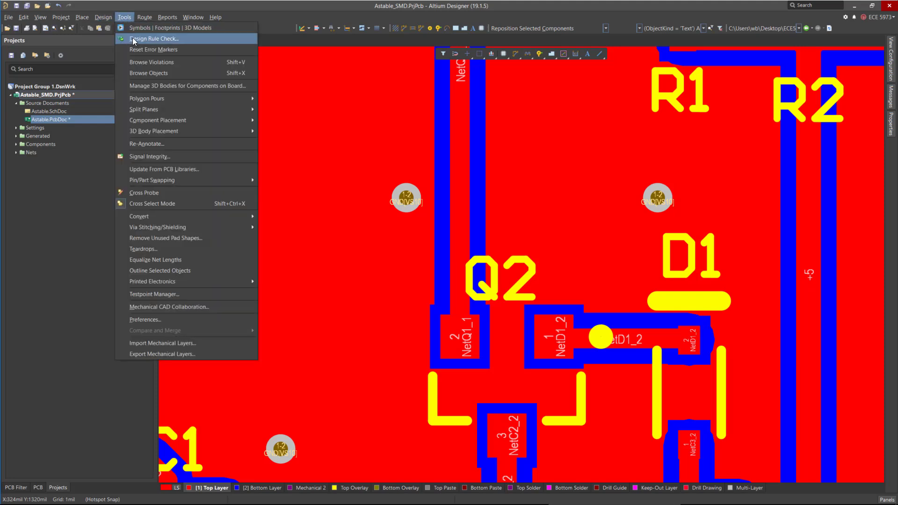
click(136, 38)
click(334, 411)
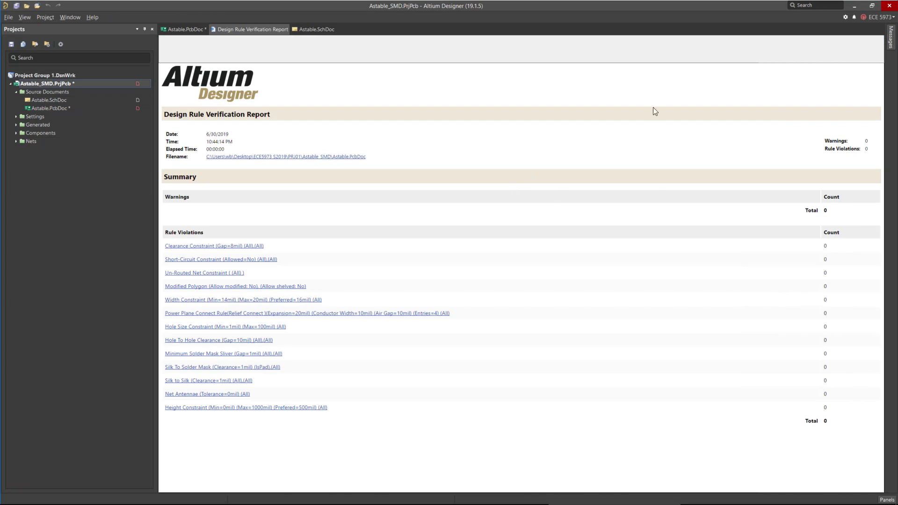
right_click(253, 28)
click(304, 30)
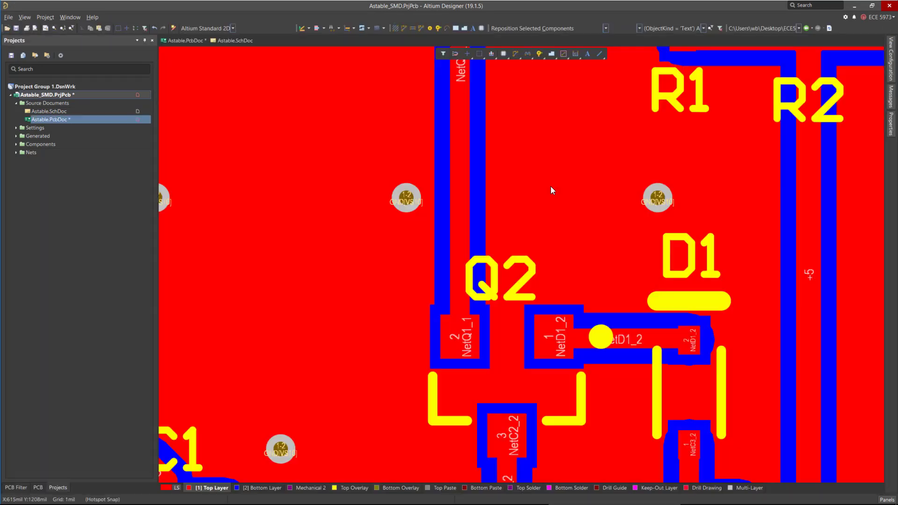
Zoom out to the whole board and inspect the top copper, top overlay, top solder and top paste layers individually by toggling layer visibility.
ctrl+scroll(534, 216, down, 10)
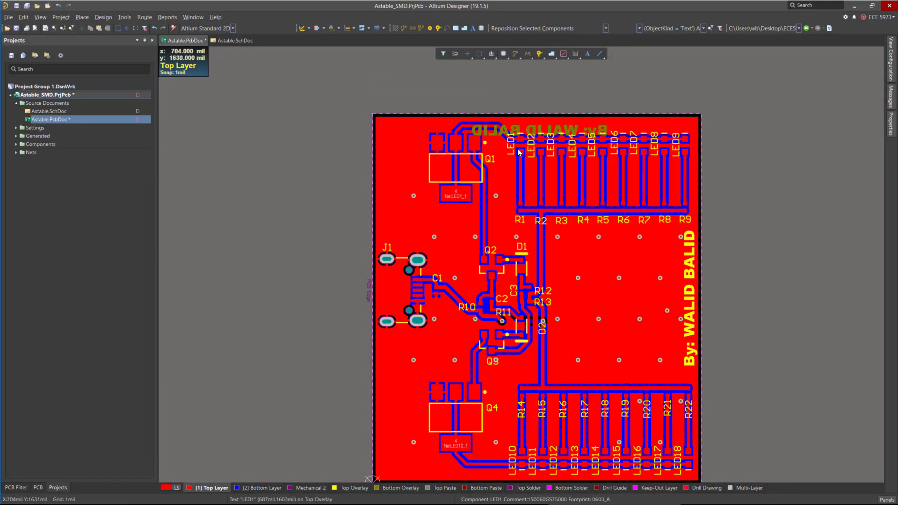
ctrl+scroll(518, 148, down, 1)
ctrl+scroll(607, 304, up, 2)
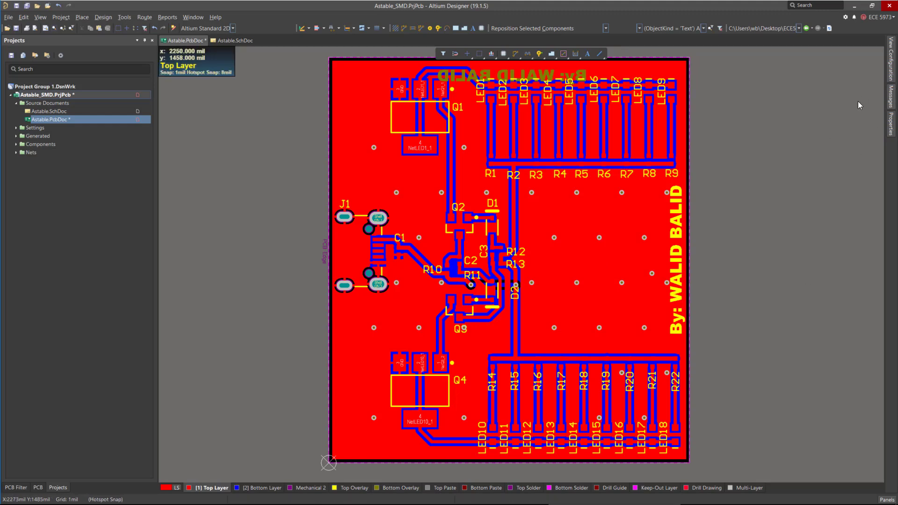
click(890, 58)
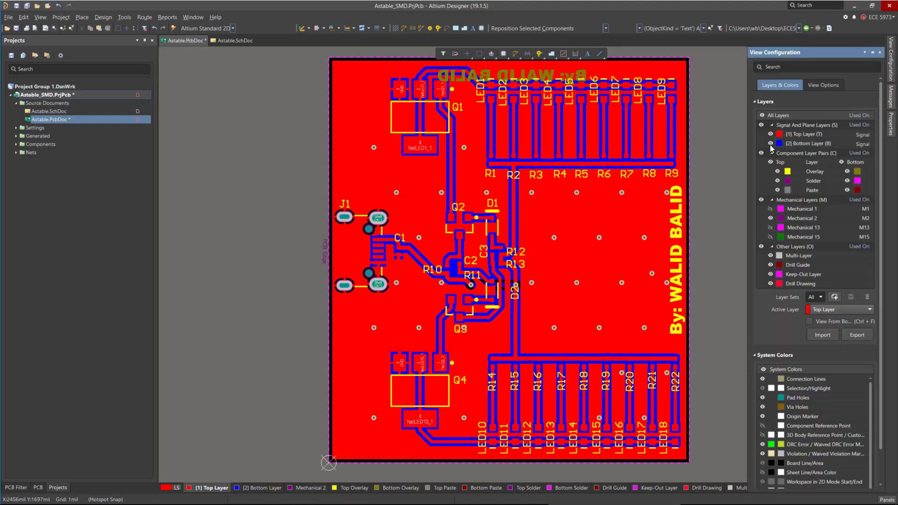
click(760, 153)
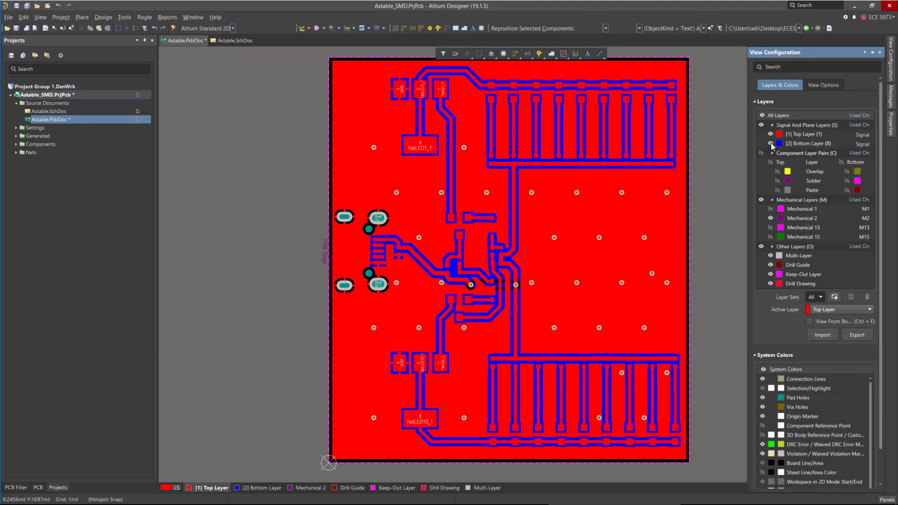
click(770, 144)
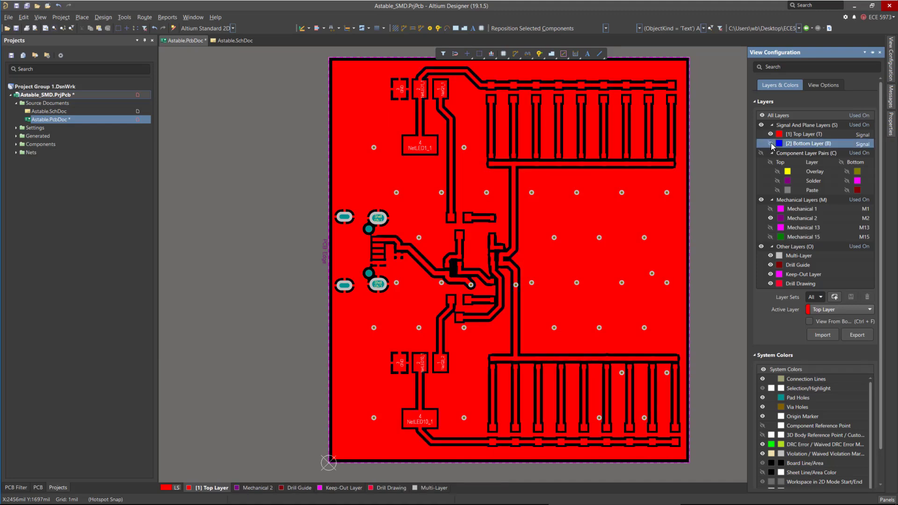
click(770, 134)
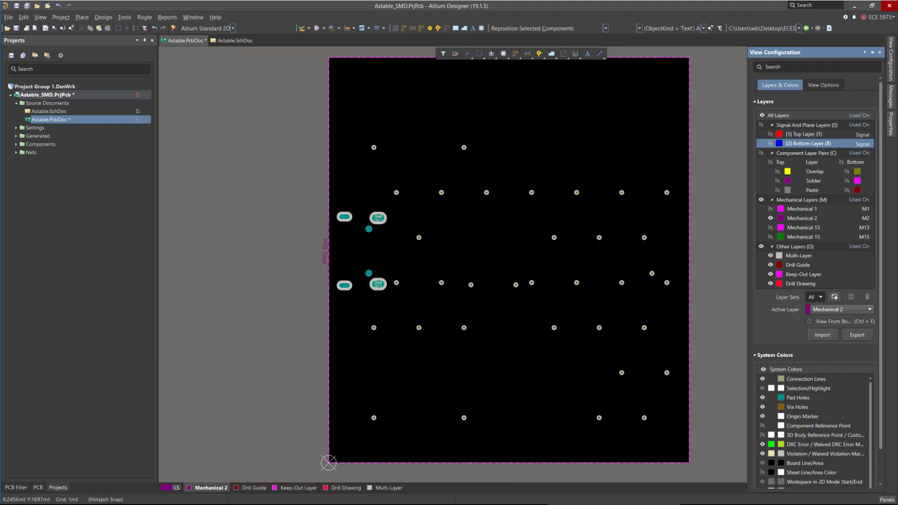
click(770, 143)
click(770, 144)
click(770, 134)
click(770, 162)
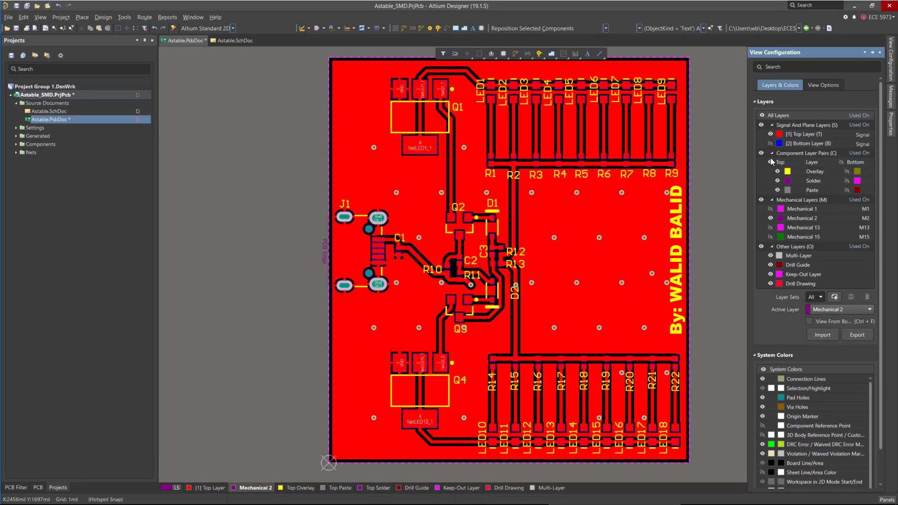
click(769, 135)
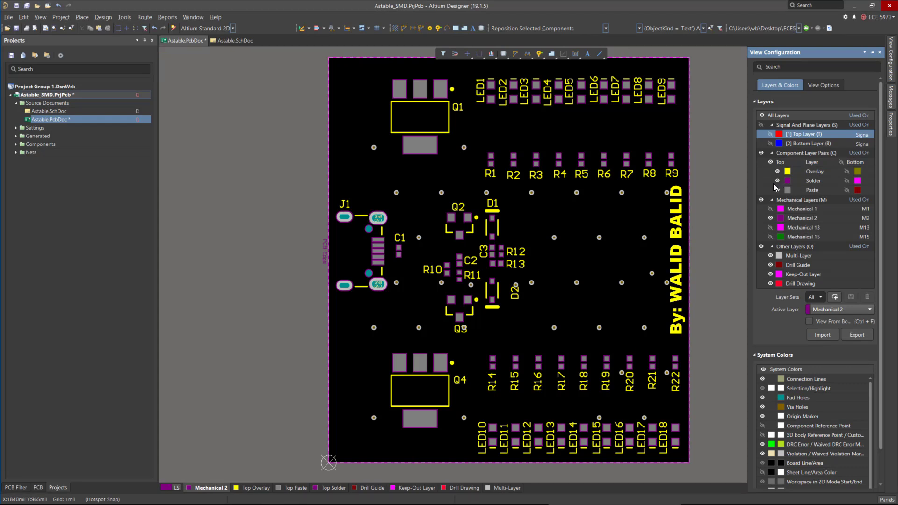
click(778, 181)
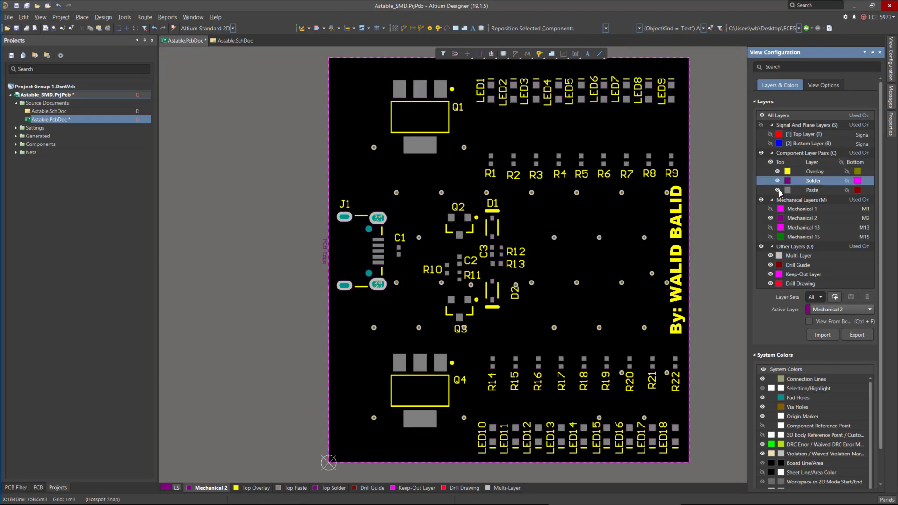
click(777, 190)
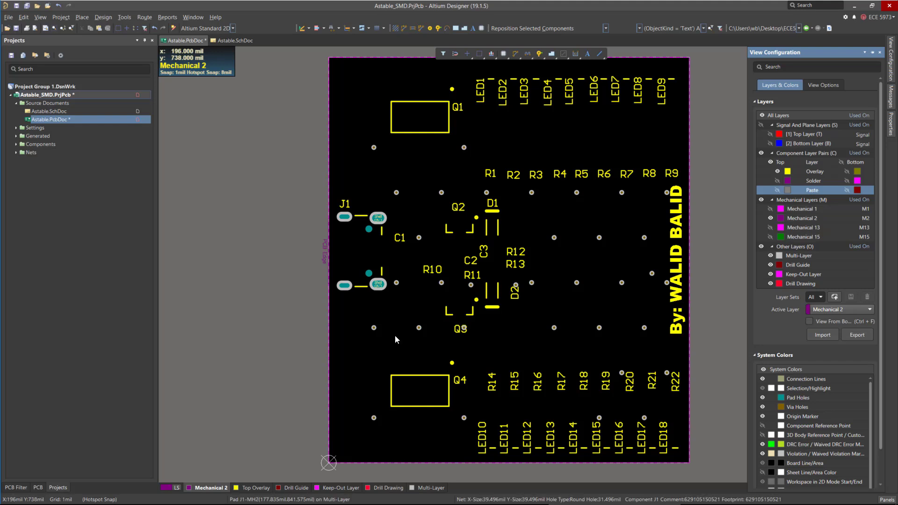
click(770, 162)
Inspect the bottom overlay, bottom solder and paste layers individually, restoring visibility of all layers.
click(847, 171)
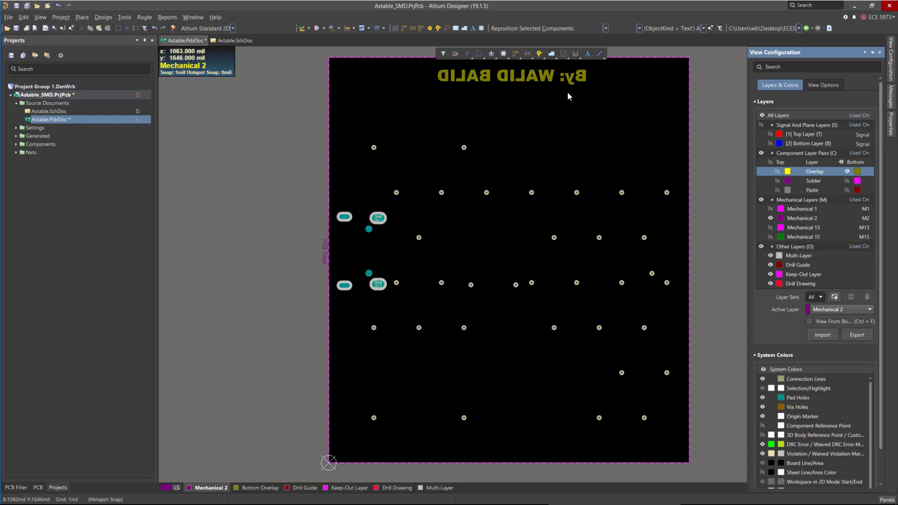
click(846, 171)
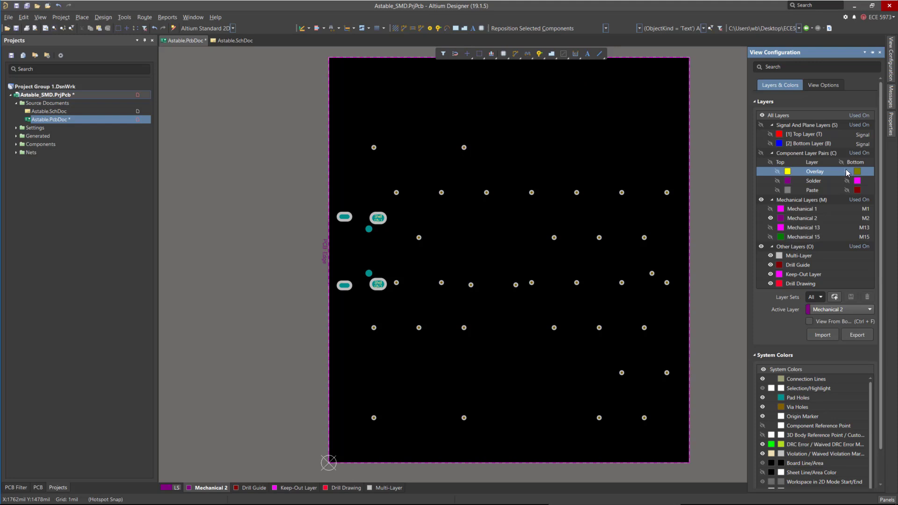
click(847, 180)
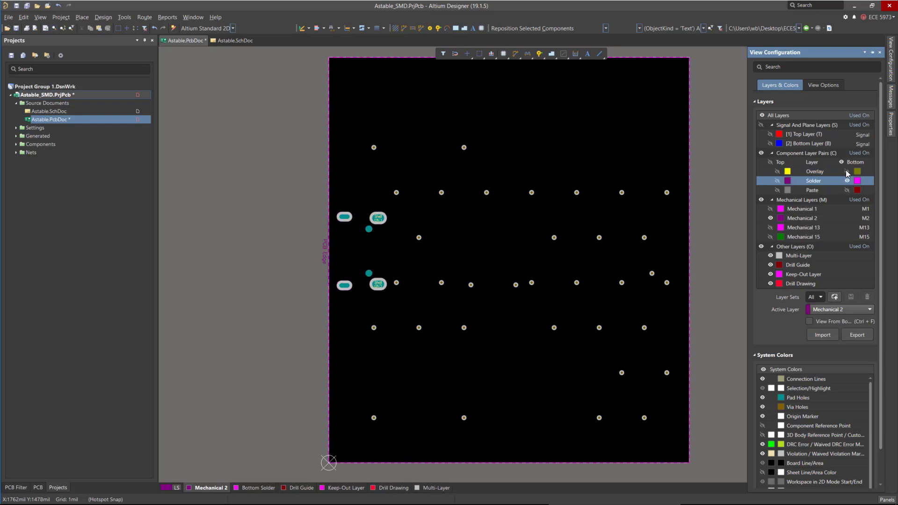
click(846, 180)
click(777, 181)
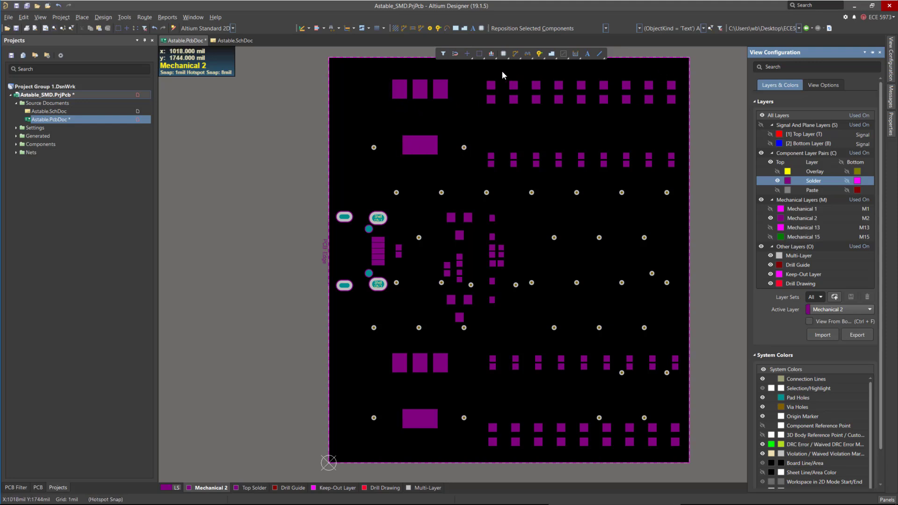
click(777, 181)
click(777, 181)
click(777, 190)
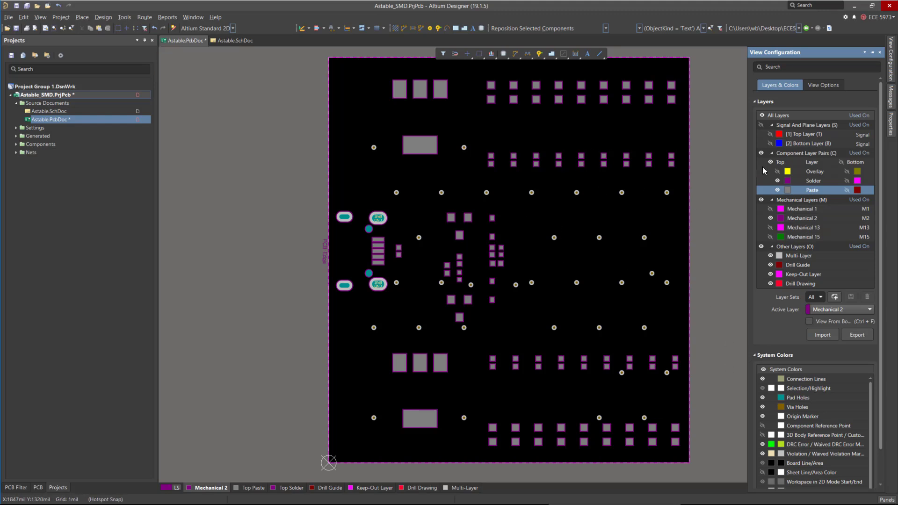
click(760, 153)
click(760, 124)
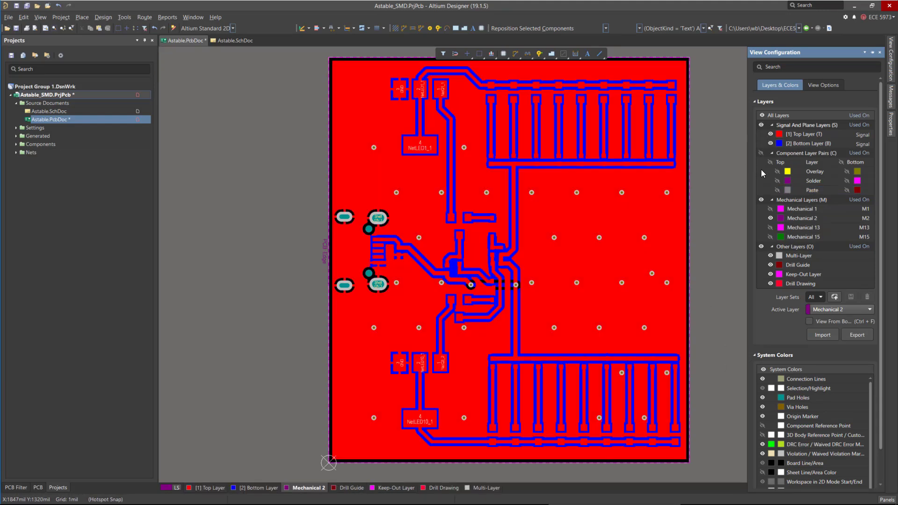
click(760, 153)
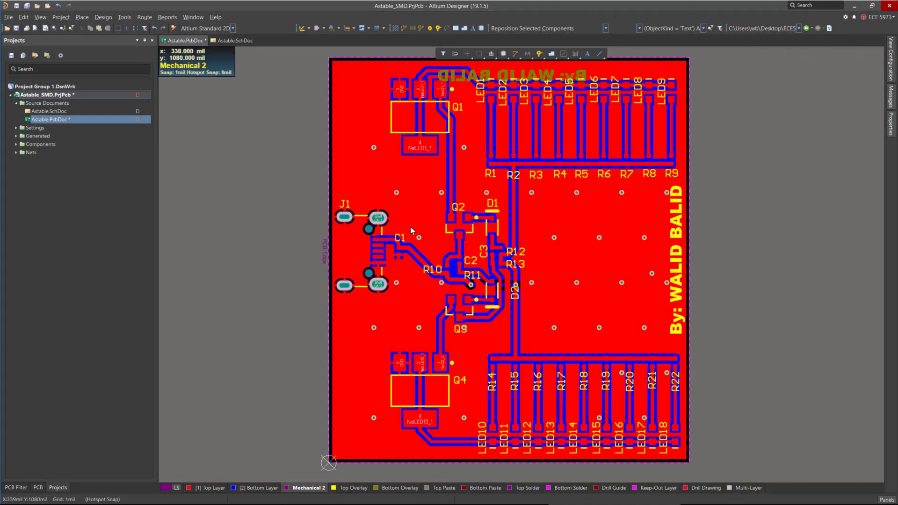
Switch to 3D layout mode and increase the board thickness scale to a high value.
click(43, 18)
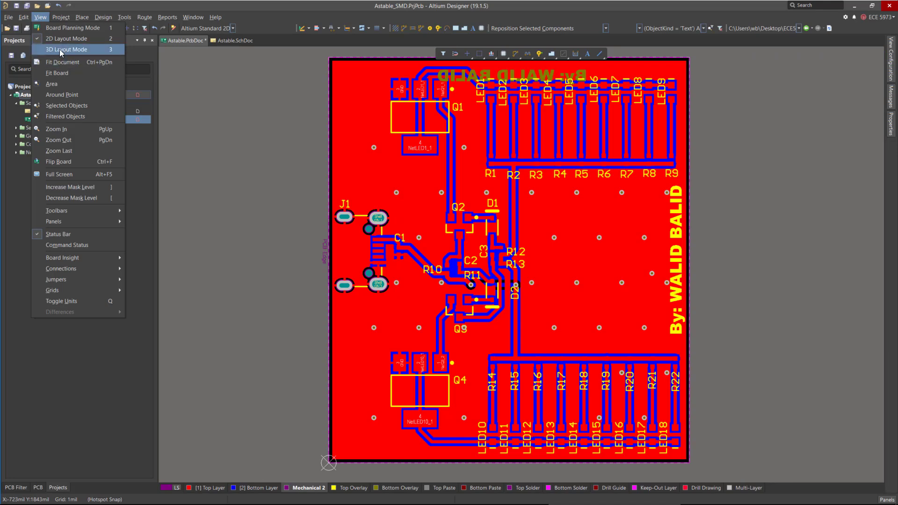
click(66, 51)
ctrl+scroll(592, 276, down, 2)
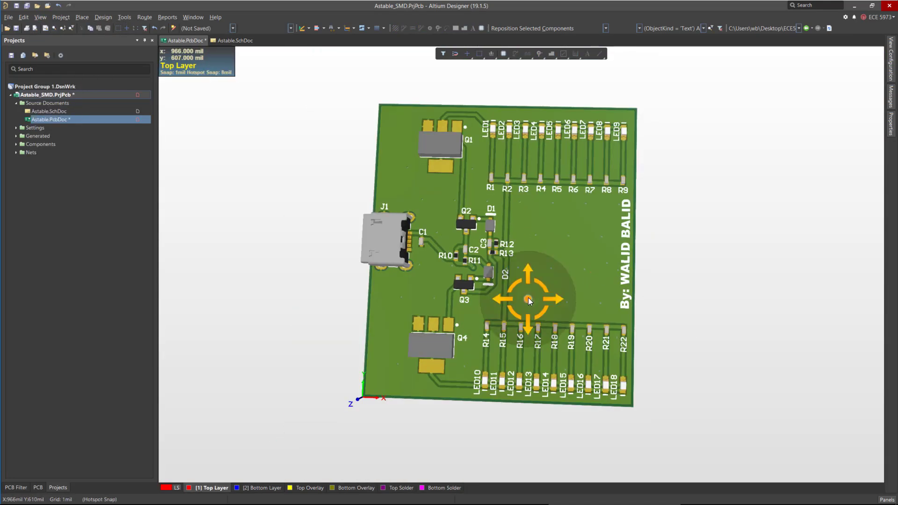
shift+right_drag(528, 297, 624, 304)
shift+right_drag(412, 304, 593, 183)
shift+right_drag(465, 314, 539, 285)
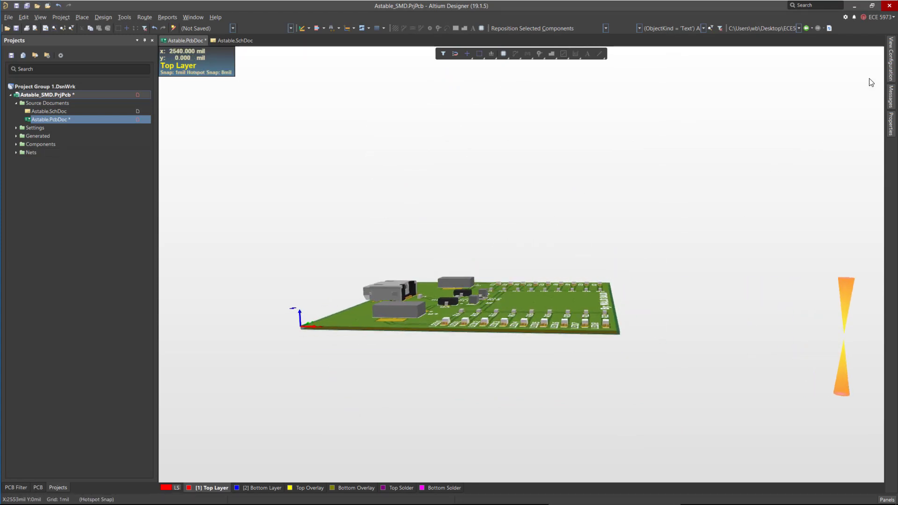
click(890, 60)
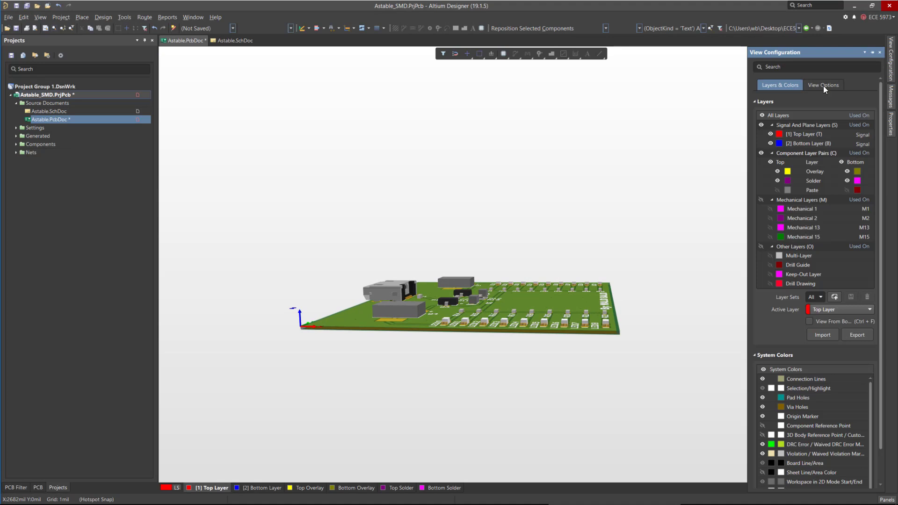
click(823, 86)
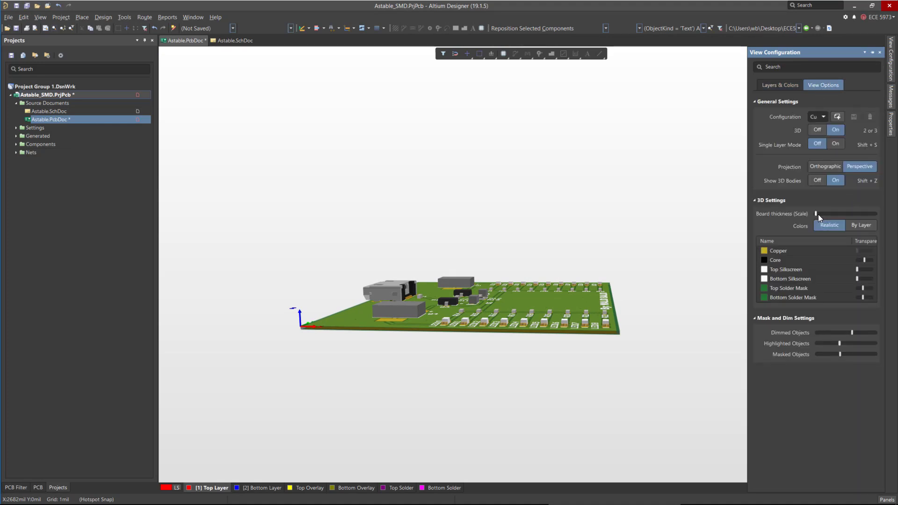
click(843, 214)
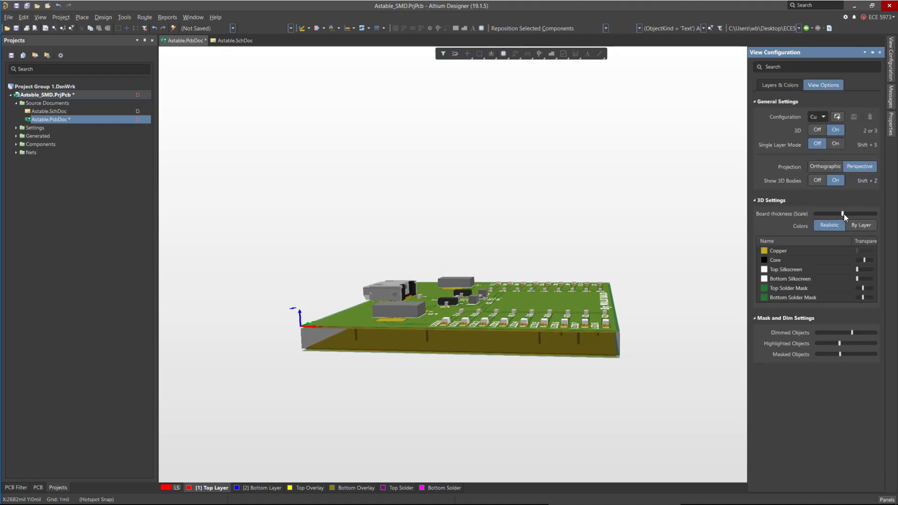
drag(856, 214, 857, 215)
Orbit and zoom around the thickened 3D board to examine the vias and copper between the layers.
ctrl+scroll(507, 371, down, 1)
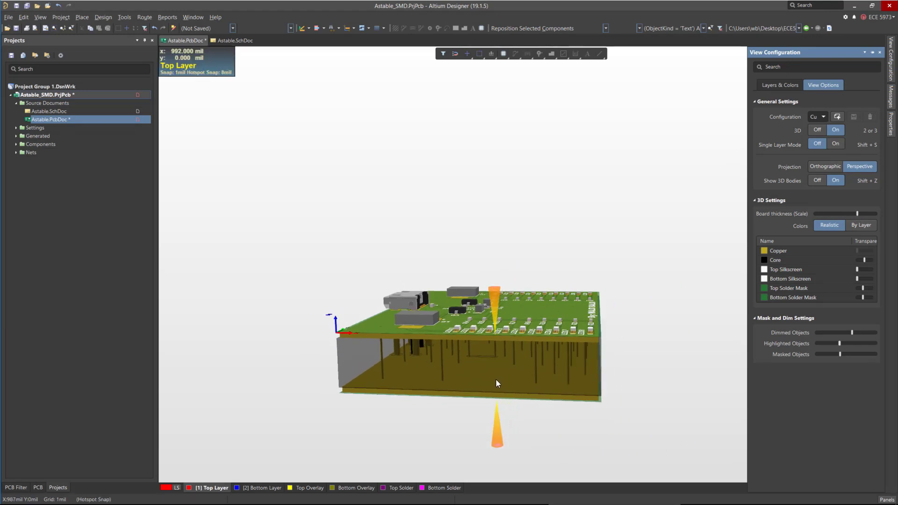
right_drag(496, 380, 534, 240)
ctrl+scroll(555, 200, up, 7)
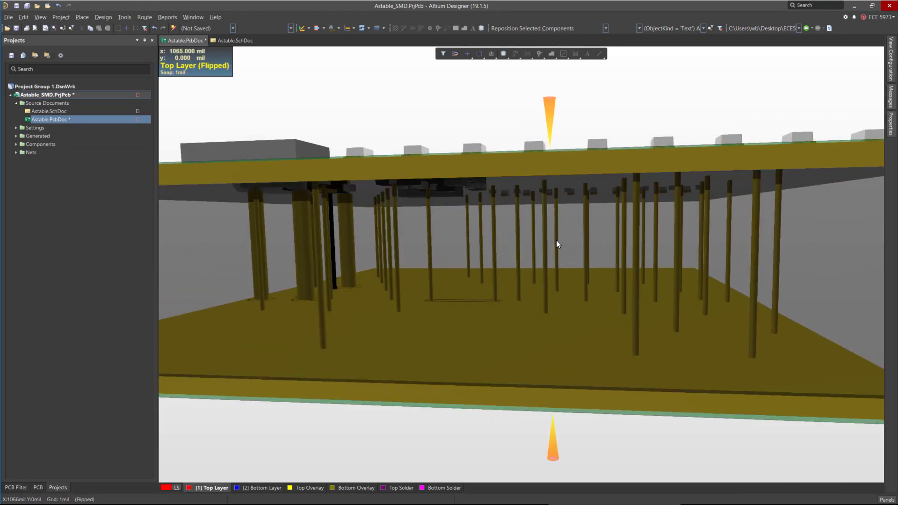
shift+right_drag(557, 282, 511, 229)
ctrl+scroll(553, 223, up, 3)
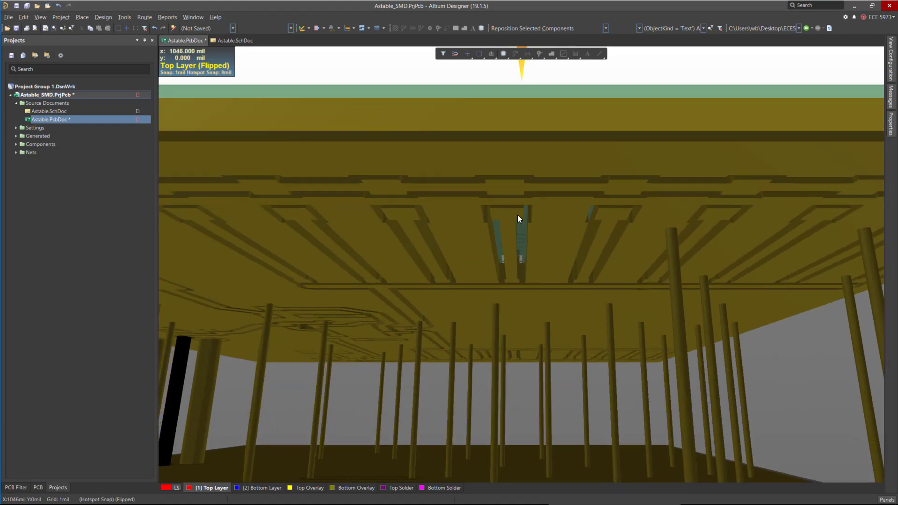
ctrl+scroll(517, 252, down, 3)
shift+right_drag(549, 263, 562, 242)
shift+right_drag(553, 319, 556, 353)
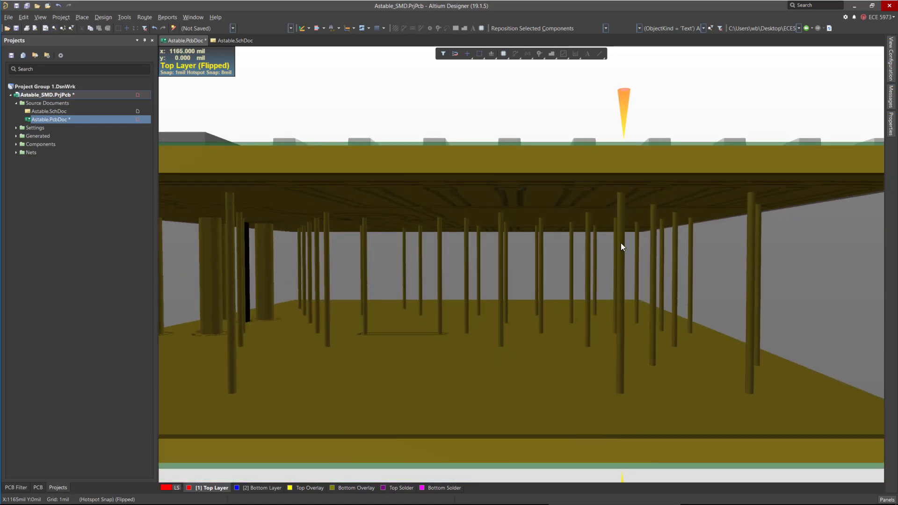
ctrl+scroll(514, 378, down, 3)
shift+right_drag(475, 391, 415, 305)
ctrl+scroll(512, 279, down, 2)
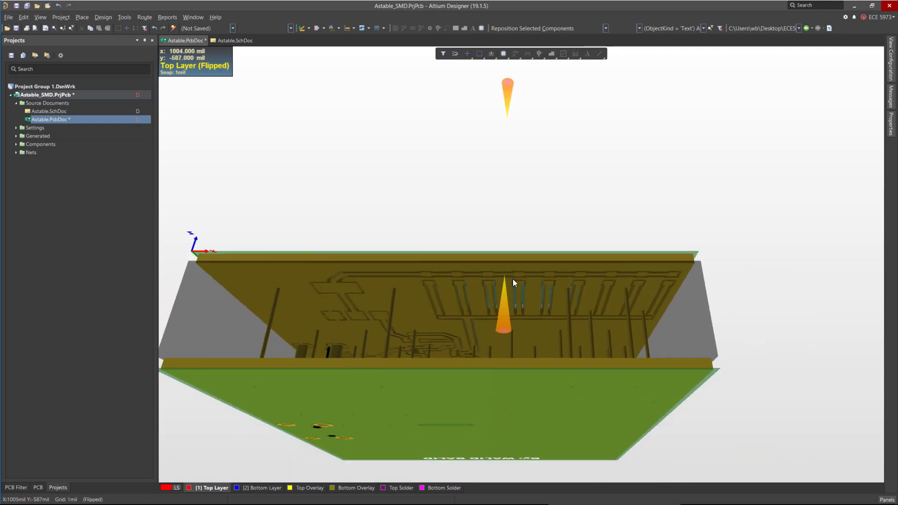
shift+right_drag(629, 365, 612, 391)
ctrl+scroll(720, 376, up, 5)
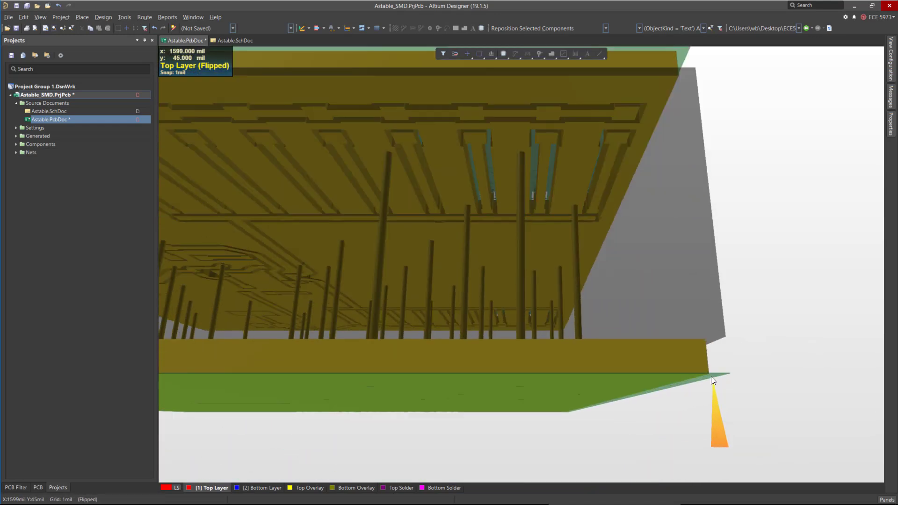
ctrl+scroll(650, 371, down, 2)
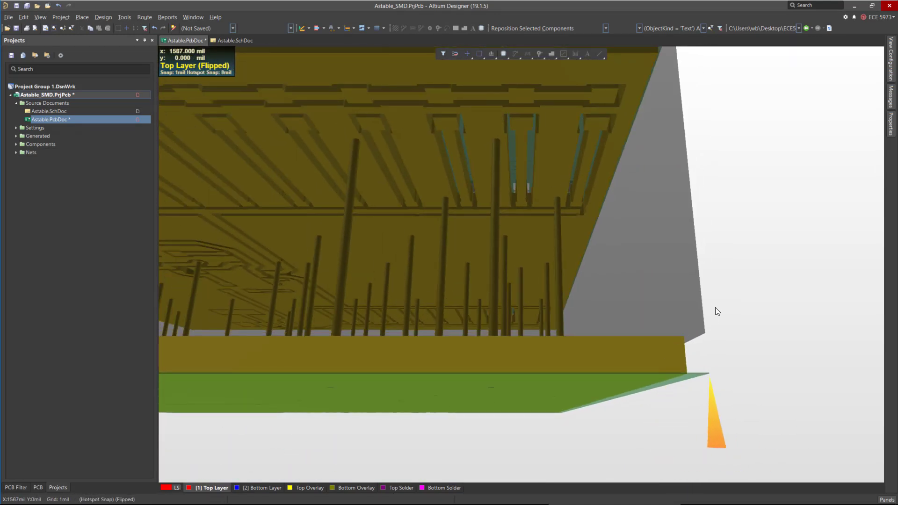
Keep orbiting and zooming beneath the thickened board to inspect the via barrels from several angles.
shift+right_drag(717, 270, 693, 292)
ctrl+scroll(664, 293, down, 2)
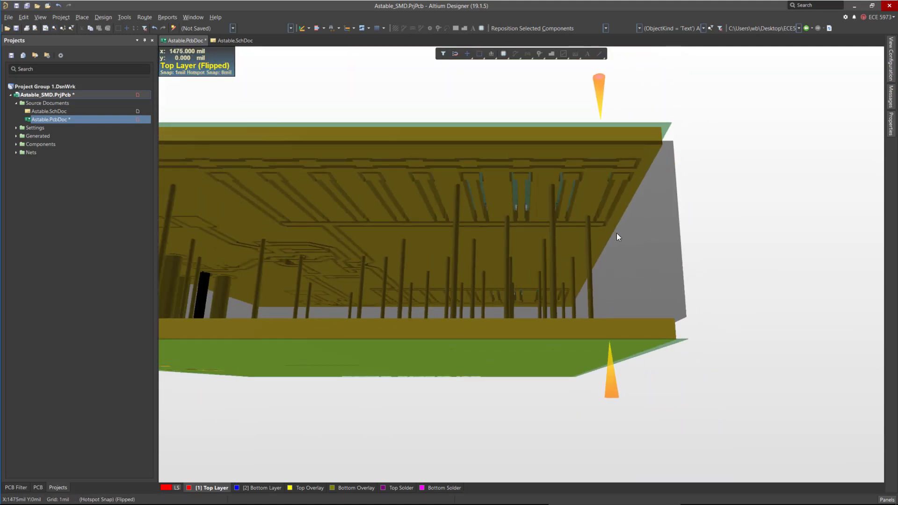
ctrl+scroll(739, 266, down, 2)
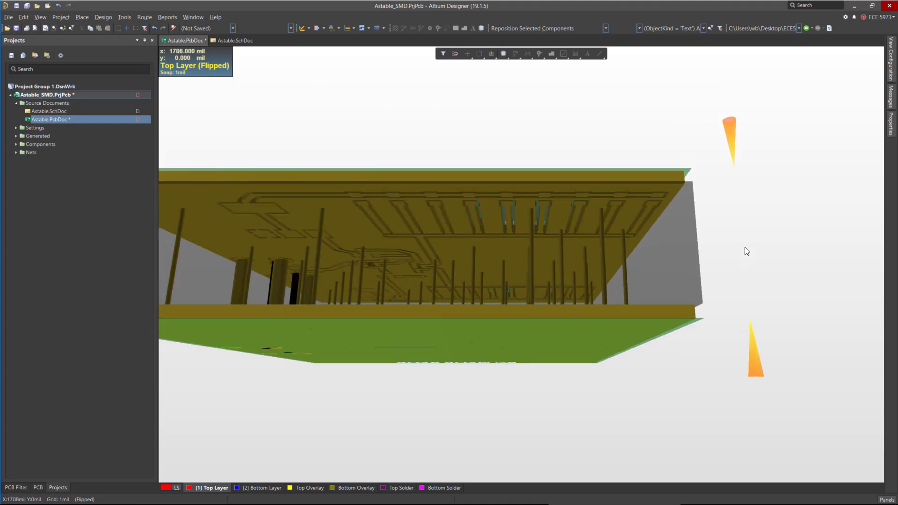
ctrl+scroll(369, 217, down, 1)
ctrl+scroll(222, 192, up, 4)
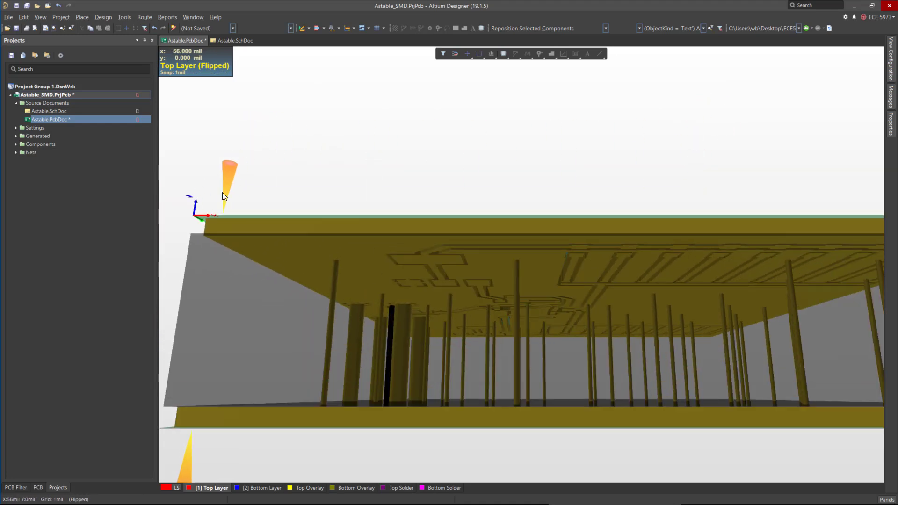
ctrl+scroll(340, 318, down, 2)
ctrl+scroll(325, 409, up, 1)
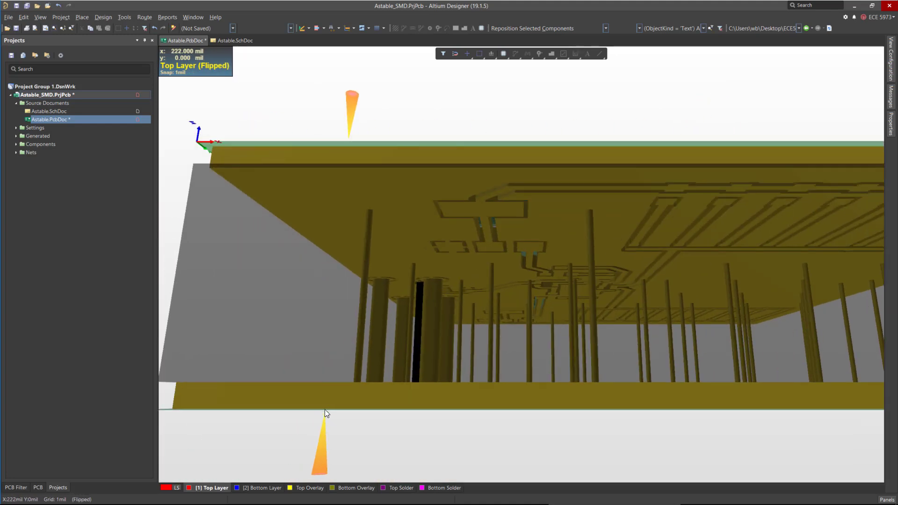
ctrl+scroll(381, 396, down, 2)
shift+right_drag(487, 316, 566, 352)
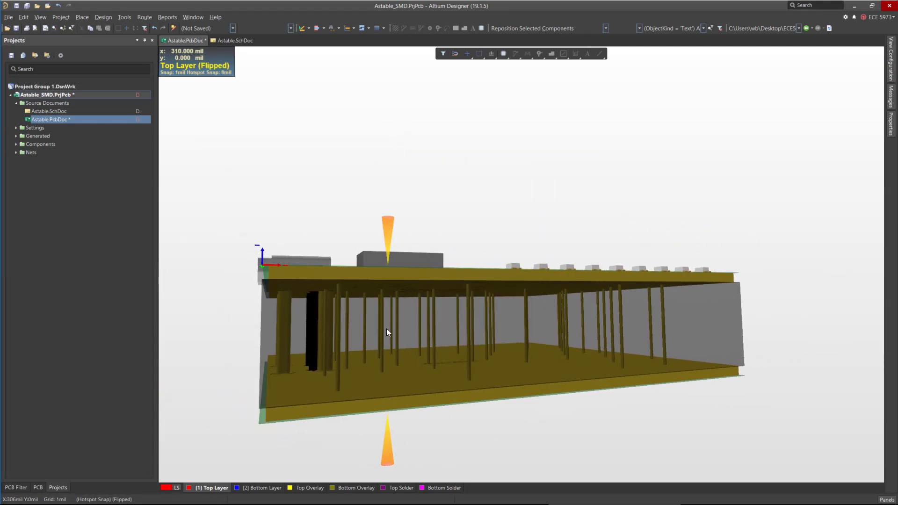
mouse_move(340, 352)
shift+right_down()
mouse_move(495, 351)
mouse_move(336, 367)
mouse_move(356, 359)
shift+right_up()
Reset the board thickness scale to its minimum and return the 3D view to the flat top-down orientation.
click(890, 59)
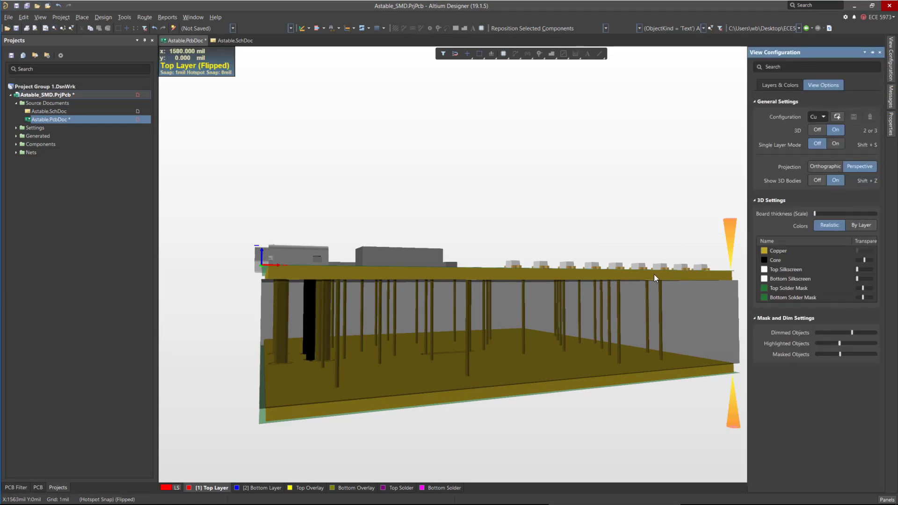
shift+right_drag(733, 405, 608, 304)
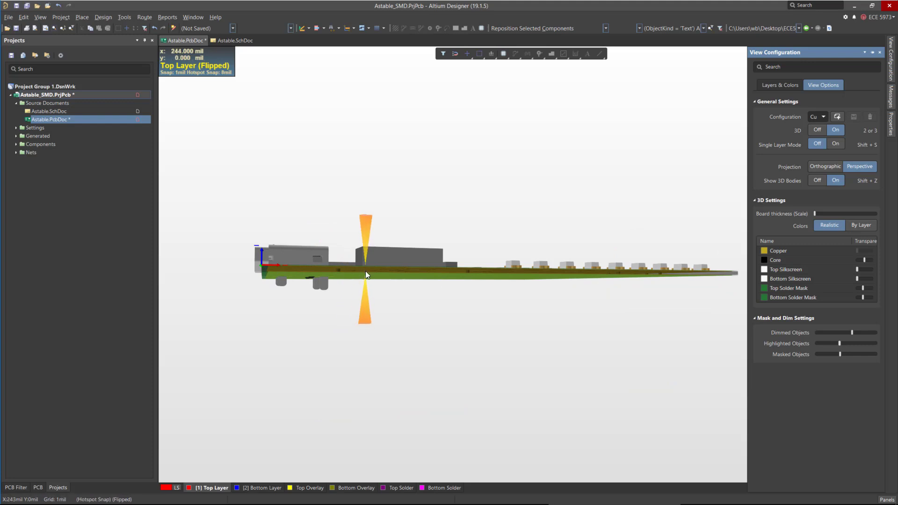
shift+right_drag(551, 285, 523, 302)
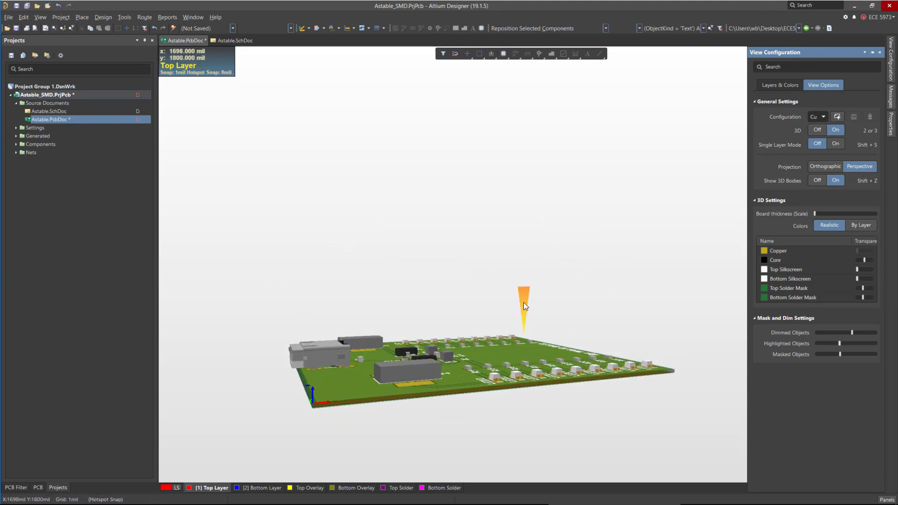
key(0)
ctrl+scroll(475, 373, down, 6)
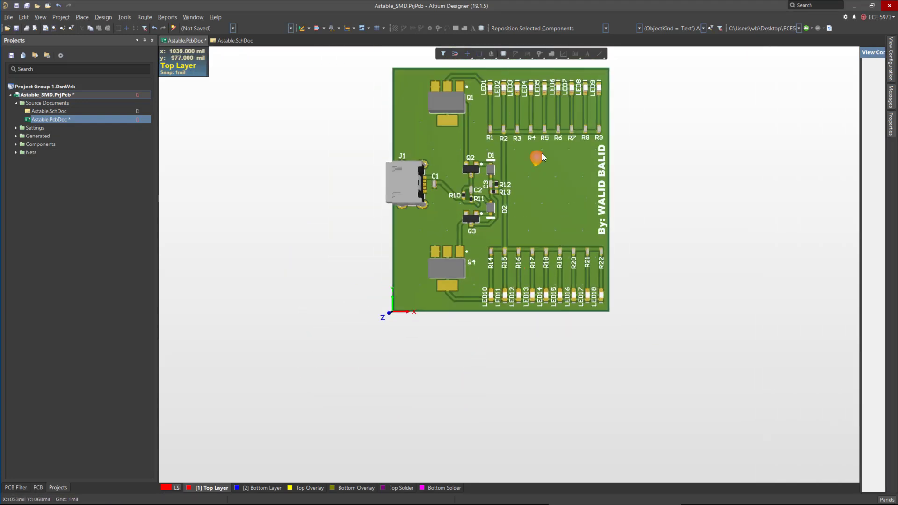
ctrl+scroll(541, 153, up, 4)
ctrl+scroll(535, 187, down, 1)
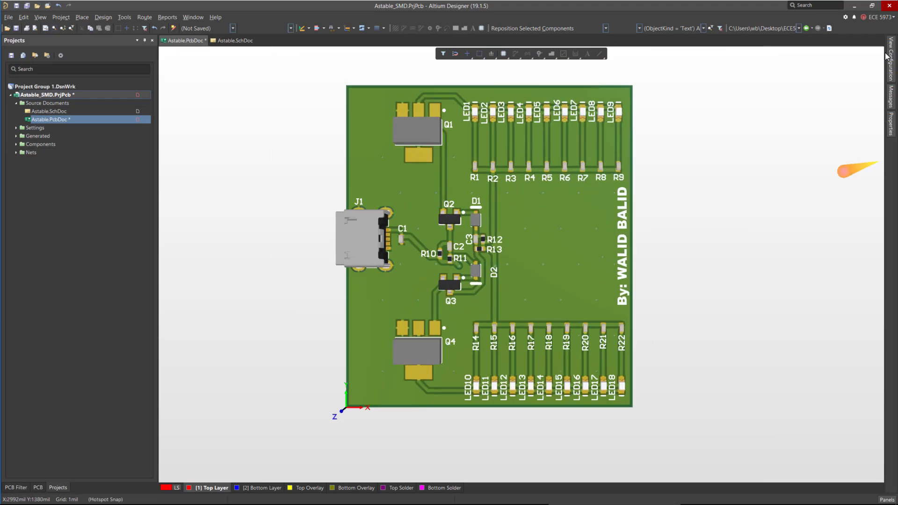
Raise the top silkscreen transparency in the 3D colour settings and orbit to view the board edge-on.
mouse_move(891, 59)
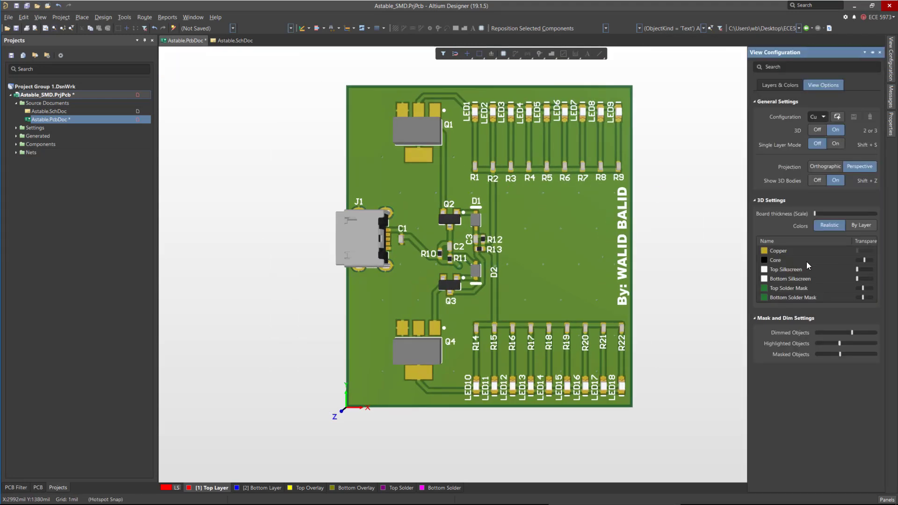
click(857, 250)
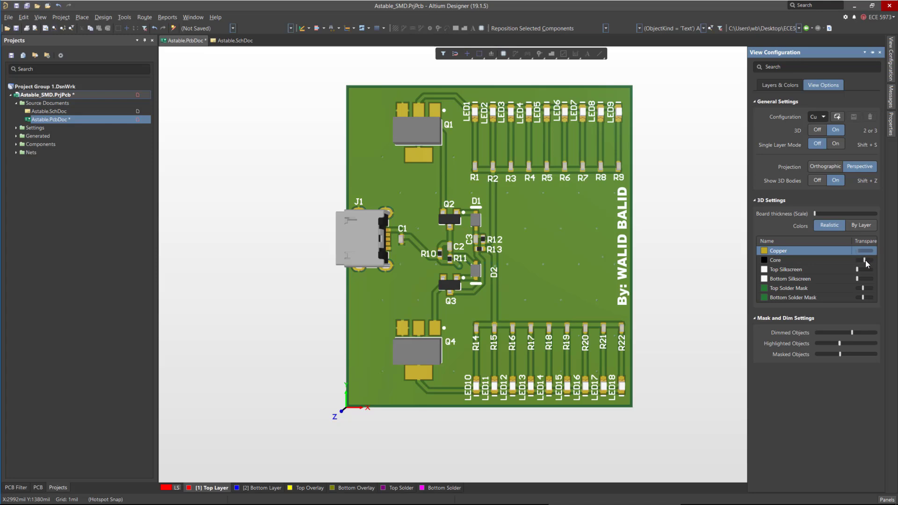
shift+right_drag(559, 306, 520, 280)
key(0)
scroll(717, 158, up, 1)
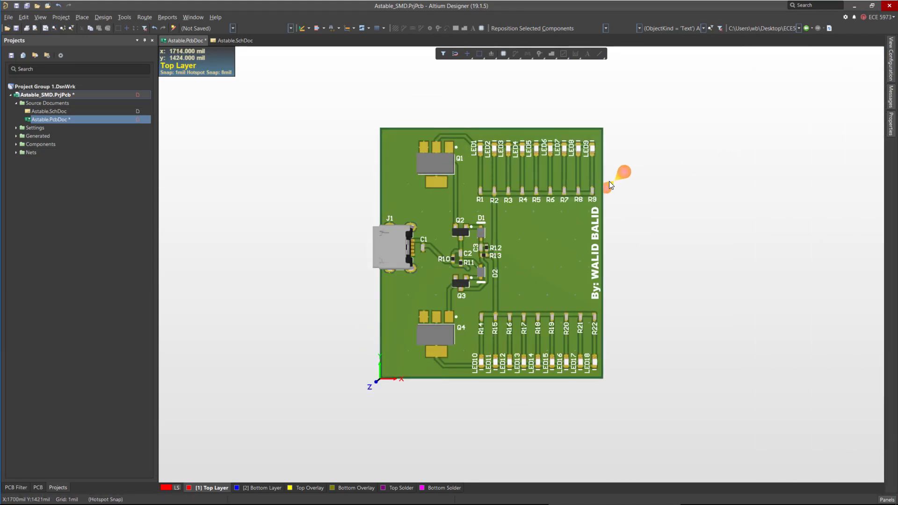
click(891, 59)
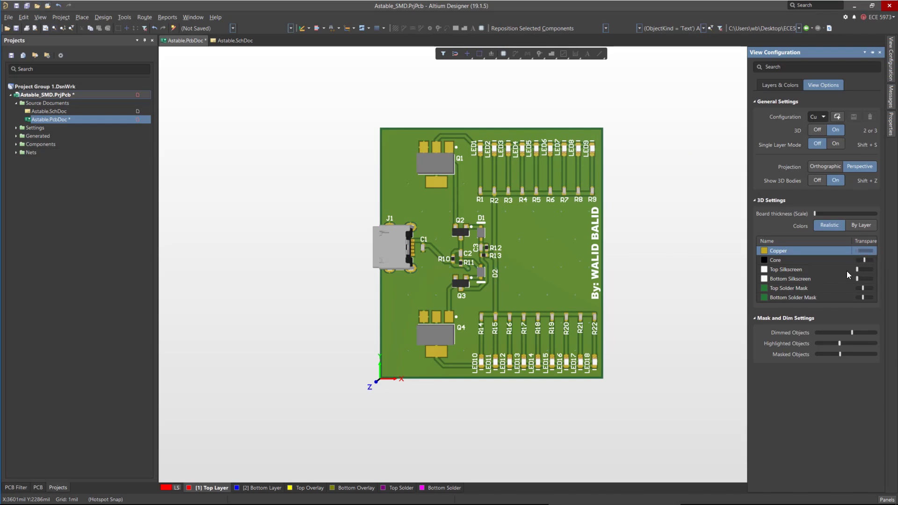
drag(866, 270, 866, 270)
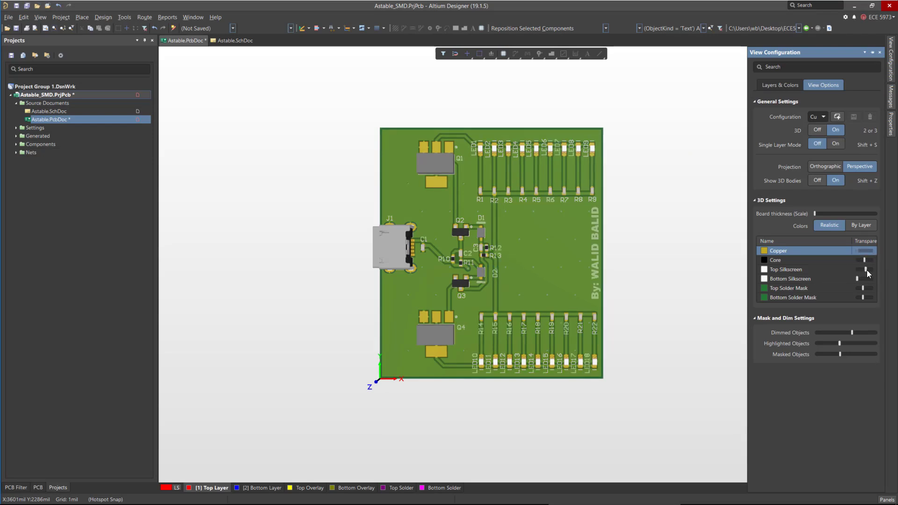
shift+right_drag(622, 309, 467, 388)
ctrl+scroll(466, 389, up, 5)
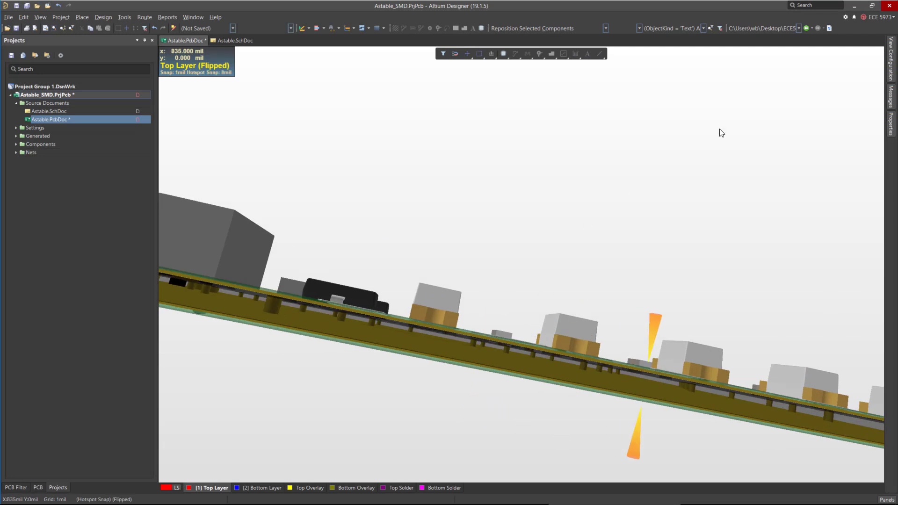
Make the core fully opaque in the 3D colour settings and then restore its transparency.
click(890, 69)
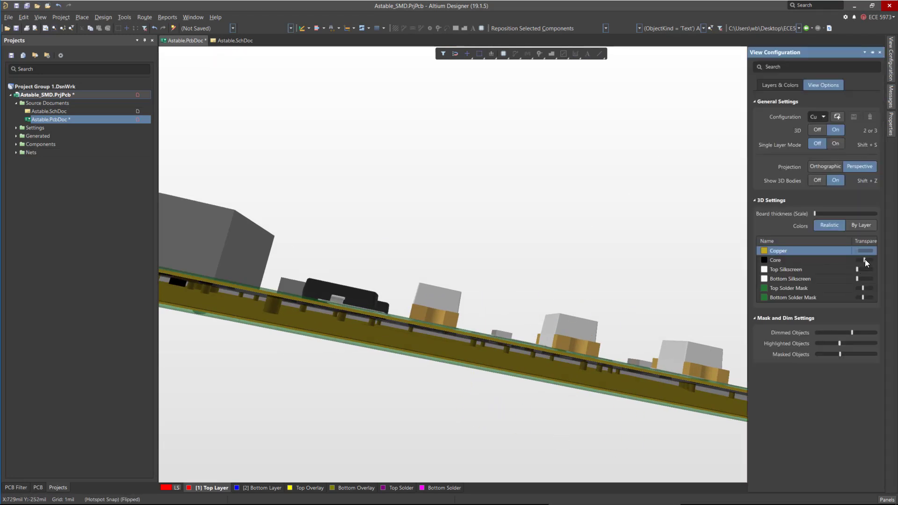
drag(869, 260, 882, 265)
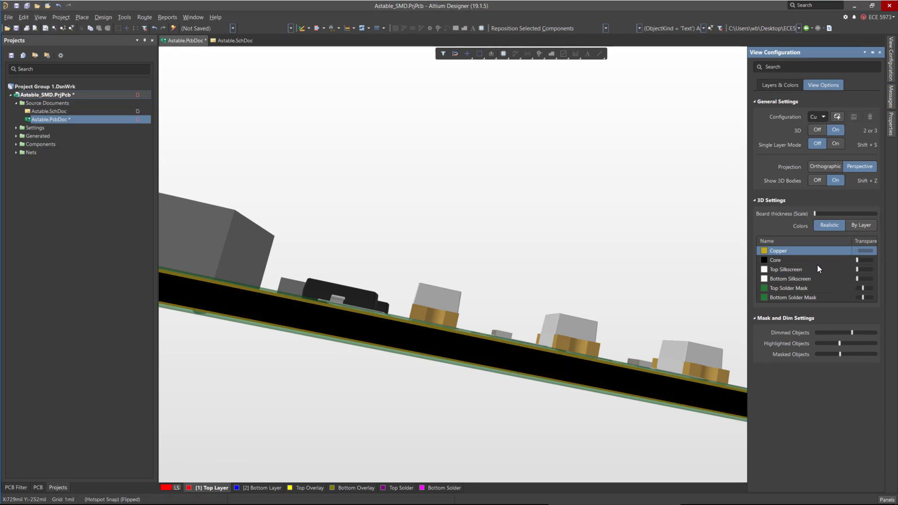
drag(865, 259, 865, 260)
ctrl+scroll(533, 269, down, 4)
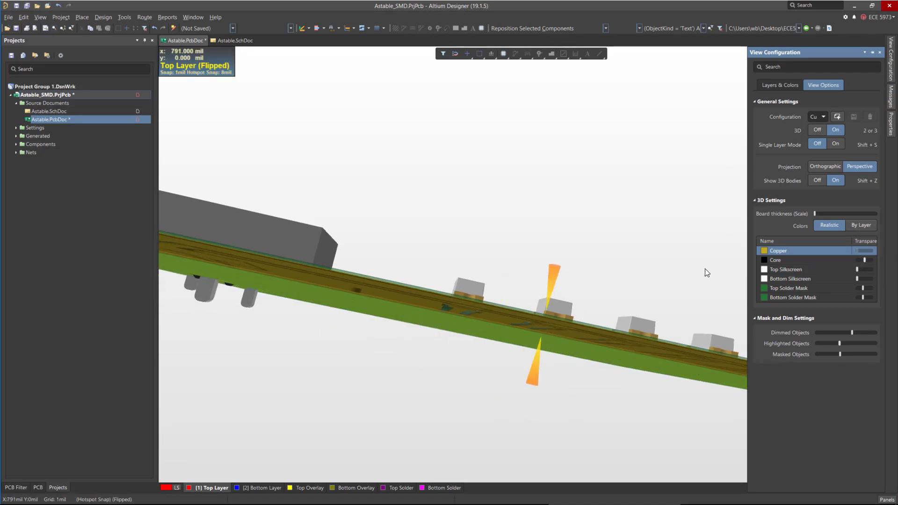
Return to the top-down view and hide the 3D component bodies.
right_drag(549, 247, 504, 336)
shift+right_drag(503, 272, 605, 183)
key(0)
click(892, 64)
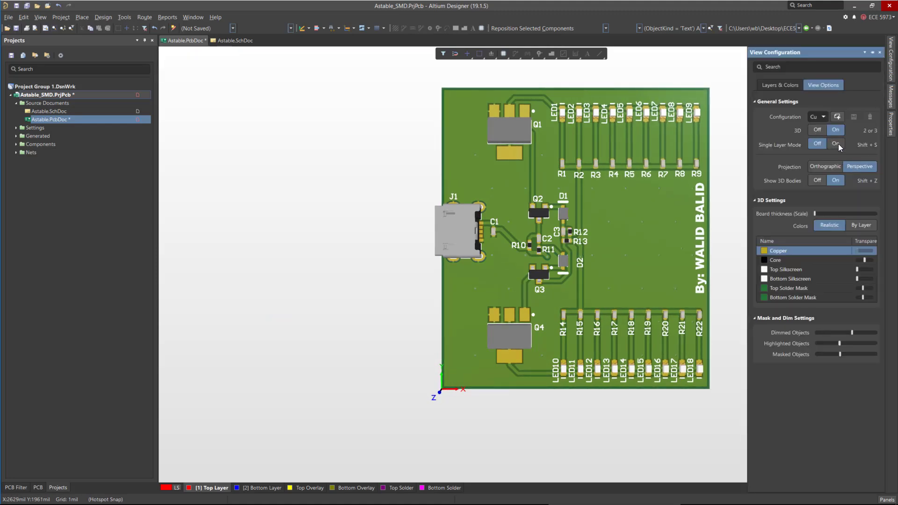
click(817, 181)
ctrl+scroll(458, 256, down, 3)
ctrl+scroll(569, 226, up, 3)
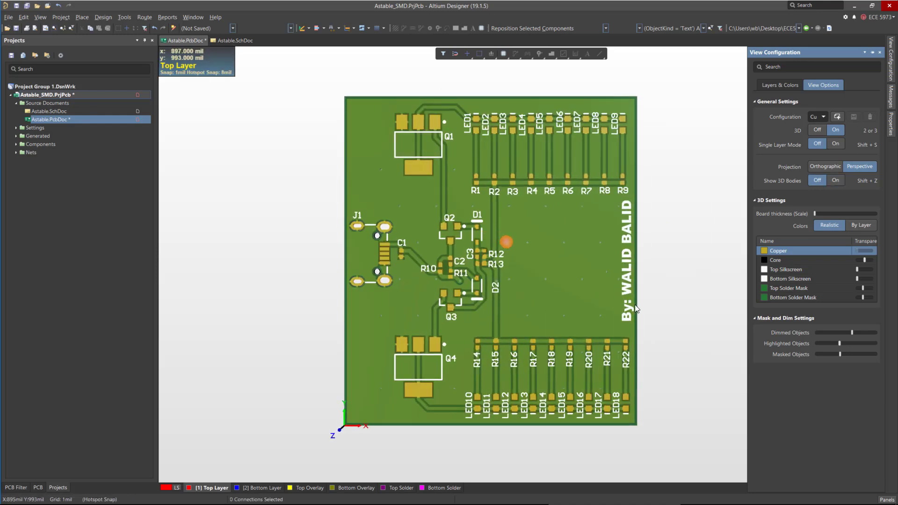
Flip the board to check its bottom side and back, then show the 3D component bodies again.
key(ctrl+f)
key(ctrl+f)
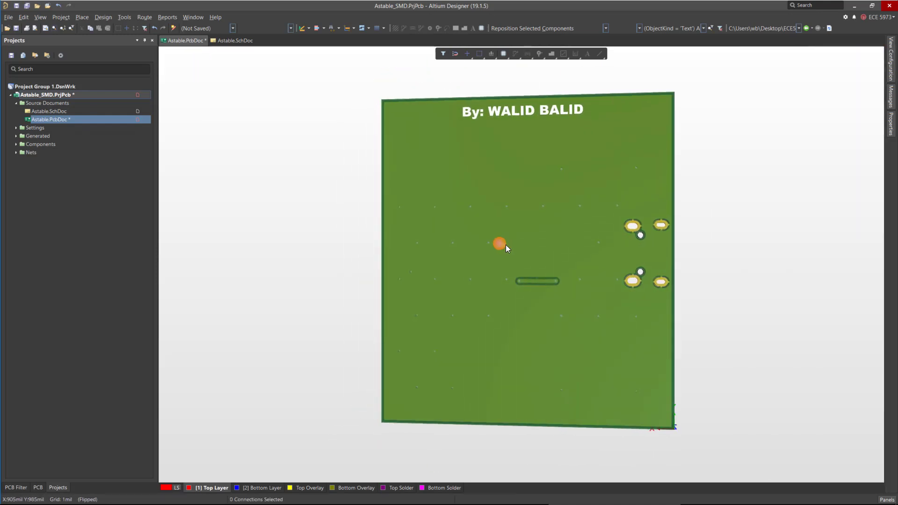
click(891, 59)
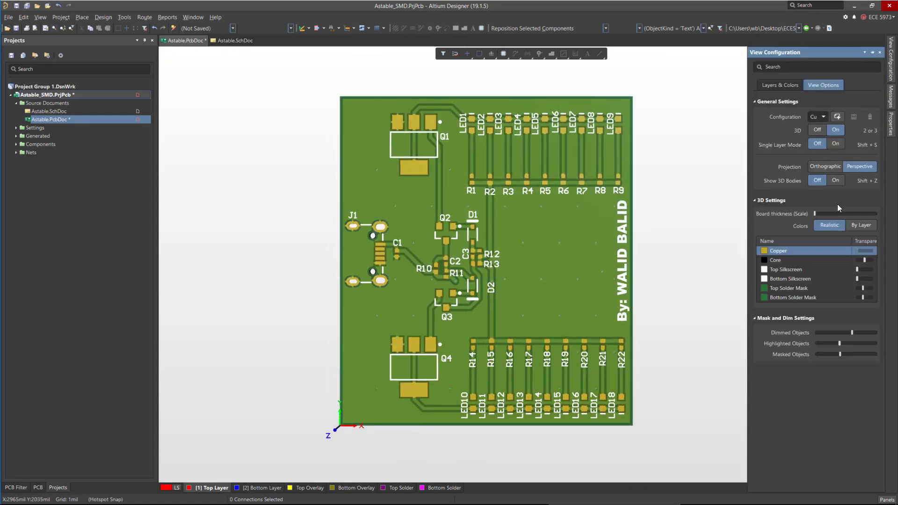
click(835, 181)
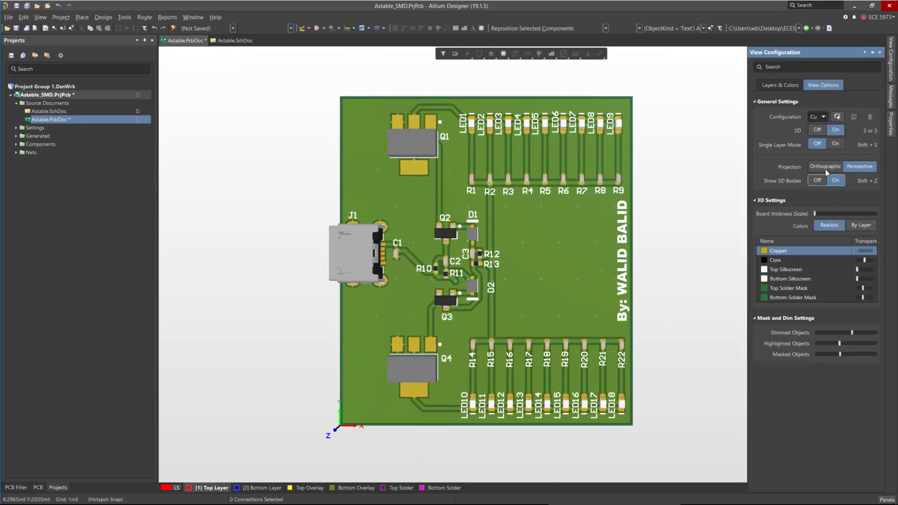
Compare orthographic and perspective projection of the 3D view, leaving perspective selected.
click(825, 167)
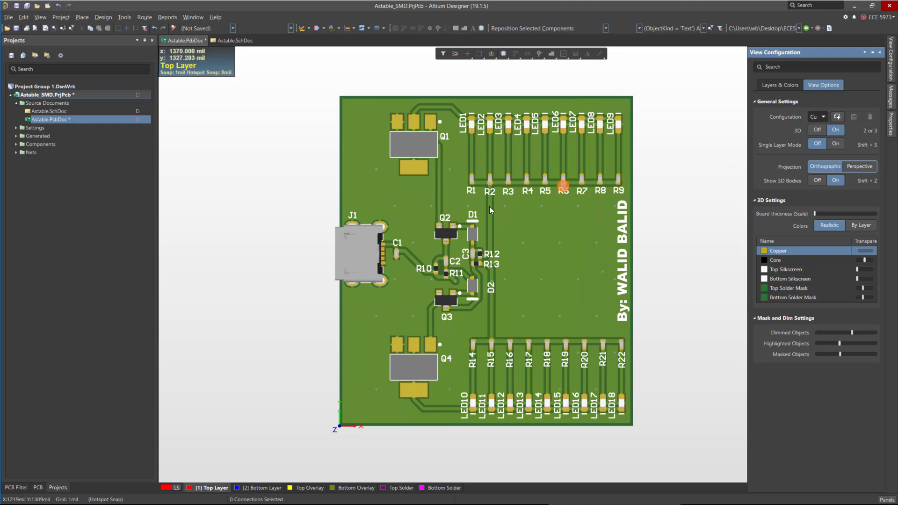
click(859, 167)
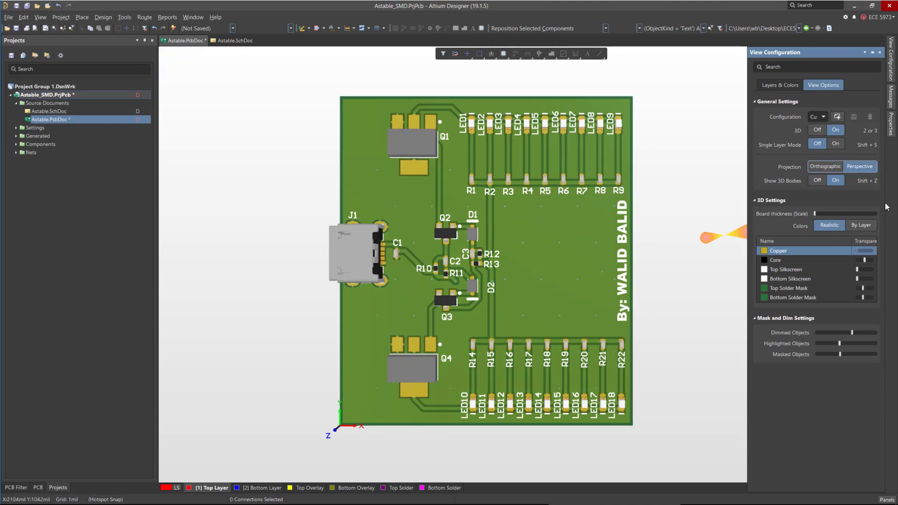
click(825, 169)
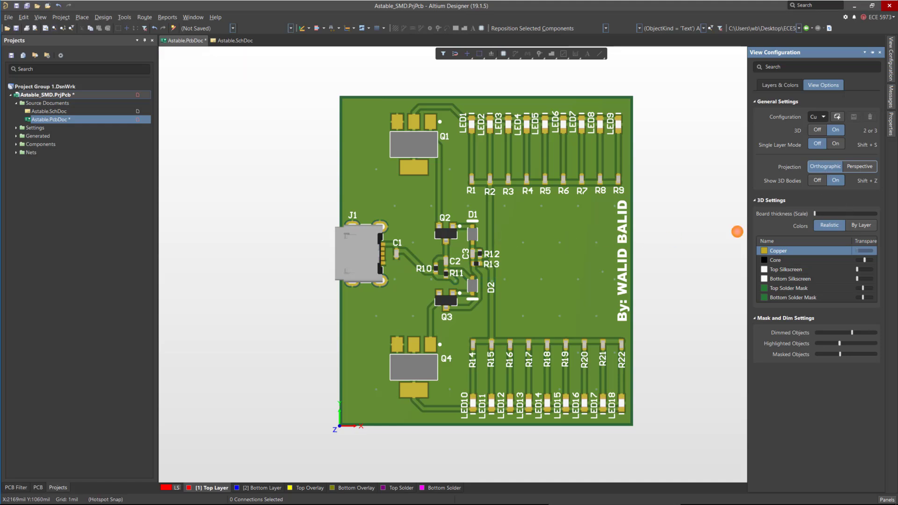
click(858, 167)
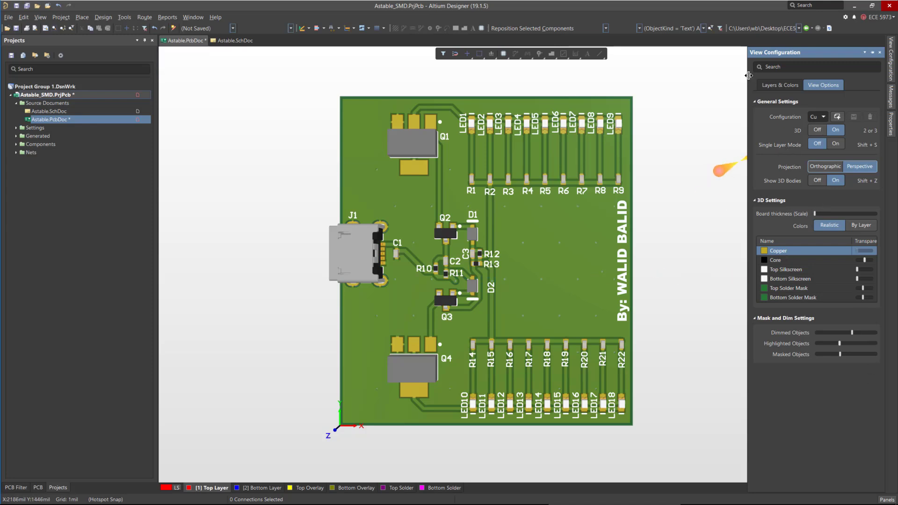
Switch back to 2D layout mode and save the PCB document.
click(776, 86)
key(2)
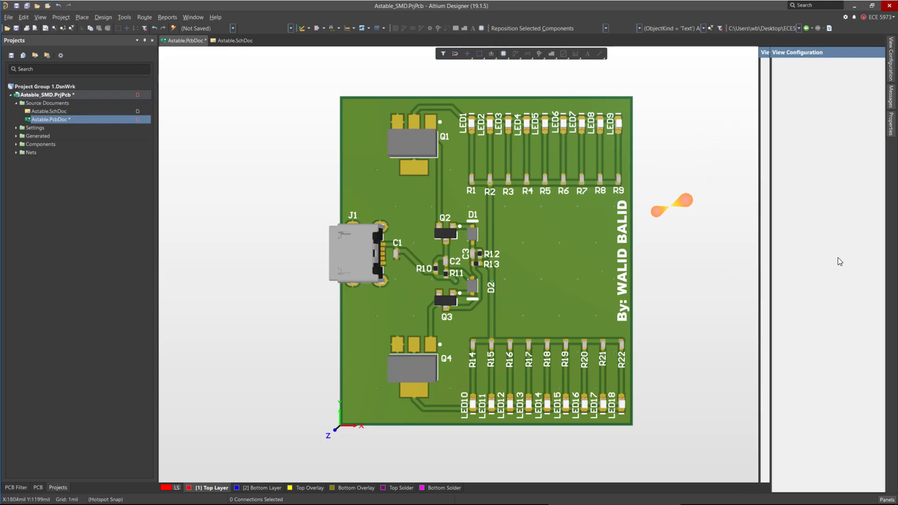
key(ctrl+s)
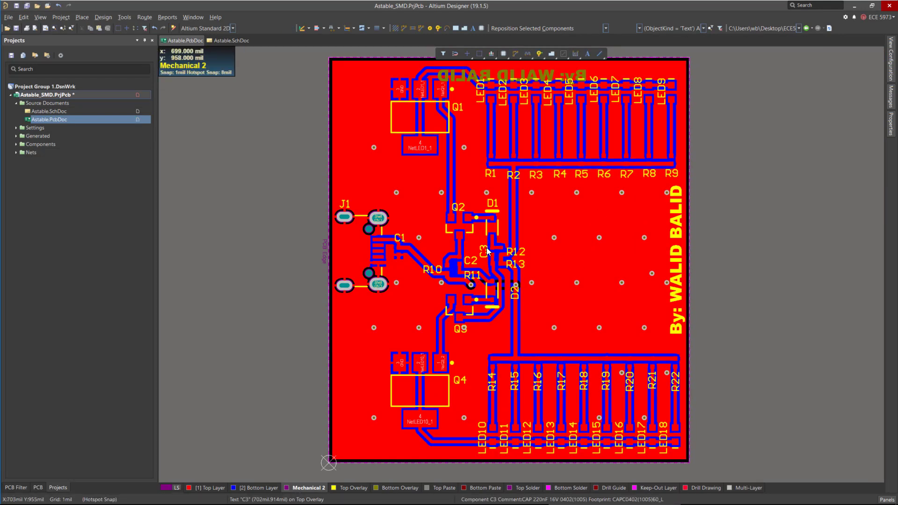
Remove the Job1.OutJob output job file from the project's Settings folder.
click(16, 128)
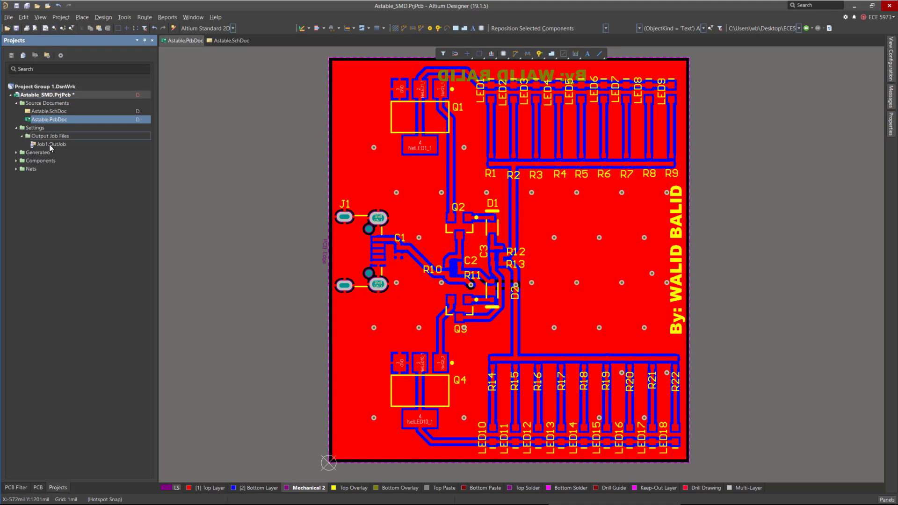
right_click(50, 145)
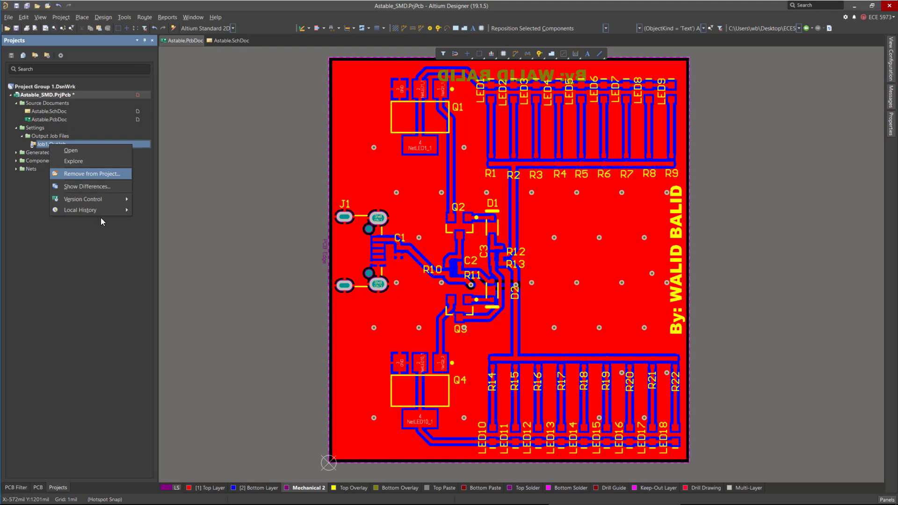
click(449, 275)
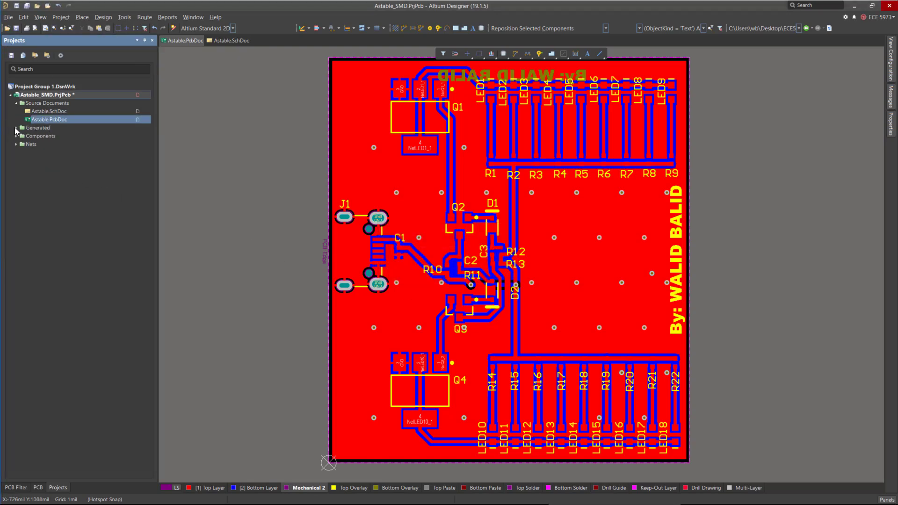
Add a new output job file to the Astable_SMD project.
right_click(36, 97)
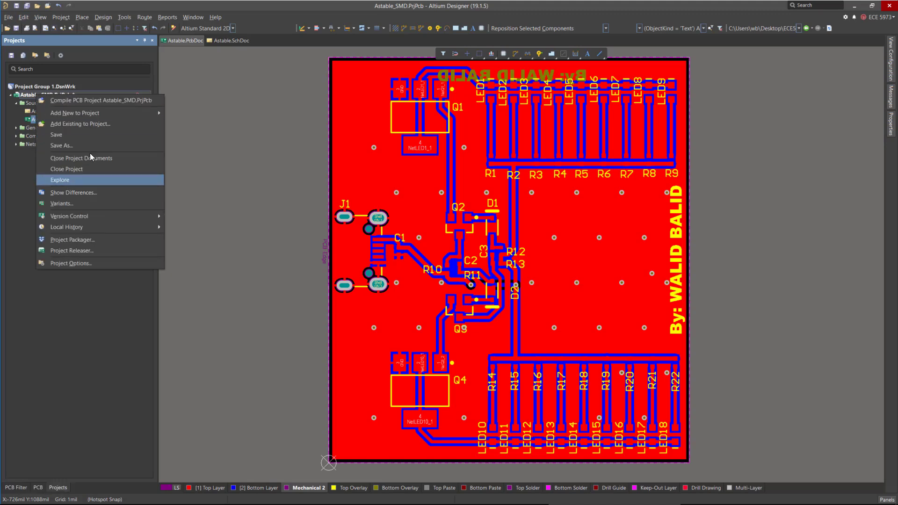
mouse_move(85, 114)
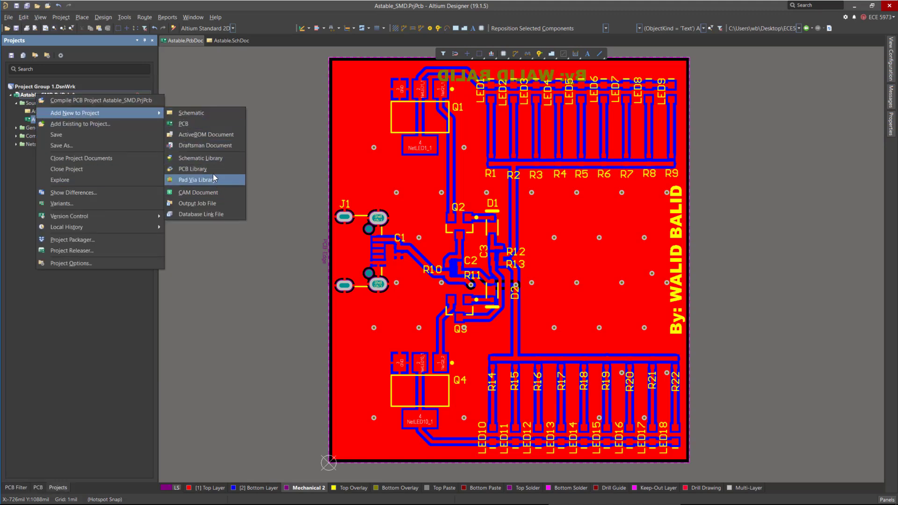
click(210, 203)
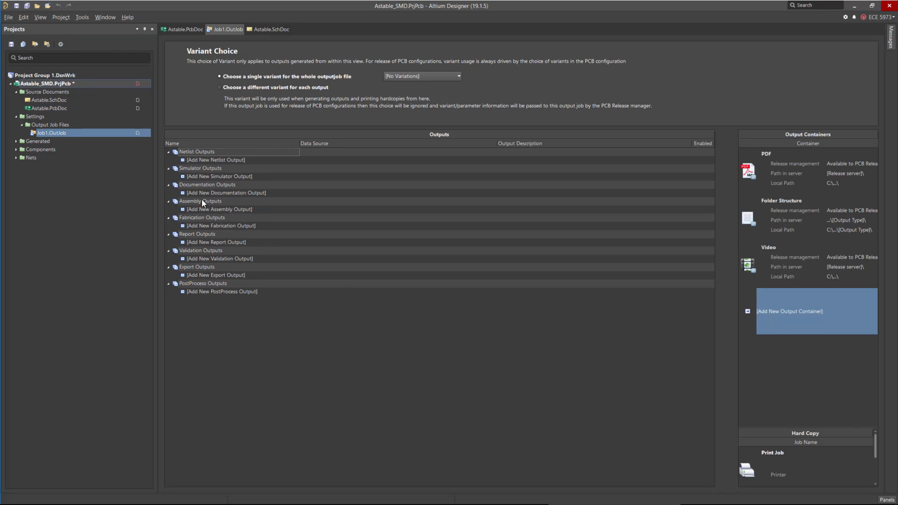
Add Gerber Files and NC Drill Files fabrication outputs, both sourced from the PCB document.
click(203, 226)
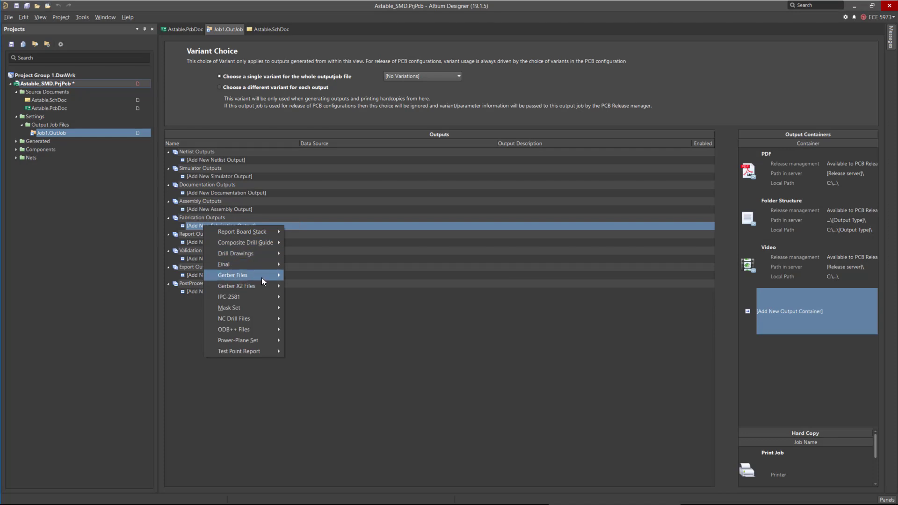
mouse_move(260, 276)
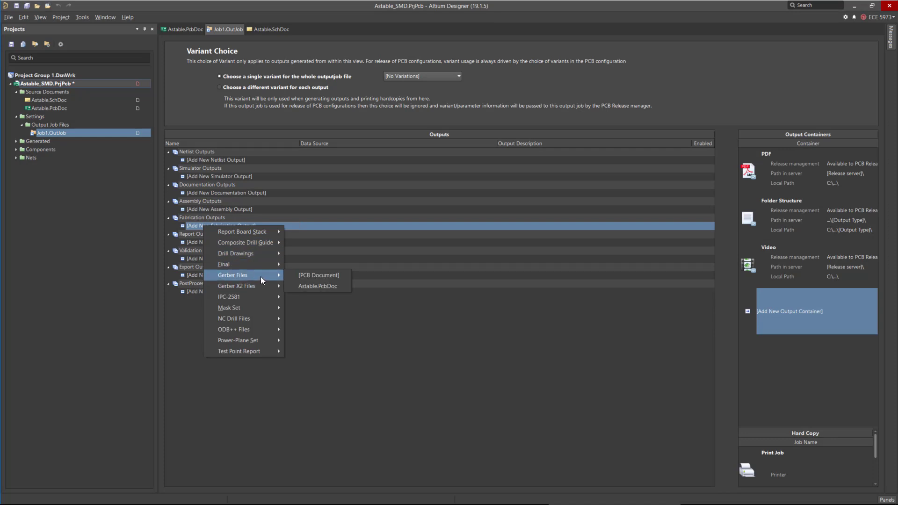
click(322, 276)
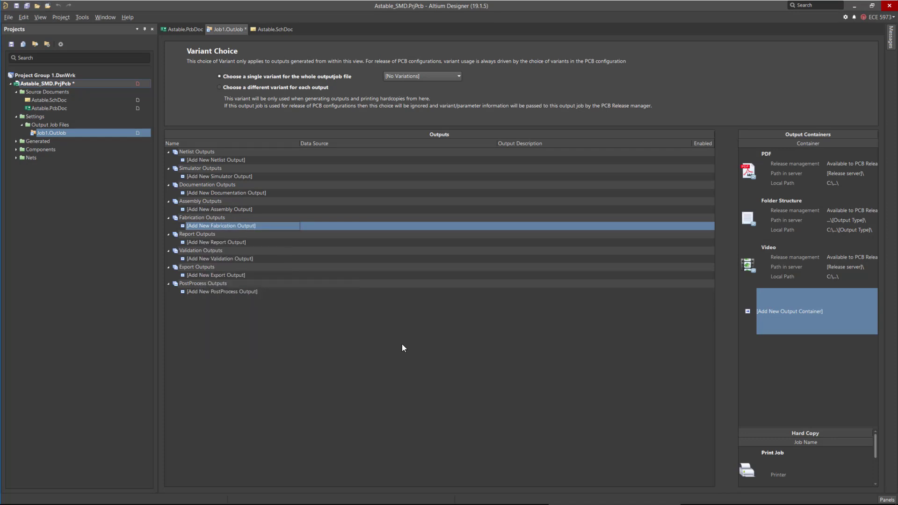
click(231, 235)
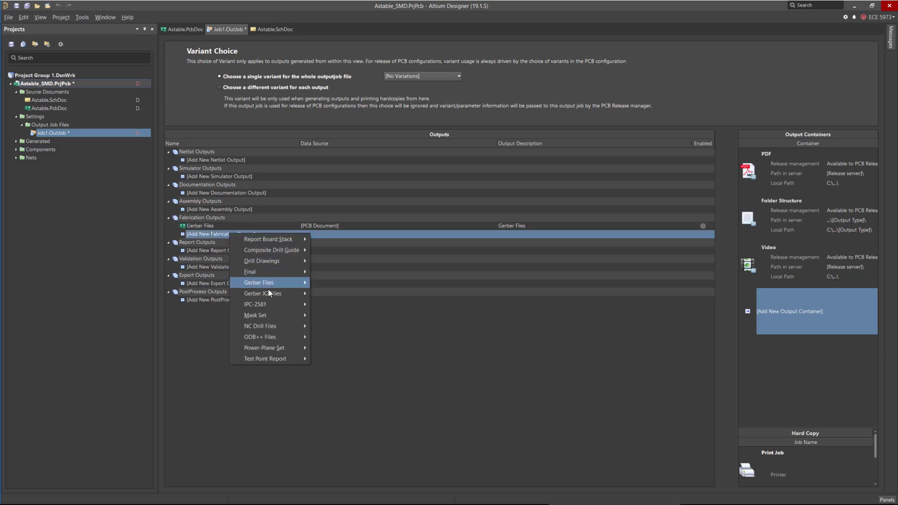
mouse_move(282, 326)
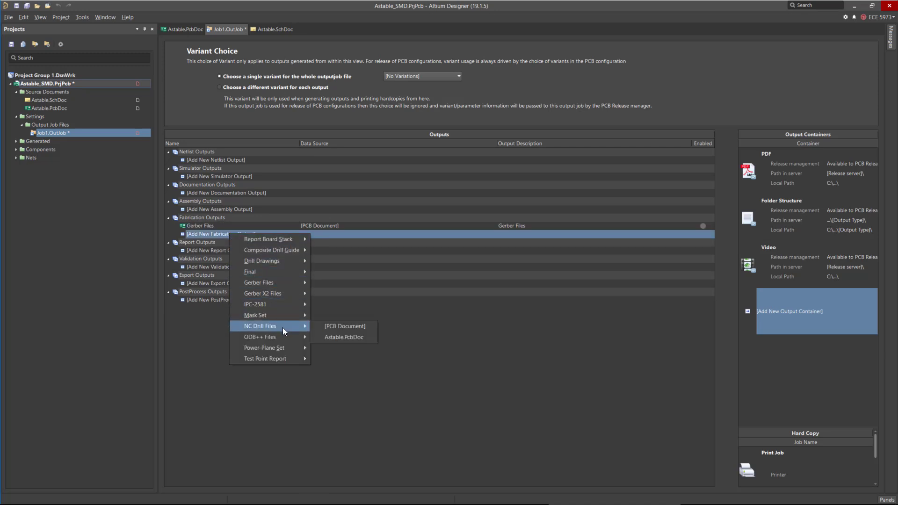
click(340, 326)
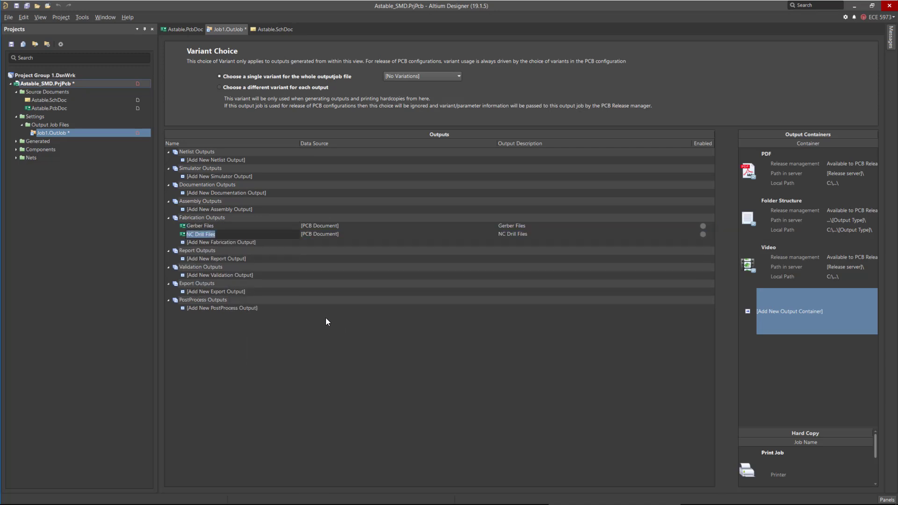
Configure the Gerber output to use millimetres and also plot the Keep-Out Layer.
click(215, 226)
right_click(214, 228)
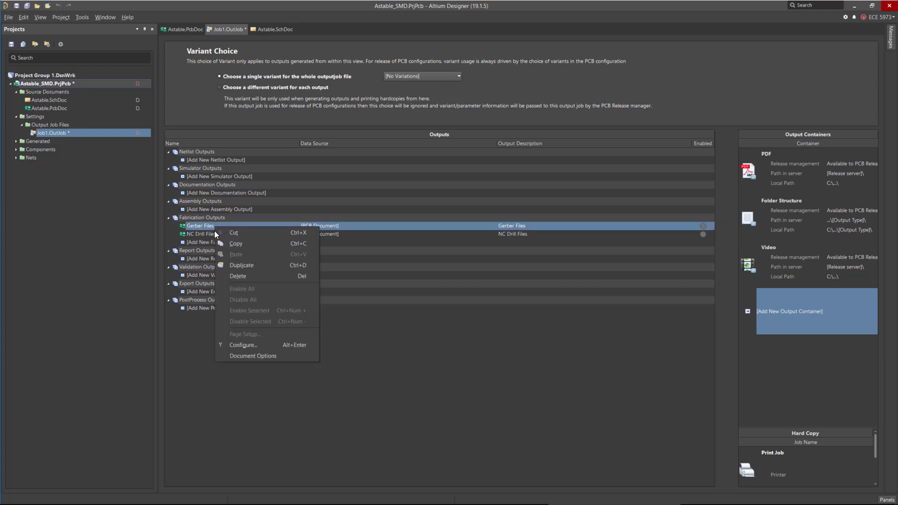
click(262, 344)
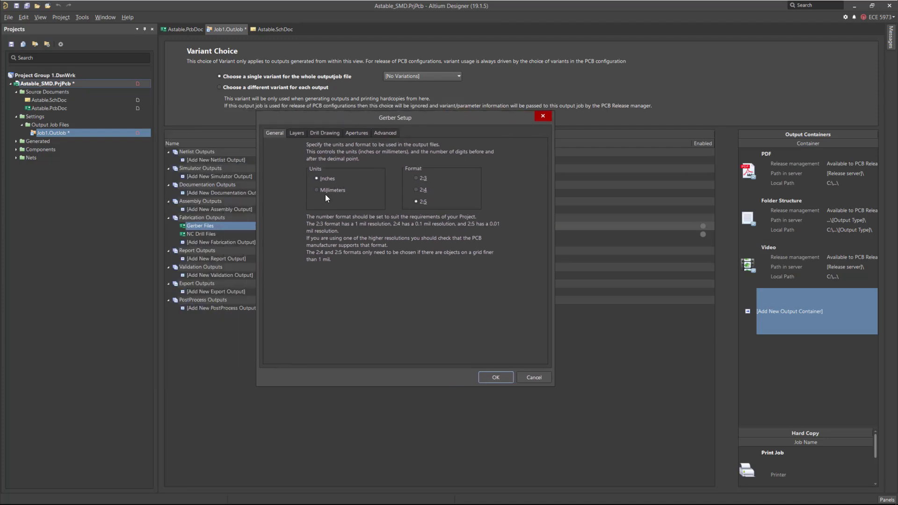
click(317, 190)
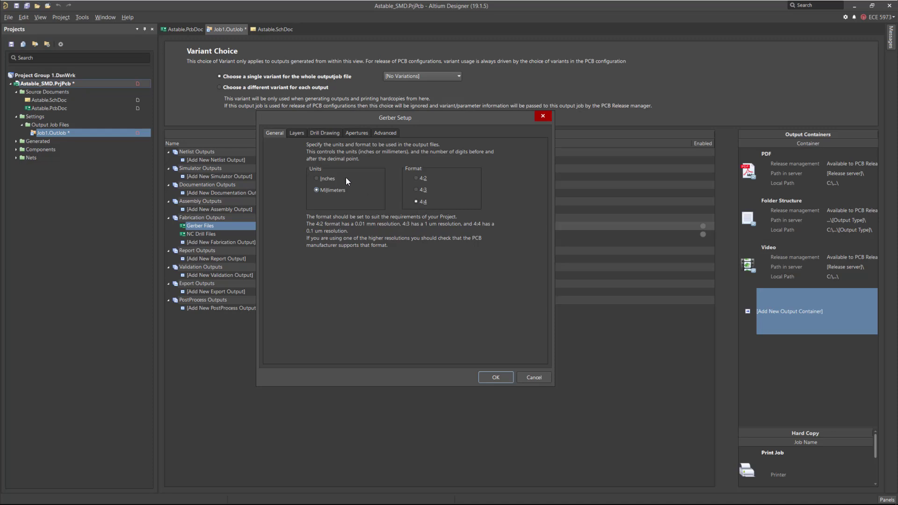
click(300, 134)
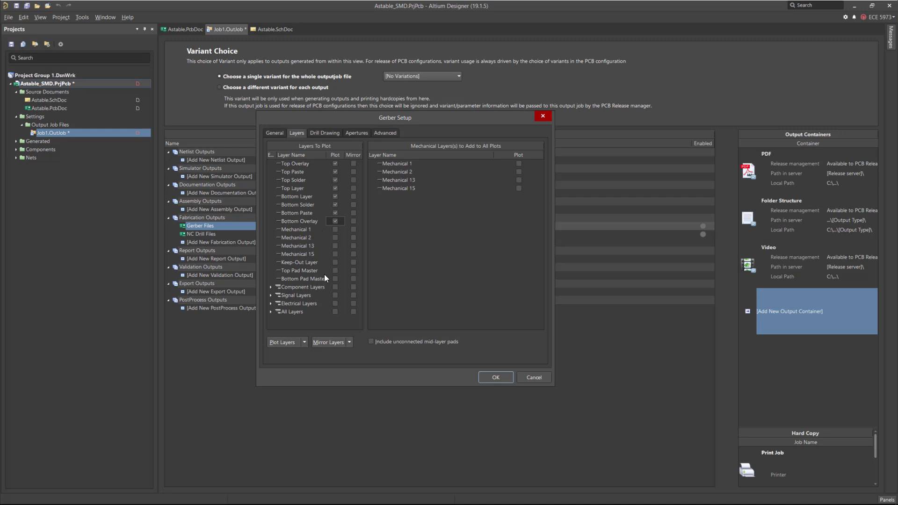
click(334, 262)
click(496, 376)
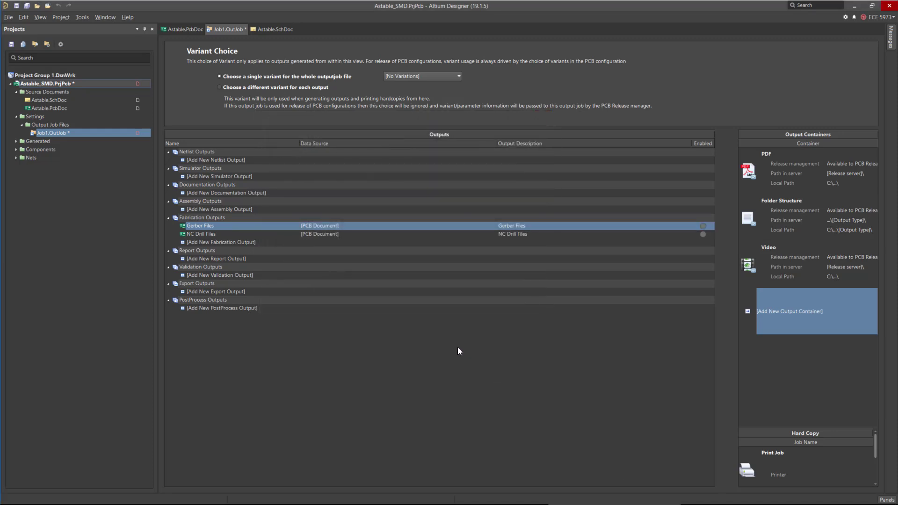
Configure the NC Drill output to use millimetres.
click(243, 233)
right_click(242, 234)
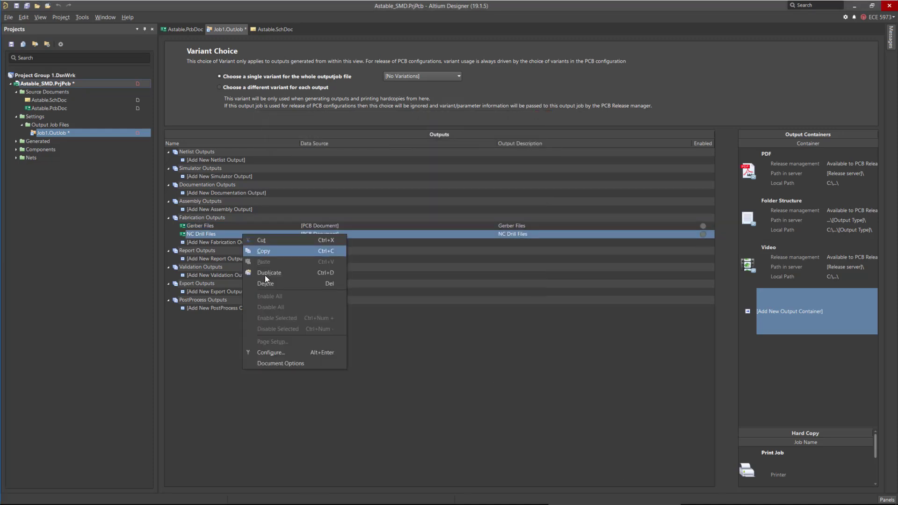
click(300, 348)
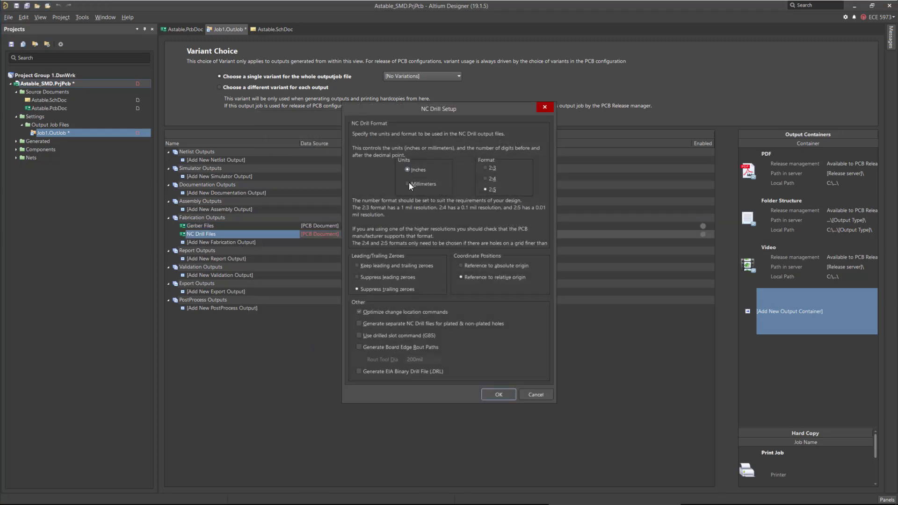
click(407, 184)
click(489, 395)
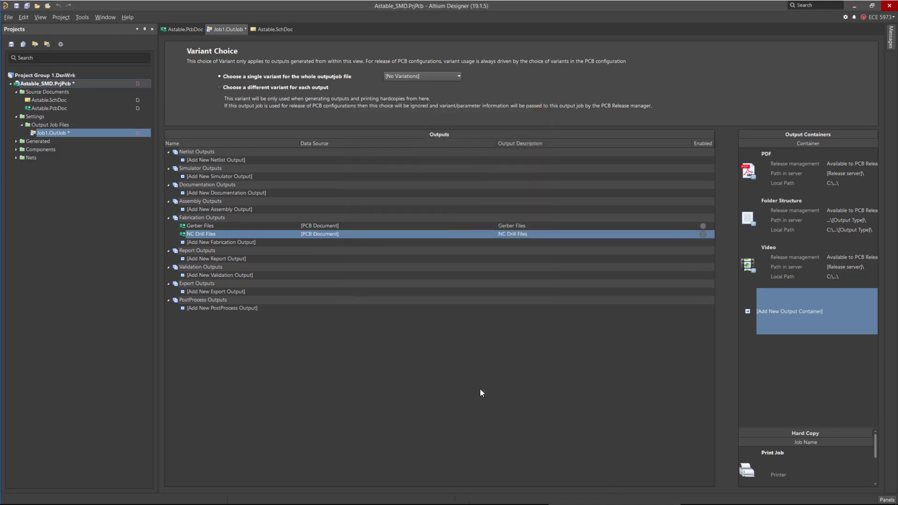
Enable the Gerber and NC Drill outputs for the Folder Structure output container.
click(799, 221)
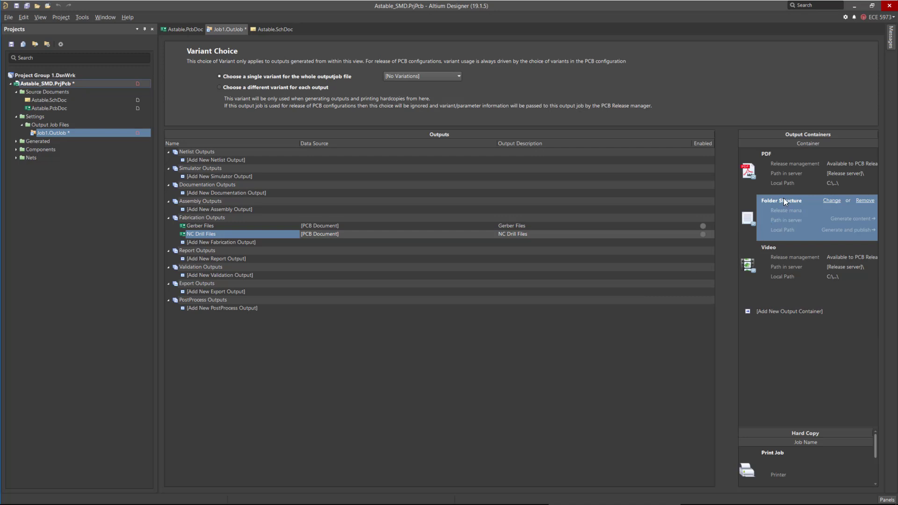
click(702, 225)
click(702, 234)
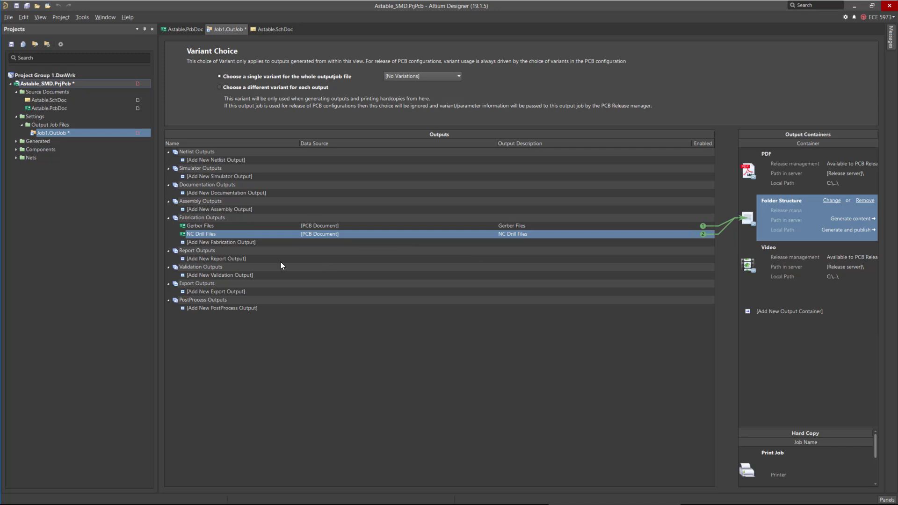
Add a pick and place files assembly output sourced from the PCB document.
click(218, 211)
mouse_move(240, 215)
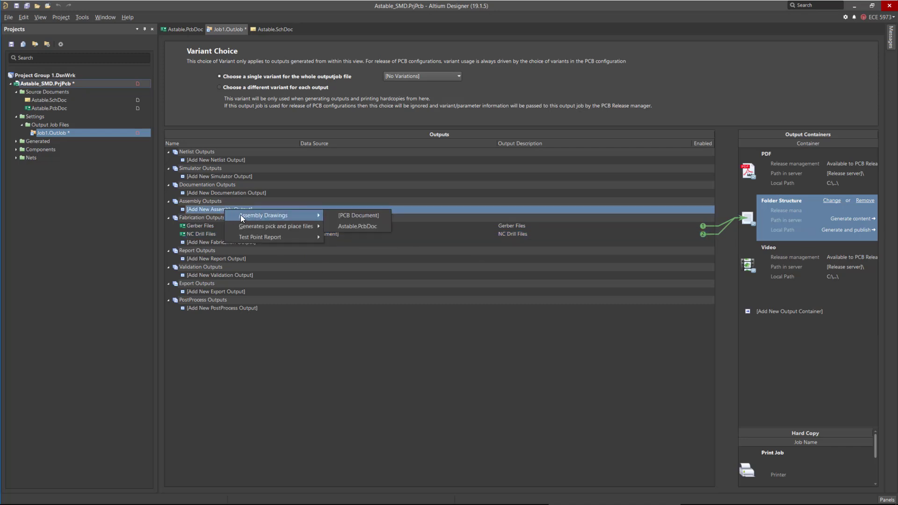
mouse_move(276, 226)
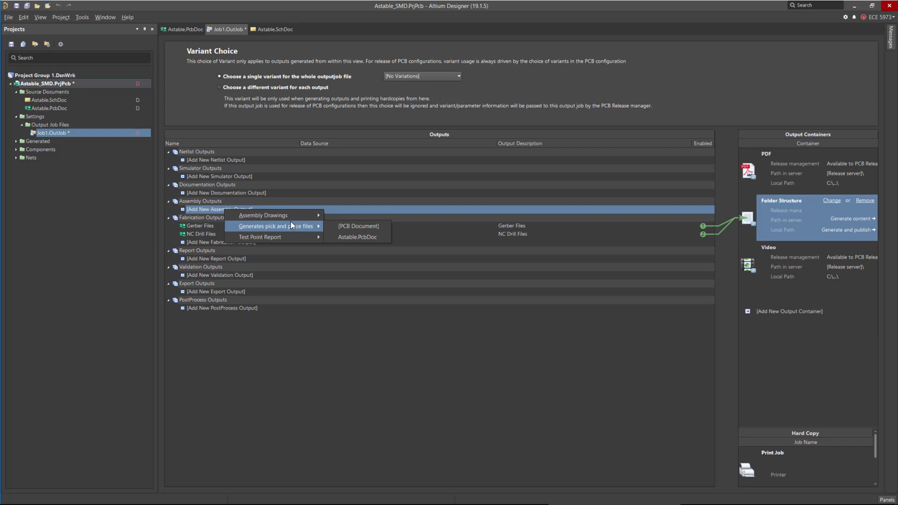
click(356, 226)
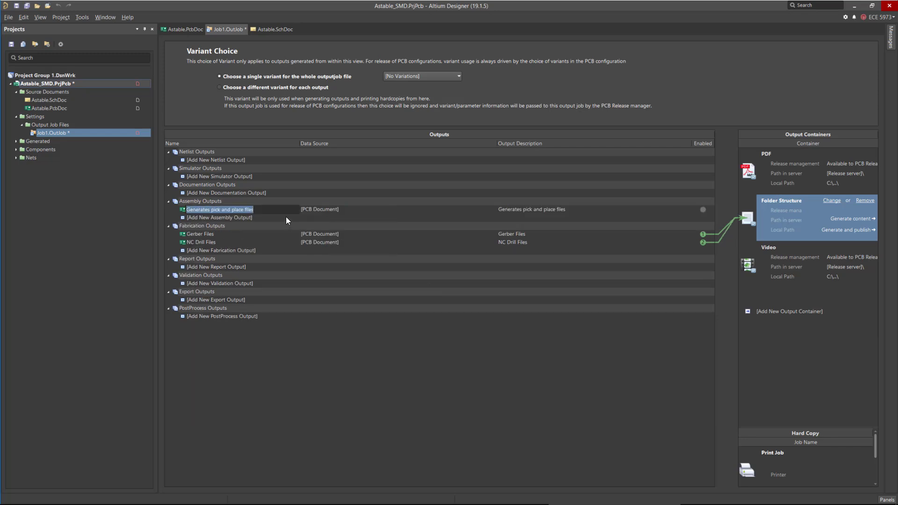
Configure the pick and place output to produce CSV format in metric units.
right_click(242, 210)
click(313, 321)
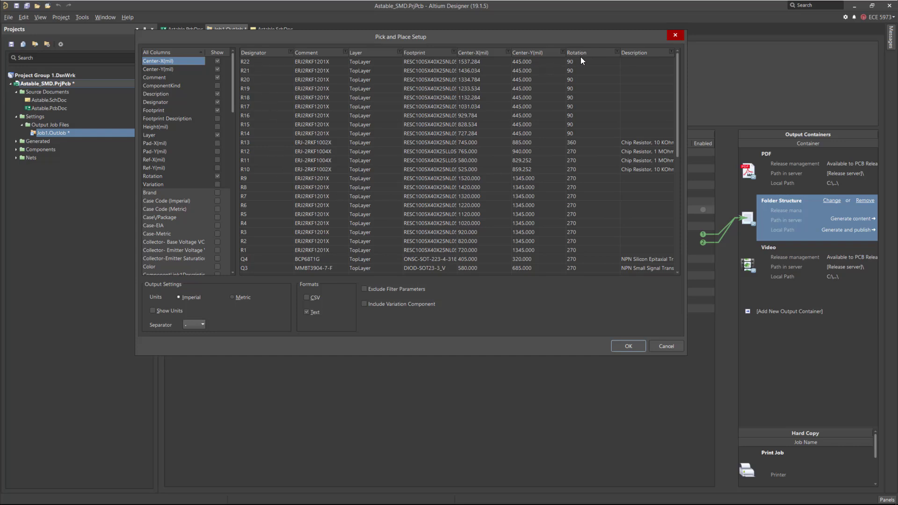
drag(687, 324, 775, 323)
drag(645, 354, 641, 471)
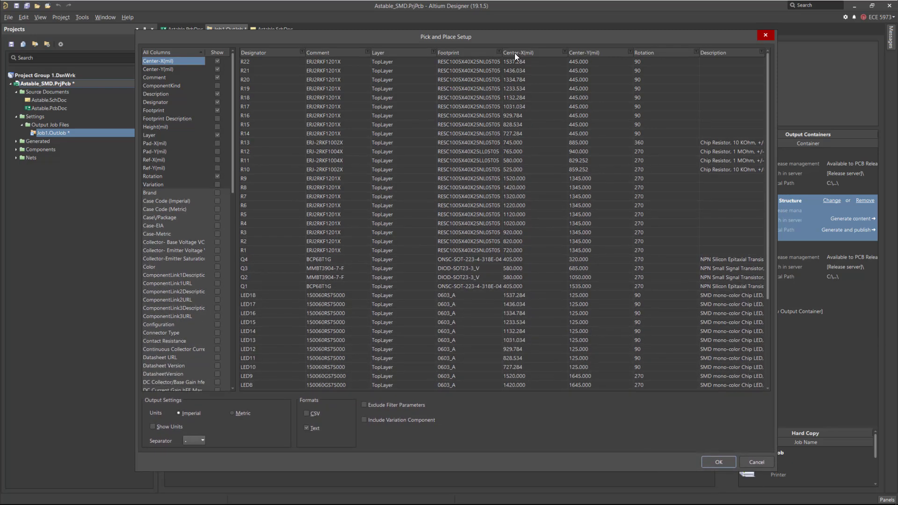
click(578, 64)
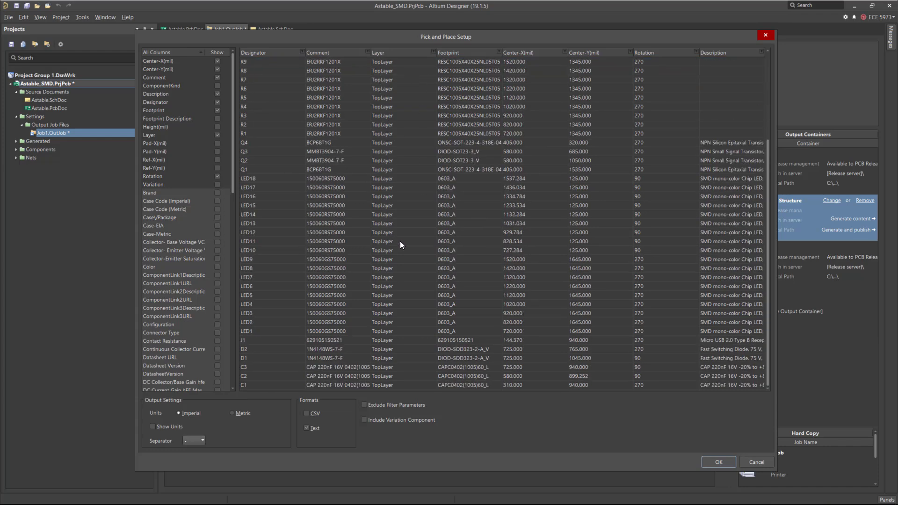
scroll(394, 141, down, 4)
click(433, 52)
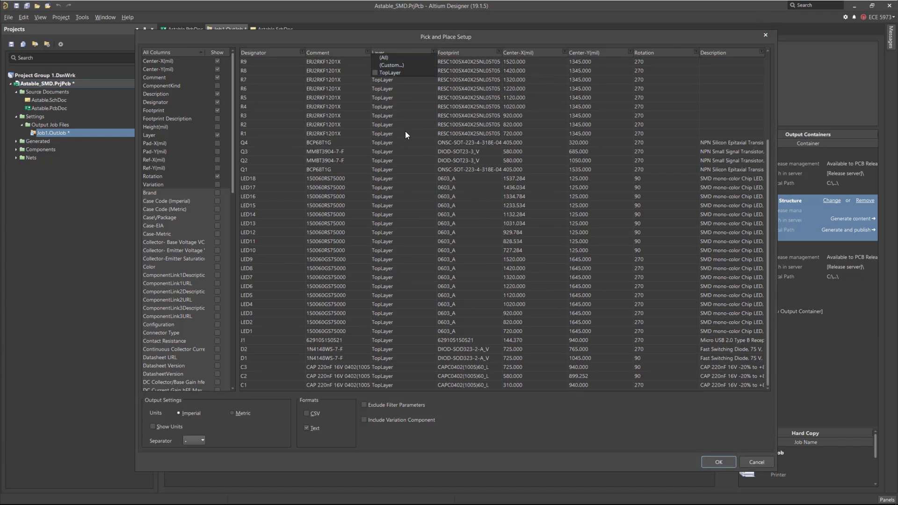
click(400, 153)
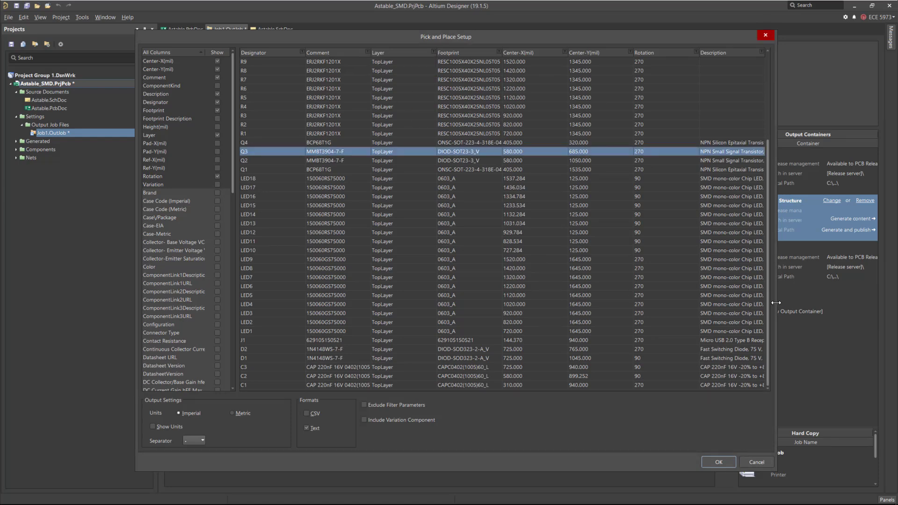
click(714, 462)
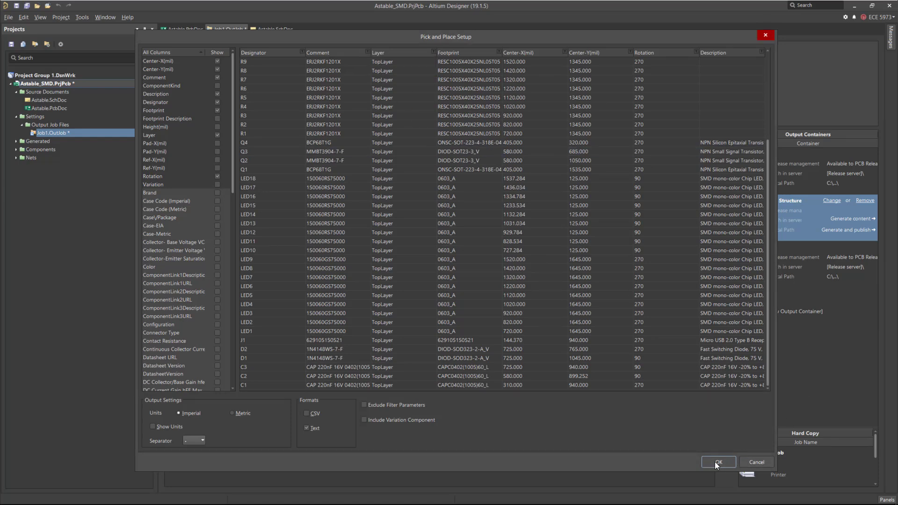
click(305, 428)
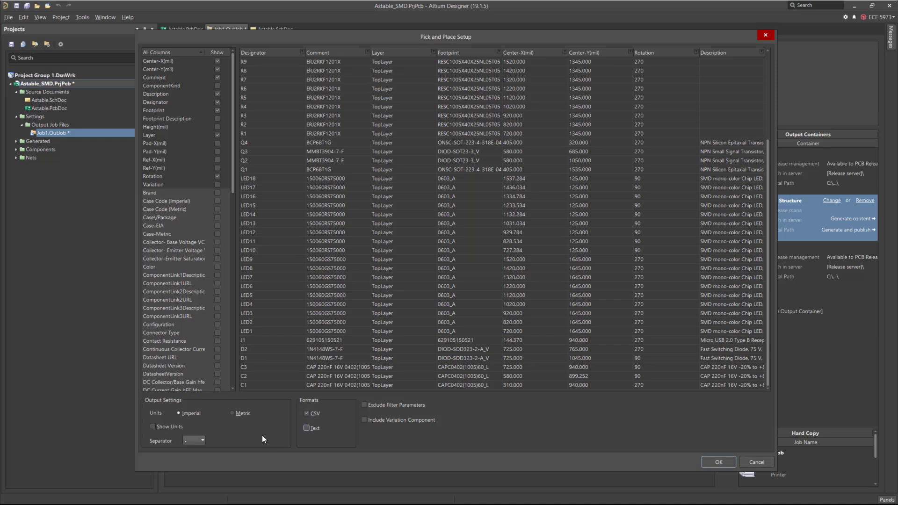
click(232, 413)
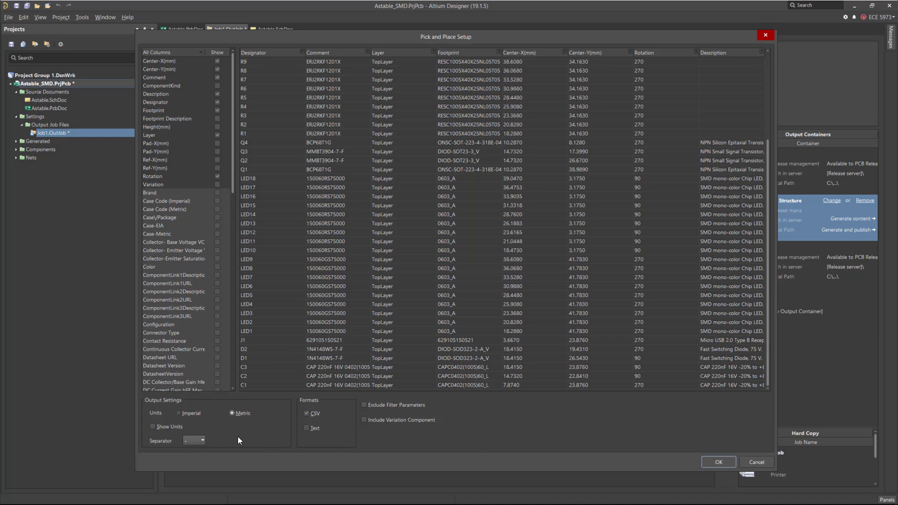
click(724, 467)
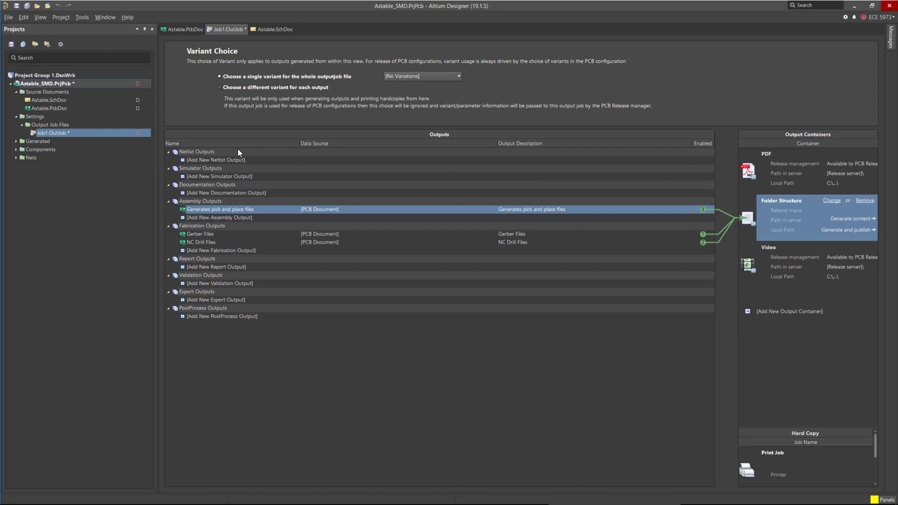
Add Schematic Prints of the project physical documents and enable them for the PDF output container.
click(204, 193)
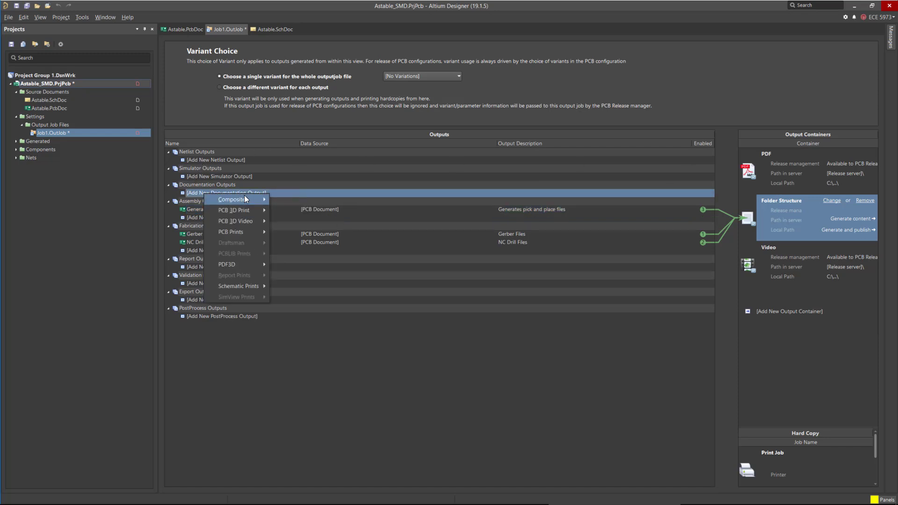
mouse_move(251, 287)
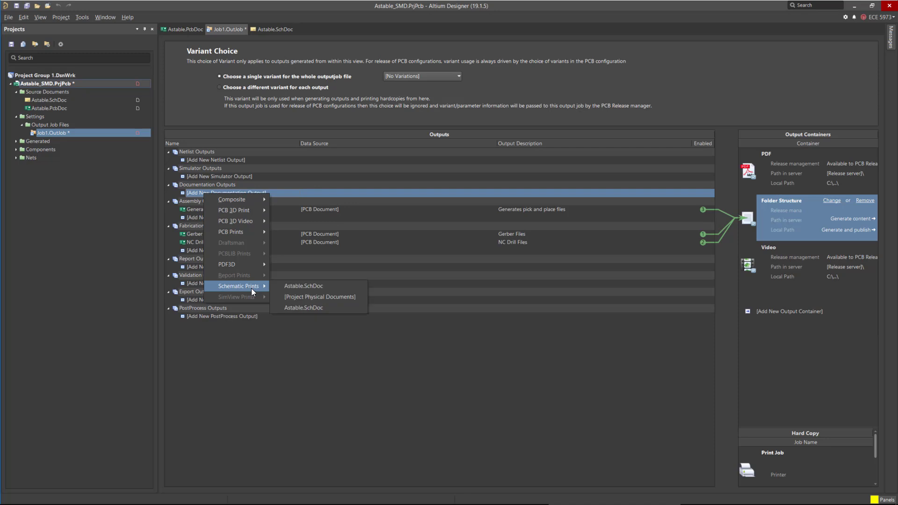
click(341, 296)
click(767, 177)
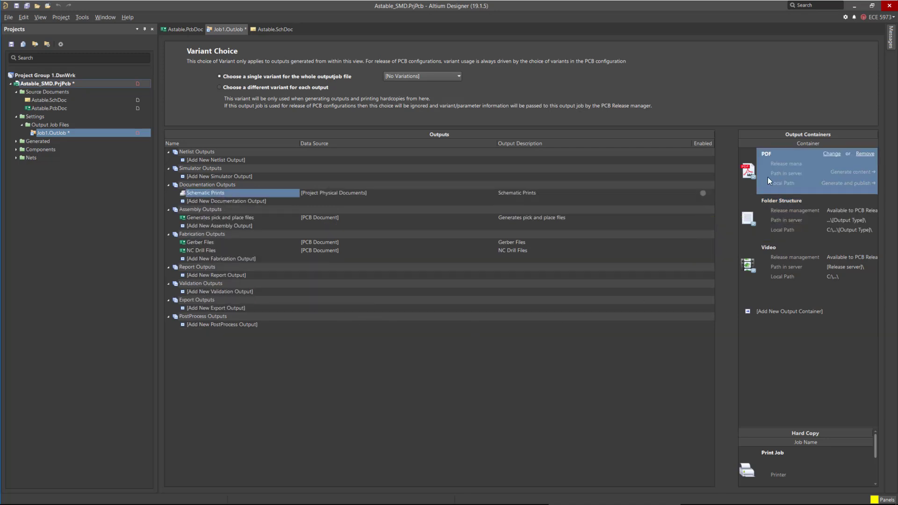
click(703, 193)
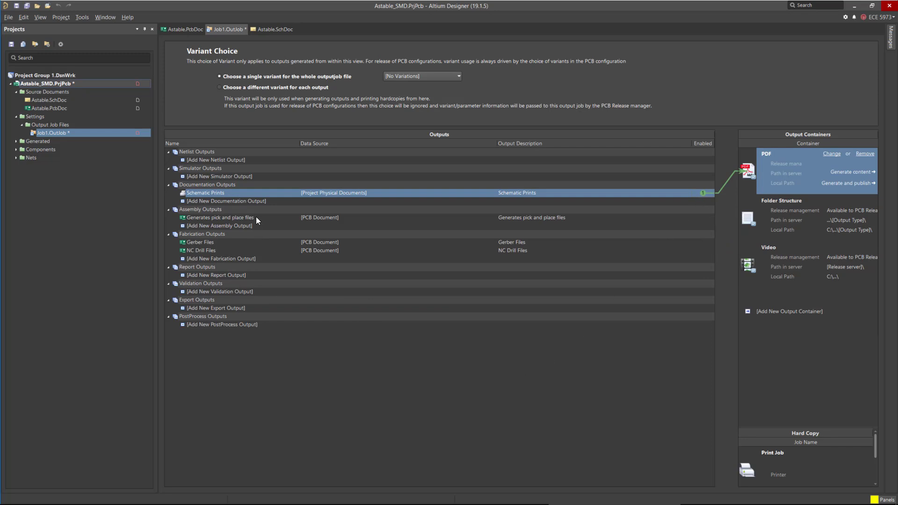
Add a PDF3D documentation output from the PCB document and enable it for the PDF output container.
click(243, 201)
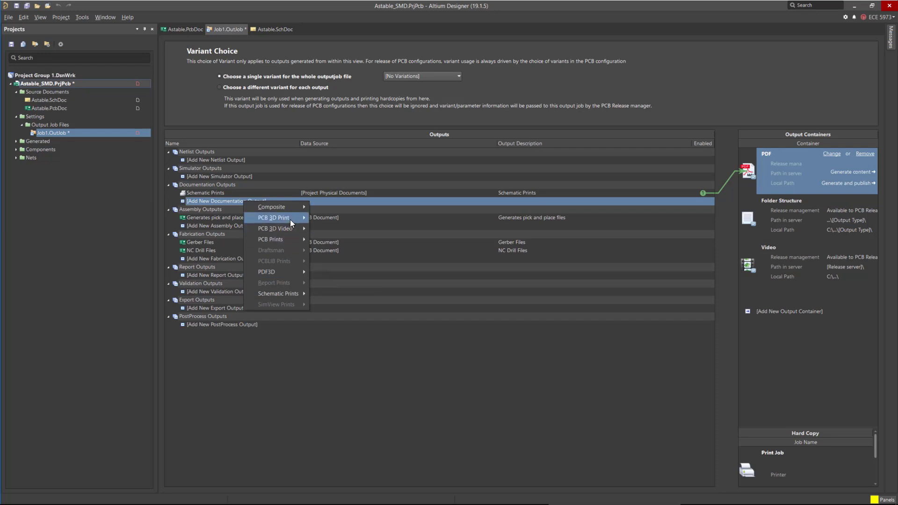
mouse_move(292, 220)
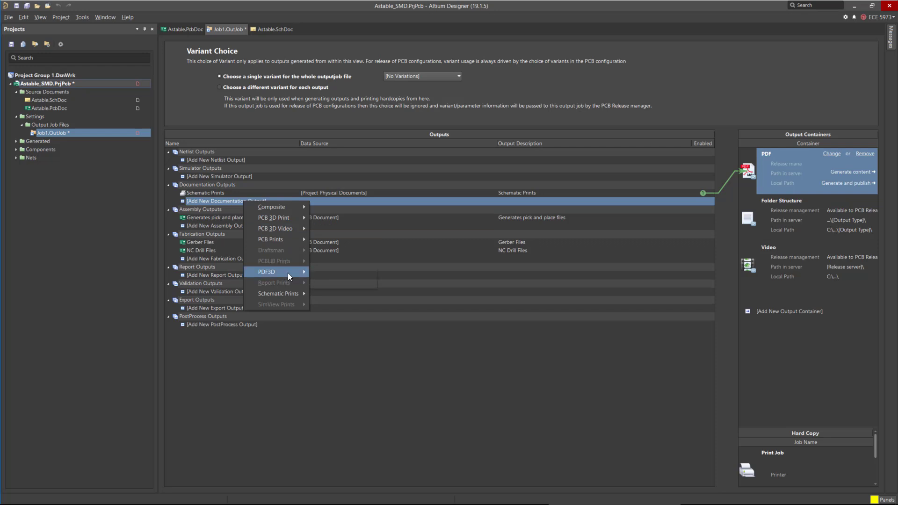
mouse_move(288, 273)
click(346, 272)
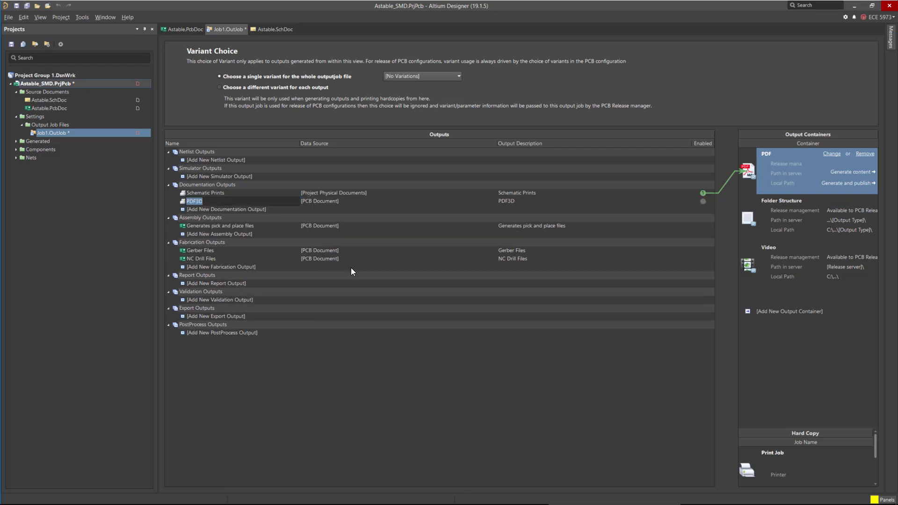
click(703, 201)
click(245, 209)
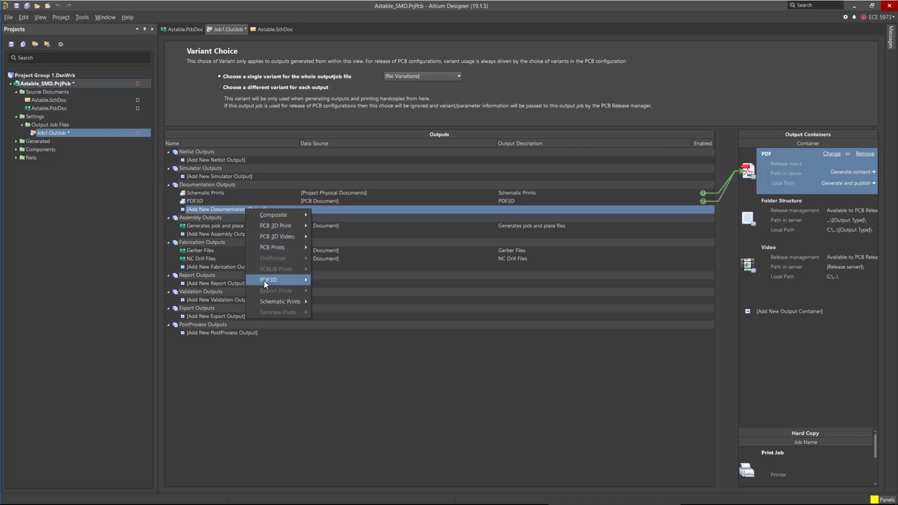
click(245, 396)
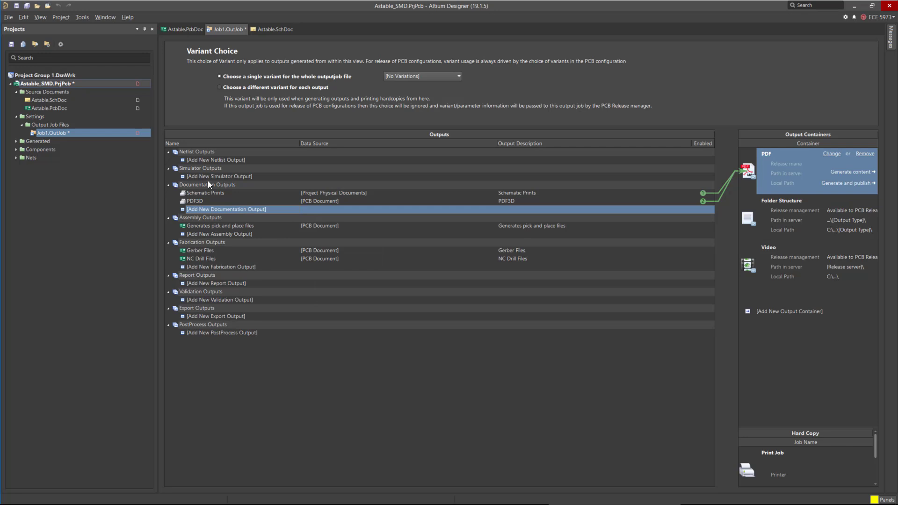
Add an Assembly Drawings assembly output sourced from the PCB document.
click(212, 233)
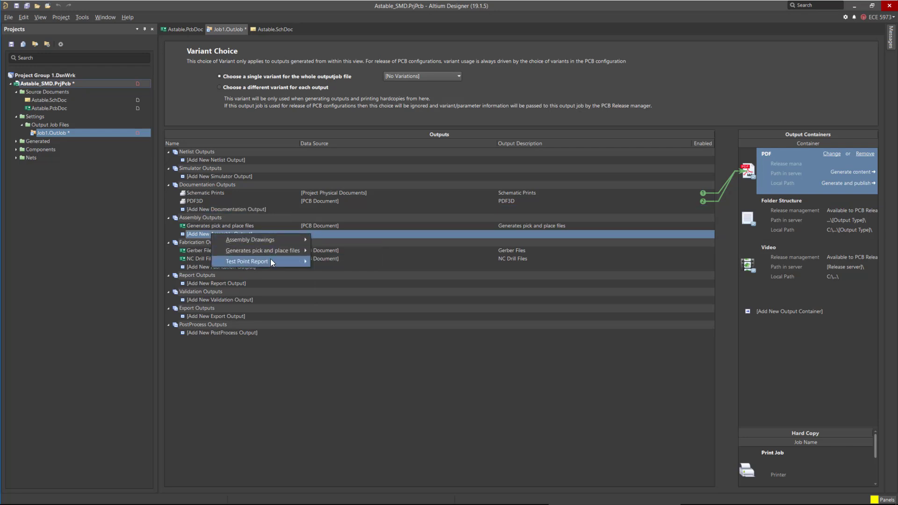
mouse_move(273, 238)
click(350, 239)
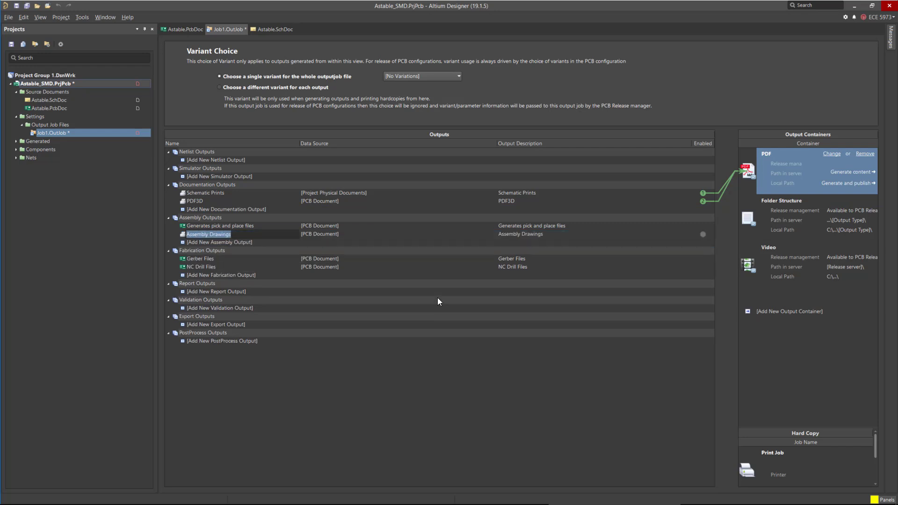
Open the assembly drawings' printout properties and change the top drawing's Mechanical 1 layer to Keep-Out Layer.
right_click(231, 234)
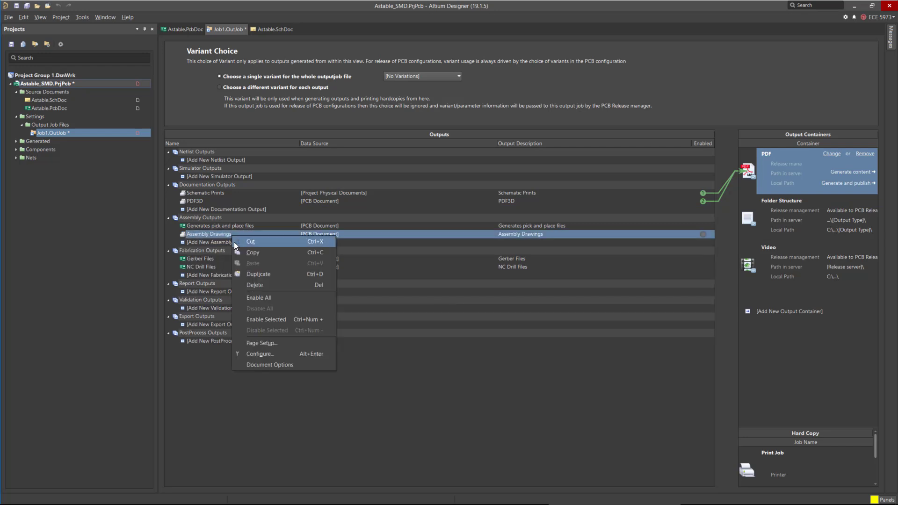
click(279, 363)
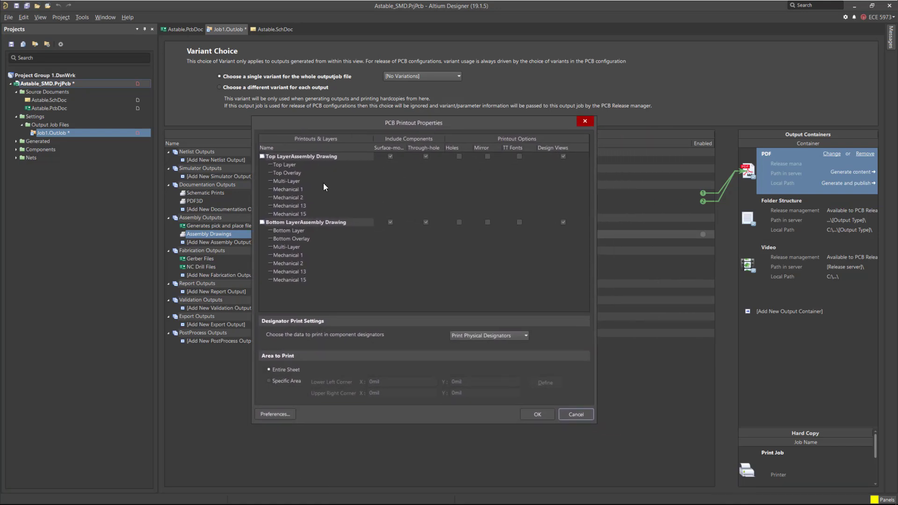
double_click(294, 188)
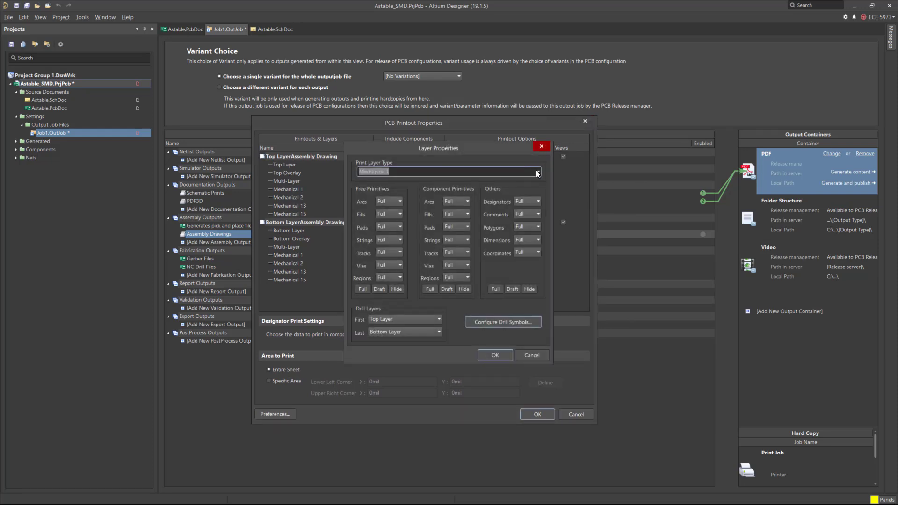
click(537, 174)
scroll(424, 212, up, 2)
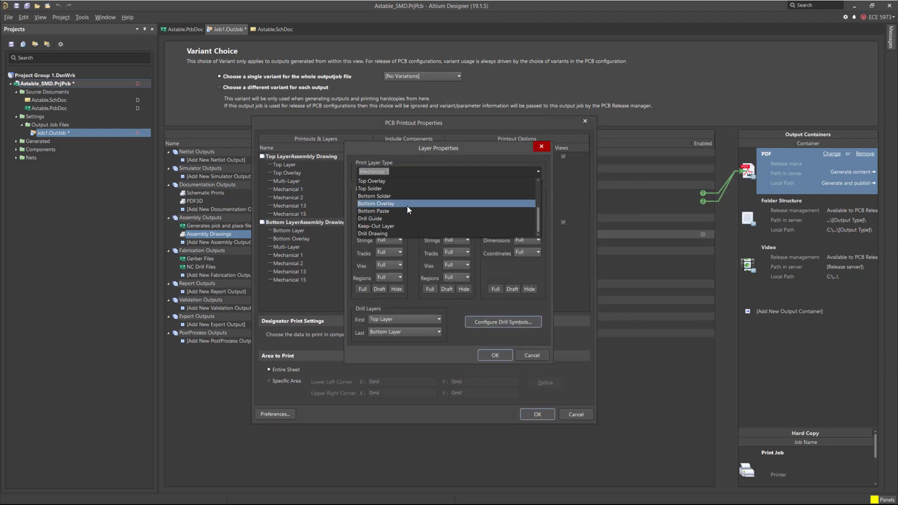
click(399, 225)
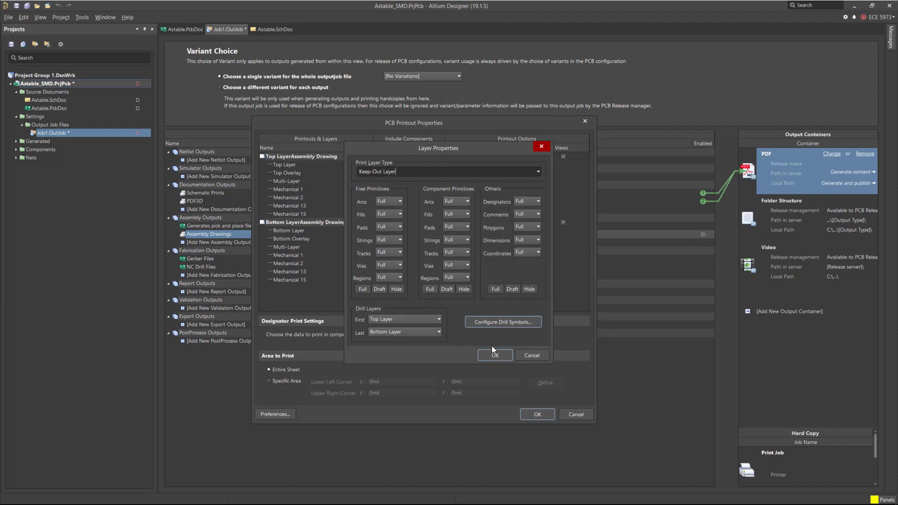
click(494, 354)
Delete the Mechanical 2, 13 and 15 layers from the top layer assembly drawing.
click(299, 197)
shift+click(298, 213)
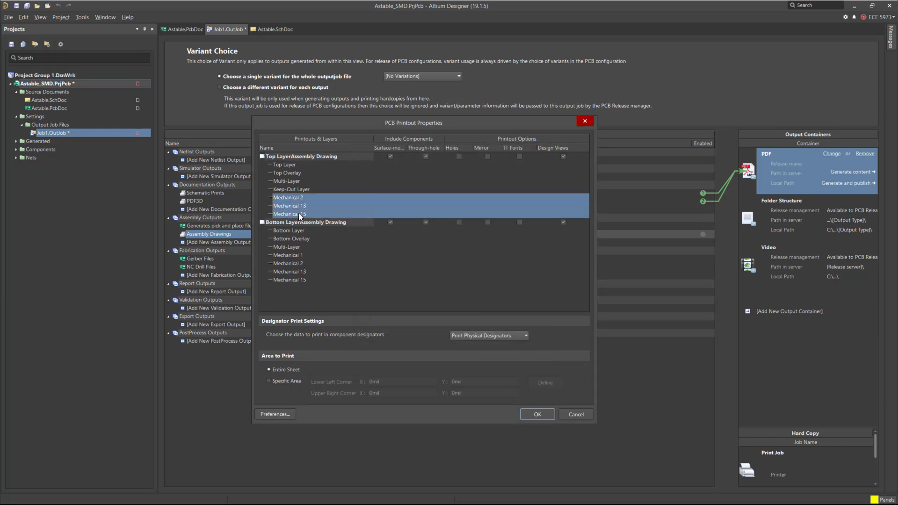
right_click(298, 213)
click(346, 376)
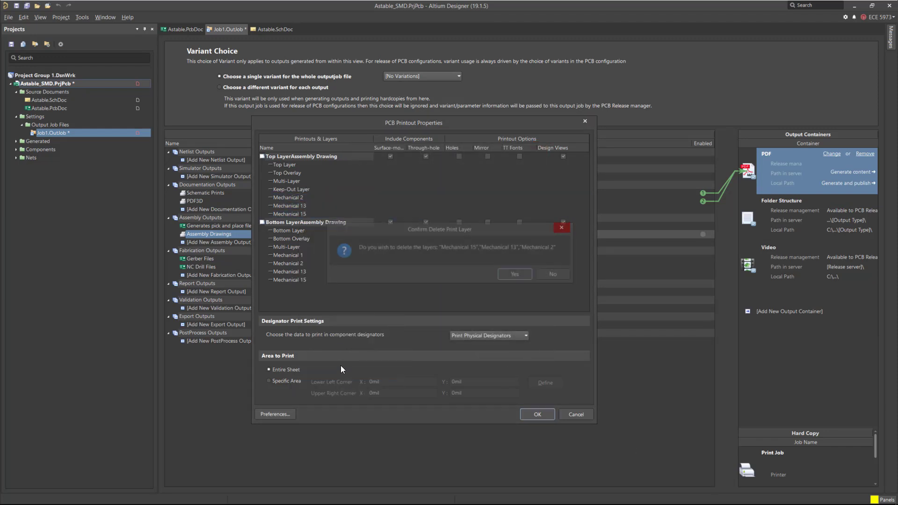
click(513, 274)
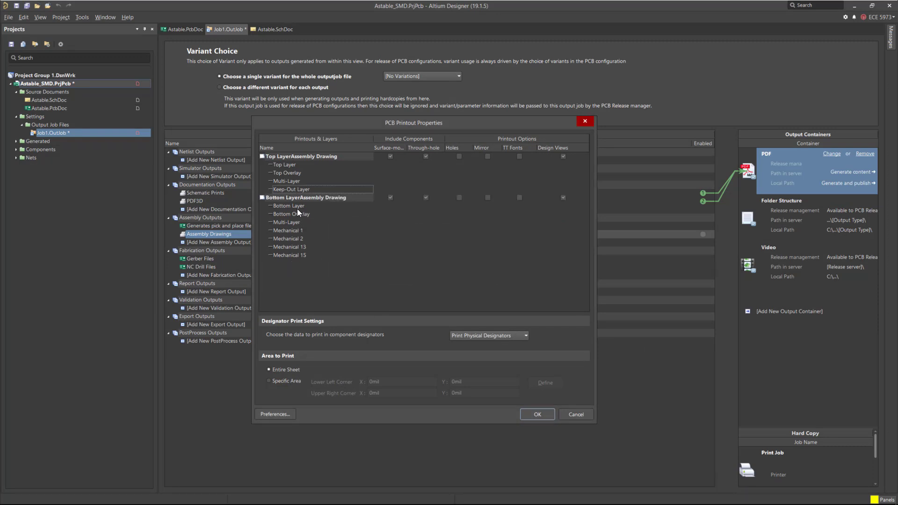
Change the bottom assembly drawing's Mechanical 1 layer to Keep-Out Layer.
double_click(293, 232)
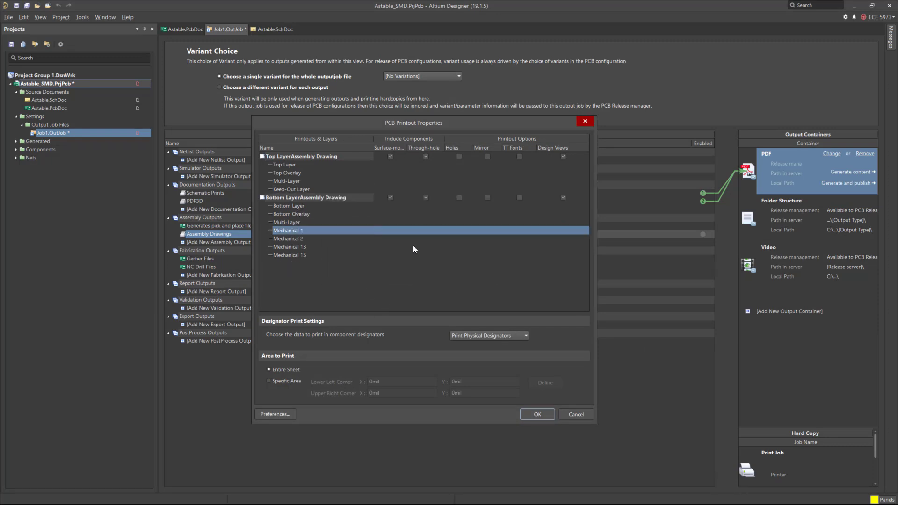
click(538, 171)
scroll(434, 206, down, 2)
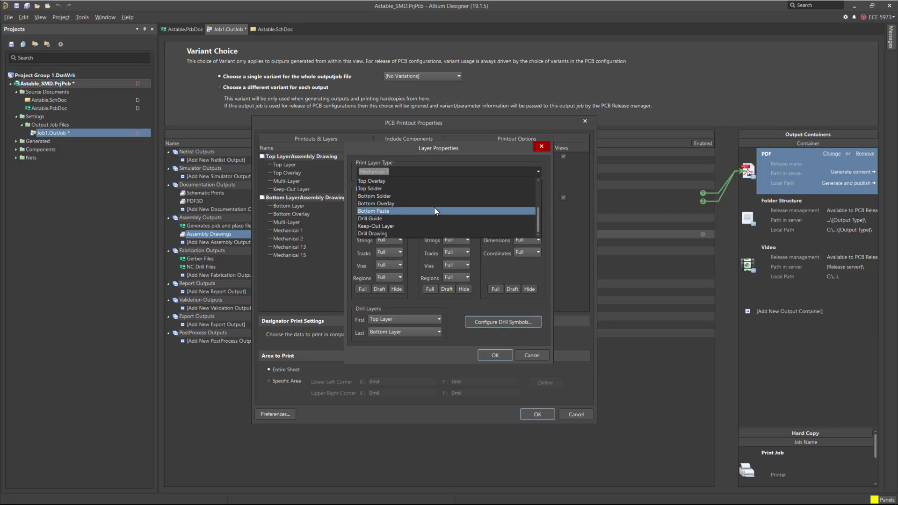
click(393, 226)
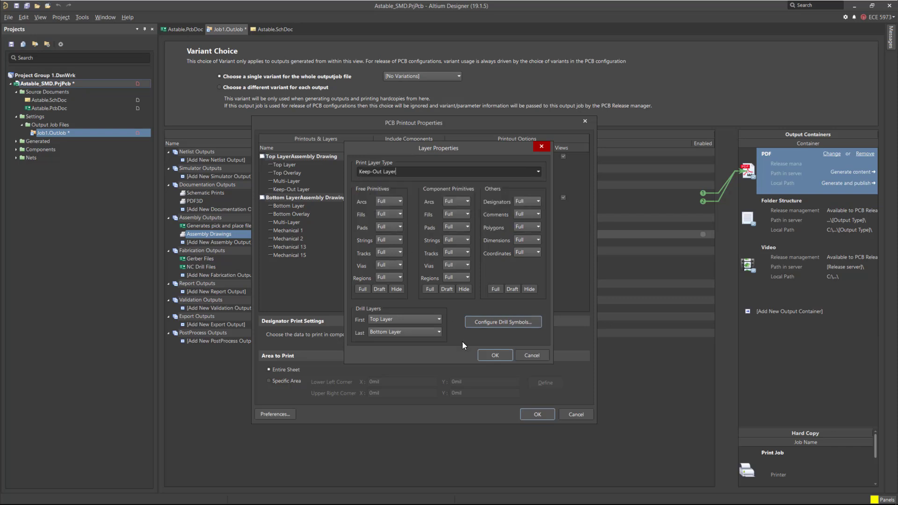
key(Return)
Delete Mechanical 2, 13 and 15 from the bottom assembly drawing and enable Mirror for the bottom drawing.
click(291, 239)
shift+click(294, 256)
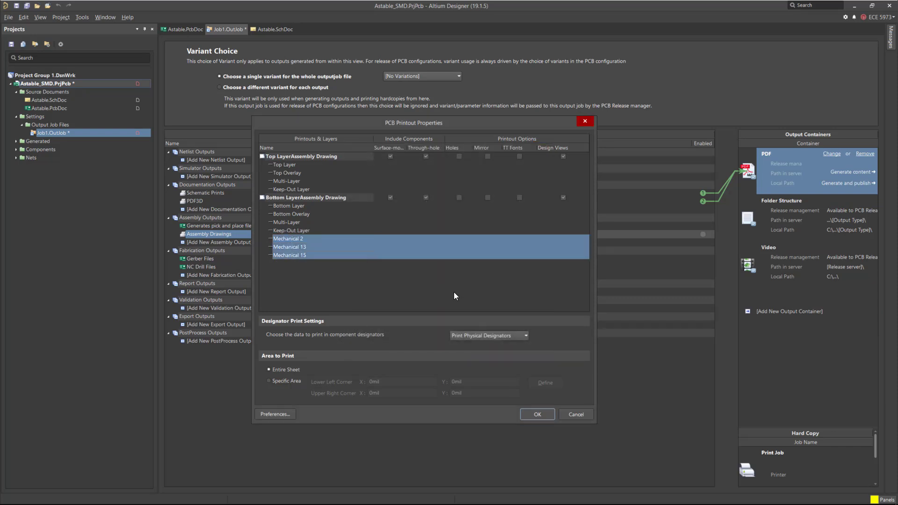
right_click(470, 252)
click(507, 413)
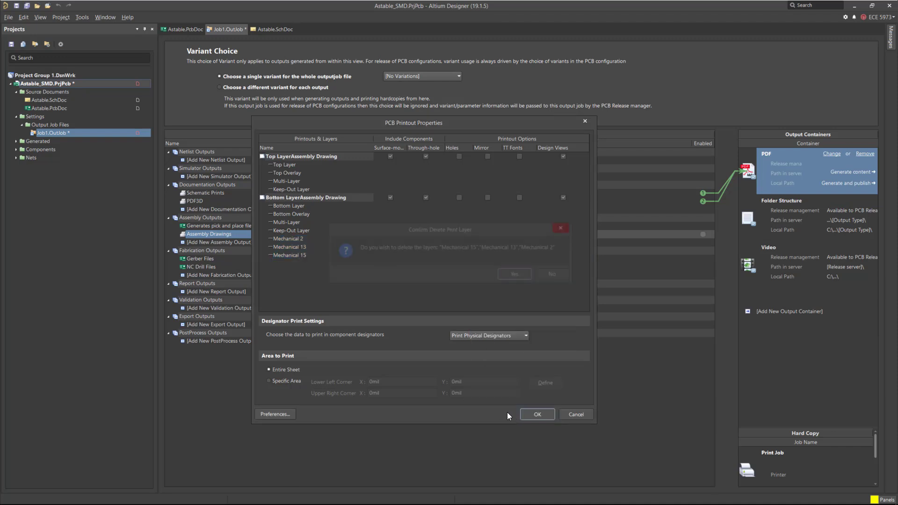
click(515, 275)
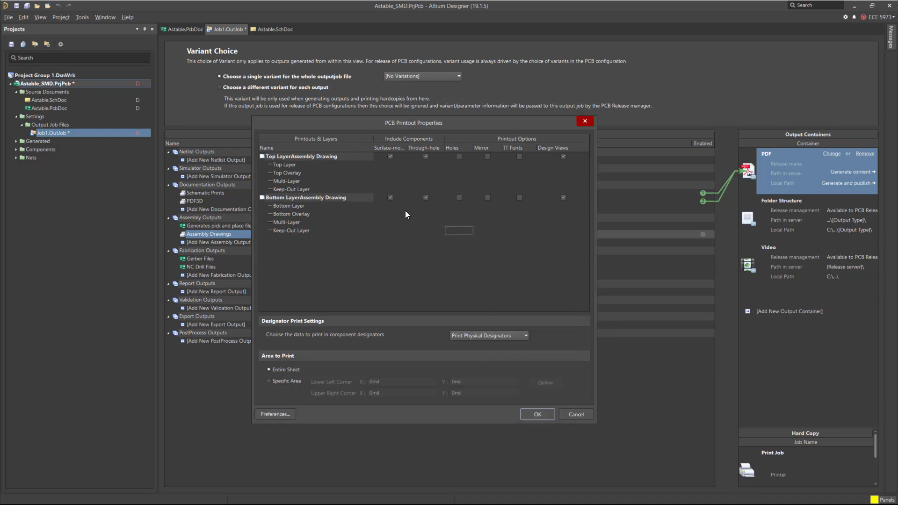
click(487, 198)
click(537, 414)
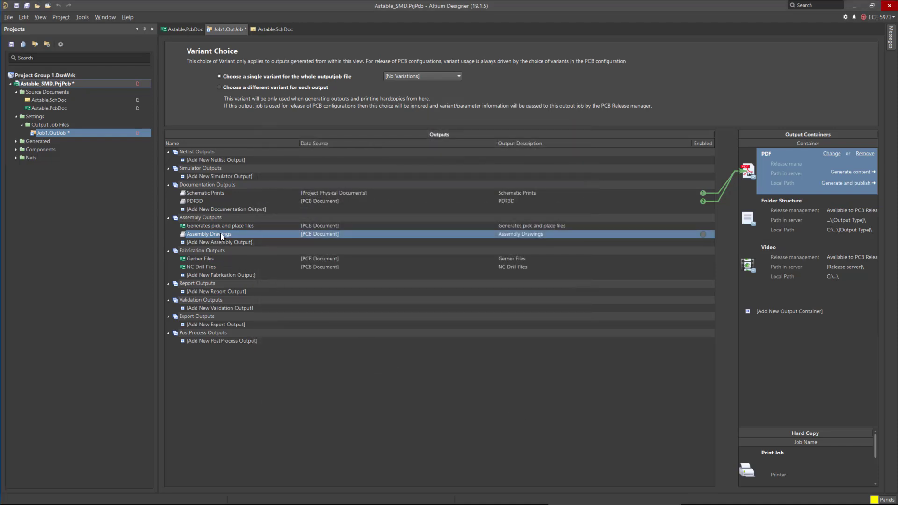
Set the assembly drawings page setup color set to Color.
right_click(221, 235)
click(266, 342)
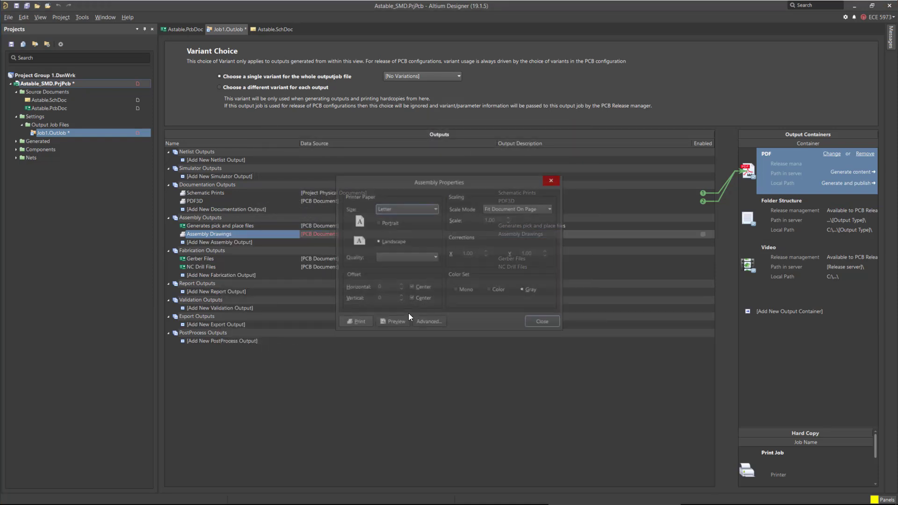
click(489, 289)
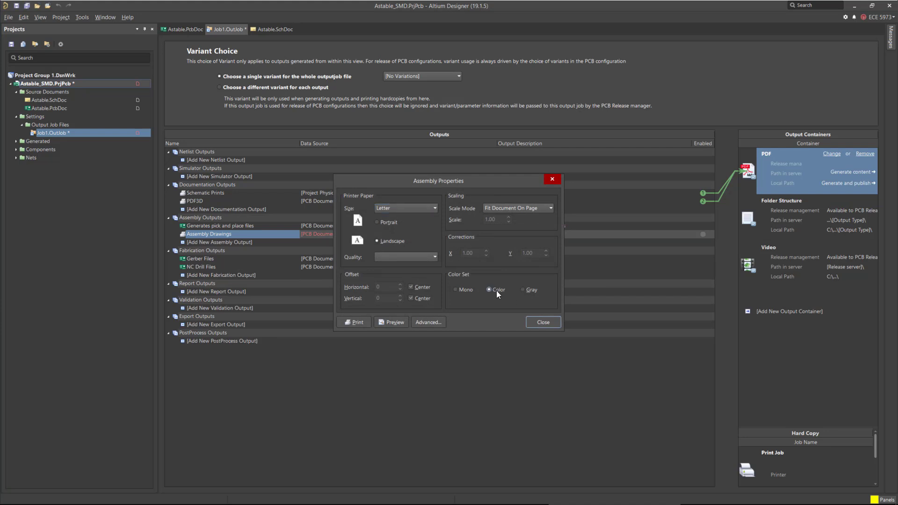
click(542, 322)
Review the page setup of the Schematic Prints and PDF3D outputs.
click(218, 192)
right_click(220, 195)
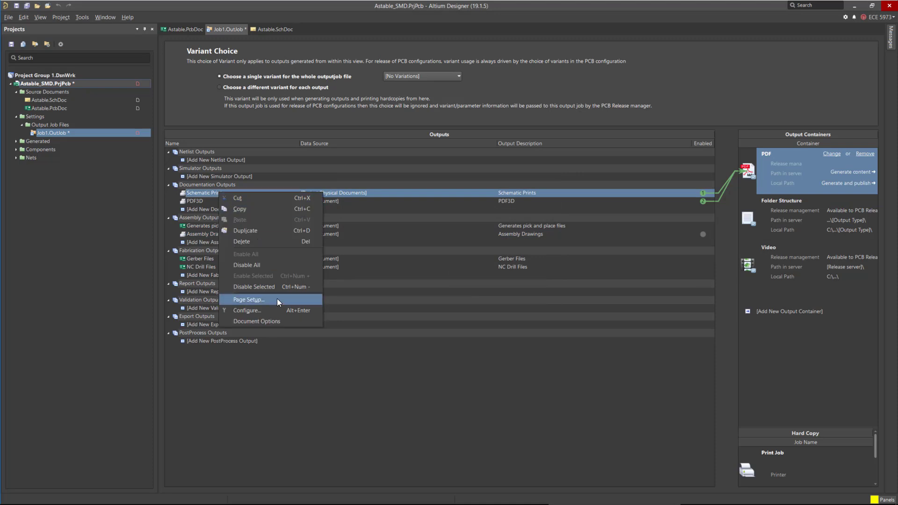
click(276, 297)
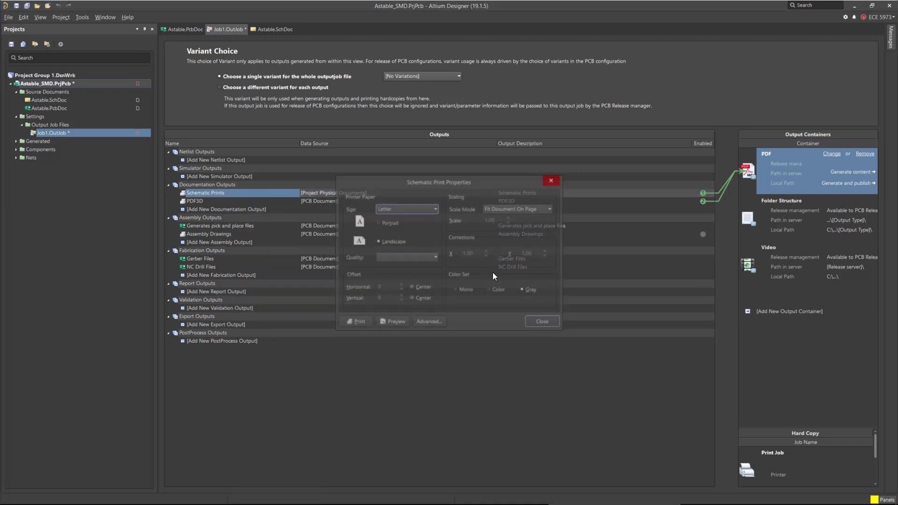
click(527, 323)
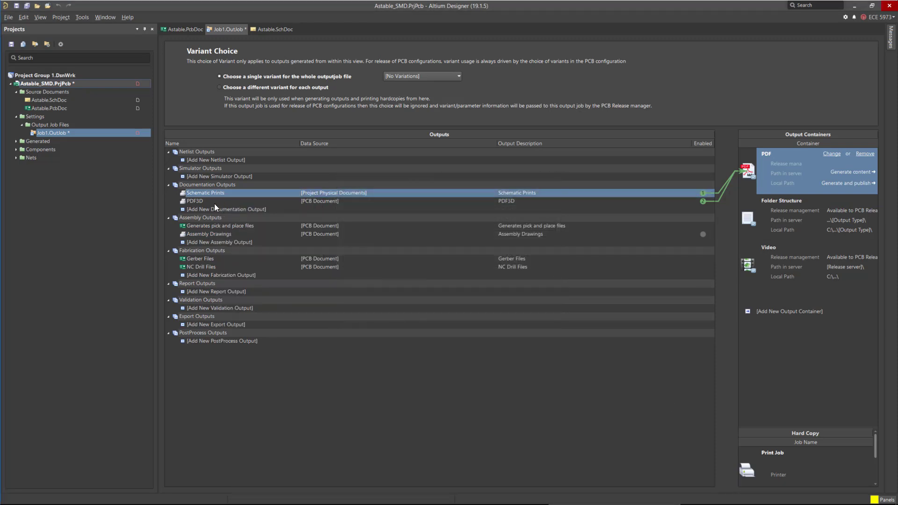
click(214, 203)
right_click(215, 202)
click(269, 319)
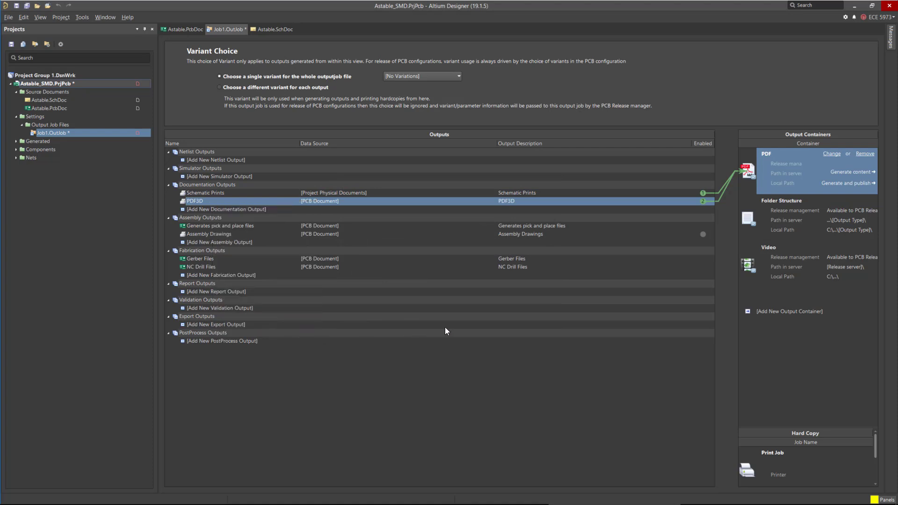
click(529, 329)
Save the output job file as Job1.OutJob.
key(ctrl+s)
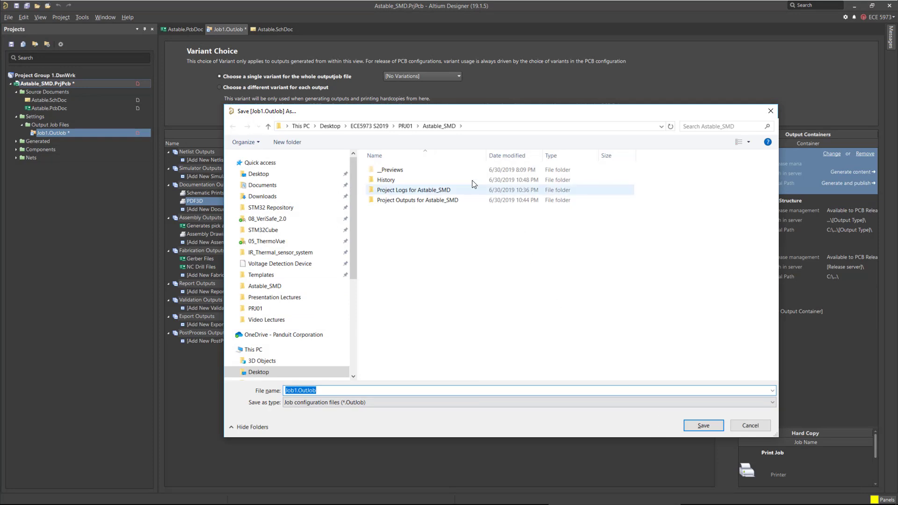
click(703, 426)
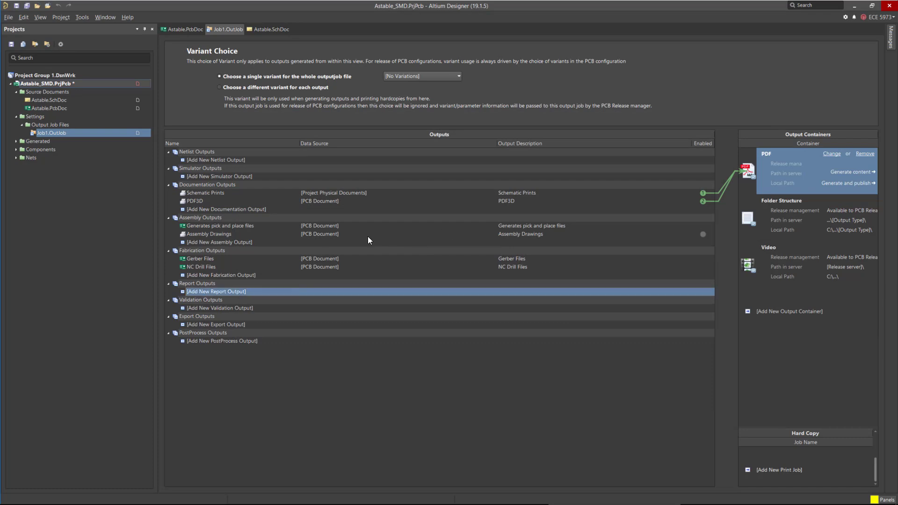
Add a Bill of Materials report output sourced from the ActiveBOM Document and save all project files.
click(242, 291)
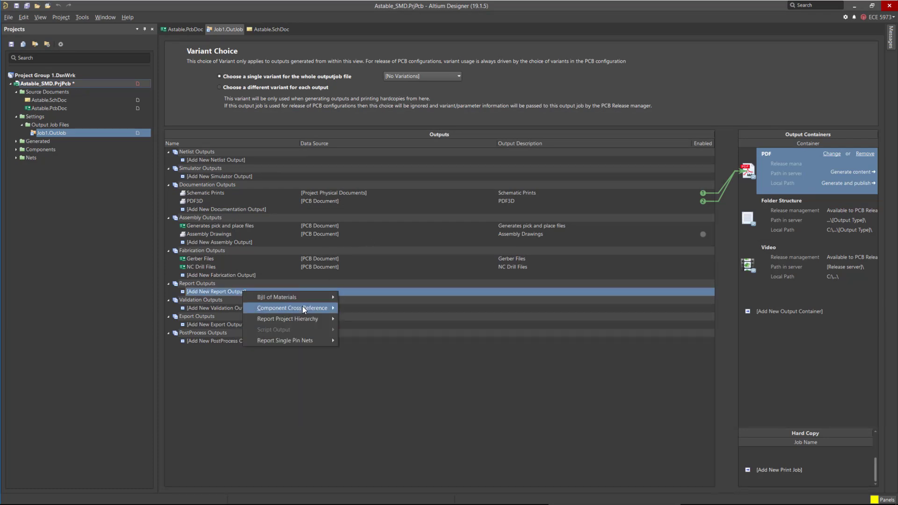
mouse_move(306, 293)
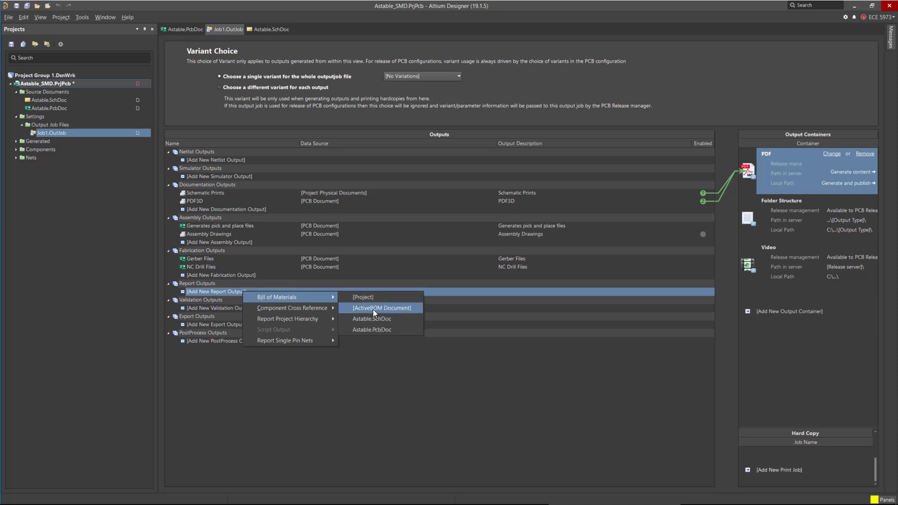
click(405, 307)
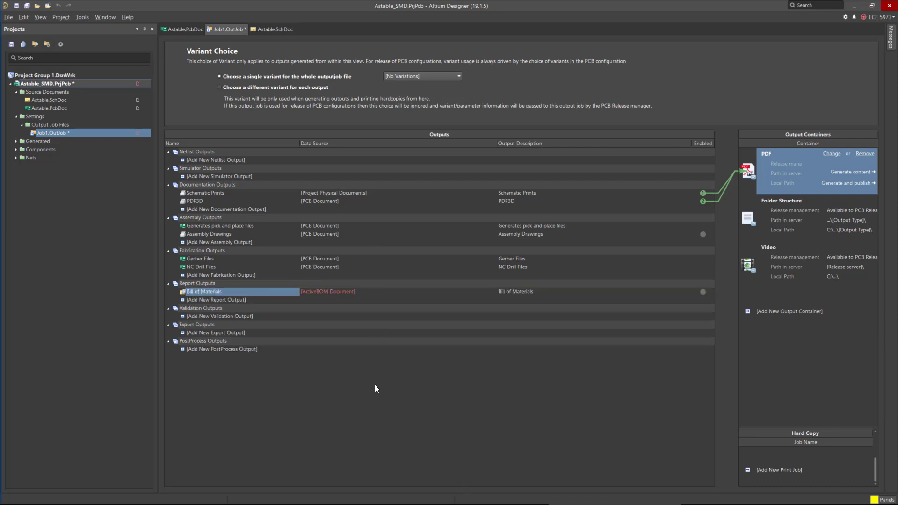
click(354, 296)
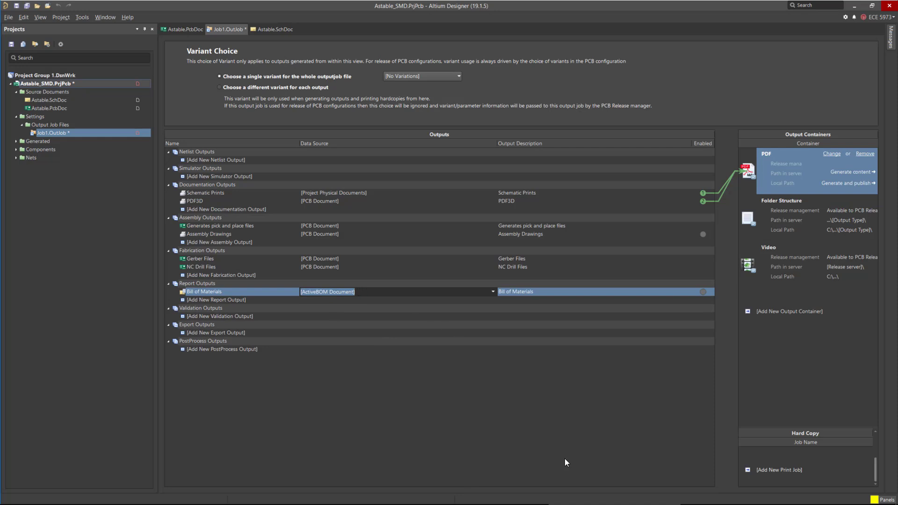
click(27, 5)
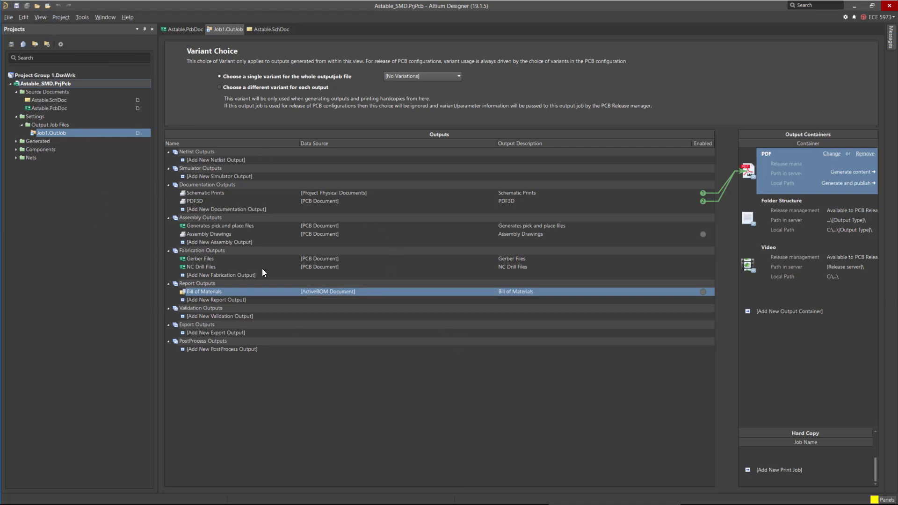
Add a new ActiveBOM document to the Astable_SMD project.
click(319, 295)
right_click(61, 83)
mouse_move(120, 104)
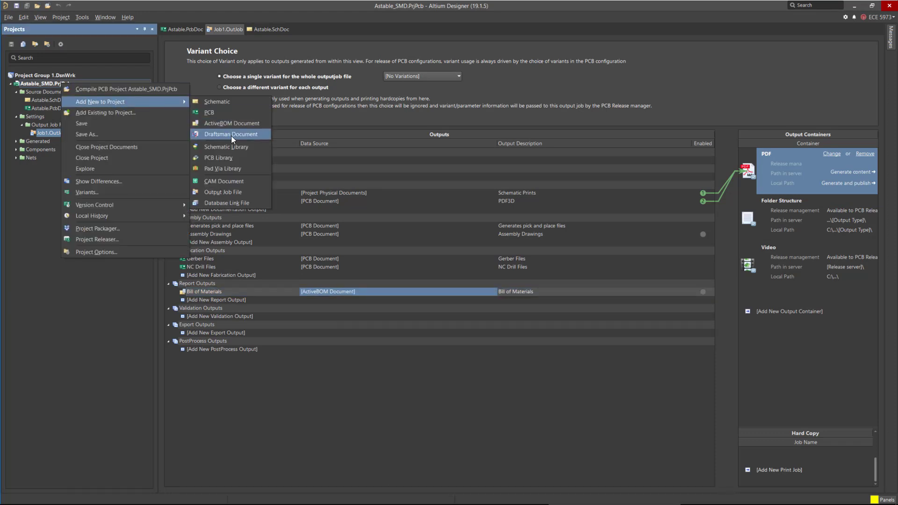
click(293, 159)
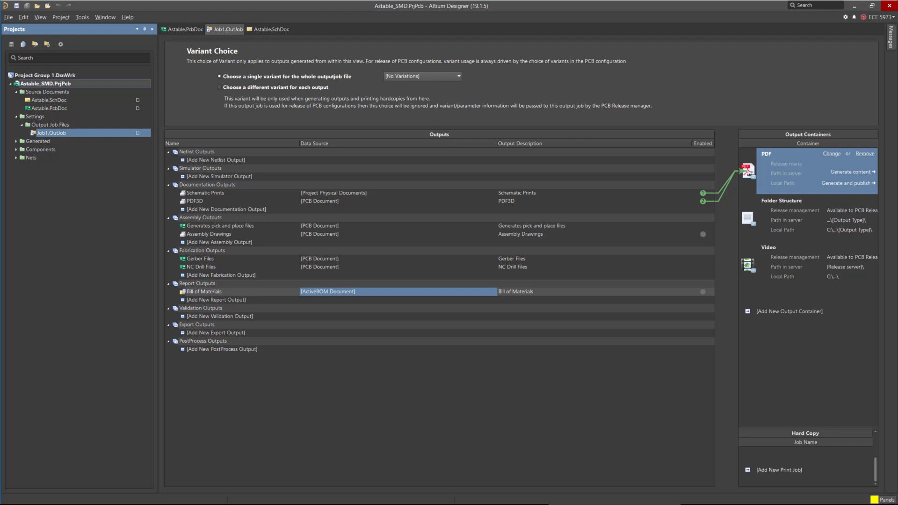
click(243, 47)
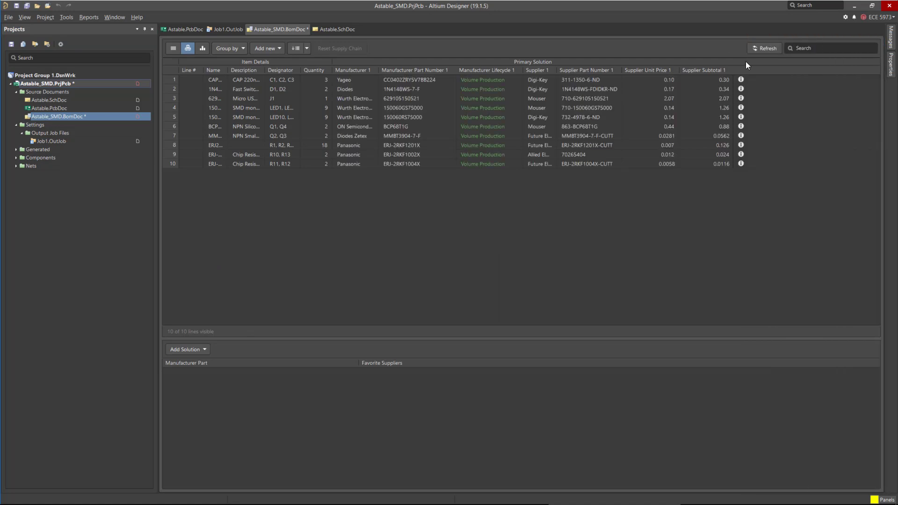
Refresh the BOM and widen the Name, Designator and Description columns to show their full contents.
click(762, 50)
drag(228, 72, 291, 77)
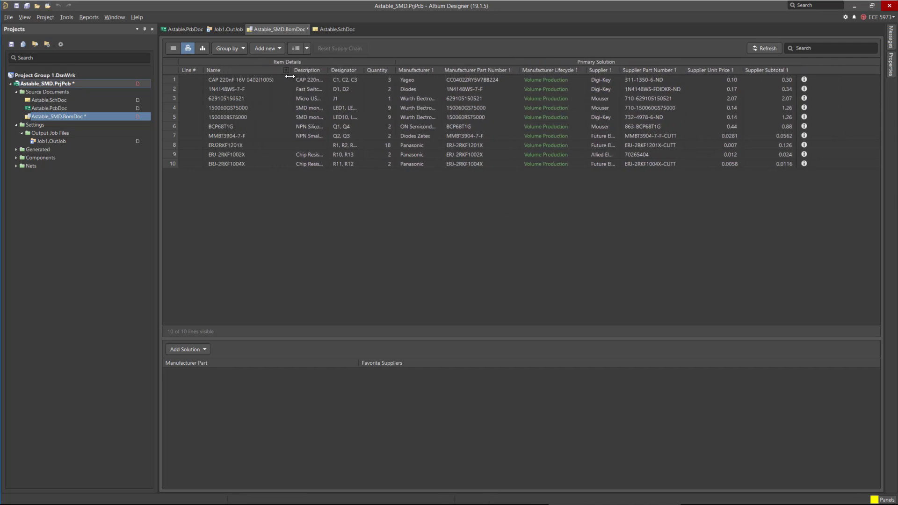
double_click(365, 70)
drag(541, 81, 527, 81)
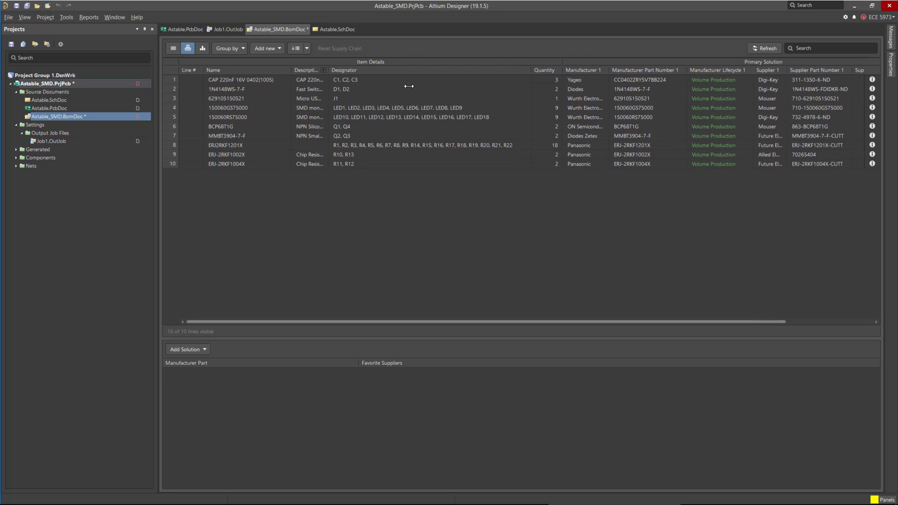
drag(329, 70, 392, 77)
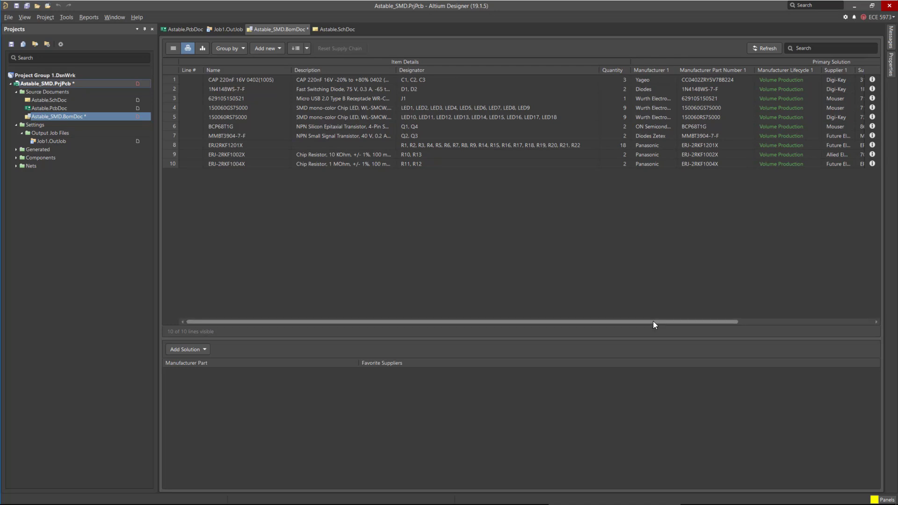
drag(653, 321, 655, 320)
Examine the manufacturer part and favorite supplier solutions of the first BOM line.
click(465, 79)
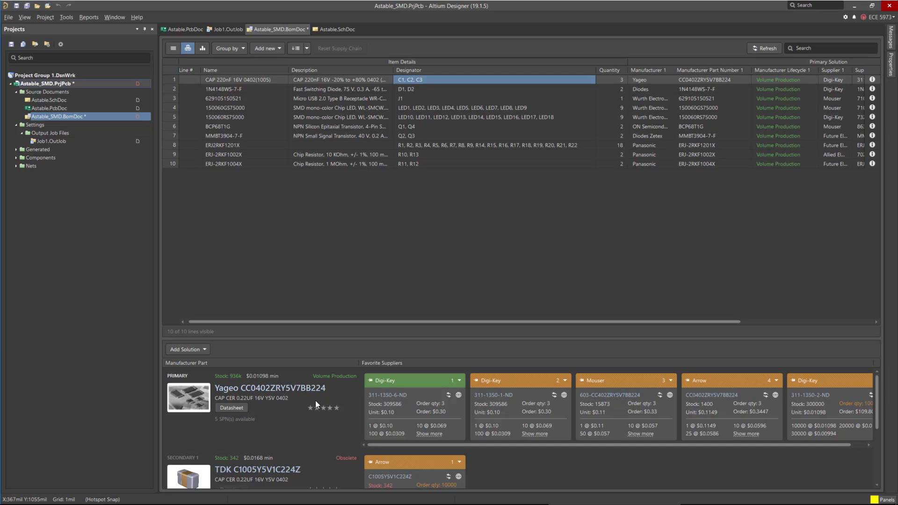
scroll(269, 404, down, 3)
scroll(266, 421, up, 3)
drag(437, 444, 405, 451)
drag(704, 323, 861, 319)
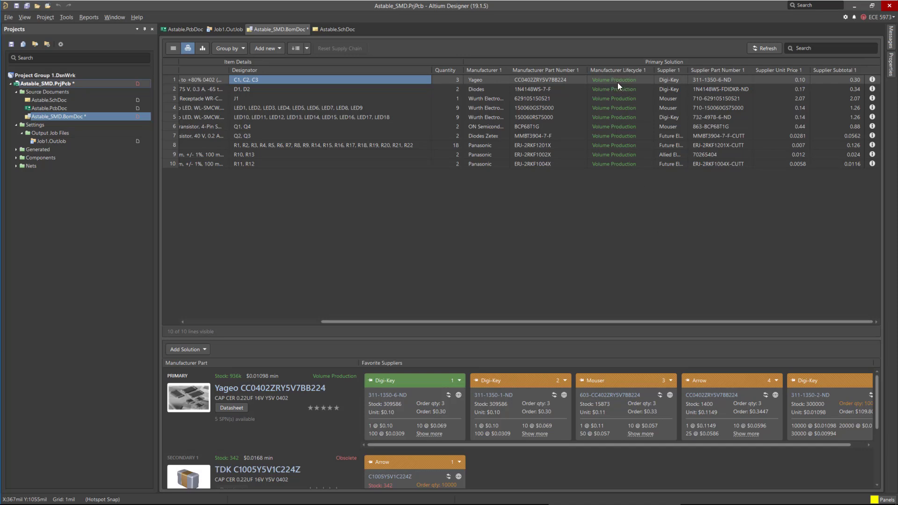
Make Digi-Key the rank 1 supplier for the J1 USB receptacle line and the LED1–LED9 line.
click(671, 99)
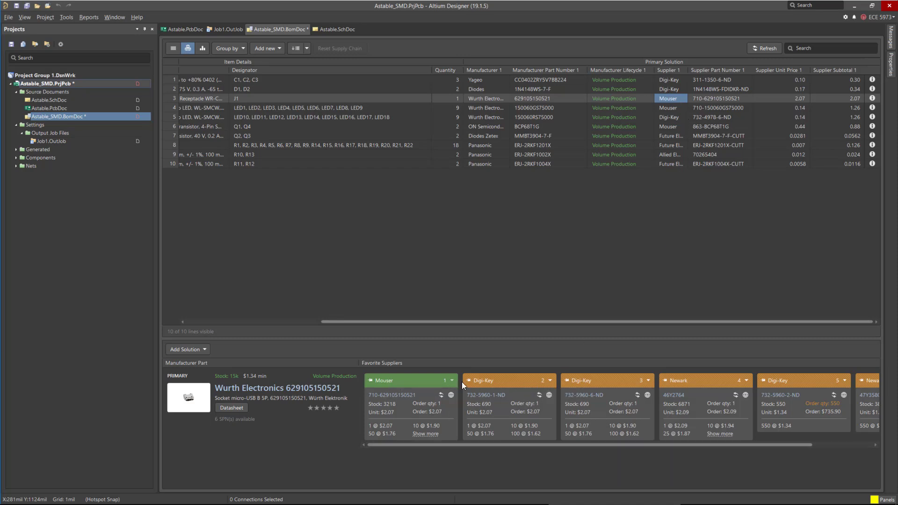
click(550, 381)
click(547, 392)
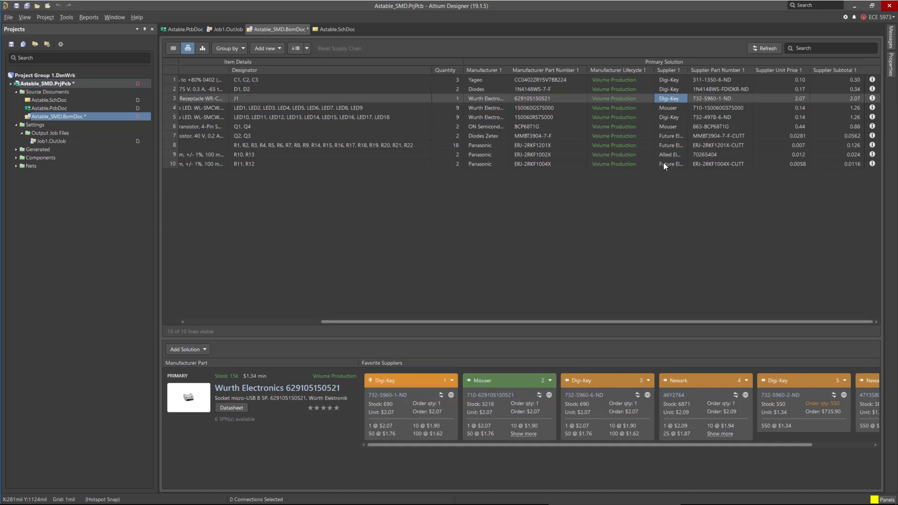
click(674, 109)
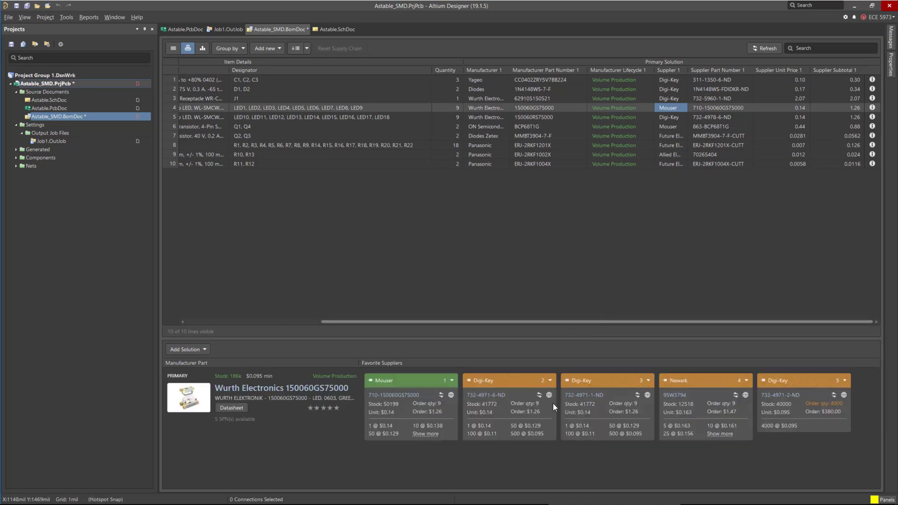
click(550, 380)
click(547, 391)
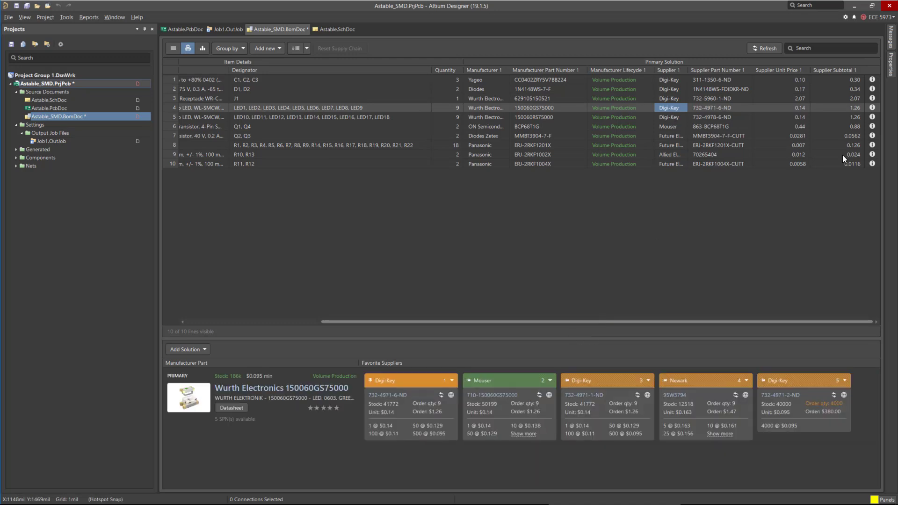
Make Digi-Key the rank 1 supplier for the Q1, Q4 transistor line and the Q2, Q3 transistor line.
click(668, 126)
click(549, 380)
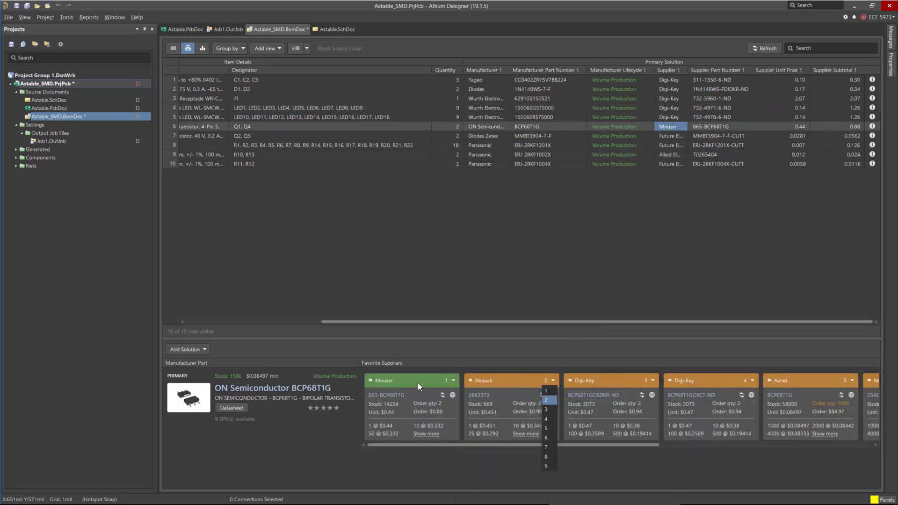
click(647, 383)
click(647, 382)
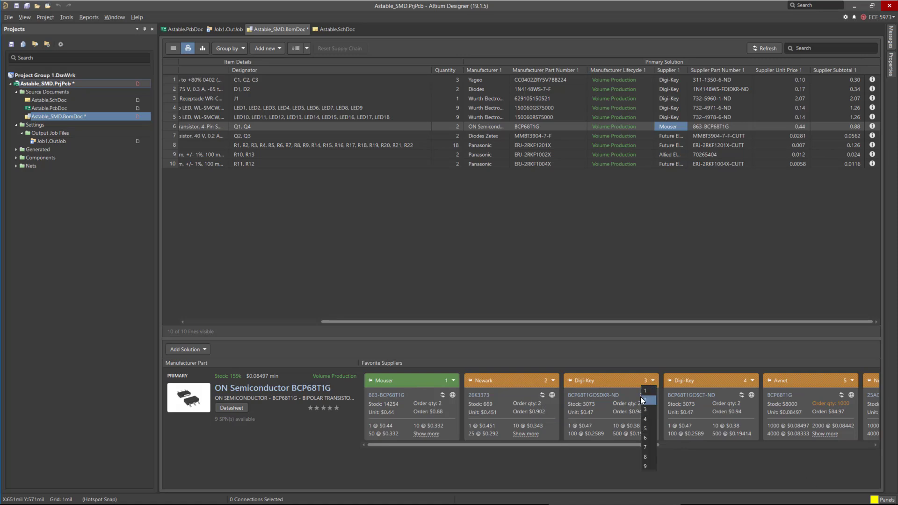
click(645, 390)
click(669, 136)
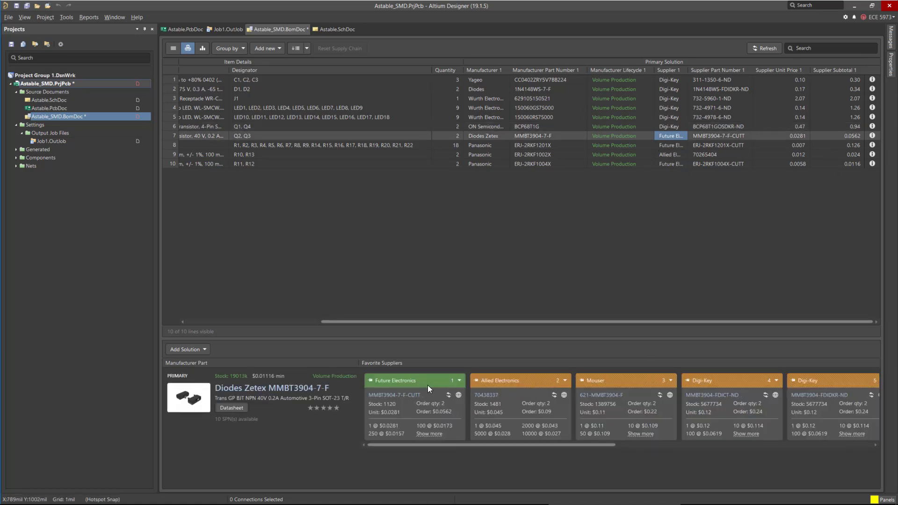
click(774, 381)
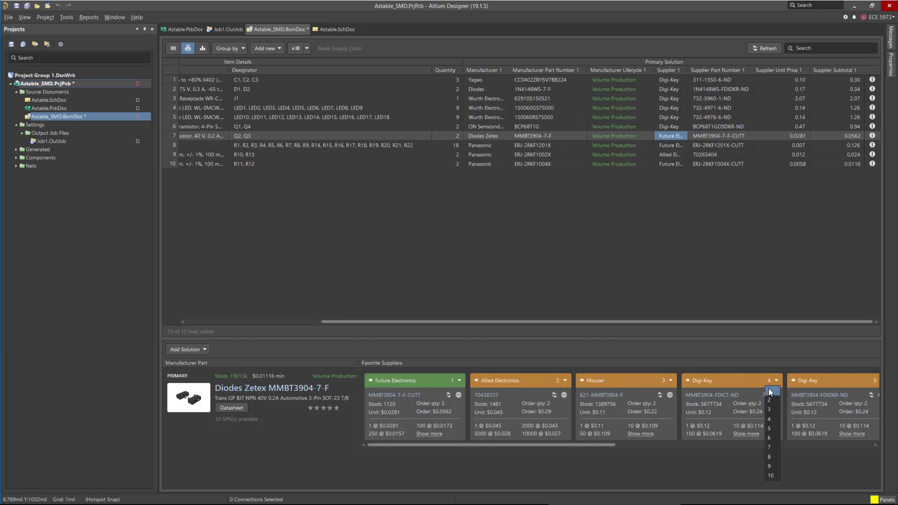
click(771, 391)
Make Digi-Key the rank 1 supplier for the R1–R22 resistor line and the R10, R13 resistor line.
click(669, 145)
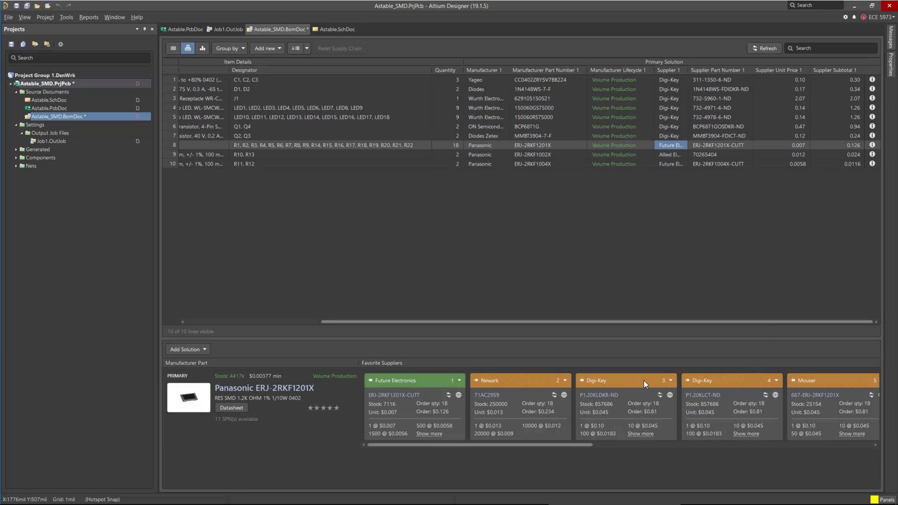
click(670, 380)
click(666, 394)
click(675, 155)
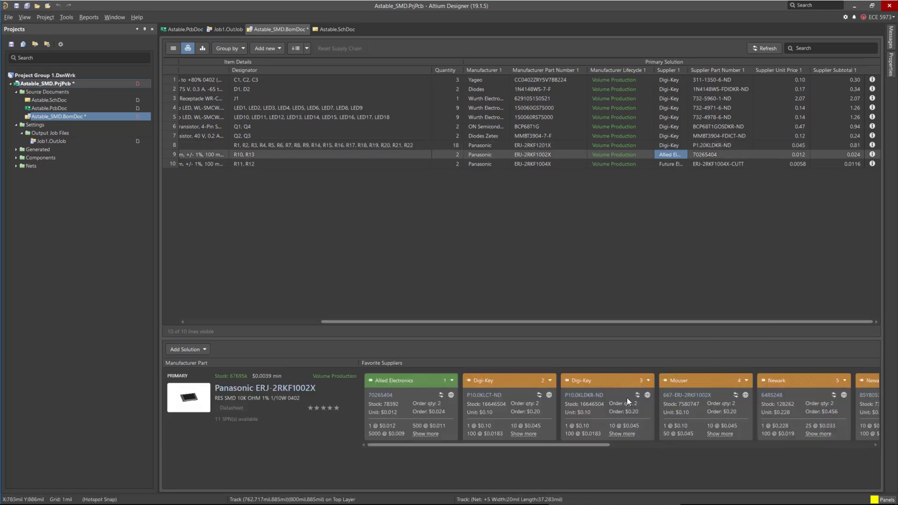
click(549, 381)
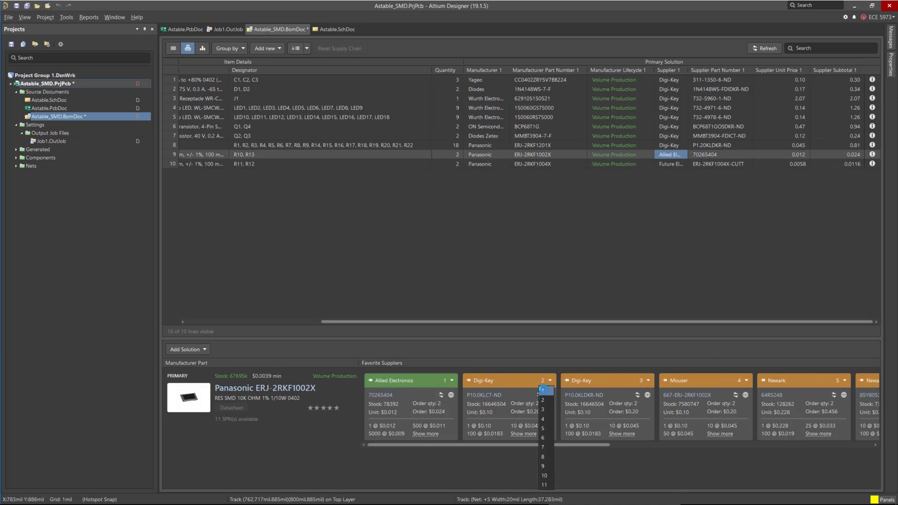
click(542, 389)
Make Digi-Key the rank 1 supplier for the R11, R12 resistor line.
click(671, 164)
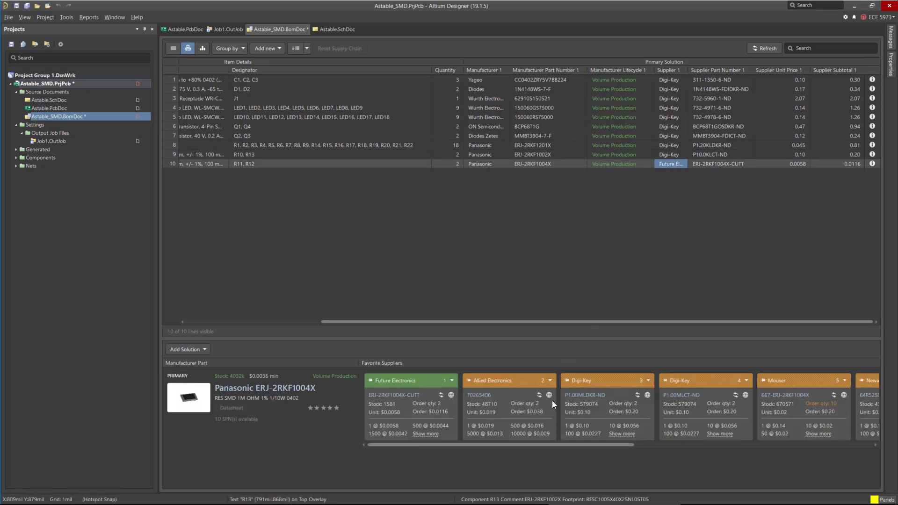
click(637, 380)
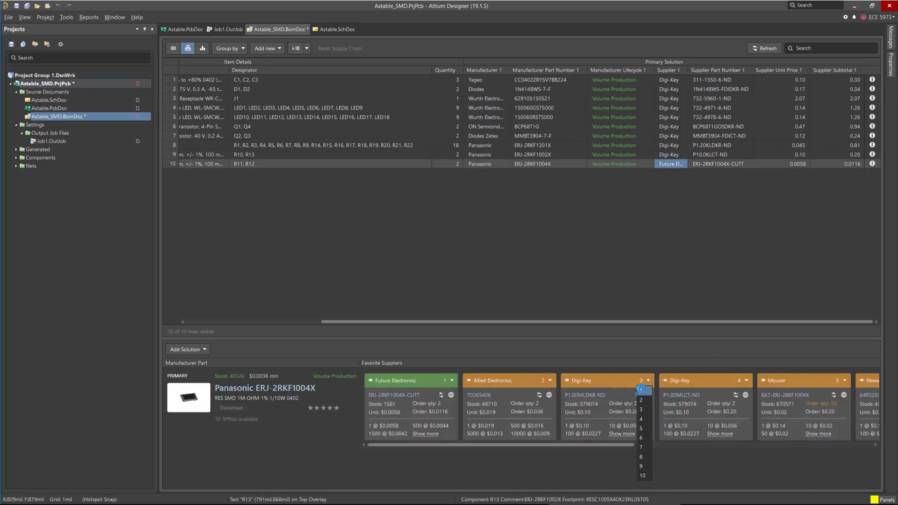
click(639, 387)
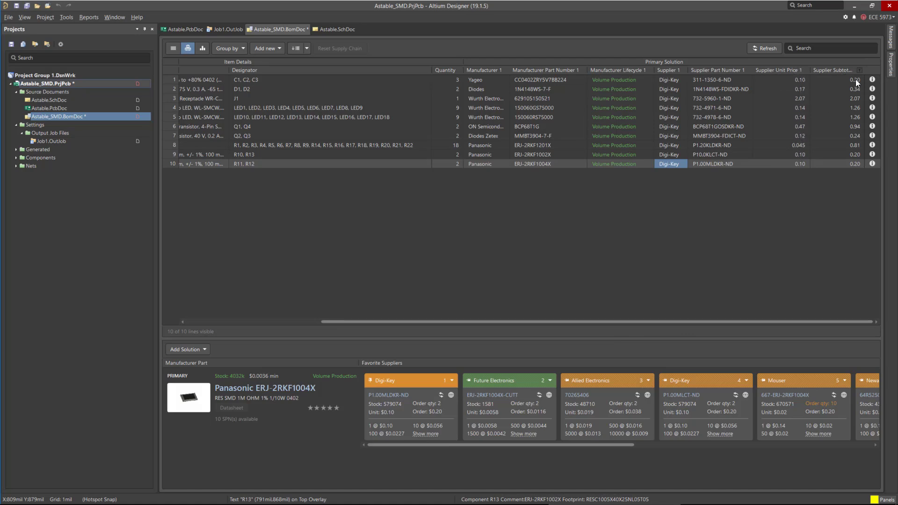
Save the BOM document as Astable_SMD.BomDoc.
click(795, 80)
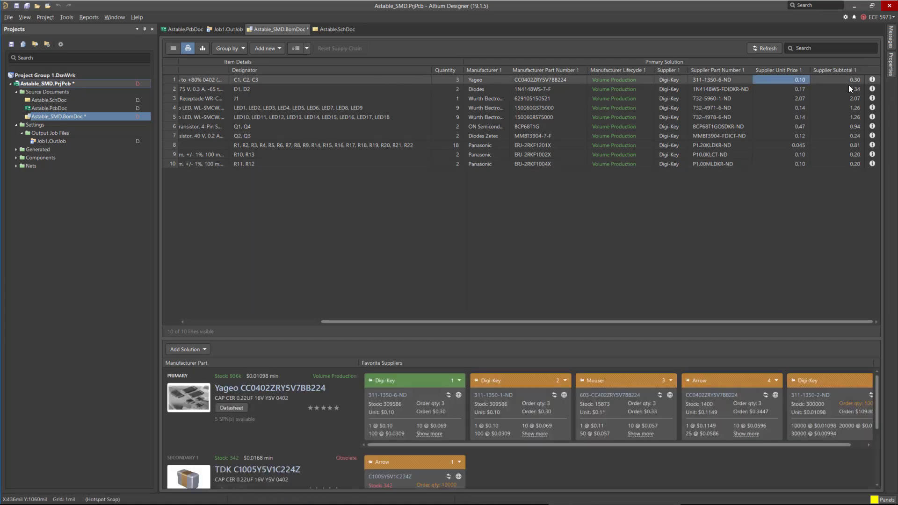
drag(754, 323, 851, 316)
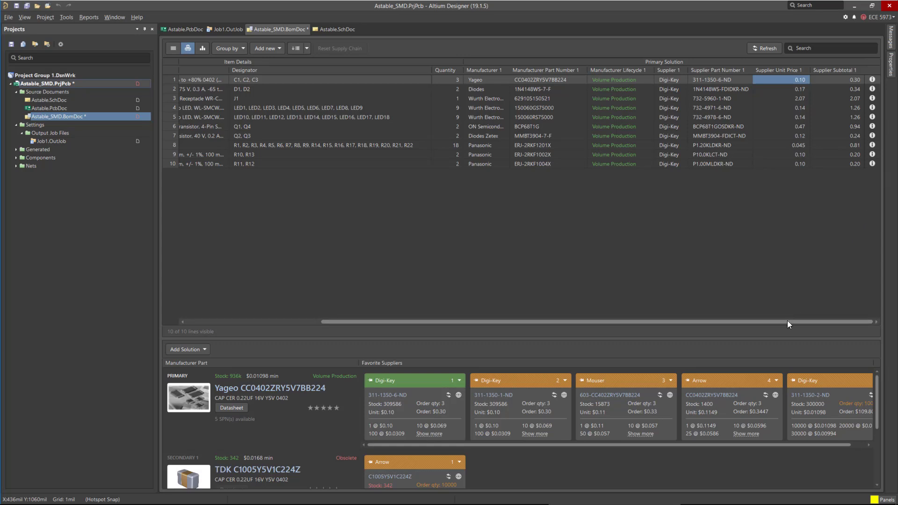
drag(787, 321, 776, 252)
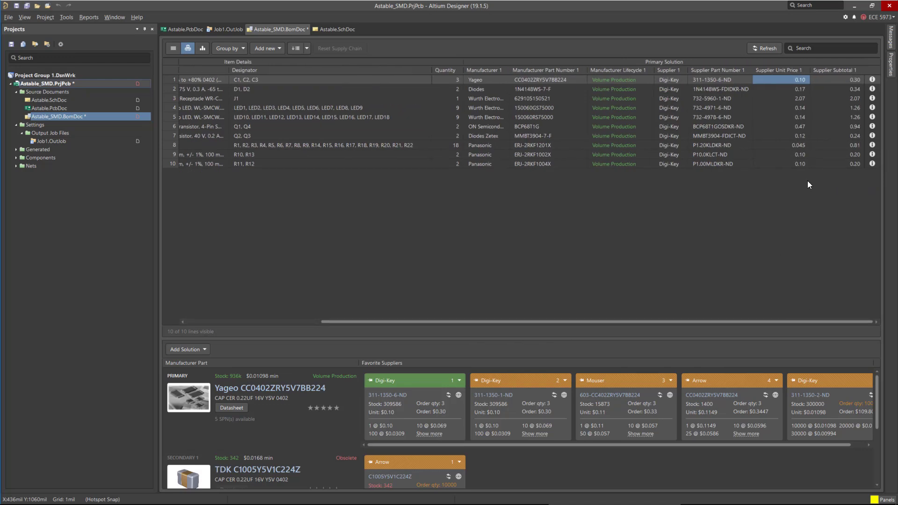
click(26, 6)
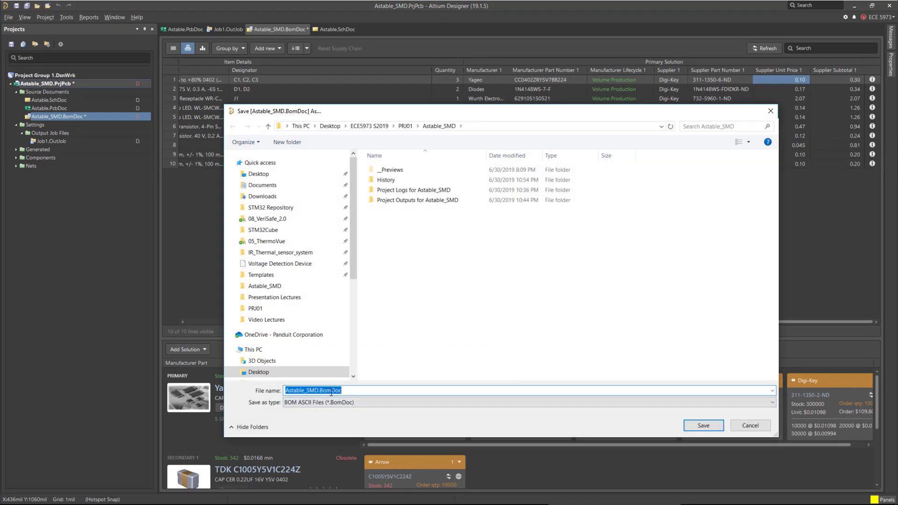
click(704, 425)
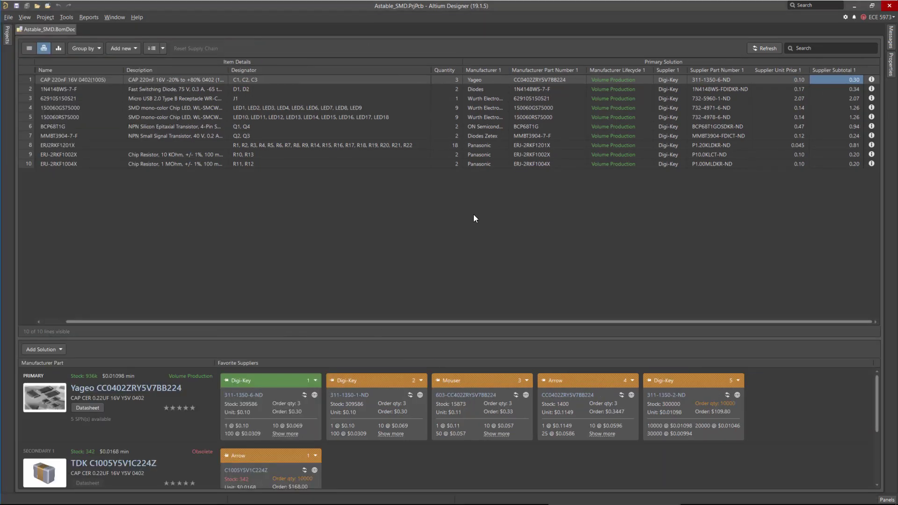
Reopen Job1.OutJob from the project's Output Job Files.
click(7, 34)
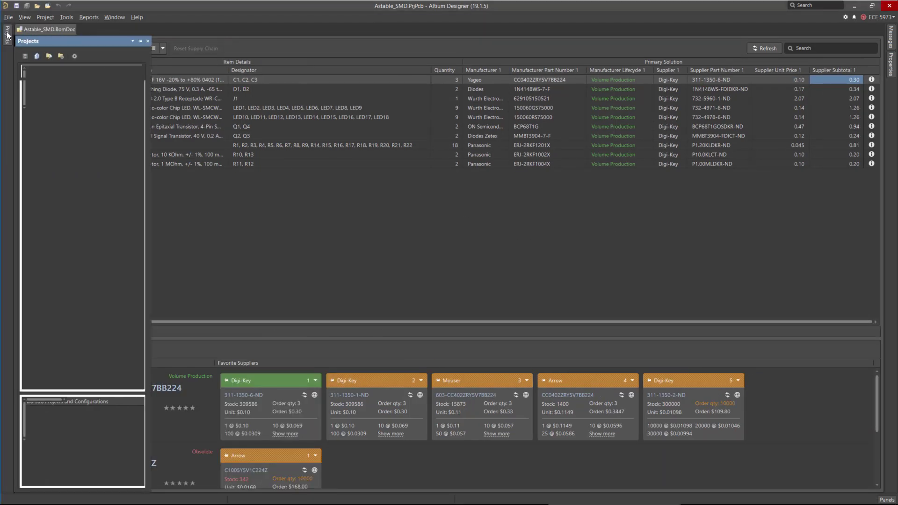
click(29, 136)
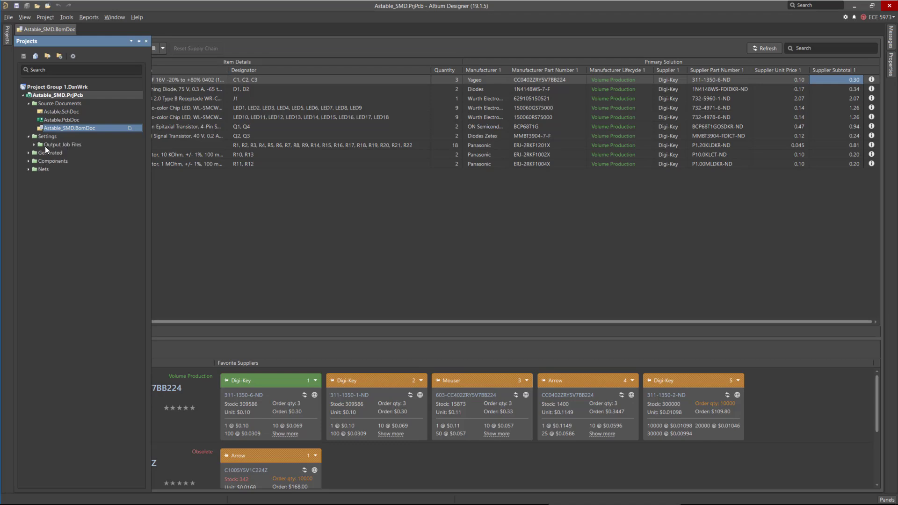
double_click(45, 144)
double_click(63, 152)
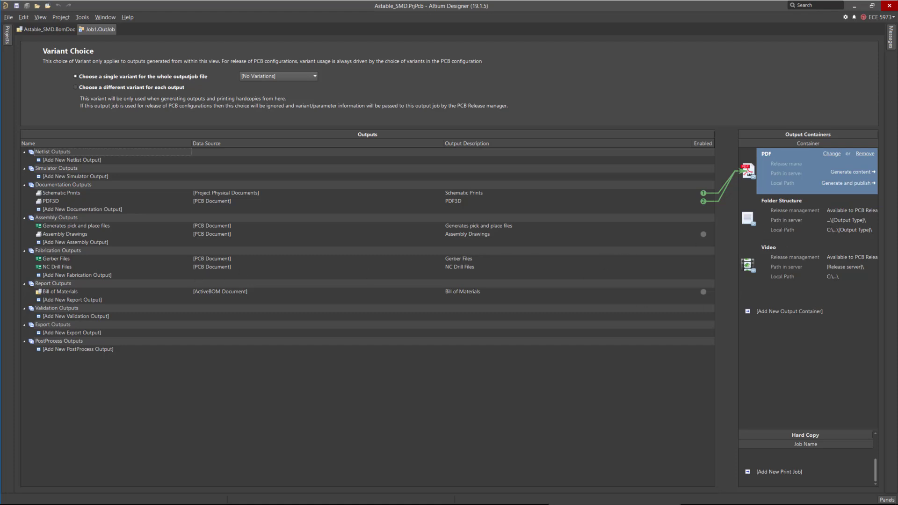
Select the Folder Structure output container and enable the Bill of Materials output for it.
click(749, 220)
click(703, 291)
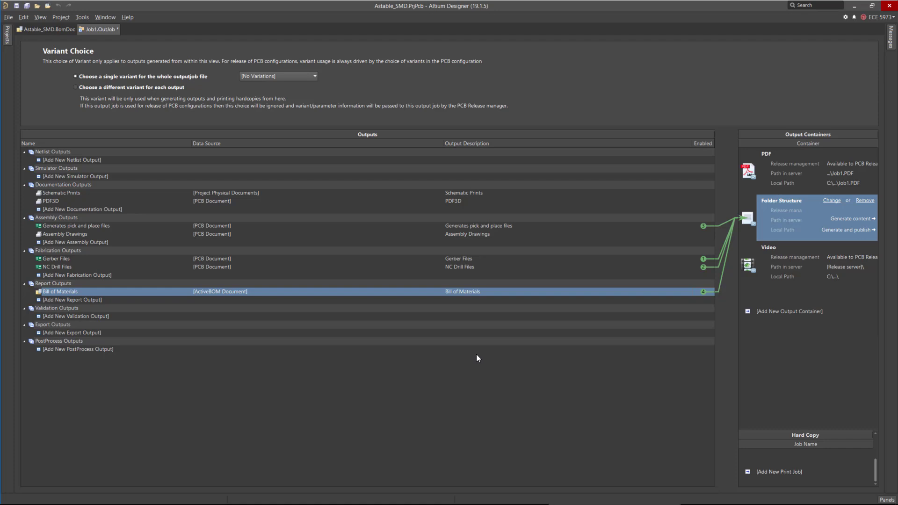
Add a Drill Drawings output using Astable.PcbDoc to the Fabrication Outputs.
key(Up)
key(Up)
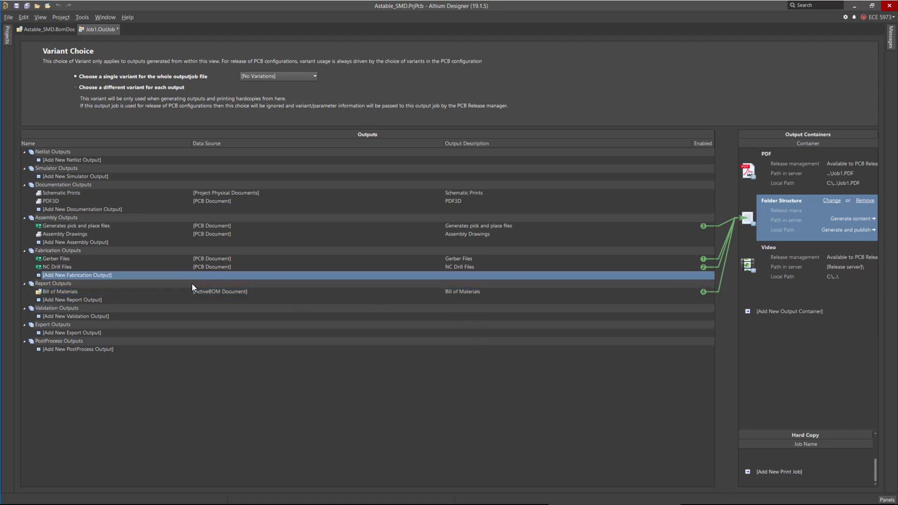
click(121, 277)
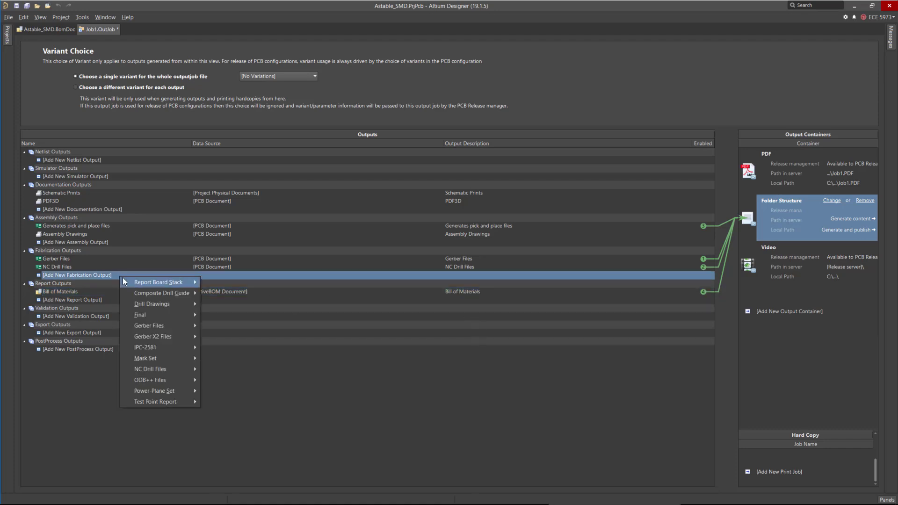
mouse_move(124, 281)
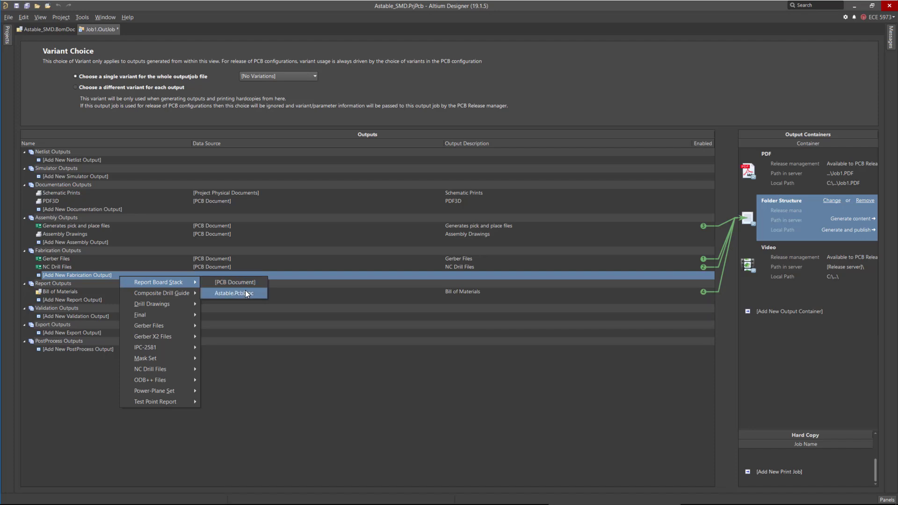
mouse_move(185, 303)
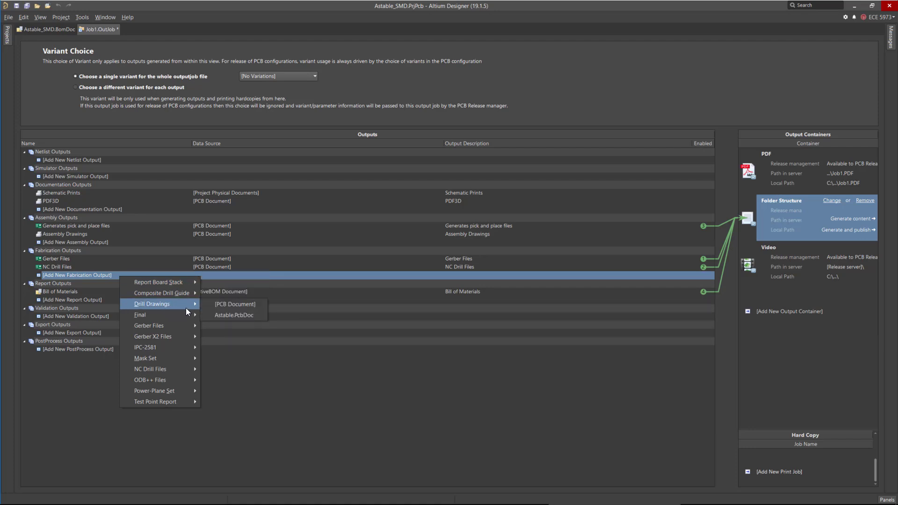
click(238, 305)
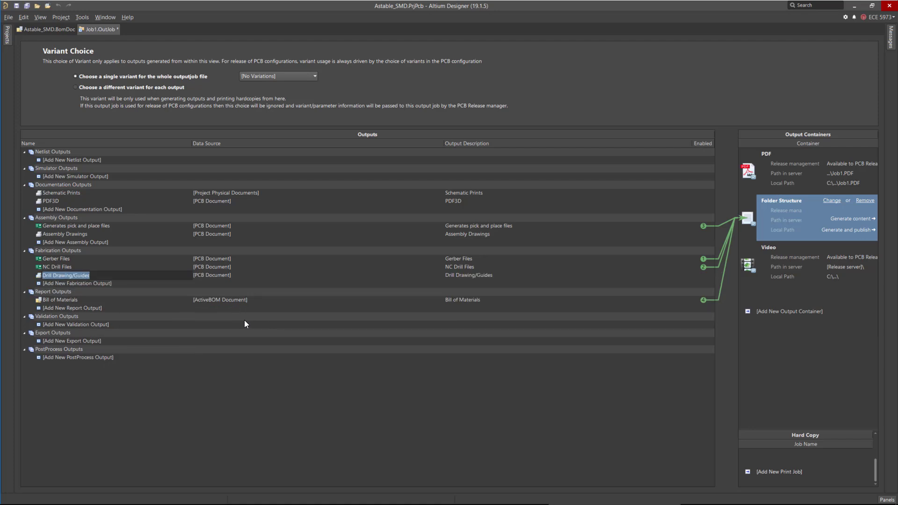
key(Return)
Open the Drill Drawing/Guides output's page setup and close it.
right_click(155, 275)
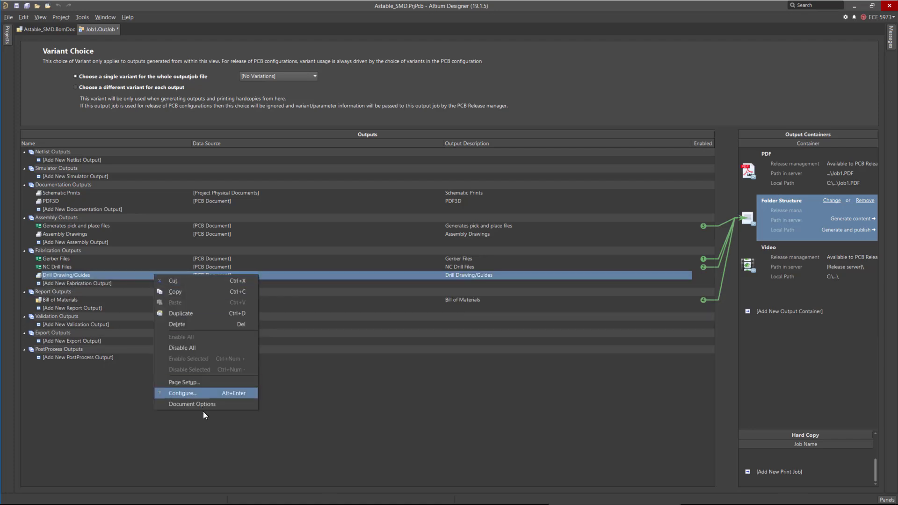
click(199, 381)
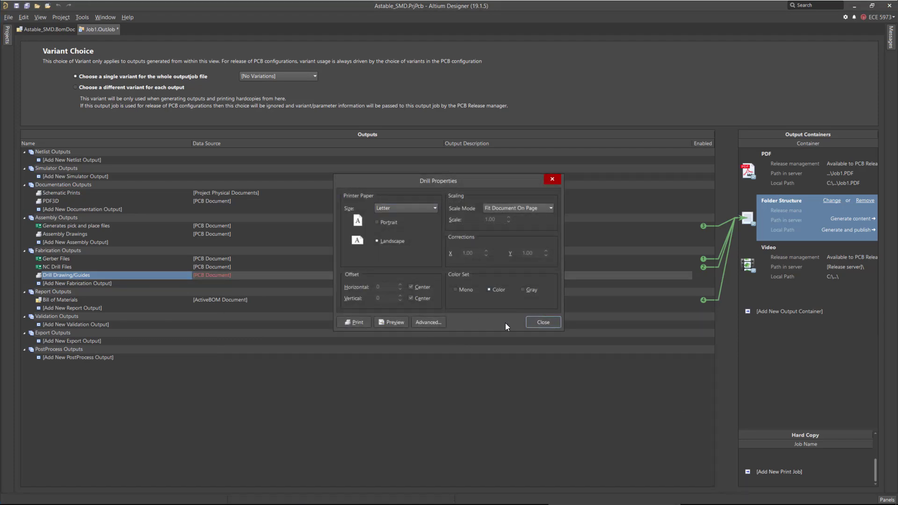
click(543, 323)
Configure the Drill Drawing/Guides output and change the drill drawing printout's Drill Drawing layer to Keep-Out Layer.
right_click(100, 276)
click(135, 393)
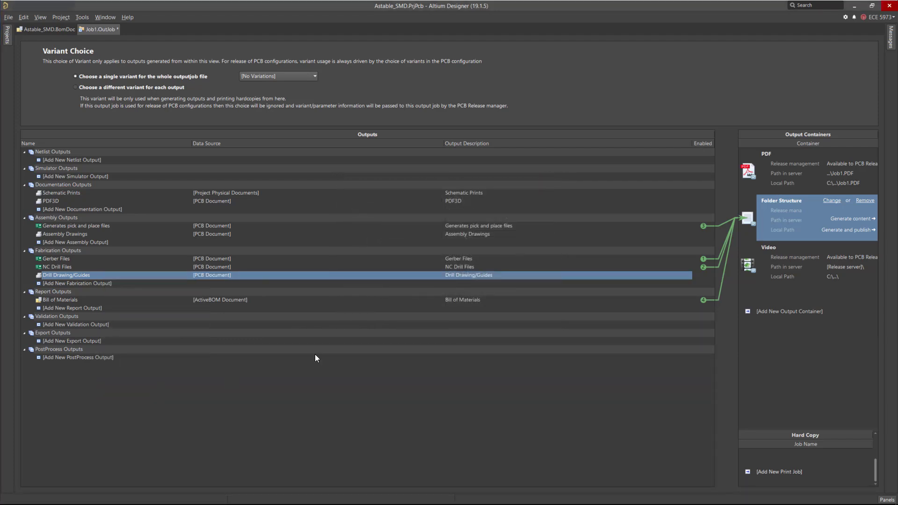
double_click(302, 165)
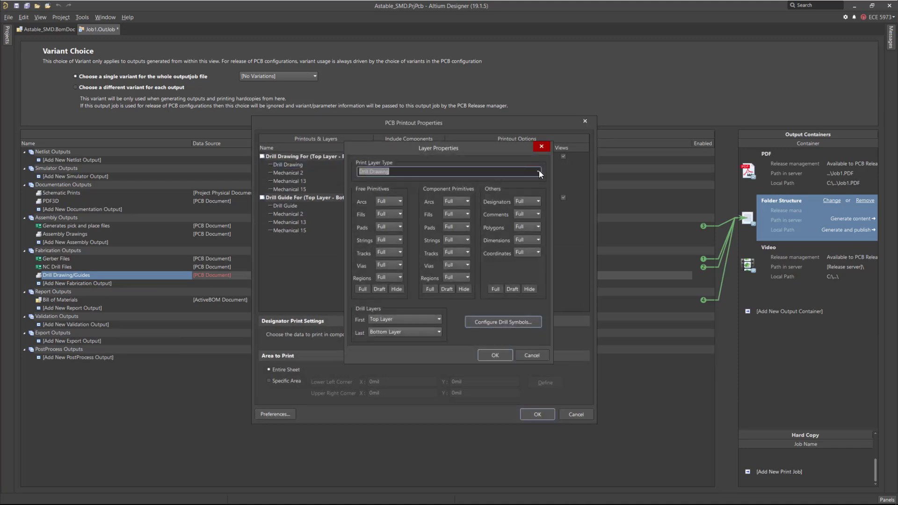
click(539, 172)
click(386, 226)
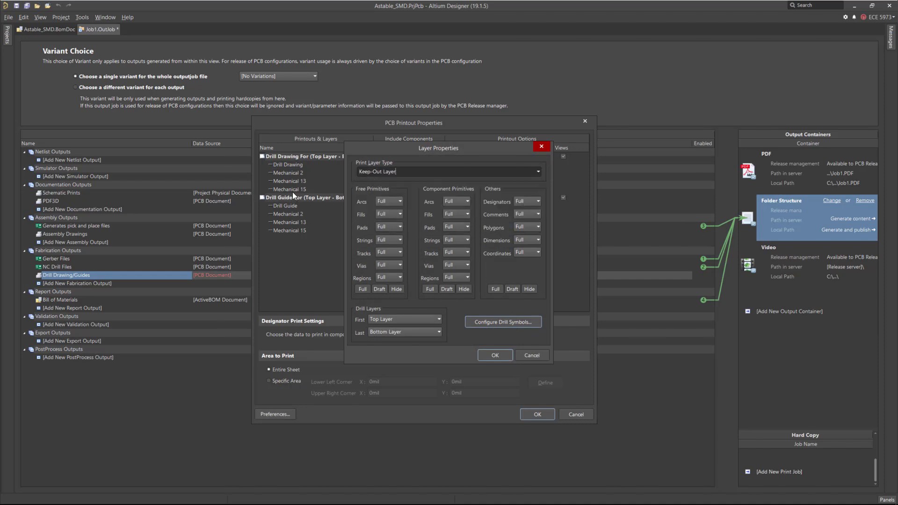
click(494, 354)
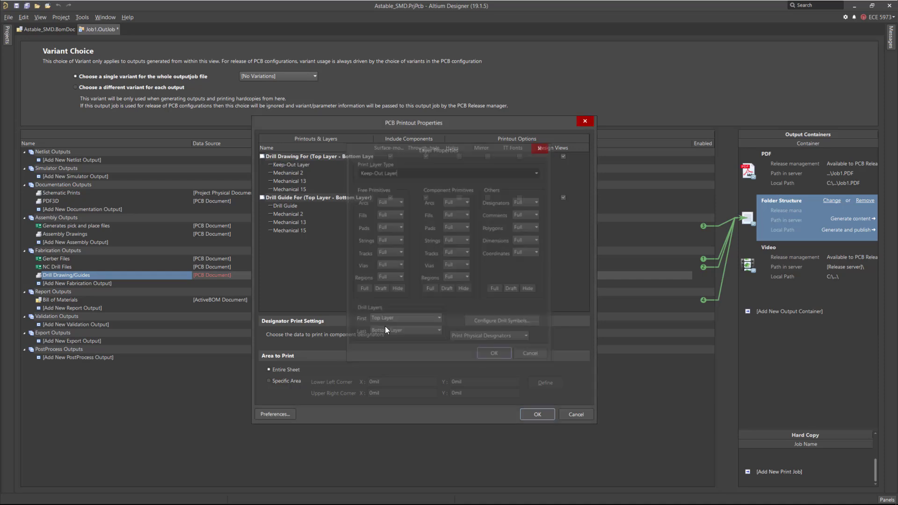
Change the drill guide printout's Mechanical 2 layer to Keep-Out Layer.
click(303, 214)
double_click(288, 214)
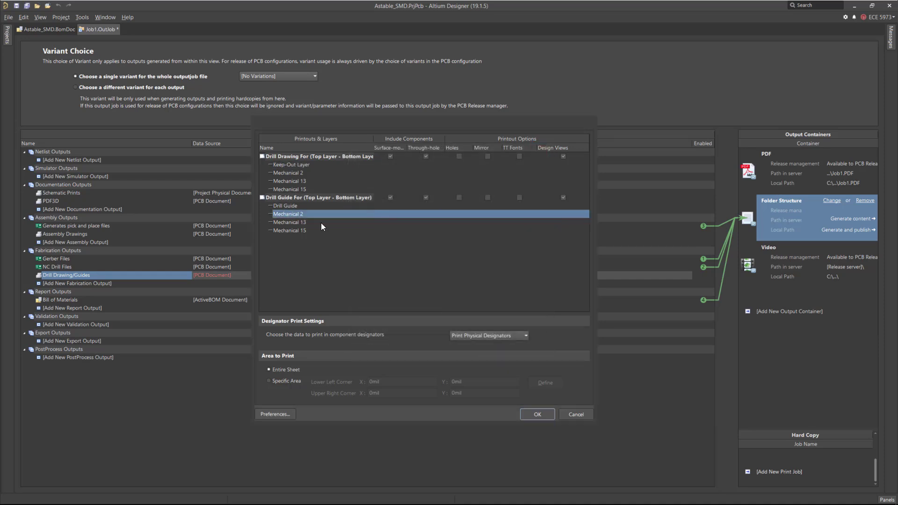
click(539, 172)
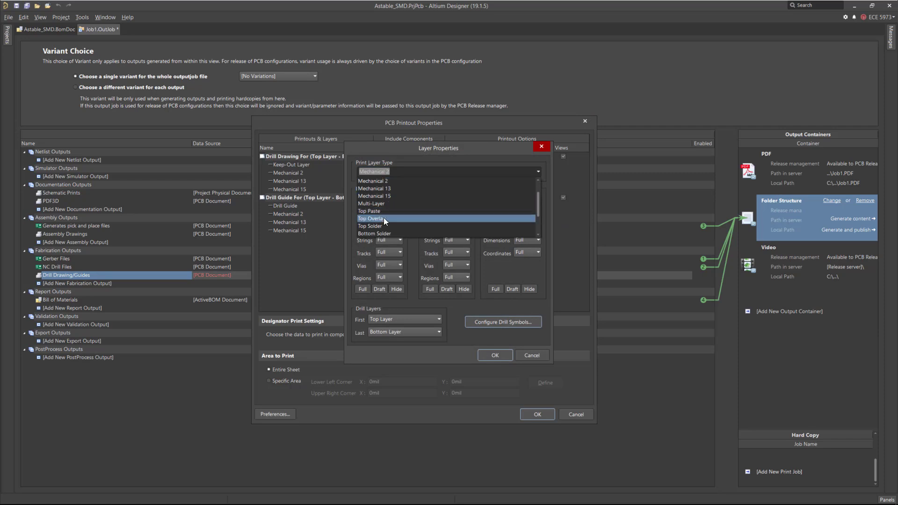
click(391, 232)
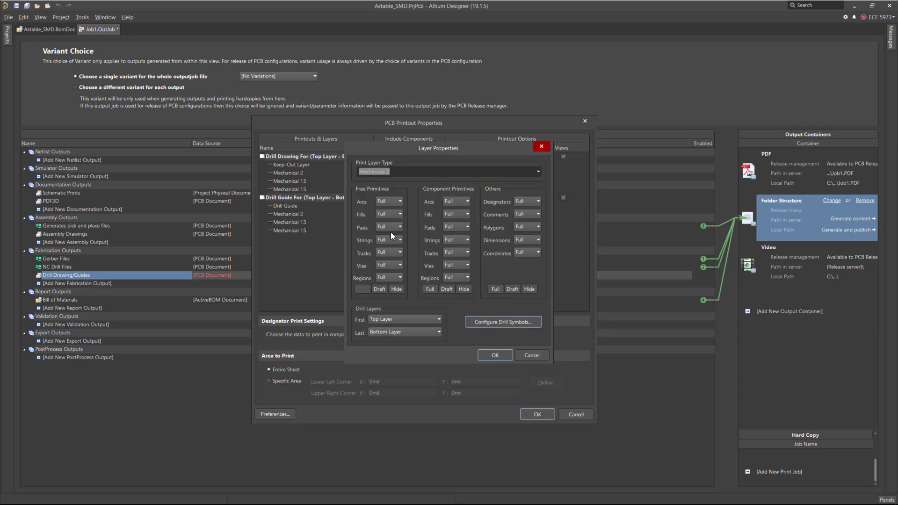
click(493, 355)
Delete the Mechanical 13 and Mechanical 15 layers from the drill drawing printout.
click(282, 181)
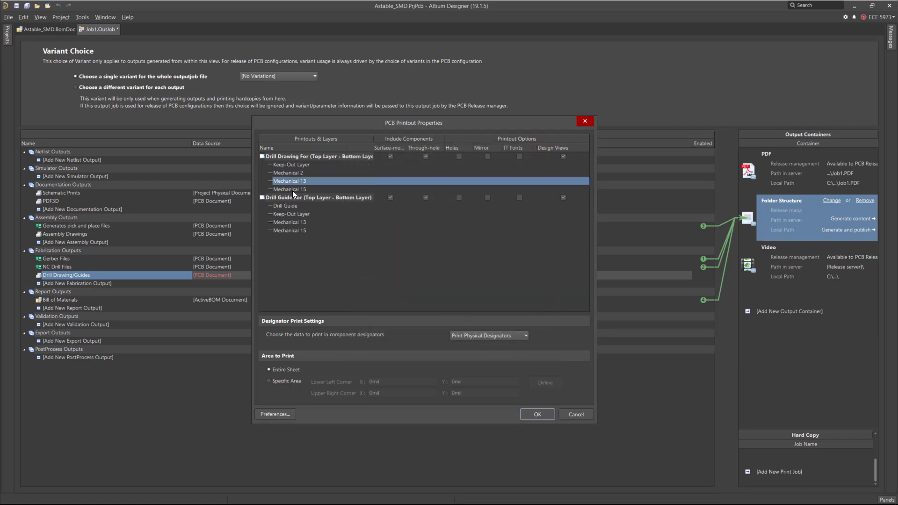
shift+click(293, 189)
right_click(293, 188)
click(336, 353)
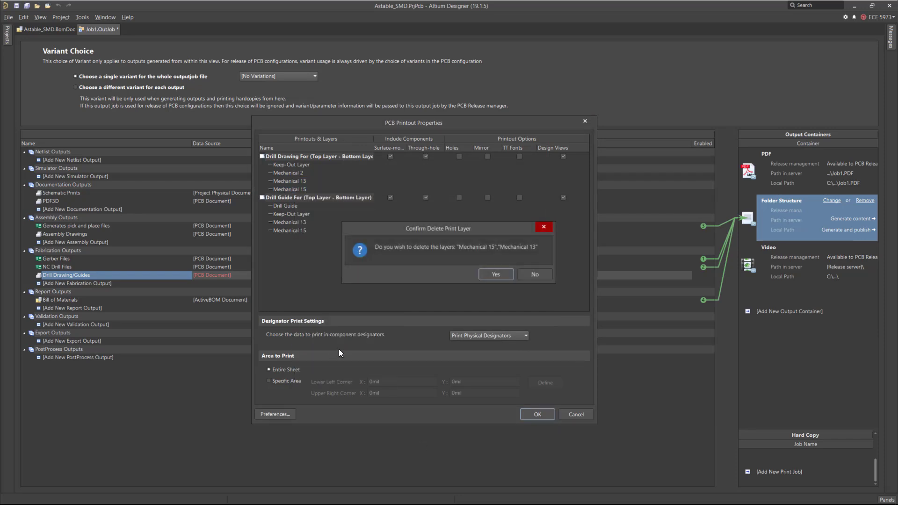
key(Return)
Delete Mechanical 13 and Mechanical 15 from the drill guide printout, accept the printout settings and save the output job.
click(289, 206)
shift+click(296, 214)
right_click(300, 214)
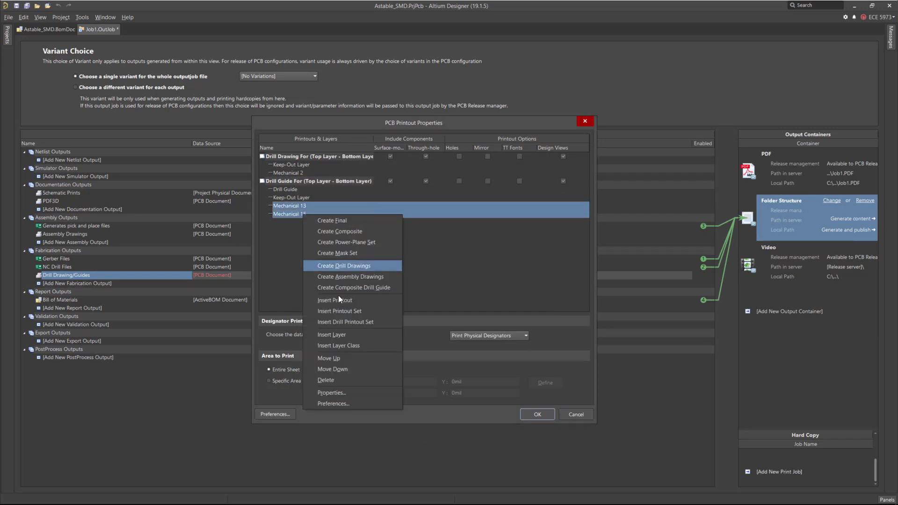
click(347, 380)
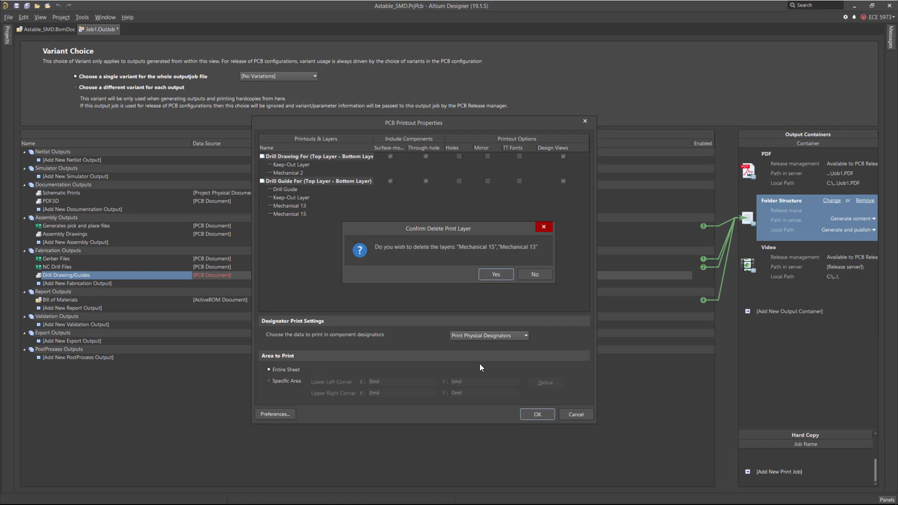
click(493, 279)
click(534, 413)
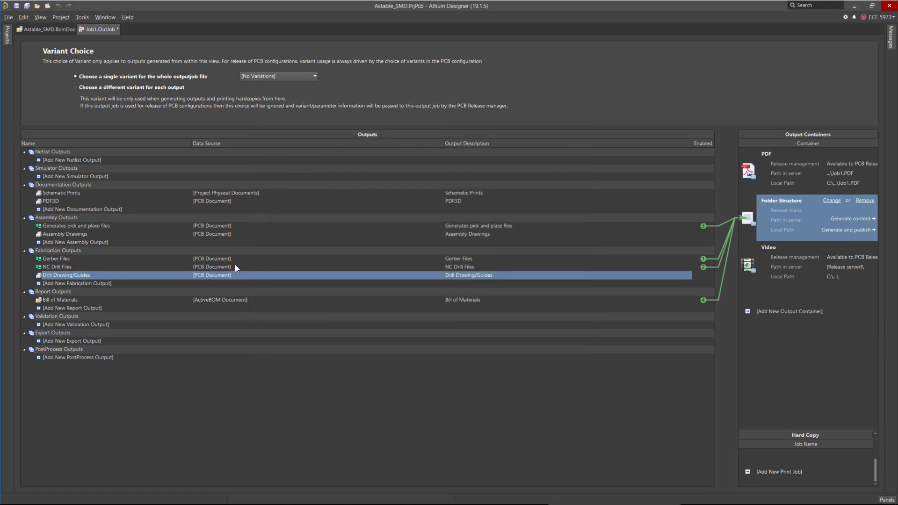
click(26, 6)
Enable the Drill Drawing/Guides and Assembly Drawings outputs for the PDF output container.
click(790, 170)
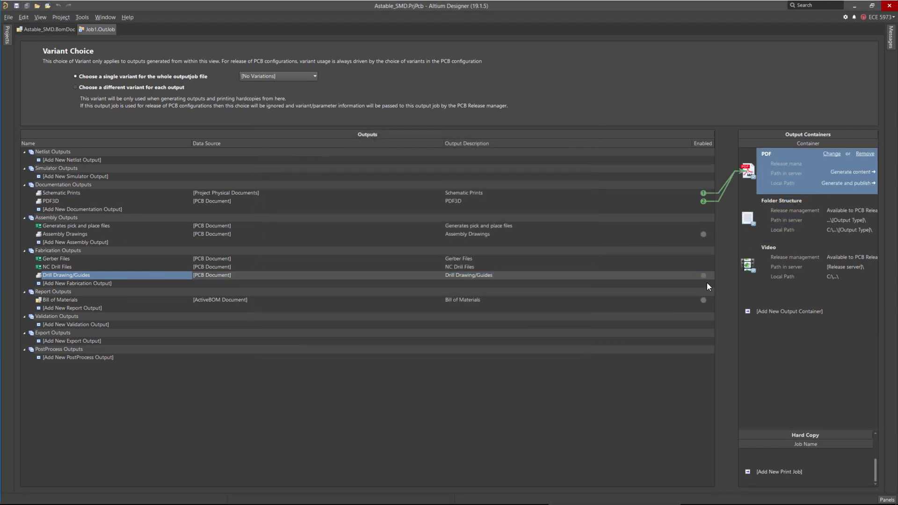
click(702, 275)
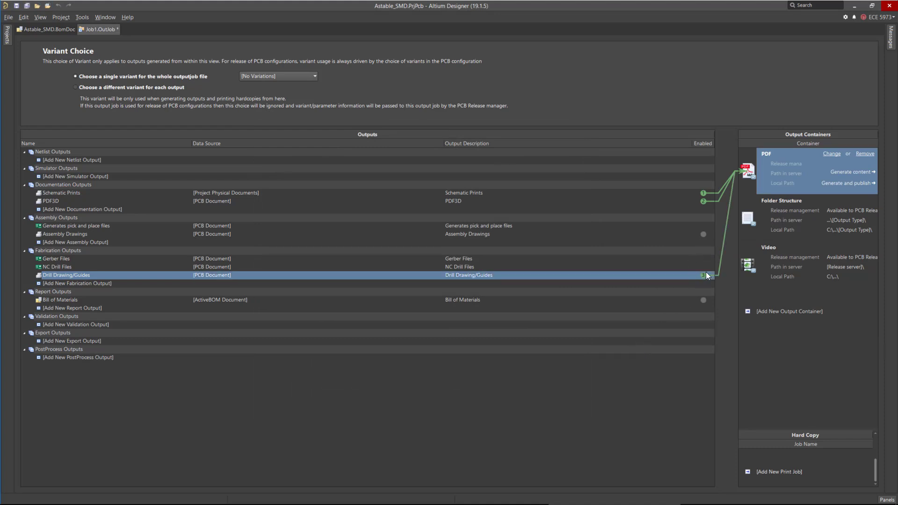
click(703, 234)
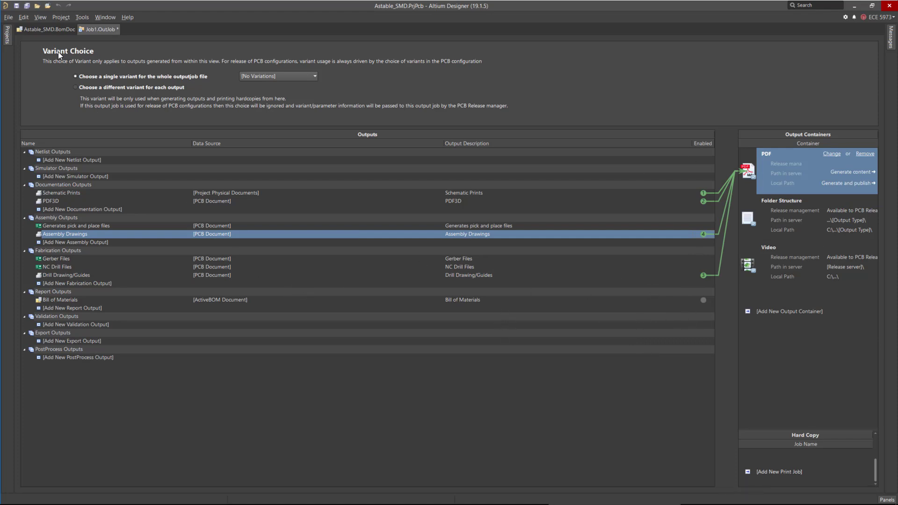
Save the output job and generate content for the Folder Structure container.
click(27, 6)
click(7, 35)
click(803, 218)
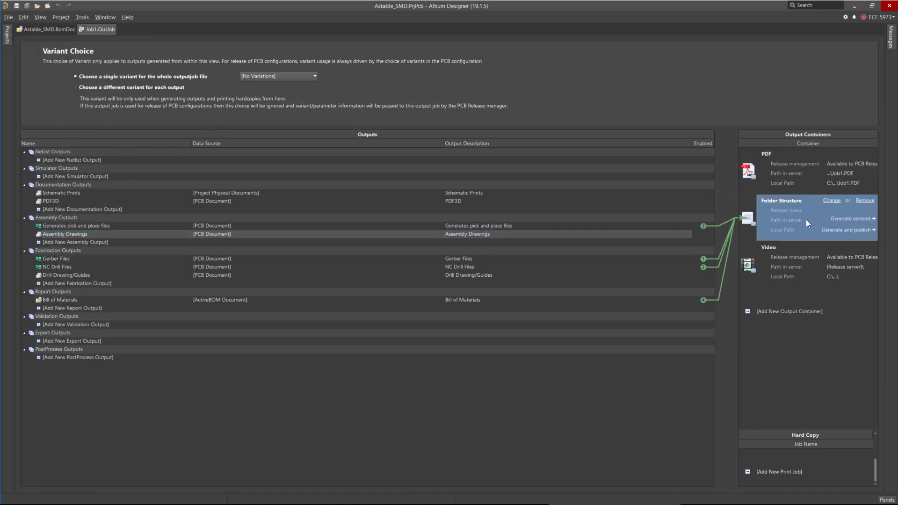
click(853, 219)
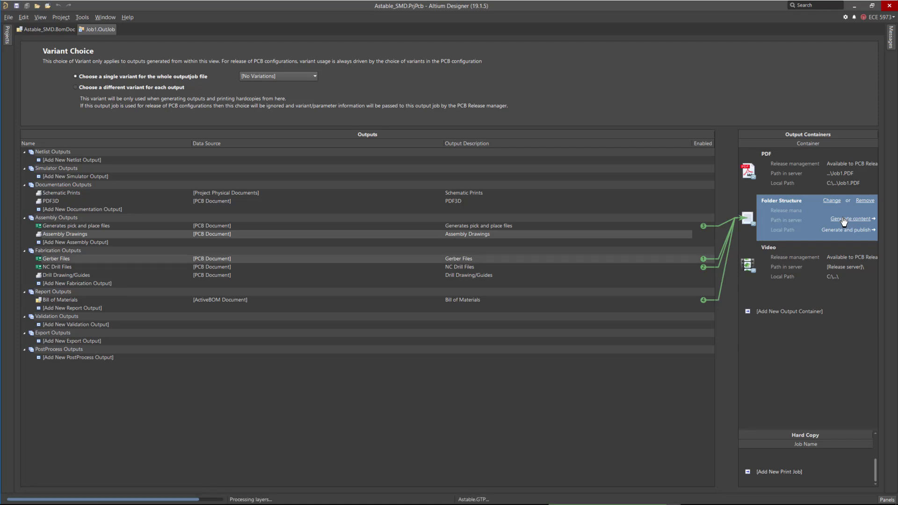
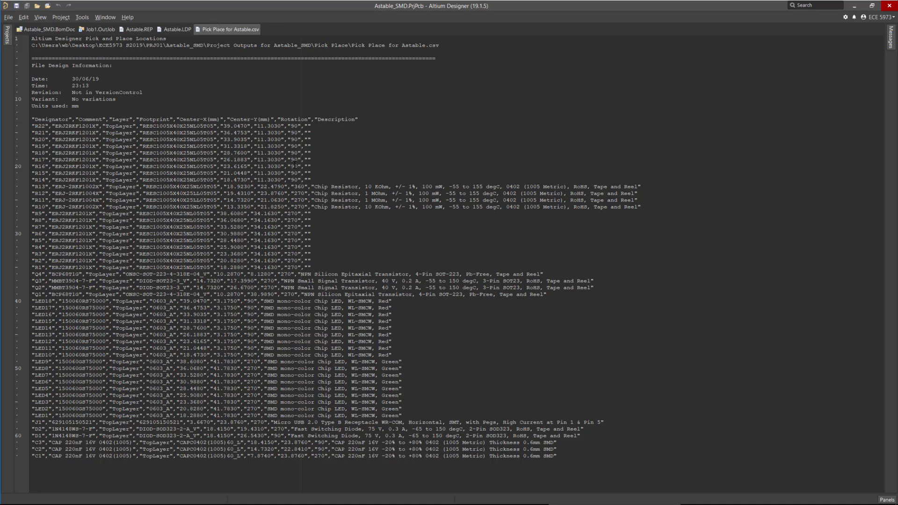
Review the pick-and-place CSV, then close it together with the Astable.LDP, Astable.REP and Bill of Materials spreadsheet.
click(348, 170)
scroll(331, 222, down, 6)
scroll(331, 217, up, 6)
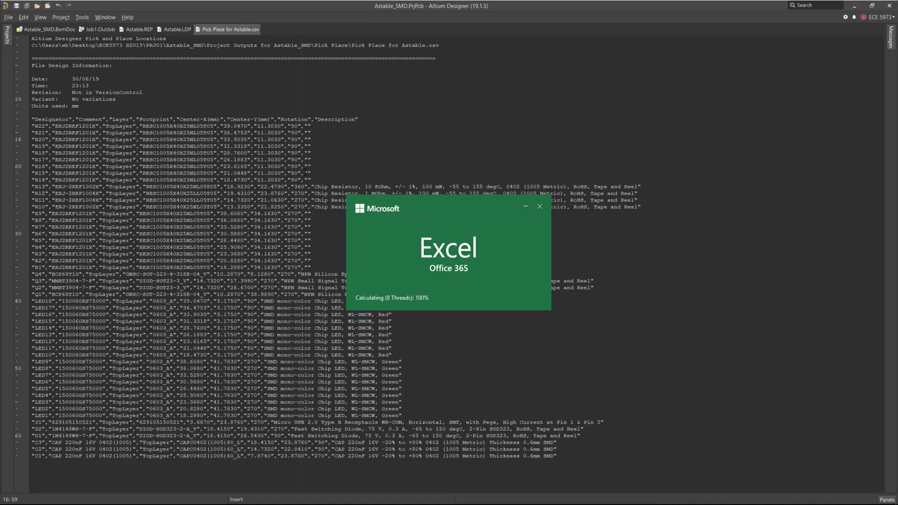
click(301, 168)
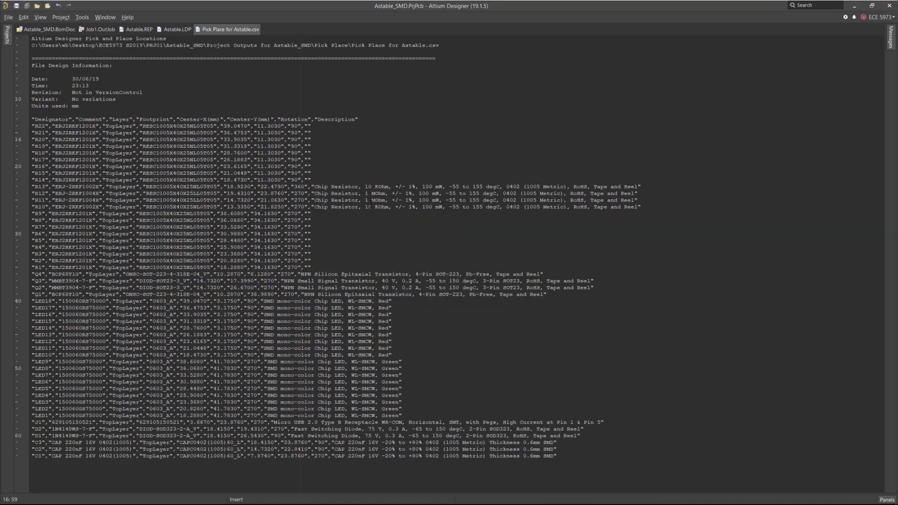
right_click(242, 34)
click(262, 33)
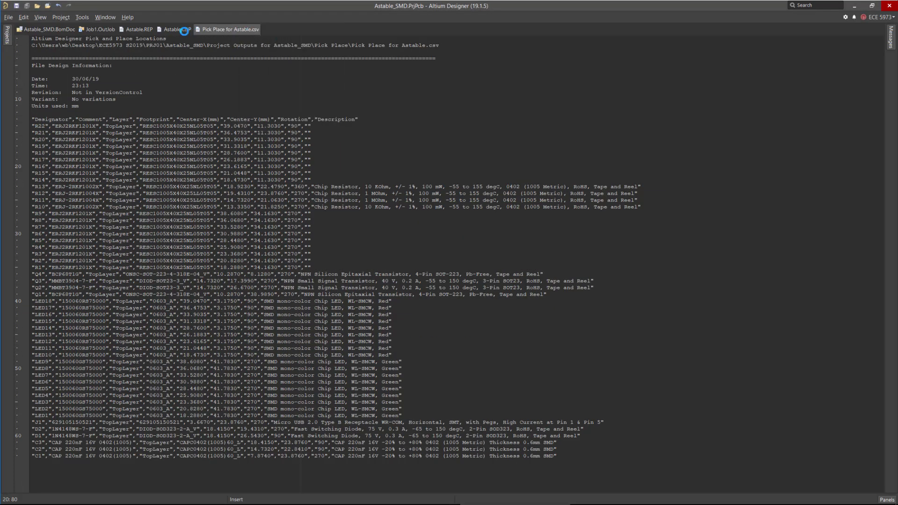
right_click(175, 29)
click(181, 32)
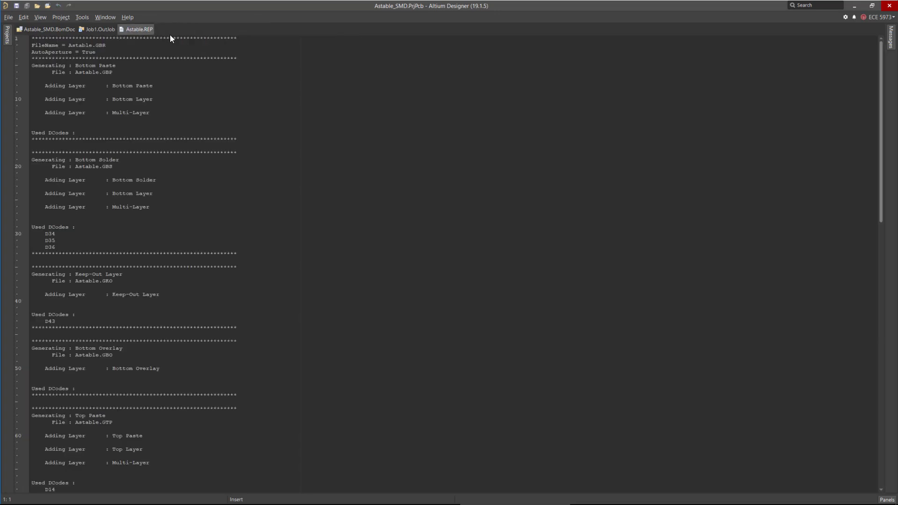
right_click(137, 29)
click(143, 33)
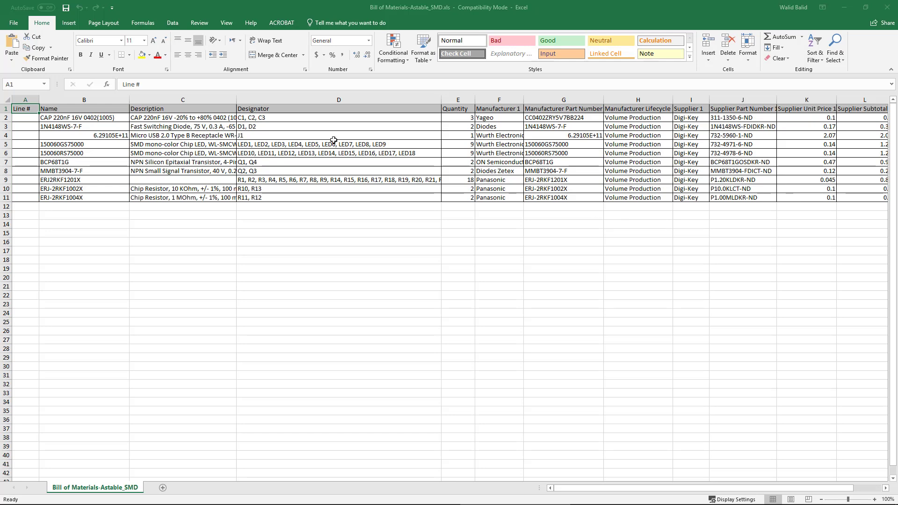
click(360, 256)
click(887, 7)
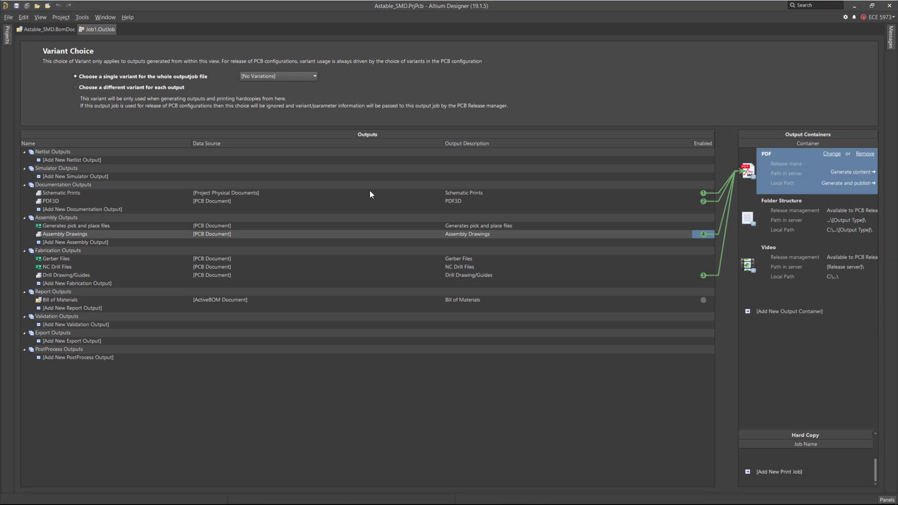
Review which outputs are enabled for each output container in the output job.
click(80, 193)
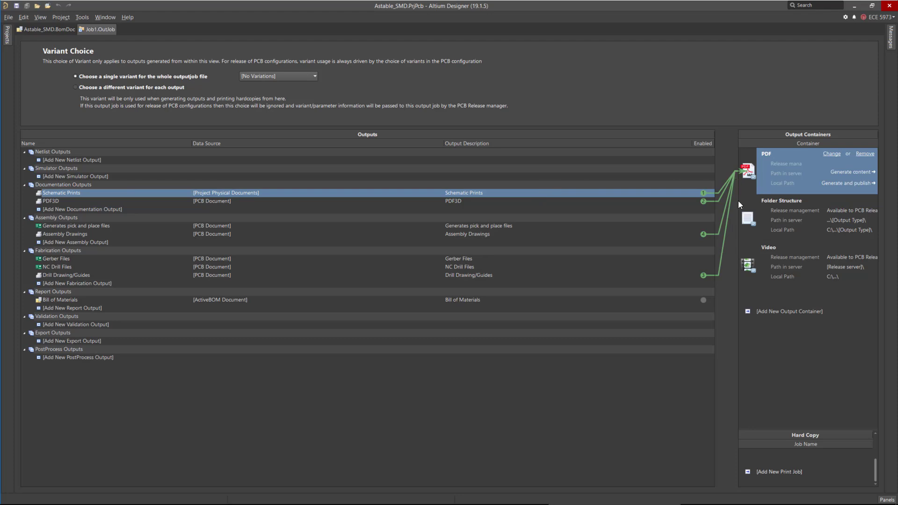
click(23, 201)
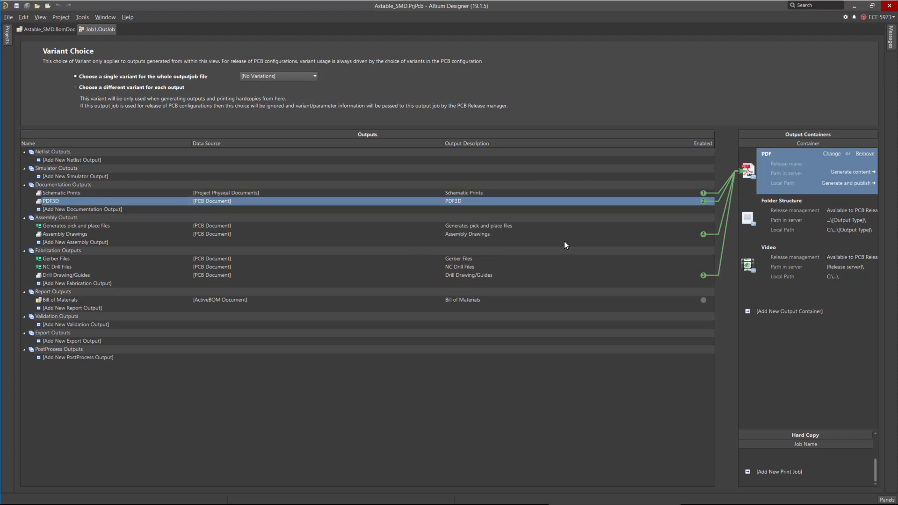
click(683, 275)
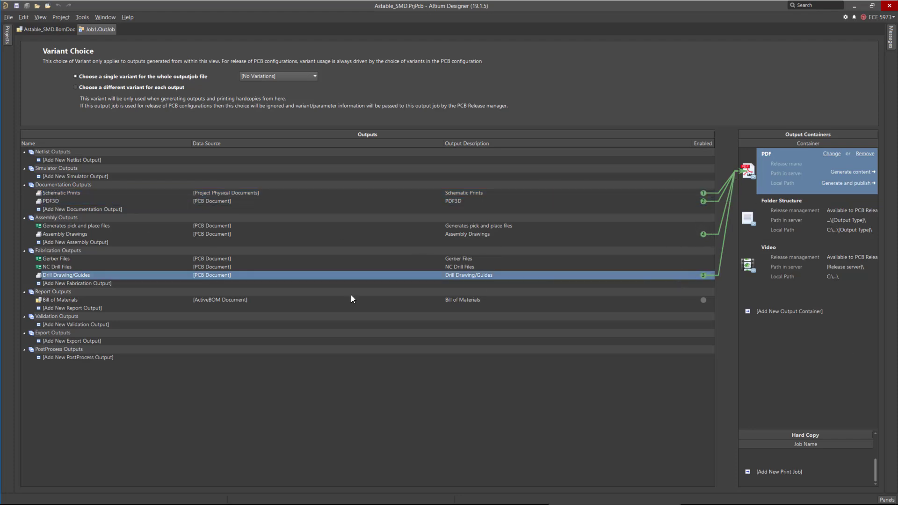
click(624, 233)
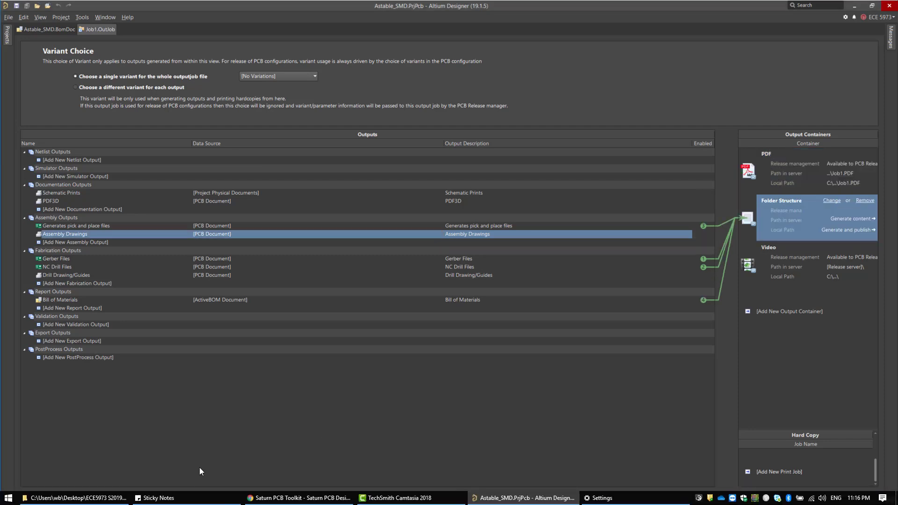
Open the Astable_SMD project folder in File Explorer and permanently delete the History folder.
click(119, 497)
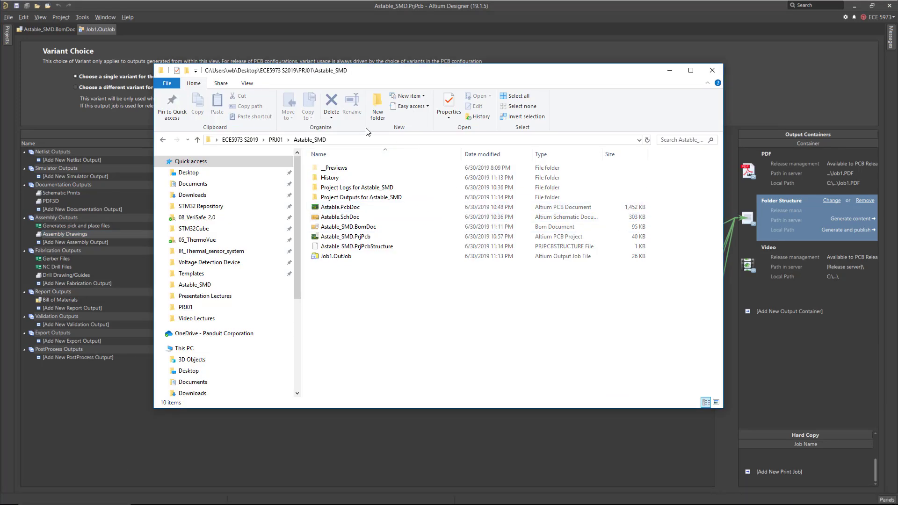
double_click(343, 177)
scroll(423, 201, down, 4)
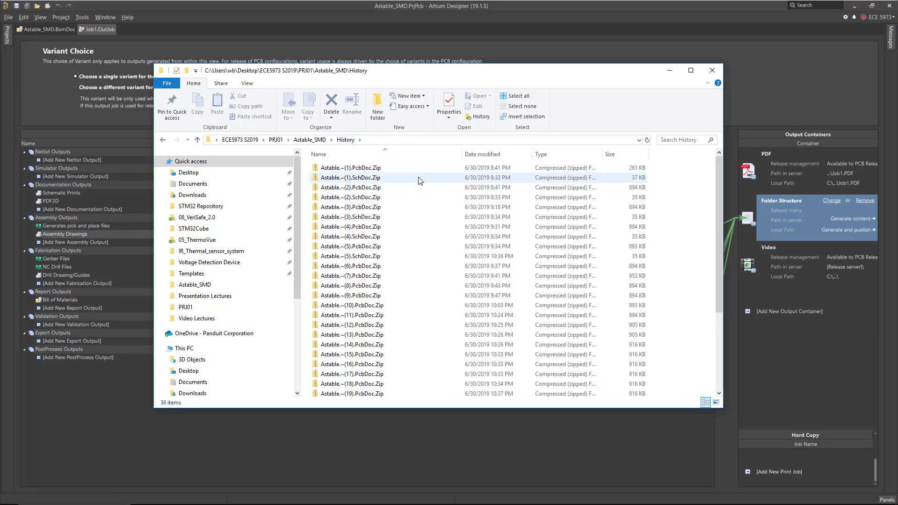
key(alt+Left)
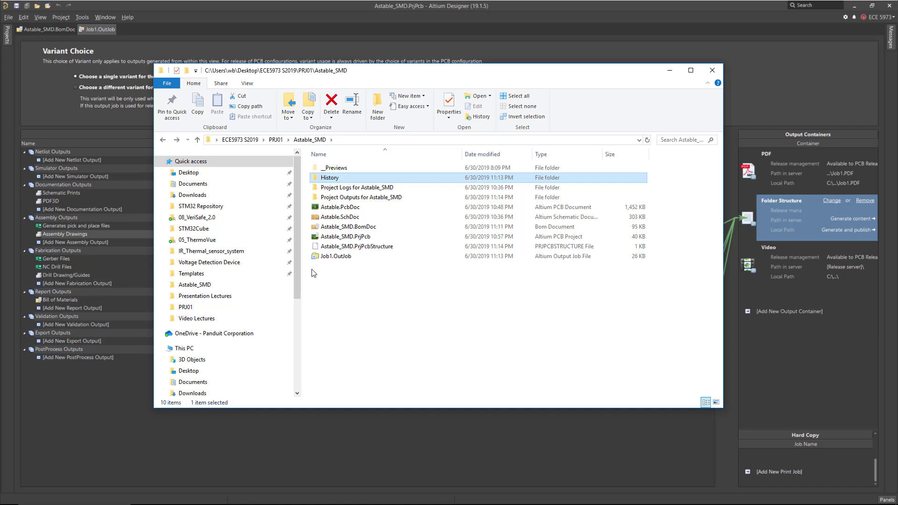
key(shift+Delete)
key(Return)
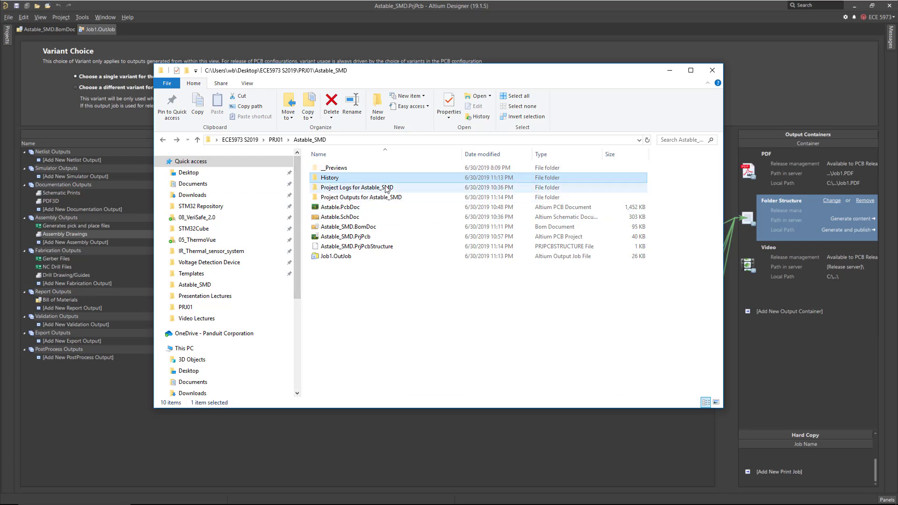
Permanently delete the __Previews folder from the project folder.
click(331, 171)
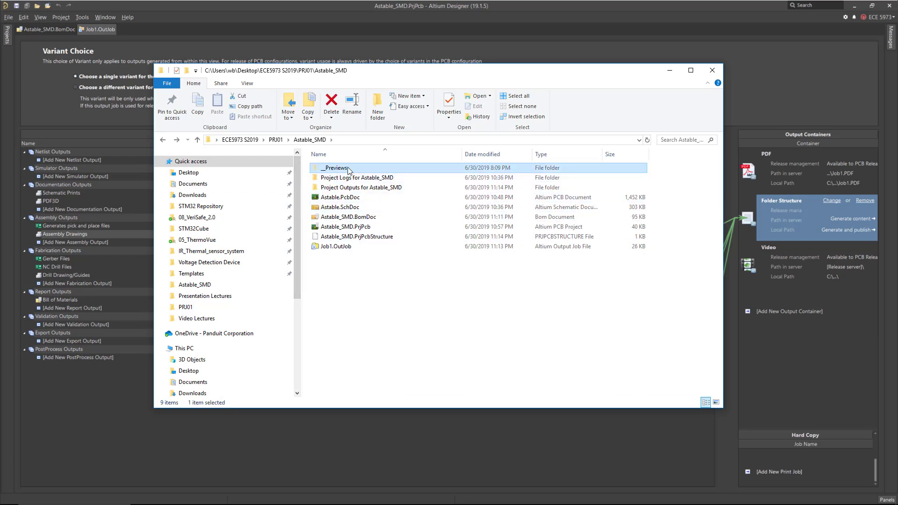
double_click(349, 169)
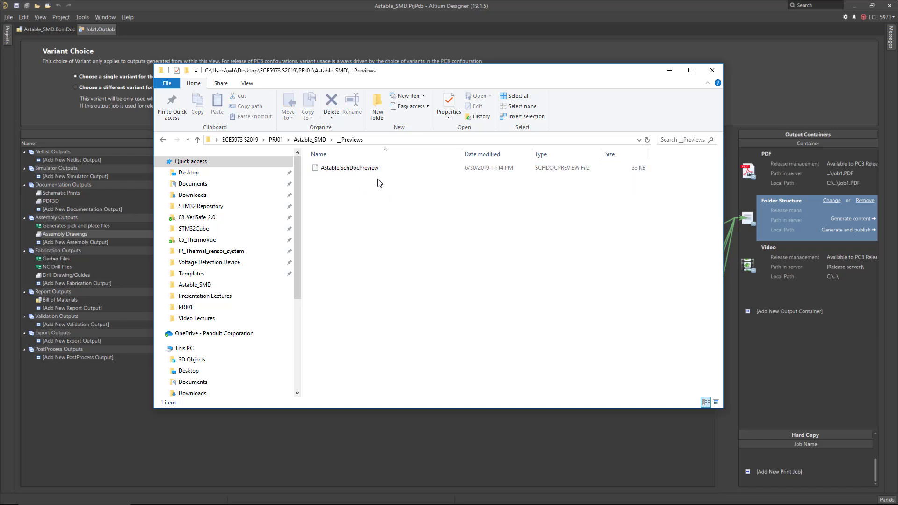
key(alt+Left)
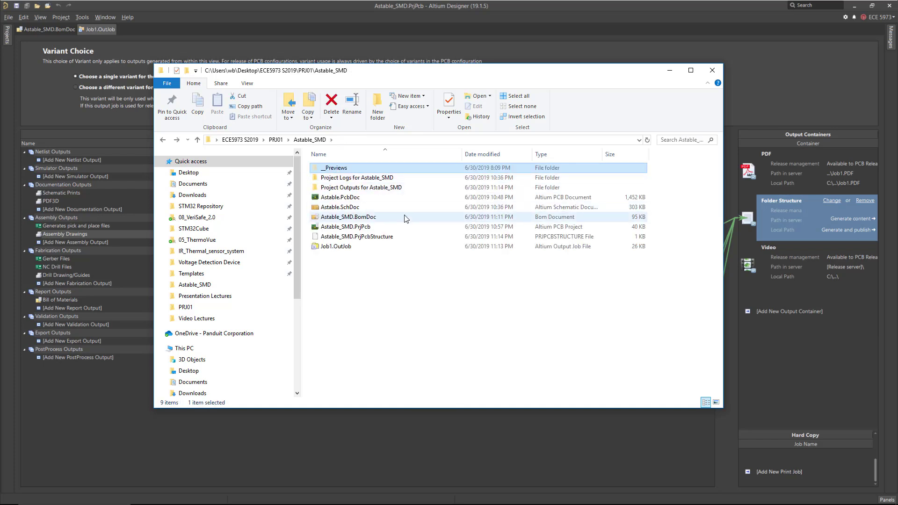
key(shift+Delete)
key(Return)
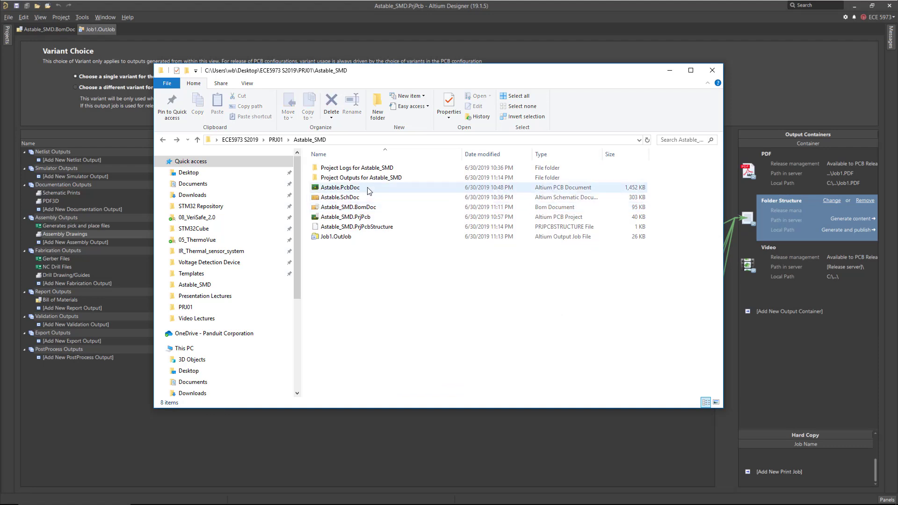
Inspect the PCB ECO log in Notepad++, close it, and delete the Project Logs for Astable_SMD folder.
click(365, 170)
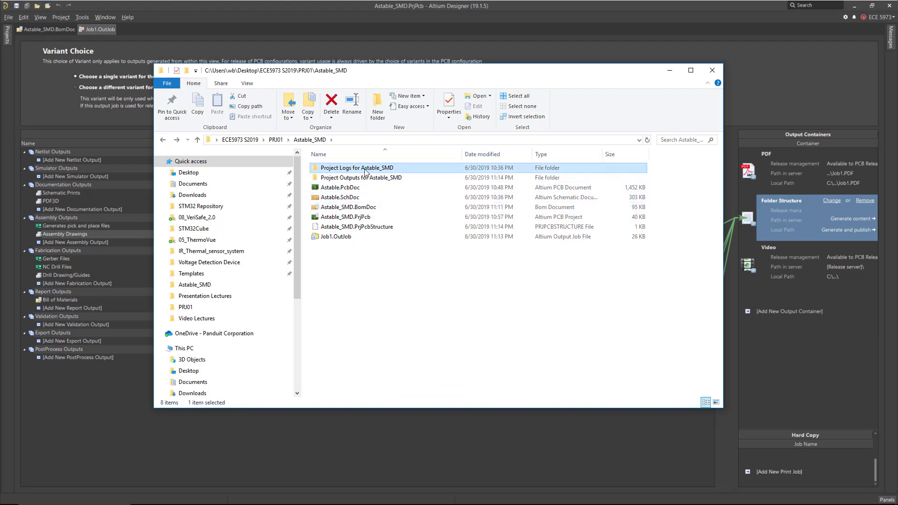
double_click(348, 169)
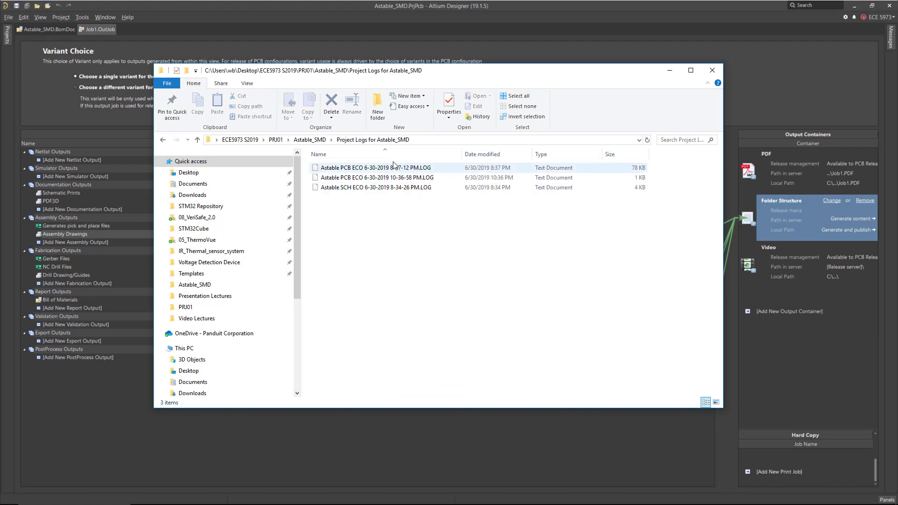
click(381, 169)
right_click(366, 168)
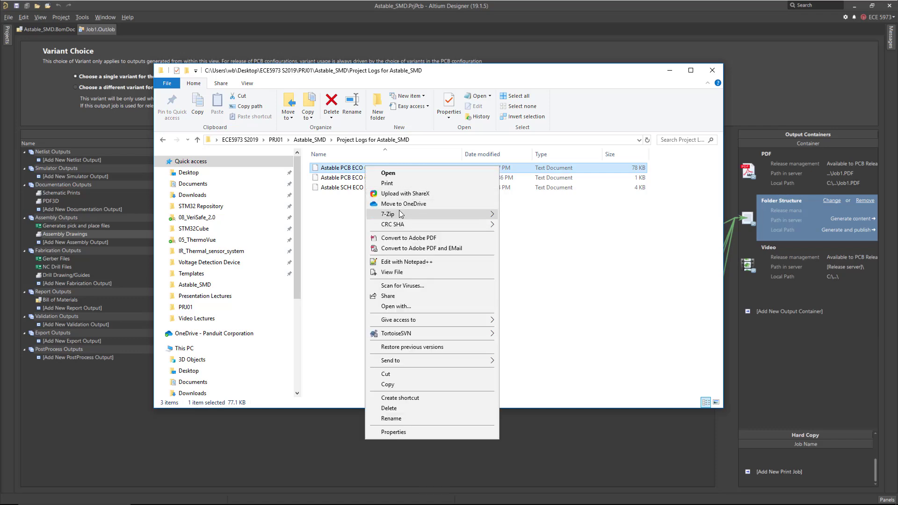
click(418, 263)
scroll(412, 255, down, 13)
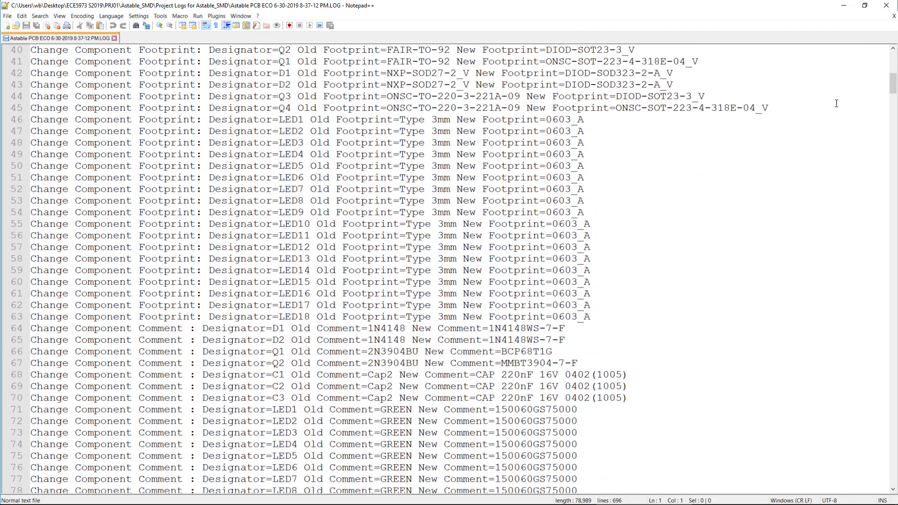
drag(893, 86, 890, 232)
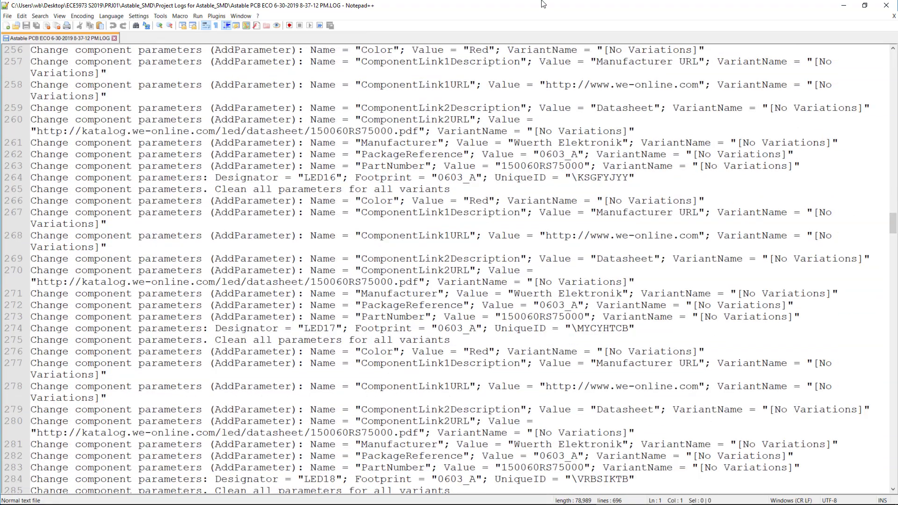
key(ctrl+w)
click(886, 5)
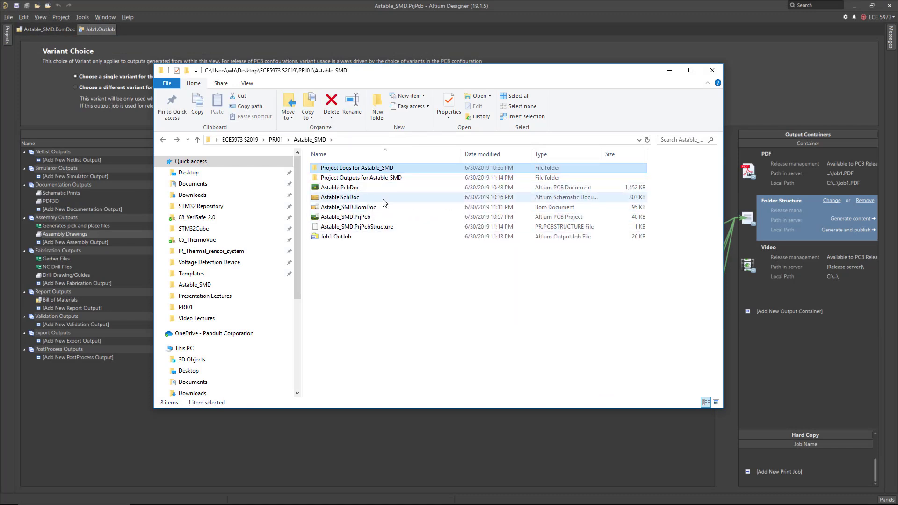
key(Delete)
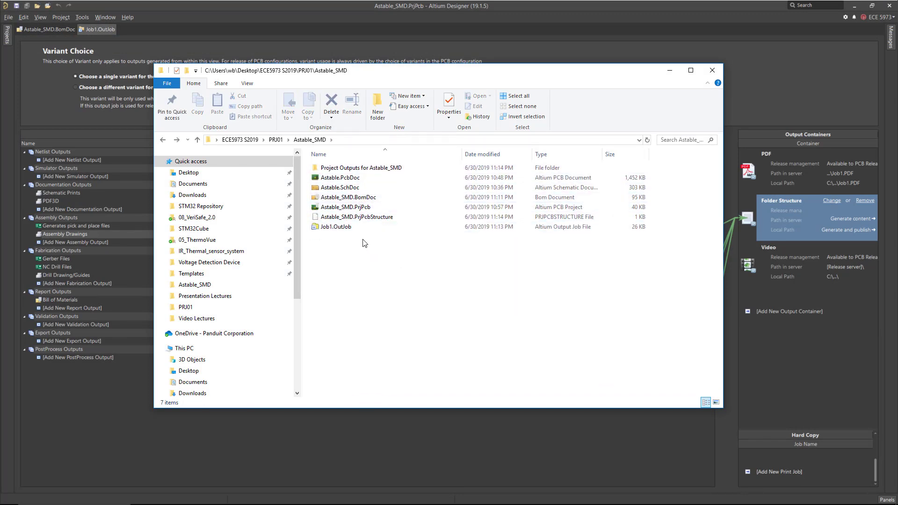
Open the Bill of Materials spreadsheet from the Project Outputs BOM folder and examine its columns.
click(348, 170)
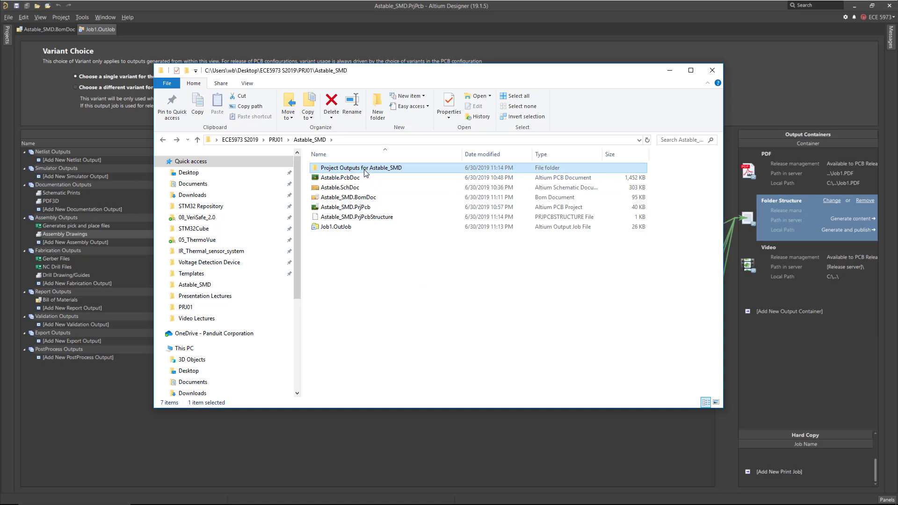
double_click(364, 171)
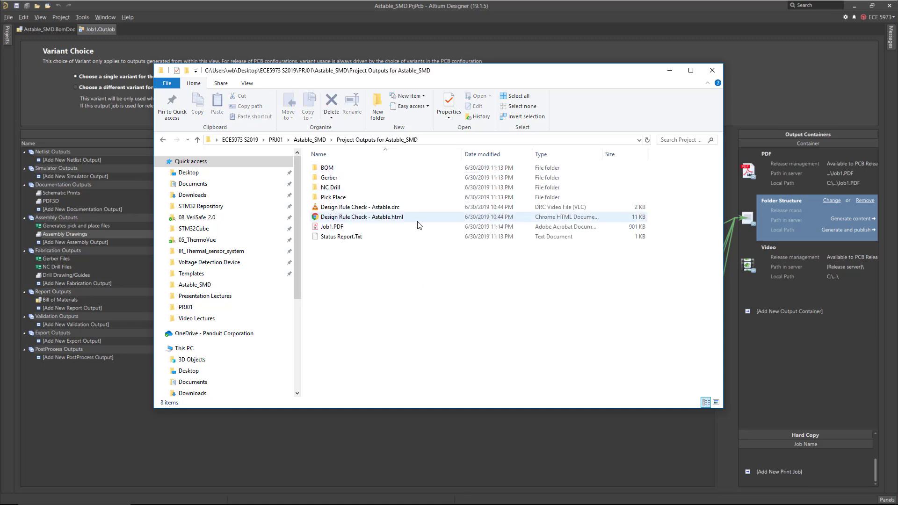
double_click(337, 169)
double_click(352, 169)
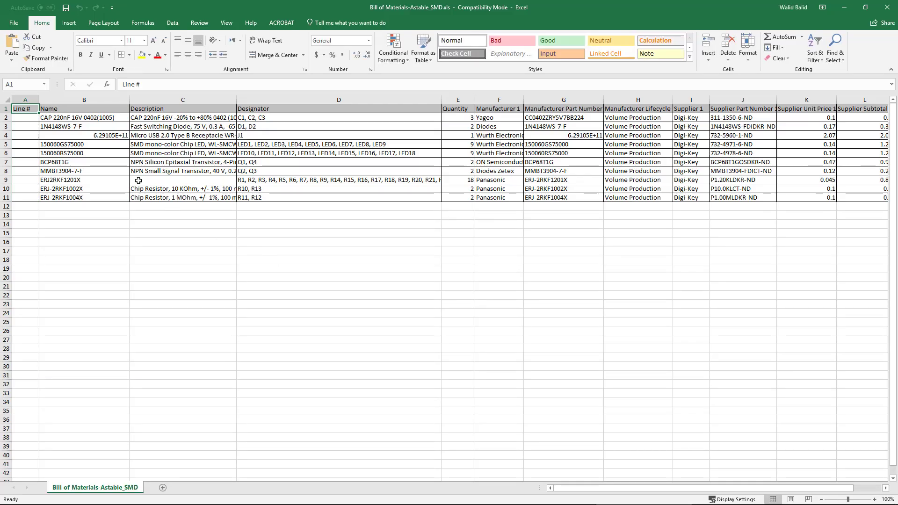
click(111, 153)
drag(83, 109, 102, 208)
click(176, 108)
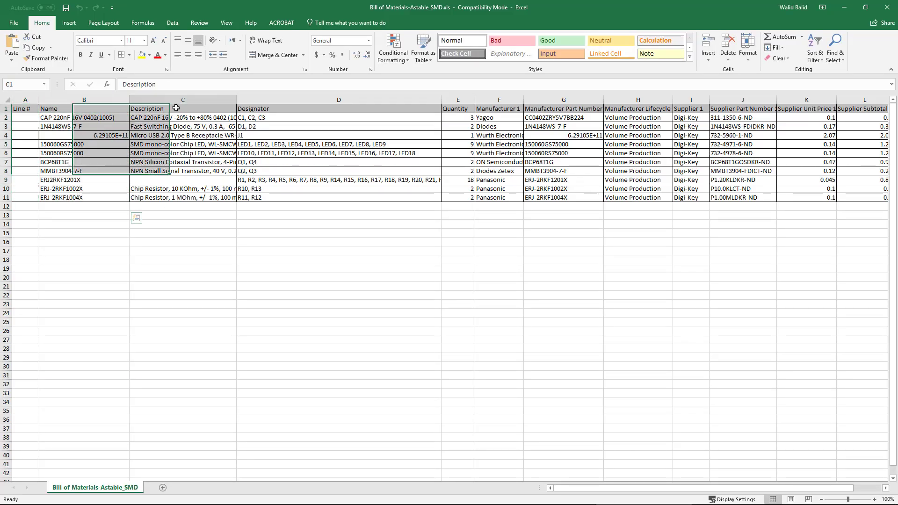
drag(176, 108, 187, 180)
drag(316, 109, 327, 181)
drag(461, 100, 467, 140)
drag(496, 110, 499, 189)
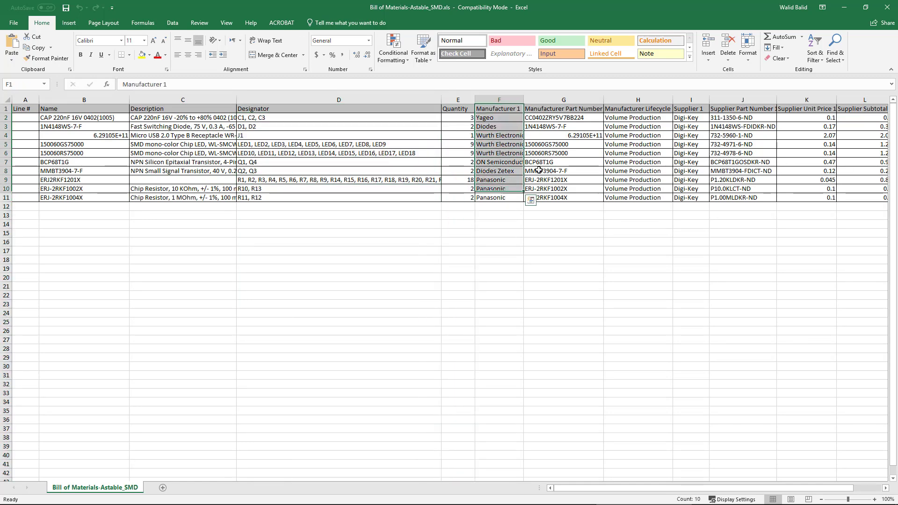
drag(561, 109, 589, 198)
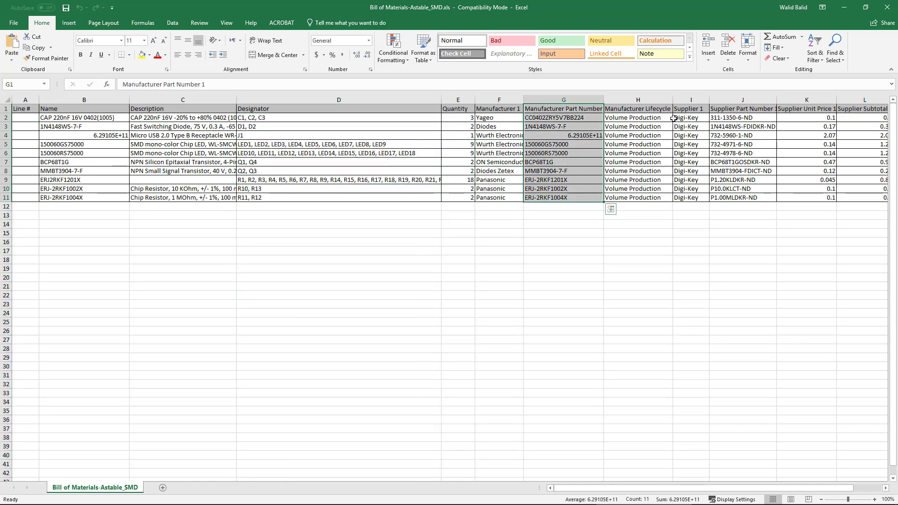
drag(636, 109, 640, 198)
click(695, 109)
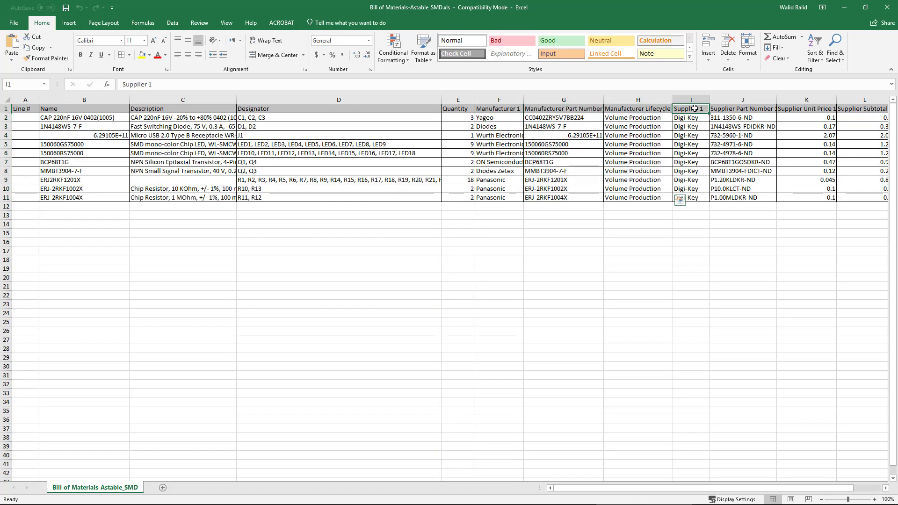
drag(734, 109, 745, 190)
drag(749, 488, 785, 493)
drag(778, 109, 841, 195)
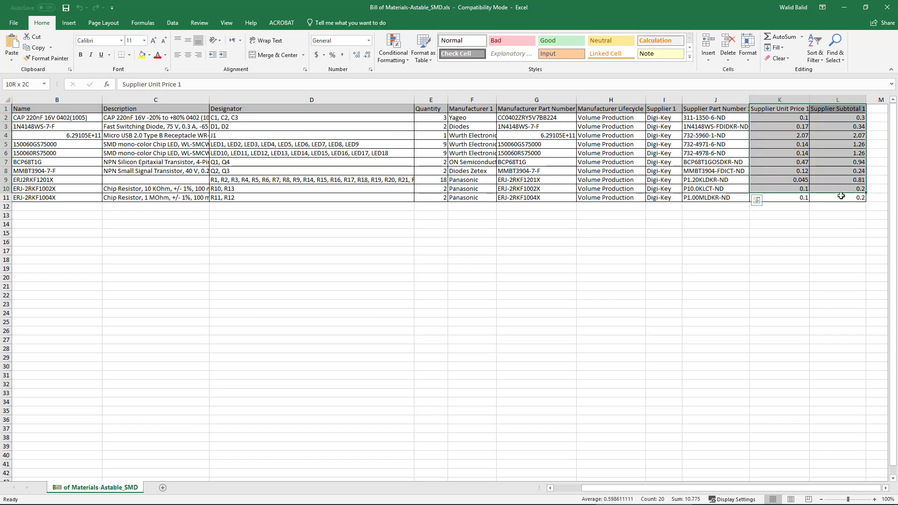
click(673, 118)
click(714, 117)
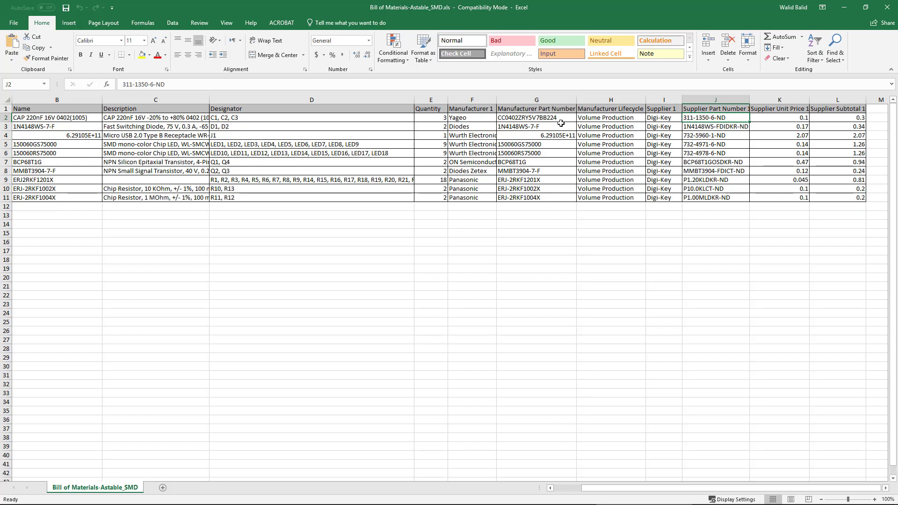
drag(708, 119, 718, 197)
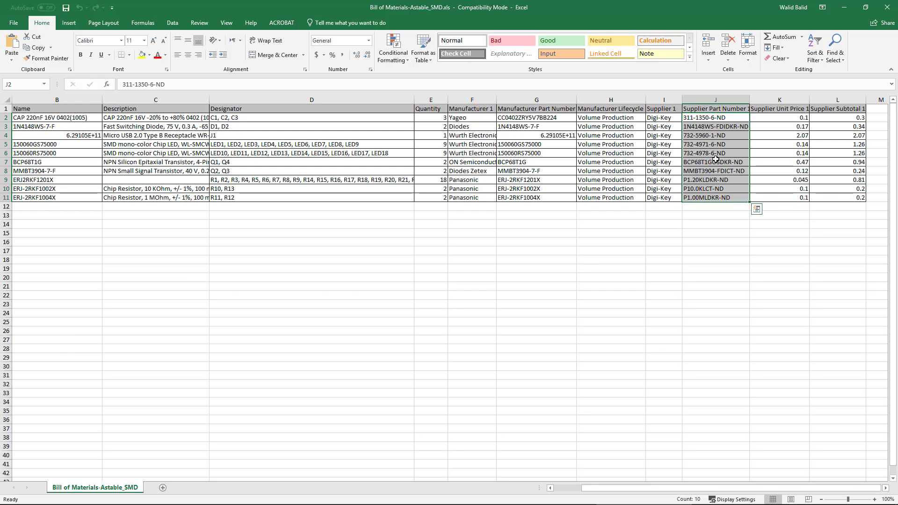
Close the spreadsheet, open the Gerber folder in Project Outputs, and examine the type of each generated Gerber file.
click(889, 8)
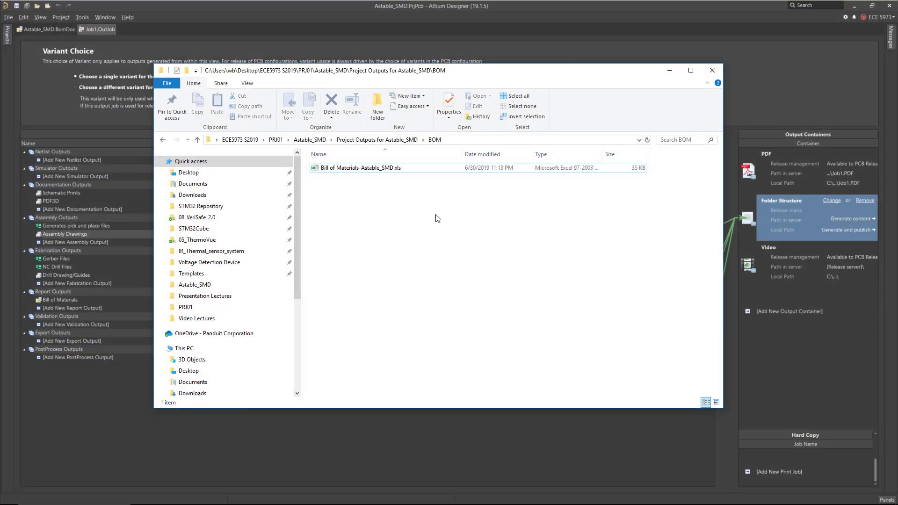
key(alt+Left)
double_click(352, 180)
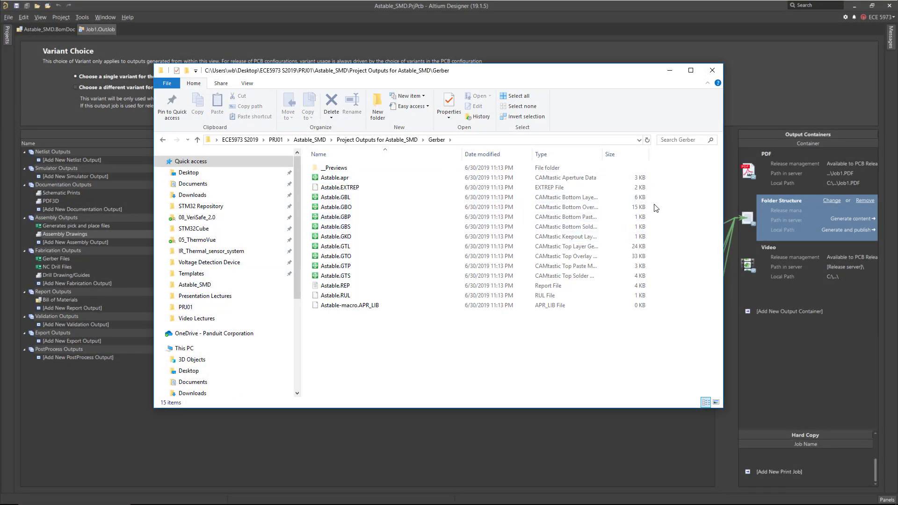
drag(602, 152, 662, 152)
click(337, 198)
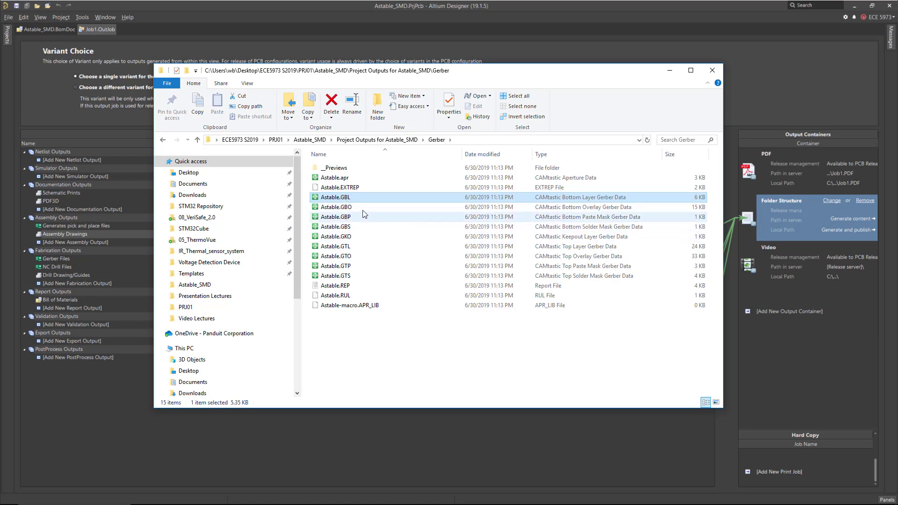
click(349, 210)
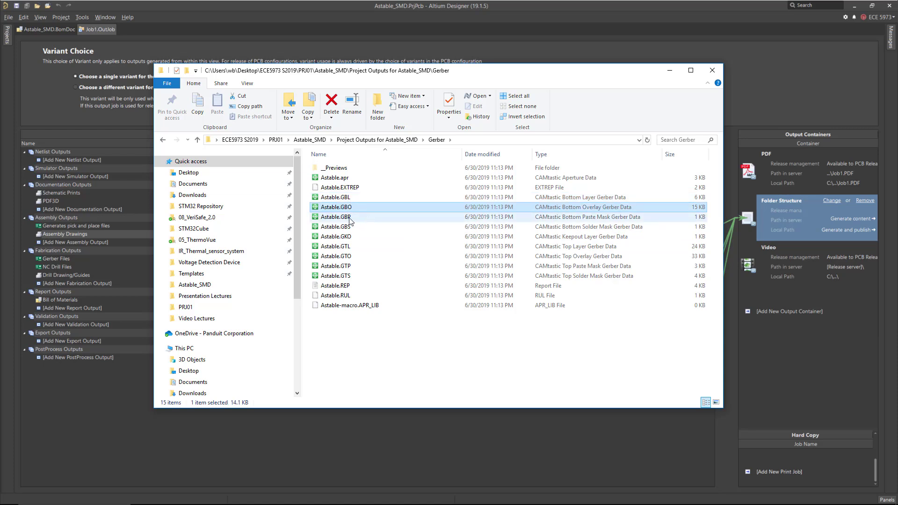
click(349, 219)
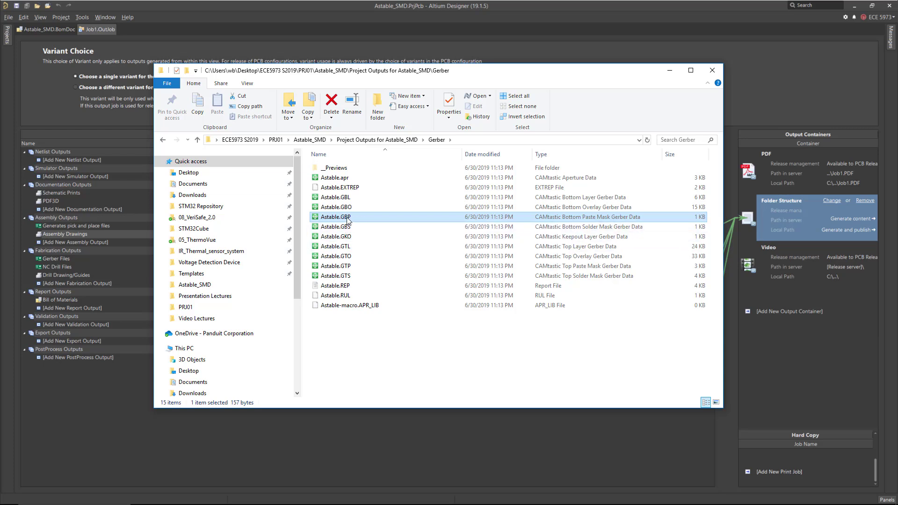
click(347, 228)
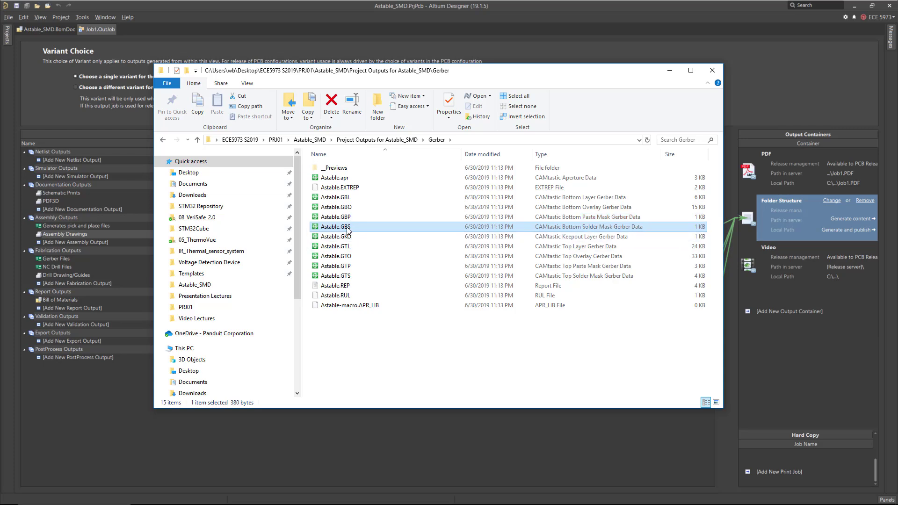
click(348, 238)
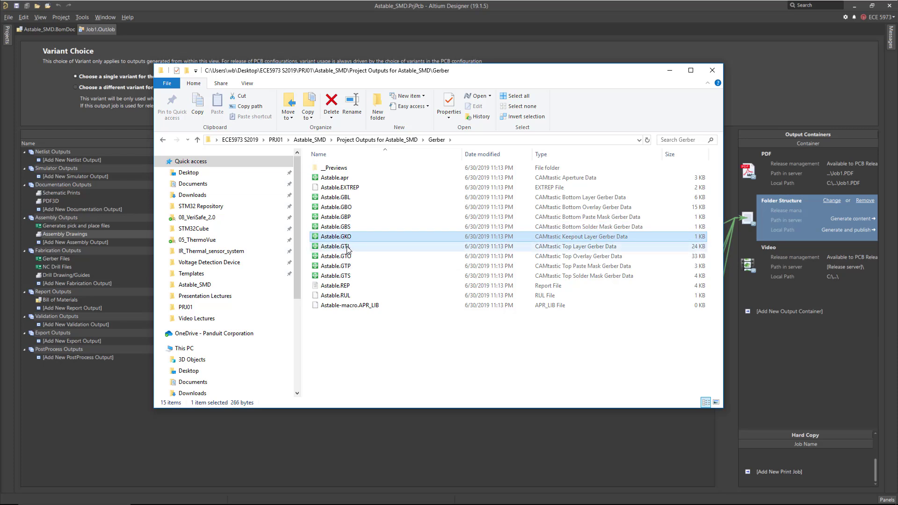
click(347, 255)
click(347, 268)
click(346, 276)
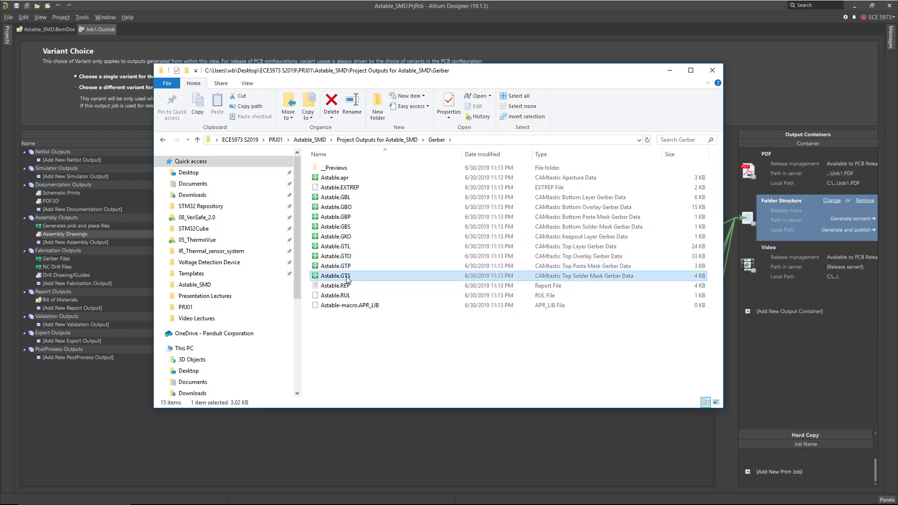
click(345, 247)
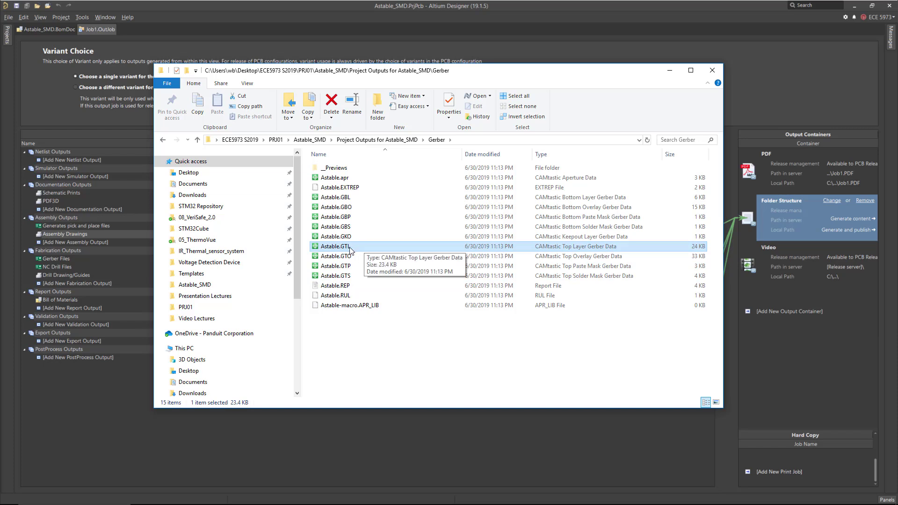
click(357, 257)
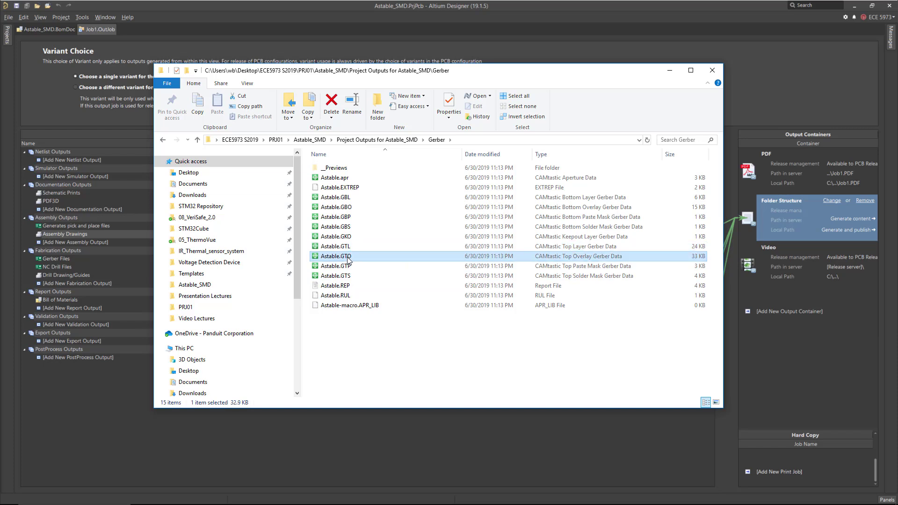
click(350, 268)
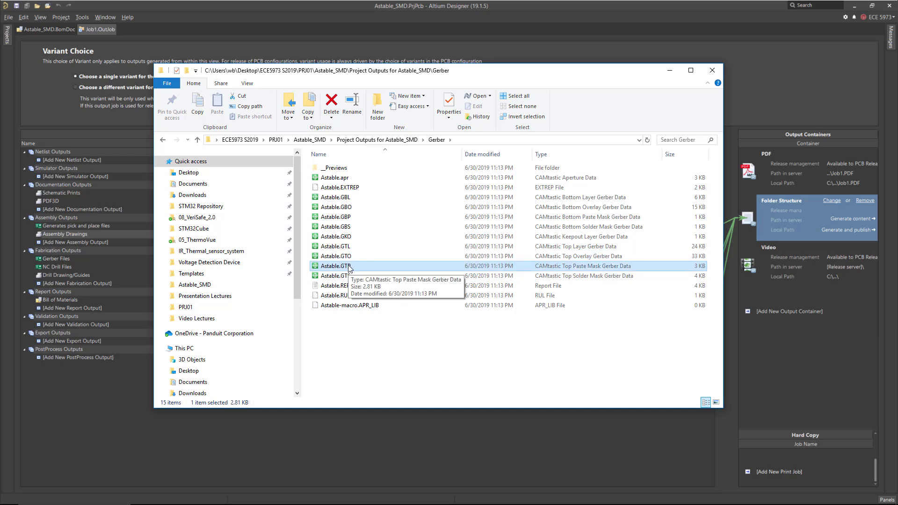
click(349, 277)
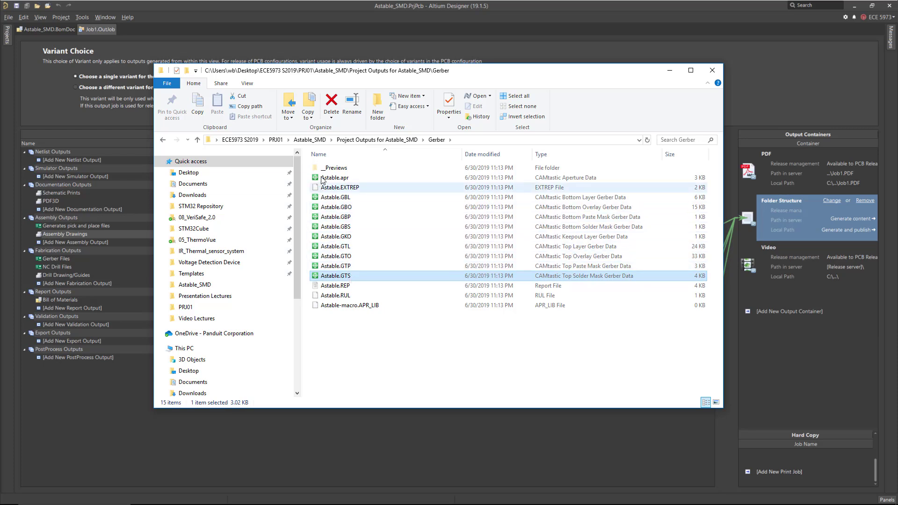
Delete the Astable.apr, Astable.EXTREP, Astable.REP, Astable.RUL and Astable-macro.APR_LIB files from the Gerber folder.
click(326, 179)
ctrl+click(339, 295)
ctrl+click(348, 304)
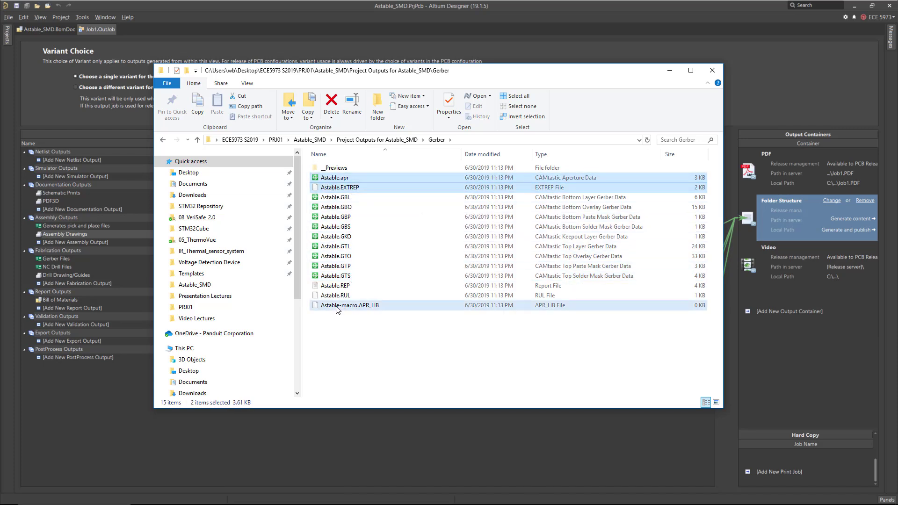
ctrl+click(344, 287)
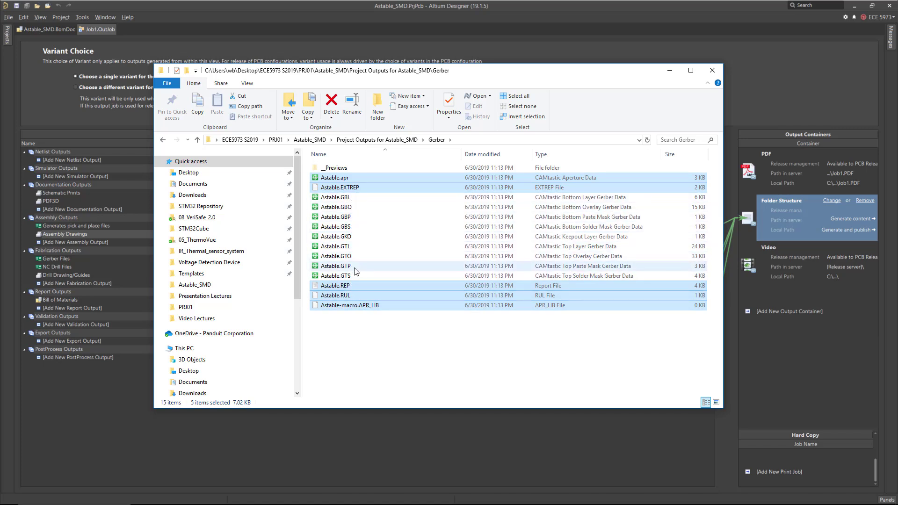
key(Delete)
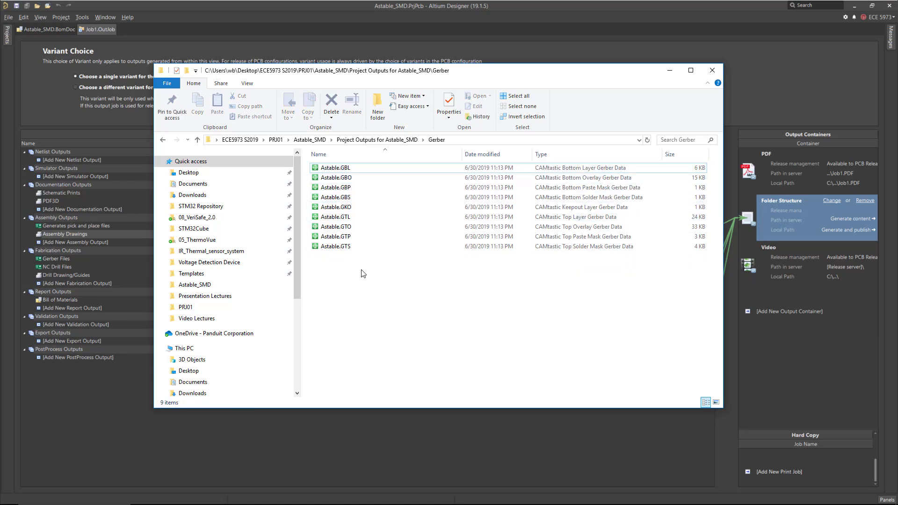
Open the NC Drill folder and inspect the Astable-RoundHoles.TXT drill file in Notepad++, then close it.
click(385, 140)
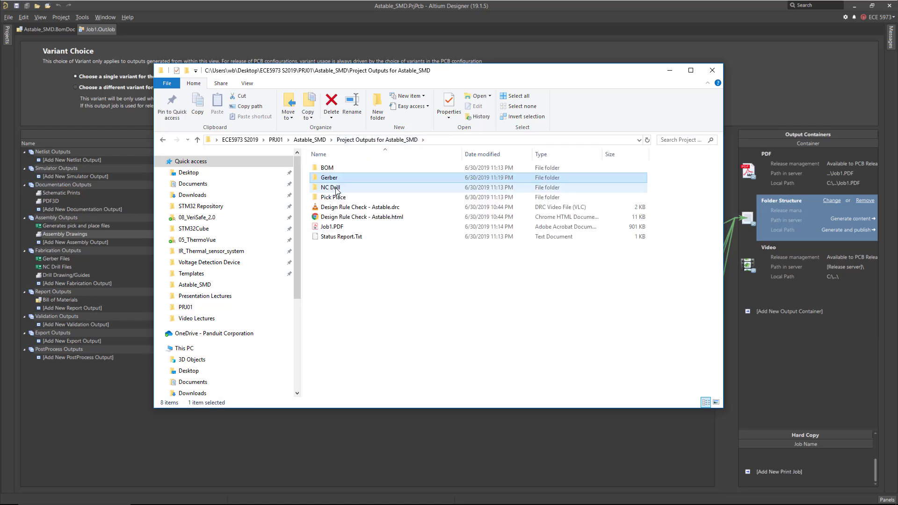
double_click(329, 189)
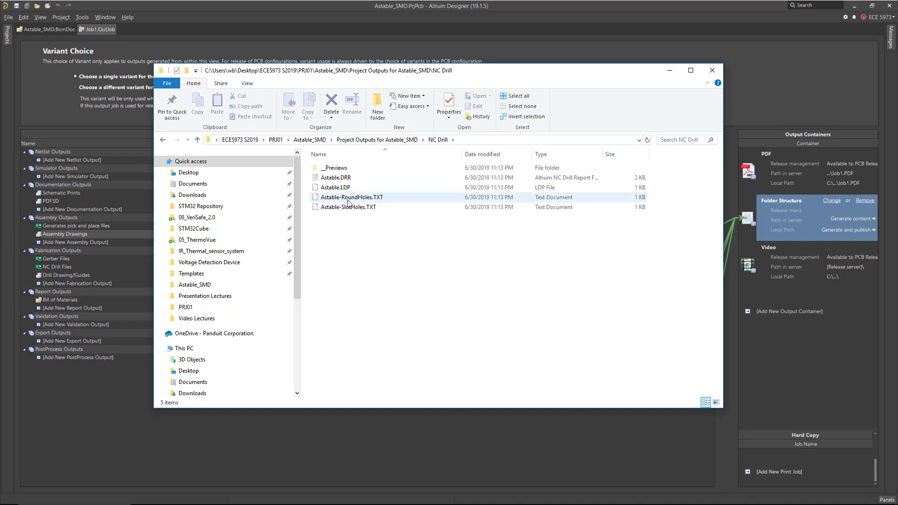
click(348, 200)
click(353, 207)
click(353, 198)
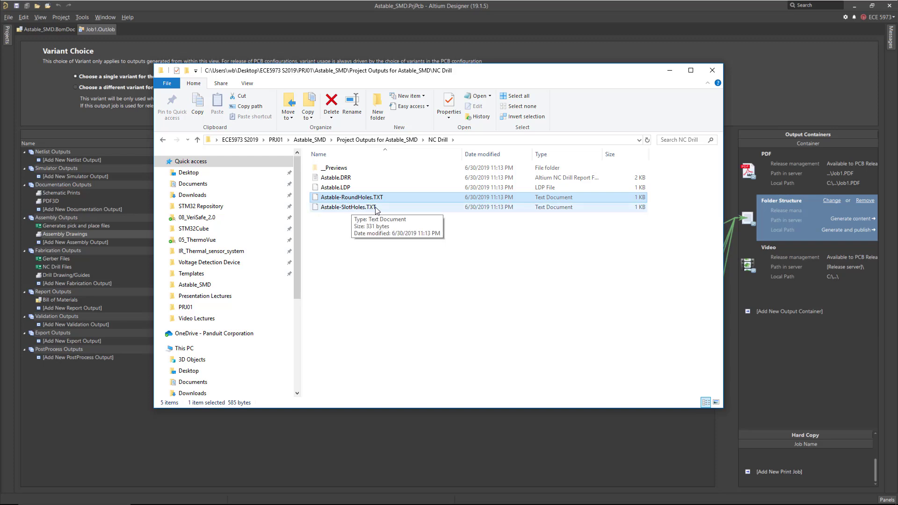
click(350, 209)
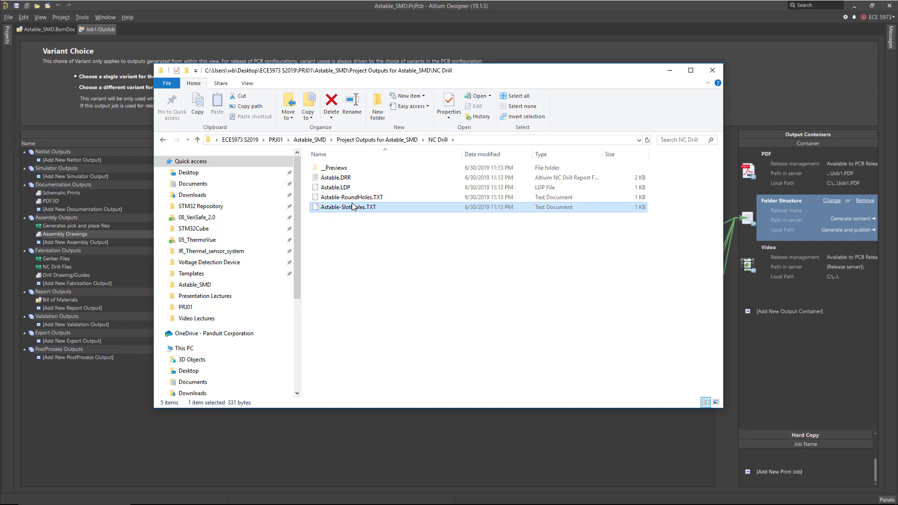
click(358, 198)
right_click(357, 198)
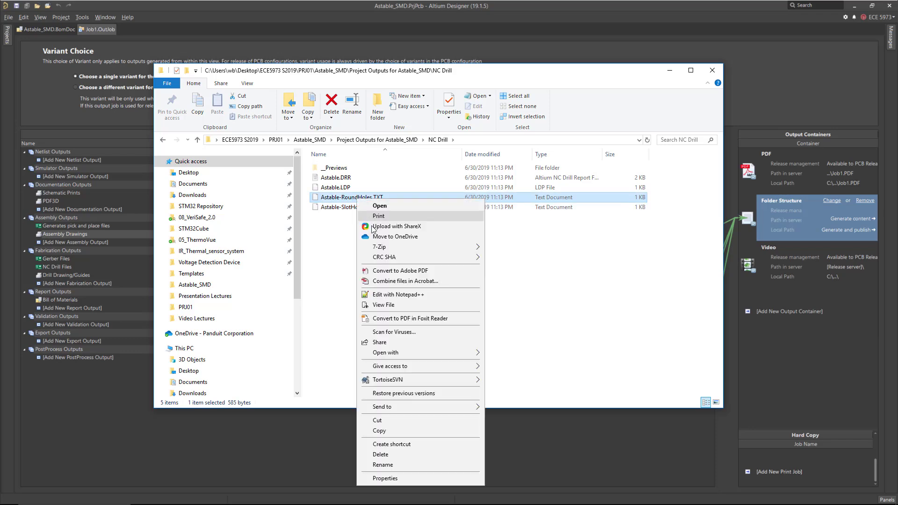
click(401, 295)
click(200, 192)
scroll(201, 198, down, 4)
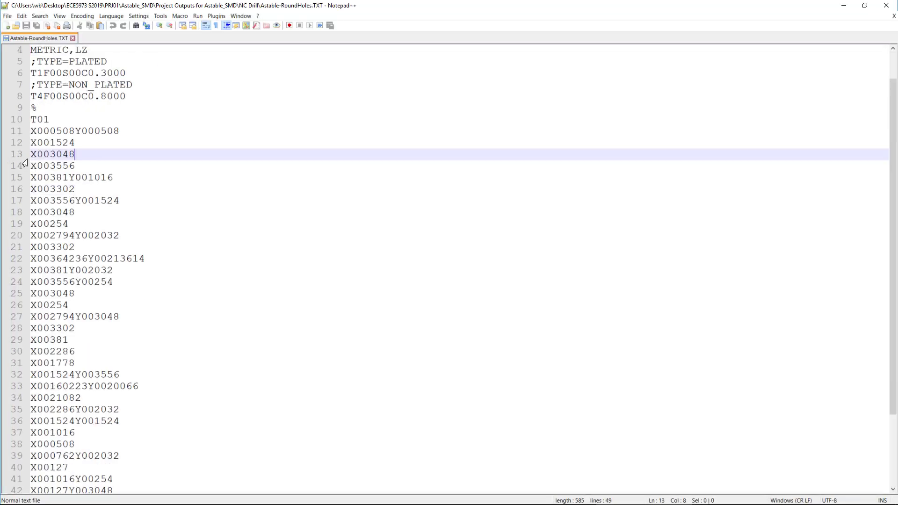
scroll(94, 273, up, 1)
scroll(95, 268, up, 3)
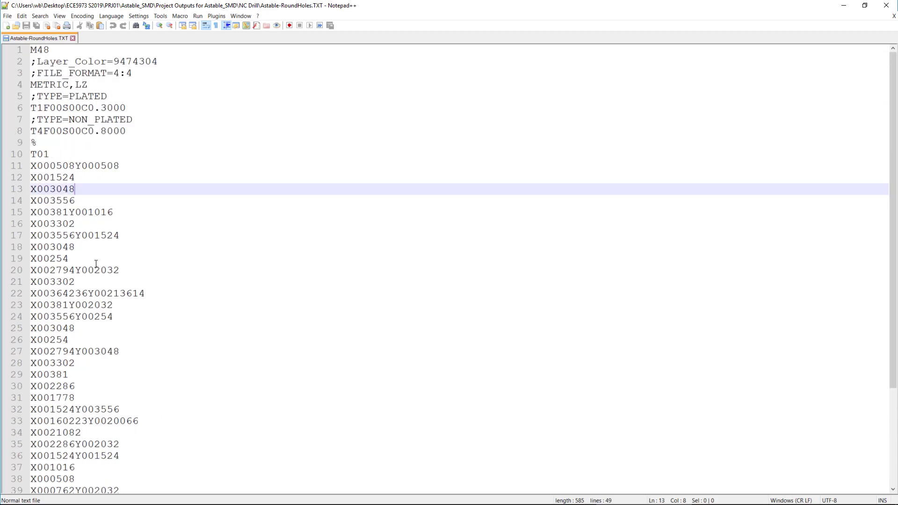
click(74, 39)
click(885, 5)
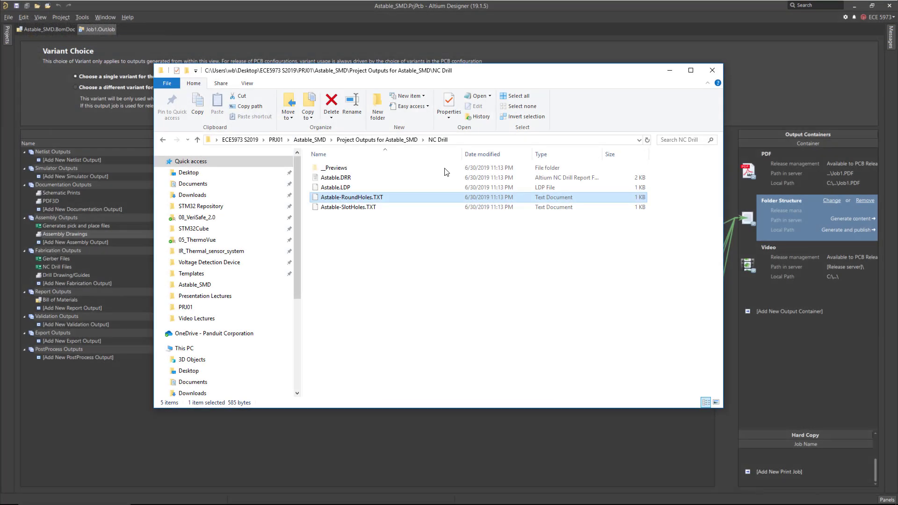
Open the Astable.DRR drill report in Notepad++, review each tool's hole size, type, count and plating, then close Notepad++.
click(329, 180)
right_click(347, 179)
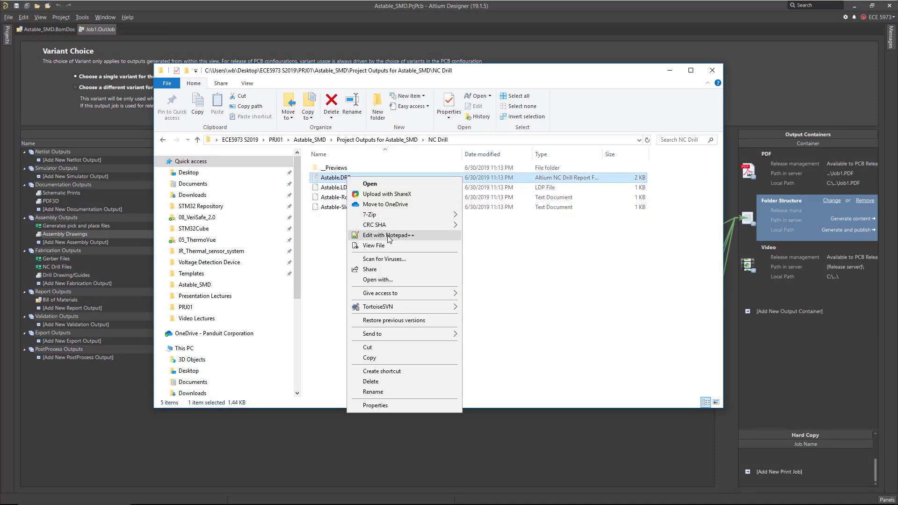
click(390, 237)
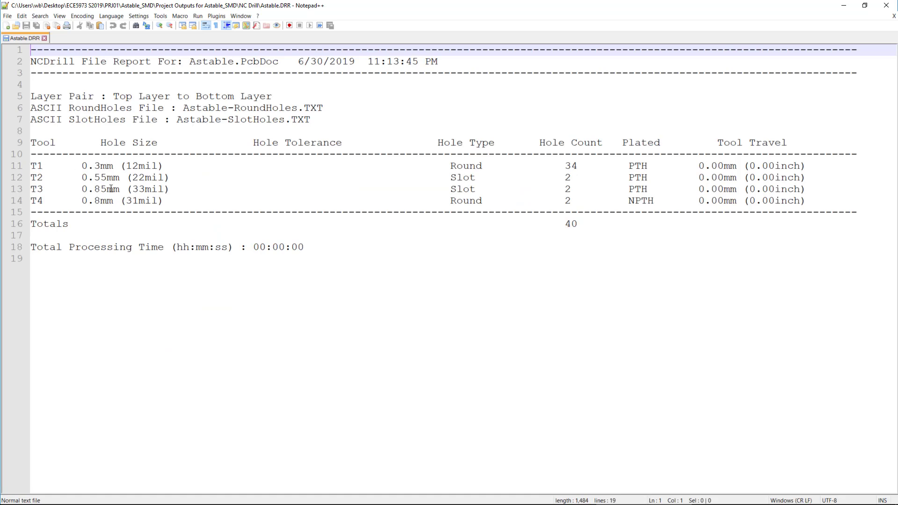
click(97, 170)
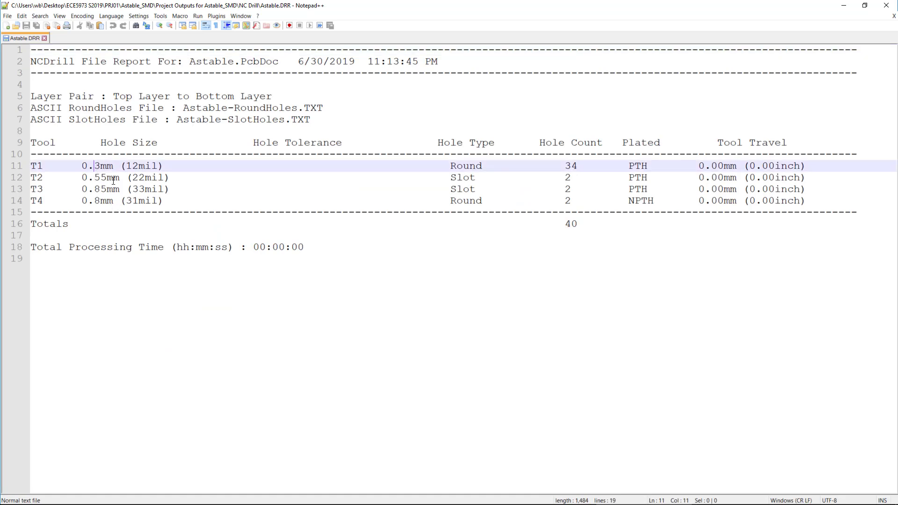
drag(81, 166, 494, 166)
drag(82, 178, 126, 190)
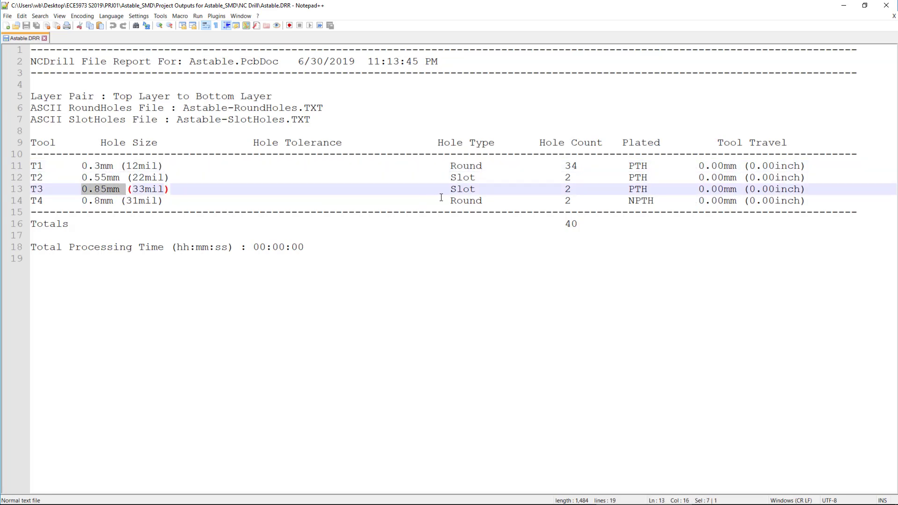
drag(476, 190, 454, 189)
click(455, 180)
click(74, 199)
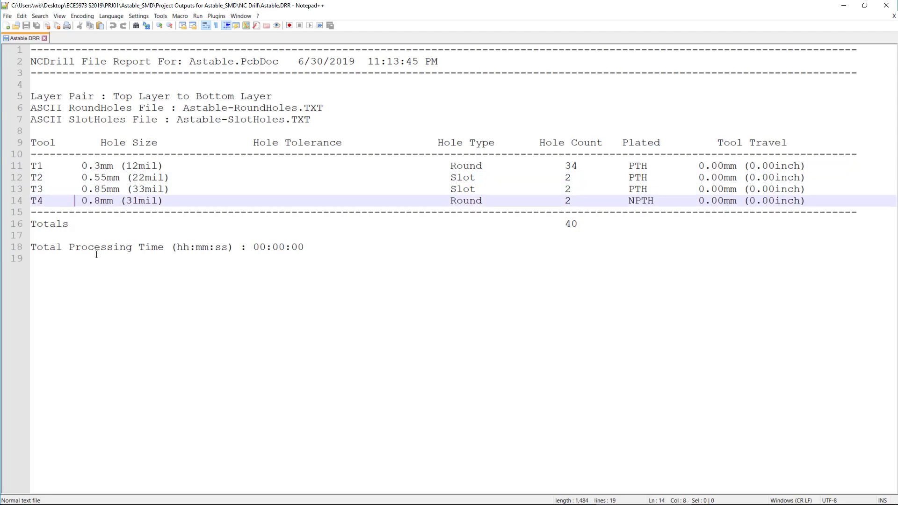
drag(74, 201, 119, 201)
double_click(465, 200)
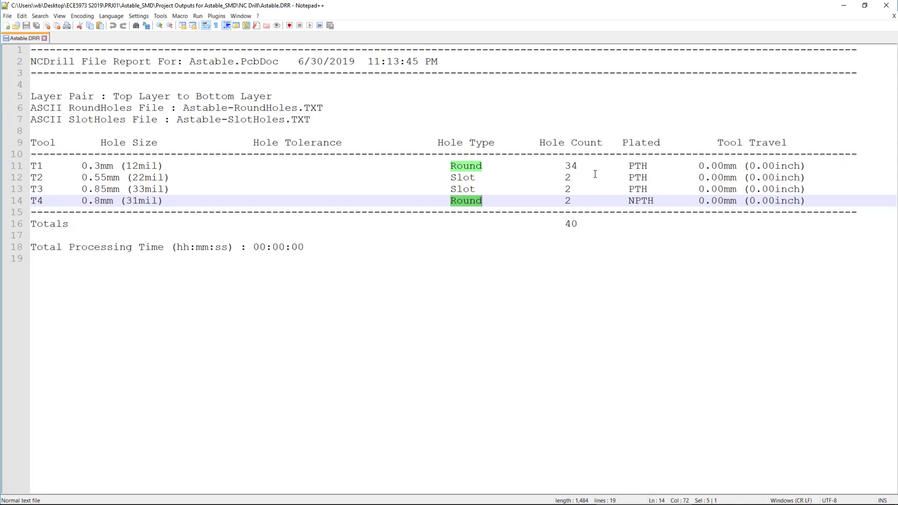
drag(82, 166, 126, 166)
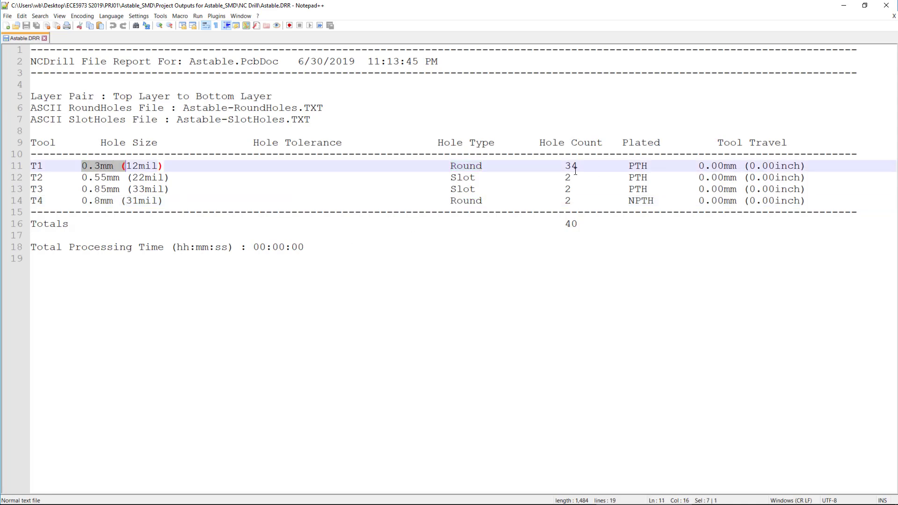
drag(559, 166, 579, 167)
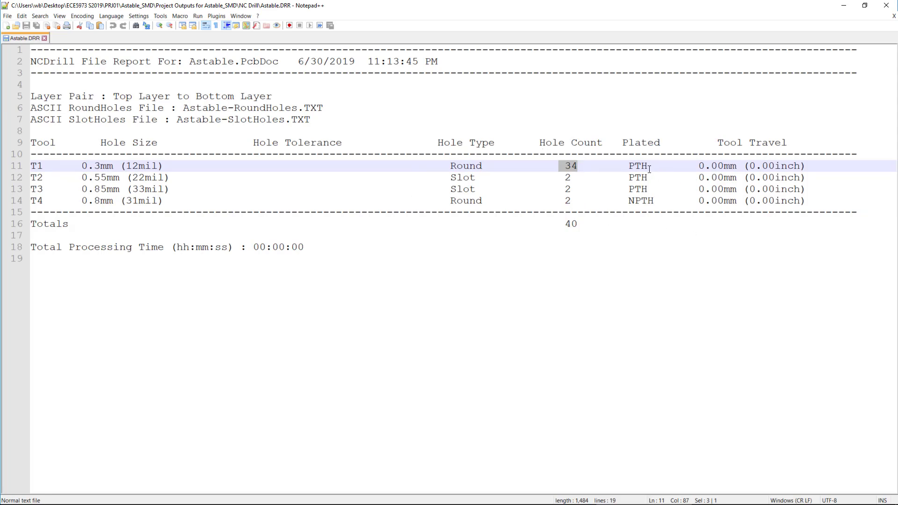
drag(628, 166, 648, 168)
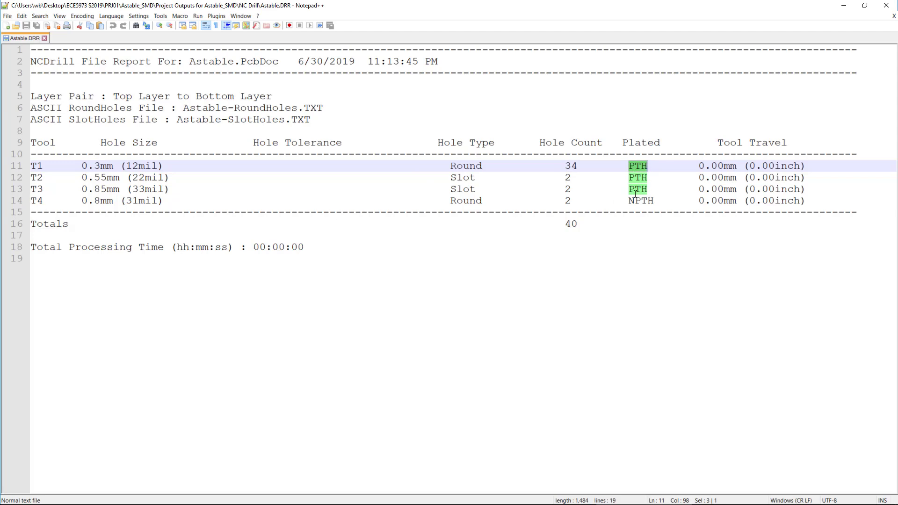
drag(625, 201, 664, 204)
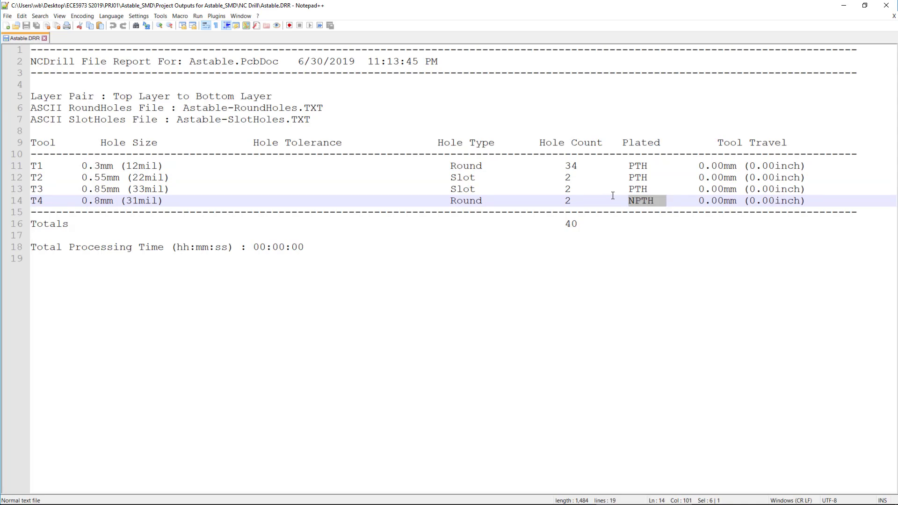
key(ctrl+w)
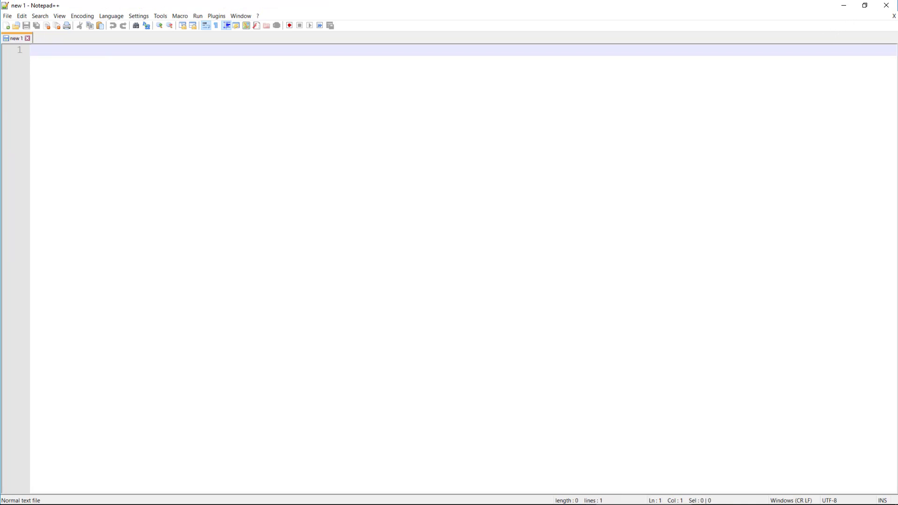
click(887, 6)
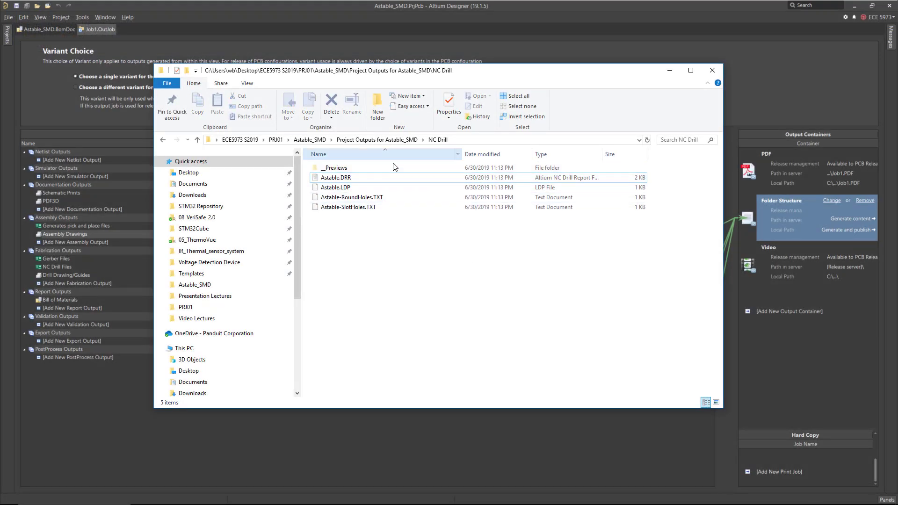
Return to the project outputs folder and open Pick Place for Astable.csv from the Pick Place folder in Notepad++.
click(371, 198)
shift+click(368, 208)
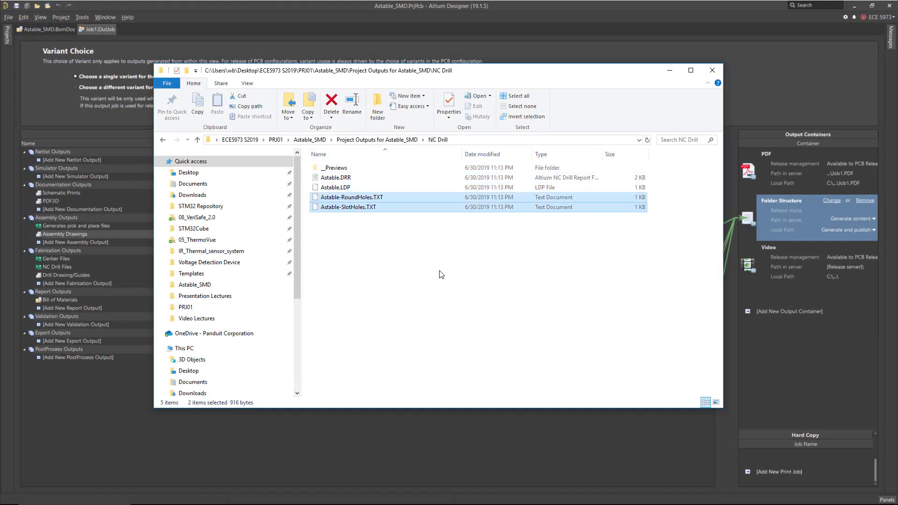
key(BackSpace)
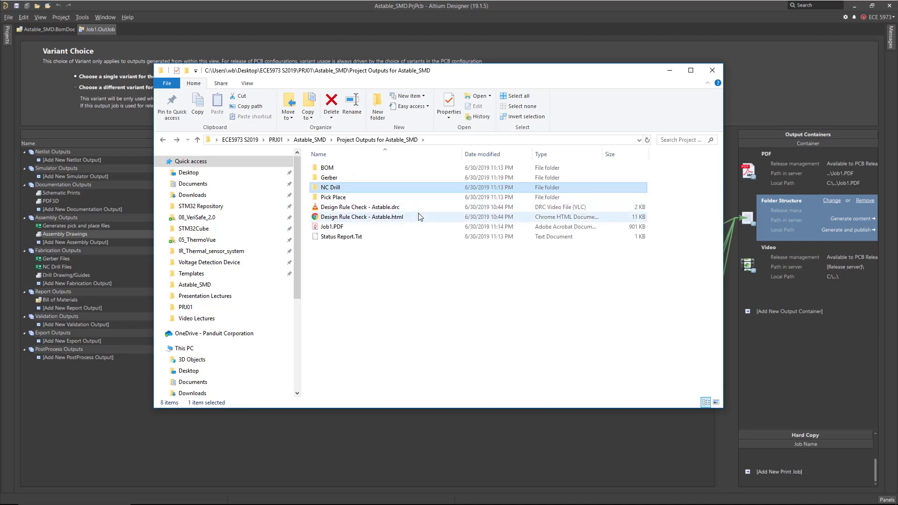
double_click(340, 197)
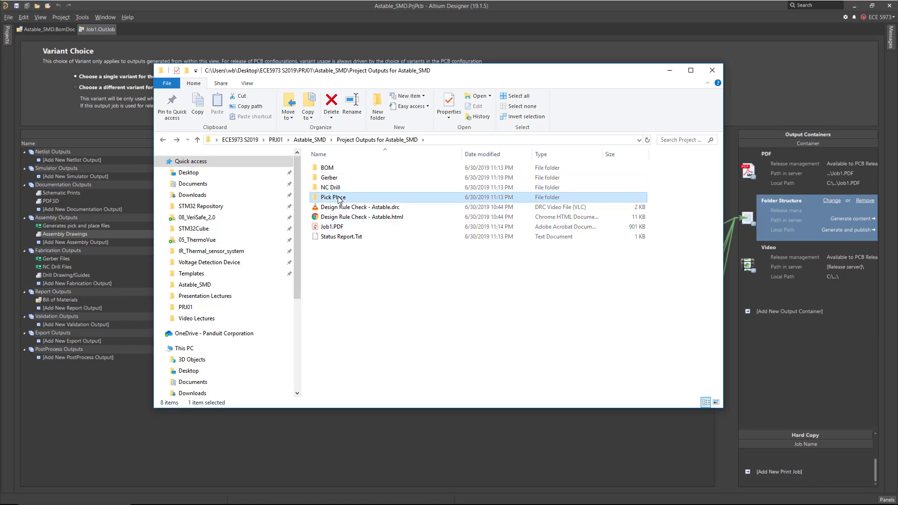
click(342, 179)
right_click(342, 181)
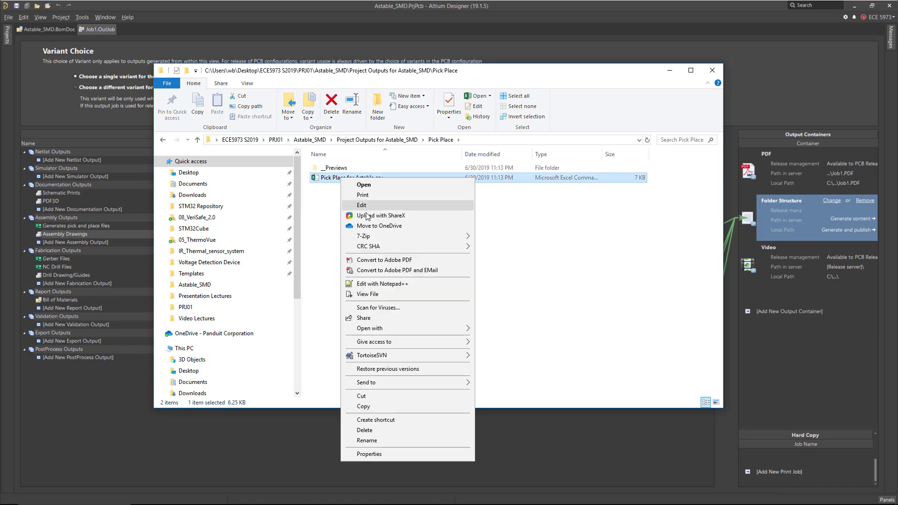
click(388, 285)
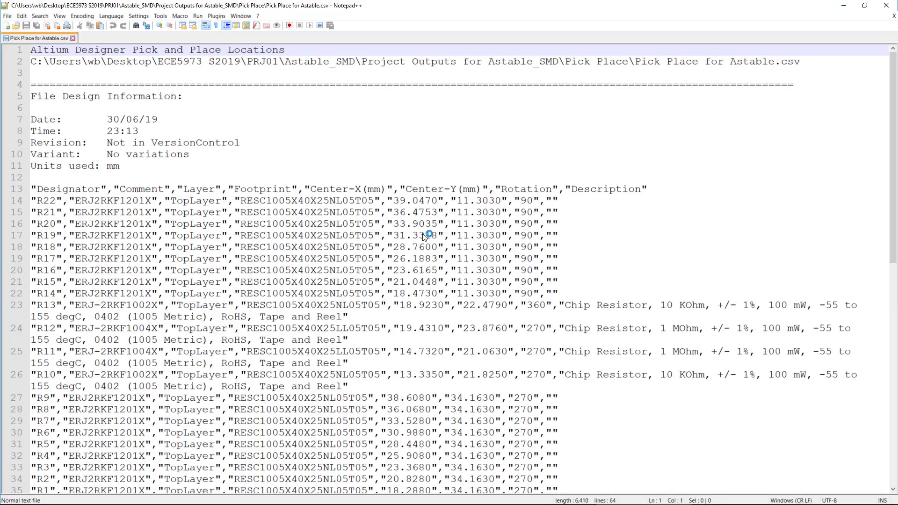
Review the pick-and-place file's column headers and each component's designator, footprint, coordinates and rotation.
scroll(422, 248, down, 1)
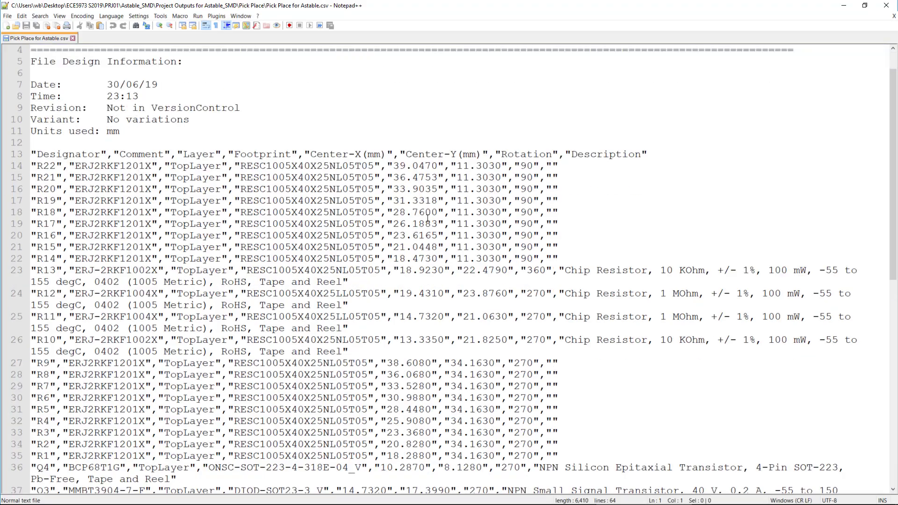
scroll(425, 221, down, 3)
scroll(424, 258, up, 4)
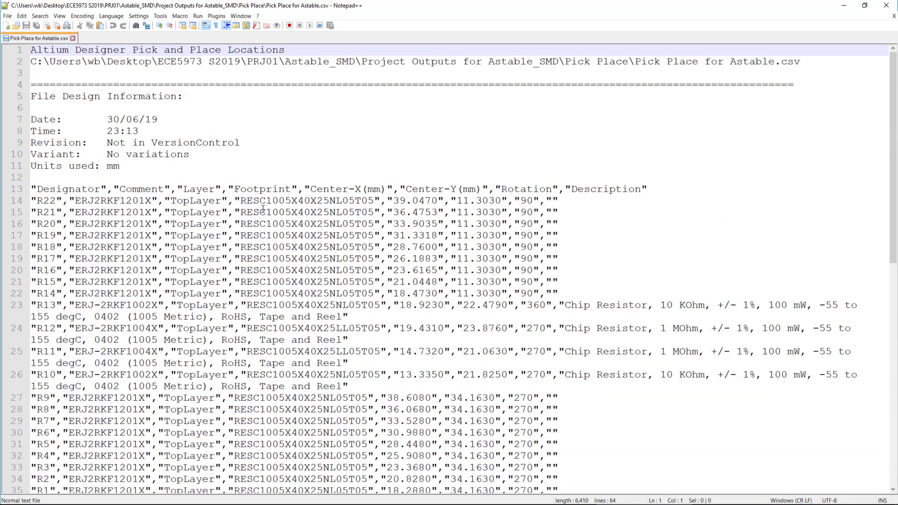
drag(36, 199, 59, 200)
double_click(91, 189)
double_click(141, 189)
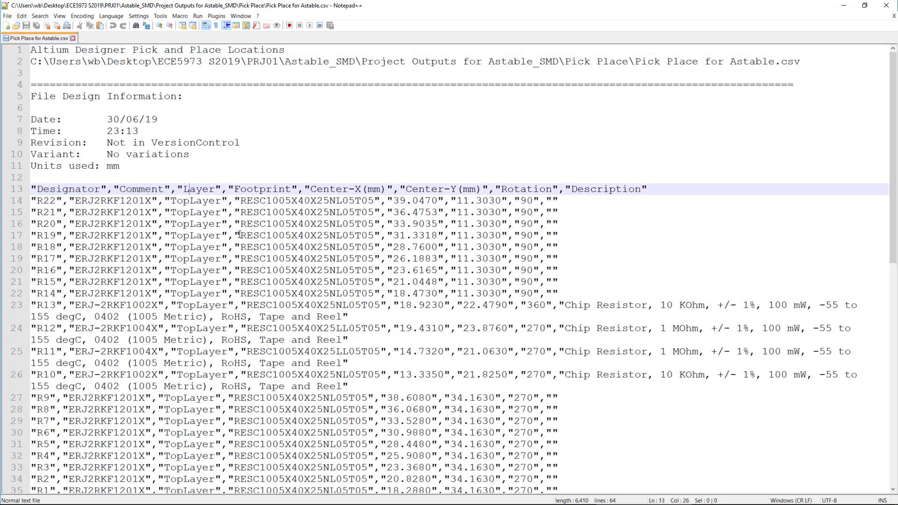
double_click(199, 189)
double_click(272, 190)
double_click(284, 200)
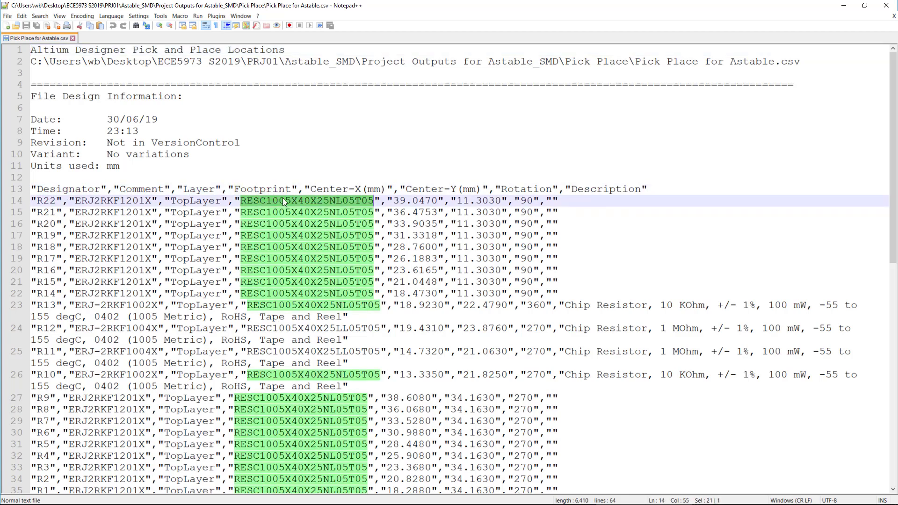
click(345, 190)
drag(391, 200, 436, 201)
drag(311, 189, 374, 189)
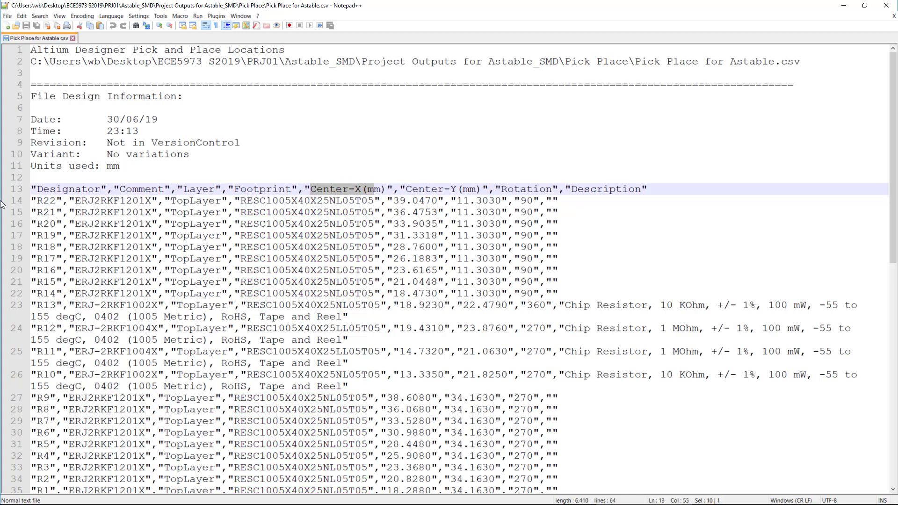
click(389, 188)
double_click(440, 190)
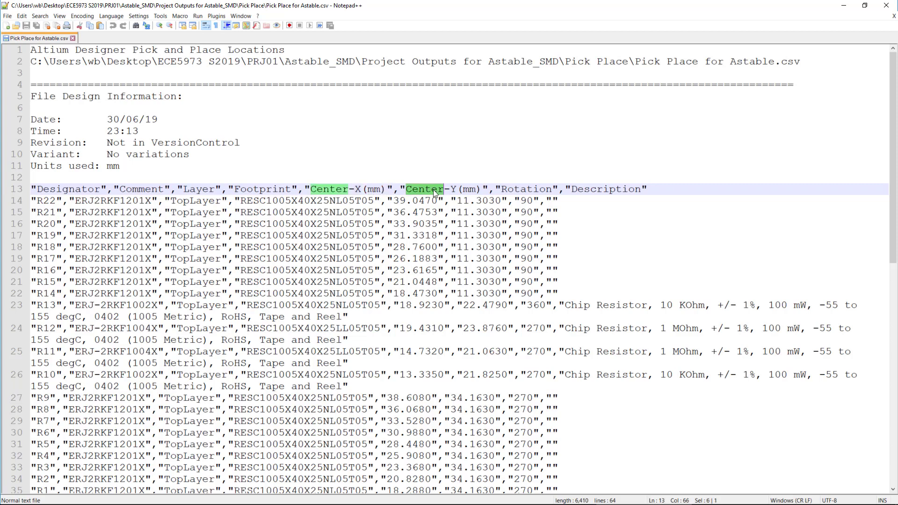
double_click(527, 201)
scroll(574, 233, down, 10)
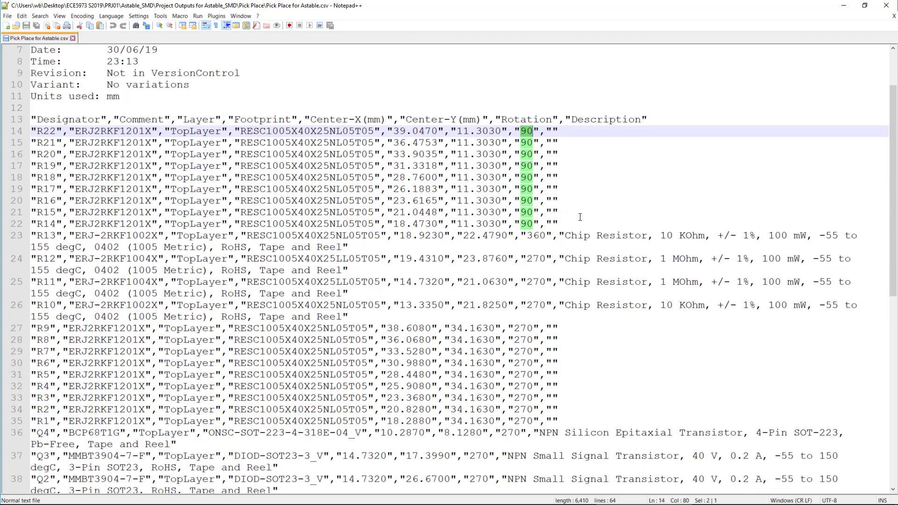
scroll(562, 211, up, 10)
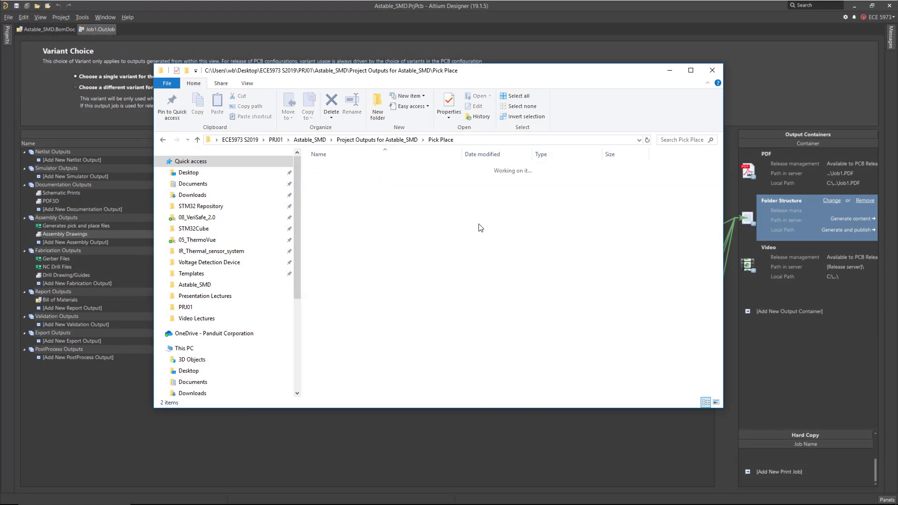
Open Status Report.Txt from the project outputs folder, read the generation summary, then close it.
key(alt+Left)
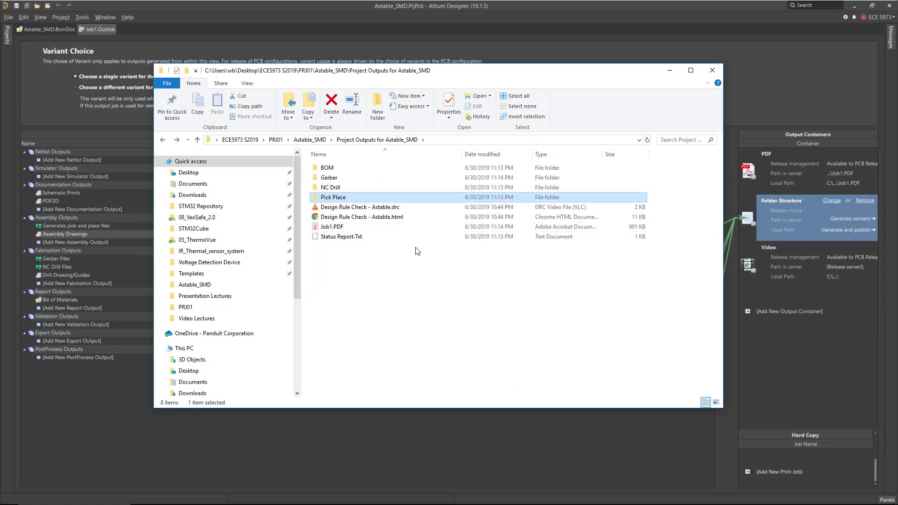
click(385, 208)
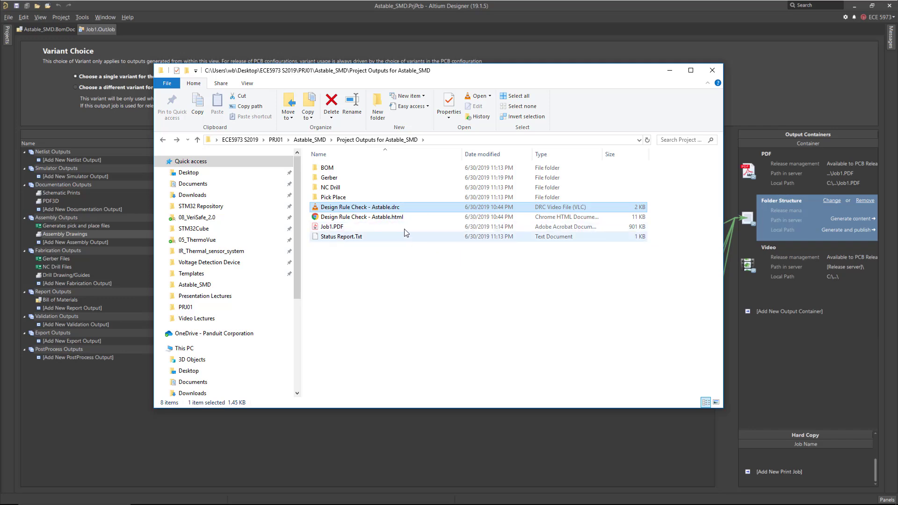
click(389, 219)
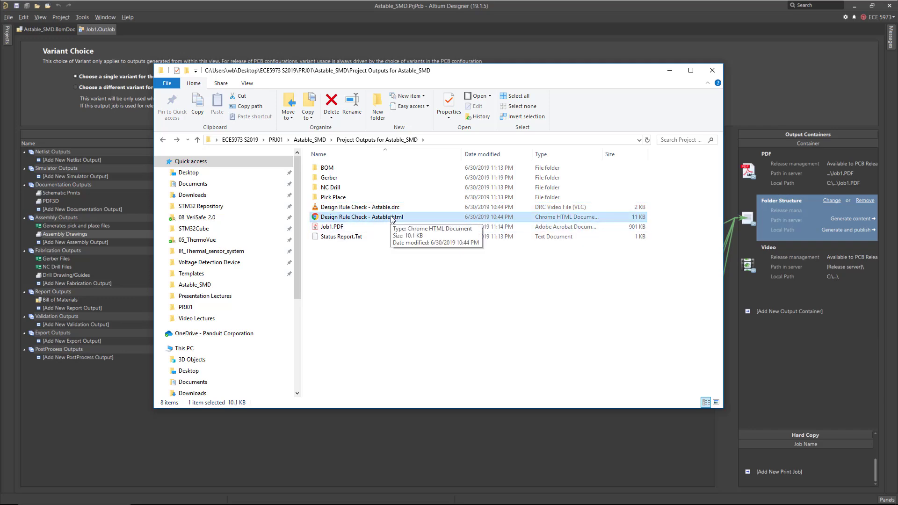
double_click(360, 237)
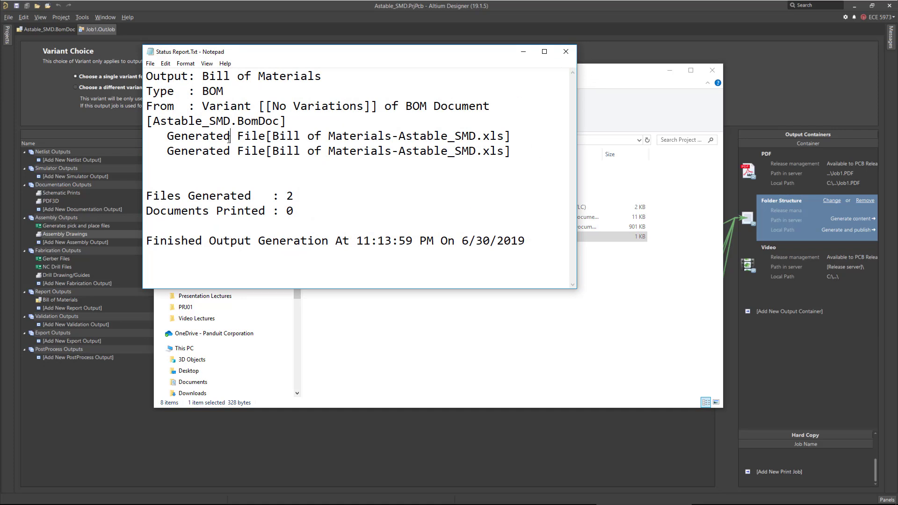
click(566, 51)
Open the Design Rule Check - Astable.html report in the browser, review its warnings and rule violations, then minimize it.
double_click(375, 218)
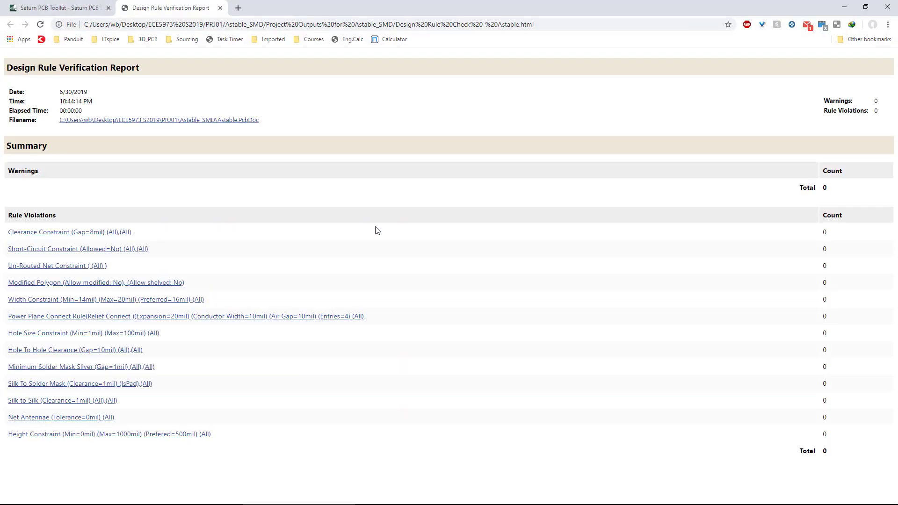
scroll(504, 258, down, 1)
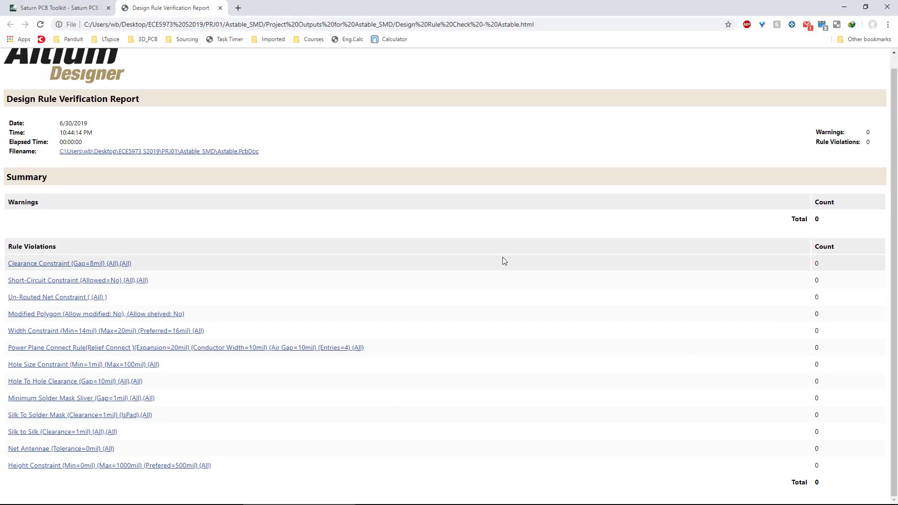
scroll(503, 257, up, 1)
scroll(504, 260, down, 1)
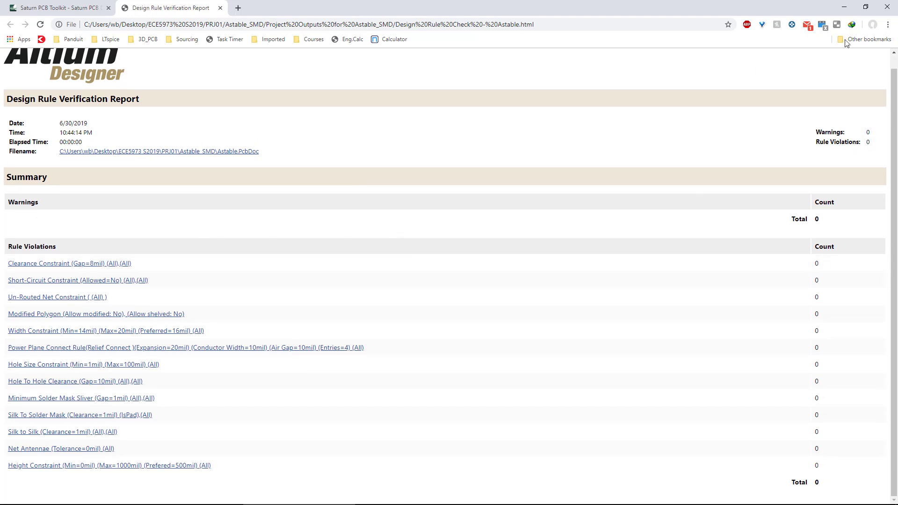
click(847, 7)
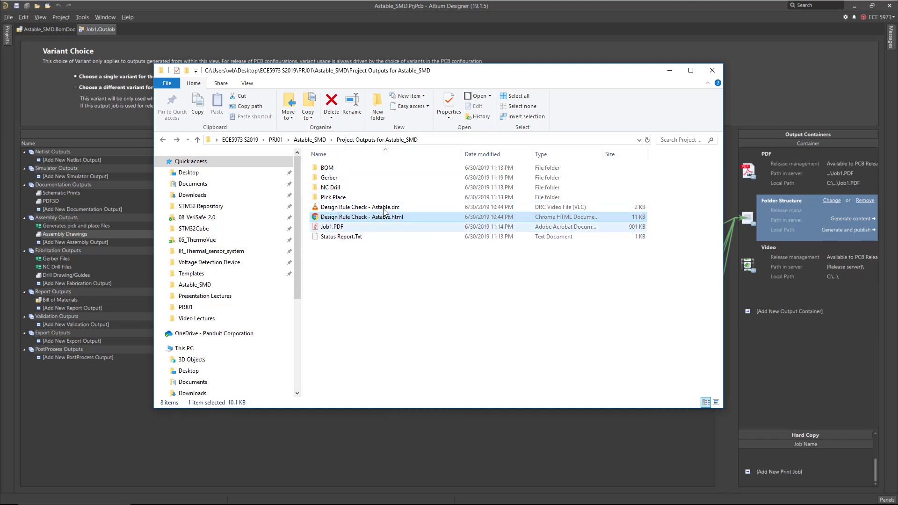
click(337, 178)
click(339, 185)
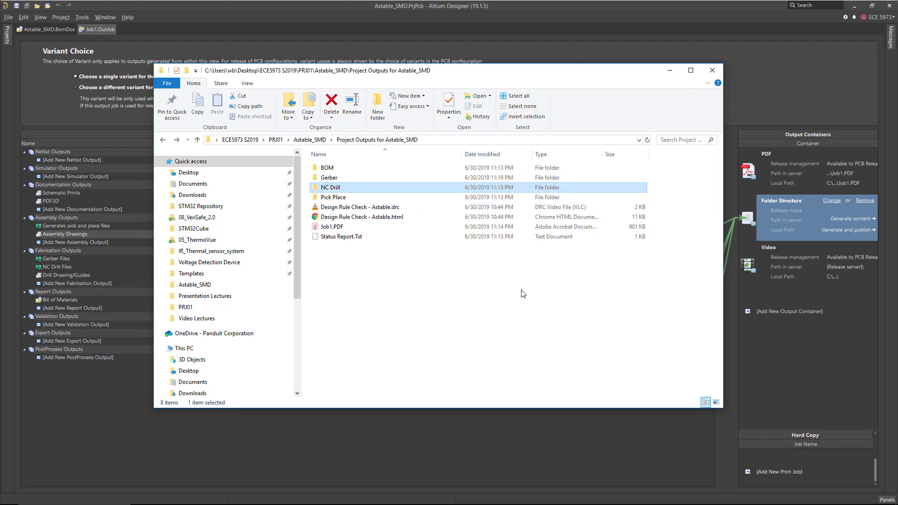
click(377, 178)
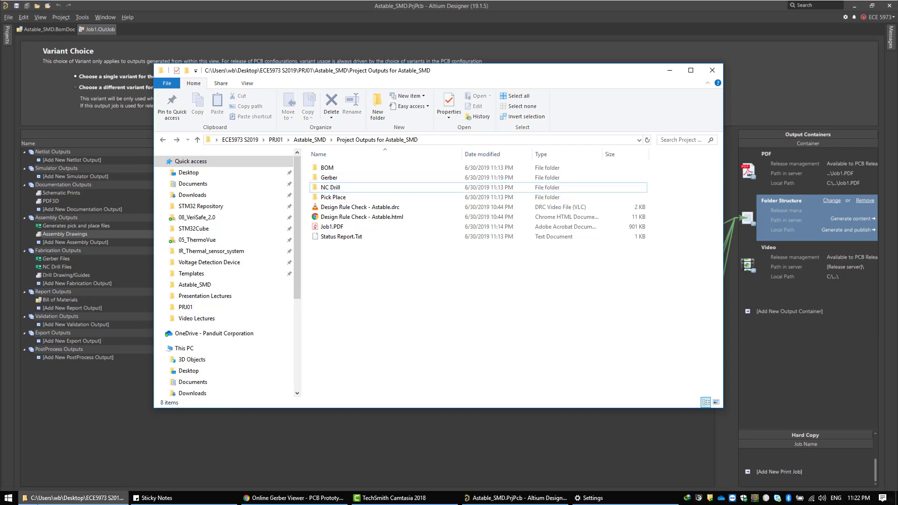
Launch the Gerbview application from the Windows search.
click(8, 498)
text(ger)
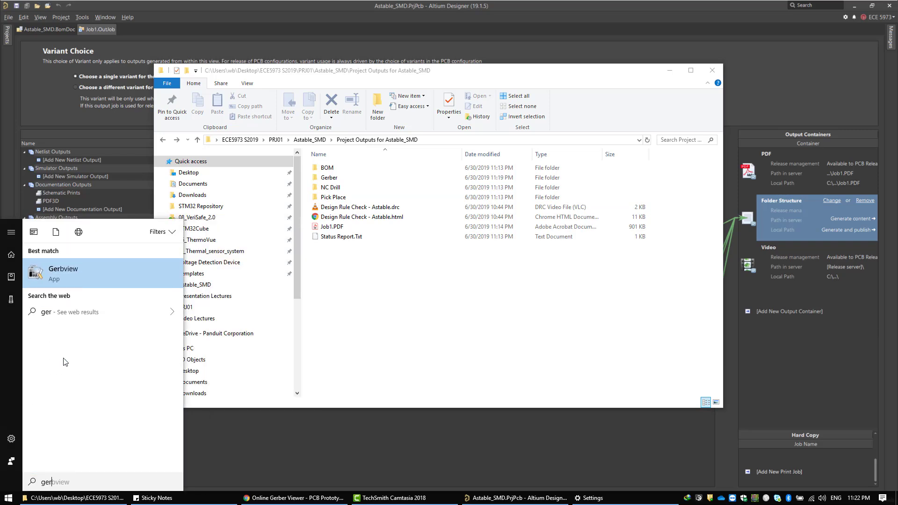
key(Return)
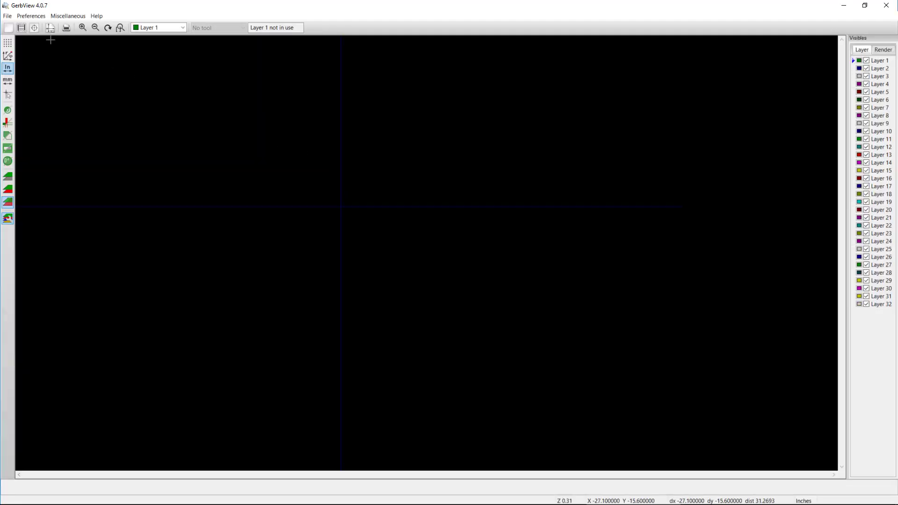
Start loading Gerber files in Gerbview and set the file filter to All files (*).
click(7, 16)
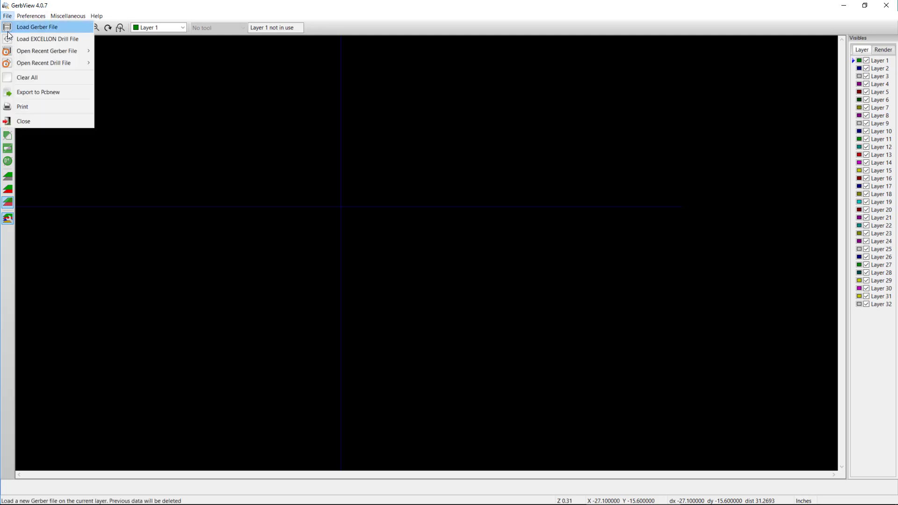
click(68, 31)
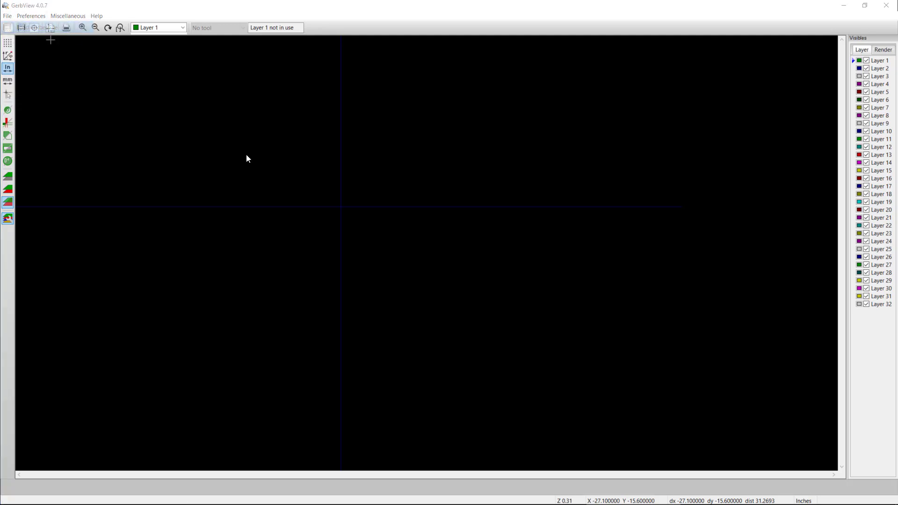
click(379, 243)
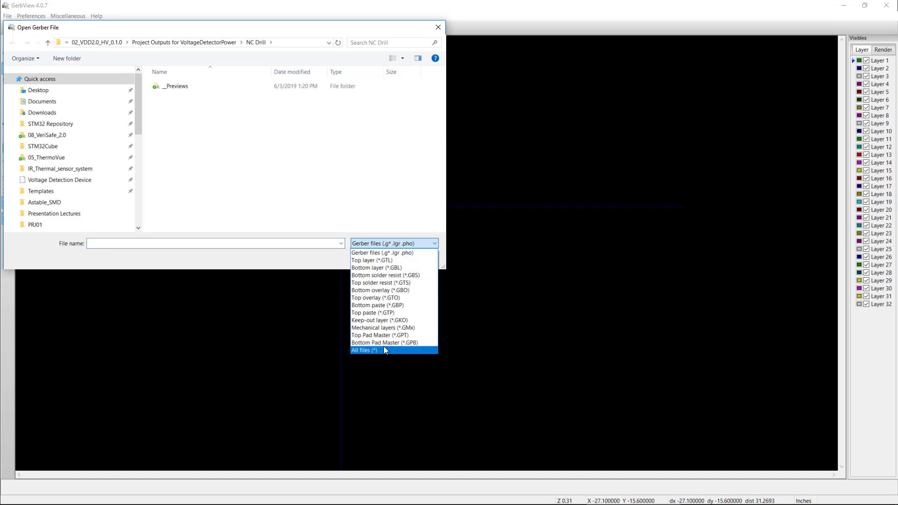
click(381, 350)
Switch to File Explorer, open the Astable_SMD Gerber output folder and copy its path.
key(alt+Tab)
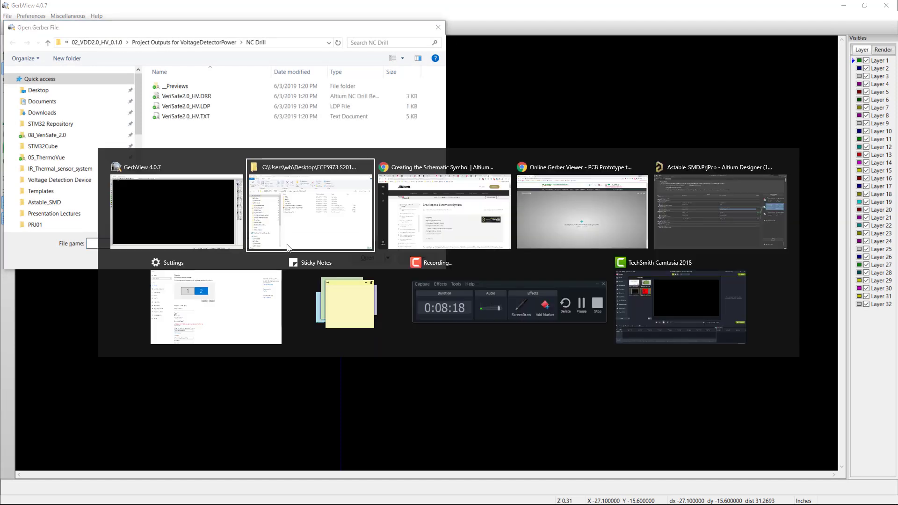
click(323, 210)
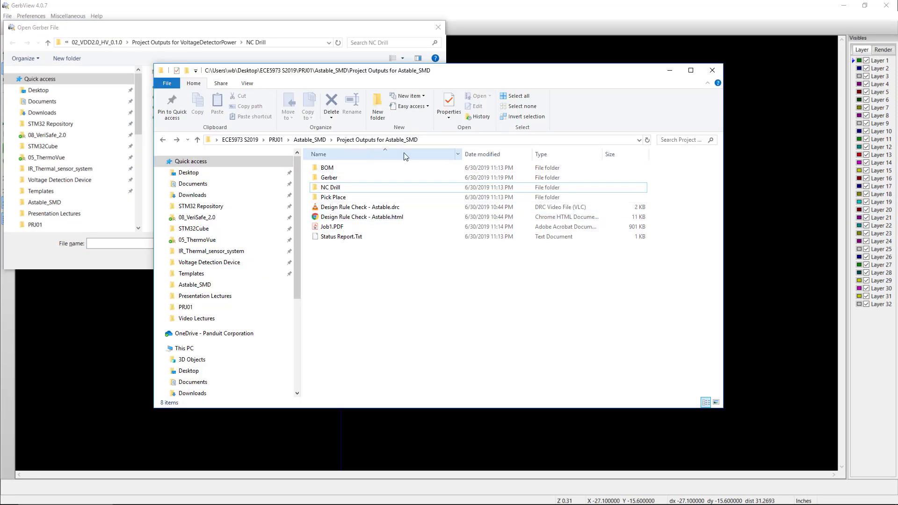
click(460, 140)
double_click(354, 178)
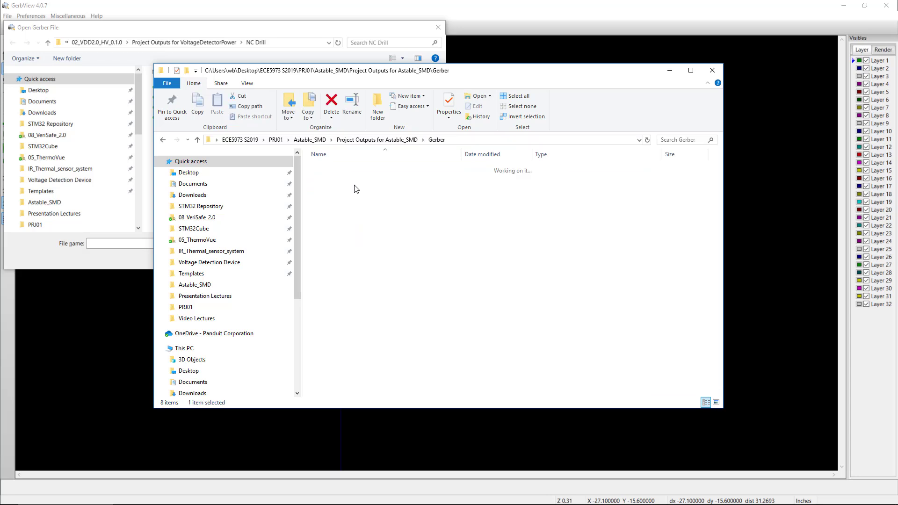
click(465, 140)
Paste the Gerber folder path into the open dialog, select all nine Astable Gerber files and load them, dismissing the warning.
key(ctrl+v)
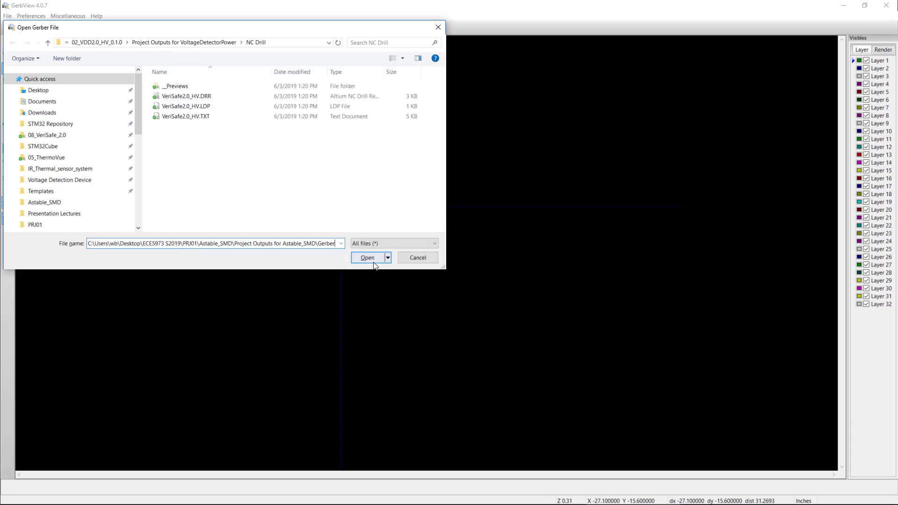
click(367, 258)
drag(162, 194, 269, 91)
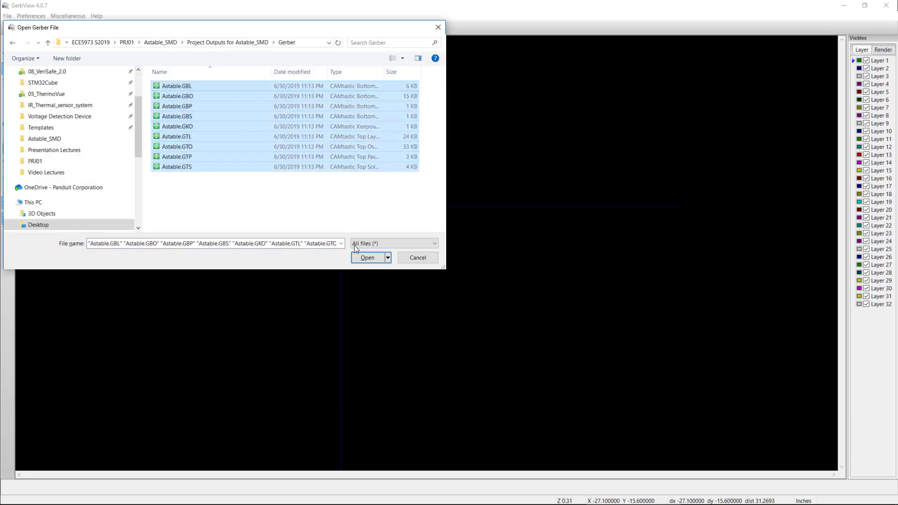
click(367, 258)
click(491, 282)
click(491, 283)
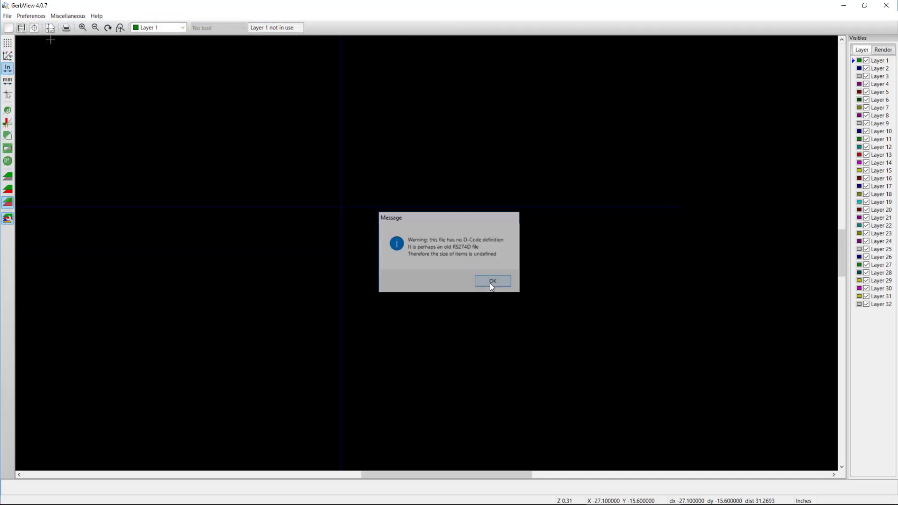
scroll(489, 282, up, 1)
scroll(426, 253, up, 1)
scroll(426, 253, down, 1)
scroll(426, 253, down, 3)
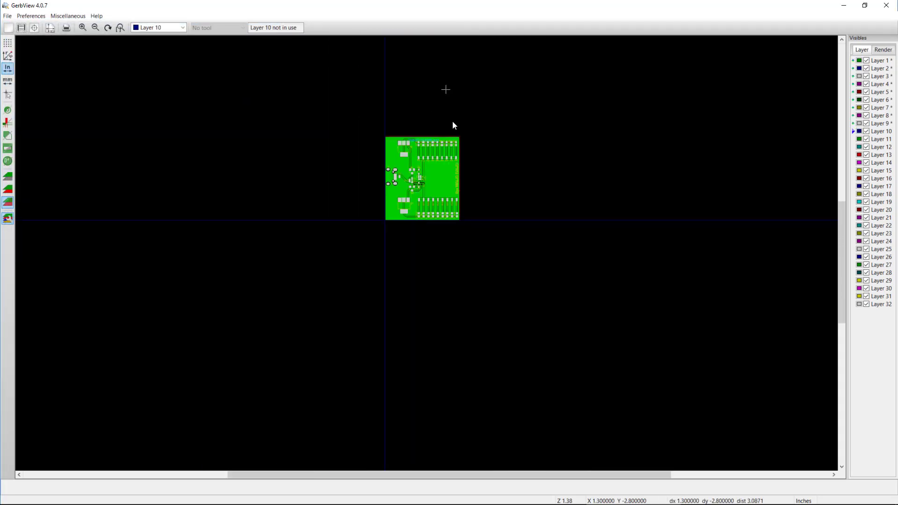
Zoom into the board in Gerbview and hide several Gerber layers to inspect the remaining ones.
scroll(448, 108, up, 3)
scroll(423, 421, down, 1)
scroll(366, 436, up, 1)
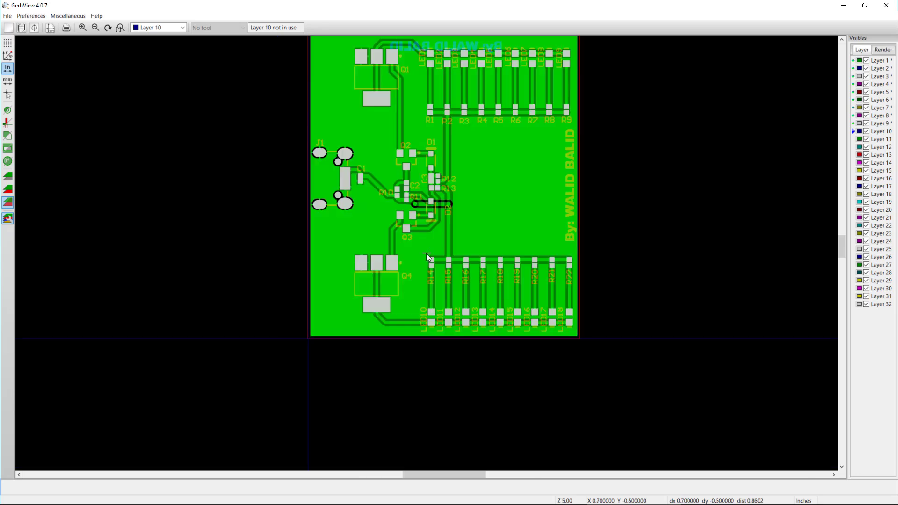
scroll(425, 253, up, 1)
scroll(425, 253, down, 1)
scroll(426, 249, down, 1)
scroll(444, 225, up, 1)
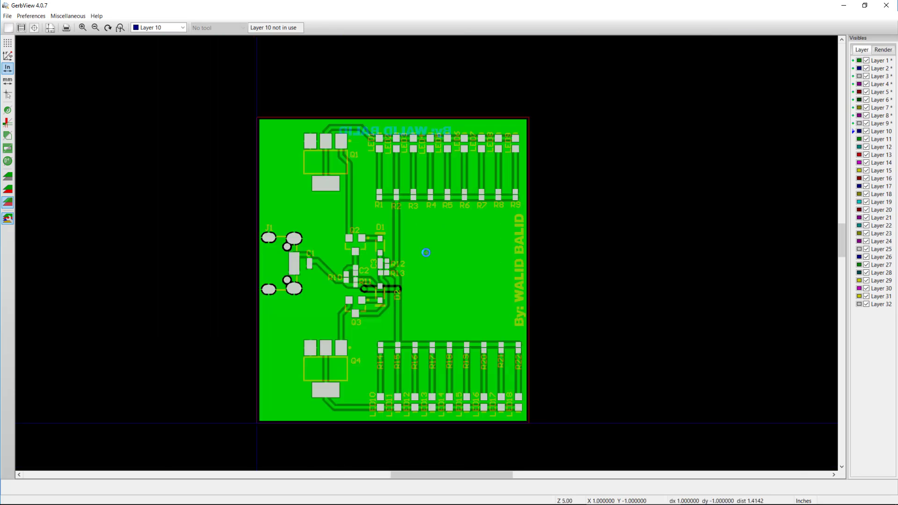
click(866, 61)
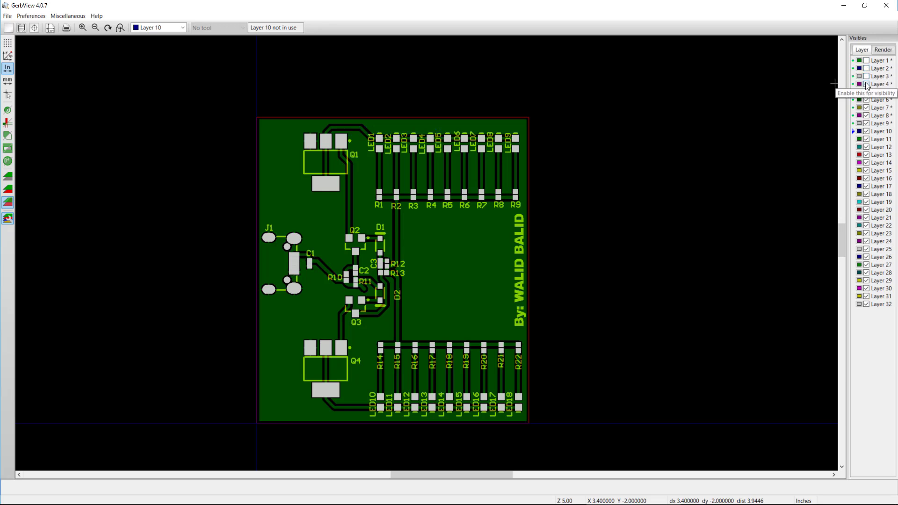
click(866, 92)
click(865, 99)
click(866, 115)
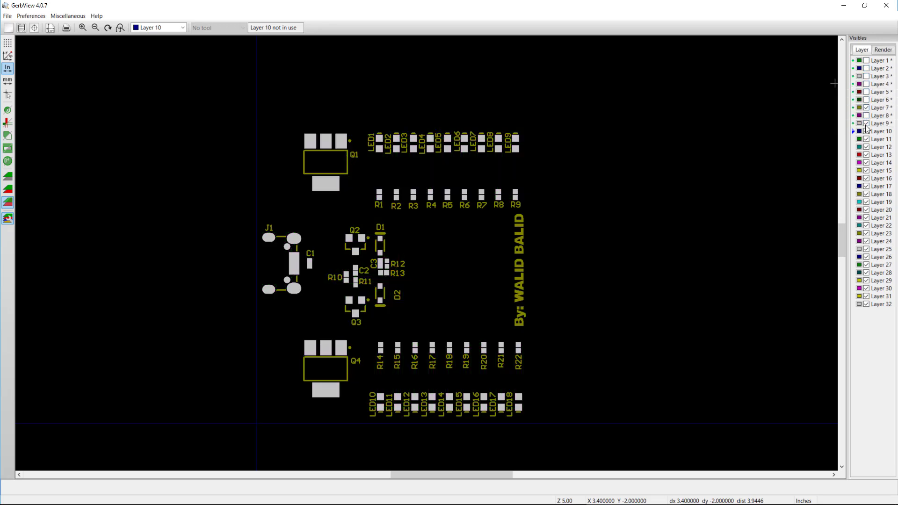
Hide the remaining upper layers, then re-enable them one at a time to compare each layer.
click(866, 123)
click(866, 107)
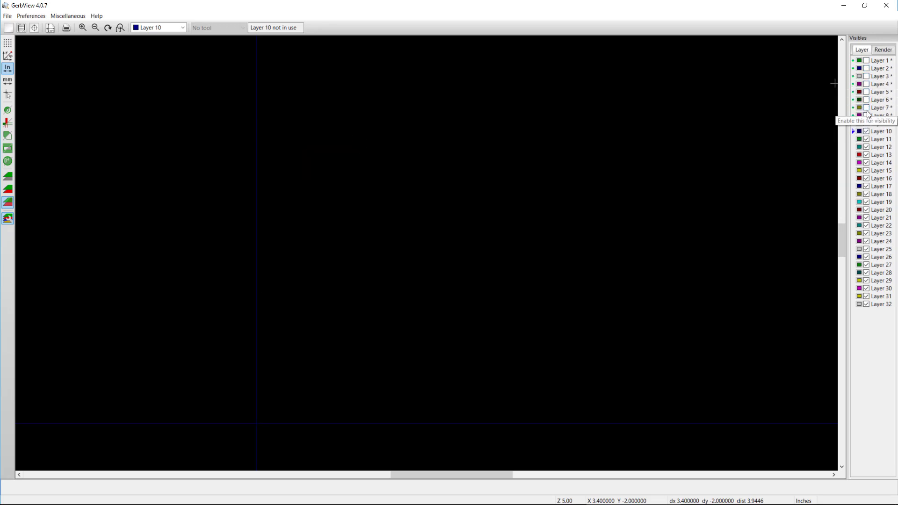
click(866, 108)
click(865, 116)
click(866, 99)
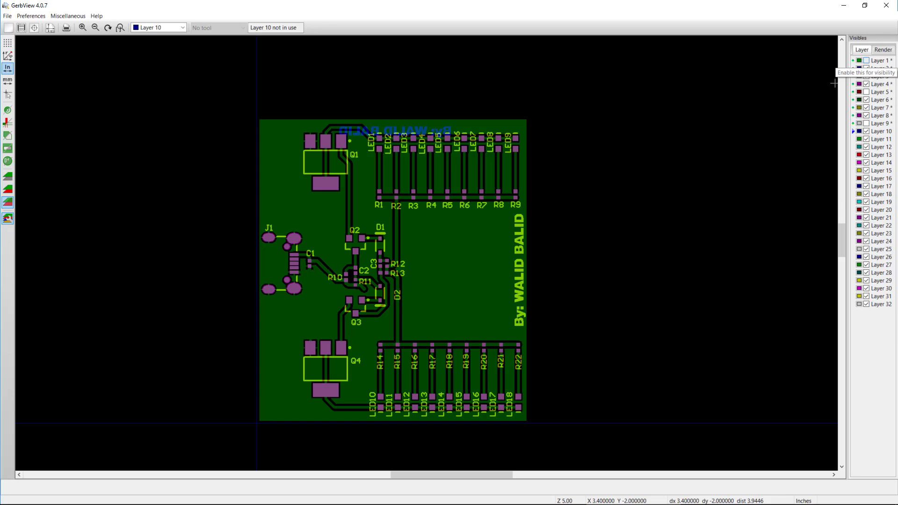
click(866, 61)
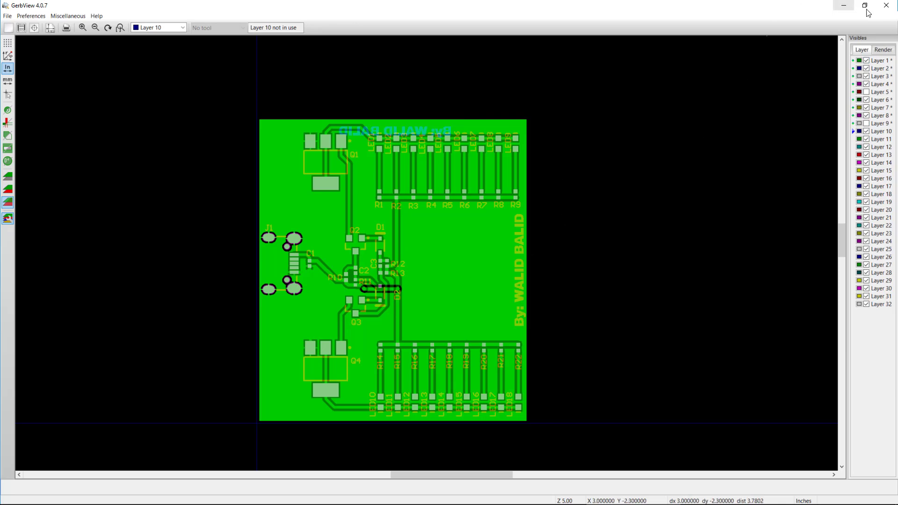
Close Gerbview, open the NC Drill output folder in File Explorer and select Astable-RoundHoles.TXT and Astable-SlotHoles.TXT.
click(885, 6)
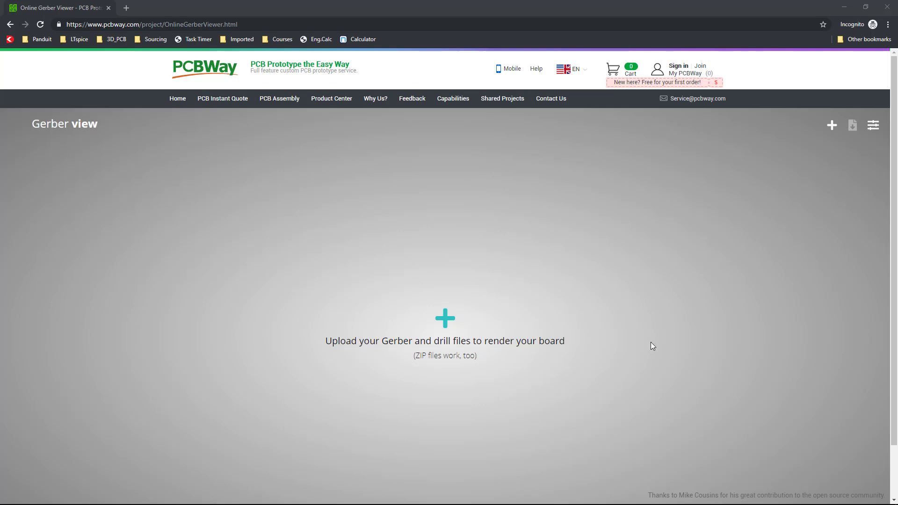
mouse_move(489, 501)
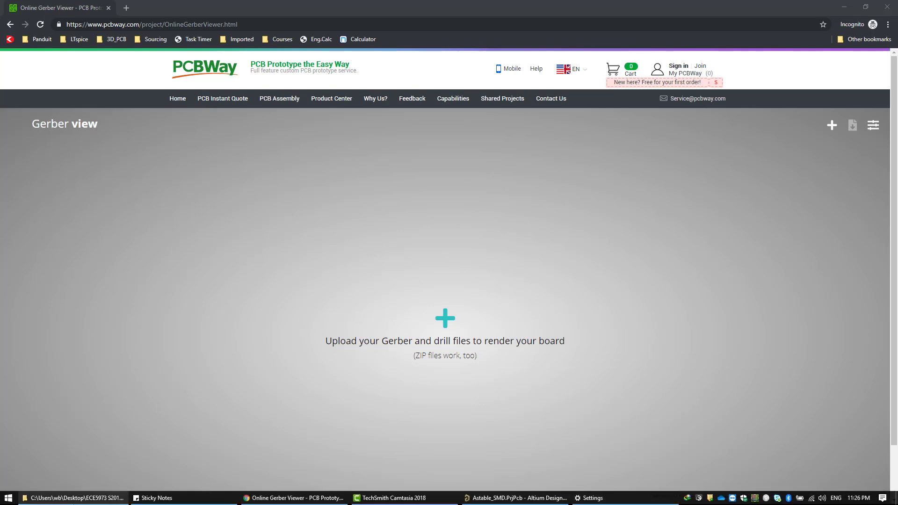
click(88, 498)
click(377, 139)
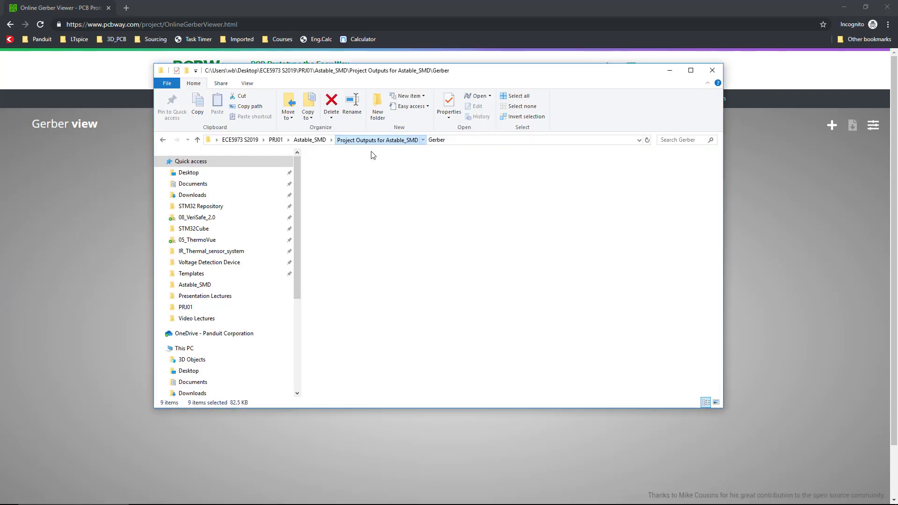
click(340, 189)
double_click(340, 190)
click(357, 206)
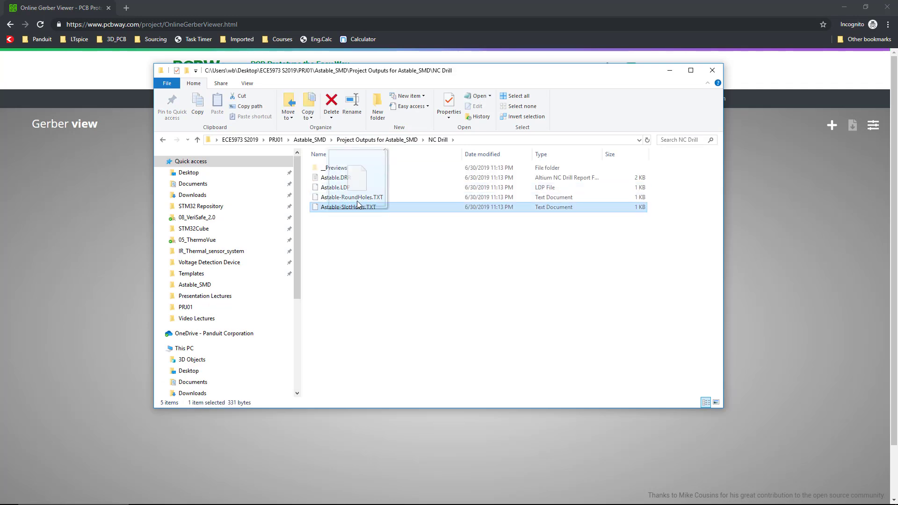
drag(340, 242, 372, 193)
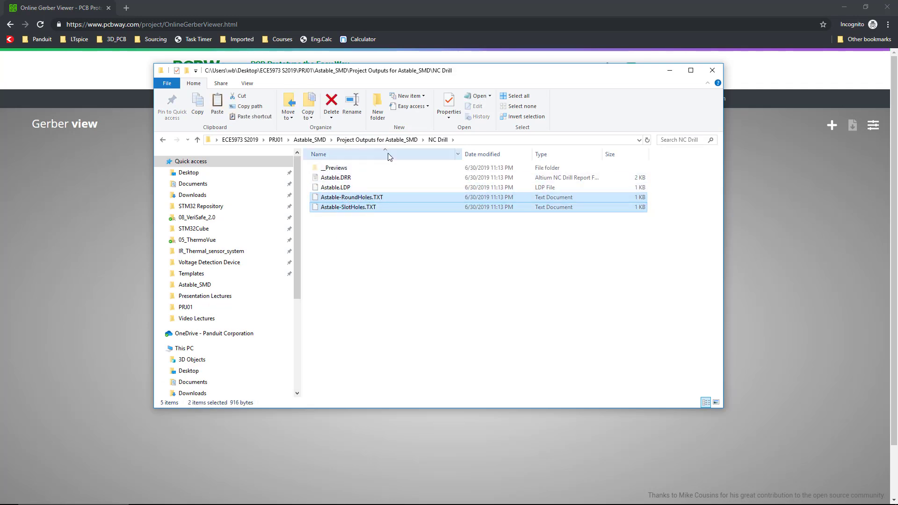
Paste the two hole files into the Astable_SMD Gerber output folder.
click(377, 139)
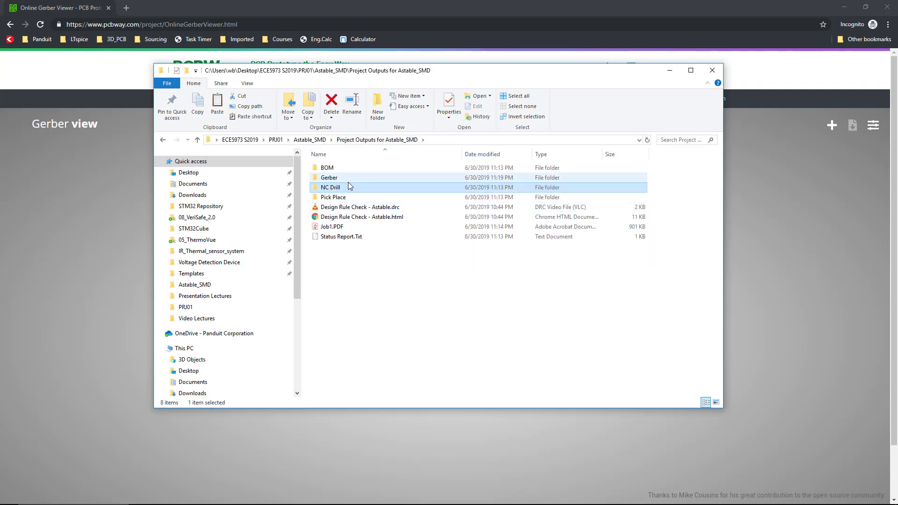
double_click(348, 178)
key(ctrl+v)
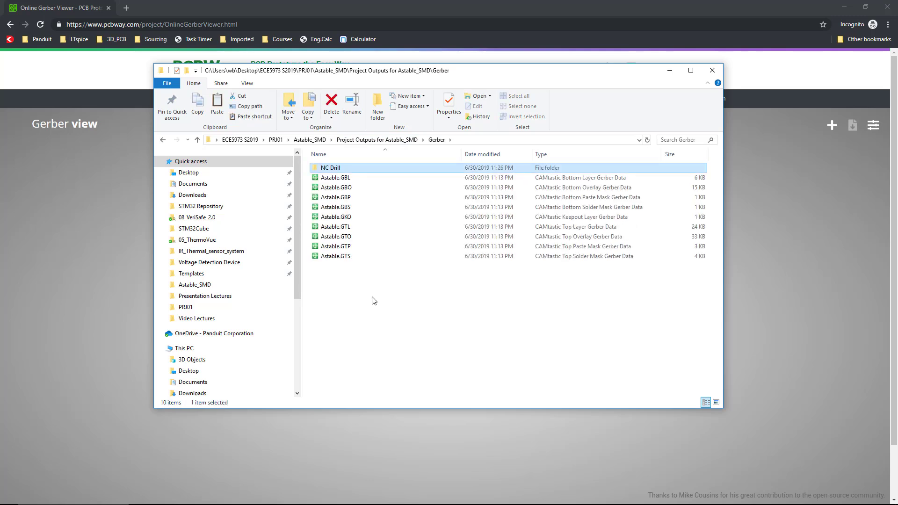
drag(346, 306, 364, 202)
click(333, 169)
double_click(332, 169)
key(alt+Left)
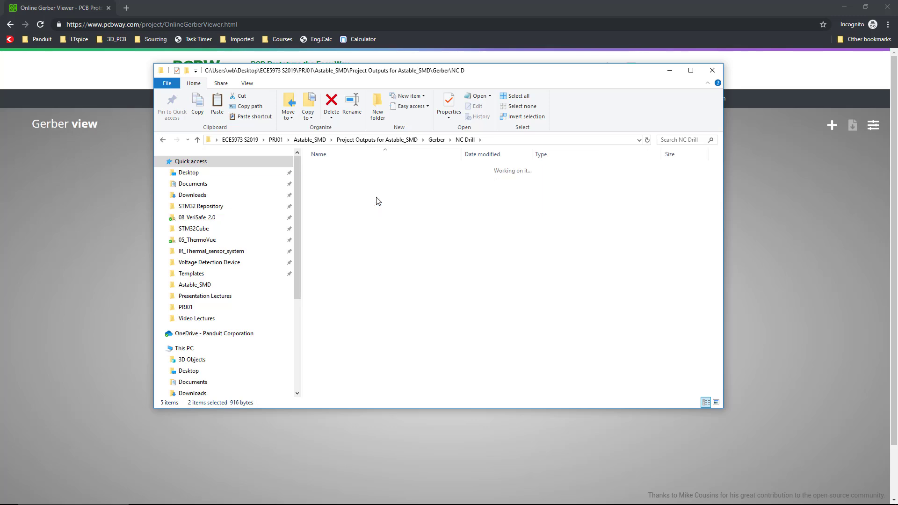
click(386, 284)
key(ctrl+v)
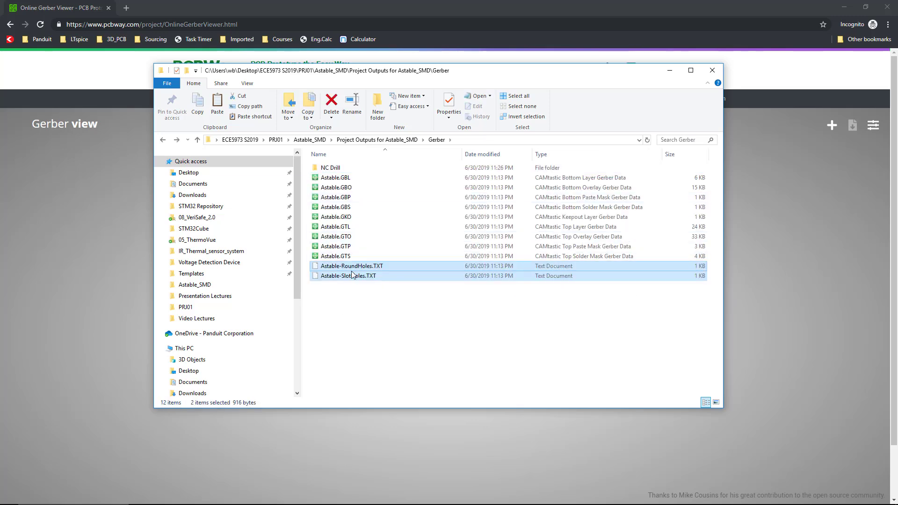
Upload the Gerber and drill files to the PCBWay online Gerber viewer and show the saved boards list.
drag(351, 299, 89, 235)
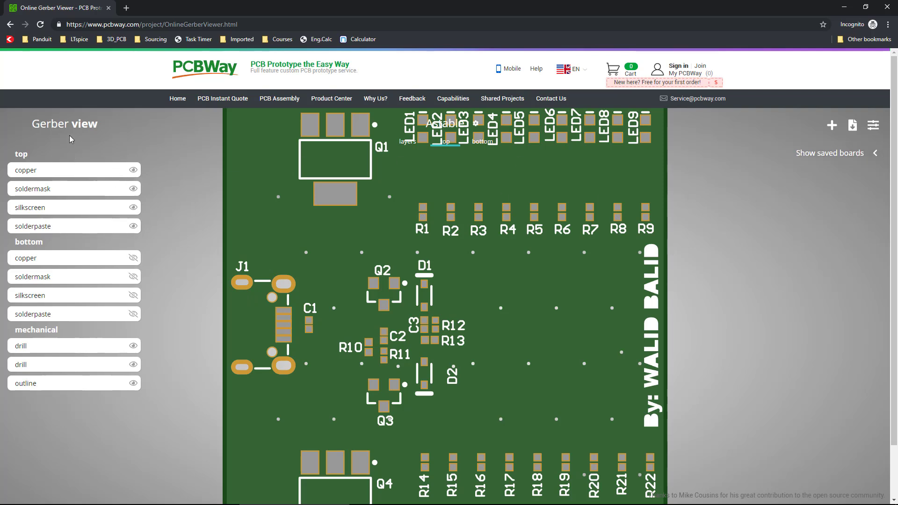
scroll(143, 198, down, 2)
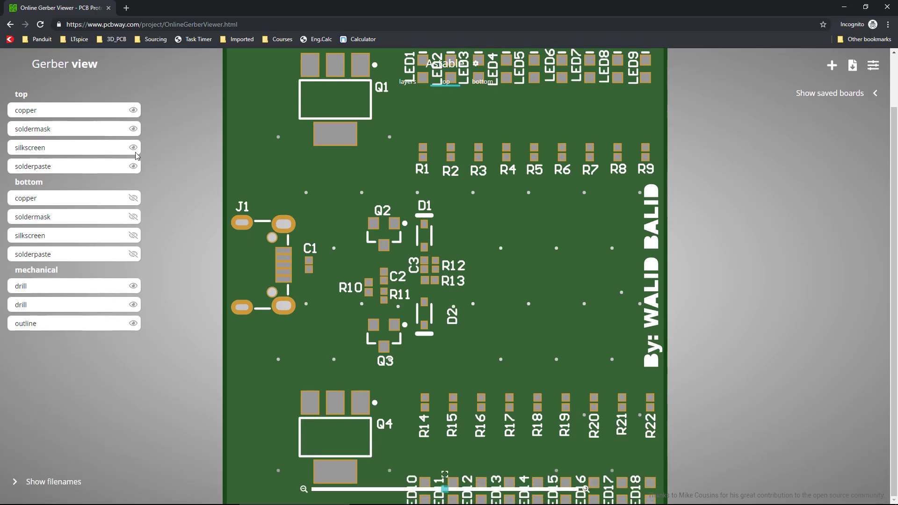
click(872, 93)
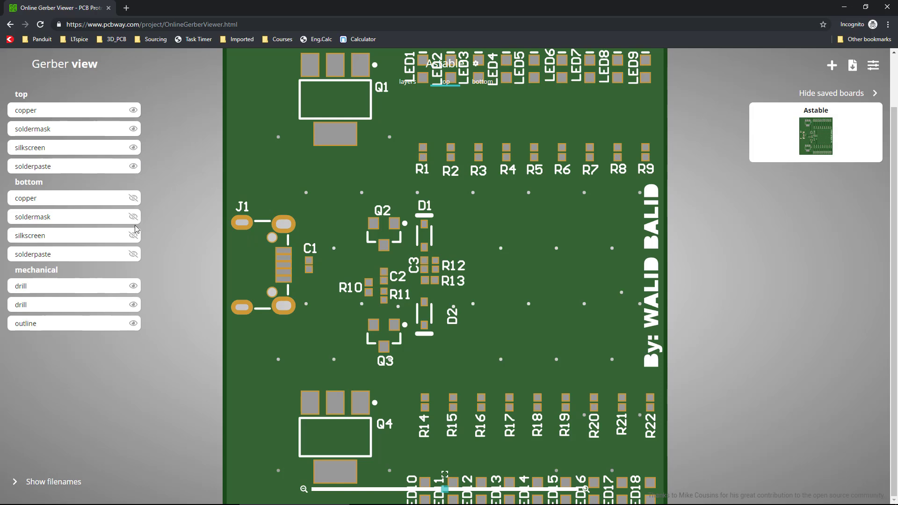
right_click(125, 196)
click(105, 232)
scroll(327, 220, up, 1)
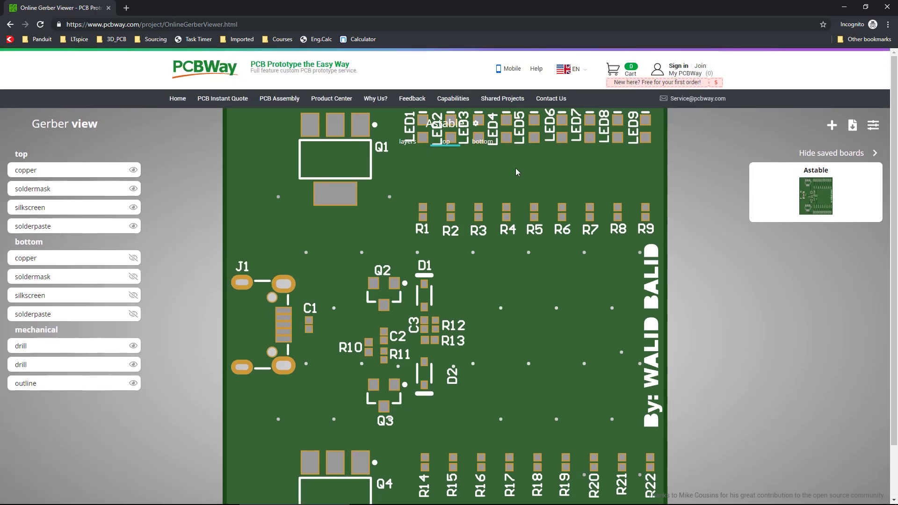
Switch between the bottom, top and layers renderings of the Astable board.
click(482, 142)
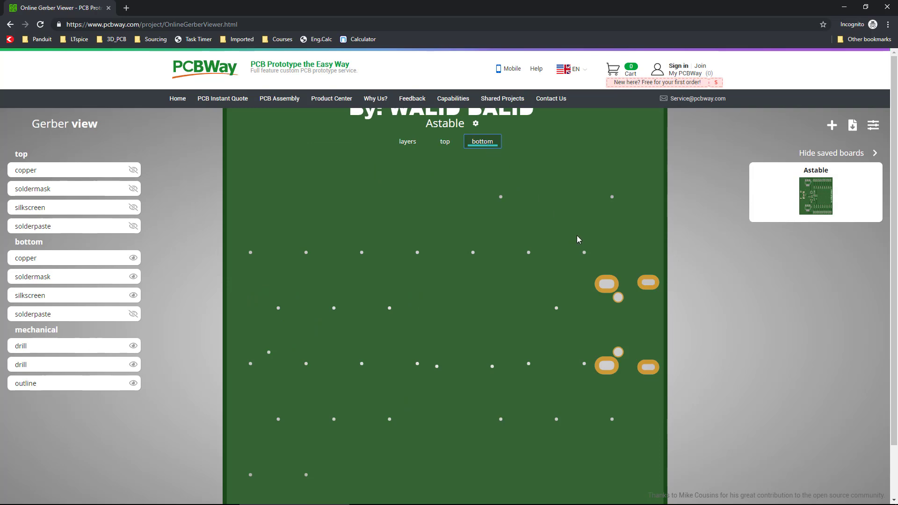
click(445, 142)
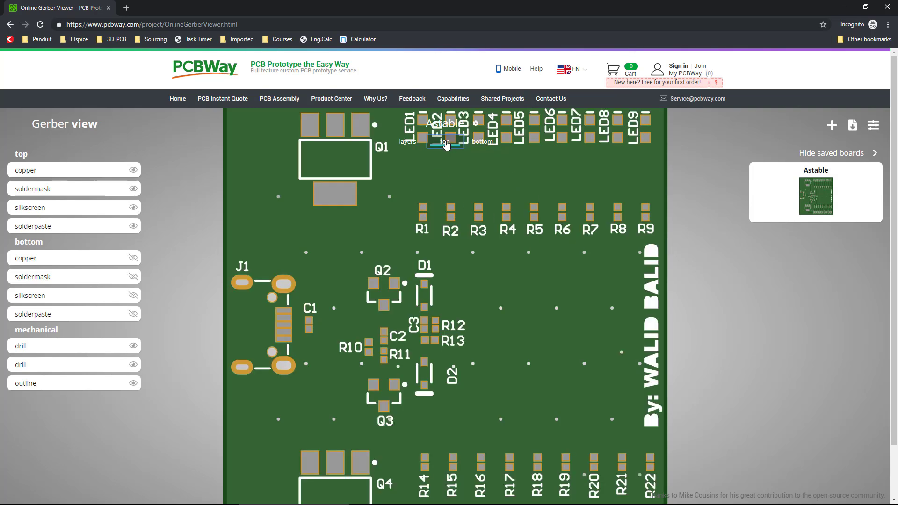
click(408, 142)
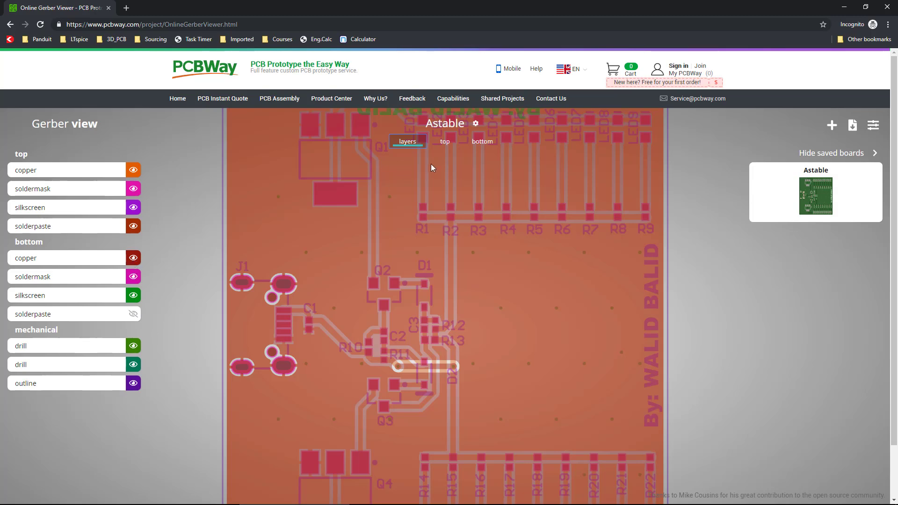
click(482, 141)
click(445, 141)
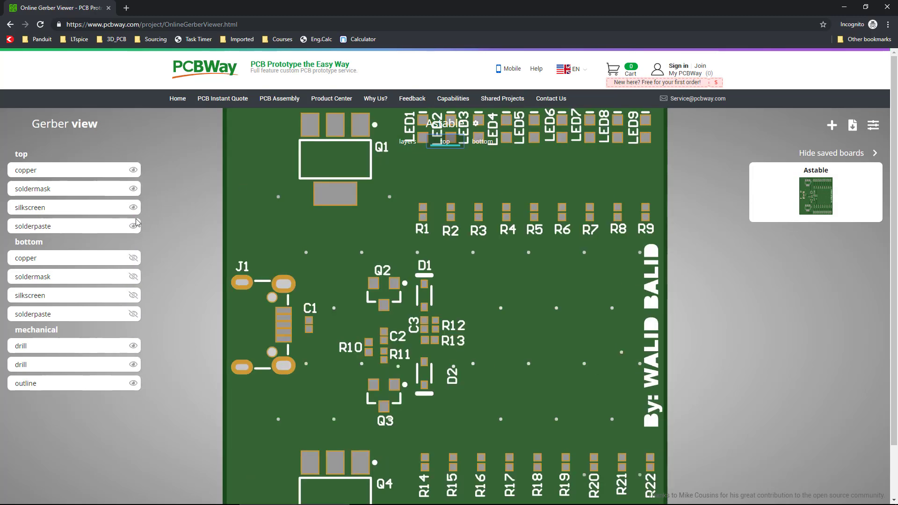
click(482, 142)
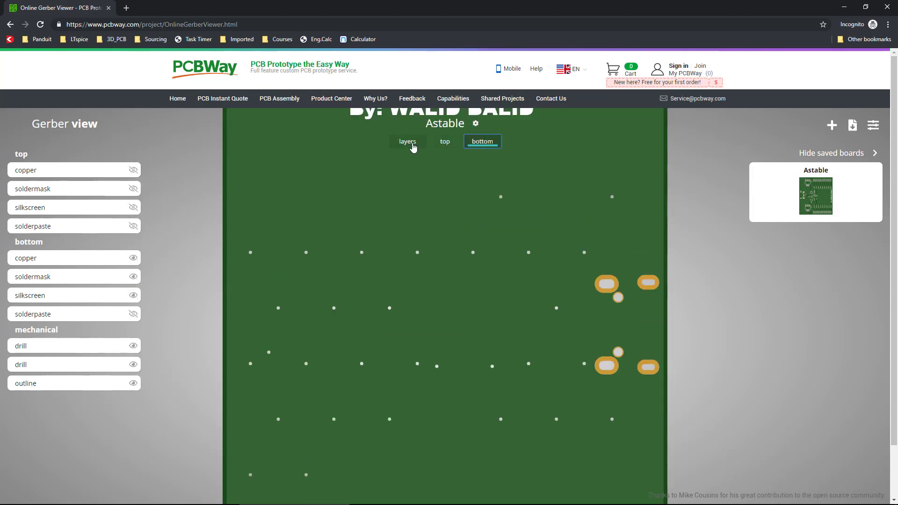
click(445, 141)
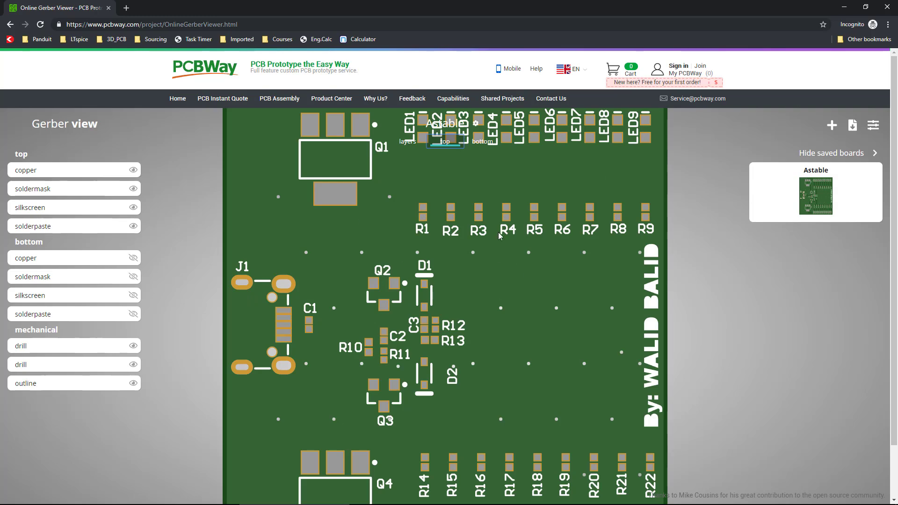
Zoom the browser page out and back in around the bottom and layers renderings, then reset the page zoom.
click(485, 142)
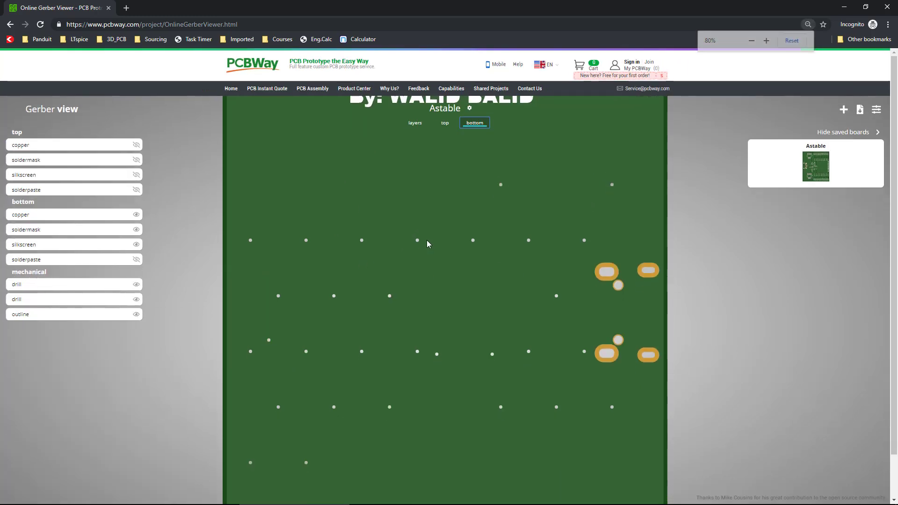
ctrl+scroll(427, 242, down, 7)
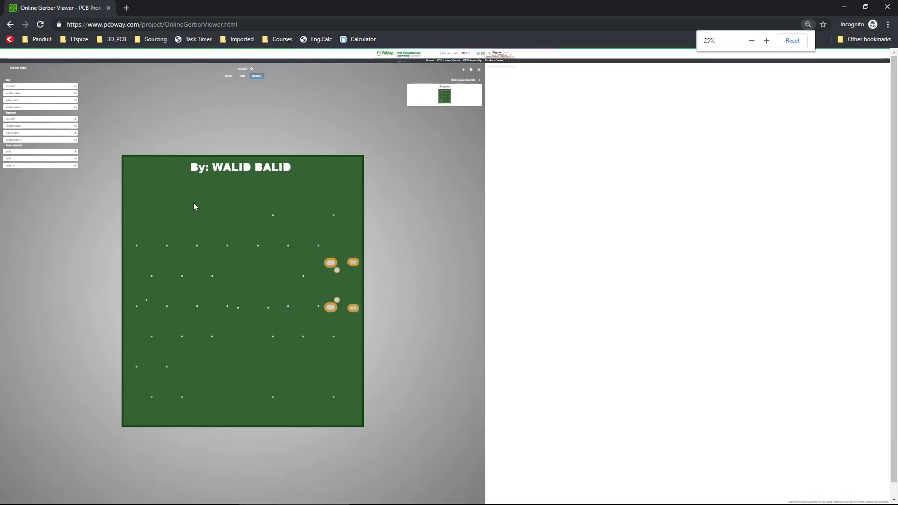
ctrl+scroll(183, 212, up, 7)
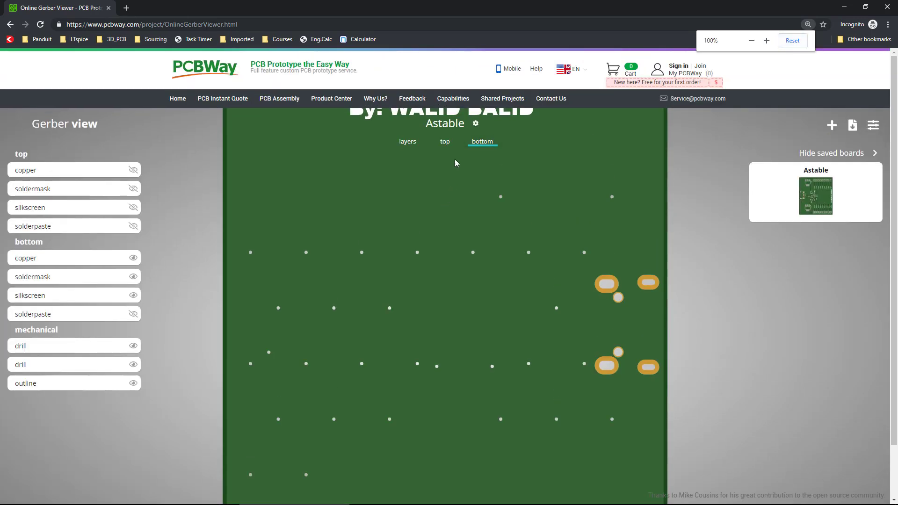
click(407, 142)
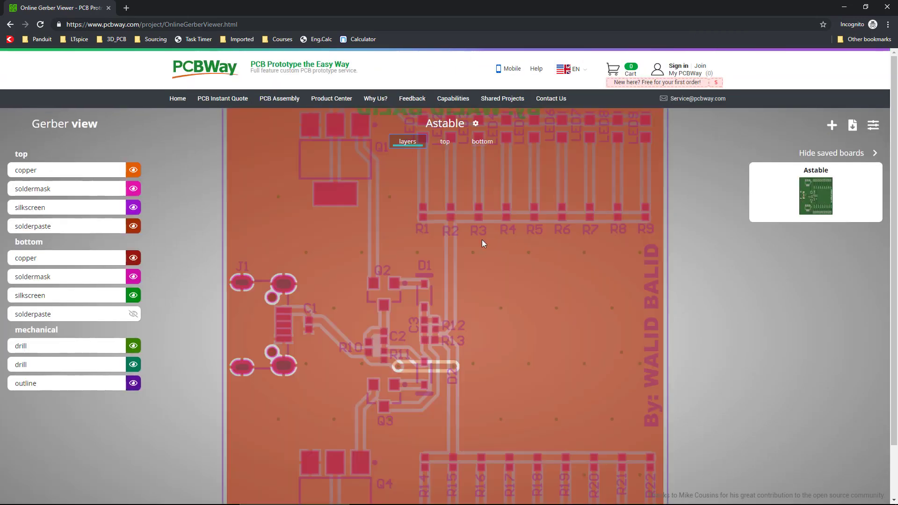
ctrl+scroll(481, 239, down, 1)
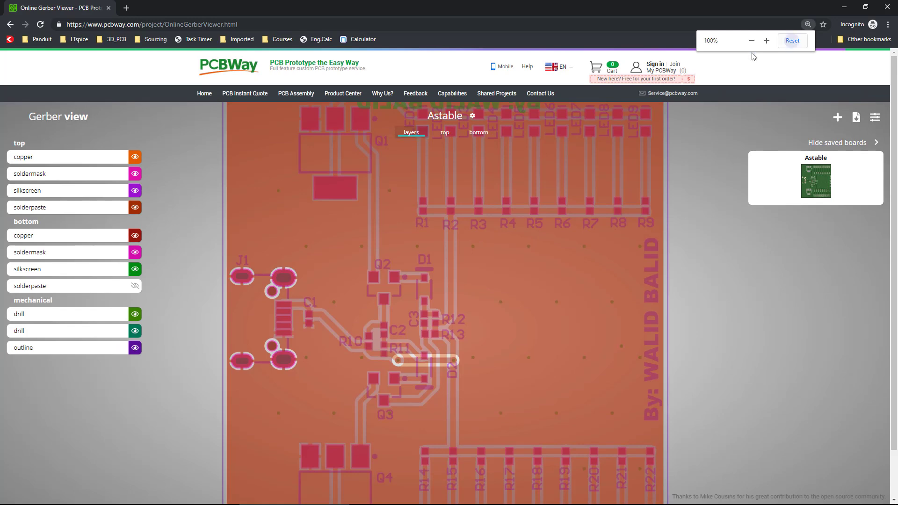
click(792, 40)
Toggle the visibility of the bottom, top, drill and outline layers to inspect individual layers of the board.
click(134, 260)
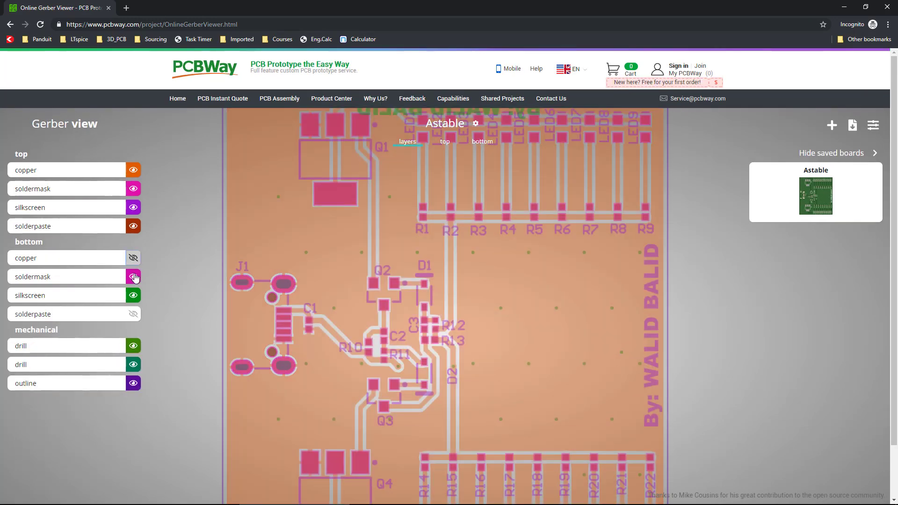
click(135, 276)
click(134, 295)
click(134, 226)
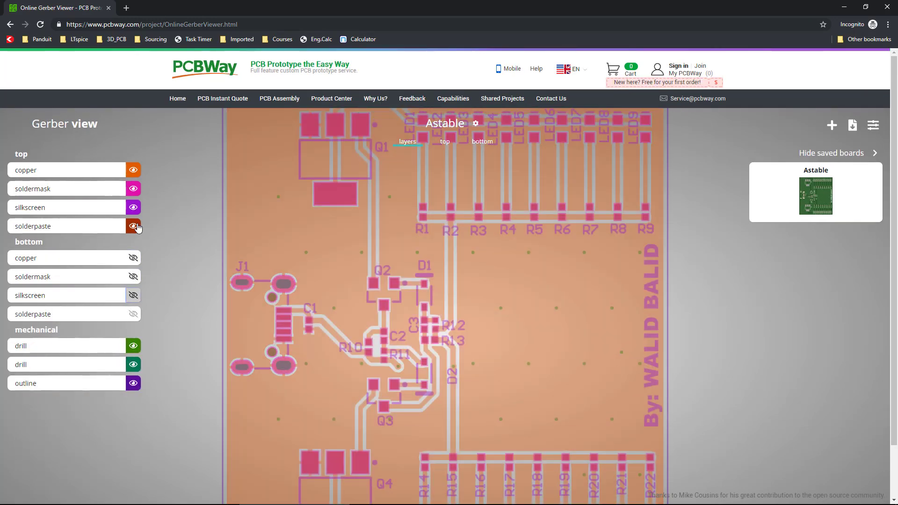
click(133, 207)
click(133, 189)
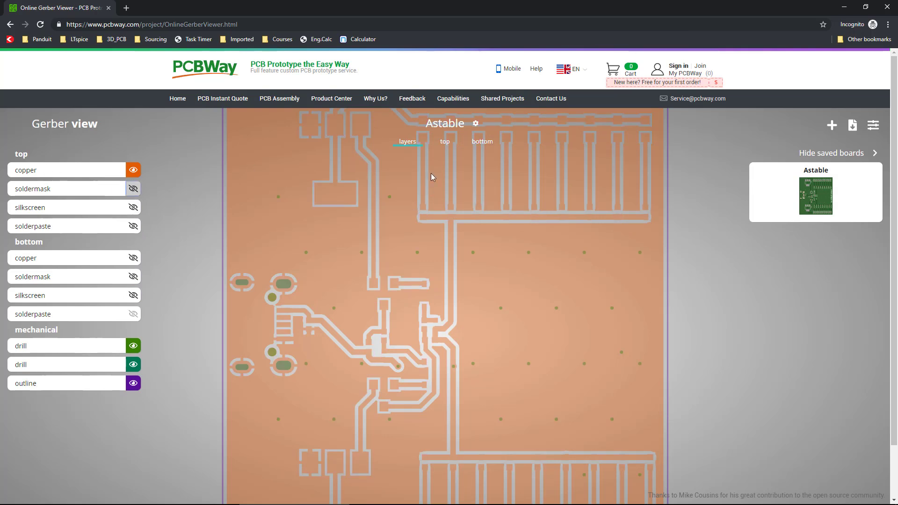
click(133, 347)
click(132, 348)
click(131, 349)
click(132, 347)
click(133, 365)
click(133, 365)
click(133, 366)
click(134, 366)
click(134, 383)
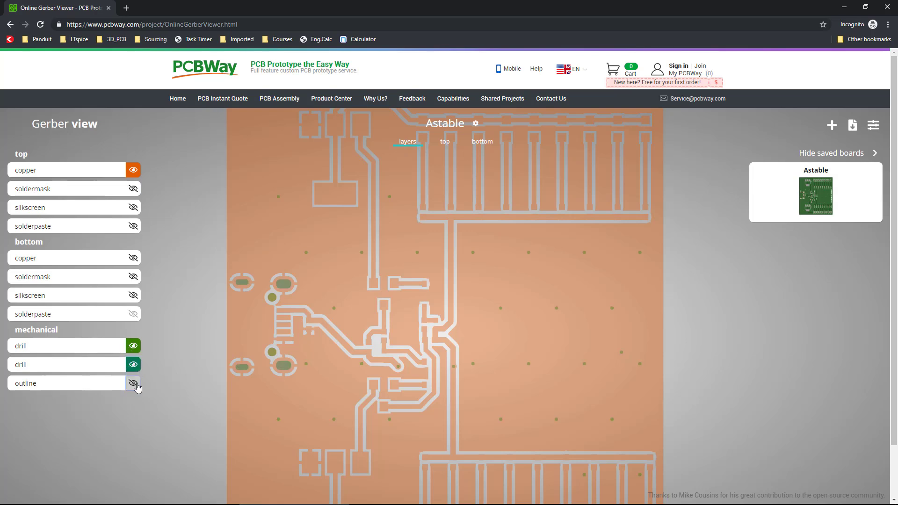
Toggle the outline layer's visibility until it is shown on the board.
click(134, 384)
click(133, 383)
click(133, 383)
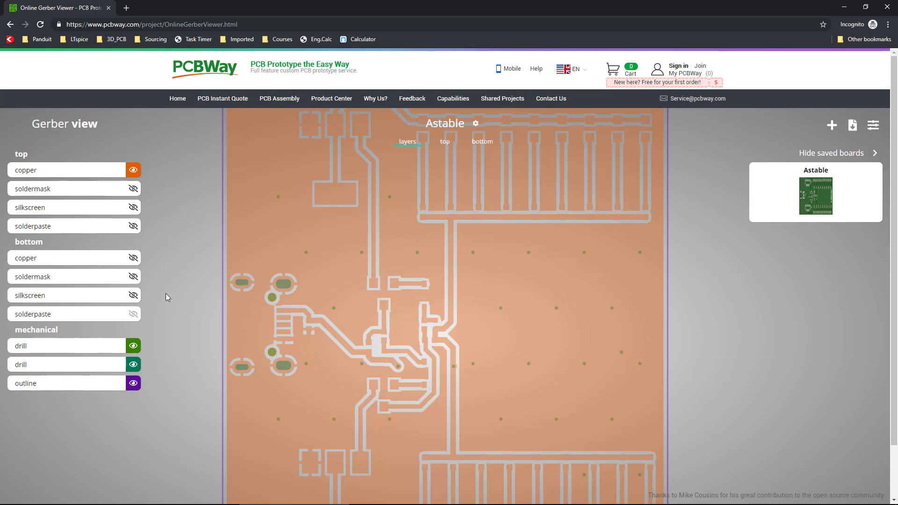
Show the top soldermask, silkscreen and solderpaste layers on the layers rendering.
click(134, 188)
click(134, 209)
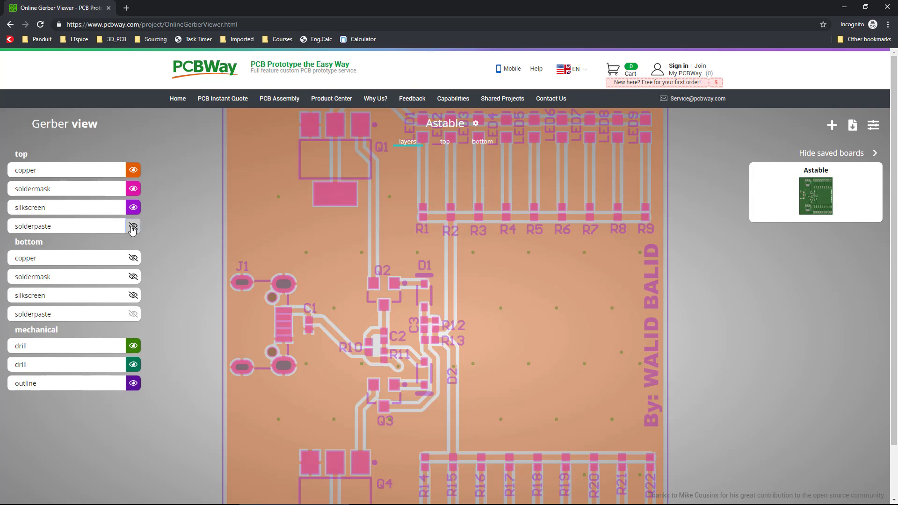
click(134, 227)
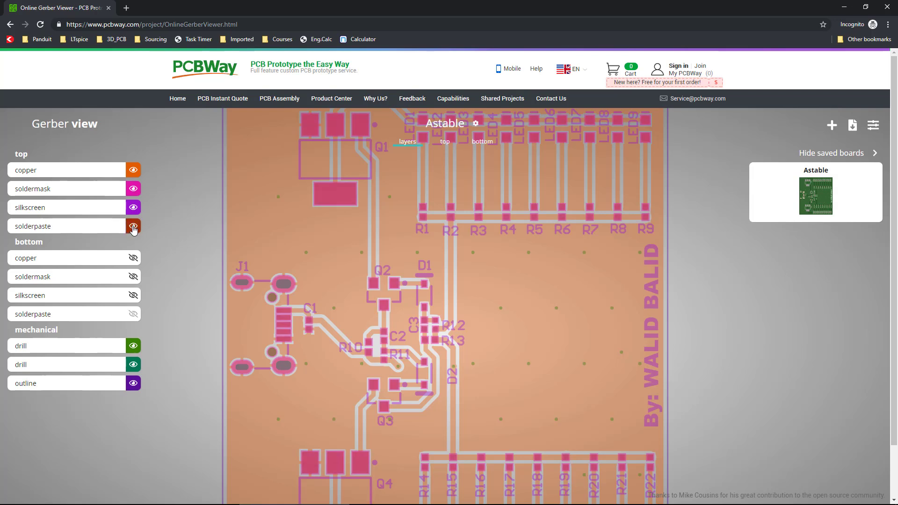
Show the bottom copper layer and hide all four top layers.
click(133, 258)
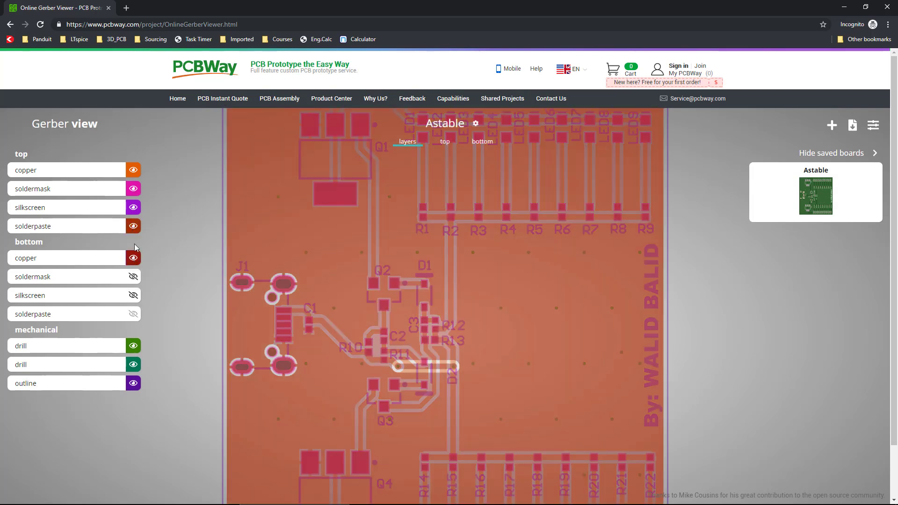
click(133, 226)
click(134, 207)
click(133, 188)
click(133, 169)
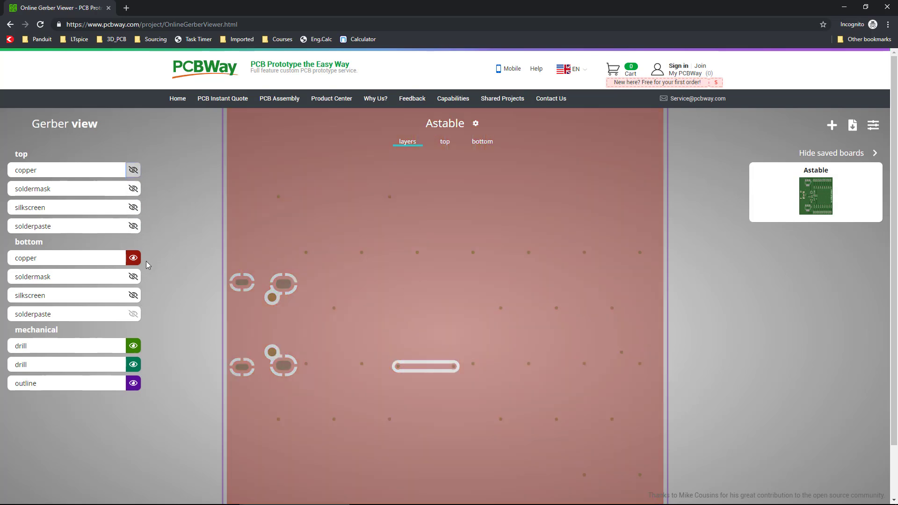
Inspect the bottom soldermask and silkscreen layers, then hide the bottom soldermask and copper layers.
click(133, 276)
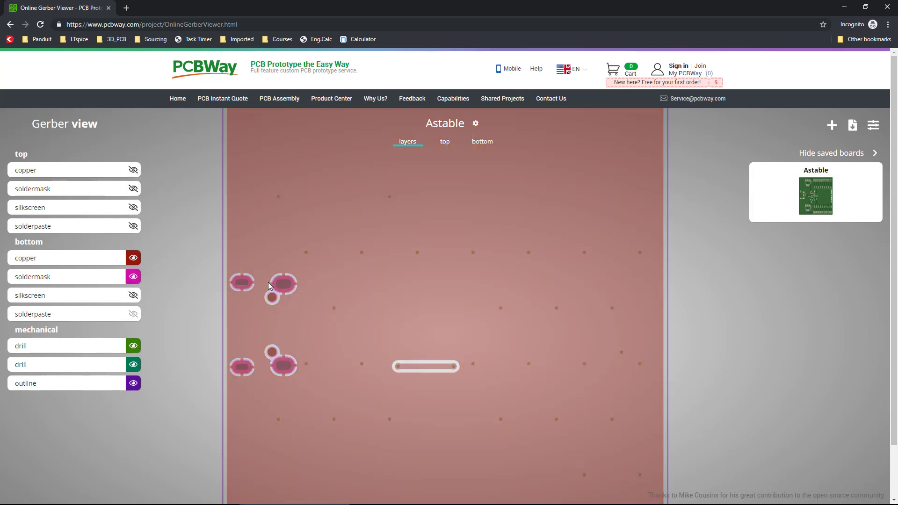
click(133, 296)
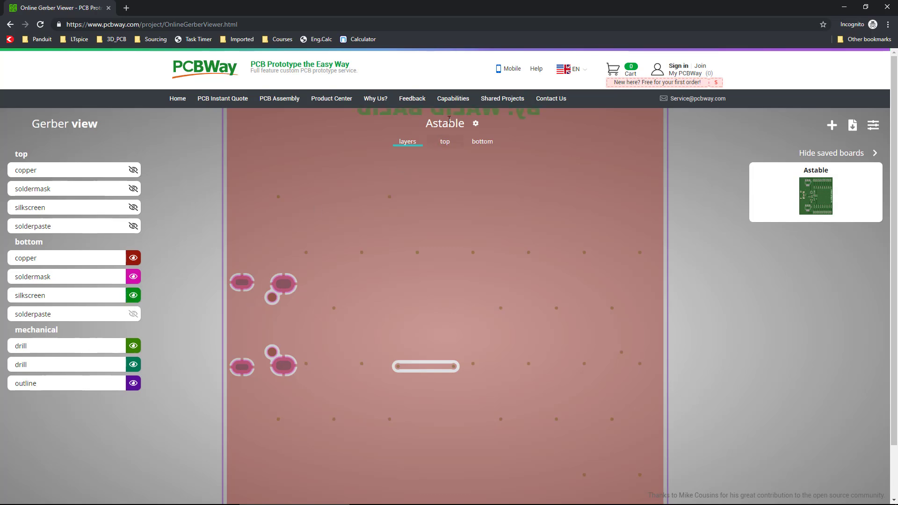
click(133, 296)
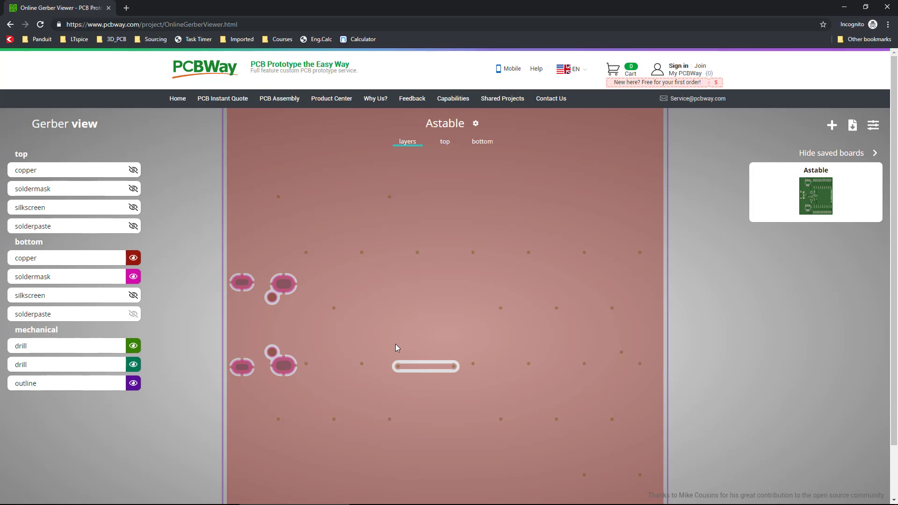
click(134, 278)
click(133, 258)
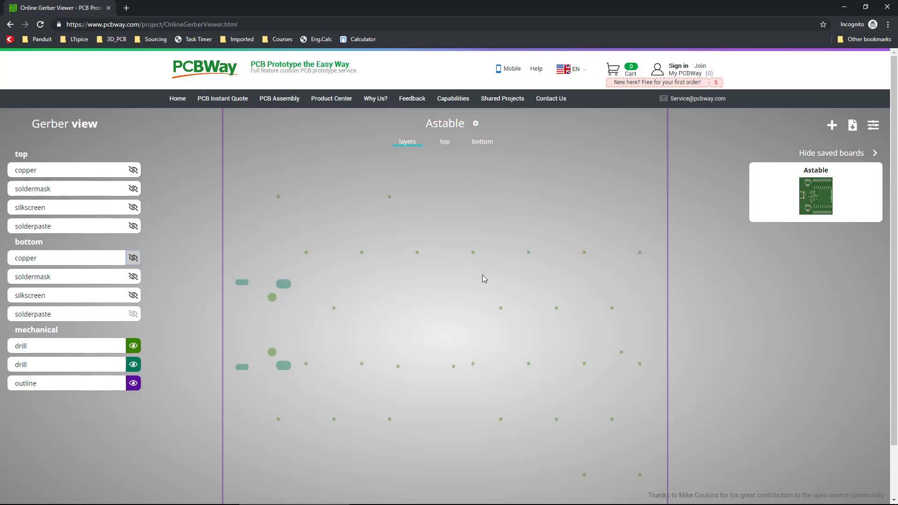
Toggle the top copper layer and switch between the top, bottom and layers renderings.
click(133, 170)
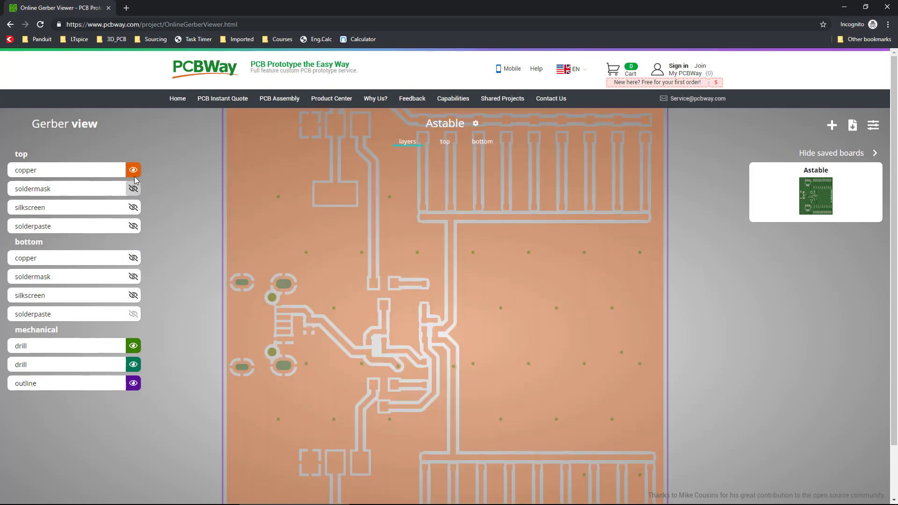
click(134, 175)
click(444, 142)
click(468, 143)
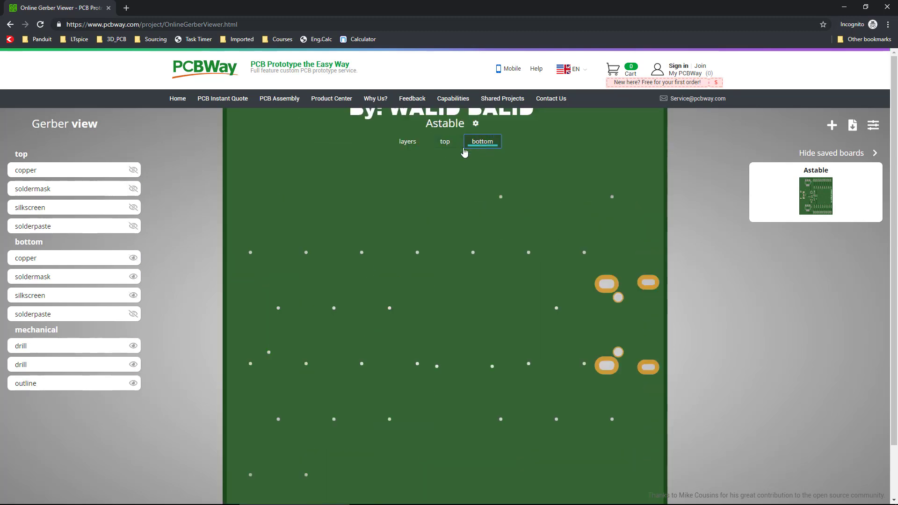
click(407, 141)
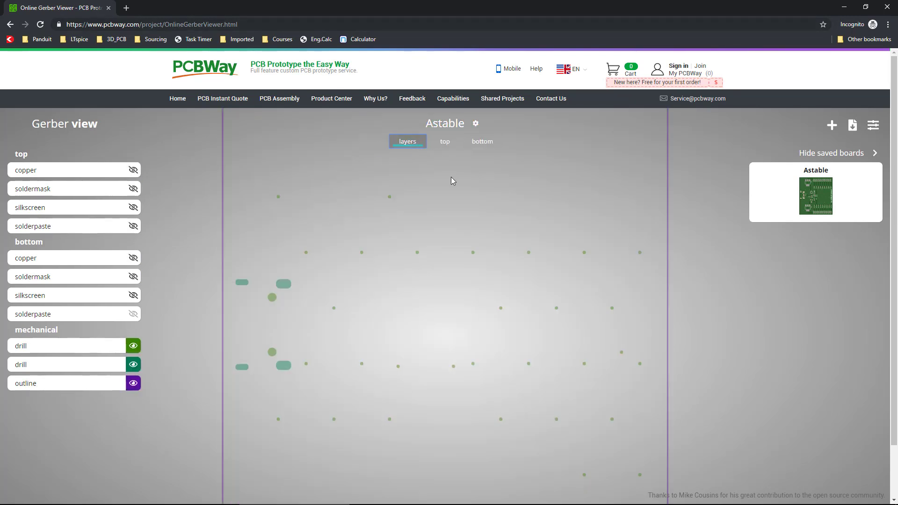
Close the browser and compress the Gerber and NC Drill folders of the project outputs into a zip archive.
click(889, 8)
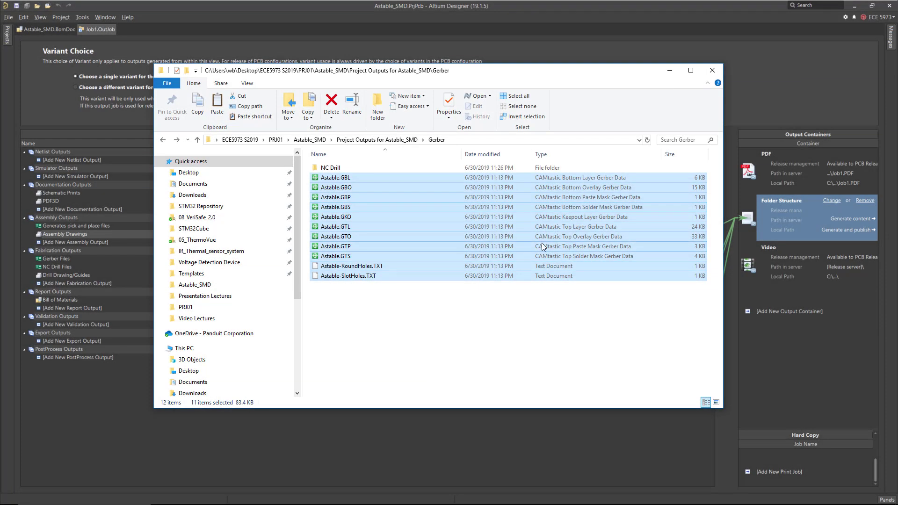
key(alt+Up)
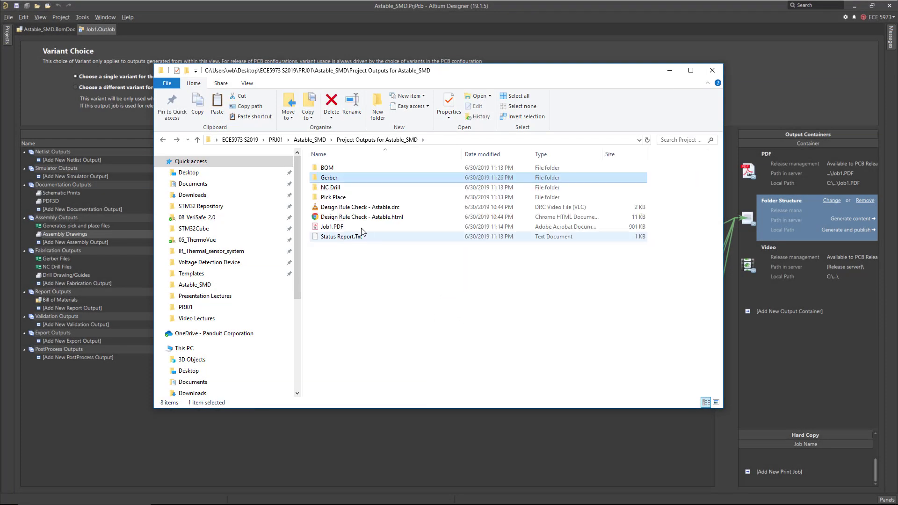
ctrl+click(338, 187)
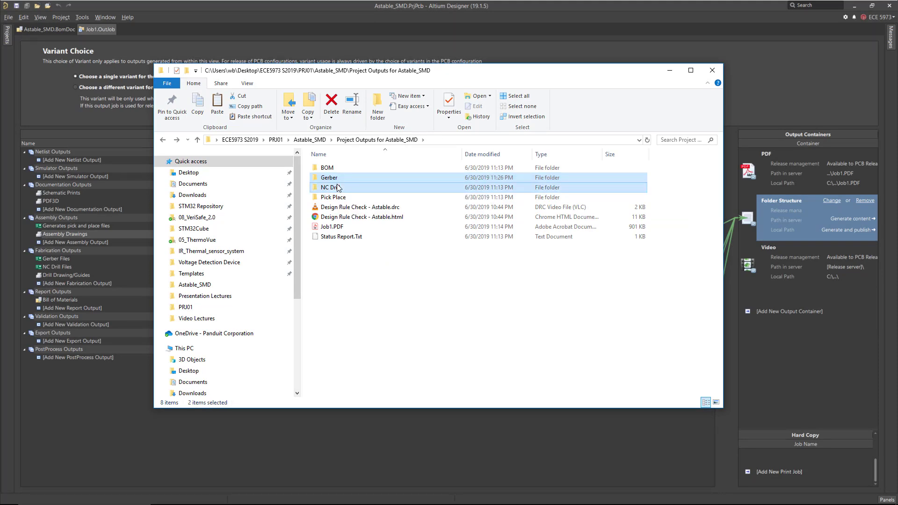
right_click(337, 187)
mouse_move(407, 283)
click(507, 284)
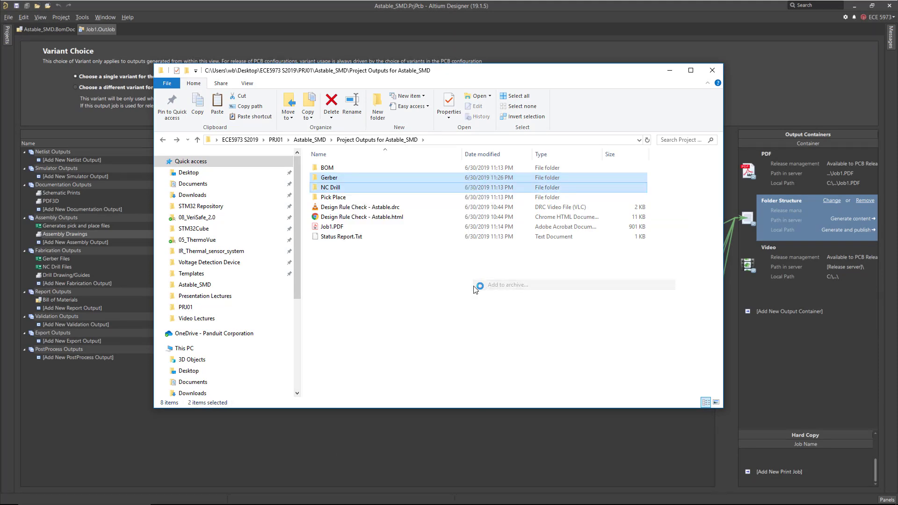
key(Return)
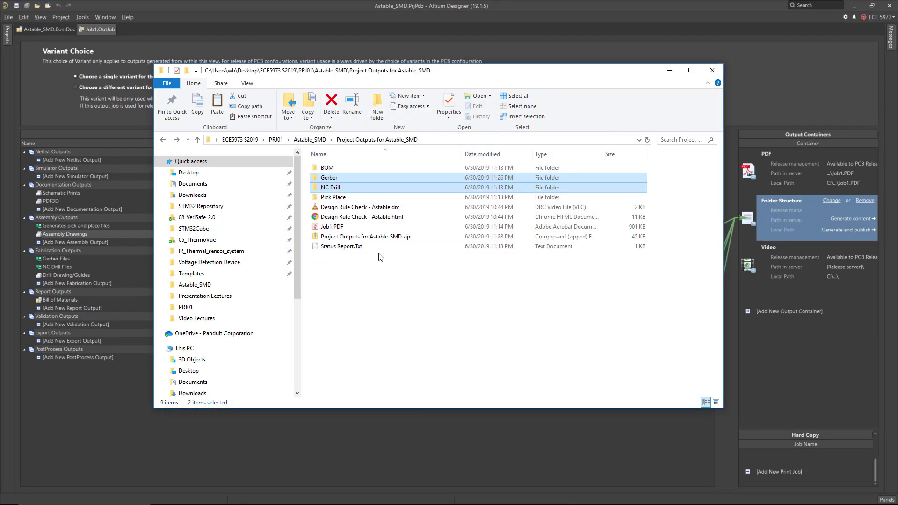
Open the zip archive to check its contents, return, and select the Pick Place and BOM folders.
double_click(373, 237)
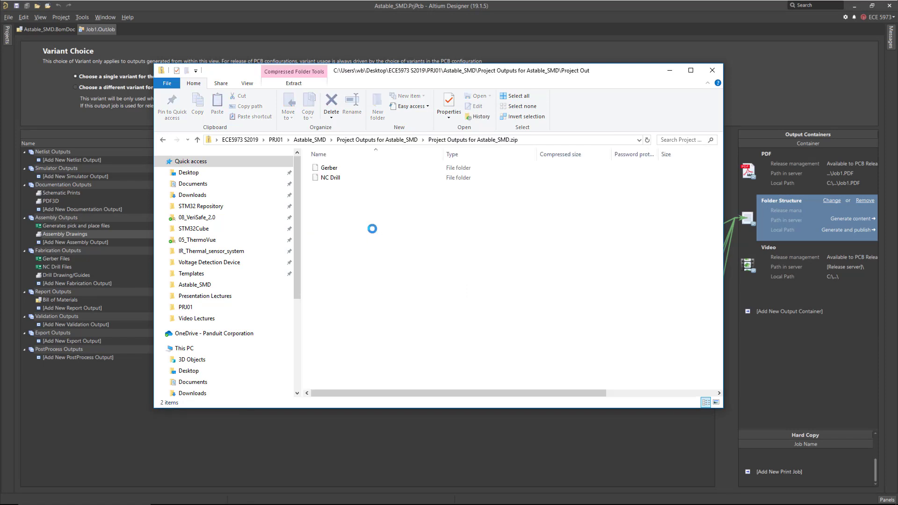
key(alt+Left)
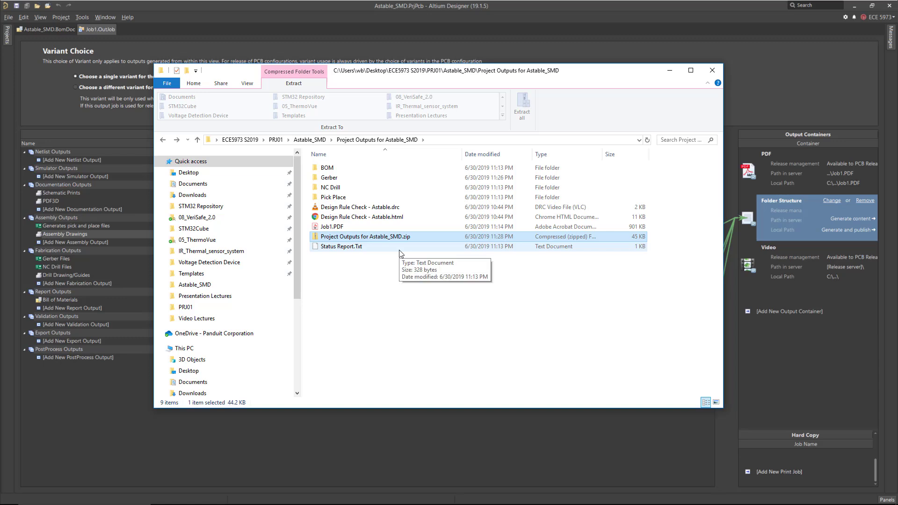
click(342, 198)
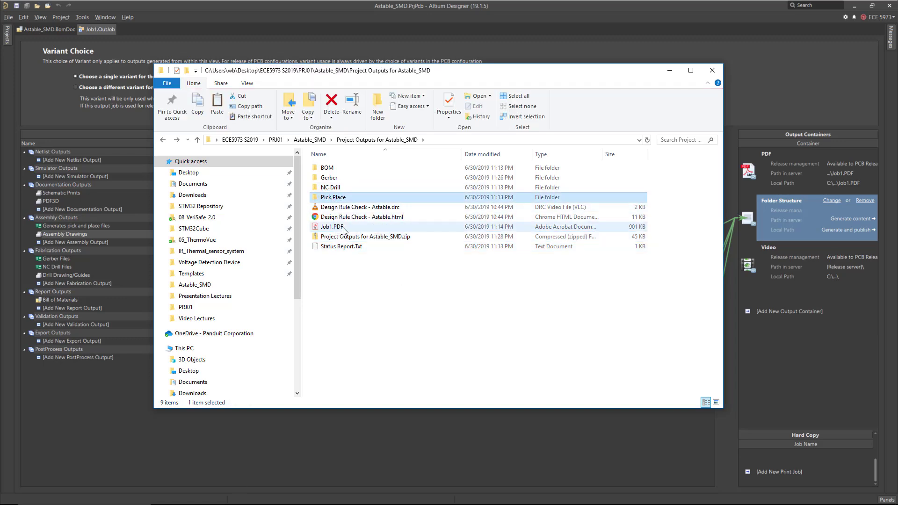
ctrl+click(331, 169)
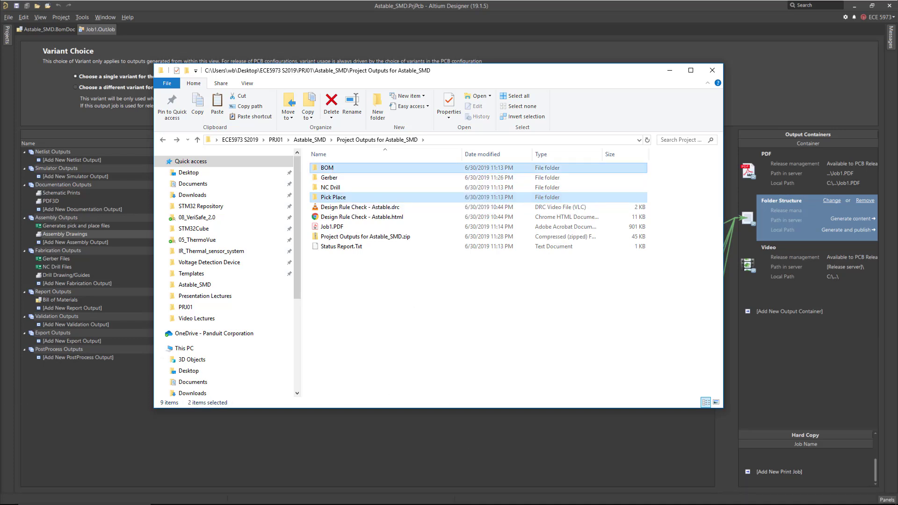
Open pcbway.com in the browser and go to the PCB instant quote form.
drag(0, 159, 584, 0)
text(pcbway.com)
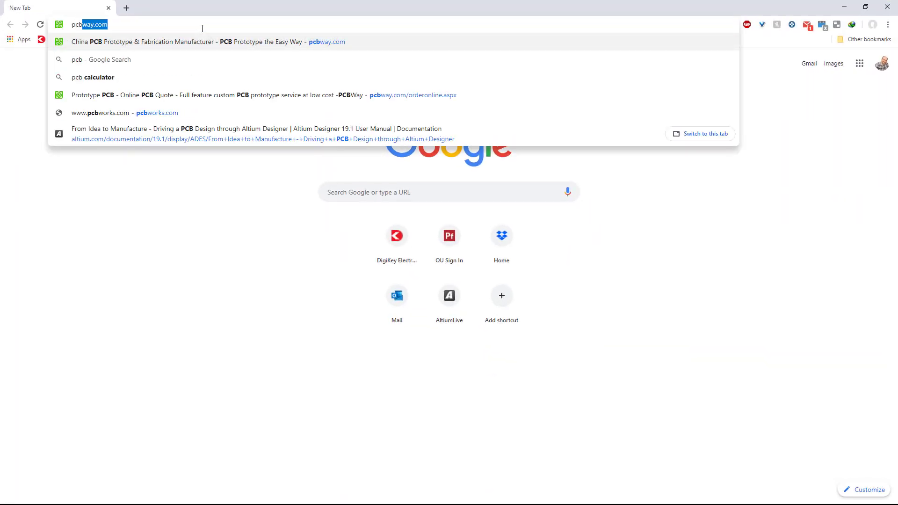
key(Return)
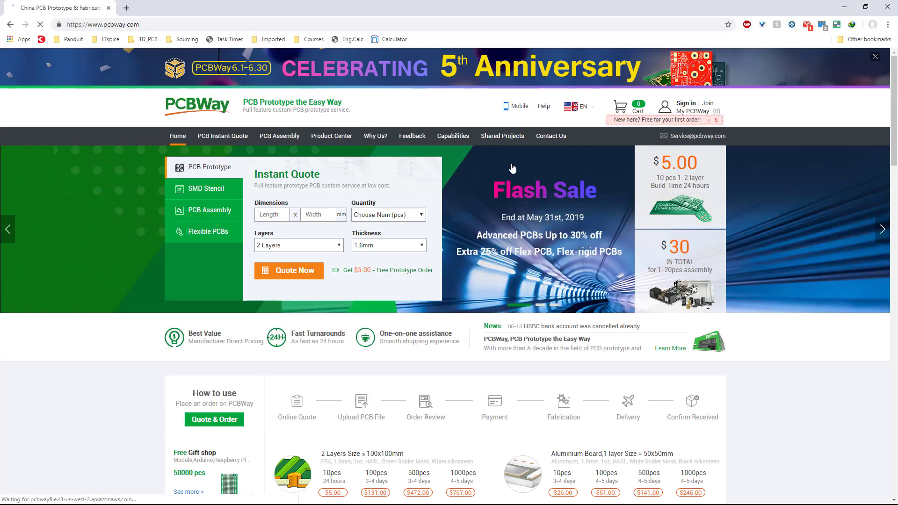
click(223, 136)
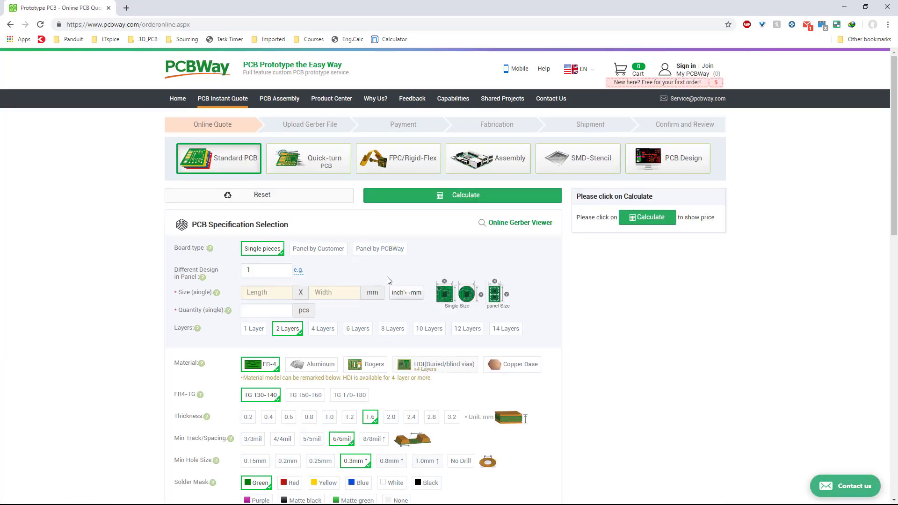
Set the quote to 1 different design, a 50 x 50 mm board size and a quantity of 10.
click(258, 270)
click(278, 293)
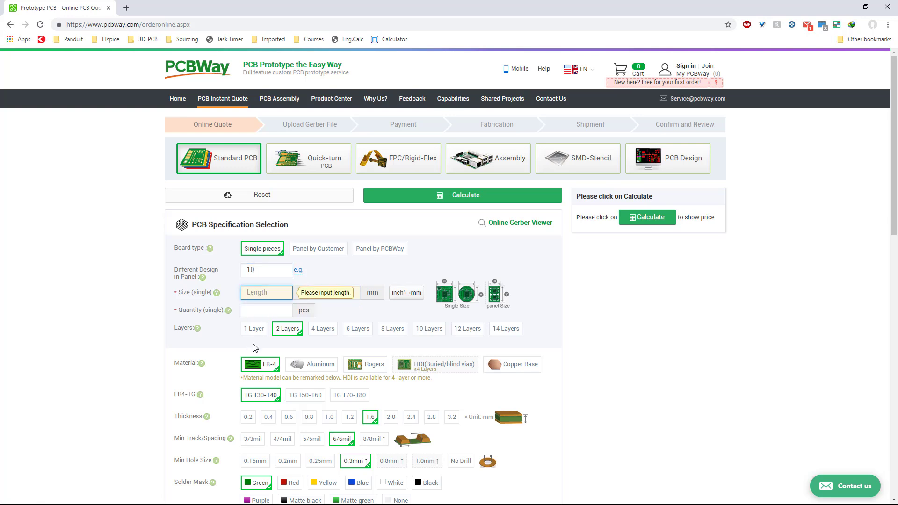
text(50)
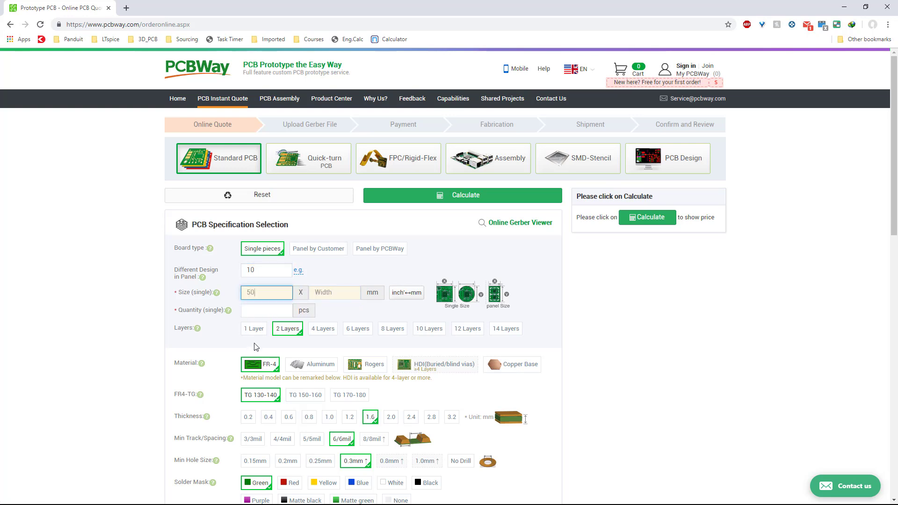
click(355, 292)
text(50)
click(267, 309)
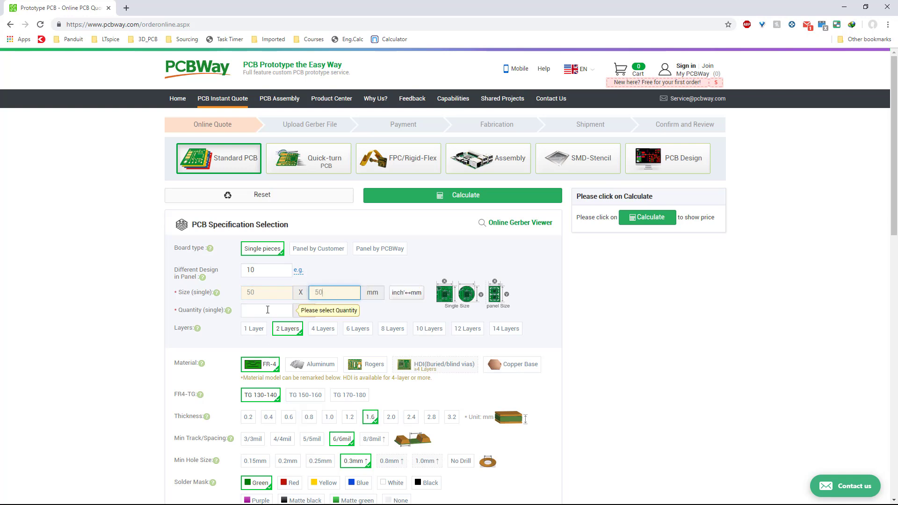
drag(251, 270, 222, 274)
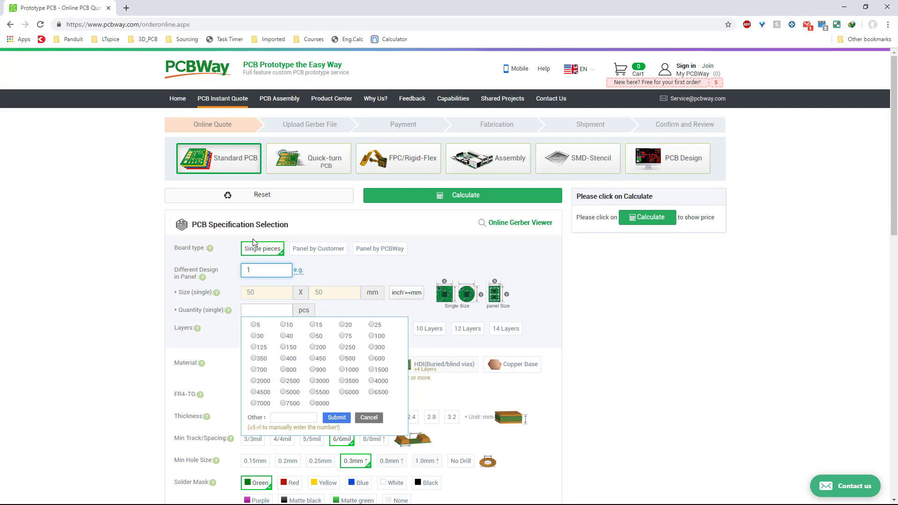
click(283, 325)
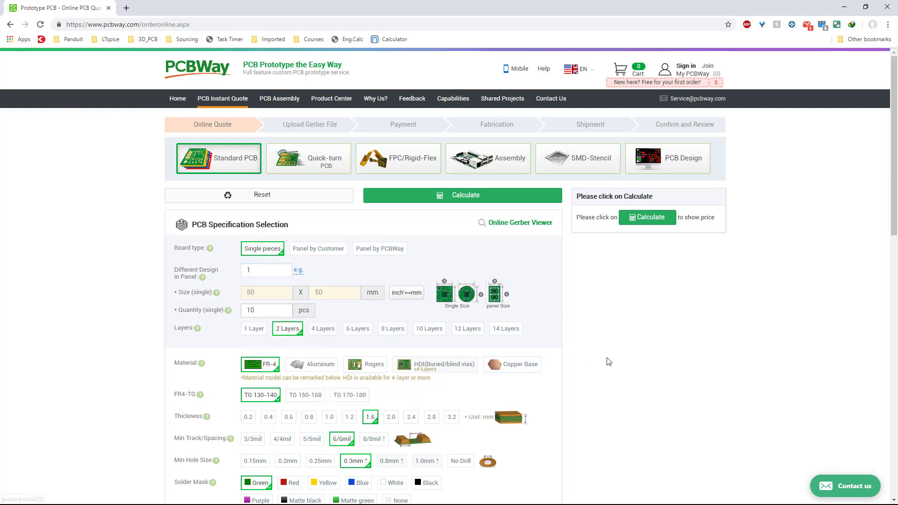
Scroll through the PCB specification options to review the material, thickness, mask and finish settings.
scroll(617, 323, down, 3)
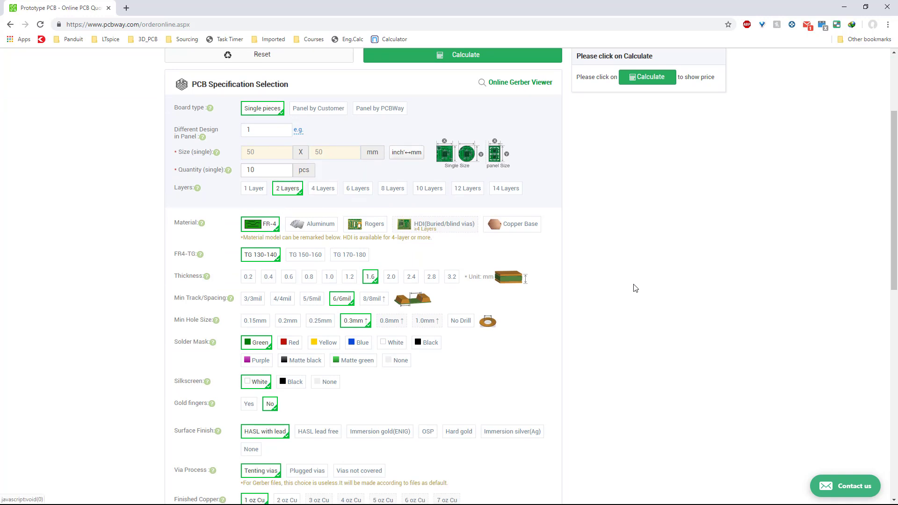
scroll(613, 294, down, 1)
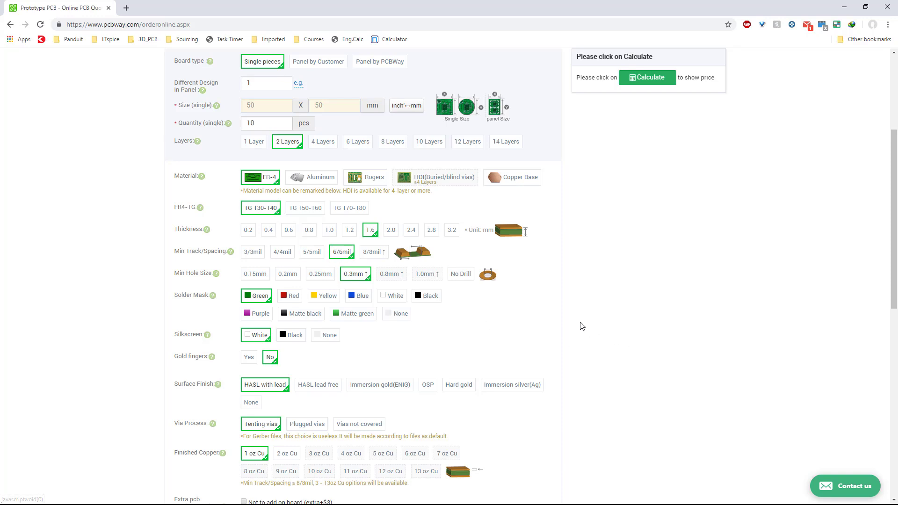
scroll(571, 316, down, 3)
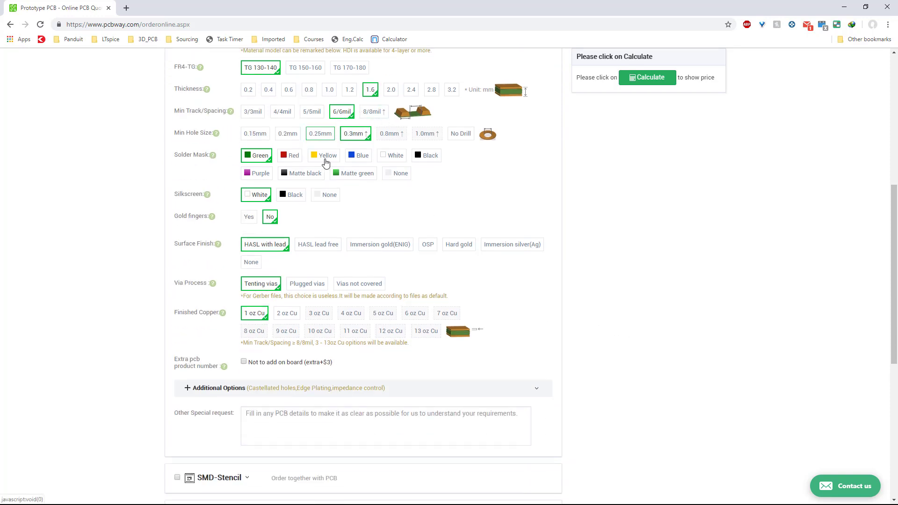
scroll(324, 158, up, 4)
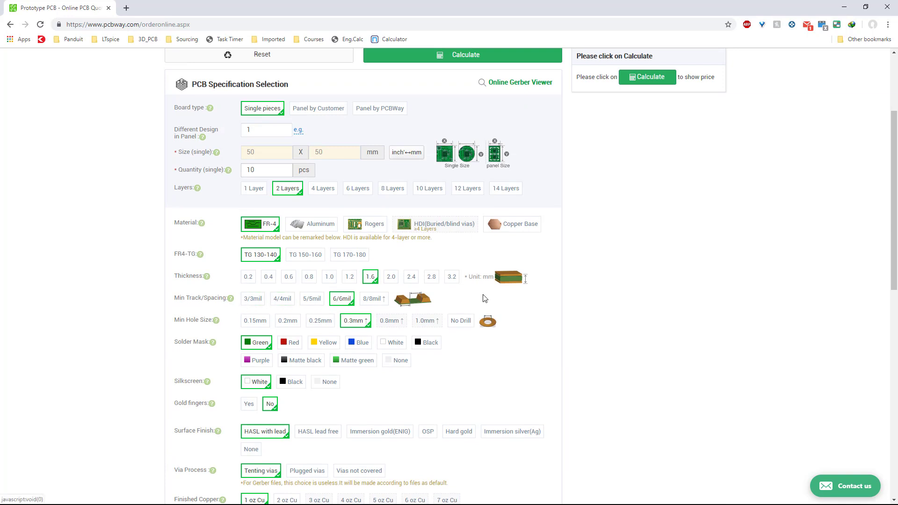
scroll(652, 222, up, 2)
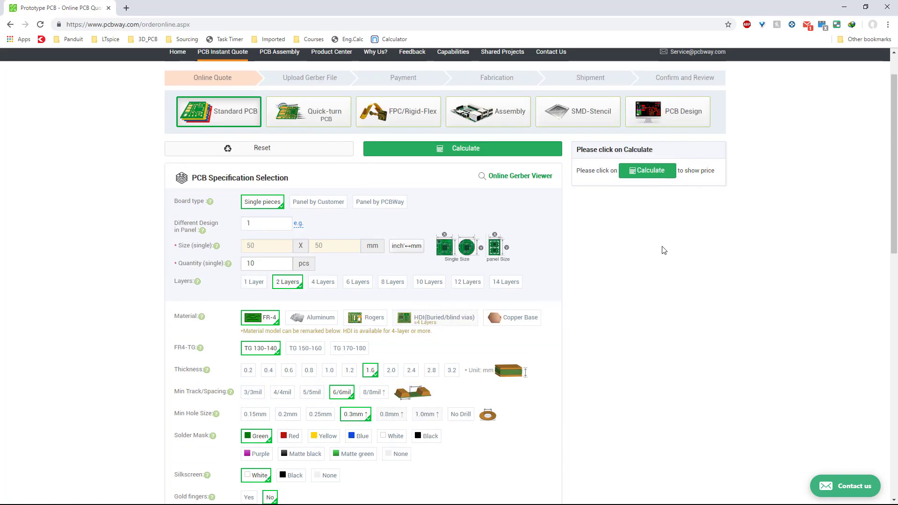
scroll(663, 250, down, 3)
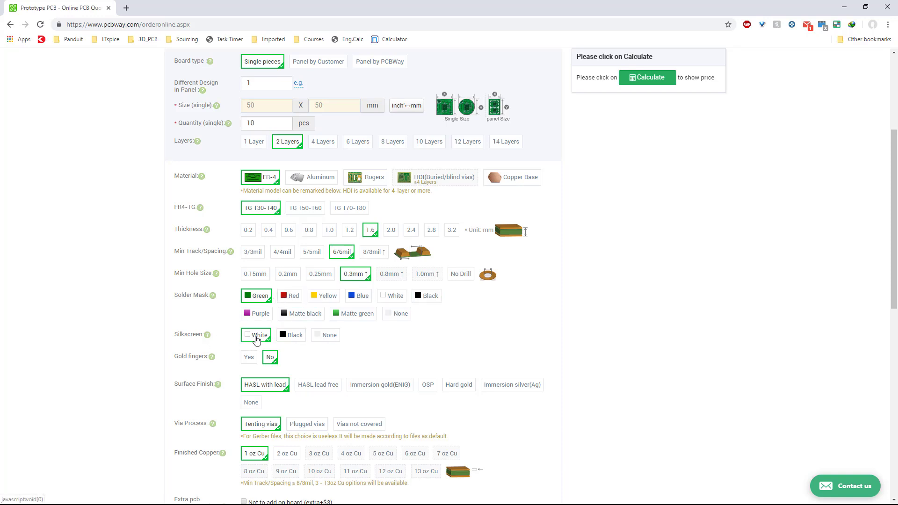
Change the surface finish to HASL lead free.
scroll(377, 354, down, 3)
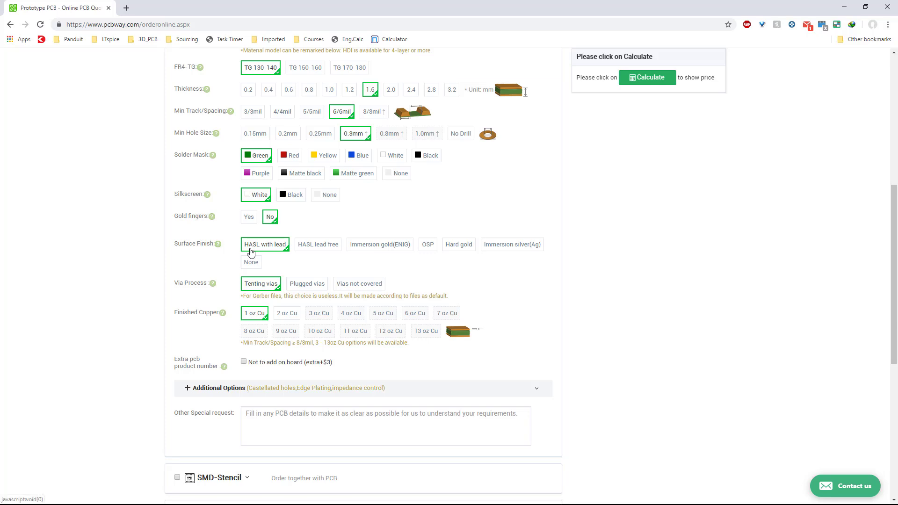
click(312, 249)
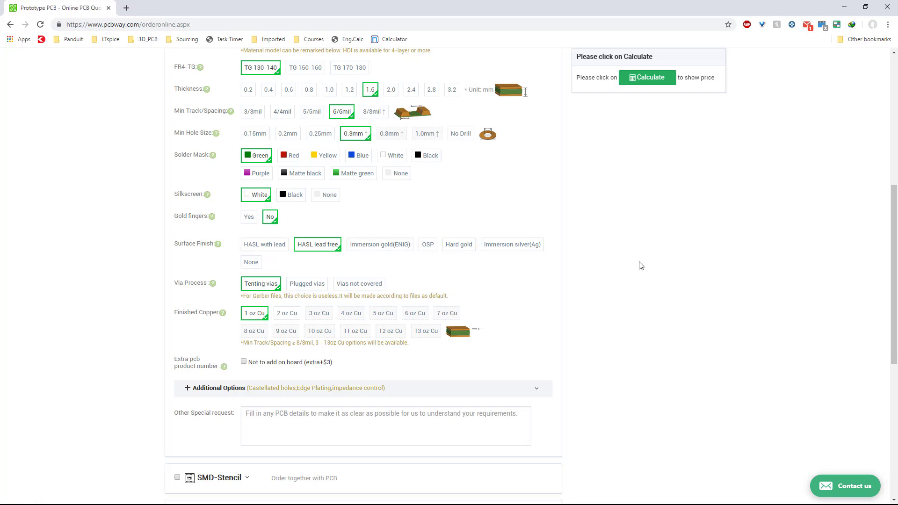
Expand the Additional Options section and look through the UL Marking and Peelable Soldermask choices.
scroll(622, 271, down, 1)
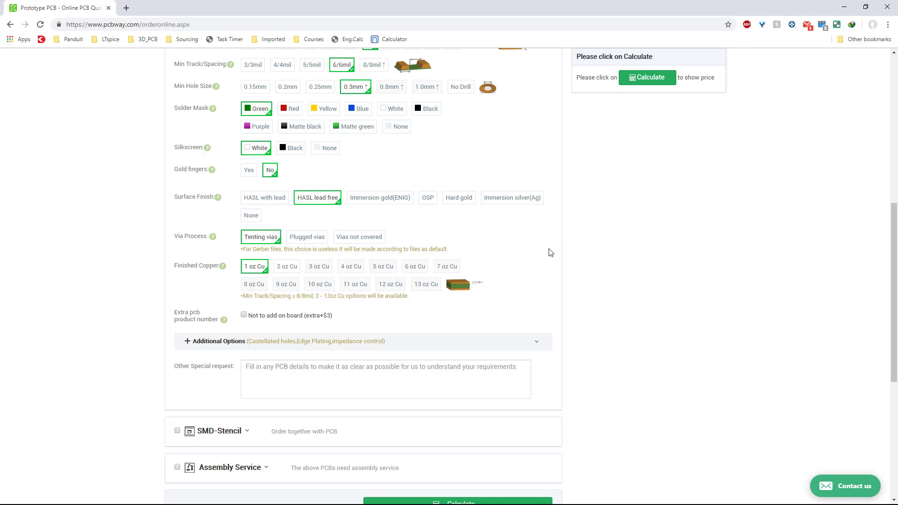
scroll(561, 293, down, 2)
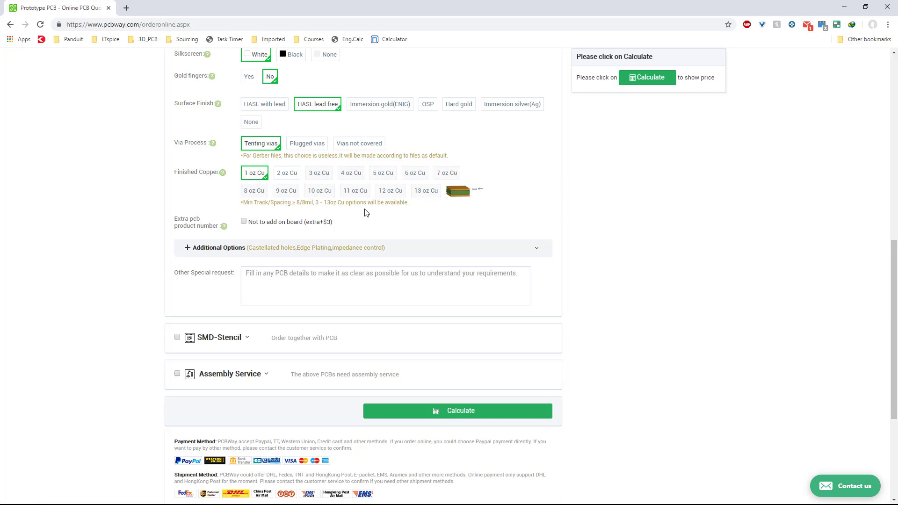
scroll(388, 212, down, 1)
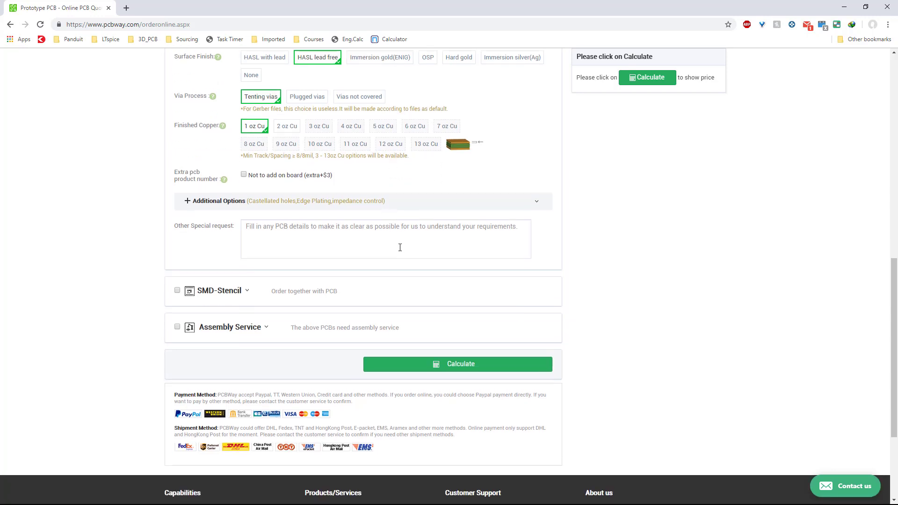
click(255, 244)
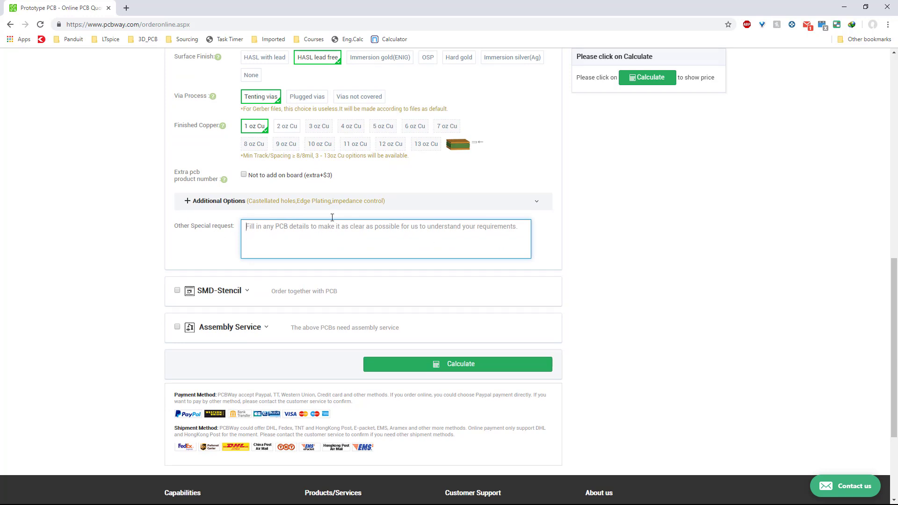
click(188, 208)
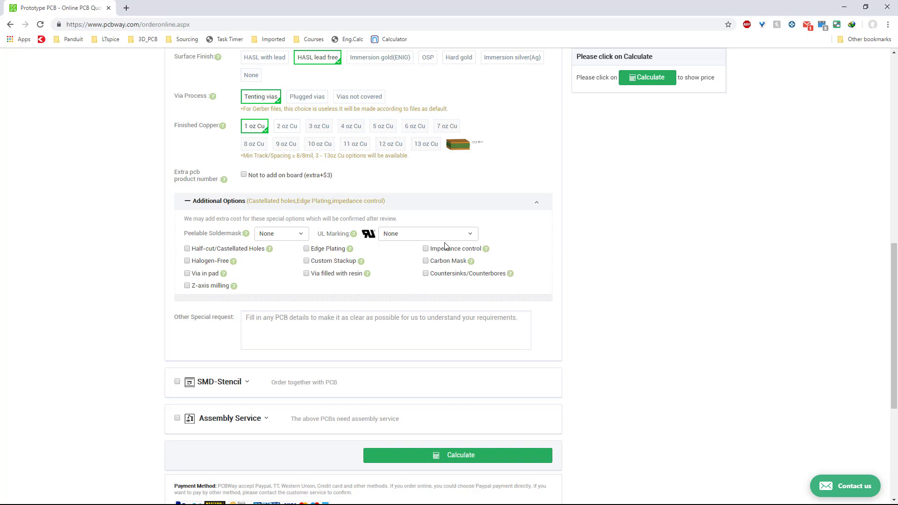
click(460, 238)
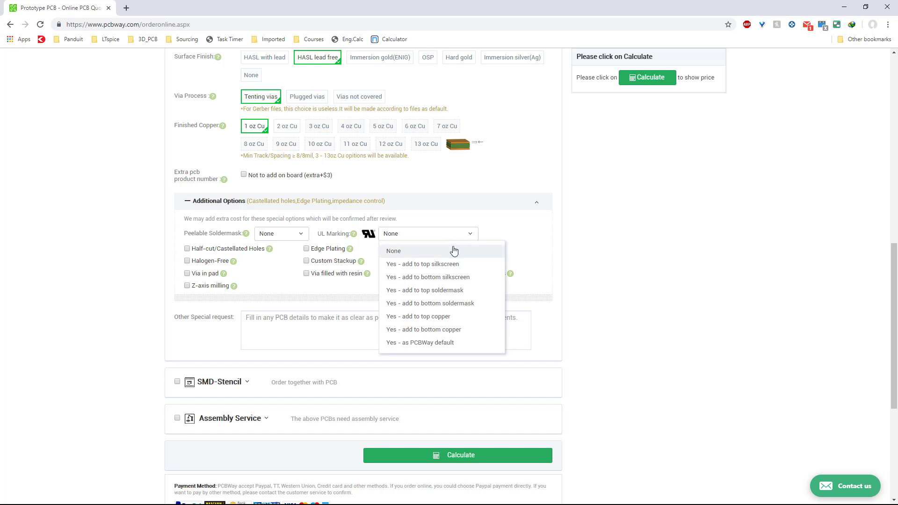
click(453, 251)
click(445, 236)
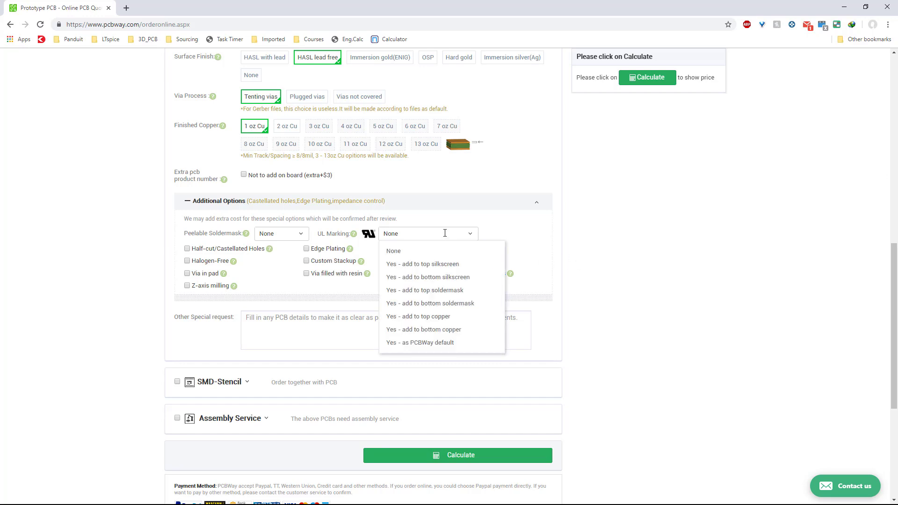
click(440, 232)
click(412, 233)
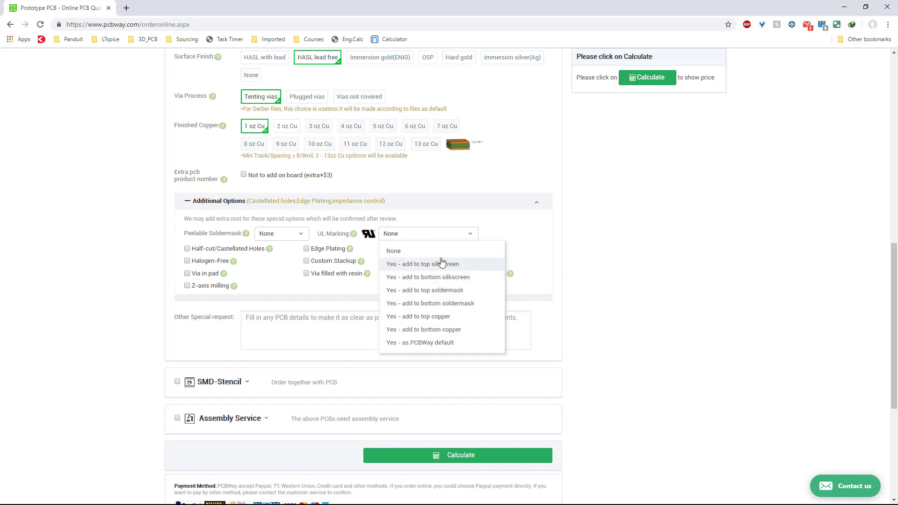
click(658, 275)
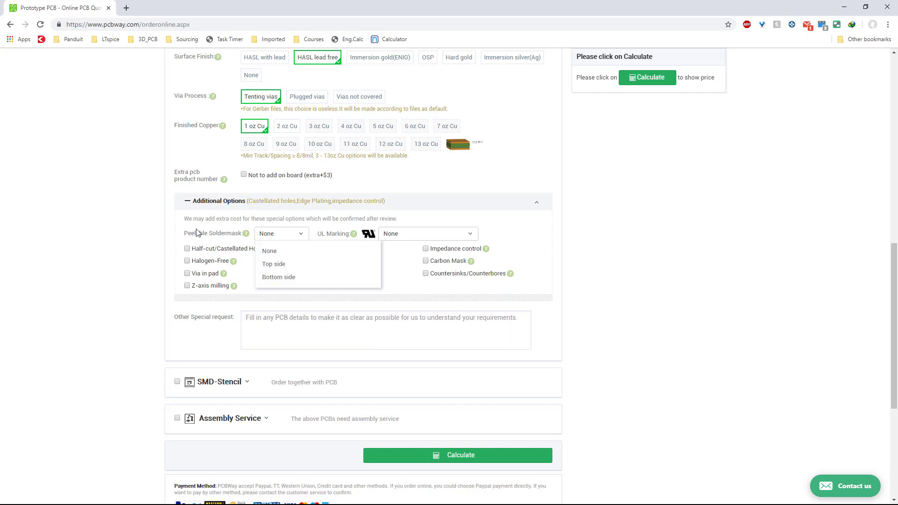
Tick the SMD-Stencil option to show the stencil settings.
scroll(638, 308, down, 2)
scroll(600, 295, down, 2)
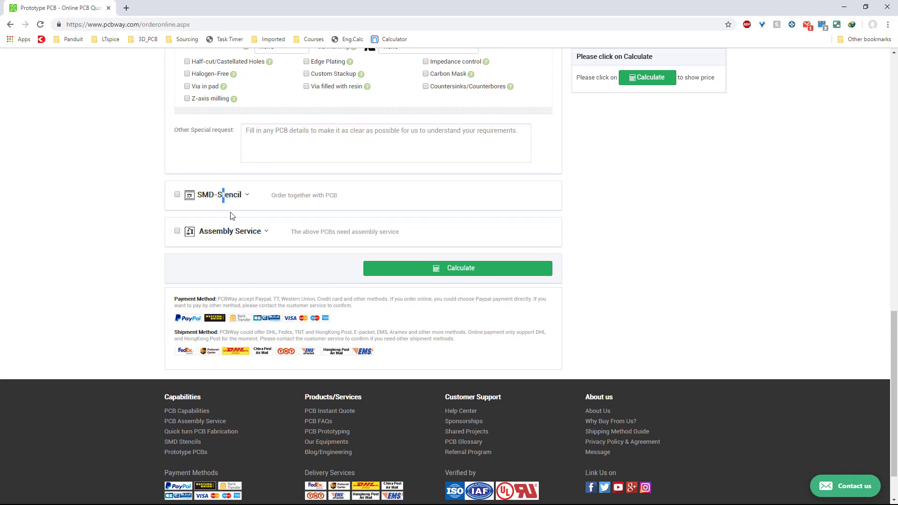
click(177, 194)
click(359, 233)
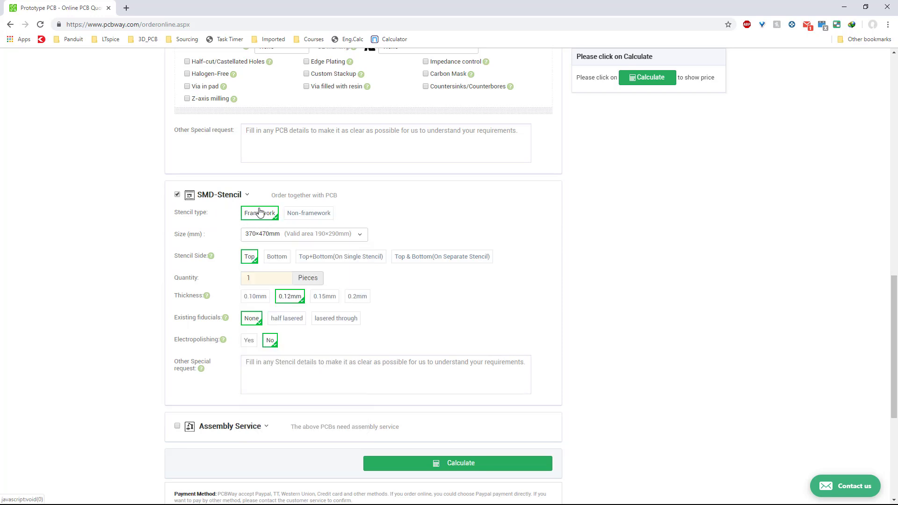
Search Google for the term SMD-Stencil from the quote page heading.
drag(242, 195, 197, 195)
right_click(211, 194)
click(264, 212)
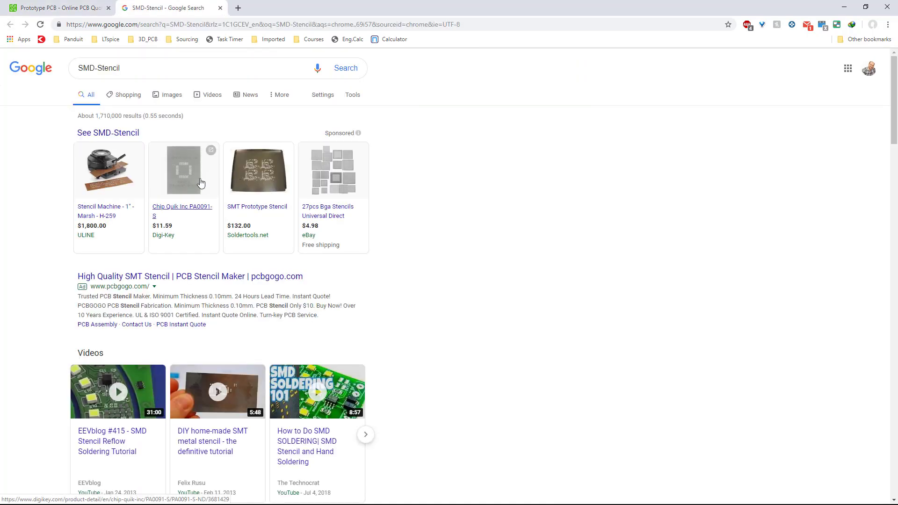
Browse the Google image results for SMD stencils, opening several previews.
click(170, 95)
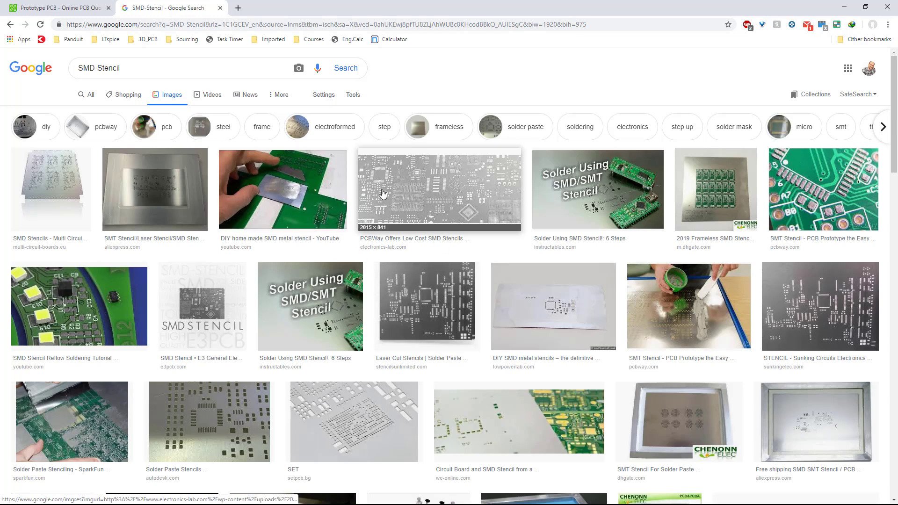
scroll(347, 324, down, 2)
click(346, 323)
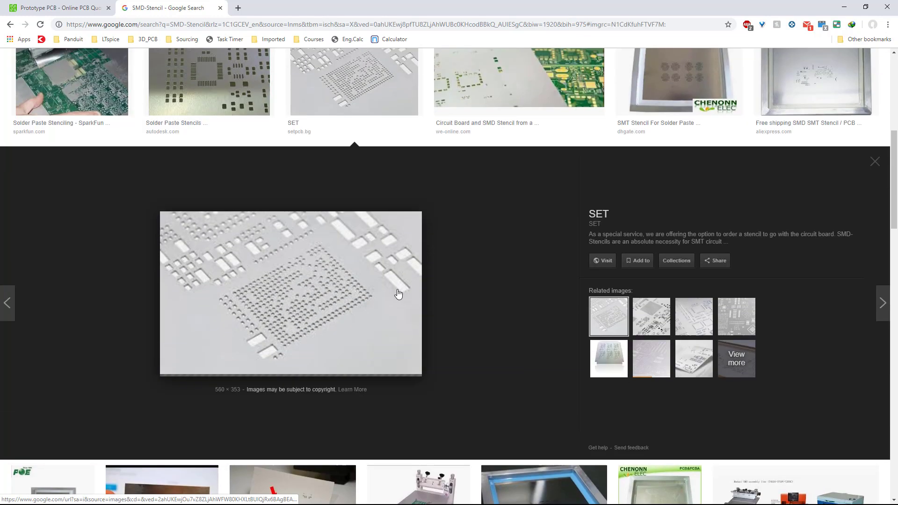
scroll(288, 309, up, 6)
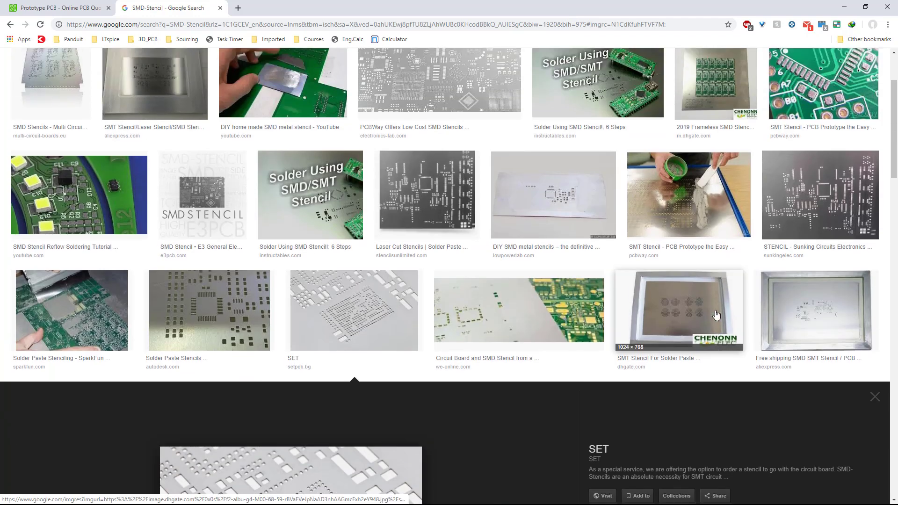
click(703, 390)
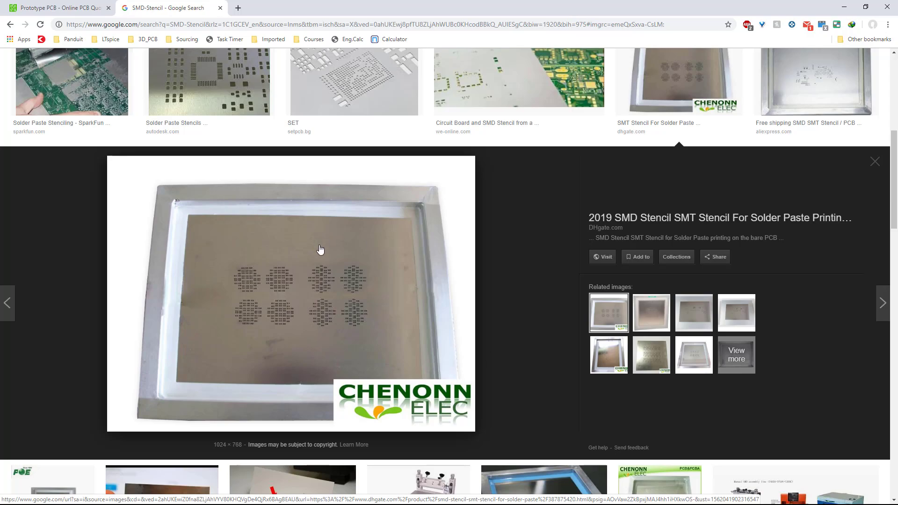
scroll(367, 294, up, 7)
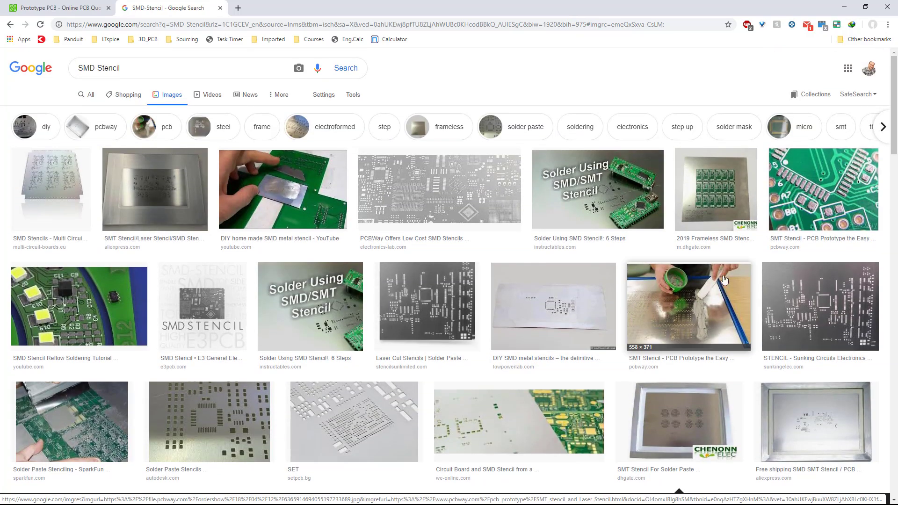
scroll(487, 258, down, 12)
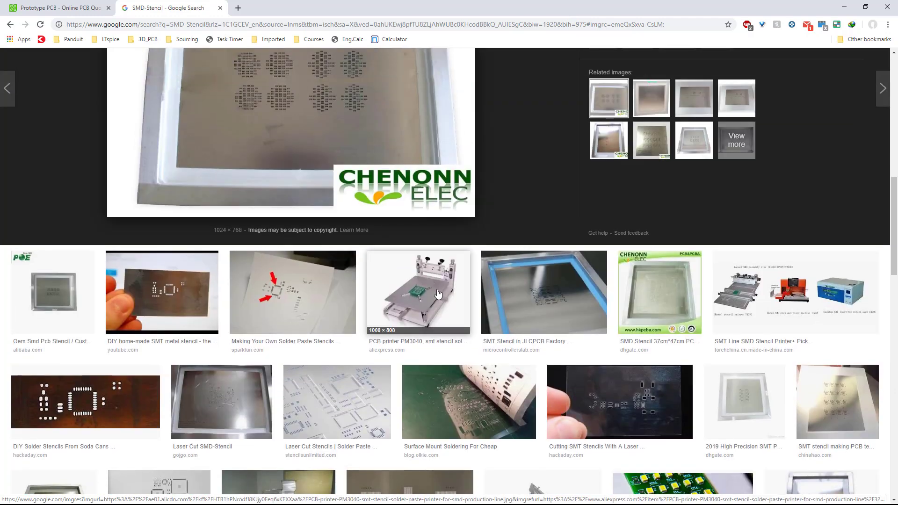
click(438, 294)
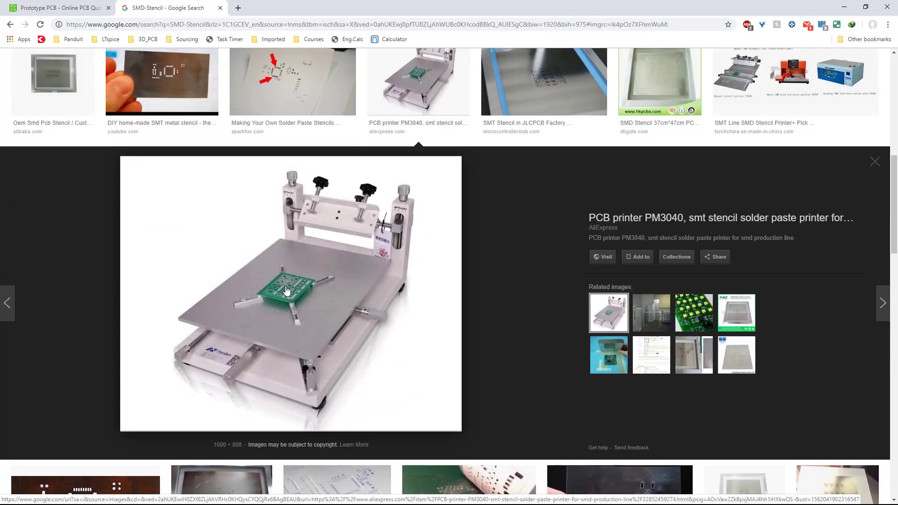
scroll(313, 286, up, 4)
click(541, 265)
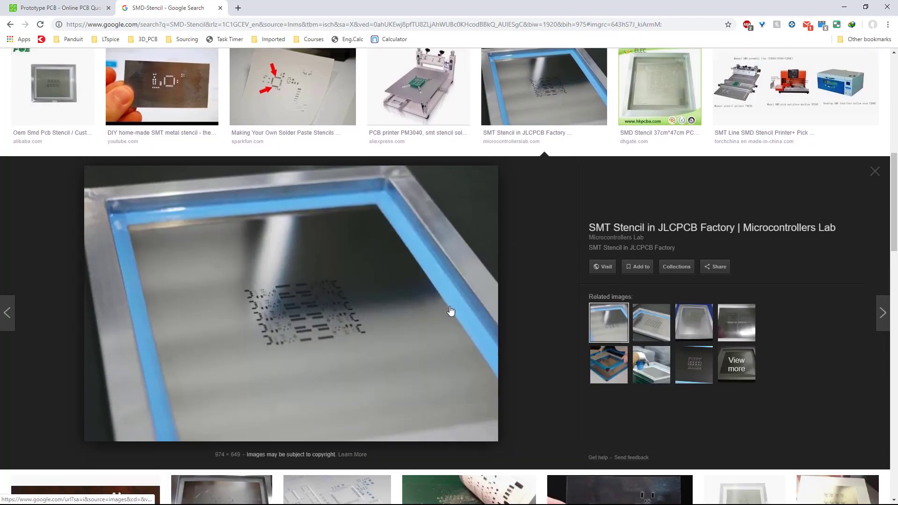
scroll(367, 301, down, 8)
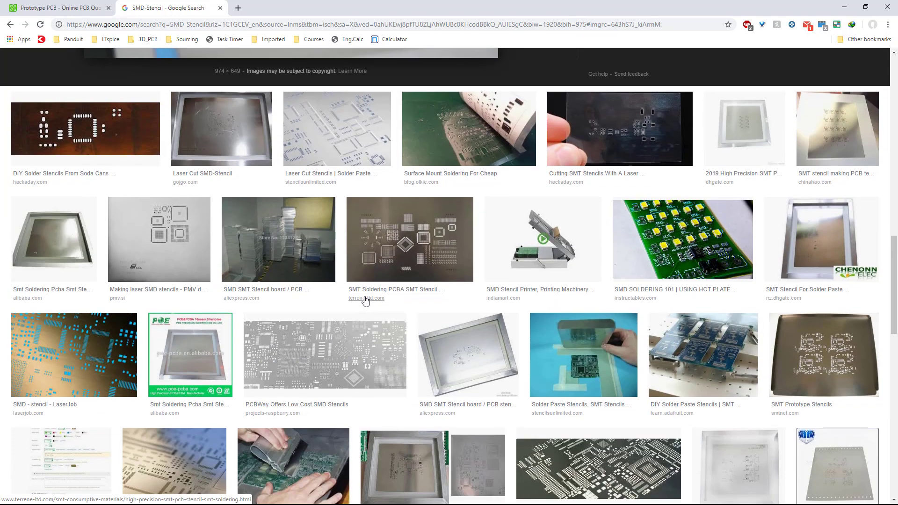
scroll(463, 295, up, 1)
click(565, 290)
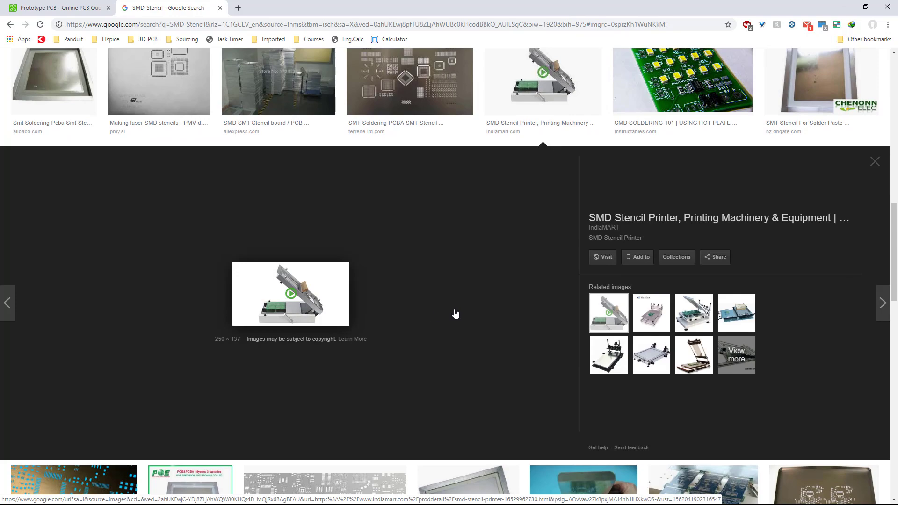
scroll(456, 313, down, 8)
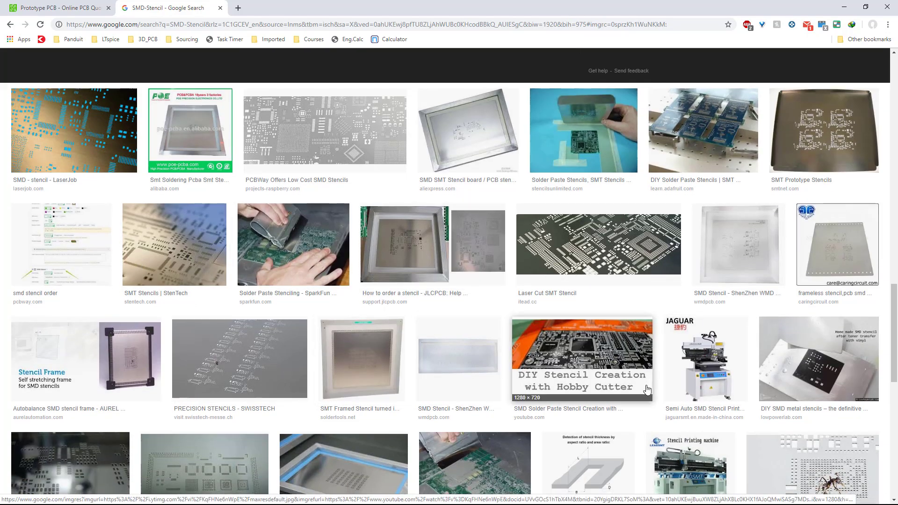
scroll(637, 391, down, 4)
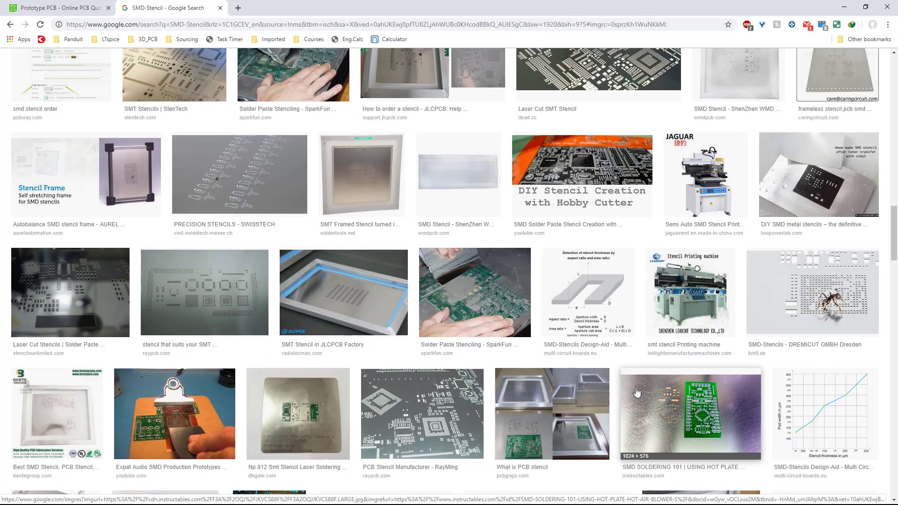
scroll(637, 392, up, 15)
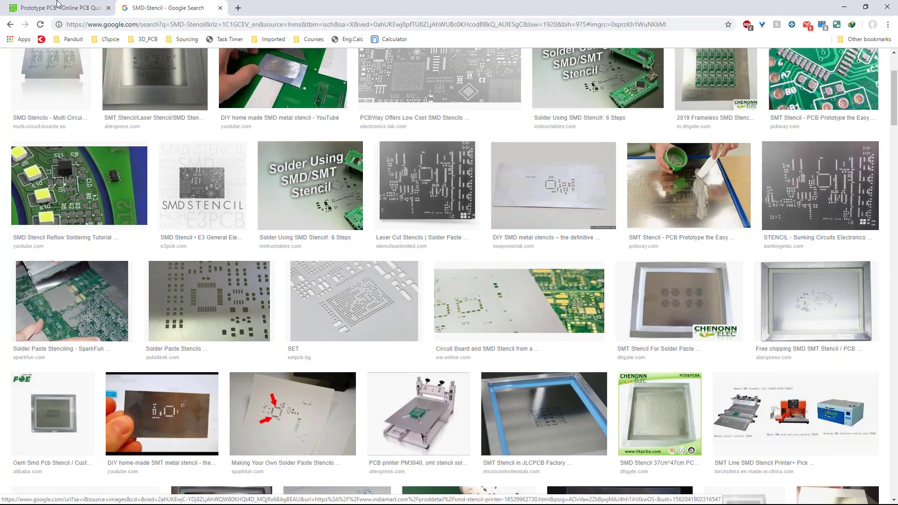
Return to the PCBWay quote tab and untick the SMD-Stencil option.
click(57, 4)
click(286, 234)
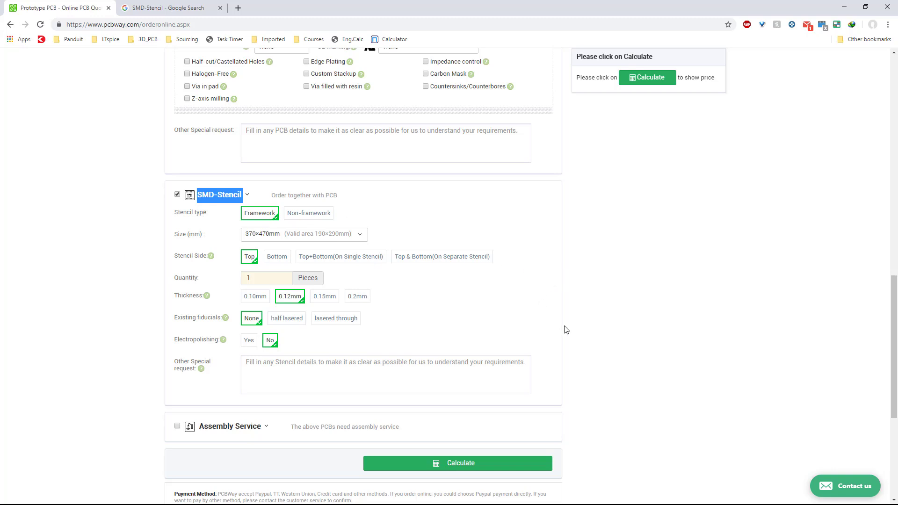
click(176, 195)
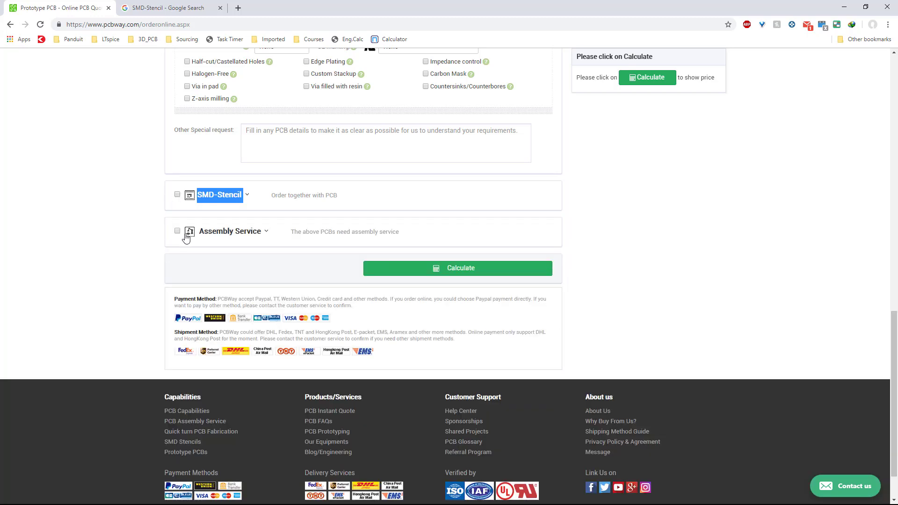
Enable Assembly Service and review the board type and assembly side choices, keeping Single pieces and Top side.
click(224, 231)
scroll(537, 301, down, 4)
scroll(537, 303, up, 2)
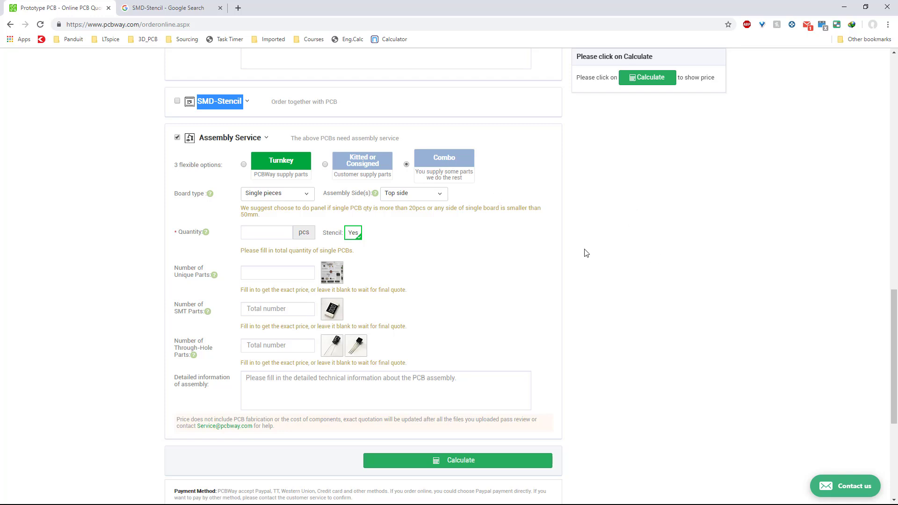
click(299, 194)
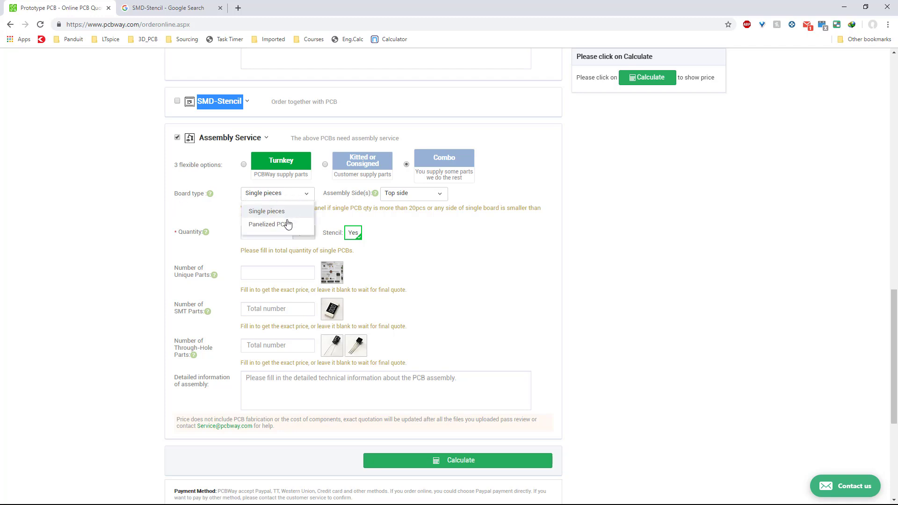
click(438, 196)
click(424, 200)
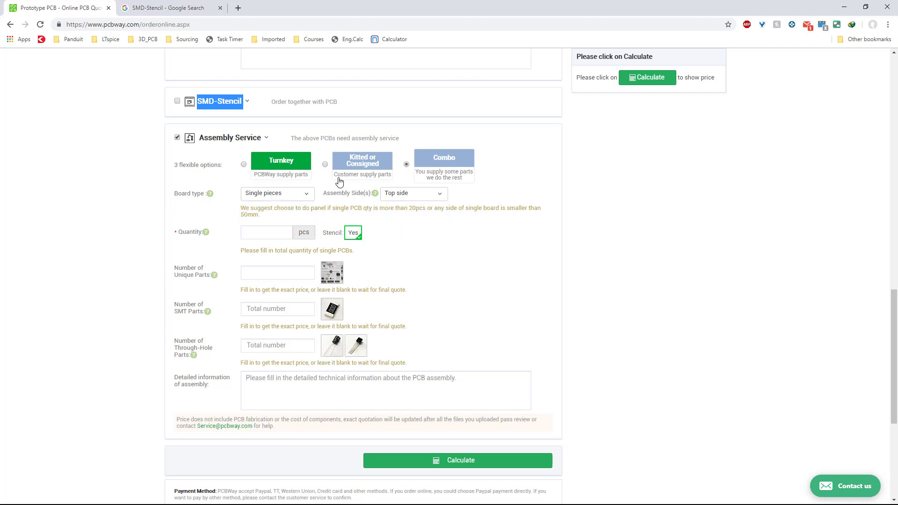
click(406, 197)
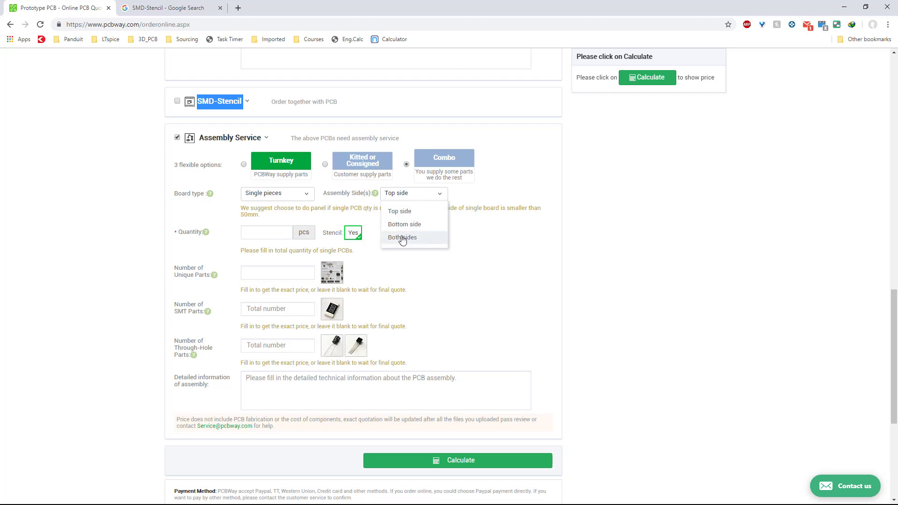
click(269, 195)
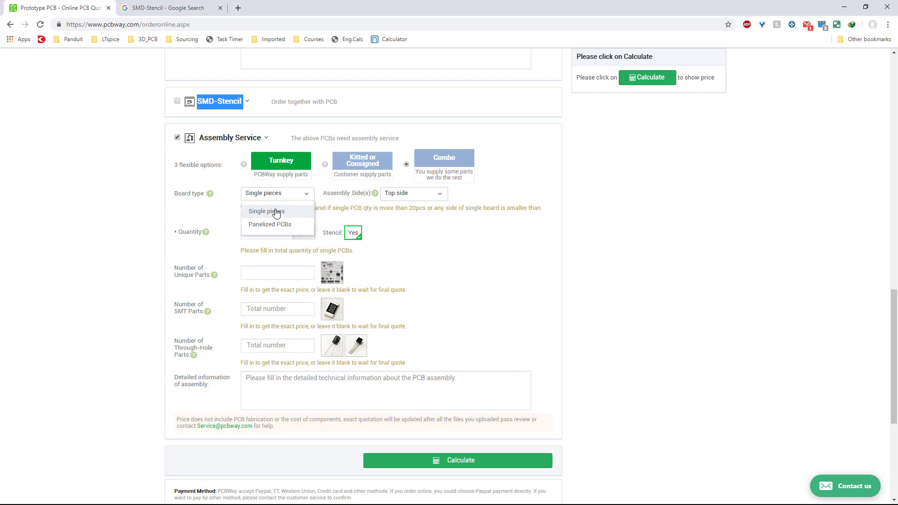
click(276, 211)
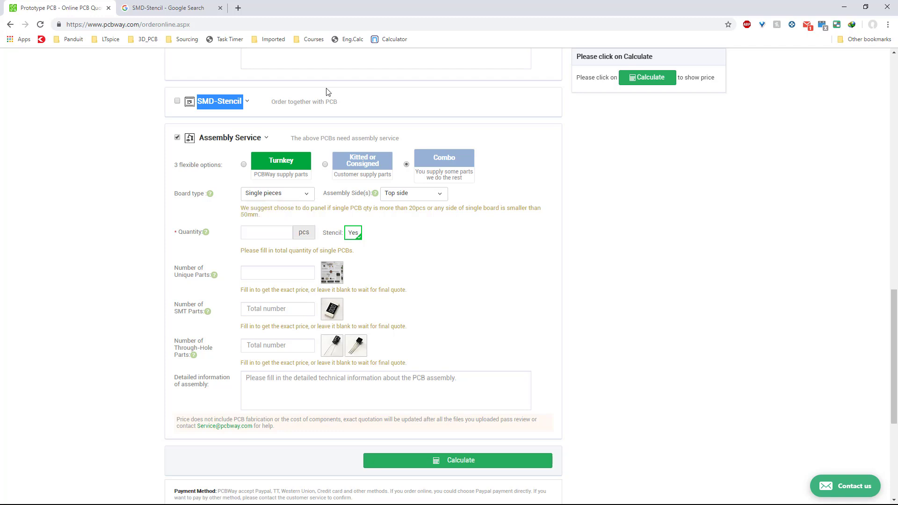
Open a new browser tab and search Google for Paneled PCB.
click(236, 8)
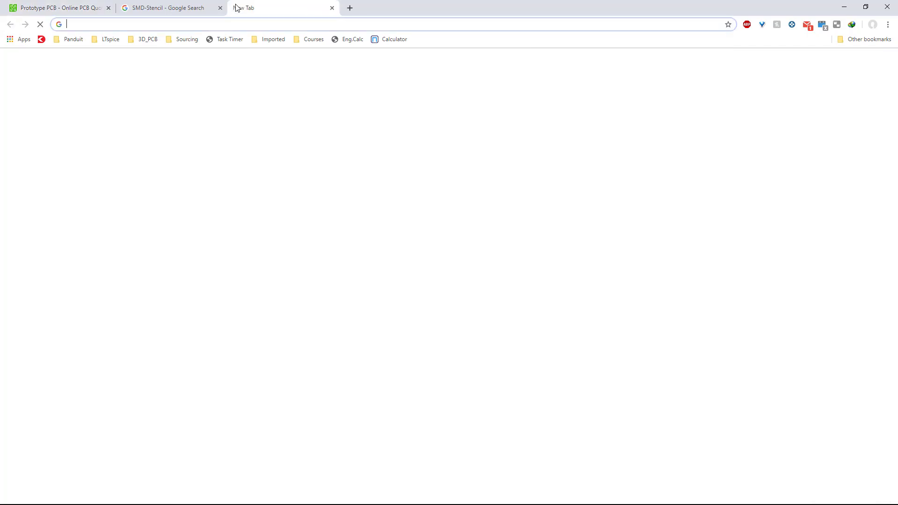
text(Paneled PC)
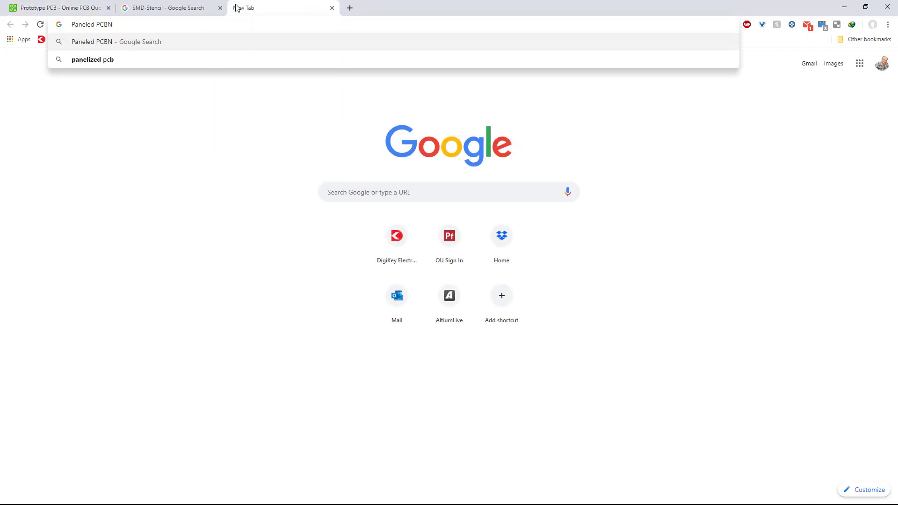
text(B)
key(Return)
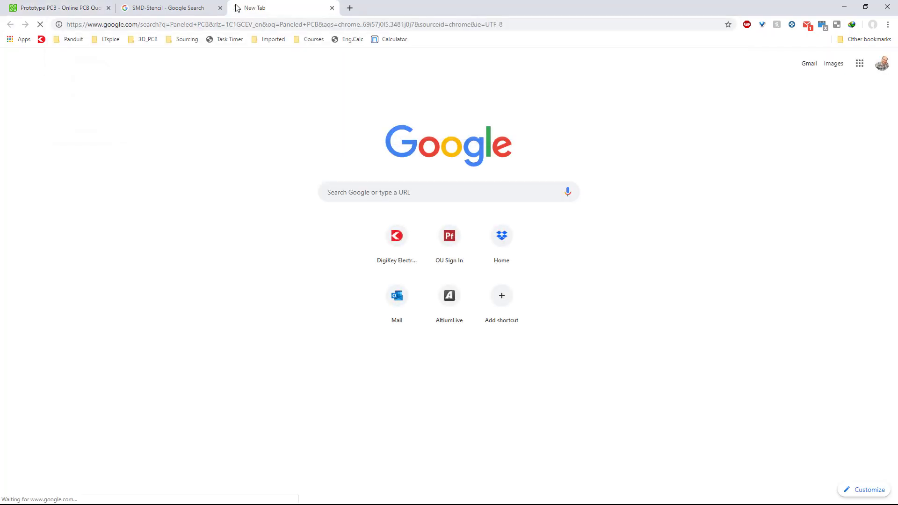
Browse the image results for panelized PCBs, opening previews of panel layouts.
click(156, 134)
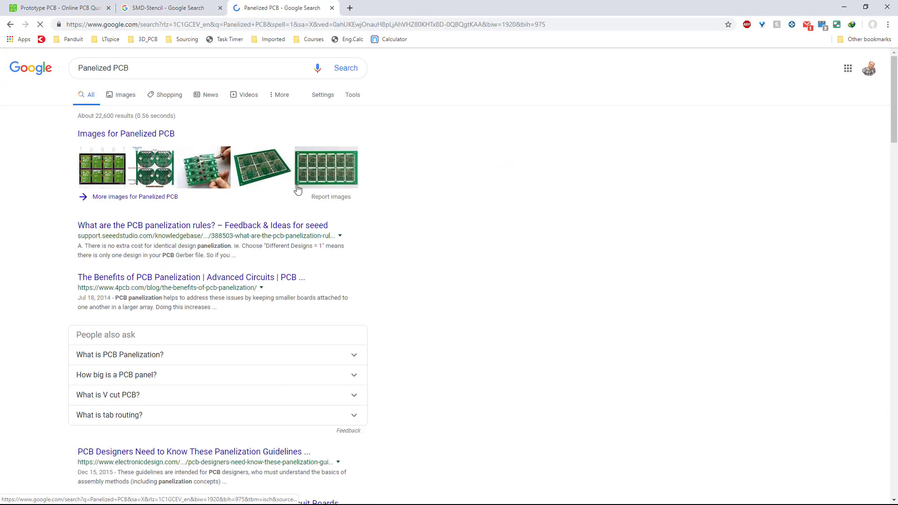
click(333, 178)
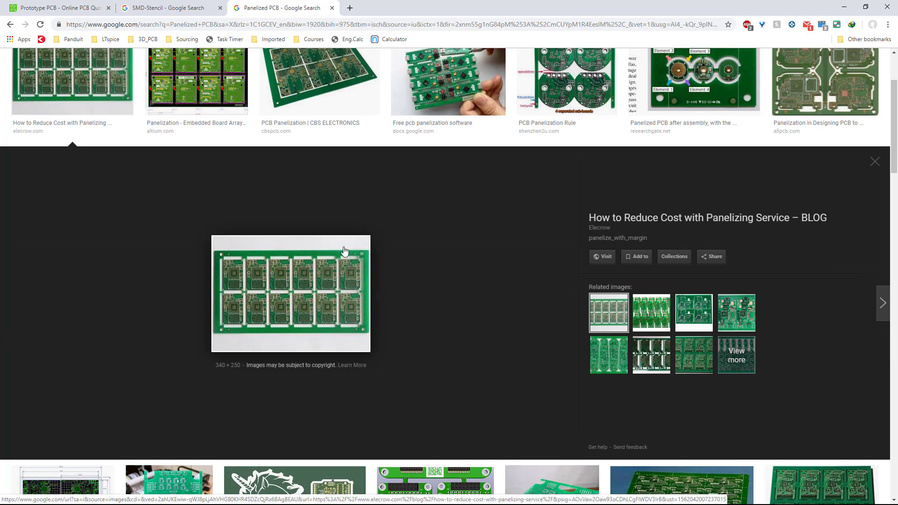
scroll(340, 312, up, 2)
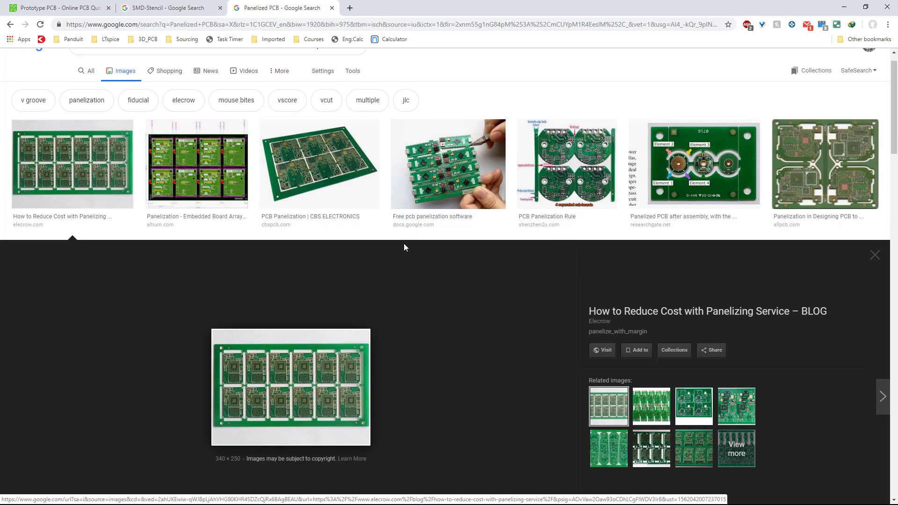
click(212, 166)
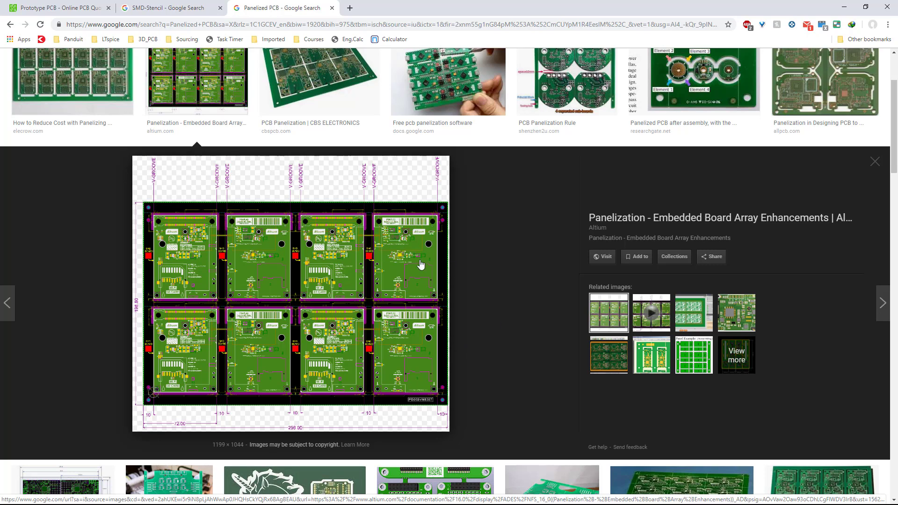
scroll(447, 357, up, 3)
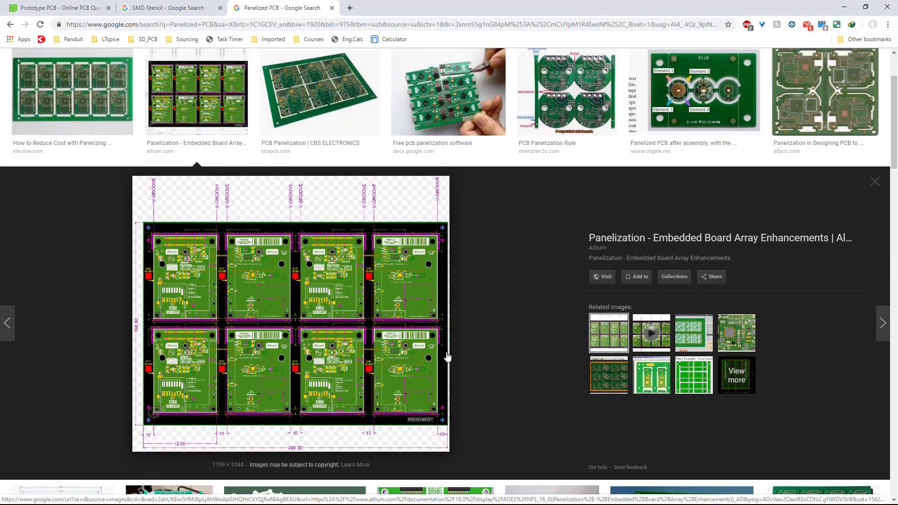
scroll(326, 378, down, 3)
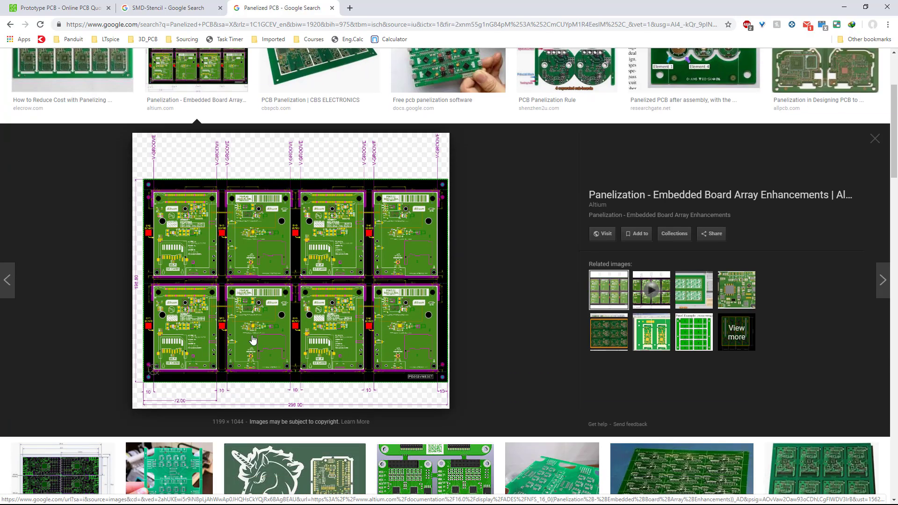
scroll(353, 345, down, 2)
scroll(354, 344, down, 3)
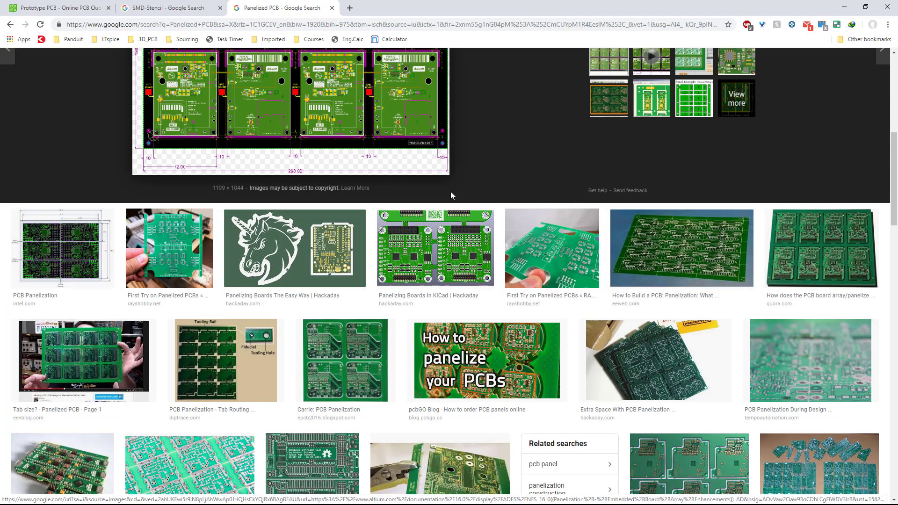
scroll(364, 163, up, 5)
Close the search tab and untick Assembly Service on the PCBWay quote form.
key(ctrl+w)
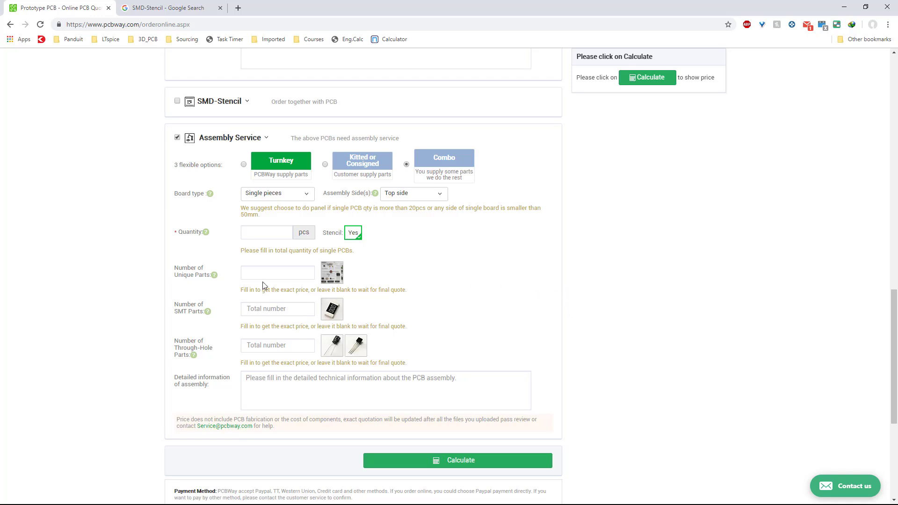
click(275, 310)
scroll(753, 277, up, 1)
scroll(527, 301, down, 5)
scroll(519, 298, up, 6)
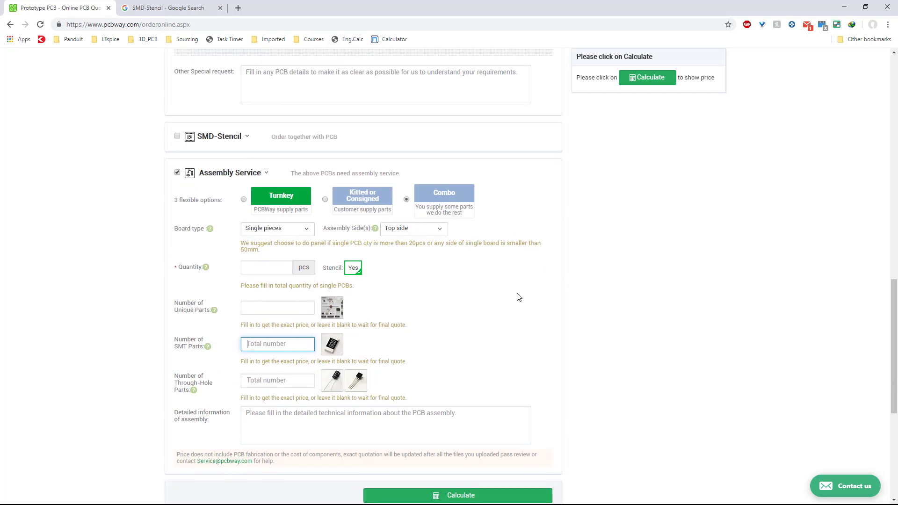
click(177, 172)
Calculate the PCB price and review the quote options on the form.
scroll(575, 214, up, 5)
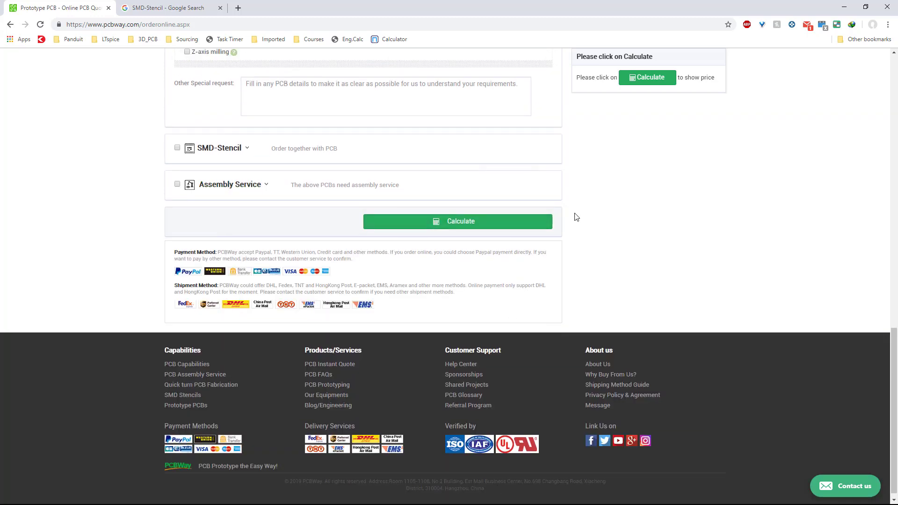
click(647, 77)
scroll(757, 308, up, 1)
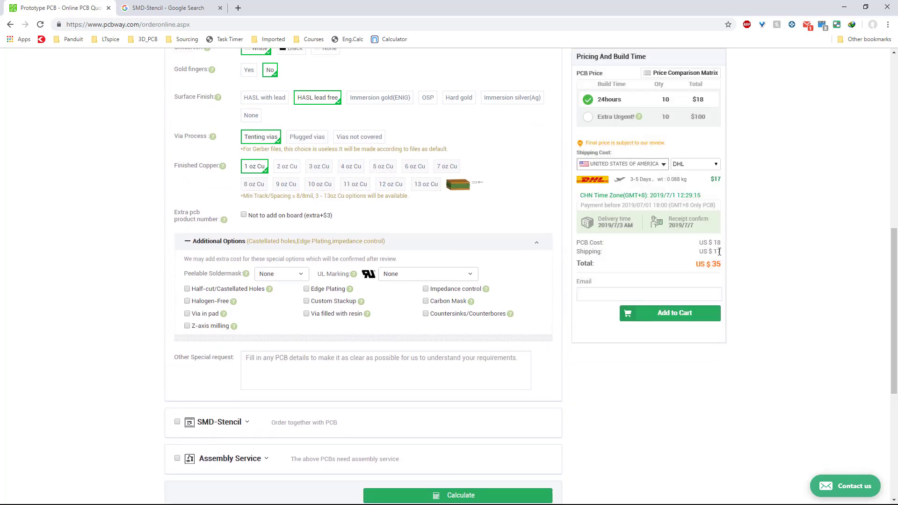
scroll(674, 318, up, 5)
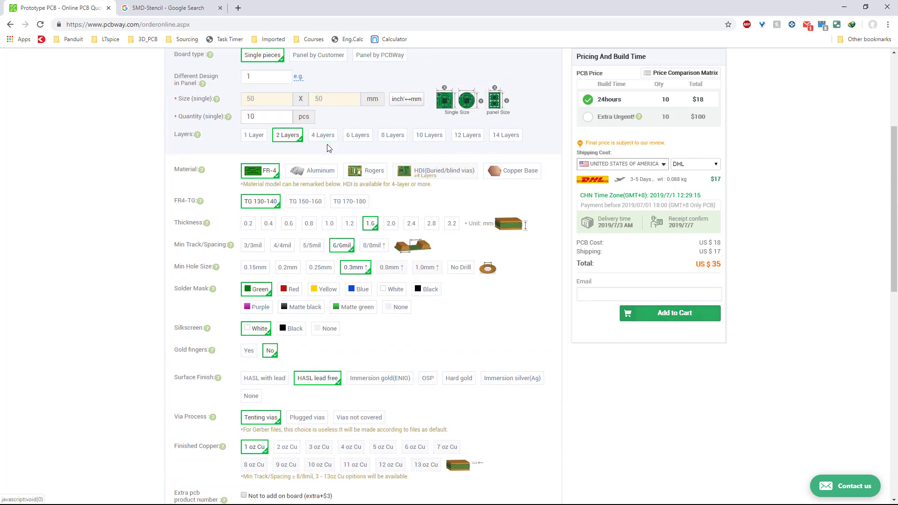
scroll(413, 248, up, 4)
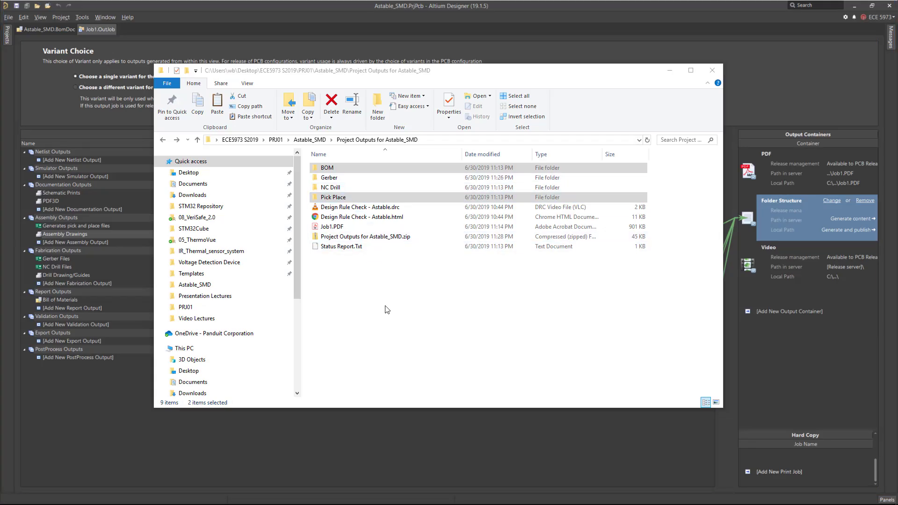
Close the project outputs folder window and the Job1.OutJob document.
click(386, 309)
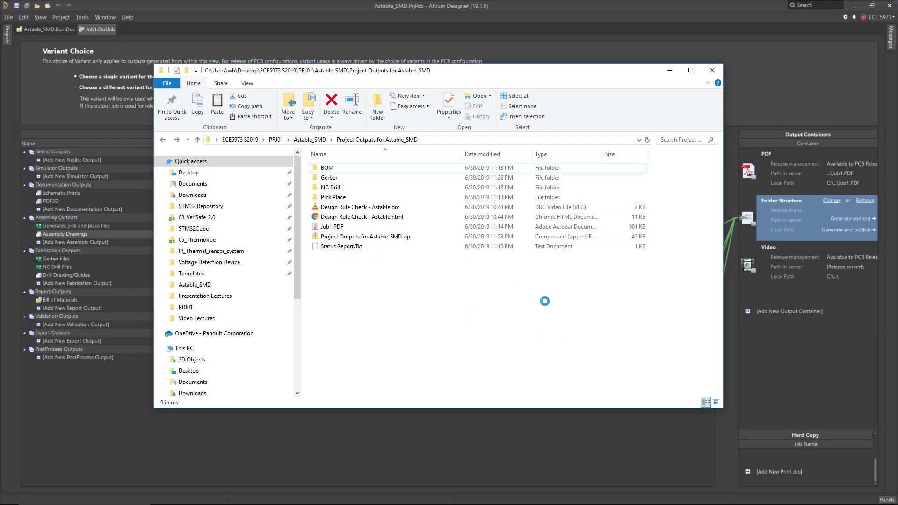
click(341, 227)
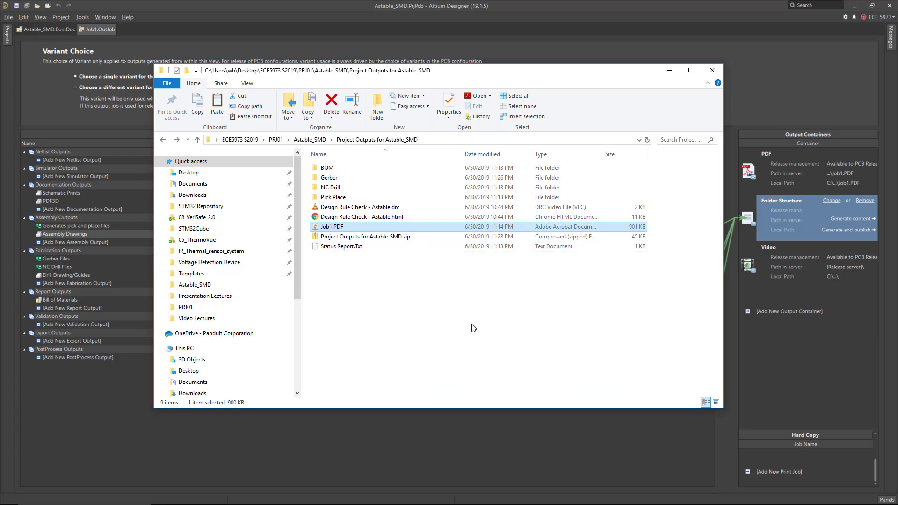
click(372, 265)
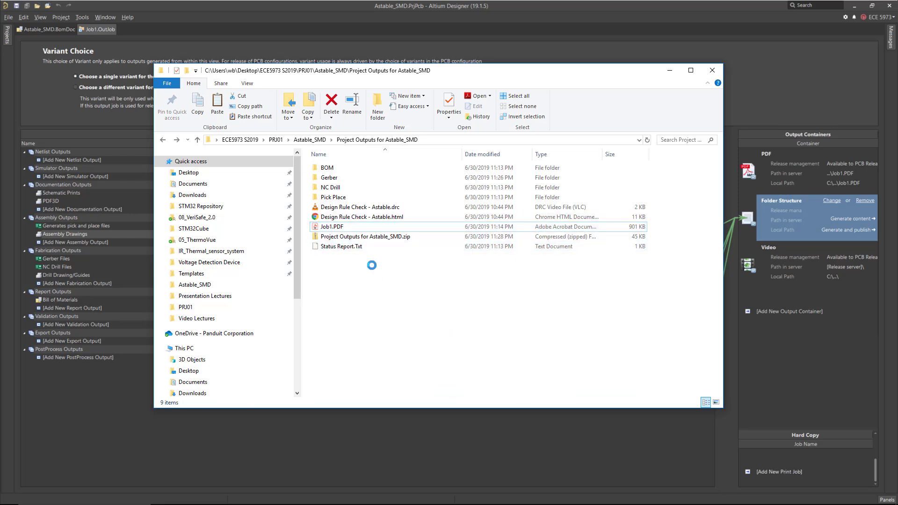
click(712, 71)
right_click(112, 35)
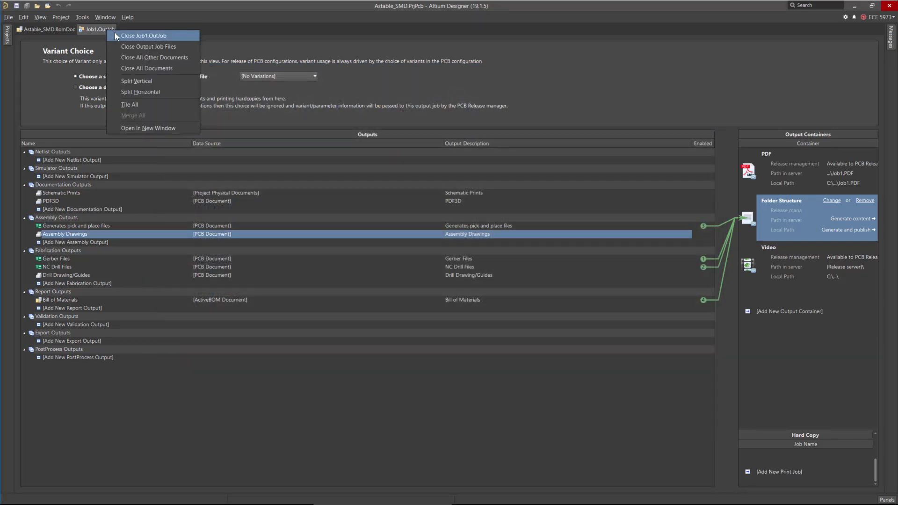
click(157, 43)
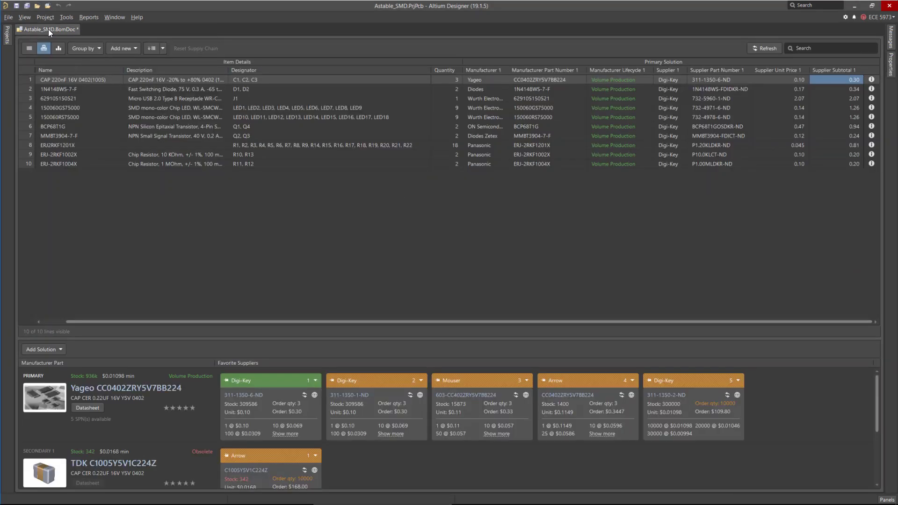
Close the Astable_SMD.BomDoc document and open the Projects panel.
click(27, 5)
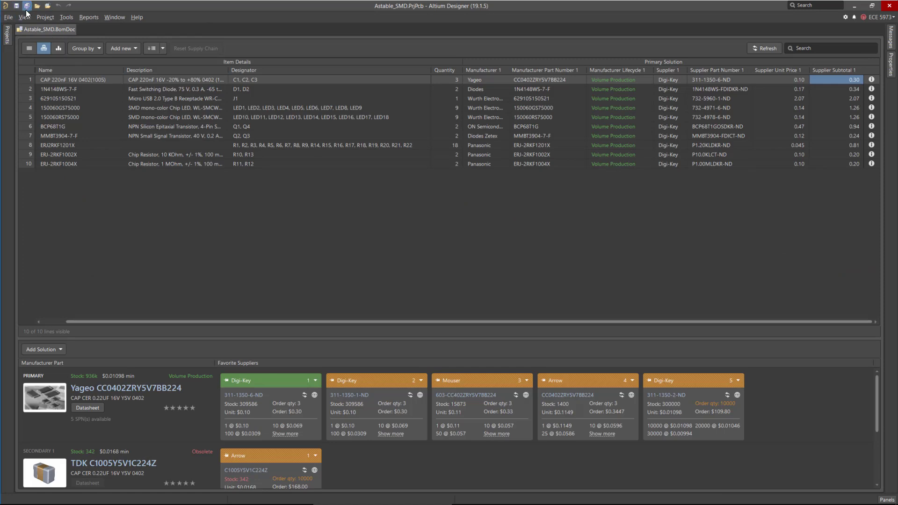
right_click(70, 32)
click(135, 39)
click(5, 41)
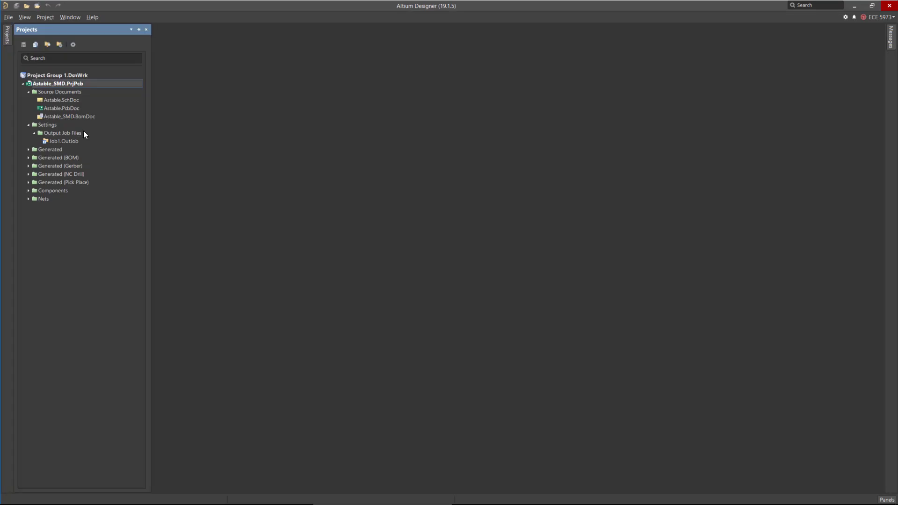
Open Astable.PcbDoc and inspect the board layout and LED designators, then reopen the Projects panel.
double_click(64, 108)
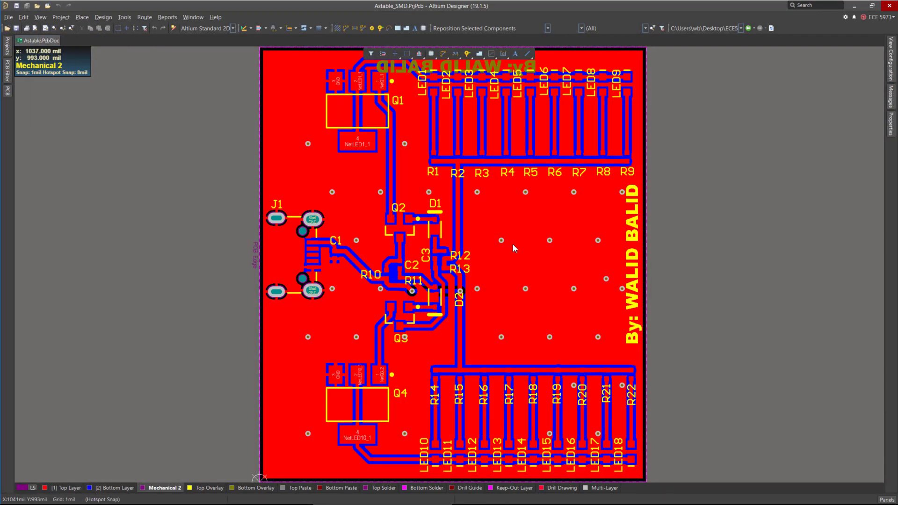
scroll(496, 187, up, 2)
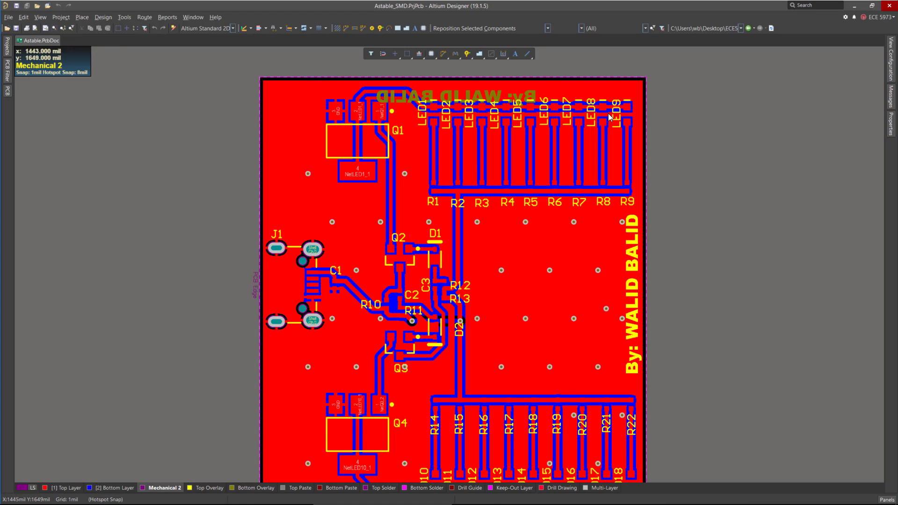
scroll(628, 392, down, 3)
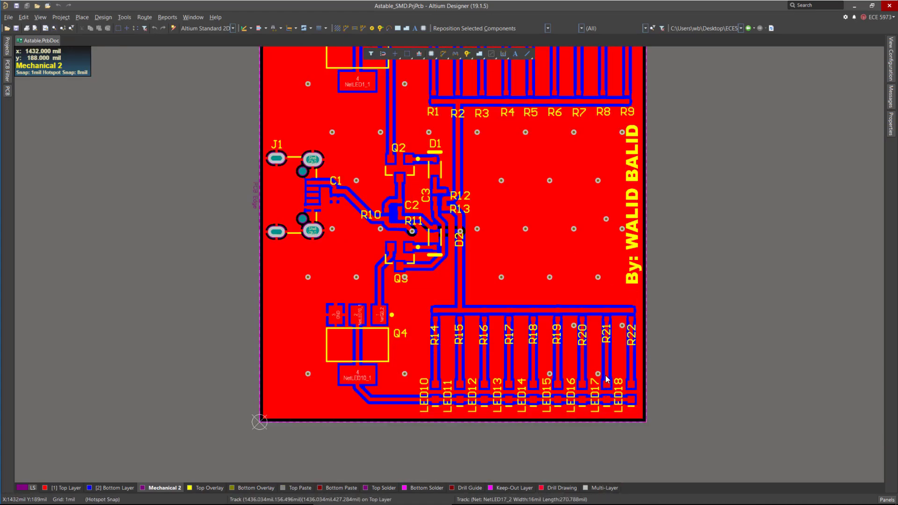
scroll(608, 393, up, 5)
click(457, 177)
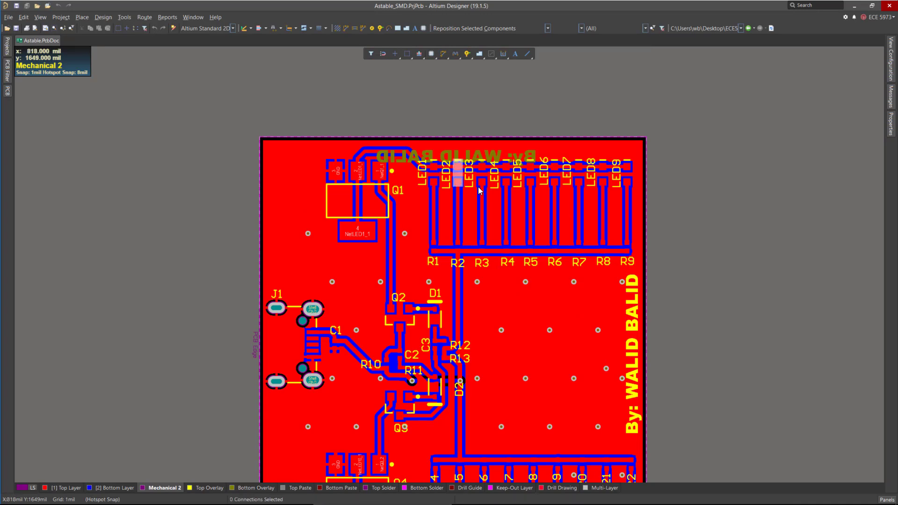
click(498, 176)
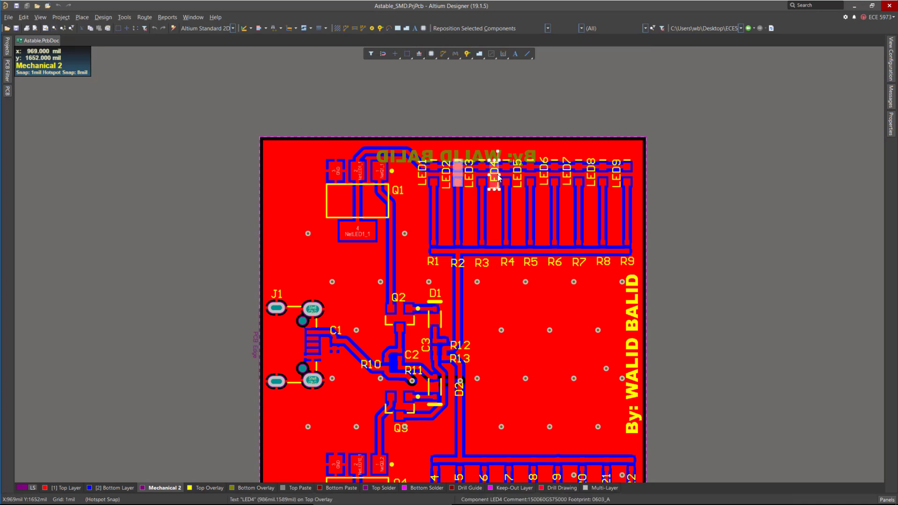
shift+click(543, 174)
shift+click(592, 176)
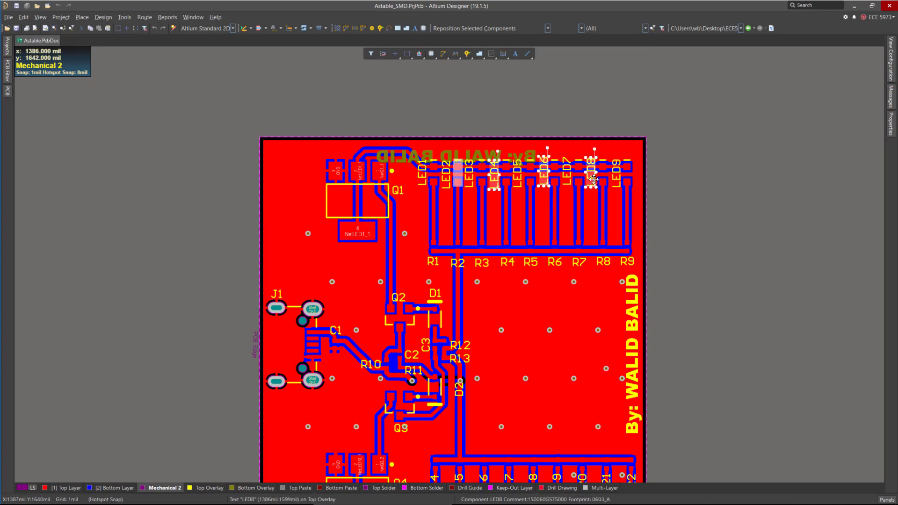
scroll(580, 180, down, 5)
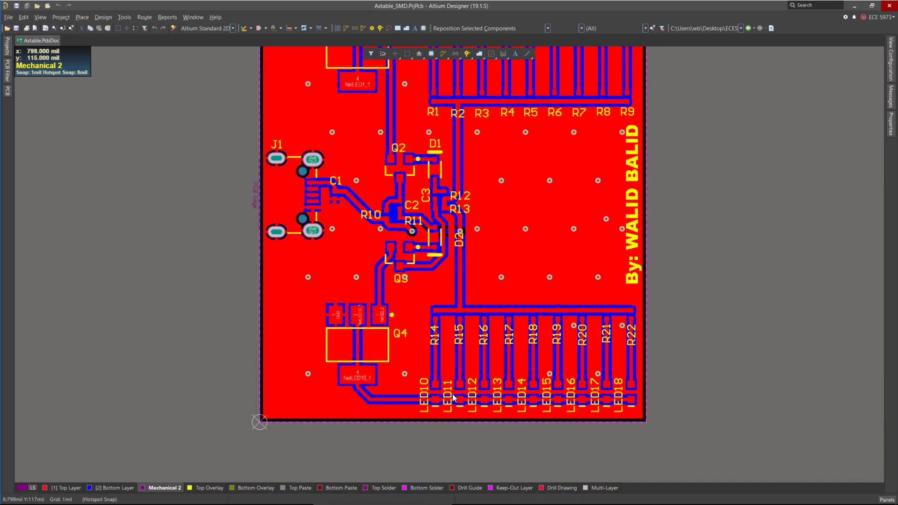
scroll(451, 407, up, 1)
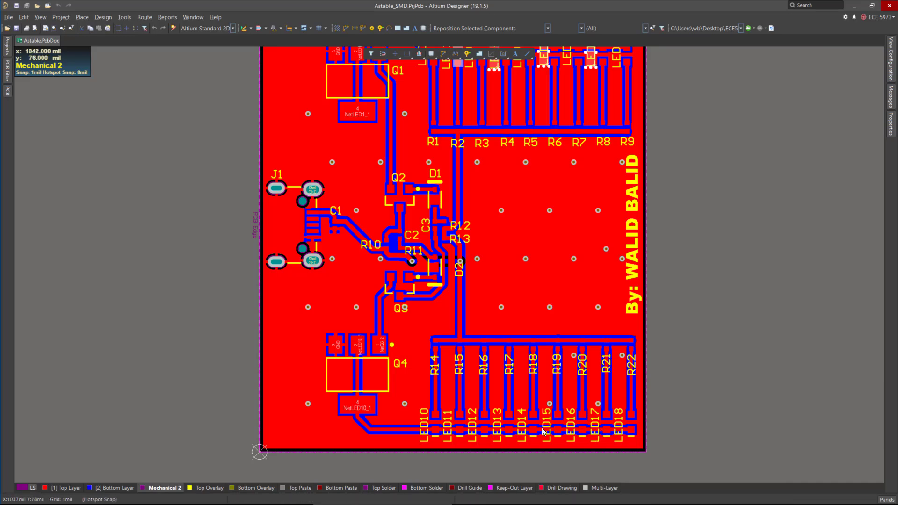
scroll(504, 240, up, 6)
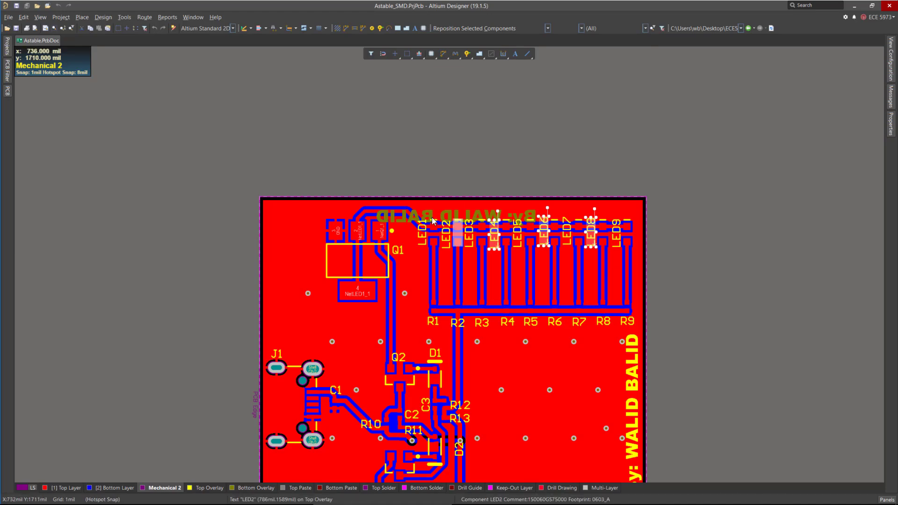
scroll(614, 262, down, 5)
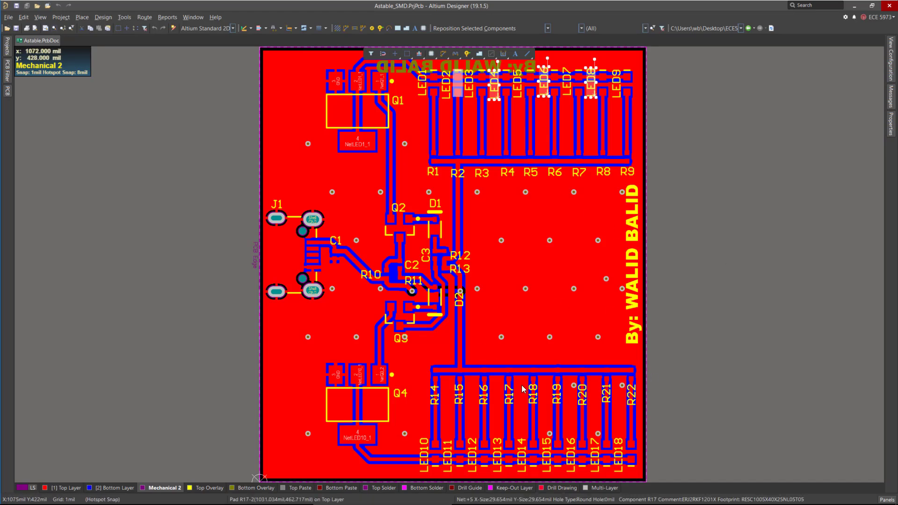
ctrl+scroll(449, 374, down, 2)
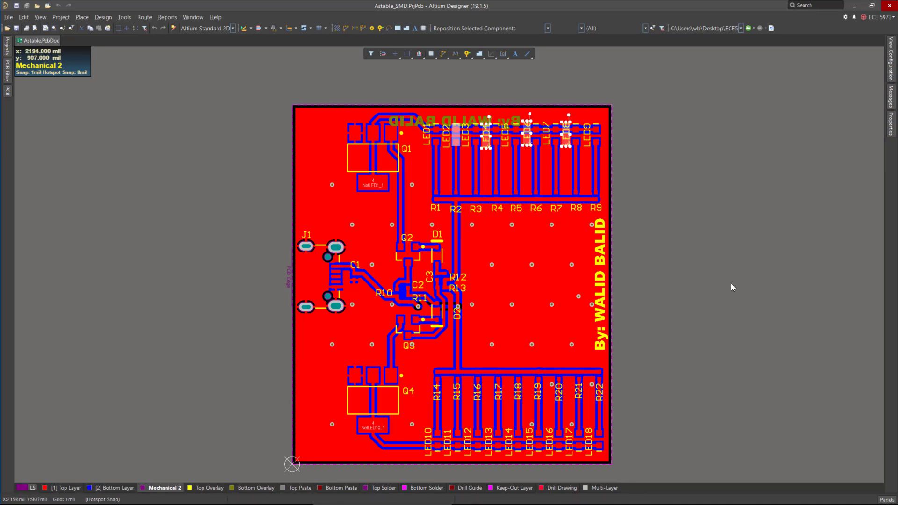
click(720, 271)
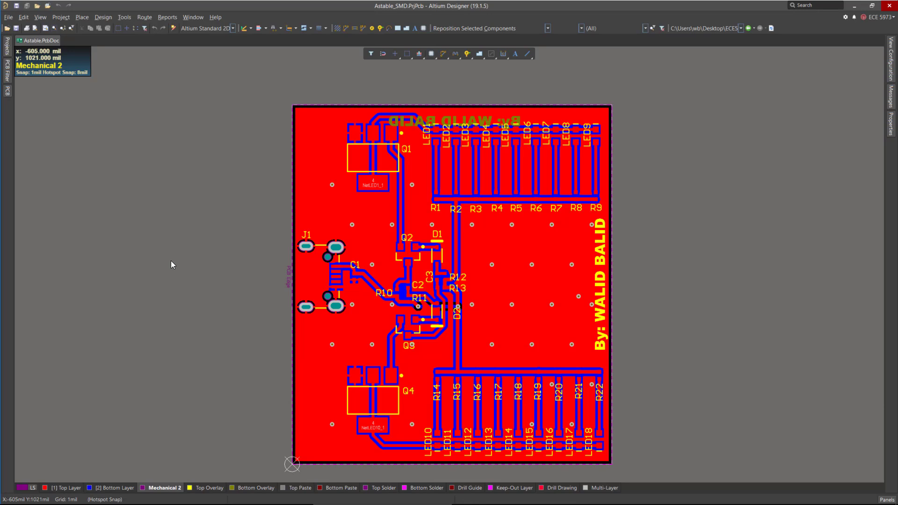
click(8, 47)
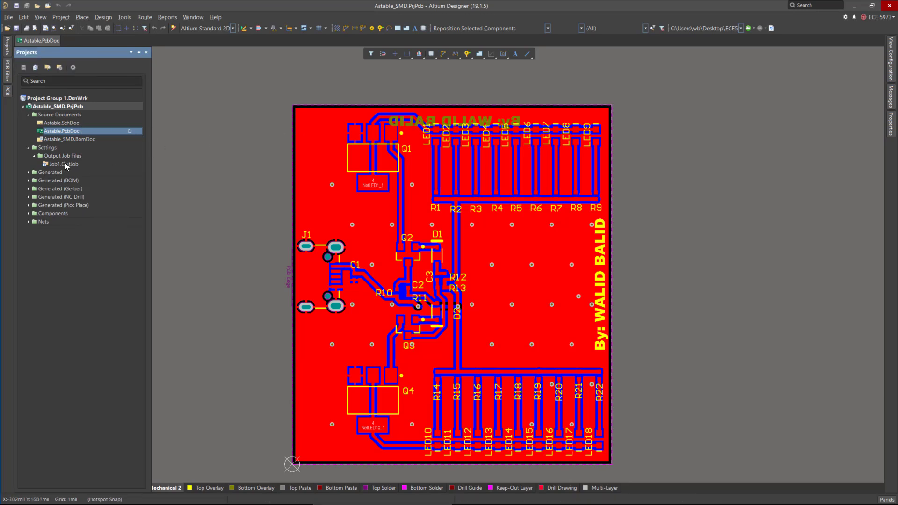
Expand the Generated, BOM and Gerber output folders and their document subfolders in the project tree.
double_click(36, 176)
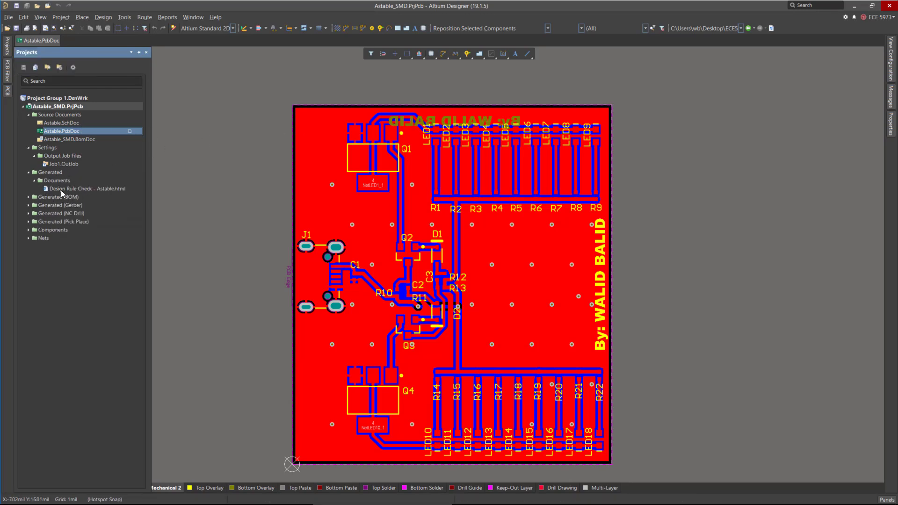
click(28, 197)
click(34, 205)
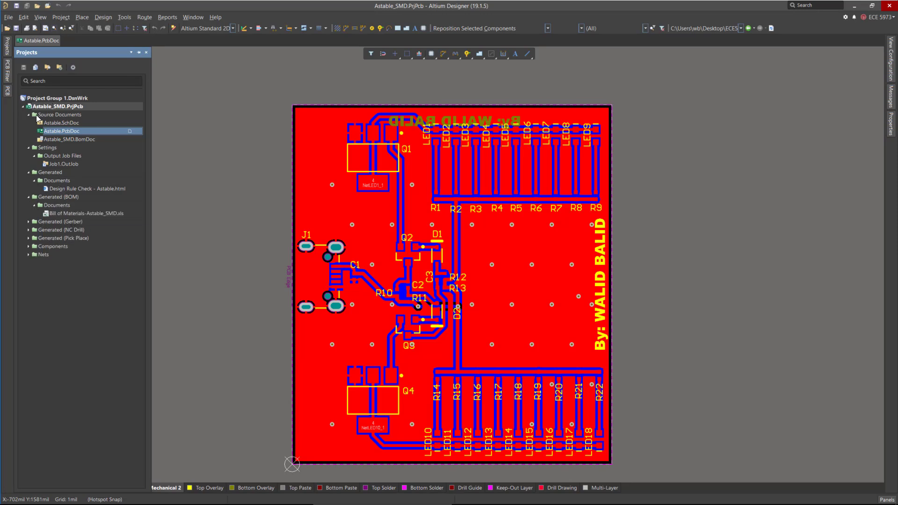
click(28, 221)
click(34, 229)
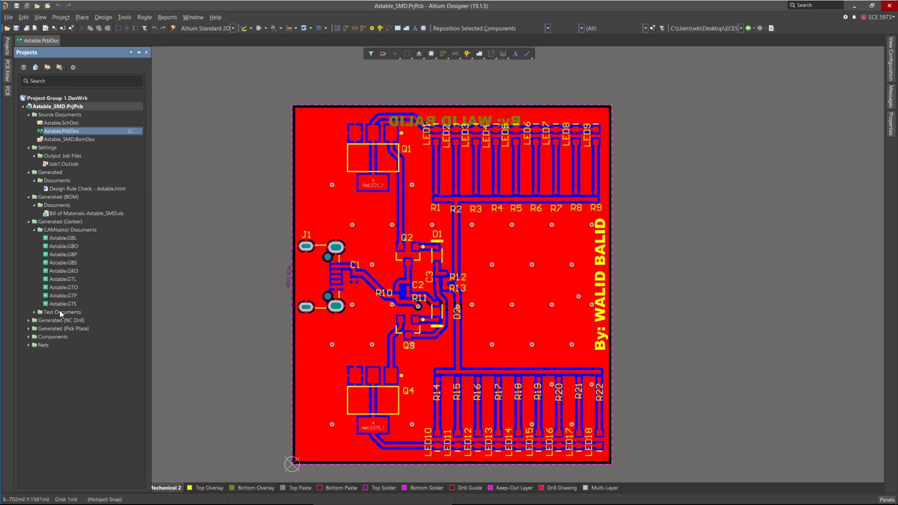
click(35, 313)
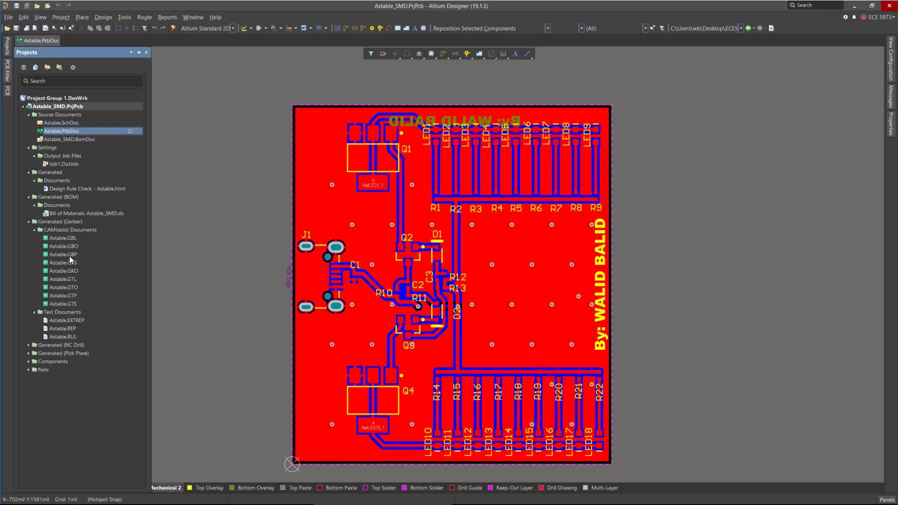
Open the Astable.GBL, GTL, GBO, GBP and GBS Gerber files to inspect each layer.
double_click(70, 237)
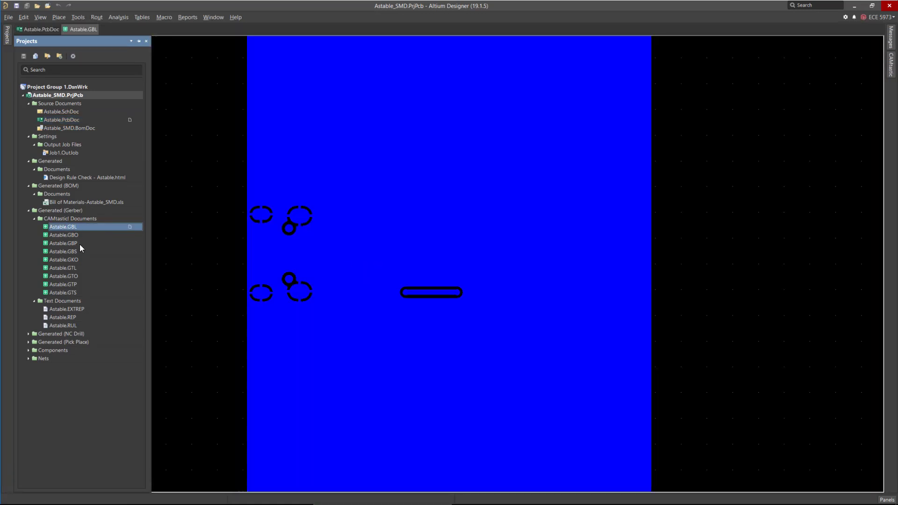
double_click(71, 267)
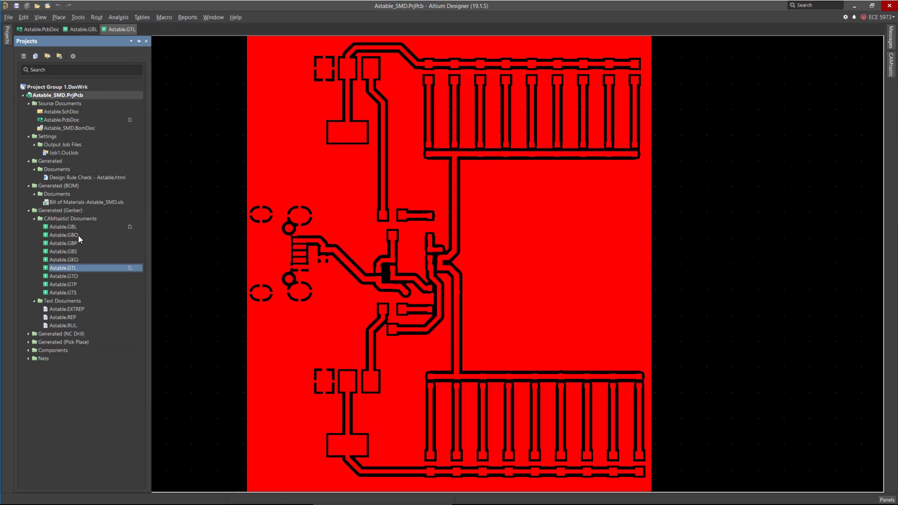
double_click(79, 236)
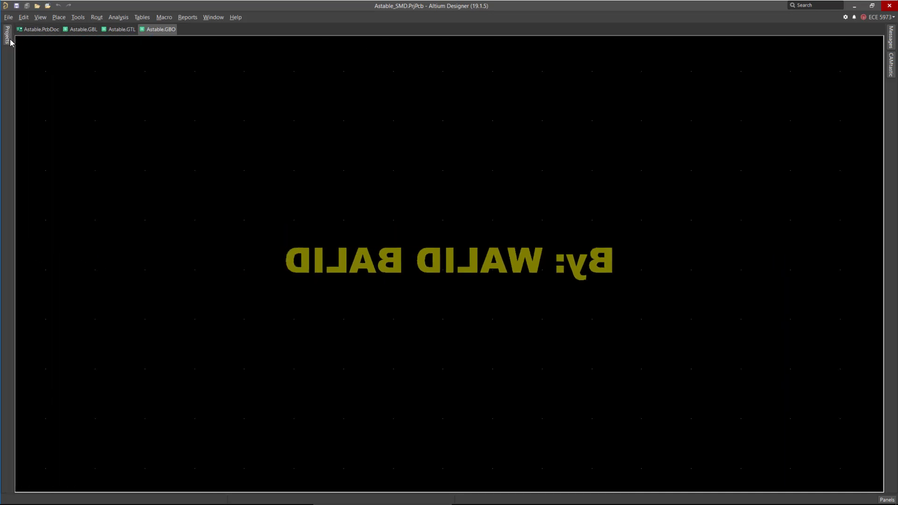
mouse_move(7, 35)
double_click(74, 243)
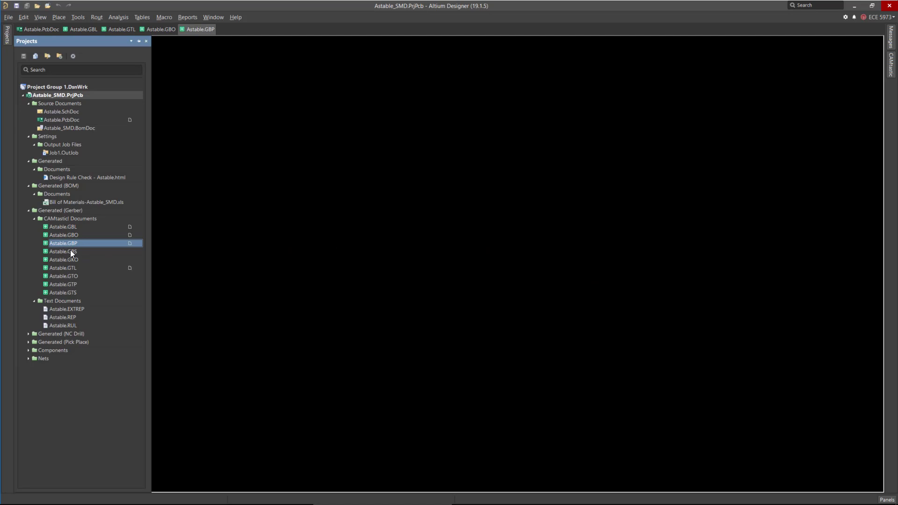
double_click(70, 252)
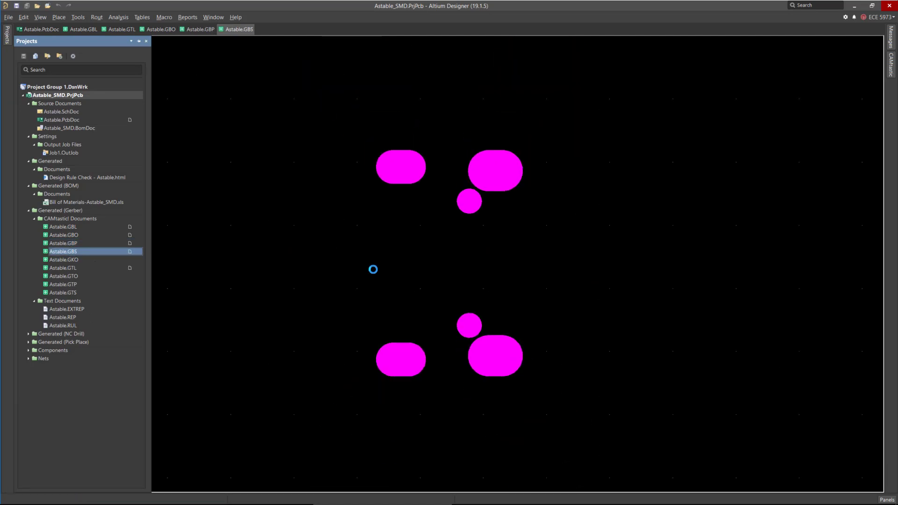
mouse_move(10, 60)
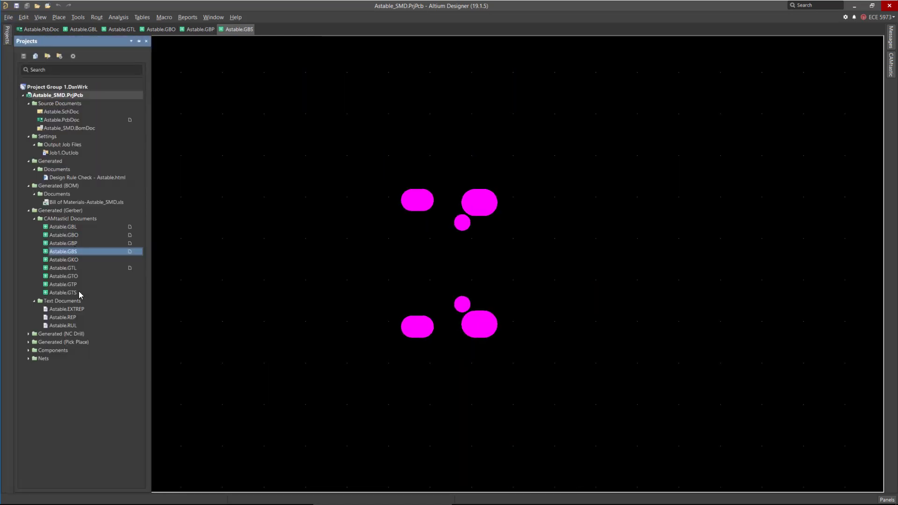
Open the Astable.GKO, GTO, GTP and GTS Gerber files to inspect the outline, overlay, paste and solder layers.
double_click(76, 260)
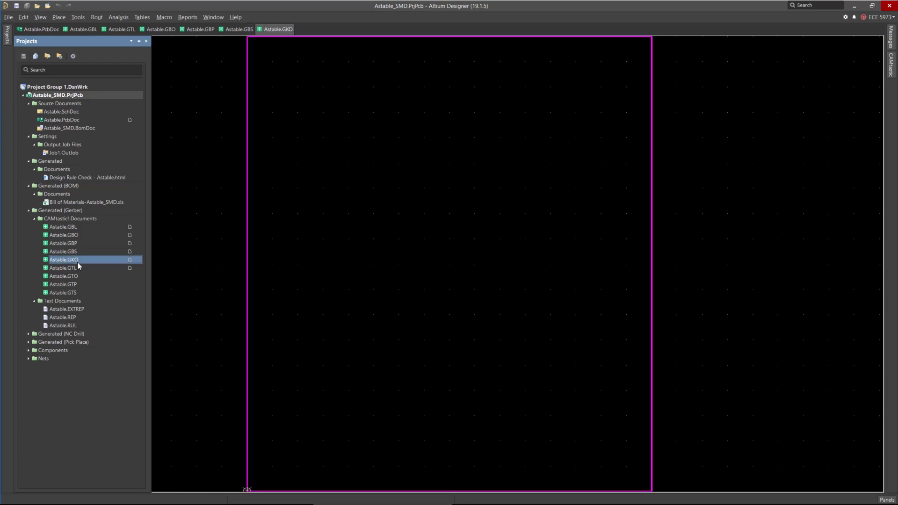
click(75, 268)
double_click(77, 277)
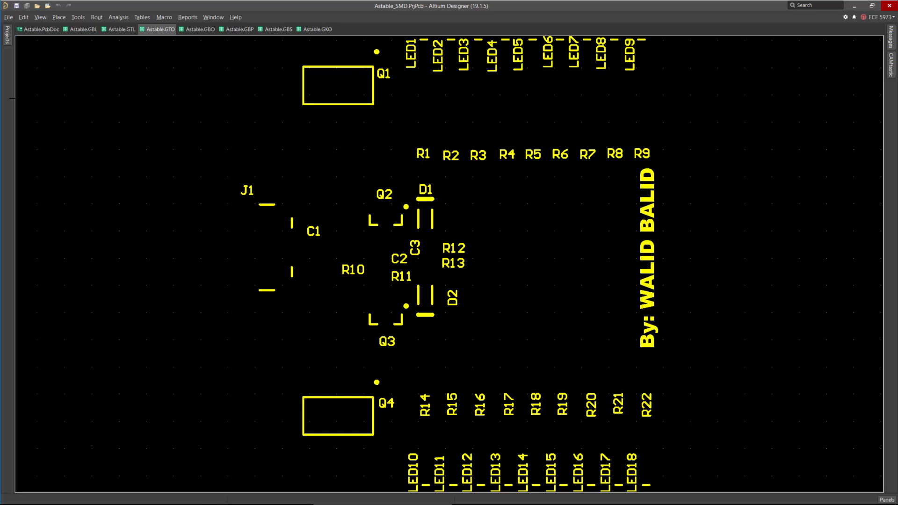
double_click(75, 284)
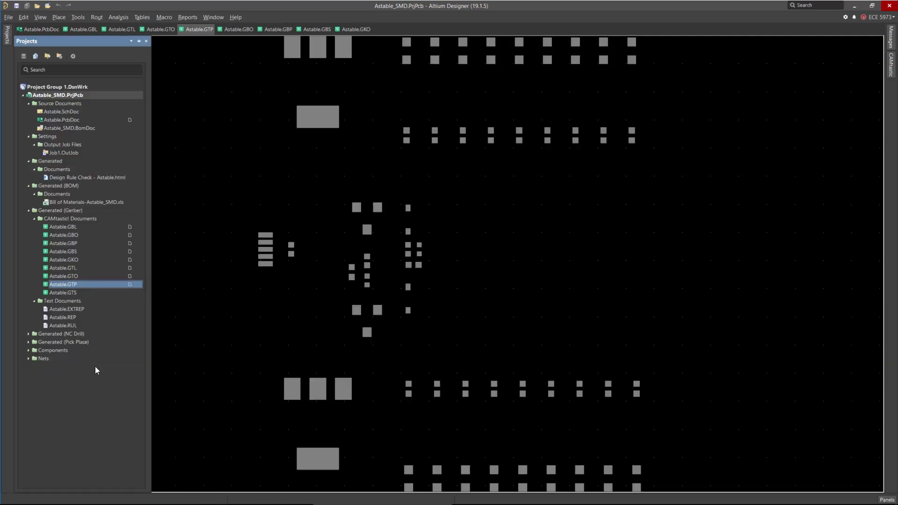
double_click(75, 293)
key(Page_Down)
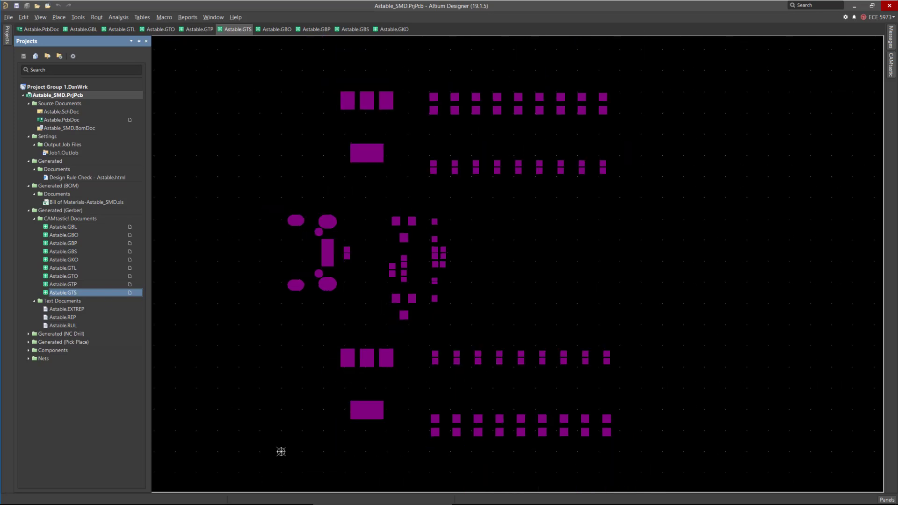
Flip through the opened Gerber document tabs, then return to Astable.PcbDoc and reopen the Projects panel.
click(278, 28)
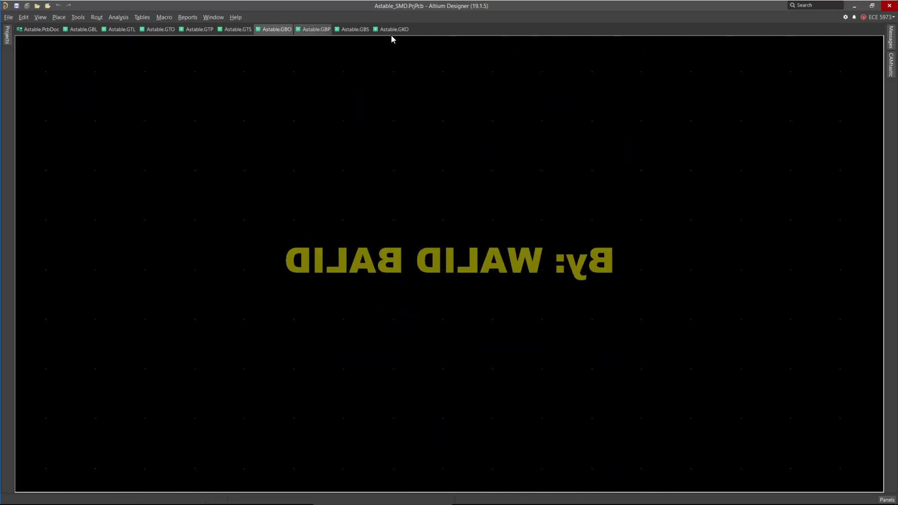
click(313, 28)
click(349, 29)
click(386, 29)
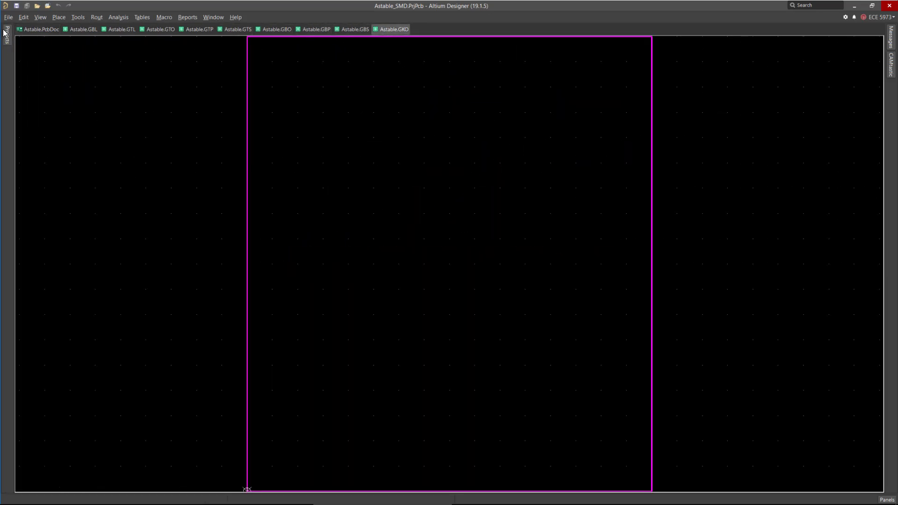
click(32, 30)
click(7, 47)
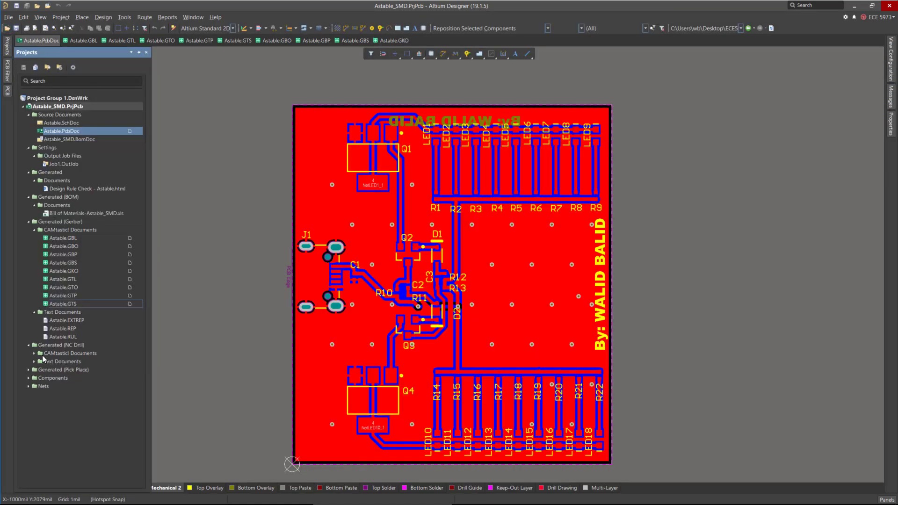
Open the Astable-RoundHoles.TXT drill file with the default import drill settings and inspect the hole pattern.
click(34, 353)
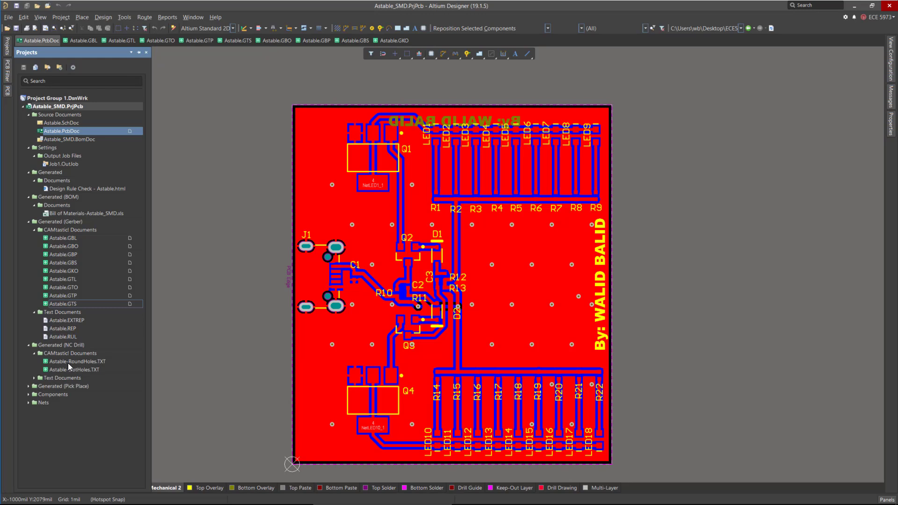
double_click(83, 362)
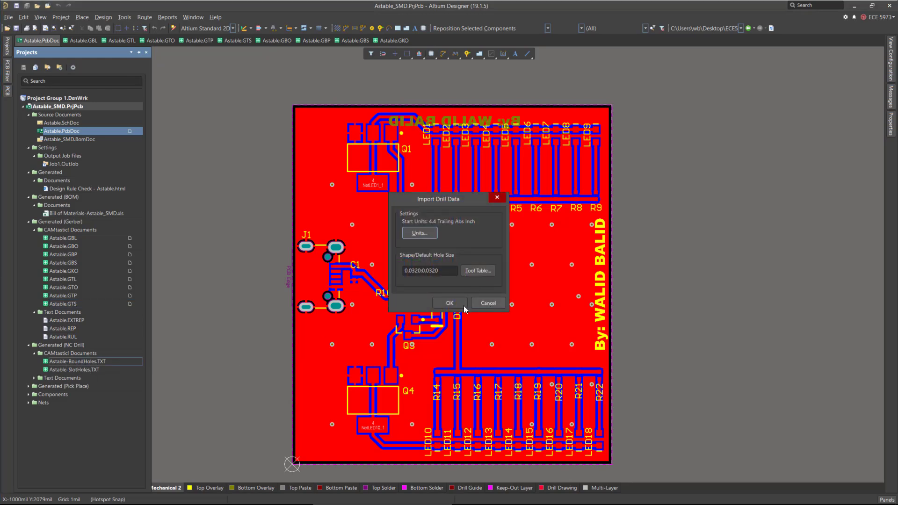
click(464, 305)
ctrl+scroll(449, 263, down, 3)
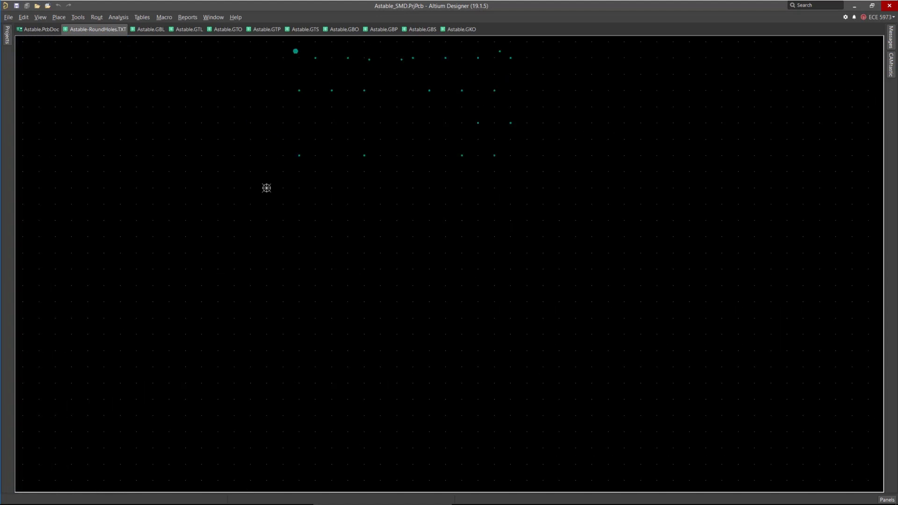
ctrl+scroll(449, 264, up, 2)
ctrl+scroll(450, 264, down, 5)
ctrl+scroll(290, 197, up, 2)
mouse_move(7, 34)
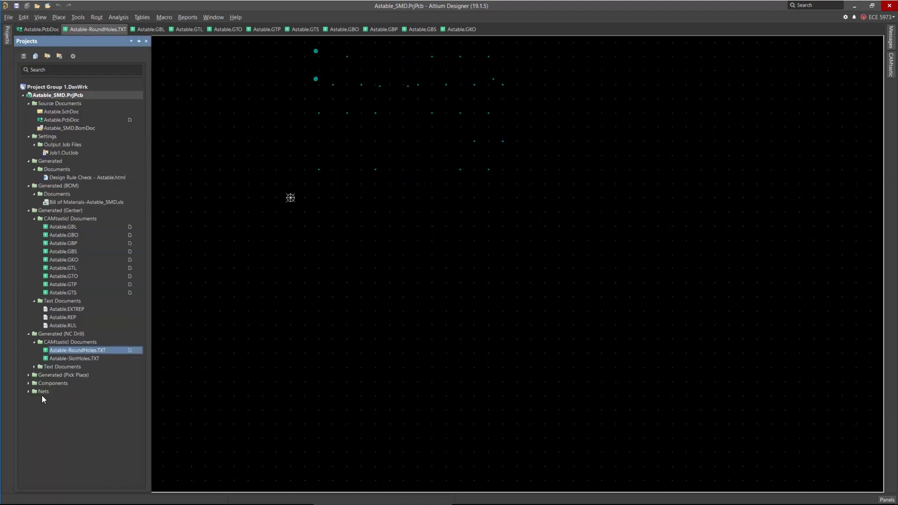
Expand the Pick Place and Components folders and locate capacitor C1 in the schematic.
click(28, 375)
click(34, 383)
click(29, 400)
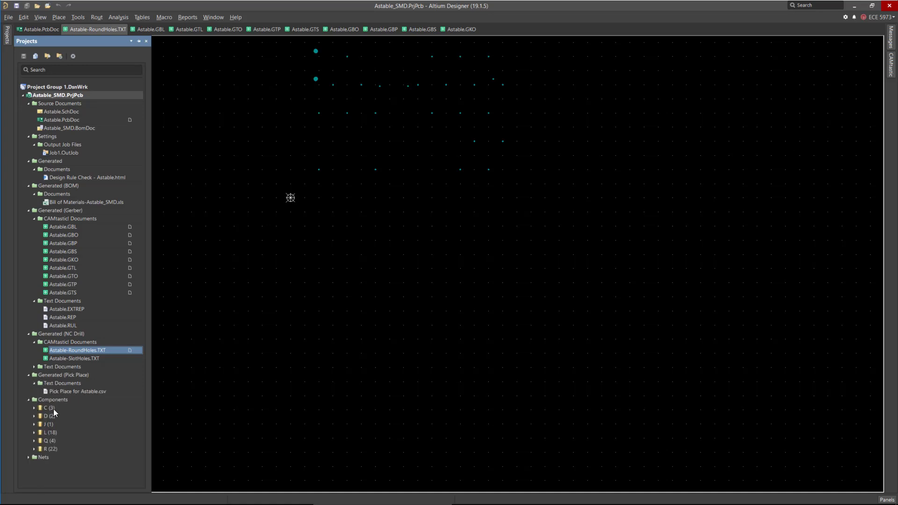
click(34, 407)
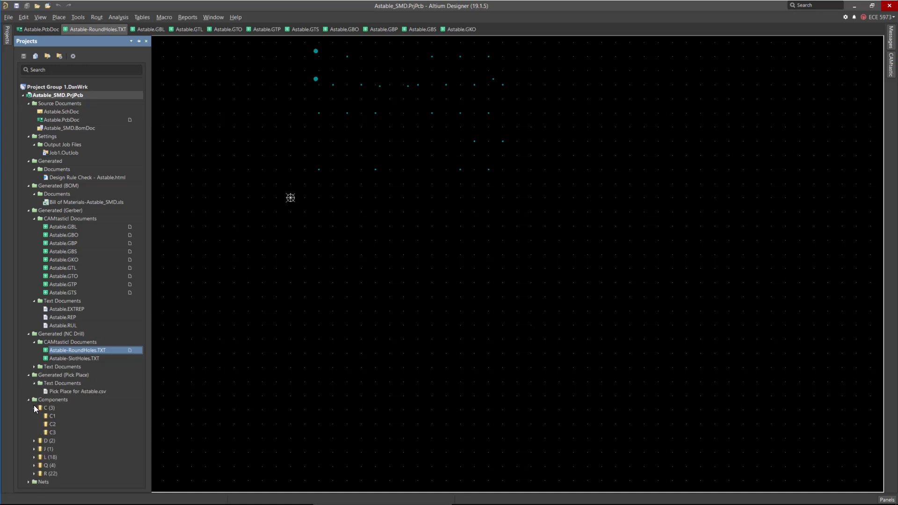
click(55, 417)
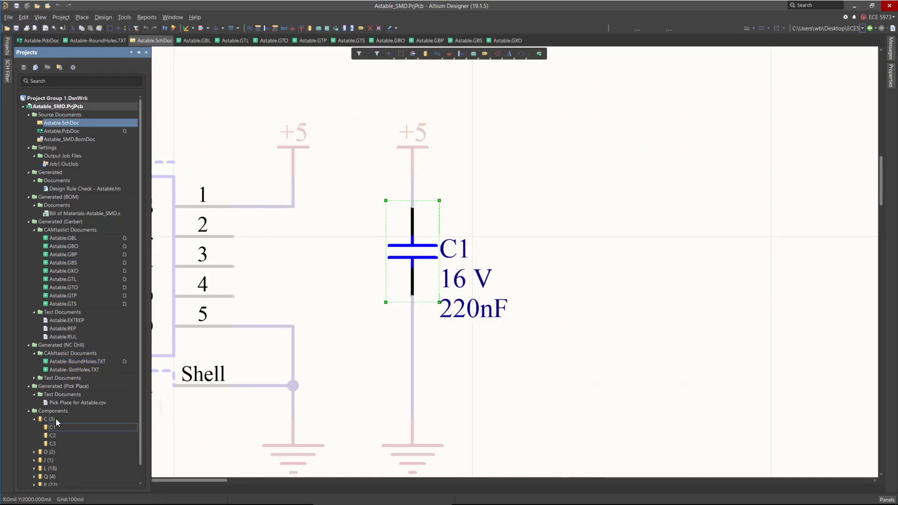
scroll(43, 453, down, 1)
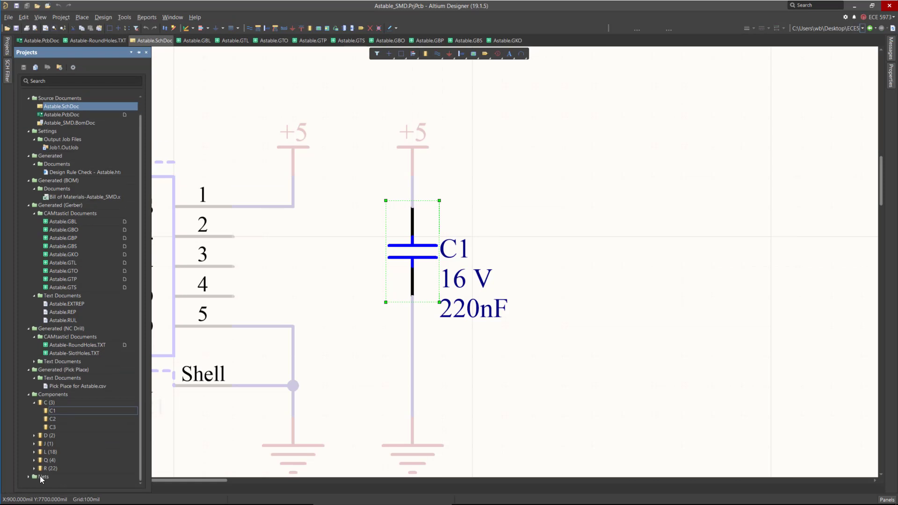
Expand the Nets list and highlight the +5, GND and NetC2_1 nets in the schematic.
click(28, 477)
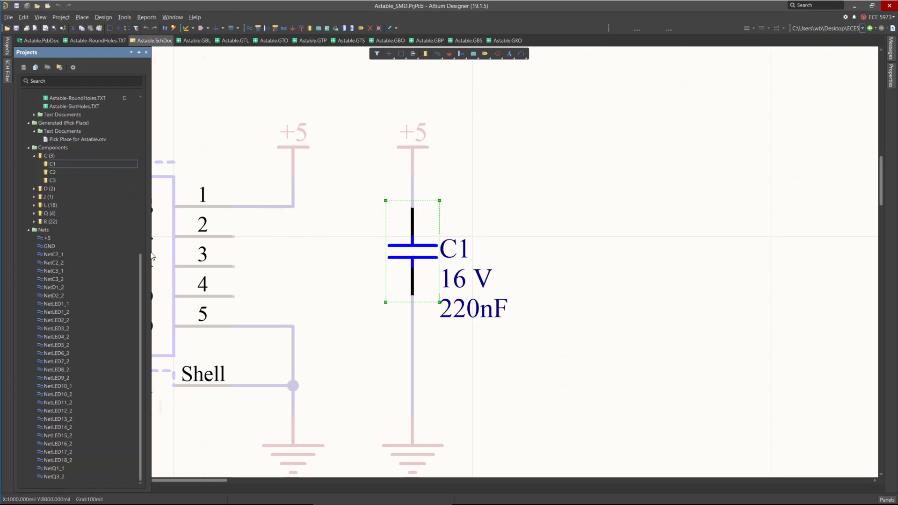
click(45, 237)
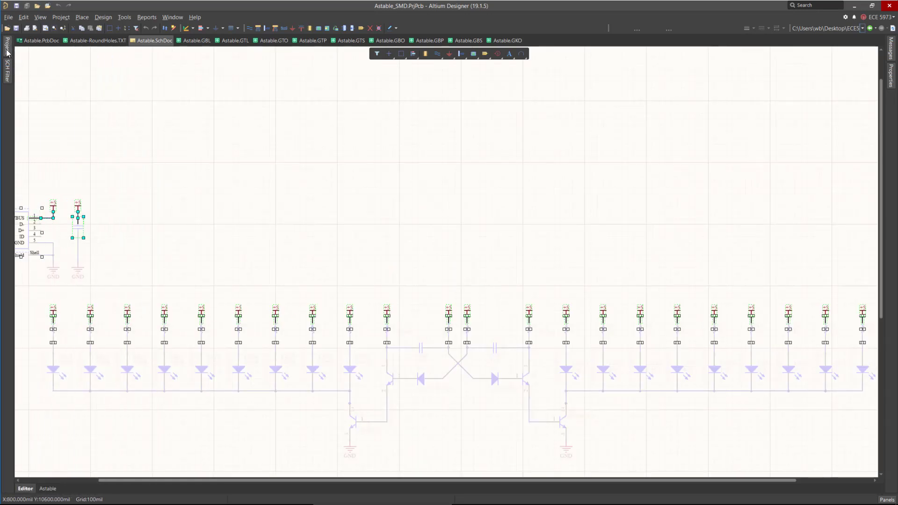
click(7, 50)
click(49, 246)
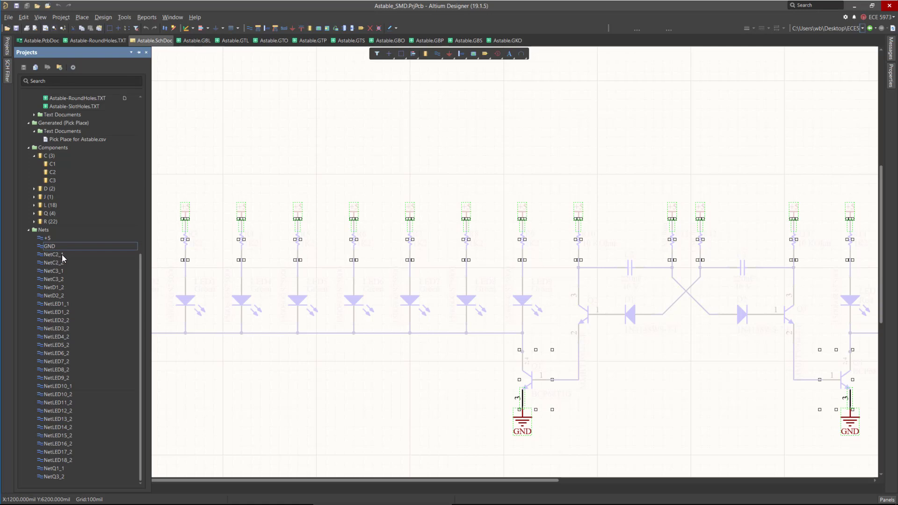
click(61, 254)
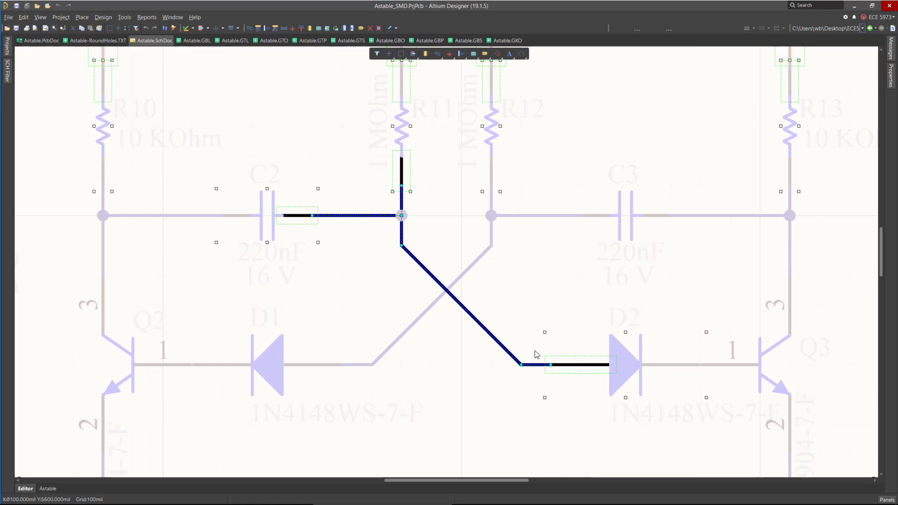
ctrl+scroll(460, 314, down, 4)
click(483, 368)
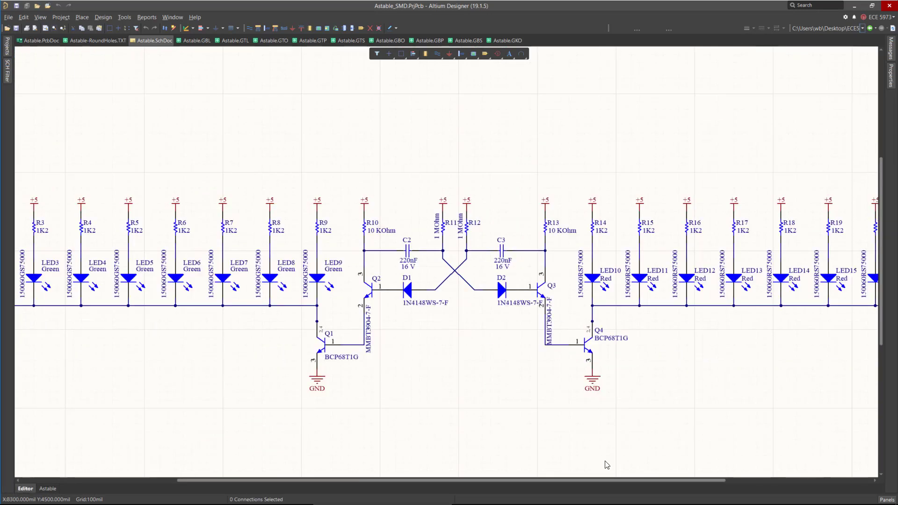